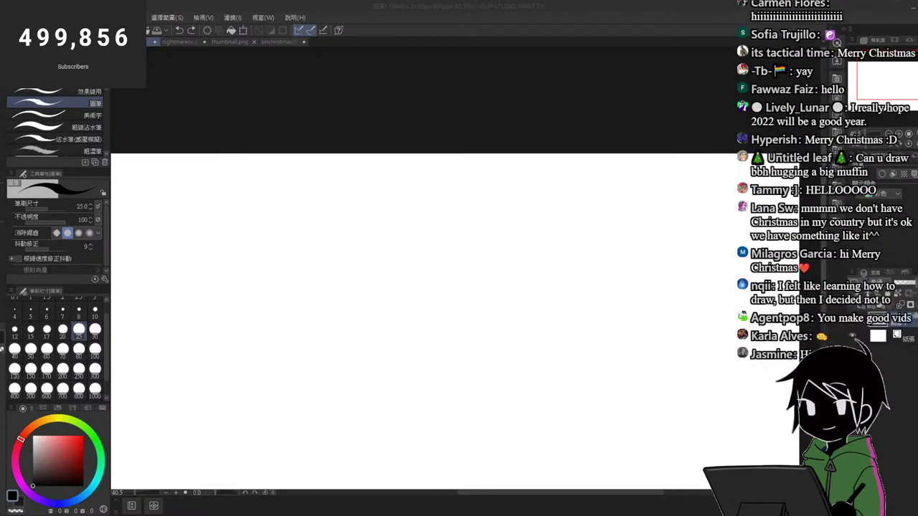
# Step: Draw the face's cheek, chin and jaw outline in black with the round pen at brush size 25
pyautogui.moveTo(414, 182); pyautogui.dragTo(420, 232)
pyautogui.moveTo(401, 262)
pyautogui.mouseDown()
pyautogui.moveTo(430, 176)
pyautogui.moveTo(404, 262)
pyautogui.mouseUp()
pyautogui.moveTo(403, 262); pyautogui.dragTo(420, 172)
pyautogui.moveTo(406, 241)
pyautogui.mouseDown()
pyautogui.moveTo(402, 149)
pyautogui.moveTo(411, 150)
pyautogui.moveTo(370, 179)
pyautogui.mouseUp()
pyautogui.moveTo(284, 170); pyautogui.dragTo(327, 142)
pyautogui.moveTo(332, 187)
pyautogui.mouseDown()
pyautogui.moveTo(344, 223)
pyautogui.moveTo(372, 246)
pyautogui.moveTo(415, 208)
pyautogui.mouseUp()
pyautogui.hotkey('ctrl', 'z')
# Step: Draw spiky hair tufts beside the forehead and a curved inner hood edge sweeping over the head to below the jaw
pyautogui.scroll(2, 395, 215)
pyautogui.moveTo(304, 122); pyautogui.dragTo(259, 199)
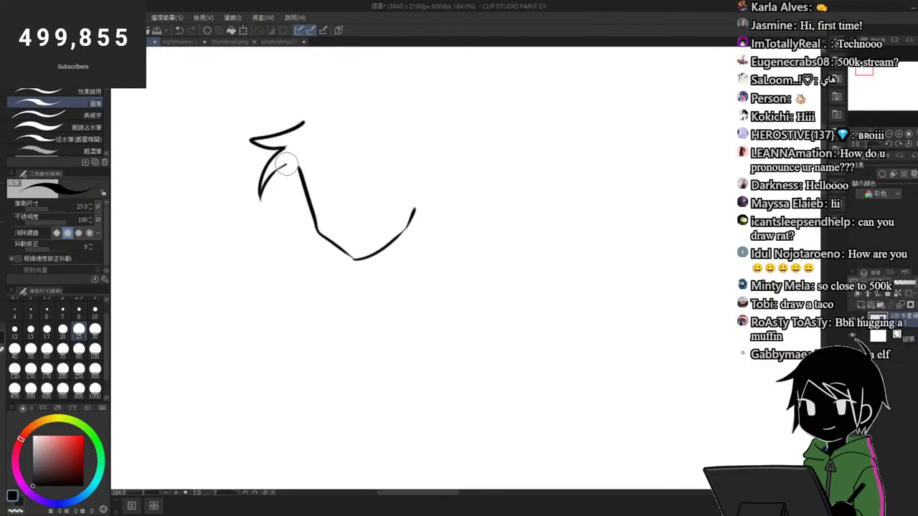
pyautogui.moveTo(287, 166); pyautogui.dragTo(299, 169)
pyautogui.scroll(1, 399, 164)
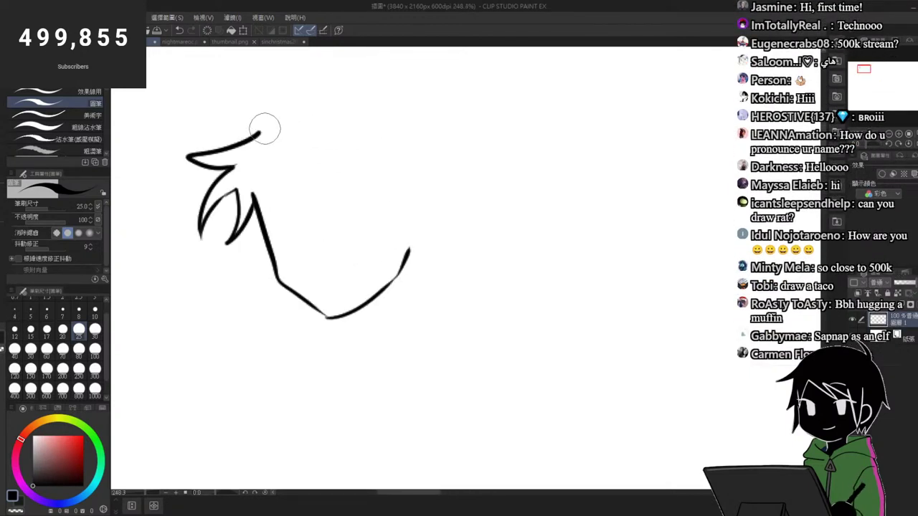
pyautogui.moveTo(259, 133)
pyautogui.mouseDown()
pyautogui.moveTo(403, 140)
pyautogui.moveTo(432, 246)
pyautogui.moveTo(372, 356)
pyautogui.mouseUp()
pyautogui.moveTo(407, 252); pyautogui.dragTo(425, 239)
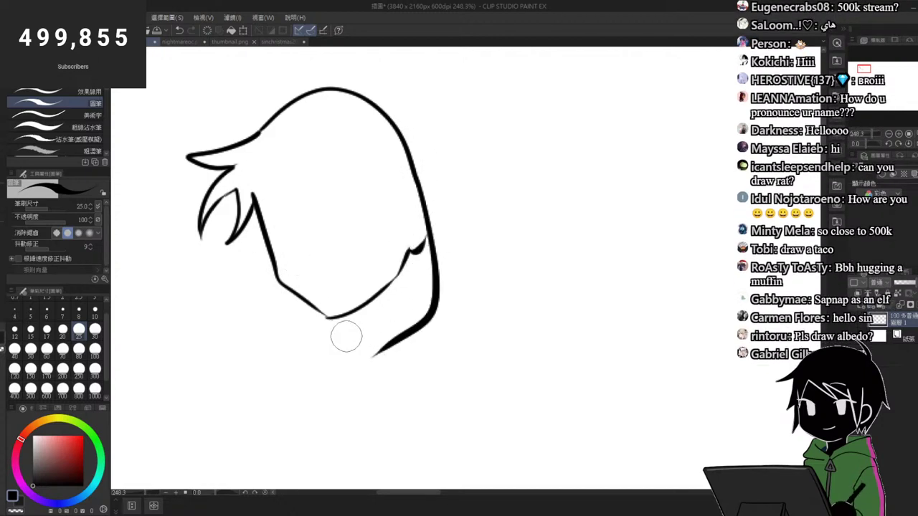
# Step: Draw a neckpiece under the chin filled with a crosshatched grid, and join the hood edges to it
pyautogui.moveTo(400, 325)
pyautogui.mouseDown()
pyautogui.moveTo(274, 333)
pyautogui.moveTo(320, 388)
pyautogui.mouseUp()
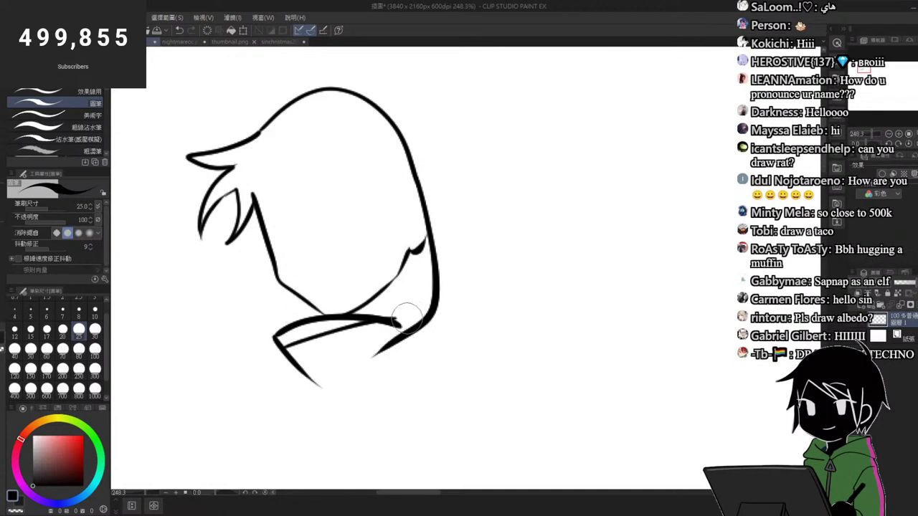
pyautogui.moveTo(276, 352); pyautogui.dragTo(401, 329)
pyautogui.hotkey('ctrl', 'z')
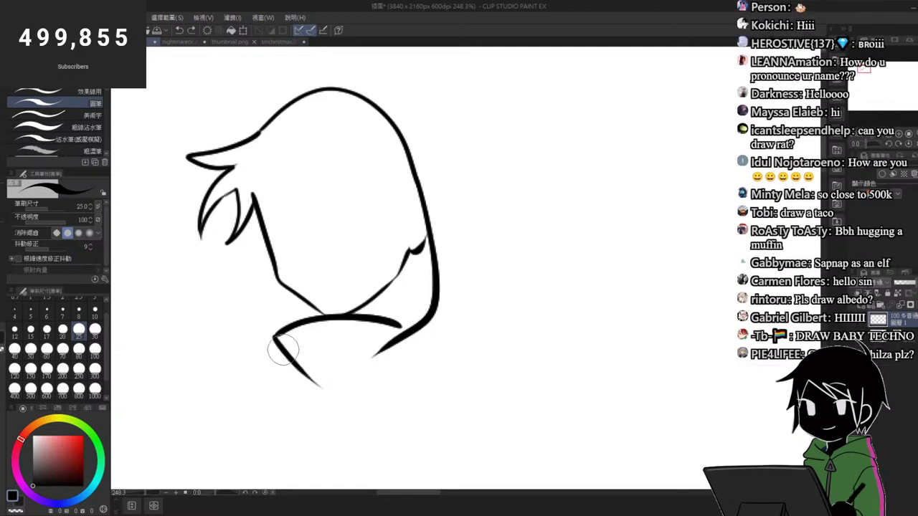
pyautogui.moveTo(282, 350); pyautogui.dragTo(406, 327)
pyautogui.hotkey('ctrl', 'z')
pyautogui.moveTo(286, 349)
pyautogui.mouseDown()
pyautogui.moveTo(383, 338)
pyautogui.moveTo(334, 355)
pyautogui.moveTo(389, 341)
pyautogui.moveTo(365, 364)
pyautogui.mouseUp()
pyautogui.moveTo(341, 319); pyautogui.dragTo(352, 369)
pyautogui.moveTo(312, 324)
pyautogui.mouseDown()
pyautogui.moveTo(339, 376)
pyautogui.moveTo(317, 382)
pyautogui.mouseUp()
pyautogui.moveTo(395, 325); pyautogui.dragTo(403, 329)
pyautogui.moveTo(314, 378)
pyautogui.mouseDown()
pyautogui.moveTo(377, 355)
pyautogui.moveTo(343, 380)
pyautogui.moveTo(354, 377)
pyautogui.moveTo(316, 384)
pyautogui.moveTo(351, 376)
pyautogui.mouseUp()
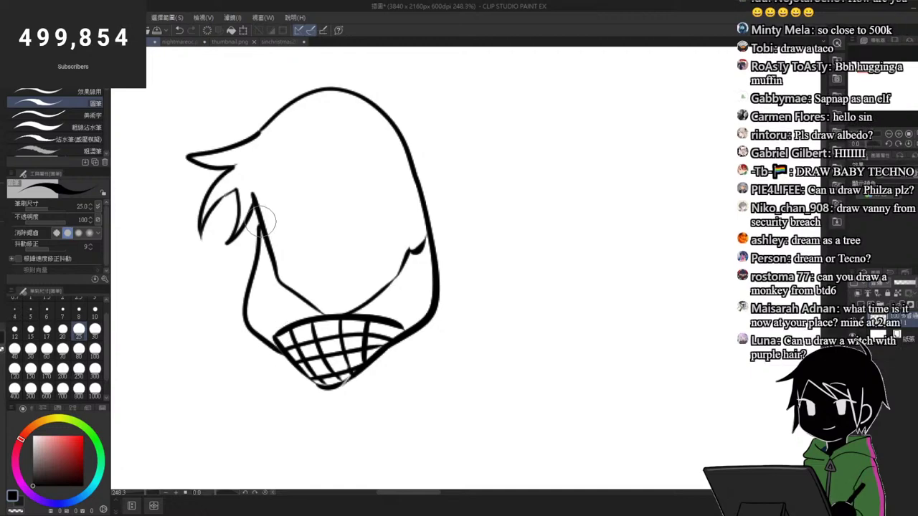
pyautogui.scroll(-2, 378, 248)
pyautogui.scroll(2, 378, 248)
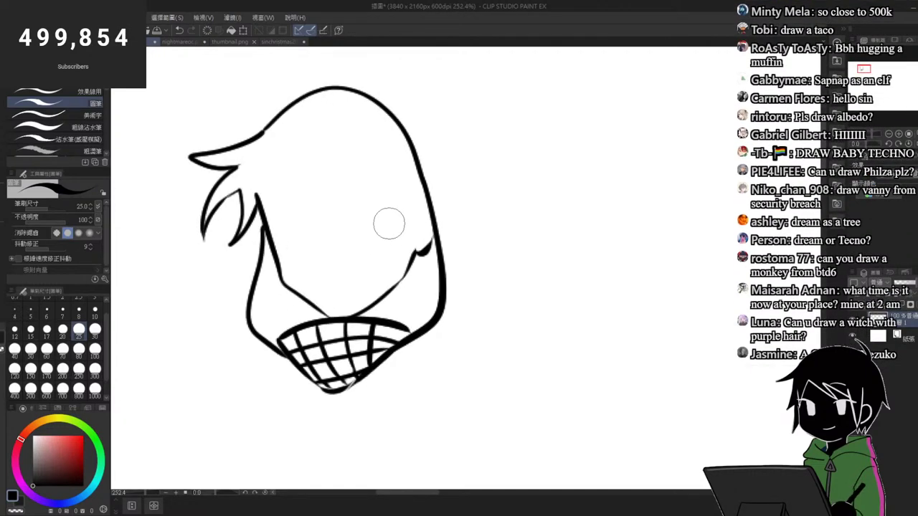
pyautogui.moveTo(236, 142)
pyautogui.mouseDown()
pyautogui.moveTo(301, 56)
pyautogui.moveTo(430, 70)
pyautogui.mouseUp()
pyautogui.hotkey('ctrl', 'z')
pyautogui.moveTo(231, 142)
pyautogui.mouseDown()
pyautogui.moveTo(253, 109)
pyautogui.moveTo(348, 56)
pyautogui.moveTo(434, 70)
pyautogui.mouseUp()
pyautogui.hotkey('ctrl', 'z')
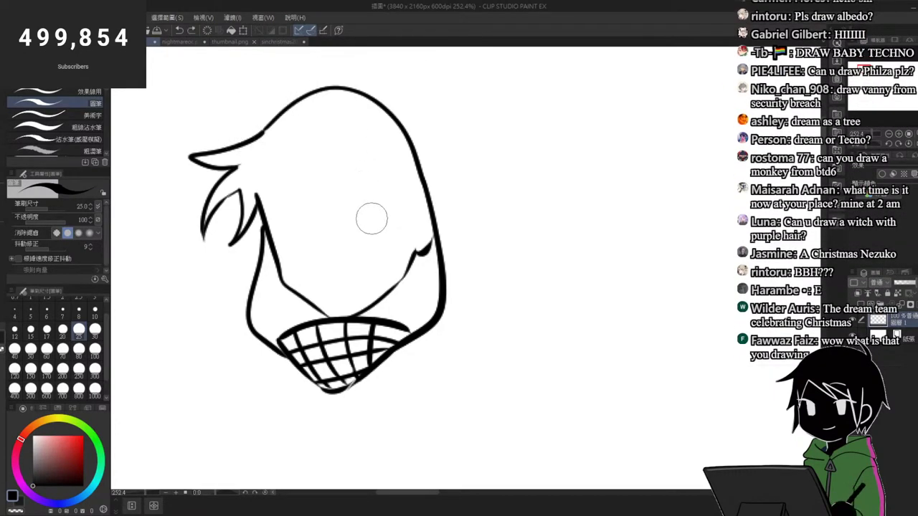
# Step: Draw two closed, upward-curving smiling eyes on the face
pyautogui.moveTo(351, 228)
pyautogui.mouseDown()
pyautogui.moveTo(376, 215)
pyautogui.moveTo(405, 229)
pyautogui.mouseUp()
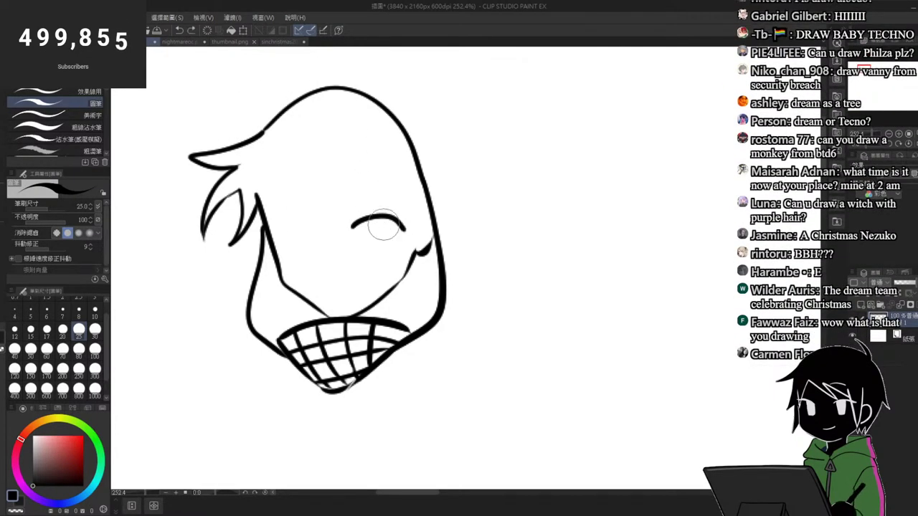
pyautogui.moveTo(278, 230)
pyautogui.mouseDown()
pyautogui.moveTo(315, 233)
pyautogui.moveTo(307, 223)
pyautogui.moveTo(320, 231)
pyautogui.mouseUp()
pyautogui.hotkey('ctrl', 'z')
pyautogui.moveTo(367, 153); pyautogui.dragTo(452, 121)
# Step: Rotate the whole head drawing slightly clockwise and clean up the closed-eye lines
pyautogui.hotkey('ctrl', 't')
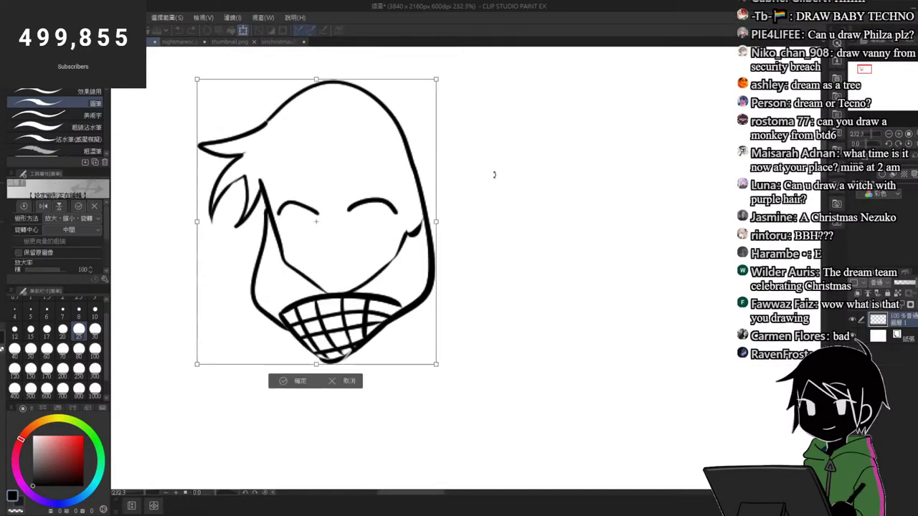
pyautogui.moveTo(494, 174); pyautogui.dragTo(495, 201)
pyautogui.press('Escape')
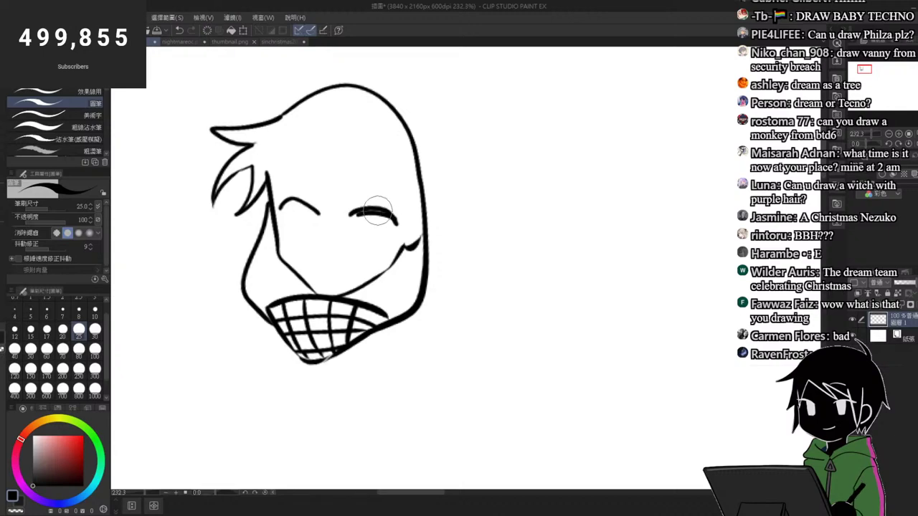
pyautogui.press('e')
pyautogui.press('p')
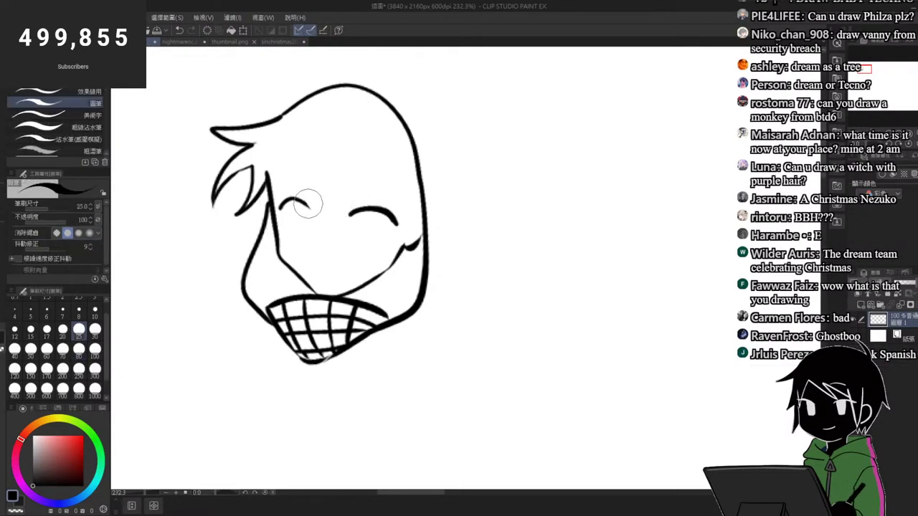
# Step: Draw two small horns on top of the head and the outer hood outline down to the neckpiece
pyautogui.scroll(-5, 323, 203)
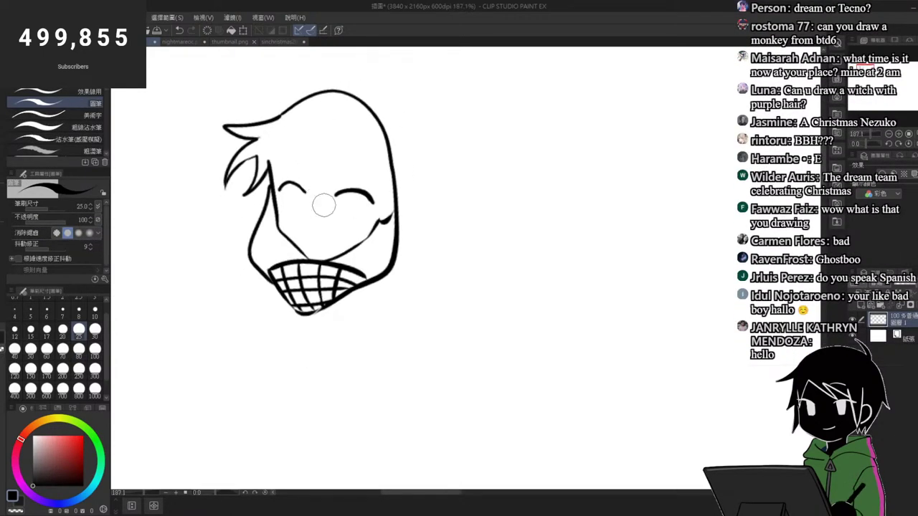
pyautogui.scroll(2, 368, 92)
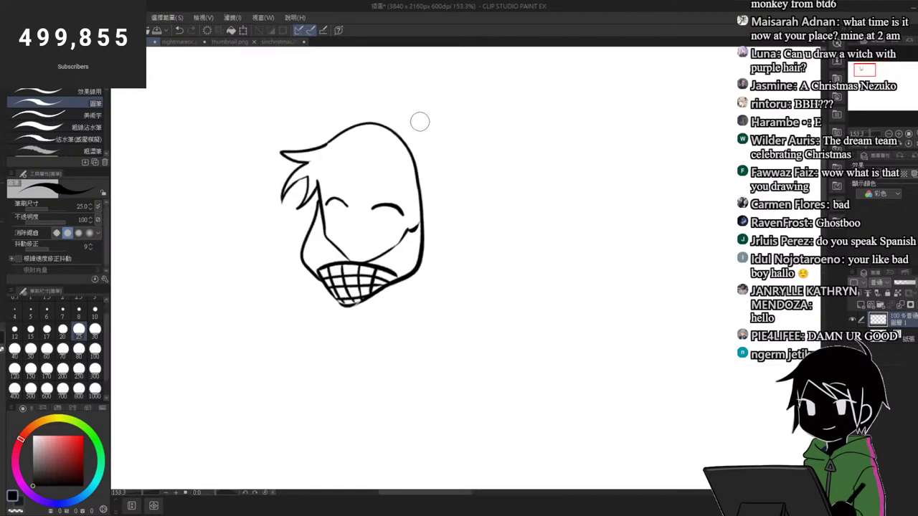
pyautogui.moveTo(405, 126); pyautogui.dragTo(423, 132)
pyautogui.moveTo(336, 115)
pyautogui.mouseDown()
pyautogui.moveTo(409, 113)
pyautogui.moveTo(457, 219)
pyautogui.moveTo(400, 287)
pyautogui.mouseUp()
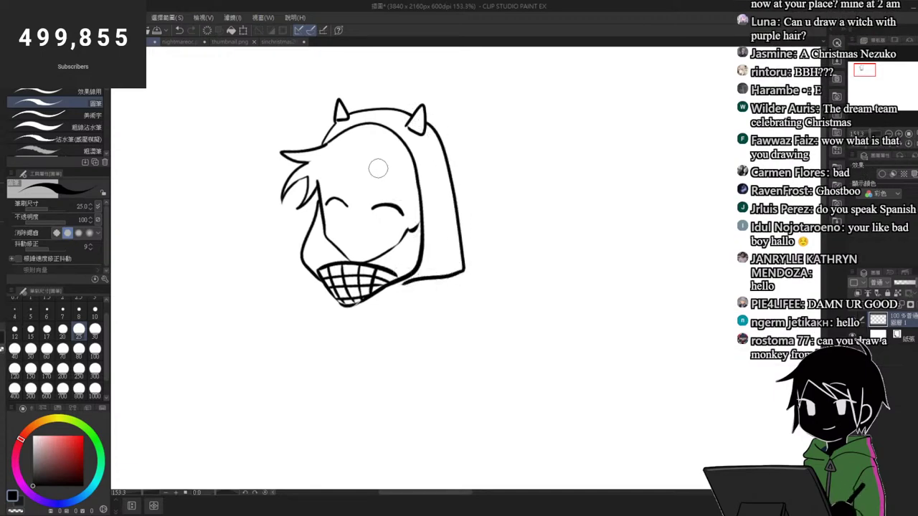
# Step: Draw an arched eyebrow above the eye nearer the hood and a curved smile on the face
pyautogui.moveTo(372, 169); pyautogui.dragTo(406, 180)
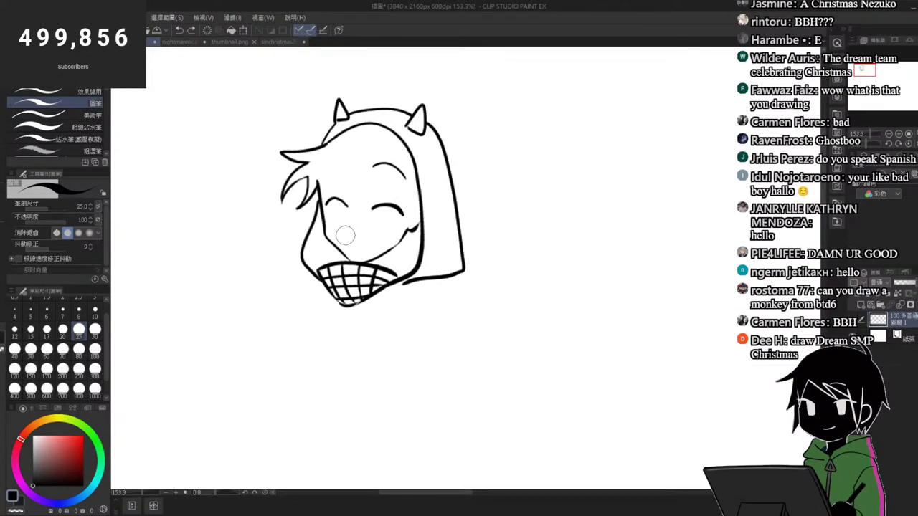
pyautogui.moveTo(345, 235); pyautogui.dragTo(379, 225)
# Step: Draw an outstretched sleeve running diagonally down from the shoulder under the neckpiece, ending in a rounded cuff
pyautogui.scroll(-3, 441, 144)
pyautogui.scroll(3, 351, 251)
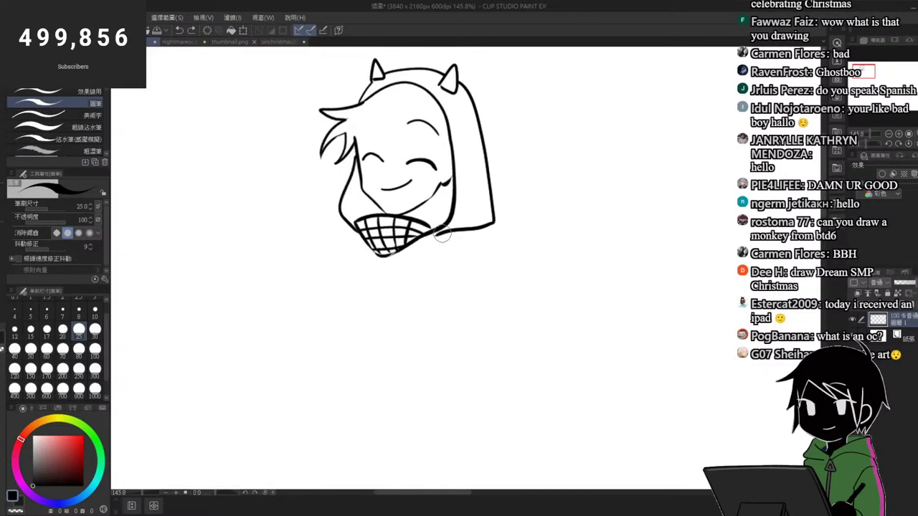
pyautogui.moveTo(449, 228); pyautogui.dragTo(304, 326)
pyautogui.hotkey('ctrl', 'z')
pyautogui.moveTo(445, 230); pyautogui.dragTo(351, 281)
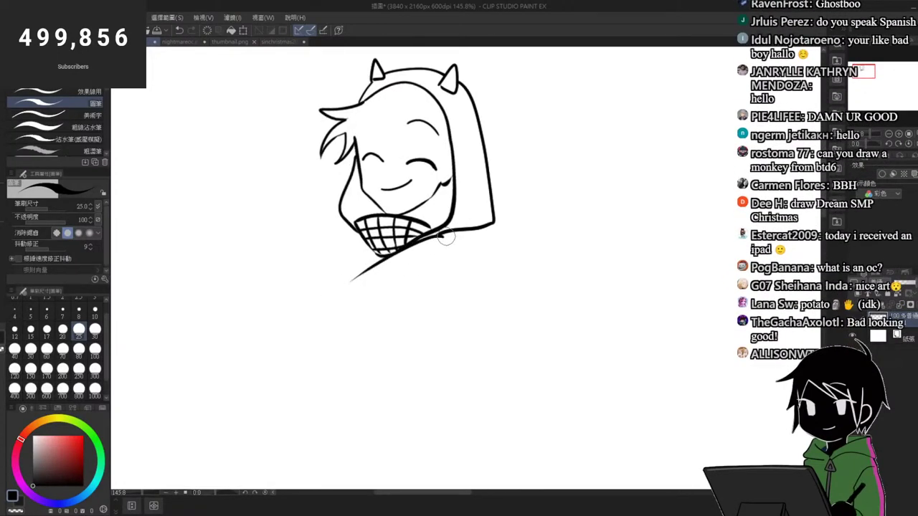
pyautogui.moveTo(445, 238)
pyautogui.mouseDown()
pyautogui.moveTo(410, 246)
pyautogui.moveTo(297, 313)
pyautogui.mouseUp()
pyautogui.hotkey('ctrl', 'z')
pyautogui.moveTo(448, 229)
pyautogui.mouseDown()
pyautogui.moveTo(407, 243)
pyautogui.moveTo(352, 298)
pyautogui.moveTo(266, 363)
pyautogui.mouseUp()
pyautogui.moveTo(460, 319); pyautogui.dragTo(271, 414)
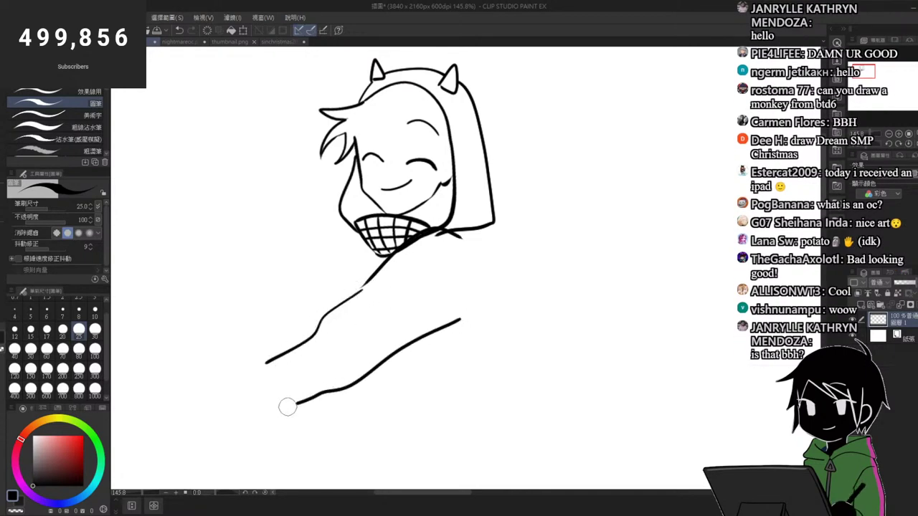
pyautogui.moveTo(264, 365)
pyautogui.mouseDown()
pyautogui.moveTo(217, 395)
pyautogui.moveTo(227, 431)
pyautogui.moveTo(257, 427)
pyautogui.moveTo(224, 438)
pyautogui.moveTo(271, 415)
pyautogui.mouseUp()
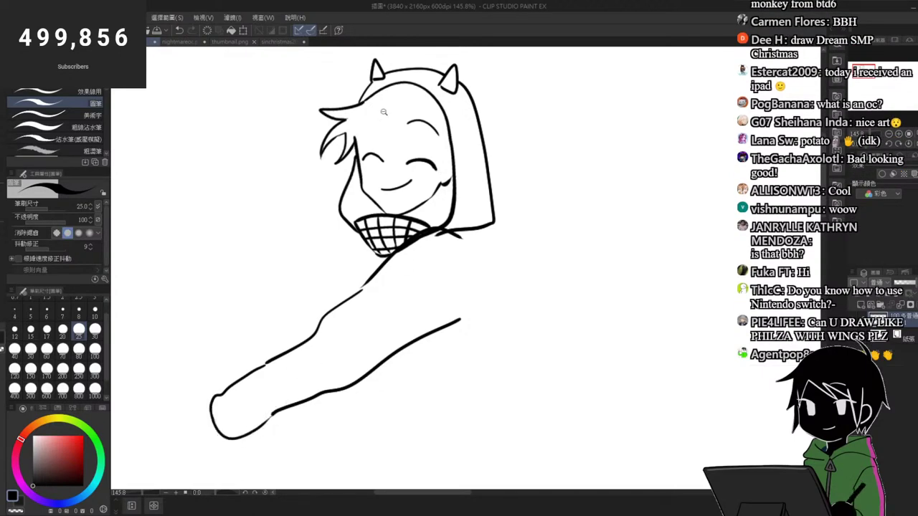
# Step: Draw the hoodie's torso with the back line, the front line below the sleeve and a banded hem at the waist
pyautogui.moveTo(383, 112); pyautogui.dragTo(344, 114)
pyautogui.moveTo(419, 202)
pyautogui.mouseDown()
pyautogui.moveTo(451, 201)
pyautogui.moveTo(448, 242)
pyautogui.mouseUp()
pyautogui.hotkey('ctrl', 'z')
pyautogui.moveTo(444, 178); pyautogui.dragTo(445, 278)
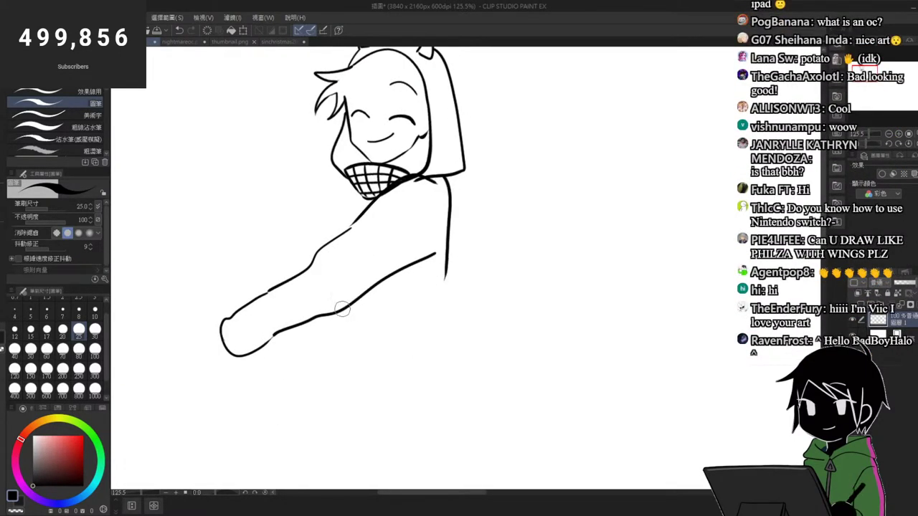
pyautogui.moveTo(332, 316); pyautogui.dragTo(355, 360)
pyautogui.moveTo(448, 286); pyautogui.dragTo(459, 346)
pyautogui.moveTo(355, 371)
pyautogui.mouseDown()
pyautogui.moveTo(458, 345)
pyautogui.moveTo(462, 366)
pyautogui.moveTo(368, 379)
pyautogui.mouseUp()
pyautogui.moveTo(342, 172); pyautogui.dragTo(332, 182)
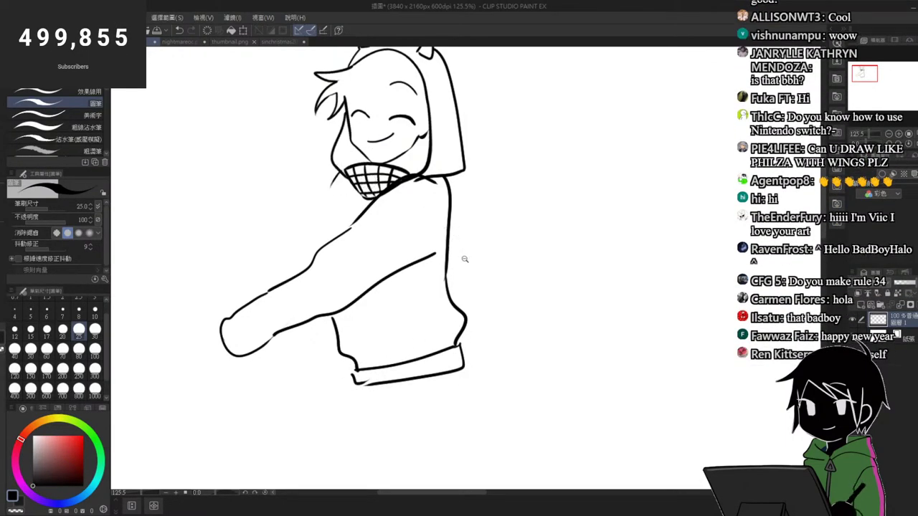
pyautogui.moveTo(465, 260)
pyautogui.mouseDown()
pyautogui.moveTo(447, 218)
pyautogui.moveTo(458, 213)
pyautogui.moveTo(453, 207)
pyautogui.mouseUp()
pyautogui.hotkey('ctrl', 'z')
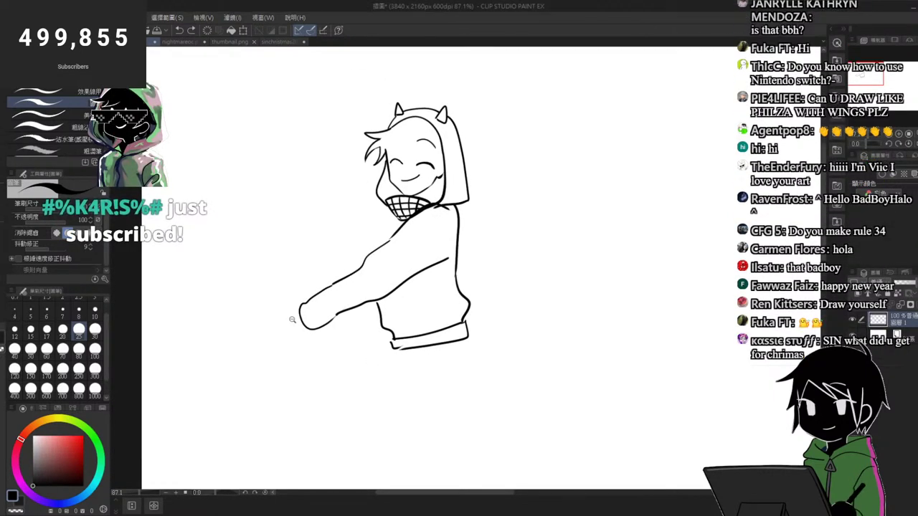
# Step: Draw the giant muffin's puffy lobed top in front of the character, closing its lower edge near the sleeve
pyautogui.scroll(2, 291, 318)
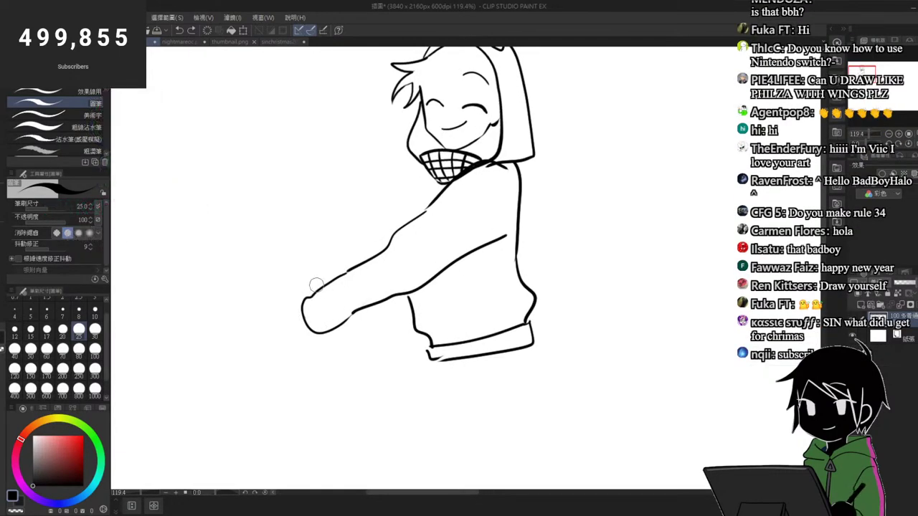
pyautogui.scroll(-4, 422, 265)
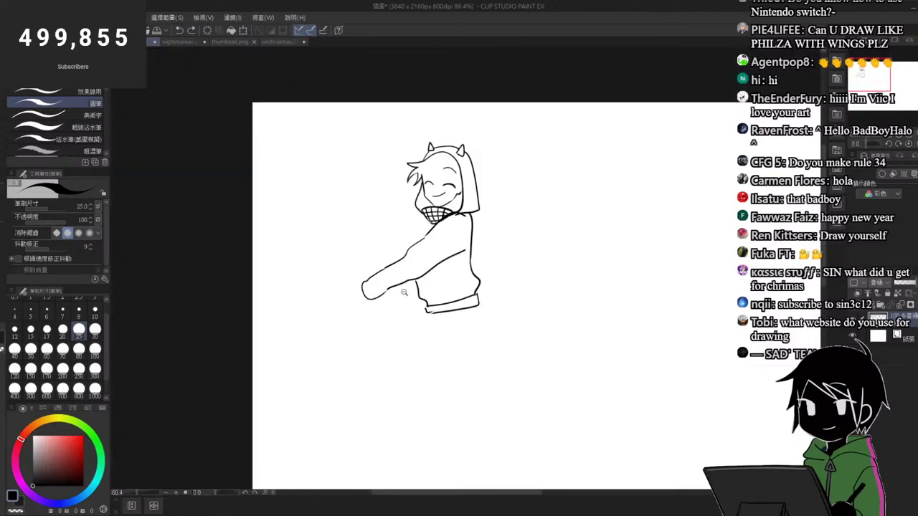
pyautogui.scroll(2, 412, 209)
pyautogui.moveTo(329, 135); pyautogui.dragTo(404, 171)
pyautogui.moveTo(247, 173); pyautogui.dragTo(281, 262)
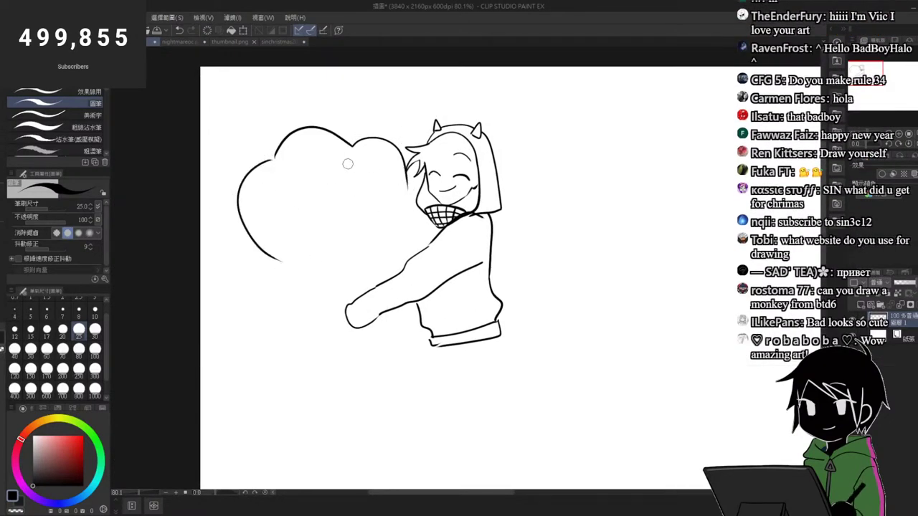
pyautogui.hotkey('ctrl', 'z')
pyautogui.moveTo(273, 161)
pyautogui.mouseDown()
pyautogui.moveTo(253, 276)
pyautogui.moveTo(243, 268)
pyautogui.moveTo(276, 286)
pyautogui.mouseUp()
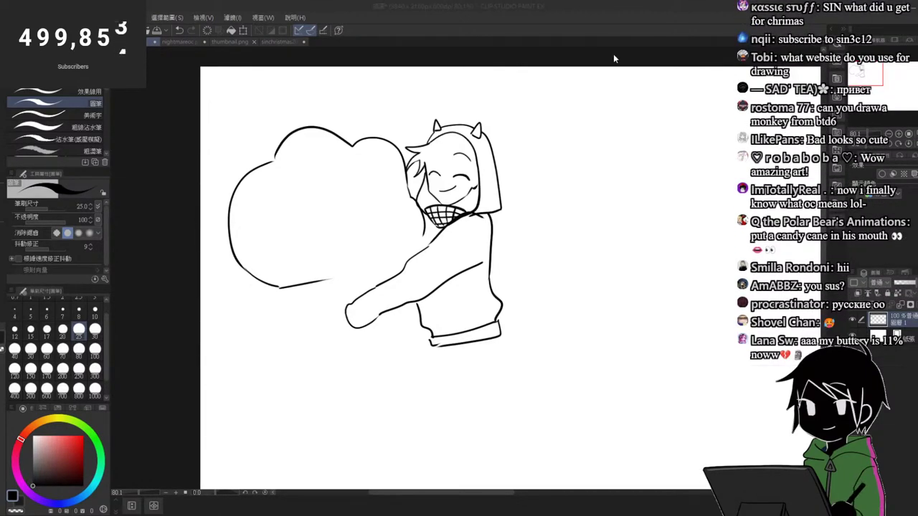
pyautogui.scroll(-5, 351, 263)
pyautogui.scroll(4, 394, 309)
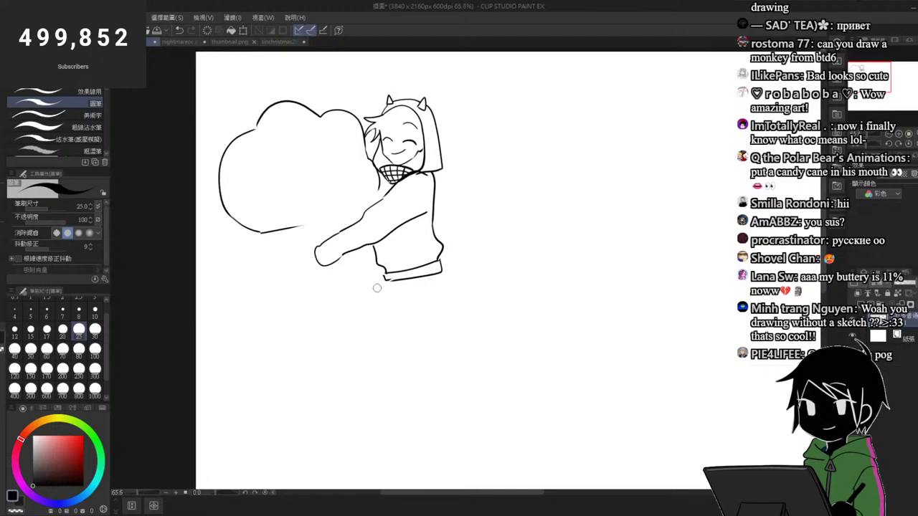
pyautogui.scroll(1, 347, 279)
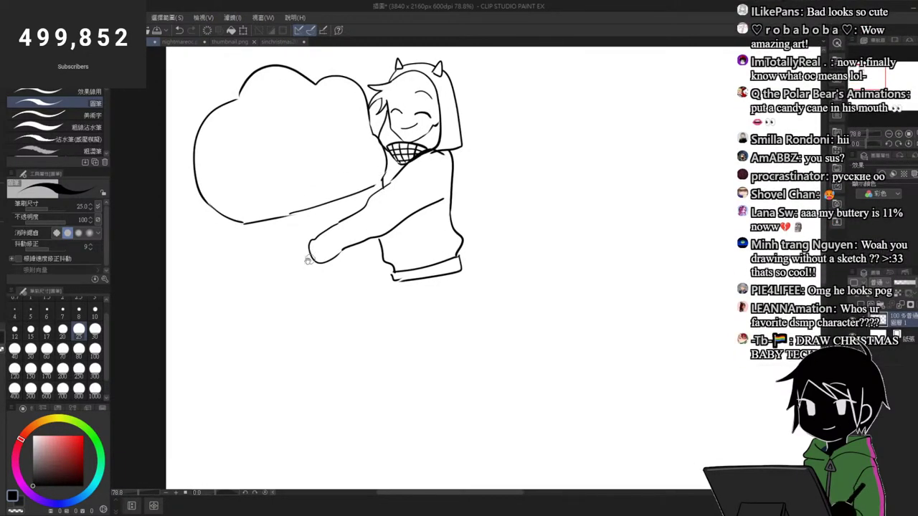
# Step: Draw the thumb and first two fingers of an open hand extending from the sleeve cuff
pyautogui.scroll(3, 309, 259)
pyautogui.moveTo(323, 229)
pyautogui.mouseDown()
pyautogui.moveTo(257, 240)
pyautogui.moveTo(286, 251)
pyautogui.moveTo(268, 285)
pyautogui.mouseUp()
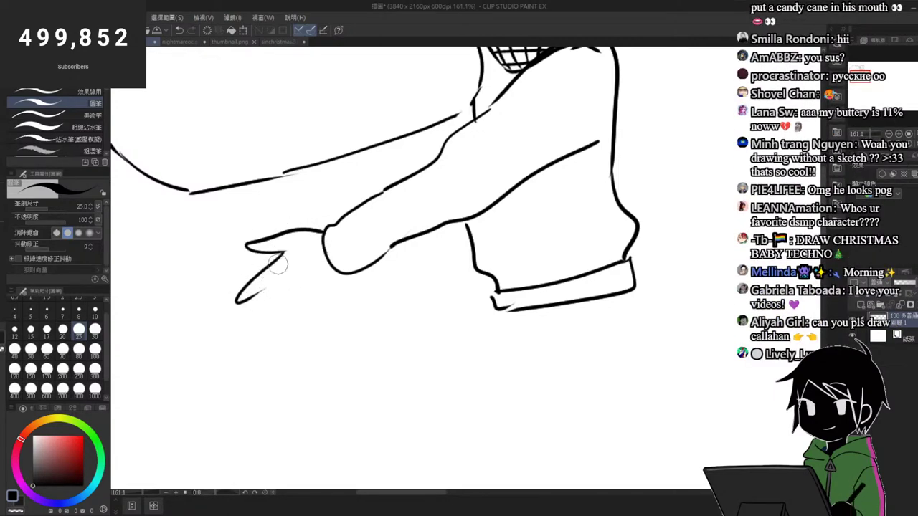
pyautogui.moveTo(248, 297)
pyautogui.mouseDown()
pyautogui.moveTo(285, 284)
pyautogui.moveTo(260, 327)
pyautogui.mouseUp()
pyautogui.hotkey('ctrl', 'z')
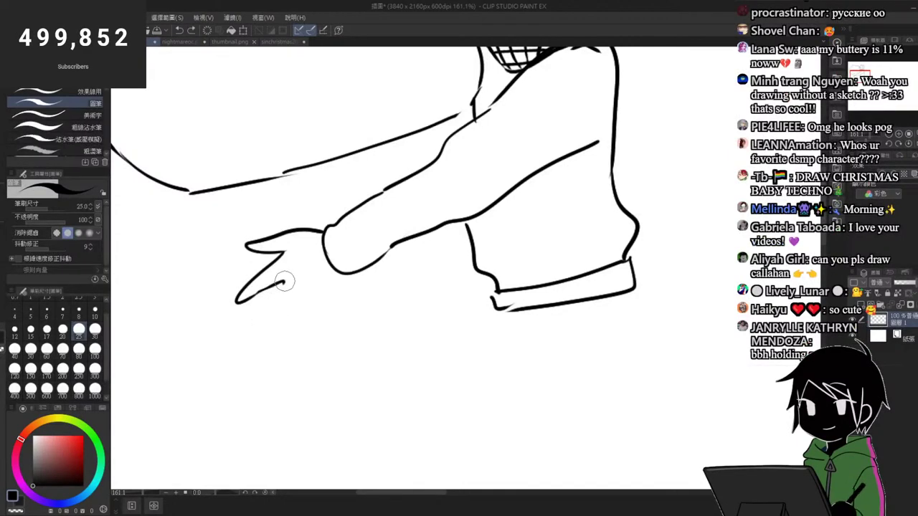
pyautogui.moveTo(284, 282)
pyautogui.mouseDown()
pyautogui.moveTo(257, 323)
pyautogui.moveTo(299, 298)
pyautogui.moveTo(307, 304)
pyautogui.moveTo(280, 330)
pyautogui.mouseUp()
pyautogui.hotkey('ctrl', 'z')
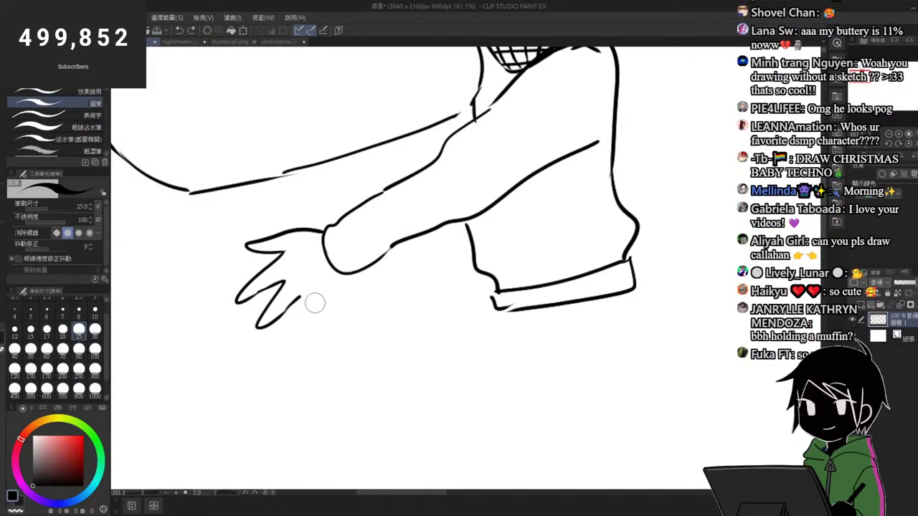
# Step: Draw the remaining two fingers and the outer edge of the hand back to the cuff
pyautogui.moveTo(313, 302); pyautogui.dragTo(274, 337)
pyautogui.hotkey('ctrl', 'z')
pyautogui.moveTo(311, 305); pyautogui.dragTo(273, 335)
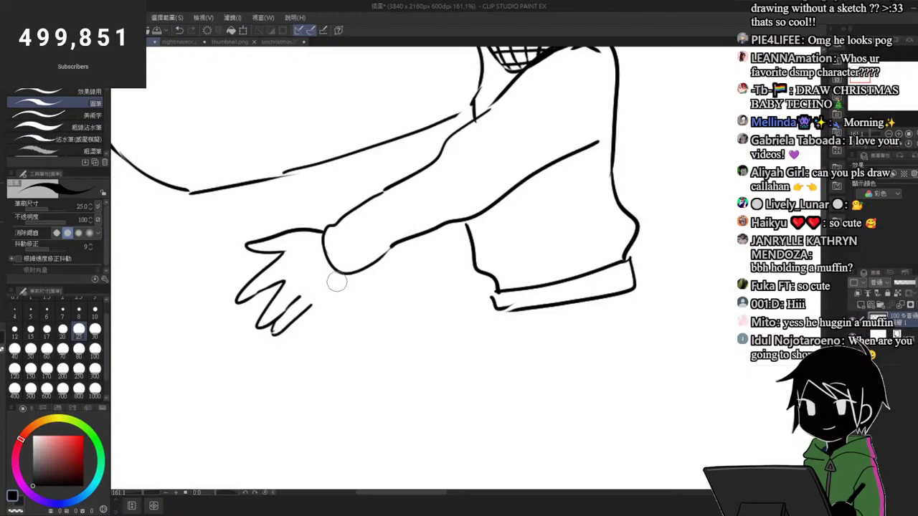
pyautogui.moveTo(337, 282); pyautogui.dragTo(291, 331)
pyautogui.moveTo(317, 294); pyautogui.dragTo(307, 304)
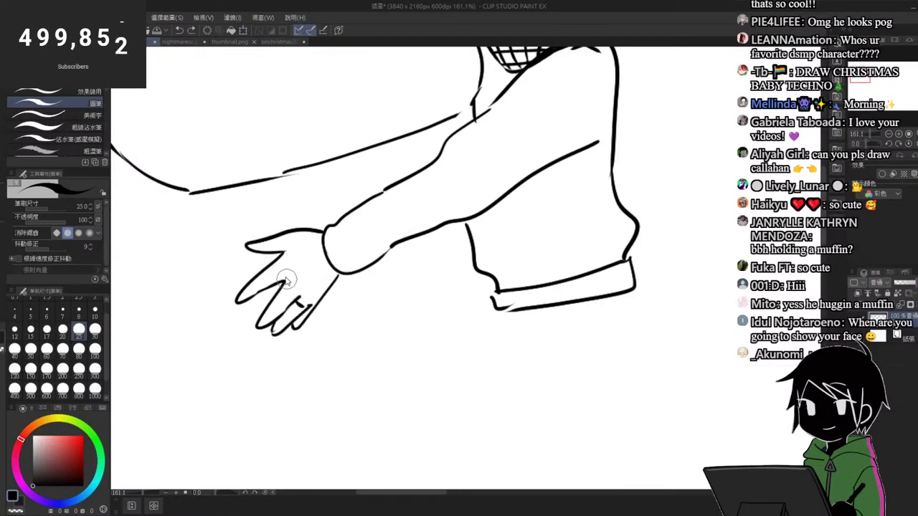
# Step: Draw a small rounded rectangular outline on the palm of the hand
pyautogui.moveTo(281, 233)
pyautogui.mouseDown()
pyautogui.moveTo(306, 254)
pyautogui.moveTo(300, 269)
pyautogui.moveTo(323, 278)
pyautogui.mouseUp()
pyautogui.moveTo(296, 266); pyautogui.dragTo(322, 281)
pyautogui.scroll(-8, 330, 251)
pyautogui.scroll(5, 348, 211)
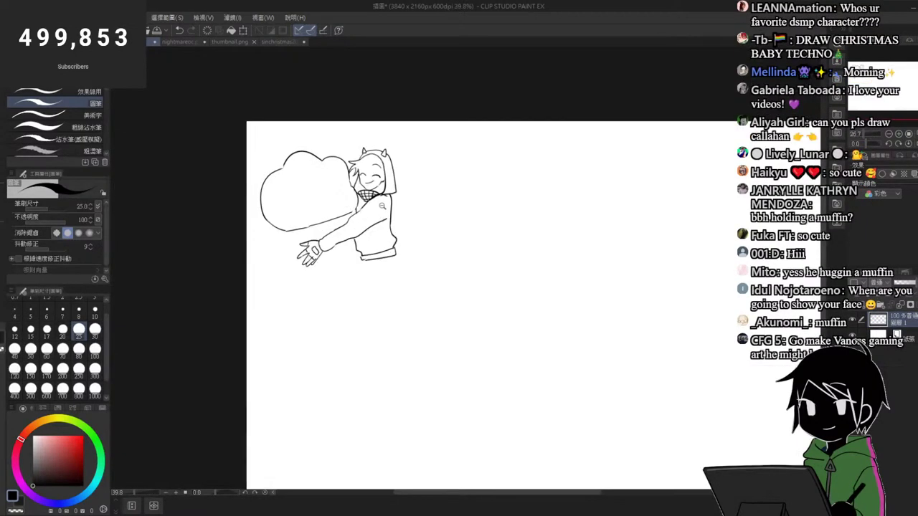
pyautogui.scroll(1, 399, 208)
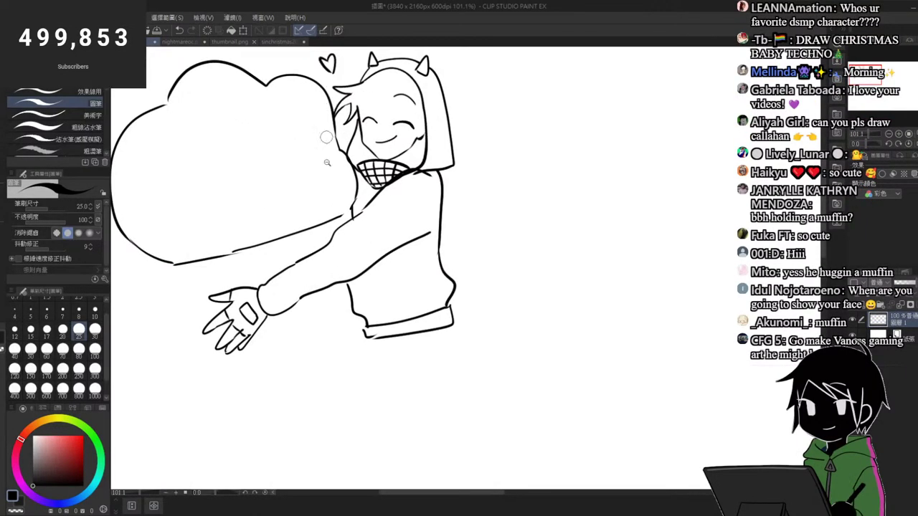
pyautogui.scroll(-4, 326, 137)
pyautogui.scroll(2, 327, 137)
pyautogui.scroll(2, 417, 306)
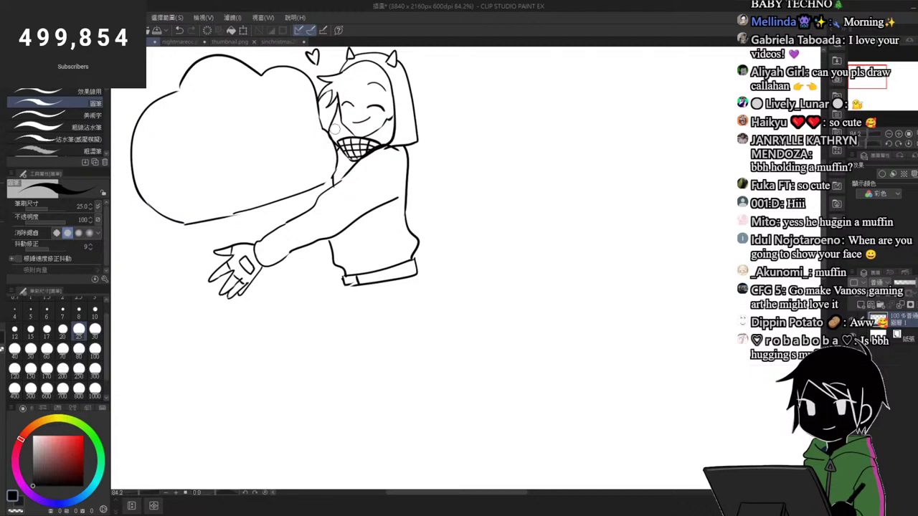
pyautogui.moveTo(178, 222)
pyautogui.mouseDown()
pyautogui.moveTo(223, 344)
pyautogui.moveTo(257, 349)
pyautogui.moveTo(347, 320)
pyautogui.mouseUp()
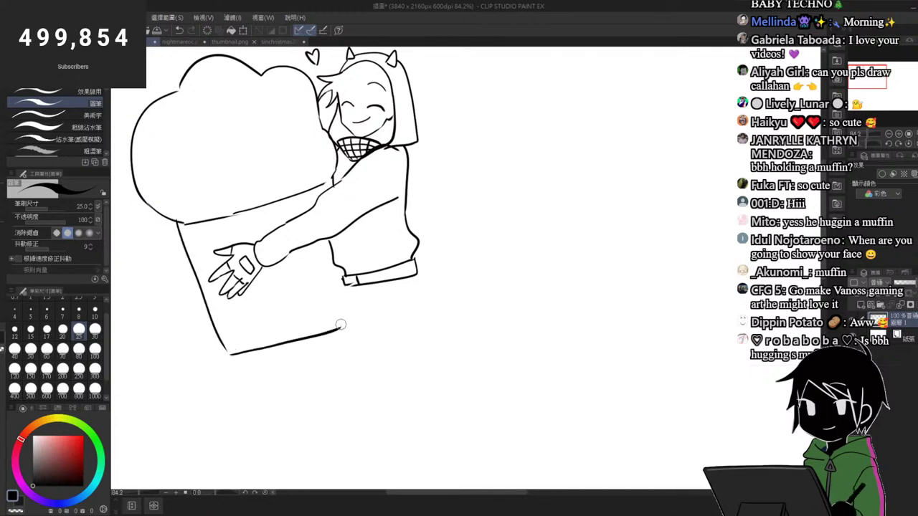
pyautogui.hotkey('ctrl', 'z')
pyautogui.hotkey('ctrl', 'z')
# Step: Draw the muffin cup's slanted side, bottom edge and vertical pleat lines, plus three angular chunks on the muffin top
pyautogui.moveTo(172, 223)
pyautogui.mouseDown()
pyautogui.moveTo(218, 331)
pyautogui.moveTo(346, 300)
pyautogui.mouseUp()
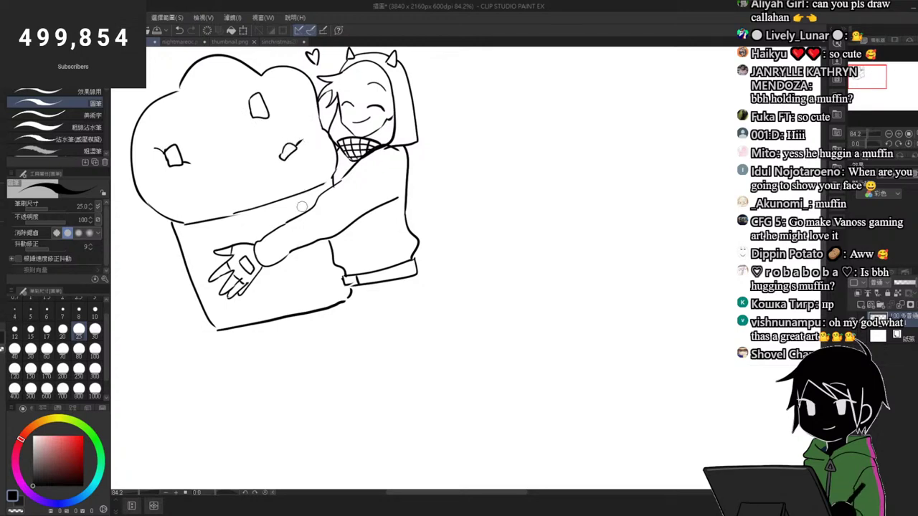
pyautogui.moveTo(237, 214); pyautogui.dragTo(238, 240)
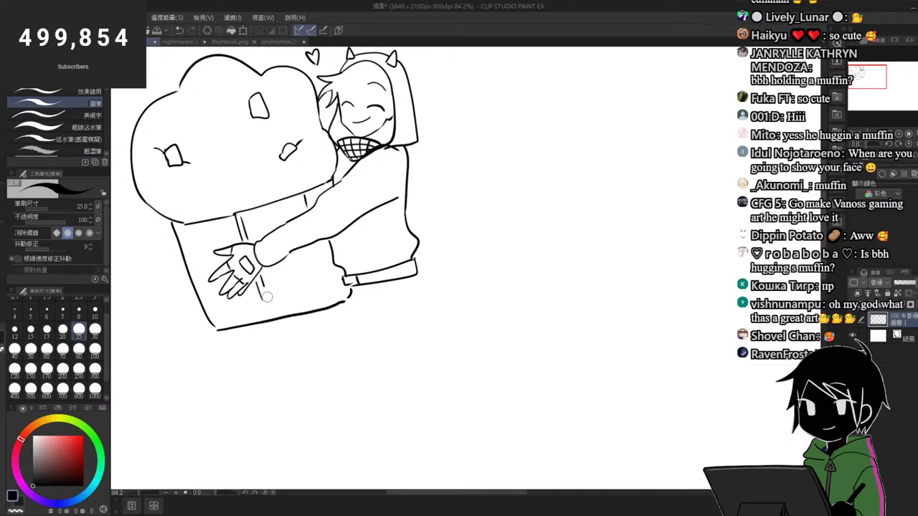
pyautogui.moveTo(291, 252); pyautogui.dragTo(297, 299)
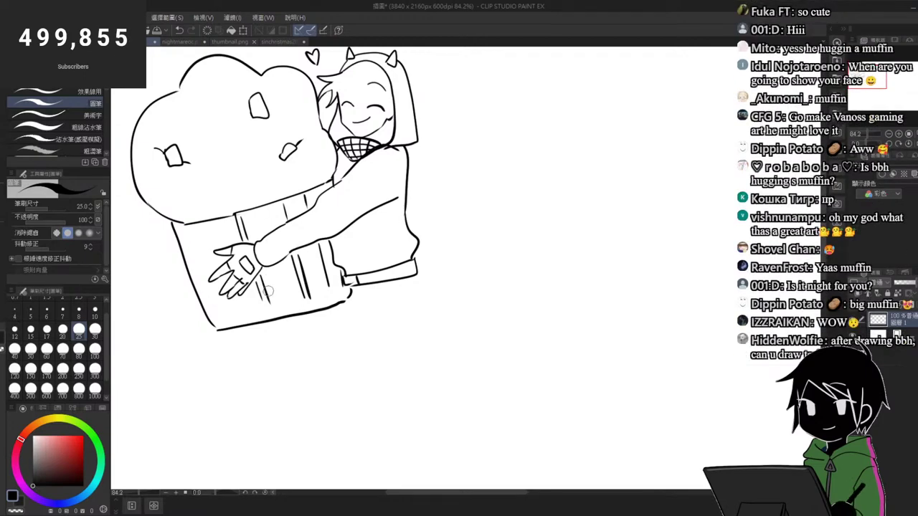
pyautogui.moveTo(192, 230); pyautogui.dragTo(209, 285)
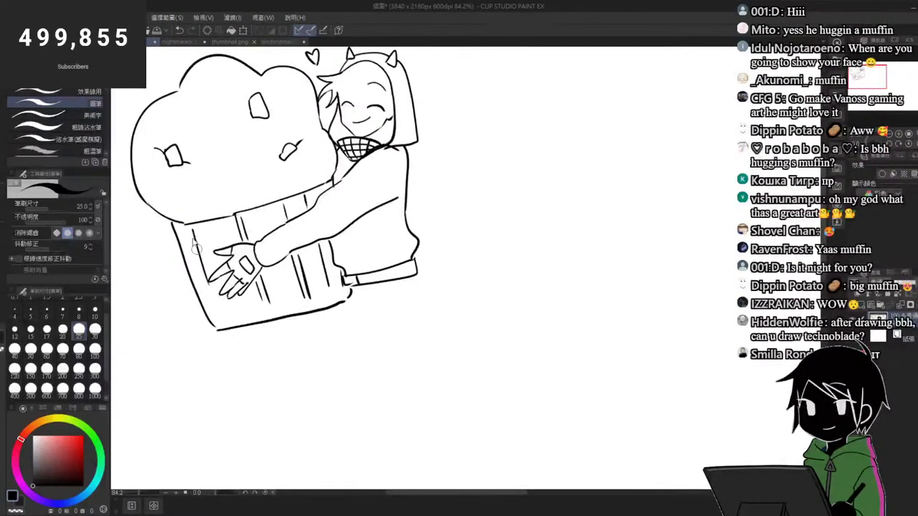
pyautogui.hotkey('ctrl', 'z')
pyautogui.moveTo(187, 228)
pyautogui.mouseDown()
pyautogui.moveTo(215, 311)
pyautogui.moveTo(203, 266)
pyautogui.mouseUp()
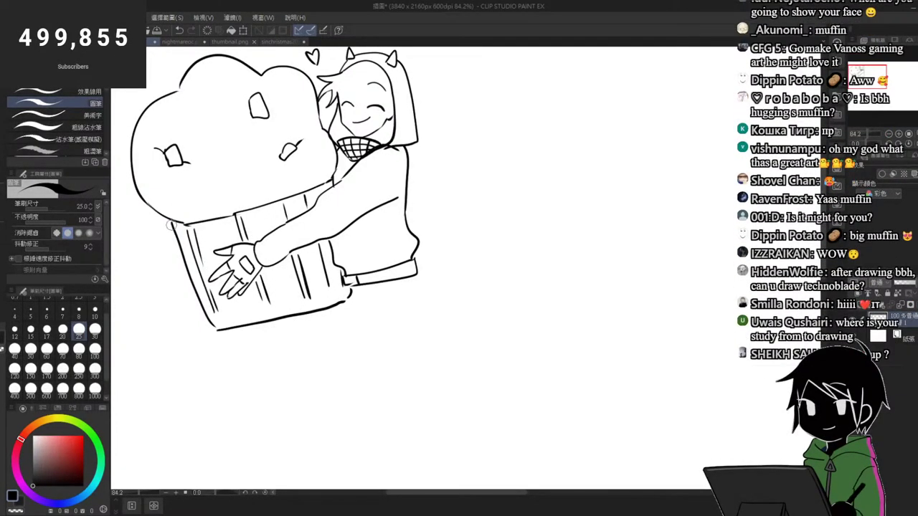
pyautogui.moveTo(339, 300); pyautogui.dragTo(297, 295)
pyautogui.moveTo(290, 195); pyautogui.dragTo(308, 195)
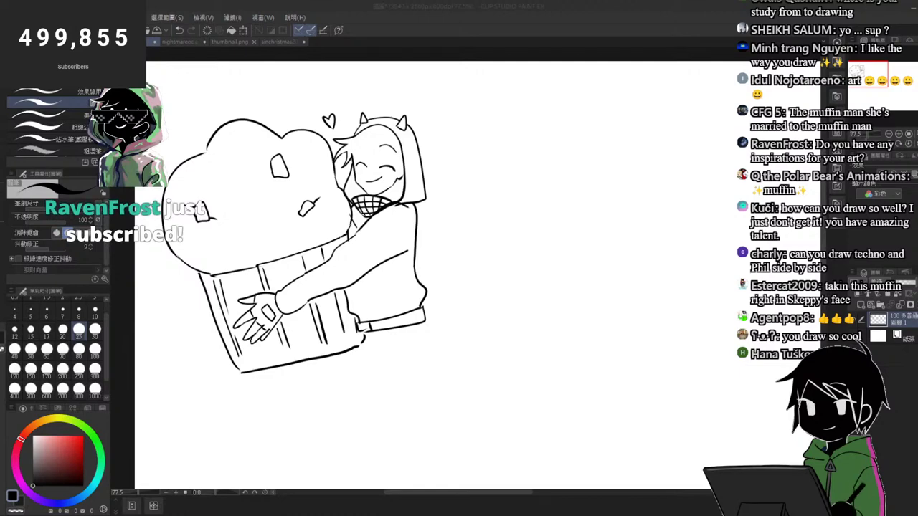
# Step: On a layer below the line art, paint a near-black patch over the character's face with the brush at size 80
pyautogui.scroll(-3, 524, 239)
pyautogui.scroll(6, 423, 206)
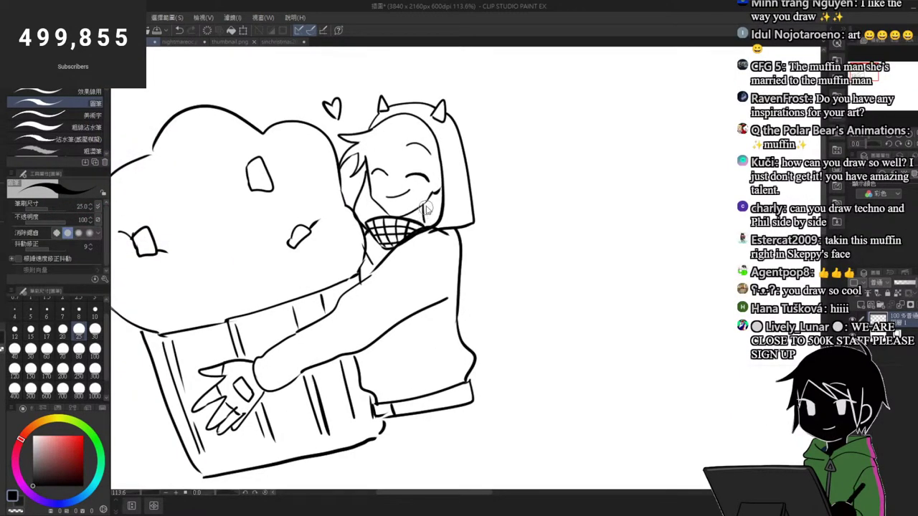
pyautogui.scroll(2, 408, 169)
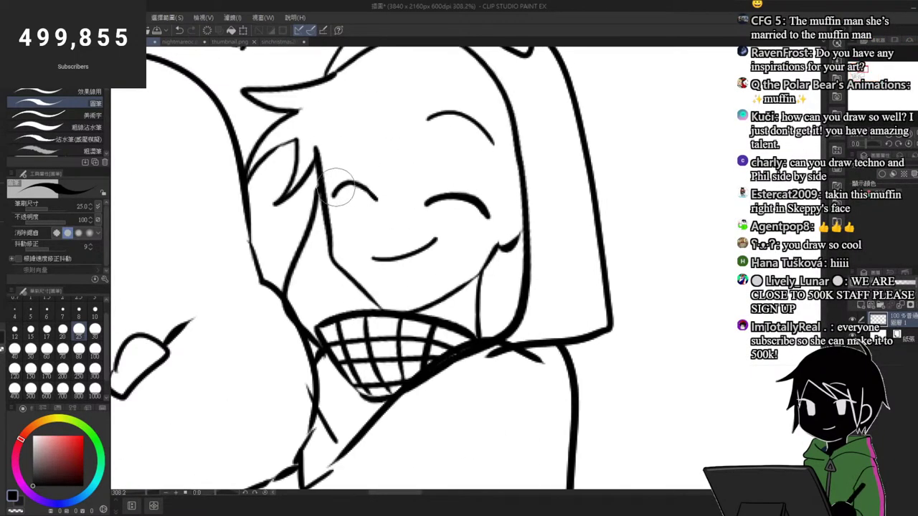
pyautogui.scroll(-5, 432, 145)
pyautogui.scroll(5, 368, 169)
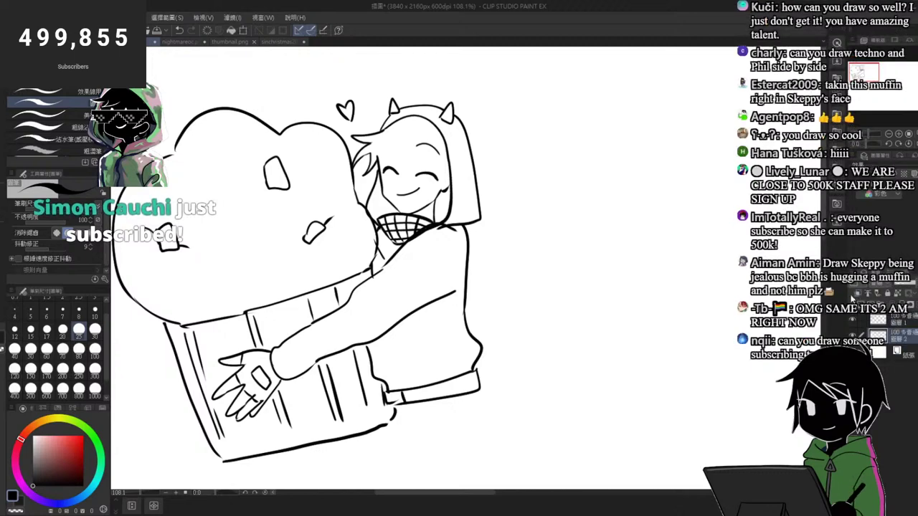
pyautogui.moveTo(31, 472); pyautogui.dragTo(27, 483)
pyautogui.click(78, 350)
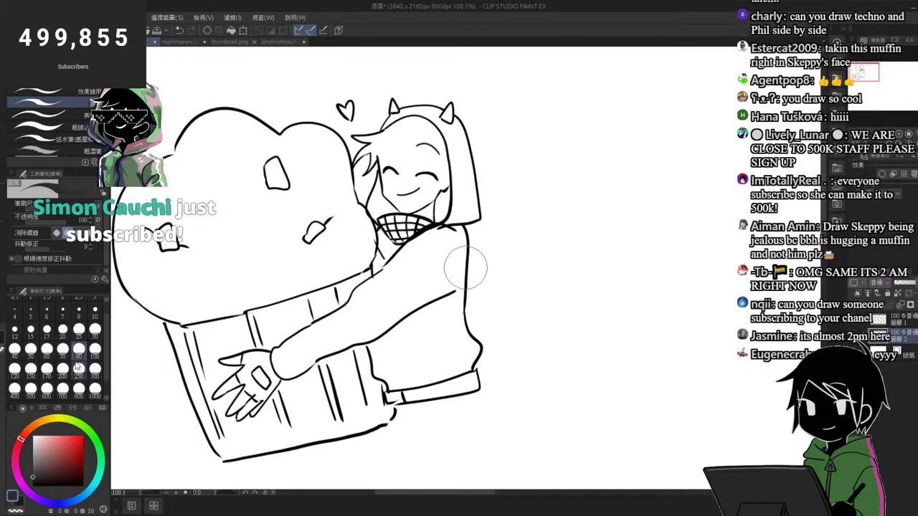
pyautogui.moveTo(421, 130); pyautogui.dragTo(456, 131)
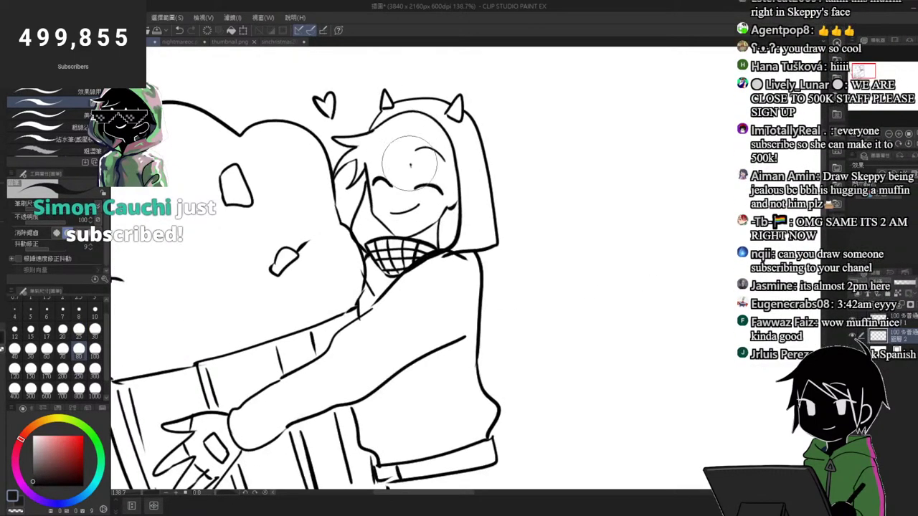
pyautogui.moveTo(425, 159); pyautogui.dragTo(418, 208)
pyautogui.moveTo(421, 115); pyautogui.dragTo(452, 117)
pyautogui.scroll(1, 451, 117)
pyautogui.moveTo(412, 169)
pyautogui.mouseDown()
pyautogui.moveTo(358, 227)
pyautogui.moveTo(347, 192)
pyautogui.moveTo(352, 247)
pyautogui.mouseUp()
pyautogui.hotkey('ctrl', 'z')
# Step: Fill the remaining hair, face and neck areas near-black, using the fill that refers to other layers
pyautogui.press('g')
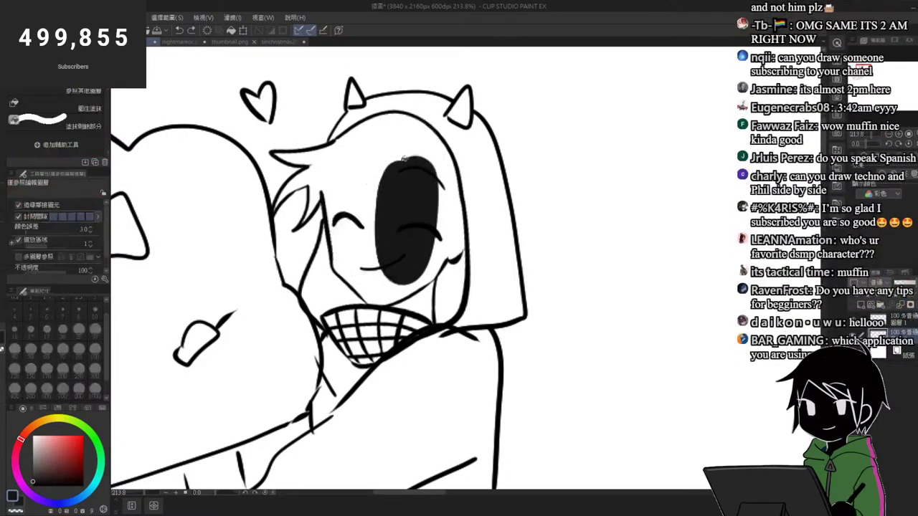
pyautogui.click(364, 192)
pyautogui.click(95, 91)
pyautogui.hotkey('ctrl', 'z')
pyautogui.click(355, 171)
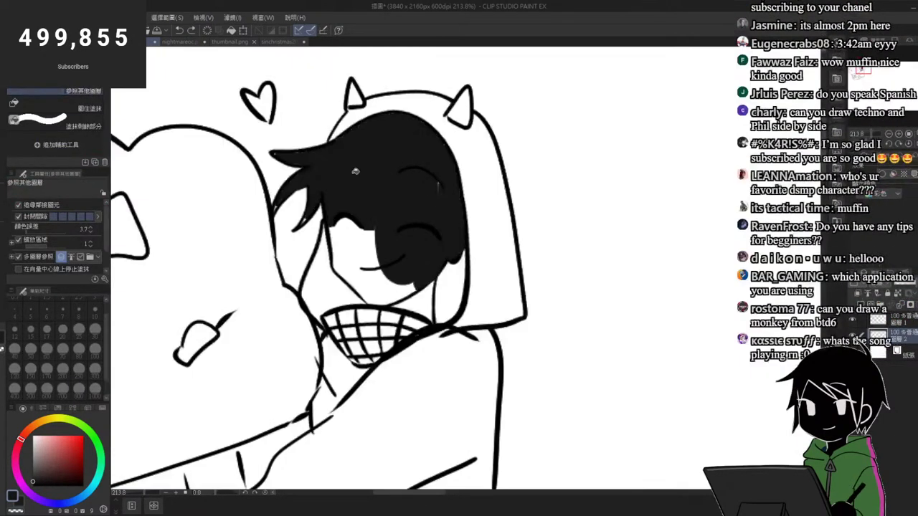
pyautogui.click(387, 290)
pyautogui.click(354, 235)
pyautogui.press('b')
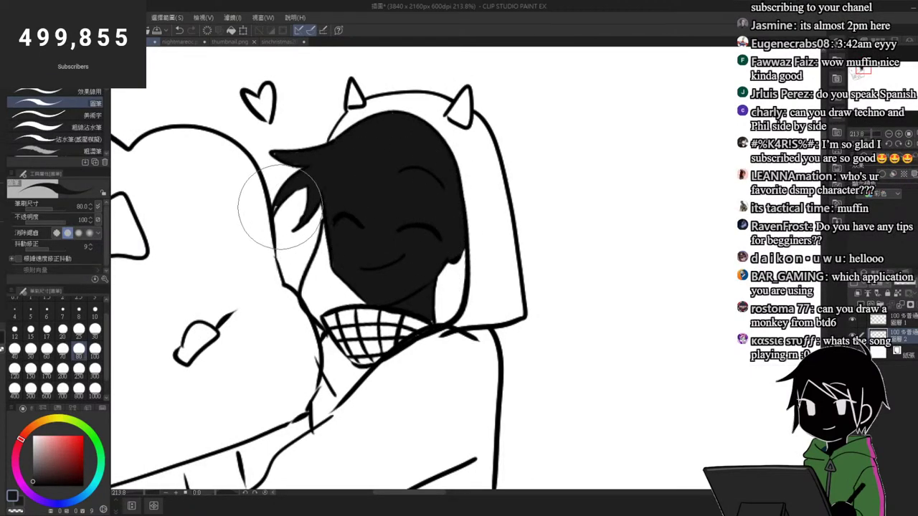
# Step: On the line art layer, retrace both closed eyes and the visible eyebrow in white with the brush at size 25
pyautogui.click(890, 317)
pyautogui.click(79, 329)
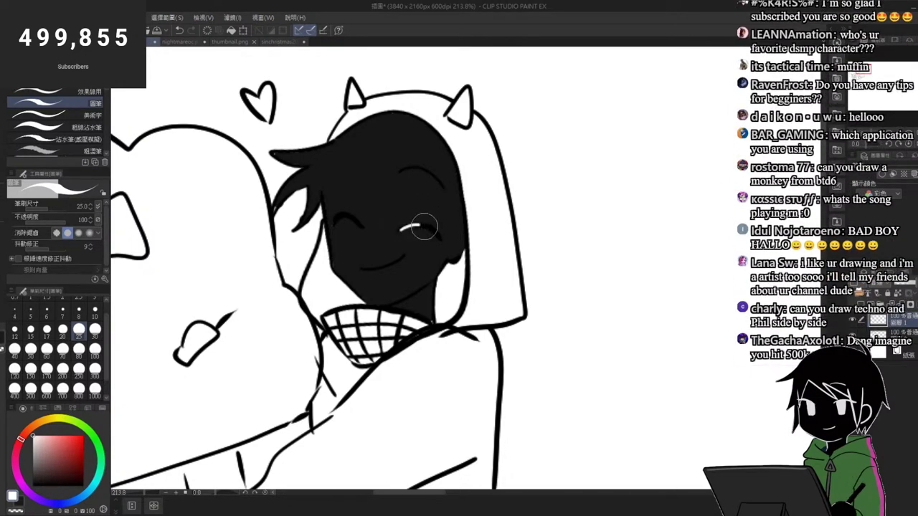
pyautogui.moveTo(400, 230); pyautogui.dragTo(434, 234)
pyautogui.moveTo(334, 223); pyautogui.dragTo(360, 228)
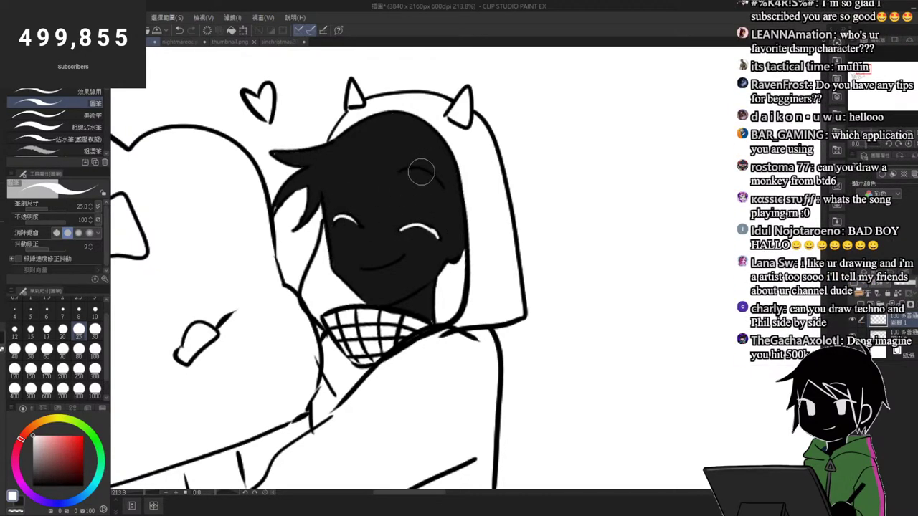
pyautogui.moveTo(403, 170)
pyautogui.mouseDown()
pyautogui.moveTo(434, 170)
pyautogui.moveTo(504, 256)
pyautogui.mouseUp()
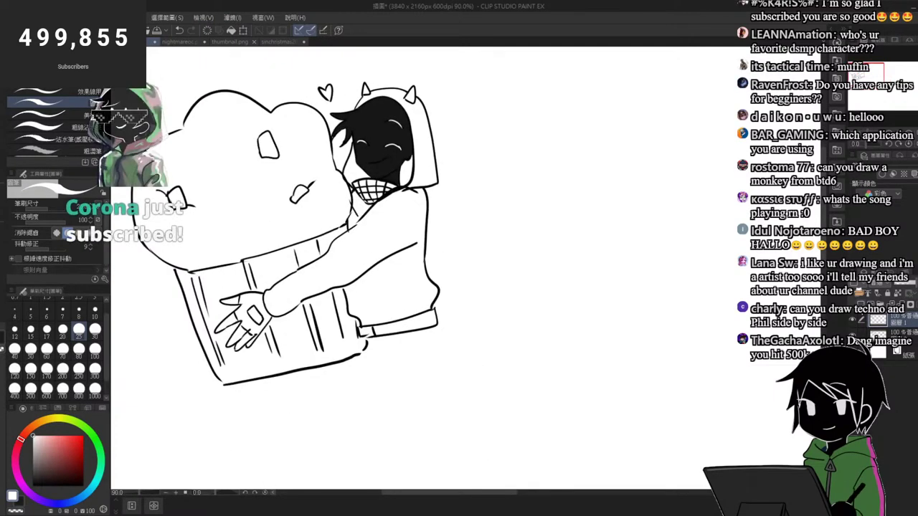
# Step: Draw a solid dark red rectangle in the empty canvas area to the right of the character
pyautogui.scroll(-3, 389, 375)
pyautogui.scroll(4, 612, 226)
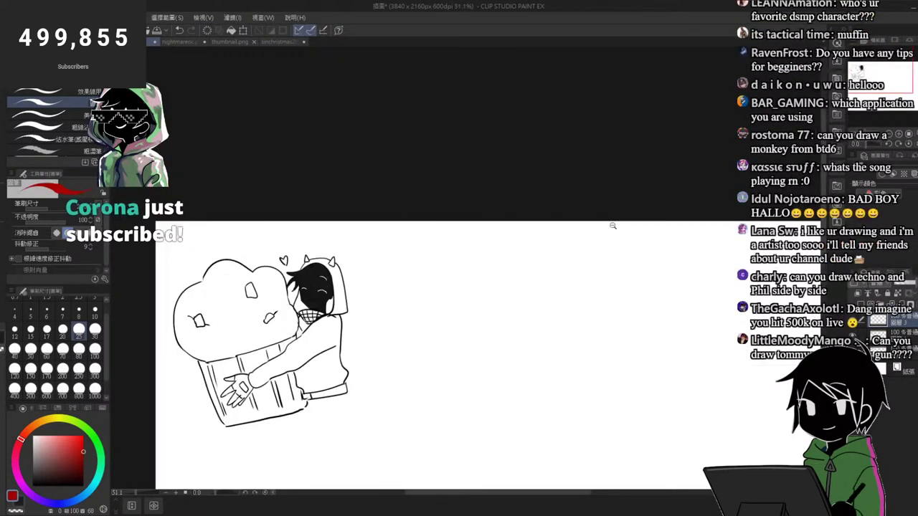
pyautogui.moveTo(495, 255); pyautogui.dragTo(500, 290)
pyautogui.moveTo(494, 256)
pyautogui.mouseDown()
pyautogui.moveTo(593, 252)
pyautogui.moveTo(571, 290)
pyautogui.moveTo(526, 293)
pyautogui.moveTo(594, 284)
pyautogui.mouseUp()
pyautogui.moveTo(501, 293)
pyautogui.mouseDown()
pyautogui.moveTo(588, 266)
pyautogui.moveTo(499, 287)
pyautogui.moveTo(501, 276)
pyautogui.moveTo(587, 280)
pyautogui.mouseUp()
pyautogui.scroll(2, 610, 251)
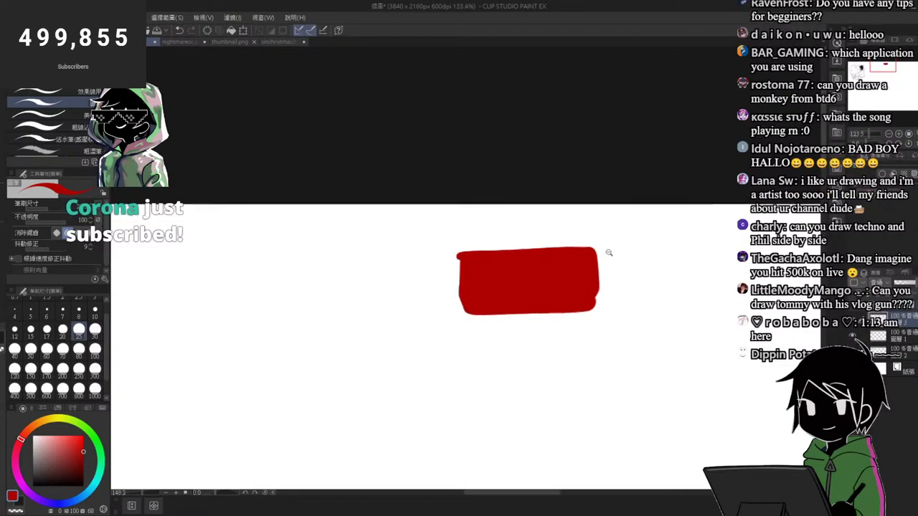
# Step: Handwrite "Subscribe" in white across the red rectangle
pyautogui.keyDown('alt'); pyautogui.click(609, 224); pyautogui.keyUp('alt')
pyautogui.moveTo(453, 277)
pyautogui.mouseDown()
pyautogui.moveTo(437, 304)
pyautogui.moveTo(471, 302)
pyautogui.mouseUp()
pyautogui.moveTo(474, 278)
pyautogui.mouseDown()
pyautogui.moveTo(474, 299)
pyautogui.moveTo(495, 301)
pyautogui.mouseUp()
pyautogui.moveTo(507, 291)
pyautogui.mouseDown()
pyautogui.moveTo(534, 279)
pyautogui.moveTo(530, 301)
pyautogui.mouseUp()
pyautogui.moveTo(541, 275)
pyautogui.mouseDown()
pyautogui.moveTo(541, 303)
pyautogui.moveTo(567, 301)
pyautogui.mouseUp()
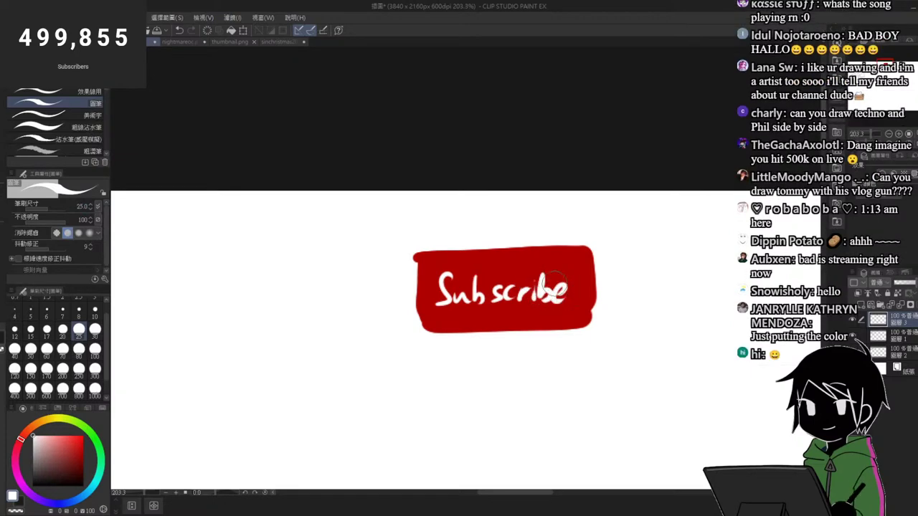
pyautogui.scroll(-5, 541, 237)
pyautogui.scroll(4, 565, 230)
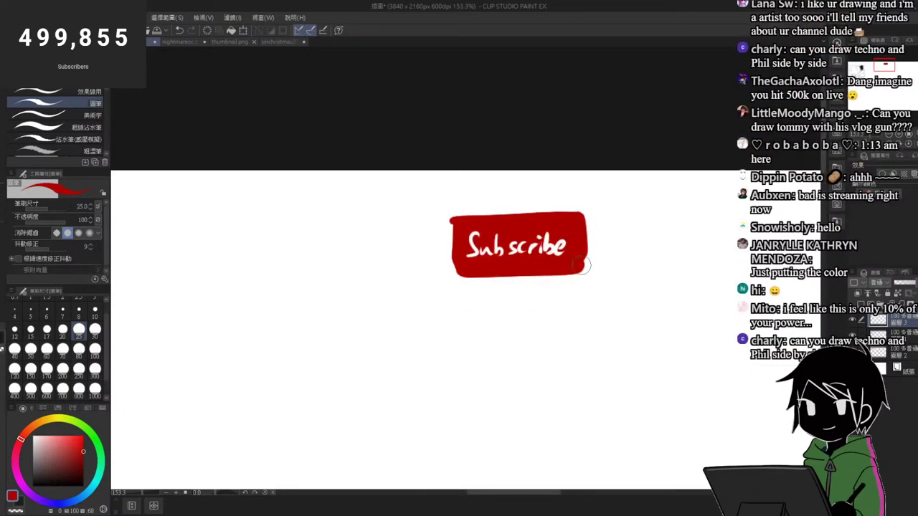
pyautogui.scroll(2, 441, 241)
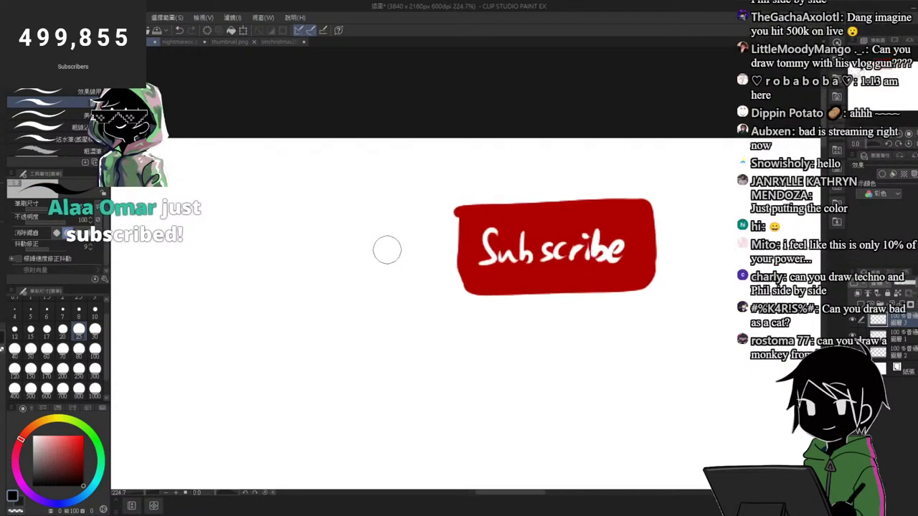
# Step: Draw a black stick figure beside the red rectangle, with one arm reaching out to touch it and its legs striding
pyautogui.moveTo(387, 244); pyautogui.dragTo(393, 243)
pyautogui.moveTo(415, 283); pyautogui.dragTo(470, 269)
pyautogui.moveTo(369, 287)
pyautogui.mouseDown()
pyautogui.moveTo(340, 335)
pyautogui.moveTo(397, 361)
pyautogui.mouseUp()
pyautogui.hotkey('ctrl', 'z')
pyautogui.moveTo(387, 292)
pyautogui.mouseDown()
pyautogui.moveTo(401, 352)
pyautogui.moveTo(383, 360)
pyautogui.moveTo(440, 393)
pyautogui.mouseUp()
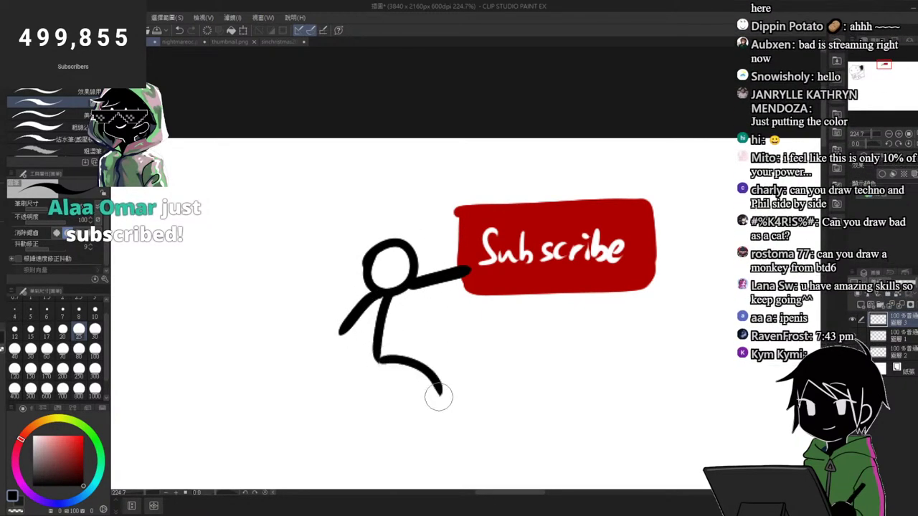
pyautogui.moveTo(377, 358); pyautogui.dragTo(329, 402)
pyautogui.moveTo(400, 296)
pyautogui.mouseDown()
pyautogui.moveTo(358, 295)
pyautogui.moveTo(444, 284)
pyautogui.mouseUp()
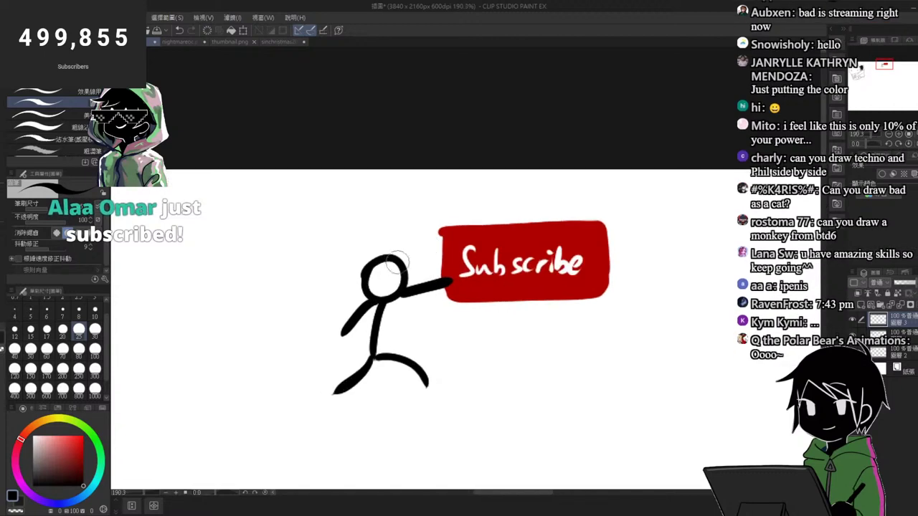
# Step: Give the stick figure two dot eyes and a smiling mouth
pyautogui.click(380, 275)
pyautogui.click(391, 273)
pyautogui.moveTo(375, 285); pyautogui.dragTo(397, 279)
pyautogui.scroll(-1, 453, 326)
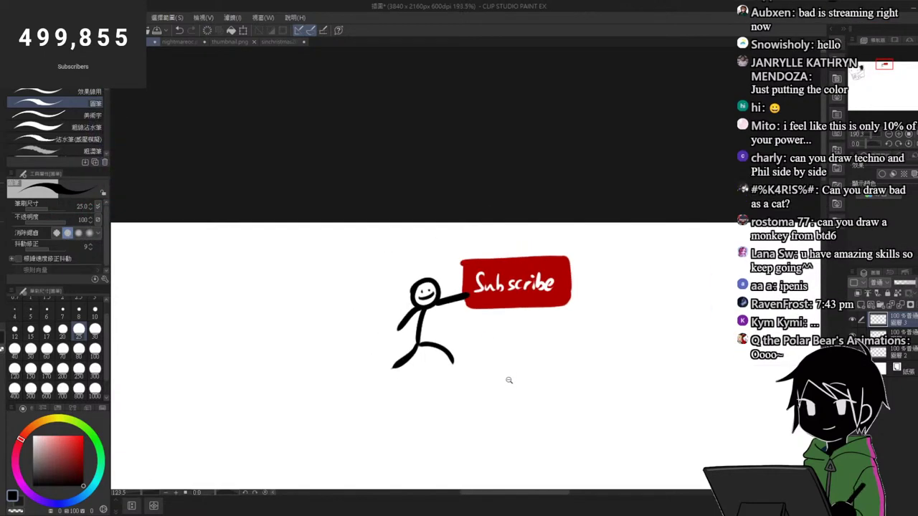
# Step: Draw an arrow pointing down at the stick figure's head and handwrite "You" above it
pyautogui.scroll(2, 453, 327)
pyautogui.moveTo(363, 163); pyautogui.dragTo(367, 203)
pyautogui.moveTo(379, 183); pyautogui.dragTo(368, 202)
pyautogui.moveTo(353, 123); pyautogui.dragTo(363, 136)
pyautogui.moveTo(370, 122)
pyautogui.mouseDown()
pyautogui.moveTo(361, 151)
pyautogui.moveTo(379, 130)
pyautogui.mouseUp()
pyautogui.moveTo(392, 129); pyautogui.dragTo(406, 133)
# Step: Retrace the hooded character's smile in white and add a white eyebrow above the eye nearest the muffin
pyautogui.scroll(-9, 585, 285)
pyautogui.scroll(3, 336, 370)
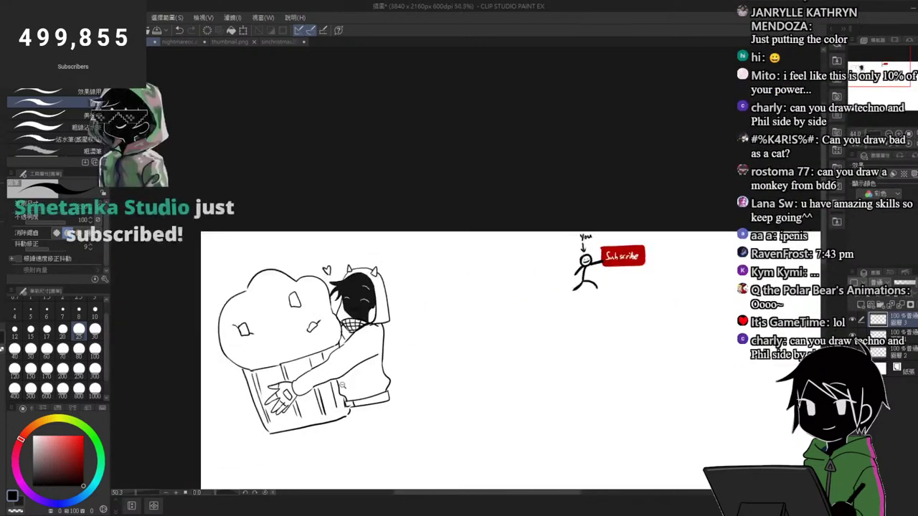
pyautogui.scroll(2, 467, 322)
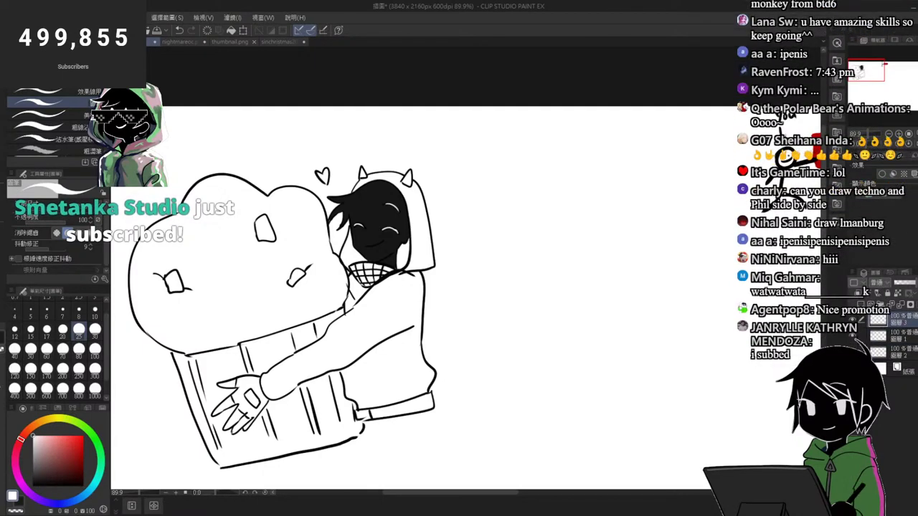
pyautogui.scroll(5, 403, 223)
pyautogui.moveTo(357, 248); pyautogui.dragTo(406, 234)
pyautogui.hotkey('ctrl', 'z')
pyautogui.moveTo(326, 140); pyautogui.dragTo(362, 139)
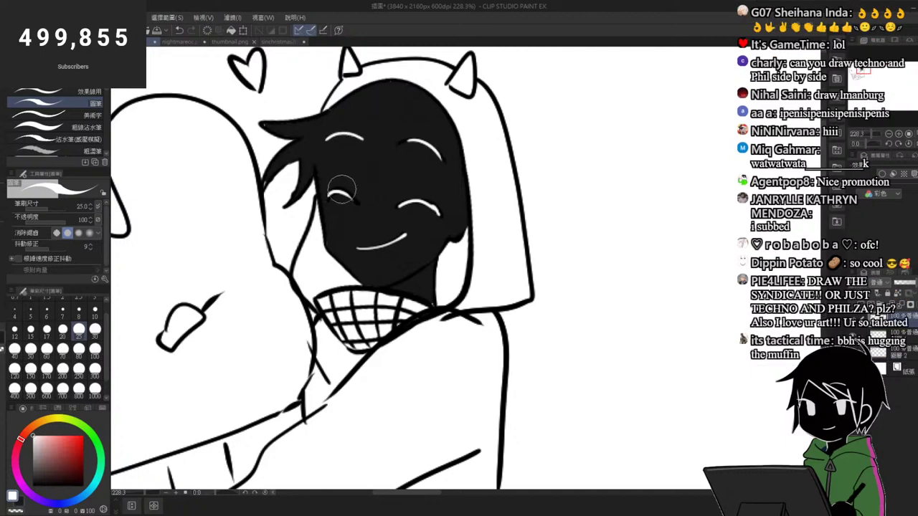
pyautogui.moveTo(412, 198); pyautogui.dragTo(435, 209)
pyautogui.hotkey('ctrl', 'z')
# Step: On the line art layer, fill the character's sleeve and jacket body near-black
pyautogui.scroll(-5, 430, 173)
pyautogui.scroll(2, 430, 173)
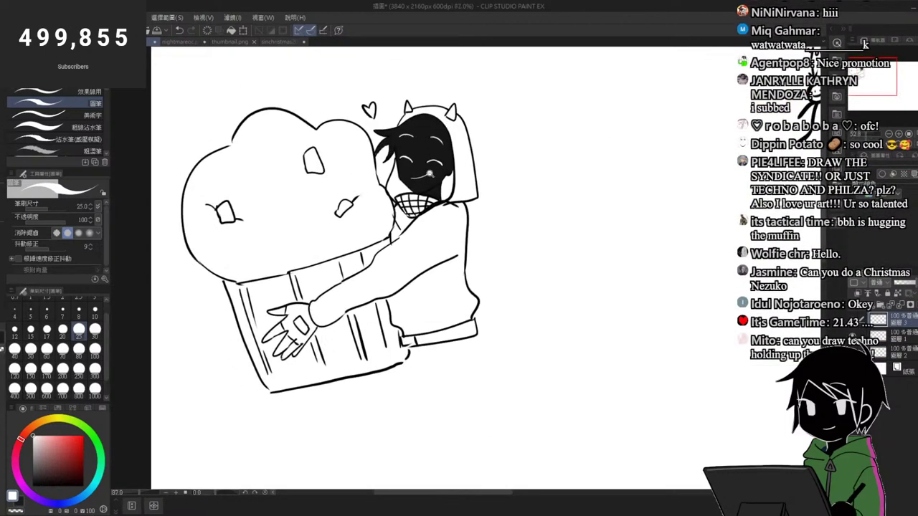
pyautogui.click(894, 332)
pyautogui.scroll(1, 449, 171)
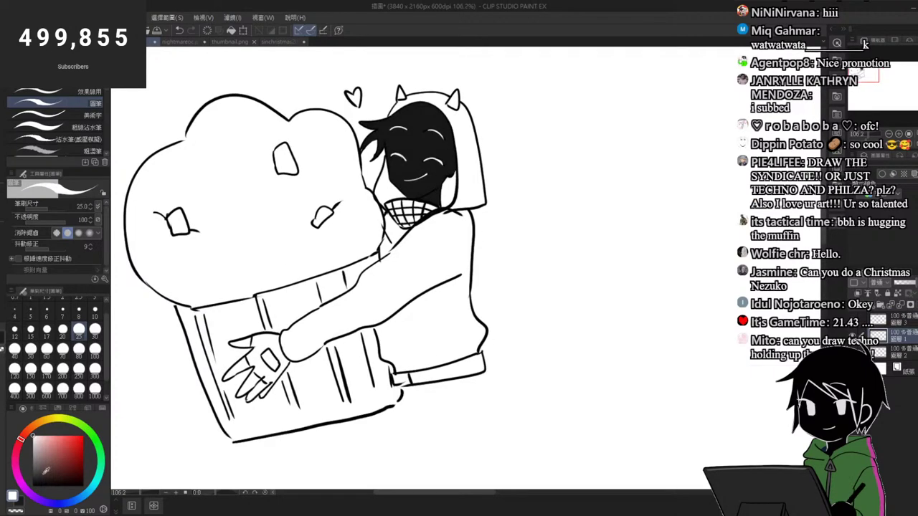
pyautogui.moveTo(44, 473); pyautogui.dragTo(31, 483)
pyautogui.press('g')
pyautogui.click(424, 255)
pyautogui.click(440, 311)
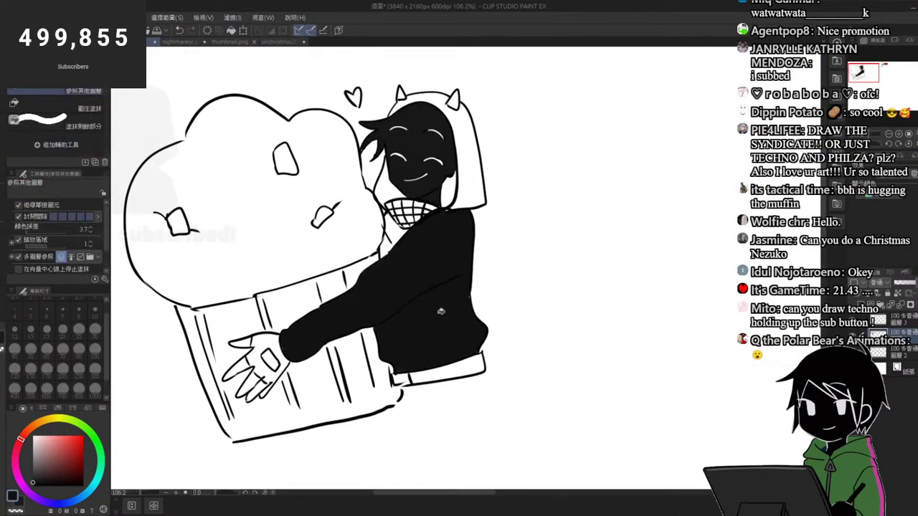
# Step: Fill the gap below the checkered scarf and the sections of the hood around the head near-black
pyautogui.click(391, 235)
pyautogui.click(457, 191)
pyautogui.click(391, 188)
pyautogui.click(432, 94)
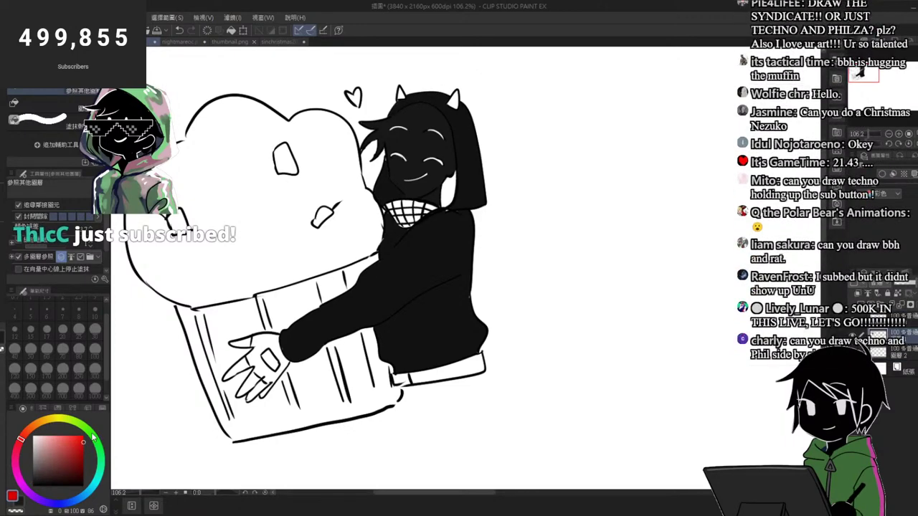
# Step: Fill both of the character's horns with red
pyautogui.scroll(2, 436, 91)
pyautogui.scroll(1, 436, 92)
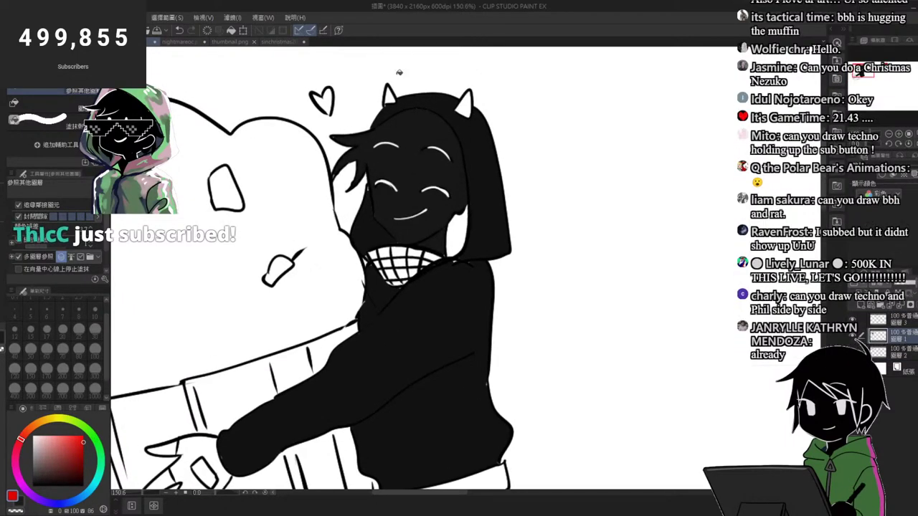
pyautogui.click(389, 96)
pyautogui.click(465, 104)
pyautogui.scroll(-3, 427, 117)
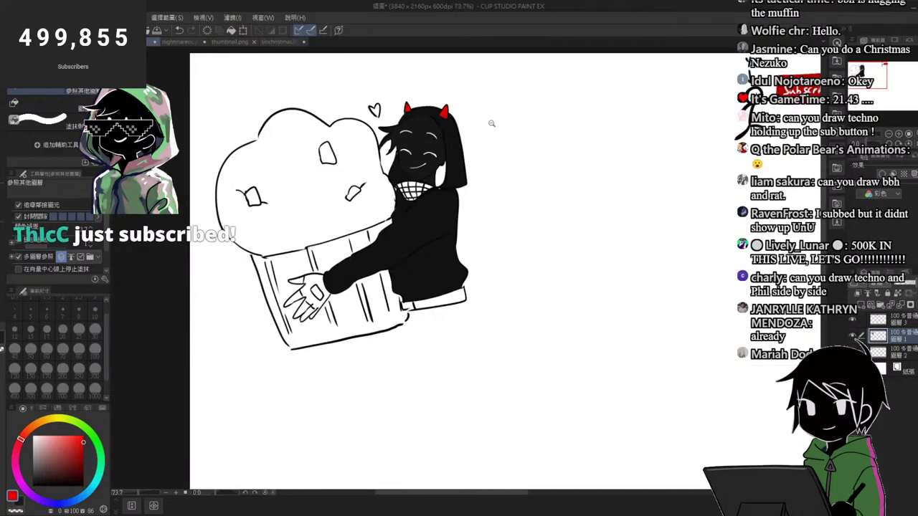
# Step: Draw a red stripe along the upper edge of the sleeve from the shoulder to the cuff with the size 25 pen
pyautogui.scroll(2, 435, 169)
pyautogui.press('p')
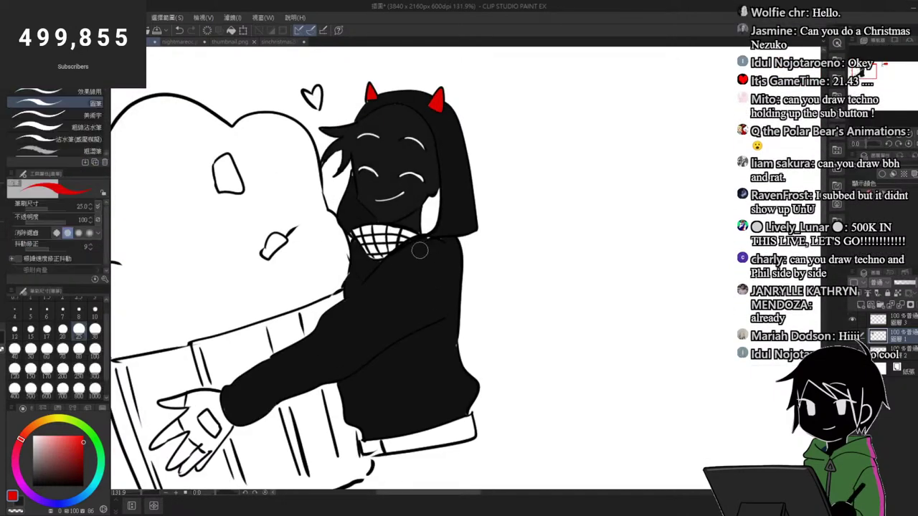
pyautogui.moveTo(431, 240)
pyautogui.mouseDown()
pyautogui.moveTo(297, 352)
pyautogui.moveTo(229, 394)
pyautogui.mouseUp()
pyautogui.hotkey('ctrl', 'z')
pyautogui.scroll(-3, 466, 243)
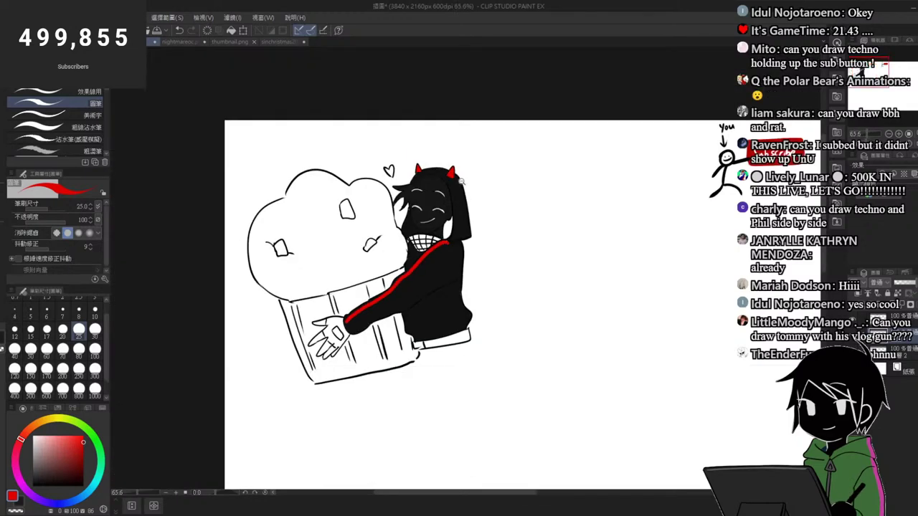
pyautogui.scroll(2, 488, 201)
pyautogui.scroll(2, 469, 207)
pyautogui.scroll(3, 335, 202)
pyautogui.keyDown('alt'); pyautogui.click(351, 217); pyautogui.keyUp('alt')
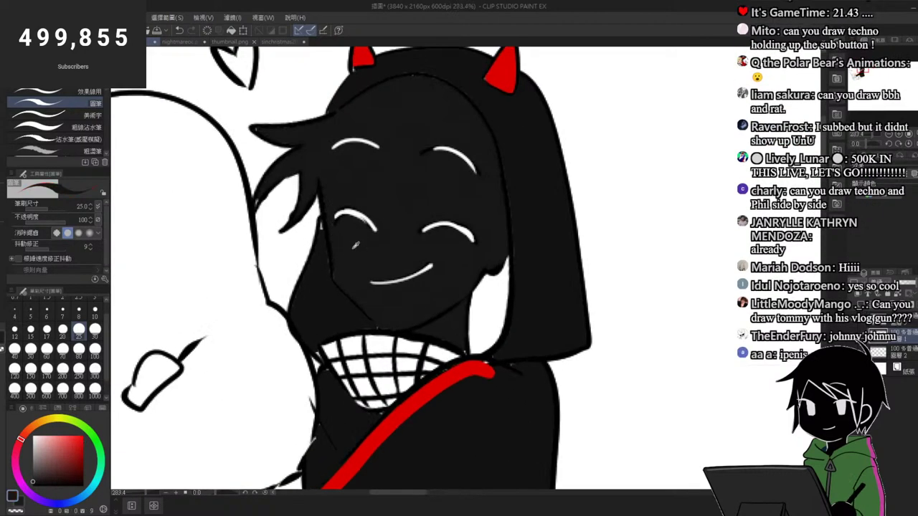
pyautogui.moveTo(332, 203); pyautogui.dragTo(335, 275)
pyautogui.hotkey('ctrl', 'z')
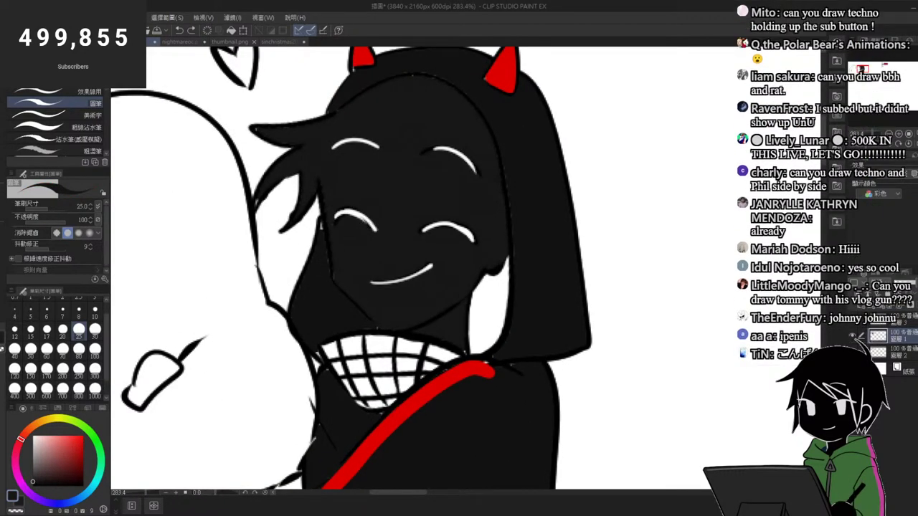
# Step: On layer 2, fill the white gap between the neck and the hood with black and touch up its edges
pyautogui.click(896, 356)
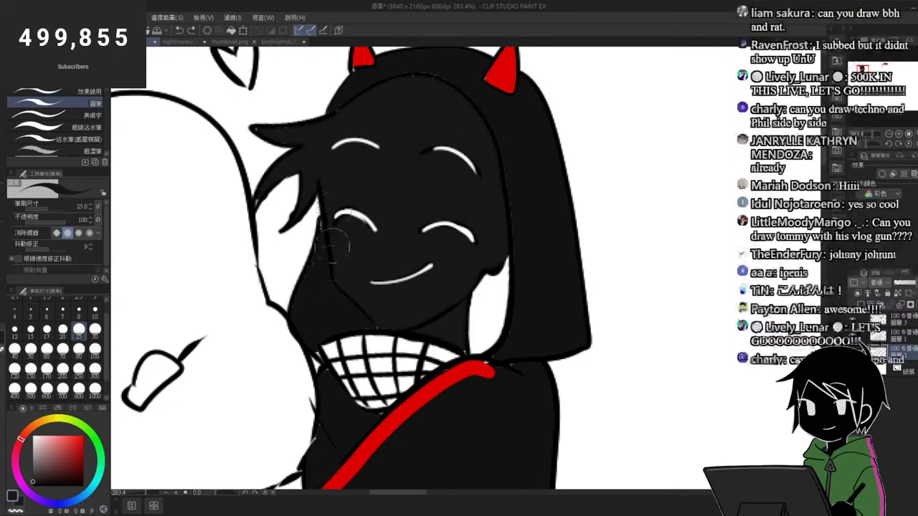
pyautogui.scroll(-5, 363, 226)
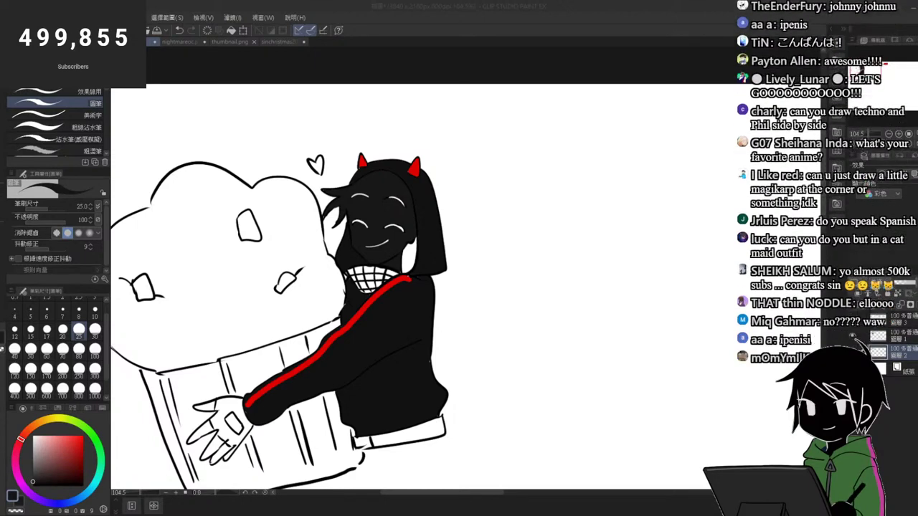
pyautogui.scroll(-3, 400, 118)
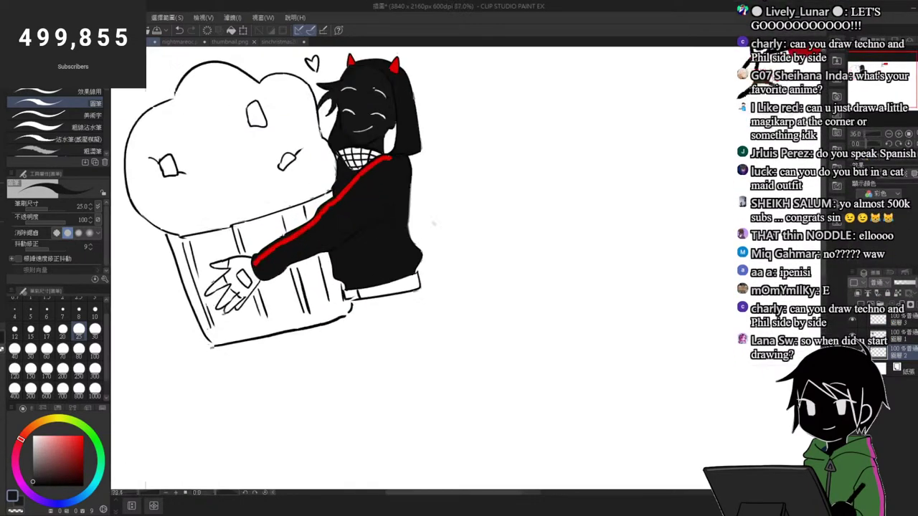
pyautogui.moveTo(399, 118); pyautogui.dragTo(434, 113)
pyautogui.press('g')
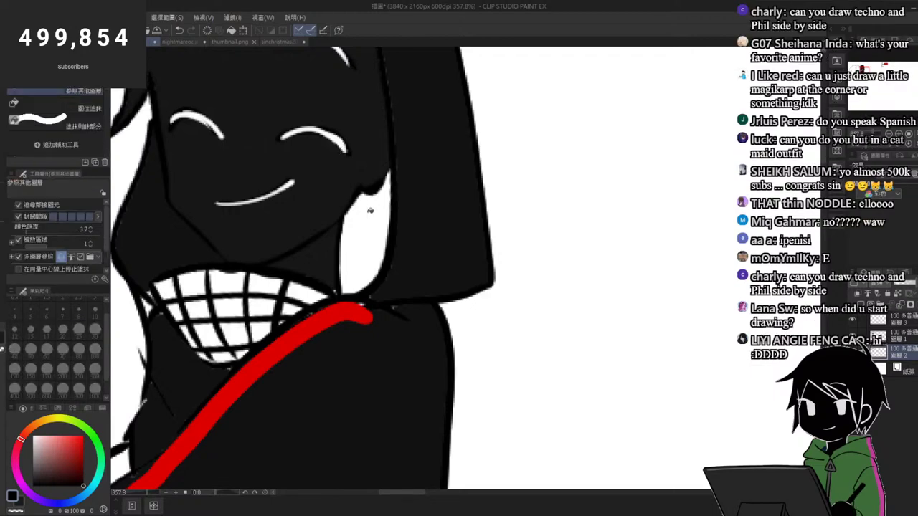
pyautogui.click(370, 209)
pyautogui.moveTo(348, 286)
pyautogui.mouseDown()
pyautogui.moveTo(319, 277)
pyautogui.moveTo(353, 276)
pyautogui.mouseUp()
pyautogui.press('p')
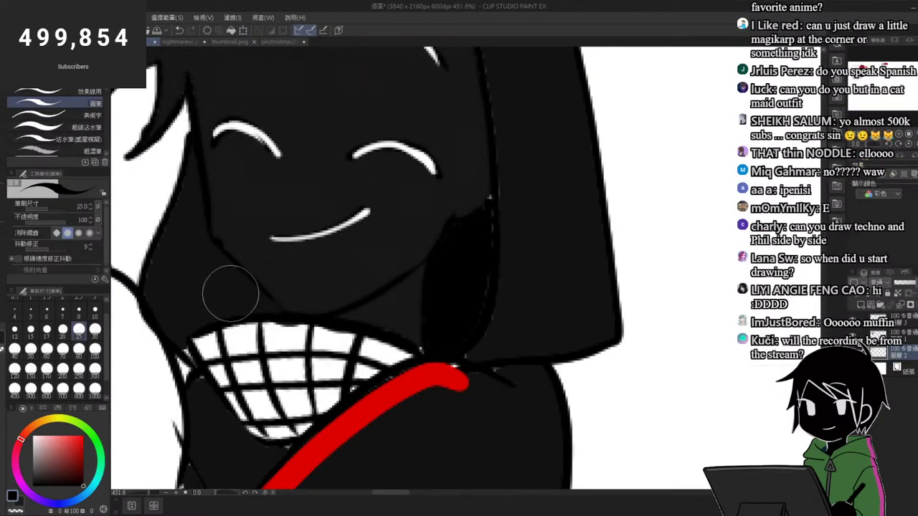
pyautogui.scroll(-5, 385, 212)
pyautogui.scroll(3, 434, 192)
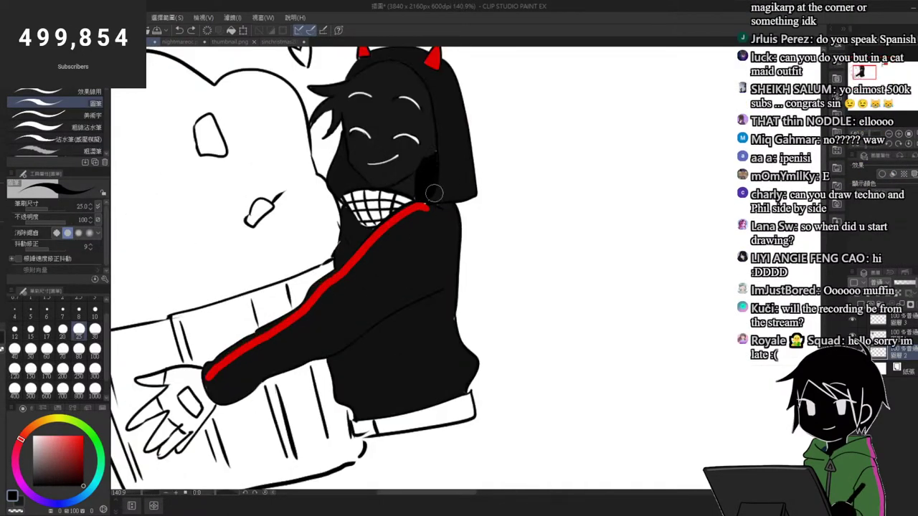
# Step: Fill alternating checks of the scarf with medium gray
pyautogui.press('g')
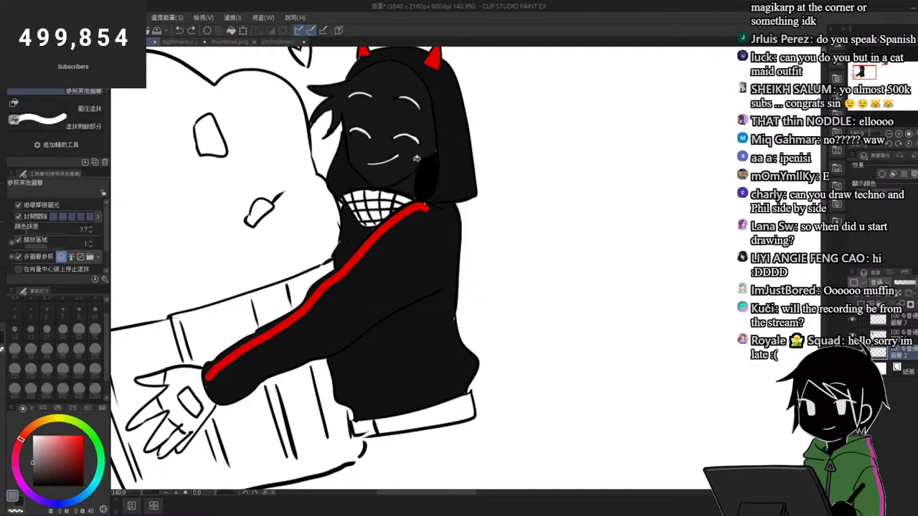
pyautogui.scroll(2, 389, 172)
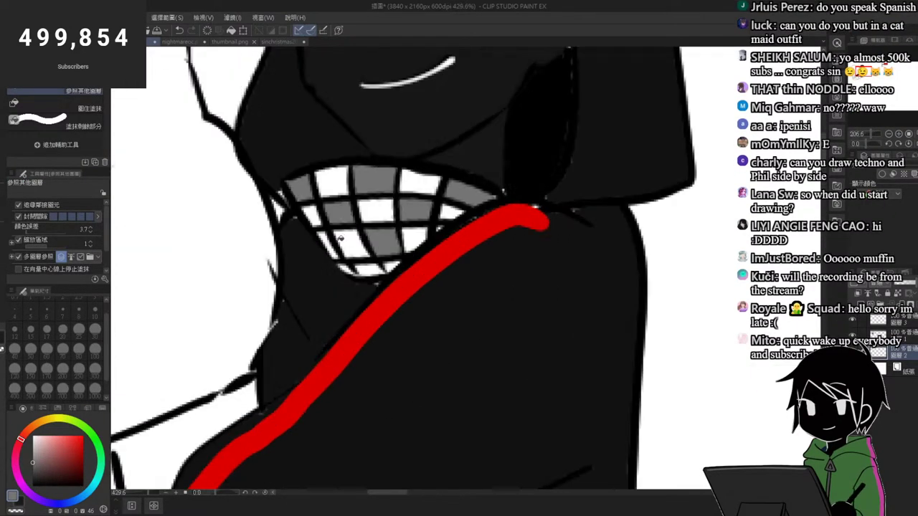
pyautogui.scroll(3, 358, 243)
pyautogui.press('p')
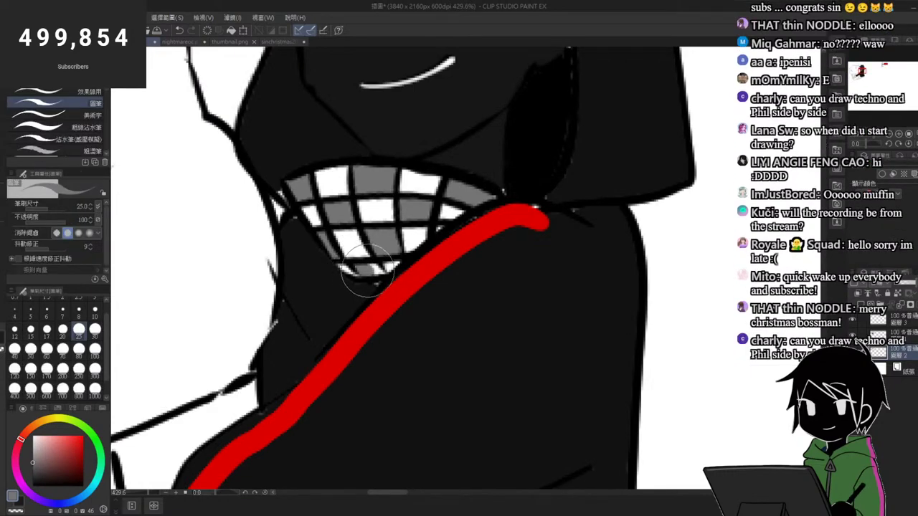
pyautogui.scroll(-6, 388, 250)
pyautogui.scroll(2, 396, 215)
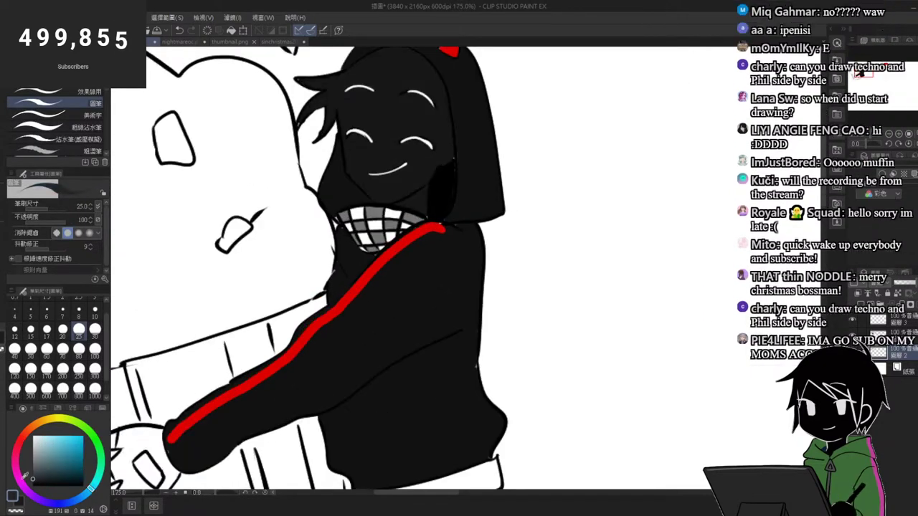
# Step: Fill the remaining white checks of the scarf with dark gray
pyautogui.press('g')
pyautogui.scroll(3, 395, 213)
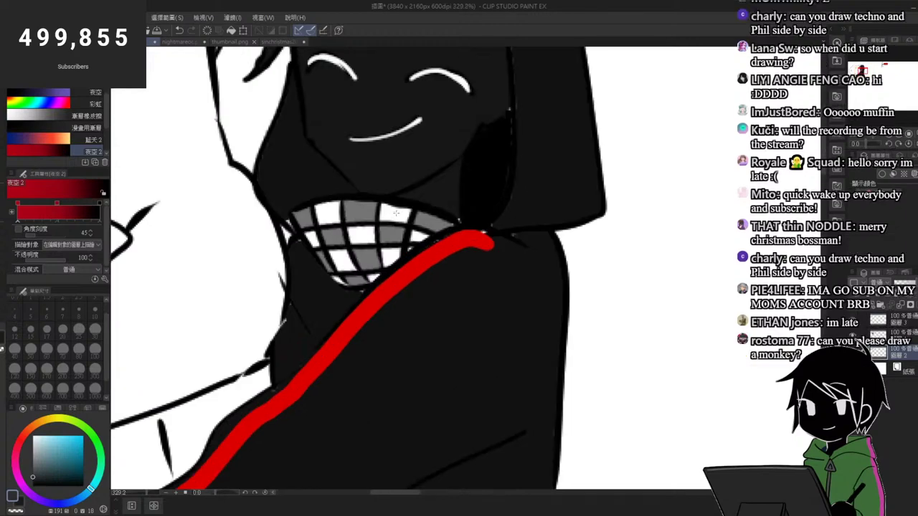
pyautogui.press('g')
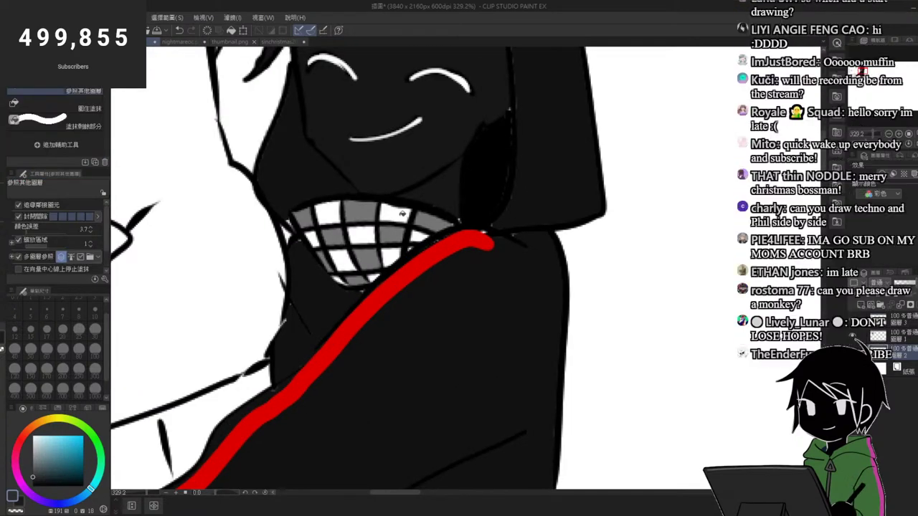
pyautogui.click(372, 232)
pyautogui.click(424, 238)
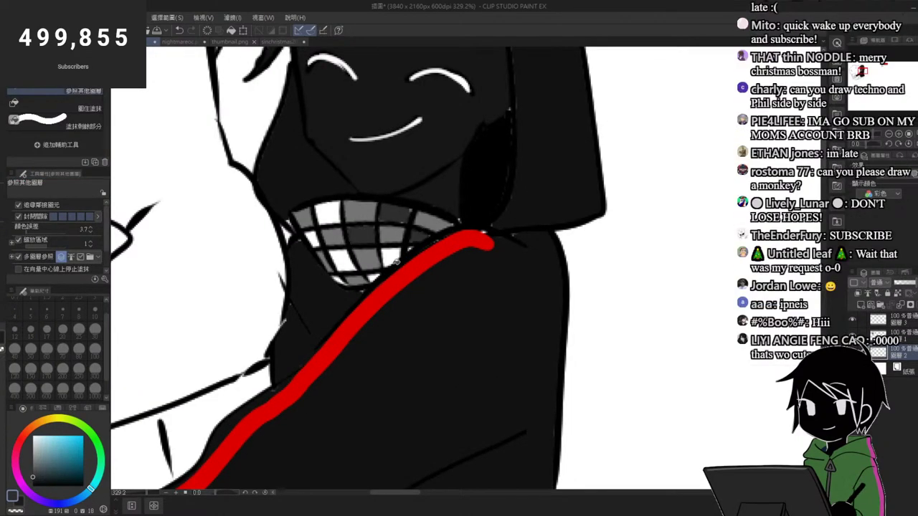
pyautogui.click(345, 261)
pyautogui.click(335, 218)
pyautogui.click(314, 236)
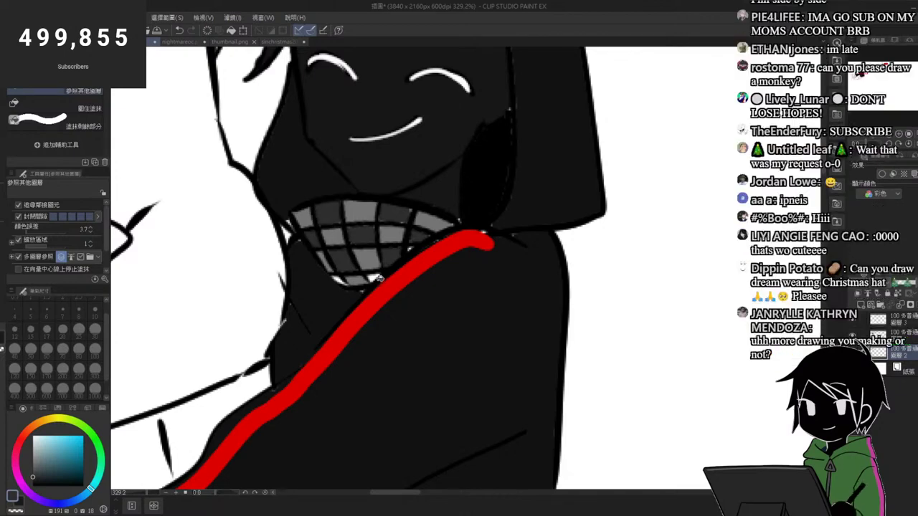
pyautogui.click(373, 275)
# Step: Paint over the leftover white slivers along the scarf's lower edge in dark gray with the pen
pyautogui.scroll(5, 366, 274)
pyautogui.press('p')
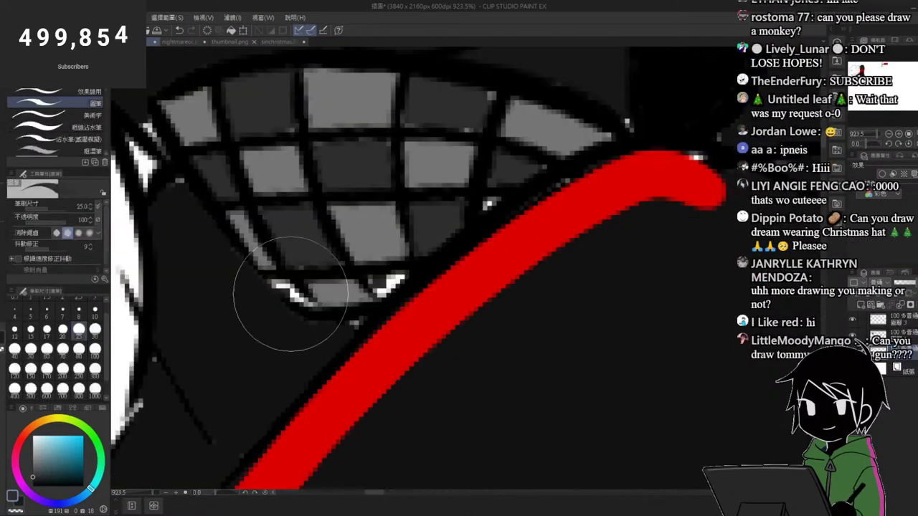
pyautogui.moveTo(282, 288); pyautogui.dragTo(302, 298)
pyautogui.moveTo(395, 292); pyautogui.dragTo(388, 282)
pyautogui.scroll(-8, 385, 280)
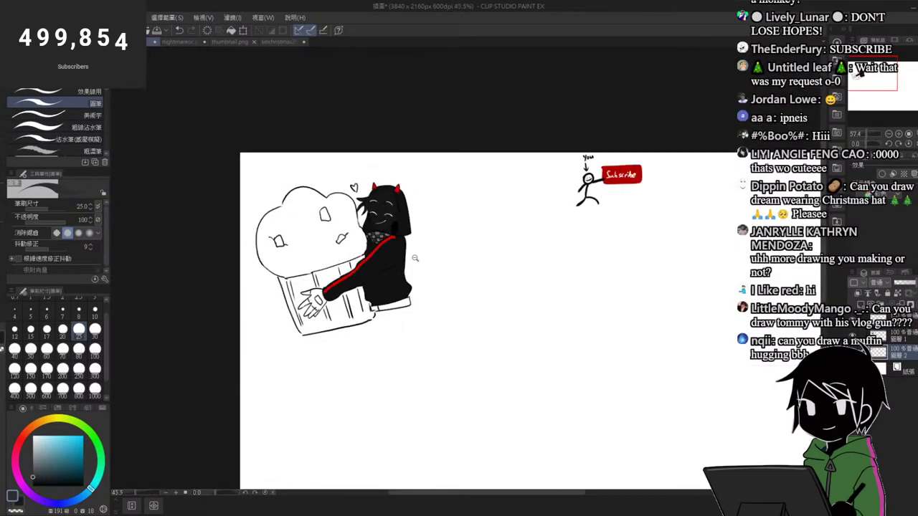
# Step: Add a new layer above the line art layer and trace the character's cheek, jaw and neck edge in light gray
pyautogui.scroll(4, 416, 141)
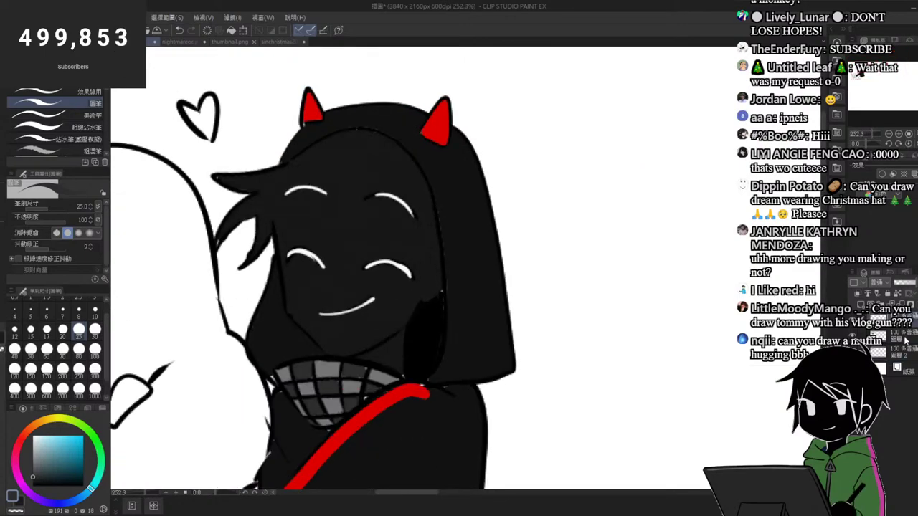
pyautogui.click(905, 341)
pyautogui.click(891, 305)
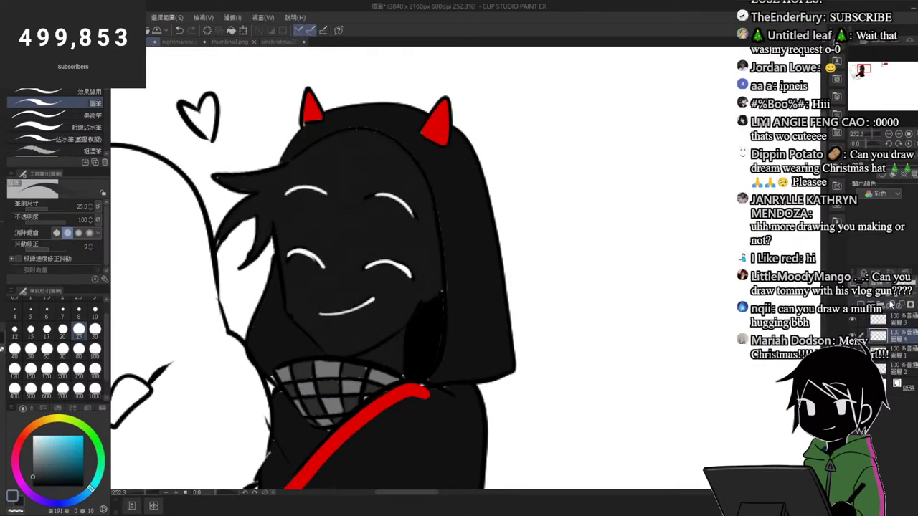
pyautogui.moveTo(309, 290); pyautogui.dragTo(337, 289)
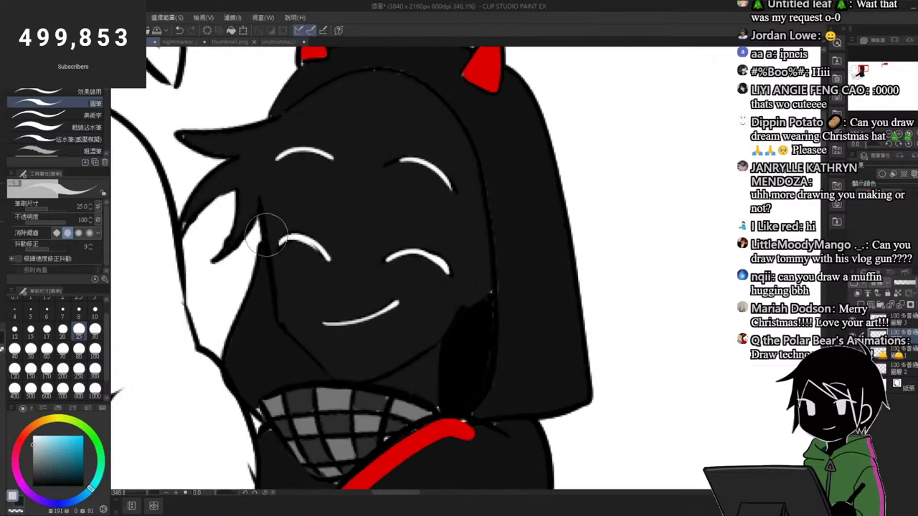
pyautogui.moveTo(267, 233)
pyautogui.mouseDown()
pyautogui.moveTo(281, 333)
pyautogui.moveTo(309, 361)
pyautogui.moveTo(293, 340)
pyautogui.moveTo(358, 325)
pyautogui.moveTo(445, 335)
pyautogui.mouseUp()
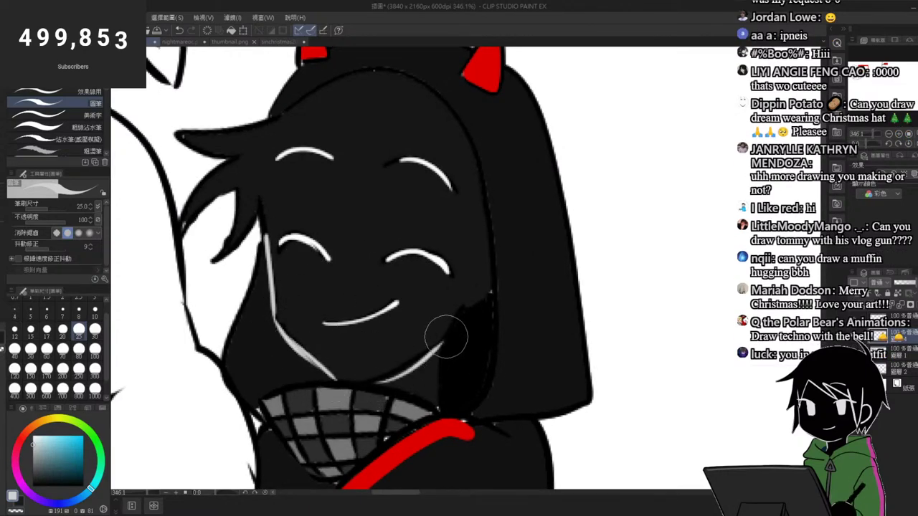
pyautogui.hotkey('ctrl', 'z')
pyautogui.moveTo(374, 380)
pyautogui.mouseDown()
pyautogui.moveTo(426, 356)
pyautogui.moveTo(448, 332)
pyautogui.mouseUp()
pyautogui.moveTo(445, 337); pyautogui.dragTo(440, 391)
pyautogui.scroll(-4, 365, 140)
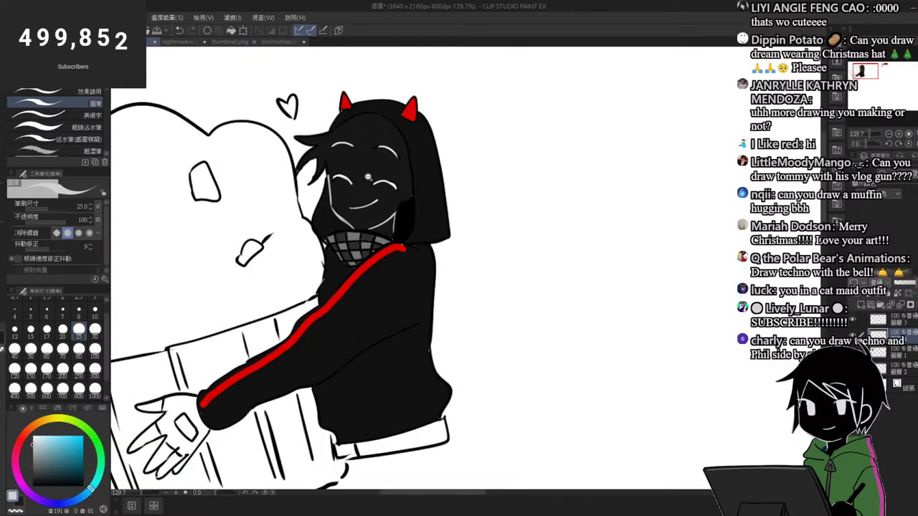
pyautogui.scroll(-2, 367, 176)
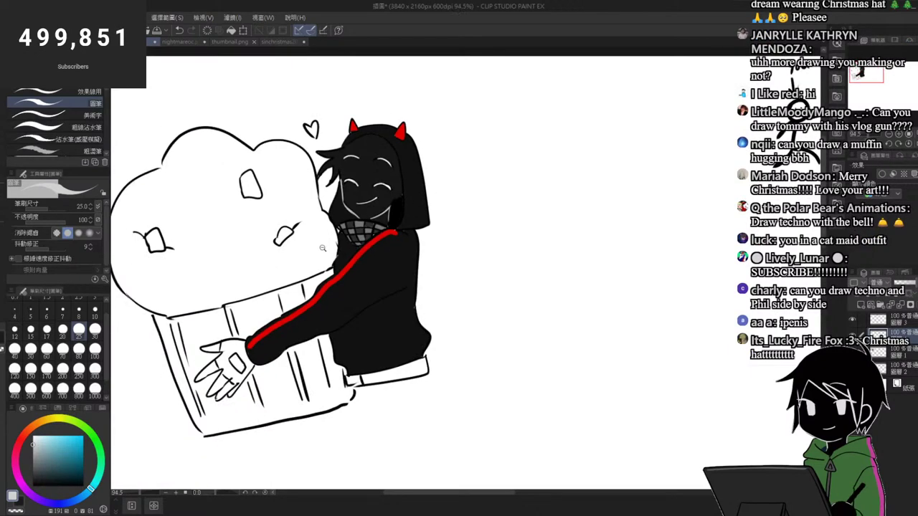
pyautogui.scroll(1, 354, 175)
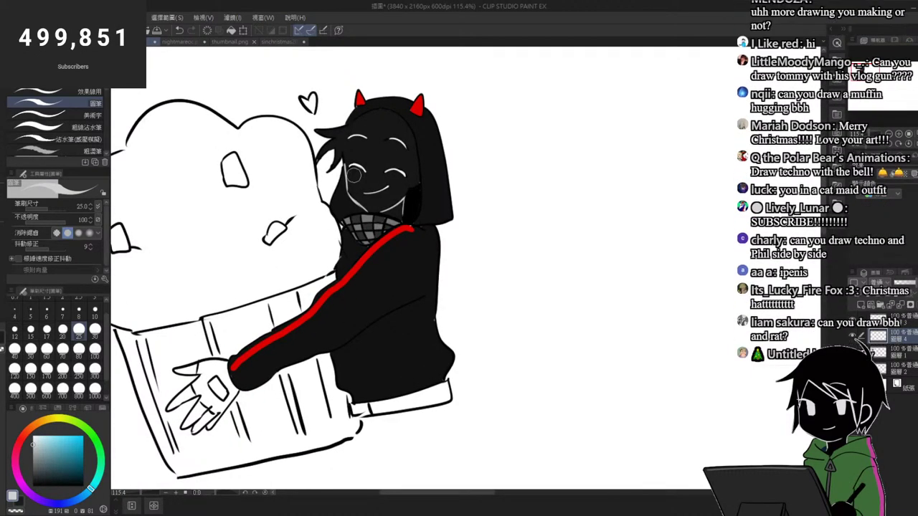
pyautogui.scroll(-2, 416, 262)
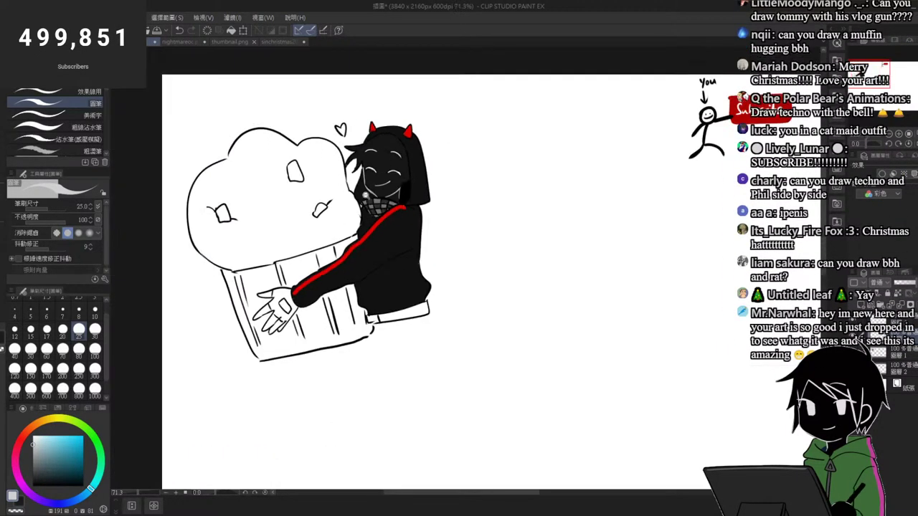
pyautogui.scroll(1, 417, 261)
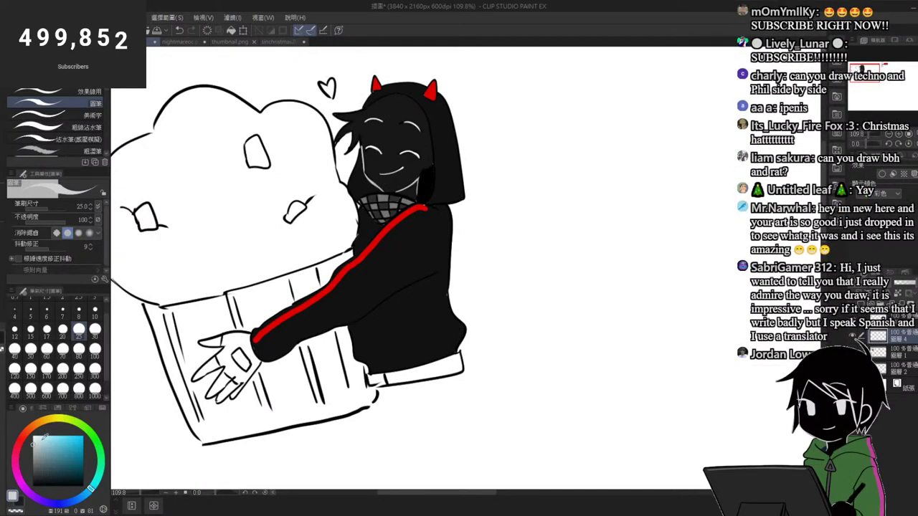
# Step: Fill the white band below the jacket's hem with a medium brown
pyautogui.moveTo(43, 436); pyautogui.dragTo(30, 429)
pyautogui.click(68, 463)
pyautogui.press('g')
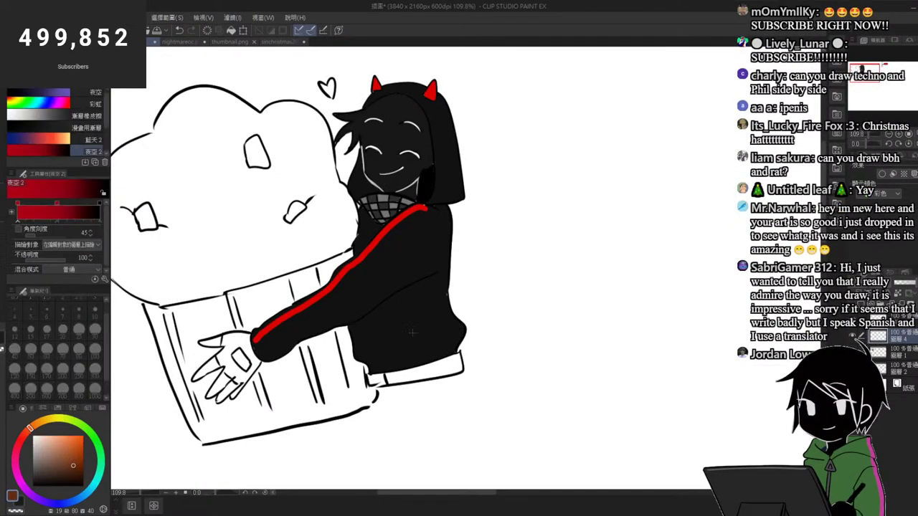
pyautogui.click(391, 378)
# Step: Fill the muffin top with medium brown and all sections of its wrapper with dark brown
pyautogui.scroll(-1, 441, 370)
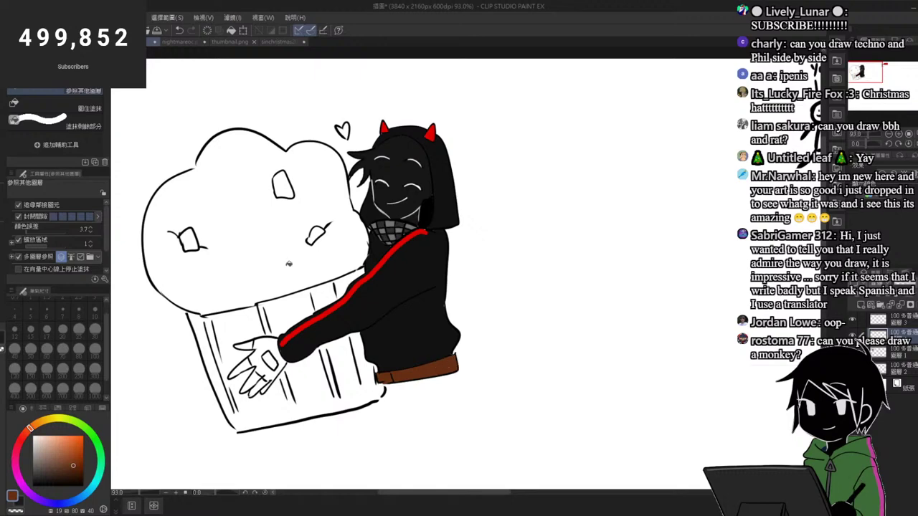
pyautogui.click(288, 263)
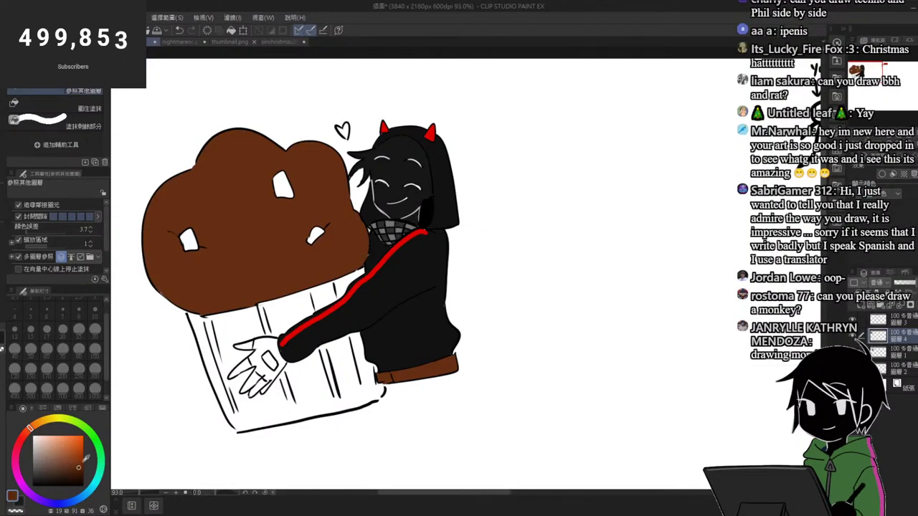
pyautogui.click(319, 400)
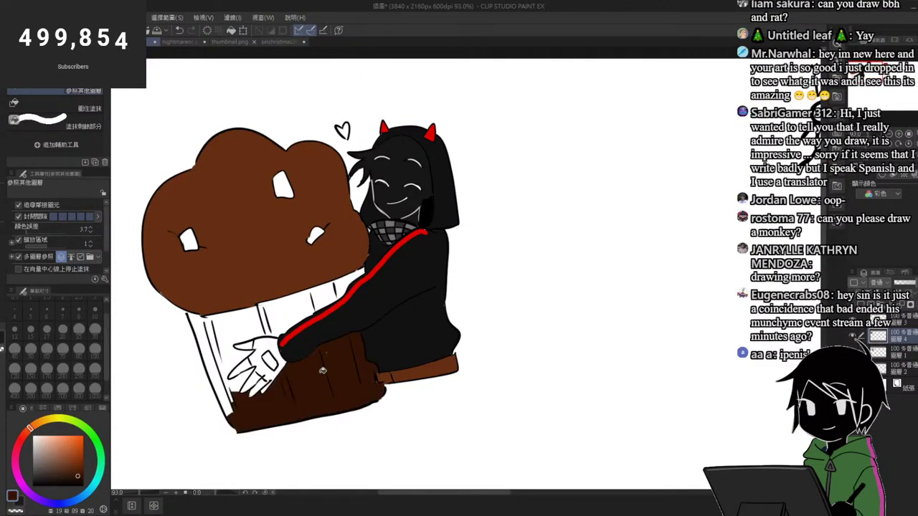
pyautogui.click(260, 319)
pyautogui.click(337, 295)
pyautogui.click(206, 336)
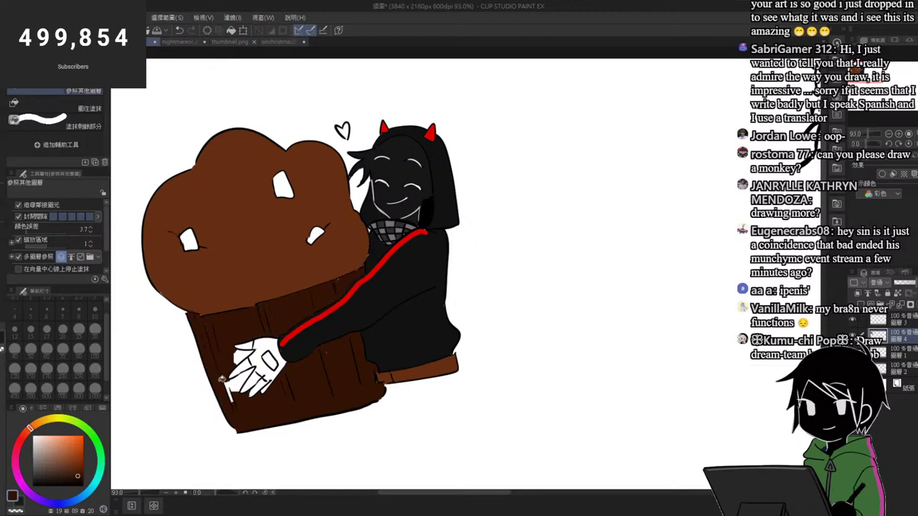
# Step: Fill the three chips on the muffin with dark brown and the small heart with crimson
pyautogui.click(283, 185)
pyautogui.click(316, 235)
pyautogui.click(188, 240)
pyautogui.click(19, 442)
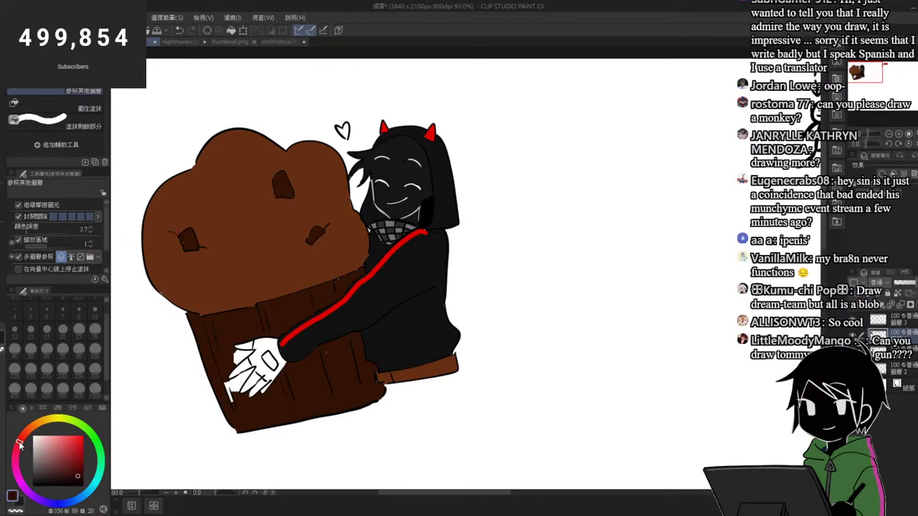
pyautogui.click(76, 453)
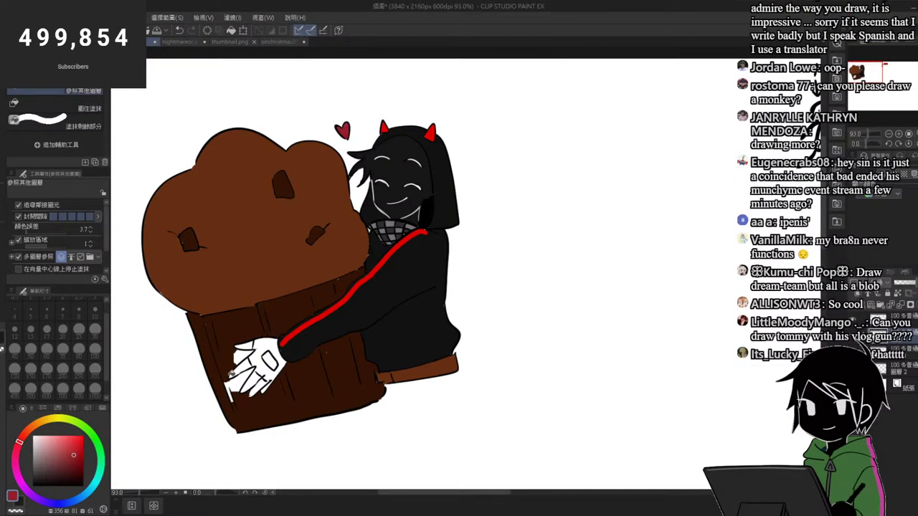
# Step: Fill the white gaps between the character's fingers with the wrapper's dark brown
pyautogui.keyDown('alt'); pyautogui.click(244, 400); pyautogui.keyUp('alt')
pyautogui.click(242, 376)
pyautogui.click(242, 353)
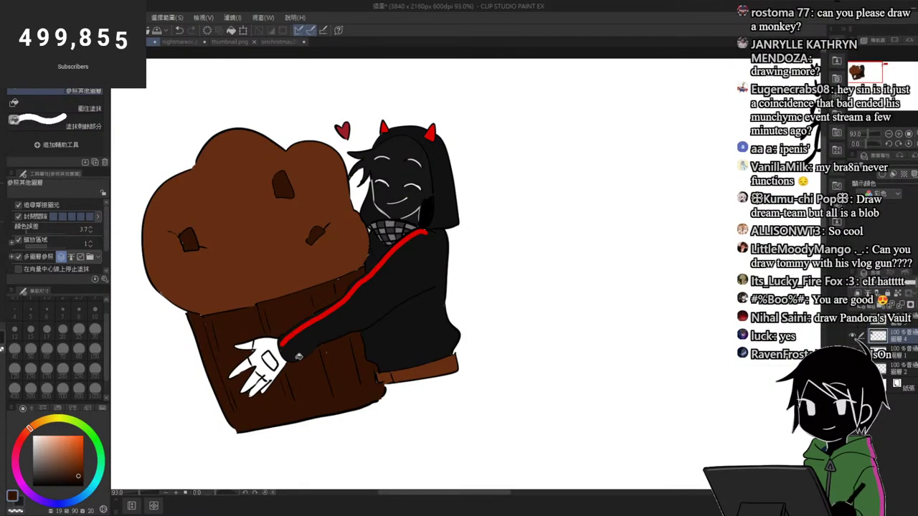
# Step: Fill the fingers of the character's hand with the near-black of the clothing
pyautogui.keyDown('alt'); pyautogui.click(403, 180); pyautogui.keyUp('alt')
pyautogui.scroll(3, 235, 382)
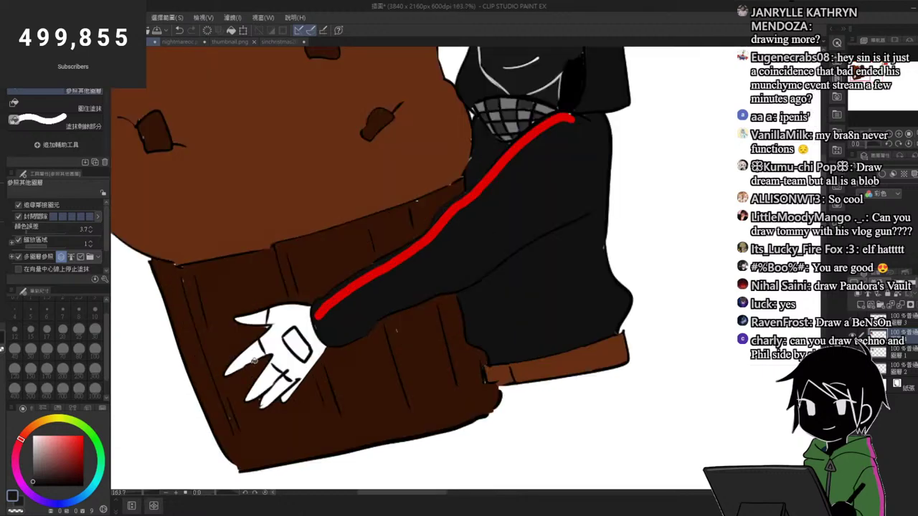
pyautogui.click(248, 357)
pyautogui.click(271, 377)
pyautogui.click(285, 385)
pyautogui.click(258, 314)
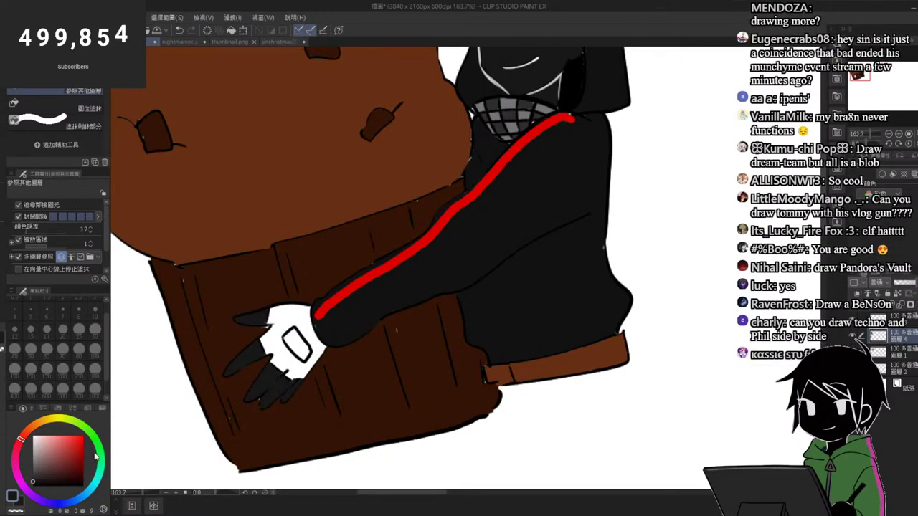
# Step: Fill the back of the glove with medium gray and its small rectangular patch with white
pyautogui.click(33, 463)
pyautogui.click(294, 363)
pyautogui.click(302, 315)
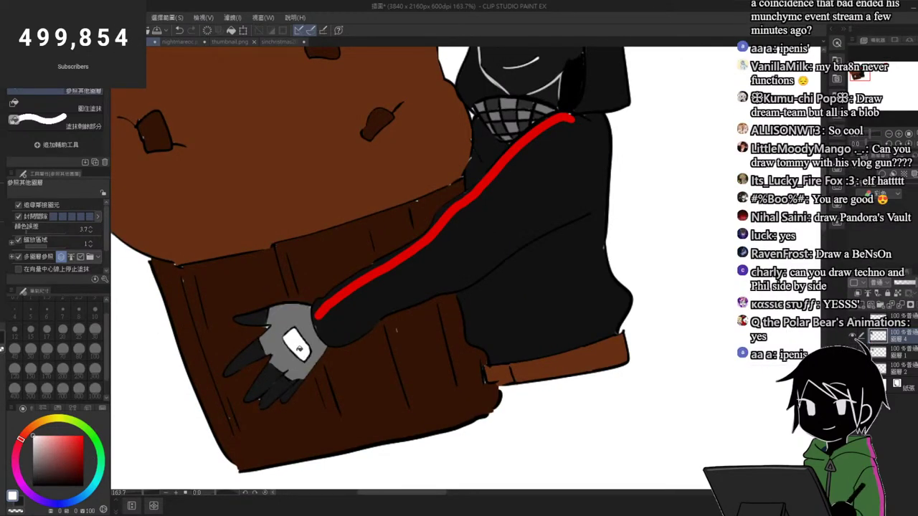
# Step: Trace a trim along the hood's inner edge around the face with the pen, in the sleeve stripe's red
pyautogui.scroll(-5, 261, 396)
pyautogui.scroll(2, 379, 343)
pyautogui.keyDown('alt'); pyautogui.click(396, 259); pyautogui.keyUp('alt')
pyautogui.press('p')
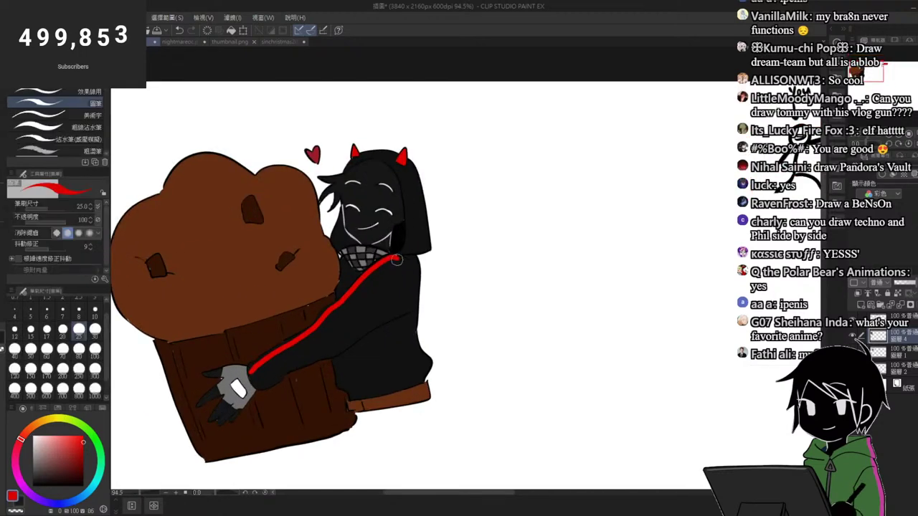
pyautogui.scroll(4, 396, 260)
pyautogui.moveTo(317, 172)
pyautogui.mouseDown()
pyautogui.moveTo(375, 164)
pyautogui.moveTo(406, 200)
pyautogui.moveTo(420, 313)
pyautogui.mouseUp()
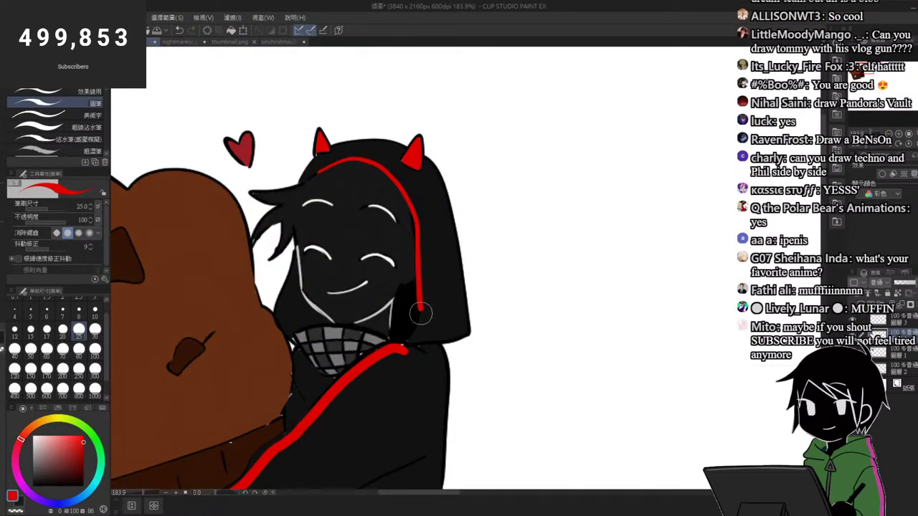
pyautogui.scroll(-5, 416, 308)
pyautogui.scroll(3, 412, 304)
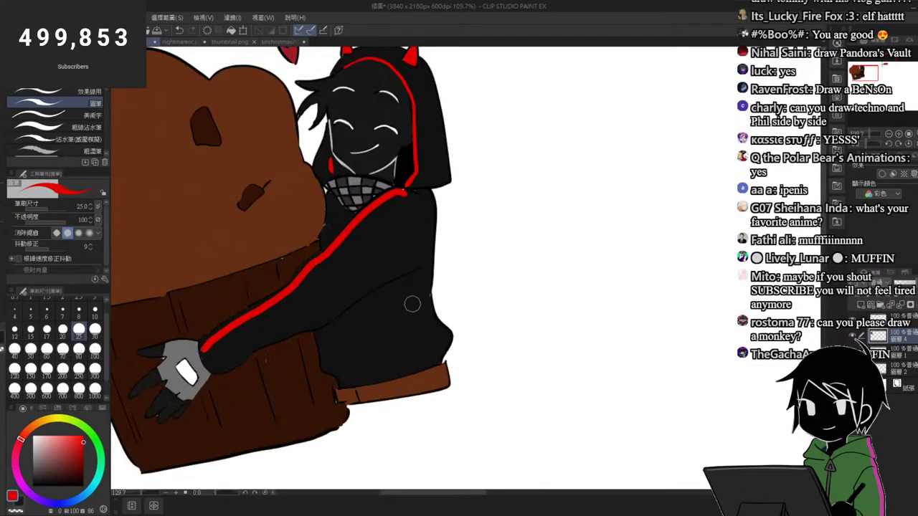
pyautogui.scroll(-4, 412, 304)
pyautogui.scroll(3, 360, 312)
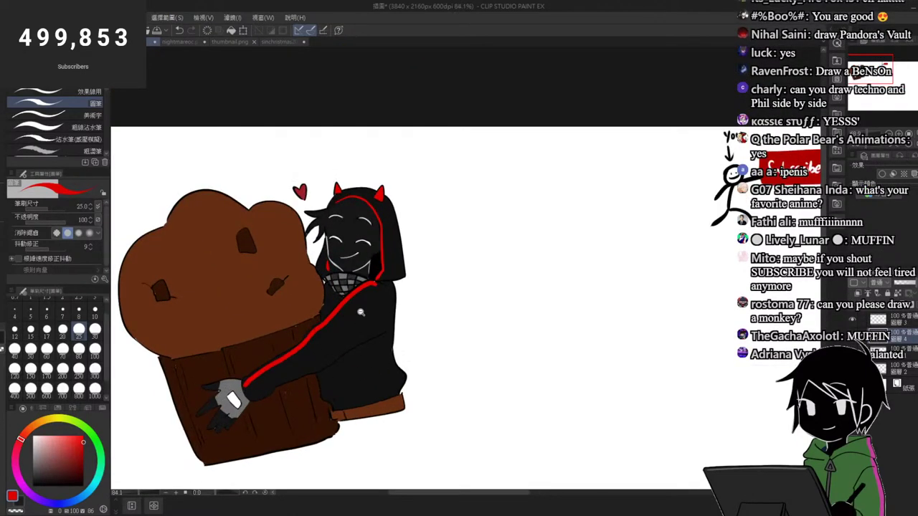
# Step: Paint a diagonal strap across the jacket in the belt's brown and outline the strap and belt in near-black
pyautogui.scroll(1, 361, 311)
pyautogui.keyDown('alt'); pyautogui.click(360, 423); pyautogui.keyUp('alt')
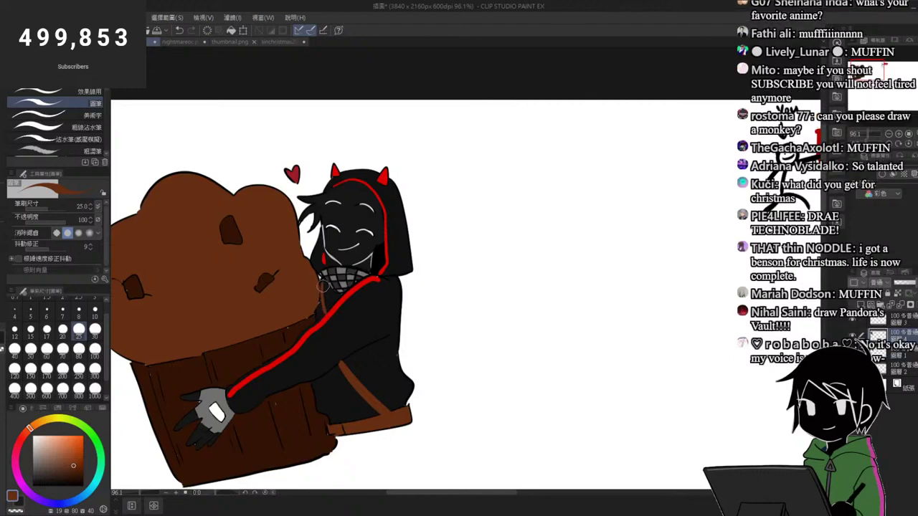
pyautogui.keyDown('alt'); pyautogui.click(348, 345); pyautogui.keyUp('alt')
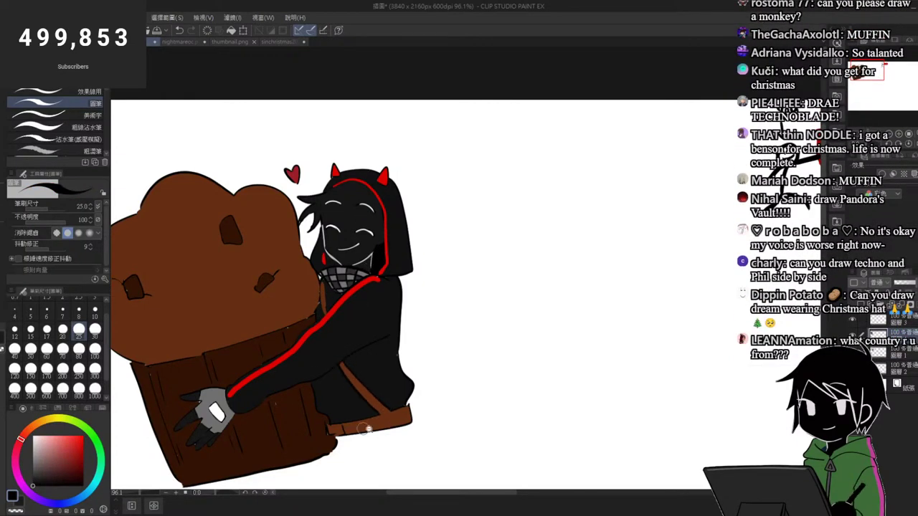
pyautogui.scroll(4, 388, 423)
pyautogui.moveTo(370, 412); pyautogui.dragTo(414, 399)
pyautogui.scroll(-9, 405, 399)
pyautogui.scroll(2, 437, 416)
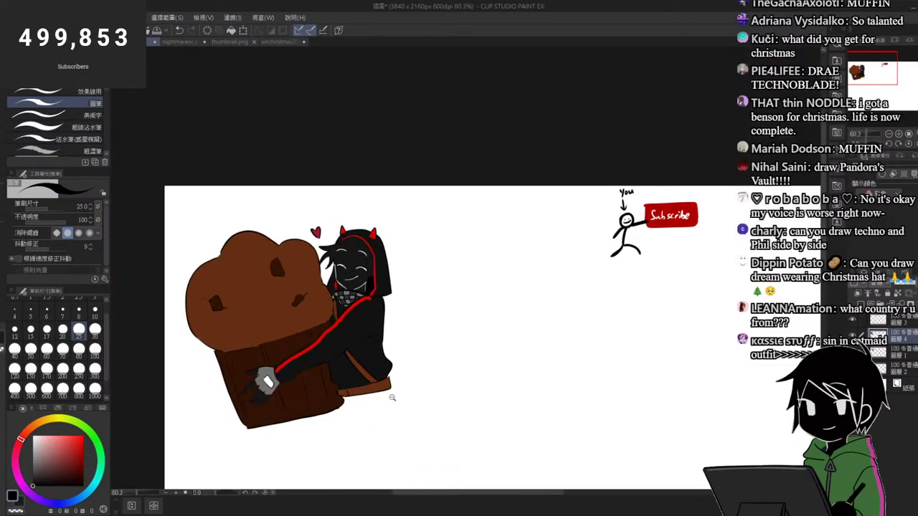
pyautogui.scroll(1, 251, 404)
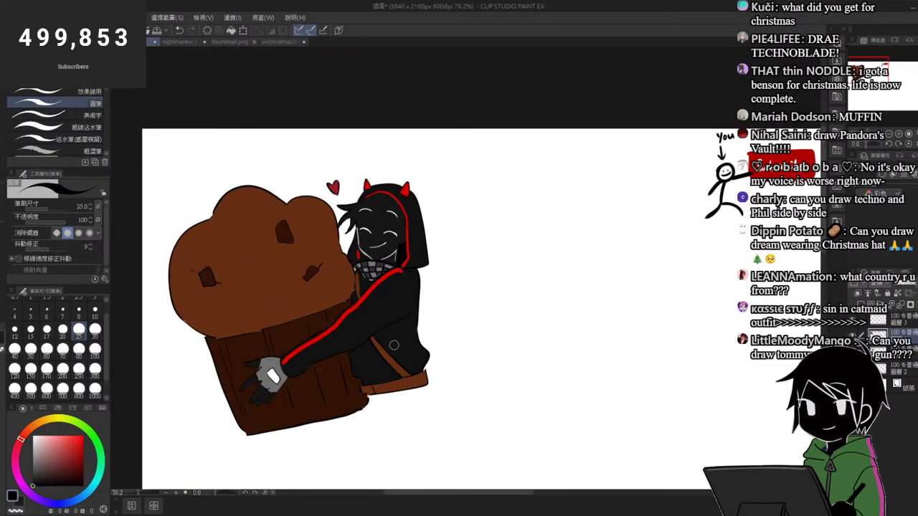
pyautogui.scroll(-1, 347, 250)
pyautogui.scroll(1, 423, 286)
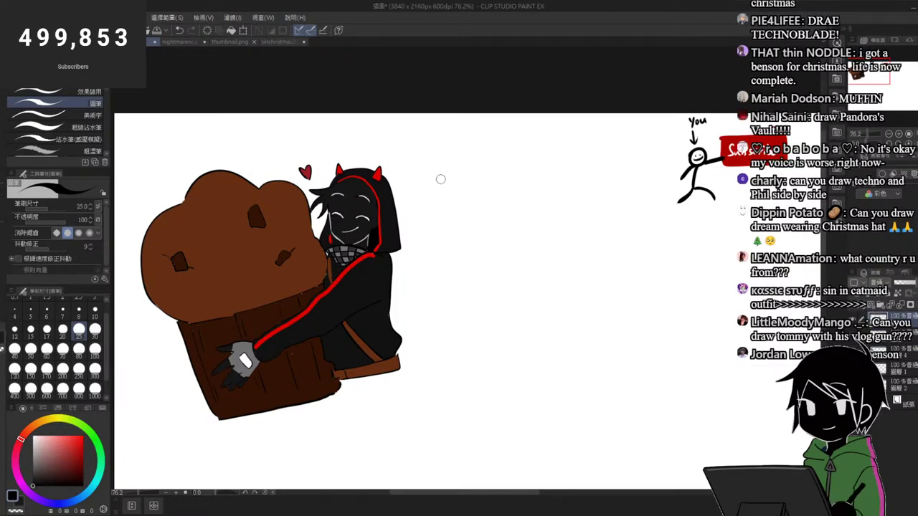
pyautogui.scroll(-2, 426, 168)
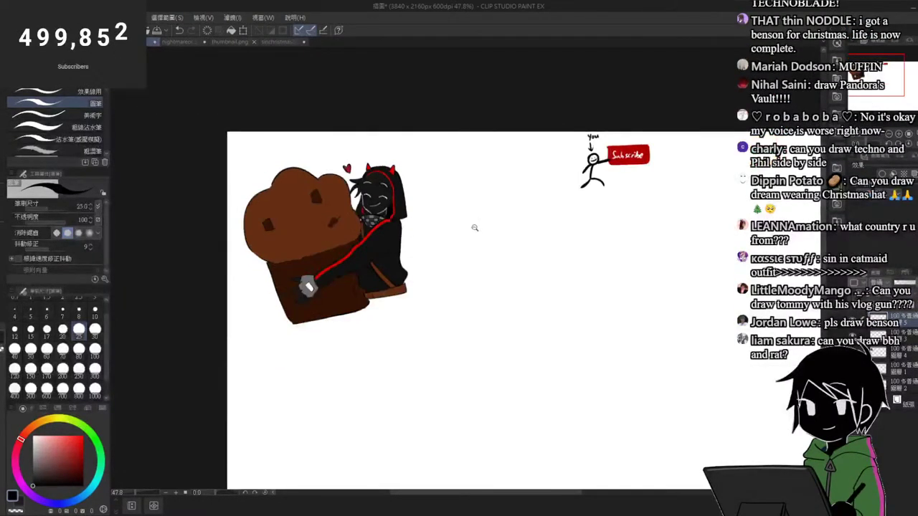
pyautogui.scroll(2, 474, 227)
pyautogui.scroll(1, 471, 215)
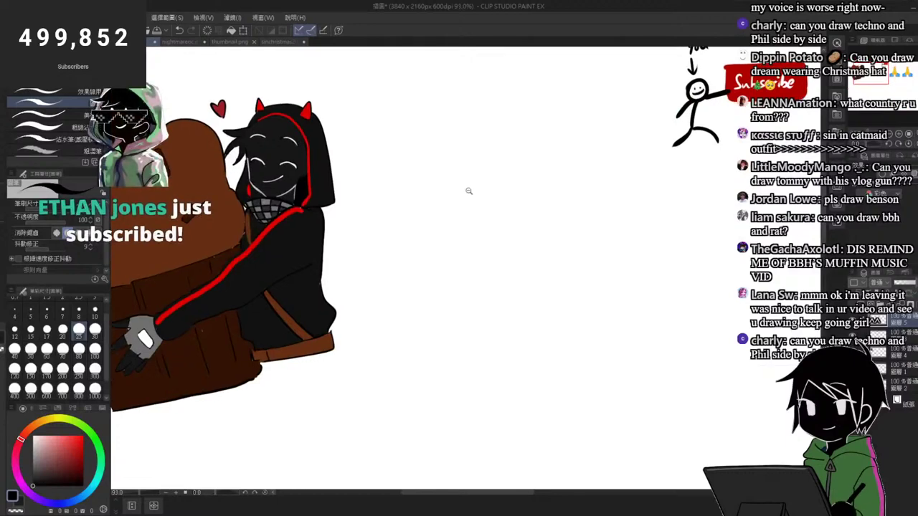
pyautogui.scroll(-2, 377, 242)
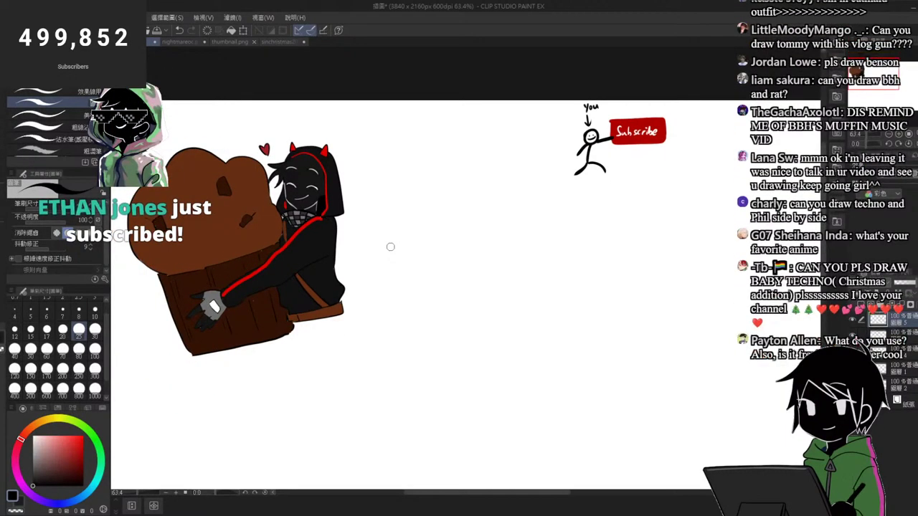
pyautogui.scroll(1, 464, 278)
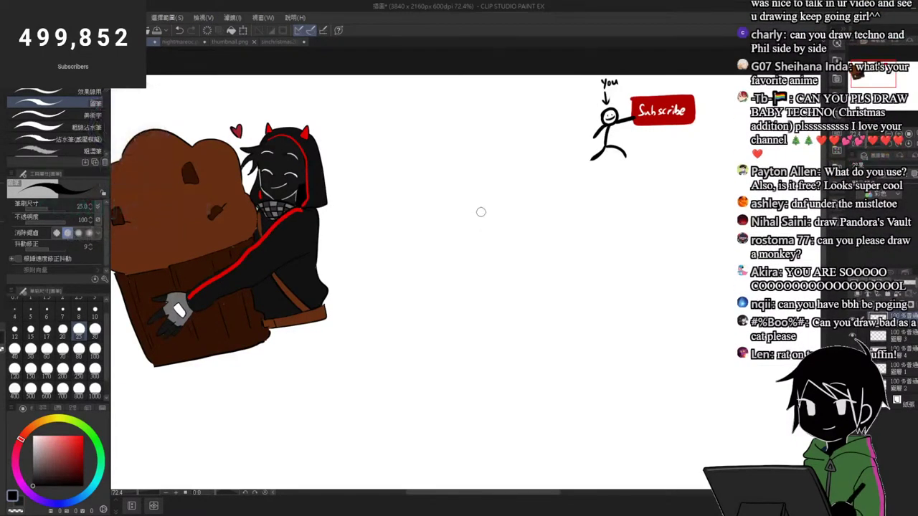
pyautogui.scroll(-2, 459, 204)
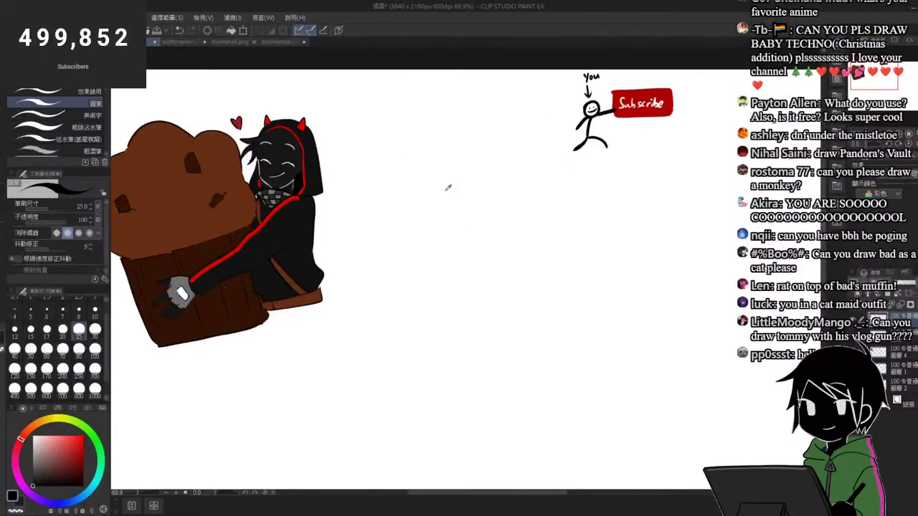
pyautogui.scroll(1, 440, 179)
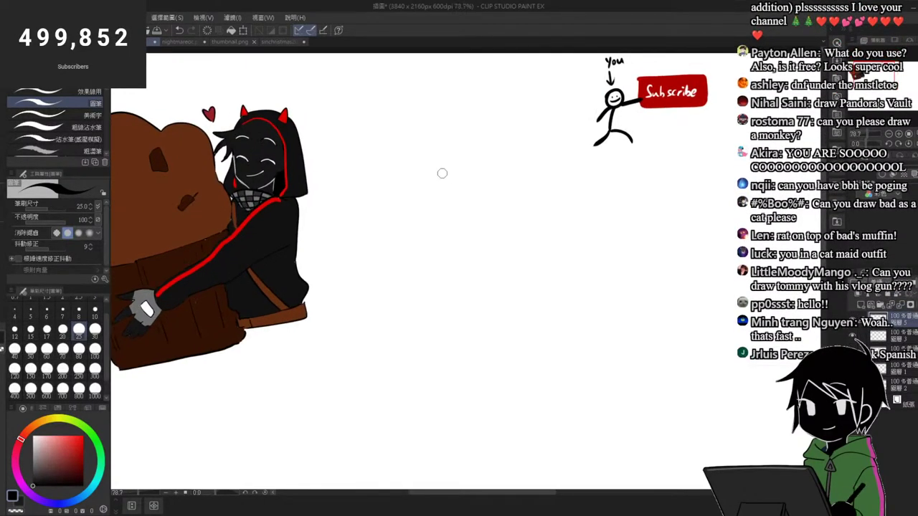
# Step: Handwrite "Clip Studio Paint" in near-black on the blank canvas beside the character, below the stick figure doodle
pyautogui.moveTo(425, 205)
pyautogui.mouseDown()
pyautogui.moveTo(424, 233)
pyautogui.moveTo(433, 231)
pyautogui.mouseUp()
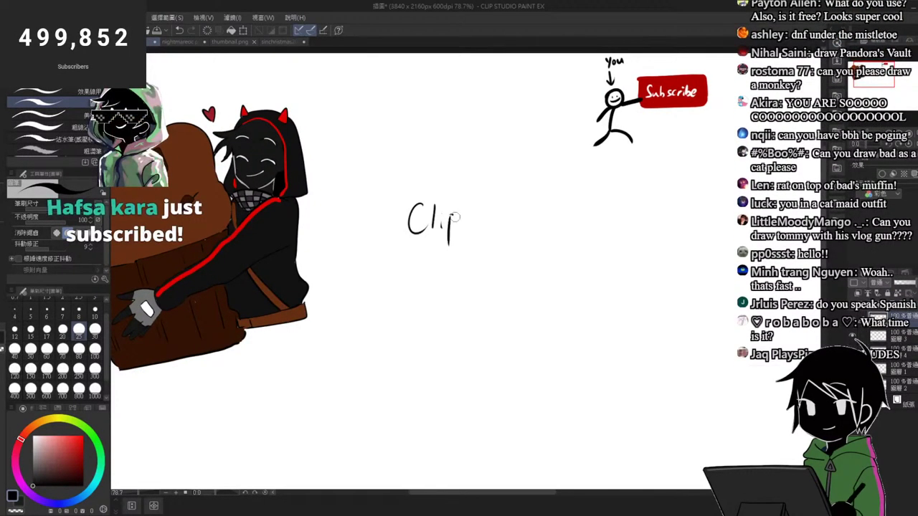
pyautogui.moveTo(476, 206); pyautogui.dragTo(466, 228)
pyautogui.moveTo(486, 204)
pyautogui.mouseDown()
pyautogui.moveTo(487, 225)
pyautogui.moveTo(494, 211)
pyautogui.mouseUp()
pyautogui.moveTo(495, 213); pyautogui.dragTo(504, 215)
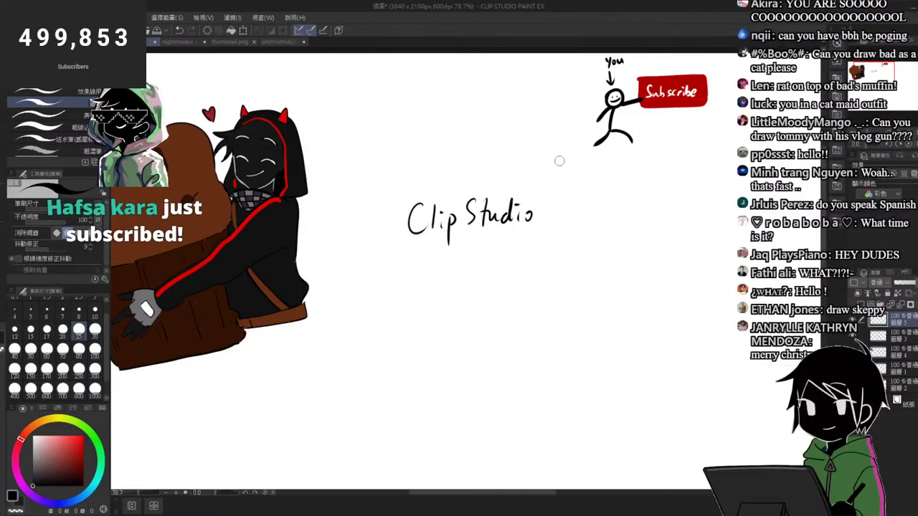
pyautogui.scroll(2, 557, 194)
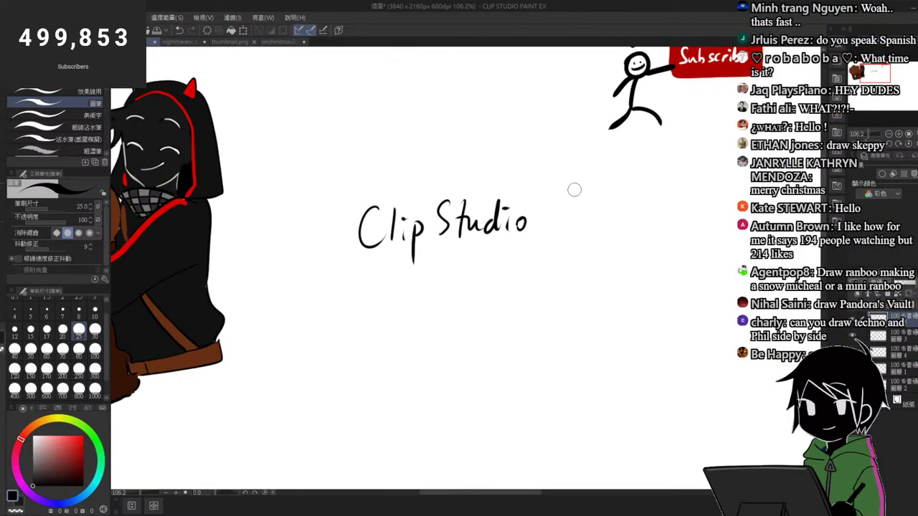
pyautogui.moveTo(548, 199)
pyautogui.mouseDown()
pyautogui.moveTo(561, 217)
pyautogui.moveTo(582, 211)
pyautogui.moveTo(605, 231)
pyautogui.mouseUp()
pyautogui.moveTo(610, 203); pyautogui.dragTo(613, 231)
pyautogui.moveTo(602, 215); pyautogui.dragTo(618, 213)
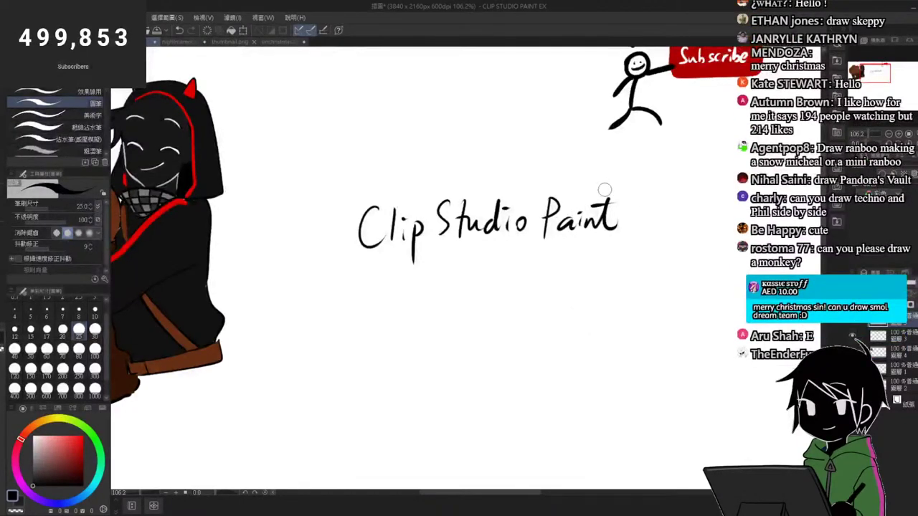
pyautogui.scroll(2, 620, 201)
pyautogui.scroll(-6, 534, 275)
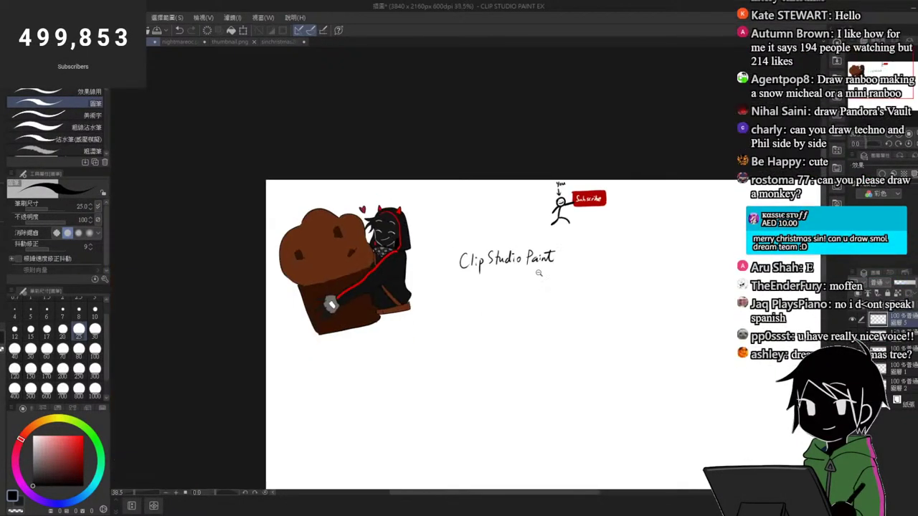
pyautogui.moveTo(538, 273); pyautogui.dragTo(566, 253)
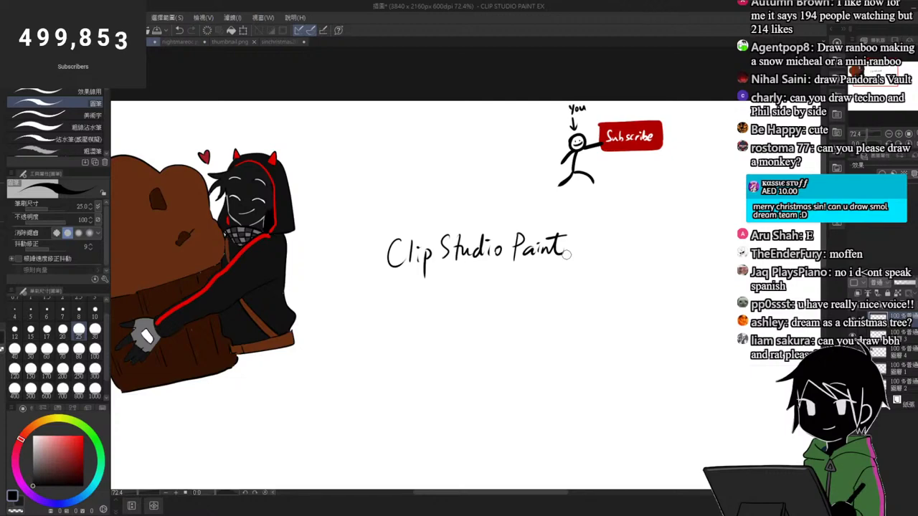
pyautogui.moveTo(553, 306); pyautogui.dragTo(557, 324)
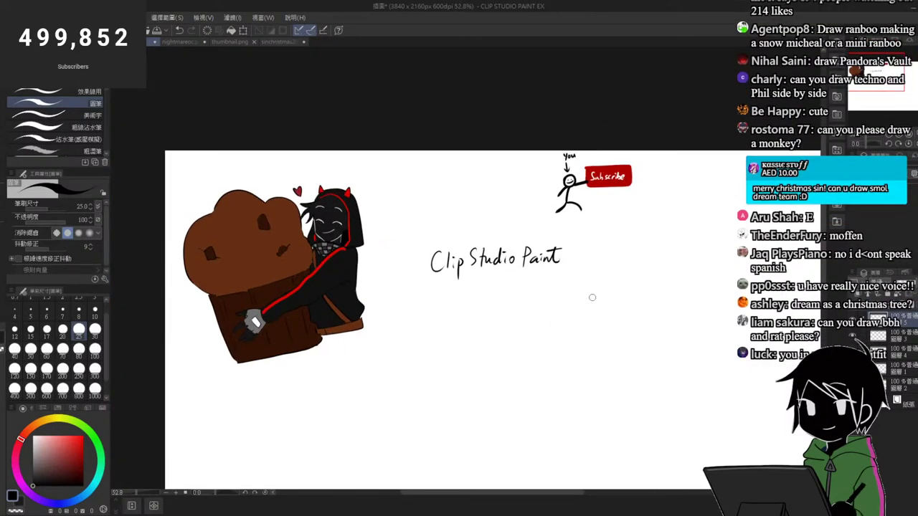
pyautogui.moveTo(424, 207); pyautogui.dragTo(456, 229)
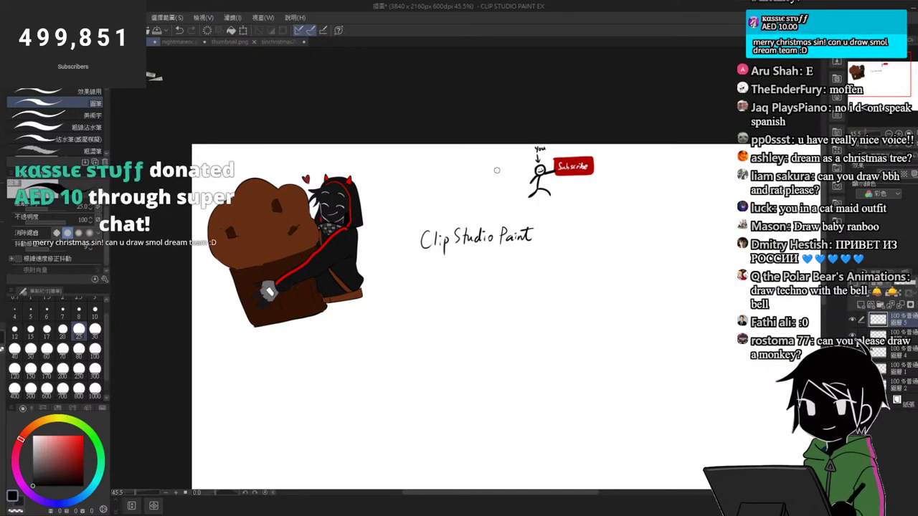
pyautogui.moveTo(496, 189)
pyautogui.mouseDown()
pyautogui.moveTo(506, 223)
pyautogui.moveTo(515, 196)
pyautogui.mouseUp()
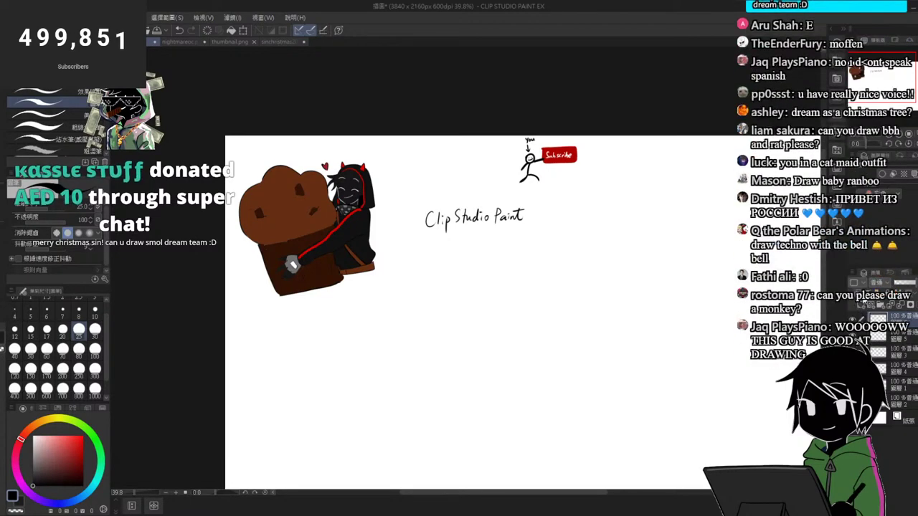
# Step: Draw a face on blank canvas below the lettering: a U-shaped mask edge, a pointed jaw beneath it and an ear
pyautogui.moveTo(459, 317)
pyautogui.mouseDown()
pyautogui.moveTo(532, 271)
pyautogui.moveTo(540, 242)
pyautogui.moveTo(590, 251)
pyautogui.mouseUp()
pyautogui.hotkey('ctrl', 'z')
pyautogui.moveTo(441, 228)
pyautogui.mouseDown()
pyautogui.moveTo(474, 295)
pyautogui.moveTo(452, 267)
pyautogui.moveTo(498, 306)
pyautogui.moveTo(491, 302)
pyautogui.moveTo(523, 287)
pyautogui.mouseUp()
pyautogui.hotkey('ctrl', 'z')
pyautogui.moveTo(446, 228)
pyautogui.mouseDown()
pyautogui.moveTo(530, 269)
pyautogui.moveTo(532, 236)
pyautogui.moveTo(523, 274)
pyautogui.moveTo(544, 218)
pyautogui.mouseUp()
pyautogui.hotkey('ctrl', 'z')
pyautogui.hotkey('ctrl', 'z')
pyautogui.moveTo(445, 225)
pyautogui.mouseDown()
pyautogui.moveTo(495, 278)
pyautogui.moveTo(544, 215)
pyautogui.mouseUp()
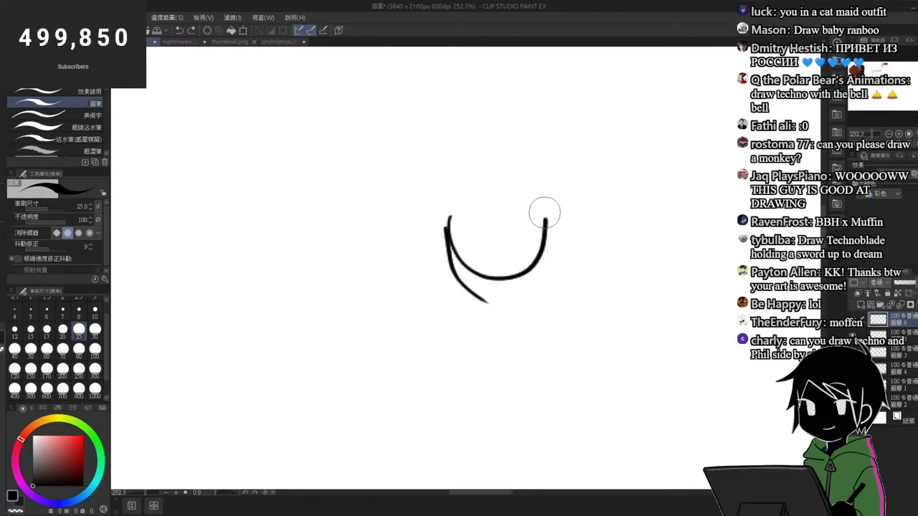
pyautogui.moveTo(485, 301); pyautogui.dragTo(537, 284)
pyautogui.moveTo(548, 253)
pyautogui.mouseDown()
pyautogui.moveTo(555, 245)
pyautogui.moveTo(543, 280)
pyautogui.mouseUp()
pyautogui.scroll(1, 524, 199)
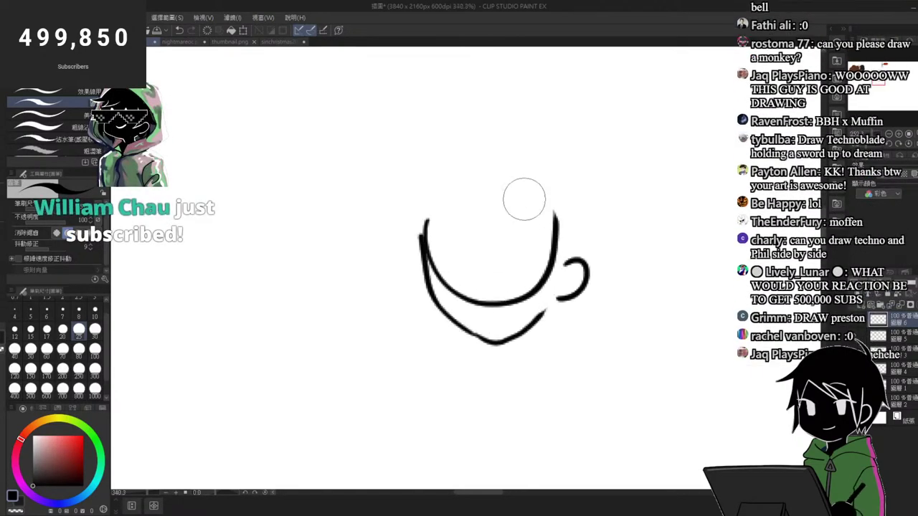
# Step: Draw zigzag bangs above the mask, two dot eyes and a wide smile on it, and a small wavy mouth below
pyautogui.moveTo(516, 188)
pyautogui.mouseDown()
pyautogui.moveTo(478, 221)
pyautogui.moveTo(427, 236)
pyautogui.mouseUp()
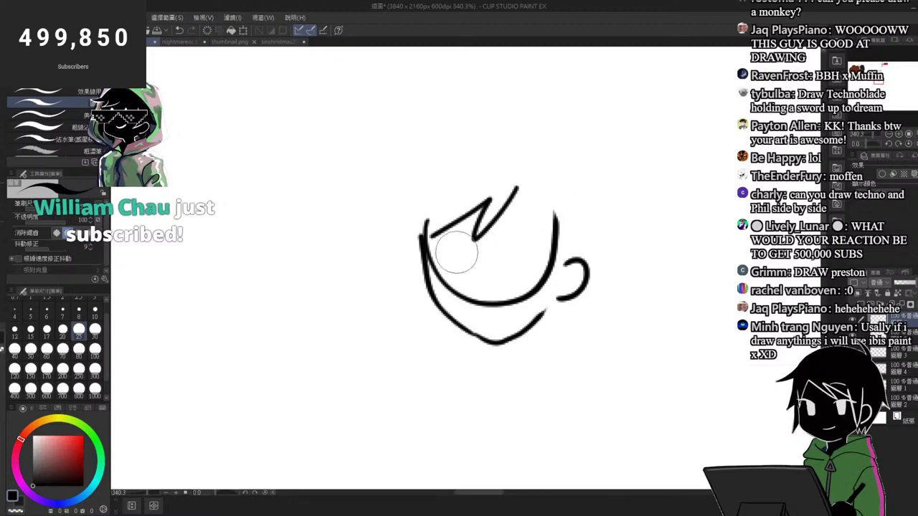
pyautogui.click(454, 251)
pyautogui.moveTo(457, 266); pyautogui.dragTo(521, 261)
pyautogui.click(528, 242)
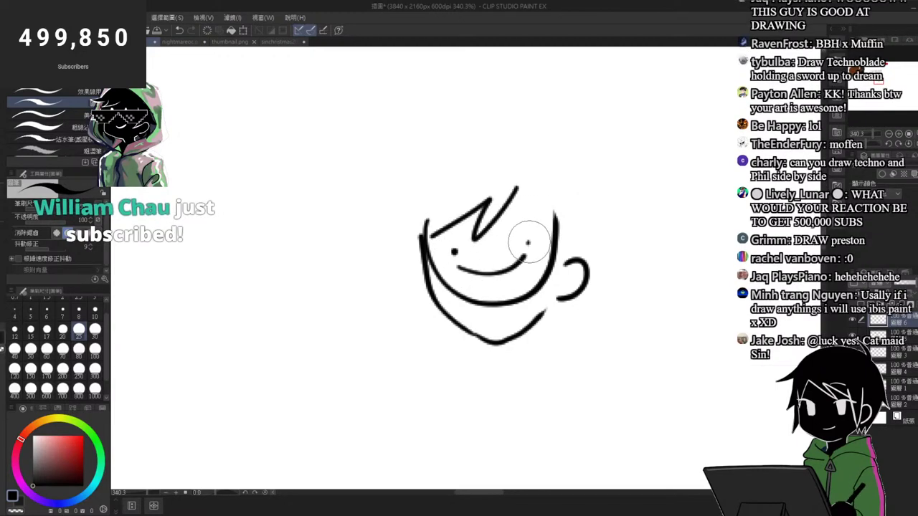
pyautogui.moveTo(517, 189); pyautogui.dragTo(555, 231)
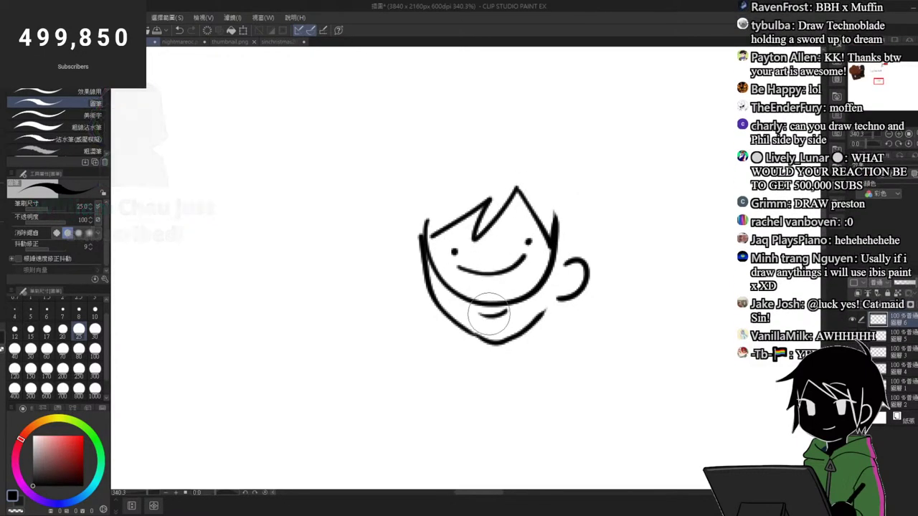
pyautogui.moveTo(477, 311); pyautogui.dragTo(542, 313)
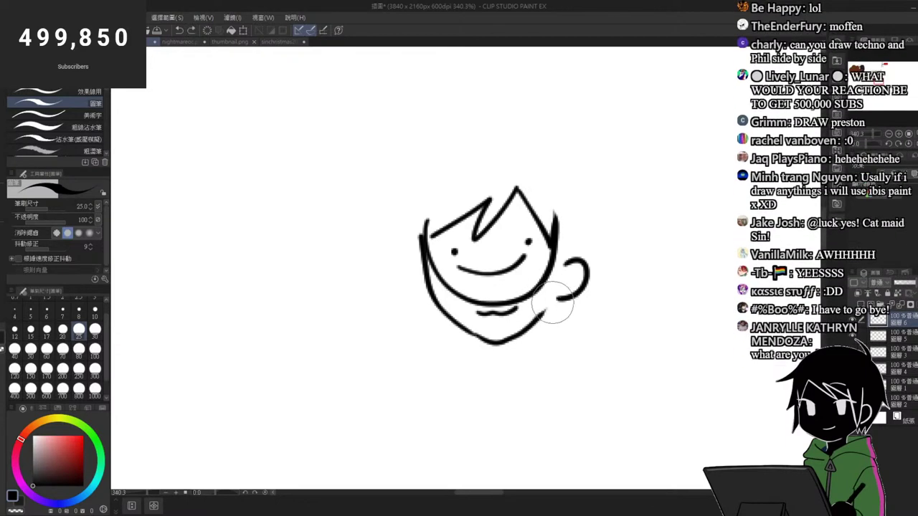
# Step: Set the pen size to 8 and outline spiky hair across the top and down the side opposite the ear
pyautogui.moveTo(553, 141)
pyautogui.mouseDown()
pyautogui.moveTo(534, 113)
pyautogui.moveTo(540, 137)
pyautogui.moveTo(504, 125)
pyautogui.moveTo(421, 127)
pyautogui.moveTo(458, 139)
pyautogui.mouseUp()
pyautogui.click(78, 311)
pyautogui.moveTo(314, 260); pyautogui.dragTo(308, 339)
pyautogui.moveTo(407, 202)
pyautogui.mouseDown()
pyautogui.moveTo(430, 203)
pyautogui.moveTo(473, 153)
pyautogui.moveTo(401, 166)
pyautogui.moveTo(335, 215)
pyautogui.mouseUp()
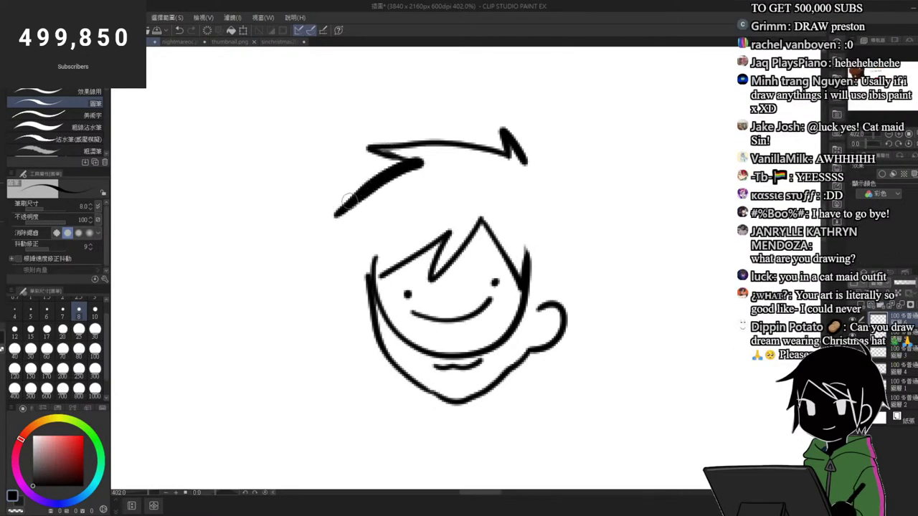
pyautogui.hotkey('ctrl', 'z')
pyautogui.moveTo(418, 158)
pyautogui.mouseDown()
pyautogui.moveTo(320, 240)
pyautogui.moveTo(356, 232)
pyautogui.moveTo(336, 279)
pyautogui.mouseUp()
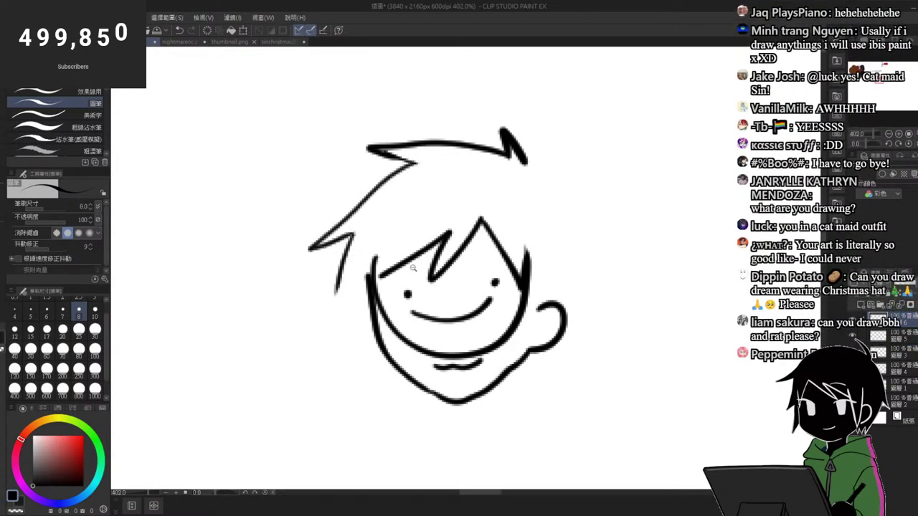
# Step: Scale the masked head sketch up to 149 percent and apply the transformation
pyautogui.moveTo(412, 267); pyautogui.dragTo(466, 380)
pyautogui.scroll(-4, 465, 380)
pyautogui.scroll(4, 483, 377)
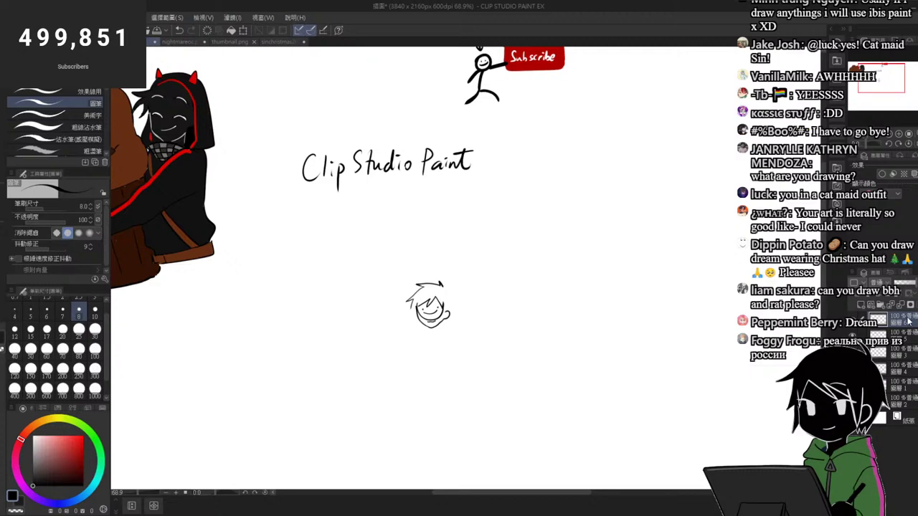
pyautogui.hotkey('ctrl', 't')
pyautogui.moveTo(451, 329); pyautogui.dragTo(472, 353)
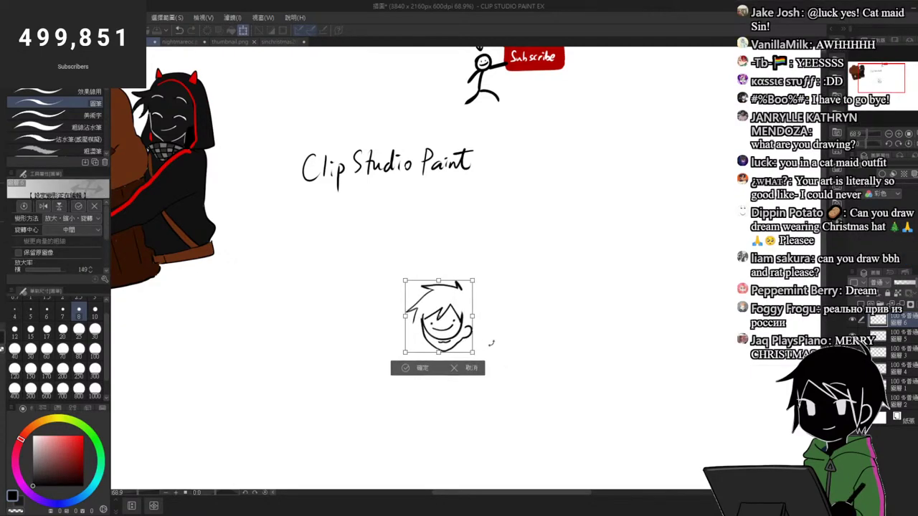
pyautogui.press('Return')
pyautogui.scroll(5, 460, 341)
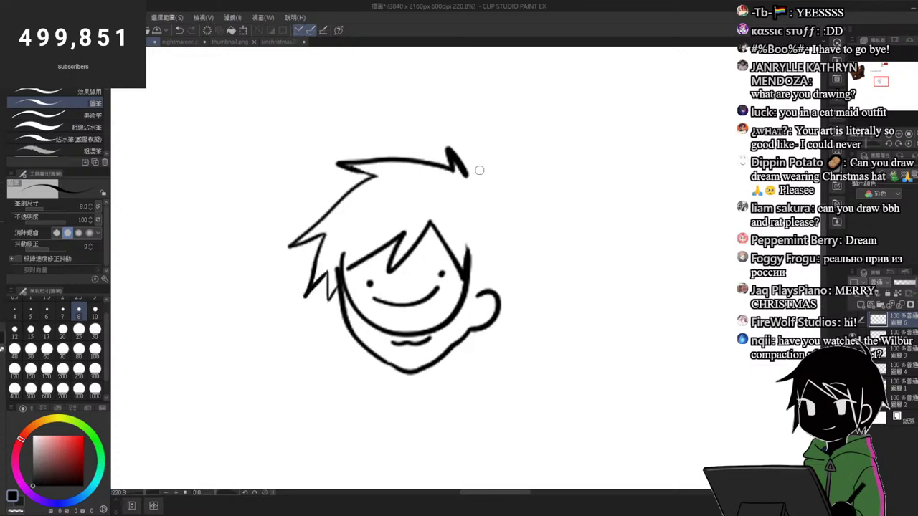
# Step: Clean up the hair tuft at the crown, continue the spiky outline down to the ear and add the inner ear lines
pyautogui.press('e')
pyautogui.moveTo(480, 171); pyautogui.dragTo(478, 182)
pyautogui.press('p')
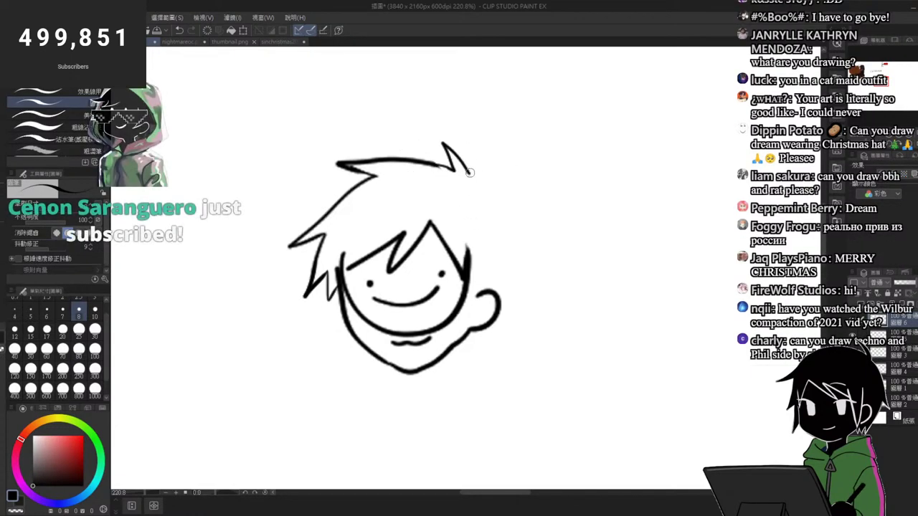
pyautogui.moveTo(467, 172); pyautogui.dragTo(483, 180)
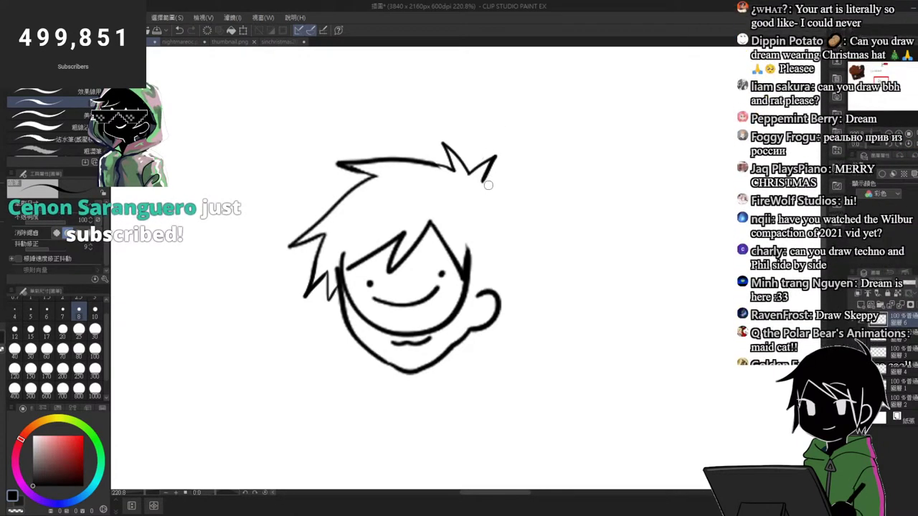
pyautogui.moveTo(484, 183)
pyautogui.mouseDown()
pyautogui.moveTo(523, 235)
pyautogui.moveTo(509, 225)
pyautogui.moveTo(492, 290)
pyautogui.mouseUp()
pyautogui.moveTo(468, 250); pyautogui.dragTo(476, 295)
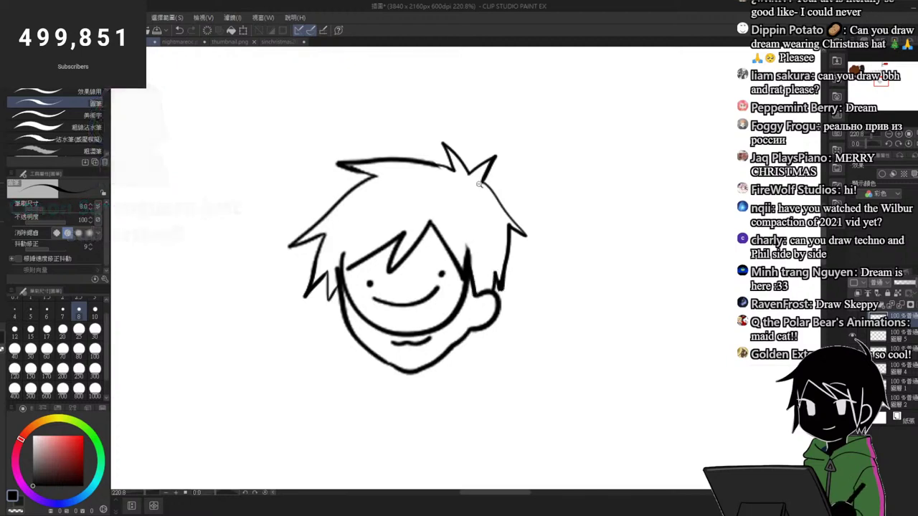
pyautogui.moveTo(480, 185)
pyautogui.mouseDown()
pyautogui.moveTo(481, 260)
pyautogui.moveTo(489, 150)
pyautogui.mouseUp()
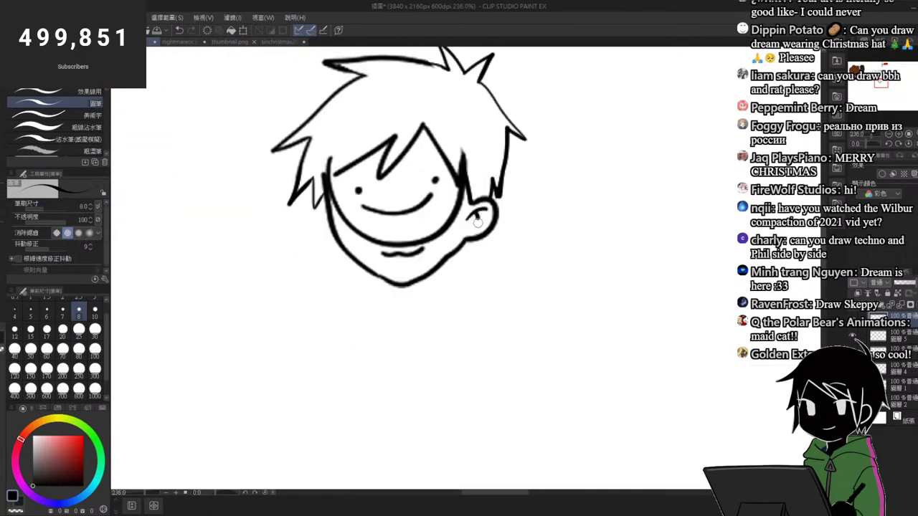
pyautogui.moveTo(476, 220); pyautogui.dragTo(483, 231)
# Step: Draw a short neck line under the ear and outline the collar-like hood on that side, flaring out over the shoulder
pyautogui.scroll(-3, 459, 287)
pyautogui.scroll(3, 471, 216)
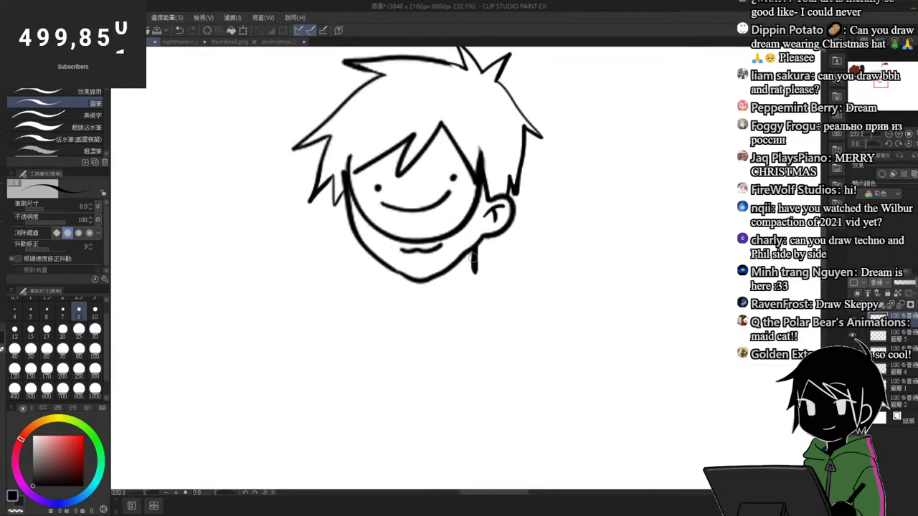
pyautogui.moveTo(416, 319)
pyautogui.mouseDown()
pyautogui.moveTo(526, 243)
pyautogui.moveTo(558, 278)
pyautogui.moveTo(440, 324)
pyautogui.mouseUp()
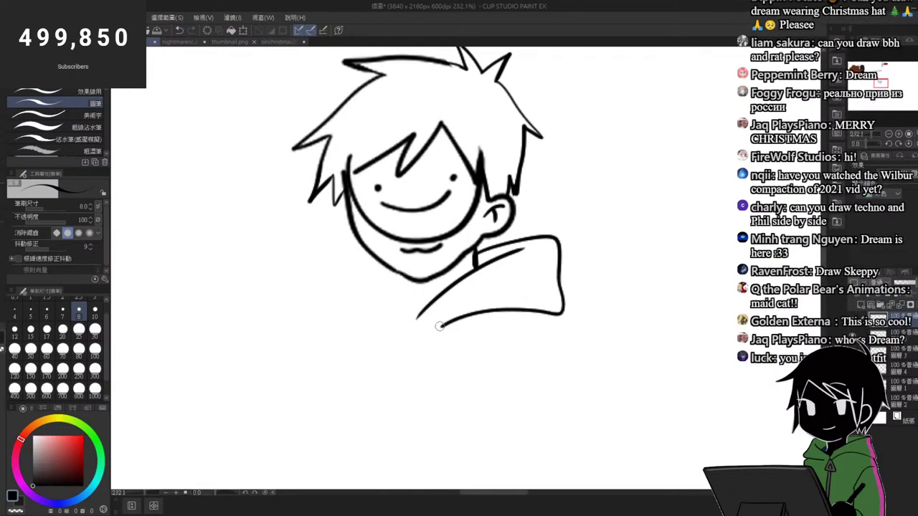
pyautogui.hotkey('ctrl', 'z')
pyautogui.moveTo(476, 251); pyautogui.dragTo(551, 248)
pyautogui.moveTo(506, 329); pyautogui.dragTo(429, 324)
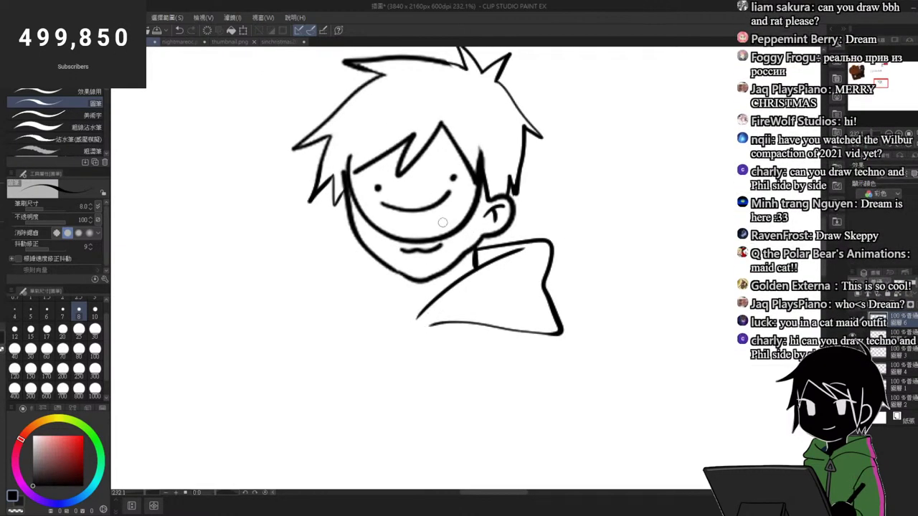
# Step: Draw the neck and neckline beneath the chin and outline the other side of the hood
pyautogui.moveTo(431, 165); pyautogui.dragTo(397, 172)
pyautogui.moveTo(442, 223); pyautogui.dragTo(474, 215)
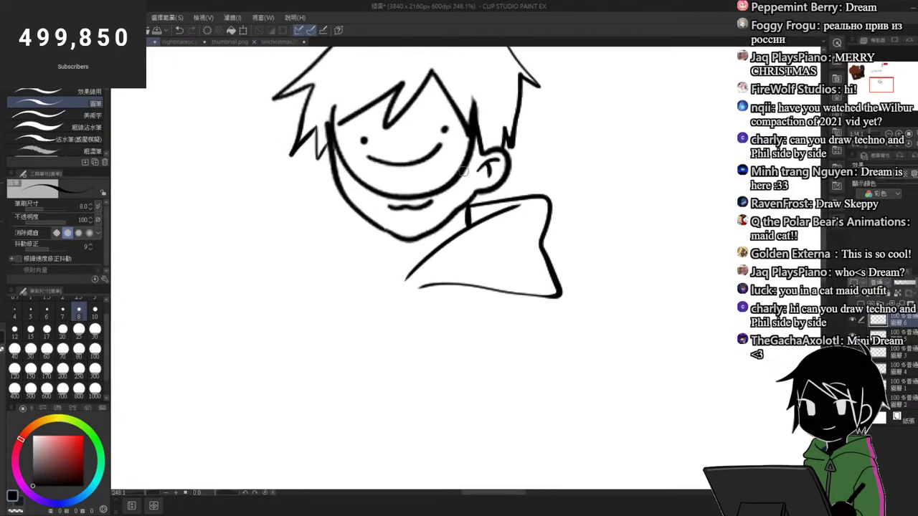
pyautogui.moveTo(403, 242)
pyautogui.mouseDown()
pyautogui.moveTo(406, 262)
pyautogui.moveTo(418, 266)
pyautogui.mouseUp()
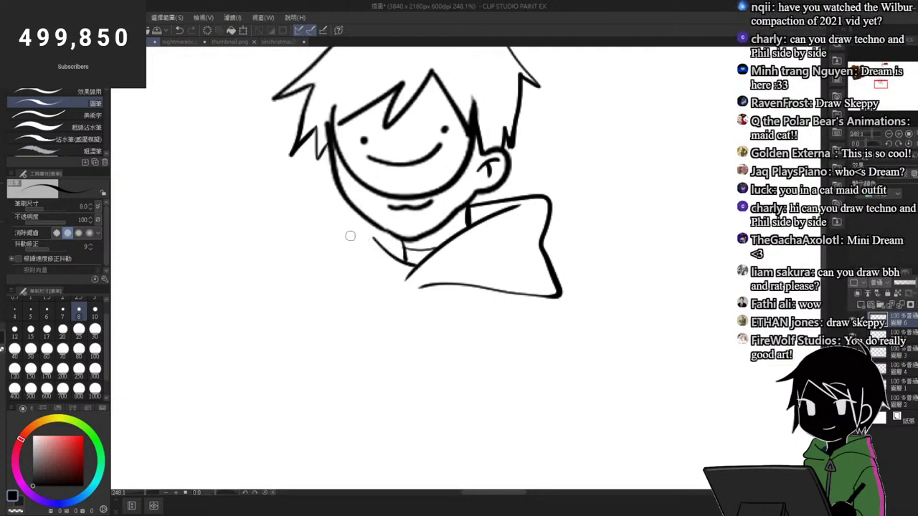
pyautogui.moveTo(352, 210)
pyautogui.mouseDown()
pyautogui.moveTo(320, 236)
pyautogui.moveTo(323, 249)
pyautogui.mouseUp()
pyautogui.hotkey('ctrl', 'z')
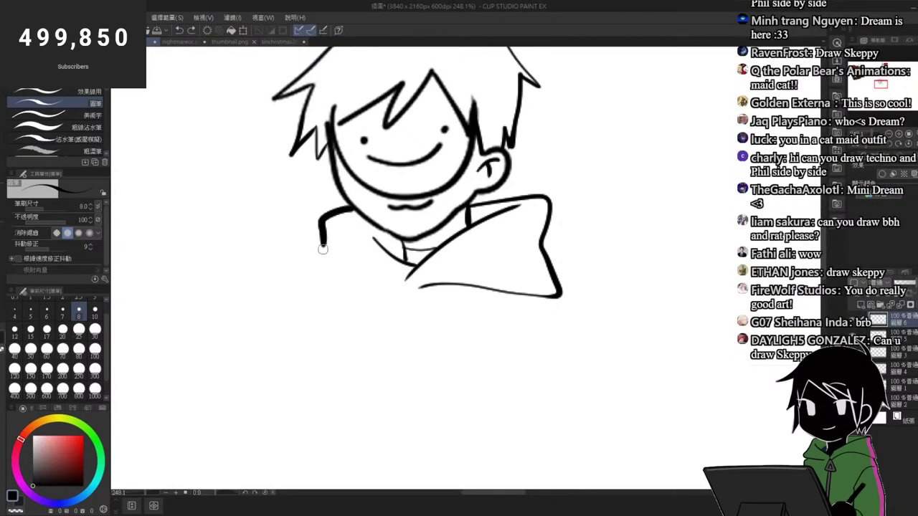
pyautogui.moveTo(405, 208); pyautogui.dragTo(387, 186)
pyautogui.moveTo(464, 218); pyautogui.dragTo(474, 218)
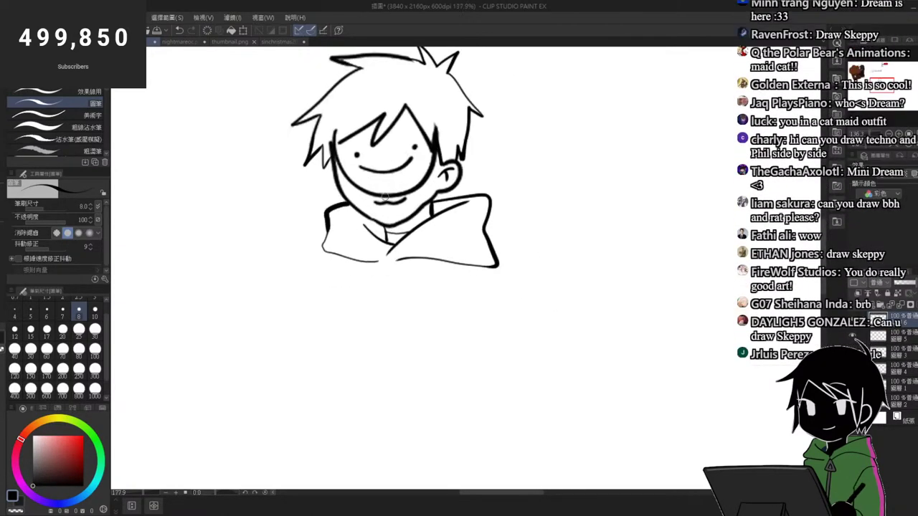
pyautogui.hotkey('ctrl', 'z')
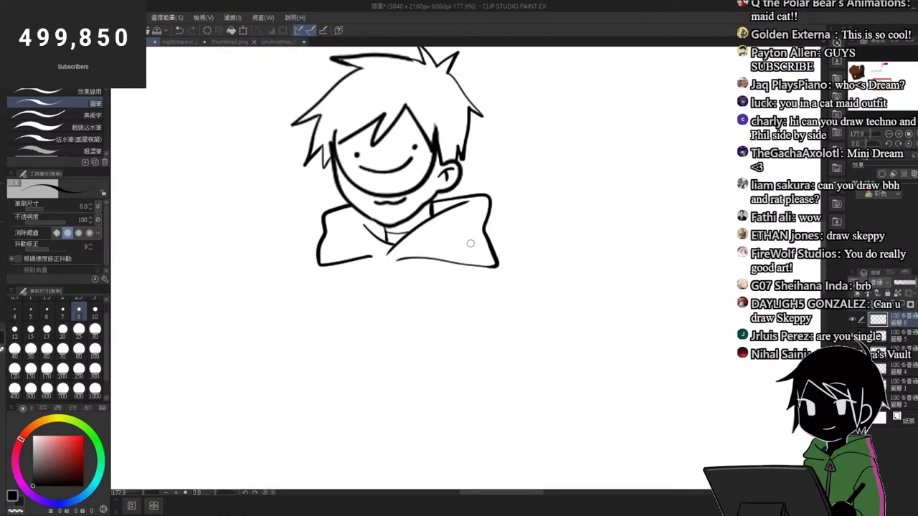
# Step: Draw a long sloping arm line outward from the hood's lower corner below the ear
pyautogui.scroll(-1, 466, 218)
pyautogui.moveTo(499, 240); pyautogui.dragTo(531, 240)
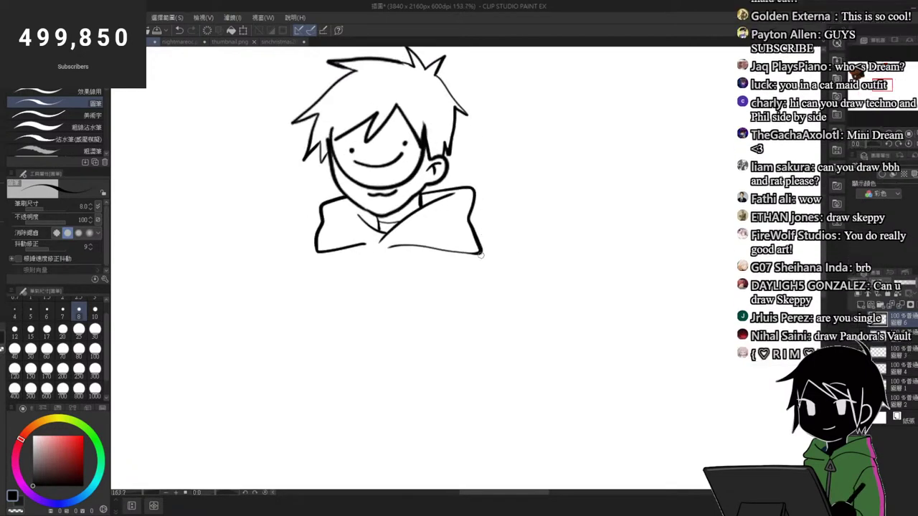
pyautogui.moveTo(480, 253); pyautogui.dragTo(544, 335)
pyautogui.hotkey('ctrl', 'z')
pyautogui.moveTo(479, 253); pyautogui.dragTo(545, 349)
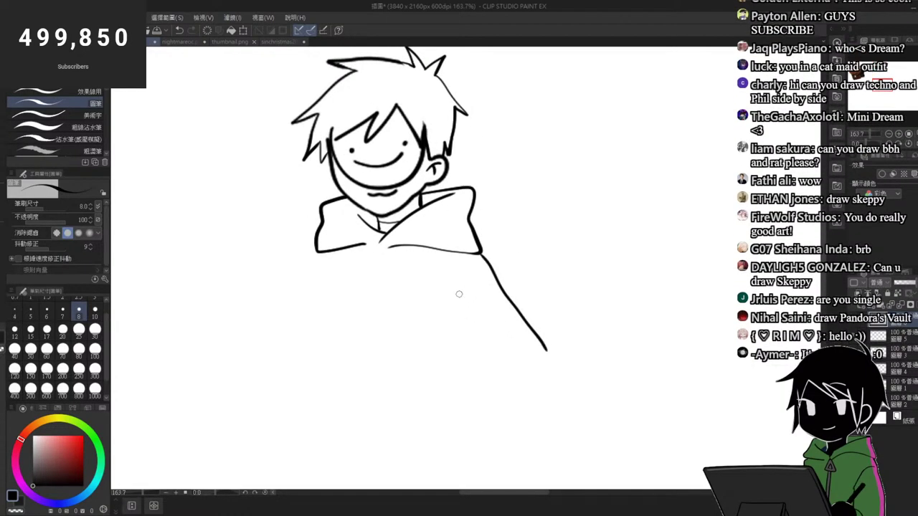
pyautogui.hotkey('ctrl', 'z')
# Step: Draw the hoodie's torso with two vertical sides, creased near the bottom, and a nearly straight hem
pyautogui.moveTo(459, 292); pyautogui.dragTo(462, 393)
pyautogui.moveTo(322, 292)
pyautogui.mouseDown()
pyautogui.moveTo(332, 374)
pyautogui.moveTo(330, 366)
pyautogui.moveTo(419, 417)
pyautogui.mouseUp()
pyautogui.hotkey('ctrl', 'z')
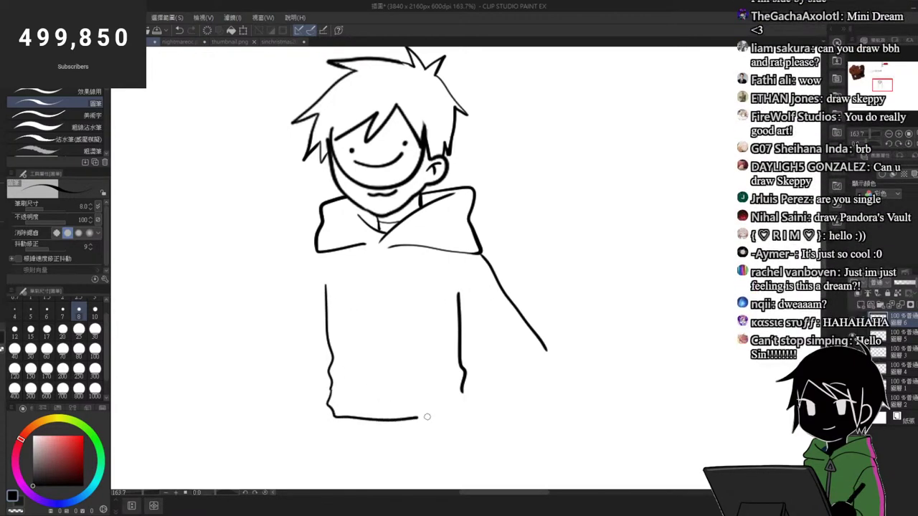
pyautogui.scroll(-5, 382, 277)
# Step: Beside the masked character, draw a second character's jawline and a round eye with a curved lid line
pyautogui.scroll(4, 479, 236)
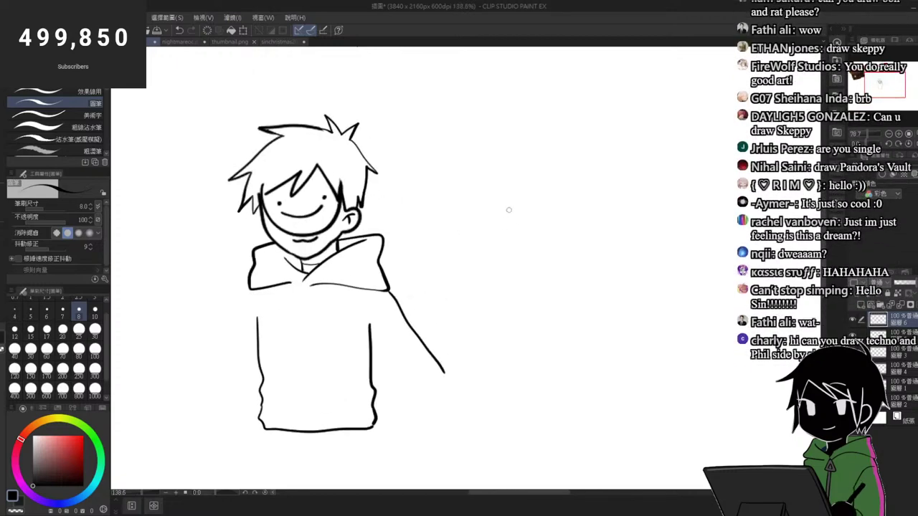
pyautogui.moveTo(508, 166)
pyautogui.mouseDown()
pyautogui.moveTo(511, 208)
pyautogui.moveTo(535, 228)
pyautogui.mouseUp()
pyautogui.hotkey('ctrl', 'z')
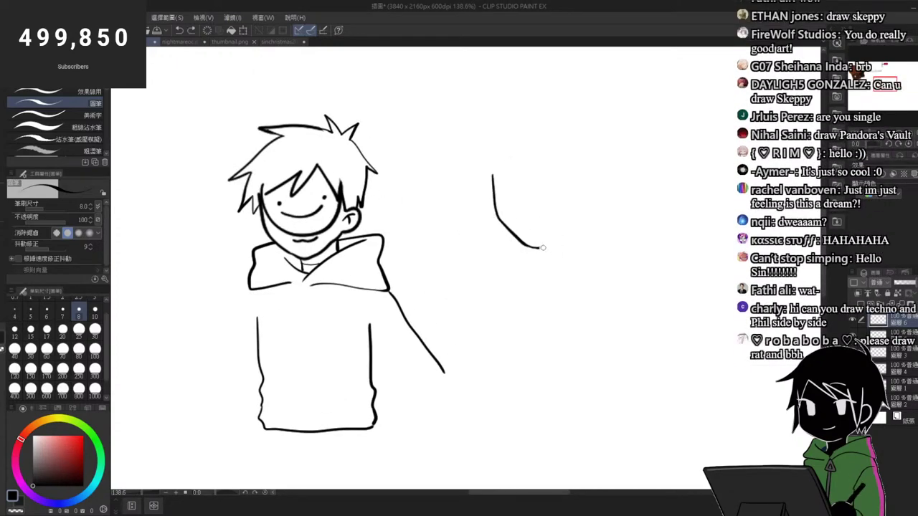
pyautogui.moveTo(542, 247); pyautogui.dragTo(578, 228)
pyautogui.scroll(3, 600, 187)
pyautogui.moveTo(557, 180)
pyautogui.mouseDown()
pyautogui.moveTo(565, 176)
pyautogui.moveTo(569, 212)
pyautogui.mouseUp()
pyautogui.moveTo(529, 182)
pyautogui.mouseDown()
pyautogui.moveTo(555, 191)
pyautogui.moveTo(541, 178)
pyautogui.mouseUp()
pyautogui.hotkey('ctrl', 'z')
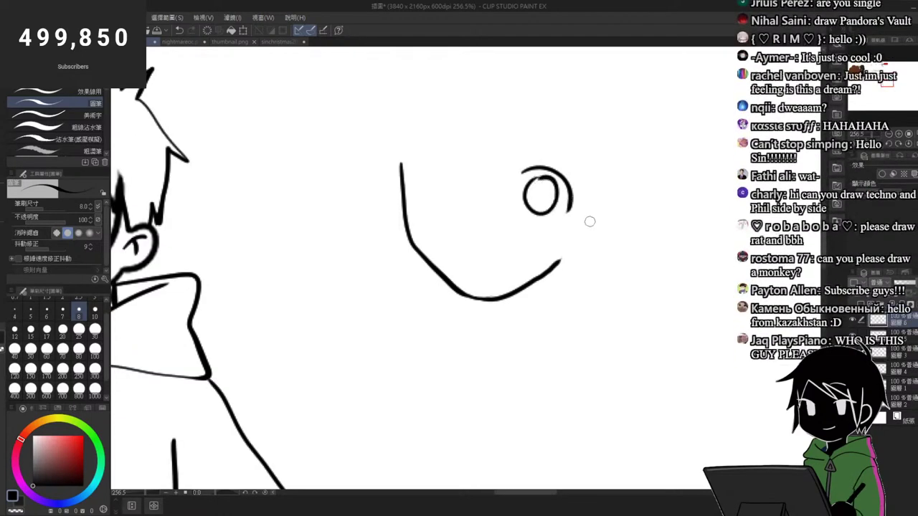
# Step: Add a rounded ear joined to the second character's jaw and a small curved smile
pyautogui.moveTo(582, 218)
pyautogui.mouseDown()
pyautogui.moveTo(561, 263)
pyautogui.moveTo(586, 258)
pyautogui.moveTo(560, 262)
pyautogui.mouseUp()
pyautogui.hotkey('ctrl', 'z')
pyautogui.moveTo(457, 242); pyautogui.dragTo(504, 241)
pyautogui.hotkey('ctrl', 'z')
pyautogui.hotkey('ctrl', 'z')
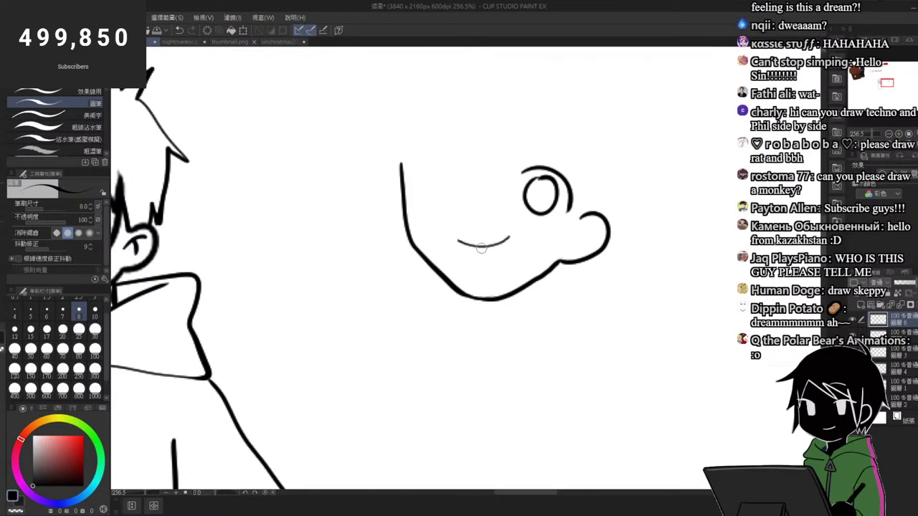
# Step: Draw a zigzag fringe across the second character's forehead
pyautogui.scroll(-5, 508, 167)
pyautogui.scroll(7, 592, 149)
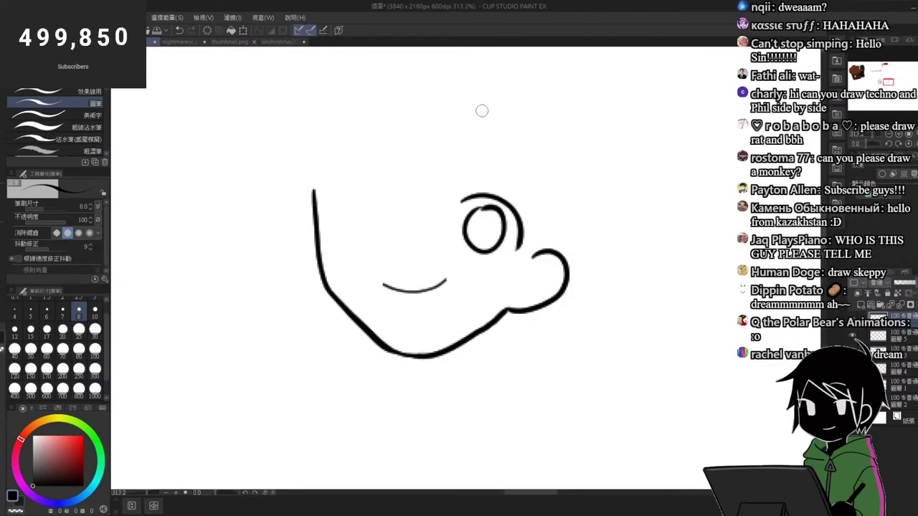
pyautogui.moveTo(463, 131)
pyautogui.mouseDown()
pyautogui.moveTo(391, 199)
pyautogui.moveTo(421, 130)
pyautogui.mouseUp()
pyautogui.moveTo(422, 131); pyautogui.dragTo(339, 178)
pyautogui.scroll(-9, 459, 215)
pyautogui.scroll(6, 492, 172)
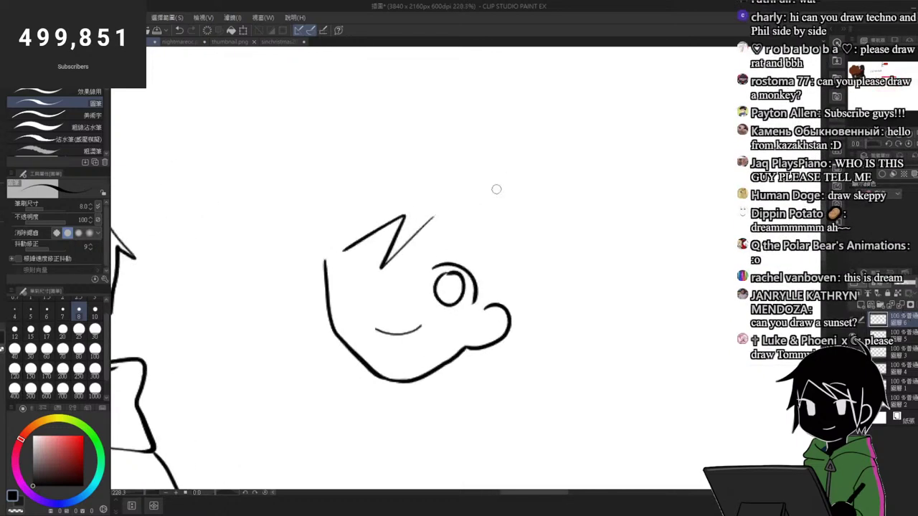
# Step: Outline the second character's hair with spiky tufts, from the side of the face over the crown to the ear
pyautogui.moveTo(499, 175); pyautogui.dragTo(484, 142)
pyautogui.moveTo(485, 142)
pyautogui.mouseDown()
pyautogui.moveTo(483, 168)
pyautogui.moveTo(463, 149)
pyautogui.moveTo(364, 133)
pyautogui.moveTo(383, 147)
pyautogui.moveTo(370, 145)
pyautogui.moveTo(282, 208)
pyautogui.mouseUp()
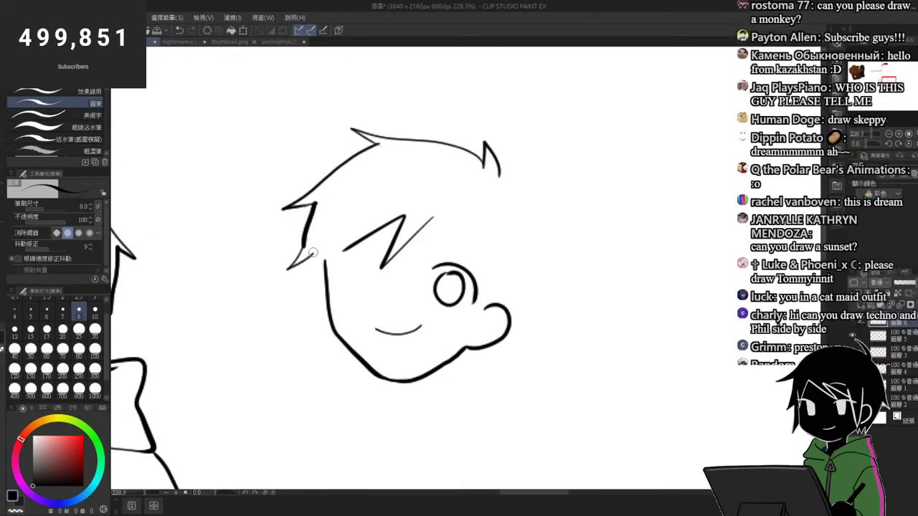
pyautogui.moveTo(304, 244); pyautogui.dragTo(324, 263)
pyautogui.moveTo(501, 176)
pyautogui.mouseDown()
pyautogui.moveTo(537, 257)
pyautogui.moveTo(525, 258)
pyautogui.moveTo(506, 308)
pyautogui.mouseUp()
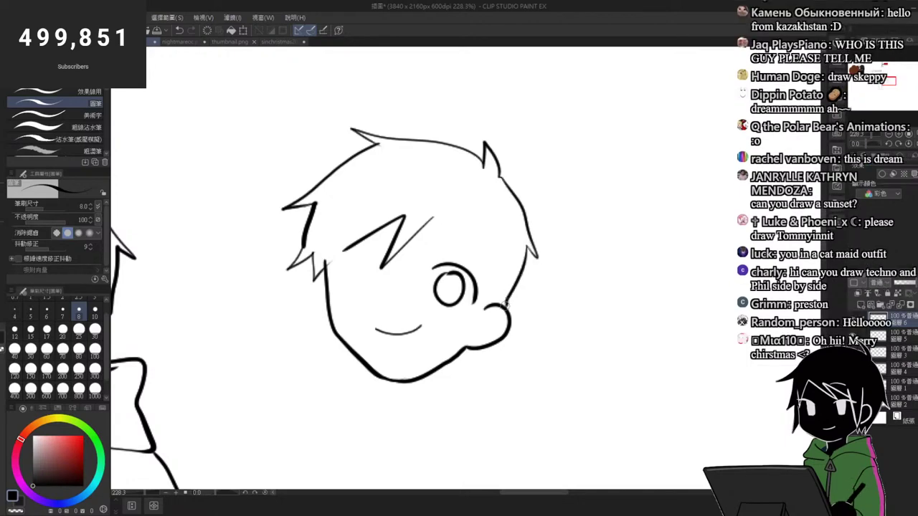
pyautogui.moveTo(324, 263)
pyautogui.mouseDown()
pyautogui.moveTo(350, 230)
pyautogui.moveTo(369, 253)
pyautogui.mouseUp()
# Step: Erase the second character's zigzag fringe and draw a large round goggle lens on the forehead
pyautogui.press('e')
pyautogui.moveTo(477, 241); pyautogui.dragTo(460, 217)
pyautogui.press('p')
pyautogui.moveTo(339, 203)
pyautogui.mouseDown()
pyautogui.moveTo(334, 233)
pyautogui.moveTo(338, 200)
pyautogui.moveTo(334, 208)
pyautogui.mouseUp()
pyautogui.hotkey('ctrl', 'z')
pyautogui.moveTo(337, 207)
pyautogui.mouseDown()
pyautogui.moveTo(334, 246)
pyautogui.moveTo(407, 238)
pyautogui.moveTo(335, 206)
pyautogui.mouseUp()
pyautogui.moveTo(432, 201)
pyautogui.mouseDown()
pyautogui.moveTo(492, 246)
pyautogui.moveTo(429, 199)
pyautogui.mouseUp()
pyautogui.hotkey('ctrl', 'z')
# Step: Select and transform the lens circle to adjust its placement, then clean up the leftover fringe marks beside it
pyautogui.press('m')
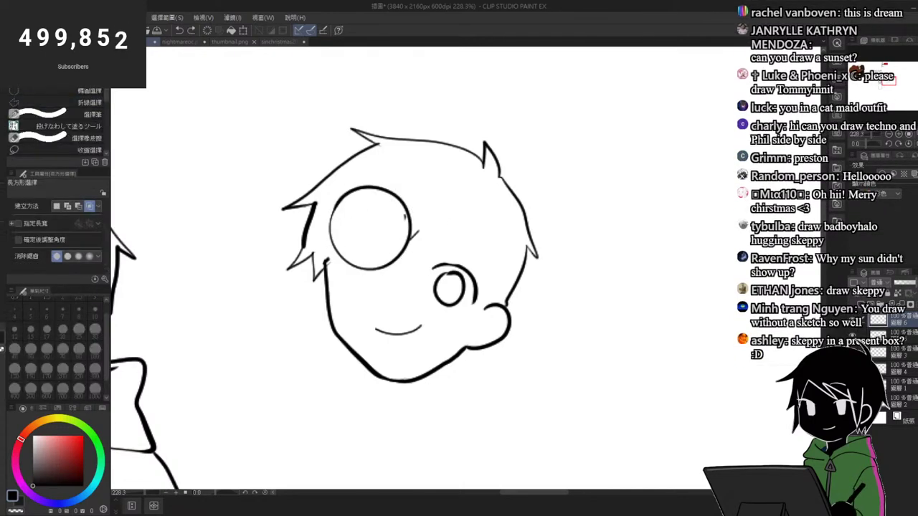
pyautogui.moveTo(349, 193)
pyautogui.mouseDown()
pyautogui.moveTo(360, 278)
pyautogui.moveTo(397, 277)
pyautogui.moveTo(417, 226)
pyautogui.moveTo(408, 173)
pyautogui.moveTo(387, 172)
pyautogui.mouseUp()
pyautogui.hotkey('ctrl', 't')
pyautogui.moveTo(406, 226); pyautogui.dragTo(403, 219)
pyautogui.press('Return')
pyautogui.hotkey('ctrl', 'd')
pyautogui.press('e')
pyautogui.scroll(2, 429, 198)
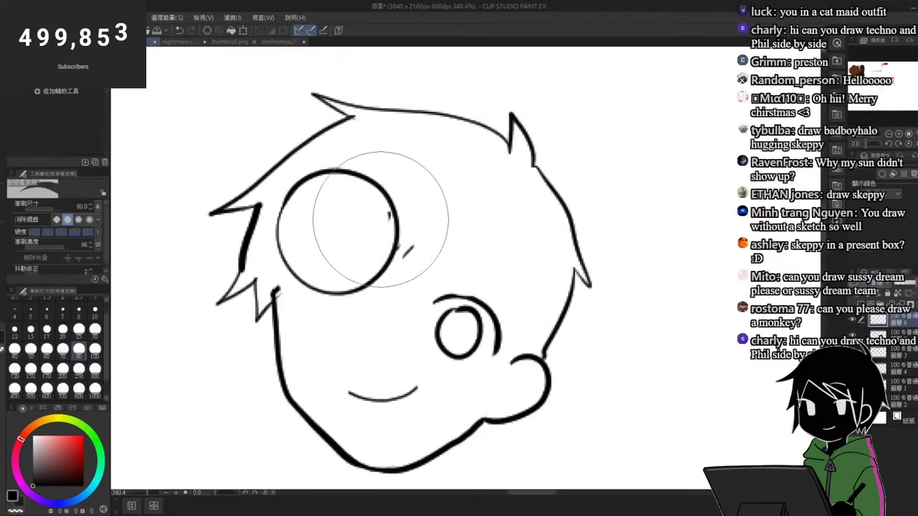
# Step: Draw a second round lens of similar size on the forehead, overlapping the top of the eye
pyautogui.press('p')
pyautogui.moveTo(446, 201)
pyautogui.mouseDown()
pyautogui.moveTo(463, 311)
pyautogui.moveTo(502, 241)
pyautogui.moveTo(441, 308)
pyautogui.moveTo(527, 265)
pyautogui.moveTo(432, 204)
pyautogui.mouseUp()
pyautogui.hotkey('ctrl', 'z')
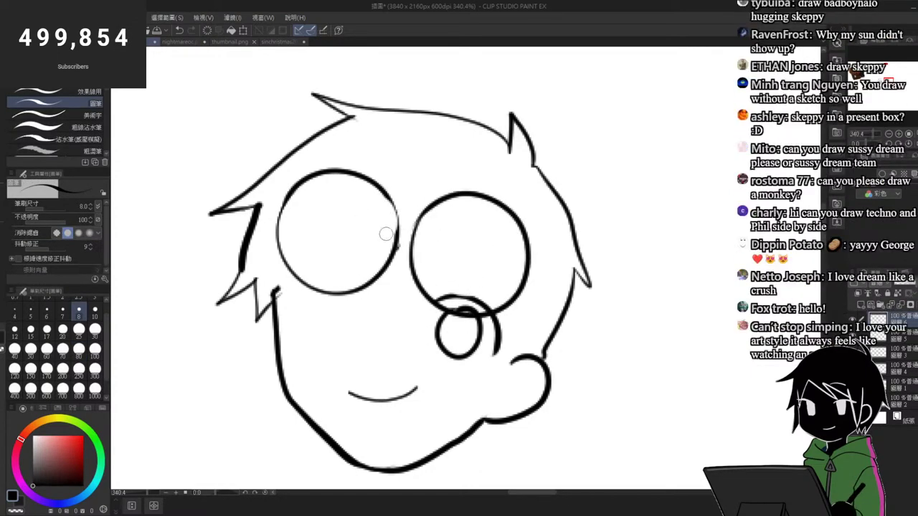
# Step: Join the two lenses with a short double-line bridge and erase the first lens's outline where it crosses the bridge
pyautogui.press('e')
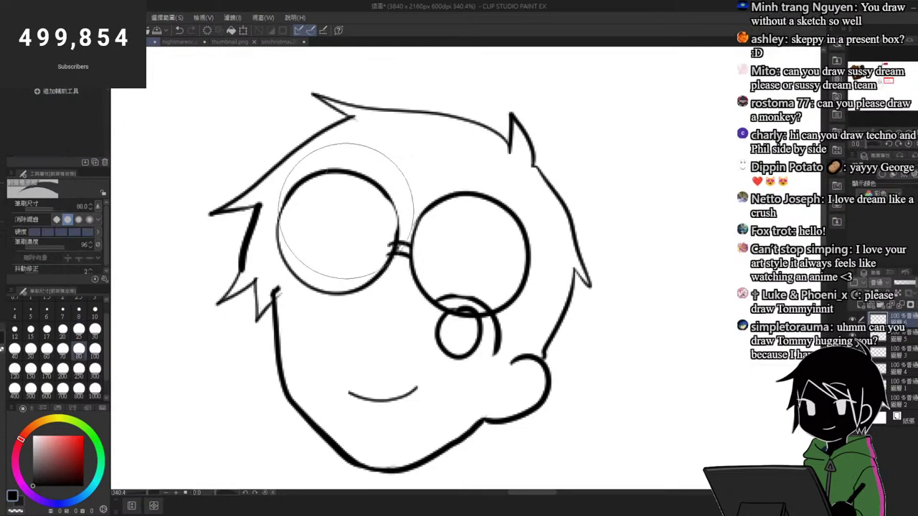
pyautogui.scroll(2, 387, 243)
pyautogui.moveTo(386, 247)
pyautogui.mouseDown()
pyautogui.moveTo(430, 239)
pyautogui.moveTo(381, 256)
pyautogui.mouseUp()
pyautogui.scroll(-4, 400, 238)
pyautogui.scroll(5, 416, 237)
pyautogui.press('p')
pyautogui.scroll(-4, 387, 240)
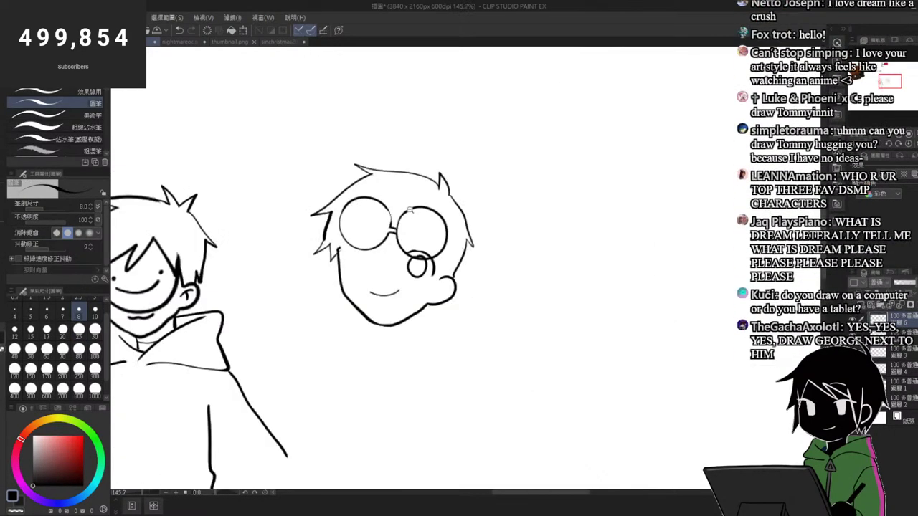
# Step: Draw a smaller circle inside each lens to form the thick goggle rims
pyautogui.scroll(1, 387, 240)
pyautogui.scroll(2, 442, 211)
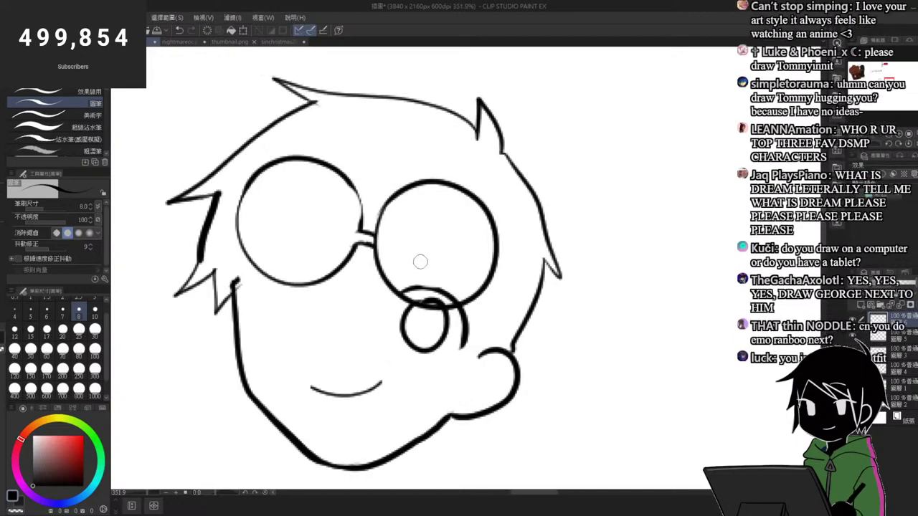
pyautogui.moveTo(400, 205)
pyautogui.mouseDown()
pyautogui.moveTo(452, 302)
pyautogui.moveTo(482, 284)
pyautogui.mouseUp()
pyautogui.hotkey('ctrl', 'z')
pyautogui.moveTo(393, 209)
pyautogui.mouseDown()
pyautogui.moveTo(427, 296)
pyautogui.moveTo(483, 221)
pyautogui.moveTo(392, 215)
pyautogui.mouseUp()
pyautogui.moveTo(283, 176)
pyautogui.mouseDown()
pyautogui.moveTo(244, 229)
pyautogui.moveTo(338, 194)
pyautogui.moveTo(277, 174)
pyautogui.mouseUp()
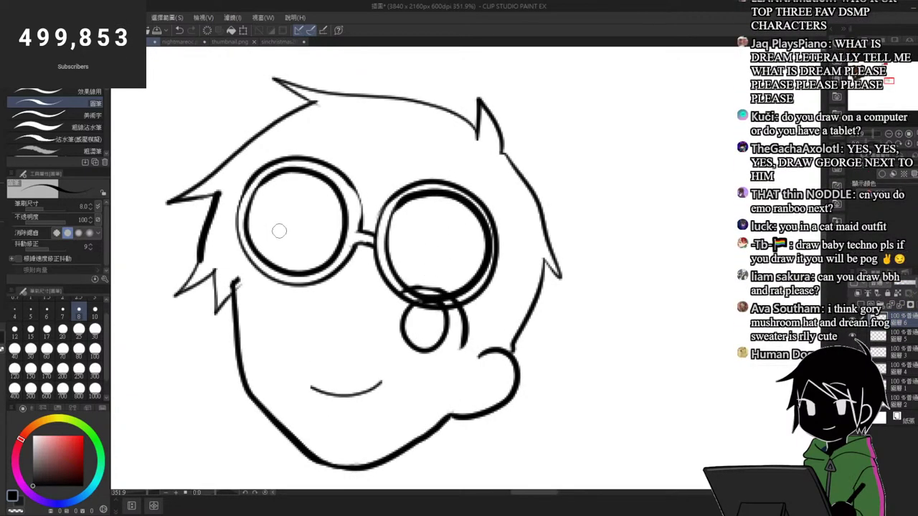
# Step: With a smaller eraser, open the second lens's outline at the bridge and remove the eye line crossing the rim
pyautogui.scroll(1, 422, 222)
pyautogui.press('e')
pyautogui.scroll(1, 423, 190)
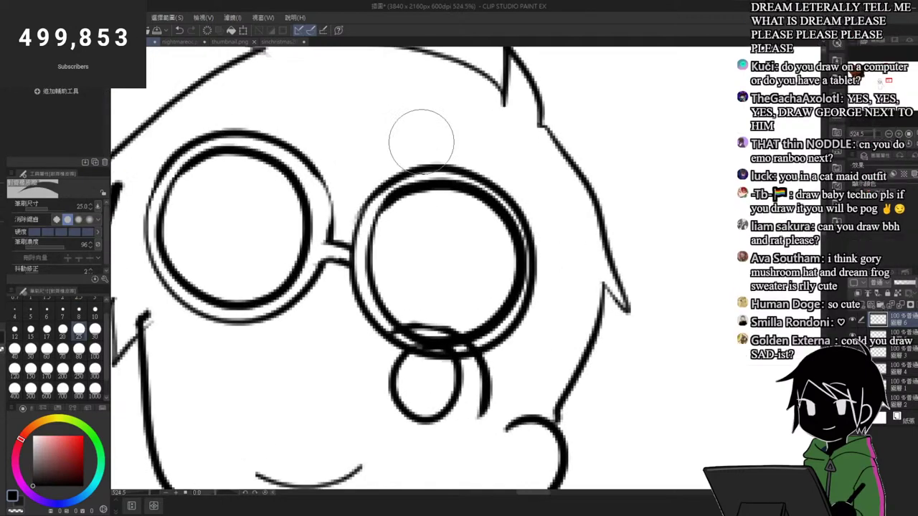
pyautogui.press('[')
pyautogui.press('[')
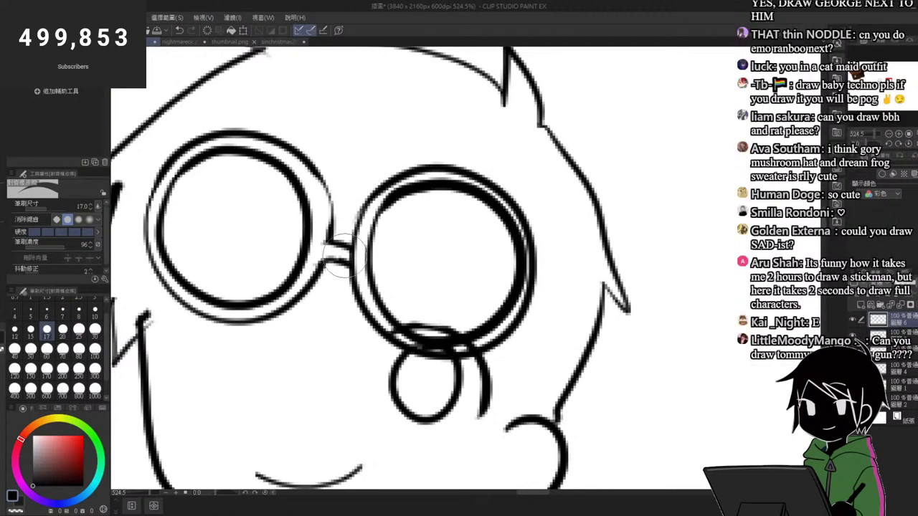
pyautogui.moveTo(353, 250); pyautogui.dragTo(350, 260)
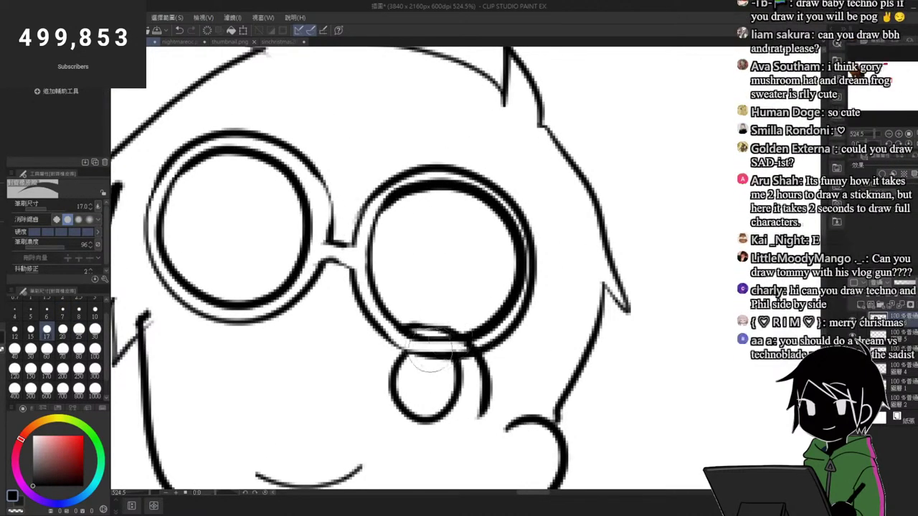
pyautogui.press('p')
pyautogui.scroll(-2, 452, 280)
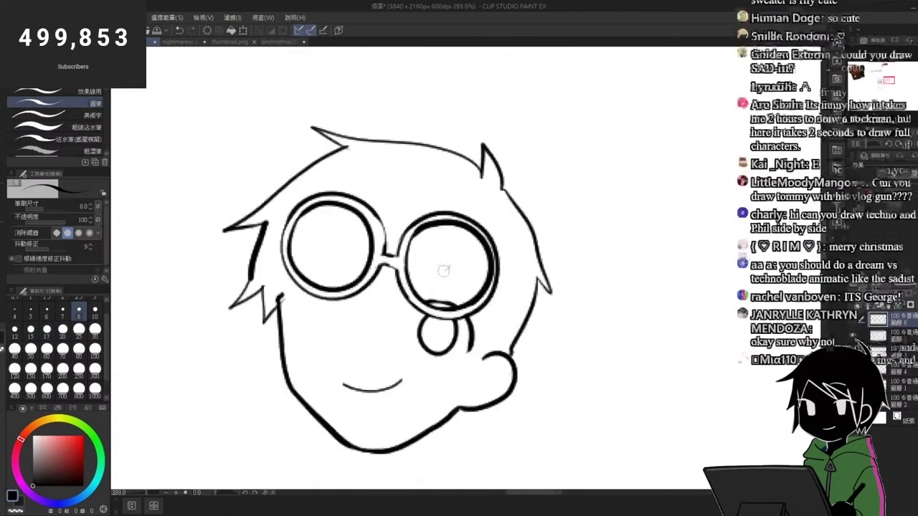
# Step: On a new layer above, draw a third character's face with a curved mask edge, dot eyes, frown, chin and ear
pyautogui.scroll(-6, 463, 372)
pyautogui.scroll(3, 509, 161)
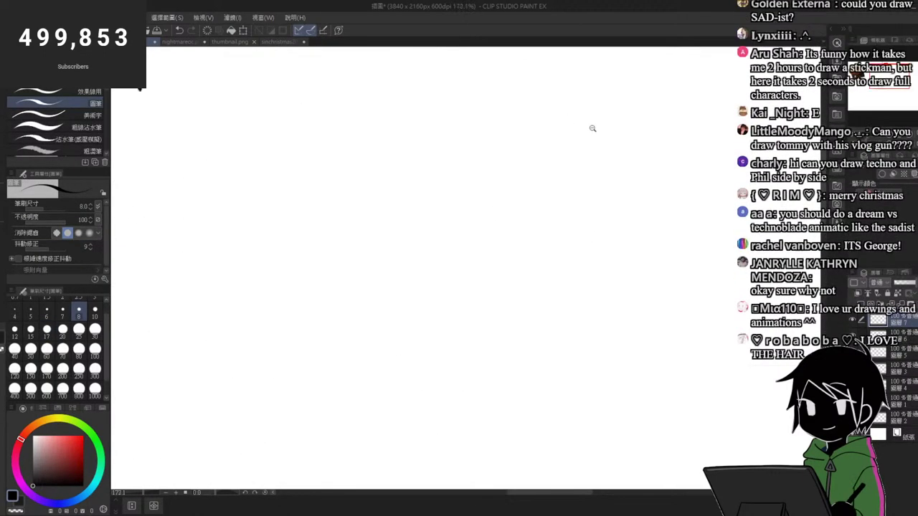
pyautogui.moveTo(415, 184); pyautogui.dragTo(519, 179)
pyautogui.click(435, 159)
pyautogui.click(481, 158)
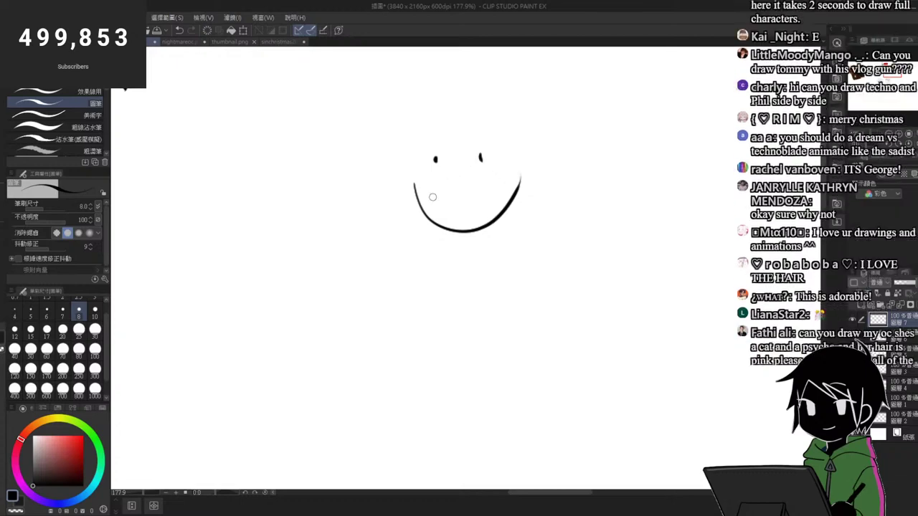
pyautogui.moveTo(432, 196)
pyautogui.mouseDown()
pyautogui.moveTo(493, 193)
pyautogui.moveTo(446, 243)
pyautogui.moveTo(503, 235)
pyautogui.moveTo(491, 227)
pyautogui.moveTo(505, 238)
pyautogui.moveTo(504, 184)
pyautogui.moveTo(535, 199)
pyautogui.moveTo(501, 238)
pyautogui.mouseUp()
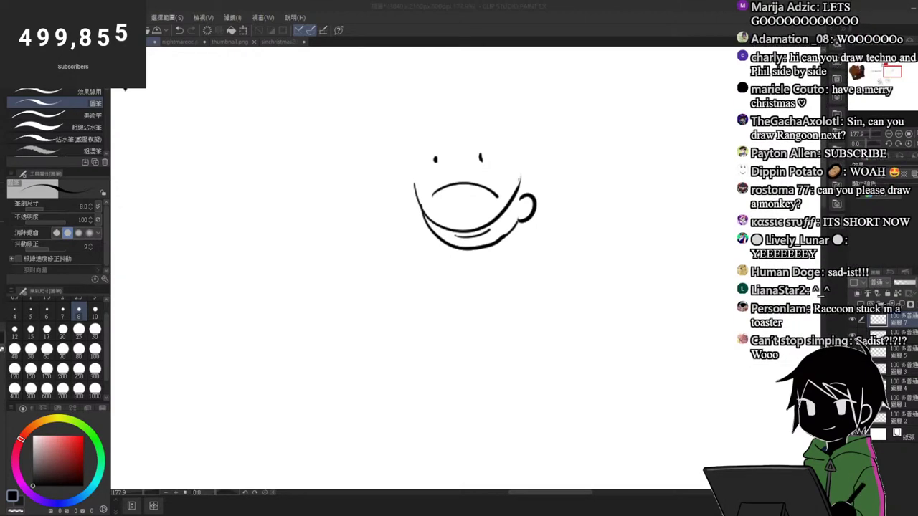
# Step: Draw a pointed fringe between the third character's eyes, sweeping to the side of the head, with a strand ahead of the ear
pyautogui.moveTo(452, 127); pyautogui.dragTo(476, 171)
pyautogui.hotkey('ctrl', 'z')
pyautogui.moveTo(444, 128); pyautogui.dragTo(463, 127)
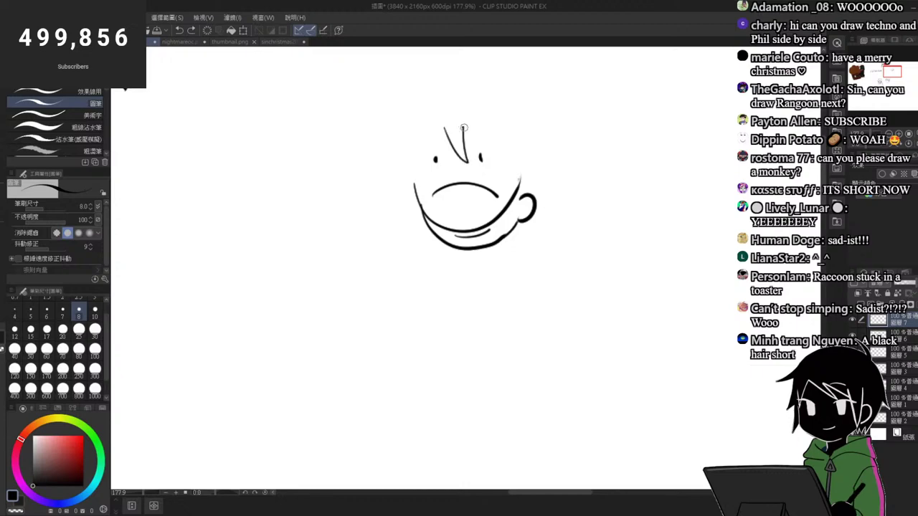
pyautogui.moveTo(521, 157)
pyautogui.mouseDown()
pyautogui.moveTo(539, 157)
pyautogui.moveTo(516, 192)
pyautogui.mouseUp()
# Step: Outline the third character's hair from the side tufts over the rounded crown to the knotted headband behind the head
pyautogui.moveTo(447, 99); pyautogui.dragTo(402, 137)
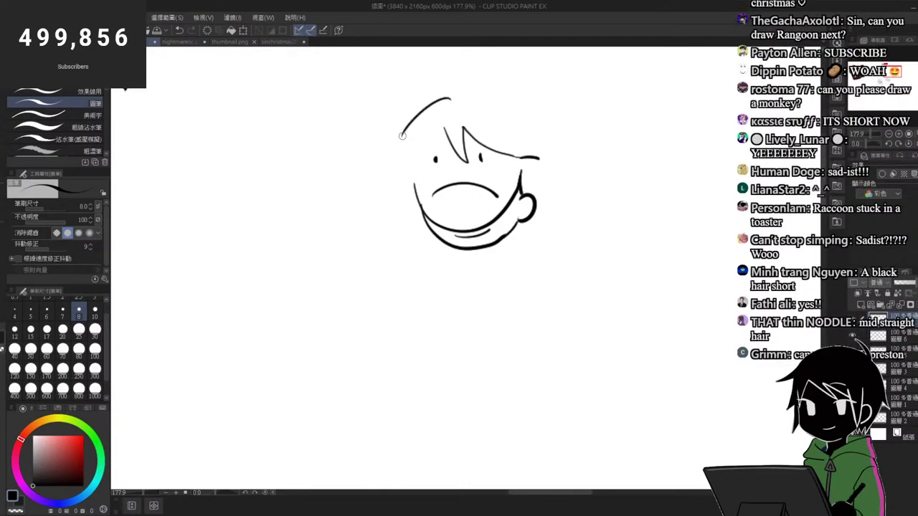
pyautogui.hotkey('ctrl', 'z')
pyautogui.moveTo(431, 104)
pyautogui.mouseDown()
pyautogui.moveTo(400, 149)
pyautogui.moveTo(414, 189)
pyautogui.mouseUp()
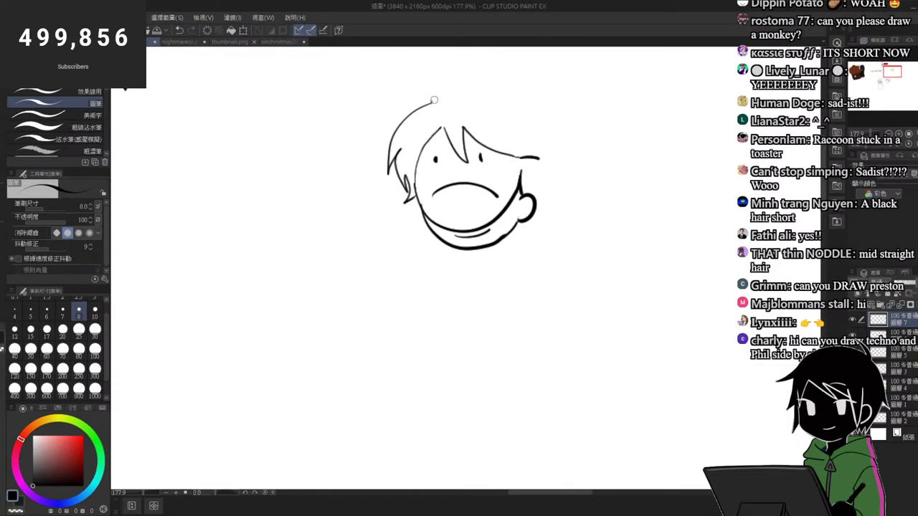
pyautogui.moveTo(431, 102)
pyautogui.mouseDown()
pyautogui.moveTo(489, 92)
pyautogui.moveTo(538, 130)
pyautogui.moveTo(541, 145)
pyautogui.moveTo(565, 147)
pyautogui.moveTo(543, 158)
pyautogui.moveTo(562, 185)
pyautogui.mouseUp()
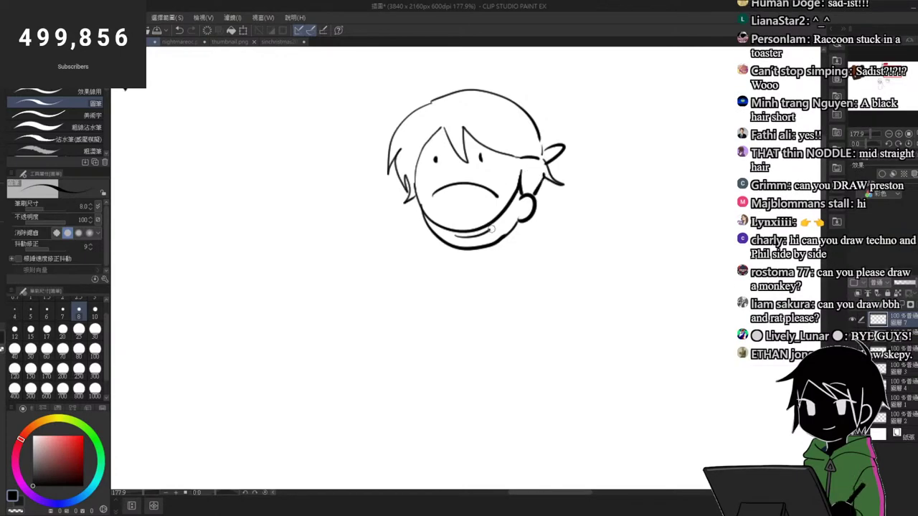
# Step: Draw the third character's hooded top with a neckline, two sloping body sides and a filled black flame-shaped mark on the chest
pyautogui.moveTo(474, 264); pyautogui.dragTo(555, 252)
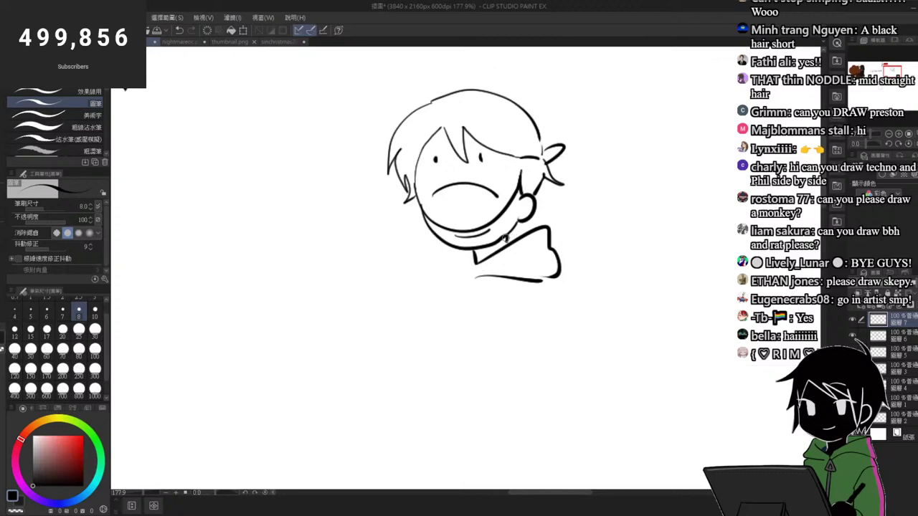
pyautogui.moveTo(417, 253)
pyautogui.mouseDown()
pyautogui.moveTo(471, 272)
pyautogui.moveTo(471, 344)
pyautogui.mouseUp()
pyautogui.hotkey('ctrl', 'z')
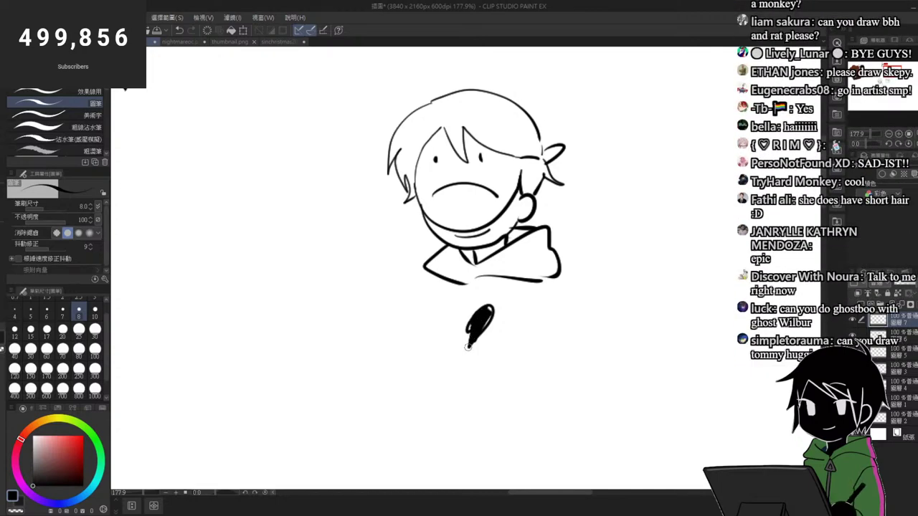
pyautogui.moveTo(552, 278); pyautogui.dragTo(575, 356)
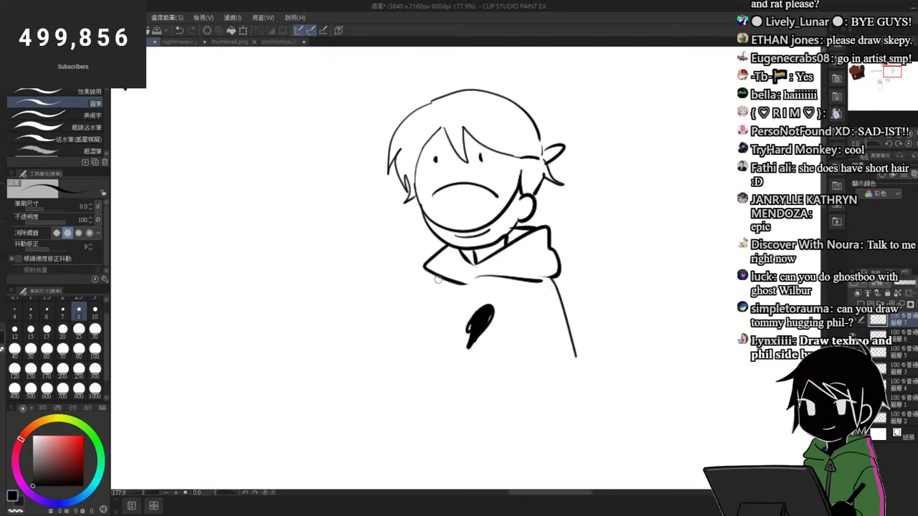
pyautogui.moveTo(436, 281); pyautogui.dragTo(413, 366)
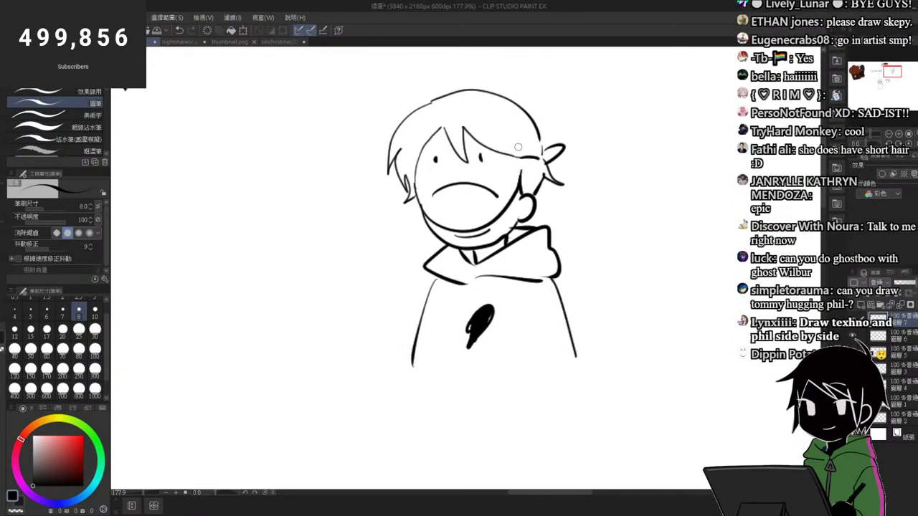
pyautogui.scroll(-3, 555, 234)
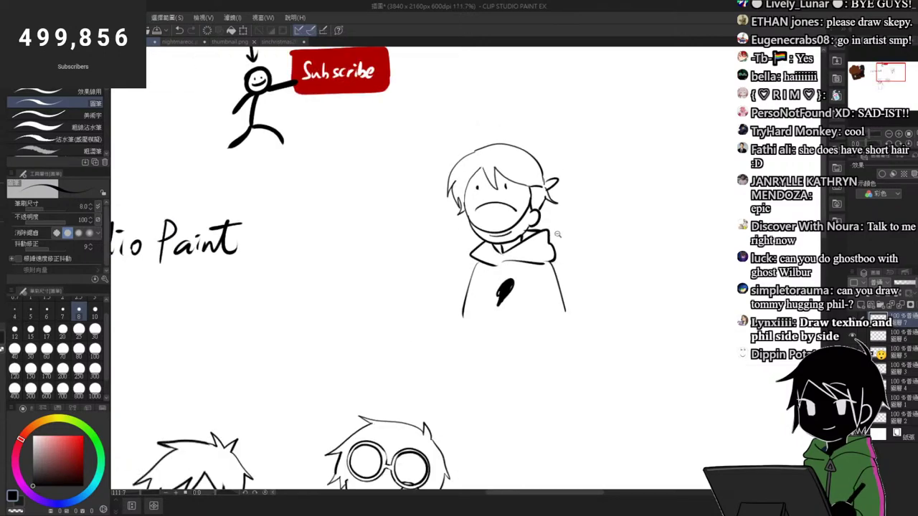
pyautogui.scroll(3, 559, 236)
pyautogui.scroll(-3, 545, 251)
pyautogui.scroll(2, 544, 253)
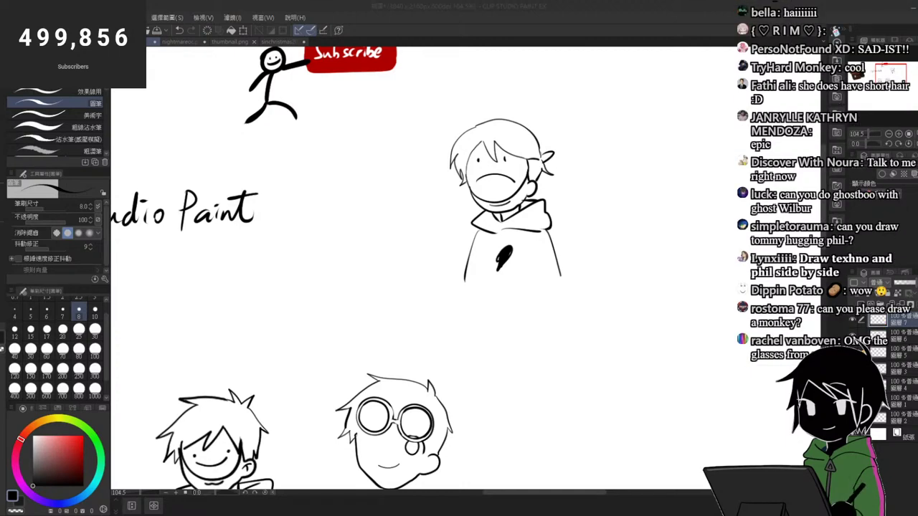
pyautogui.click(852, 322)
pyautogui.click(852, 322)
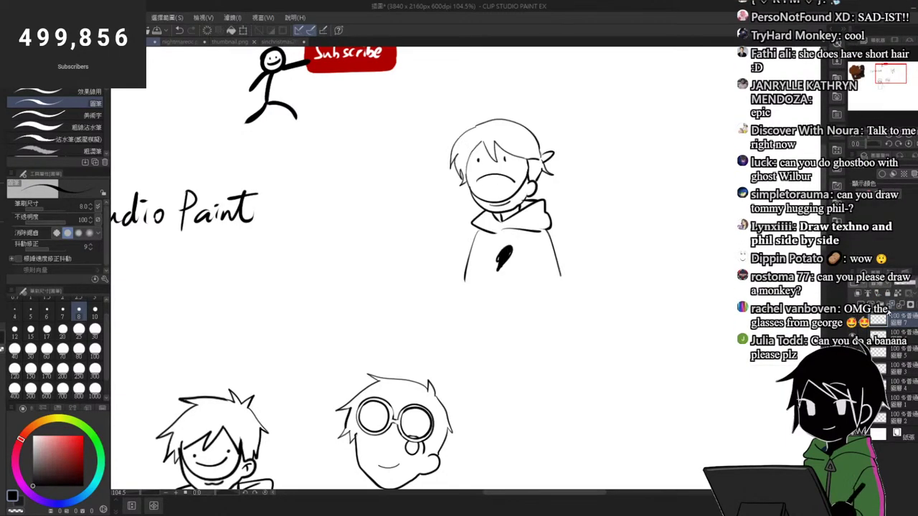
# Step: Lasso the goggled head on its own layer, scale it to about 80% and reposition it beside the masked character
pyautogui.moveTo(484, 215); pyautogui.dragTo(508, 262)
pyautogui.moveTo(436, 333)
pyautogui.mouseDown()
pyautogui.moveTo(500, 301)
pyautogui.moveTo(490, 307)
pyautogui.mouseUp()
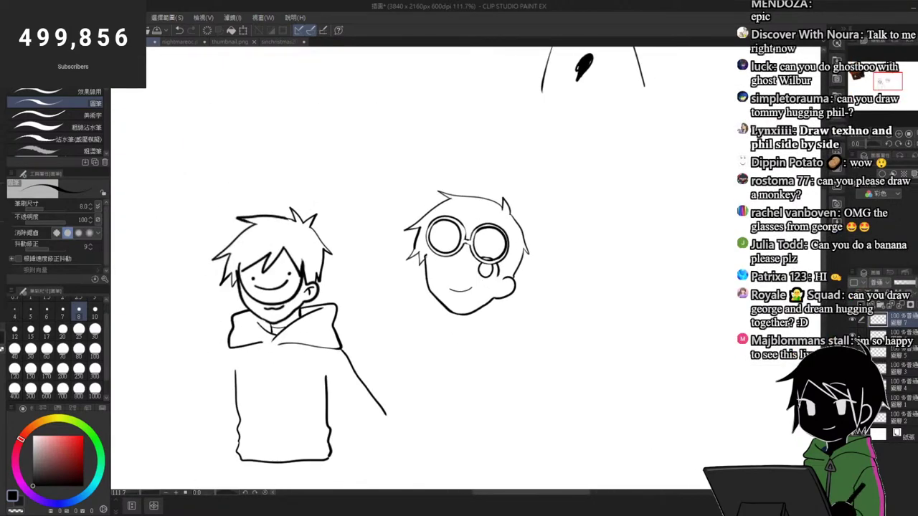
pyautogui.press('m')
pyautogui.moveTo(450, 157); pyautogui.dragTo(527, 170)
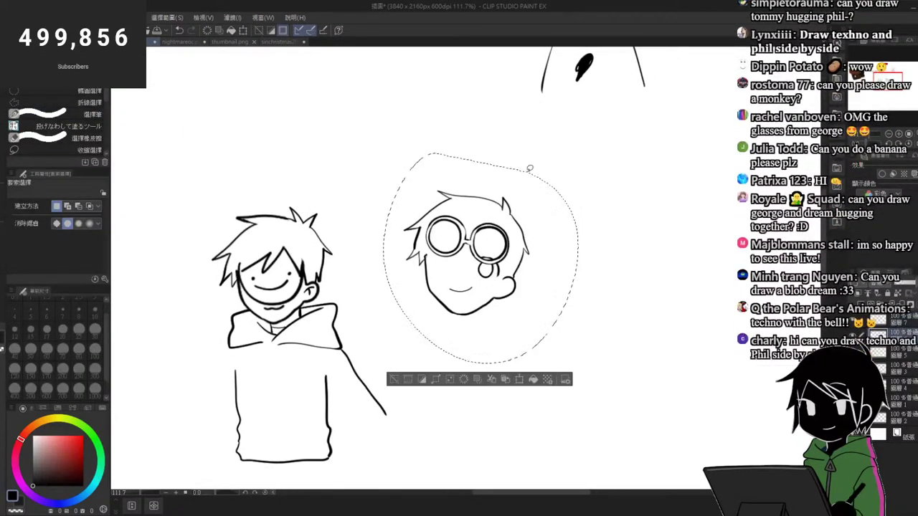
pyautogui.hotkey('ctrl', 't')
pyautogui.moveTo(481, 151); pyautogui.dragTo(481, 184)
pyautogui.moveTo(532, 316); pyautogui.dragTo(525, 324)
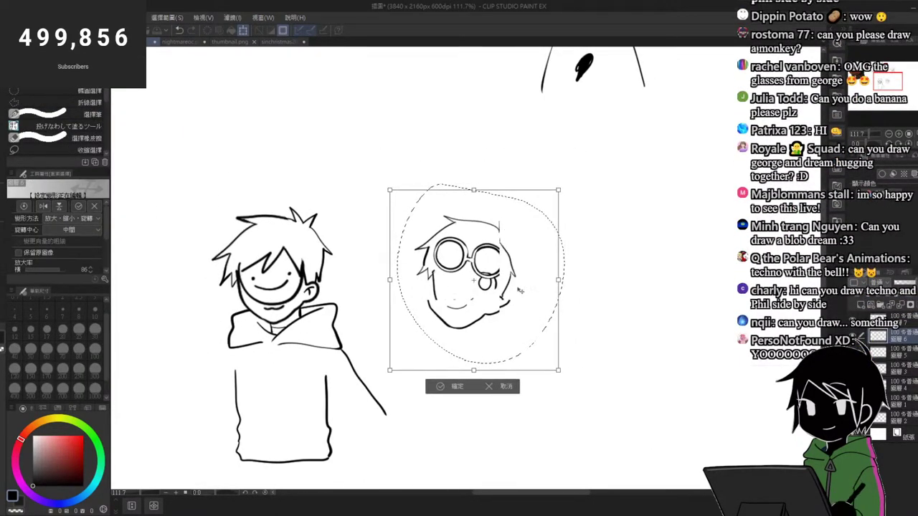
pyautogui.moveTo(474, 191); pyautogui.dragTo(474, 203)
pyautogui.moveTo(502, 282); pyautogui.dragTo(499, 265)
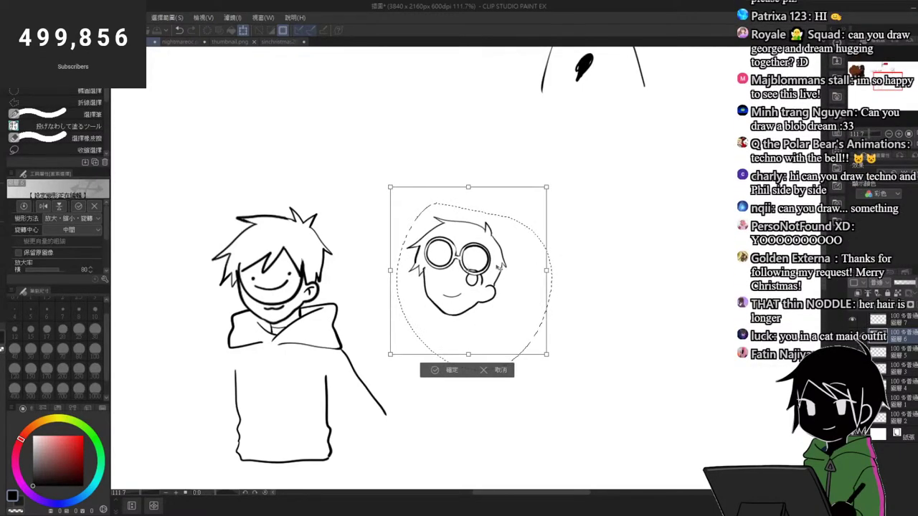
pyautogui.press('Return')
pyautogui.click(598, 172)
# Step: Draw the goggled character's missing eye below the first lens, with an oval iris and a short curved lid line
pyautogui.scroll(2, 478, 270)
pyautogui.scroll(6, 478, 272)
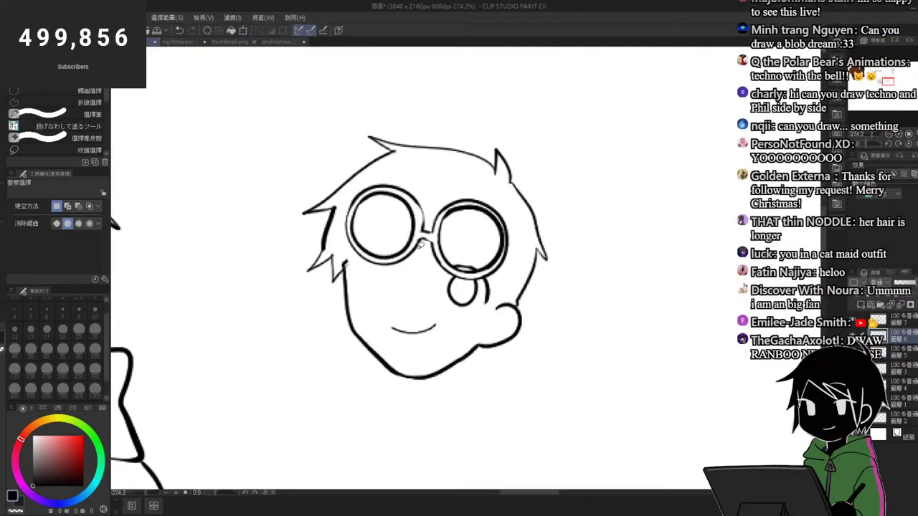
pyautogui.press('p')
pyautogui.scroll(4, 425, 259)
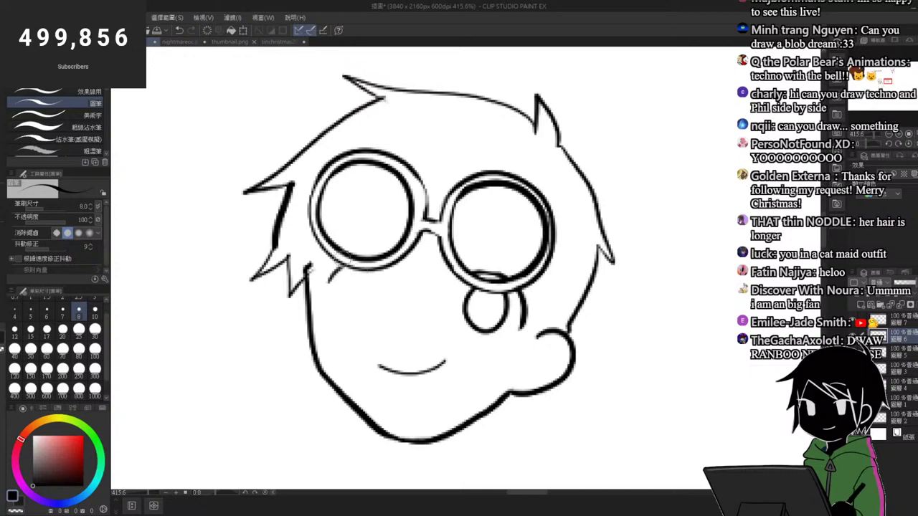
pyautogui.moveTo(338, 270)
pyautogui.mouseDown()
pyautogui.moveTo(325, 279)
pyautogui.moveTo(388, 283)
pyautogui.moveTo(391, 271)
pyautogui.moveTo(328, 300)
pyautogui.mouseUp()
pyautogui.hotkey('ctrl', 'z')
pyautogui.hotkey('ctrl', 'z')
pyautogui.hotkey('ctrl', 'z')
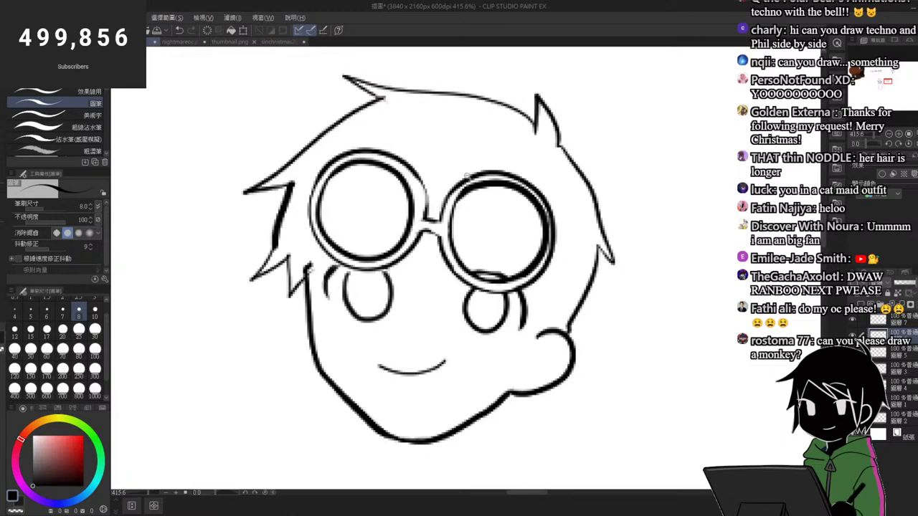
# Step: Add a sideburn line ahead of the goggled character's ear and a curved fold inside the ear
pyautogui.scroll(-5, 465, 177)
pyautogui.scroll(6, 484, 208)
pyautogui.moveTo(479, 239)
pyautogui.mouseDown()
pyautogui.moveTo(486, 309)
pyautogui.moveTo(526, 309)
pyautogui.mouseUp()
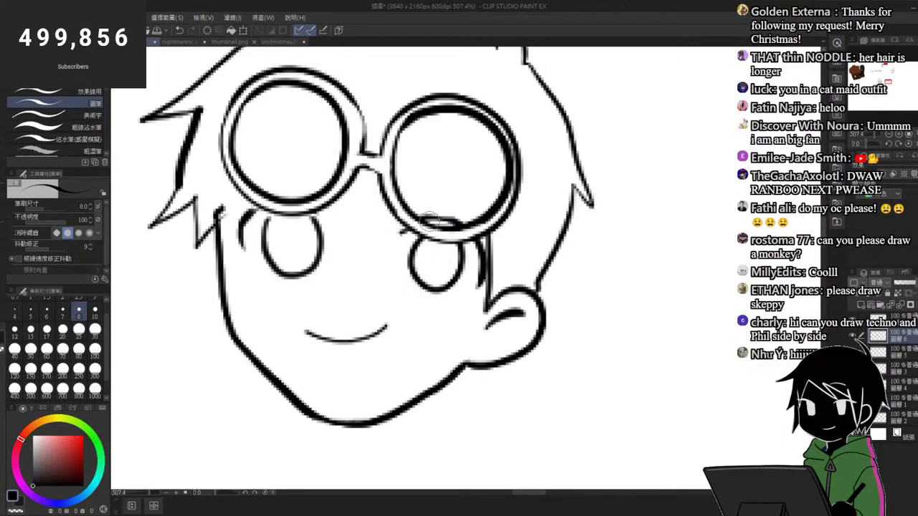
# Step: Draw fringe strands through both goggle lenses and below the bridge, plus short hair spikes beside the goggled character's face
pyautogui.moveTo(410, 158)
pyautogui.mouseDown()
pyautogui.moveTo(481, 180)
pyautogui.moveTo(493, 204)
pyautogui.mouseUp()
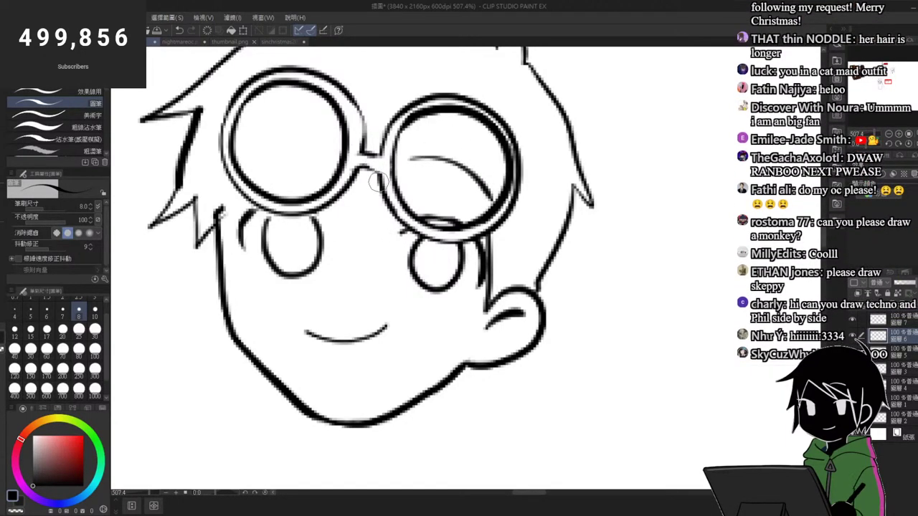
pyautogui.moveTo(378, 179); pyautogui.dragTo(327, 216)
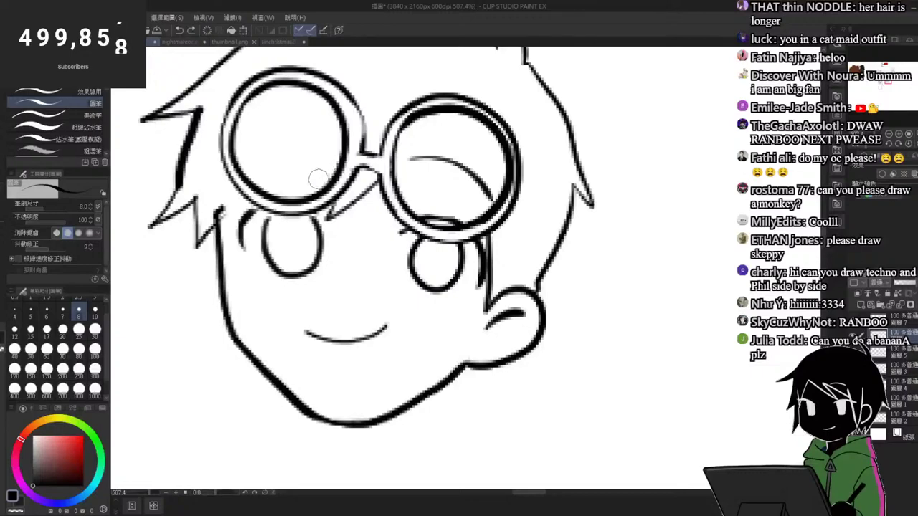
pyautogui.moveTo(317, 178); pyautogui.dragTo(294, 191)
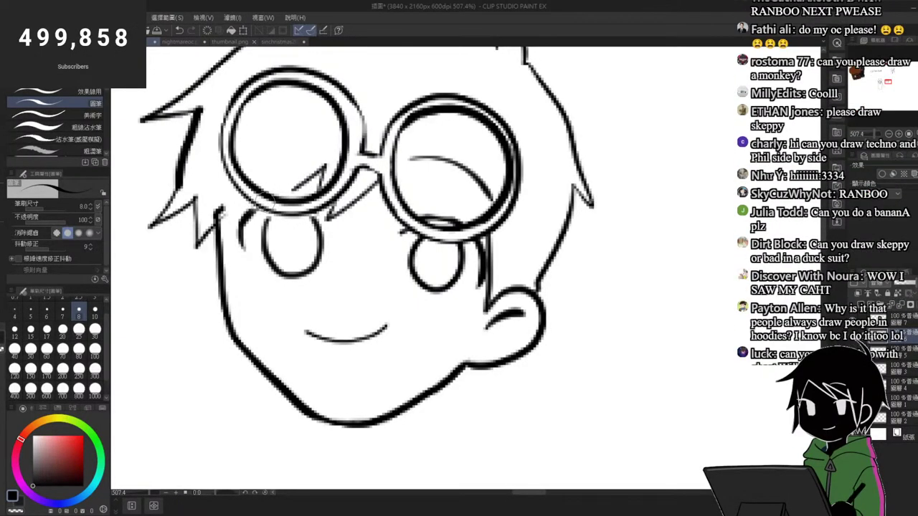
pyautogui.moveTo(251, 206); pyautogui.dragTo(223, 248)
pyautogui.moveTo(220, 183); pyautogui.dragTo(223, 240)
pyautogui.moveTo(412, 204); pyautogui.dragTo(485, 144)
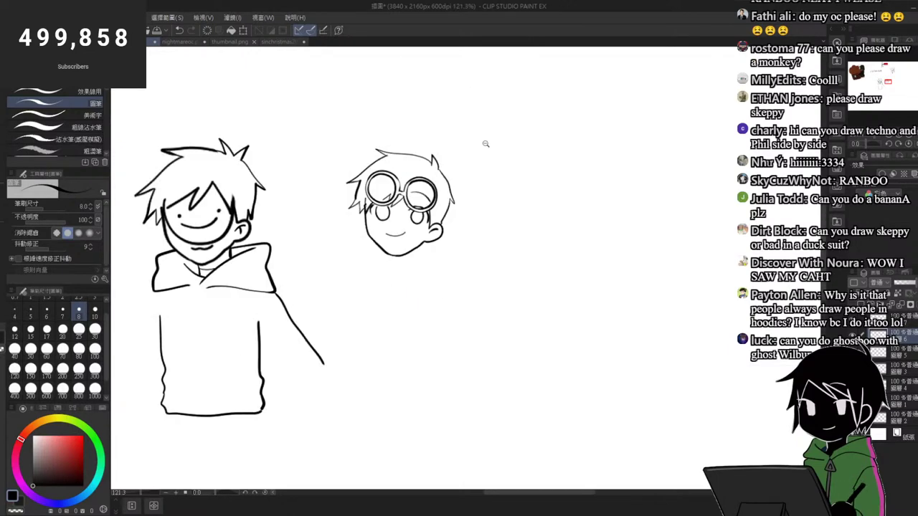
pyautogui.scroll(5, 453, 212)
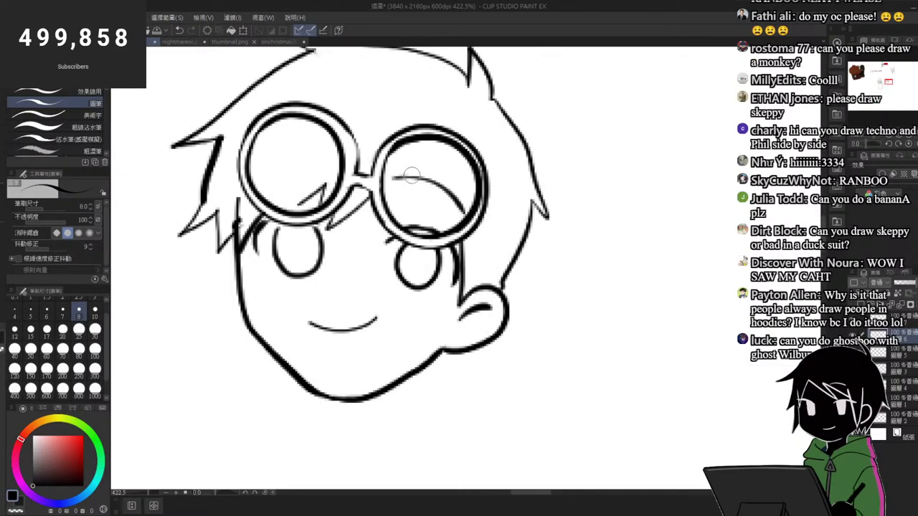
pyautogui.moveTo(409, 179); pyautogui.dragTo(435, 227)
pyautogui.scroll(-2, 464, 227)
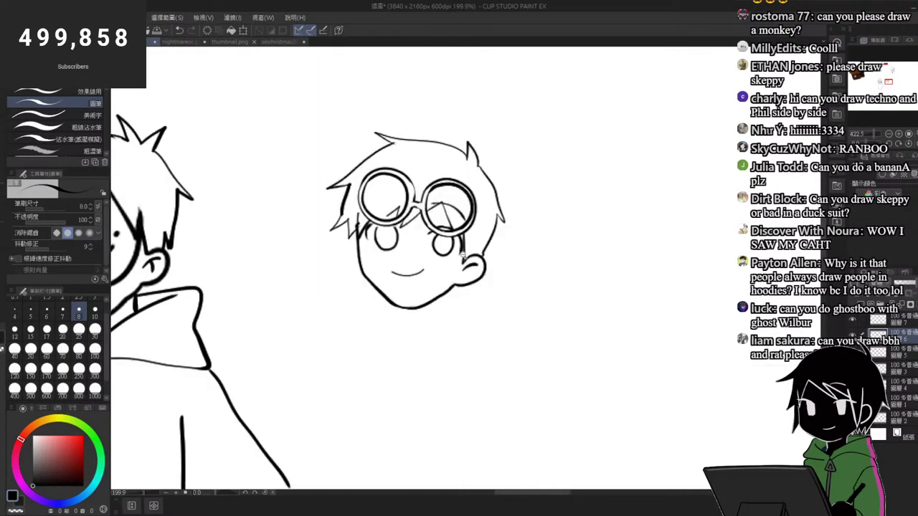
pyautogui.scroll(-1, 466, 280)
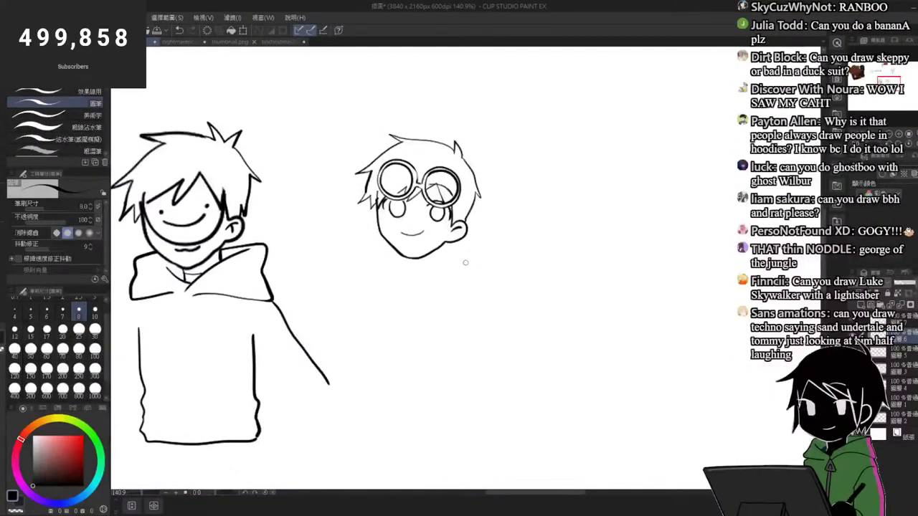
pyautogui.scroll(1, 439, 226)
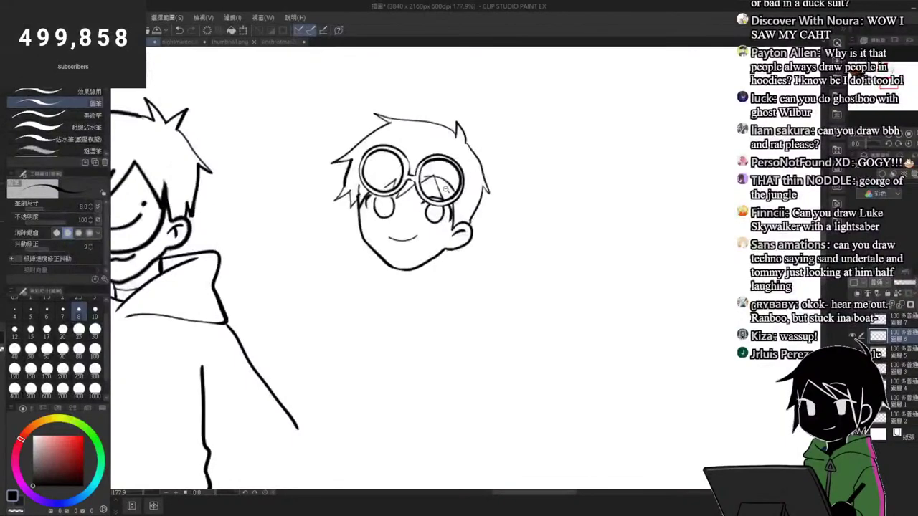
pyautogui.scroll(-1, 454, 180)
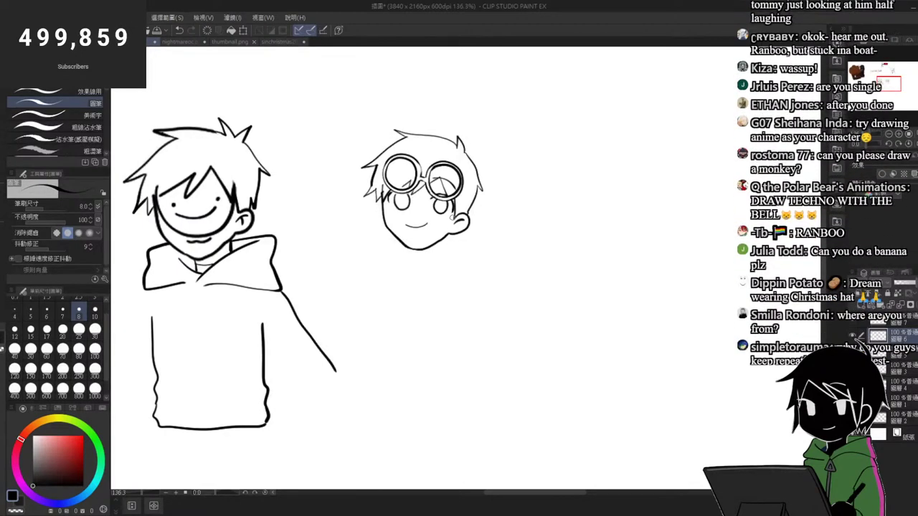
pyautogui.scroll(1, 454, 252)
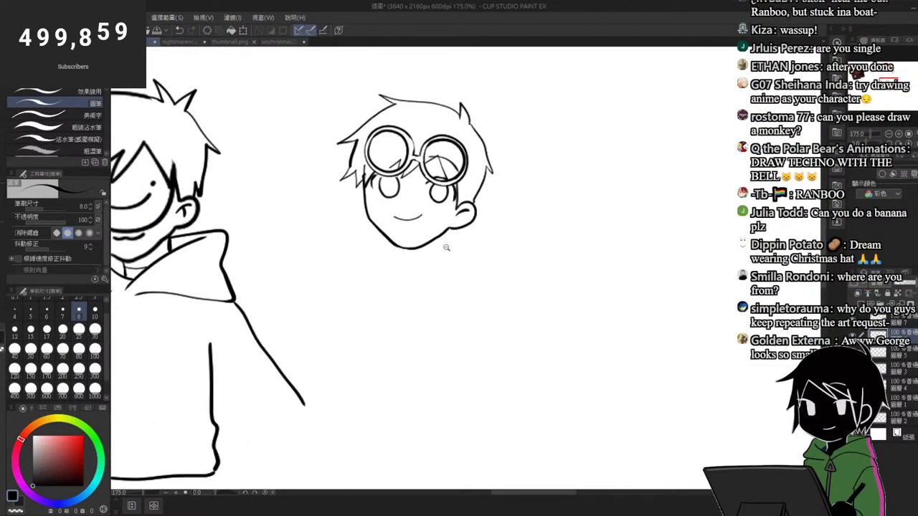
# Step: Draw a small banana with a stem and an inner ridge line between the handwritten Clip Studio Paint title and the third character
pyautogui.moveTo(448, 248); pyautogui.dragTo(422, 247)
pyautogui.moveTo(425, 82); pyautogui.dragTo(447, 86)
pyautogui.moveTo(434, 162); pyautogui.dragTo(425, 151)
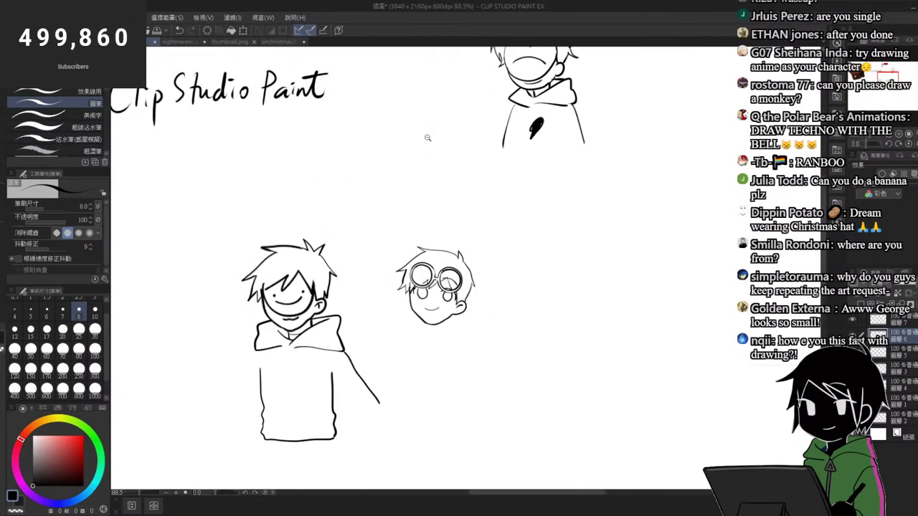
pyautogui.moveTo(437, 81); pyautogui.dragTo(461, 85)
pyautogui.moveTo(429, 153)
pyautogui.mouseDown()
pyautogui.moveTo(379, 206)
pyautogui.moveTo(427, 135)
pyautogui.moveTo(423, 146)
pyautogui.mouseUp()
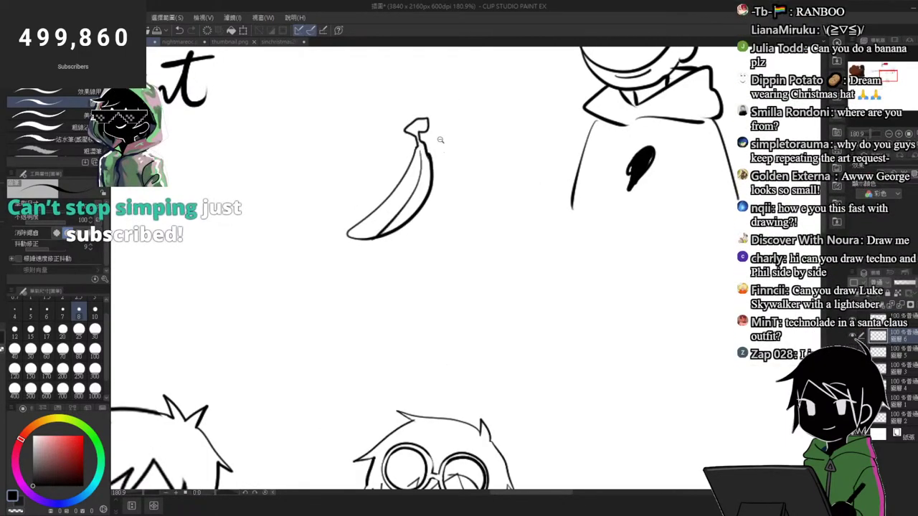
# Step: Draw the goggled character's neck line and the hood on the ear side, with its front edge sloping to the throat
pyautogui.scroll(-5, 438, 129)
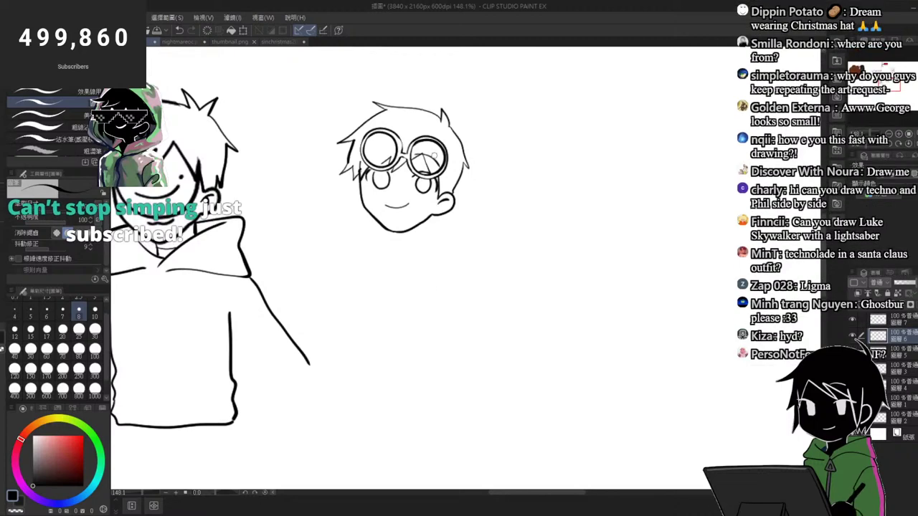
pyautogui.moveTo(427, 217); pyautogui.dragTo(428, 234)
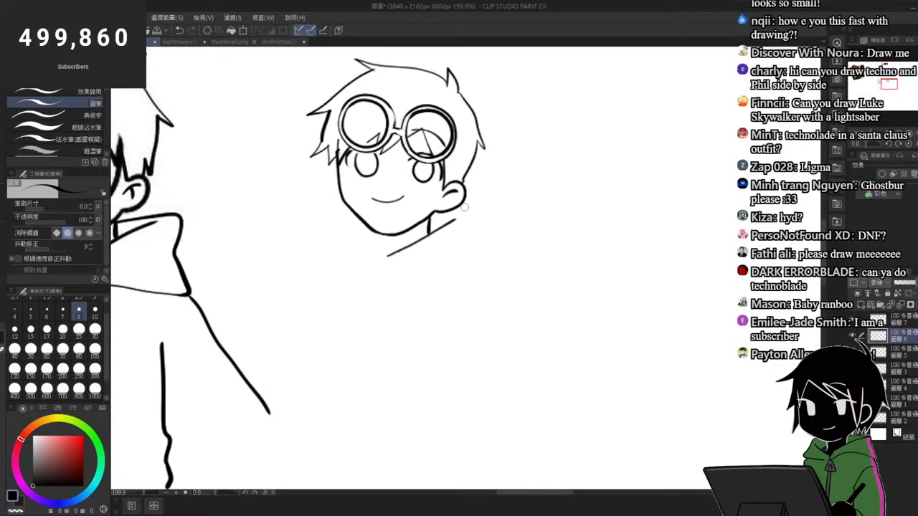
pyautogui.hotkey('ctrl', 'z')
pyautogui.press('e')
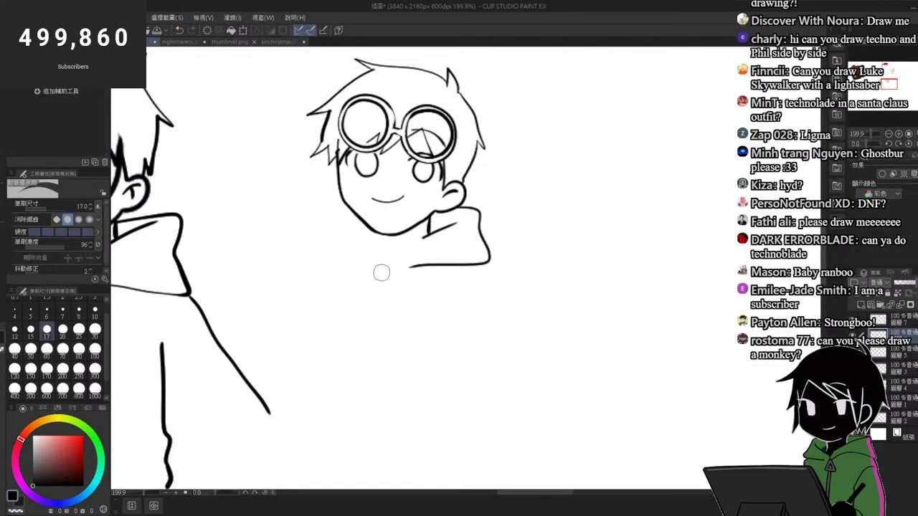
pyautogui.press('p')
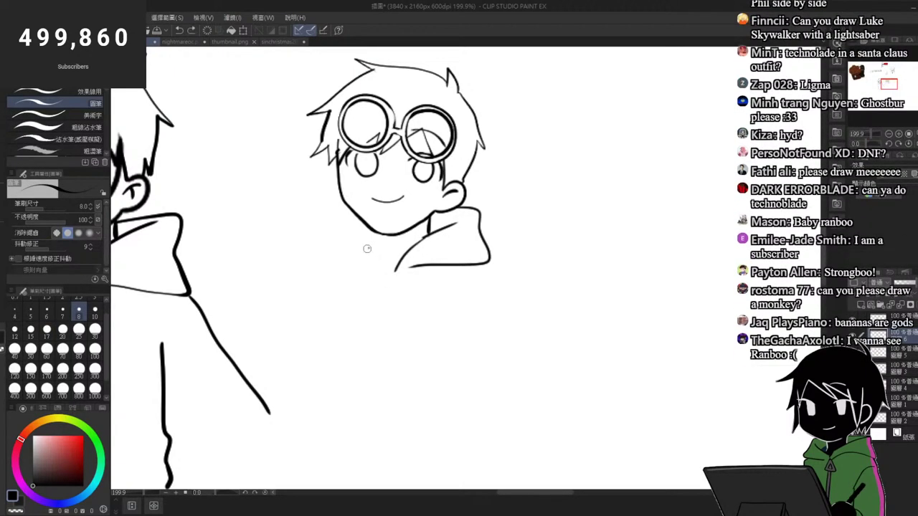
# Step: Draw a pointed shirt collar under the goggled character's chin and the rounded opposite side of the hood
pyautogui.moveTo(352, 275); pyautogui.dragTo(372, 263)
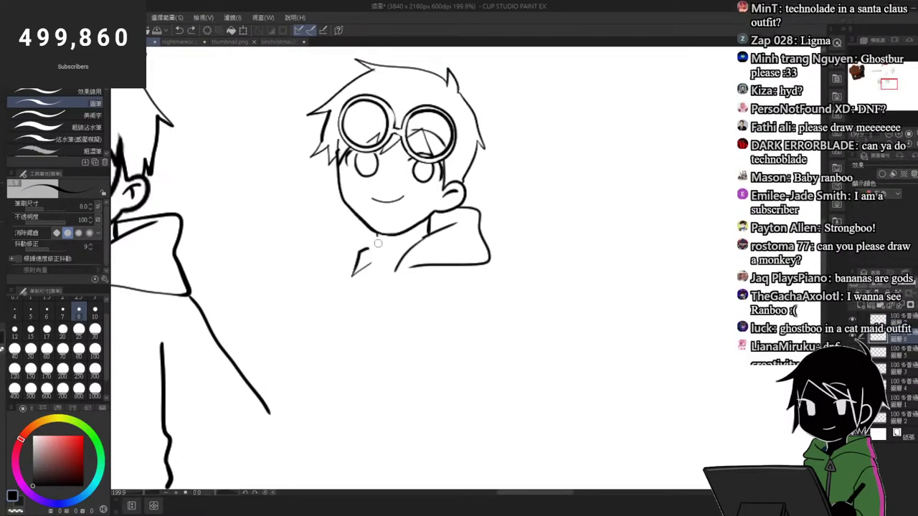
pyautogui.press('e')
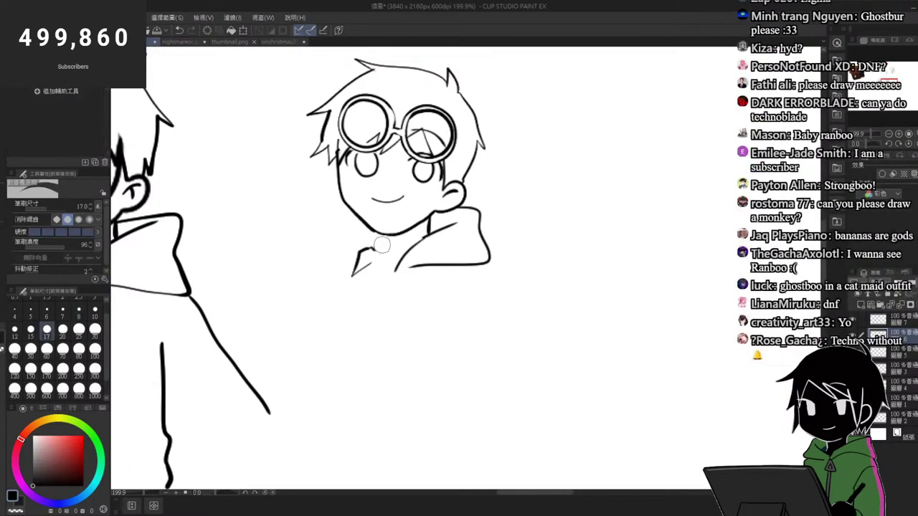
pyautogui.press('p')
pyautogui.press('e')
pyautogui.moveTo(357, 271)
pyautogui.mouseDown()
pyautogui.moveTo(371, 247)
pyautogui.moveTo(387, 241)
pyautogui.moveTo(359, 271)
pyautogui.mouseUp()
pyautogui.press('p')
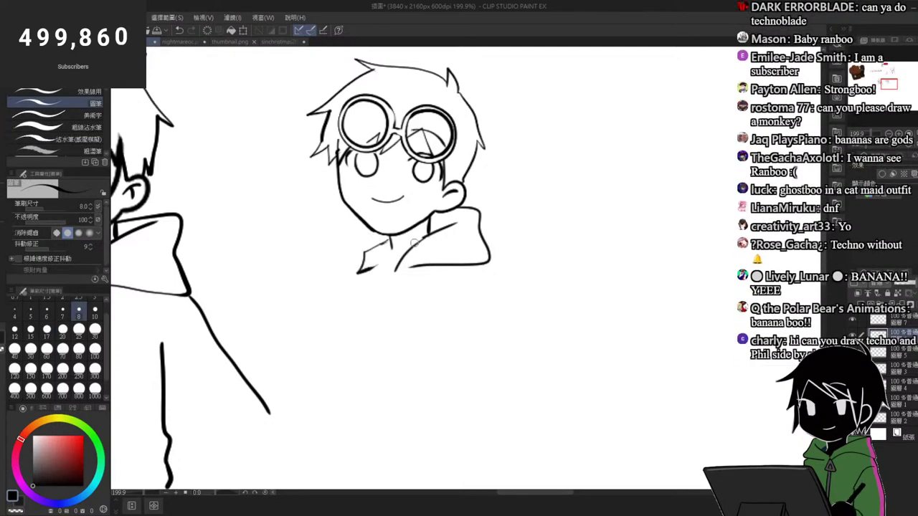
pyautogui.moveTo(390, 239); pyautogui.dragTo(393, 273)
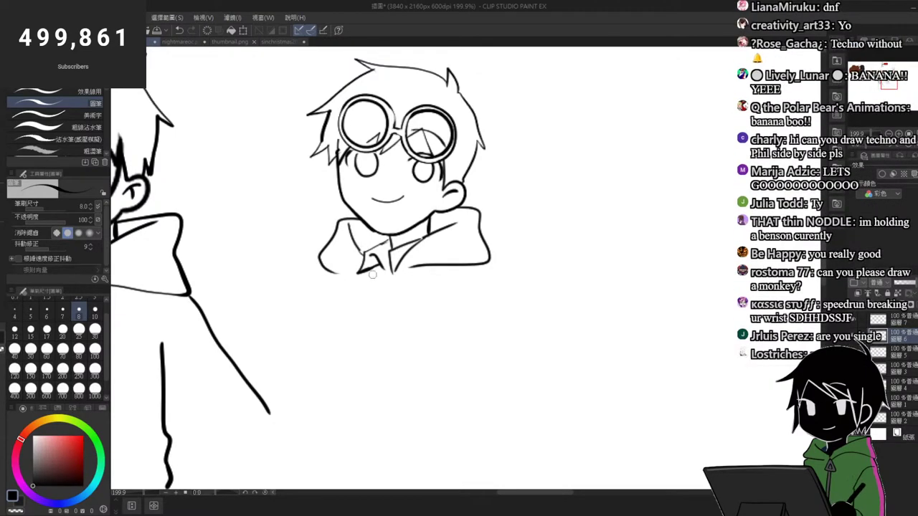
# Step: Lasso the goggled head with its hood, scale it down slightly, apply the transform and clear the selection
pyautogui.moveTo(479, 218); pyautogui.dragTo(468, 236)
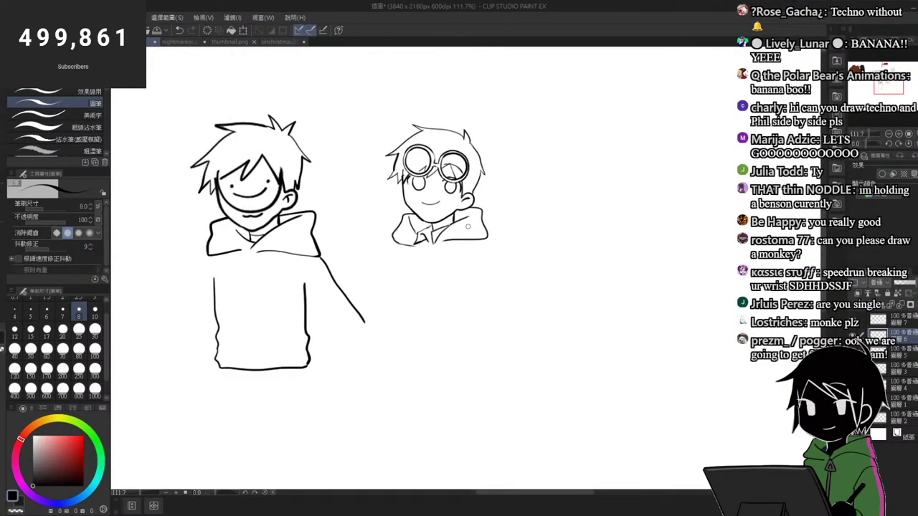
pyautogui.press('m')
pyautogui.moveTo(430, 92)
pyautogui.mouseDown()
pyautogui.moveTo(543, 243)
pyautogui.moveTo(437, 91)
pyautogui.mouseUp()
pyautogui.hotkey('ctrl', 't')
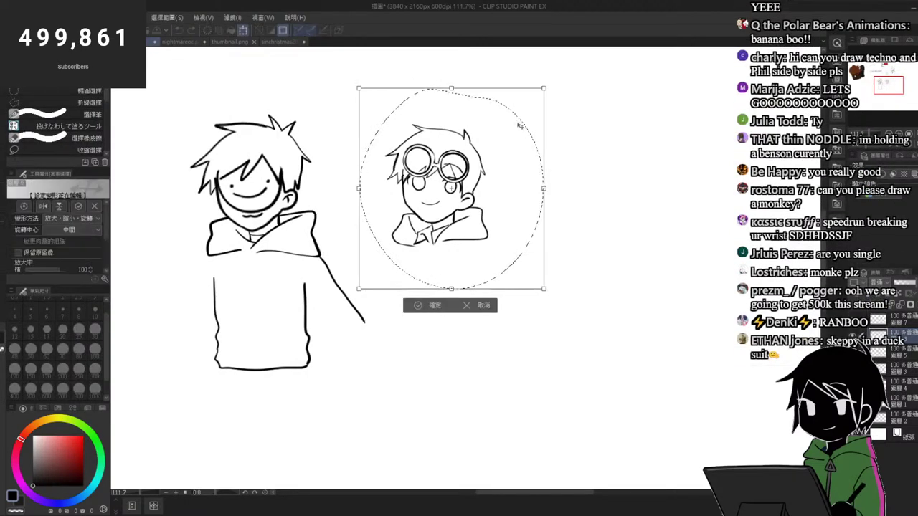
pyautogui.moveTo(451, 289); pyautogui.dragTo(451, 282)
pyautogui.moveTo(487, 255); pyautogui.dragTo(481, 256)
pyautogui.press('Return')
pyautogui.hotkey('ctrl', 'd')
# Step: Erase the mask outline overshooting the masked character's cheek, redraw the face edge and add the ear on that side
pyautogui.press('p')
pyautogui.scroll(4, 212, 185)
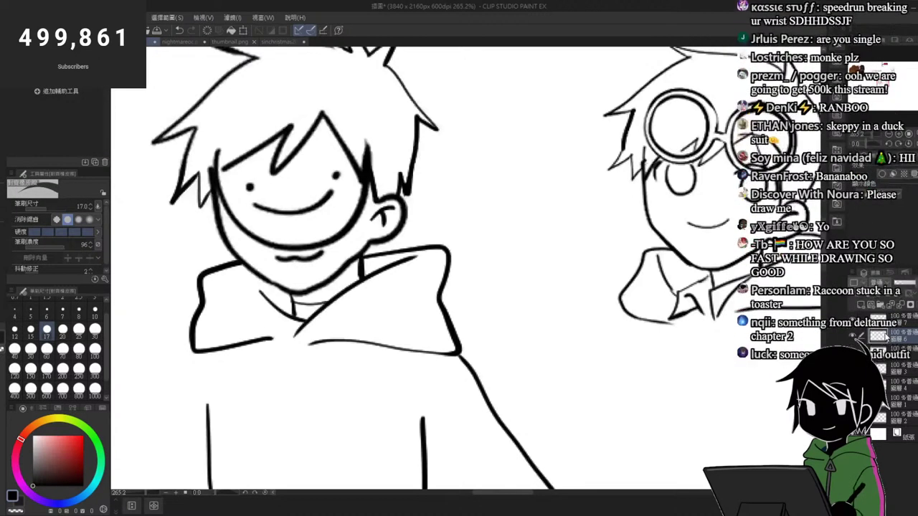
pyautogui.moveTo(211, 177); pyautogui.dragTo(210, 229)
pyautogui.press('p')
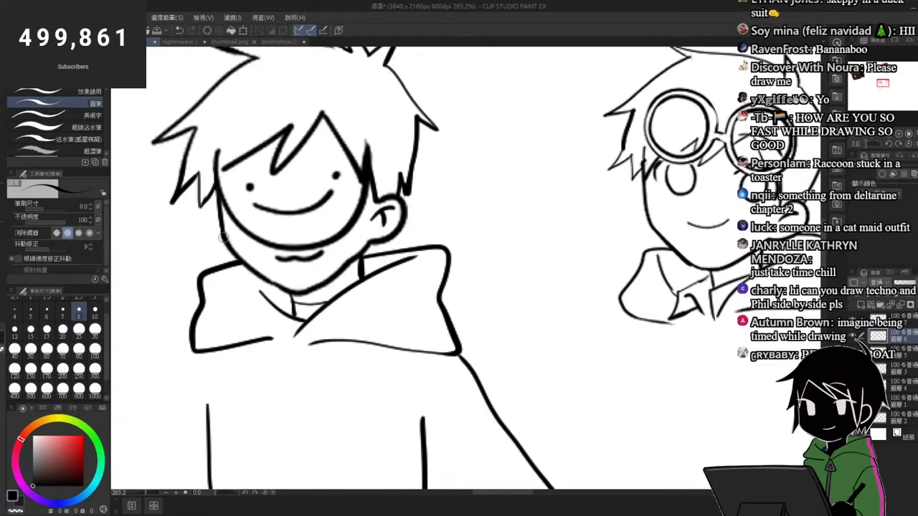
pyautogui.moveTo(216, 193); pyautogui.dragTo(210, 208)
pyautogui.moveTo(248, 172); pyautogui.dragTo(210, 140)
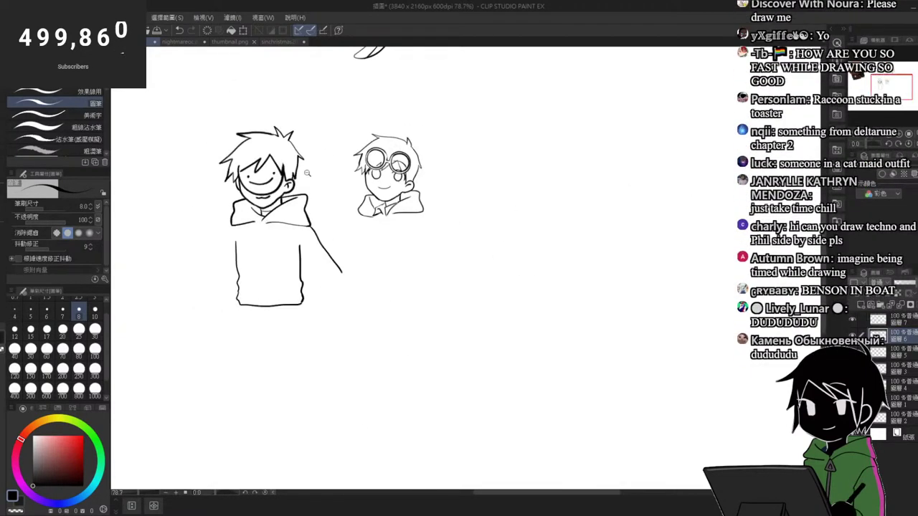
pyautogui.moveTo(271, 191); pyautogui.dragTo(306, 136)
pyautogui.press('e')
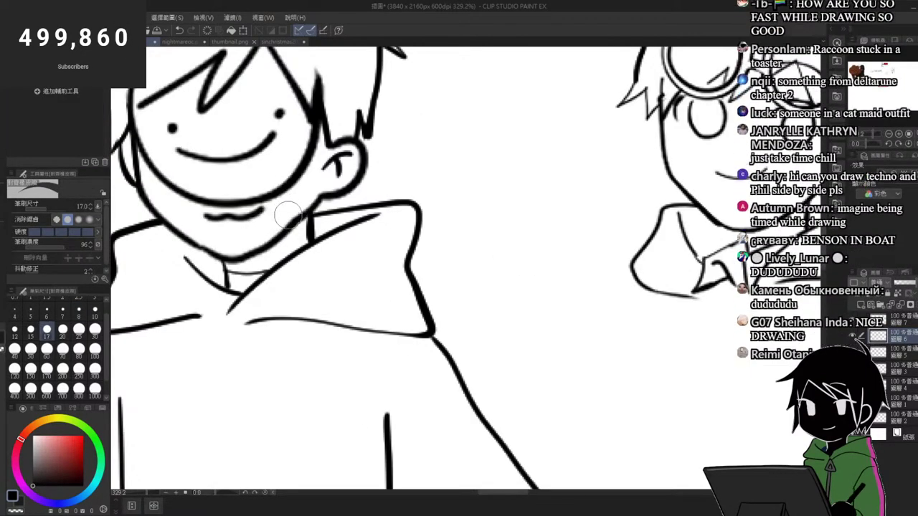
# Step: Draw the goggled character's sloping arm line and both sides of the hoodie body, redrawing the side nearest the masked character
pyautogui.moveTo(305, 210)
pyautogui.mouseDown()
pyautogui.moveTo(262, 239)
pyautogui.moveTo(466, 247)
pyautogui.moveTo(496, 220)
pyautogui.moveTo(551, 330)
pyautogui.mouseUp()
pyautogui.press('p')
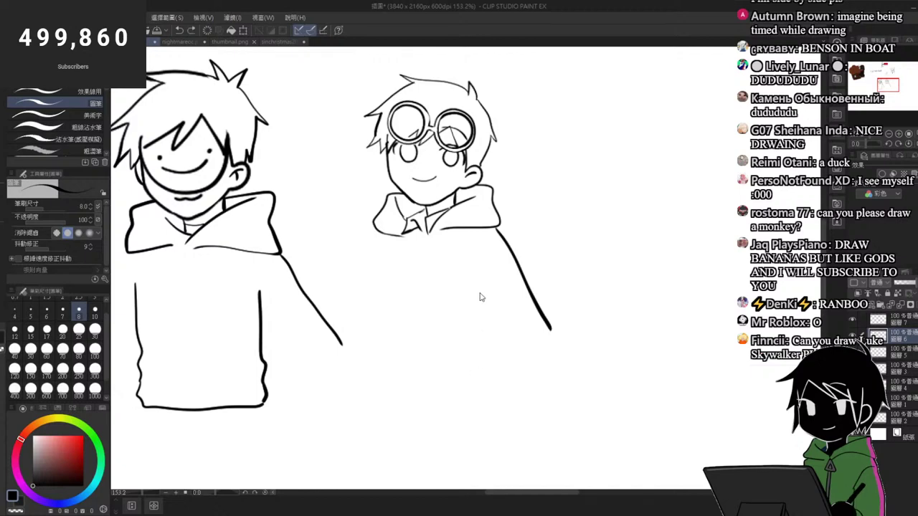
pyautogui.moveTo(488, 275); pyautogui.dragTo(476, 365)
pyautogui.moveTo(372, 333); pyautogui.dragTo(370, 364)
pyautogui.hotkey('ctrl', 'z')
pyautogui.moveTo(366, 274)
pyautogui.mouseDown()
pyautogui.moveTo(369, 379)
pyautogui.moveTo(471, 405)
pyautogui.mouseUp()
pyautogui.hotkey('ctrl', 'z')
pyautogui.hotkey('ctrl', 'z')
pyautogui.moveTo(365, 271); pyautogui.dragTo(370, 393)
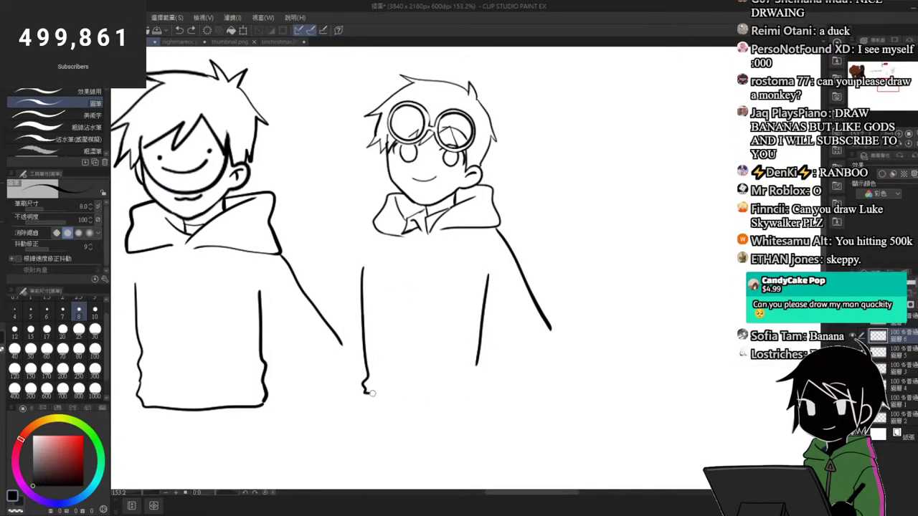
# Step: Close the goggled character's hoodie with a bottom hem, reworking the lower end of the arm-side edge and its cuffed corner
pyautogui.scroll(3, 488, 403)
pyautogui.press('e')
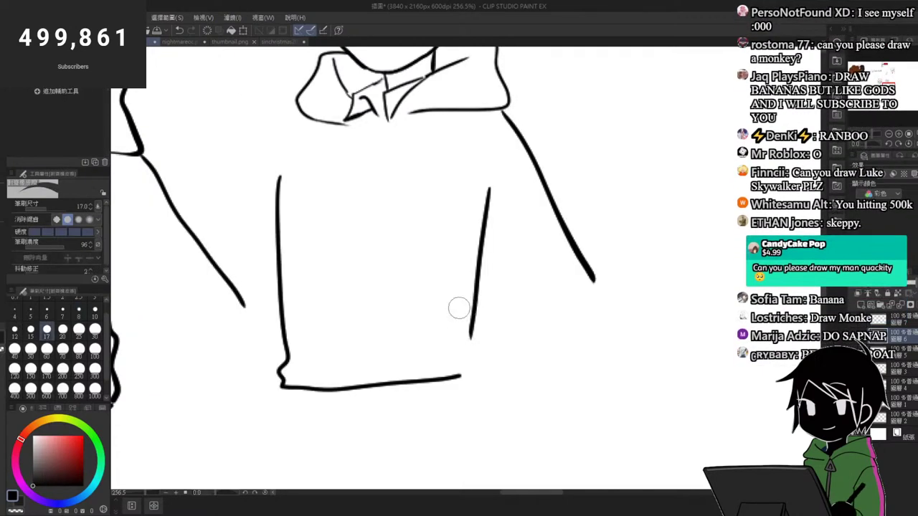
pyautogui.moveTo(460, 307); pyautogui.dragTo(465, 337)
pyautogui.press('p')
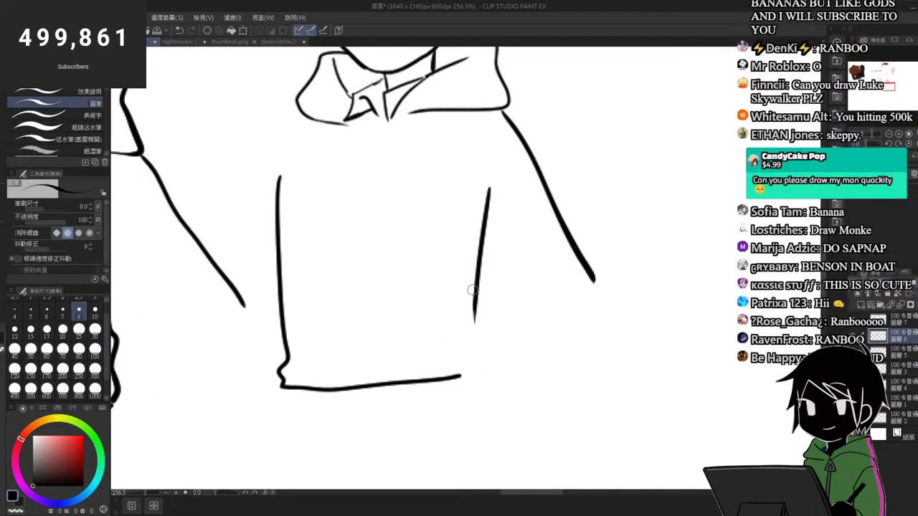
pyautogui.moveTo(473, 309); pyautogui.dragTo(473, 382)
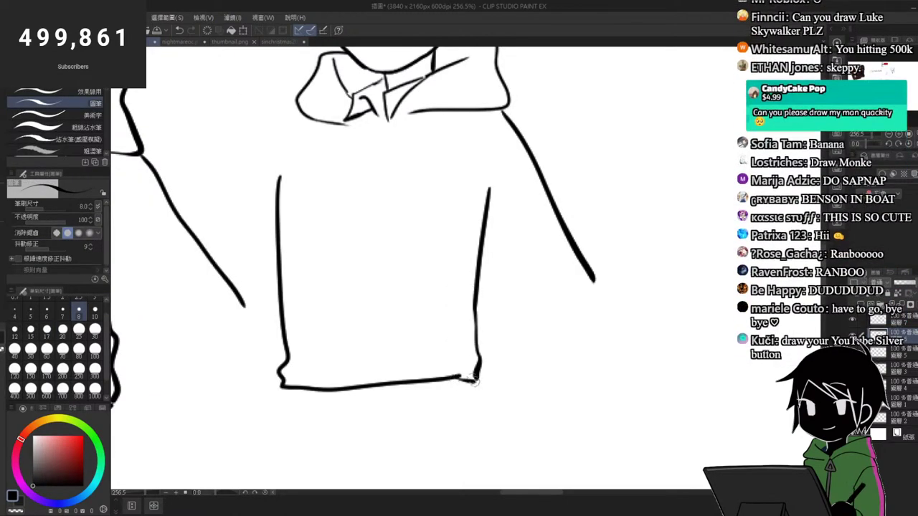
pyautogui.press('e')
pyautogui.moveTo(416, 377)
pyautogui.mouseDown()
pyautogui.moveTo(465, 387)
pyautogui.moveTo(341, 392)
pyautogui.moveTo(449, 376)
pyautogui.moveTo(459, 388)
pyautogui.moveTo(343, 385)
pyautogui.moveTo(469, 390)
pyautogui.moveTo(479, 367)
pyautogui.mouseUp()
pyautogui.press('p')
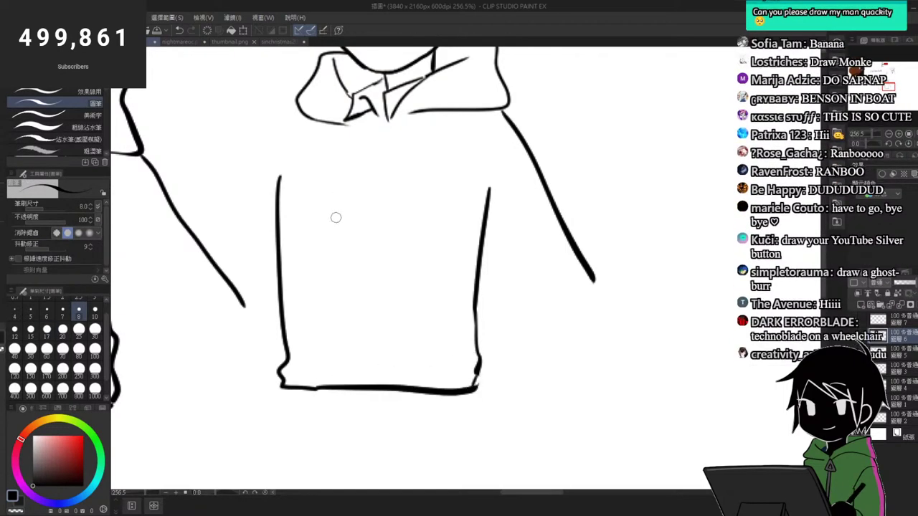
# Step: Draw a double-outlined rectangular logo box on the chest of the goggled character's hoodie, reworking its lower edge
pyautogui.moveTo(324, 207); pyautogui.dragTo(421, 205)
pyautogui.hotkey('ctrl', 'z')
pyautogui.moveTo(322, 208); pyautogui.dragTo(422, 220)
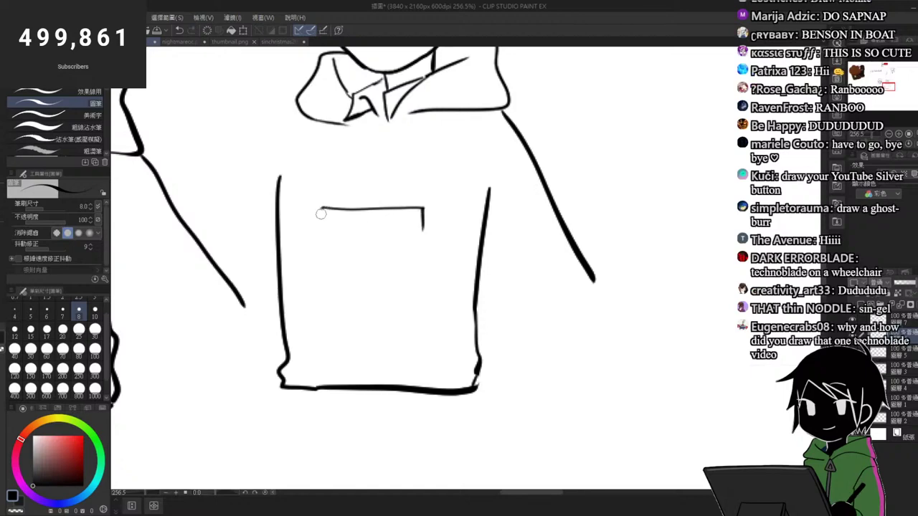
pyautogui.moveTo(320, 213)
pyautogui.mouseDown()
pyautogui.moveTo(346, 249)
pyautogui.moveTo(412, 254)
pyautogui.moveTo(322, 237)
pyautogui.moveTo(424, 233)
pyautogui.mouseUp()
pyautogui.hotkey('ctrl', 'z')
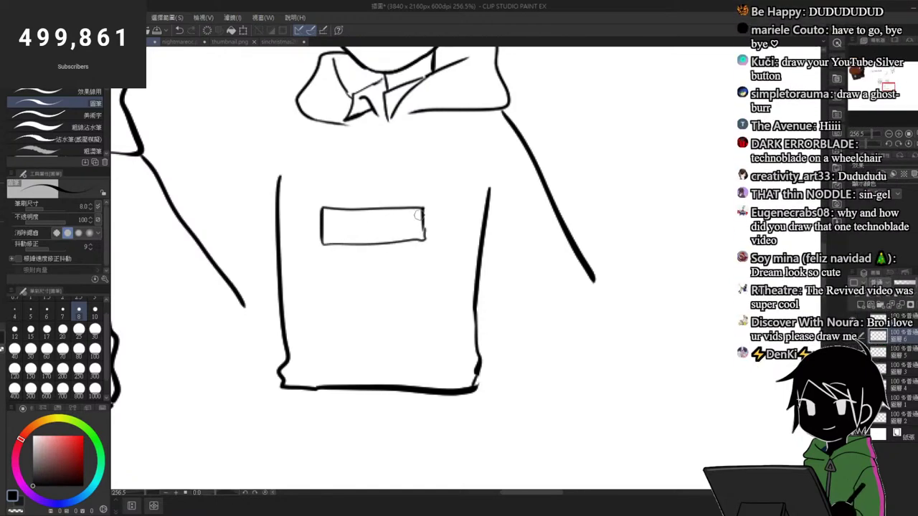
pyautogui.press('e')
pyautogui.moveTo(340, 243); pyautogui.dragTo(421, 241)
pyautogui.press('p')
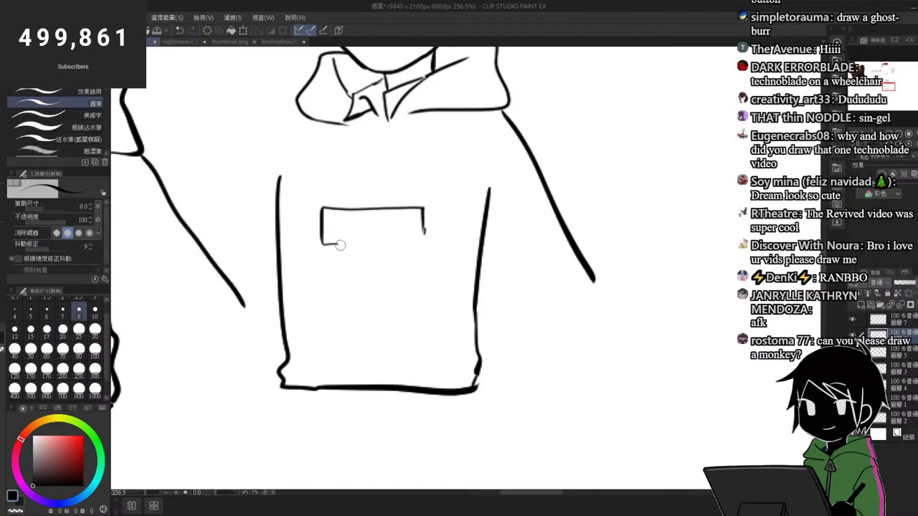
pyautogui.moveTo(330, 213)
pyautogui.mouseDown()
pyautogui.moveTo(412, 216)
pyautogui.moveTo(334, 234)
pyautogui.mouseUp()
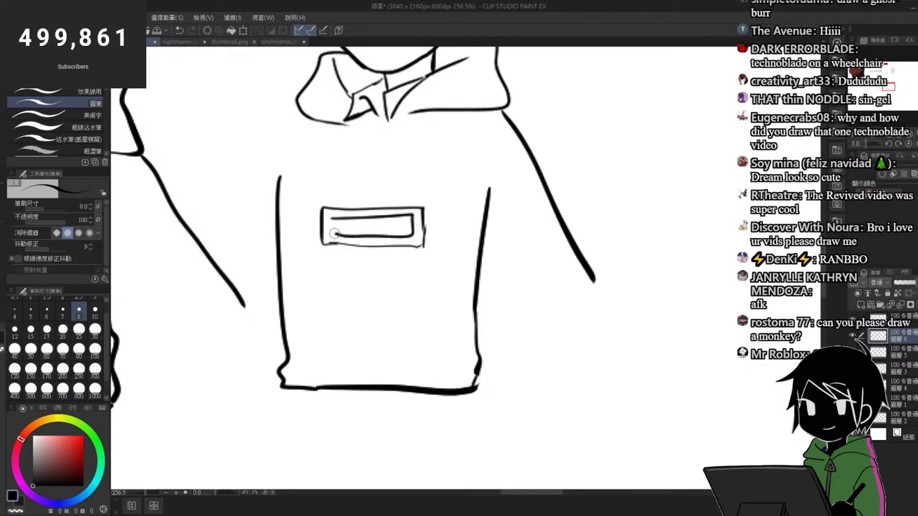
# Step: Draw the underside of the goggled character's outstretched sleeve and close its end with a cuff
pyautogui.moveTo(383, 195); pyautogui.dragTo(329, 195)
pyautogui.moveTo(481, 195); pyautogui.dragTo(523, 195)
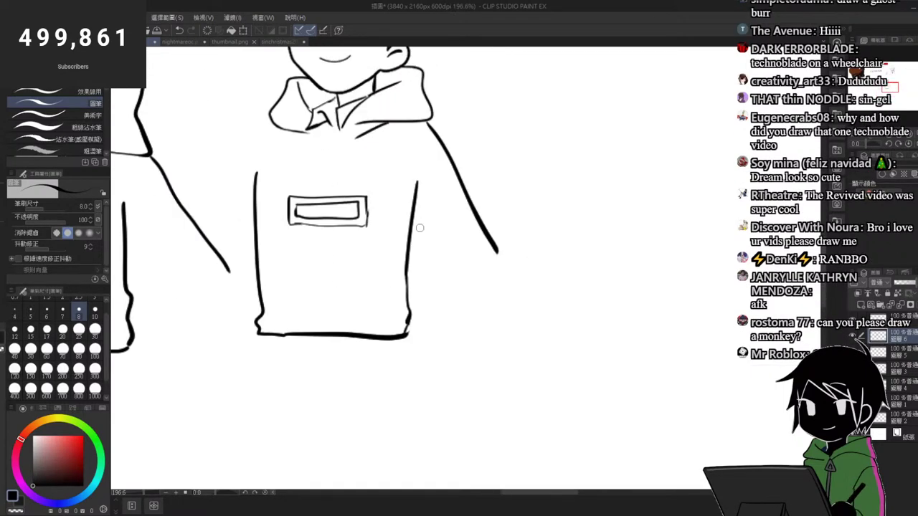
pyautogui.moveTo(412, 238); pyautogui.dragTo(474, 312)
pyautogui.moveTo(497, 250); pyautogui.dragTo(516, 290)
pyautogui.moveTo(473, 315)
pyautogui.mouseDown()
pyautogui.moveTo(515, 307)
pyautogui.moveTo(513, 291)
pyautogui.moveTo(486, 360)
pyautogui.moveTo(499, 349)
pyautogui.moveTo(528, 370)
pyautogui.mouseUp()
pyautogui.hotkey('ctrl', 'z')
pyautogui.moveTo(519, 306)
pyautogui.mouseDown()
pyautogui.moveTo(549, 316)
pyautogui.moveTo(532, 324)
pyautogui.moveTo(529, 357)
pyautogui.moveTo(526, 324)
pyautogui.moveTo(538, 312)
pyautogui.moveTo(538, 357)
pyautogui.moveTo(527, 353)
pyautogui.moveTo(529, 325)
pyautogui.moveTo(495, 368)
pyautogui.mouseUp()
pyautogui.hotkey('ctrl', 'z')
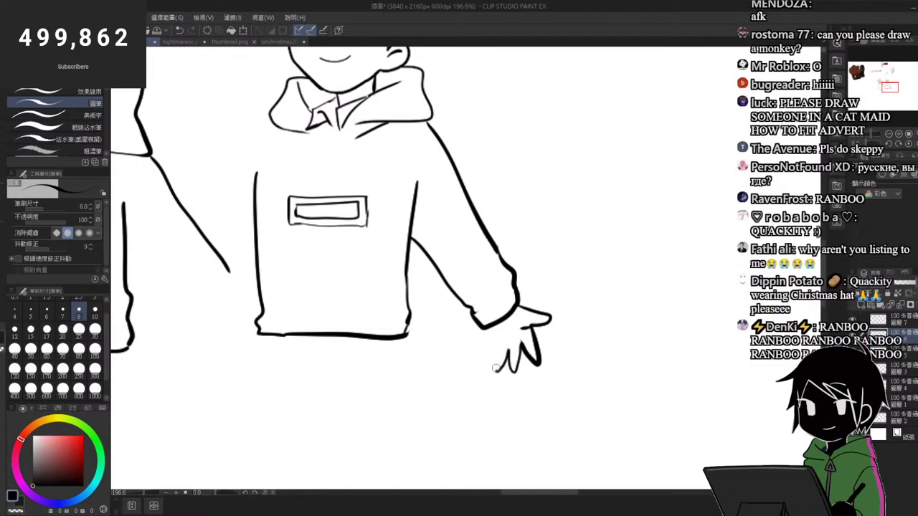
pyautogui.moveTo(521, 322)
pyautogui.mouseDown()
pyautogui.moveTo(492, 272)
pyautogui.moveTo(503, 259)
pyautogui.mouseUp()
pyautogui.hotkey('ctrl', 'z')
pyautogui.moveTo(616, 399); pyautogui.dragTo(638, 388)
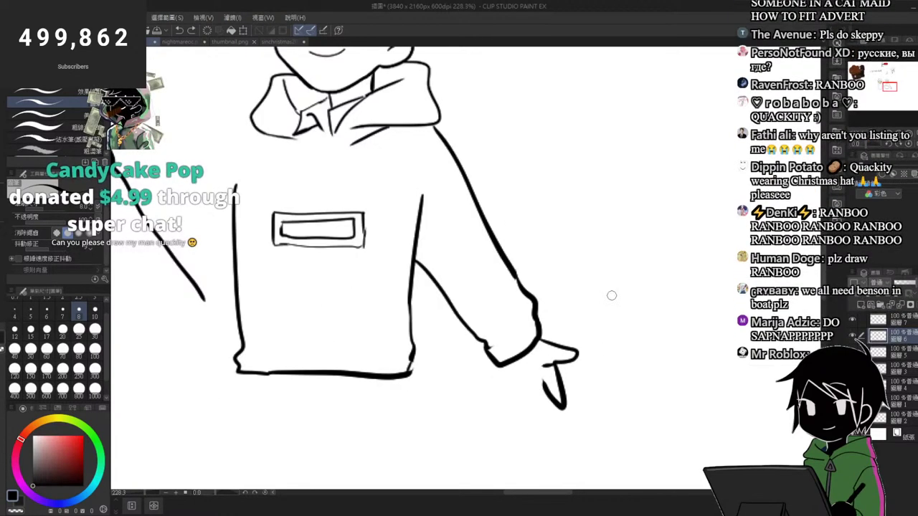
pyautogui.scroll(3, 606, 323)
pyautogui.hotkey('ctrl', 'z')
# Step: Draw the goggled character's free hand with spread fingers below the cuff, redoing strokes until the shape fits
pyautogui.moveTo(475, 344); pyautogui.dragTo(550, 385)
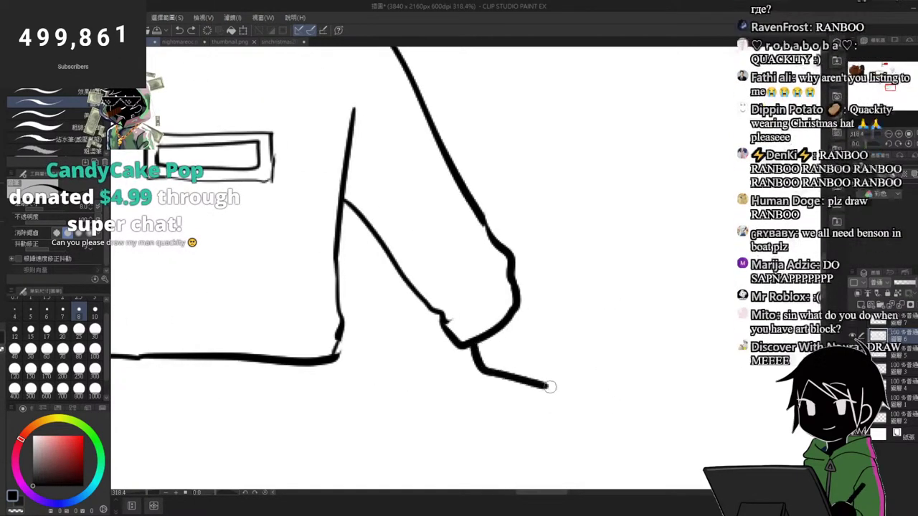
pyautogui.hotkey('ctrl', 'z')
pyautogui.moveTo(510, 317); pyautogui.dragTo(573, 387)
pyautogui.hotkey('ctrl', 'z')
pyautogui.moveTo(510, 351); pyautogui.dragTo(540, 391)
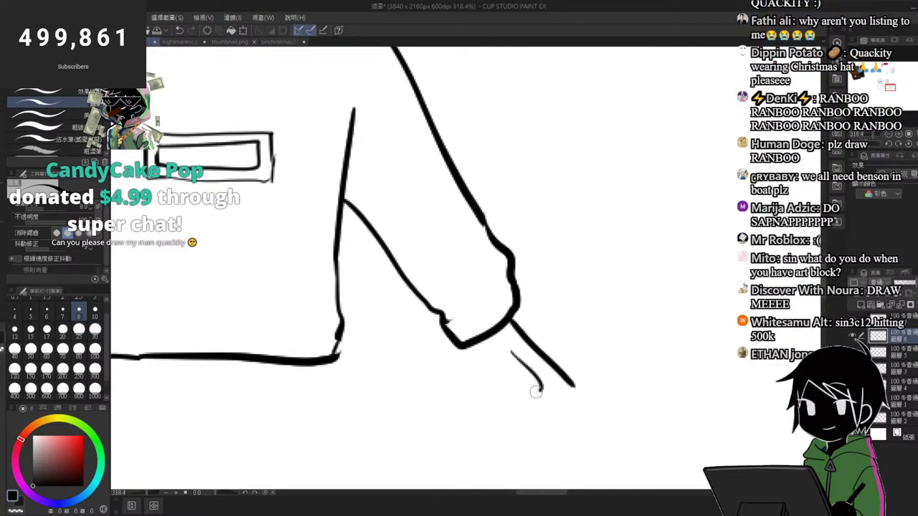
pyautogui.hotkey('ctrl', 'z')
pyautogui.moveTo(472, 346)
pyautogui.mouseDown()
pyautogui.moveTo(531, 407)
pyautogui.moveTo(521, 372)
pyautogui.moveTo(579, 410)
pyautogui.moveTo(570, 383)
pyautogui.moveTo(594, 405)
pyautogui.moveTo(565, 406)
pyautogui.moveTo(549, 393)
pyautogui.moveTo(574, 416)
pyautogui.mouseUp()
# Step: Draw the goggled character's other sleeve reaching toward the masked character, redoing it with a cuff, and outline the sides of the hand
pyautogui.scroll(-5, 579, 387)
pyautogui.scroll(3, 466, 347)
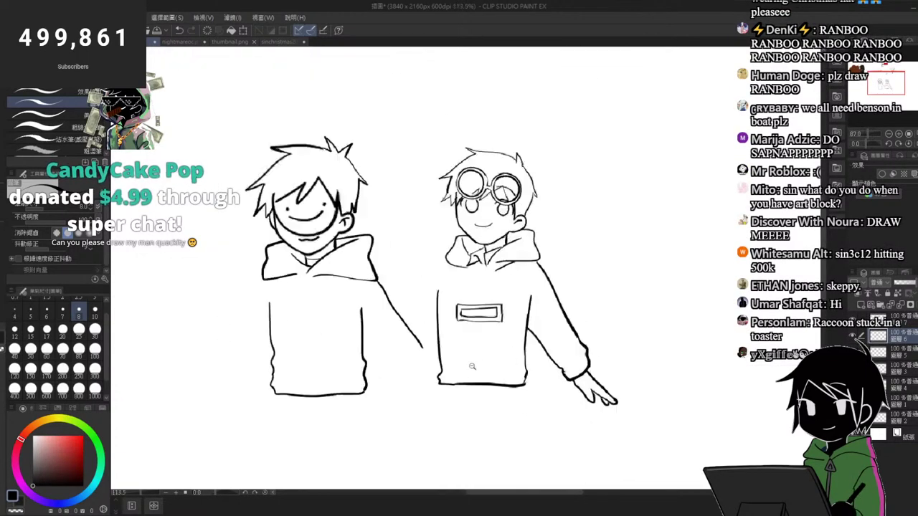
pyautogui.moveTo(399, 321); pyautogui.dragTo(368, 369)
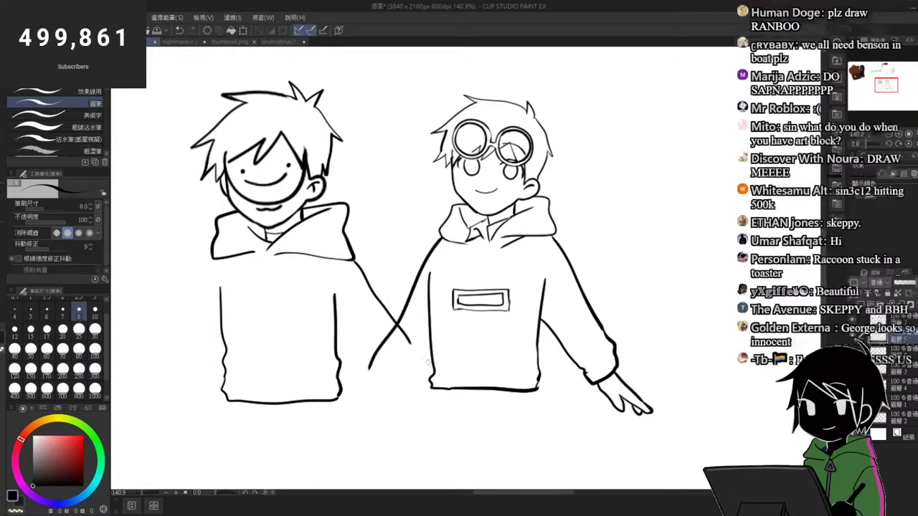
pyautogui.moveTo(431, 360); pyautogui.dragTo(388, 394)
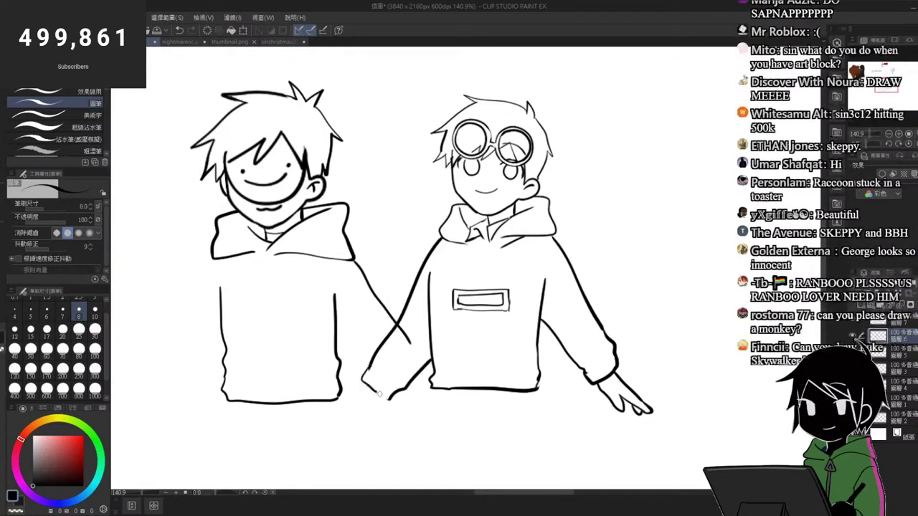
pyautogui.hotkey('ctrl', 'z')
pyautogui.hotkey('ctrl', 'z')
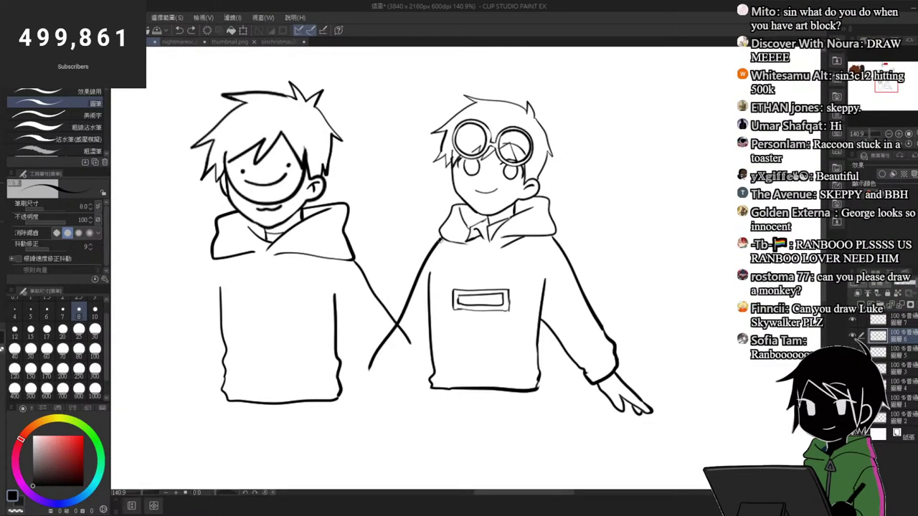
pyautogui.moveTo(441, 238)
pyautogui.mouseDown()
pyautogui.moveTo(395, 330)
pyautogui.moveTo(379, 390)
pyautogui.mouseUp()
pyautogui.moveTo(433, 363)
pyautogui.mouseDown()
pyautogui.moveTo(382, 405)
pyautogui.moveTo(383, 425)
pyautogui.moveTo(377, 419)
pyautogui.moveTo(384, 434)
pyautogui.moveTo(420, 425)
pyautogui.mouseUp()
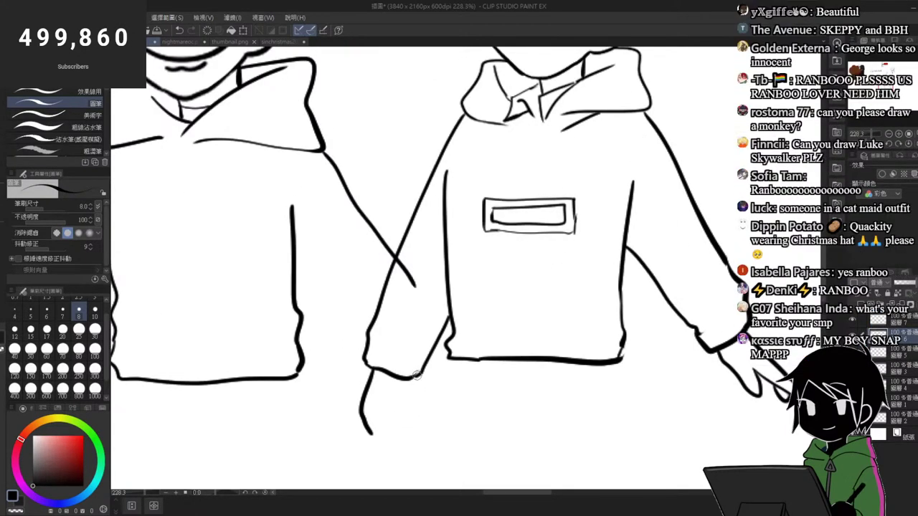
pyautogui.moveTo(417, 376); pyautogui.dragTo(410, 411)
# Step: Erase the masked character's arm line overlapping the neighbour's sleeve and redraw both edges of the arm down to the hand
pyautogui.press('e')
pyautogui.moveTo(327, 151); pyautogui.dragTo(382, 242)
pyautogui.moveTo(404, 277); pyautogui.dragTo(408, 251)
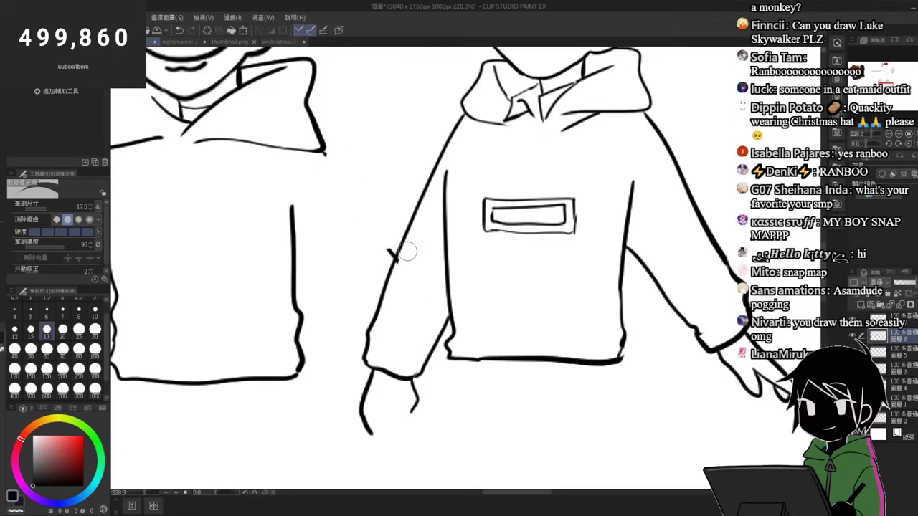
pyautogui.press('p')
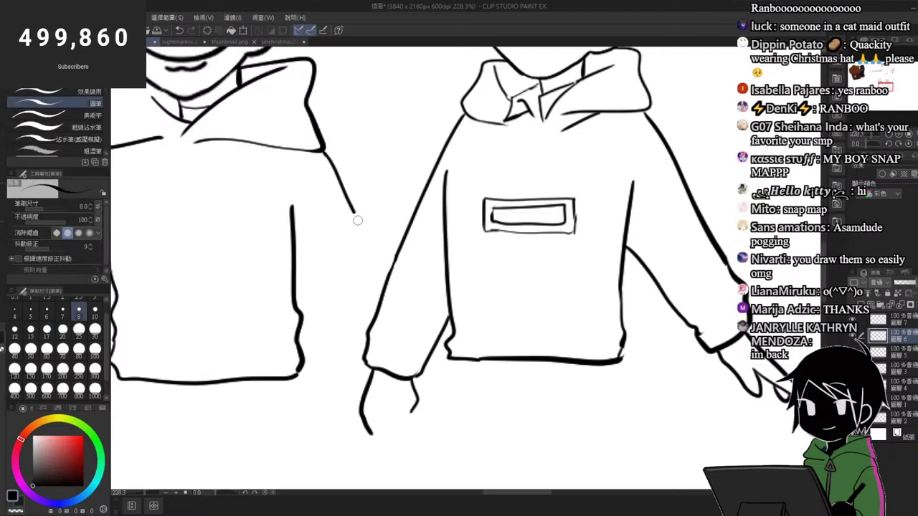
pyautogui.moveTo(326, 153); pyautogui.dragTo(381, 280)
pyautogui.moveTo(297, 285); pyautogui.dragTo(355, 370)
pyautogui.hotkey('ctrl', 'z')
pyautogui.moveTo(298, 273); pyautogui.dragTo(365, 377)
# Step: Draw the clasped fingers joining the two characters' hands and thin the outer hand outline with the eraser
pyautogui.moveTo(379, 418)
pyautogui.mouseDown()
pyautogui.moveTo(395, 438)
pyautogui.moveTo(407, 436)
pyautogui.moveTo(388, 448)
pyautogui.mouseUp()
pyautogui.scroll(-2, 392, 366)
pyautogui.scroll(4, 392, 376)
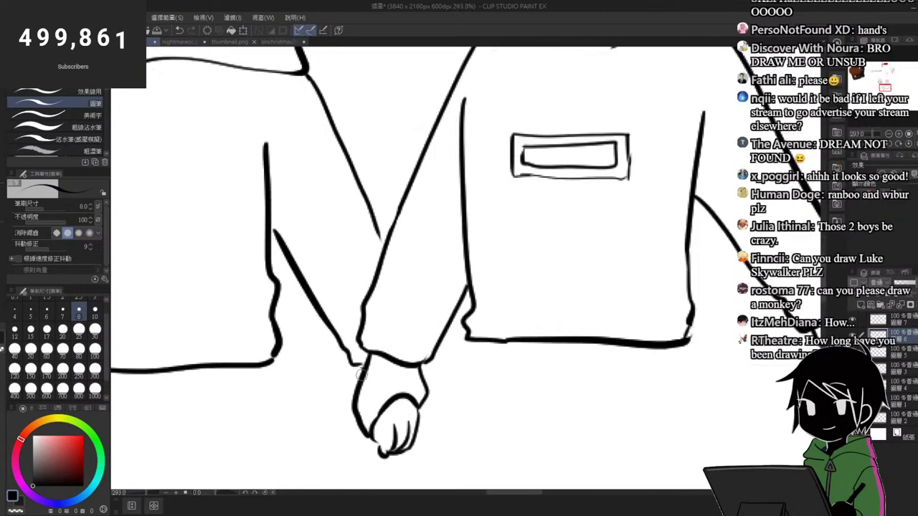
pyautogui.press('e')
pyautogui.moveTo(353, 425)
pyautogui.mouseDown()
pyautogui.moveTo(362, 397)
pyautogui.moveTo(373, 439)
pyautogui.mouseUp()
pyautogui.press('p')
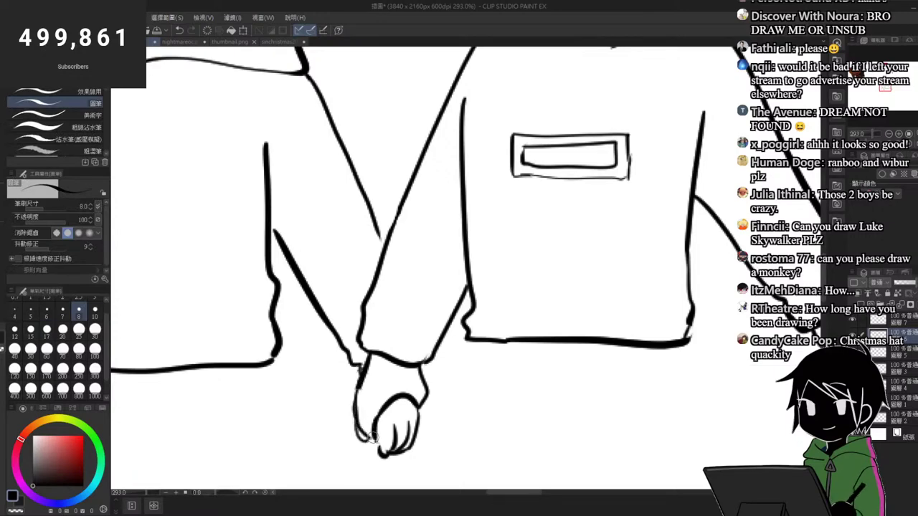
# Step: Add two drawstrings and a trapezoid front pocket to the masked character's hoodie, redrawing one string at a slant
pyautogui.scroll(-4, 373, 438)
pyautogui.scroll(3, 421, 307)
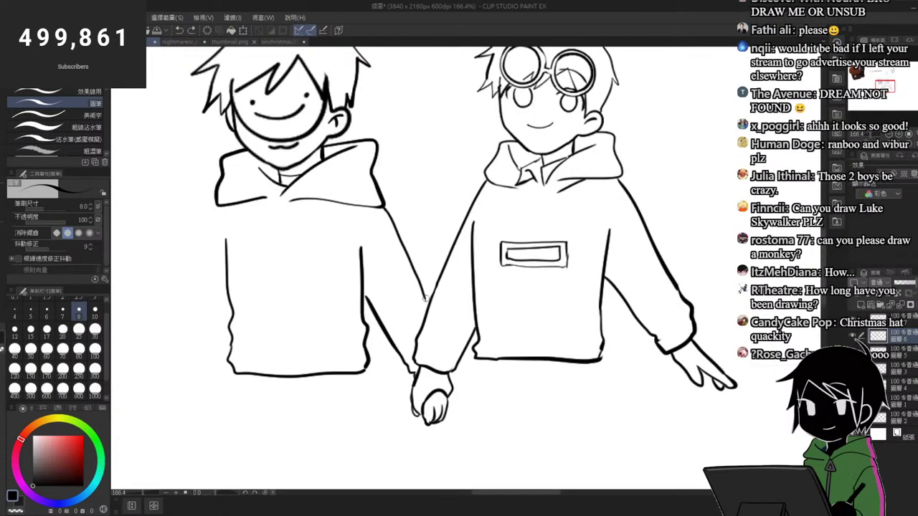
pyautogui.moveTo(305, 203); pyautogui.dragTo(303, 269)
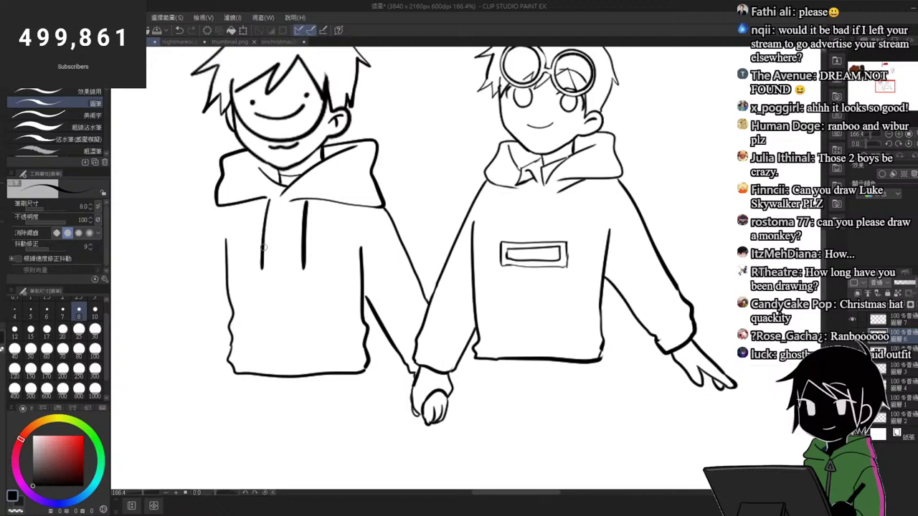
pyautogui.hotkey('ctrl', 'z')
pyautogui.moveTo(272, 202); pyautogui.dragTo(261, 258)
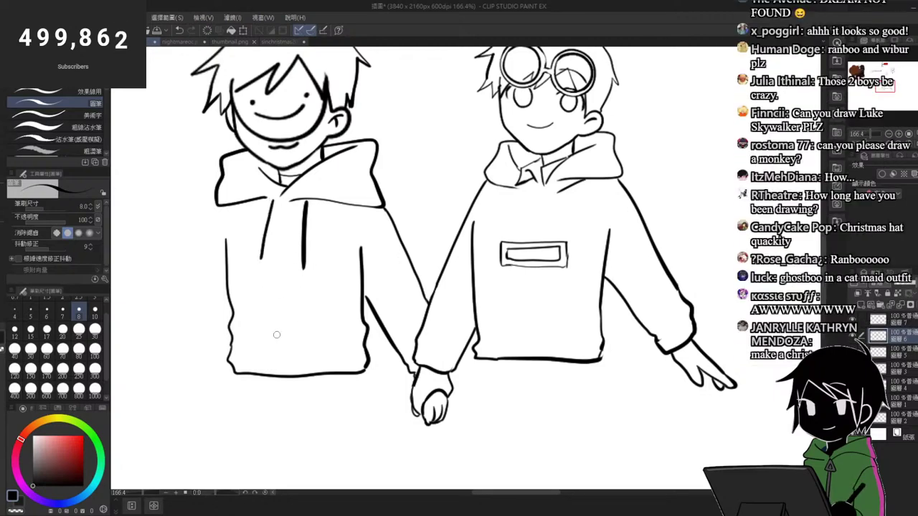
pyautogui.moveTo(263, 330); pyautogui.dragTo(251, 368)
pyautogui.moveTo(312, 315); pyautogui.dragTo(331, 368)
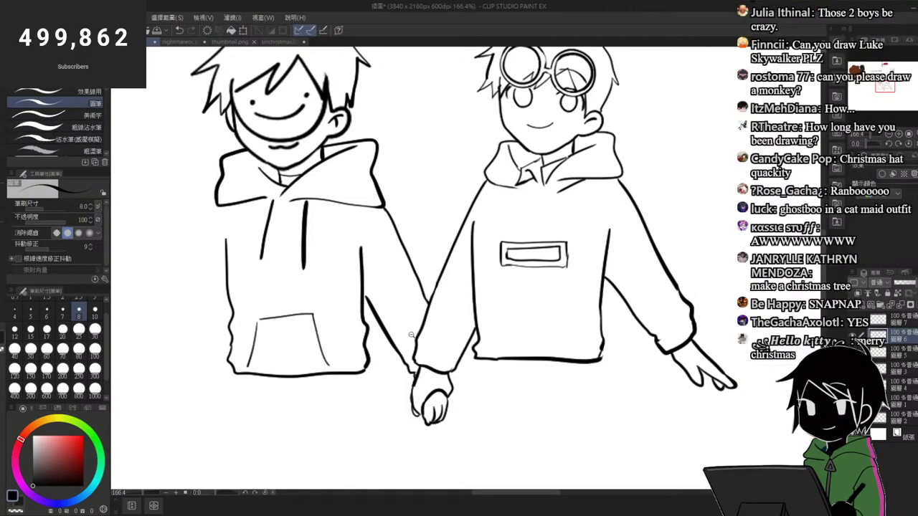
# Step: Clean up the masked character's cheek beside the mask and redraw the face edge and ear on the side away from the goggled character
pyautogui.scroll(-5, 410, 332)
pyautogui.scroll(2, 518, 320)
pyautogui.scroll(-2, 517, 319)
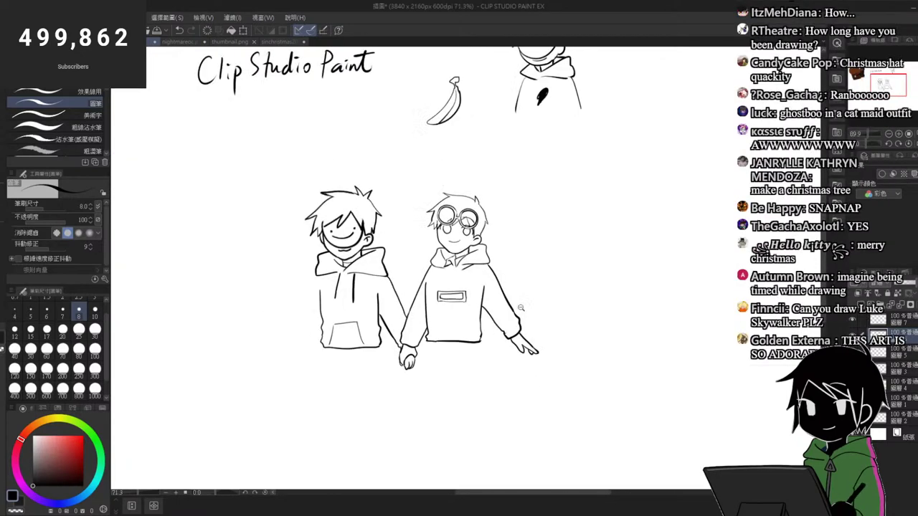
pyautogui.scroll(7, 365, 241)
pyautogui.press('e')
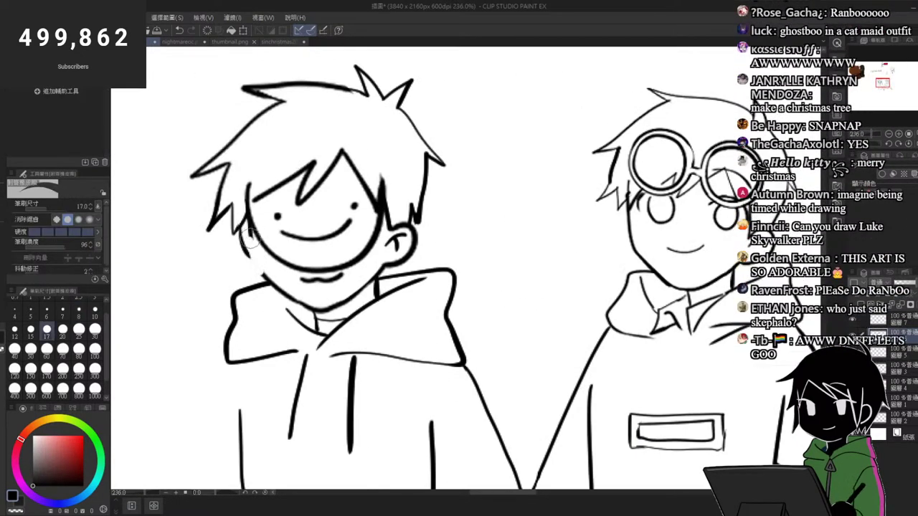
pyautogui.press('p')
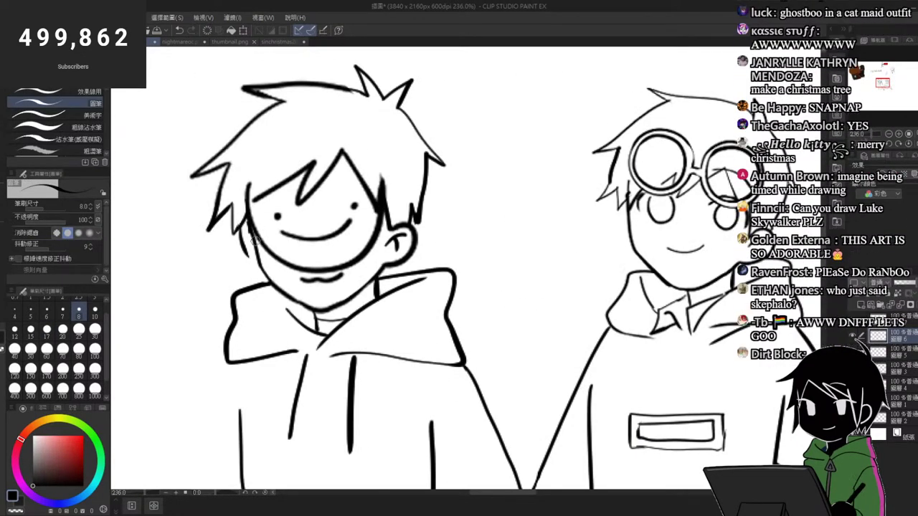
pyautogui.moveTo(259, 236); pyautogui.dragTo(276, 231)
pyautogui.moveTo(222, 255); pyautogui.dragTo(264, 288)
pyautogui.moveTo(256, 211); pyautogui.dragTo(204, 172)
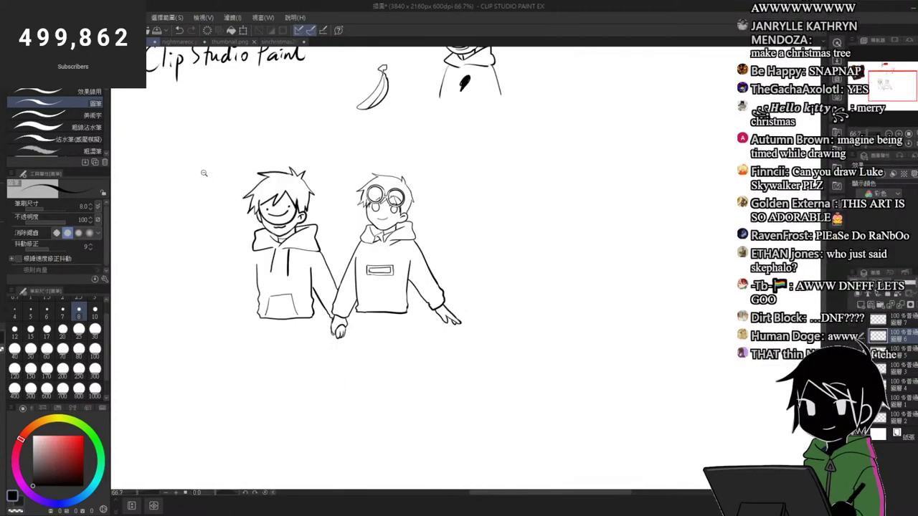
# Step: Lasso the masked character's head, scale it to 92 percent, tilt and reposition it slightly above the hood, and apply the transform
pyautogui.scroll(2, 259, 204)
pyautogui.scroll(-1, 258, 204)
pyautogui.scroll(3, 258, 204)
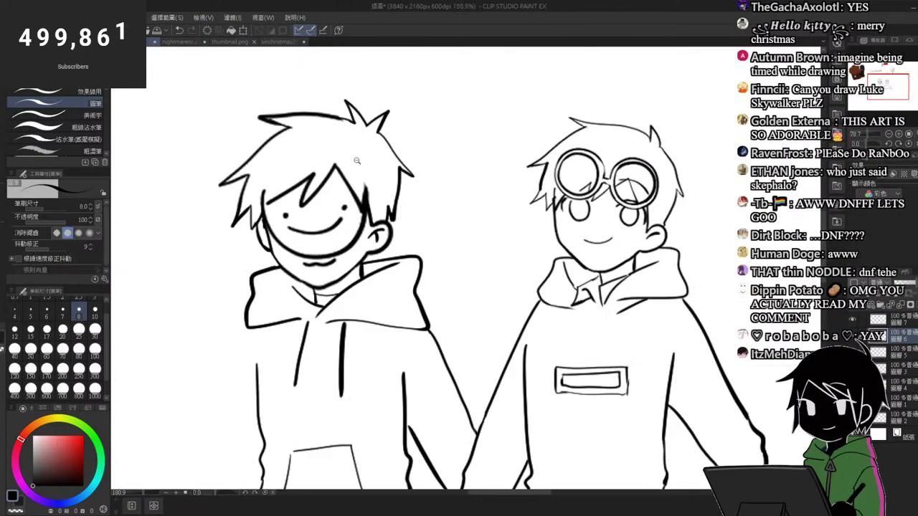
pyautogui.press('m')
pyautogui.moveTo(414, 214)
pyautogui.mouseDown()
pyautogui.moveTo(380, 252)
pyautogui.moveTo(297, 281)
pyautogui.moveTo(258, 252)
pyautogui.moveTo(229, 93)
pyautogui.mouseUp()
pyautogui.hotkey('ctrl', 't')
pyautogui.moveTo(311, 85); pyautogui.dragTo(313, 91)
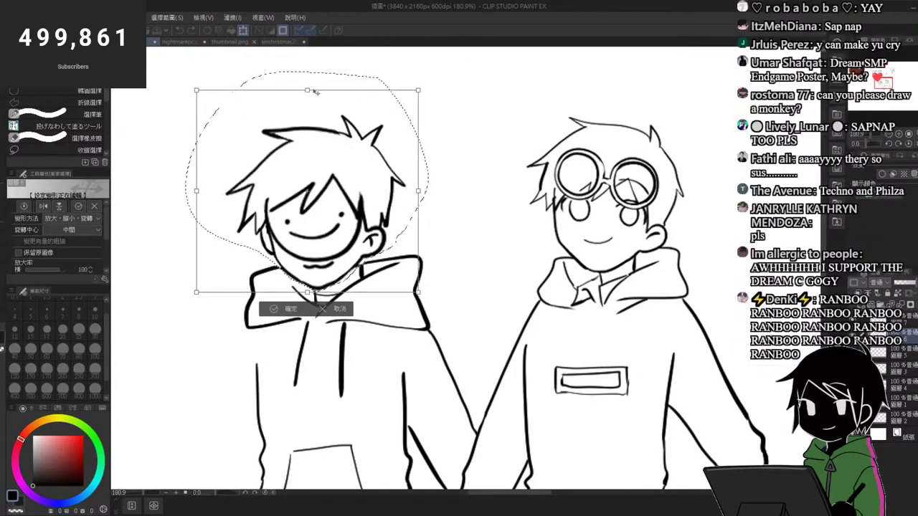
pyautogui.moveTo(330, 172); pyautogui.dragTo(330, 161)
pyautogui.moveTo(448, 143); pyautogui.dragTo(448, 140)
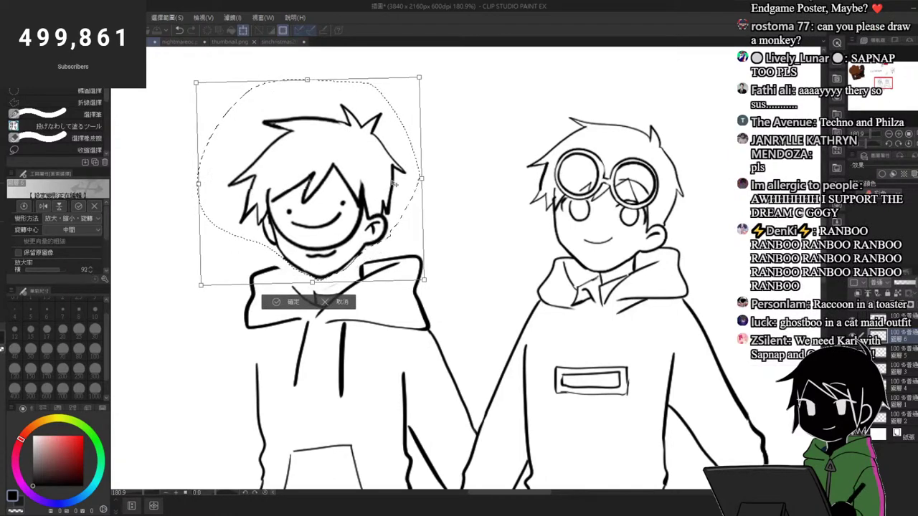
pyautogui.moveTo(402, 174); pyautogui.dragTo(403, 177)
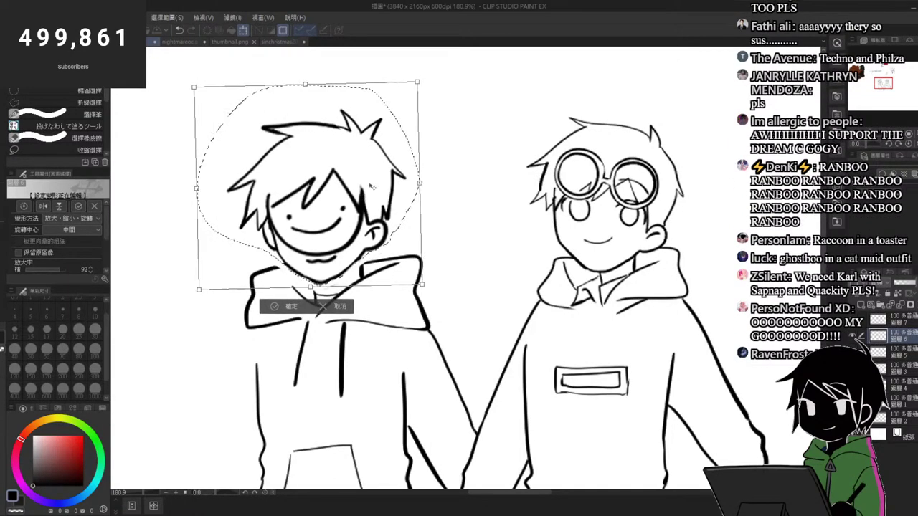
pyautogui.press('Return')
# Step: Create a new layer and draw a round monkey head with large ears and a smiling face beside the headband character
pyautogui.scroll(-6, 397, 209)
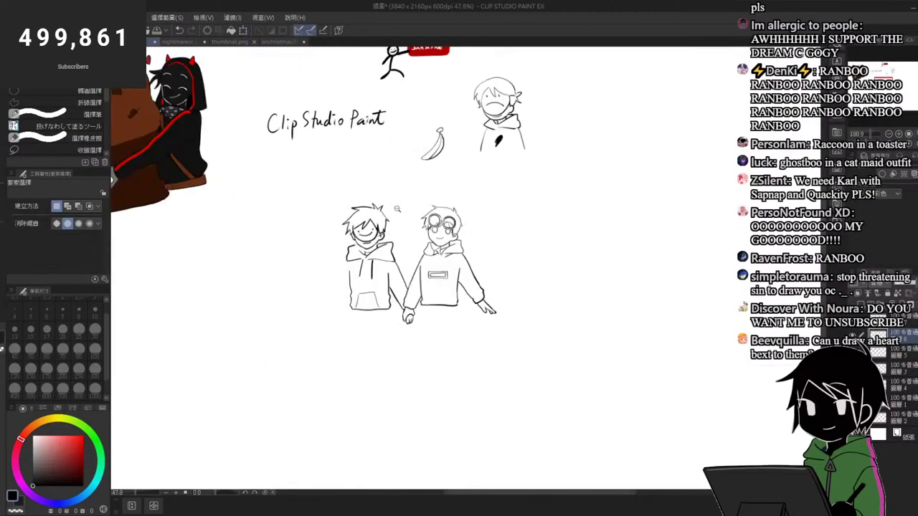
pyautogui.scroll(4, 399, 228)
pyautogui.press('p')
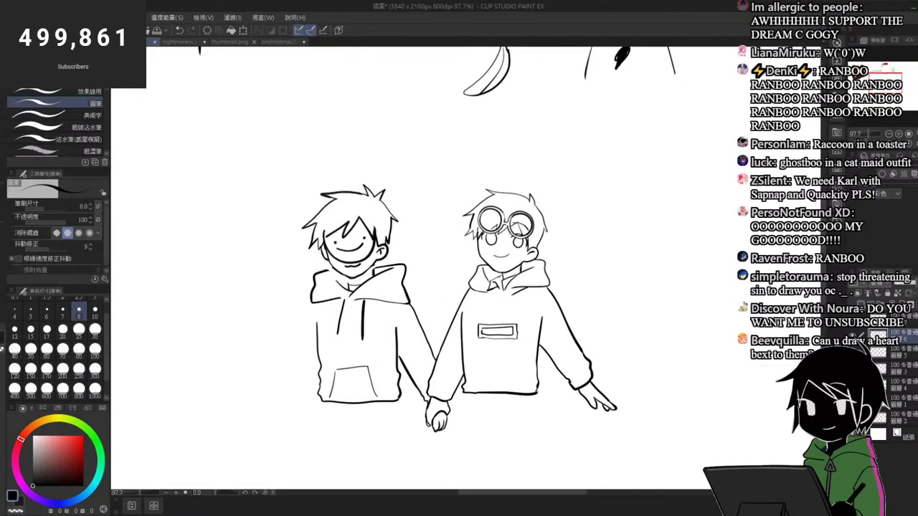
pyautogui.hotkey('ctrl', 'shift', 'n')
pyautogui.scroll(-5, 430, 366)
pyautogui.scroll(5, 653, 135)
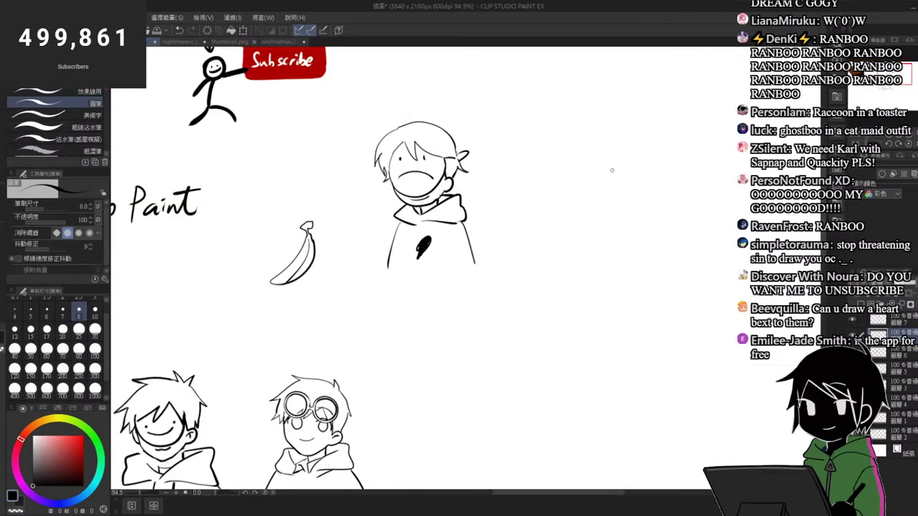
pyautogui.moveTo(611, 170)
pyautogui.mouseDown()
pyautogui.moveTo(595, 185)
pyautogui.moveTo(640, 201)
pyautogui.mouseUp()
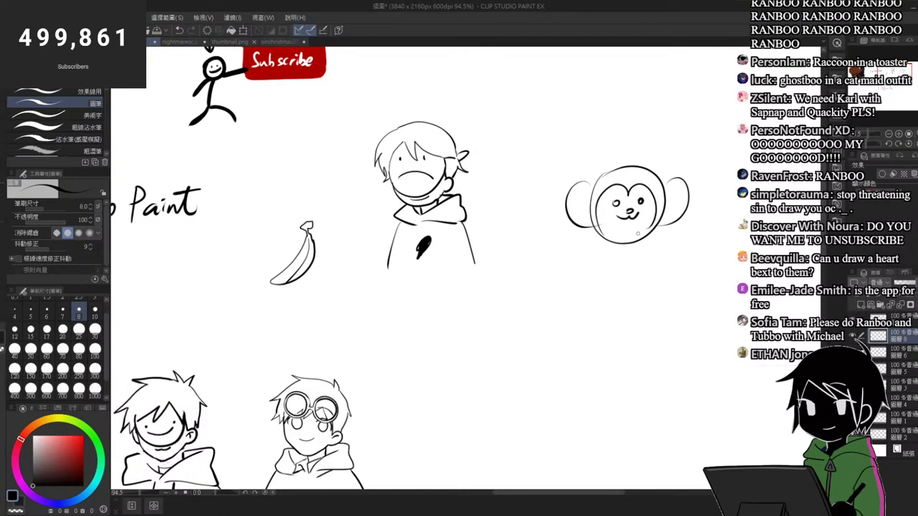
# Step: Draw the monkey's rounded body, front legs with feet, and a long curled tail below its head
pyautogui.moveTo(596, 242)
pyautogui.mouseDown()
pyautogui.moveTo(582, 276)
pyautogui.moveTo(622, 319)
pyautogui.mouseUp()
pyautogui.moveTo(638, 258); pyautogui.dragTo(638, 319)
pyautogui.moveTo(649, 255); pyautogui.dragTo(643, 323)
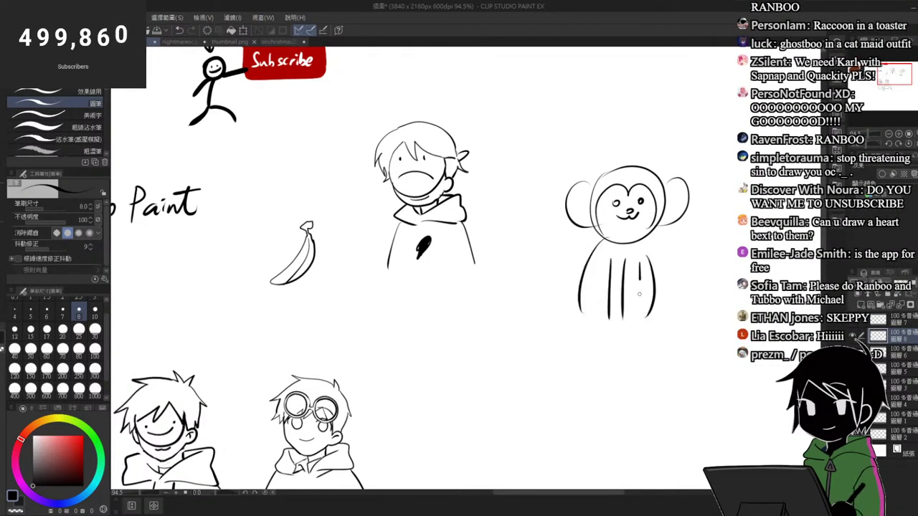
pyautogui.moveTo(532, 295); pyautogui.dragTo(538, 218)
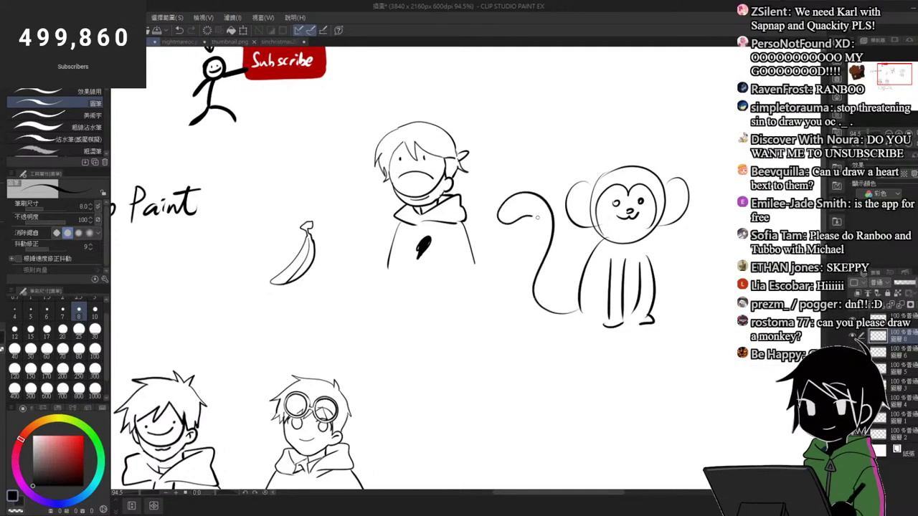
pyautogui.scroll(-10, 660, 306)
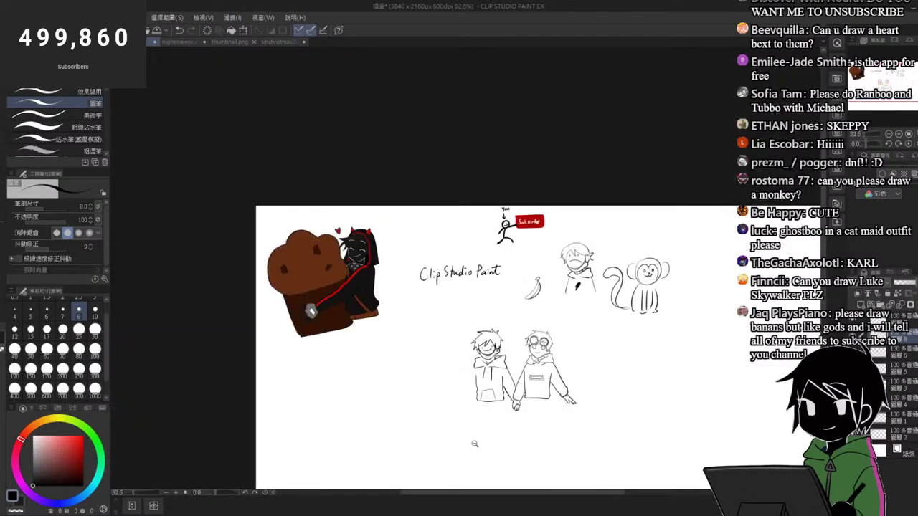
# Step: Return to the masked character's layer and redraw the neck lines running from the jaw into the hood
pyautogui.scroll(10, 476, 443)
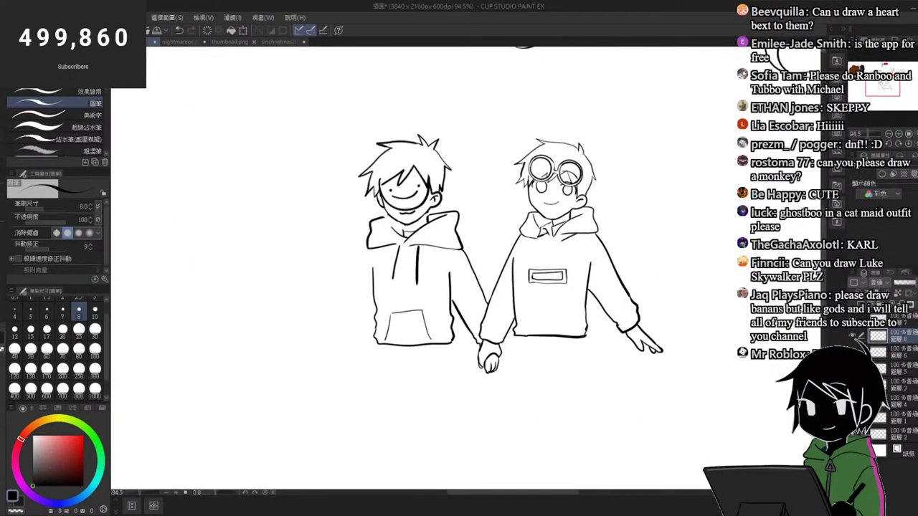
pyautogui.scroll(3, 444, 282)
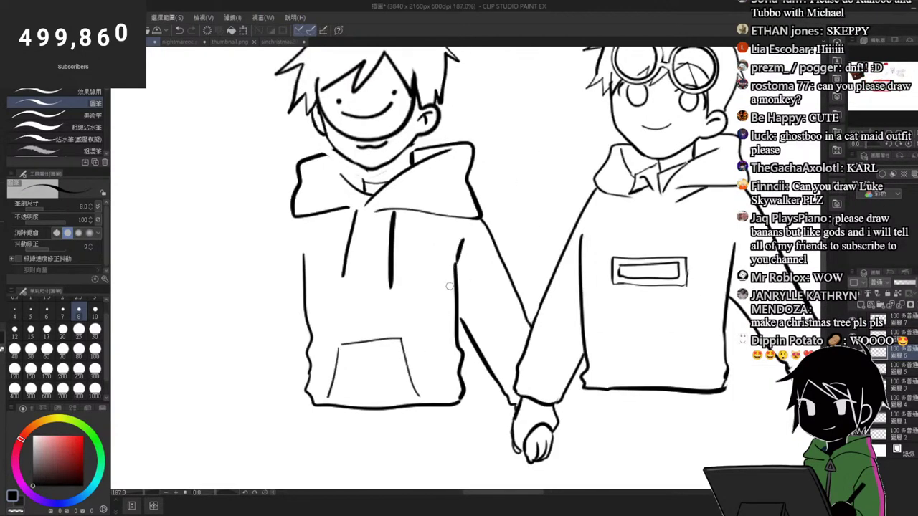
pyautogui.scroll(-3, 449, 286)
pyautogui.scroll(2, 435, 225)
pyautogui.scroll(3, 423, 84)
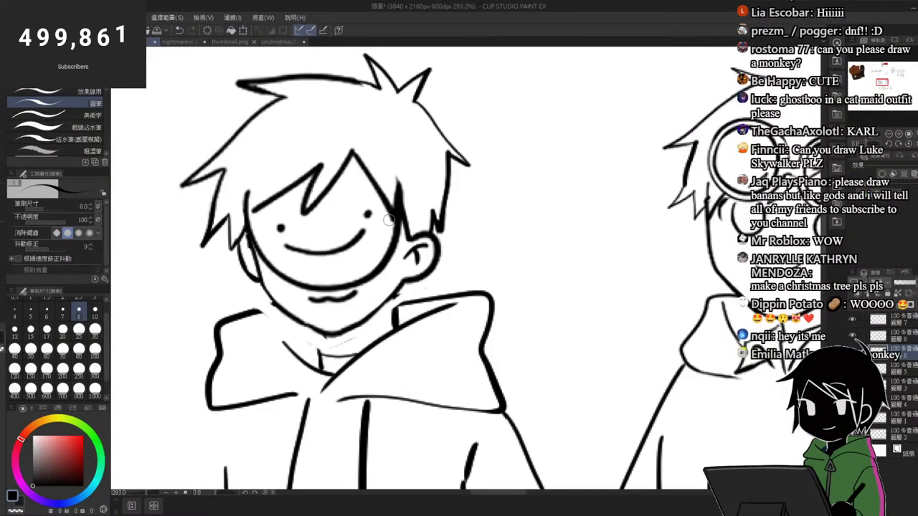
pyautogui.press('e')
pyautogui.press('p')
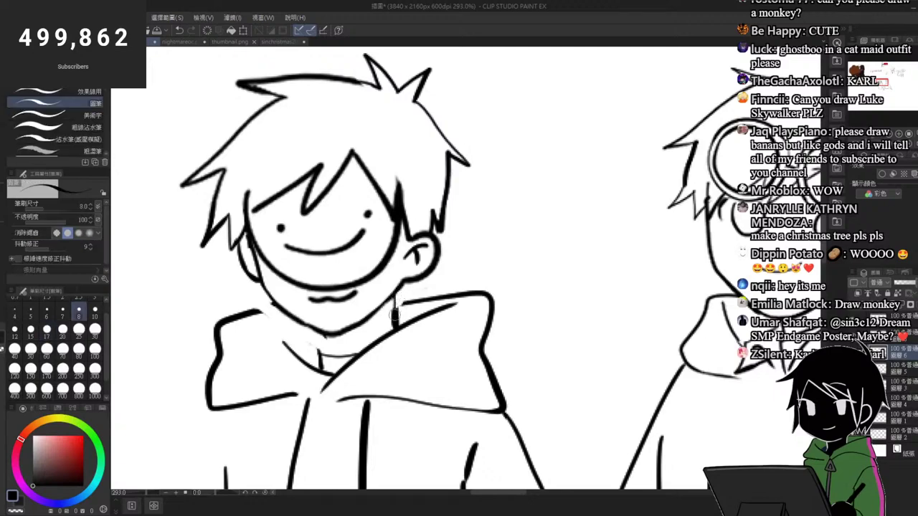
pyautogui.moveTo(396, 294); pyautogui.dragTo(394, 319)
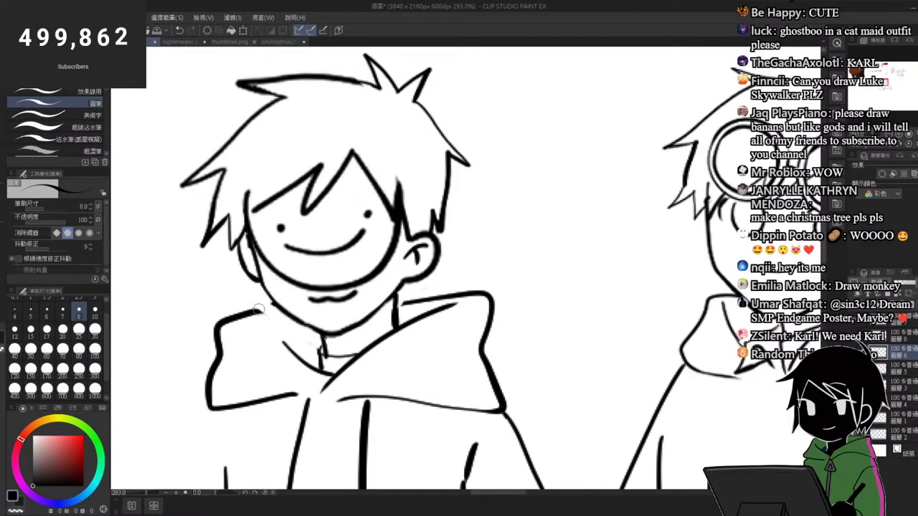
# Step: Erase the masked character's hood on the side facing the goggled character and redraw it with a smaller, rounder outline
pyautogui.scroll(-5, 369, 183)
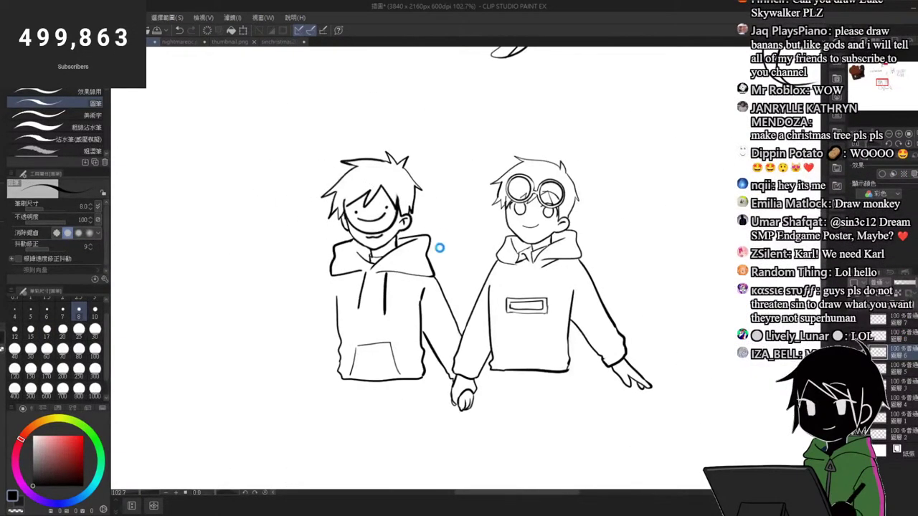
pyautogui.scroll(2, 434, 258)
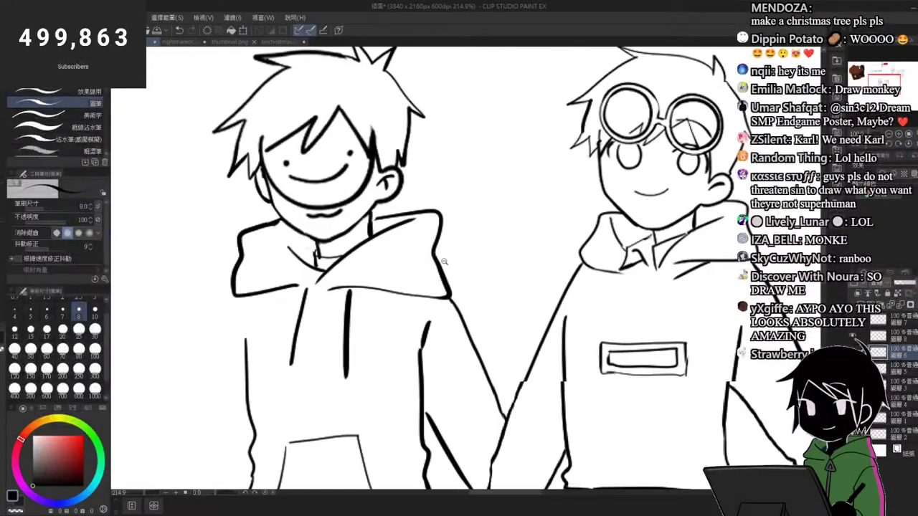
pyautogui.scroll(-1, 444, 262)
pyautogui.press('e')
pyautogui.scroll(3, 344, 287)
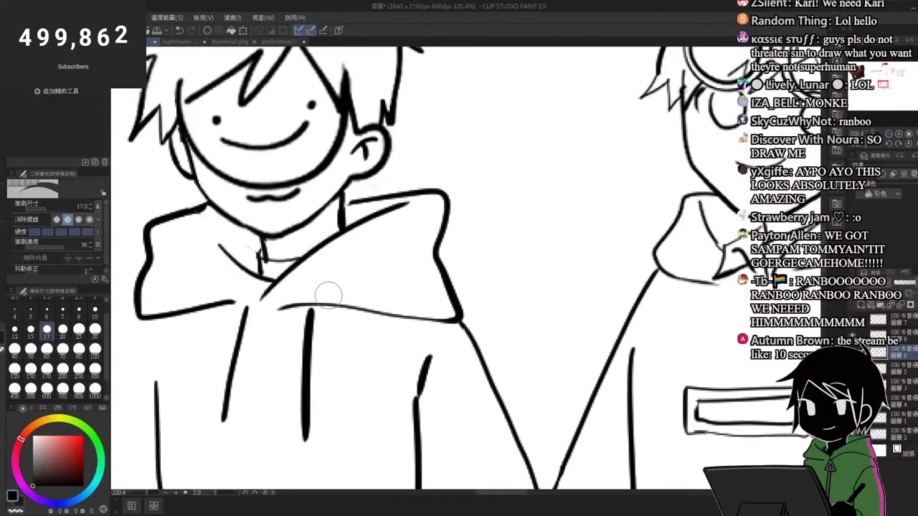
pyautogui.moveTo(328, 294)
pyautogui.mouseDown()
pyautogui.moveTo(447, 297)
pyautogui.moveTo(447, 280)
pyautogui.mouseUp()
pyautogui.moveTo(372, 193); pyautogui.dragTo(459, 208)
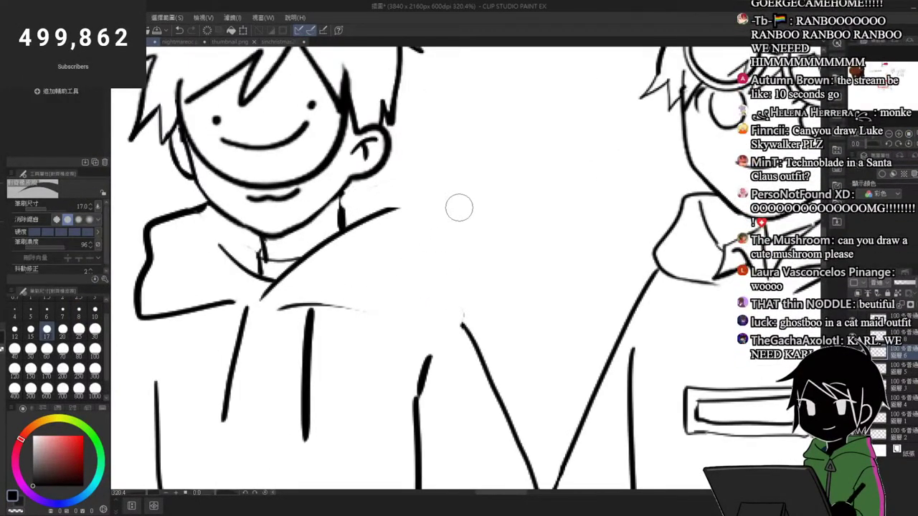
pyautogui.press('p')
pyautogui.moveTo(346, 189)
pyautogui.mouseDown()
pyautogui.moveTo(433, 223)
pyautogui.moveTo(451, 295)
pyautogui.mouseUp()
pyautogui.moveTo(317, 308); pyautogui.dragTo(447, 297)
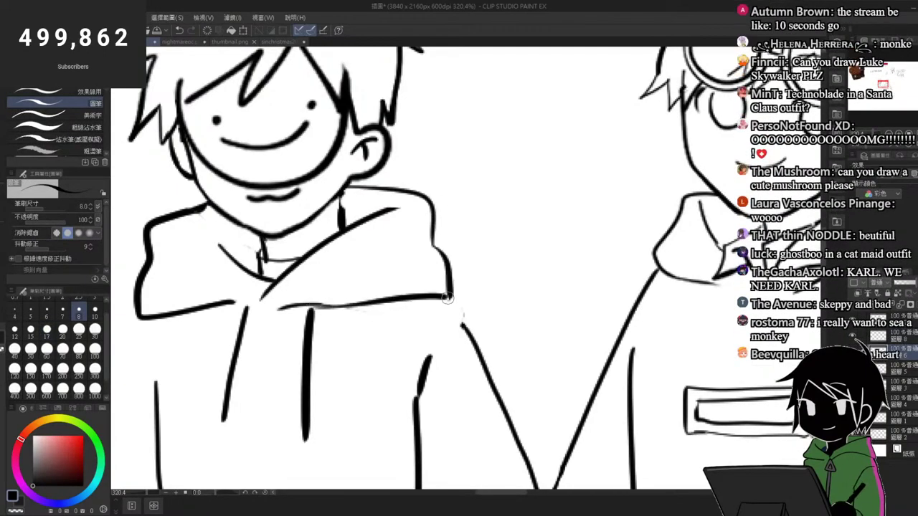
# Step: Draw the masked character's free arm hanging from the hood, with a cuffed sleeve and the start of a hand
pyautogui.scroll(-5, 447, 297)
pyautogui.scroll(3, 315, 244)
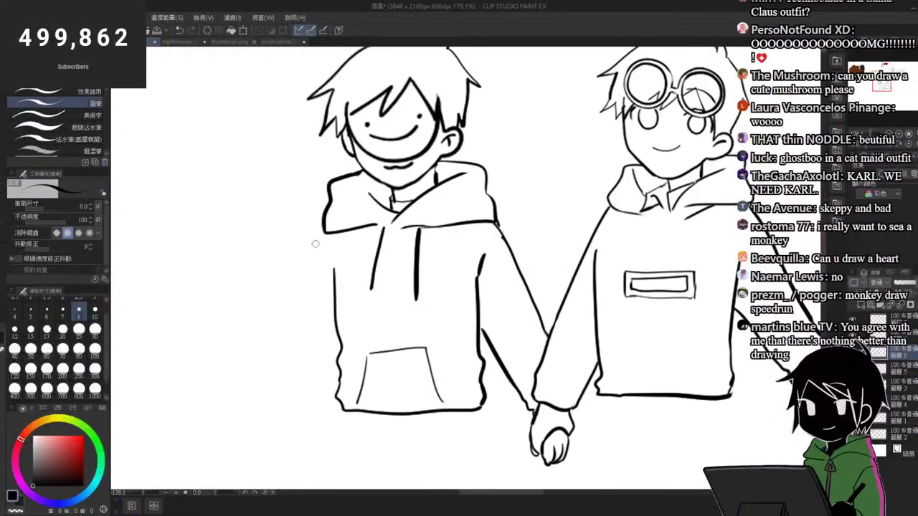
pyautogui.moveTo(316, 244); pyautogui.dragTo(269, 383)
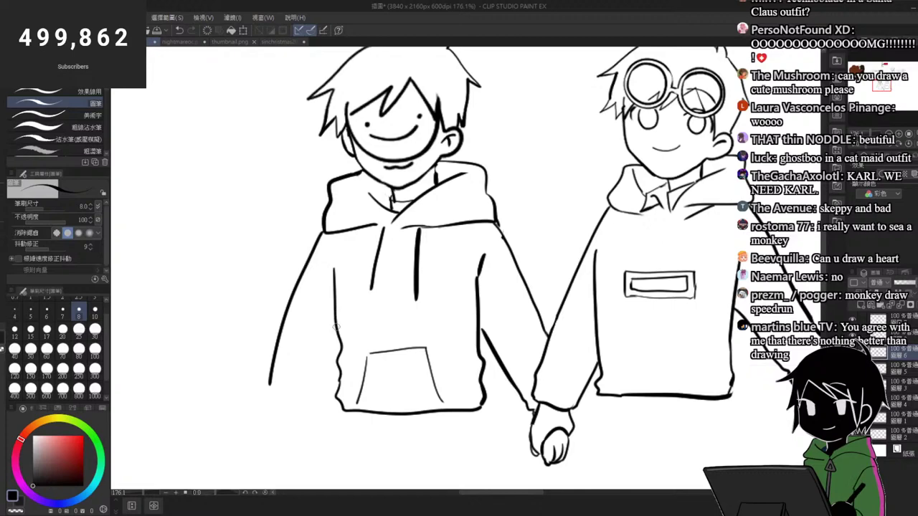
pyautogui.hotkey('ctrl', 'z')
pyautogui.moveTo(336, 329); pyautogui.dragTo(293, 406)
pyautogui.hotkey('ctrl', 'z')
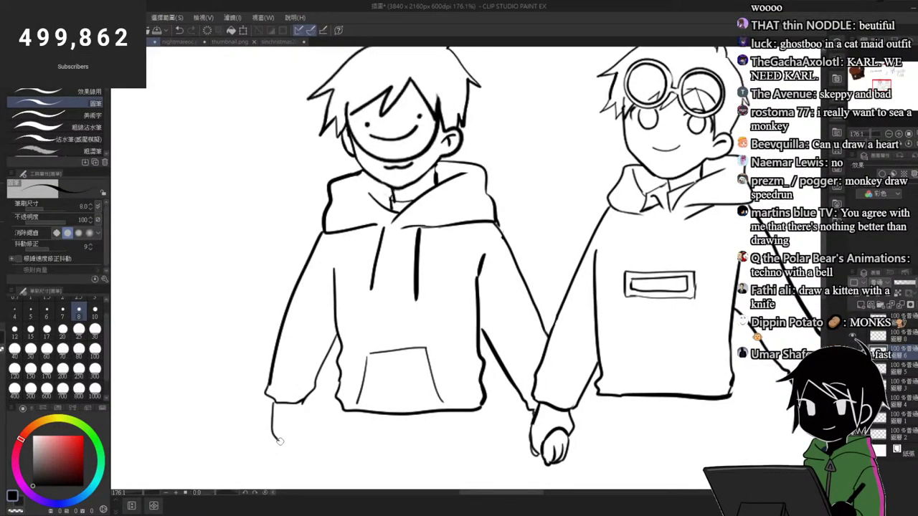
pyautogui.moveTo(304, 403); pyautogui.dragTo(309, 430)
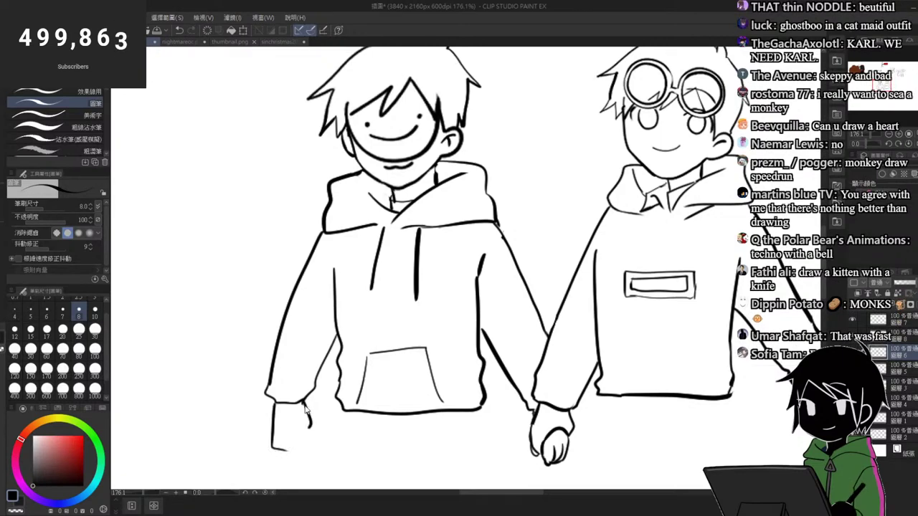
pyautogui.moveTo(380, 304); pyautogui.dragTo(353, 310)
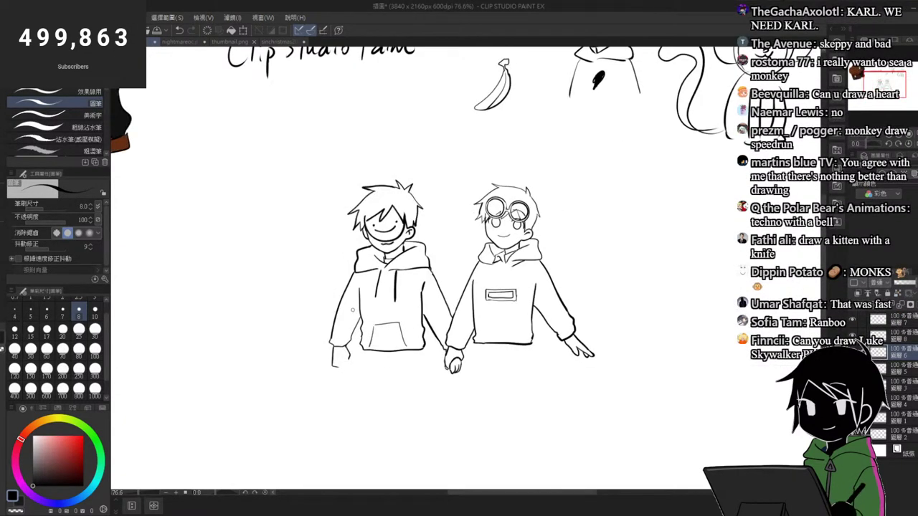
# Step: Erase the top of the masked character's hair and redraw it with thinner lines and two pointed tufts
pyautogui.scroll(4, 354, 301)
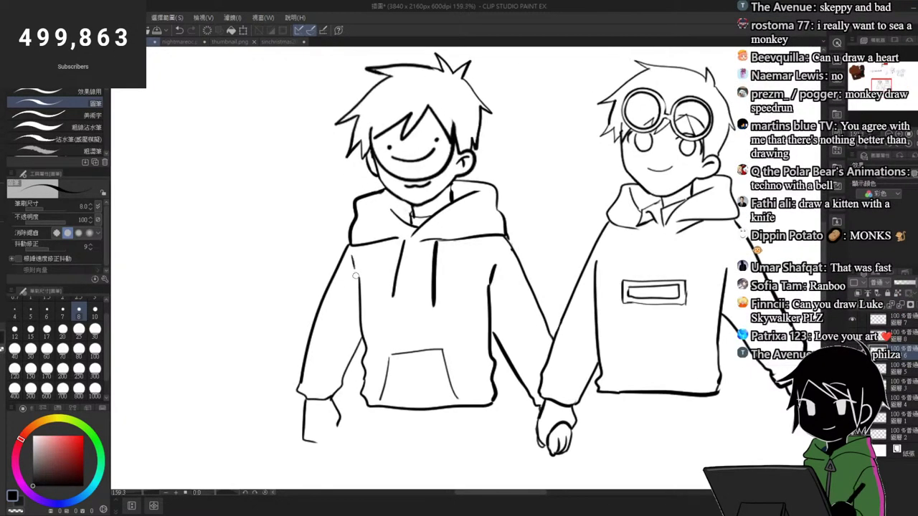
pyautogui.scroll(-3, 355, 275)
pyautogui.scroll(5, 446, 149)
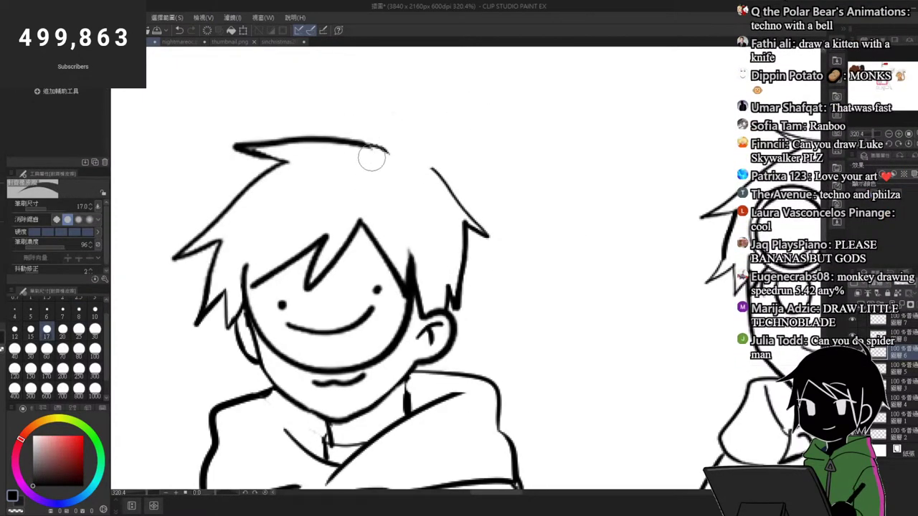
pyautogui.moveTo(244, 137); pyautogui.dragTo(308, 134)
pyautogui.press('p')
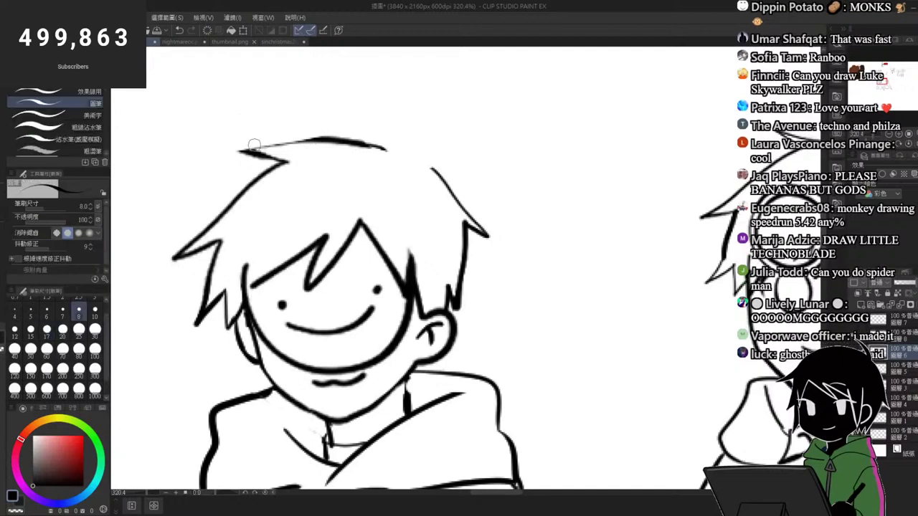
pyautogui.moveTo(245, 148); pyautogui.dragTo(282, 136)
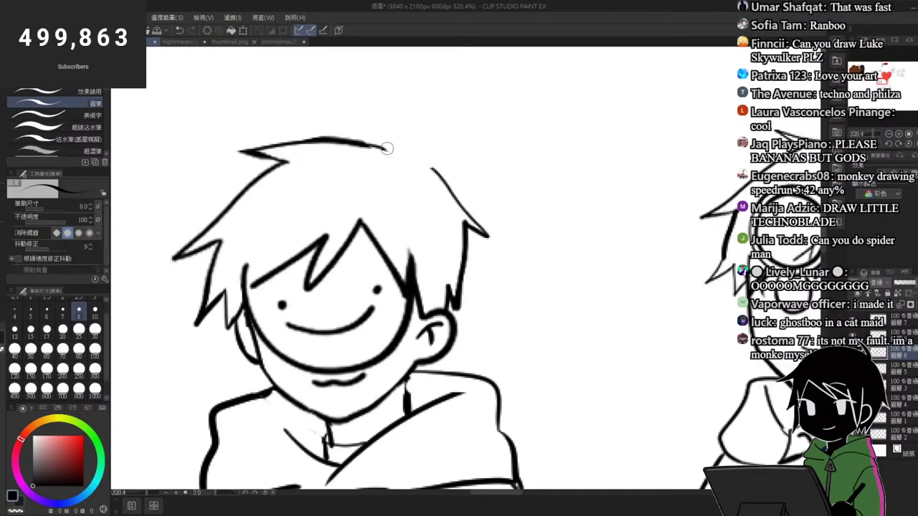
pyautogui.moveTo(389, 150)
pyautogui.mouseDown()
pyautogui.moveTo(407, 150)
pyautogui.moveTo(379, 125)
pyautogui.moveTo(412, 161)
pyautogui.mouseUp()
pyautogui.hotkey('ctrl', 'z')
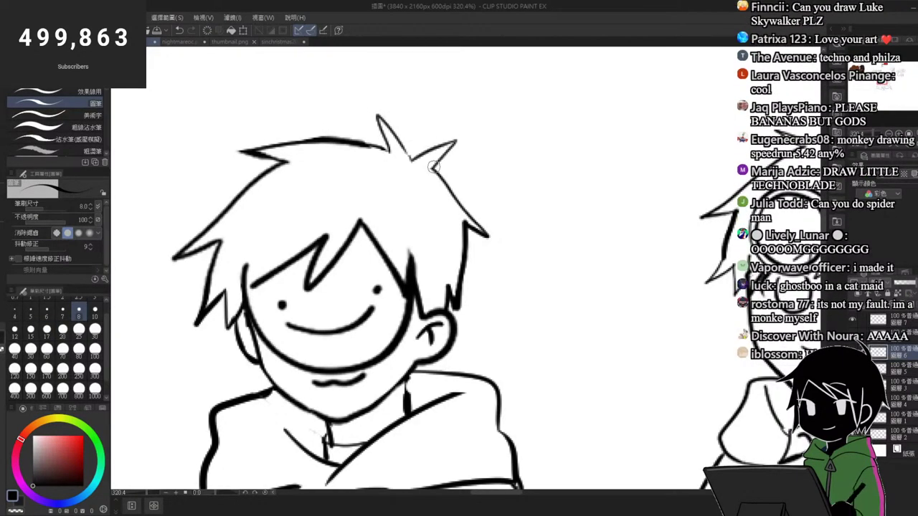
pyautogui.moveTo(426, 124); pyautogui.dragTo(420, 94)
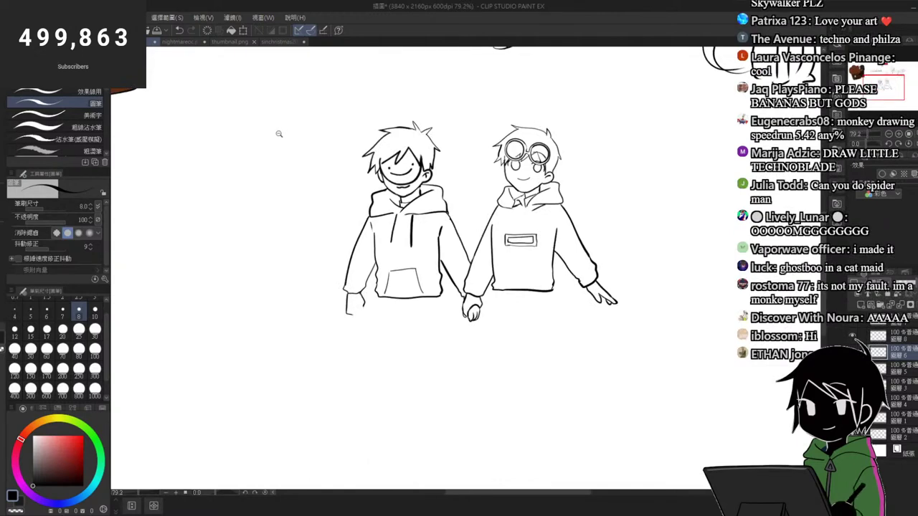
# Step: Start a third head beside the masked character by drawing its cheek, jaw and one round ear
pyautogui.scroll(3, 279, 133)
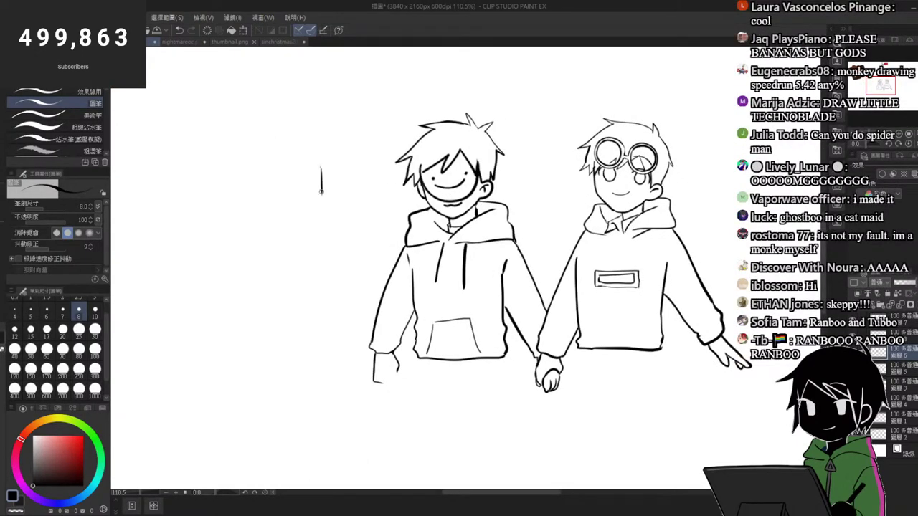
pyautogui.moveTo(312, 207); pyautogui.dragTo(302, 217)
pyautogui.scroll(3, 302, 176)
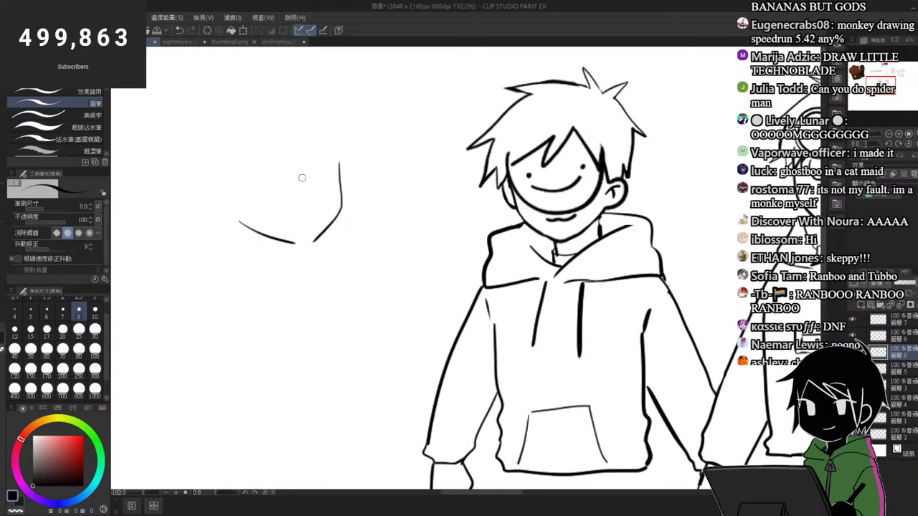
pyautogui.moveTo(224, 188); pyautogui.dragTo(228, 219)
pyautogui.scroll(-4, 297, 133)
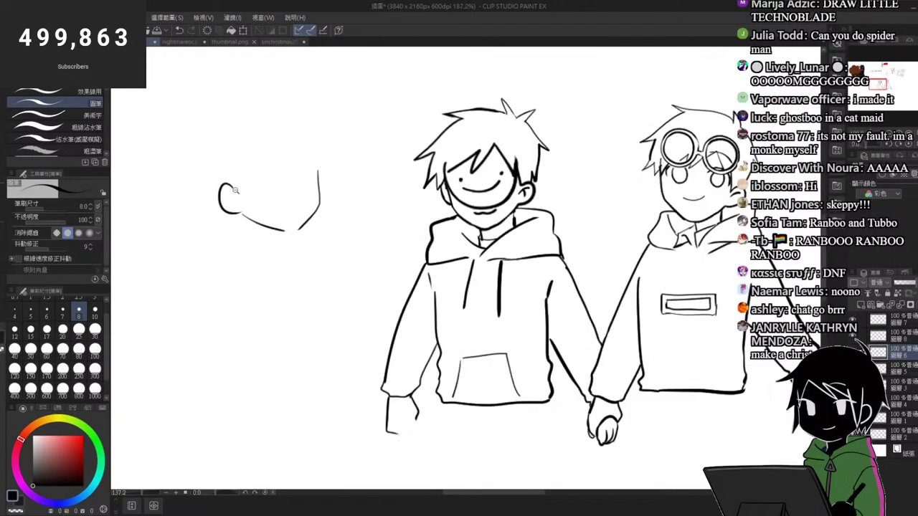
pyautogui.scroll(4, 301, 122)
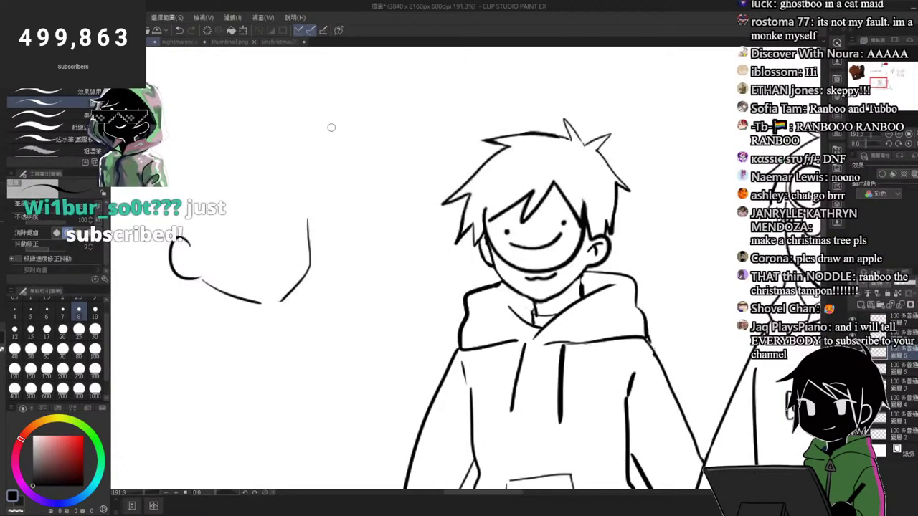
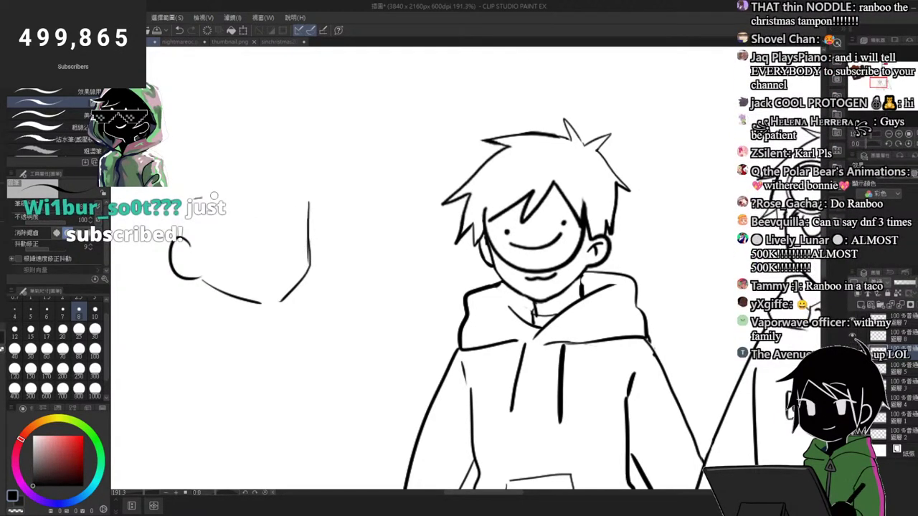
# Step: Draw pointed hair strands over the new head's forehead and sides, redrawing the tuft opposite the ear closer in
pyautogui.moveTo(244, 173); pyautogui.dragTo(231, 183)
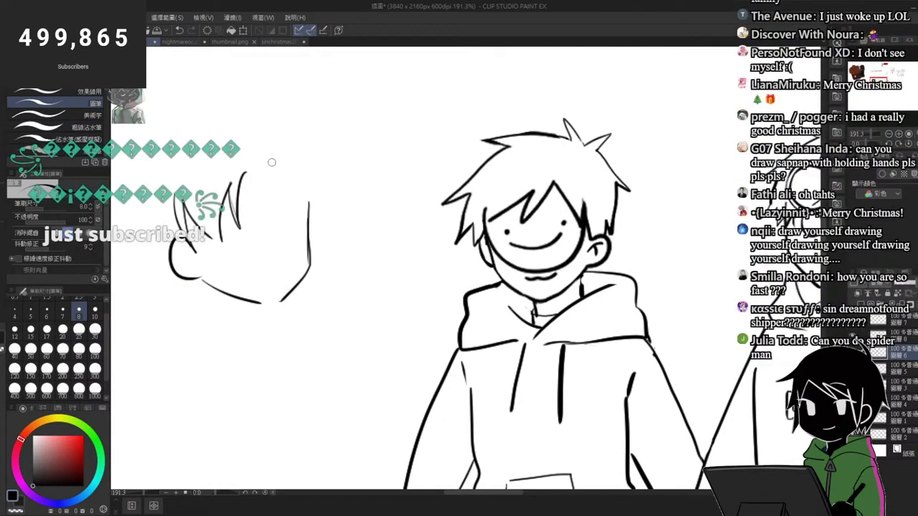
pyautogui.moveTo(283, 170); pyautogui.dragTo(295, 228)
pyautogui.moveTo(329, 162); pyautogui.dragTo(345, 224)
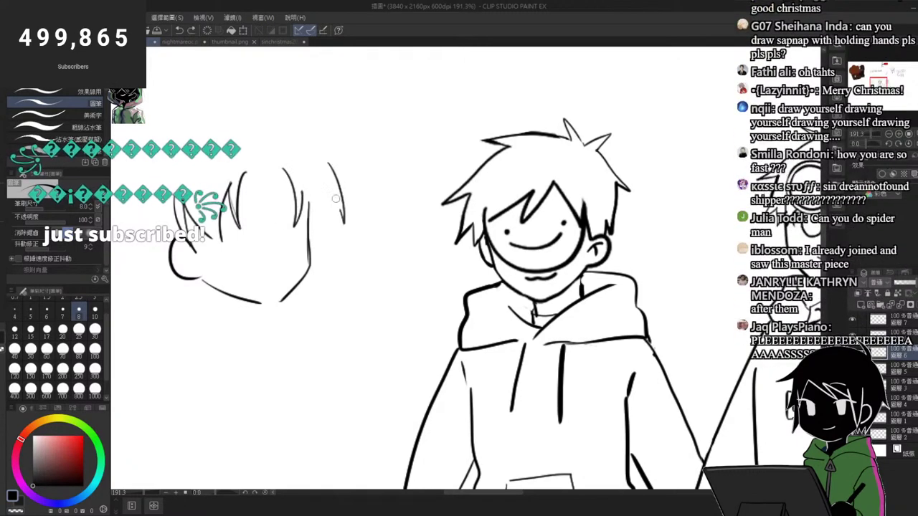
pyautogui.moveTo(338, 184); pyautogui.dragTo(322, 215)
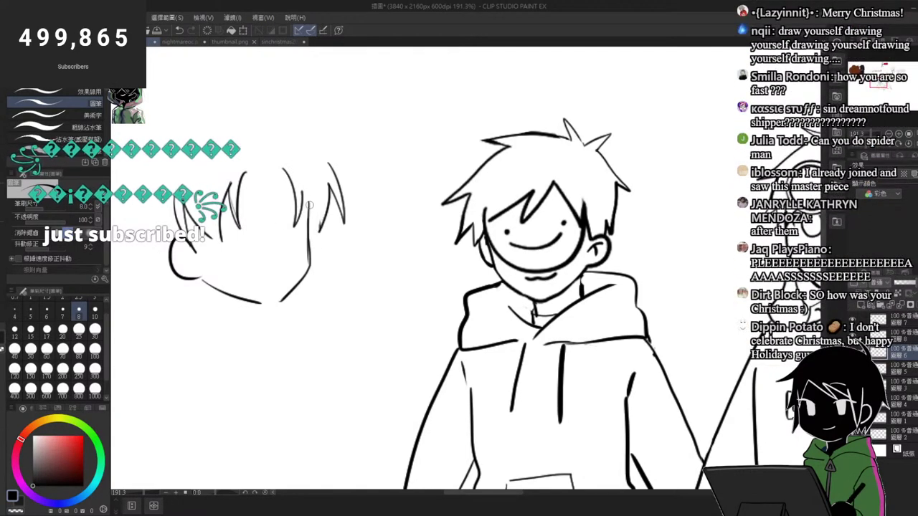
pyautogui.hotkey('ctrl', 'z')
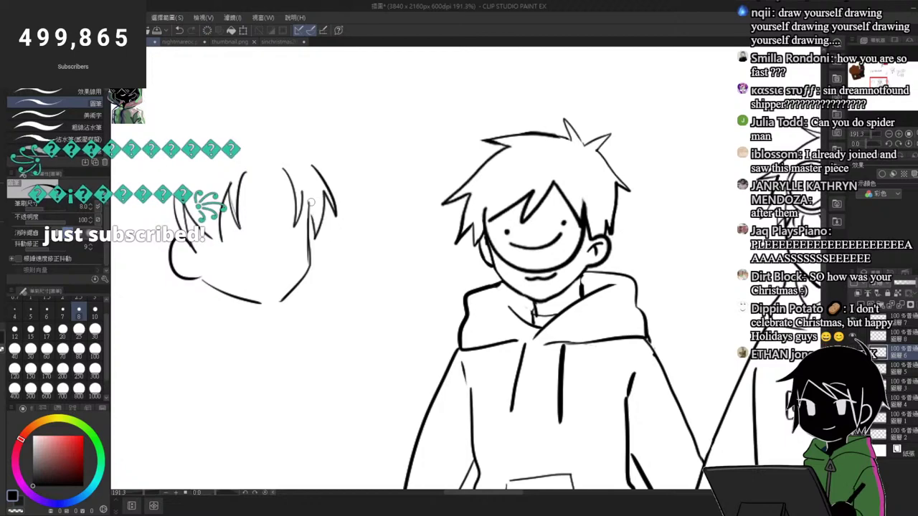
# Step: Draw the upper and lower edges of a headband between the new head's front hair strands, redoing the lower edge thinner
pyautogui.scroll(4, 241, 164)
pyautogui.moveTo(248, 177)
pyautogui.mouseDown()
pyautogui.moveTo(321, 175)
pyautogui.moveTo(277, 174)
pyautogui.moveTo(314, 169)
pyautogui.mouseUp()
pyautogui.hotkey('ctrl', 'z')
pyautogui.moveTo(239, 219); pyautogui.dragTo(325, 208)
pyautogui.hotkey('ctrl', 'z')
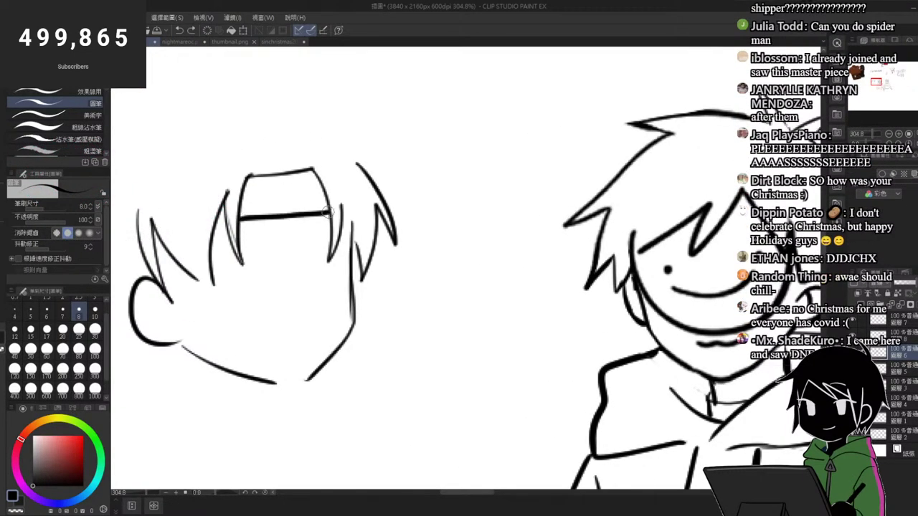
pyautogui.hotkey('ctrl', 'z')
pyautogui.moveTo(238, 223); pyautogui.dragTo(330, 210)
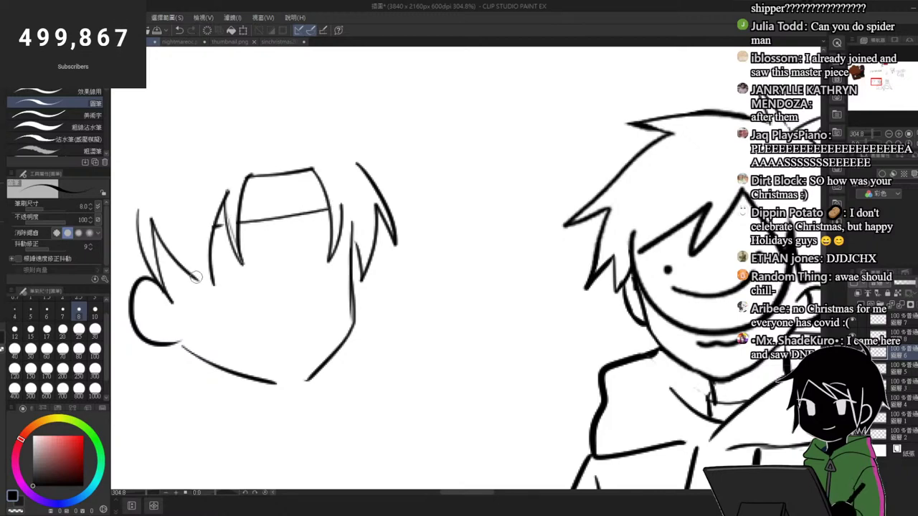
# Step: Complete the hair strands at both sides of the headband character's forehead and join the jaw lines into a pointed chin
pyautogui.scroll(-4, 362, 191)
pyautogui.scroll(4, 351, 197)
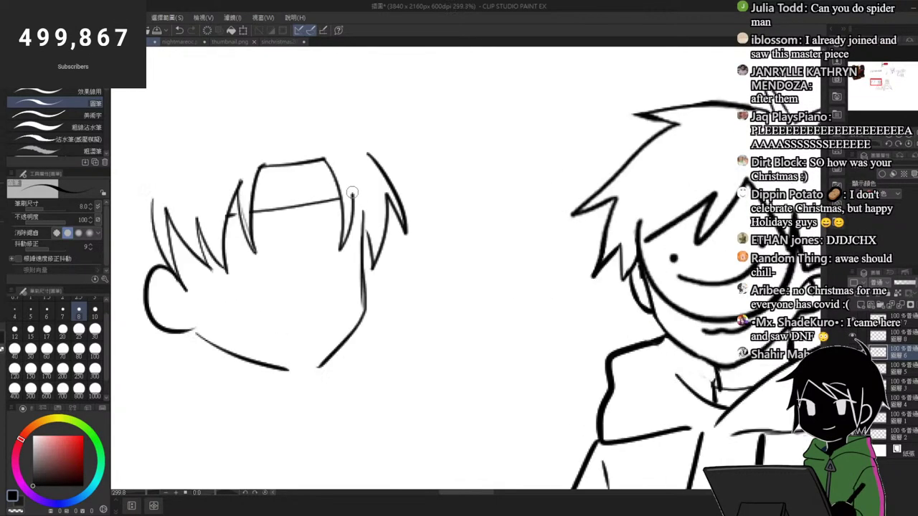
pyautogui.moveTo(286, 370); pyautogui.dragTo(313, 374)
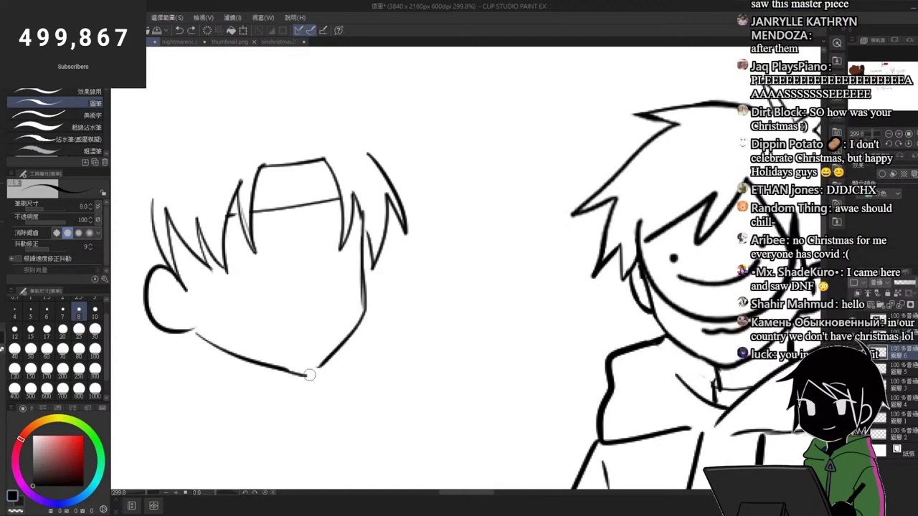
# Step: Thin the headband character's jaw line with the eraser, reconnect it to the ear, and draw the inner ear curves
pyautogui.press('e')
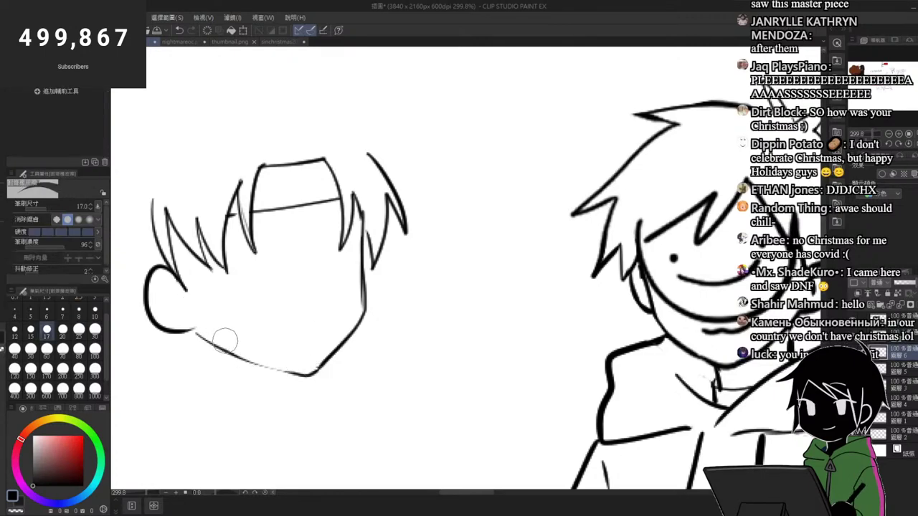
pyautogui.press('p')
pyautogui.moveTo(229, 353); pyautogui.dragTo(244, 356)
pyautogui.hotkey('ctrl', 'z')
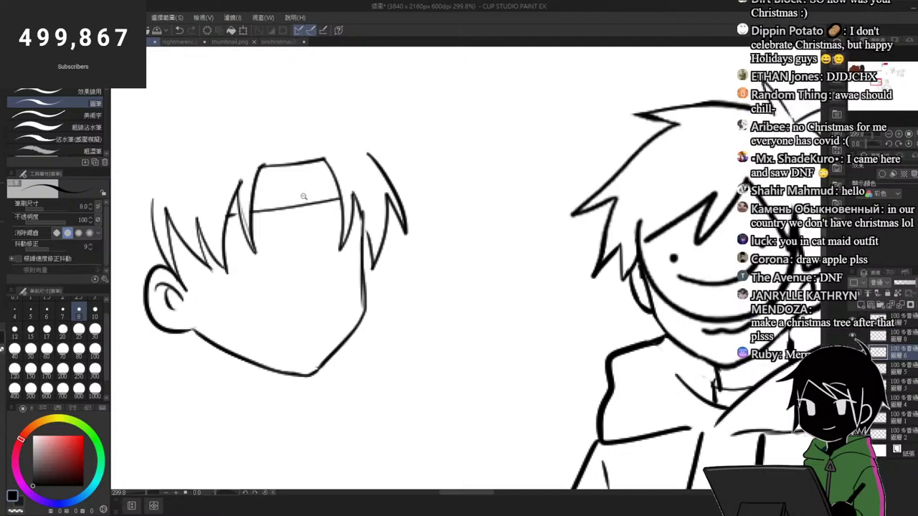
# Step: Draw two oval eyes with curved upper lids and thin eyebrows on the headband character's face
pyautogui.scroll(-2, 303, 196)
pyautogui.scroll(1, 284, 181)
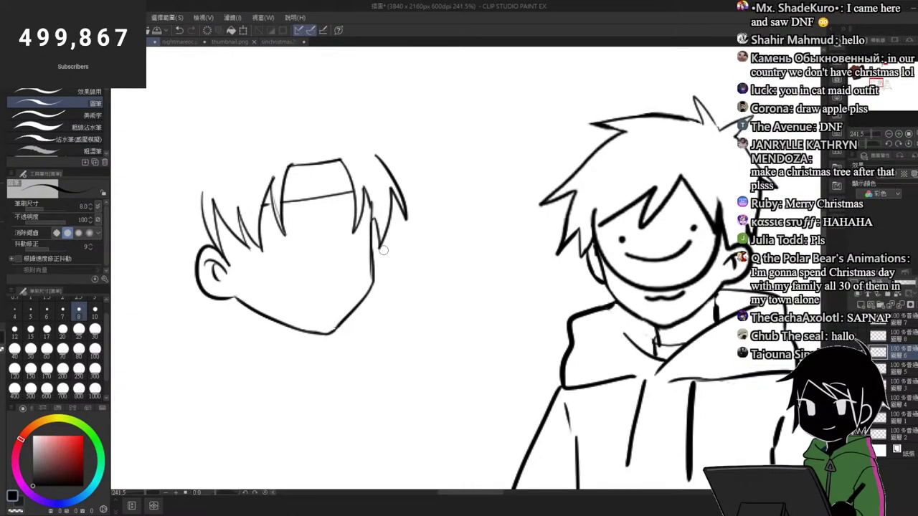
pyautogui.moveTo(248, 254)
pyautogui.mouseDown()
pyautogui.moveTo(279, 271)
pyautogui.moveTo(266, 249)
pyautogui.mouseUp()
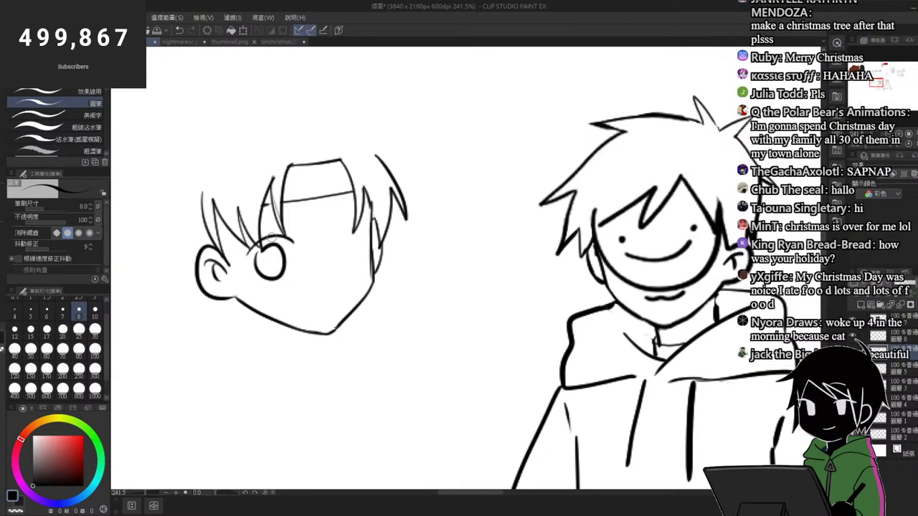
pyautogui.hotkey('ctrl', 'z')
pyautogui.moveTo(258, 259)
pyautogui.mouseDown()
pyautogui.moveTo(248, 223)
pyautogui.moveTo(291, 215)
pyautogui.mouseUp()
pyautogui.moveTo(342, 236)
pyautogui.mouseDown()
pyautogui.moveTo(370, 226)
pyautogui.moveTo(358, 248)
pyautogui.moveTo(347, 233)
pyautogui.moveTo(360, 203)
pyautogui.moveTo(343, 165)
pyautogui.mouseUp()
pyautogui.hotkey('ctrl', 'z')
pyautogui.hotkey('ctrl', 'z')
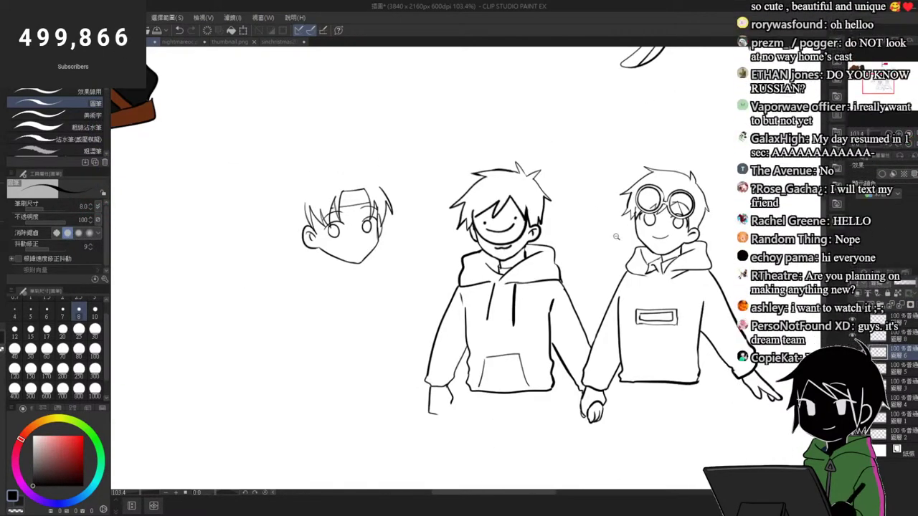
# Step: Erase the masked character's thick bangs over the mask and redraw them as a thinner zigzag with a side strand
pyautogui.moveTo(601, 200); pyautogui.dragTo(644, 201)
pyautogui.press('e')
pyautogui.moveTo(358, 201); pyautogui.dragTo(381, 201)
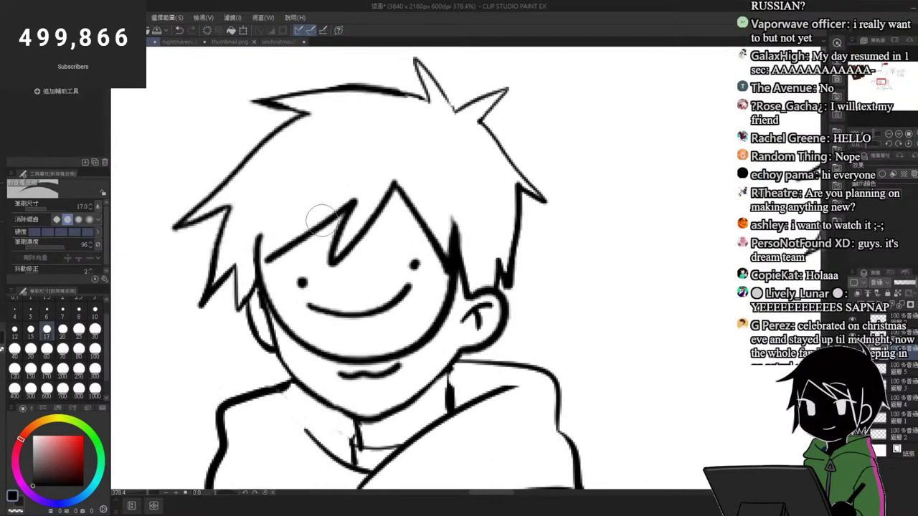
pyautogui.moveTo(318, 215); pyautogui.dragTo(353, 189)
pyautogui.press('p')
pyautogui.moveTo(261, 225)
pyautogui.mouseDown()
pyautogui.moveTo(252, 271)
pyautogui.moveTo(340, 205)
pyautogui.moveTo(354, 236)
pyautogui.moveTo(395, 192)
pyautogui.moveTo(321, 259)
pyautogui.mouseUp()
pyautogui.press('e')
pyautogui.press('p')
pyautogui.hotkey('ctrl', 'z')
pyautogui.moveTo(338, 207); pyautogui.dragTo(393, 192)
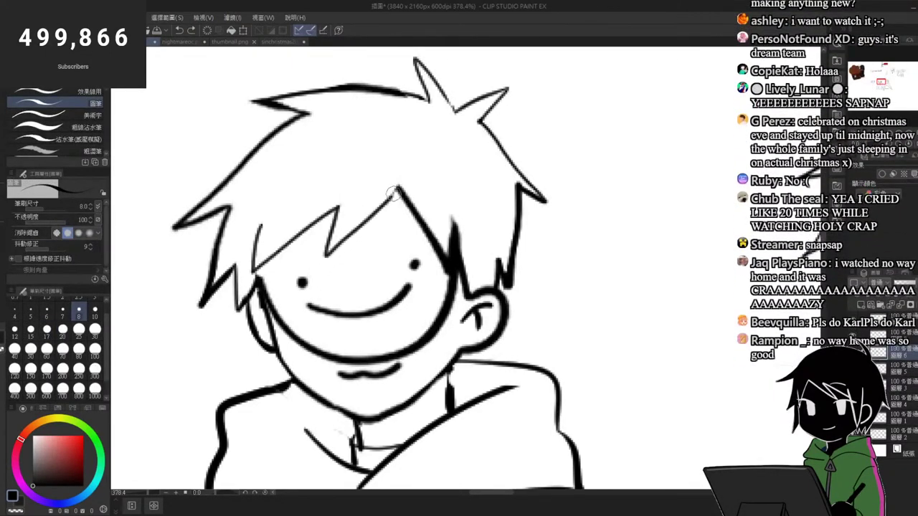
pyautogui.moveTo(258, 235); pyautogui.dragTo(266, 207)
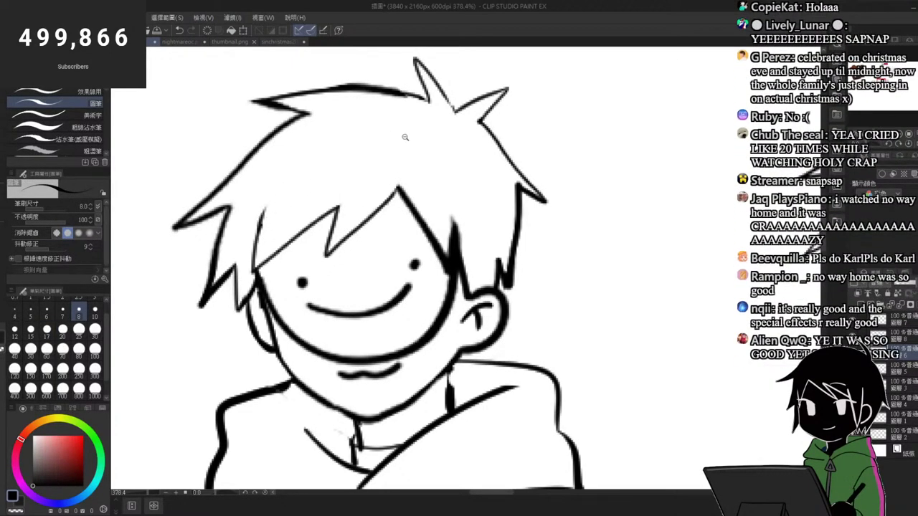
# Step: Erase the masked character's outer hair spikes on the side with the hidden ear and redraw them with thinner lines
pyautogui.moveTo(404, 136); pyautogui.dragTo(351, 129)
pyautogui.press('e')
pyautogui.moveTo(208, 165); pyautogui.dragTo(265, 160)
pyautogui.scroll(1, 266, 160)
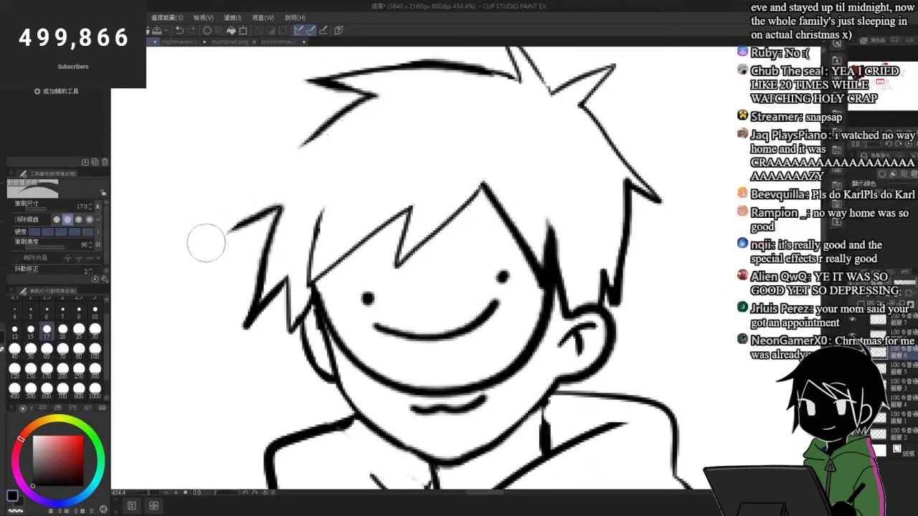
pyautogui.moveTo(368, 115); pyautogui.dragTo(285, 161)
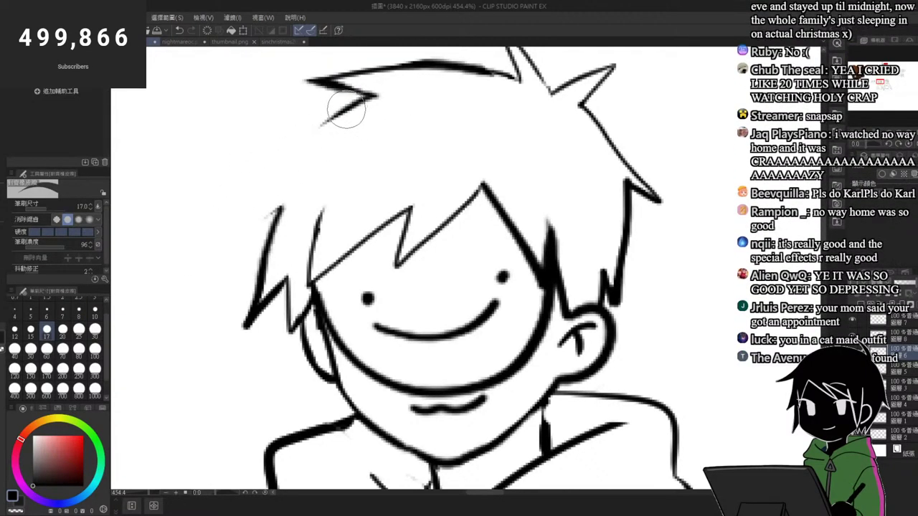
pyautogui.press('p')
pyautogui.press('e')
pyautogui.moveTo(287, 215)
pyautogui.mouseDown()
pyautogui.moveTo(268, 243)
pyautogui.moveTo(278, 261)
pyautogui.moveTo(288, 191)
pyautogui.moveTo(284, 262)
pyautogui.mouseUp()
pyautogui.press('p')
pyautogui.press('e')
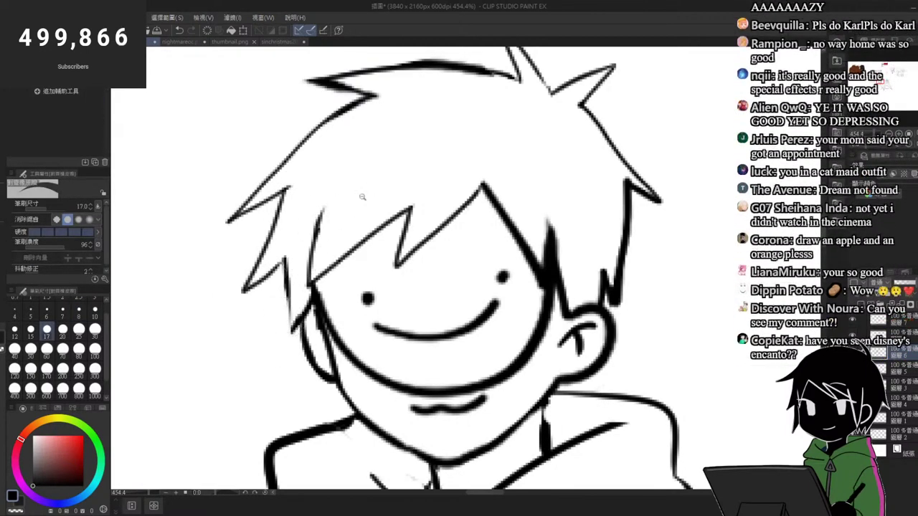
# Step: Redraw the masked character's hair edge behind the visible ear with thinner lines and trim the thick strand beside the mask
pyautogui.scroll(-5, 364, 197)
pyautogui.scroll(4, 466, 195)
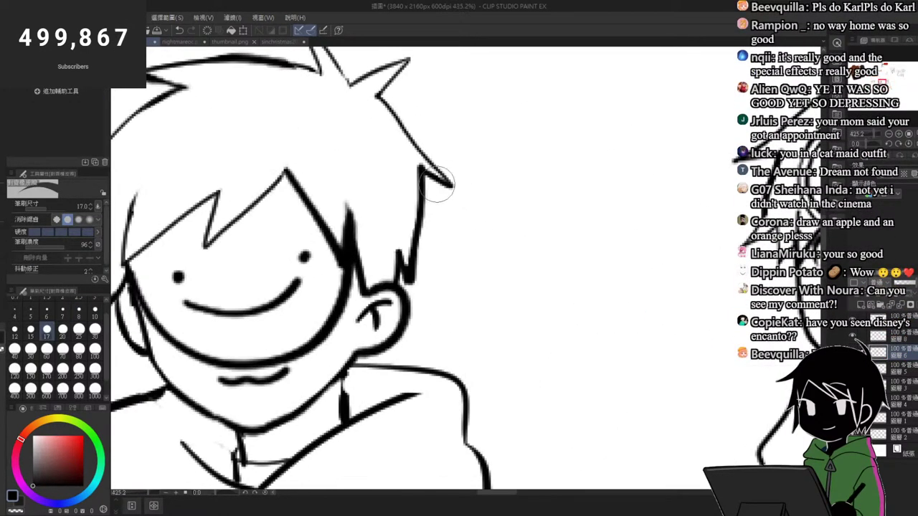
pyautogui.moveTo(431, 175)
pyautogui.mouseDown()
pyautogui.moveTo(418, 203)
pyautogui.moveTo(421, 271)
pyautogui.moveTo(394, 245)
pyautogui.moveTo(422, 304)
pyautogui.mouseUp()
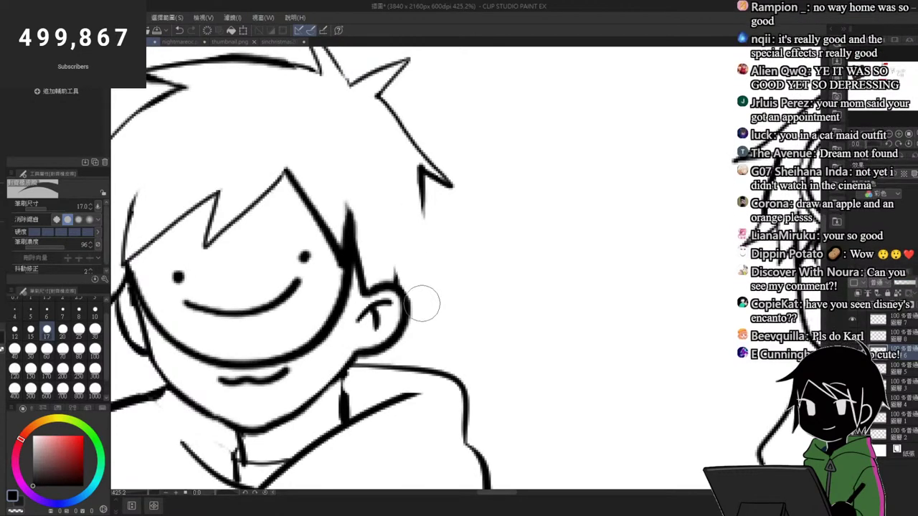
pyautogui.press('p')
pyautogui.moveTo(421, 205)
pyautogui.mouseDown()
pyautogui.moveTo(423, 289)
pyautogui.moveTo(394, 279)
pyautogui.mouseUp()
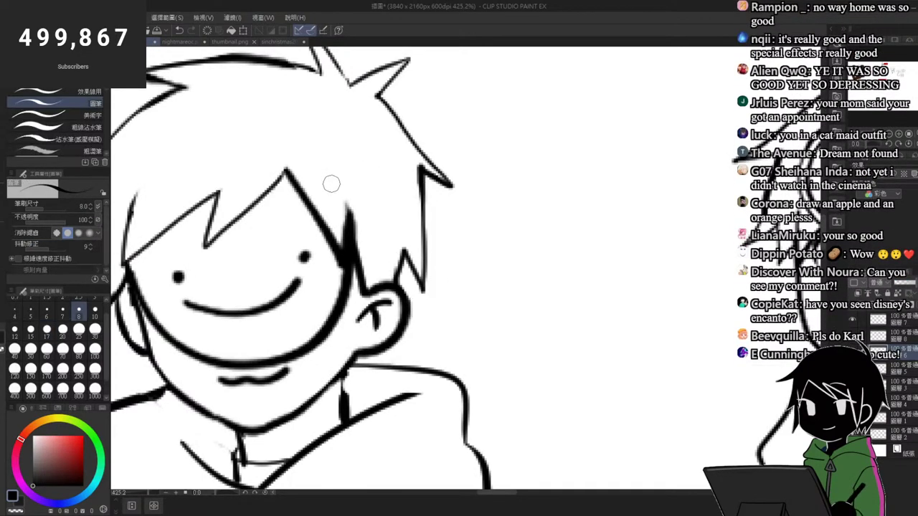
pyautogui.press('e')
pyautogui.press('p')
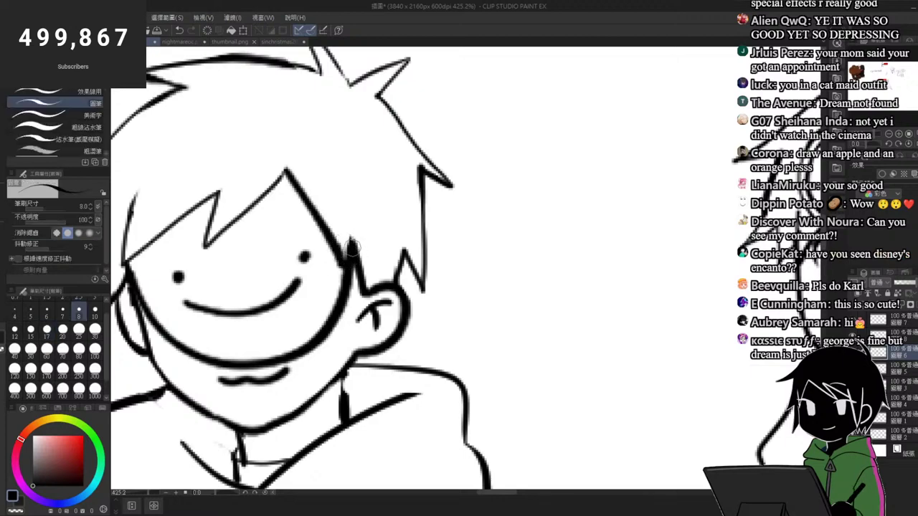
# Step: Erase the lower outline of the headband character's ear and redraw it thinner, meeting the jaw line
pyautogui.hotkey('ctrl', '0')
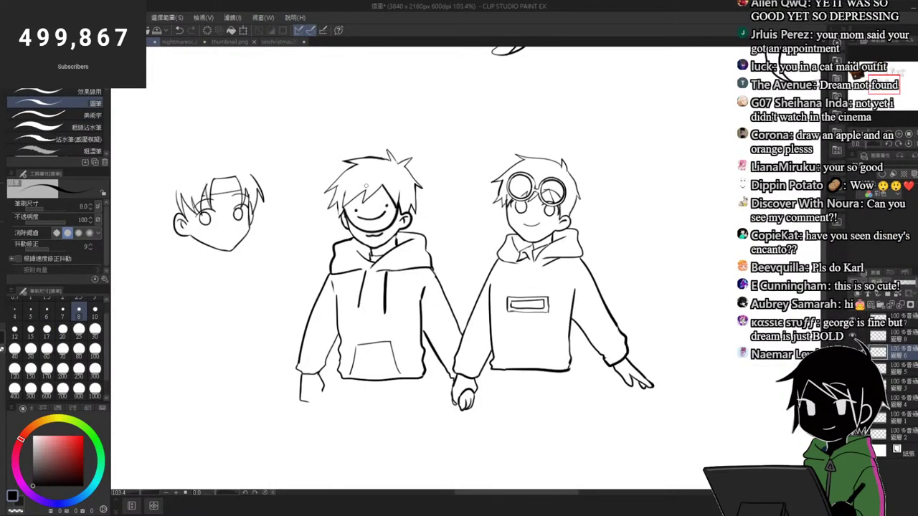
pyautogui.moveTo(412, 147); pyautogui.dragTo(411, 119)
pyautogui.moveTo(398, 188); pyautogui.dragTo(459, 187)
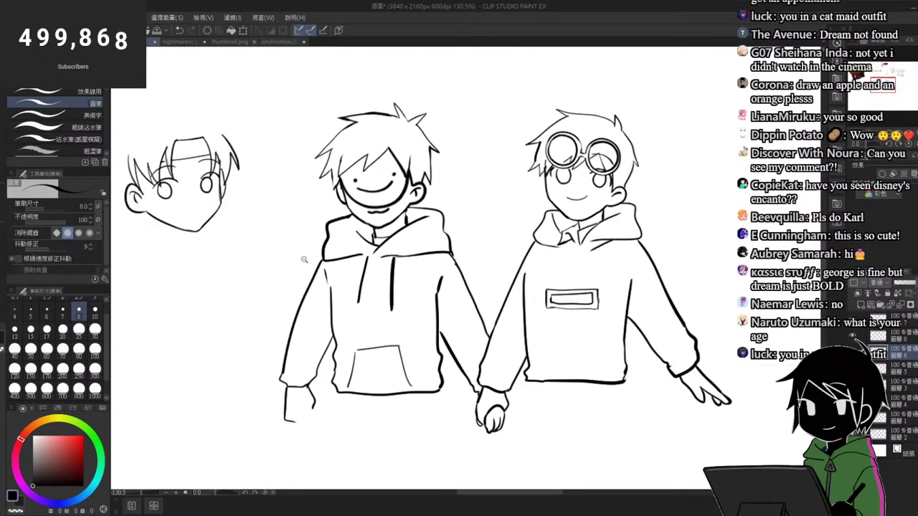
pyautogui.moveTo(304, 259); pyautogui.dragTo(298, 259)
pyautogui.moveTo(210, 200); pyautogui.dragTo(237, 199)
pyautogui.moveTo(241, 234); pyautogui.dragTo(263, 235)
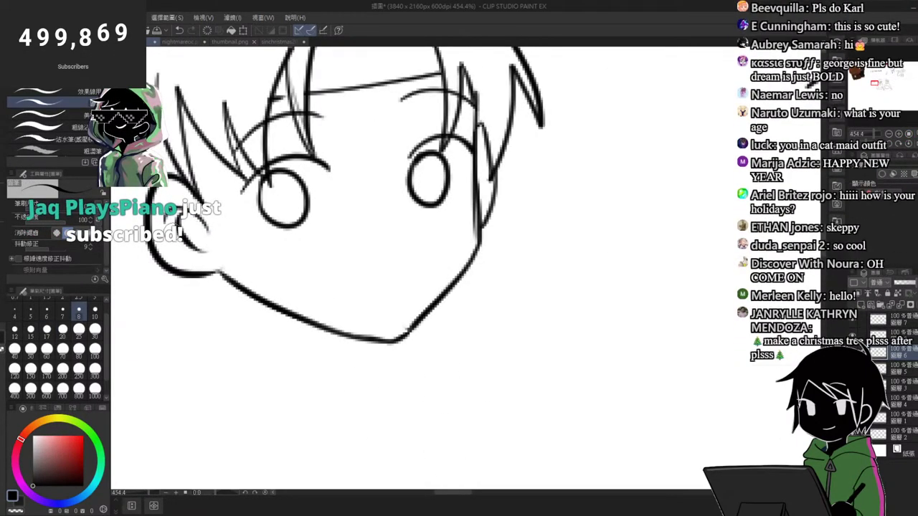
pyautogui.press('e')
pyautogui.moveTo(201, 277)
pyautogui.mouseDown()
pyautogui.moveTo(184, 253)
pyautogui.moveTo(159, 243)
pyautogui.moveTo(219, 277)
pyautogui.mouseUp()
pyautogui.press('p')
pyautogui.hotkey('ctrl', 'z')
pyautogui.moveTo(148, 221); pyautogui.dragTo(218, 276)
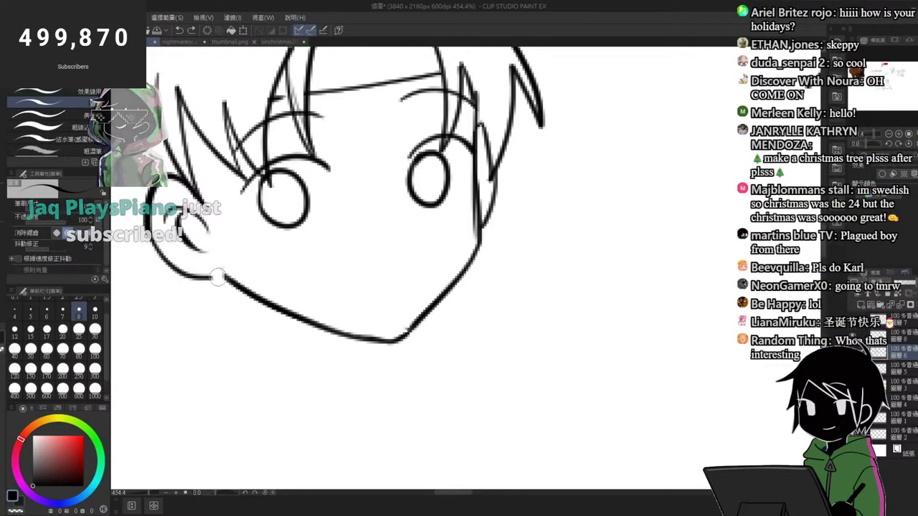
pyautogui.press('e')
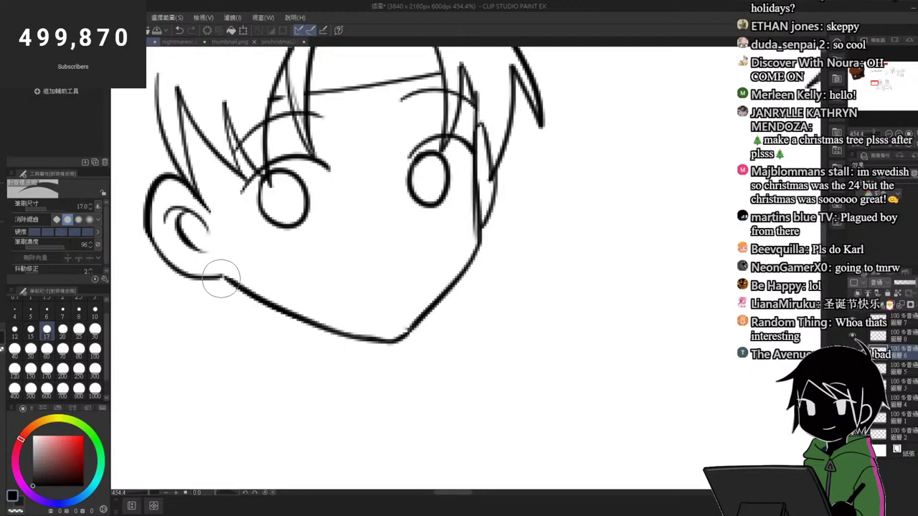
pyautogui.press('p')
# Step: Draw a small wavy smile on the headband character's face above the chin
pyautogui.scroll(-4, 226, 272)
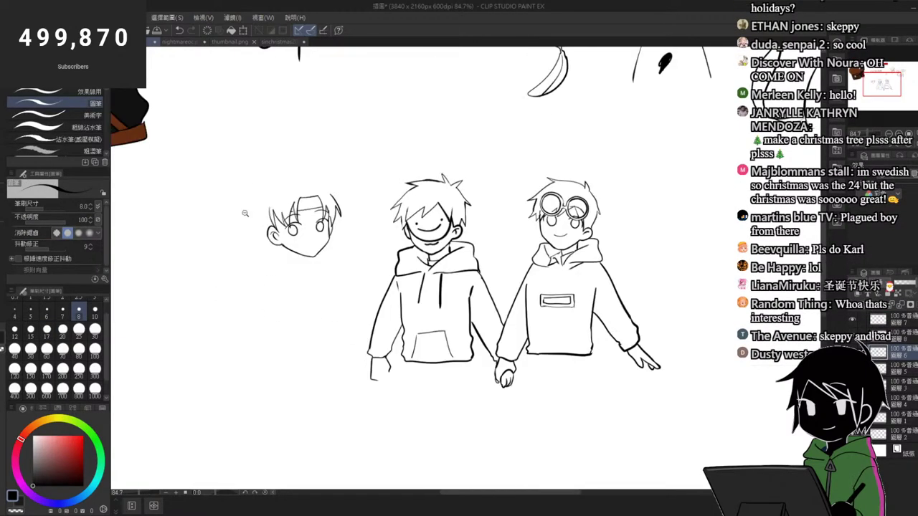
pyautogui.scroll(3, 246, 207)
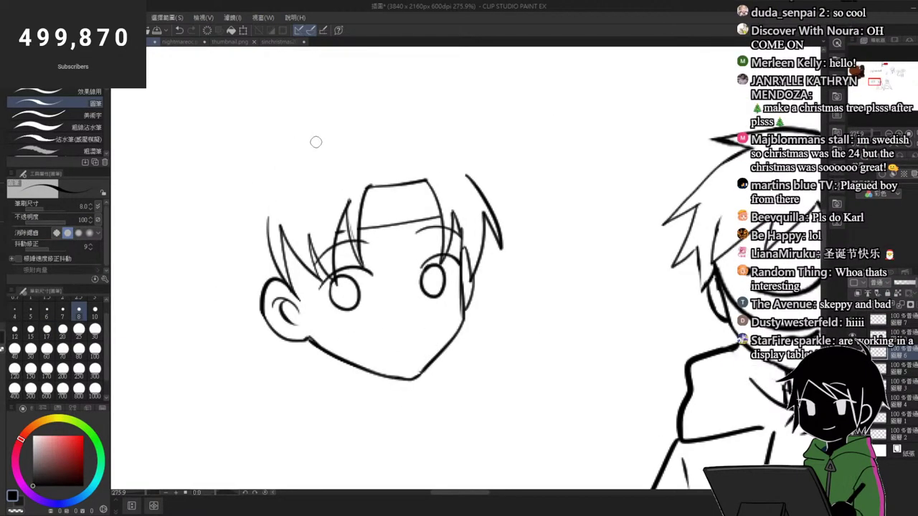
pyautogui.moveTo(374, 337)
pyautogui.mouseDown()
pyautogui.moveTo(421, 335)
pyautogui.moveTo(400, 338)
pyautogui.moveTo(423, 331)
pyautogui.mouseUp()
pyautogui.scroll(-4, 436, 295)
pyautogui.scroll(2, 445, 283)
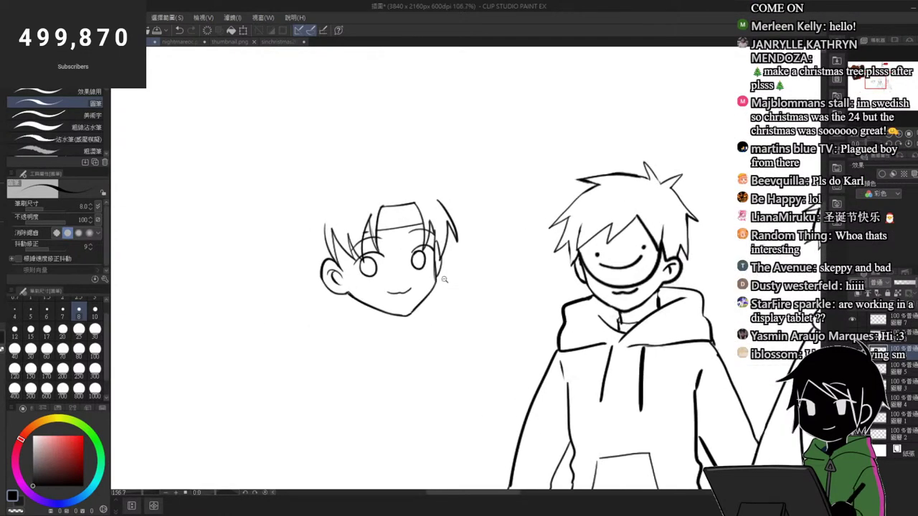
# Step: Draw pointed side hair strands in front of and behind the headband character's ear, redoing the outer strand lower
pyautogui.scroll(2, 428, 211)
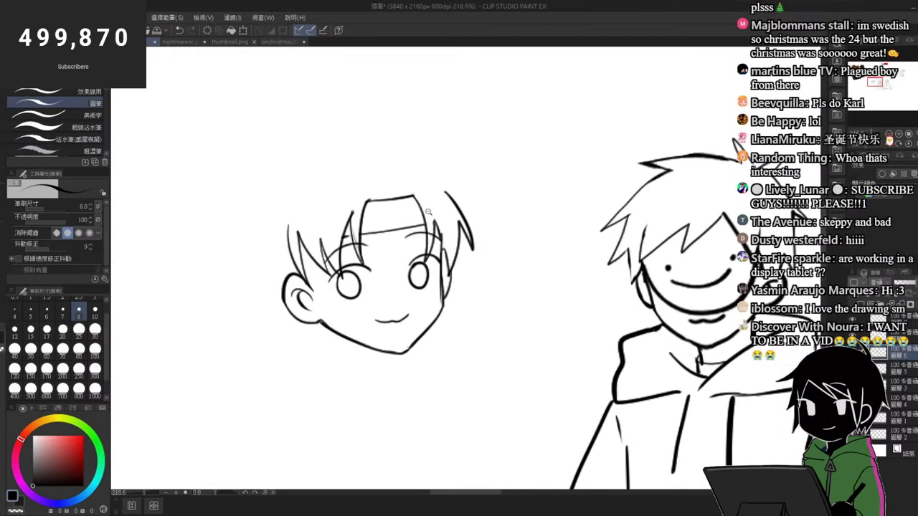
pyautogui.scroll(3, 426, 214)
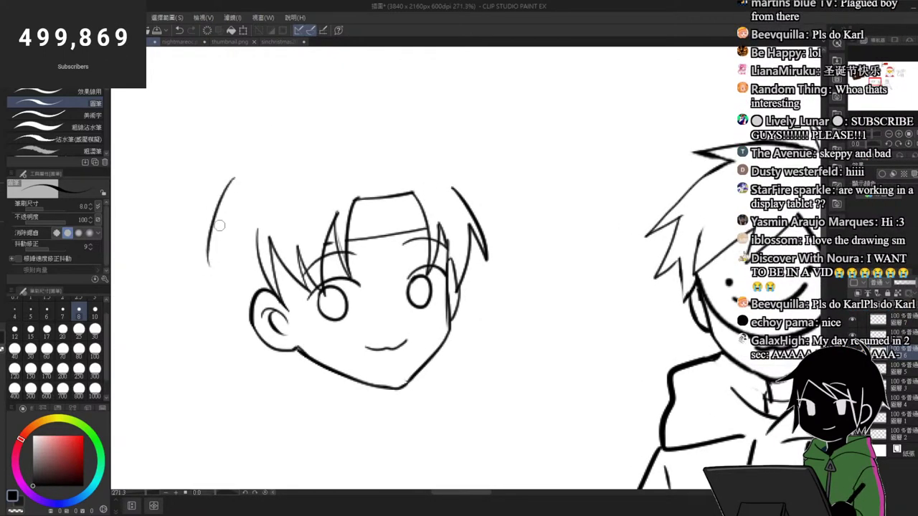
pyautogui.hotkey('ctrl', 'z')
pyautogui.moveTo(222, 195)
pyautogui.mouseDown()
pyautogui.moveTo(212, 289)
pyautogui.moveTo(227, 265)
pyautogui.mouseUp()
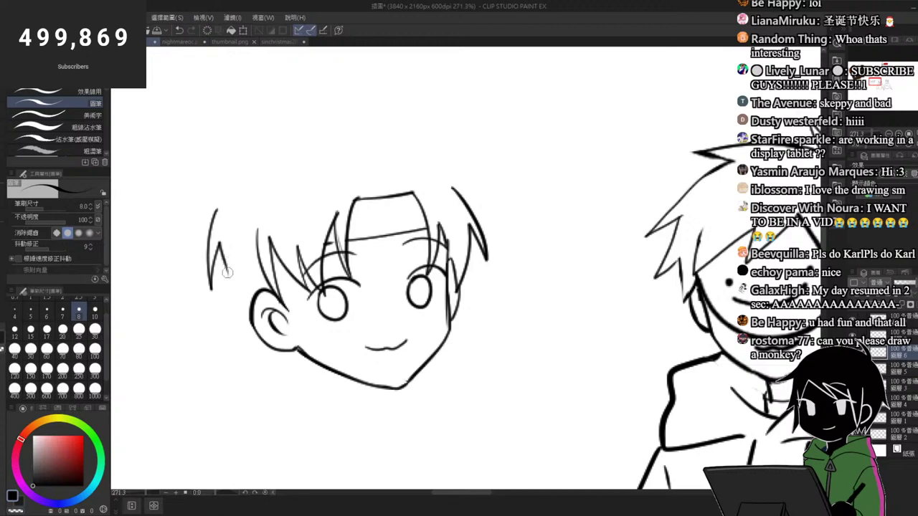
pyautogui.moveTo(220, 311)
pyautogui.mouseDown()
pyautogui.moveTo(246, 247)
pyautogui.moveTo(249, 254)
pyautogui.moveTo(261, 245)
pyautogui.moveTo(247, 269)
pyautogui.moveTo(254, 248)
pyautogui.mouseUp()
pyautogui.moveTo(248, 266)
pyautogui.mouseDown()
pyautogui.moveTo(264, 267)
pyautogui.moveTo(239, 286)
pyautogui.mouseUp()
pyautogui.moveTo(227, 273); pyautogui.dragTo(242, 306)
# Step: Outline the headband character's rounded crown from the ear-side hair over to a flicked tip, joining it to the opposite strands
pyautogui.moveTo(221, 194)
pyautogui.mouseDown()
pyautogui.moveTo(284, 140)
pyautogui.moveTo(215, 213)
pyautogui.mouseUp()
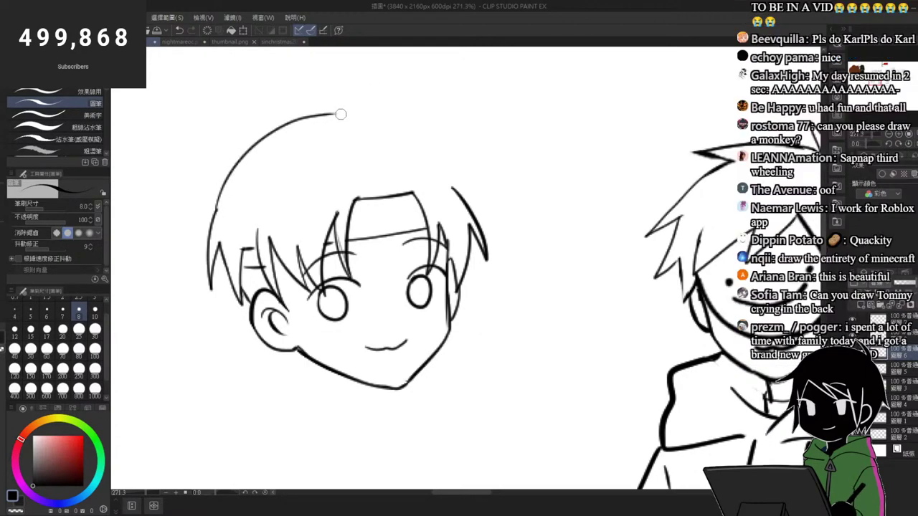
pyautogui.moveTo(341, 113)
pyautogui.mouseDown()
pyautogui.moveTo(378, 117)
pyautogui.moveTo(454, 152)
pyautogui.mouseUp()
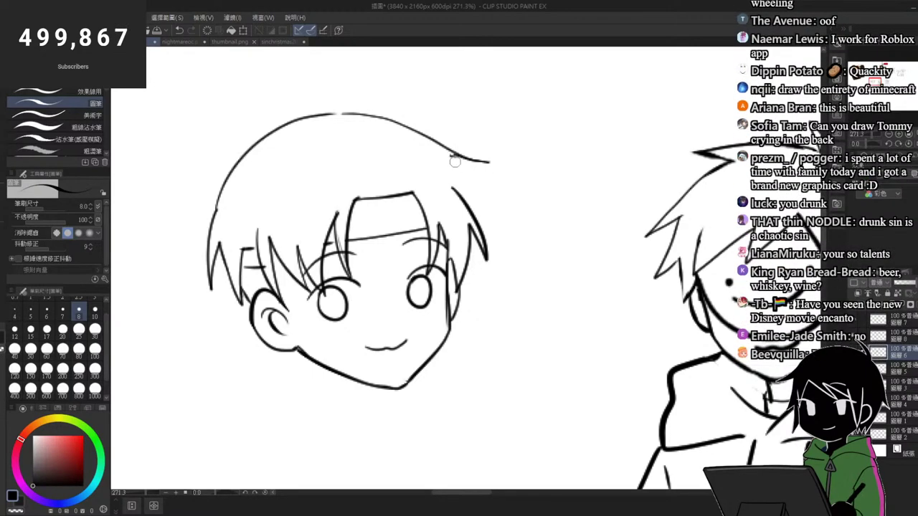
pyautogui.scroll(-6, 423, 162)
pyautogui.scroll(4, 480, 161)
pyautogui.scroll(4, 391, 263)
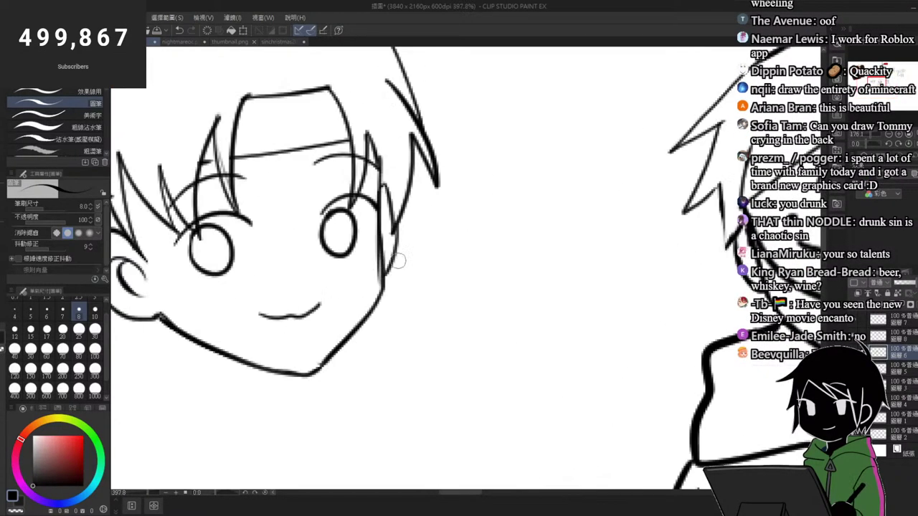
# Step: Lasso the headband character's head, scale it down to about 85%, and move it slightly closer to the masked character
pyautogui.scroll(-4, 383, 261)
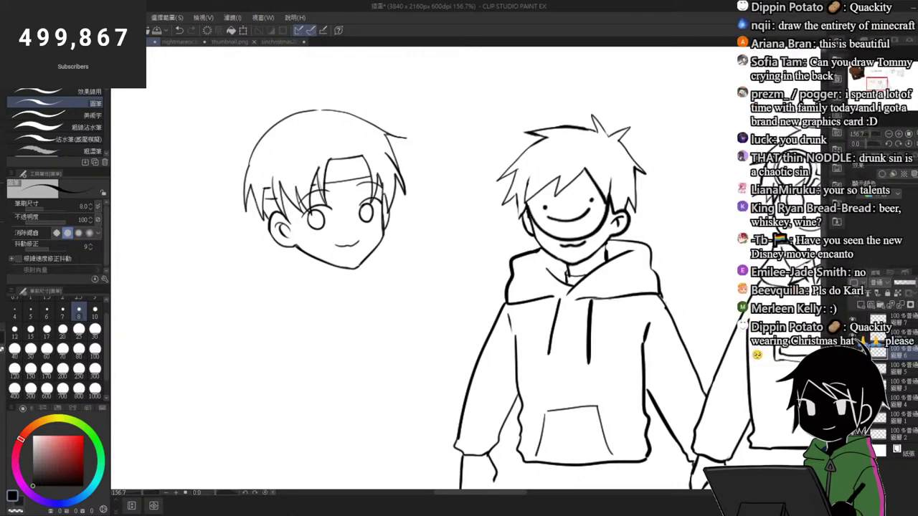
pyautogui.press('m')
pyautogui.moveTo(288, 71)
pyautogui.mouseDown()
pyautogui.moveTo(416, 87)
pyautogui.moveTo(398, 84)
pyautogui.mouseUp()
pyautogui.hotkey('ctrl', 't')
pyautogui.moveTo(456, 189)
pyautogui.mouseDown()
pyautogui.moveTo(442, 187)
pyautogui.moveTo(454, 181)
pyautogui.mouseUp()
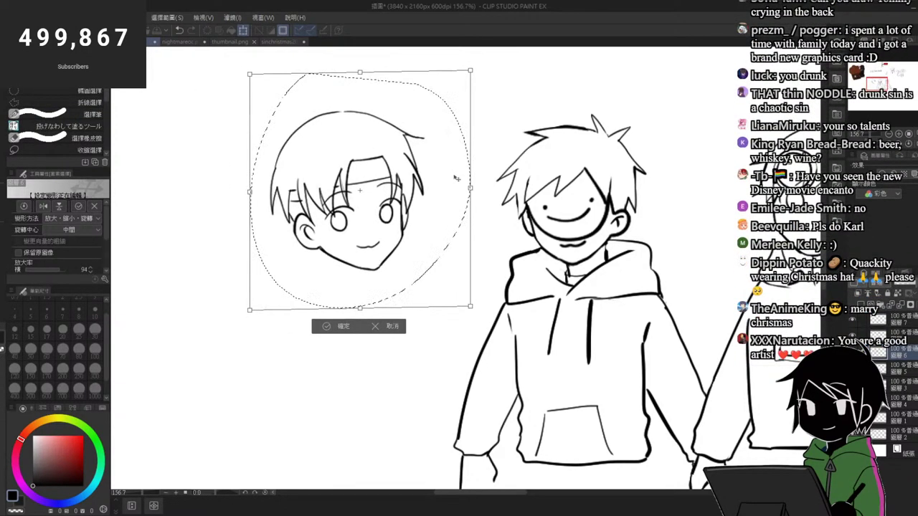
pyautogui.moveTo(473, 69); pyautogui.dragTo(458, 85)
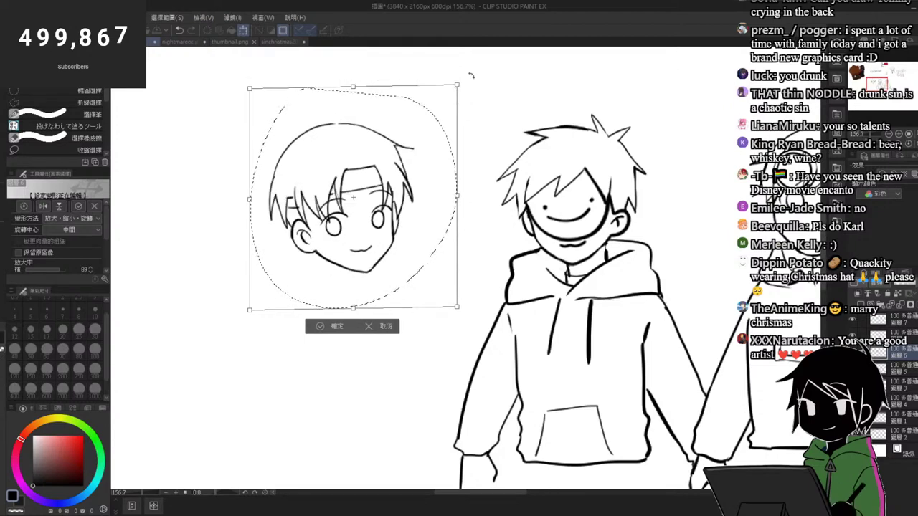
pyautogui.moveTo(420, 190); pyautogui.dragTo(425, 182)
pyautogui.moveTo(461, 78); pyautogui.dragTo(453, 85)
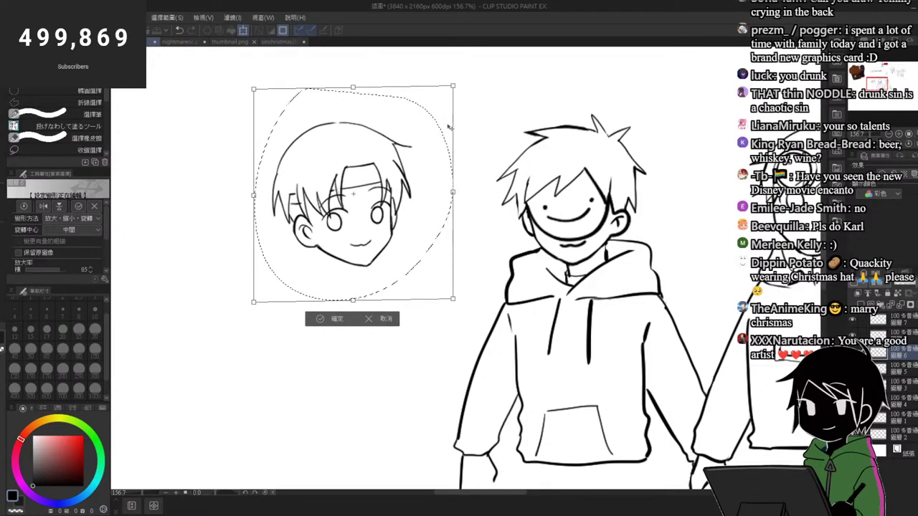
pyautogui.press('Return')
pyautogui.click(515, 87)
pyautogui.scroll(-5, 374, 172)
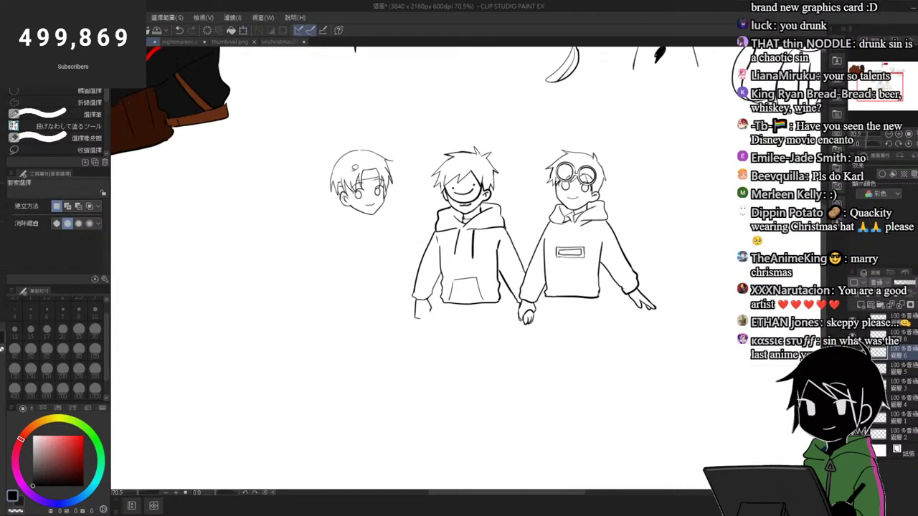
# Step: Outline the neck beneath the leftmost character's chin with the round pen at size 8
pyautogui.scroll(8, 362, 184)
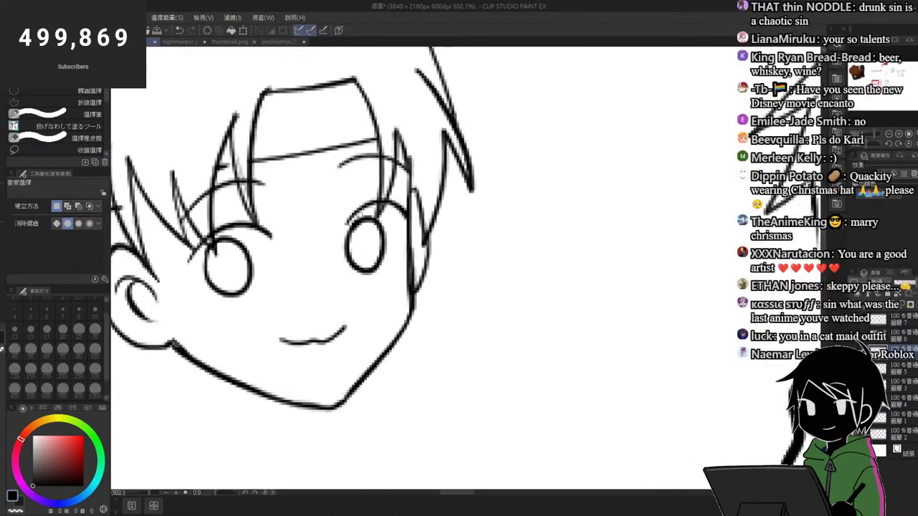
pyautogui.press('p')
pyautogui.moveTo(363, 220); pyautogui.dragTo(375, 266)
pyautogui.scroll(-3, 335, 186)
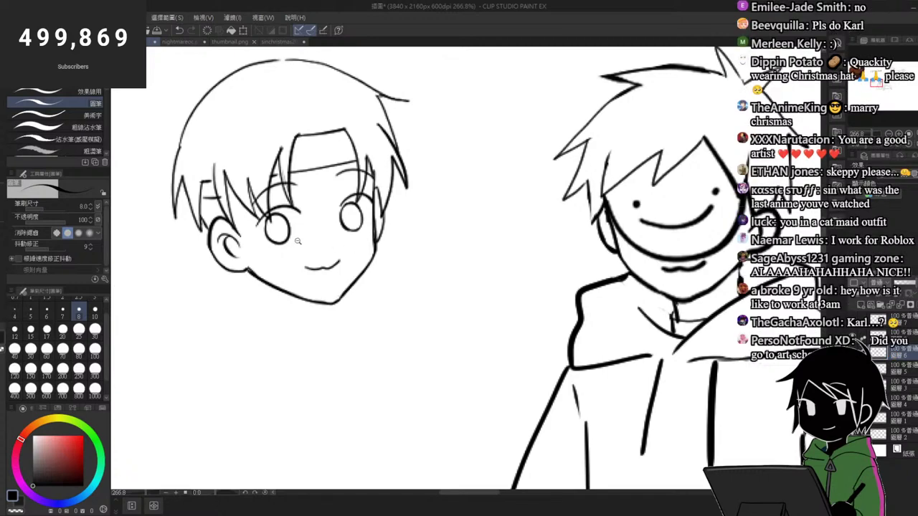
pyautogui.moveTo(267, 306)
pyautogui.mouseDown()
pyautogui.moveTo(310, 313)
pyautogui.moveTo(334, 301)
pyautogui.mouseUp()
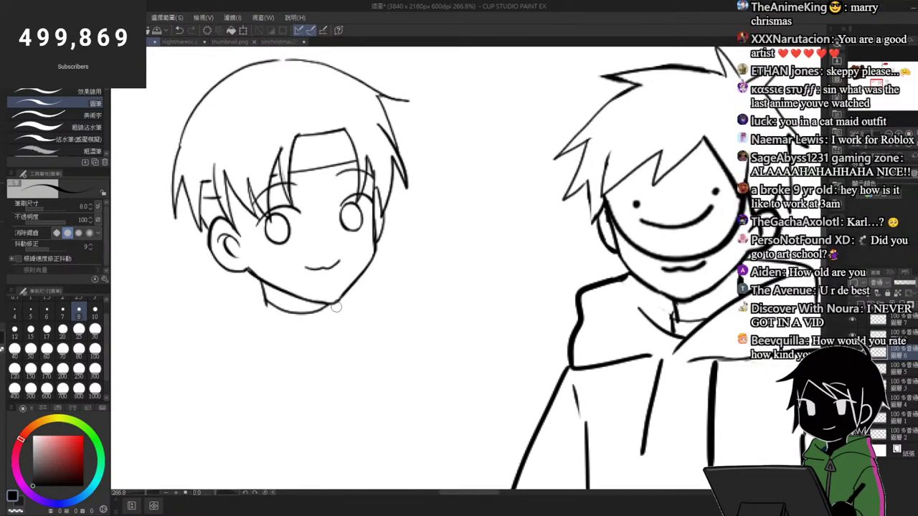
pyautogui.scroll(-3, 332, 316)
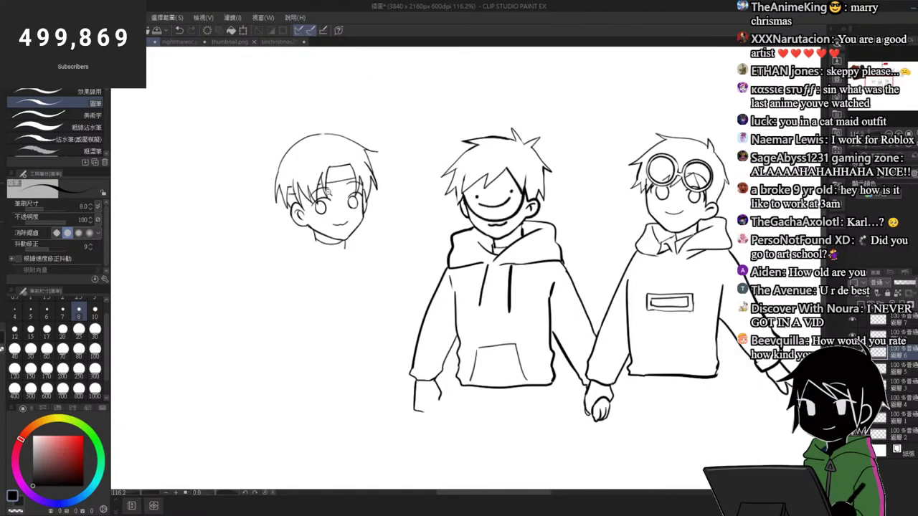
pyautogui.scroll(-3, 256, 250)
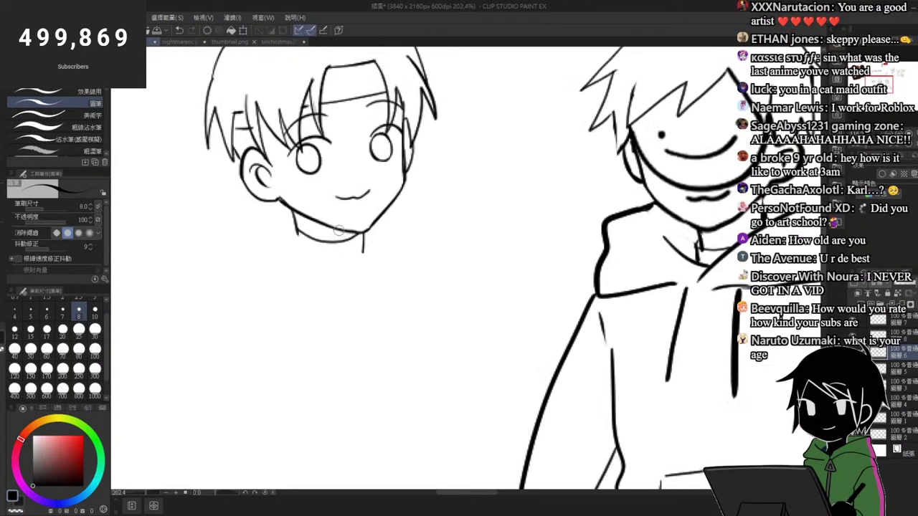
pyautogui.scroll(3, 319, 213)
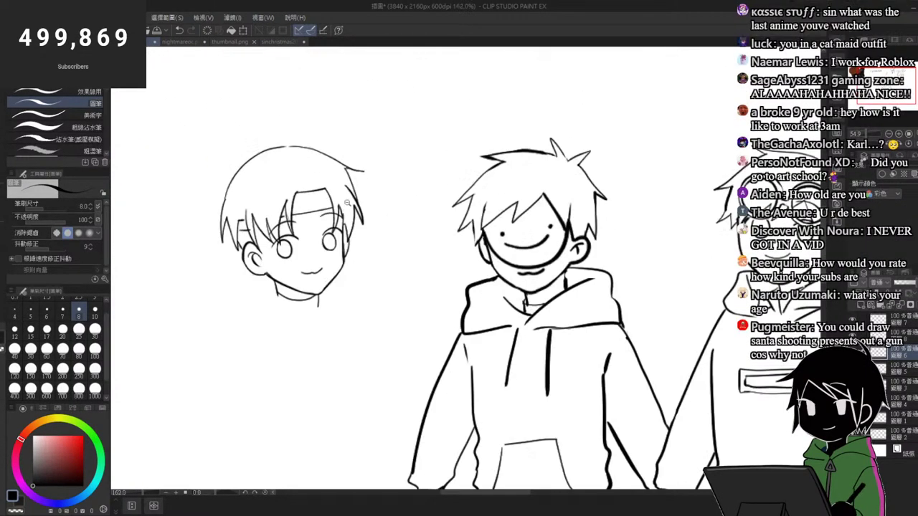
# Step: Lasso the leftmost character's head, shift it slightly up and to the left, and clear the selection
pyautogui.press('m')
pyautogui.moveTo(305, 112)
pyautogui.mouseDown()
pyautogui.moveTo(322, 331)
pyautogui.moveTo(308, 111)
pyautogui.moveTo(296, 114)
pyautogui.mouseUp()
pyautogui.hotkey('ctrl', 't')
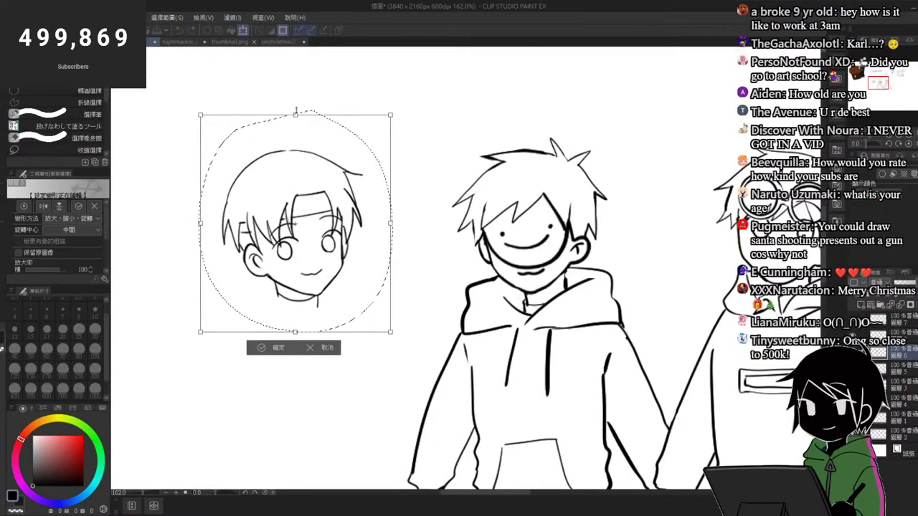
pyautogui.moveTo(331, 161); pyautogui.dragTo(327, 156)
pyautogui.press('Return')
pyautogui.scroll(-5, 442, 96)
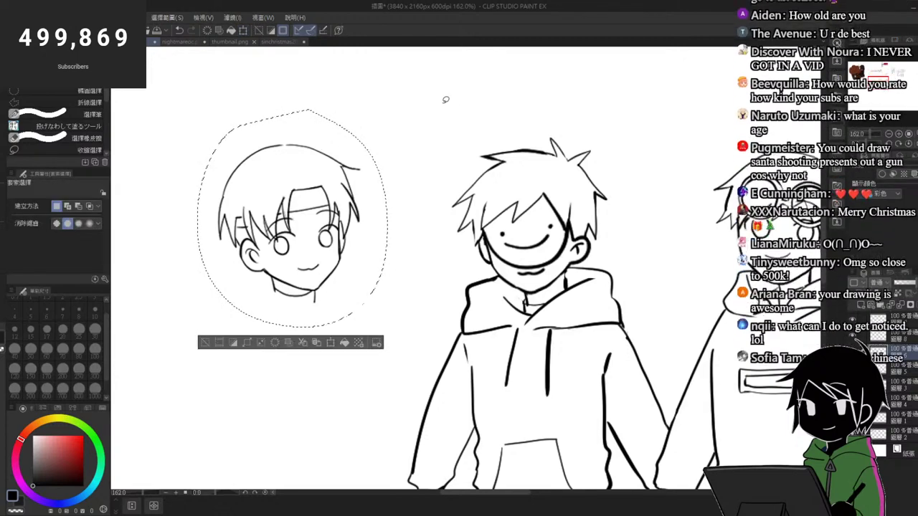
# Step: Extend the leftmost character's neck and draw the curved shirt collar around its base
pyautogui.scroll(6, 375, 151)
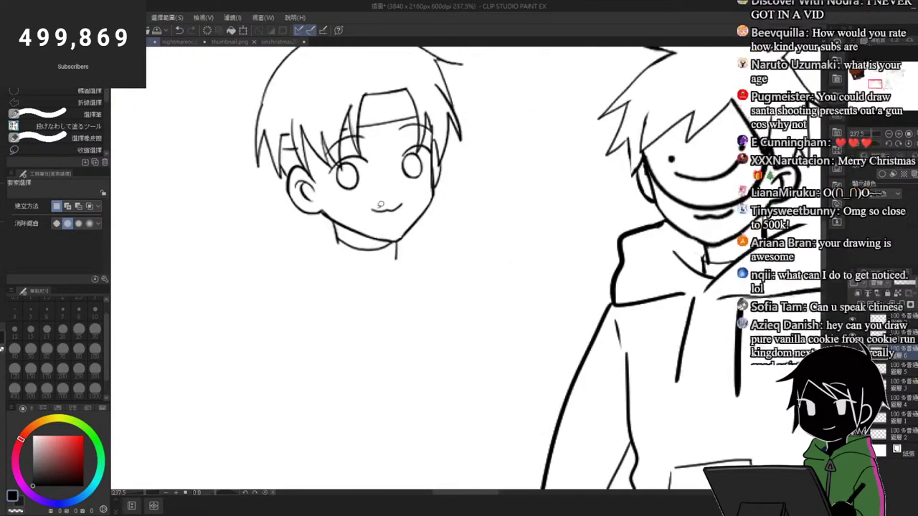
pyautogui.press('p')
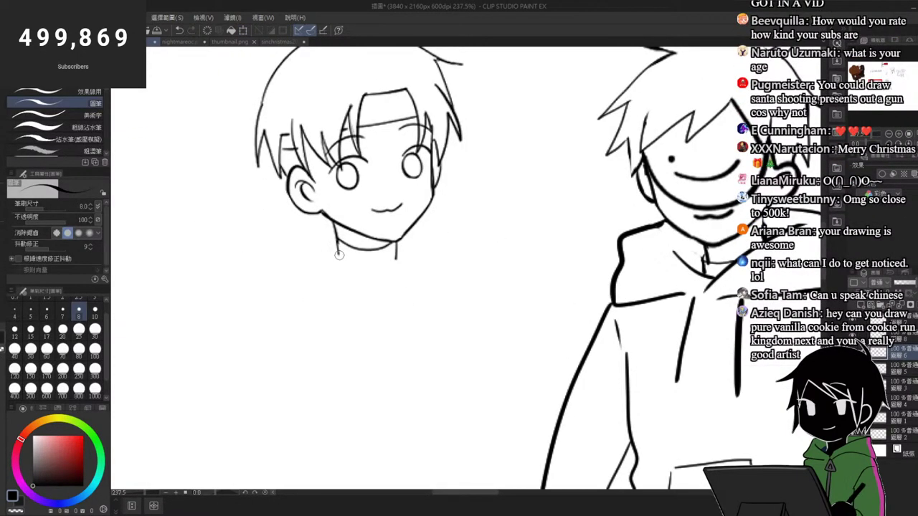
pyautogui.moveTo(345, 279); pyautogui.dragTo(404, 259)
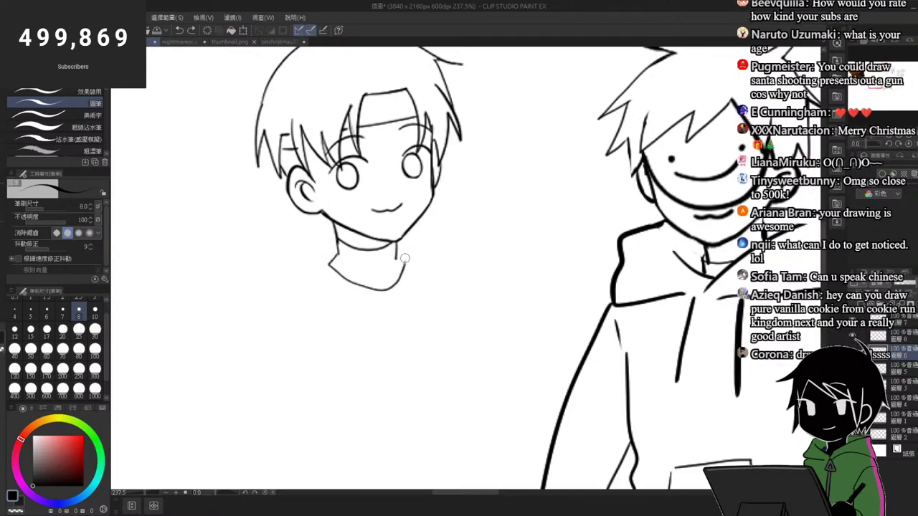
pyautogui.scroll(-6, 403, 265)
pyautogui.scroll(6, 357, 207)
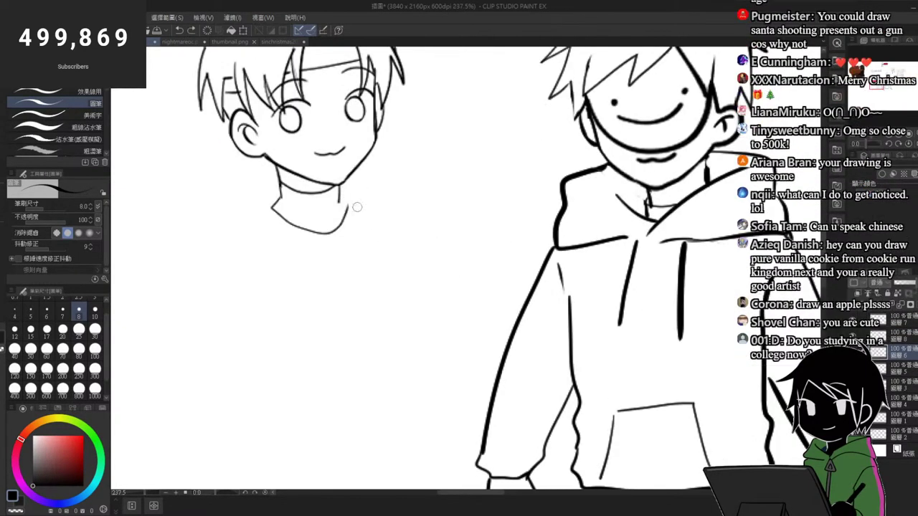
# Step: Draw the right side line of the leftmost character's torso, retrying the stroke until its position and shape fit
pyautogui.scroll(-8, 352, 191)
pyautogui.scroll(3, 352, 190)
pyautogui.moveTo(383, 223); pyautogui.dragTo(386, 283)
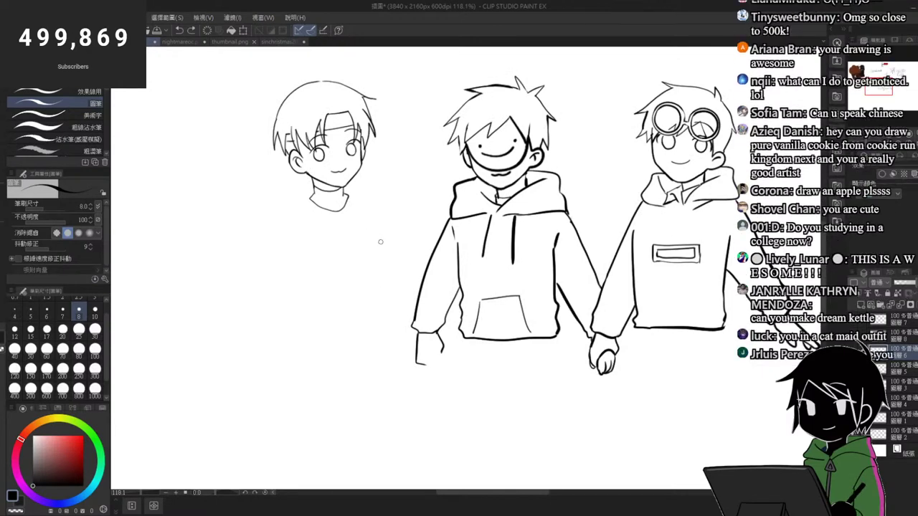
pyautogui.moveTo(380, 249); pyautogui.dragTo(385, 315)
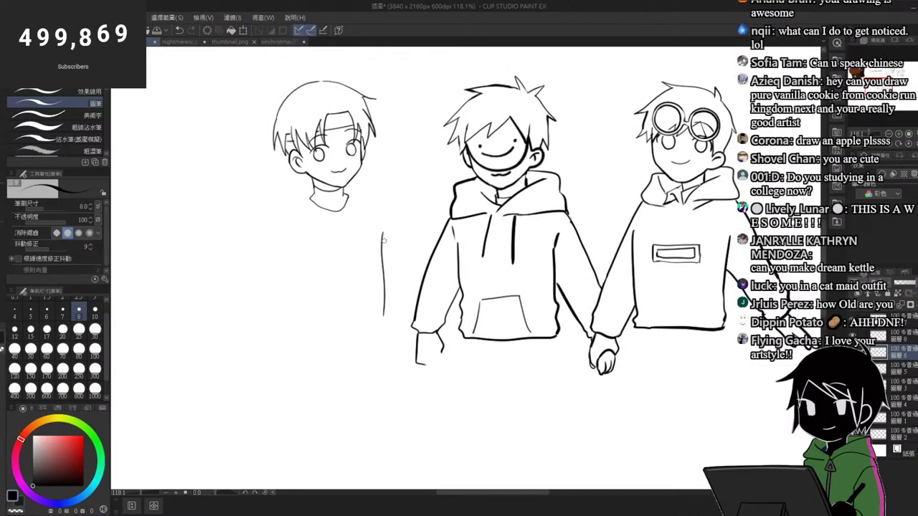
pyautogui.hotkey('ctrl', 'z')
pyautogui.moveTo(383, 229); pyautogui.dragTo(384, 316)
pyautogui.hotkey('ctrl', 'z')
# Step: Draw the left side of the leftmost character's torso and close the shirt with a hem between both sides
pyautogui.moveTo(283, 246); pyautogui.dragTo(300, 320)
pyautogui.hotkey('ctrl', 'z')
pyautogui.moveTo(279, 248); pyautogui.dragTo(292, 309)
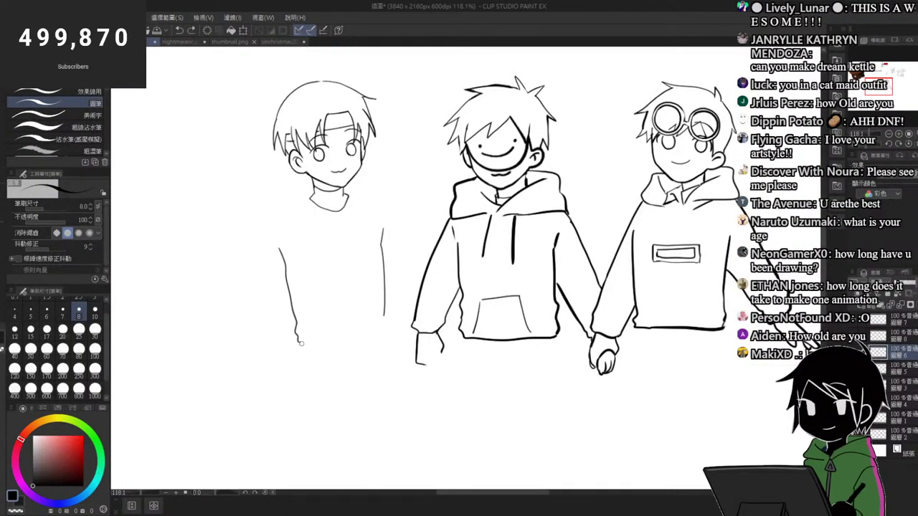
pyautogui.moveTo(385, 320); pyautogui.dragTo(388, 329)
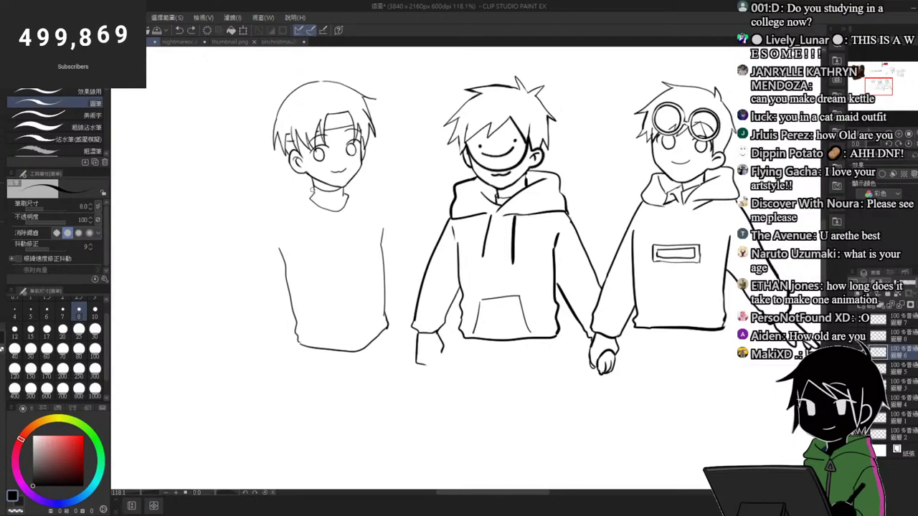
# Step: Draw the leftmost character's shoulders and both short T-shirt sleeves, undoing and redrawing the left shoulder and sleeve strokes
pyautogui.moveTo(310, 198)
pyautogui.mouseDown()
pyautogui.moveTo(277, 213)
pyautogui.moveTo(256, 268)
pyautogui.moveTo(278, 212)
pyautogui.moveTo(261, 251)
pyautogui.mouseUp()
pyautogui.hotkey('ctrl', 'z')
pyautogui.hotkey('ctrl', 'z')
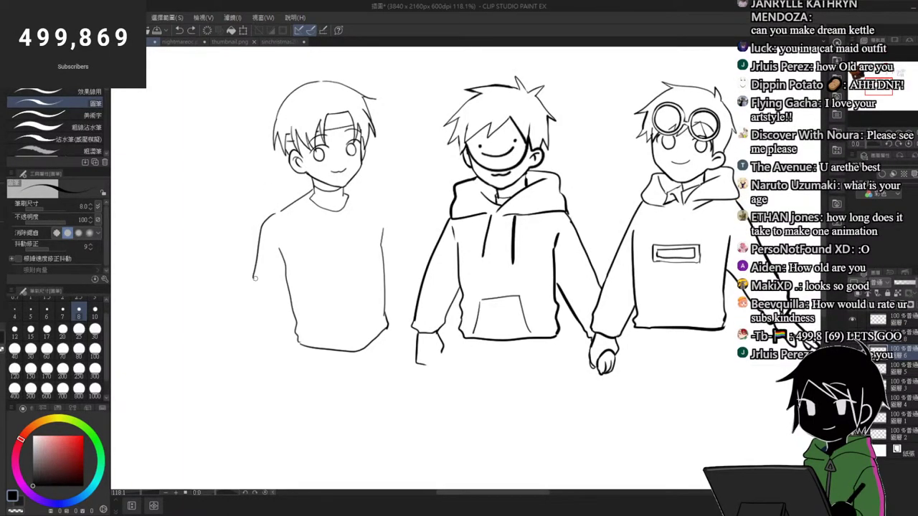
pyautogui.hotkey('ctrl', 'z')
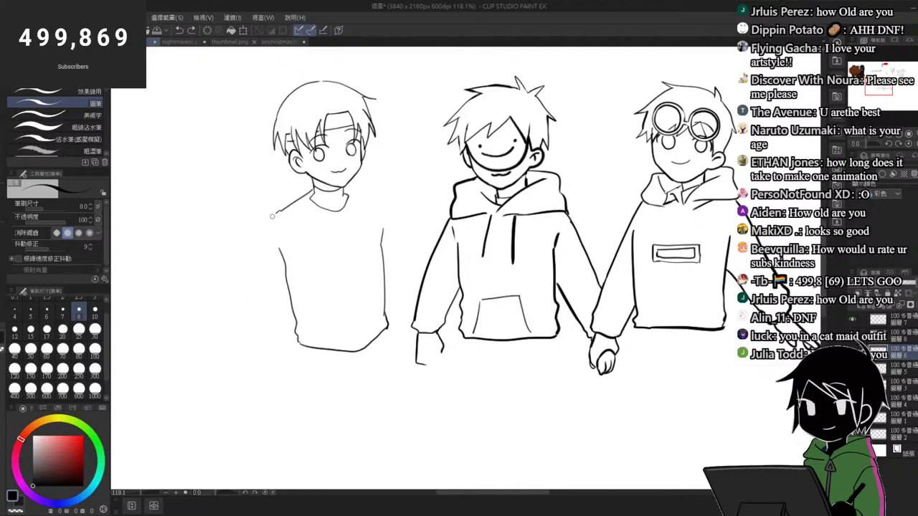
pyautogui.moveTo(272, 216)
pyautogui.mouseDown()
pyautogui.moveTo(256, 283)
pyautogui.moveTo(295, 289)
pyautogui.mouseUp()
pyautogui.moveTo(306, 256); pyautogui.dragTo(300, 267)
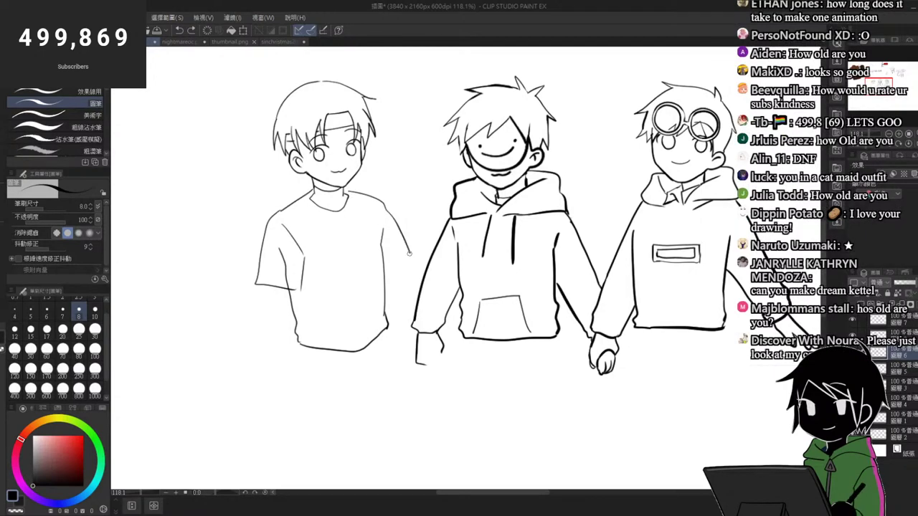
pyautogui.moveTo(409, 253); pyautogui.dragTo(389, 269)
pyautogui.scroll(-3, 398, 242)
pyautogui.scroll(2, 409, 247)
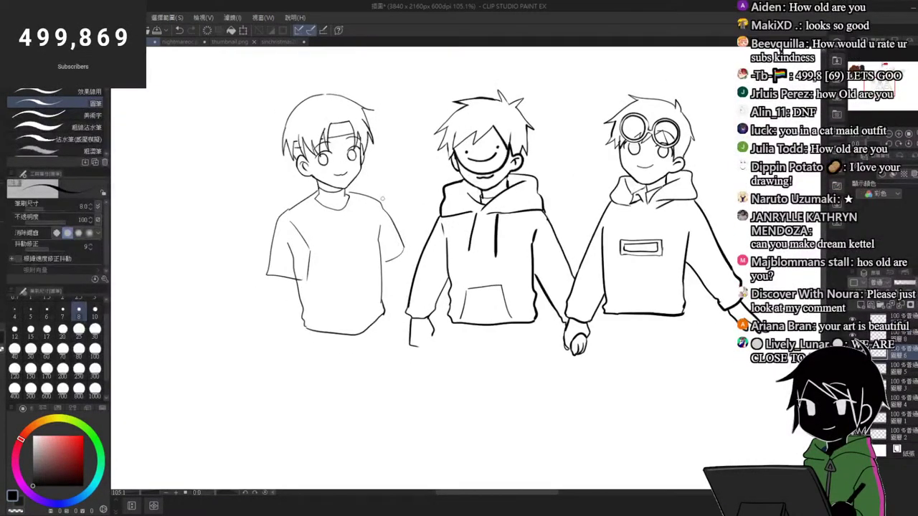
# Step: Lasso the whole leftmost character, scale it down to 94%, and clear the selection
pyautogui.press('m')
pyautogui.moveTo(302, 85)
pyautogui.mouseDown()
pyautogui.moveTo(217, 211)
pyautogui.moveTo(343, 372)
pyautogui.mouseUp()
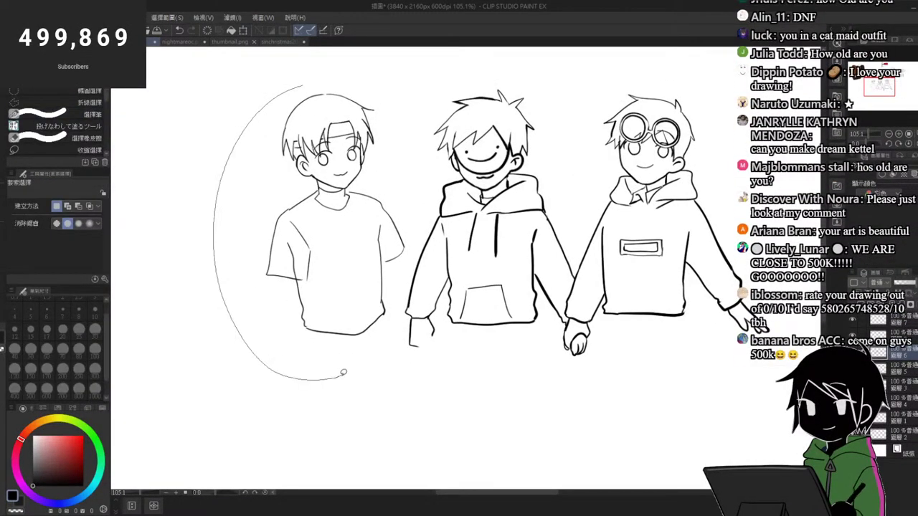
pyautogui.moveTo(417, 134); pyautogui.dragTo(359, 71)
pyautogui.hotkey('ctrl', 't')
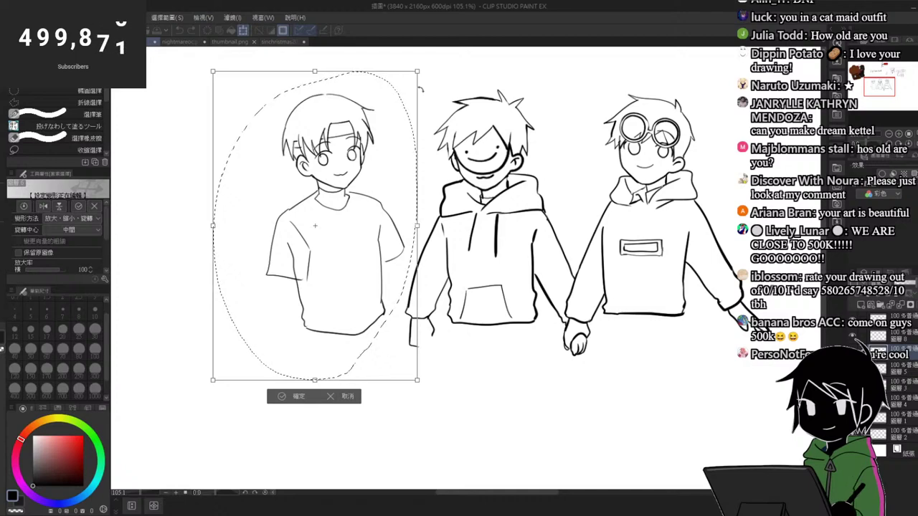
pyautogui.moveTo(420, 89)
pyautogui.mouseDown()
pyautogui.moveTo(391, 138)
pyautogui.moveTo(406, 114)
pyautogui.moveTo(392, 118)
pyautogui.mouseUp()
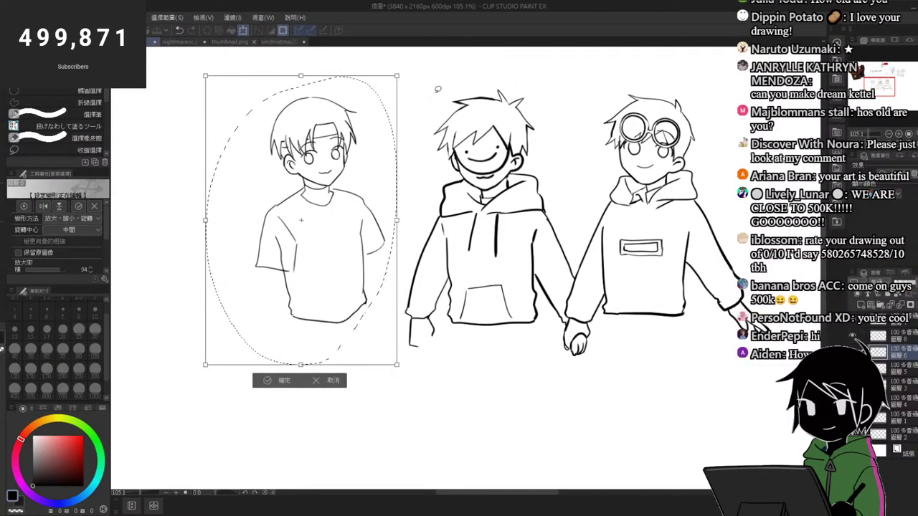
pyautogui.press('Return')
pyautogui.click(437, 88)
# Step: Erase the torso line overlapping the leftmost character's left sleeve and redraw the sleeve's inner edge
pyautogui.scroll(-3, 356, 243)
pyautogui.scroll(6, 338, 247)
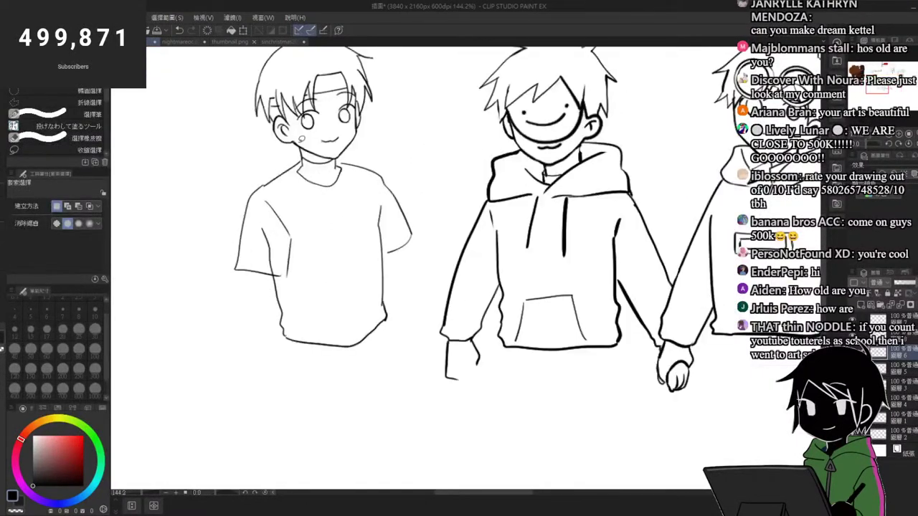
pyautogui.press('e')
pyautogui.scroll(5, 284, 241)
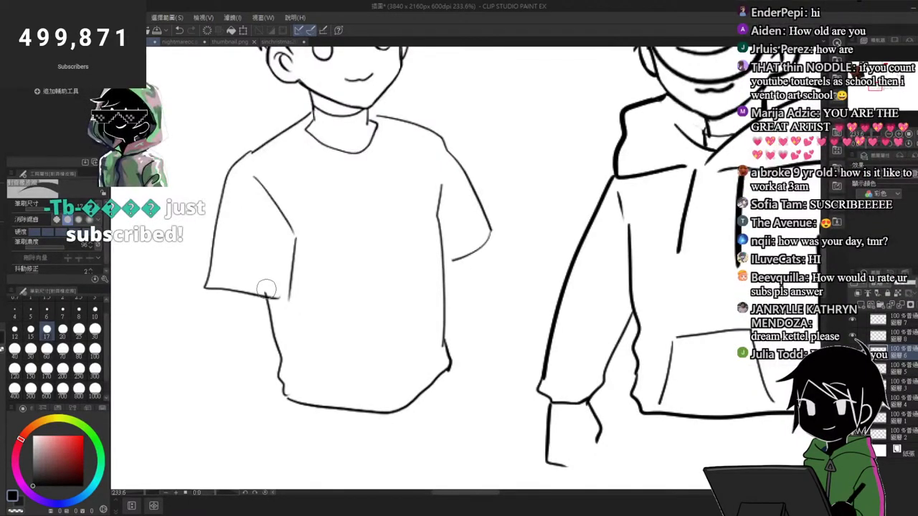
pyautogui.scroll(3, 292, 255)
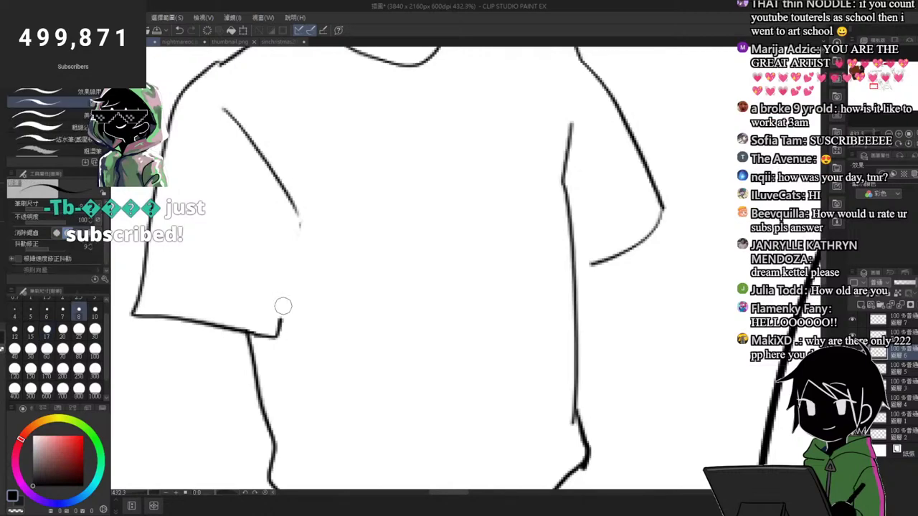
pyautogui.scroll(-5, 282, 306)
# Step: Draw the leftmost character's arm from the right sleeve down to the masked character's hand
pyautogui.scroll(4, 381, 235)
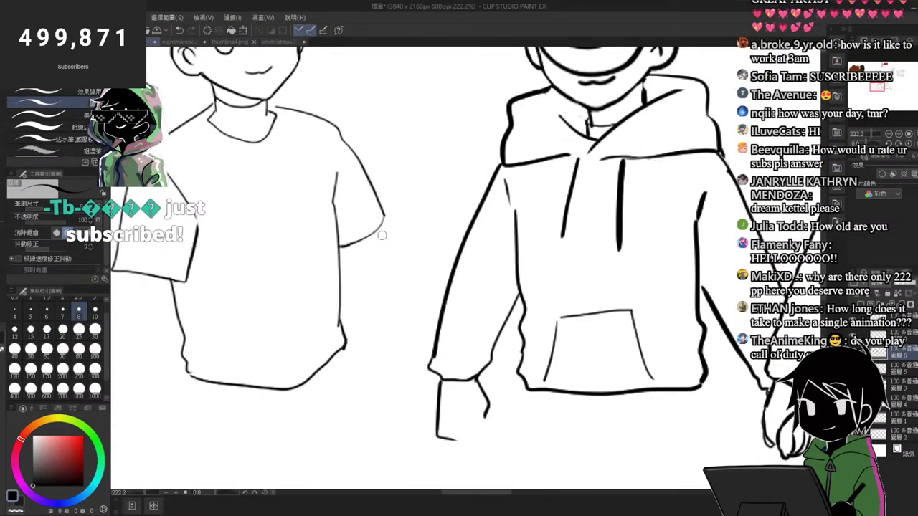
pyautogui.moveTo(381, 224); pyautogui.dragTo(431, 337)
pyautogui.moveTo(341, 287); pyautogui.dragTo(421, 397)
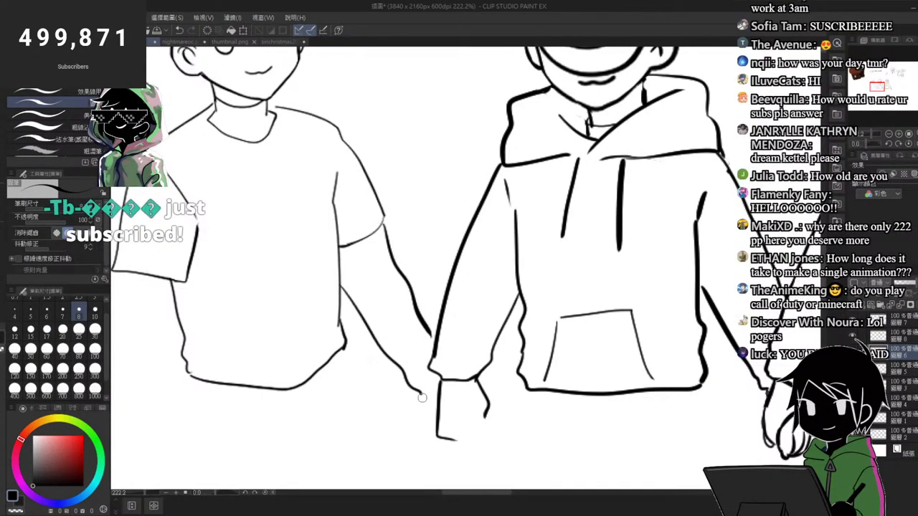
pyautogui.scroll(-4, 422, 397)
# Step: Draw the wrist and the clasped hand with fingers joining the leftmost character to the masked character
pyautogui.scroll(5, 387, 283)
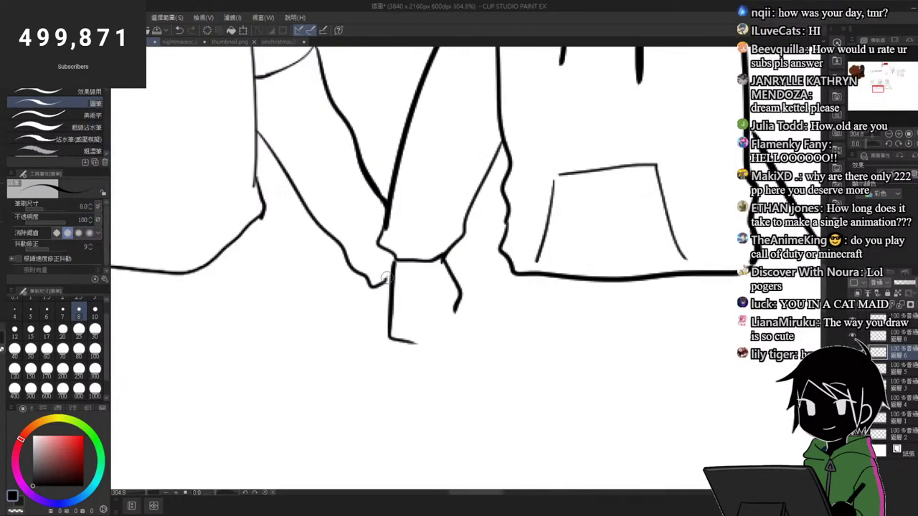
pyautogui.moveTo(409, 321)
pyautogui.mouseDown()
pyautogui.moveTo(460, 338)
pyautogui.moveTo(420, 346)
pyautogui.mouseUp()
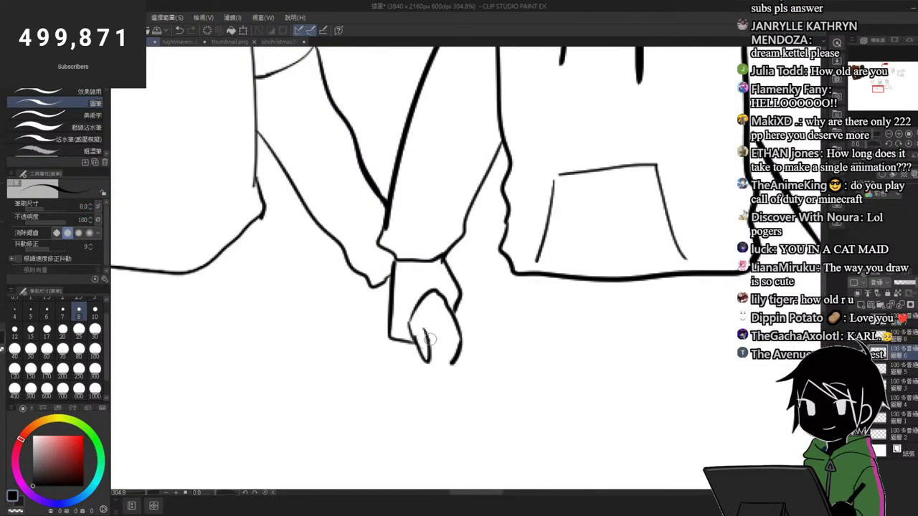
pyautogui.moveTo(425, 331)
pyautogui.mouseDown()
pyautogui.moveTo(444, 368)
pyautogui.moveTo(457, 342)
pyautogui.moveTo(449, 297)
pyautogui.moveTo(460, 331)
pyautogui.mouseUp()
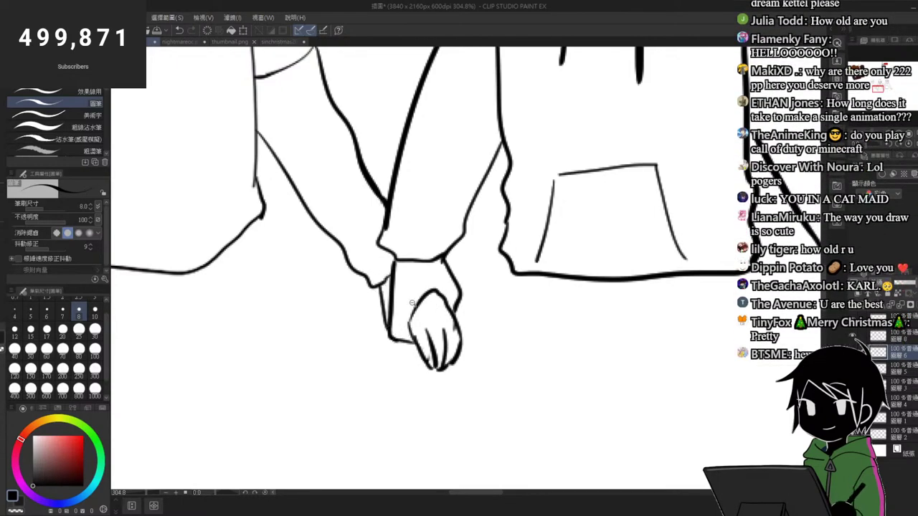
pyautogui.scroll(-4, 412, 302)
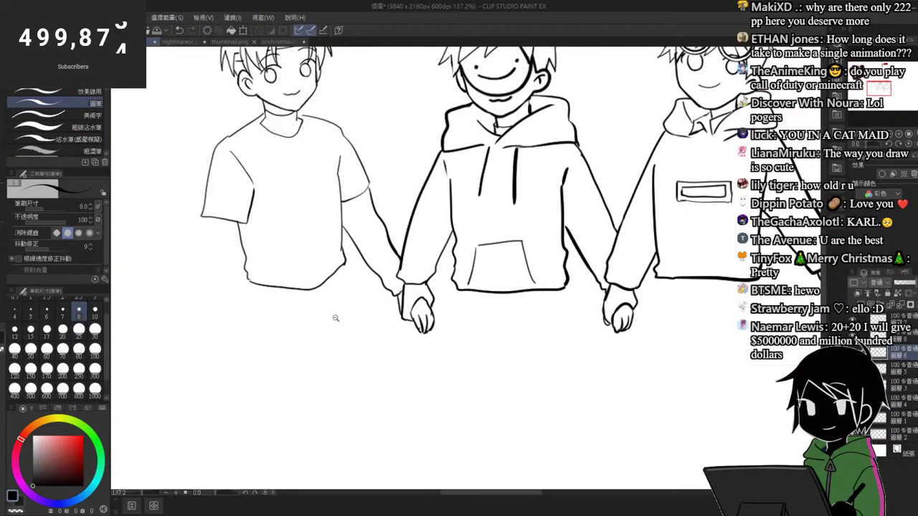
# Step: Remove the bottom hem line of the leftmost character's T-shirt, leaving both torso side lines
pyautogui.scroll(1, 335, 317)
pyautogui.scroll(-1, 337, 308)
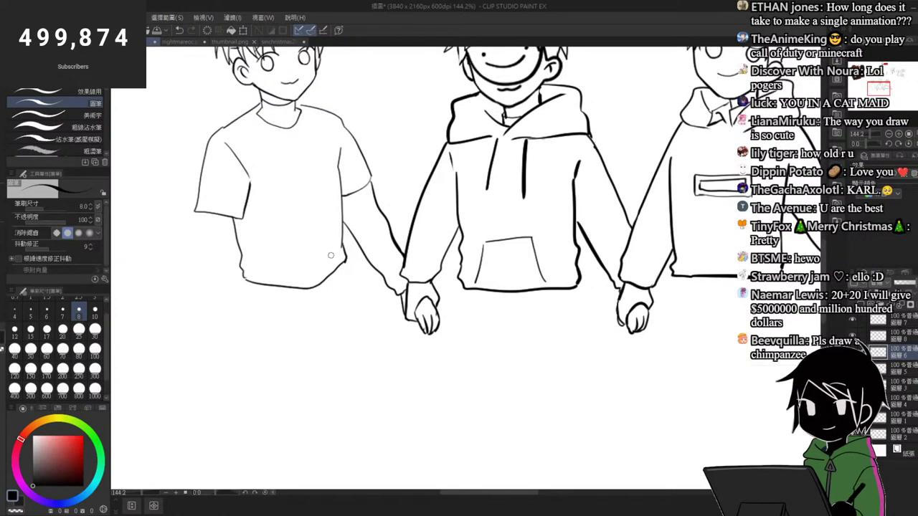
pyautogui.scroll(4, 347, 291)
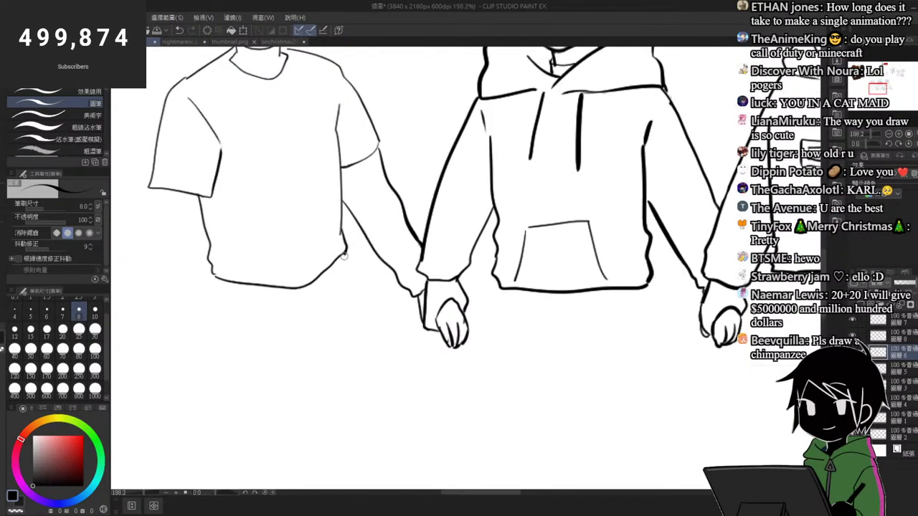
pyautogui.press('e')
pyautogui.hotkey('ctrl', 'z')
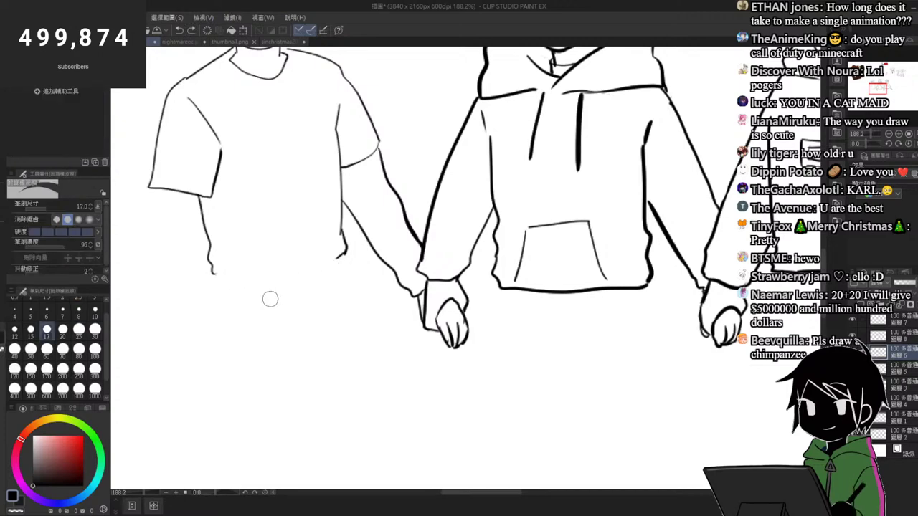
# Step: Draw the curved bottom hem of the leftmost character's T-shirt and a flame outline on its front
pyautogui.press('p')
pyautogui.moveTo(212, 273)
pyautogui.mouseDown()
pyautogui.moveTo(280, 309)
pyautogui.moveTo(326, 306)
pyautogui.moveTo(346, 288)
pyautogui.mouseUp()
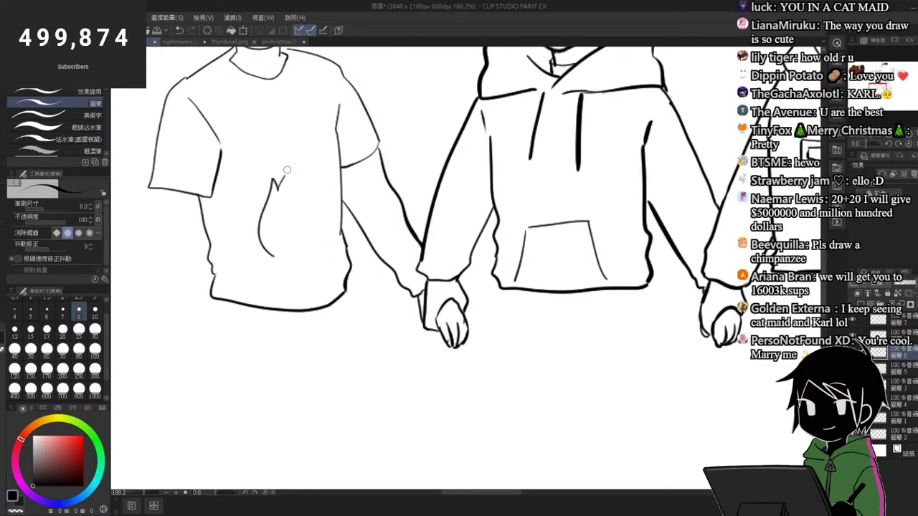
pyautogui.moveTo(305, 187); pyautogui.dragTo(313, 228)
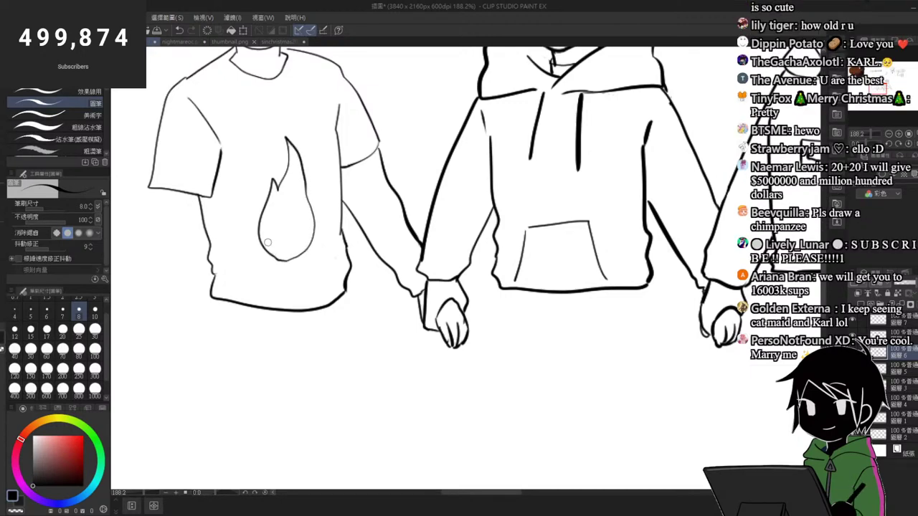
pyautogui.scroll(-3, 323, 225)
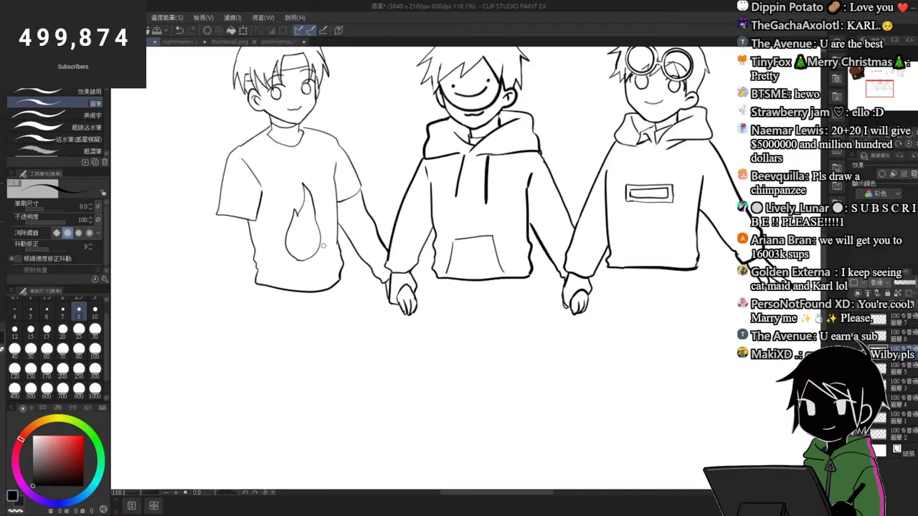
pyautogui.scroll(3, 243, 222)
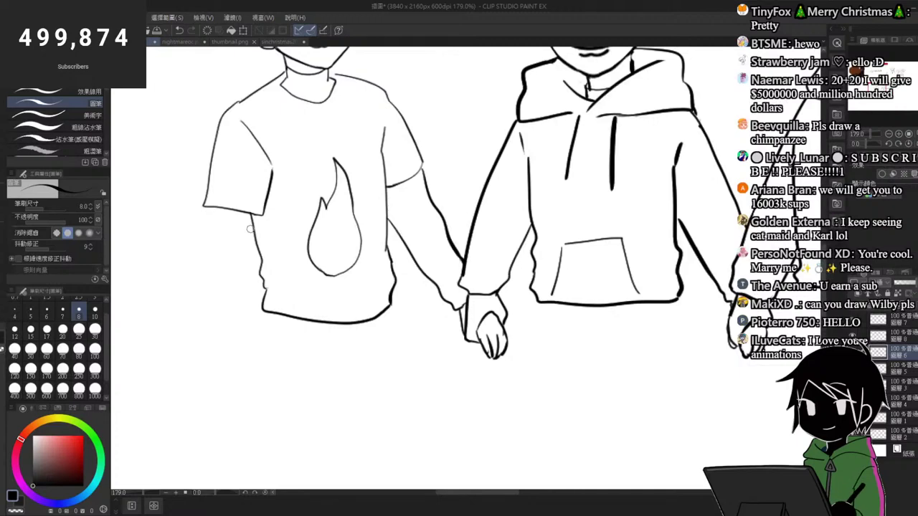
pyautogui.scroll(-2, 258, 259)
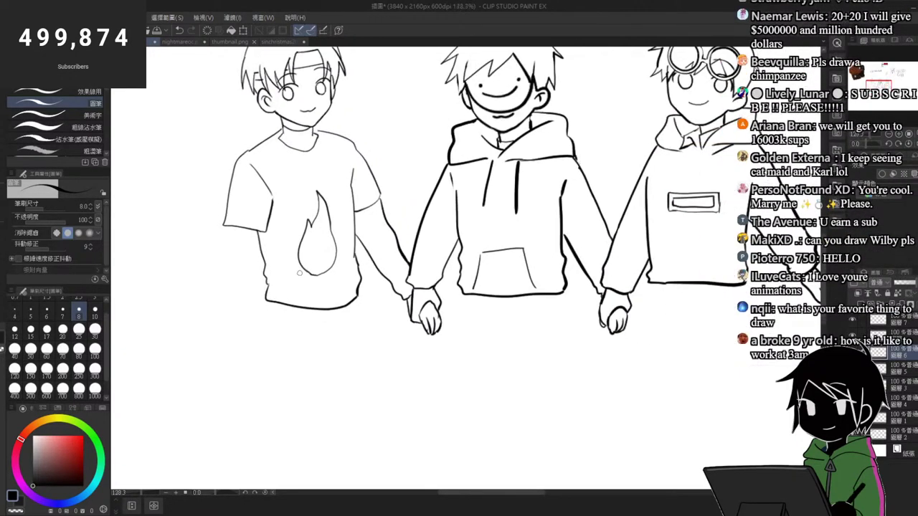
pyautogui.scroll(3, 215, 287)
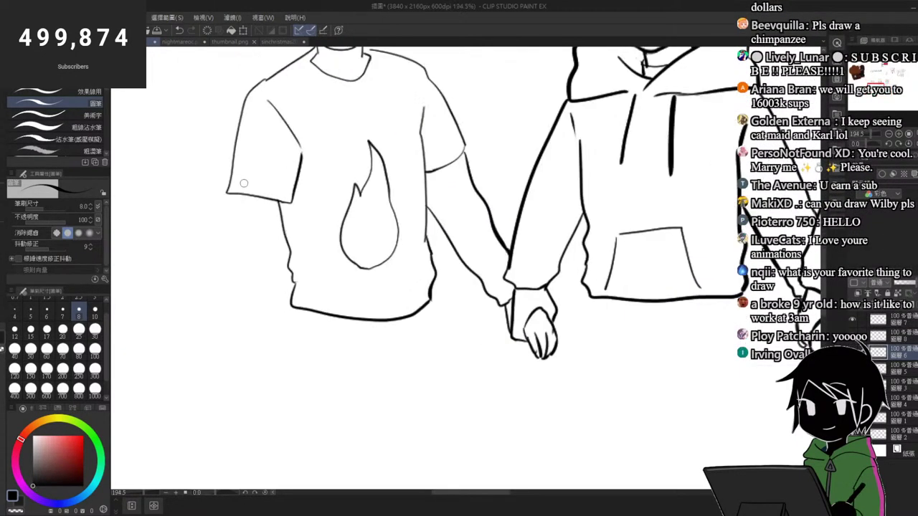
pyautogui.moveTo(224, 283); pyautogui.dragTo(222, 304)
pyautogui.hotkey('ctrl', 'z')
pyautogui.moveTo(236, 195); pyautogui.dragTo(213, 320)
pyautogui.hotkey('ctrl', 'z')
pyautogui.moveTo(229, 197); pyautogui.dragTo(221, 310)
pyautogui.hotkey('ctrl', 'z')
pyautogui.hotkey('ctrl', 'z')
# Step: Draw the leftmost character's free arm below the left sleeve, with outer and inner edges and a rounded lower end
pyautogui.moveTo(238, 195)
pyautogui.mouseDown()
pyautogui.moveTo(219, 300)
pyautogui.moveTo(225, 315)
pyautogui.mouseUp()
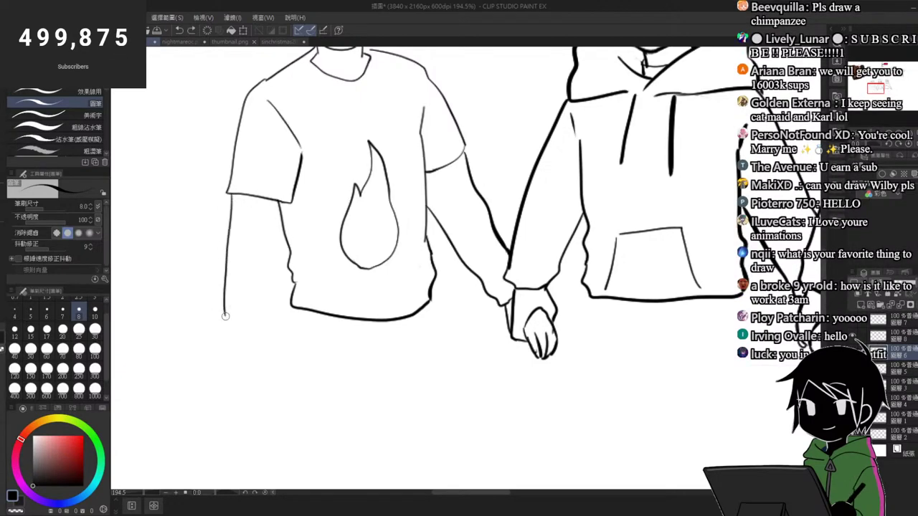
pyautogui.moveTo(281, 249); pyautogui.dragTo(265, 306)
pyautogui.hotkey('ctrl', 'z')
pyautogui.moveTo(289, 203)
pyautogui.mouseDown()
pyautogui.moveTo(270, 312)
pyautogui.moveTo(266, 300)
pyautogui.mouseUp()
pyautogui.hotkey('ctrl', 'z')
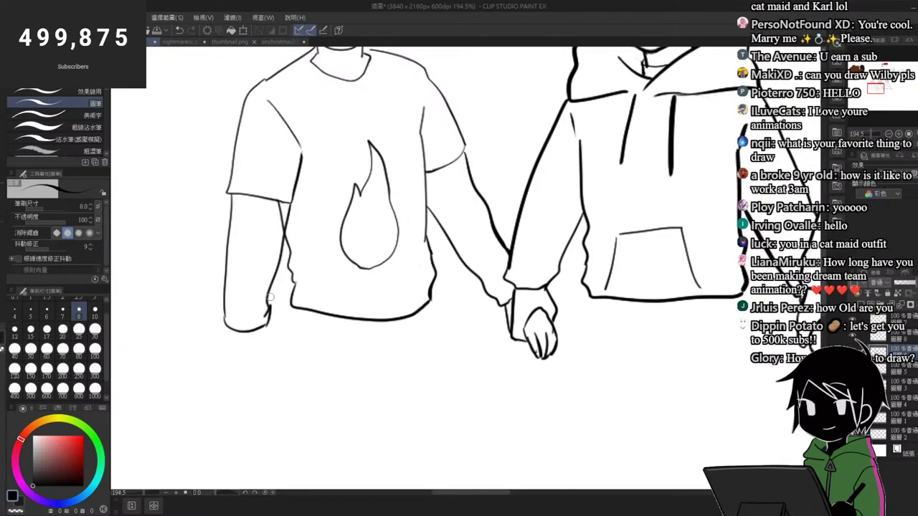
# Step: Erase the overlapping torso and forearm lines under the left sleeve and redraw the lower inner edge of the forearm
pyautogui.scroll(2, 280, 263)
pyautogui.press('e')
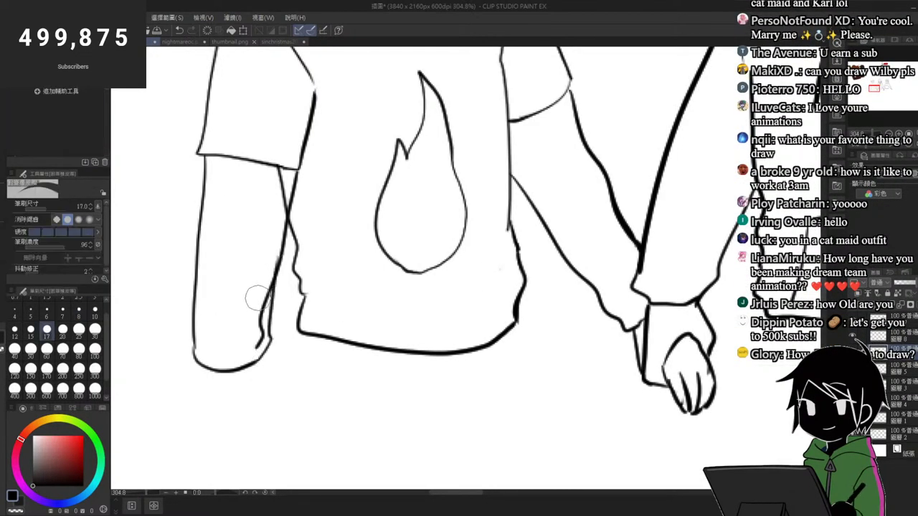
pyautogui.moveTo(256, 297); pyautogui.dragTo(269, 256)
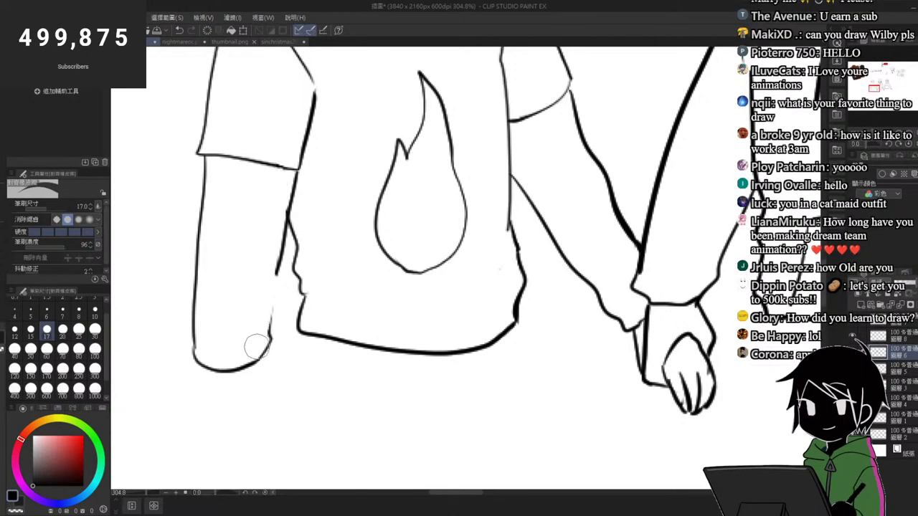
pyautogui.press('p')
pyautogui.moveTo(277, 274); pyautogui.dragTo(271, 330)
# Step: Draw the tip and left curve of a smaller flame inside the T-shirt's flame
pyautogui.scroll(-6, 251, 319)
pyautogui.scroll(6, 293, 139)
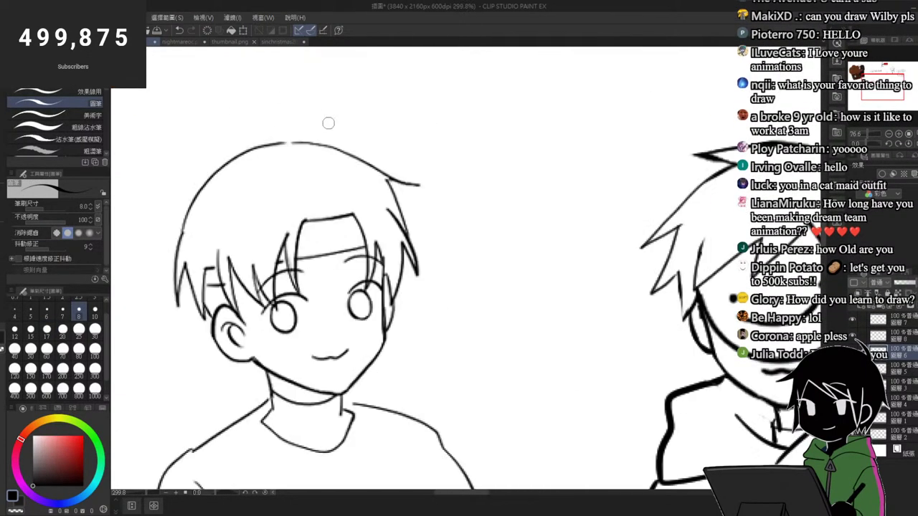
pyautogui.scroll(-5, 329, 123)
pyautogui.scroll(2, 322, 226)
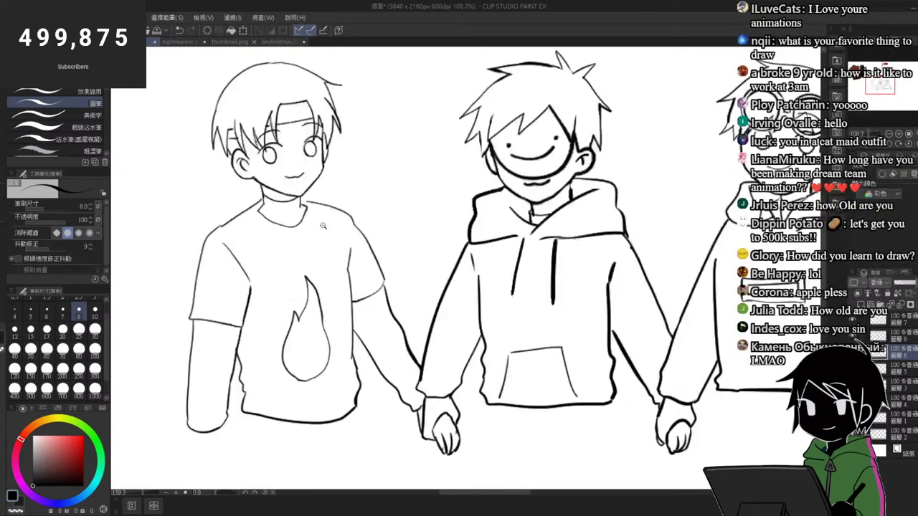
pyautogui.scroll(2, 322, 226)
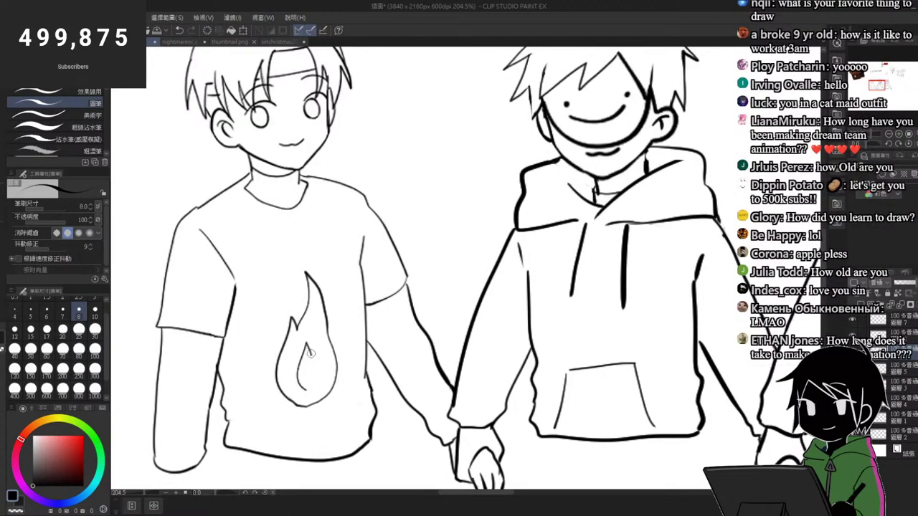
pyautogui.scroll(1, 314, 368)
# Step: Select the flame drawing on the T-shirt, move it slightly up and rotate it slightly counterclockwise
pyautogui.press('m')
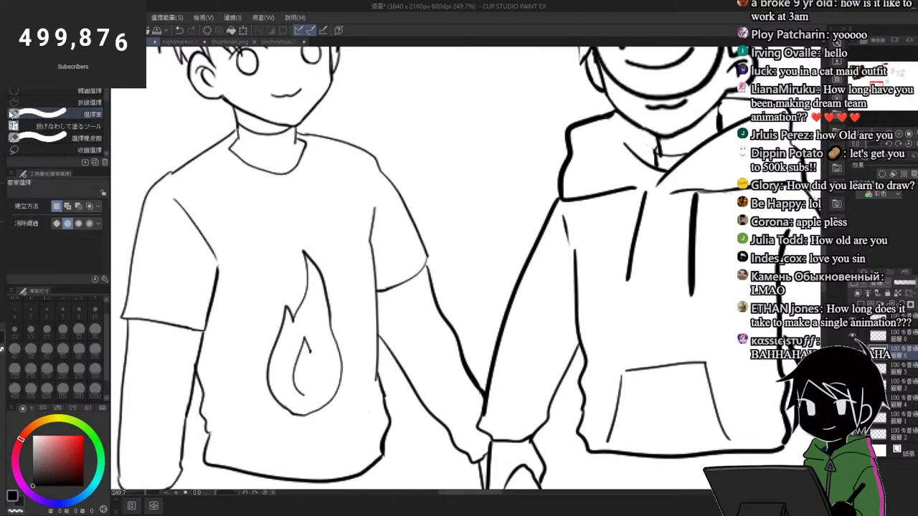
pyautogui.moveTo(291, 234)
pyautogui.mouseDown()
pyautogui.moveTo(269, 425)
pyautogui.moveTo(340, 409)
pyautogui.moveTo(349, 341)
pyautogui.moveTo(294, 233)
pyautogui.mouseUp()
pyautogui.hotkey('ctrl', 't')
pyautogui.moveTo(301, 355); pyautogui.dragTo(305, 338)
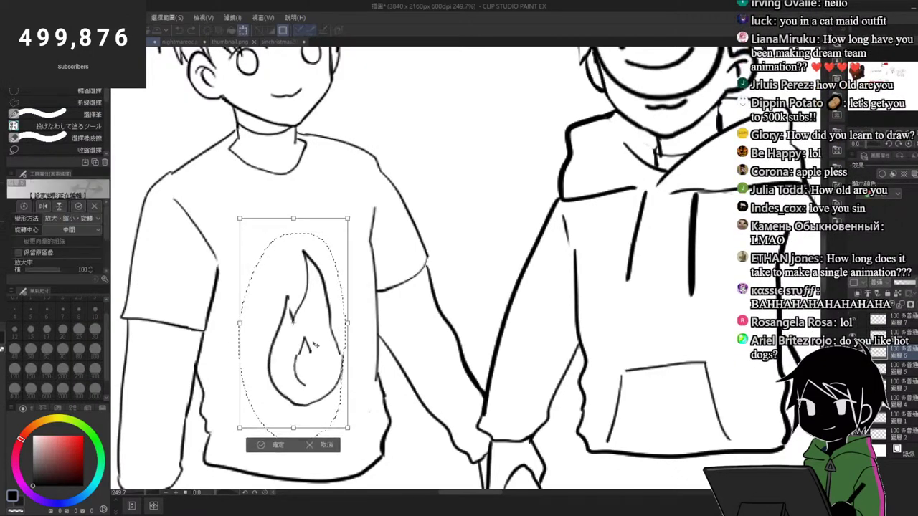
pyautogui.moveTo(377, 278); pyautogui.dragTo(374, 273)
pyautogui.moveTo(326, 353); pyautogui.dragTo(323, 355)
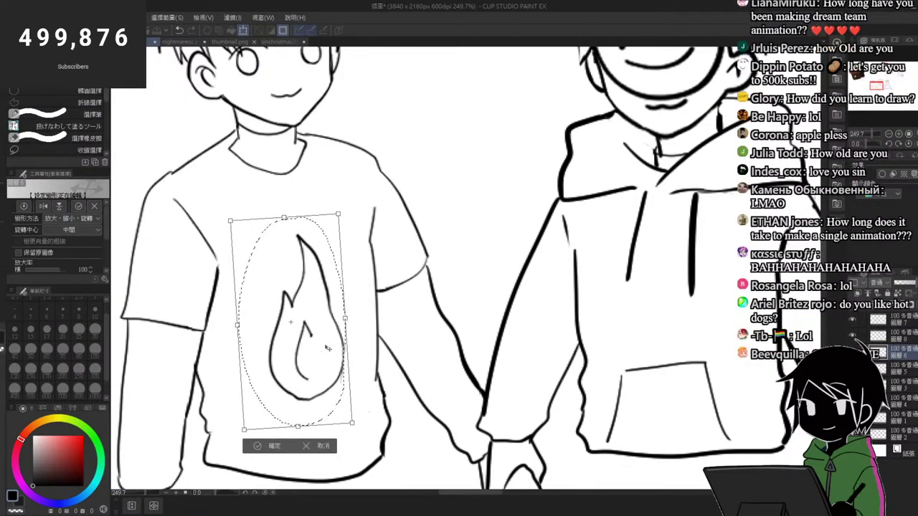
pyautogui.press('Return')
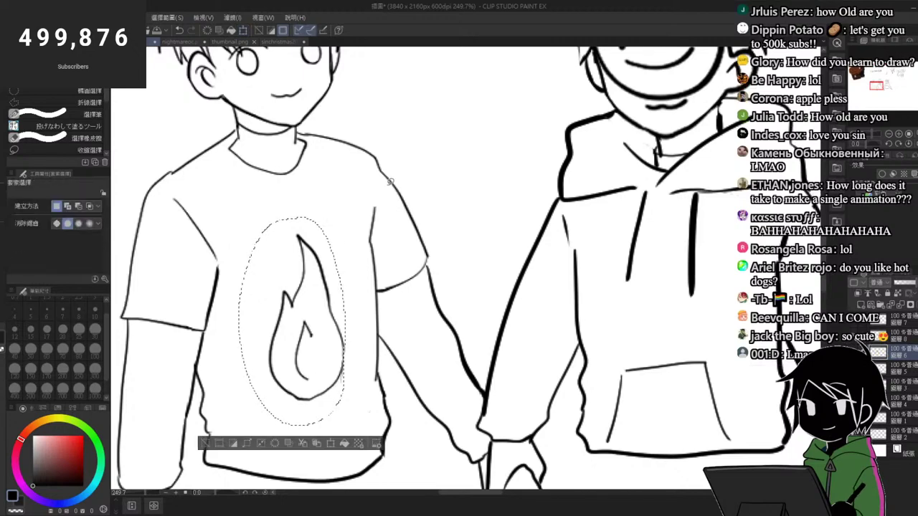
pyautogui.hotkey('ctrl', 'd')
# Step: Complete the inner flame on the T-shirt with a second pointed tip and a closed right side
pyautogui.moveTo(325, 358); pyautogui.dragTo(361, 394)
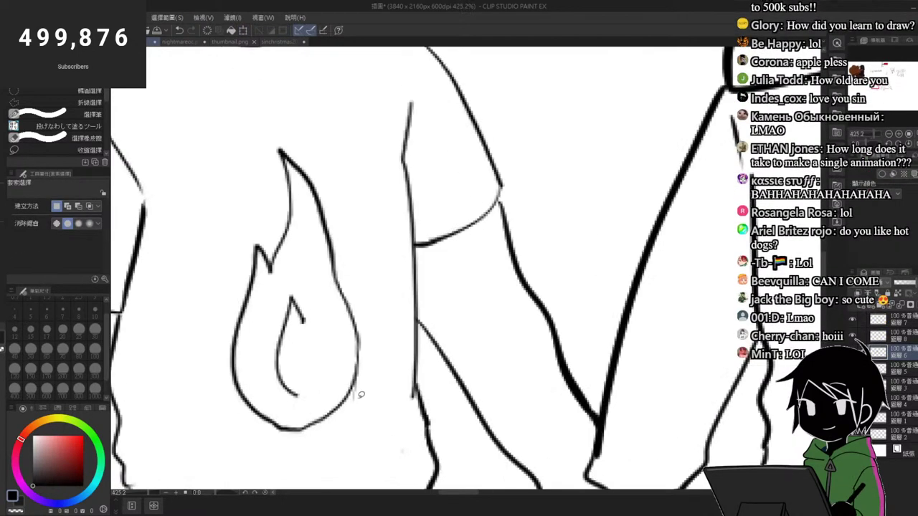
pyautogui.press('p')
pyautogui.press('p')
pyautogui.moveTo(305, 323)
pyautogui.mouseDown()
pyautogui.moveTo(328, 345)
pyautogui.moveTo(297, 395)
pyautogui.mouseUp()
pyautogui.hotkey('ctrl', 'z')
pyautogui.press('p')
pyautogui.moveTo(314, 260); pyautogui.dragTo(277, 261)
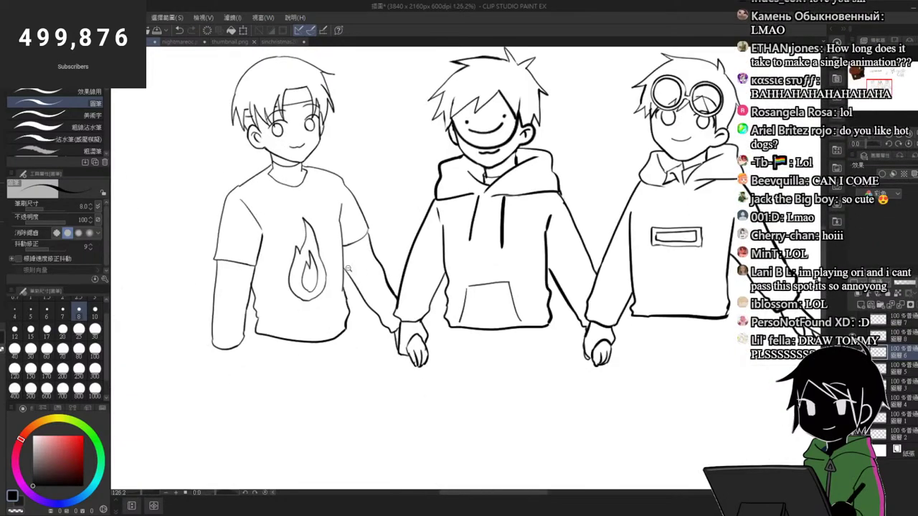
# Step: Draw the headband's tail lines hanging behind the leftmost character's ear and neck down to the shoulders
pyautogui.moveTo(331, 292)
pyautogui.mouseDown()
pyautogui.moveTo(360, 313)
pyautogui.moveTo(317, 316)
pyautogui.mouseUp()
pyautogui.press('e')
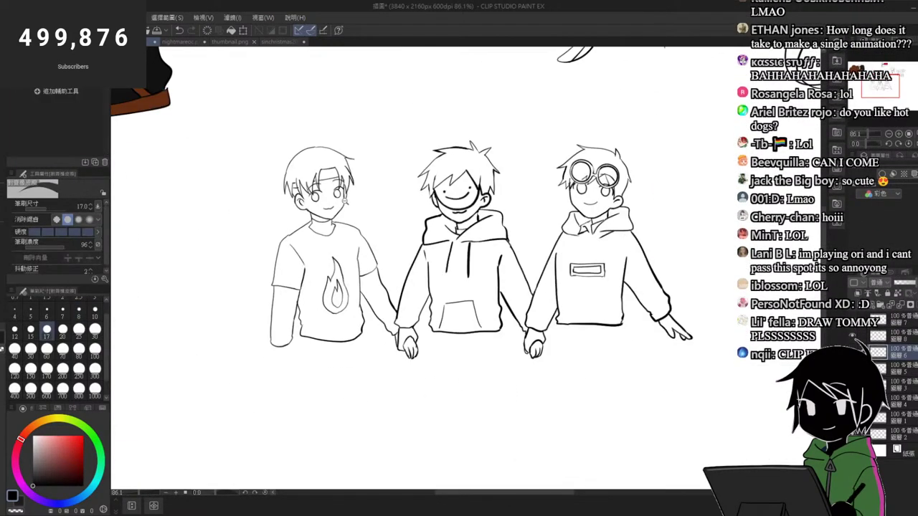
pyautogui.scroll(4, 345, 197)
pyautogui.press('p')
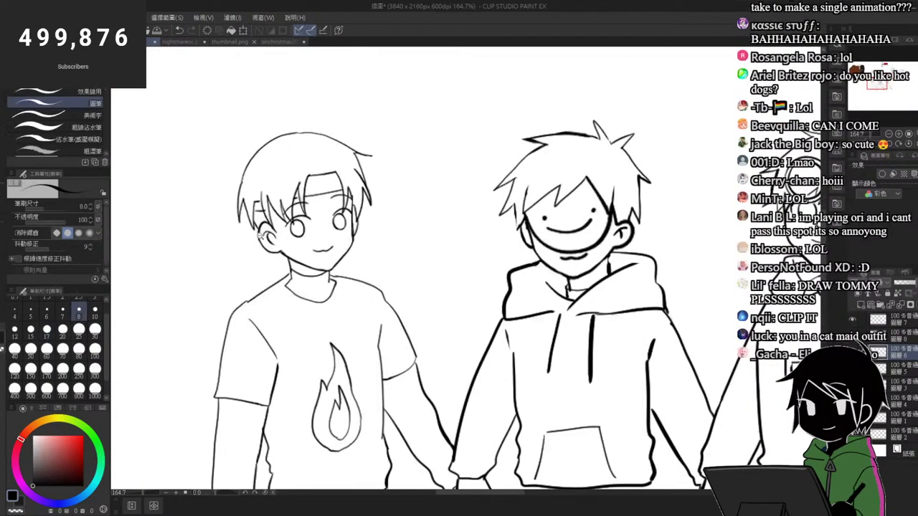
pyautogui.scroll(3, 261, 234)
pyautogui.moveTo(251, 212); pyautogui.dragTo(264, 334)
pyautogui.moveTo(276, 260); pyautogui.dragTo(285, 317)
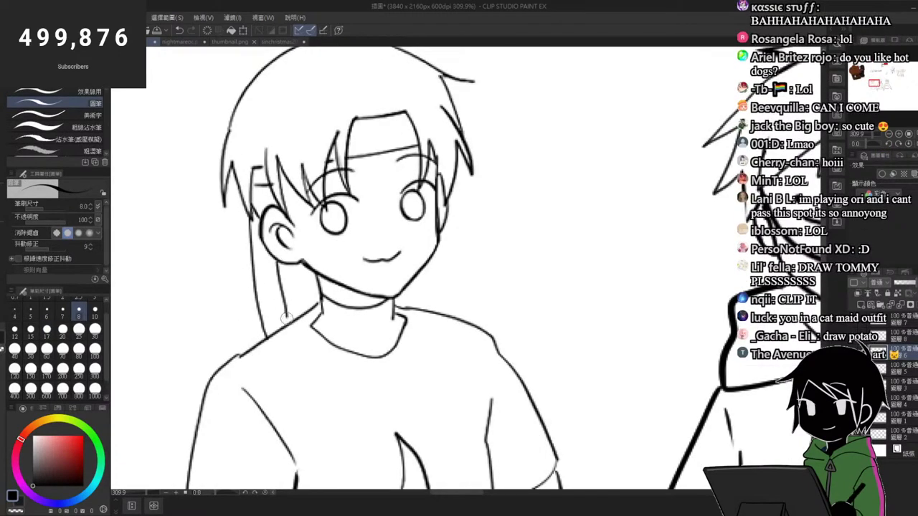
pyautogui.scroll(-2, 279, 299)
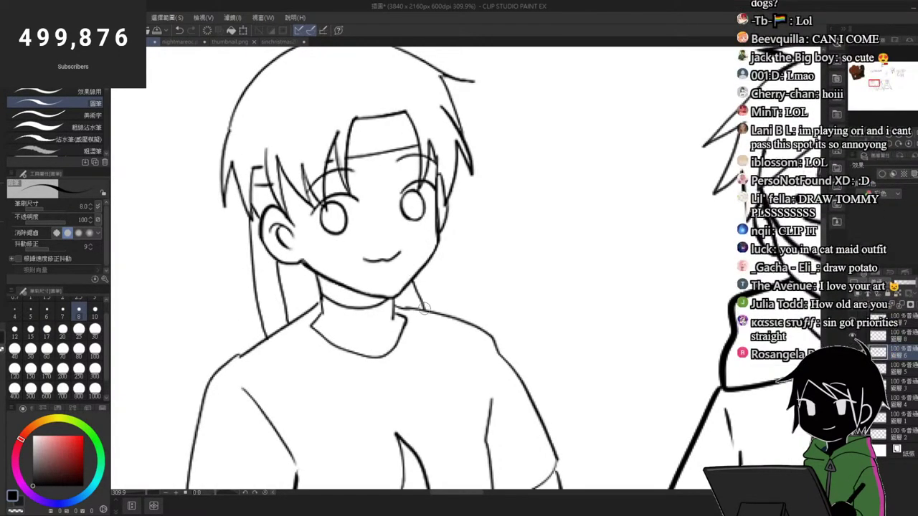
pyautogui.scroll(-3, 256, 221)
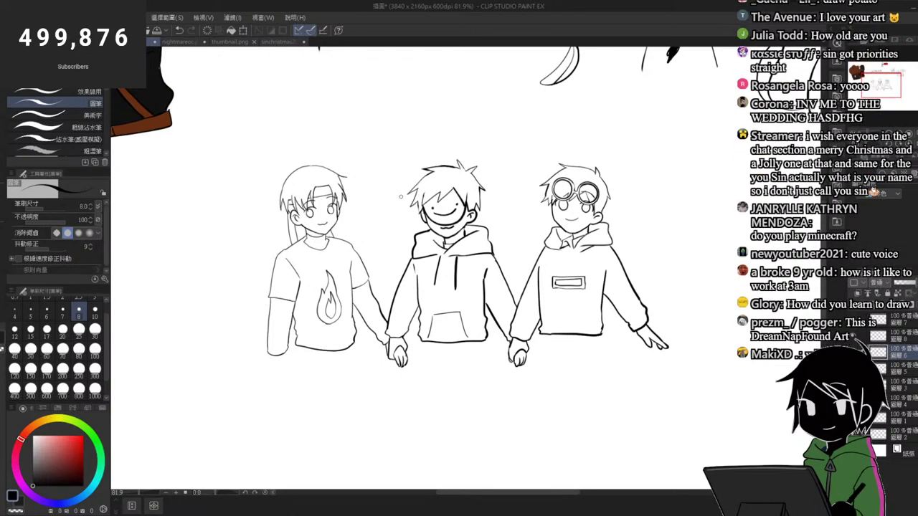
# Step: Draw the wrist and an open hand with thumb and spread fingers at the end of the leftmost character's free arm
pyautogui.scroll(2, 357, 266)
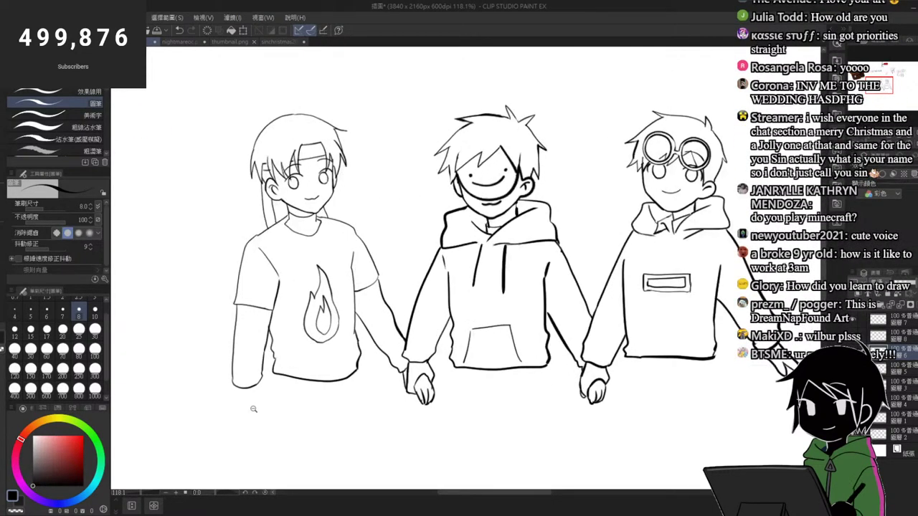
pyautogui.scroll(4, 253, 409)
pyautogui.hotkey('ctrl', 'z')
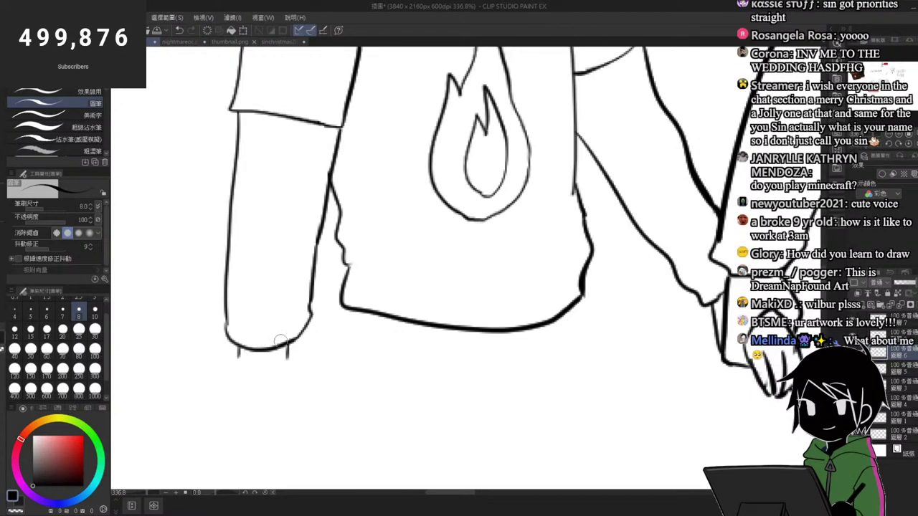
pyautogui.moveTo(300, 381); pyautogui.dragTo(303, 416)
pyautogui.hotkey('ctrl', 'z')
pyautogui.moveTo(288, 358)
pyautogui.mouseDown()
pyautogui.moveTo(288, 410)
pyautogui.moveTo(250, 443)
pyautogui.mouseUp()
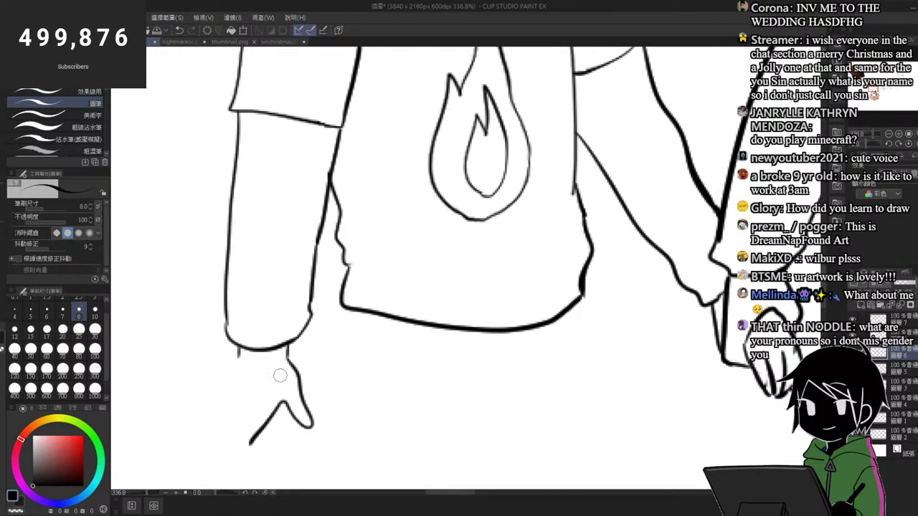
pyautogui.moveTo(257, 401); pyautogui.dragTo(241, 455)
pyautogui.moveTo(256, 401); pyautogui.dragTo(212, 450)
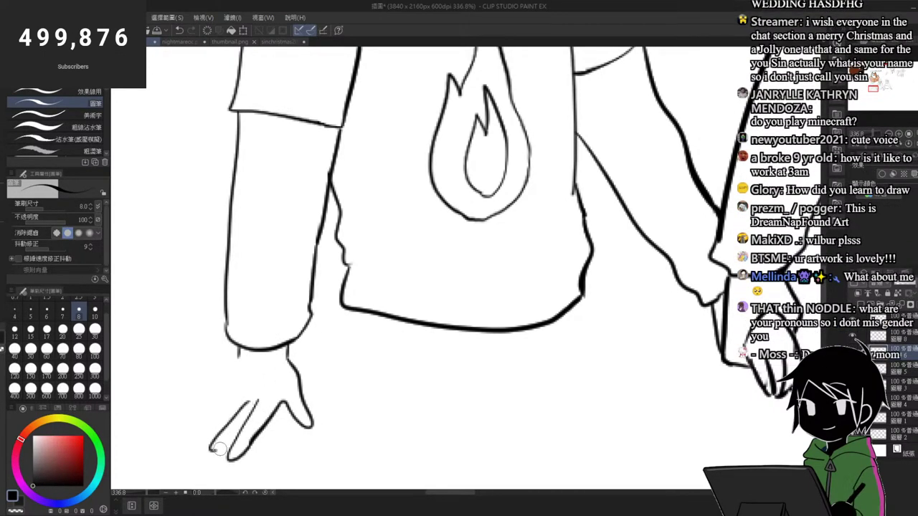
pyautogui.moveTo(228, 399); pyautogui.dragTo(199, 434)
pyautogui.moveTo(238, 353); pyautogui.dragTo(212, 396)
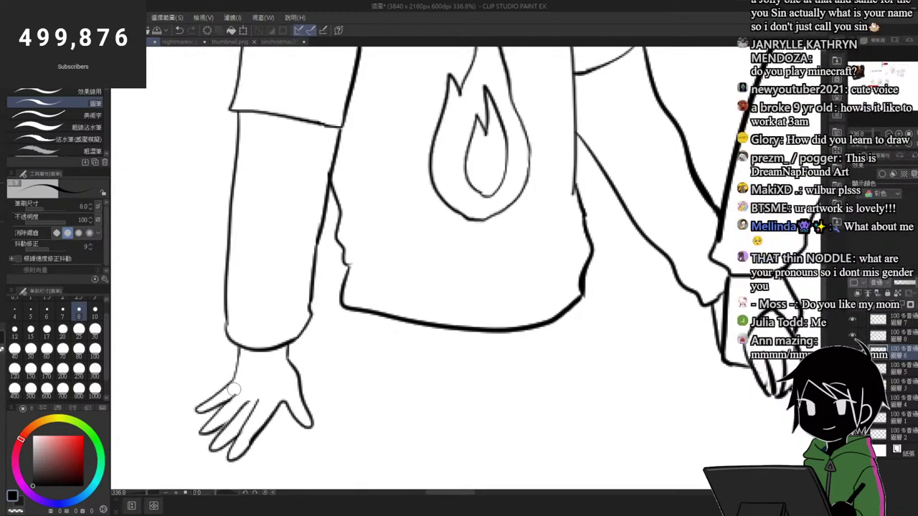
# Step: Select the leftmost character's open hand and move it slightly down, away from the arm's cuff
pyautogui.hotkey('ctrl', '0')
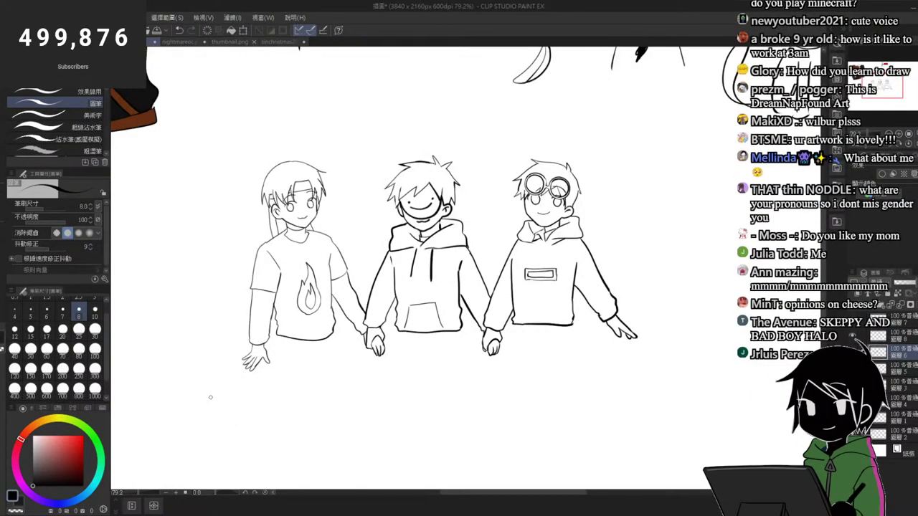
pyautogui.press('m')
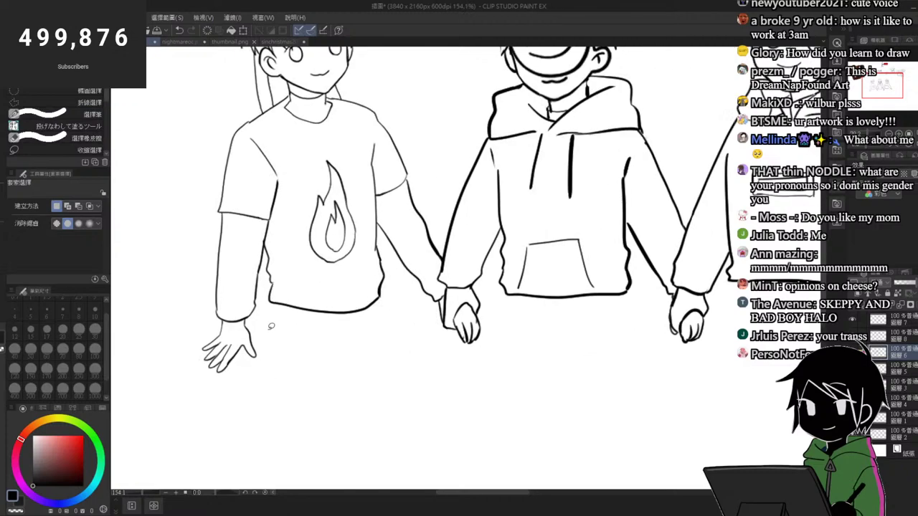
pyautogui.scroll(3, 286, 370)
pyautogui.moveTo(267, 331)
pyautogui.mouseDown()
pyautogui.moveTo(181, 369)
pyautogui.moveTo(205, 336)
pyautogui.mouseUp()
pyautogui.hotkey('ctrl', 't')
pyautogui.moveTo(252, 363); pyautogui.dragTo(249, 371)
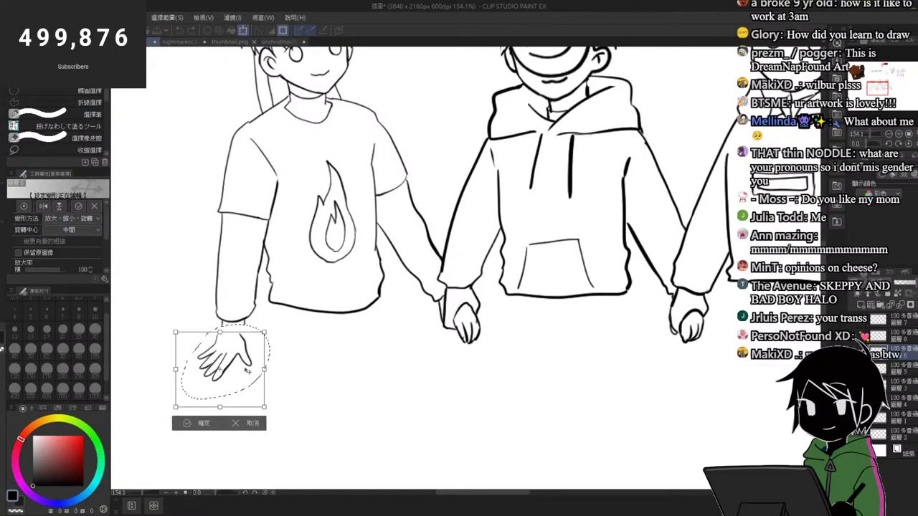
pyautogui.press('Return')
pyautogui.hotkey('ctrl', 'd')
# Step: Redraw both wrist lines connecting the open hand to the arm, erasing the leftover stub on the thumb side
pyautogui.scroll(7, 242, 334)
pyautogui.press('p')
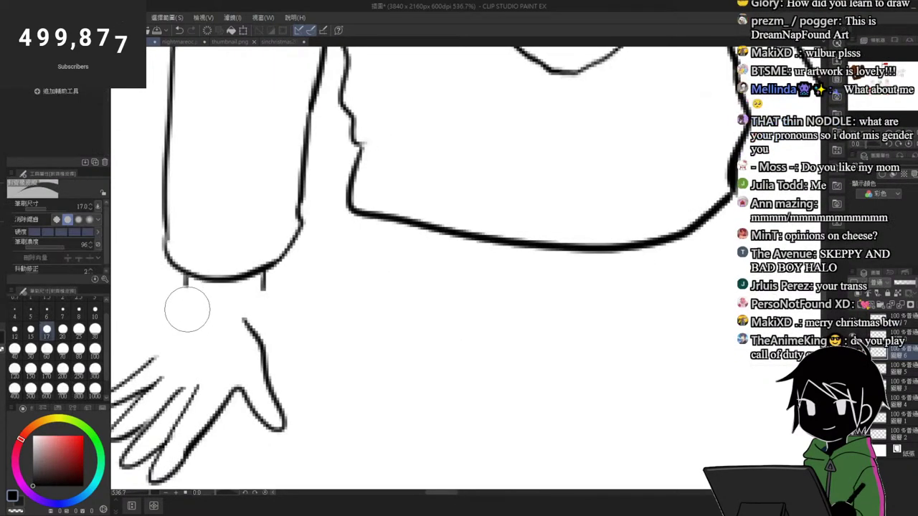
pyautogui.moveTo(155, 358); pyautogui.dragTo(186, 278)
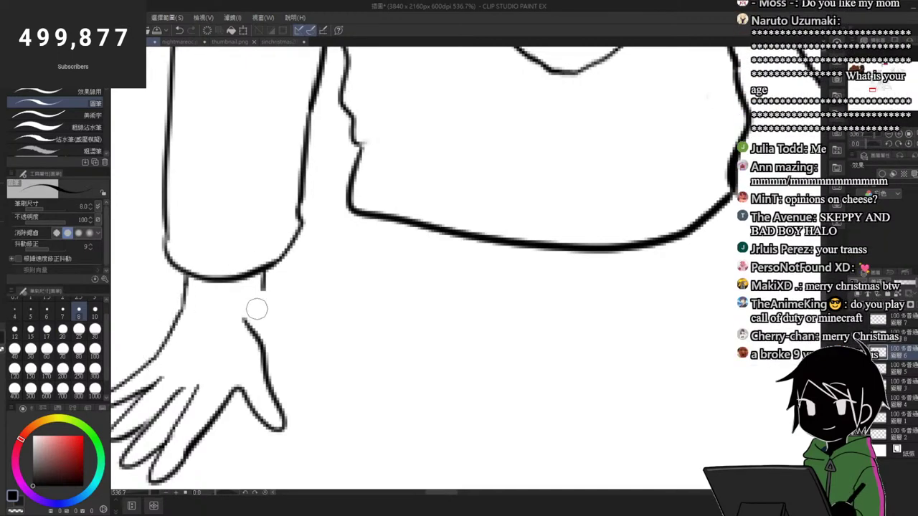
pyautogui.press('e')
pyautogui.moveTo(264, 286); pyautogui.dragTo(245, 319)
pyautogui.press('p')
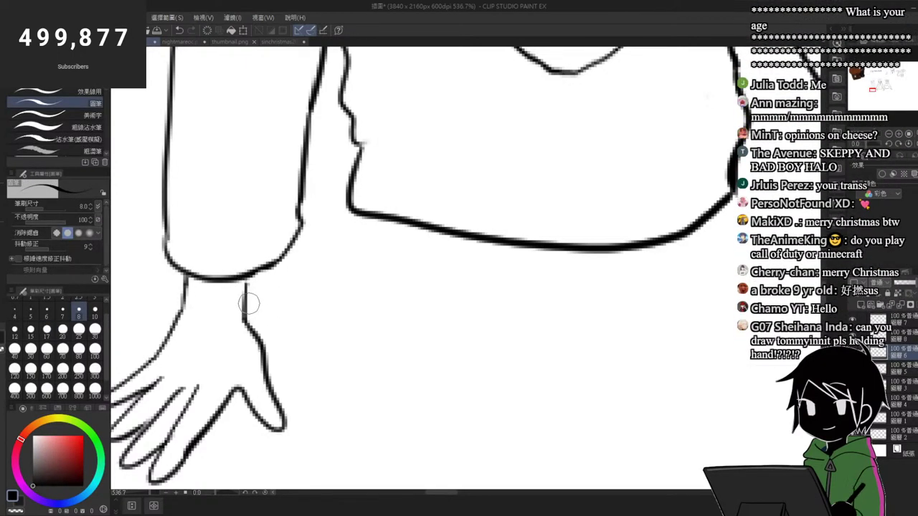
# Step: Erase the overlong inner end of a finger line on the palm of the leftmost character's open hand
pyautogui.scroll(-5, 250, 343)
pyautogui.scroll(-3, 286, 367)
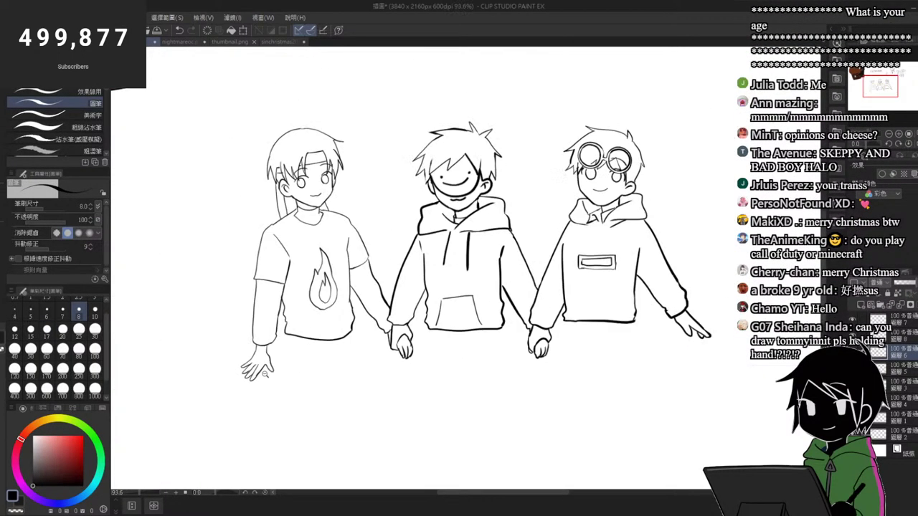
pyautogui.scroll(8, 265, 374)
pyautogui.press('e')
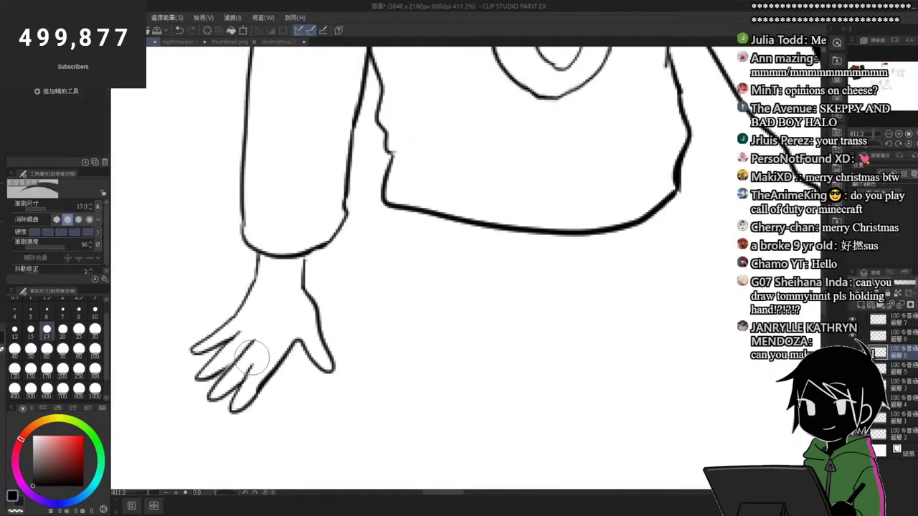
pyautogui.press('p')
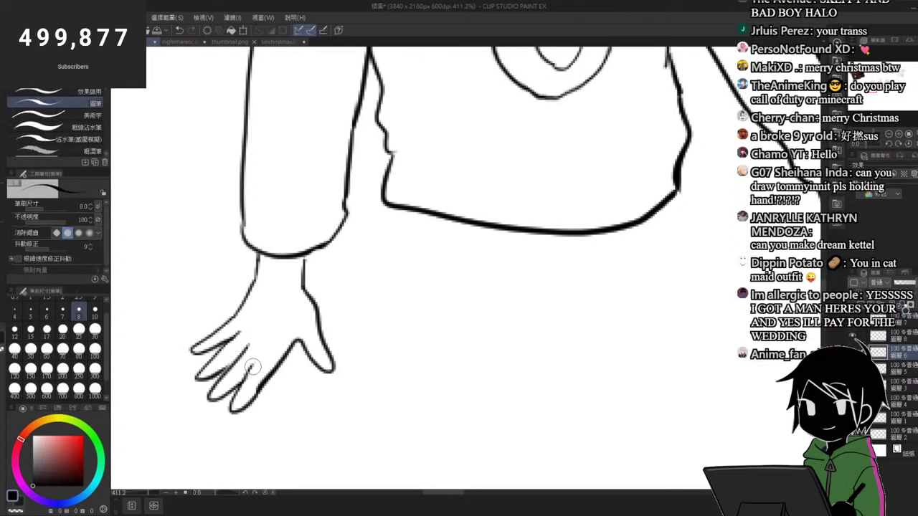
pyautogui.scroll(-8, 215, 389)
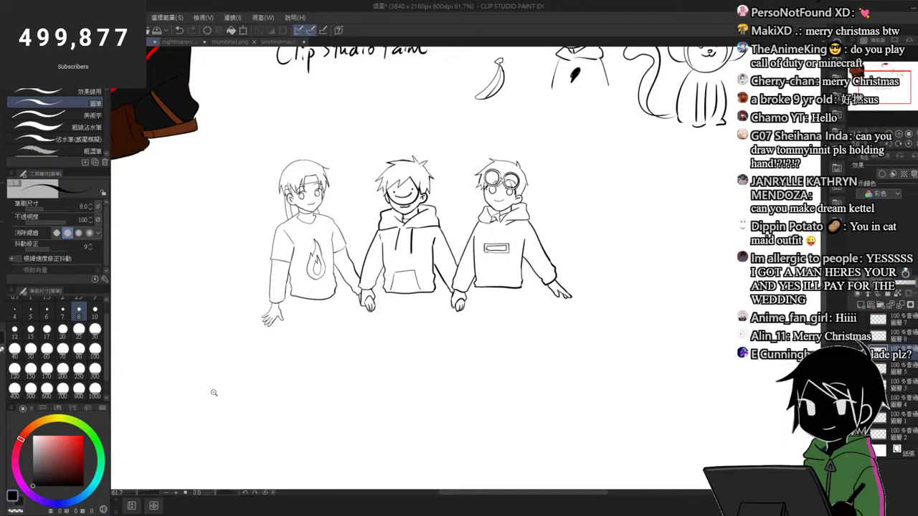
# Step: Erase the outer shoulder and sleeve line of the leftmost character's T-shirt on the hand-holding side and redraw it as one smooth curve
pyautogui.scroll(8, 337, 232)
pyautogui.press('e')
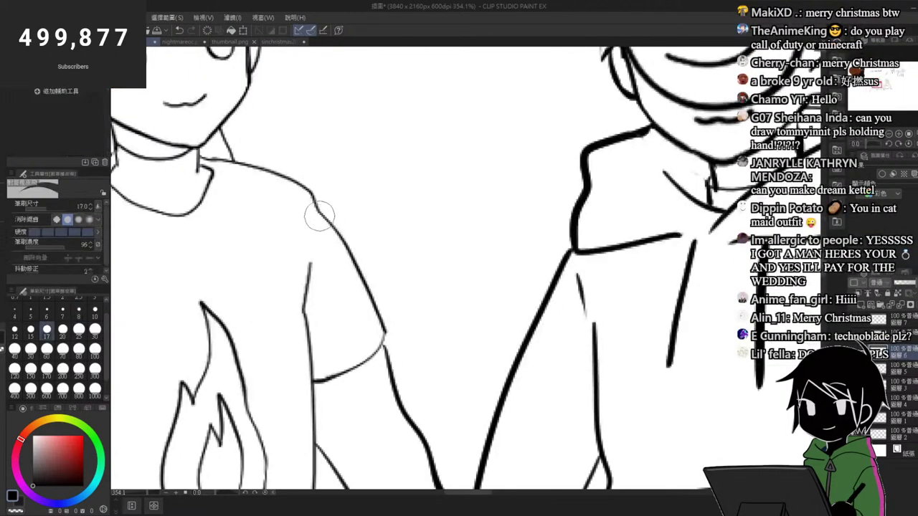
pyautogui.moveTo(317, 208); pyautogui.dragTo(377, 315)
pyautogui.press('p')
pyautogui.moveTo(316, 192); pyautogui.dragTo(383, 331)
pyautogui.scroll(-7, 351, 276)
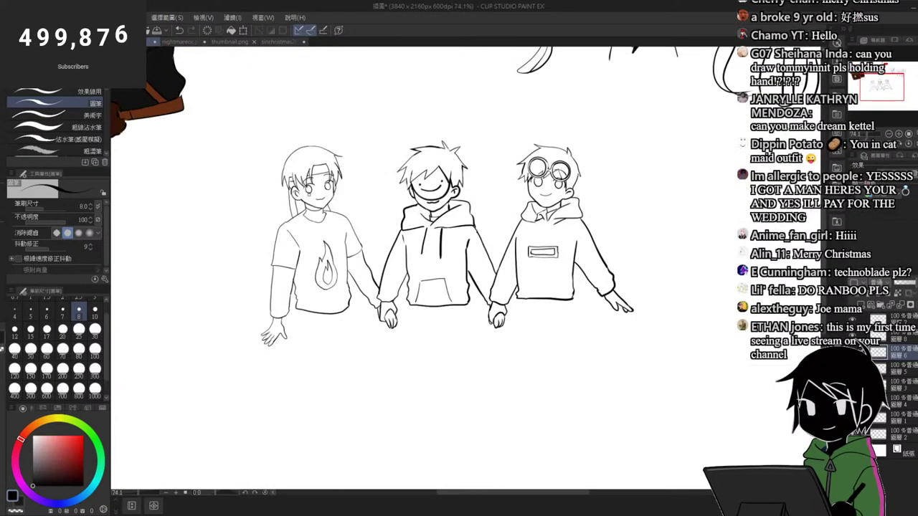
pyautogui.scroll(-2, 396, 263)
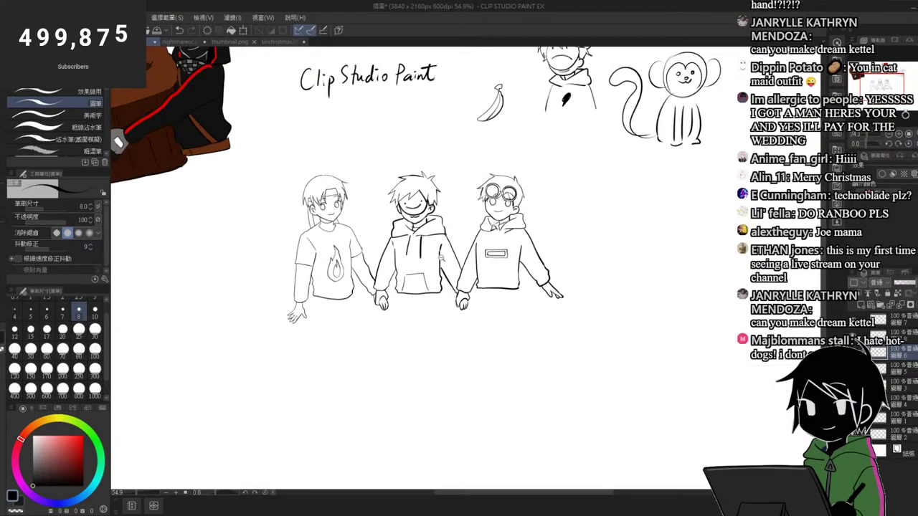
# Step: Add a new layer for colour and place it directly below layer 7
pyautogui.scroll(2, 469, 225)
pyautogui.click(880, 322)
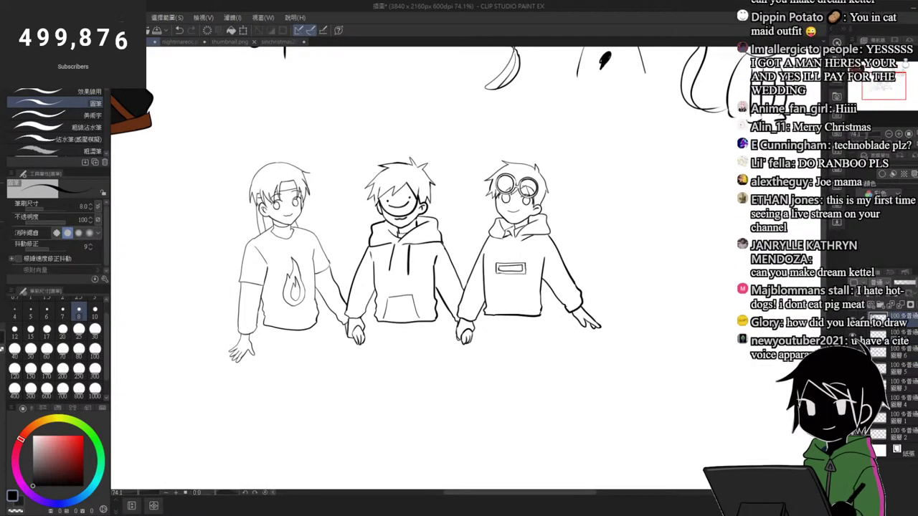
pyautogui.click(860, 305)
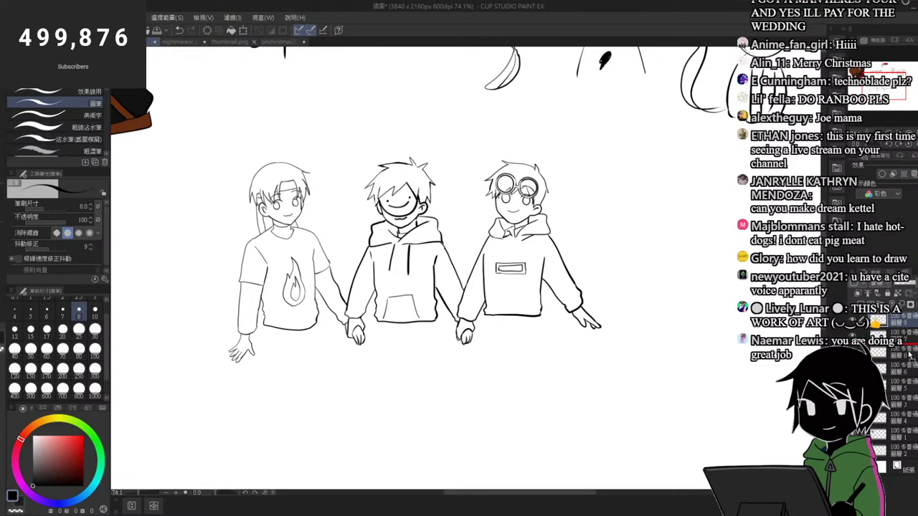
pyautogui.moveTo(910, 350); pyautogui.dragTo(910, 349)
# Step: Set the drawing colour to light blue (196, 46, 84) and the pen size to 250
pyautogui.scroll(2, 559, 271)
pyautogui.click(88, 492)
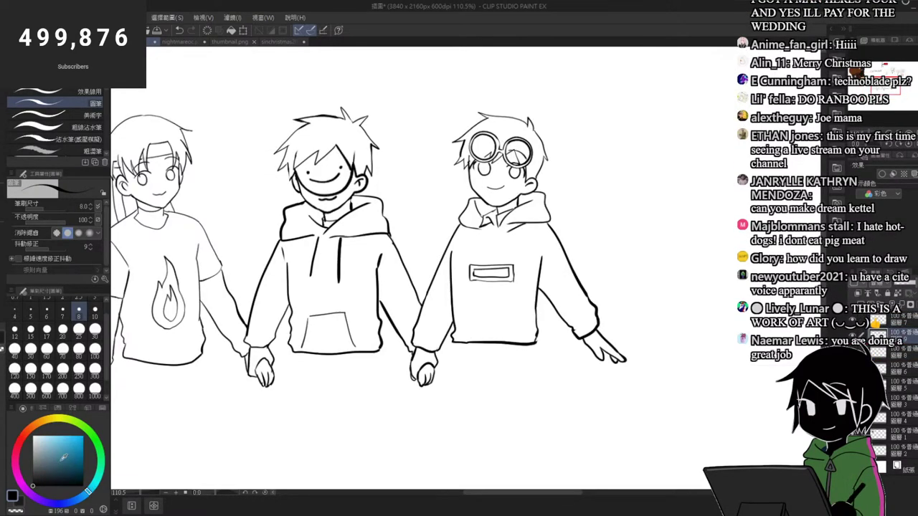
pyautogui.moveTo(59, 458); pyautogui.dragTo(57, 446)
pyautogui.click(79, 368)
pyautogui.scroll(2, 514, 215)
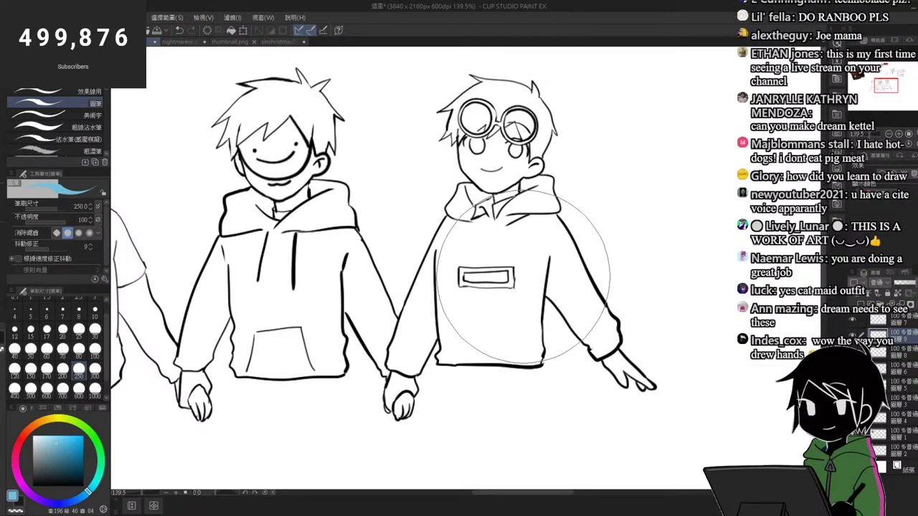
pyautogui.press('g')
pyautogui.press('g')
pyautogui.click(530, 279)
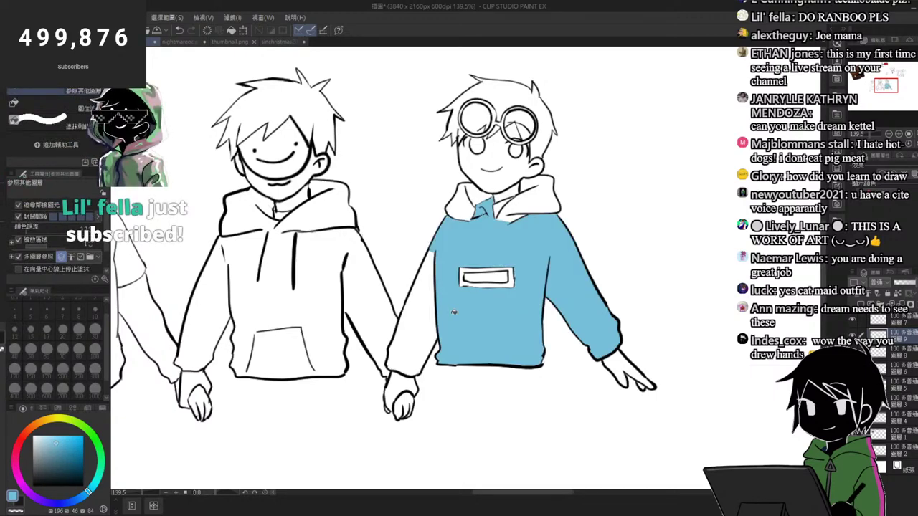
pyautogui.moveTo(905, 354); pyautogui.dragTo(901, 363)
pyautogui.click(423, 319)
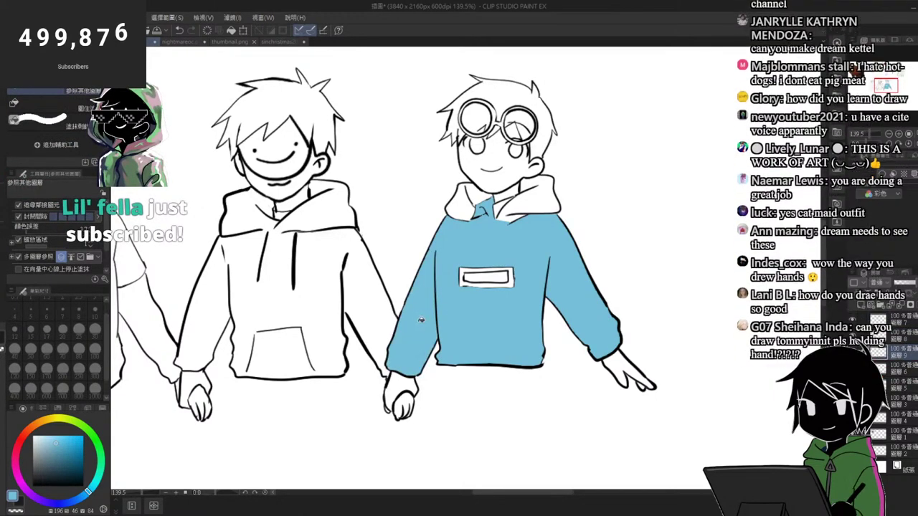
pyautogui.click(539, 208)
pyautogui.scroll(5, 527, 170)
pyautogui.hotkey('ctrl', 'z')
pyautogui.scroll(-8, 465, 286)
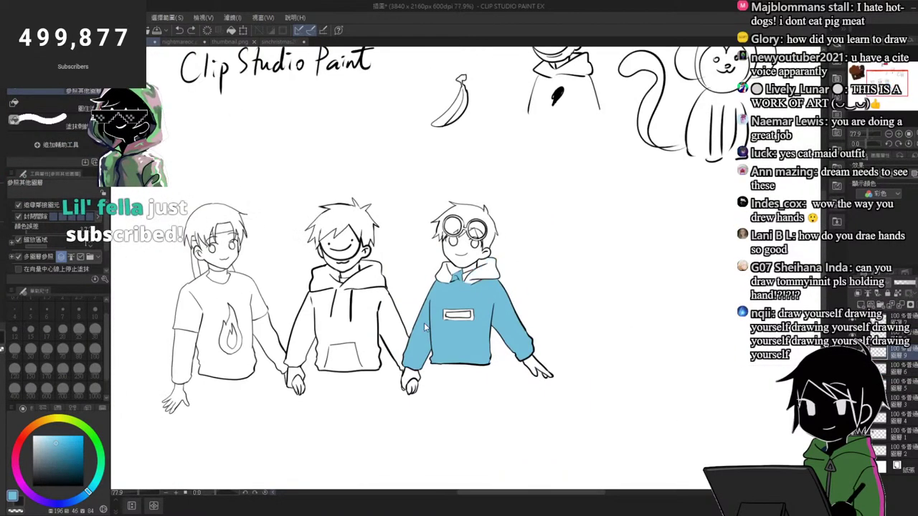
pyautogui.hotkey('ctrl', 'z')
pyautogui.hotkey('ctrl', 'z')
pyautogui.hotkey('ctrl', 'z')
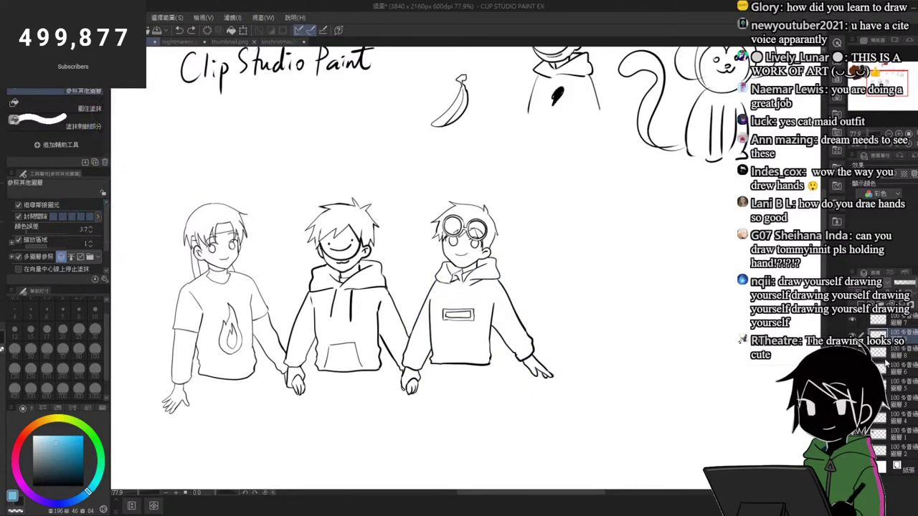
# Step: Add a new layer above layer 6 and fill the body and sleeves of the goggled character's hoodie with light blue
pyautogui.click(896, 366)
pyautogui.click(874, 303)
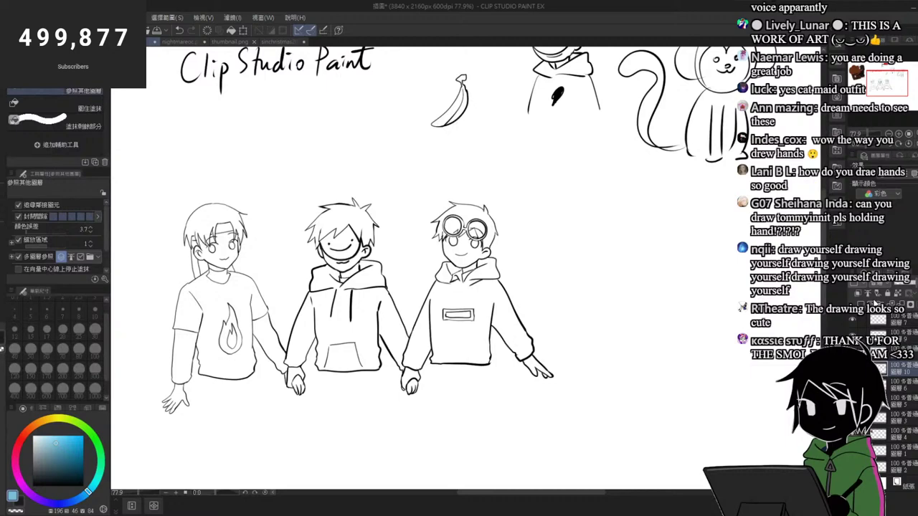
pyautogui.scroll(2, 458, 334)
pyautogui.click(471, 341)
pyautogui.scroll(2, 441, 340)
pyautogui.click(443, 313)
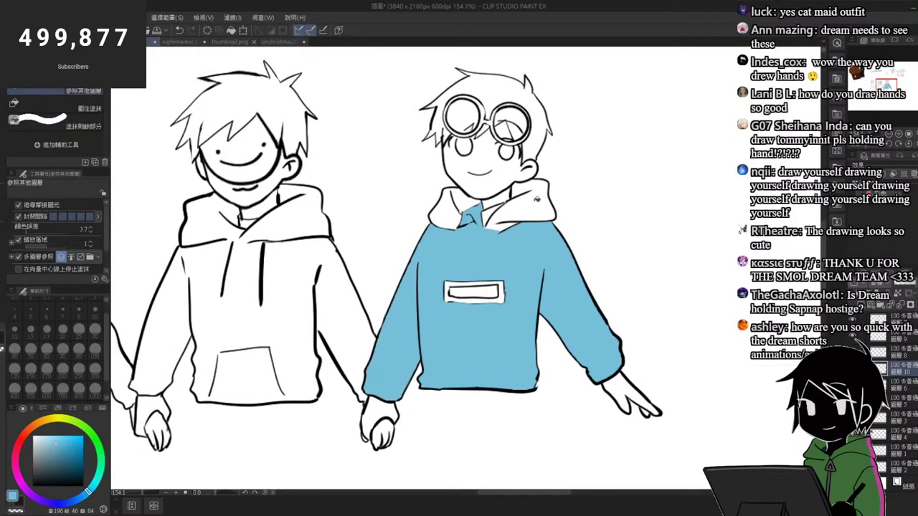
# Step: Fill both sides of the goggled character's hood with the same light blue
pyautogui.click(534, 205)
pyautogui.click(454, 213)
pyautogui.scroll(3, 517, 204)
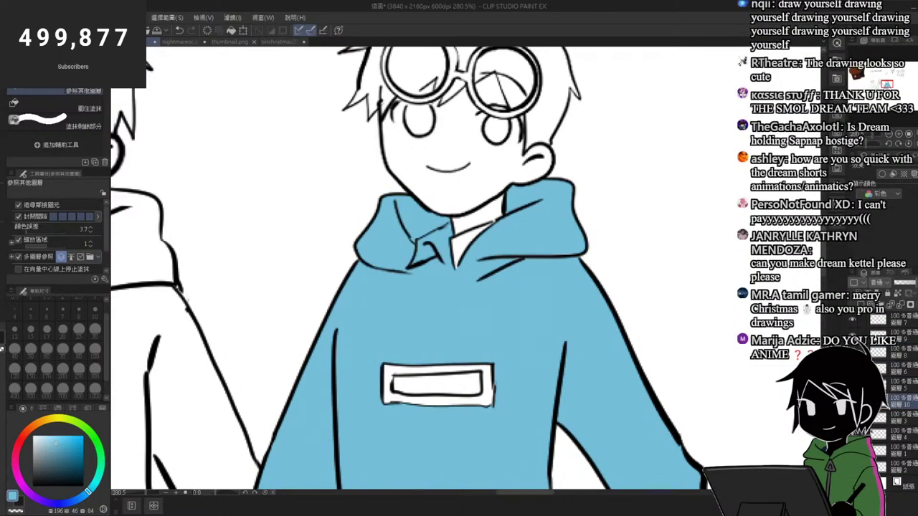
pyautogui.scroll(-6, 460, 170)
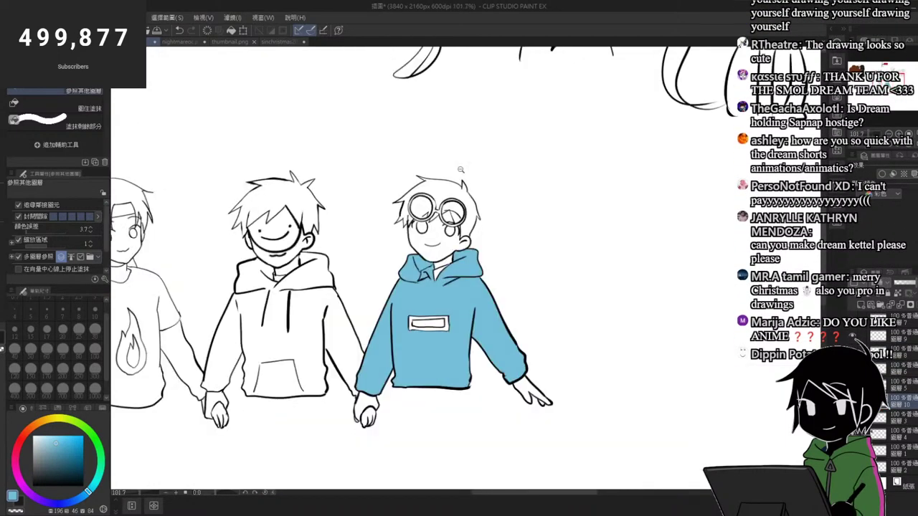
# Step: Set the drawing colour to a very dark reddish brown (9, 80, 21)
pyautogui.click(25, 434)
pyautogui.click(68, 449)
pyautogui.click(33, 428)
pyautogui.click(72, 466)
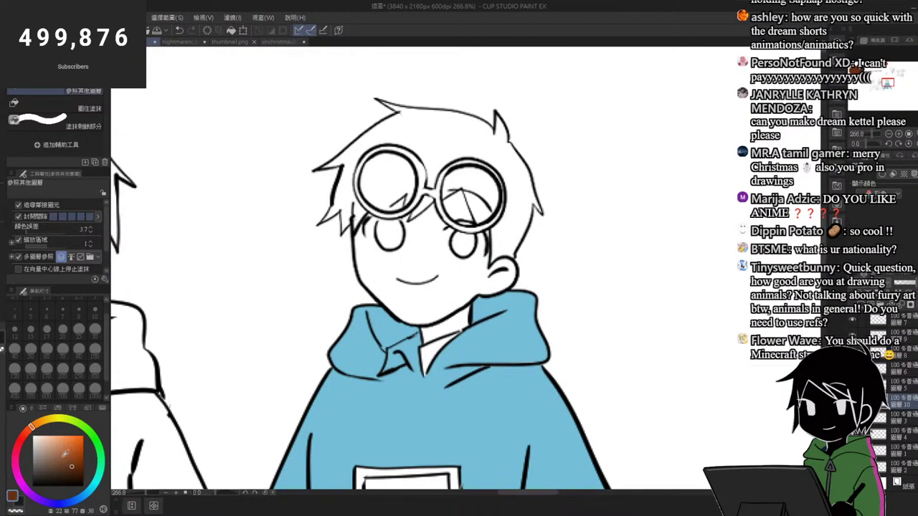
pyautogui.click(24, 433)
pyautogui.click(73, 476)
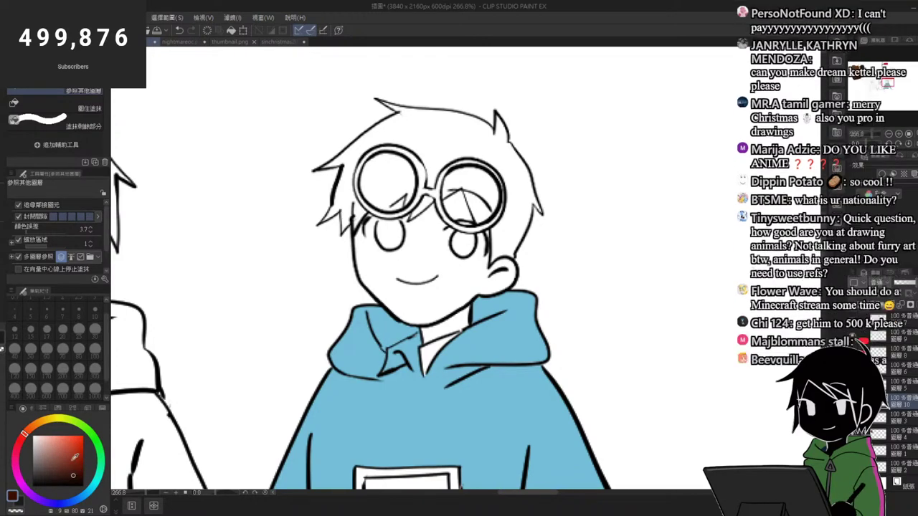
# Step: Fill the goggled character's hair, including the side locks and the hair seen through the goggle lenses, with dark brown
pyautogui.click(487, 150)
pyautogui.scroll(3, 509, 139)
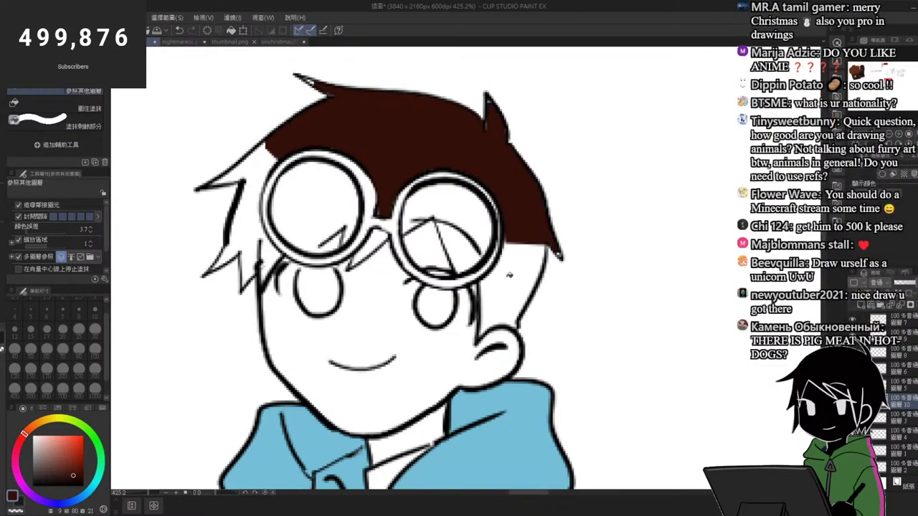
pyautogui.click(512, 271)
pyautogui.click(256, 185)
pyautogui.click(316, 233)
pyautogui.click(470, 247)
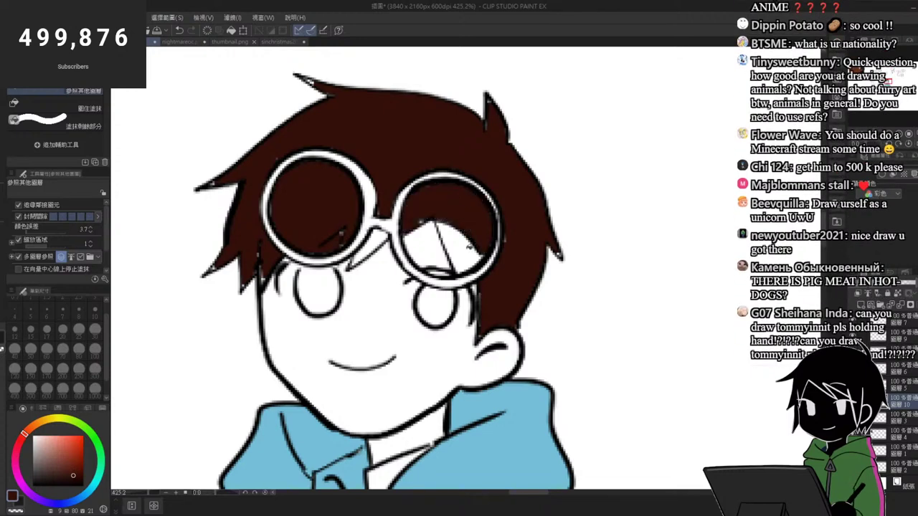
pyautogui.click(460, 243)
pyautogui.press('p')
pyautogui.click(341, 238)
pyautogui.hotkey('ctrl', 'z')
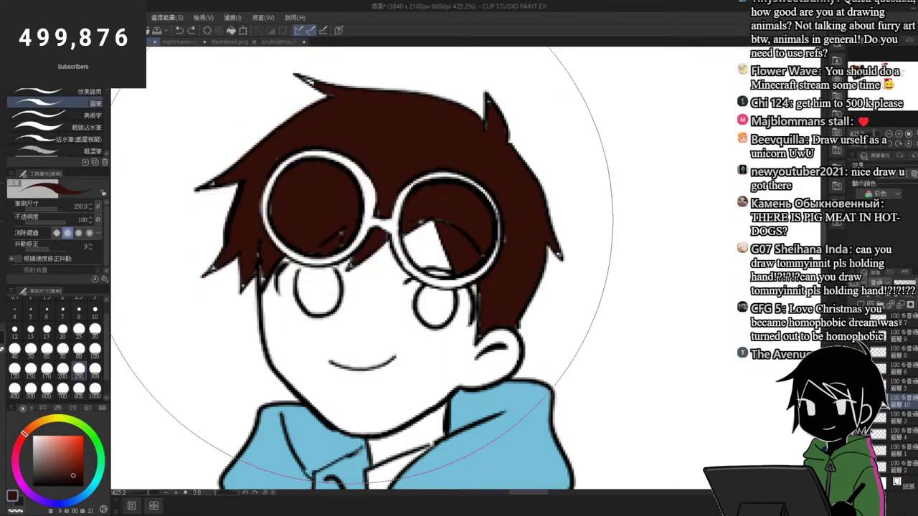
pyautogui.press('p')
pyautogui.click(349, 242)
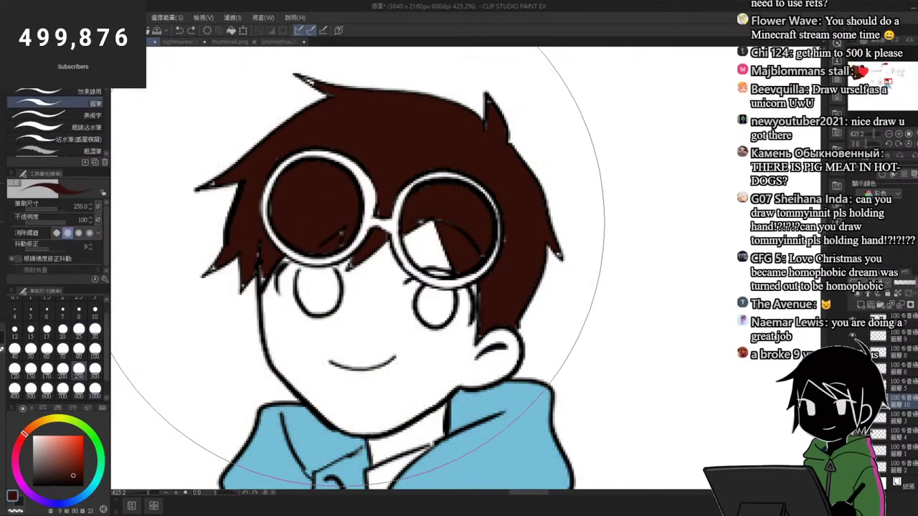
# Step: Paint both of the goggled character's eyes dark brown with the pen at size 25
pyautogui.click(79, 329)
pyautogui.click(81, 349)
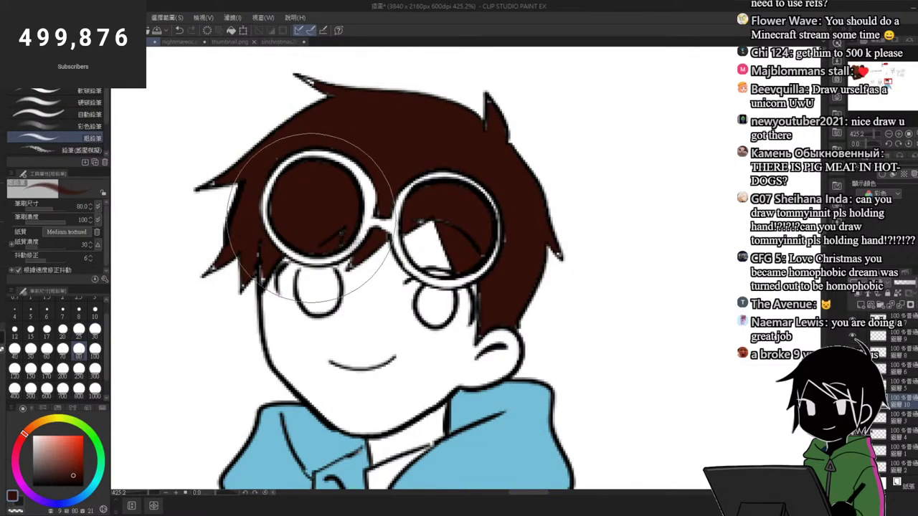
pyautogui.click(80, 329)
pyautogui.press('p')
pyautogui.click(79, 329)
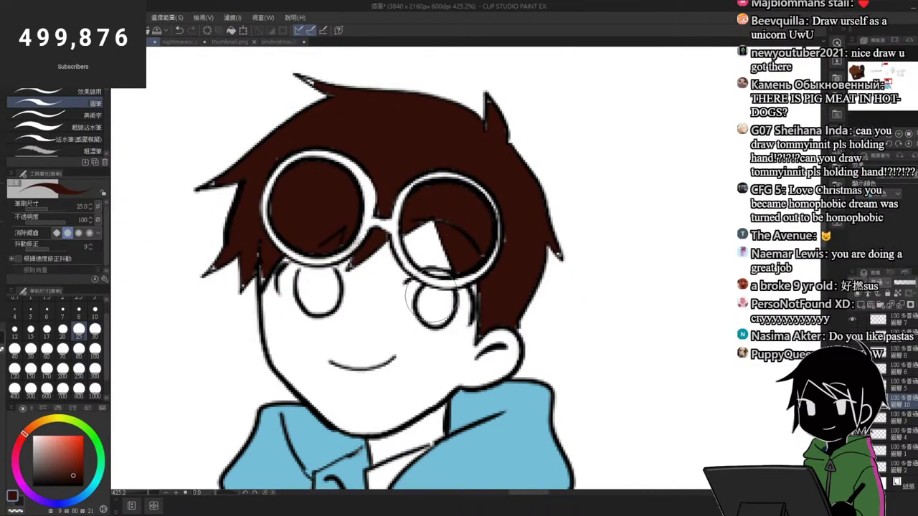
pyautogui.moveTo(433, 300); pyautogui.dragTo(430, 302)
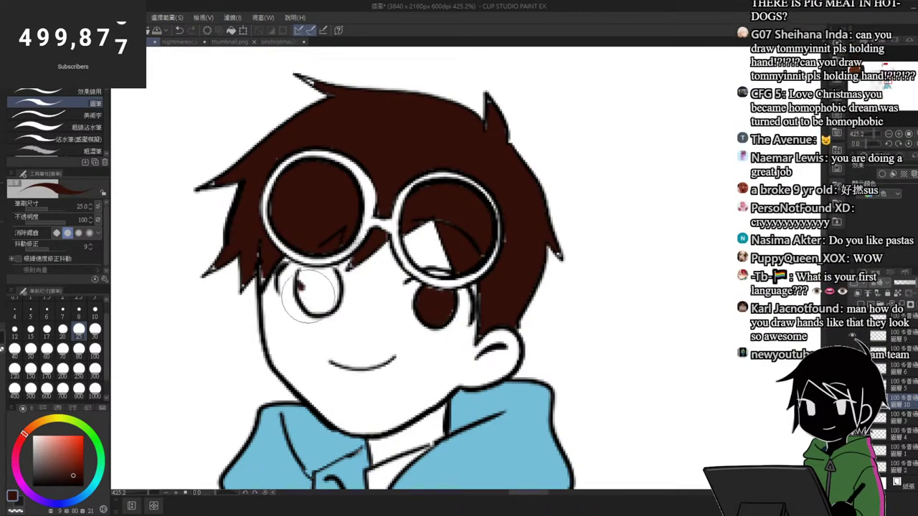
pyautogui.moveTo(313, 285); pyautogui.dragTo(315, 293)
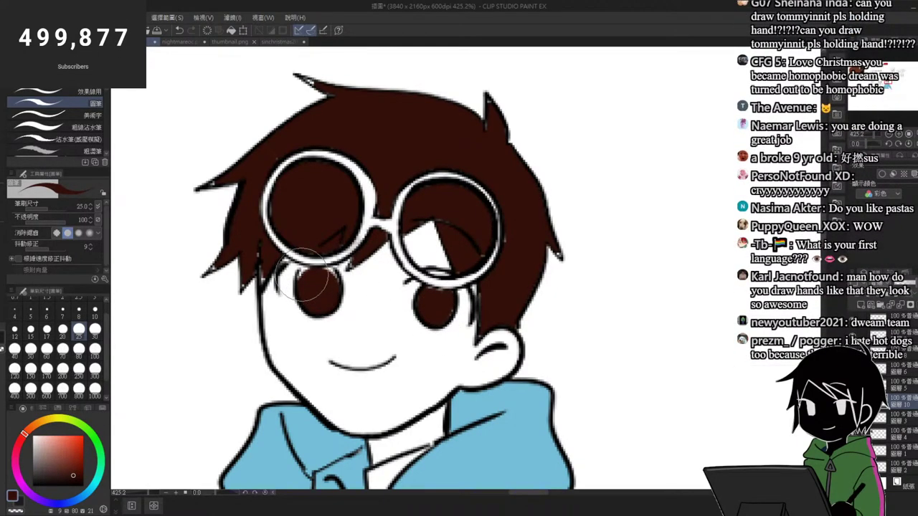
# Step: Paint over the white gaps left in the pointed tips of the goggled character's hair with dark brown
pyautogui.scroll(-5, 412, 226)
pyautogui.scroll(6, 413, 165)
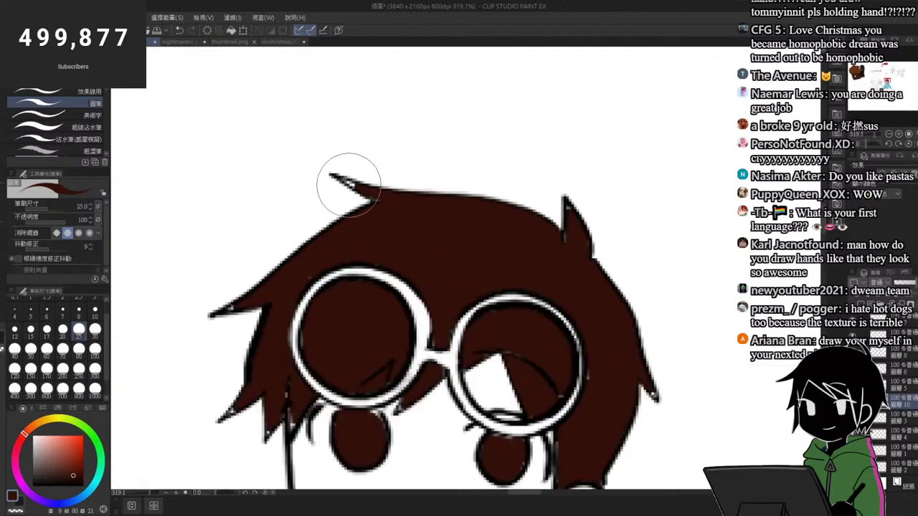
pyautogui.scroll(-5, 596, 211)
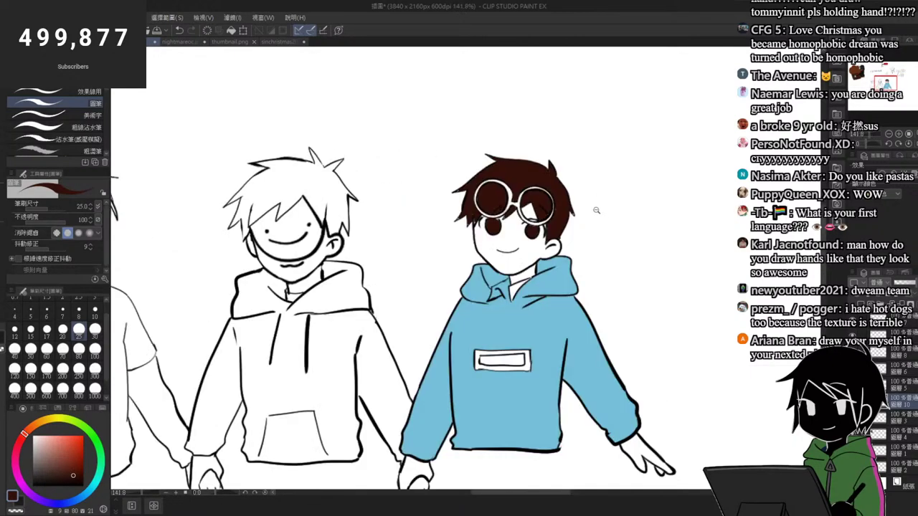
pyautogui.scroll(3, 596, 211)
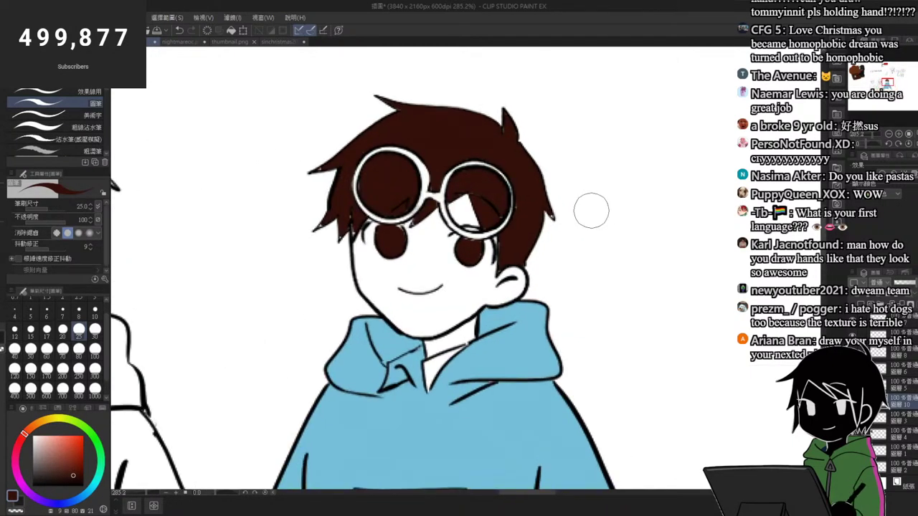
pyautogui.scroll(1, 580, 211)
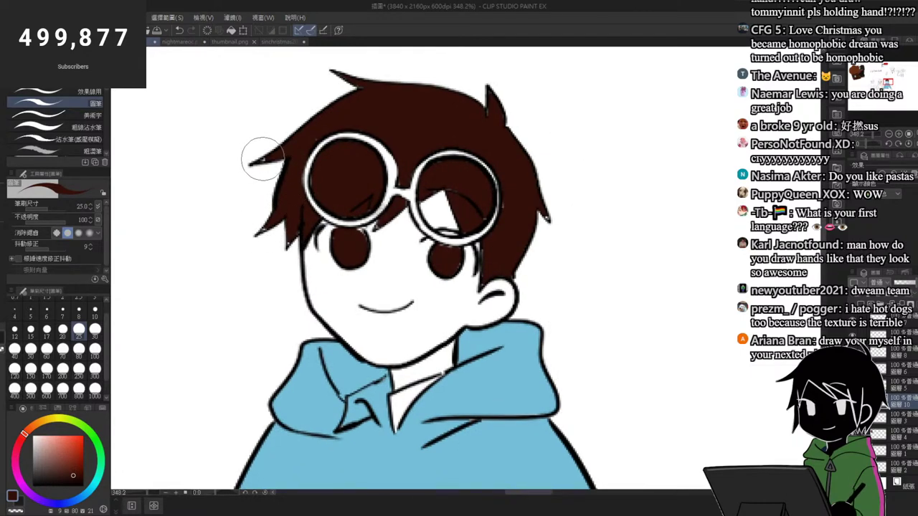
pyautogui.moveTo(261, 158); pyautogui.dragTo(296, 133)
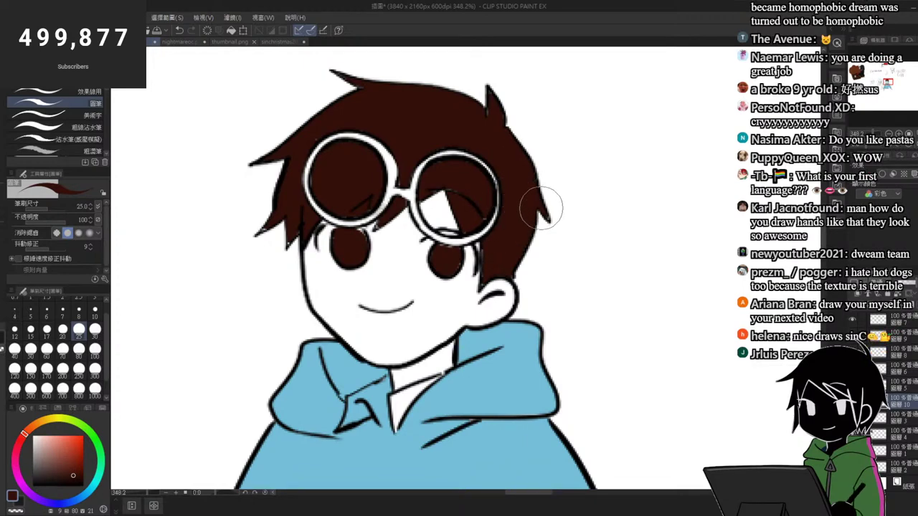
pyautogui.scroll(-8, 542, 208)
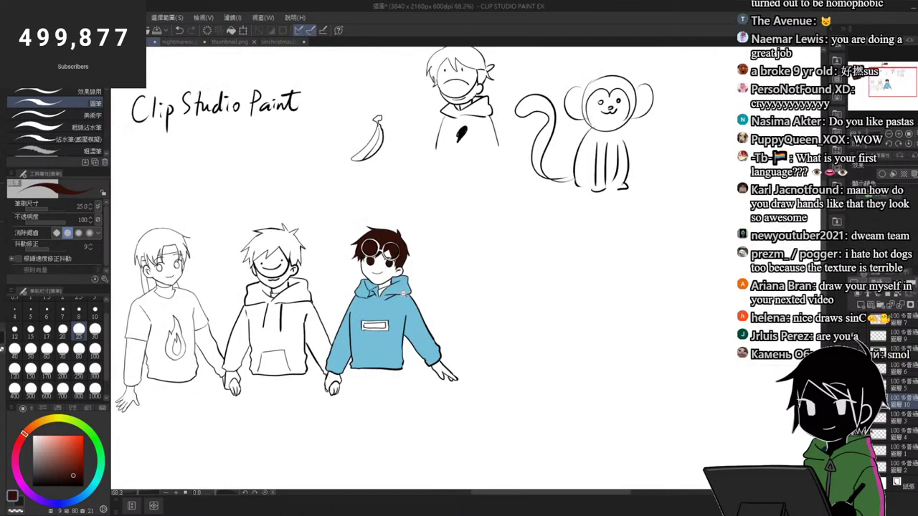
# Step: Set the drawing colour to a light peach skin tone (23, 27, 100)
pyautogui.scroll(5, 233, 239)
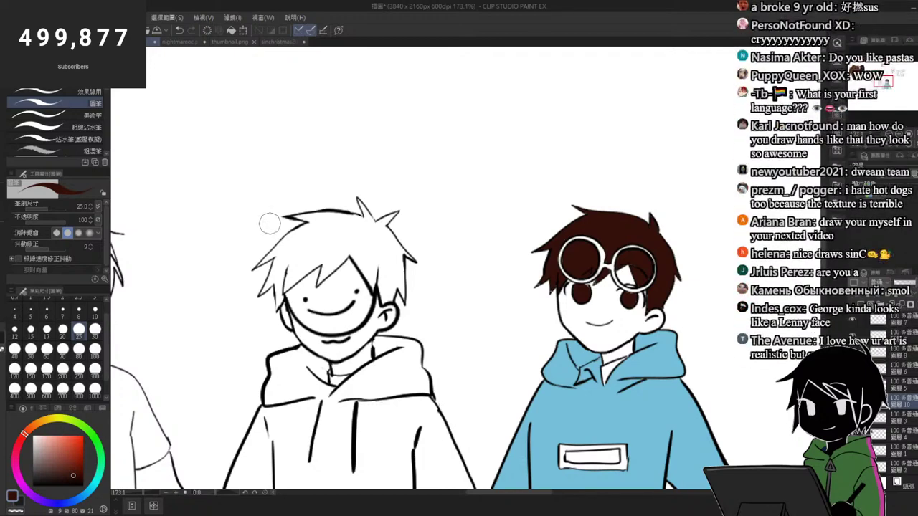
pyautogui.scroll(-4, 271, 164)
pyautogui.scroll(3, 430, 188)
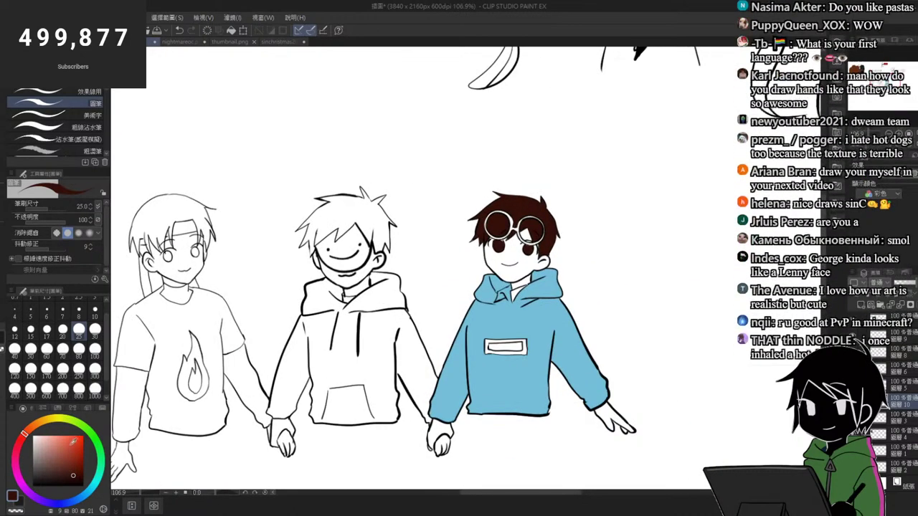
pyautogui.click(34, 422)
pyautogui.click(47, 434)
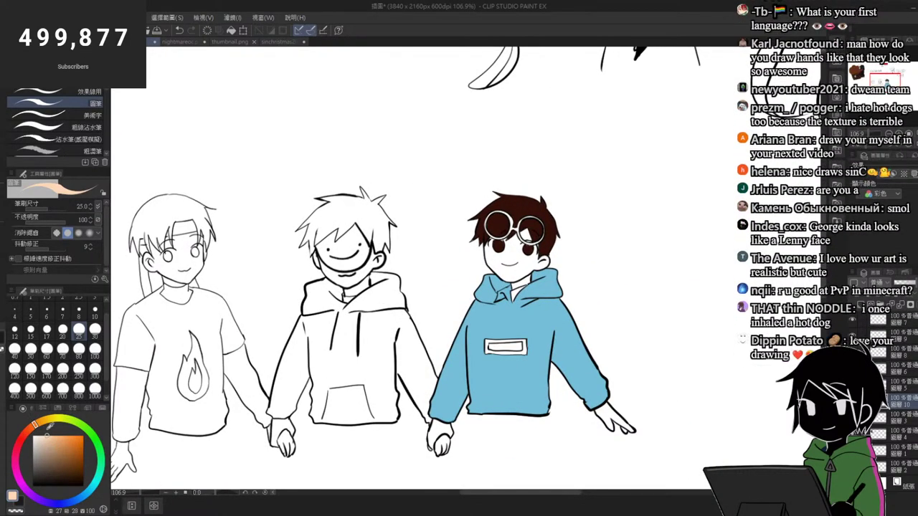
pyautogui.moveTo(50, 430); pyautogui.dragTo(44, 422)
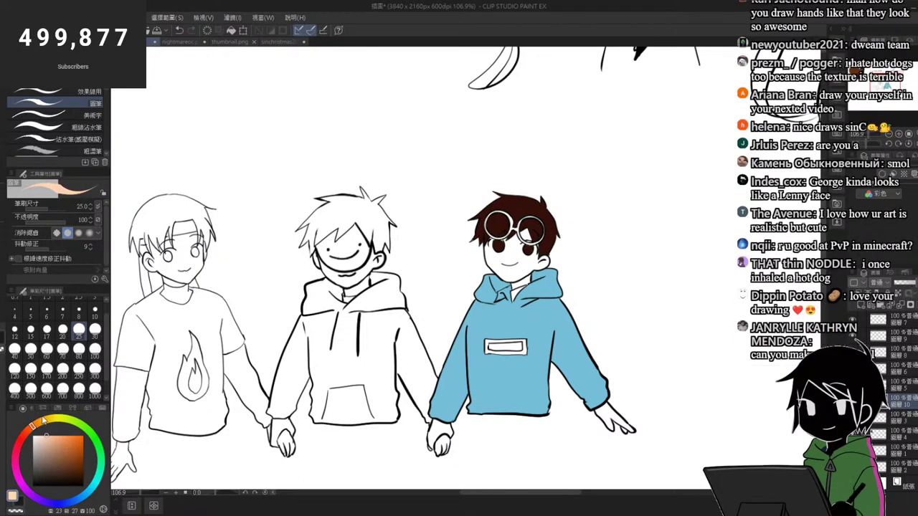
# Step: Fill the masked character's exposed lower face, large ear and neck with the peach skin tone
pyautogui.press('g')
pyautogui.scroll(3, 362, 261)
pyautogui.click(350, 294)
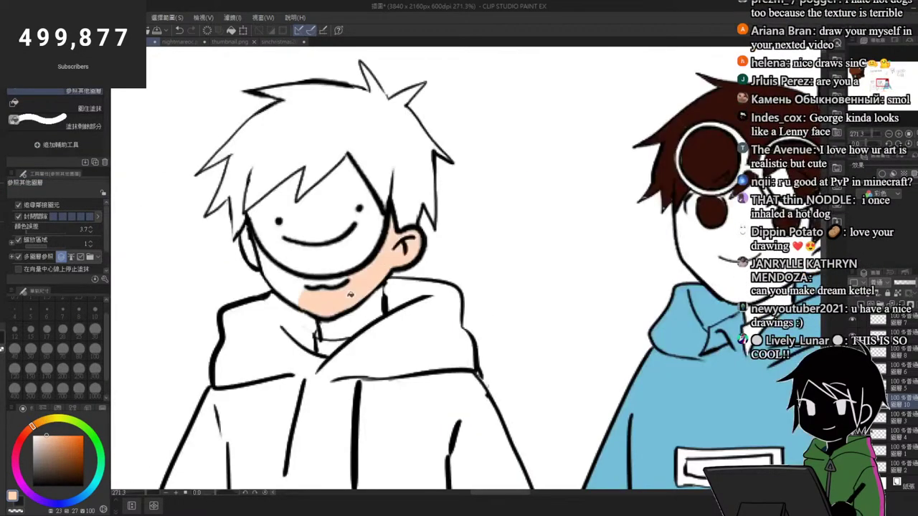
pyautogui.click(361, 318)
pyautogui.click(282, 280)
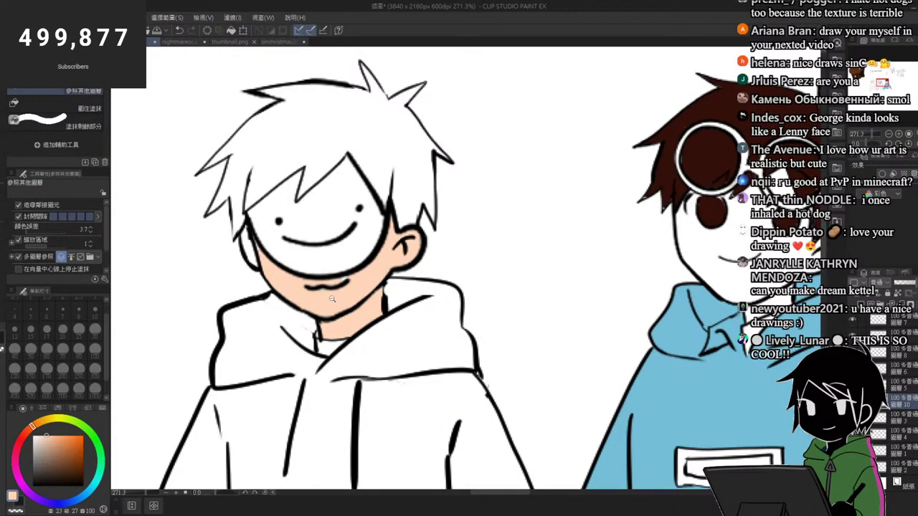
# Step: Paint the masked character's small far ear peach with the pen at size 25
pyautogui.scroll(3, 332, 299)
pyautogui.press('b')
pyautogui.moveTo(303, 289); pyautogui.dragTo(247, 287)
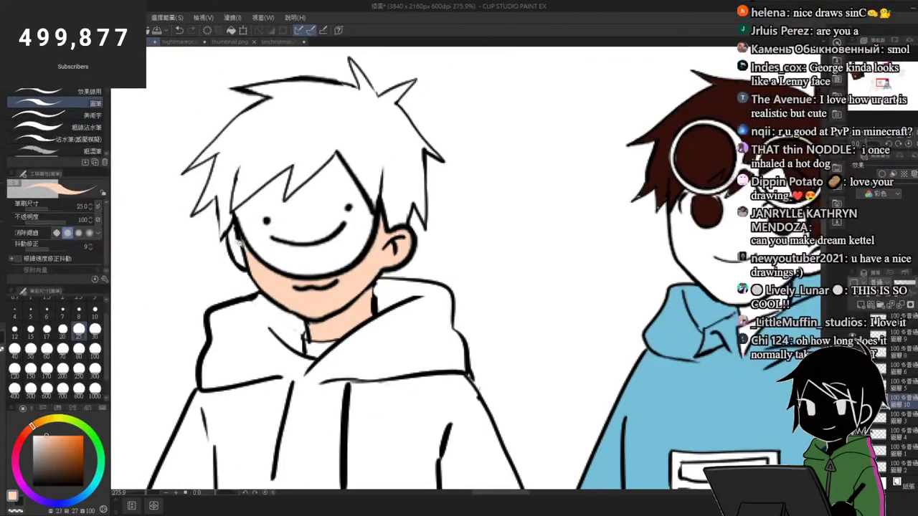
pyautogui.moveTo(242, 247); pyautogui.dragTo(314, 246)
pyautogui.moveTo(235, 218)
pyautogui.mouseDown()
pyautogui.moveTo(248, 230)
pyautogui.moveTo(228, 260)
pyautogui.mouseUp()
pyautogui.moveTo(259, 230); pyautogui.dragTo(220, 234)
pyautogui.scroll(-2, 220, 232)
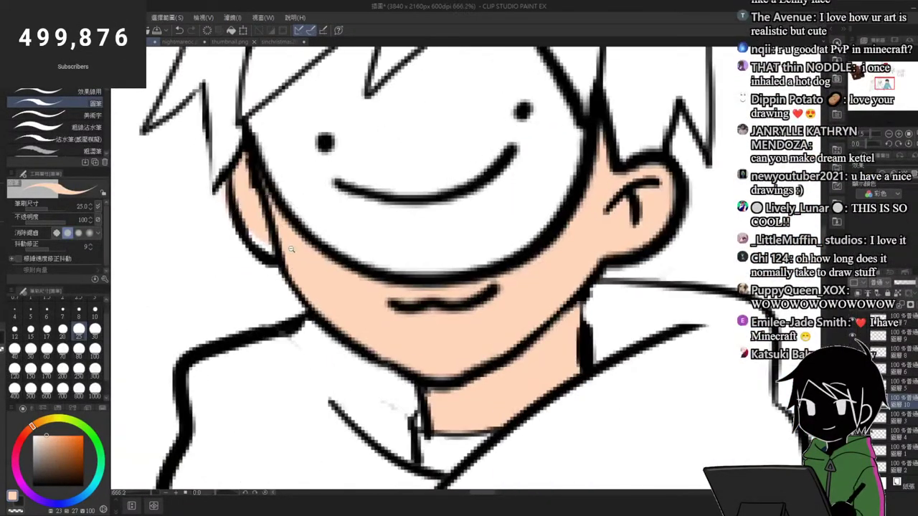
pyautogui.scroll(-5, 212, 166)
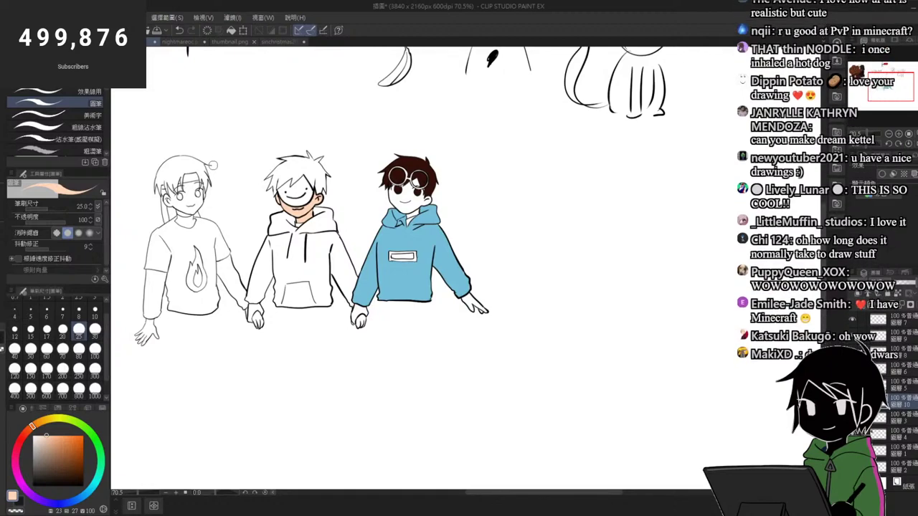
# Step: Fill the goggled character's face, ear, neck and the skin visible through the goggle lens with peach
pyautogui.scroll(5, 416, 190)
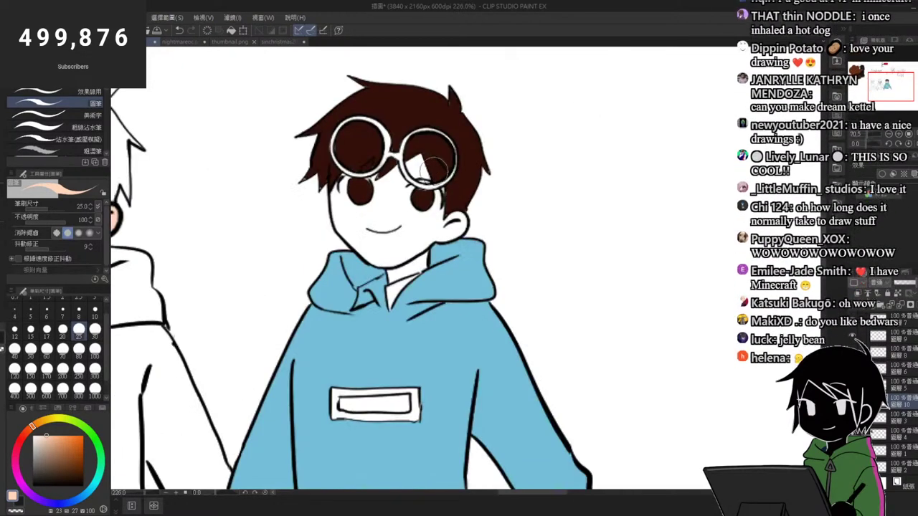
pyautogui.scroll(2, 406, 174)
pyautogui.press('g')
pyautogui.click(407, 174)
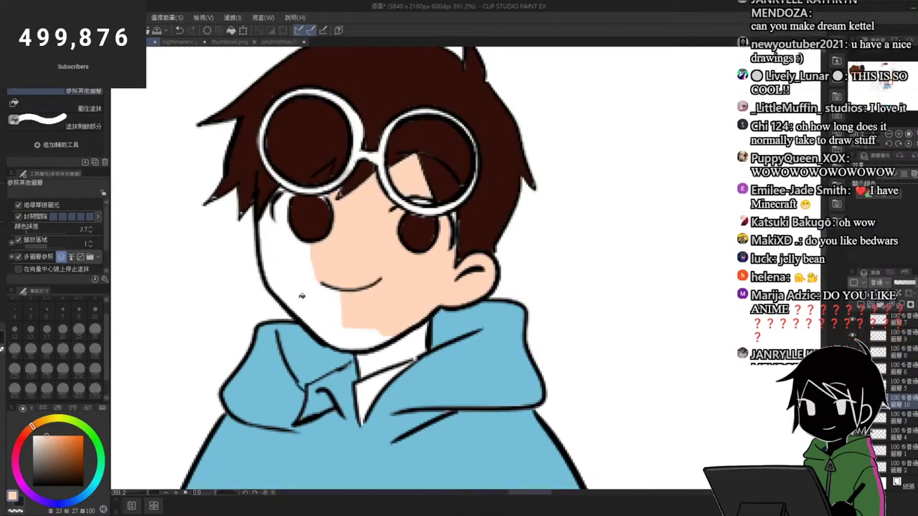
pyautogui.click(409, 300)
pyautogui.click(411, 348)
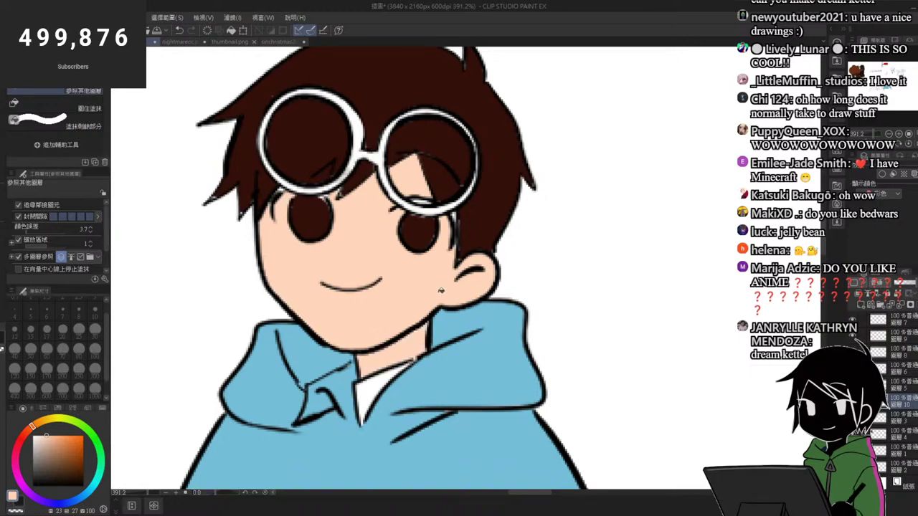
# Step: Sample white and paint over the blue on the goggled character's shirt collar with the pen
pyautogui.keyDown('alt'); pyautogui.click(368, 392); pyautogui.keyUp('alt')
pyautogui.press('p')
pyautogui.moveTo(342, 380)
pyautogui.mouseDown()
pyautogui.moveTo(354, 399)
pyautogui.moveTo(350, 372)
pyautogui.moveTo(313, 394)
pyautogui.moveTo(303, 413)
pyautogui.moveTo(344, 402)
pyautogui.mouseUp()
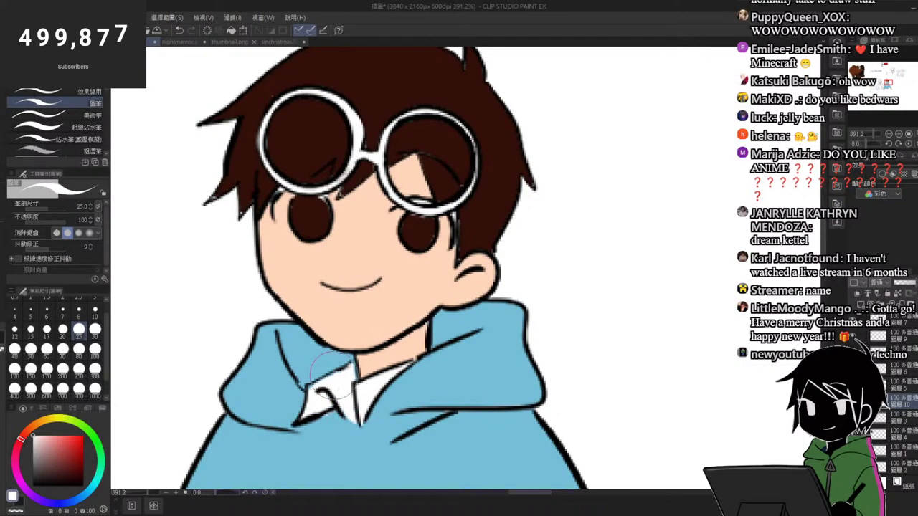
pyautogui.scroll(-8, 513, 203)
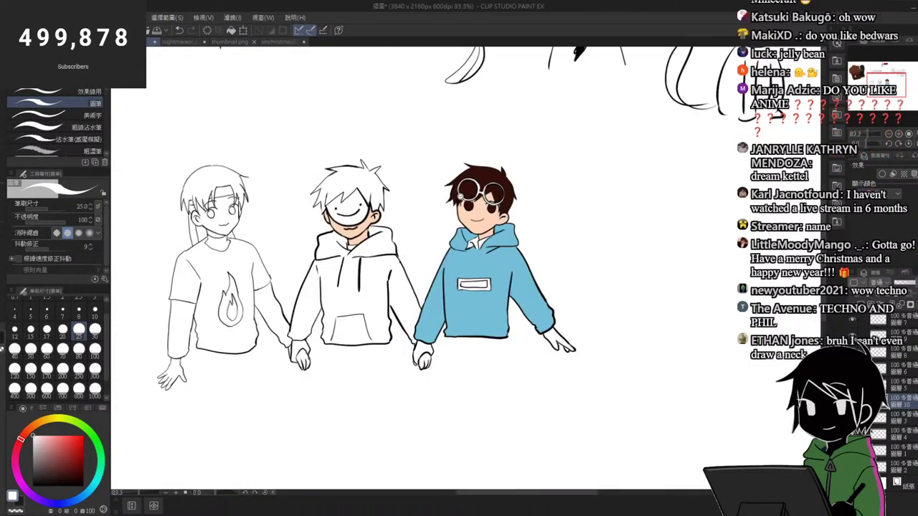
# Step: Sample the peach skin tone from the goggled character's face and fill that character's free hand with it
pyautogui.scroll(2, 579, 237)
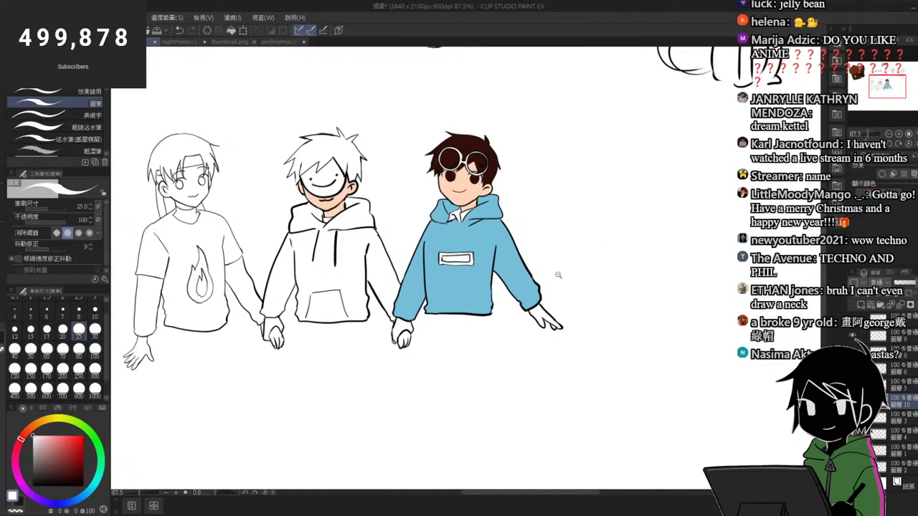
pyautogui.scroll(2, 581, 287)
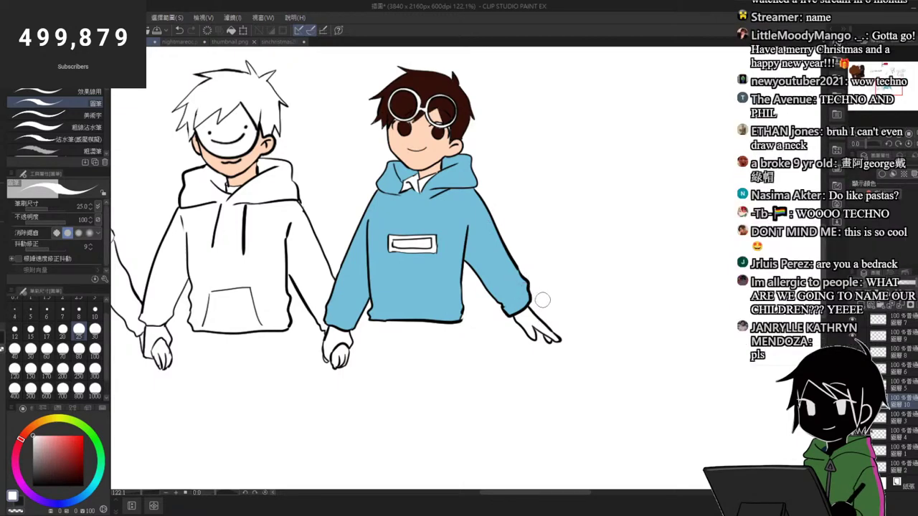
pyautogui.press('g')
pyautogui.scroll(4, 543, 320)
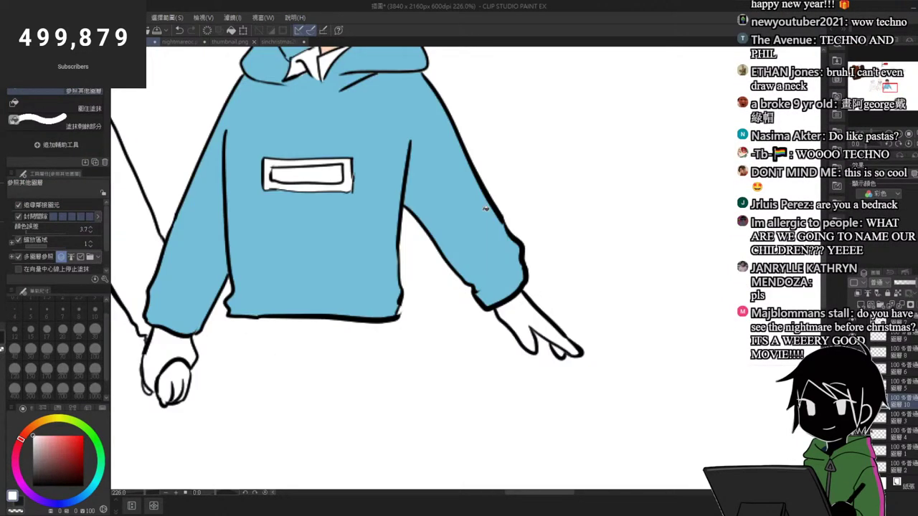
pyautogui.scroll(-3, 346, 104)
pyautogui.keyDown('alt'); pyautogui.click(337, 53); pyautogui.keyUp('alt')
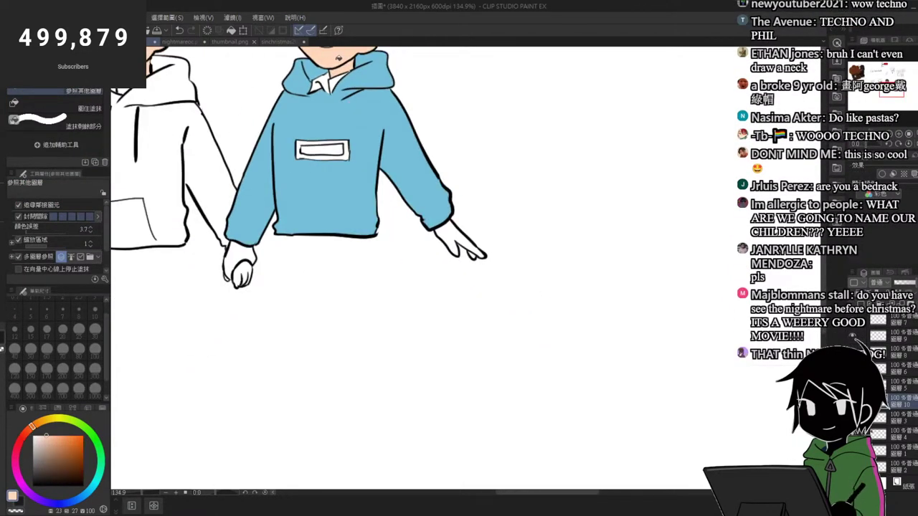
pyautogui.scroll(2, 476, 252)
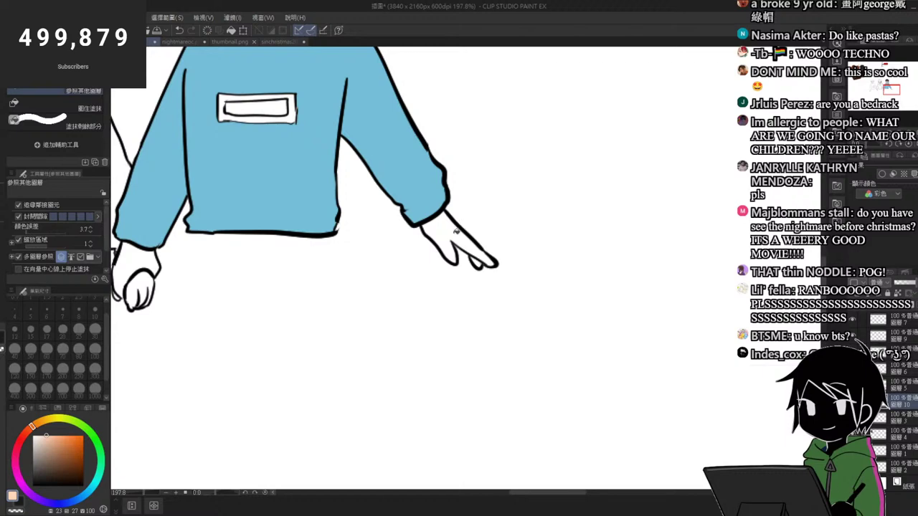
pyautogui.click(456, 231)
pyautogui.scroll(-2, 483, 255)
pyautogui.scroll(6, 483, 255)
pyautogui.scroll(-7, 508, 285)
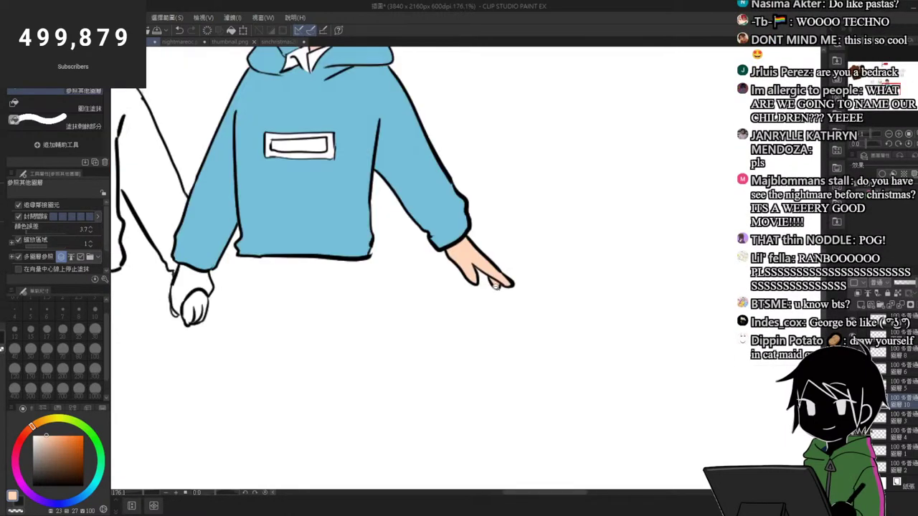
# Step: Fill the clasped hands between the masked and goggled characters with peach
pyautogui.scroll(5, 307, 282)
pyautogui.click(310, 281)
pyautogui.click(343, 304)
pyautogui.press('p')
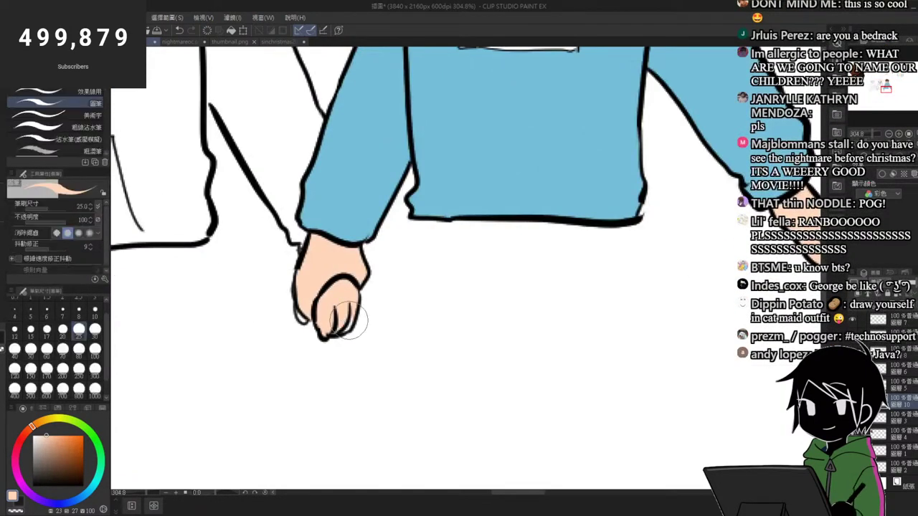
pyautogui.scroll(-4, 462, 286)
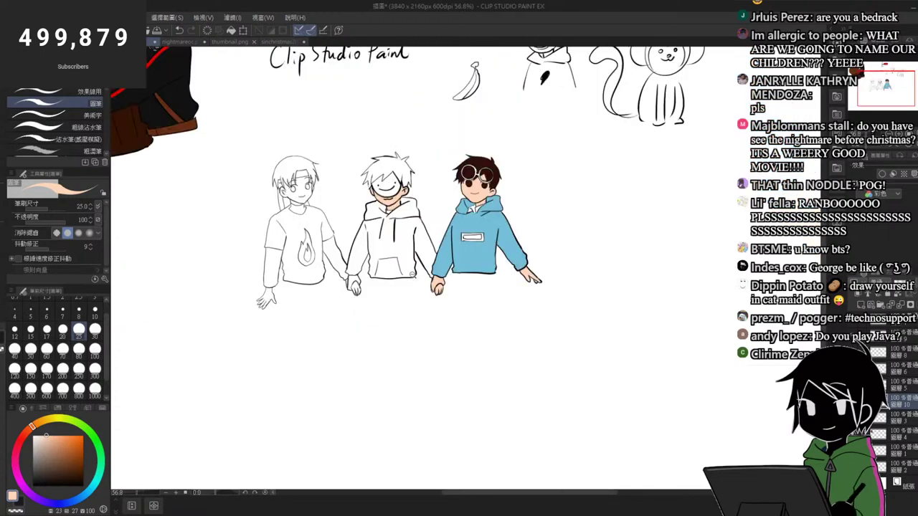
# Step: Fill the clasped hands beside the masked character's other sleeve and the flame-shirt character's free hand with peach
pyautogui.scroll(3, 386, 258)
pyautogui.press('g')
pyautogui.click(348, 286)
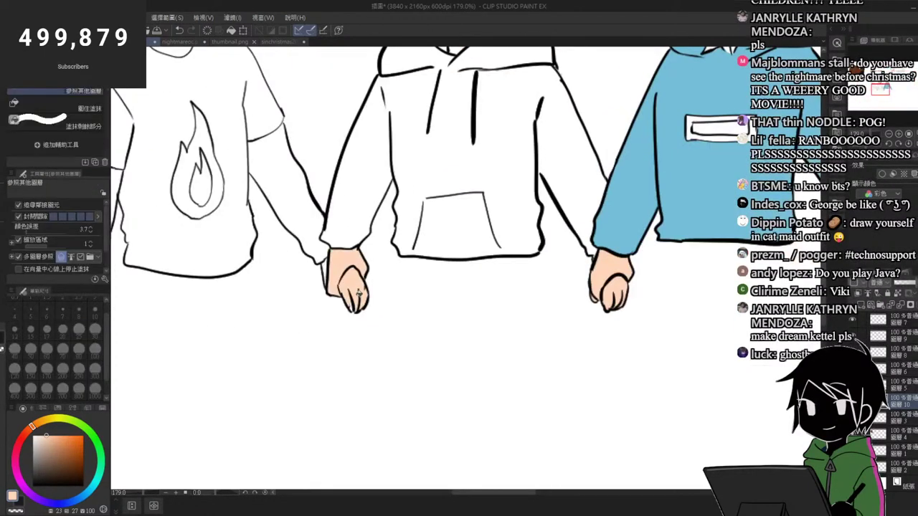
pyautogui.scroll(-3, 353, 283)
pyautogui.scroll(3, 257, 305)
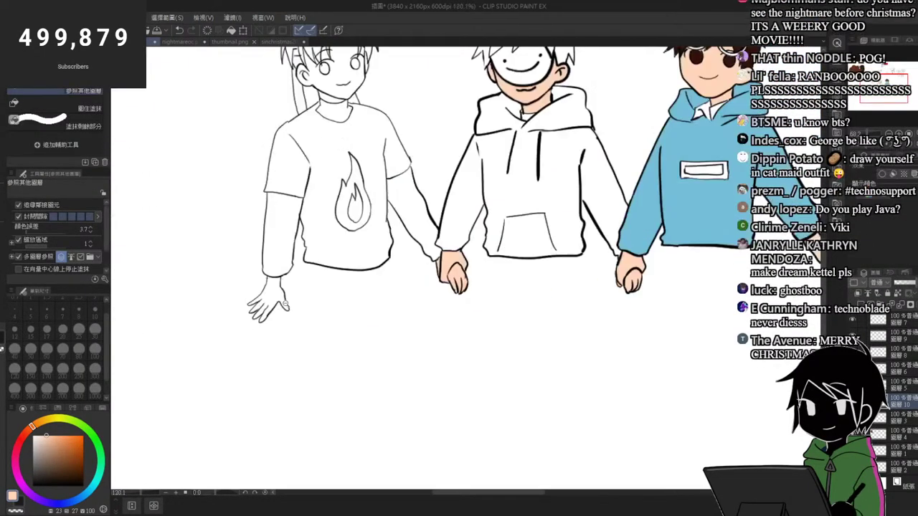
pyautogui.click(284, 287)
pyautogui.scroll(-4, 302, 328)
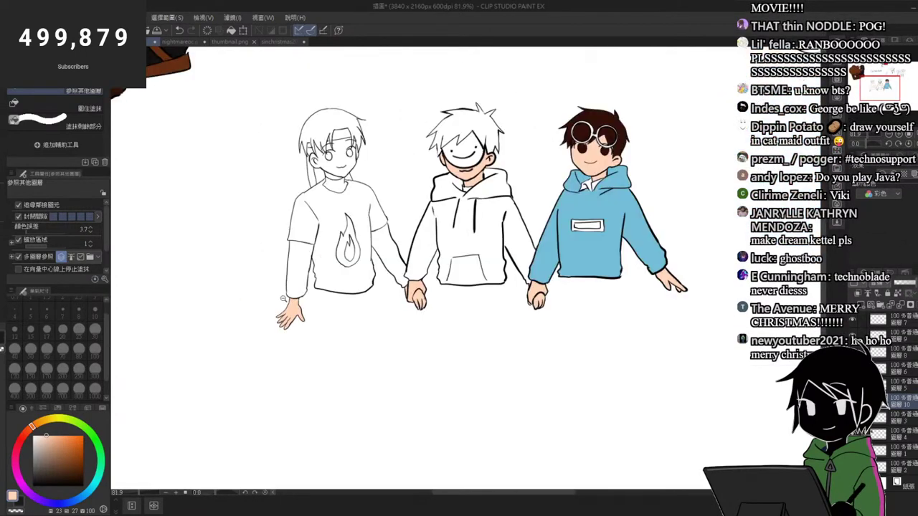
# Step: Set the drawing colour to black and fill both long undersleeves of the flame-shirt character
pyautogui.scroll(-2, 285, 297)
pyautogui.scroll(1, 428, 220)
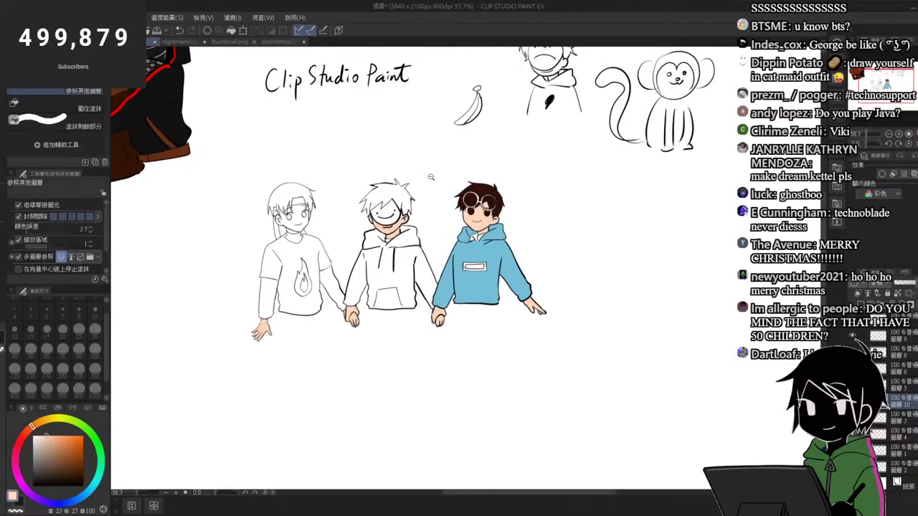
pyautogui.scroll(5, 293, 216)
pyautogui.scroll(-4, 345, 228)
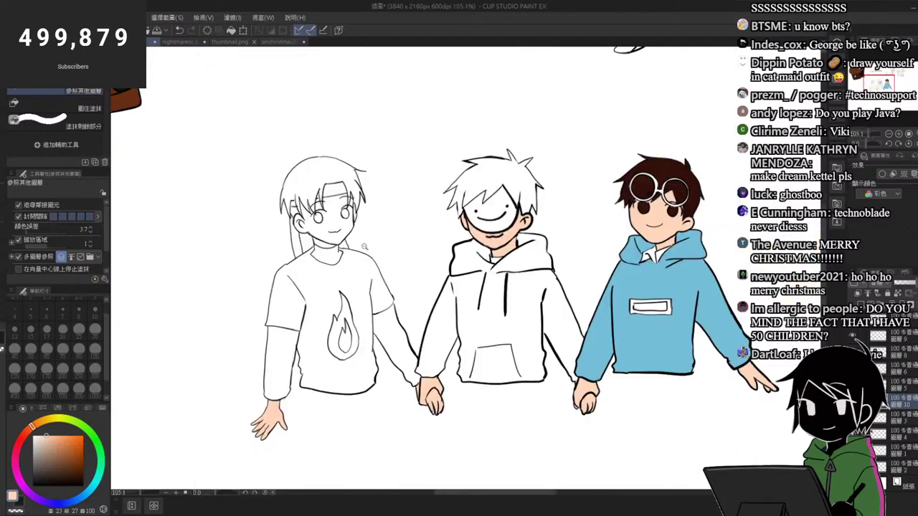
pyautogui.click(84, 486)
pyautogui.click(282, 363)
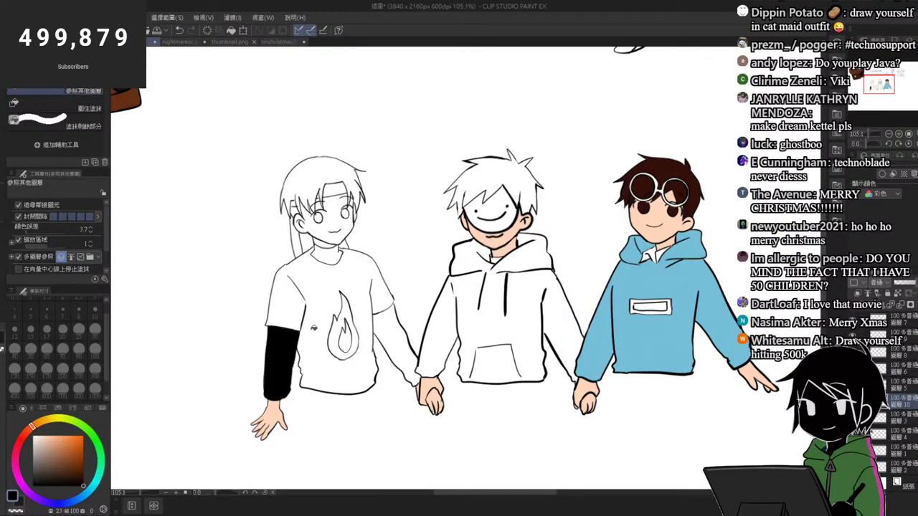
pyautogui.click(397, 342)
pyautogui.scroll(-2, 352, 225)
pyautogui.scroll(2, 351, 225)
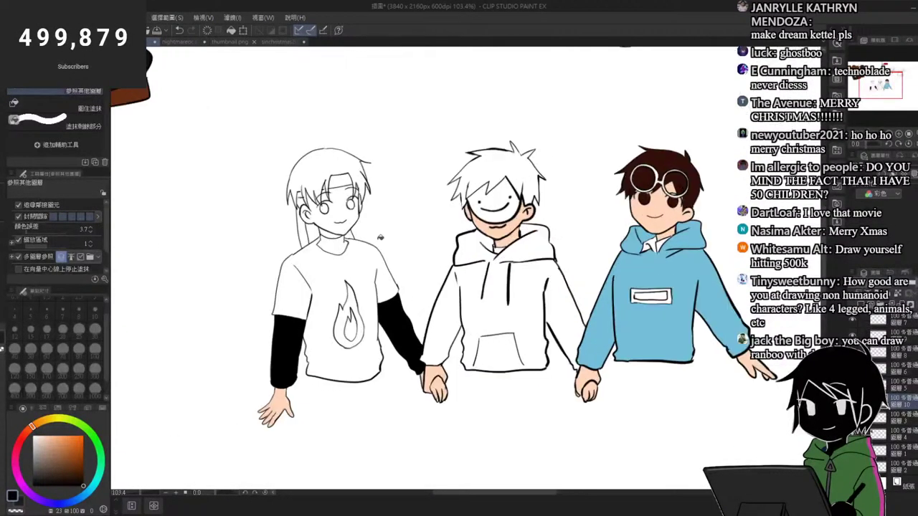
# Step: Fill the flame-shirt character's high collar with black
pyautogui.scroll(4, 329, 254)
pyautogui.click(342, 243)
pyautogui.scroll(-5, 325, 256)
pyautogui.scroll(3, 341, 319)
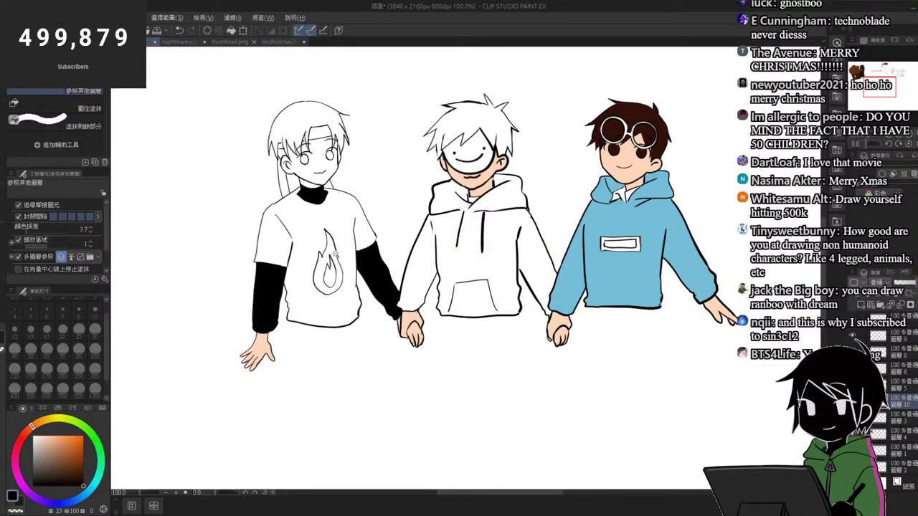
# Step: Sample the peach from the flame-shirt character's hand and shift it to a pinker skin tone (19, 32, 100)
pyautogui.scroll(1, 337, 240)
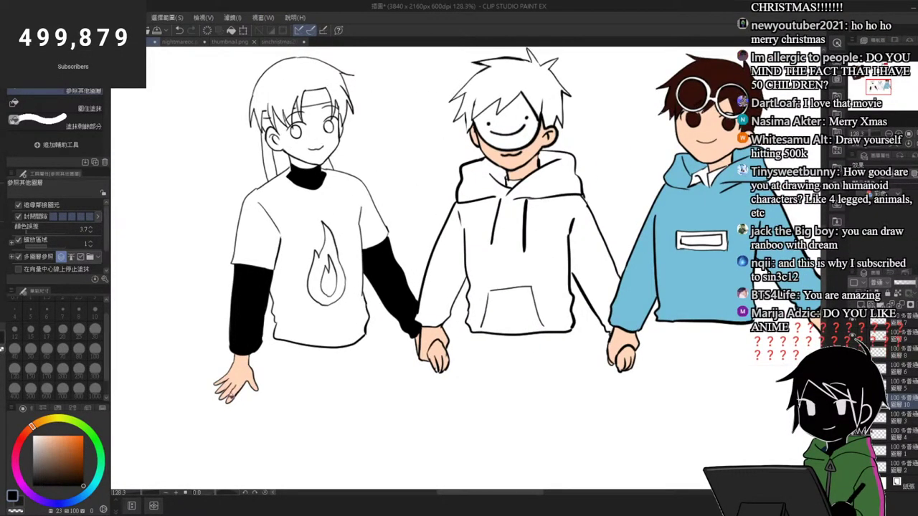
pyautogui.keyDown('alt'); pyautogui.click(236, 372); pyautogui.keyUp('alt')
pyautogui.click(36, 425)
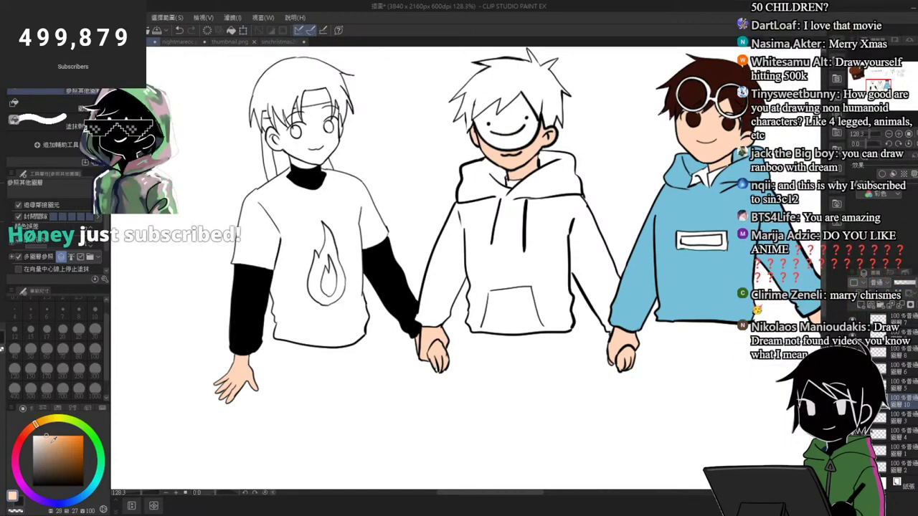
pyautogui.click(29, 428)
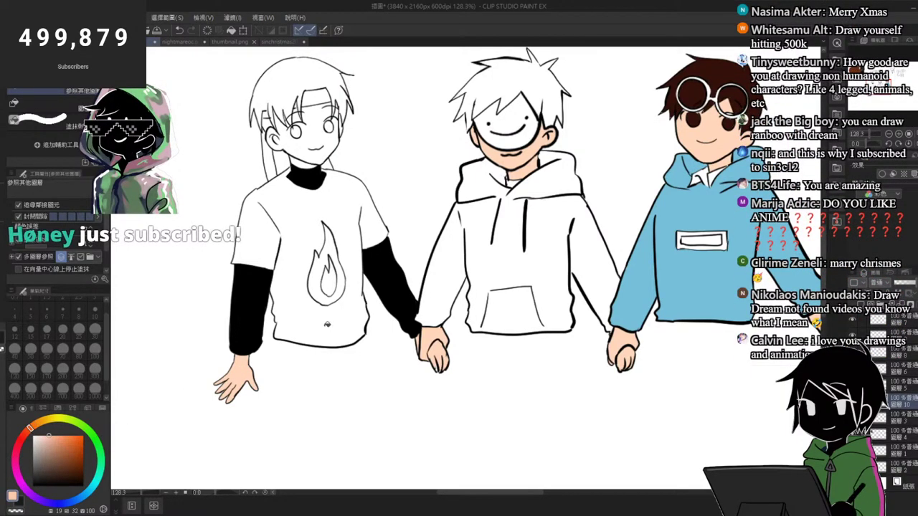
# Step: Recolour the flame-shirt character's free hand and the fingers of the adjoining clasped hands with the pinker skin tone
pyautogui.scroll(4, 254, 377)
pyautogui.click(241, 373)
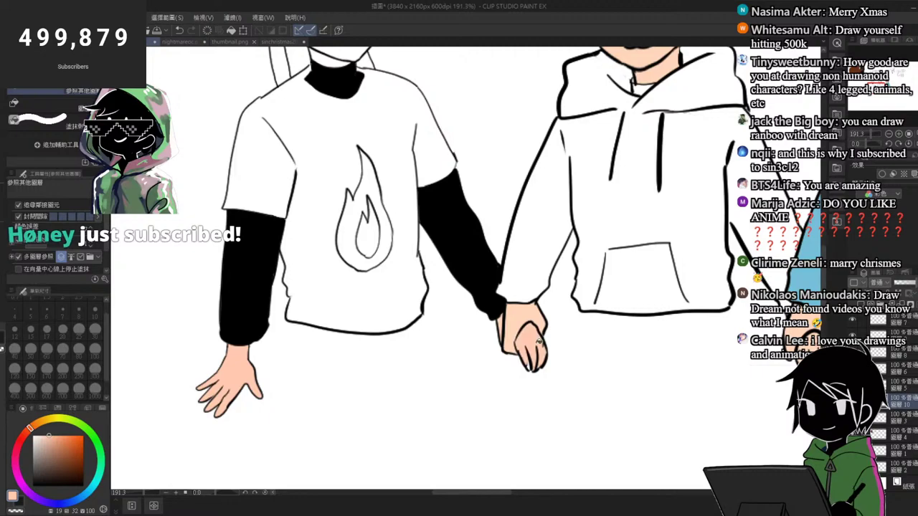
pyautogui.scroll(2, 563, 344)
pyautogui.press('p')
pyautogui.moveTo(501, 355); pyautogui.dragTo(498, 370)
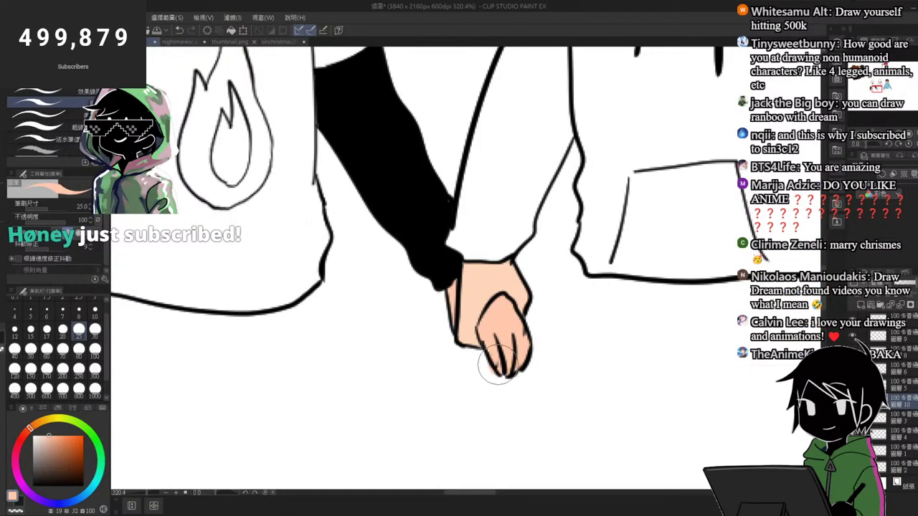
# Step: Fill most of the flame-shirt character's face, the neck and the partly hidden far ear with the pinker skin tone
pyautogui.scroll(-3, 291, 411)
pyautogui.scroll(-2, 348, 350)
pyautogui.scroll(3, 262, 221)
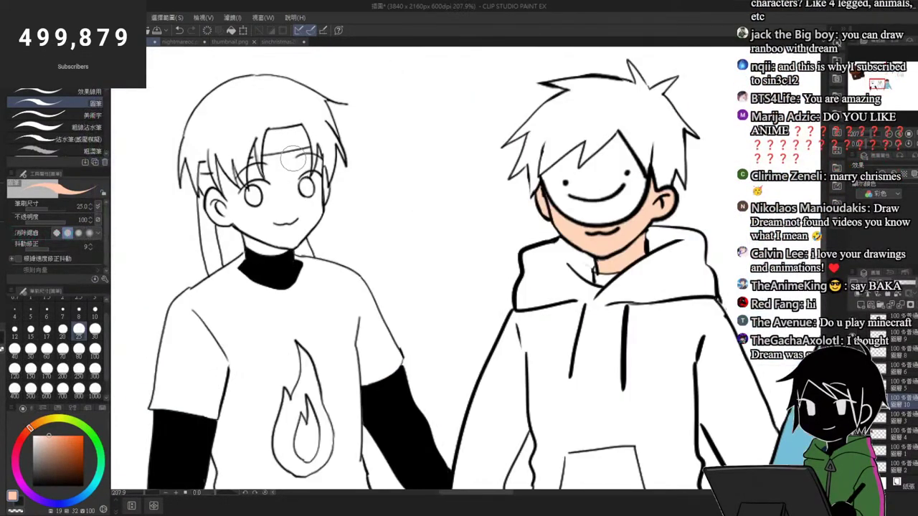
pyautogui.press('g')
pyautogui.scroll(1, 267, 205)
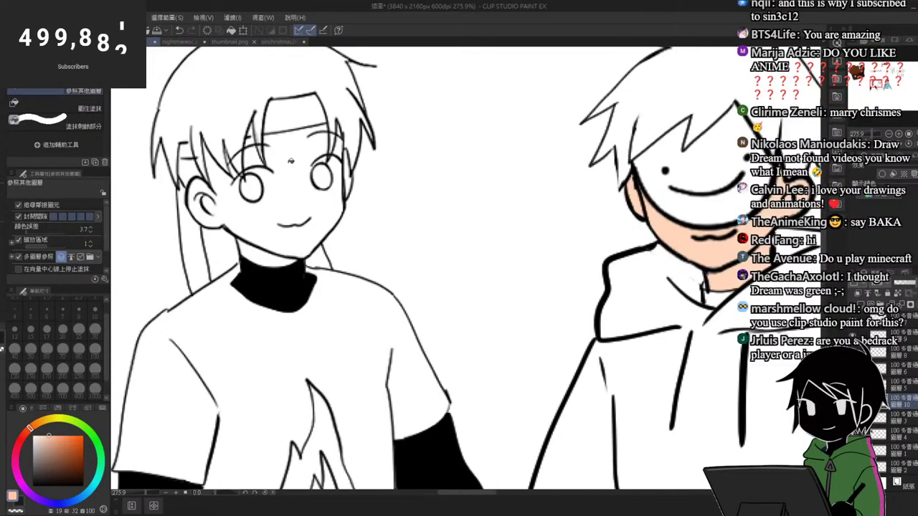
pyautogui.click(290, 205)
pyautogui.scroll(3, 245, 167)
pyautogui.click(285, 307)
pyautogui.click(288, 346)
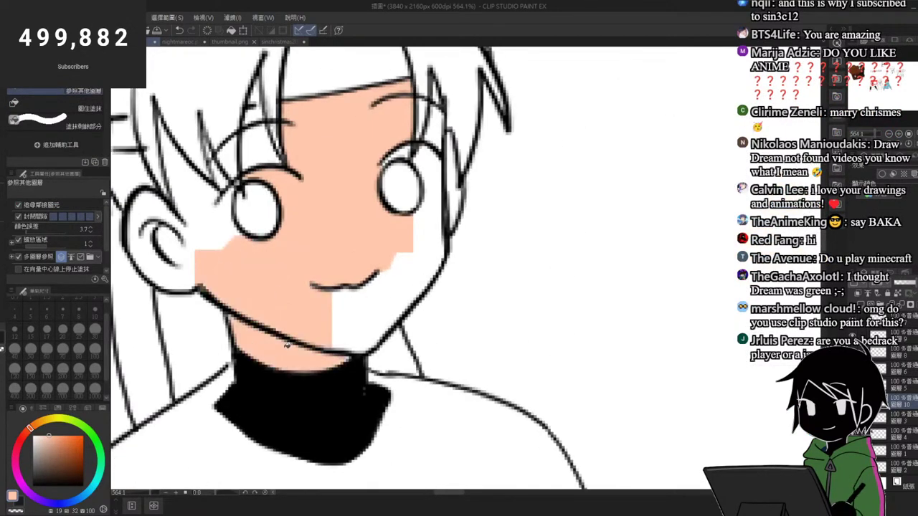
pyautogui.click(388, 297)
pyautogui.click(434, 132)
pyautogui.click(453, 171)
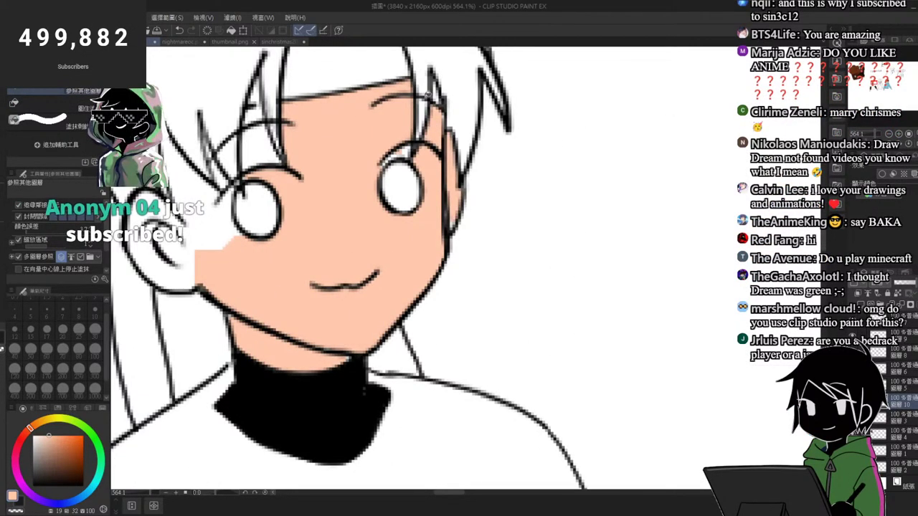
# Step: Fill the flame-shirt character's remaining white cheek, near ear and the forehead gaps between the fringe strands with the same skin tone
pyautogui.press('b')
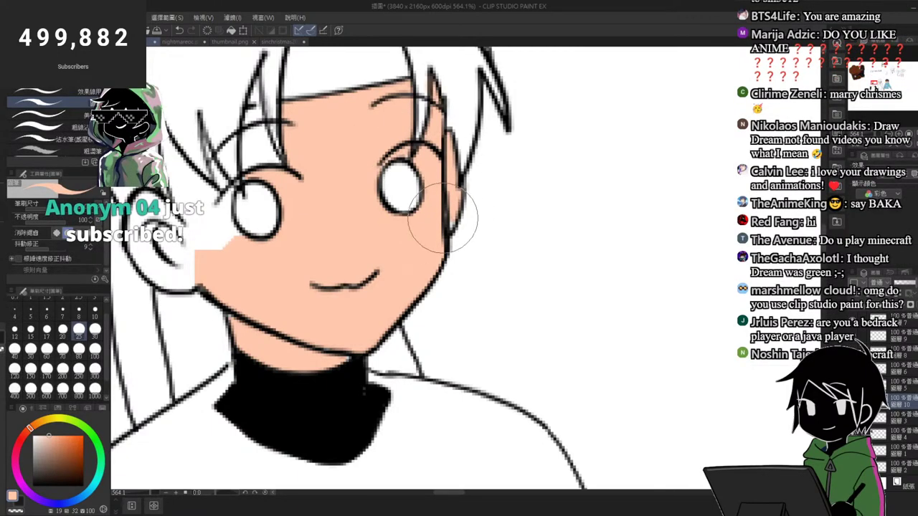
pyautogui.scroll(-3, 442, 218)
pyautogui.scroll(2, 297, 259)
pyautogui.press('g')
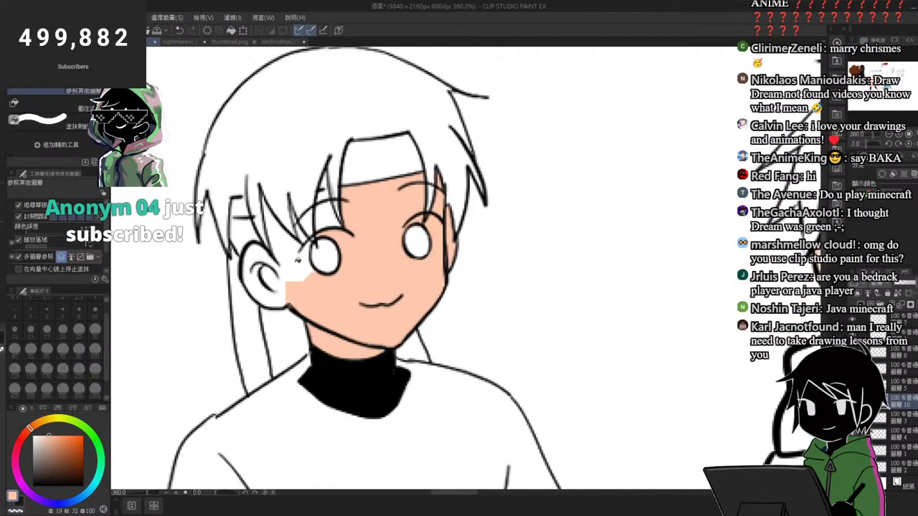
pyautogui.click(298, 259)
pyautogui.click(329, 215)
pyautogui.press('b')
pyautogui.scroll(-2, 315, 201)
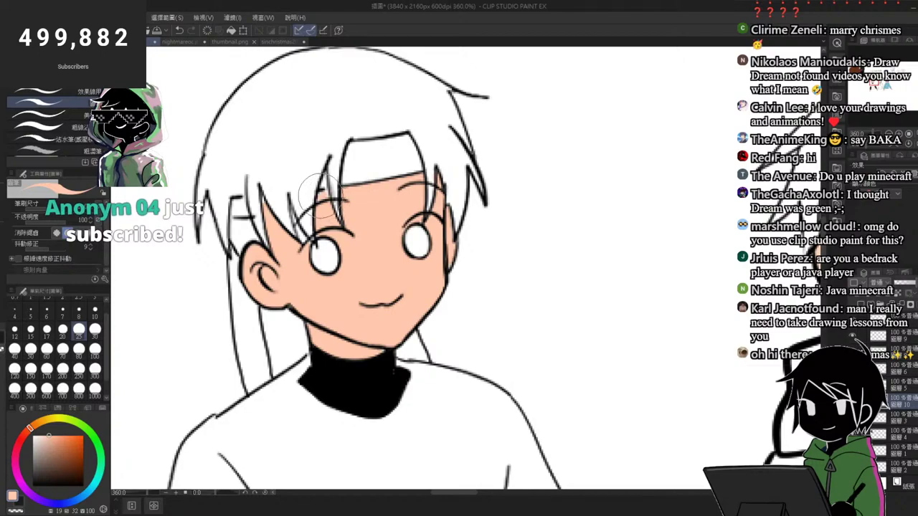
pyautogui.scroll(-2, 296, 174)
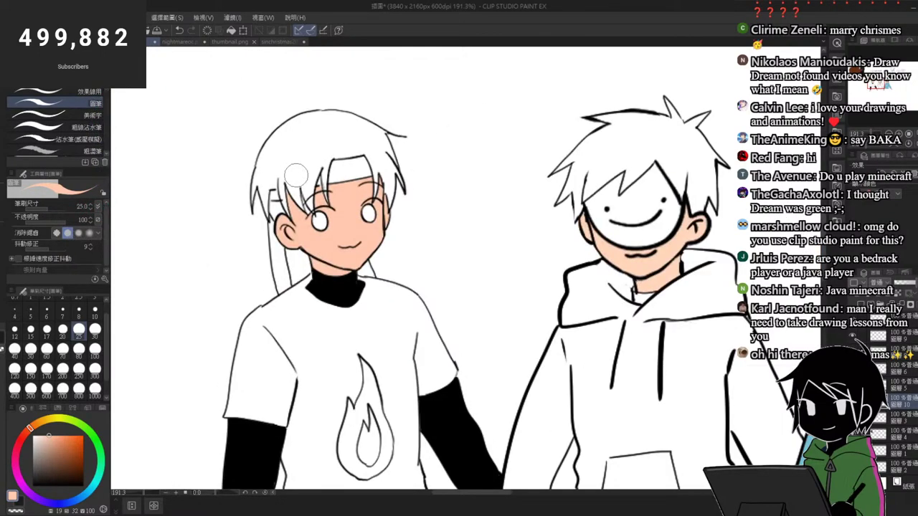
# Step: Sample black from the flame-shirt character's collar and fill the main hair area with it
pyautogui.scroll(-4, 308, 166)
pyautogui.scroll(3, 326, 195)
pyautogui.keyDown('alt'); pyautogui.click(312, 221); pyautogui.keyUp('alt')
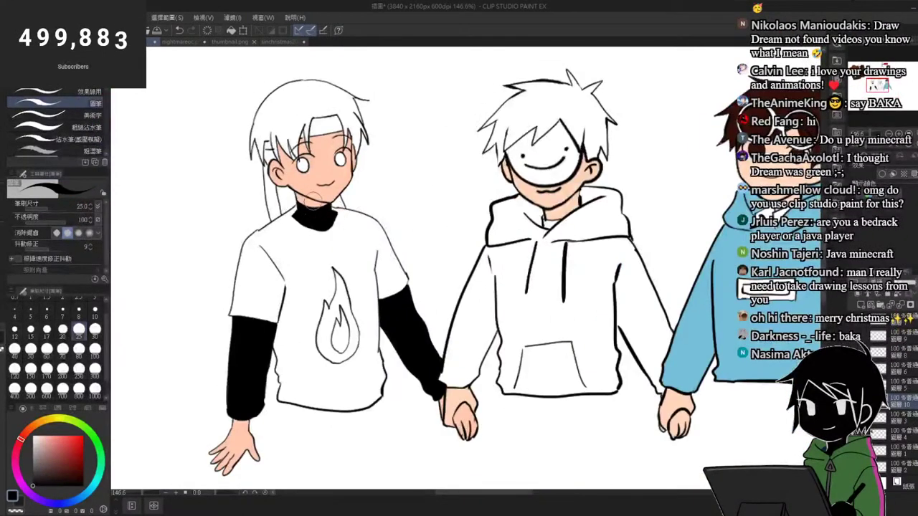
pyautogui.scroll(1, 302, 86)
pyautogui.click(308, 68)
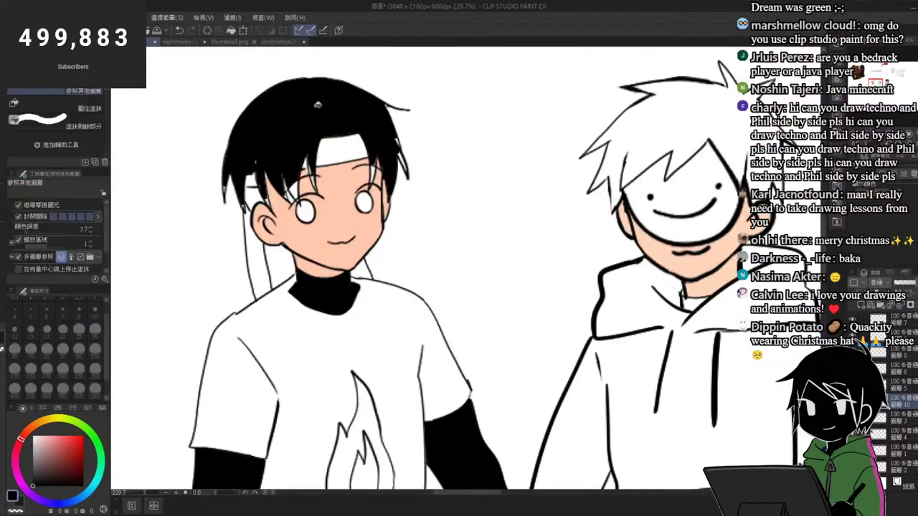
# Step: Paint the hair above the near ear and the leftover strands black, and colour both of the flame-shirt character's eyes black
pyautogui.scroll(-2, 308, 72)
pyautogui.scroll(5, 238, 208)
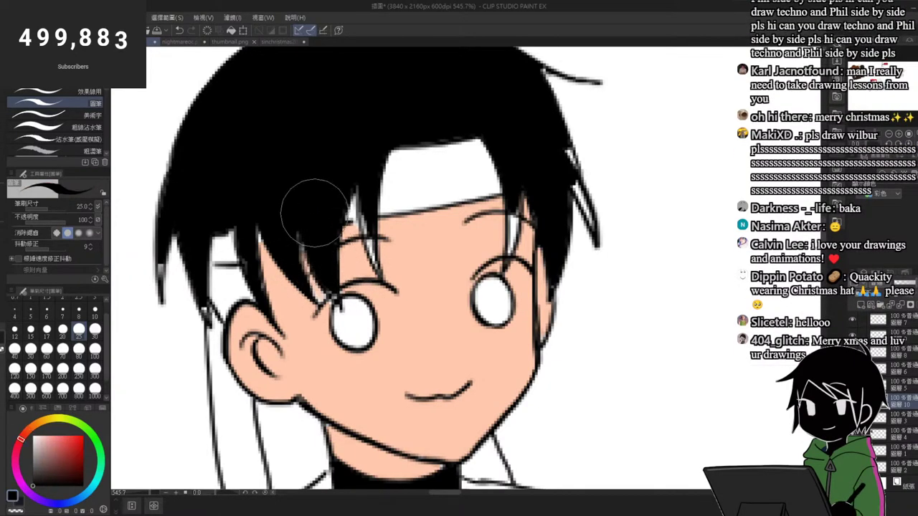
pyautogui.moveTo(220, 275)
pyautogui.mouseDown()
pyautogui.moveTo(219, 290)
pyautogui.moveTo(234, 273)
pyautogui.moveTo(222, 273)
pyautogui.moveTo(226, 305)
pyautogui.moveTo(252, 295)
pyautogui.mouseUp()
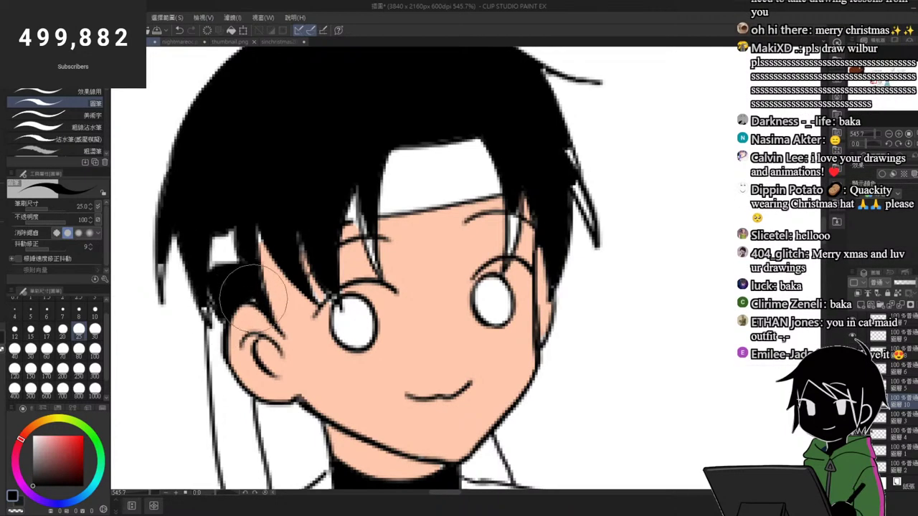
pyautogui.moveTo(354, 315)
pyautogui.mouseDown()
pyautogui.moveTo(350, 338)
pyautogui.moveTo(371, 323)
pyautogui.mouseUp()
pyautogui.moveTo(491, 290)
pyautogui.mouseDown()
pyautogui.moveTo(502, 309)
pyautogui.moveTo(506, 290)
pyautogui.mouseUp()
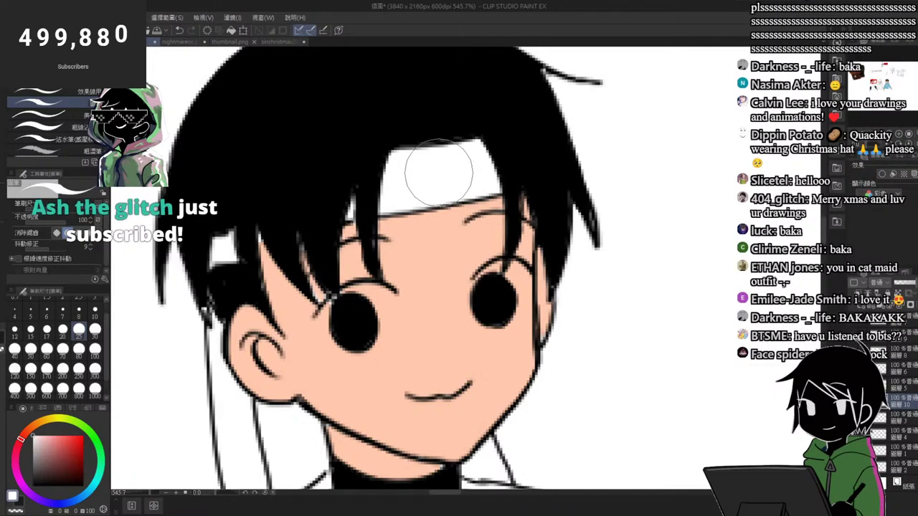
# Step: Add a small white highlight to each of the flame-shirt character's black eyes
pyautogui.press('g')
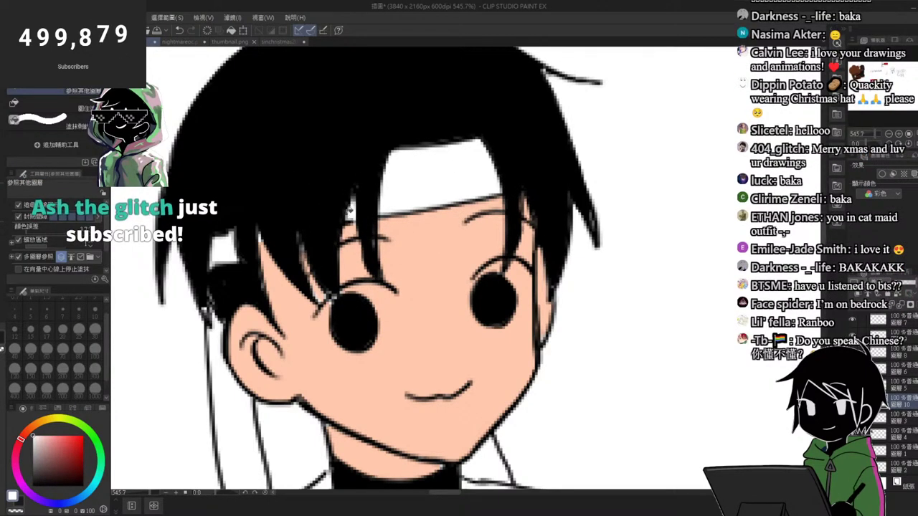
pyautogui.scroll(-4, 301, 258)
pyautogui.scroll(3, 340, 316)
pyautogui.press('p')
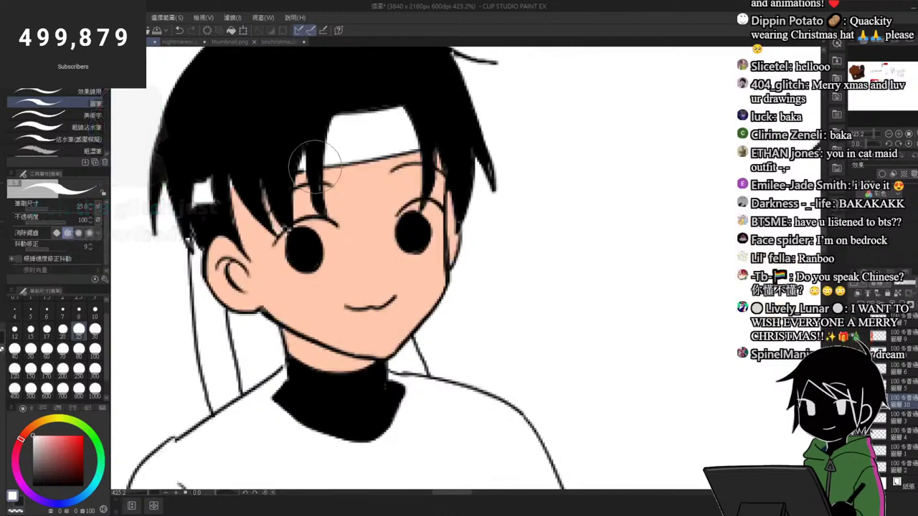
pyautogui.click(295, 239)
pyautogui.click(405, 223)
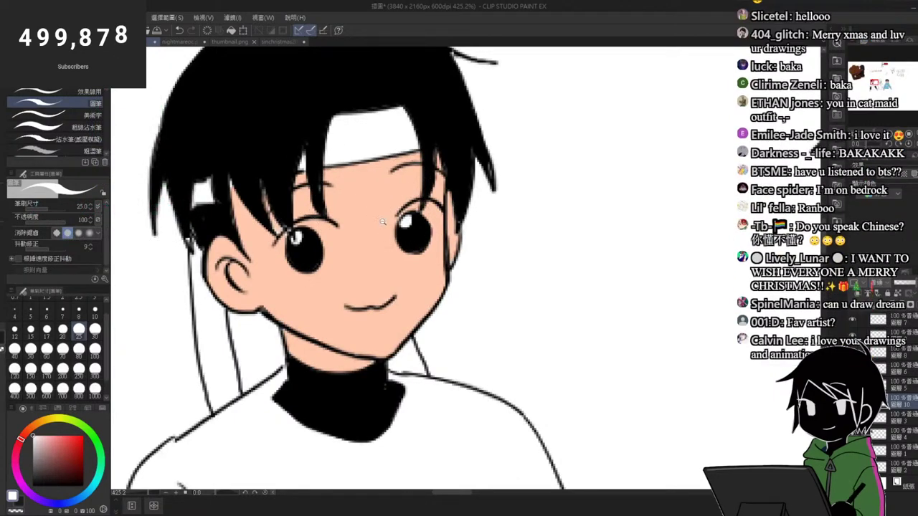
# Step: Refine the near eye's highlight and paint the whites around both black irises of the flame-shirt character
pyautogui.scroll(1, 359, 190)
pyautogui.moveTo(256, 263)
pyautogui.mouseDown()
pyautogui.moveTo(265, 251)
pyautogui.moveTo(259, 265)
pyautogui.mouseUp()
pyautogui.moveTo(309, 226)
pyautogui.mouseDown()
pyautogui.moveTo(293, 225)
pyautogui.moveTo(322, 254)
pyautogui.moveTo(317, 229)
pyautogui.moveTo(322, 273)
pyautogui.mouseUp()
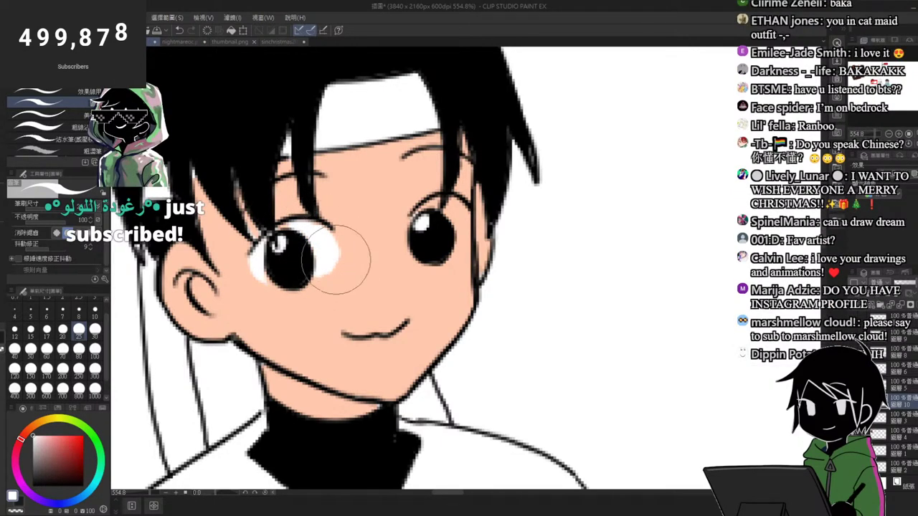
pyautogui.moveTo(407, 219)
pyautogui.mouseDown()
pyautogui.moveTo(428, 208)
pyautogui.moveTo(446, 209)
pyautogui.moveTo(452, 222)
pyautogui.moveTo(460, 209)
pyautogui.moveTo(456, 251)
pyautogui.mouseUp()
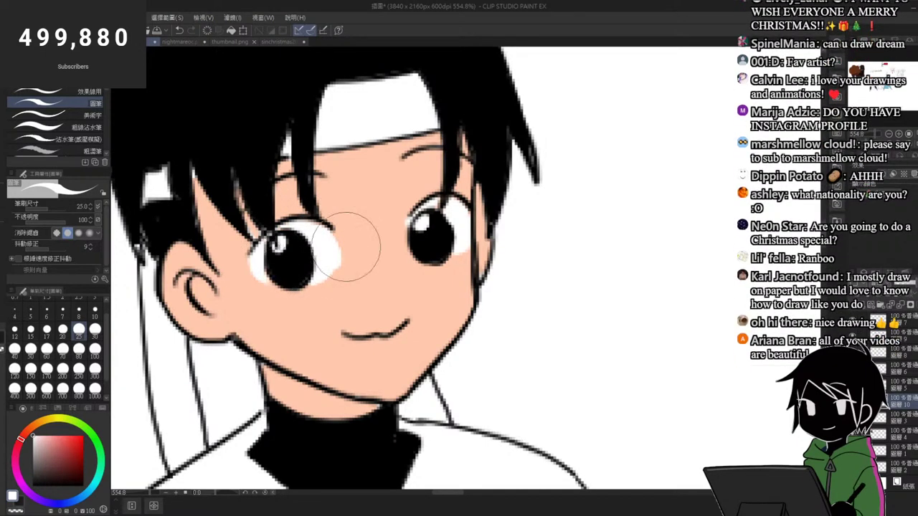
pyautogui.moveTo(389, 225)
pyautogui.mouseDown()
pyautogui.moveTo(264, 225)
pyautogui.moveTo(329, 229)
pyautogui.mouseUp()
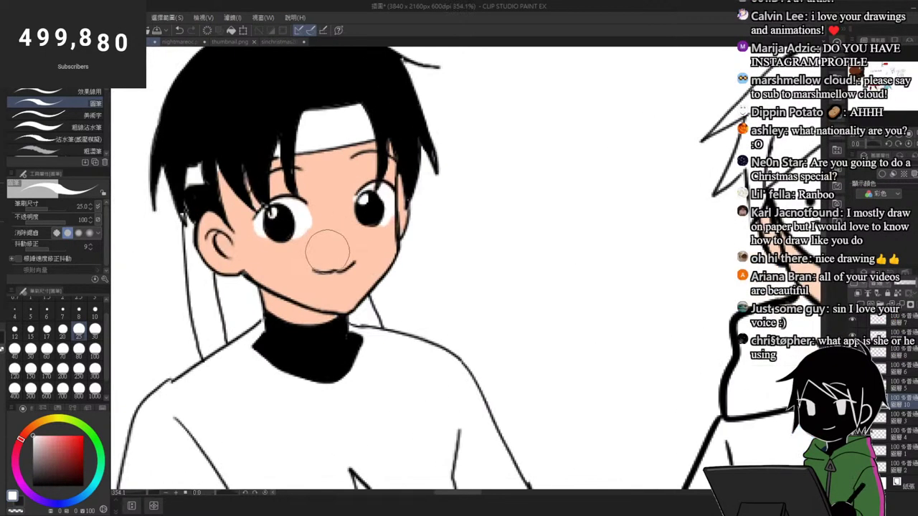
pyautogui.keyDown('alt'); pyautogui.click(327, 251); pyautogui.keyUp('alt')
pyautogui.keyDown('alt'); pyautogui.click(306, 224); pyautogui.keyUp('alt')
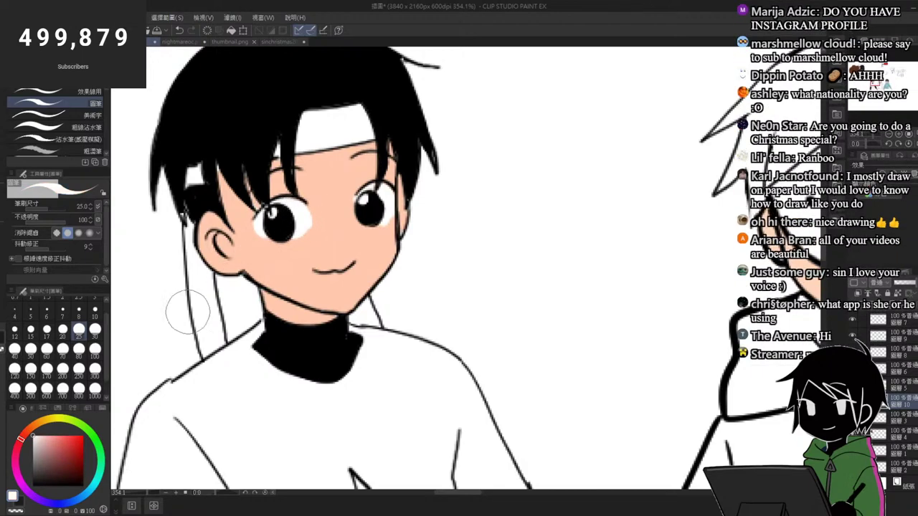
pyautogui.moveTo(52, 447); pyautogui.dragTo(61, 435)
pyautogui.moveTo(269, 249); pyautogui.dragTo(278, 250)
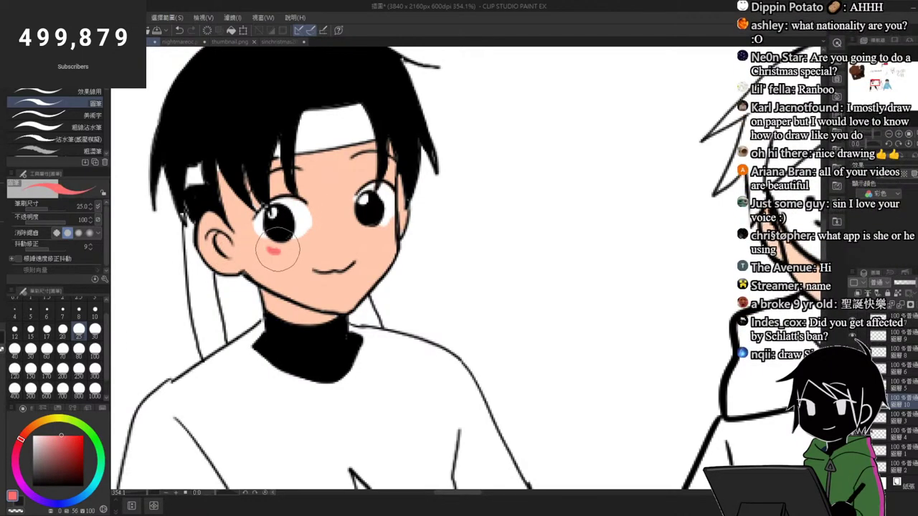
pyautogui.hotkey('ctrl', 'z')
# Step: Paint a muted red blush (0, 48, 87) on both of the flame-shirt character's cheeks and resample the skin tone
pyautogui.click(55, 432)
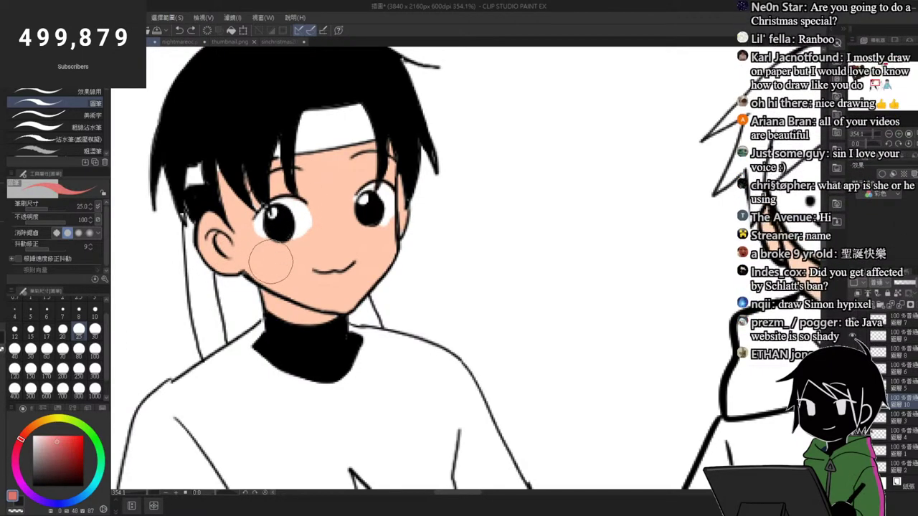
pyautogui.moveTo(273, 255); pyautogui.dragTo(278, 259)
pyautogui.moveTo(391, 229); pyautogui.dragTo(381, 237)
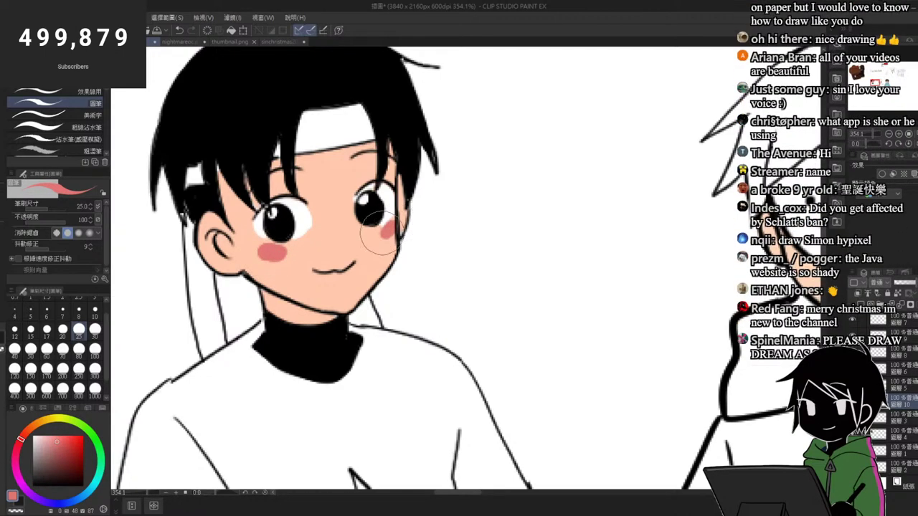
pyautogui.keyDown('alt'); pyautogui.click(362, 242); pyautogui.keyUp('alt')
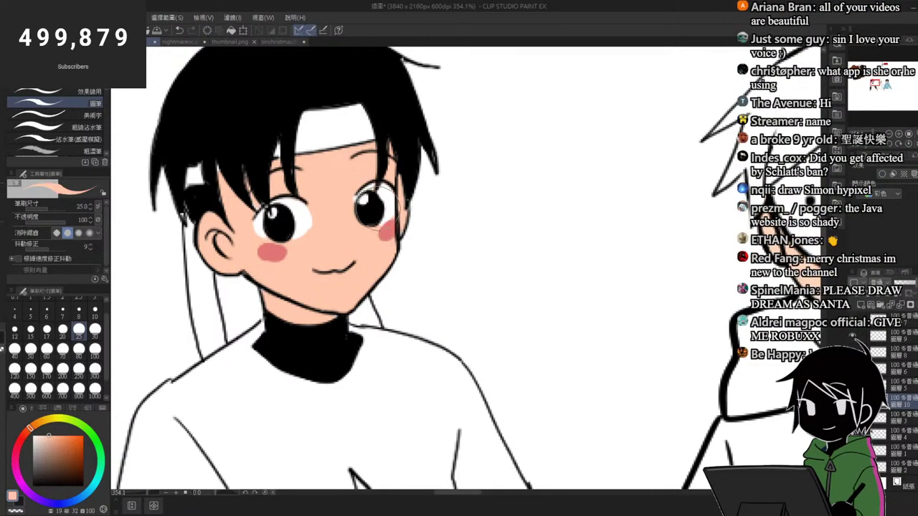
# Step: Set the drawing colour to light orange (28, 70, 100) and fill the outer flame on the shirt
pyautogui.hotkey('ctrl', '0')
pyautogui.moveTo(292, 243); pyautogui.dragTo(309, 191)
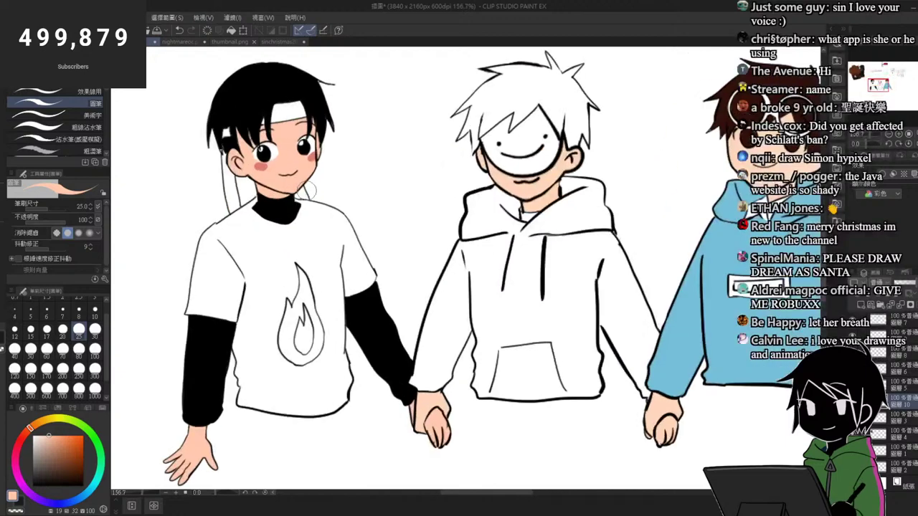
pyautogui.click(290, 323)
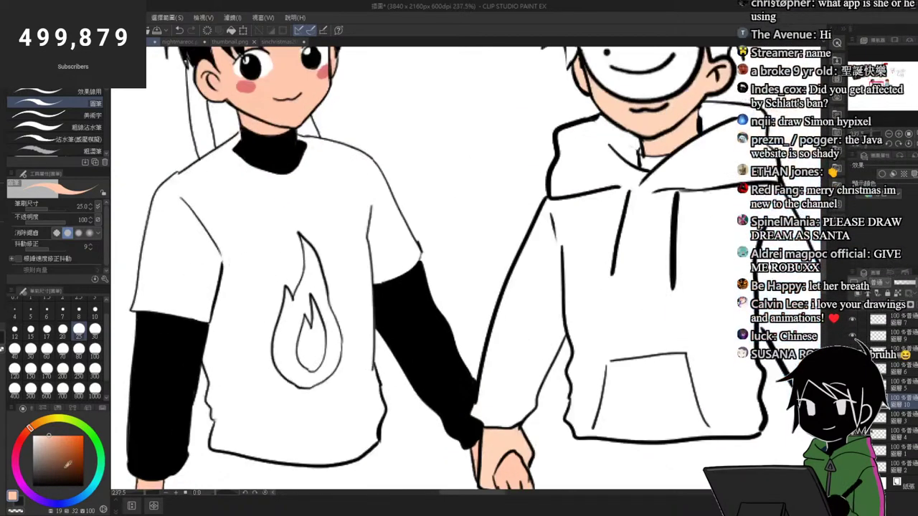
pyautogui.click(41, 422)
pyautogui.click(53, 440)
pyautogui.click(37, 425)
pyautogui.moveTo(59, 445)
pyautogui.mouseDown()
pyautogui.moveTo(57, 434)
pyautogui.moveTo(68, 435)
pyautogui.mouseUp()
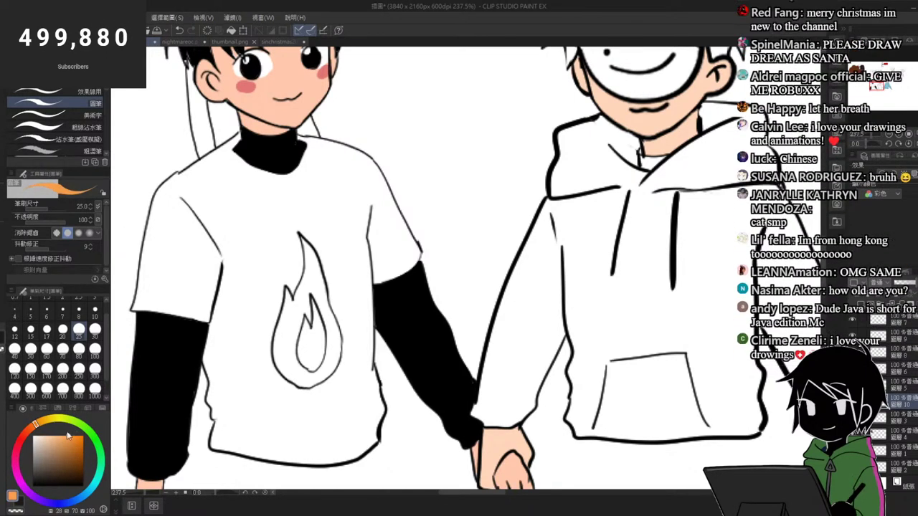
pyautogui.press('g')
pyautogui.press('g')
pyautogui.moveTo(327, 218); pyautogui.dragTo(349, 326)
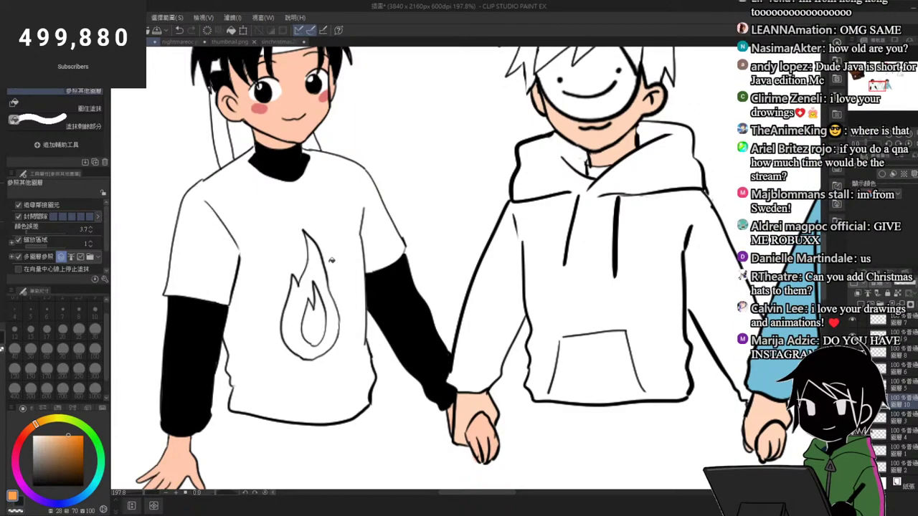
pyautogui.click(305, 305)
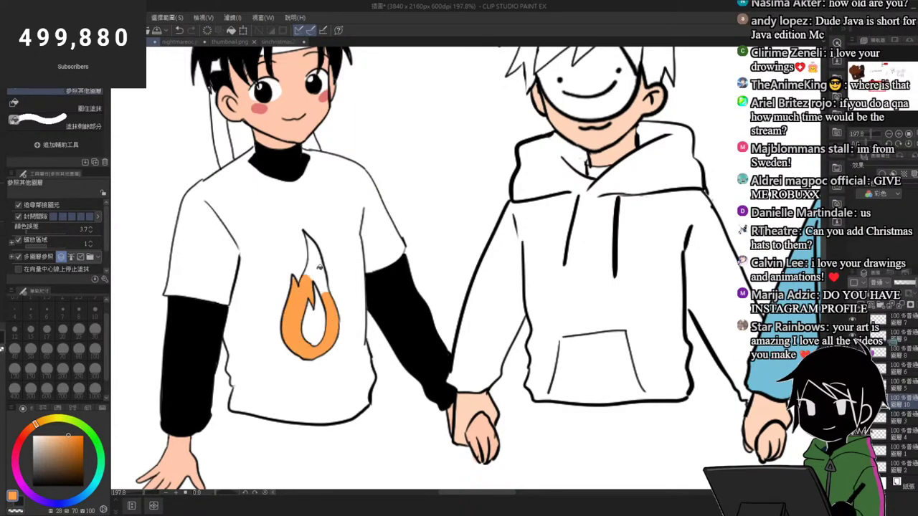
pyautogui.click(318, 268)
# Step: Refill the shirt's outer flame with a deeper orange (21, 81, 100)
pyautogui.scroll(-3, 331, 230)
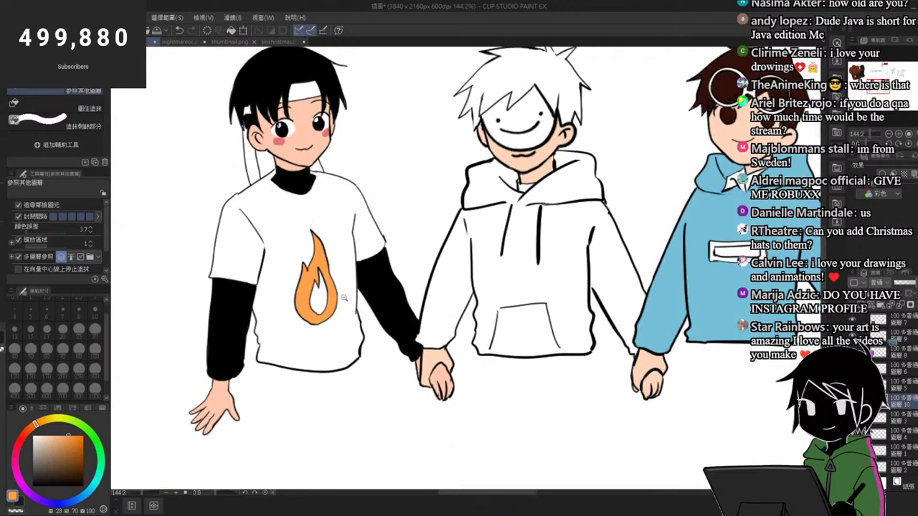
pyautogui.scroll(2, 346, 302)
pyautogui.click(31, 428)
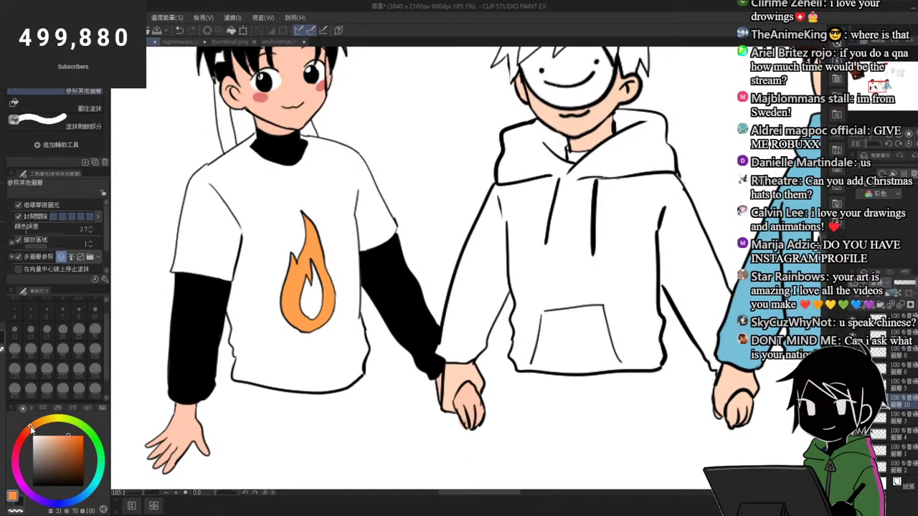
pyautogui.moveTo(73, 444); pyautogui.dragTo(74, 428)
pyautogui.click(313, 247)
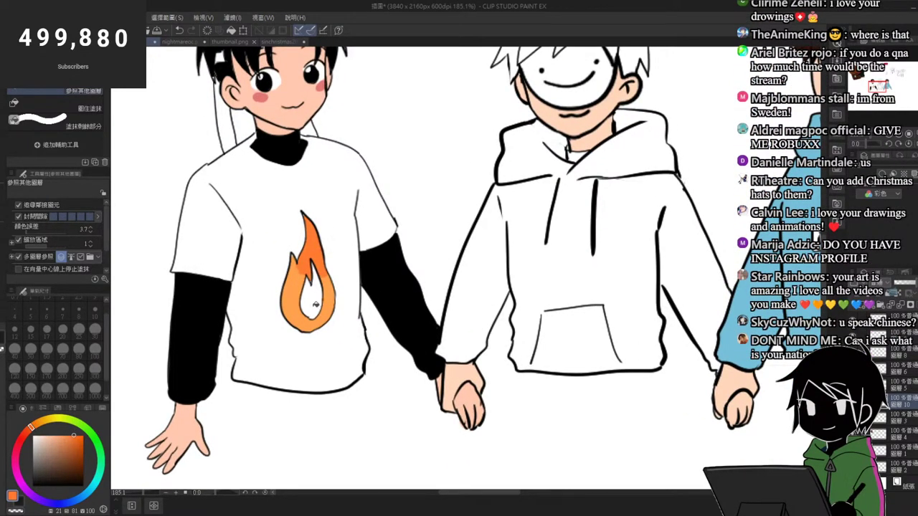
pyautogui.click(305, 305)
# Step: Fill the inner flame on the shirt with a yellow-orange (37, 68, 100)
pyautogui.click(41, 421)
pyautogui.moveTo(68, 443); pyautogui.dragTo(68, 434)
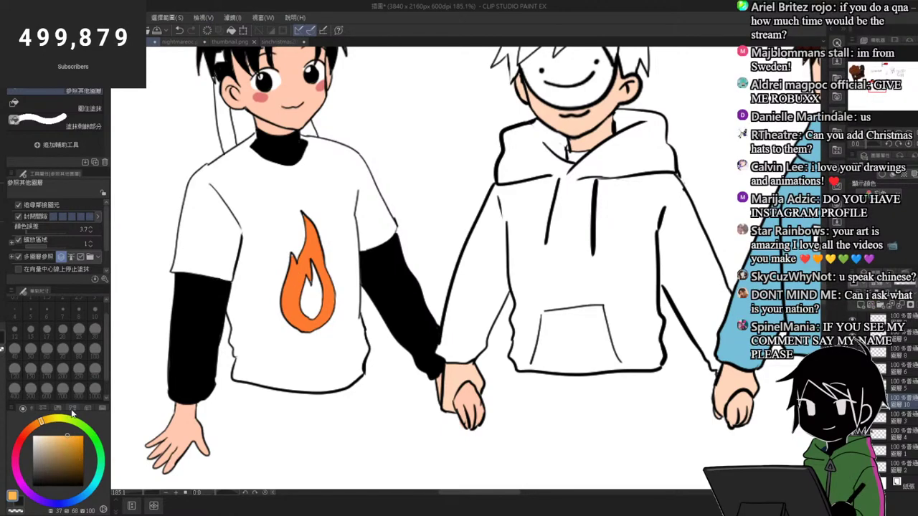
pyautogui.click(314, 293)
pyautogui.scroll(-5, 307, 304)
pyautogui.scroll(5, 352, 245)
pyautogui.scroll(-5, 347, 237)
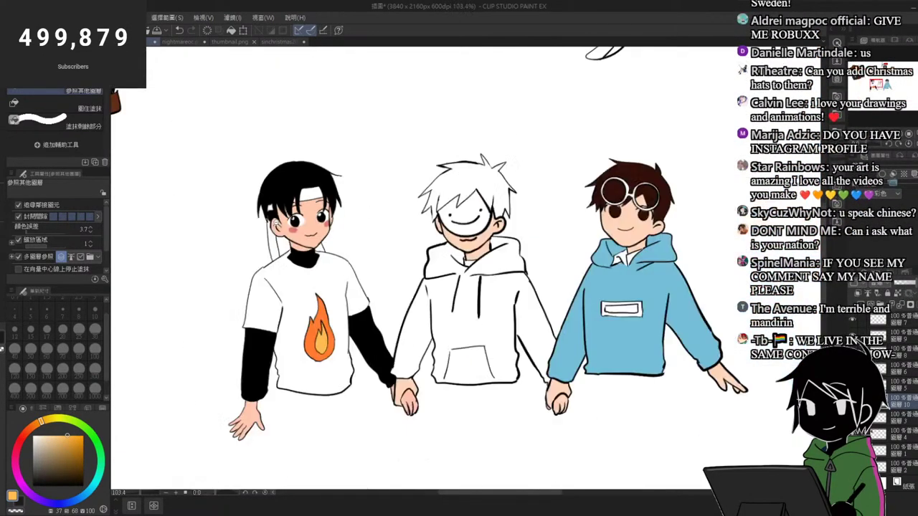
pyautogui.scroll(5, 344, 227)
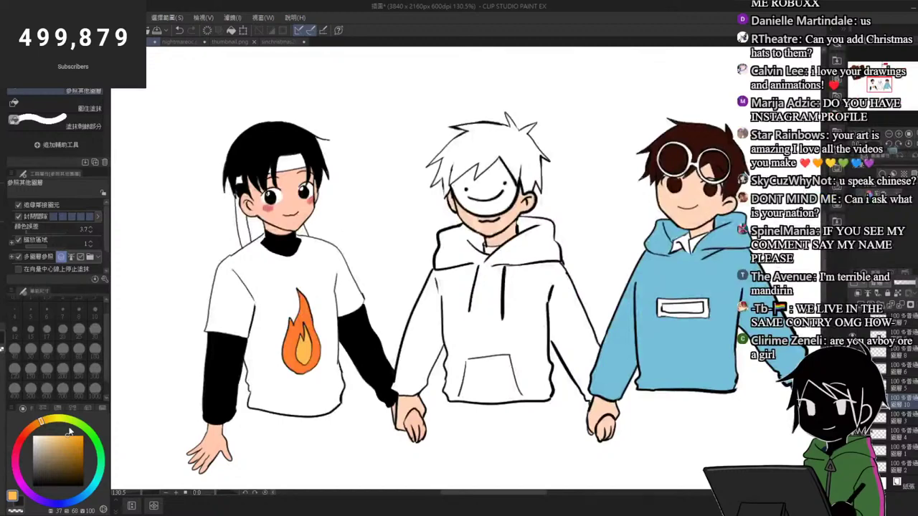
# Step: Set the drawing colour to light green (109, 51, 86) and fill the middle character's hoodie body and both sleeves
pyautogui.click(89, 434)
pyautogui.click(61, 444)
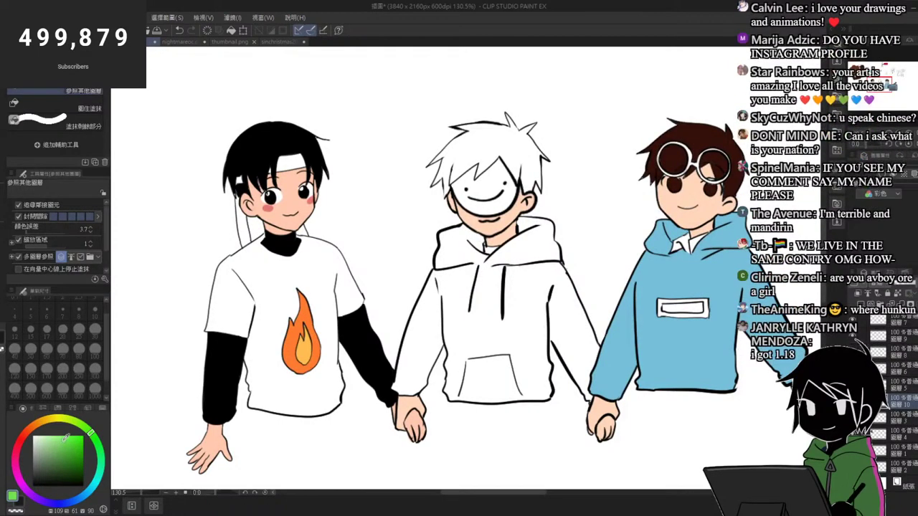
pyautogui.click(484, 330)
pyautogui.click(424, 341)
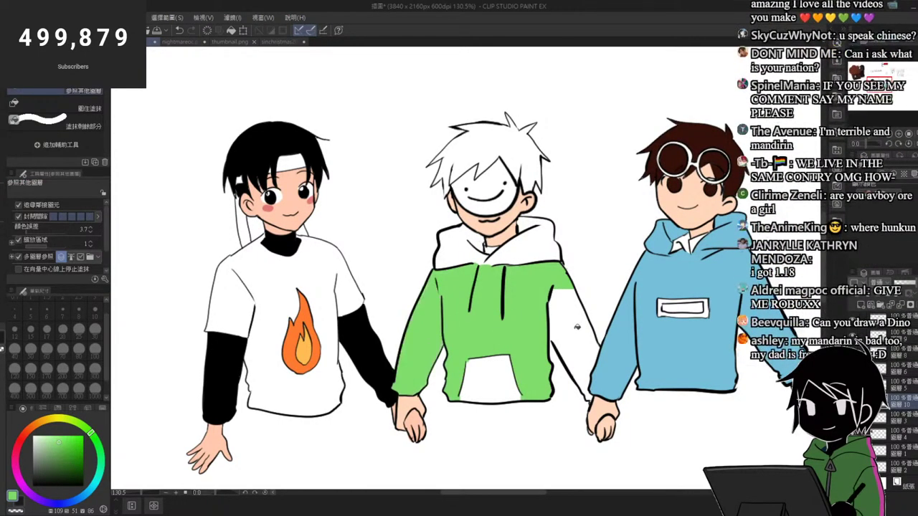
pyautogui.click(573, 326)
# Step: Fill the middle character's hoodie pocket, body, sleeves and hood with a deeper green (109, 64, 75)
pyautogui.click(506, 367)
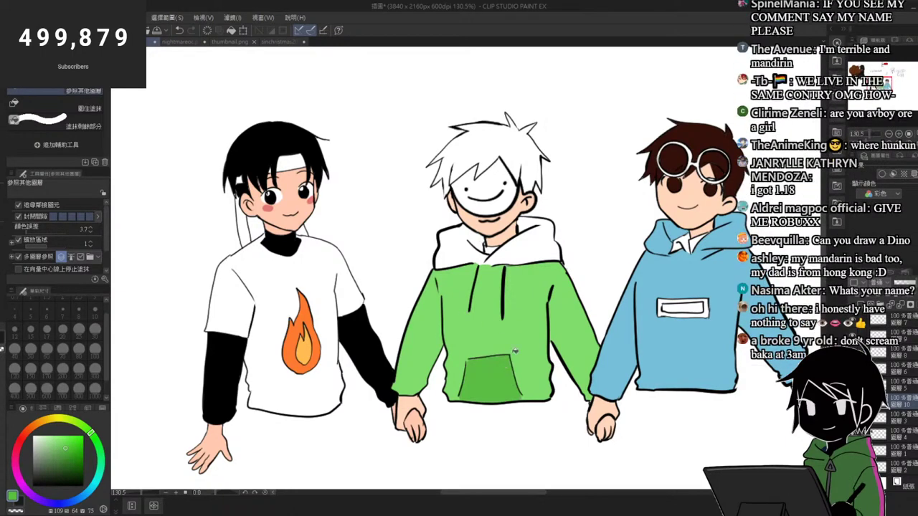
pyautogui.click(523, 318)
pyautogui.click(568, 319)
pyautogui.click(424, 335)
pyautogui.click(458, 253)
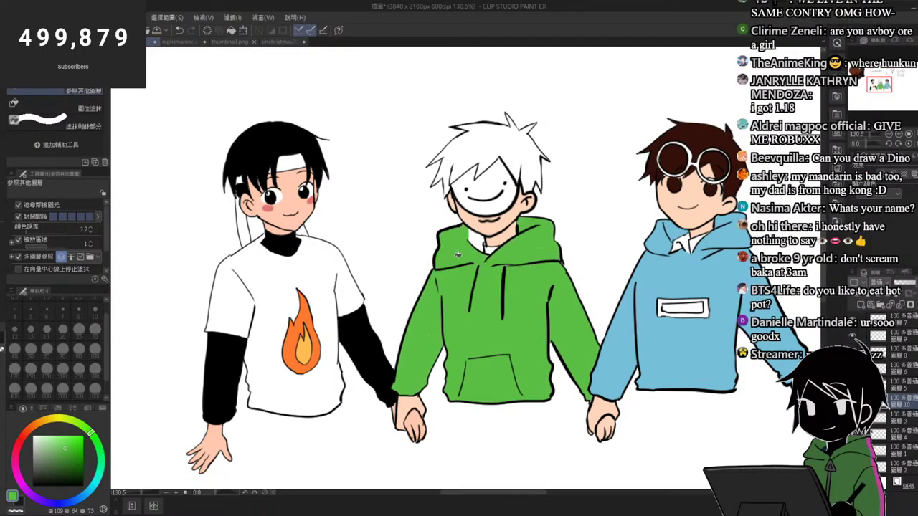
# Step: Set the drawing colour to a muted brown (30, 49, 69) and fill the middle character's hair
pyautogui.scroll(-5, 386, 351)
pyautogui.scroll(7, 519, 305)
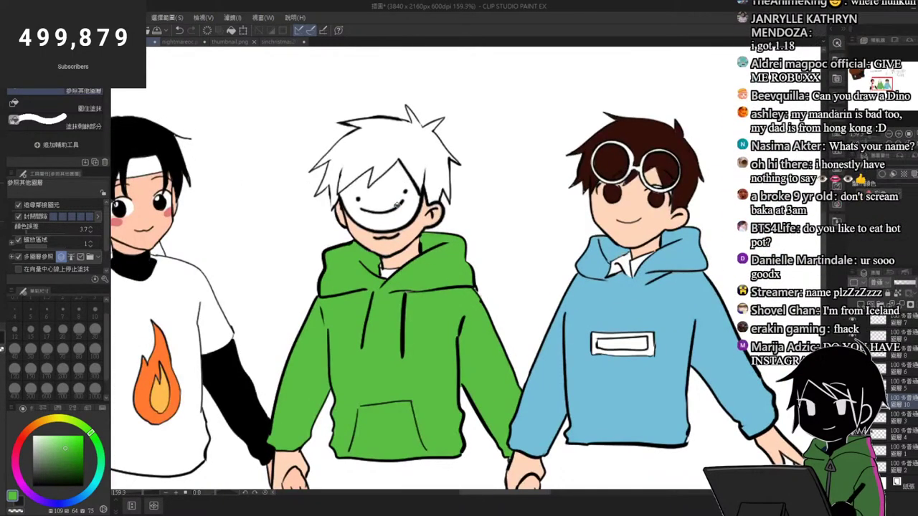
pyautogui.scroll(2, 423, 104)
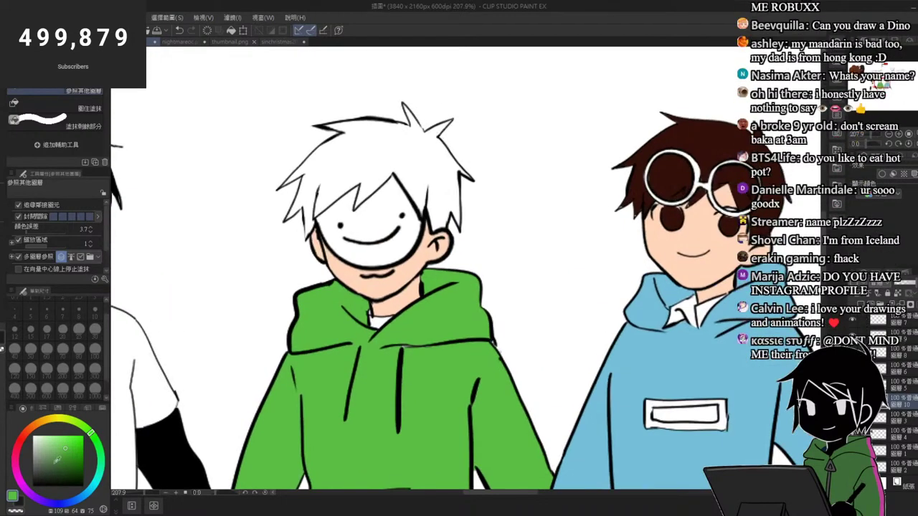
pyautogui.moveTo(67, 448); pyautogui.dragTo(57, 435)
pyautogui.click(36, 424)
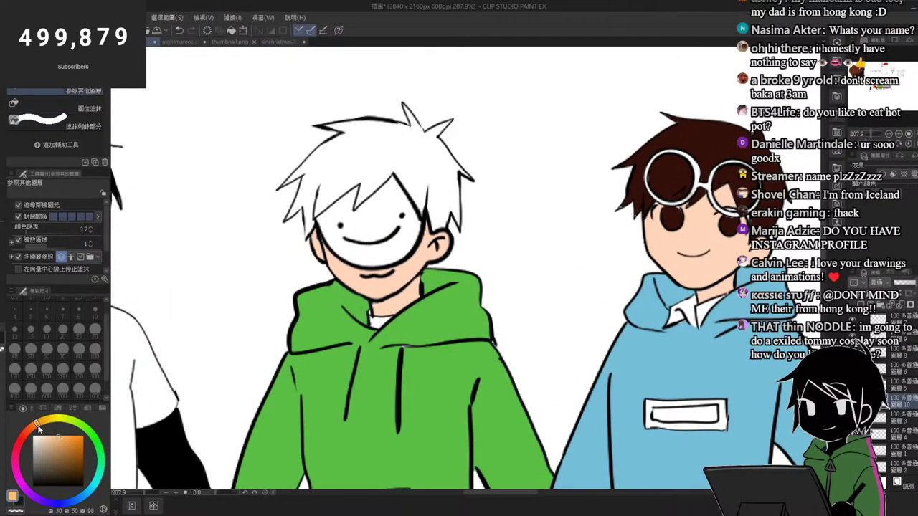
pyautogui.click(69, 444)
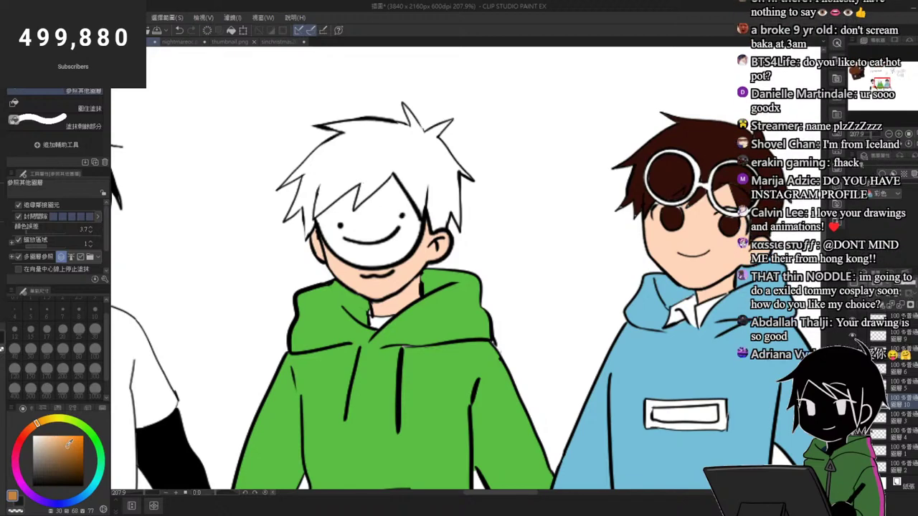
pyautogui.click(400, 147)
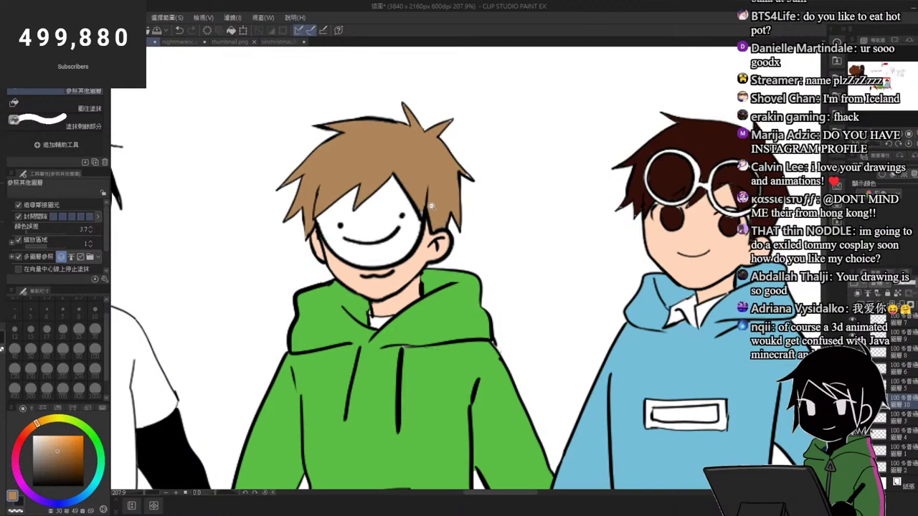
# Step: Sample black from the line art and fill the middle character's inner collar at the neck
pyautogui.scroll(3, 432, 205)
pyautogui.keyDown('alt'); pyautogui.click(343, 226); pyautogui.keyUp('alt')
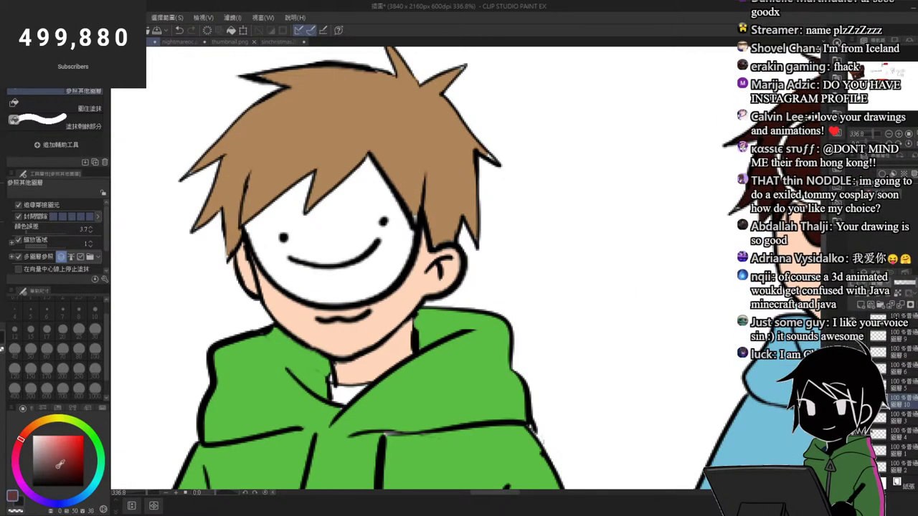
pyautogui.scroll(-6, 374, 344)
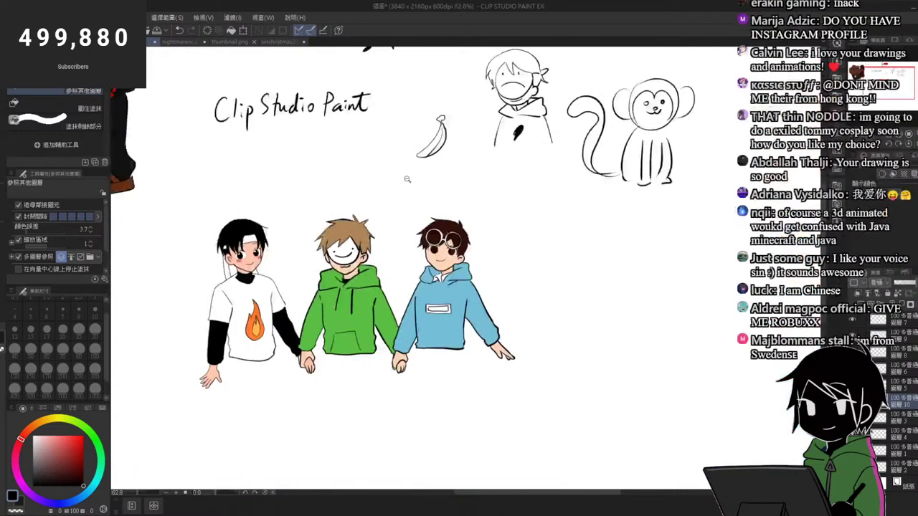
# Step: Sample the hoodie's green, lighten it to (109, 47, 89), and refill the middle hoodie's body, sleeves, pocket and hood
pyautogui.scroll(2, 351, 303)
pyautogui.keyDown('alt'); pyautogui.click(364, 303); pyautogui.keyUp('alt')
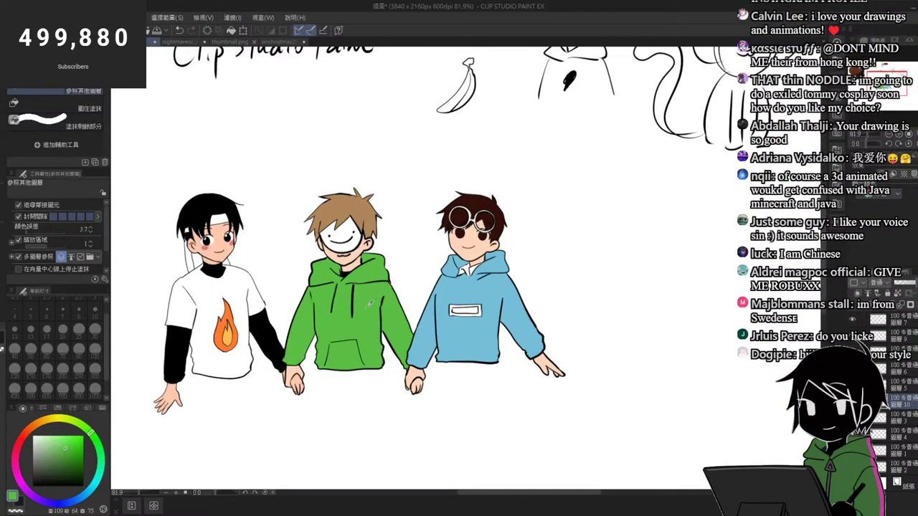
pyautogui.keyDown('alt'); pyautogui.click(364, 330); pyautogui.keyUp('alt')
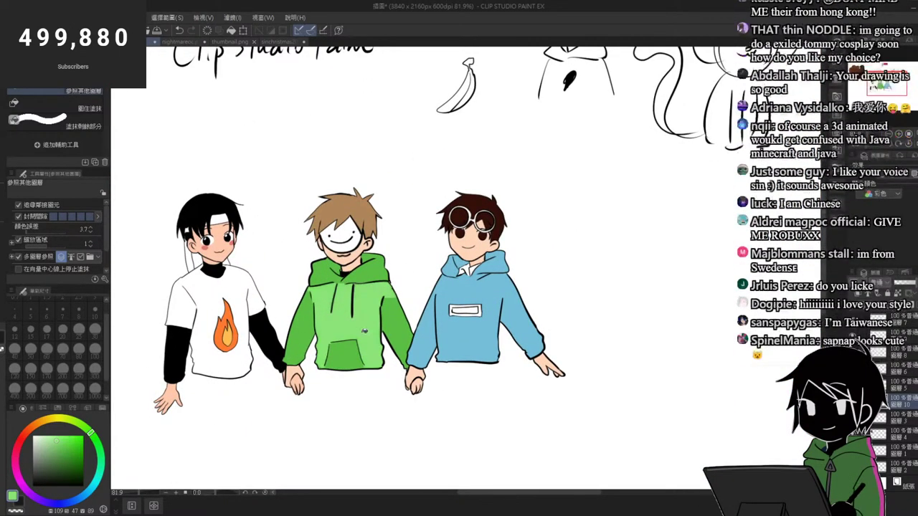
pyautogui.click(314, 327)
pyautogui.click(391, 326)
pyautogui.click(354, 352)
pyautogui.click(321, 276)
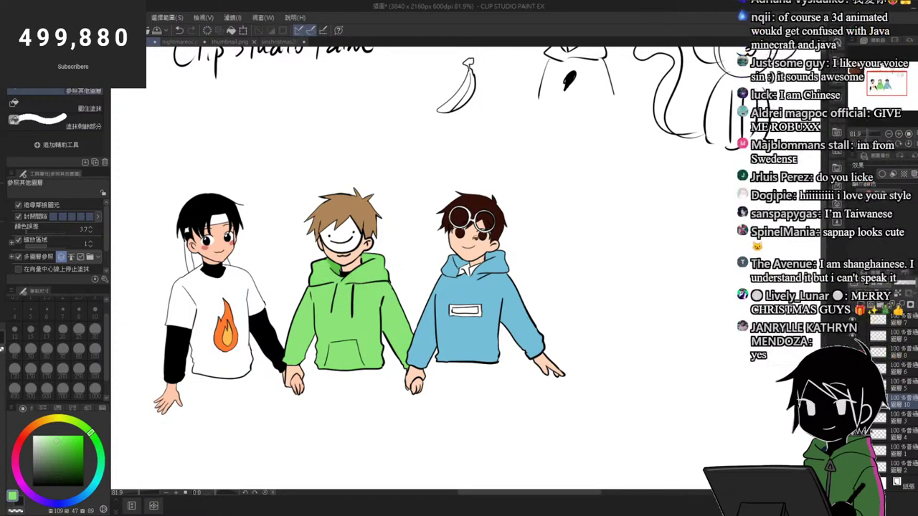
# Step: Sample white and dot a highlight in each eye of the character with goggles using the pen
pyautogui.keyDown('alt'); pyautogui.click(399, 215); pyautogui.keyUp('alt')
pyautogui.scroll(10, 495, 231)
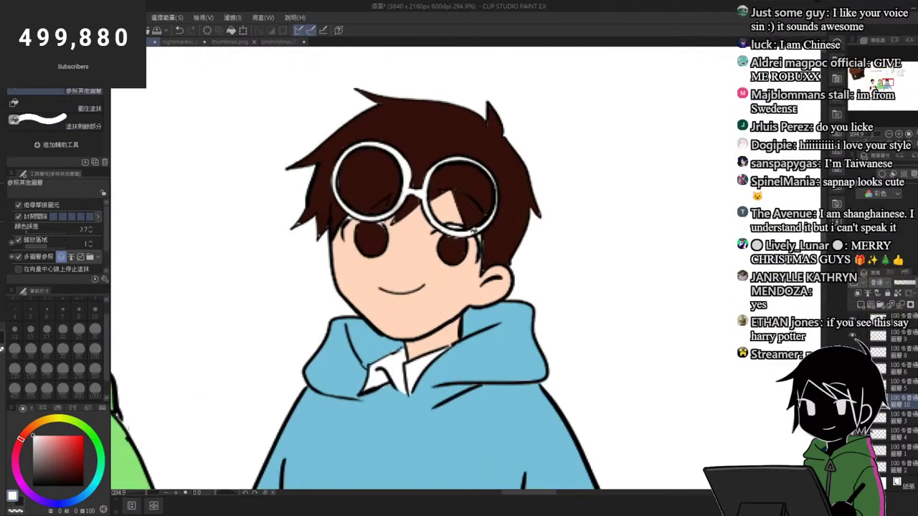
pyautogui.press('p')
pyautogui.click(451, 242)
pyautogui.click(368, 228)
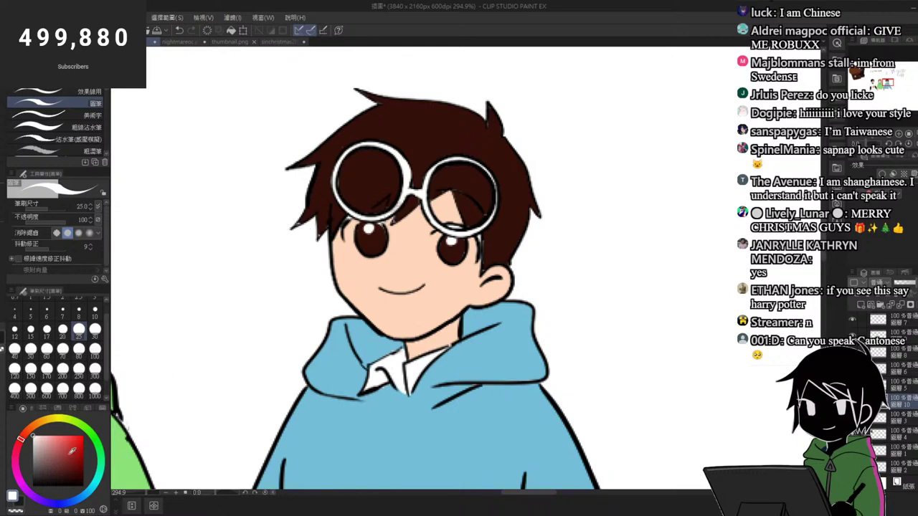
# Step: Paint black pupils in both of the goggles character's eyes and add a small white highlight on the nose
pyautogui.moveTo(72, 464); pyautogui.dragTo(135, 497)
pyautogui.moveTo(366, 243); pyautogui.dragTo(370, 242)
pyautogui.click(452, 249)
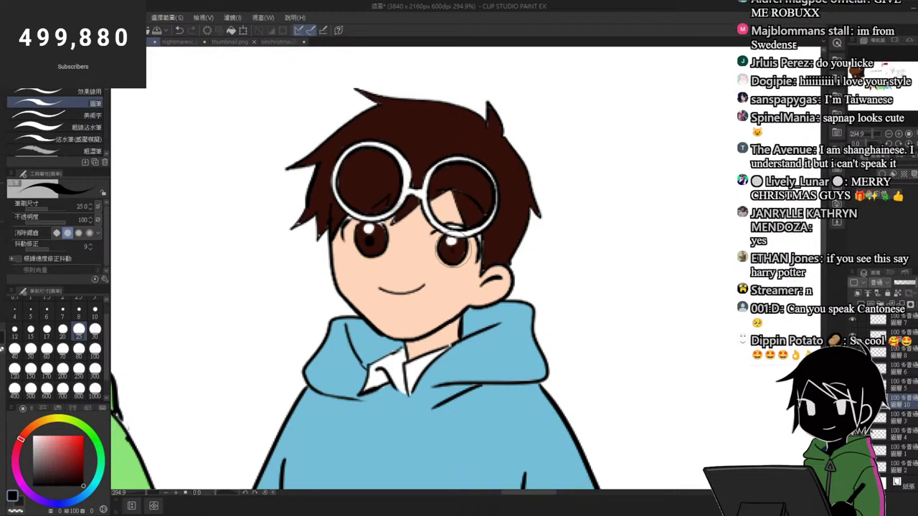
pyautogui.press('x')
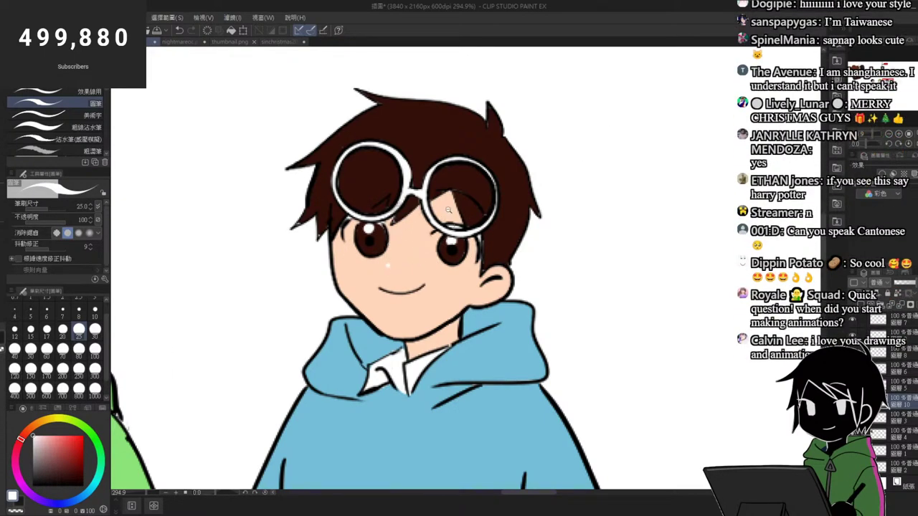
# Step: Sample the flame-shirt character's blush (5, 43, 91) and paint it on both of the goggles character's cheeks
pyautogui.moveTo(448, 210); pyautogui.dragTo(413, 213)
pyautogui.moveTo(126, 233); pyautogui.dragTo(147, 237)
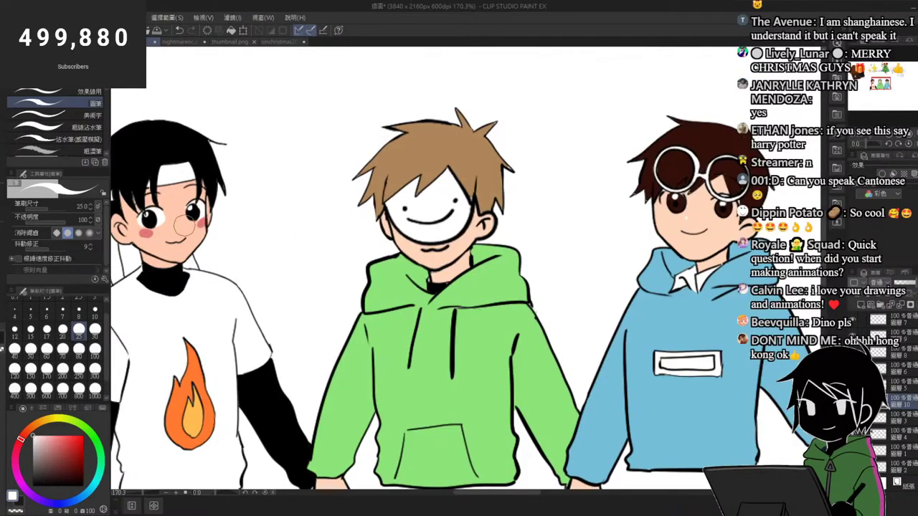
pyautogui.keyDown('alt'); pyautogui.click(147, 233); pyautogui.keyUp('alt')
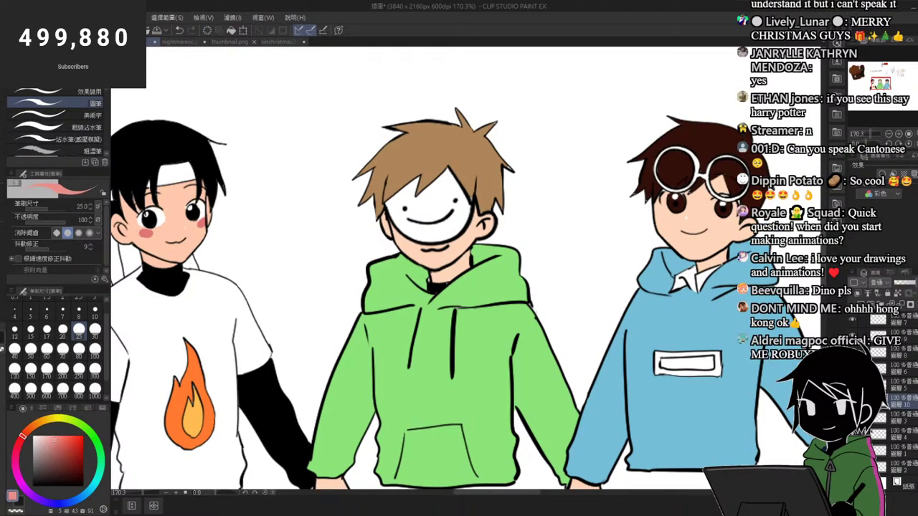
pyautogui.moveTo(662, 214); pyautogui.dragTo(665, 215)
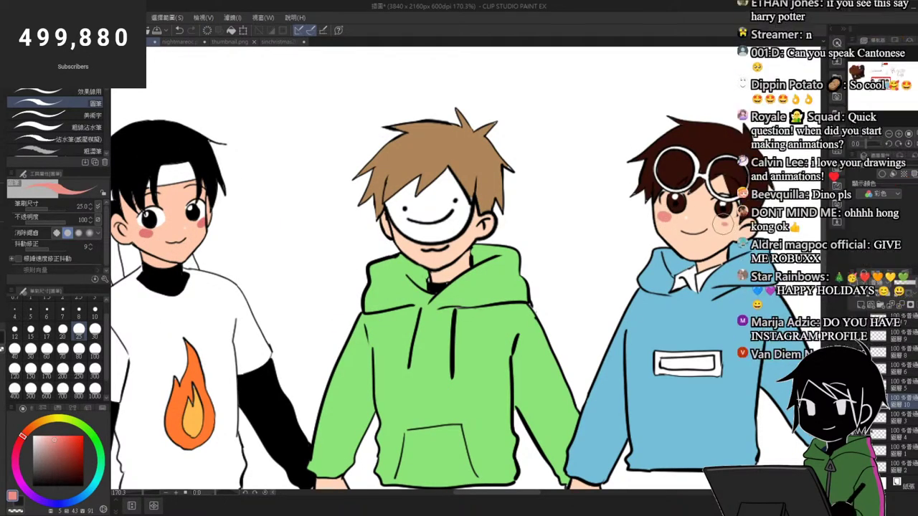
pyautogui.moveTo(722, 223); pyautogui.dragTo(732, 224)
pyautogui.moveTo(781, 187); pyautogui.dragTo(809, 189)
pyautogui.moveTo(641, 262)
pyautogui.mouseDown()
pyautogui.moveTo(642, 273)
pyautogui.moveTo(651, 267)
pyautogui.mouseUp()
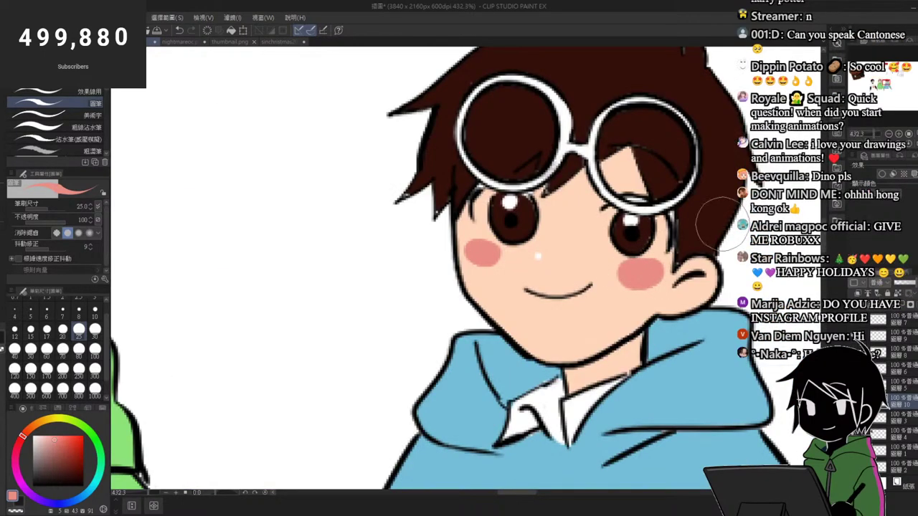
pyautogui.keyDown('alt'); pyautogui.click(725, 220); pyautogui.keyUp('alt')
pyautogui.keyDown('alt'); pyautogui.click(747, 171); pyautogui.keyUp('alt')
pyautogui.moveTo(607, 213); pyautogui.dragTo(606, 220)
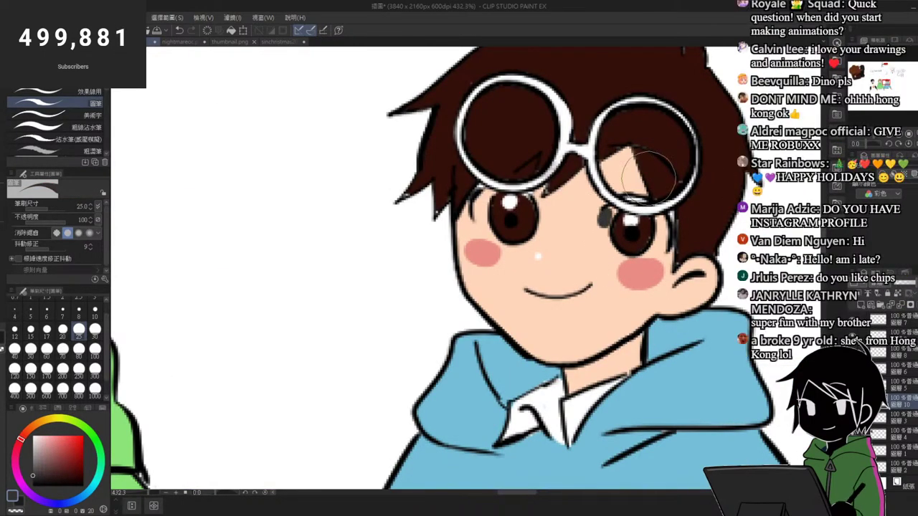
pyautogui.hotkey('ctrl', 'z')
# Step: Sample white, paint the eye whites beside both of the goggles character's irises, and resample the dark brown hair colour
pyautogui.keyDown('alt'); pyautogui.click(778, 201); pyautogui.keyUp('alt')
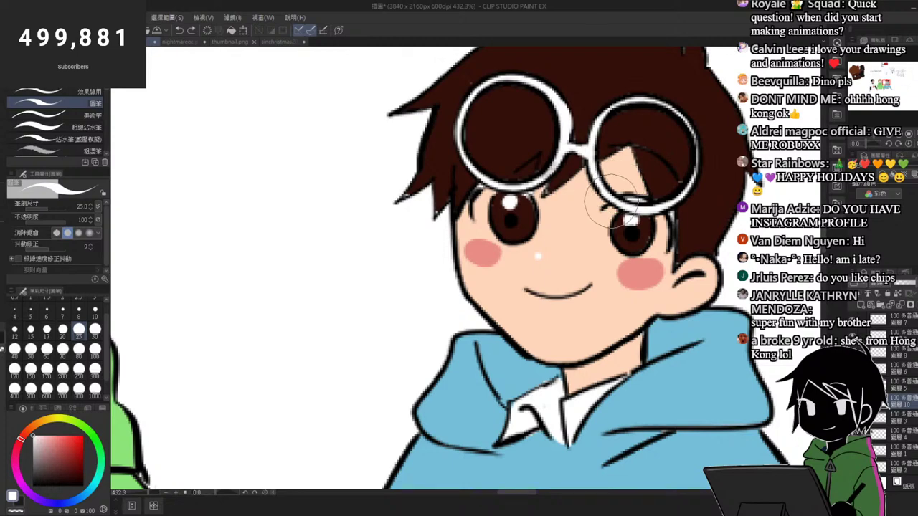
pyautogui.moveTo(609, 213); pyautogui.dragTo(615, 239)
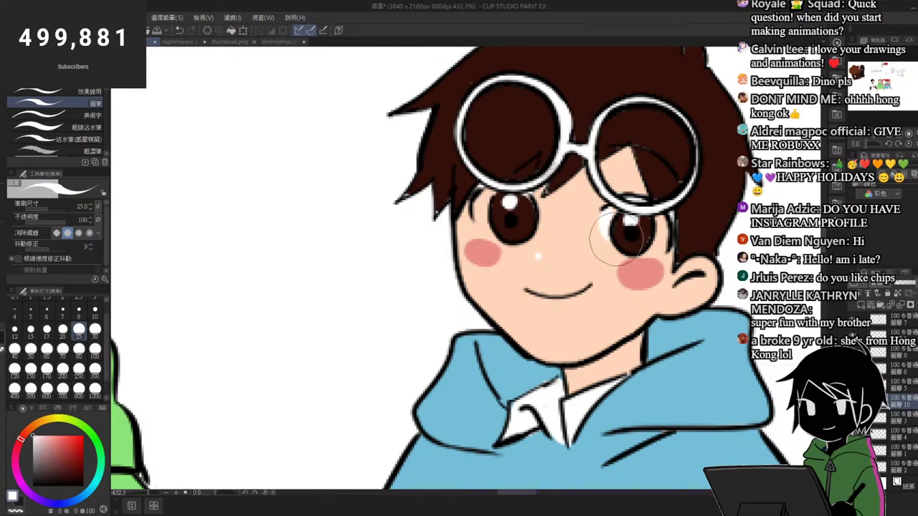
pyautogui.moveTo(671, 223); pyautogui.dragTo(661, 236)
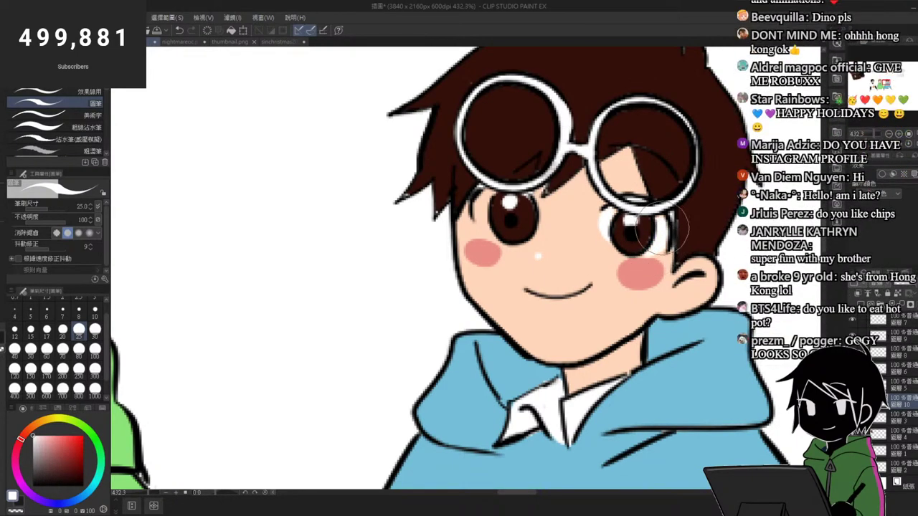
pyautogui.moveTo(480, 198); pyautogui.dragTo(488, 230)
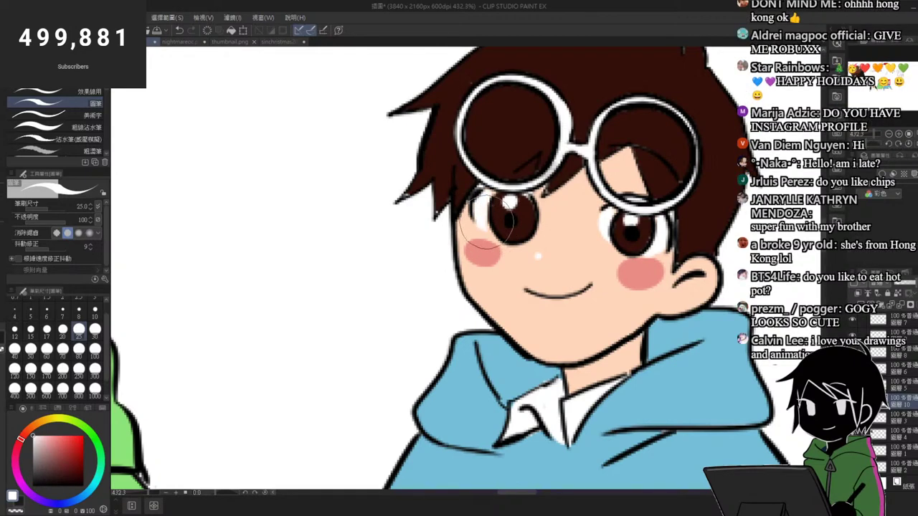
pyautogui.keyDown('alt'); pyautogui.click(504, 133); pyautogui.keyUp('alt')
# Step: Set the drawing colour to dark red (2, 100, 67) and fill the border of the blue hoodie's rectangular chest logo
pyautogui.moveTo(471, 198)
pyautogui.mouseDown()
pyautogui.moveTo(478, 184)
pyautogui.moveTo(458, 171)
pyautogui.mouseUp()
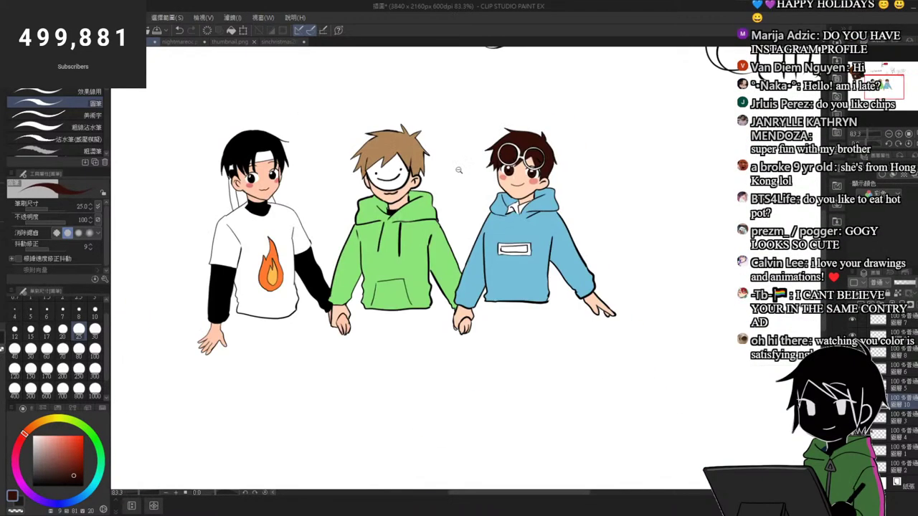
pyautogui.moveTo(584, 146); pyautogui.dragTo(614, 160)
pyautogui.scroll(1, 614, 161)
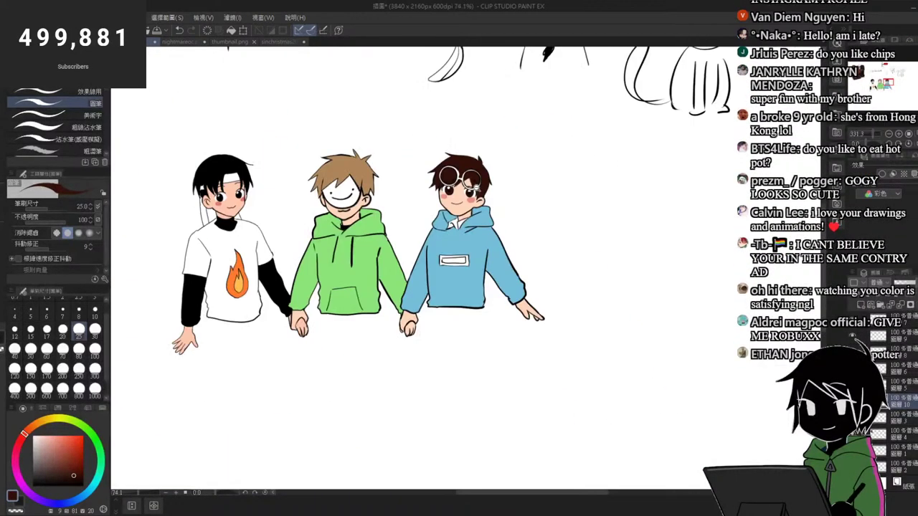
pyautogui.scroll(-5, 496, 209)
pyautogui.scroll(-2, 360, 309)
pyautogui.scroll(3, 440, 335)
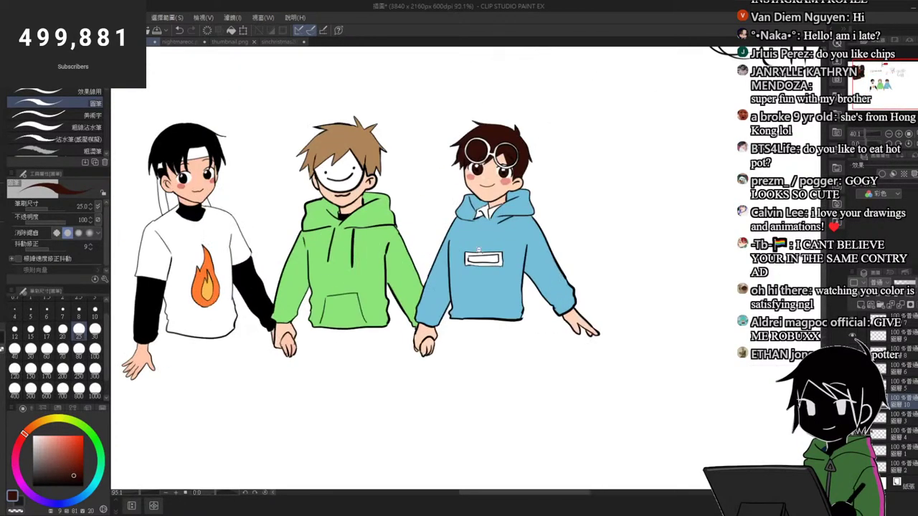
pyautogui.moveTo(19, 443); pyautogui.dragTo(23, 434)
pyautogui.moveTo(79, 445); pyautogui.dragTo(83, 449)
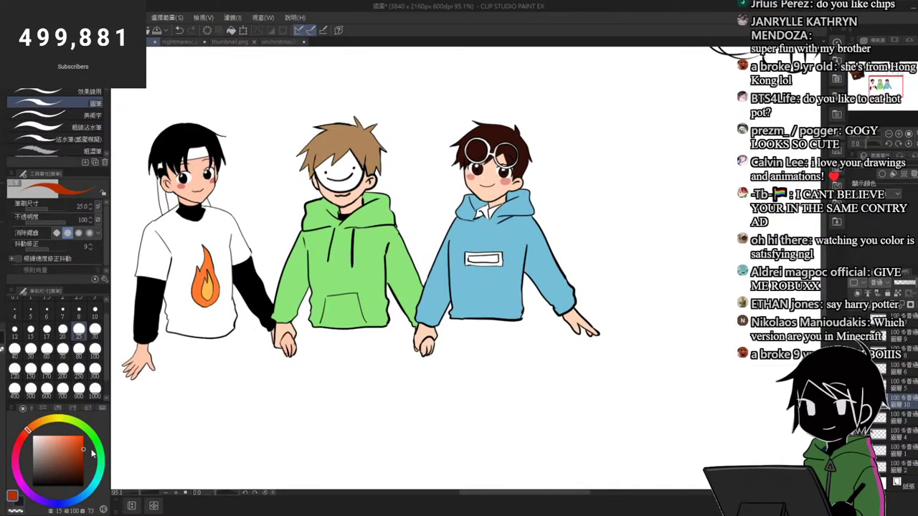
pyautogui.click(22, 438)
pyautogui.press('g')
pyautogui.click(493, 253)
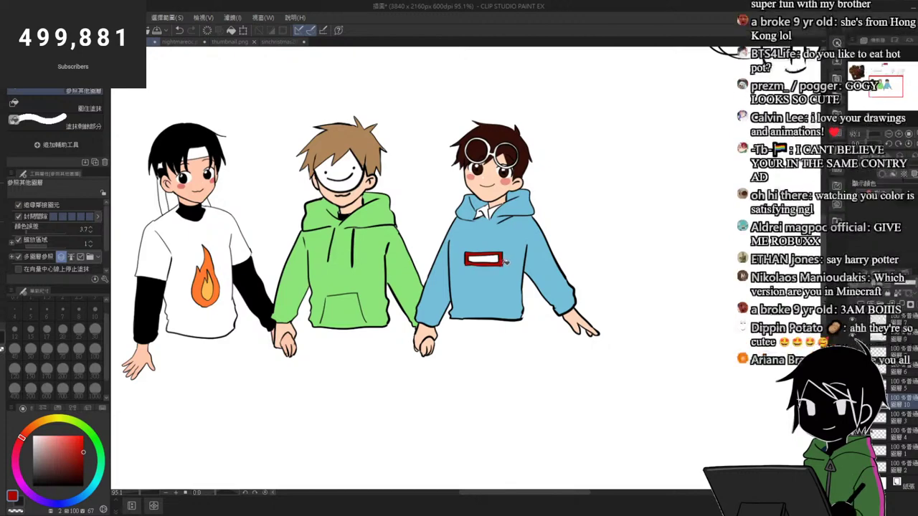
# Step: Paint short pink (339, 53, 100) accent strokes in a ring around the three characters with the round pen at size 25
pyautogui.scroll(-3, 568, 244)
pyautogui.scroll(1, 540, 190)
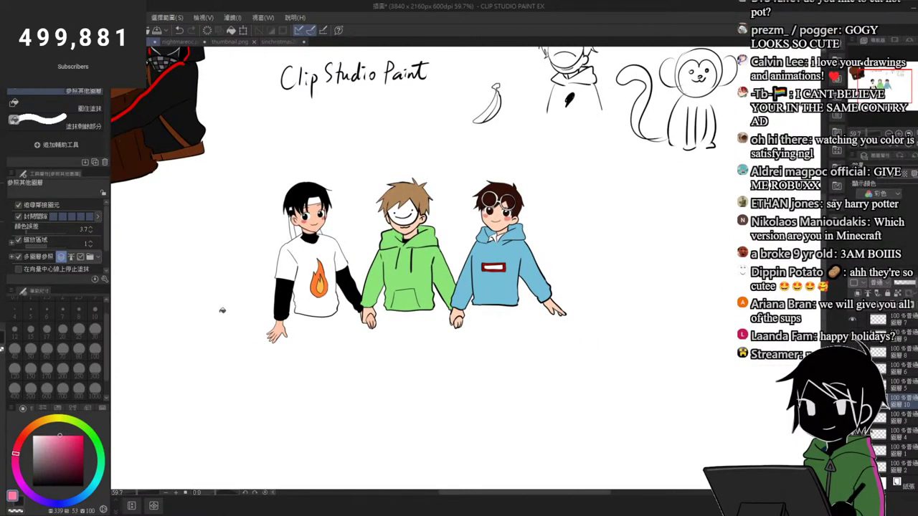
pyautogui.press('b')
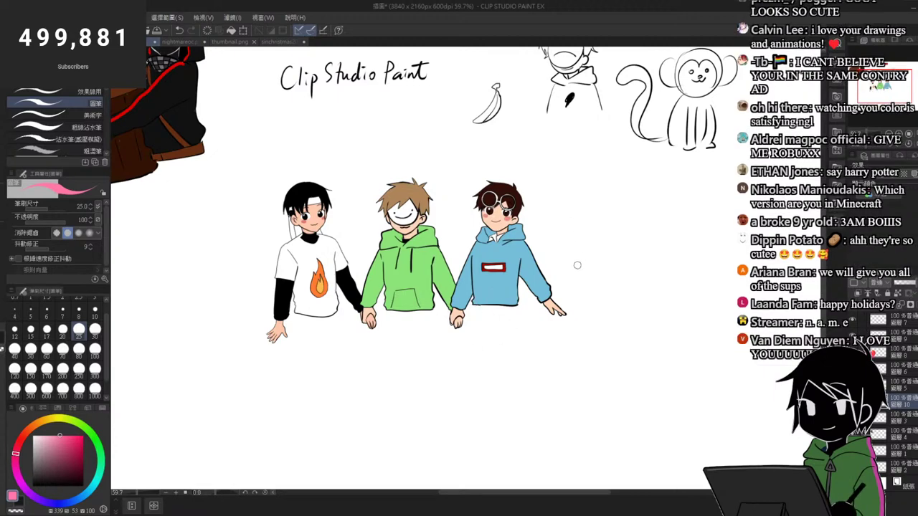
pyautogui.moveTo(575, 283); pyautogui.dragTo(590, 286)
pyautogui.moveTo(576, 320); pyautogui.dragTo(585, 333)
pyautogui.moveTo(434, 368); pyautogui.dragTo(436, 386)
pyautogui.moveTo(374, 363)
pyautogui.mouseDown()
pyautogui.moveTo(369, 381)
pyautogui.moveTo(310, 383)
pyautogui.mouseUp()
pyautogui.moveTo(264, 366); pyautogui.dragTo(253, 370)
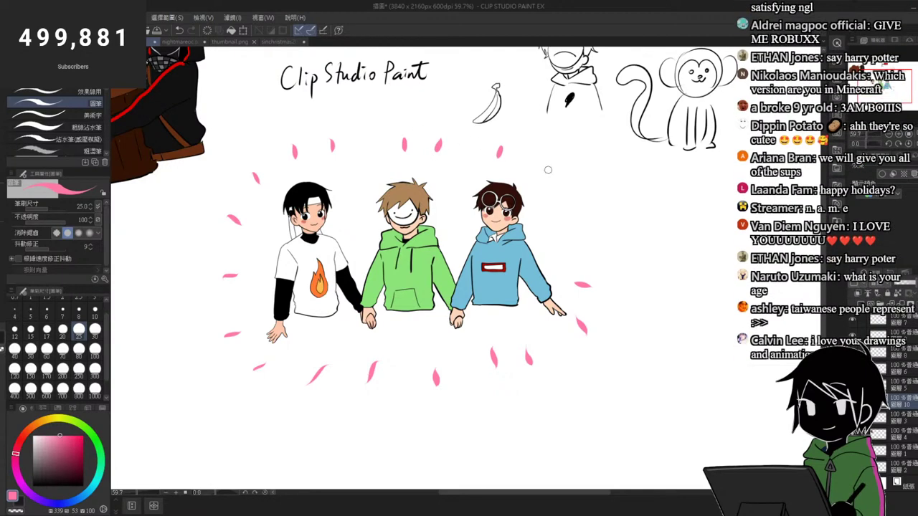
pyautogui.scroll(-5, 357, 316)
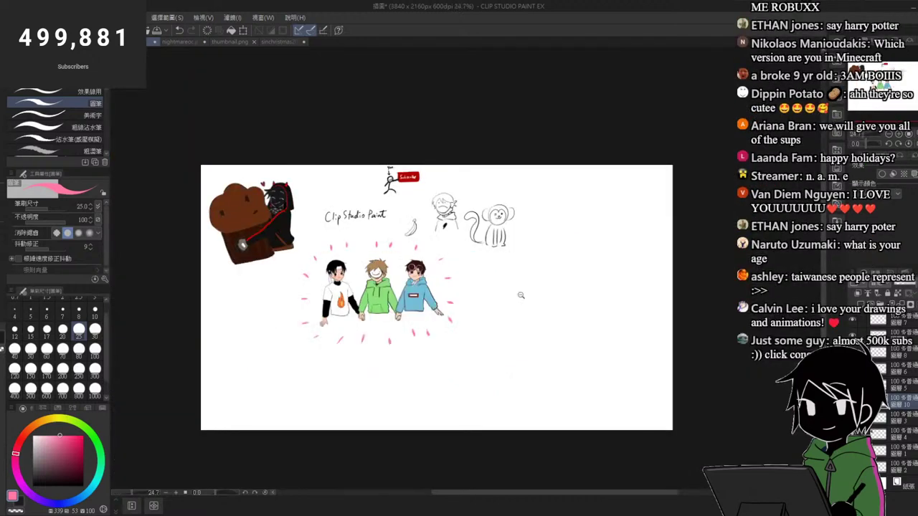
pyautogui.scroll(3, 521, 292)
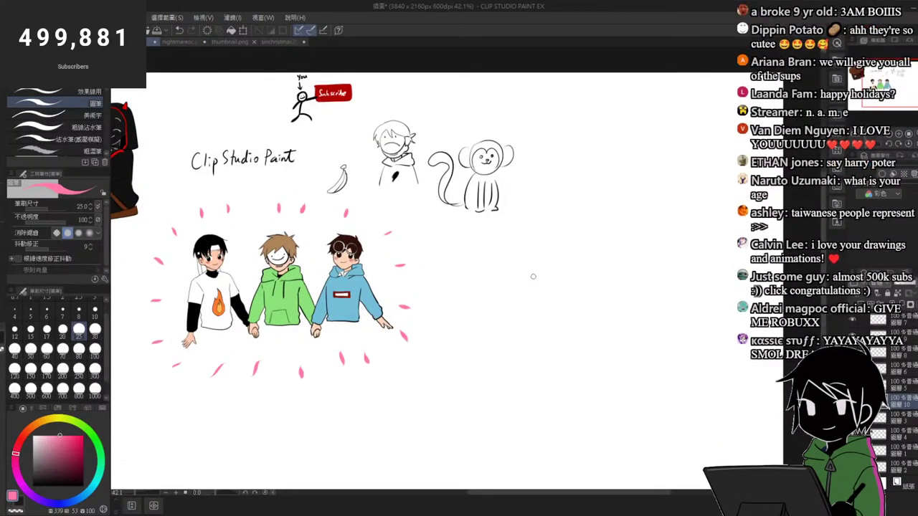
pyautogui.scroll(-1, 502, 264)
pyautogui.scroll(-1, 501, 263)
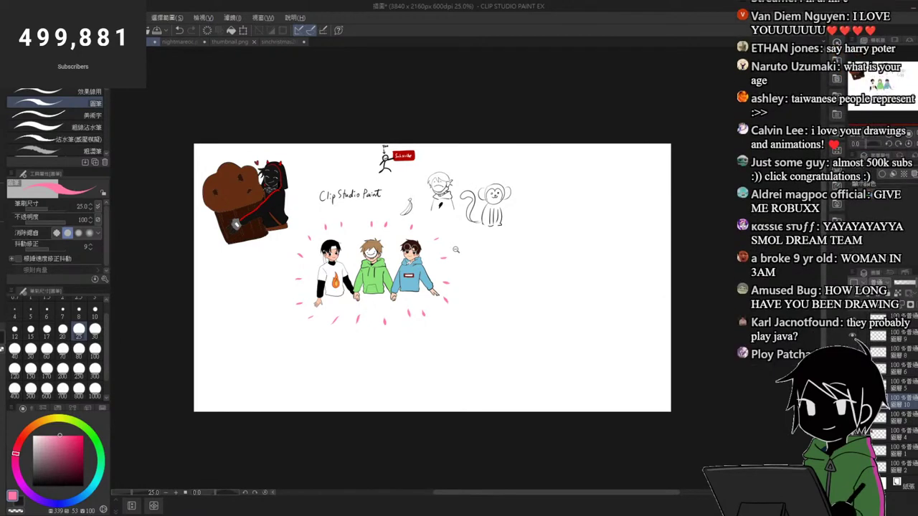
pyautogui.scroll(1, 503, 255)
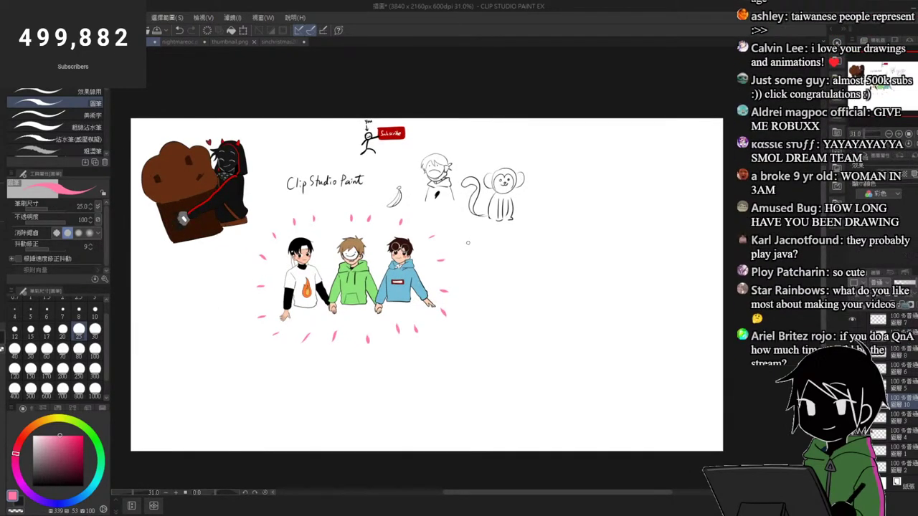
pyautogui.scroll(1, 465, 243)
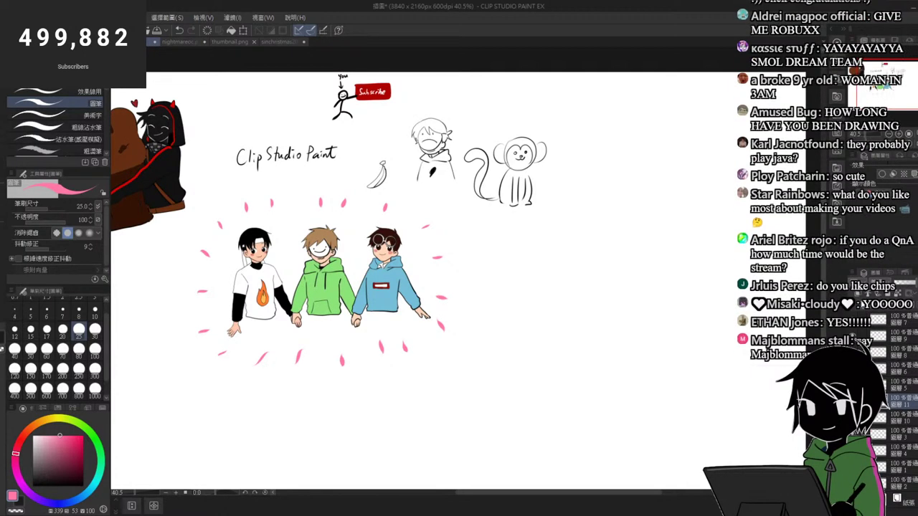
pyautogui.scroll(-2, 701, 329)
pyautogui.scroll(4, 701, 329)
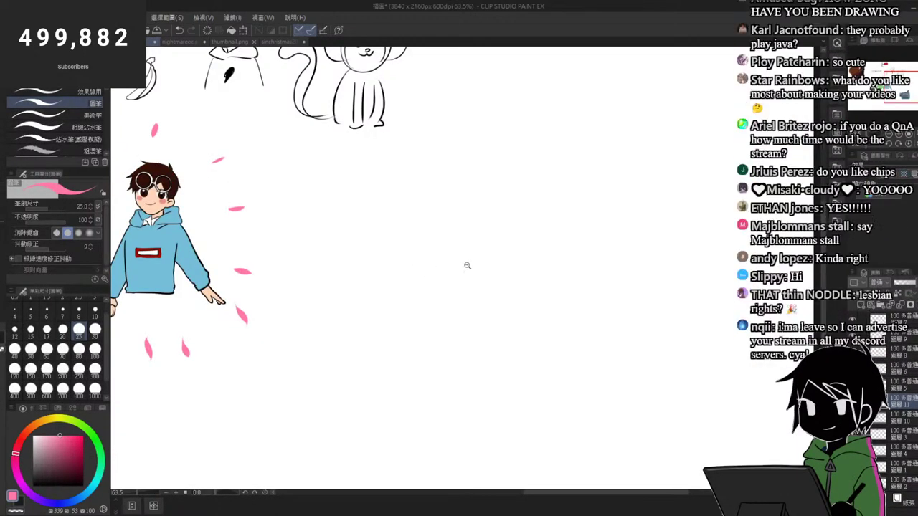
pyautogui.scroll(-2, 467, 262)
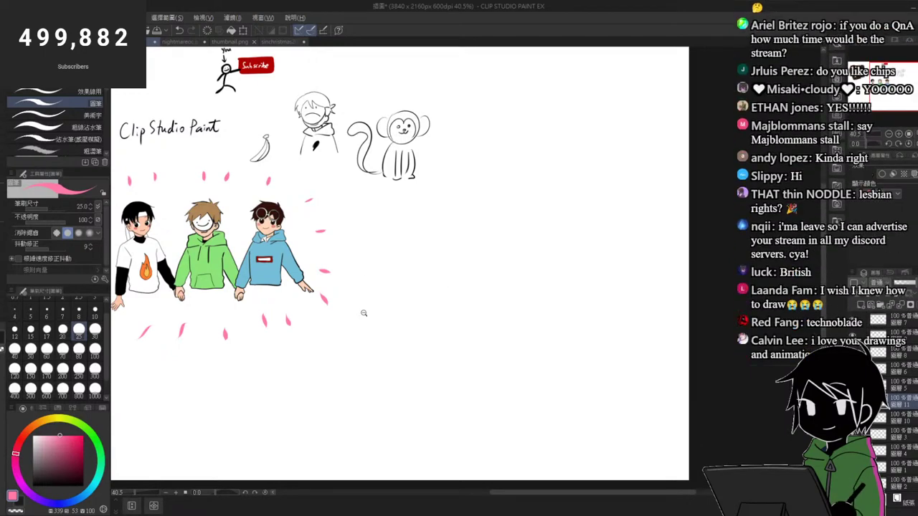
pyautogui.scroll(-1, 352, 226)
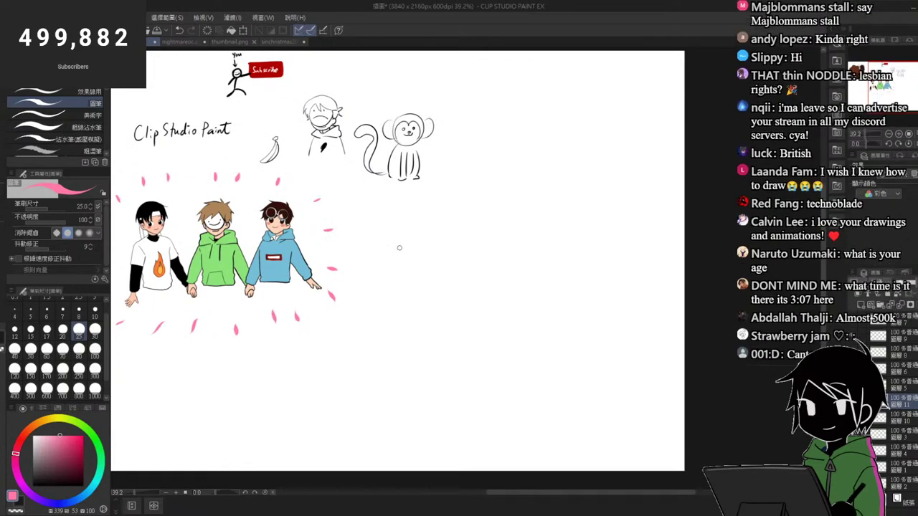
pyautogui.scroll(3, 403, 249)
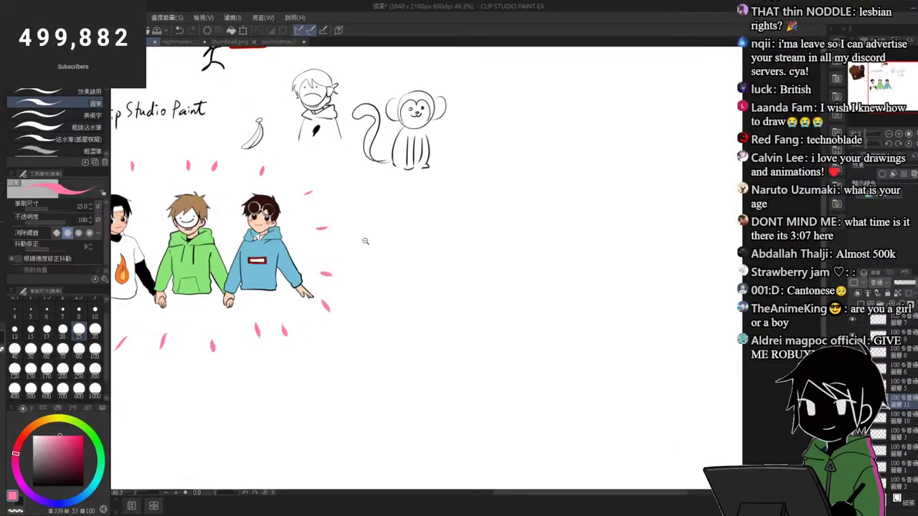
pyautogui.scroll(-1, 407, 259)
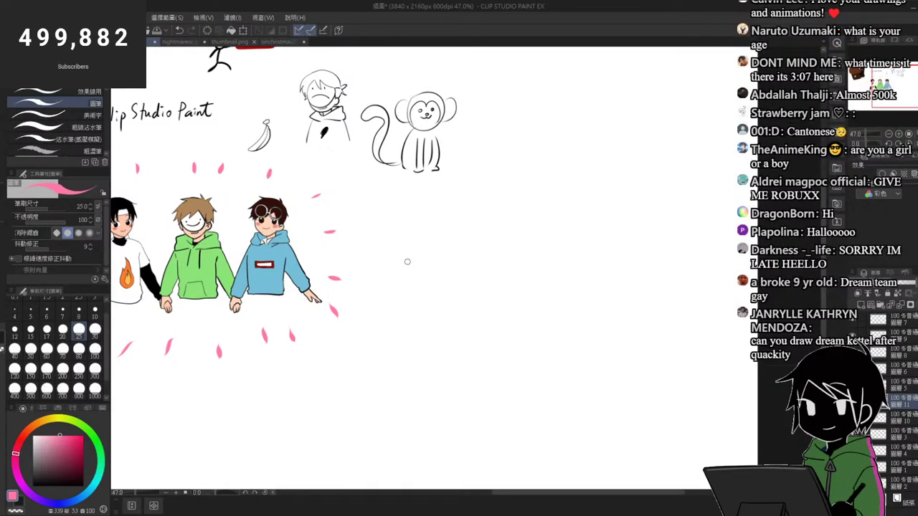
pyautogui.scroll(-3, 410, 259)
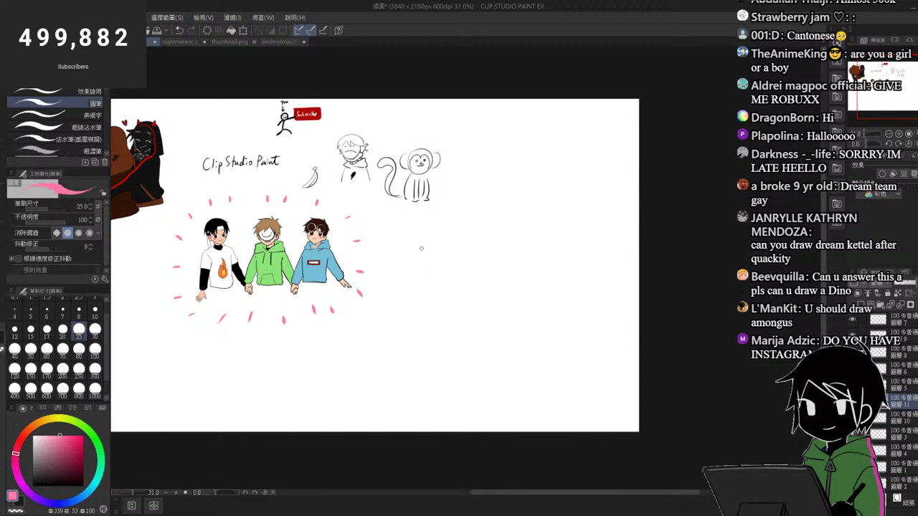
pyautogui.scroll(2, 421, 248)
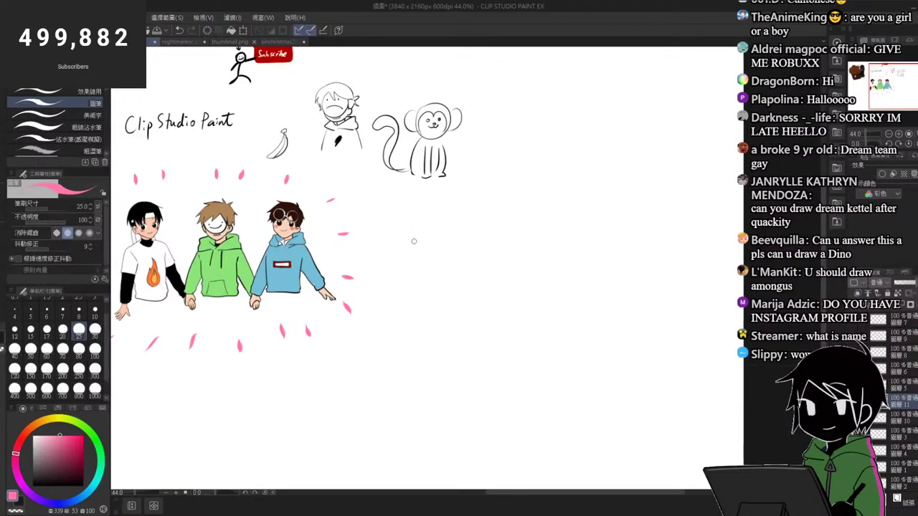
pyautogui.scroll(1, 471, 229)
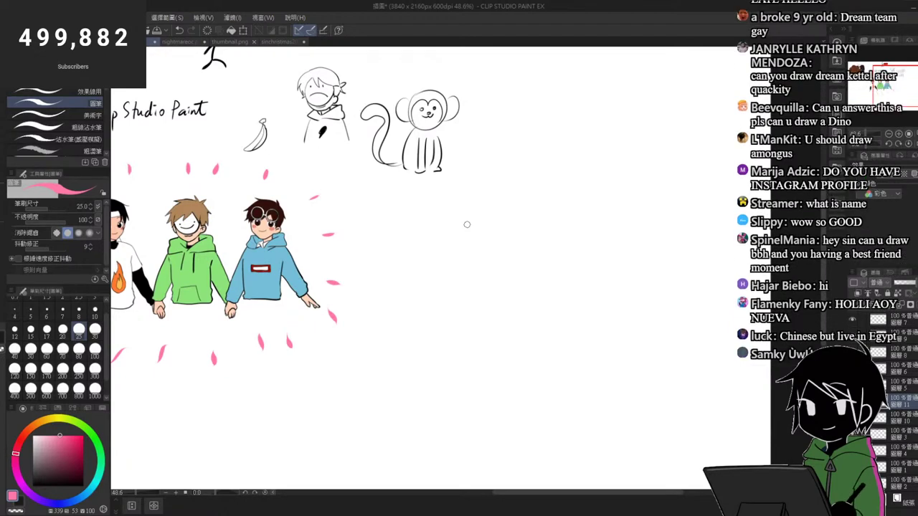
# Step: Write "sin3C12" in pink on the blank canvas beside the trio and frame it with a hand-drawn rectangle
pyautogui.scroll(4, 462, 223)
pyautogui.moveTo(400, 260)
pyautogui.mouseDown()
pyautogui.moveTo(398, 277)
pyautogui.moveTo(457, 262)
pyautogui.moveTo(465, 282)
pyautogui.mouseUp()
pyautogui.moveTo(493, 259)
pyautogui.mouseDown()
pyautogui.moveTo(516, 261)
pyautogui.moveTo(538, 272)
pyautogui.mouseUp()
pyautogui.moveTo(362, 308)
pyautogui.mouseDown()
pyautogui.moveTo(552, 235)
pyautogui.moveTo(361, 314)
pyautogui.mouseUp()
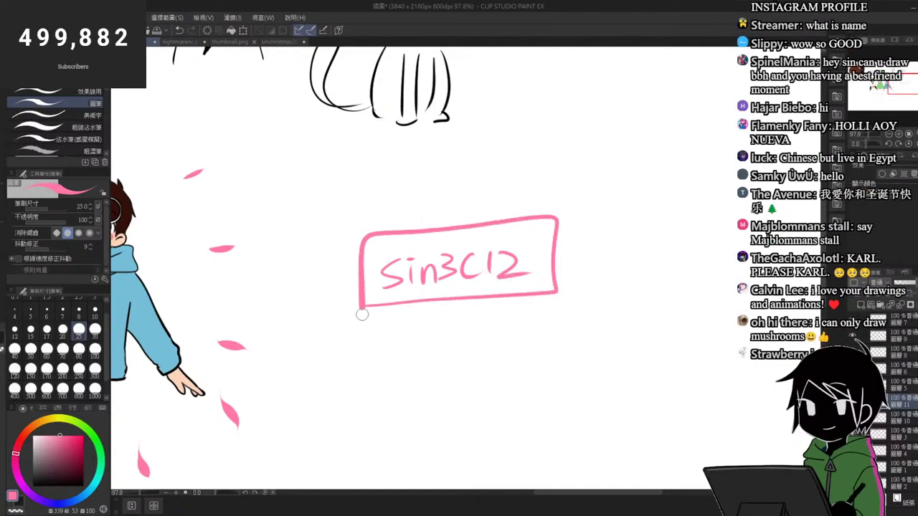
# Step: Surround the framed "sin3C12" text with short pink accent strokes on all sides
pyautogui.moveTo(465, 328); pyautogui.dragTo(465, 351)
pyautogui.moveTo(485, 330)
pyautogui.mouseDown()
pyautogui.moveTo(495, 350)
pyautogui.moveTo(540, 342)
pyautogui.mouseUp()
pyautogui.moveTo(549, 322); pyautogui.dragTo(574, 331)
pyautogui.moveTo(587, 310); pyautogui.dragTo(569, 306)
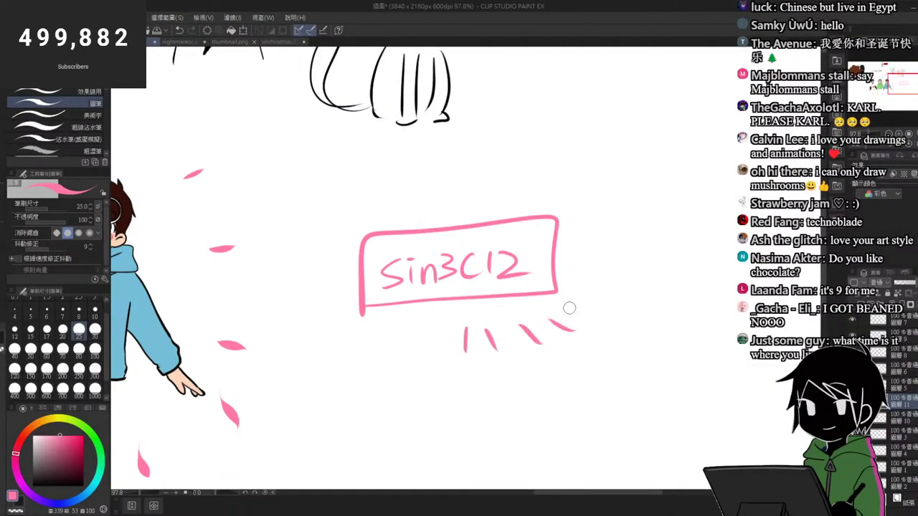
pyautogui.moveTo(582, 264); pyautogui.dragTo(608, 259)
pyautogui.moveTo(577, 222); pyautogui.dragTo(592, 216)
pyautogui.moveTo(548, 208); pyautogui.dragTo(546, 192)
pyautogui.moveTo(494, 204); pyautogui.dragTo(492, 188)
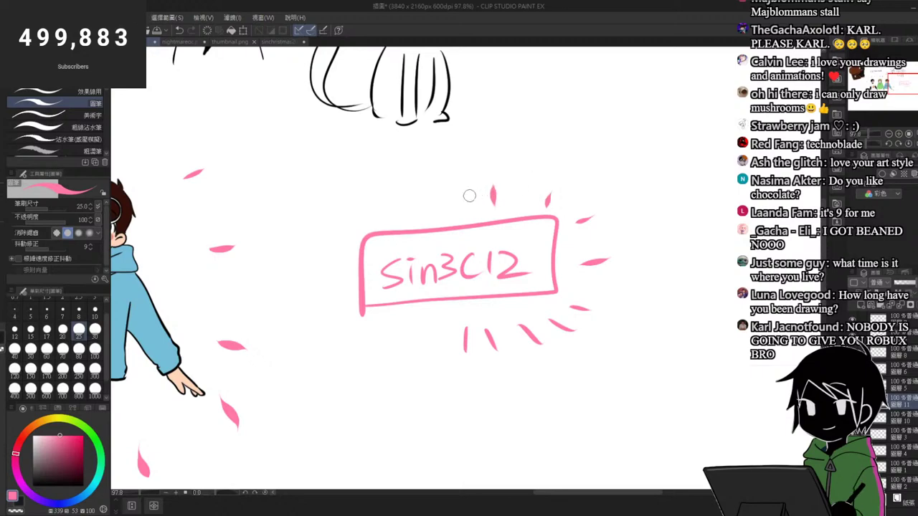
pyautogui.moveTo(367, 207); pyautogui.dragTo(374, 215)
pyautogui.moveTo(337, 235); pyautogui.dragTo(317, 231)
pyautogui.moveTo(338, 328); pyautogui.dragTo(313, 334)
pyautogui.moveTo(380, 361); pyautogui.dragTo(387, 345)
pyautogui.moveTo(415, 361)
pyautogui.mouseDown()
pyautogui.moveTo(420, 344)
pyautogui.moveTo(491, 368)
pyautogui.mouseUp()
pyautogui.moveTo(455, 321); pyautogui.dragTo(541, 316)
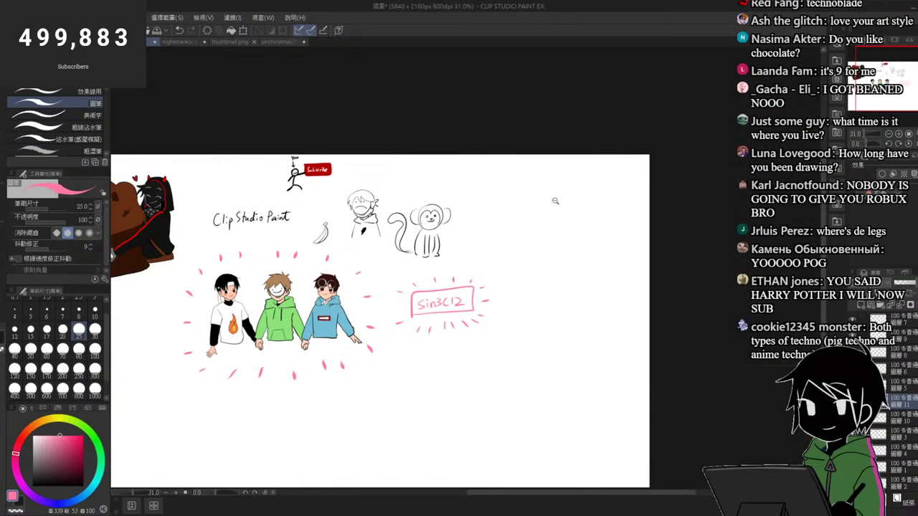
# Step: Set the drawing colour to black and draw a new character's jawline and round ear in the blank area beside the monkey
pyautogui.scroll(1, 554, 200)
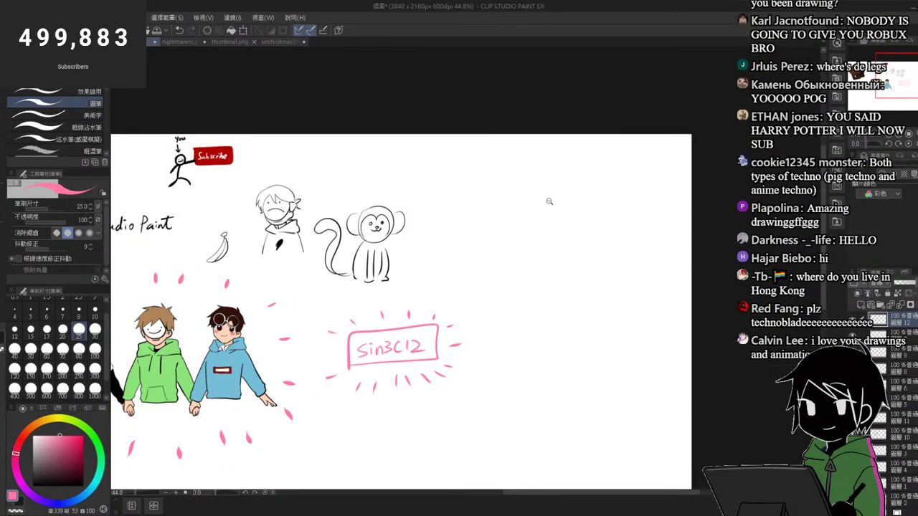
pyautogui.scroll(1, 549, 201)
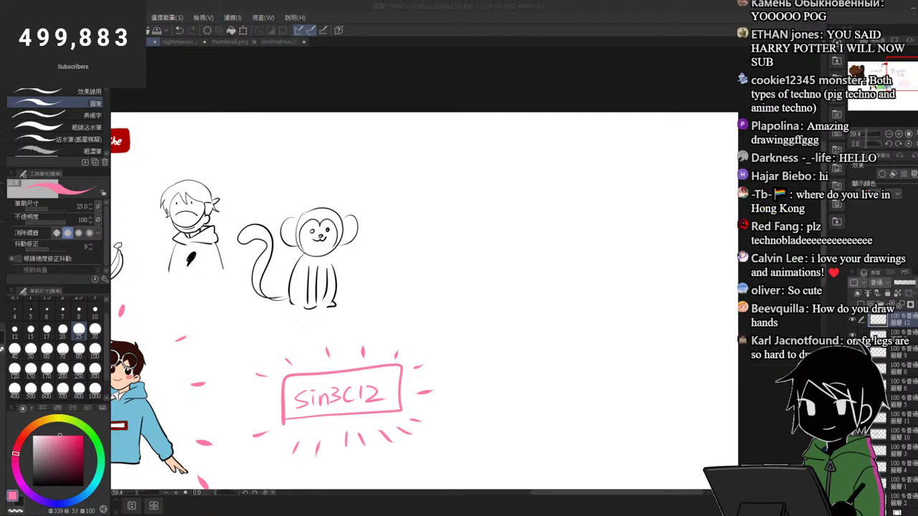
pyautogui.click(83, 486)
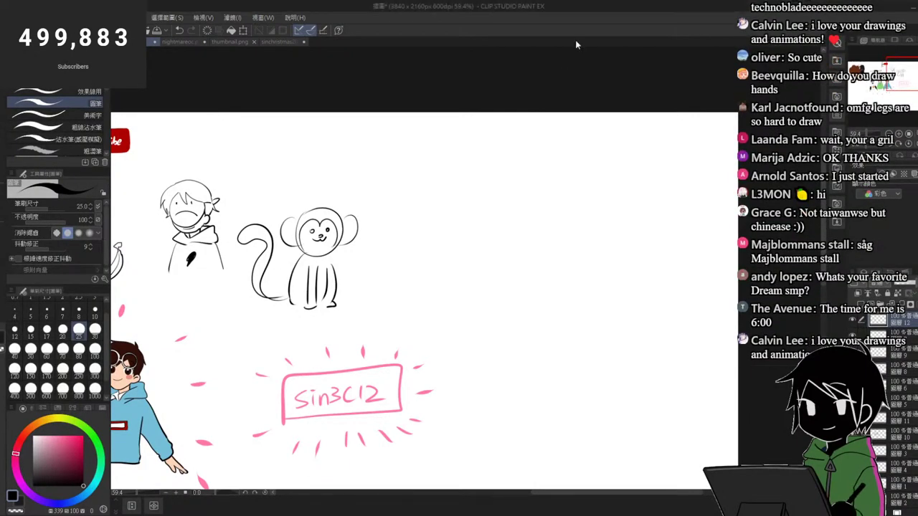
pyautogui.click(506, 191)
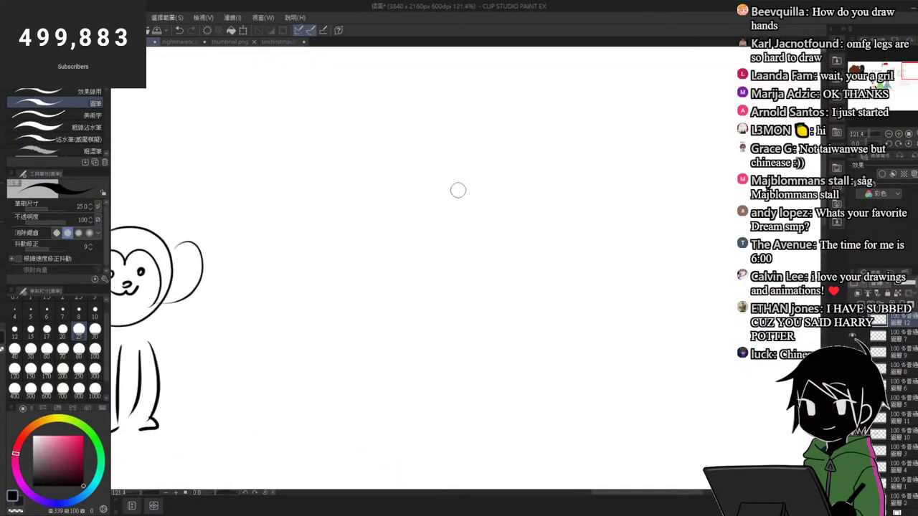
pyautogui.moveTo(440, 185)
pyautogui.mouseDown()
pyautogui.moveTo(480, 272)
pyautogui.moveTo(507, 270)
pyautogui.mouseUp()
pyautogui.hotkey('ctrl', 'z')
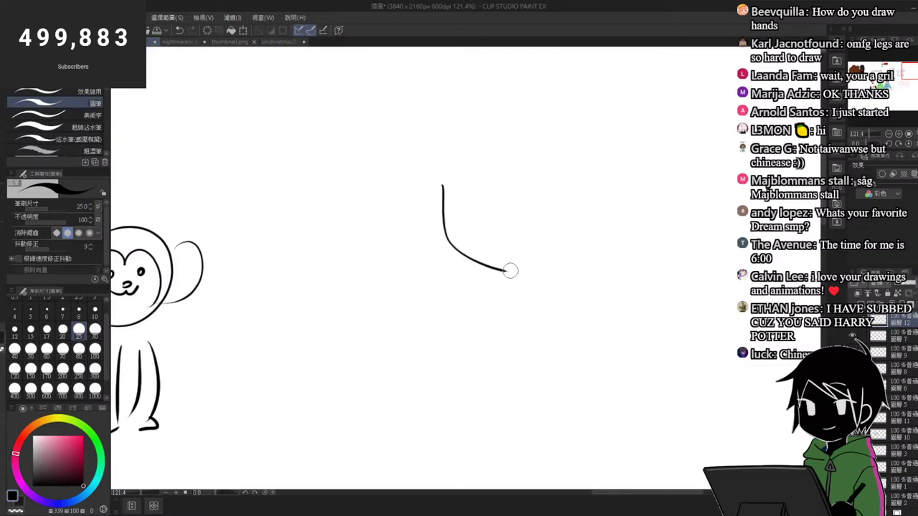
pyautogui.moveTo(517, 269); pyautogui.dragTo(559, 246)
pyautogui.moveTo(568, 213)
pyautogui.mouseDown()
pyautogui.moveTo(577, 236)
pyautogui.moveTo(564, 245)
pyautogui.mouseUp()
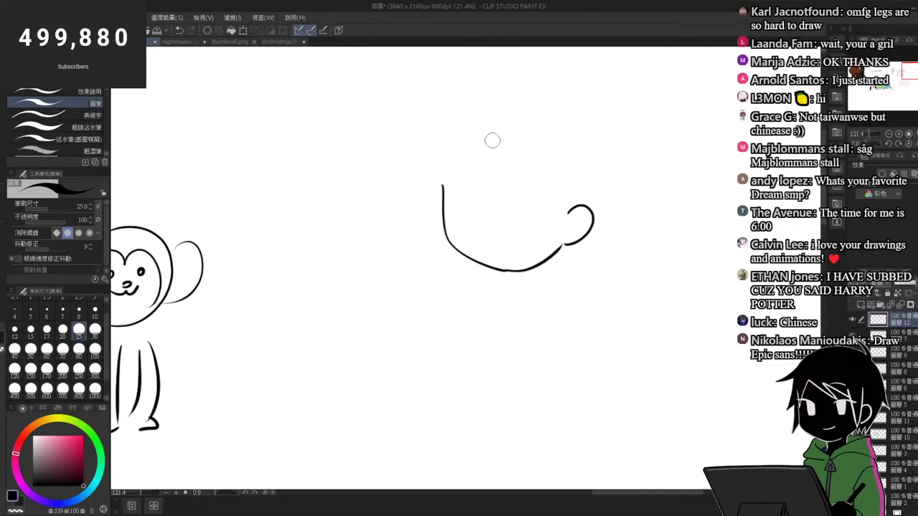
pyautogui.moveTo(485, 141)
pyautogui.mouseDown()
pyautogui.moveTo(496, 181)
pyautogui.moveTo(515, 190)
pyautogui.mouseUp()
pyautogui.hotkey('ctrl', 'z')
pyautogui.hotkey('ctrl', 'z')
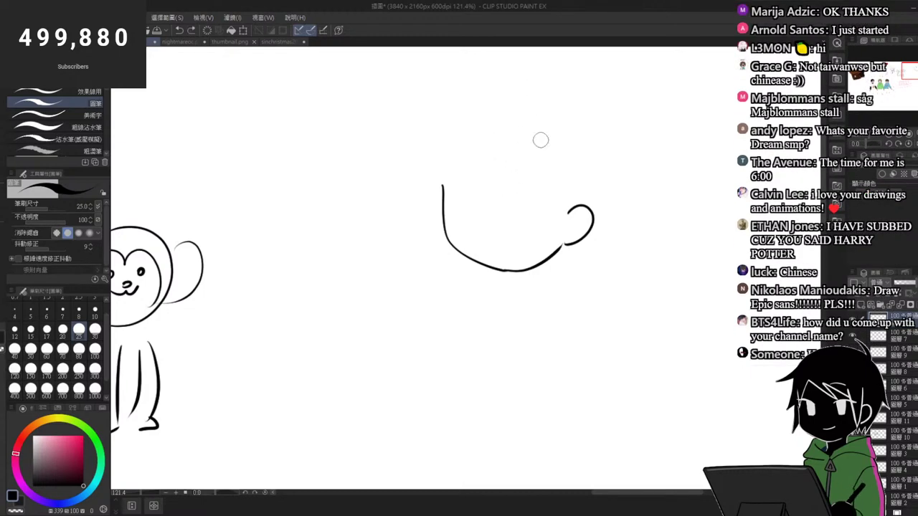
# Step: Erase the new face's cheek line on the side opposite the ear and redraw it as a straighter stroke
pyautogui.press('e')
pyautogui.moveTo(443, 187); pyautogui.dragTo(441, 230)
pyautogui.press('p')
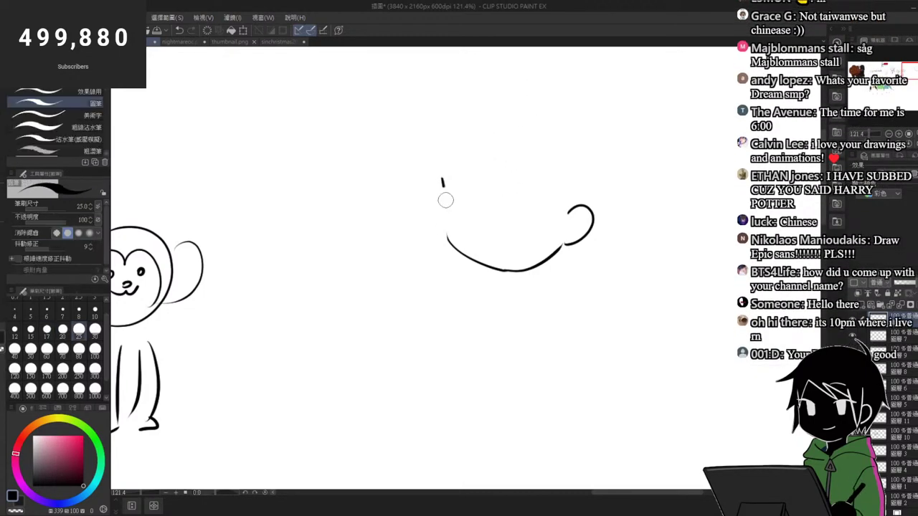
pyautogui.moveTo(443, 183); pyautogui.dragTo(446, 237)
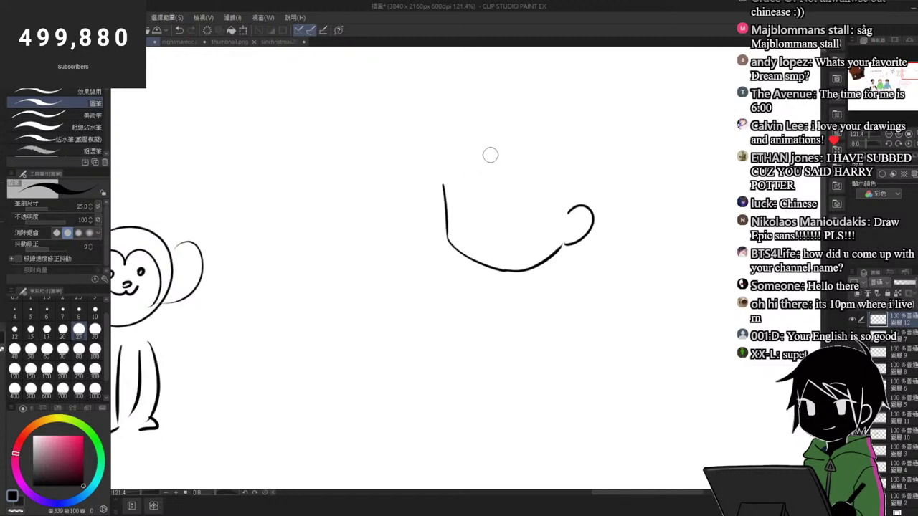
# Step: Draw the new character's jagged fringe across the forehead and the pointed hair strands beside the cheek opposite the ear
pyautogui.moveTo(482, 133)
pyautogui.mouseDown()
pyautogui.moveTo(502, 180)
pyautogui.moveTo(542, 159)
pyautogui.moveTo(558, 184)
pyautogui.moveTo(557, 226)
pyautogui.mouseUp()
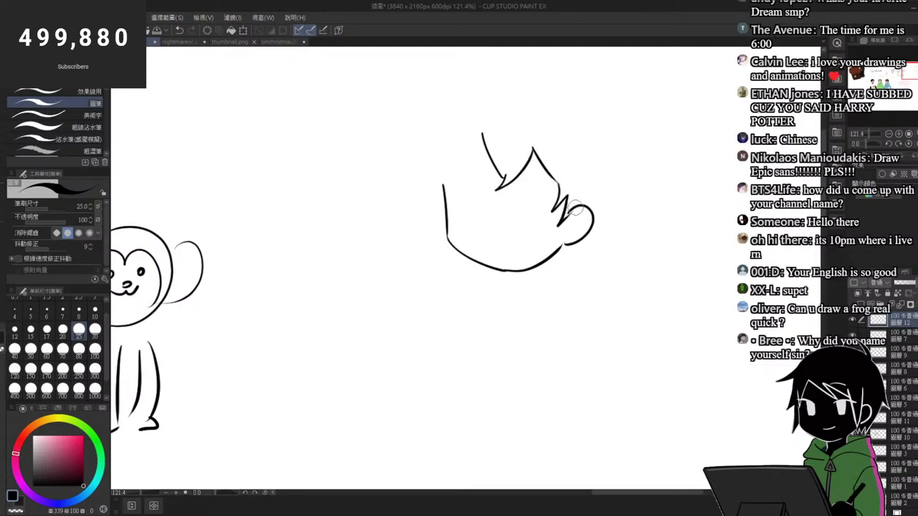
pyautogui.moveTo(481, 135); pyautogui.dragTo(445, 185)
pyautogui.moveTo(446, 116)
pyautogui.mouseDown()
pyautogui.moveTo(404, 146)
pyautogui.moveTo(394, 180)
pyautogui.moveTo(438, 128)
pyautogui.moveTo(417, 200)
pyautogui.mouseUp()
pyautogui.moveTo(425, 167); pyautogui.dragTo(436, 206)
pyautogui.hotkey('ctrl', 'z')
pyautogui.hotkey('ctrl', 'z')
pyautogui.hotkey('ctrl', 'z')
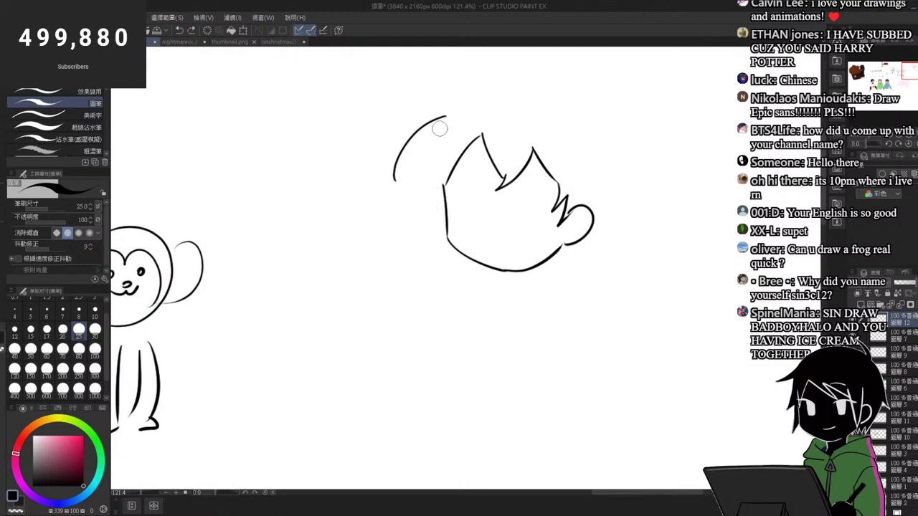
pyautogui.moveTo(438, 128); pyautogui.dragTo(423, 208)
pyautogui.moveTo(422, 206); pyautogui.dragTo(438, 130)
pyautogui.moveTo(430, 170); pyautogui.dragTo(448, 201)
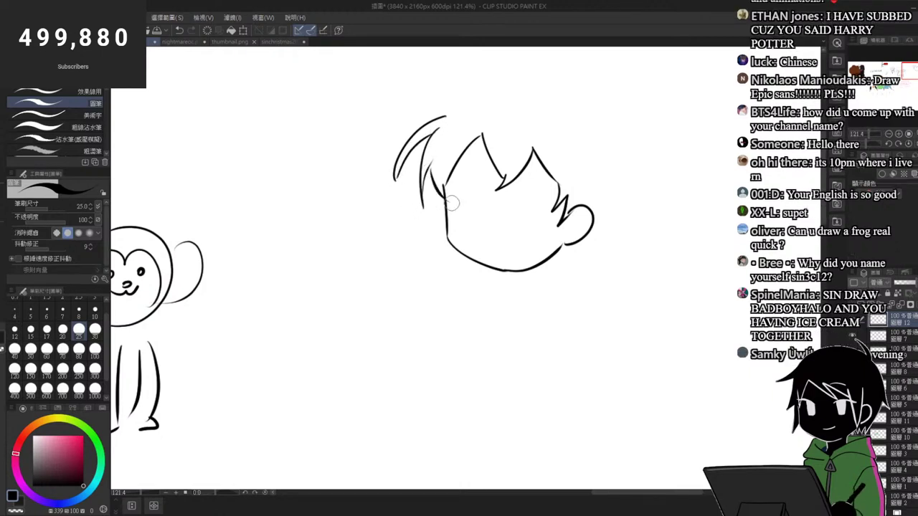
# Step: Draw a flat mouth with upturned ends and two solid black vertical oval eyes on the new face
pyautogui.moveTo(477, 243); pyautogui.dragTo(531, 235)
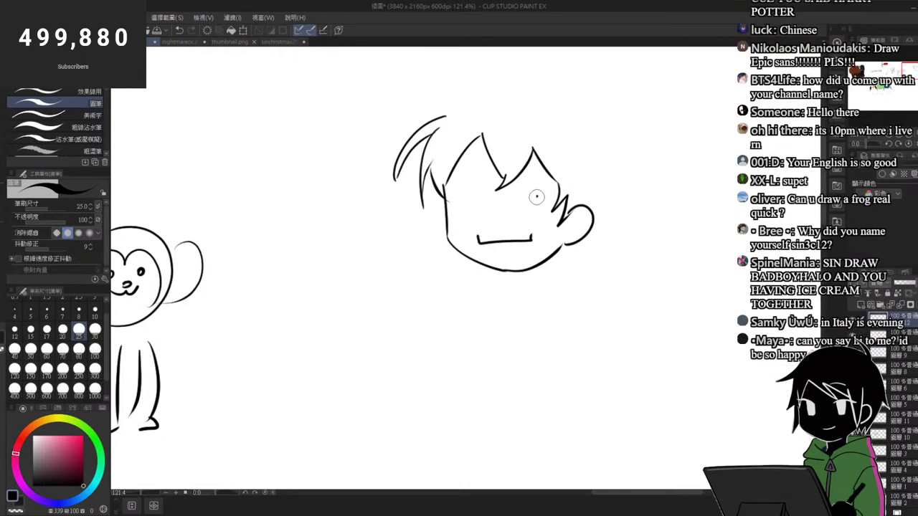
pyautogui.moveTo(536, 195); pyautogui.dragTo(537, 213)
pyautogui.moveTo(477, 193); pyautogui.dragTo(478, 211)
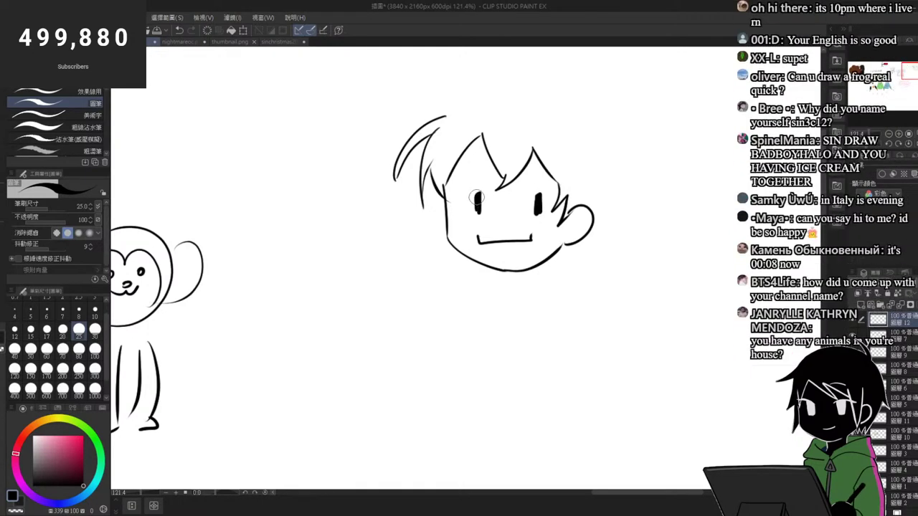
# Step: Draw the pointed hair tuft and the curved top-of-head hair outline down to the ear, redrawing the curve once for a rounder shape
pyautogui.moveTo(438, 120)
pyautogui.mouseDown()
pyautogui.moveTo(464, 101)
pyautogui.moveTo(440, 101)
pyautogui.moveTo(531, 96)
pyautogui.moveTo(588, 176)
pyautogui.mouseUp()
pyautogui.hotkey('ctrl', 'z')
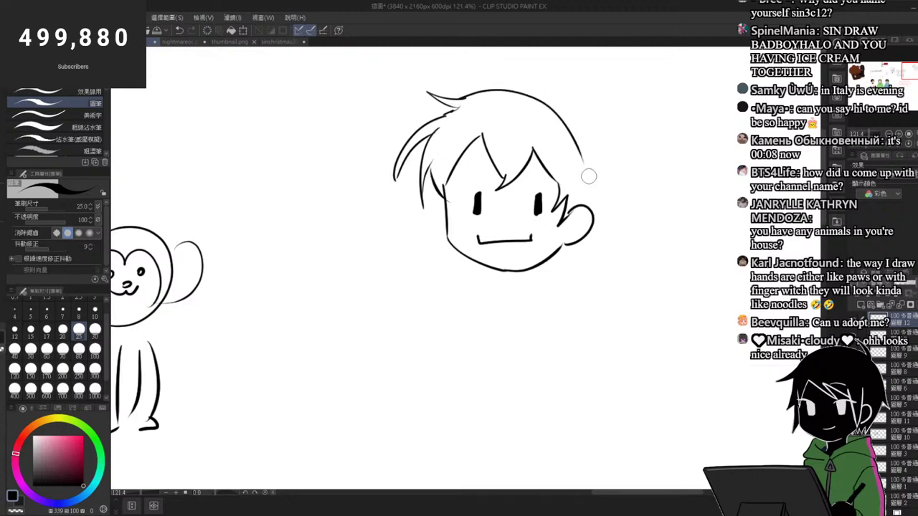
pyautogui.hotkey('ctrl', 'z')
pyautogui.moveTo(462, 99)
pyautogui.mouseDown()
pyautogui.moveTo(545, 109)
pyautogui.moveTo(593, 184)
pyautogui.moveTo(592, 205)
pyautogui.mouseUp()
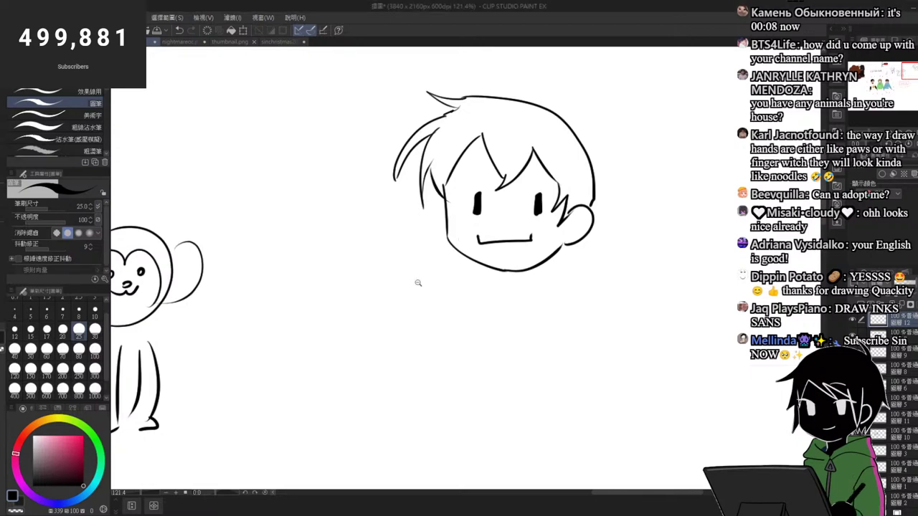
# Step: Draw the curved brim of a Santa hat around the crown of the head, from the hair tuft to behind the ear
pyautogui.scroll(-3, 418, 283)
pyautogui.scroll(4, 527, 185)
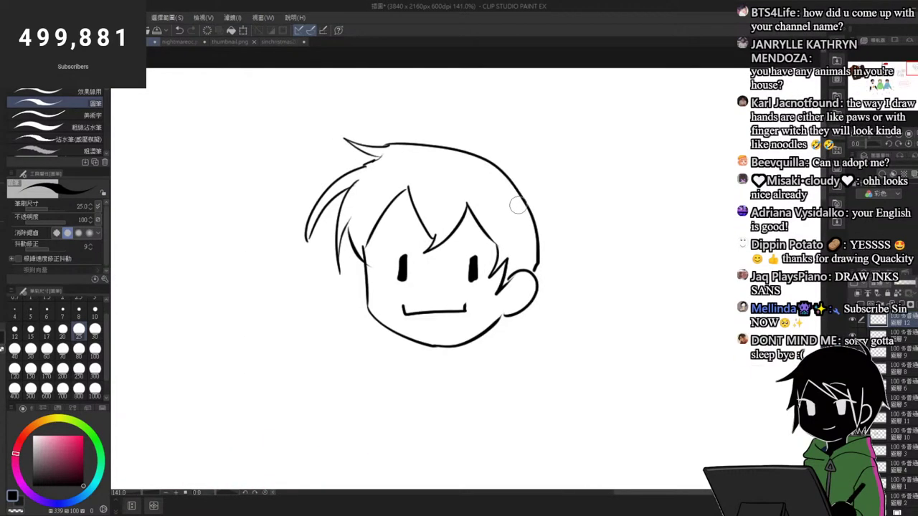
pyautogui.scroll(-2, 287, 210)
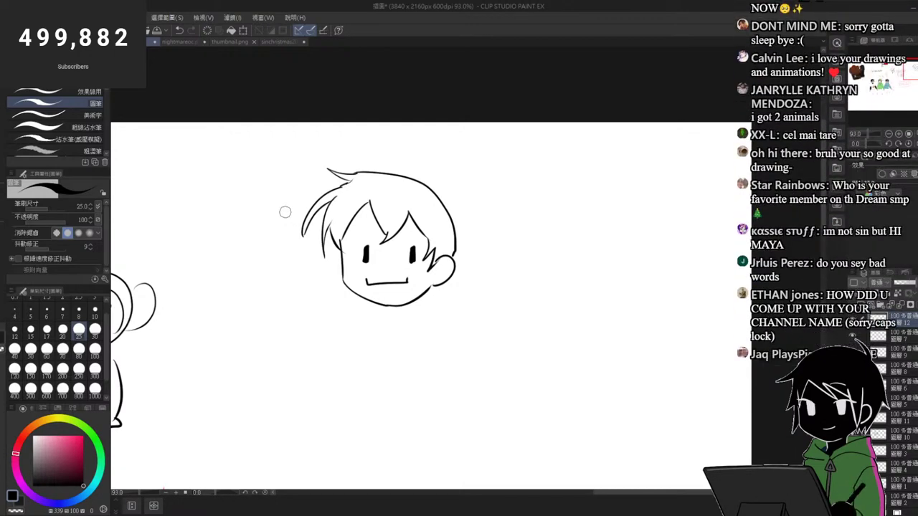
pyautogui.scroll(2, 384, 177)
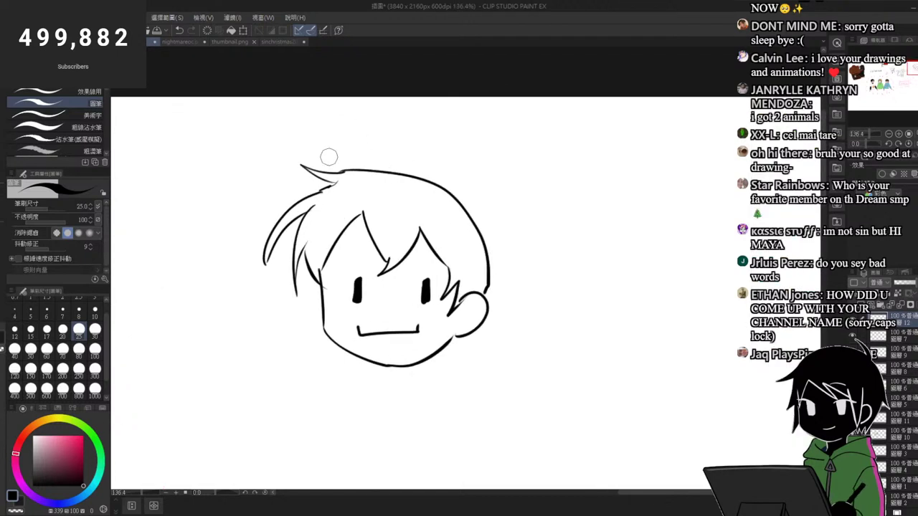
pyautogui.moveTo(329, 172)
pyautogui.mouseDown()
pyautogui.moveTo(386, 145)
pyautogui.moveTo(451, 169)
pyautogui.moveTo(493, 201)
pyautogui.moveTo(514, 232)
pyautogui.moveTo(515, 269)
pyautogui.moveTo(489, 314)
pyautogui.mouseUp()
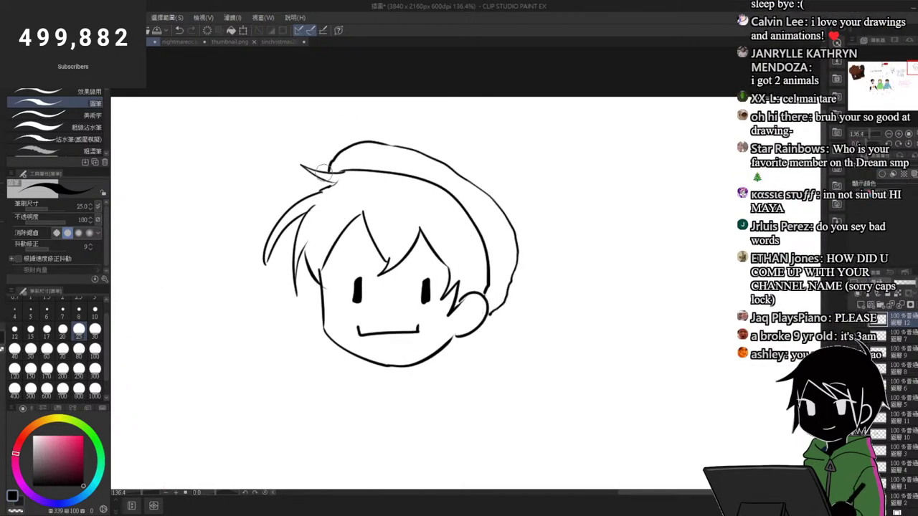
pyautogui.moveTo(321, 180); pyautogui.dragTo(318, 189)
pyautogui.moveTo(345, 148)
pyautogui.mouseDown()
pyautogui.moveTo(432, 119)
pyautogui.moveTo(528, 143)
pyautogui.moveTo(564, 205)
pyautogui.mouseUp()
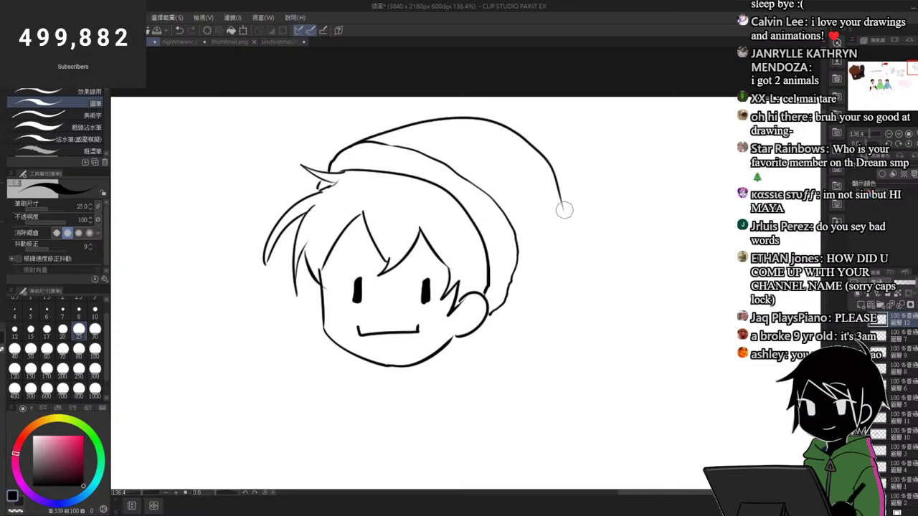
pyautogui.hotkey('ctrl', 'z')
pyautogui.hotkey('ctrl', 'z')
# Step: Draw the Santa hat's drooping body behind the brim and finish its tip with a round pompom
pyautogui.moveTo(369, 133)
pyautogui.mouseDown()
pyautogui.moveTo(508, 134)
pyautogui.moveTo(581, 290)
pyautogui.mouseUp()
pyautogui.moveTo(504, 304)
pyautogui.mouseDown()
pyautogui.moveTo(535, 268)
pyautogui.moveTo(541, 246)
pyautogui.moveTo(583, 301)
pyautogui.moveTo(577, 295)
pyautogui.moveTo(613, 299)
pyautogui.moveTo(611, 325)
pyautogui.moveTo(585, 330)
pyautogui.moveTo(573, 296)
pyautogui.mouseUp()
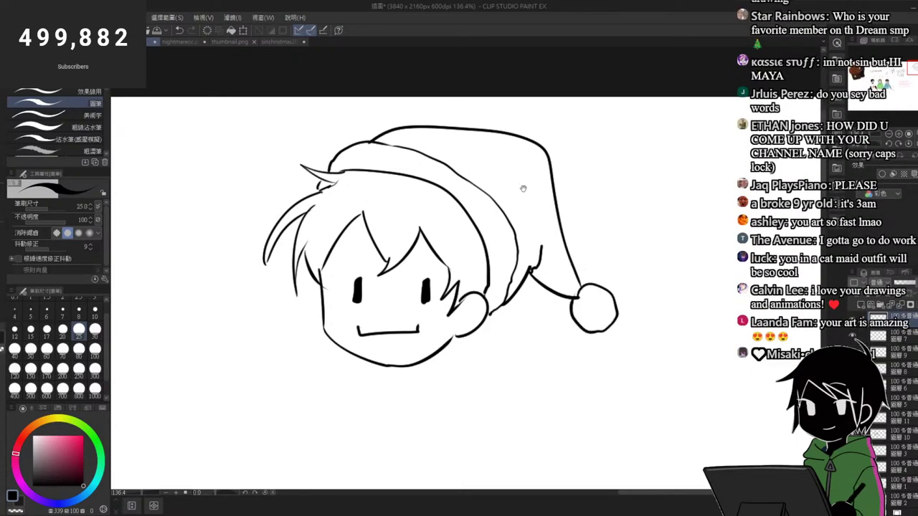
# Step: Draw a standing collar with a front opening beneath the chin and sloping shoulder lines on both sides
pyautogui.scroll(-4, 434, 127)
pyautogui.scroll(5, 449, 265)
pyautogui.moveTo(441, 266)
pyautogui.mouseDown()
pyautogui.moveTo(443, 276)
pyautogui.moveTo(461, 270)
pyautogui.moveTo(471, 304)
pyautogui.mouseUp()
pyautogui.hotkey('ctrl', 'z')
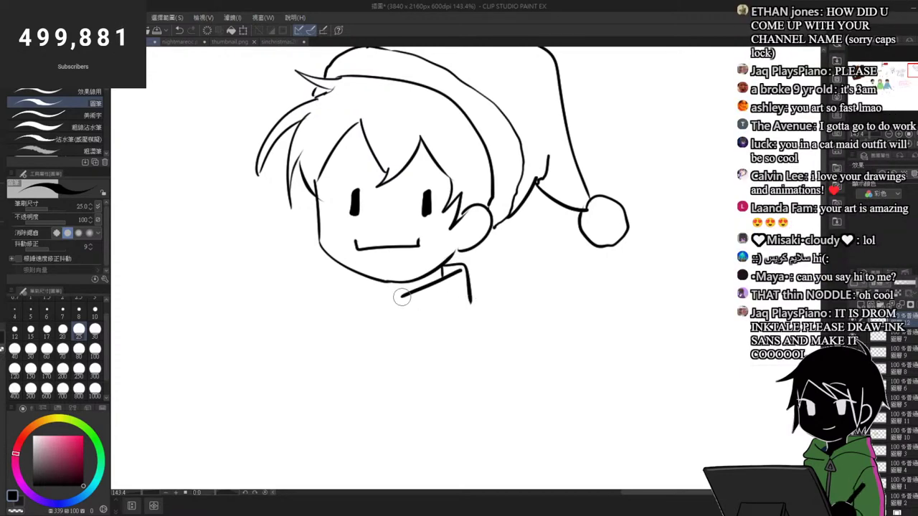
pyautogui.moveTo(399, 300)
pyautogui.mouseDown()
pyautogui.moveTo(399, 316)
pyautogui.moveTo(360, 284)
pyautogui.moveTo(360, 315)
pyautogui.mouseUp()
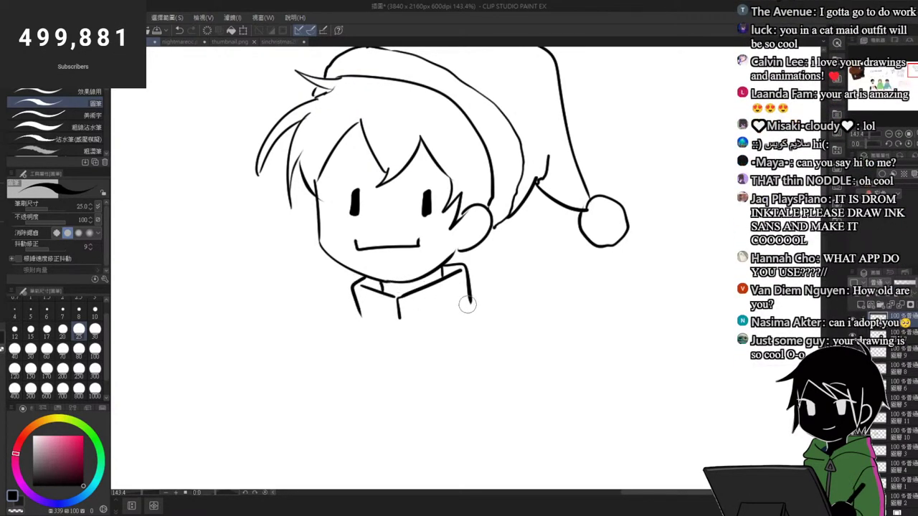
pyautogui.moveTo(471, 305); pyautogui.dragTo(548, 364)
pyautogui.moveTo(348, 324); pyautogui.dragTo(308, 361)
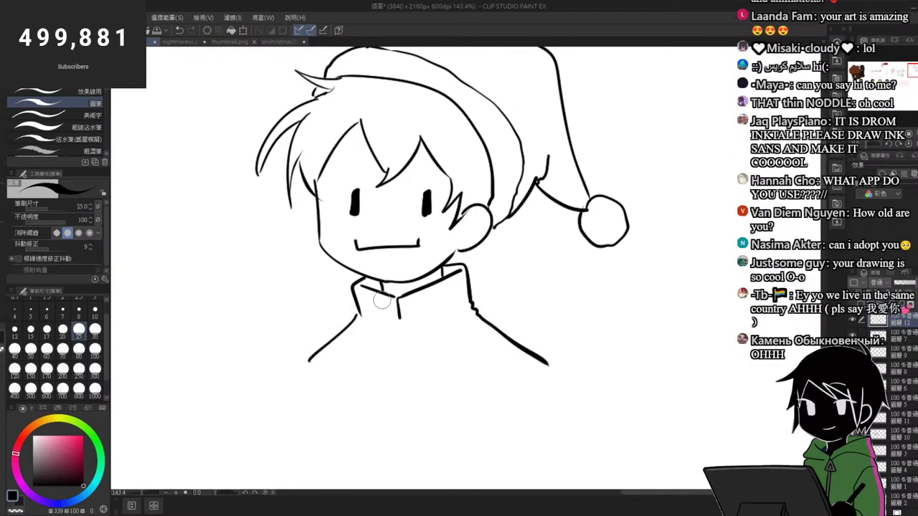
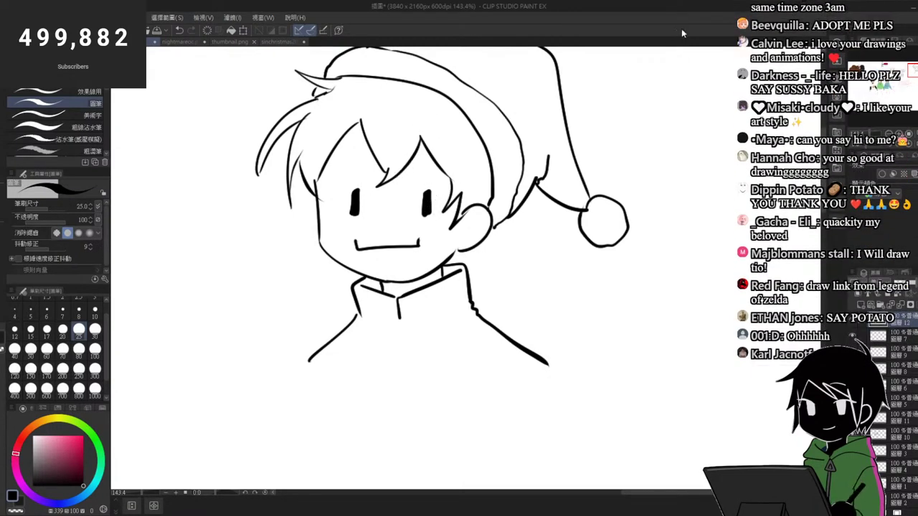
# Step: Erase the short vertical line below the collar's front opening and extend the shoulder line on the side opposite the ear
pyautogui.scroll(-5, 388, 236)
pyautogui.scroll(5, 403, 332)
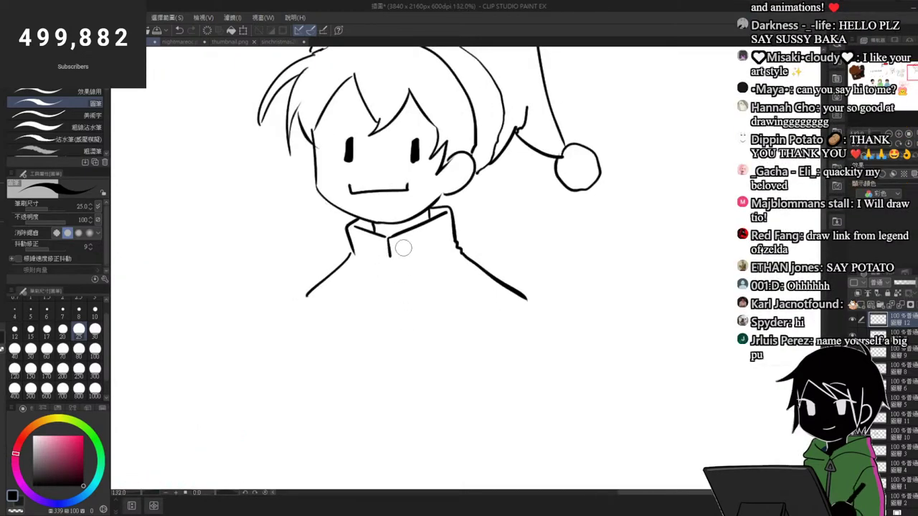
pyautogui.press('e')
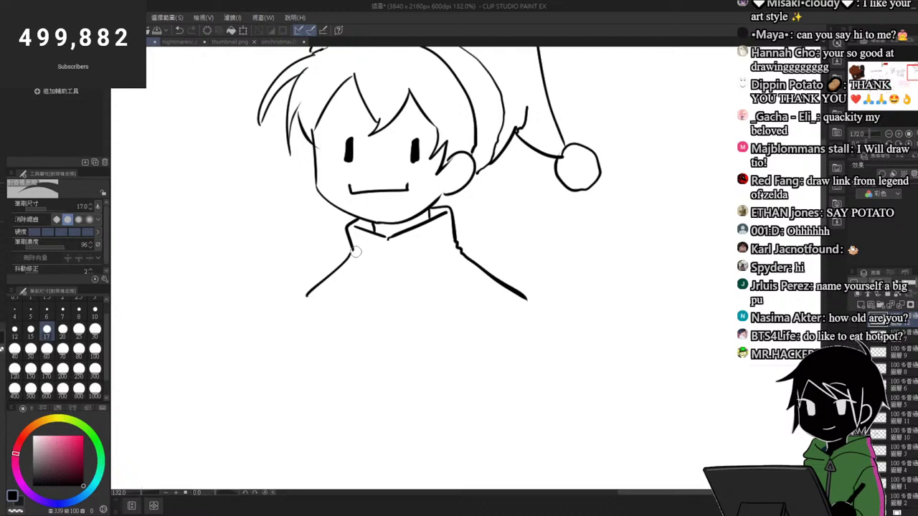
pyautogui.press('p')
pyautogui.moveTo(308, 295); pyautogui.dragTo(299, 307)
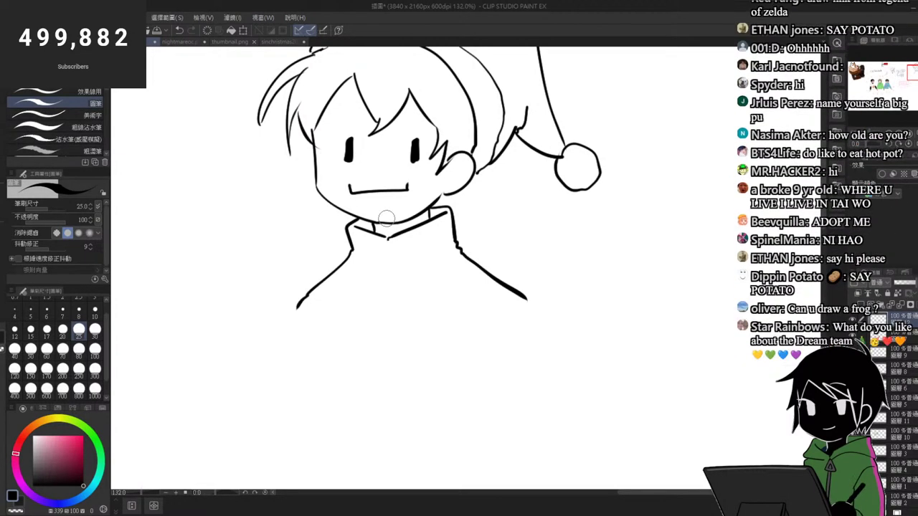
# Step: Draw a triangular zipper pull with two vertical zip lines below the collar and close the bust with a curved lower edge
pyautogui.moveTo(387, 242)
pyautogui.mouseDown()
pyautogui.moveTo(375, 267)
pyautogui.moveTo(388, 245)
pyautogui.moveTo(380, 322)
pyautogui.mouseUp()
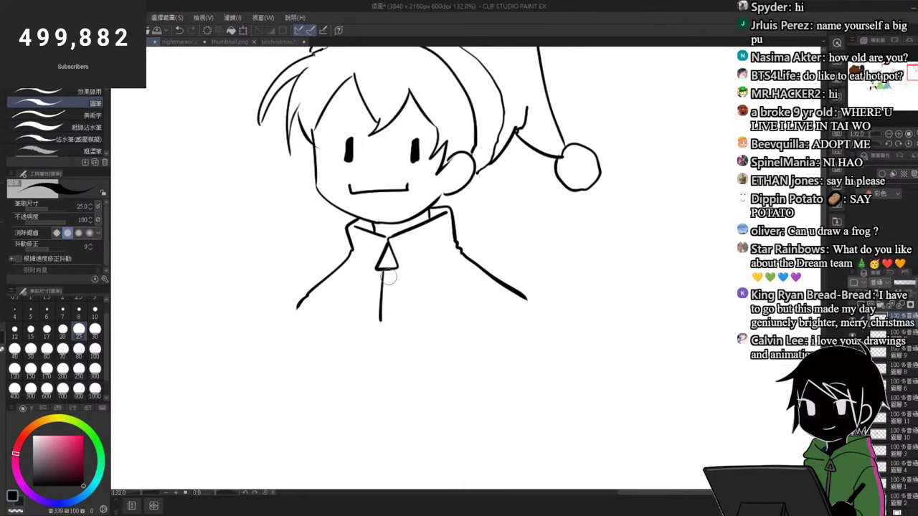
pyautogui.moveTo(388, 271); pyautogui.dragTo(388, 326)
pyautogui.moveTo(296, 307)
pyautogui.mouseDown()
pyautogui.moveTo(318, 326)
pyautogui.moveTo(445, 329)
pyautogui.moveTo(527, 298)
pyautogui.mouseUp()
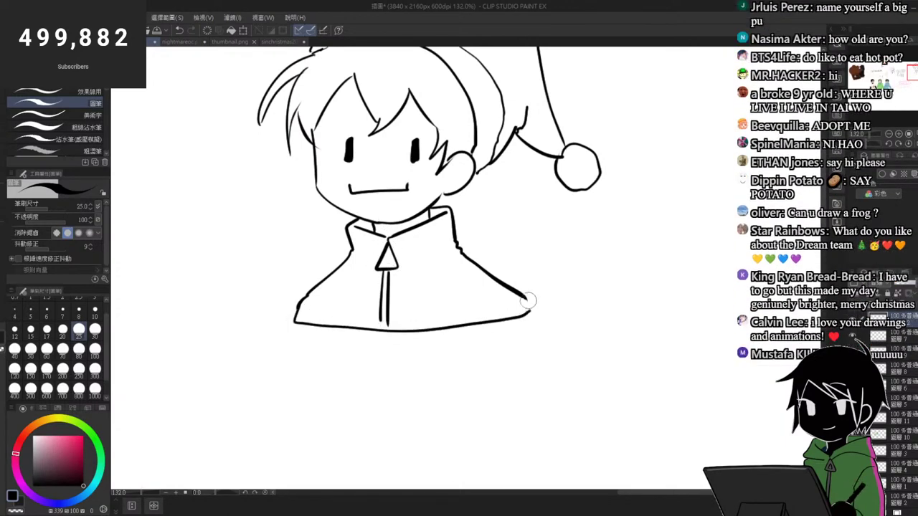
pyautogui.moveTo(380, 320); pyautogui.dragTo(379, 330)
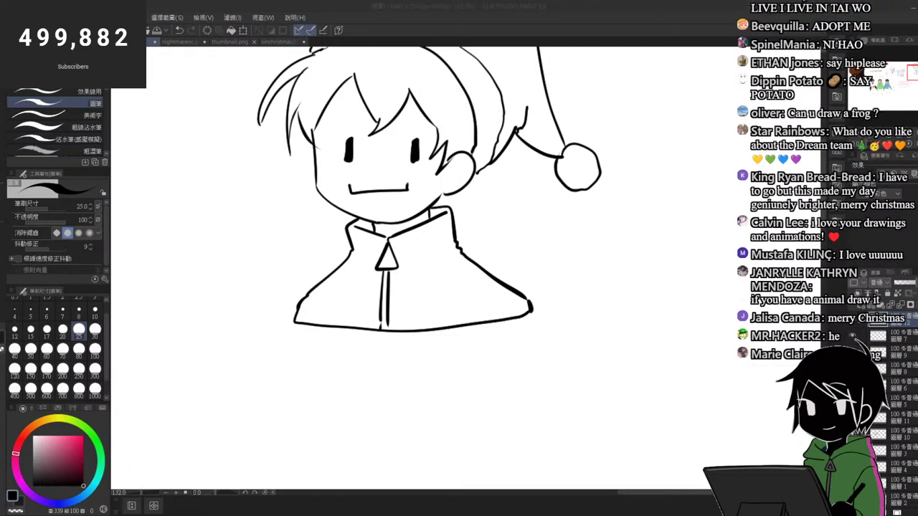
# Step: Fill the Santa hat's body with dark red on a new layer below the character's line art
pyautogui.click(668, 45)
pyautogui.scroll(-5, 422, 306)
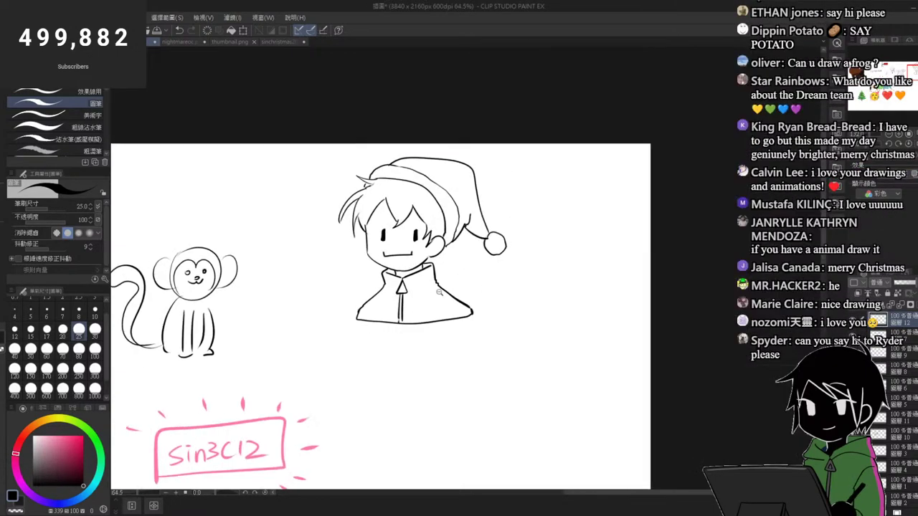
pyautogui.scroll(4, 435, 265)
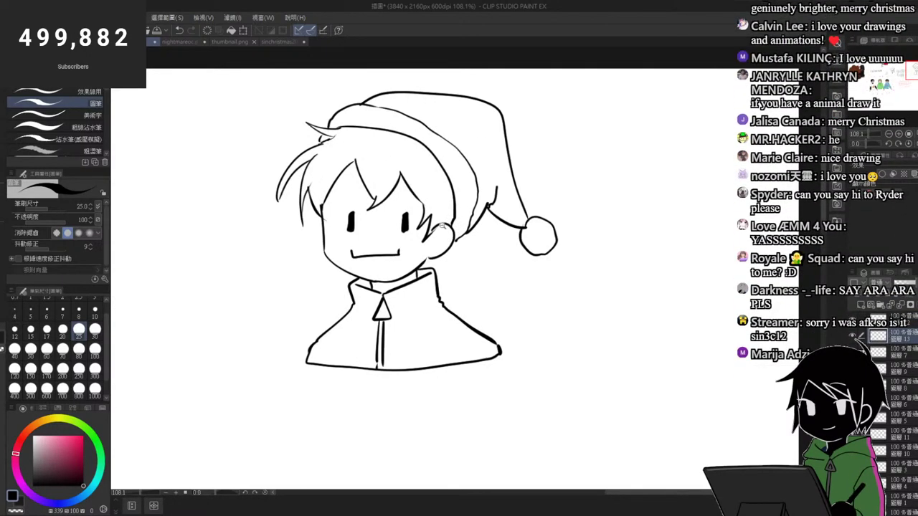
pyautogui.scroll(-5, 459, 281)
pyautogui.scroll(5, 460, 247)
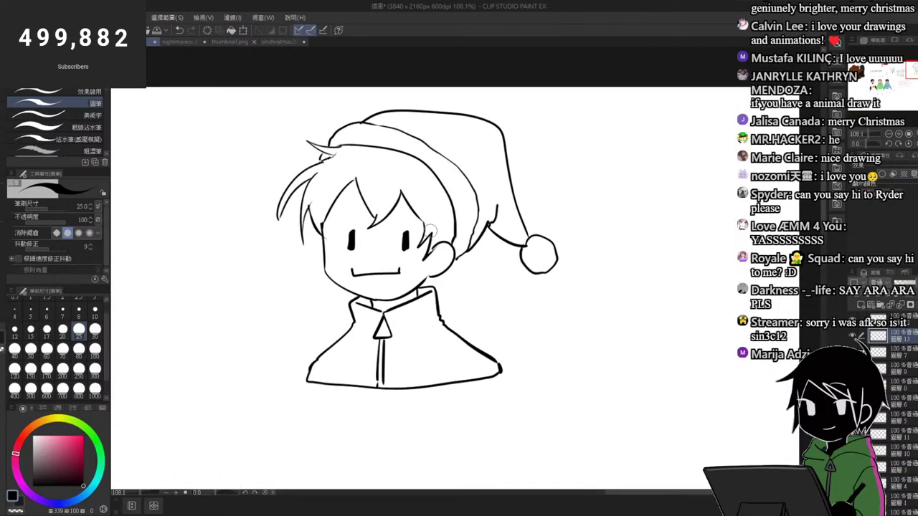
pyautogui.click(22, 436)
pyautogui.click(83, 449)
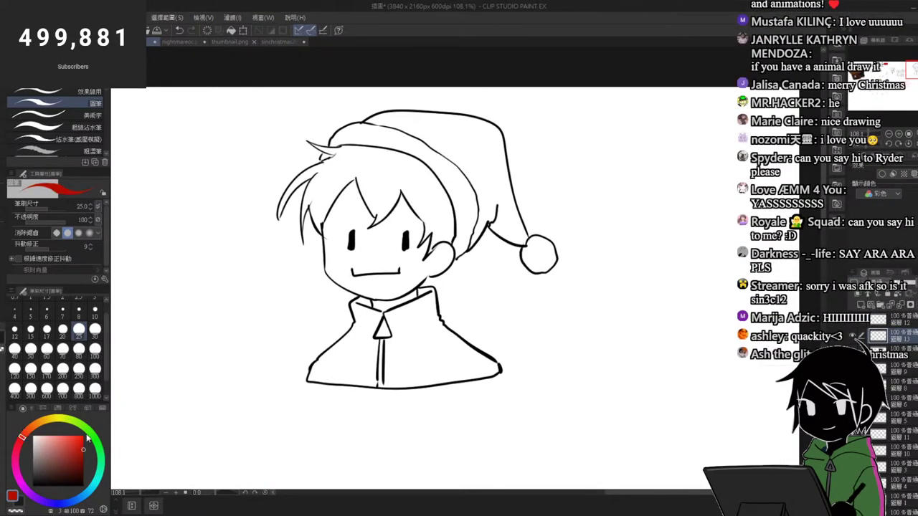
pyautogui.moveTo(87, 437); pyautogui.dragTo(77, 451)
pyautogui.press('g')
pyautogui.click(469, 154)
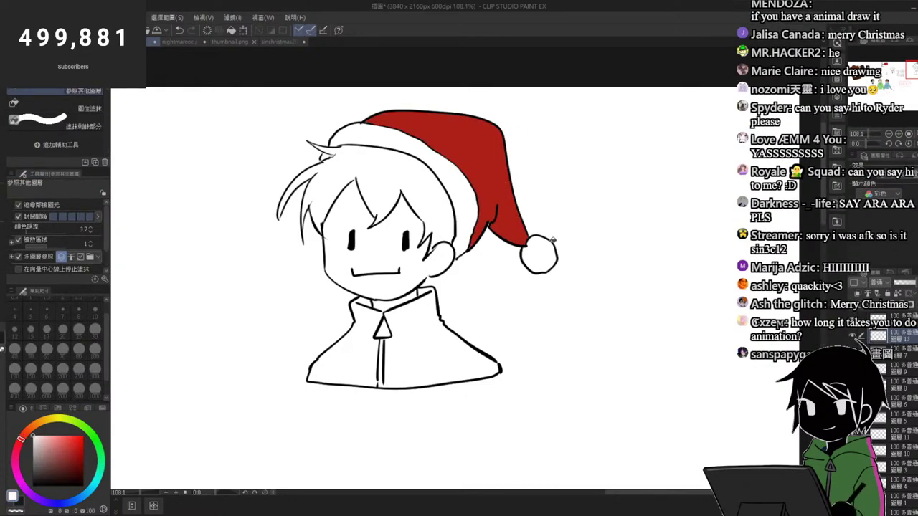
# Step: Fill the character's hair with dark grey and darken the fill to near-black
pyautogui.click(479, 248)
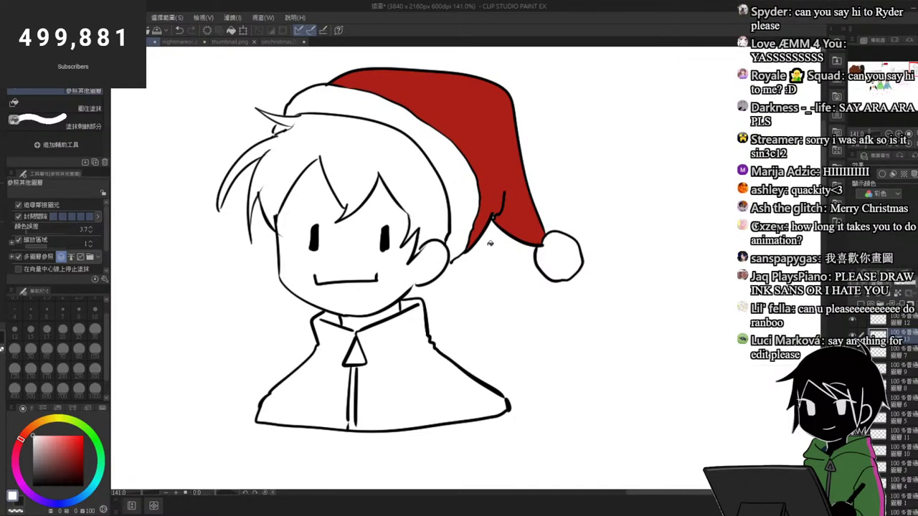
pyautogui.keyDown('alt'); pyautogui.click(482, 240); pyautogui.keyUp('alt')
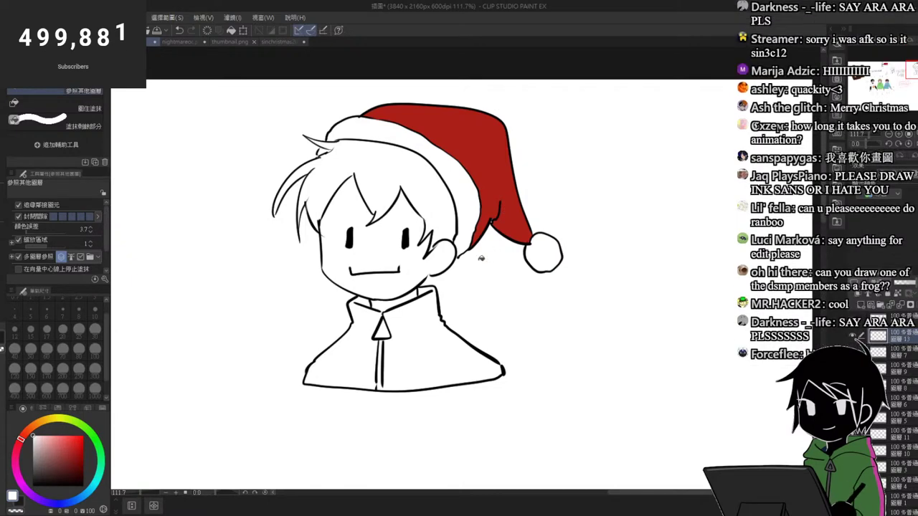
pyautogui.click(478, 261)
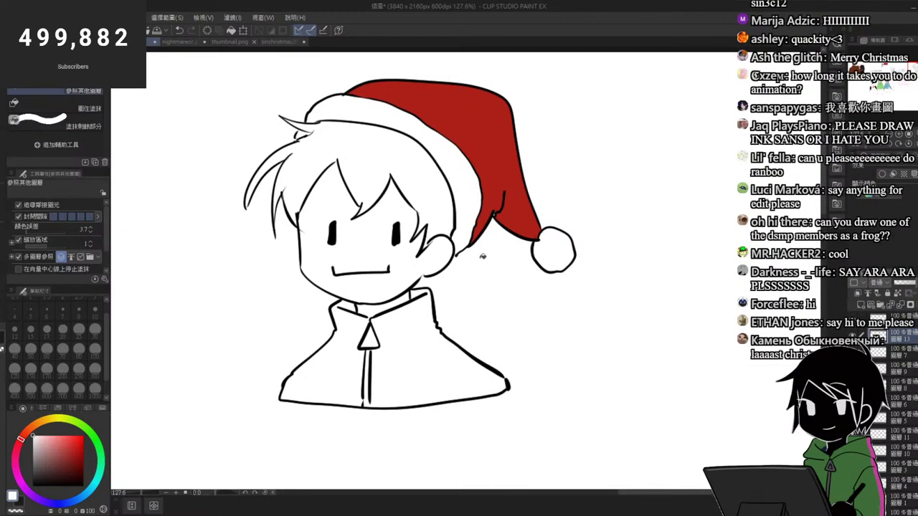
pyautogui.click(39, 479)
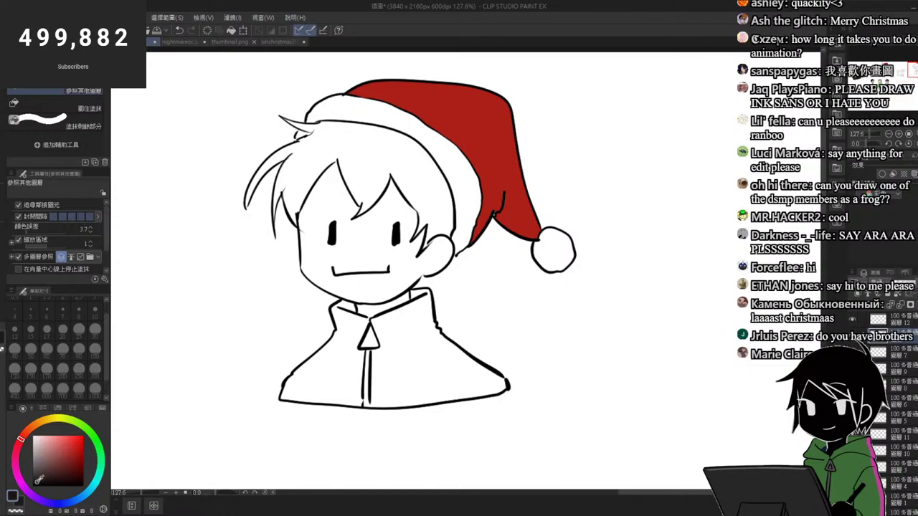
pyautogui.click(397, 143)
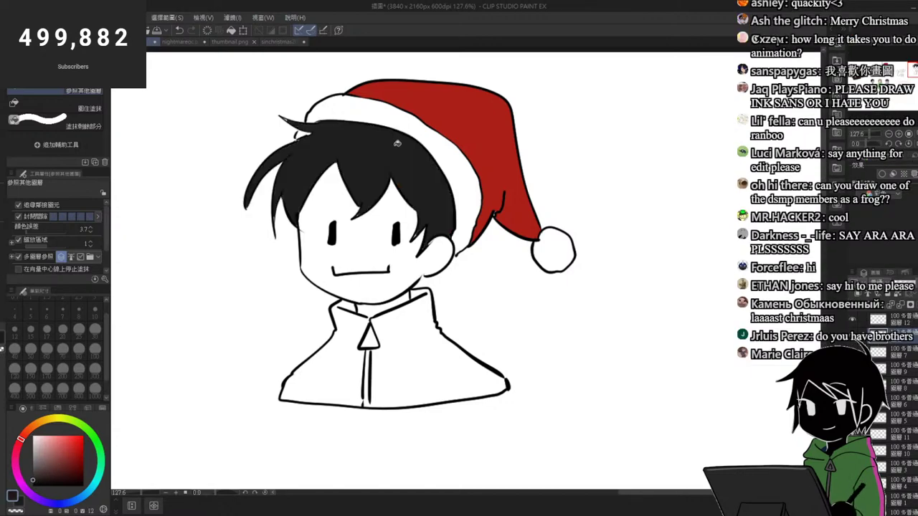
pyautogui.click(33, 483)
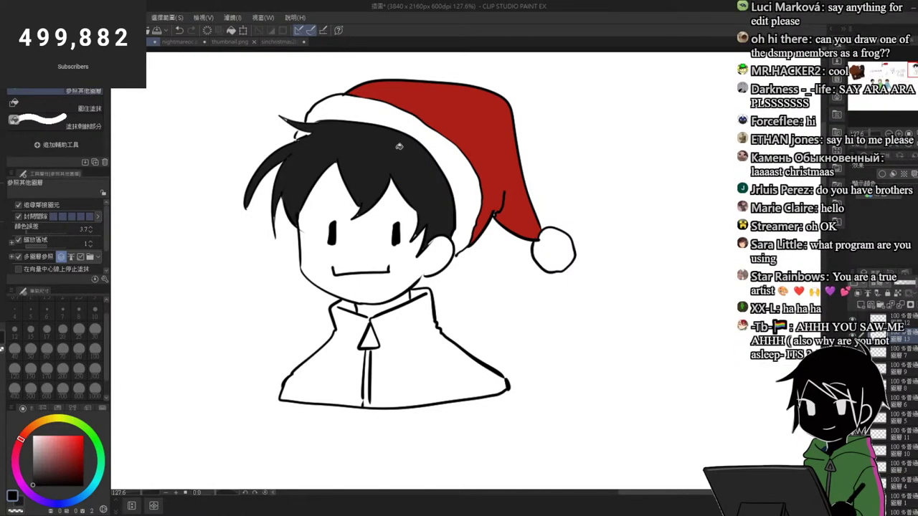
pyautogui.click(395, 146)
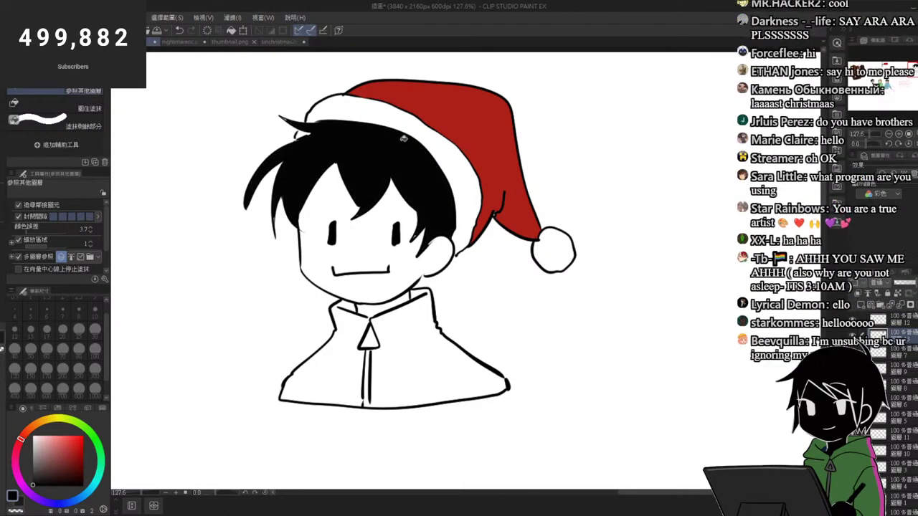
# Step: Fill the character's face and ear with a medium orange-brown skin tone and lighten the fill to peach
pyautogui.click(33, 427)
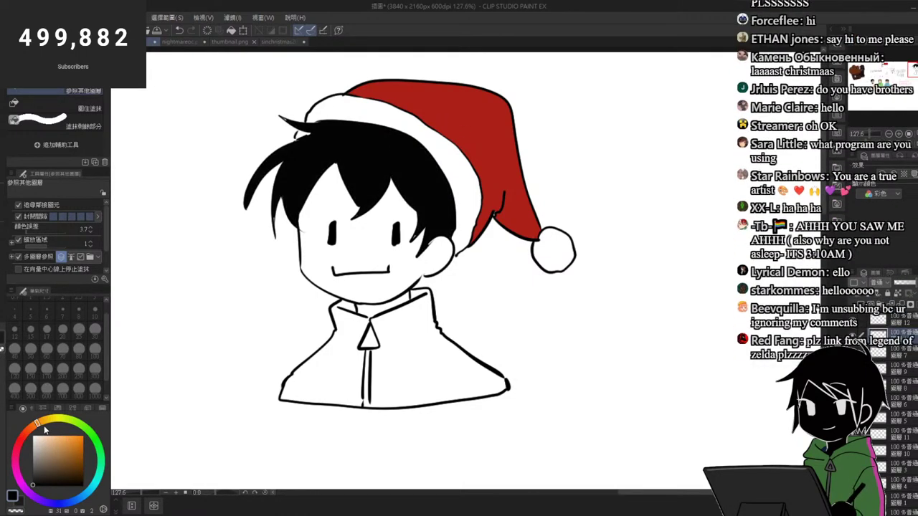
pyautogui.click(68, 434)
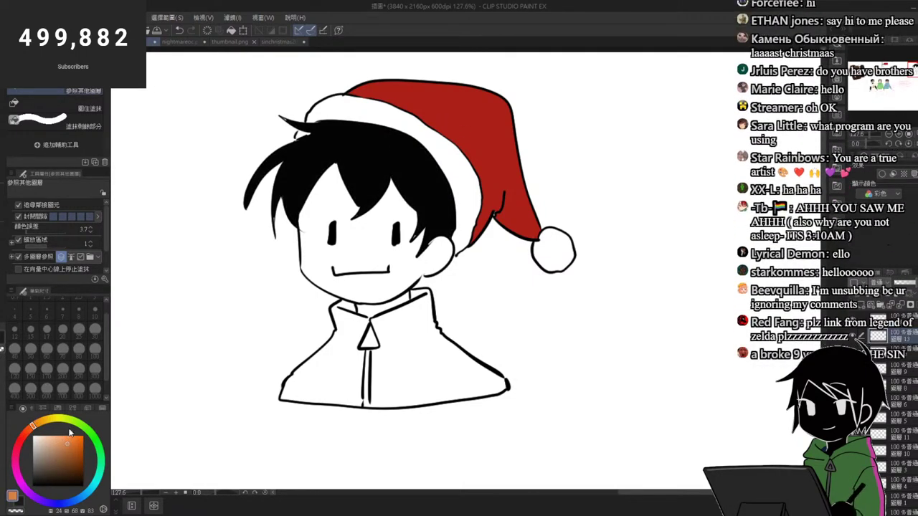
pyautogui.click(27, 430)
pyautogui.click(34, 426)
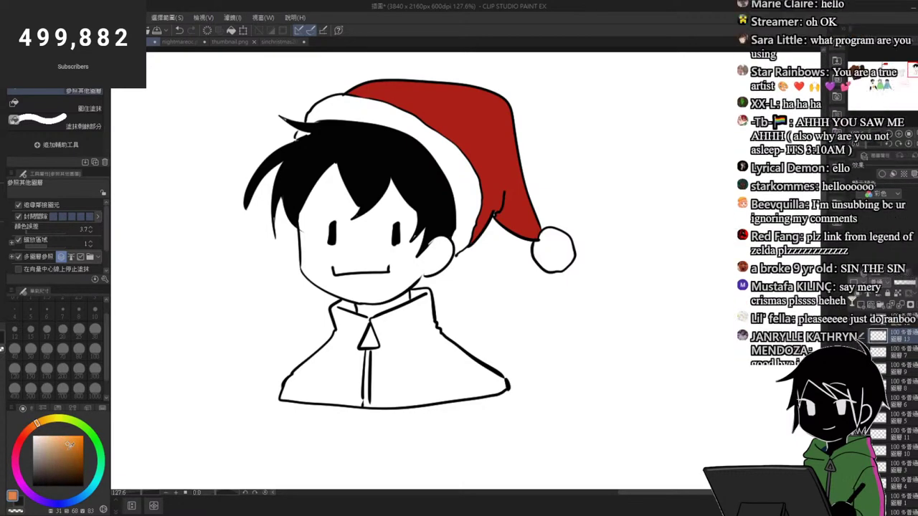
pyautogui.click(26, 432)
pyautogui.click(27, 431)
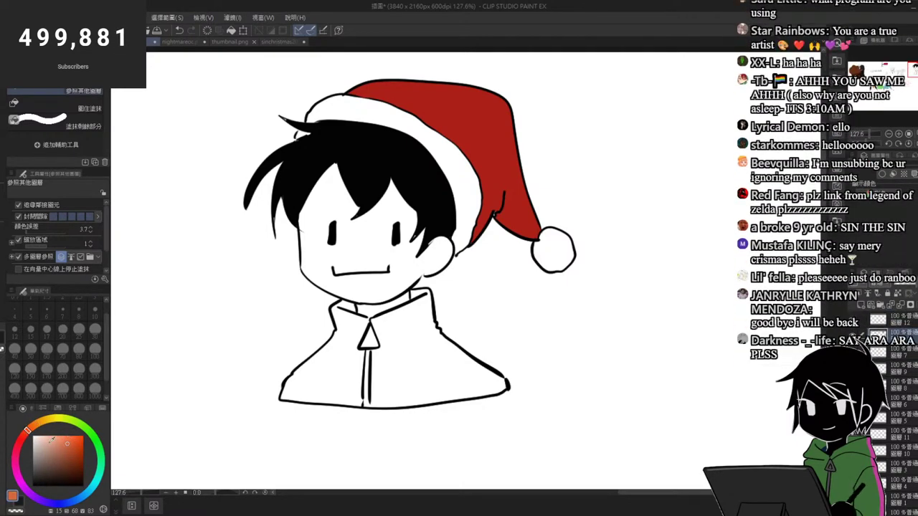
pyautogui.click(32, 426)
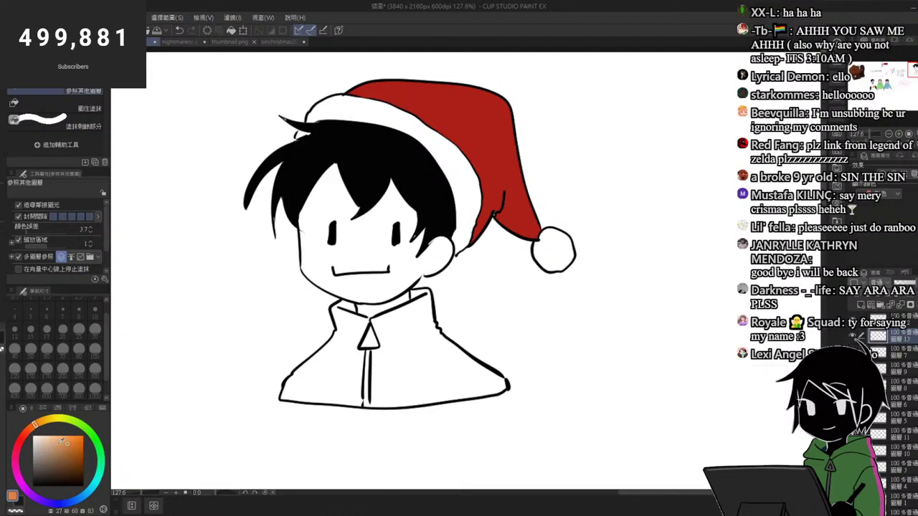
pyautogui.click(49, 439)
pyautogui.click(61, 449)
pyautogui.moveTo(61, 448)
pyautogui.mouseDown()
pyautogui.moveTo(51, 438)
pyautogui.moveTo(60, 446)
pyautogui.mouseUp()
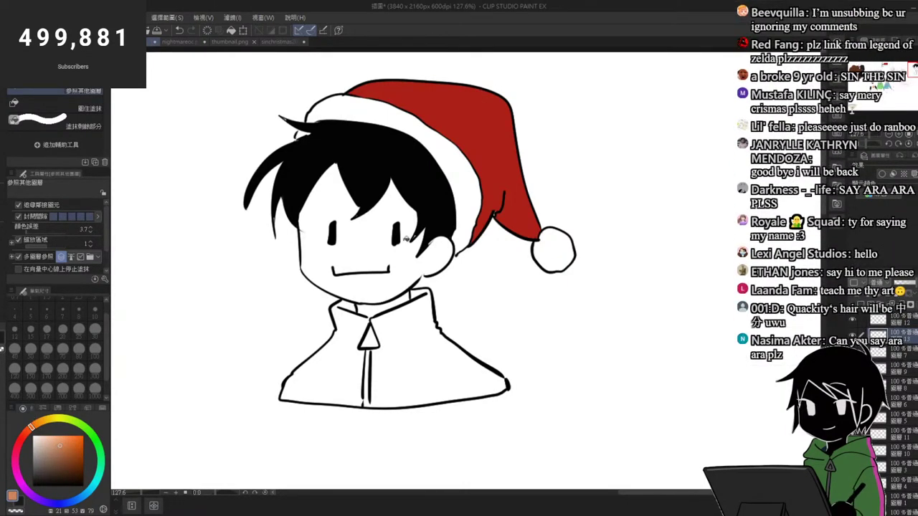
pyautogui.click(423, 264)
pyautogui.click(57, 439)
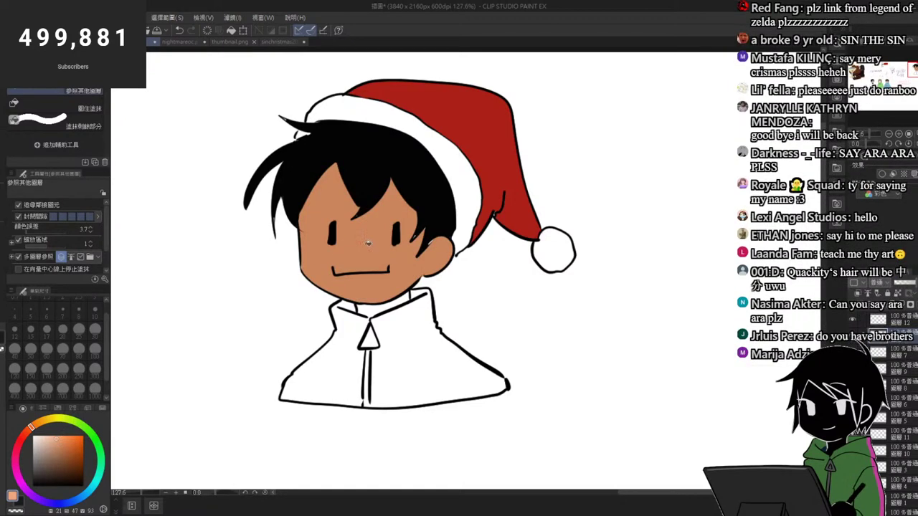
pyautogui.click(368, 236)
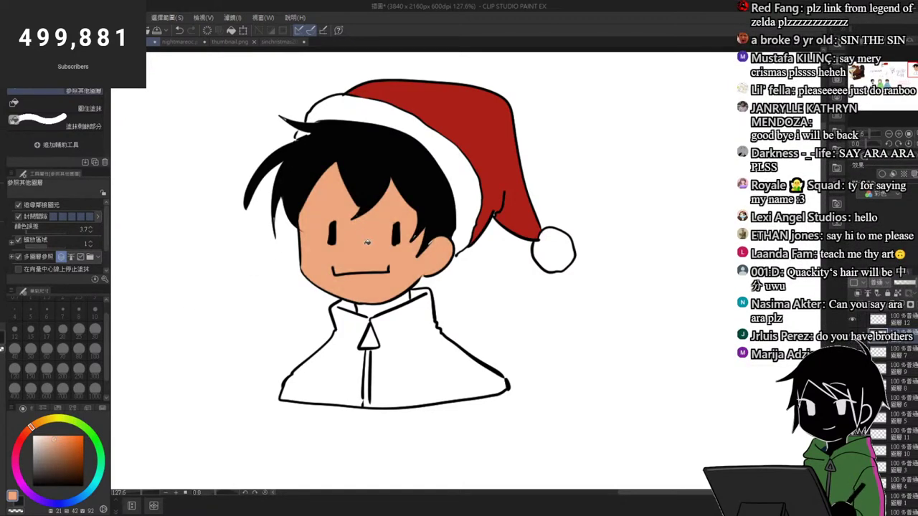
# Step: Draw short curved black lines inside the character's ear
pyautogui.scroll(1, 436, 253)
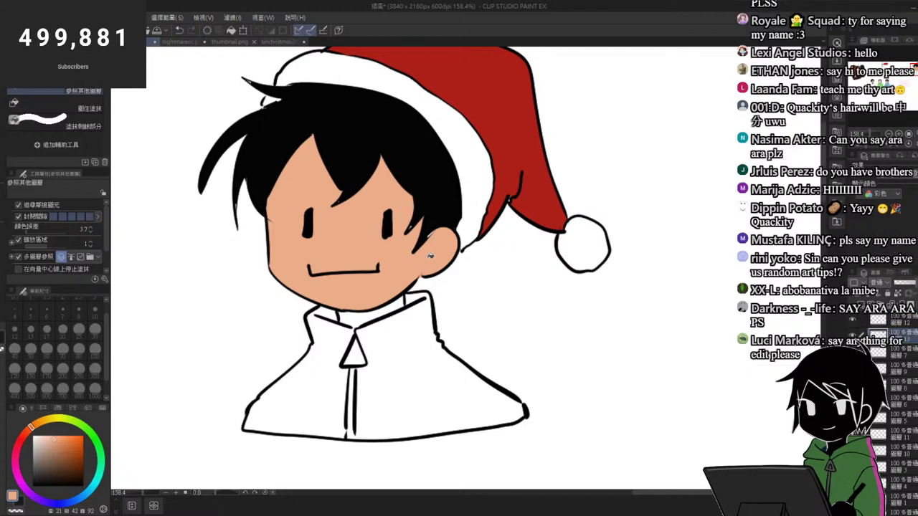
pyautogui.scroll(-1, 406, 183)
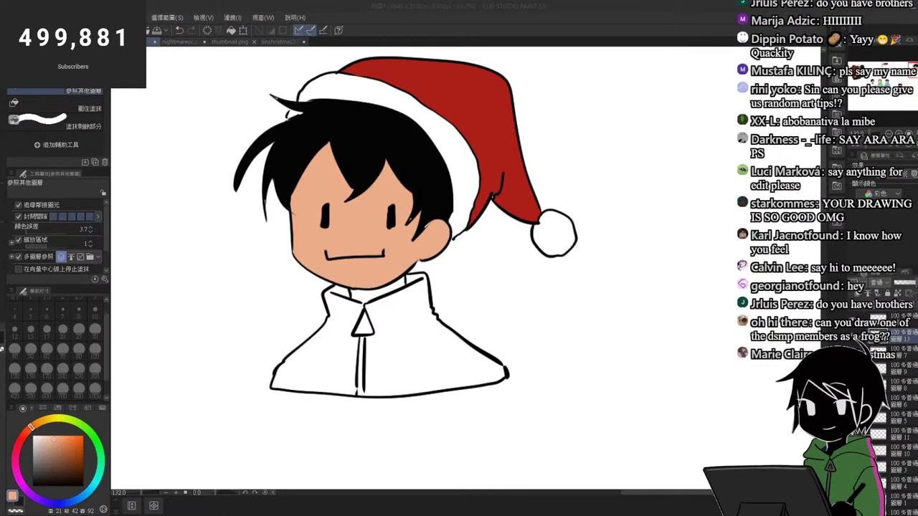
pyautogui.click(641, 48)
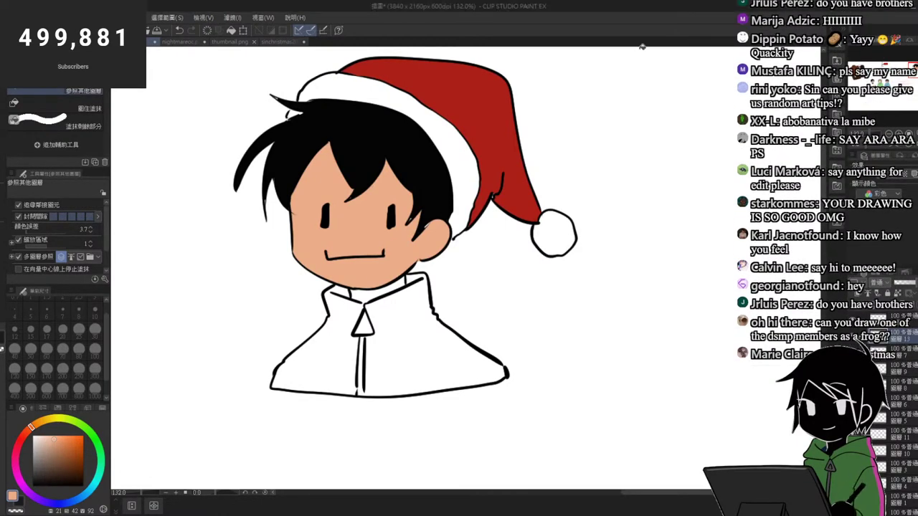
pyautogui.scroll(-2, 372, 230)
pyautogui.scroll(6, 406, 222)
pyautogui.hotkey('ctrl', 'z')
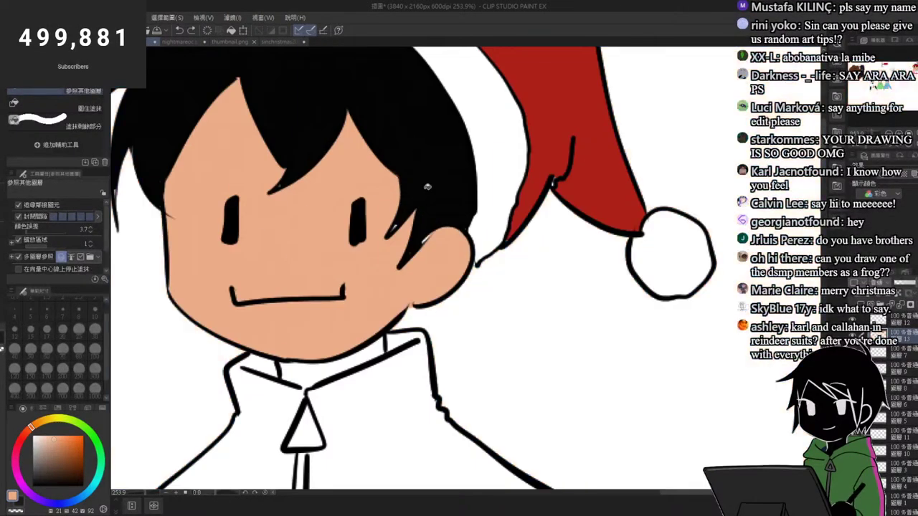
pyautogui.press('b')
pyautogui.moveTo(433, 232)
pyautogui.mouseDown()
pyautogui.moveTo(415, 250)
pyautogui.moveTo(430, 265)
pyautogui.moveTo(461, 248)
pyautogui.mouseUp()
pyautogui.moveTo(446, 219); pyautogui.dragTo(428, 240)
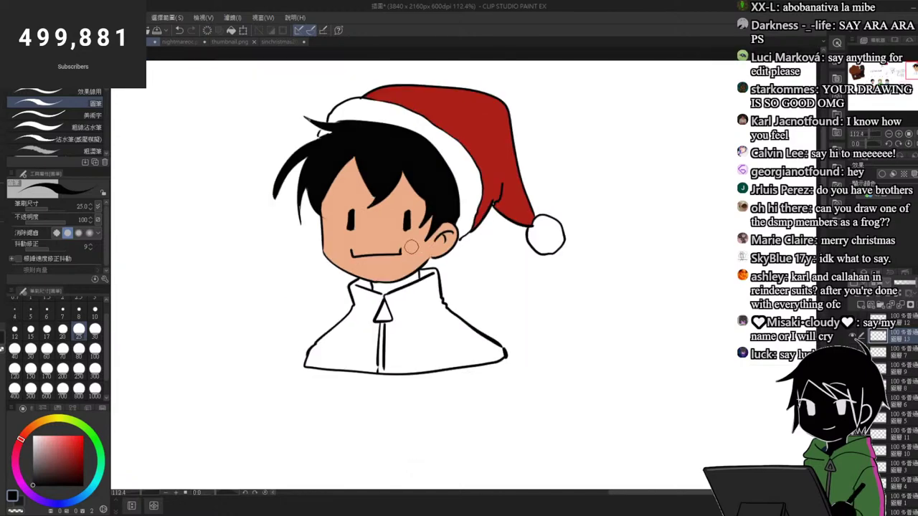
# Step: Paint the neck between the chin and the collar opening with the face's peach skin tone
pyautogui.keyDown('alt'); pyautogui.click(410, 246); pyautogui.keyUp('alt')
pyautogui.moveTo(398, 291); pyautogui.dragTo(423, 285)
pyautogui.moveTo(352, 280); pyautogui.dragTo(405, 276)
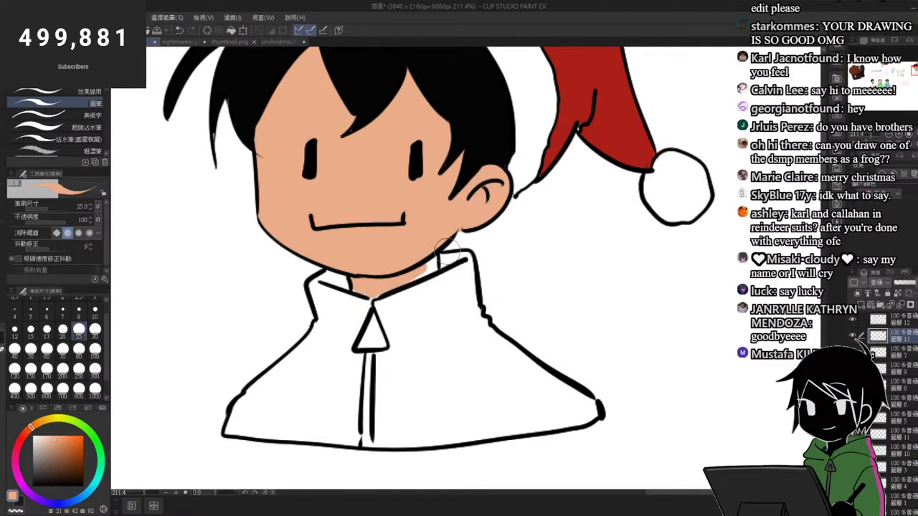
pyautogui.moveTo(439, 251)
pyautogui.mouseDown()
pyautogui.moveTo(398, 284)
pyautogui.moveTo(372, 288)
pyautogui.mouseUp()
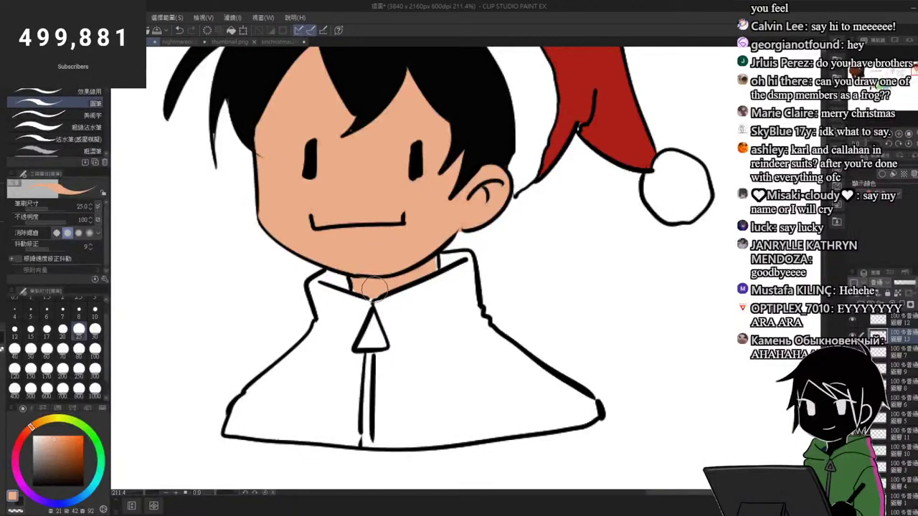
pyautogui.scroll(-2, 428, 292)
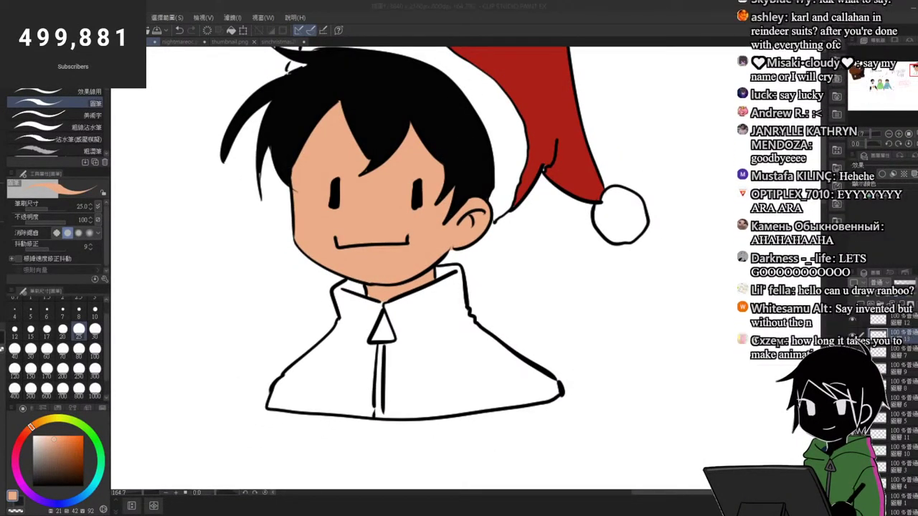
# Step: Fill both halves of the jacket and its collar with dark blue, leaving the zipper pull white
pyautogui.click(71, 502)
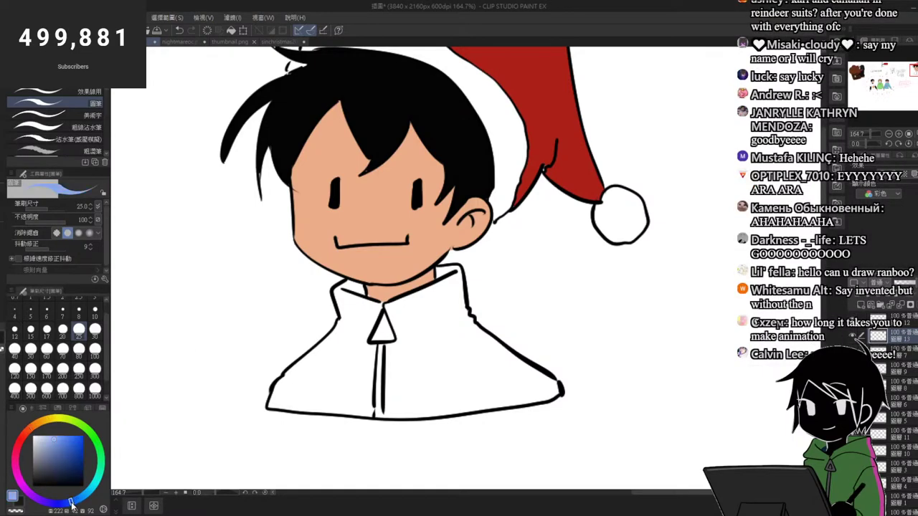
pyautogui.click(78, 461)
pyautogui.press('g')
pyautogui.click(357, 356)
pyautogui.click(435, 368)
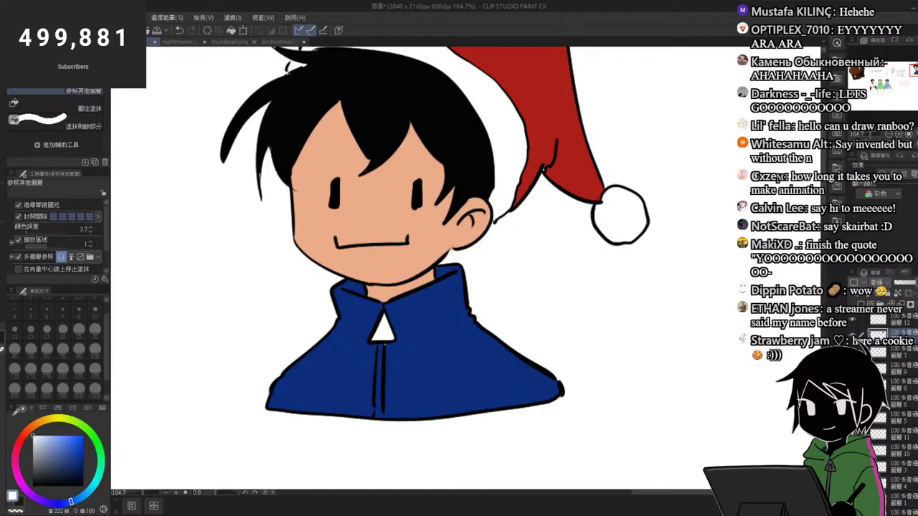
# Step: Paint two parallel white stripes down the jacket's shoulder on the ear side and whiten the strip between the zip lines
pyautogui.press('p')
pyautogui.moveTo(448, 279)
pyautogui.mouseDown()
pyautogui.moveTo(466, 341)
pyautogui.moveTo(538, 389)
pyautogui.moveTo(445, 332)
pyautogui.moveTo(527, 398)
pyautogui.mouseUp()
pyautogui.keyDown('alt'); pyautogui.click(420, 329); pyautogui.keyUp('alt')
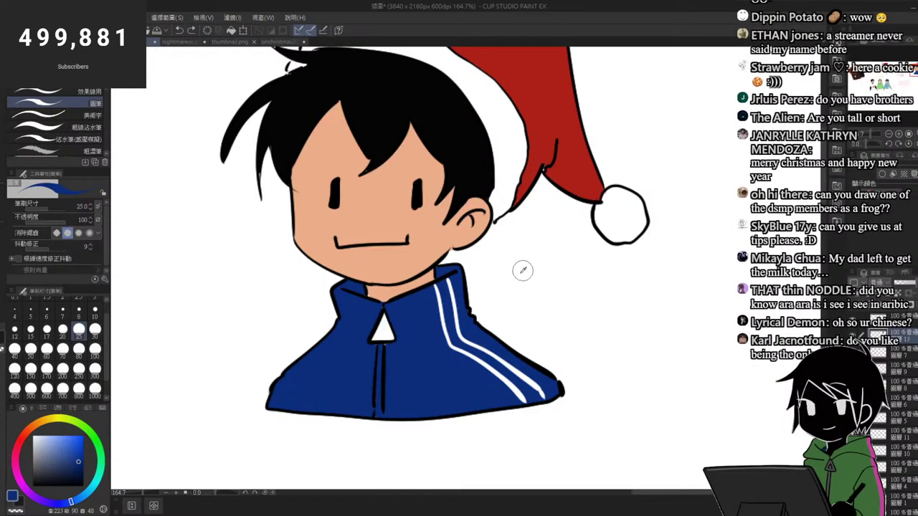
pyautogui.press('g')
pyautogui.press('p')
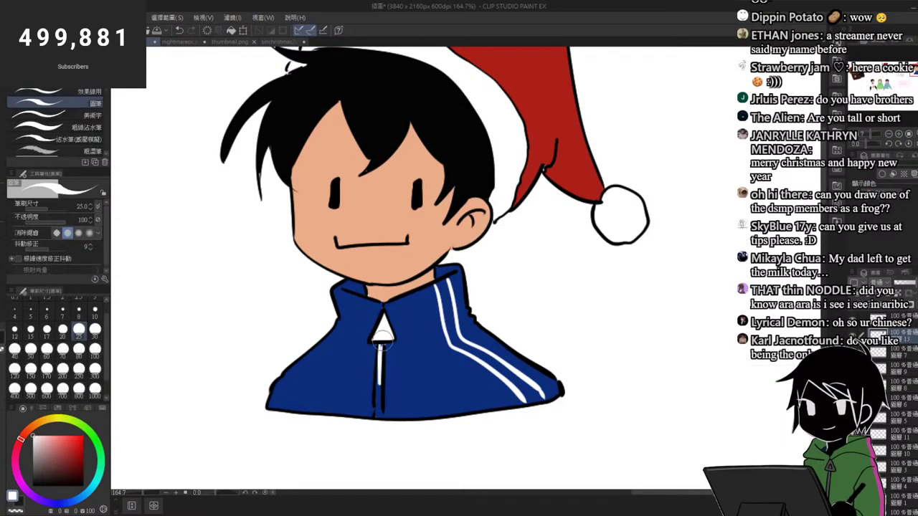
pyautogui.scroll(-5, 390, 365)
pyautogui.scroll(3, 411, 343)
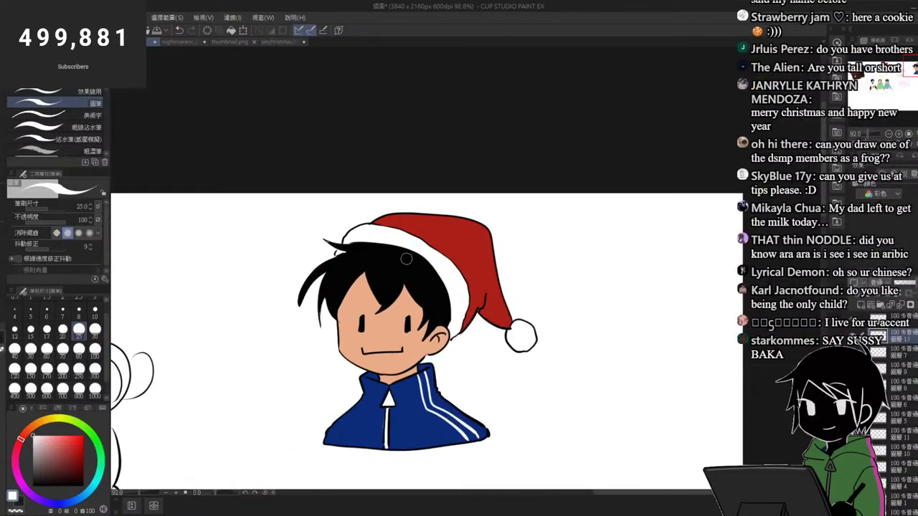
# Step: Dab small pale yellow highlights across the character's black hair
pyautogui.scroll(2, 423, 273)
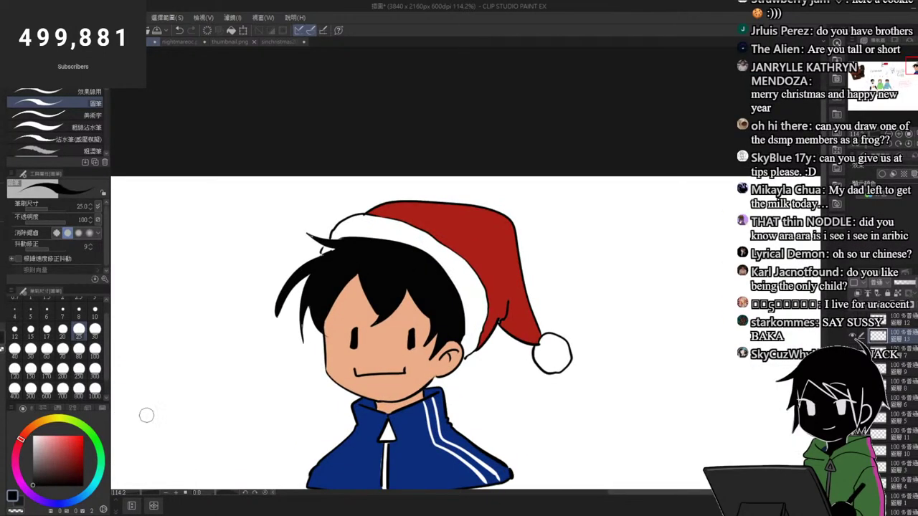
pyautogui.click(430, 273)
pyautogui.scroll(-2, 479, 268)
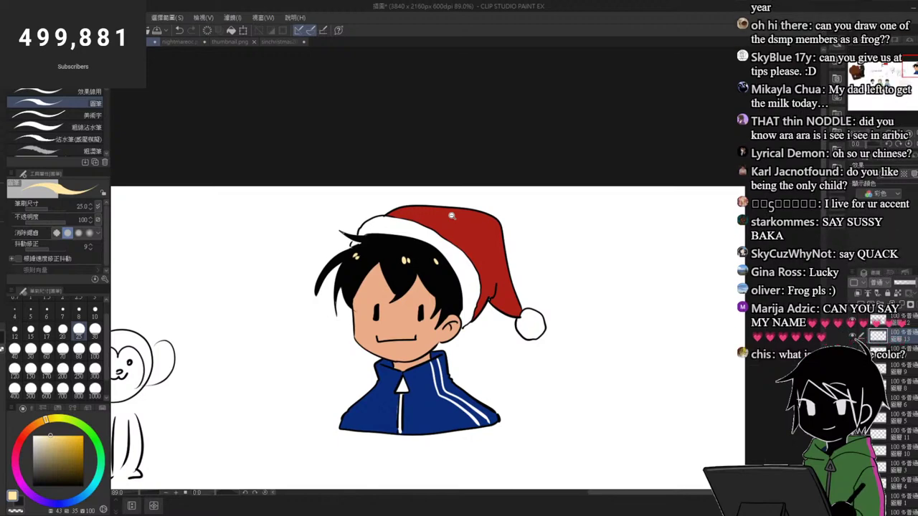
pyautogui.scroll(1, 504, 359)
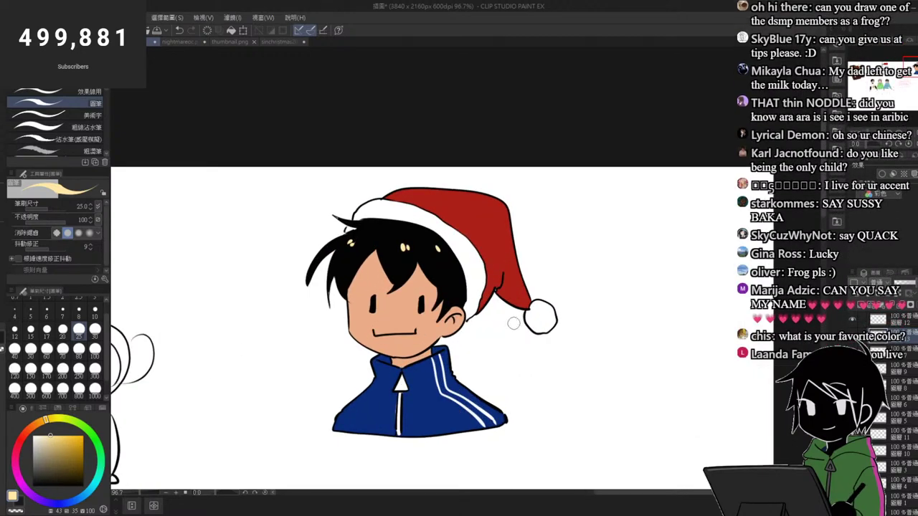
pyautogui.scroll(-1, 513, 323)
pyautogui.scroll(1, 444, 135)
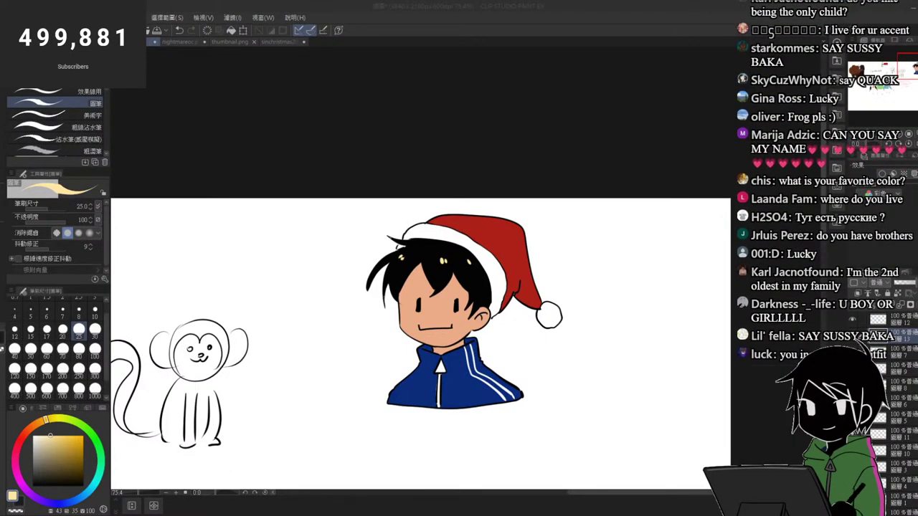
# Step: Add a new layer above the Santa-hat character's line art
pyautogui.scroll(-2, 471, 287)
pyautogui.scroll(1, 471, 287)
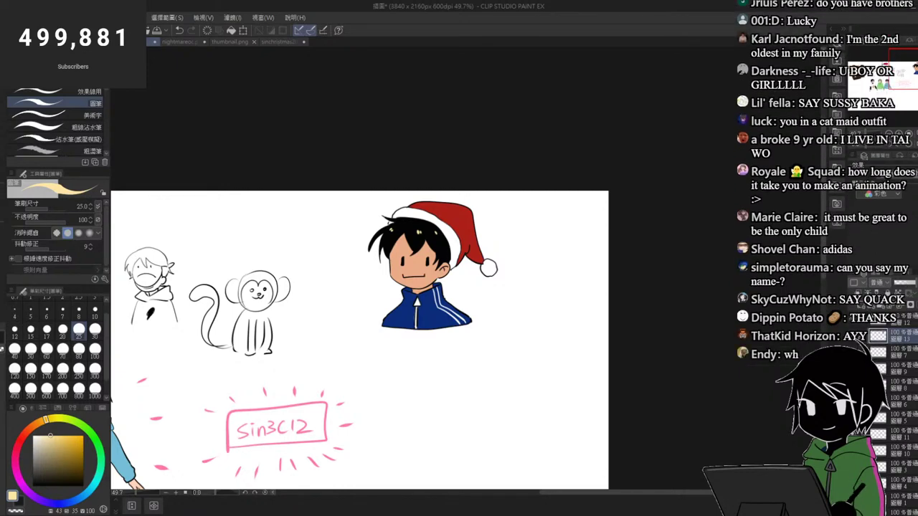
pyautogui.scroll(-4, 495, 278)
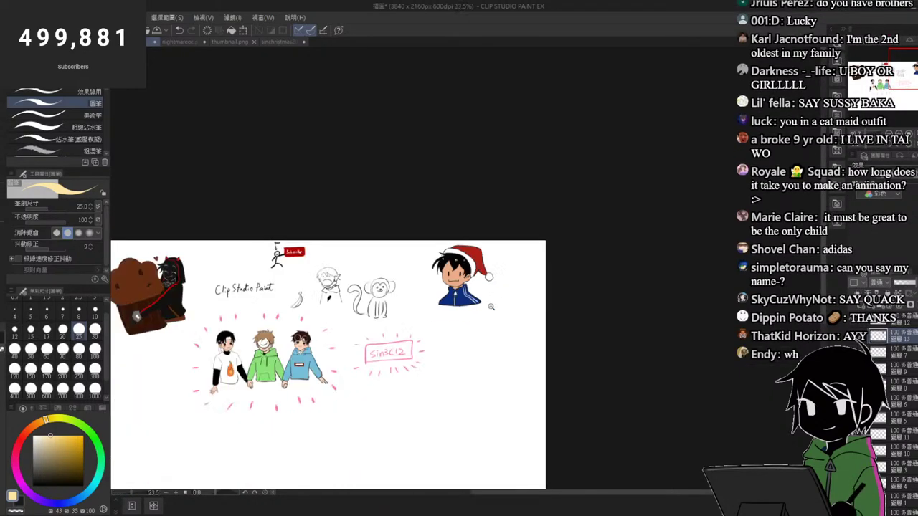
pyautogui.scroll(2, 491, 308)
pyautogui.click(897, 324)
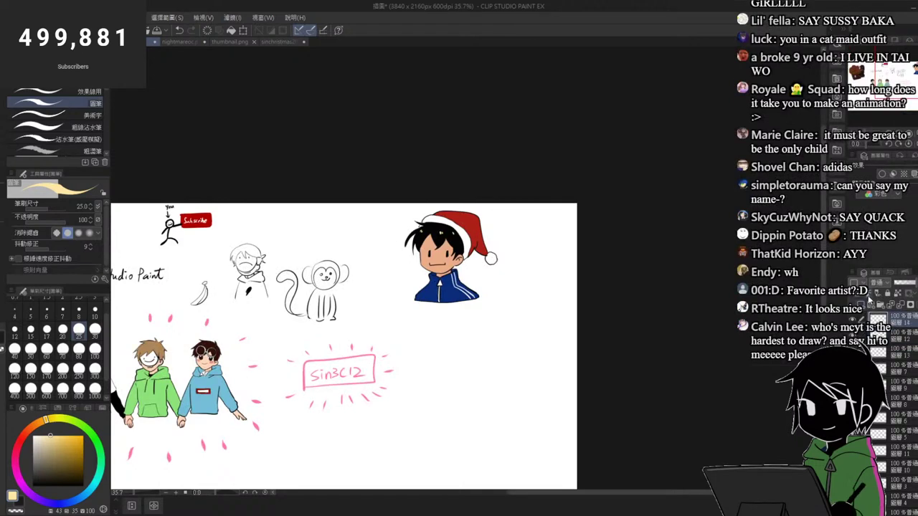
pyautogui.scroll(2, 514, 402)
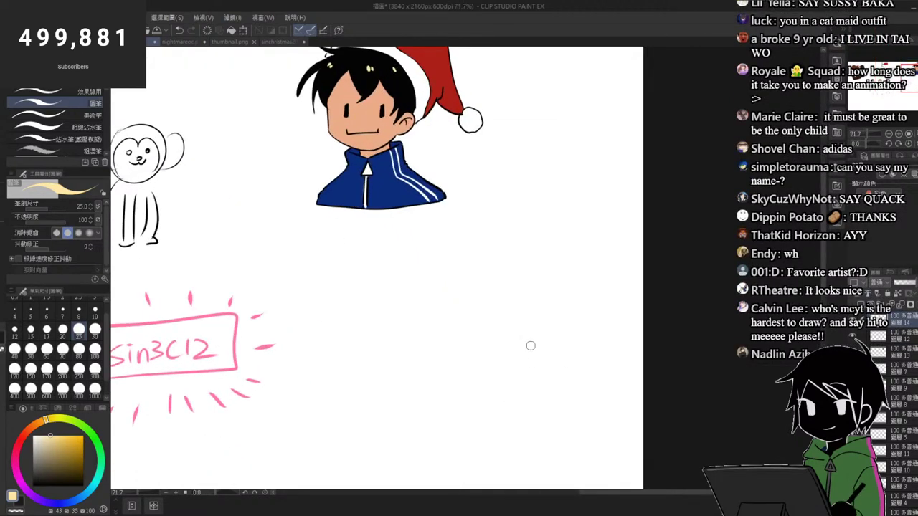
pyautogui.click(85, 486)
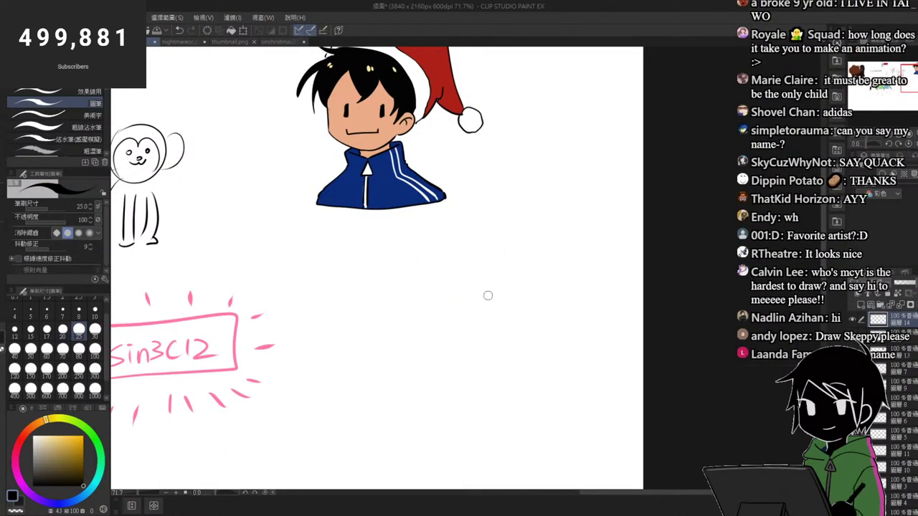
pyautogui.scroll(2, 487, 296)
pyautogui.moveTo(417, 278); pyautogui.dragTo(434, 327)
pyautogui.hotkey('ctrl', 'z')
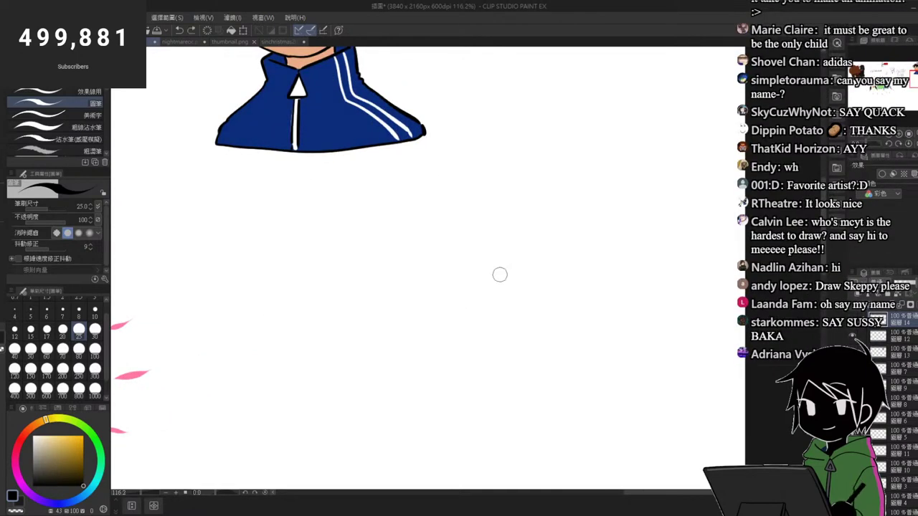
pyautogui.press('c')
pyautogui.scroll(-1, 494, 311)
pyautogui.scroll(-1, 495, 311)
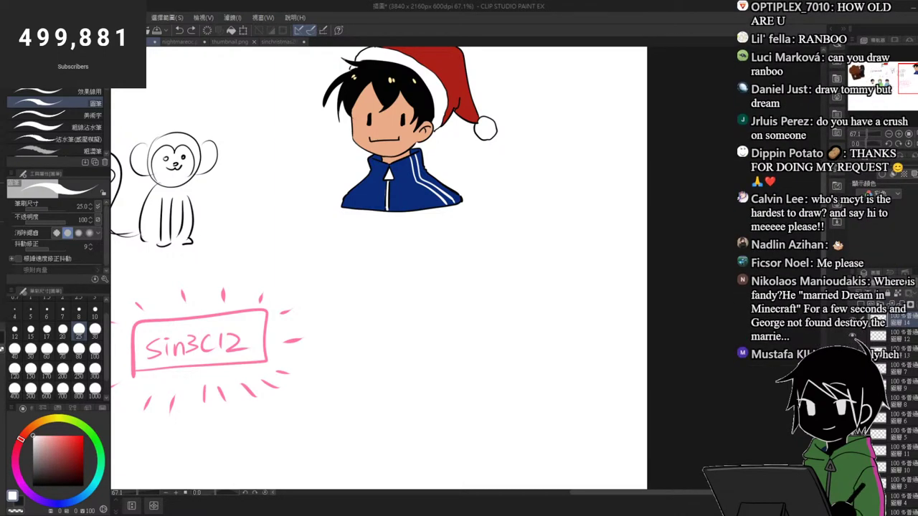
# Step: Paste the hooded-character picture, scale it to 35%, and place it below the Santa-hat character
pyautogui.hotkey('ctrl', 'v')
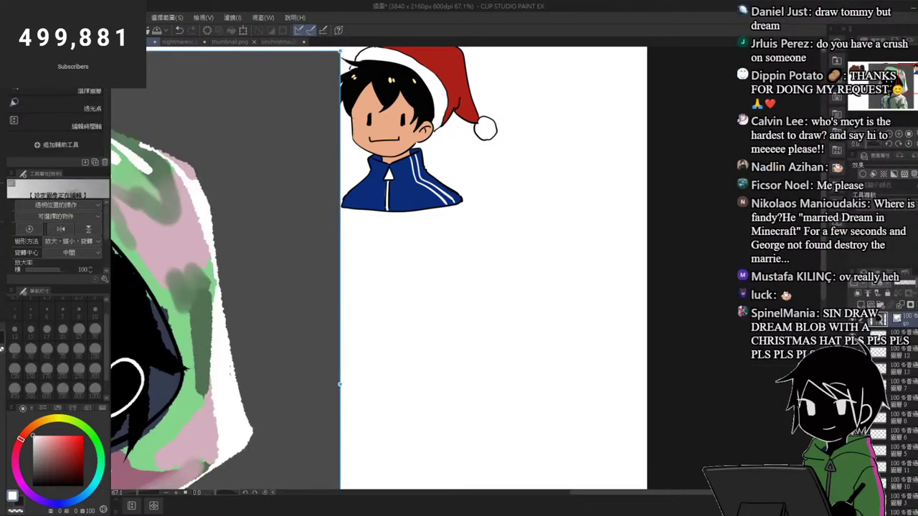
pyautogui.scroll(-5, 598, 223)
pyautogui.scroll(2, 534, 260)
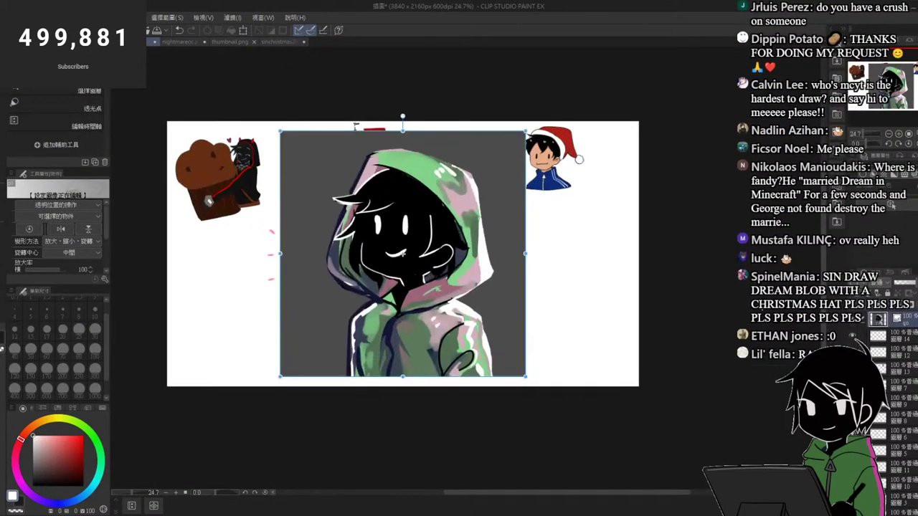
pyautogui.hotkey('ctrl', 't')
pyautogui.moveTo(526, 131); pyautogui.dragTo(365, 291)
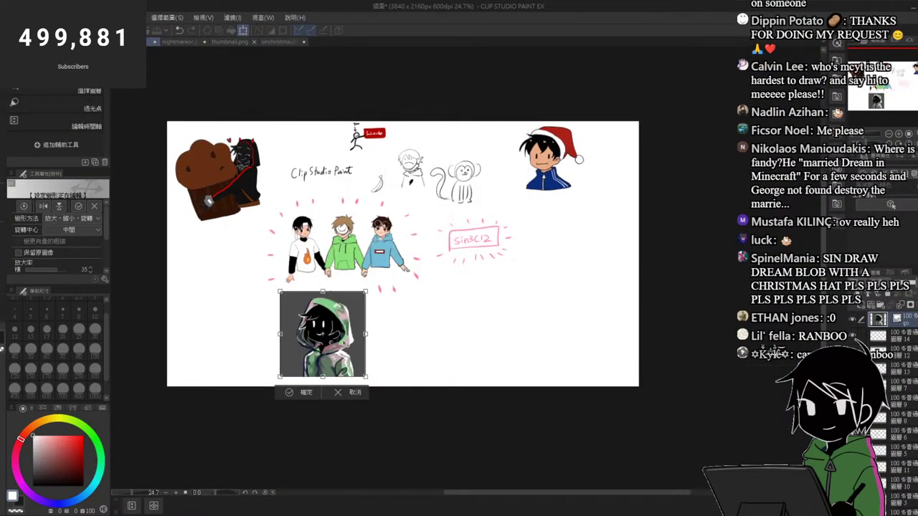
pyautogui.moveTo(338, 359); pyautogui.dragTo(588, 284)
pyautogui.press('Return')
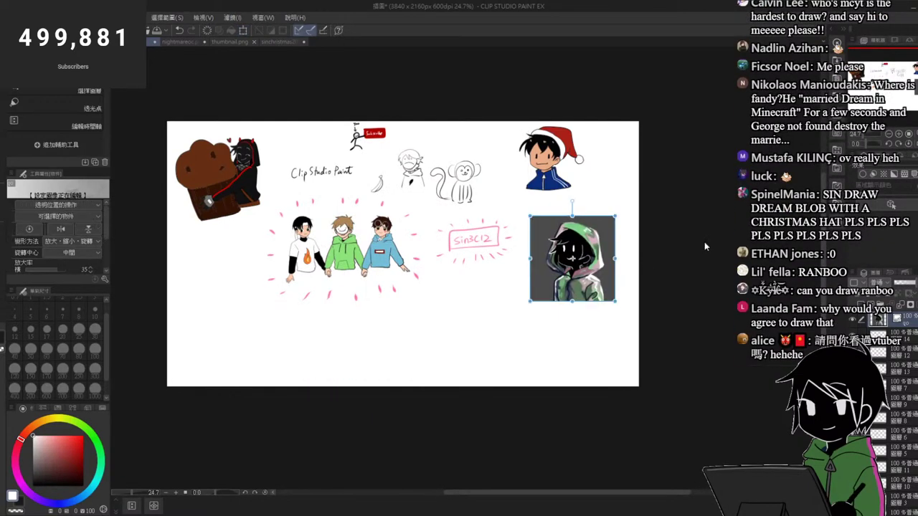
# Step: On a new layer above the picture, paint a solid black cat ear on the wide side of the hooded character's head
pyautogui.scroll(5, 621, 250)
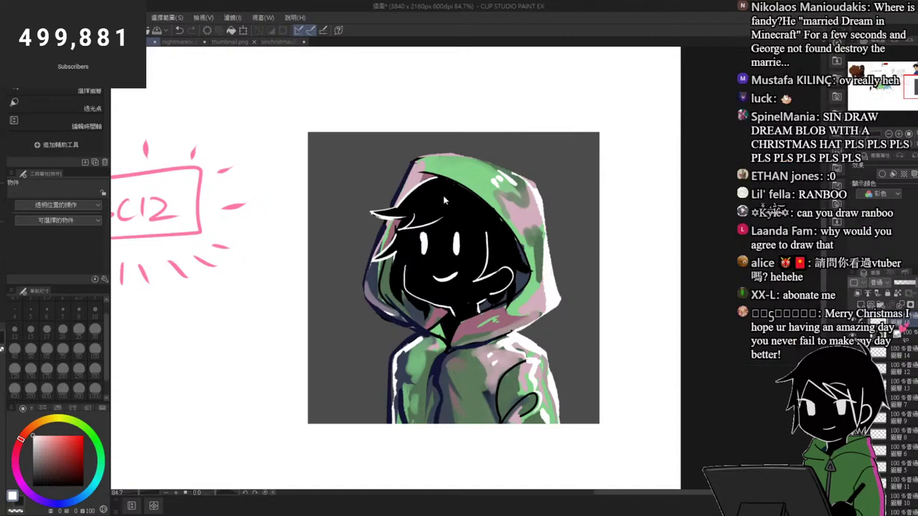
pyautogui.press('p')
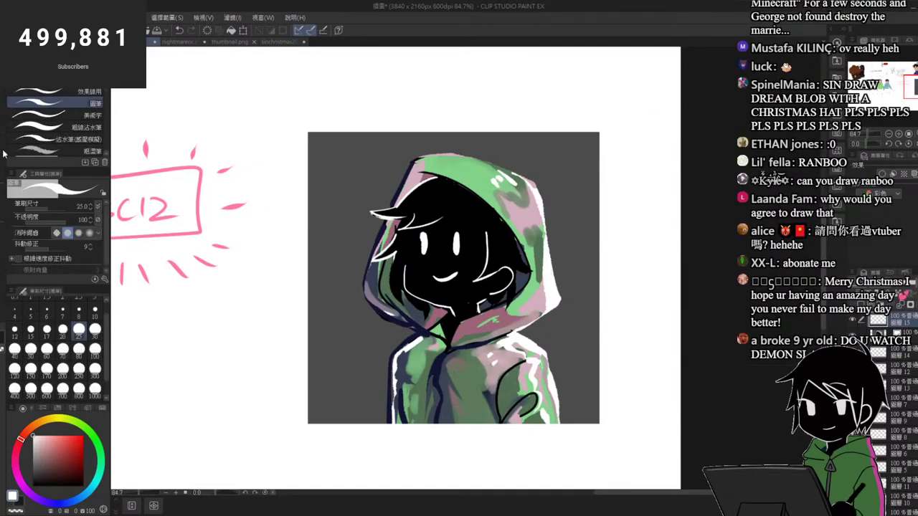
pyautogui.press('x')
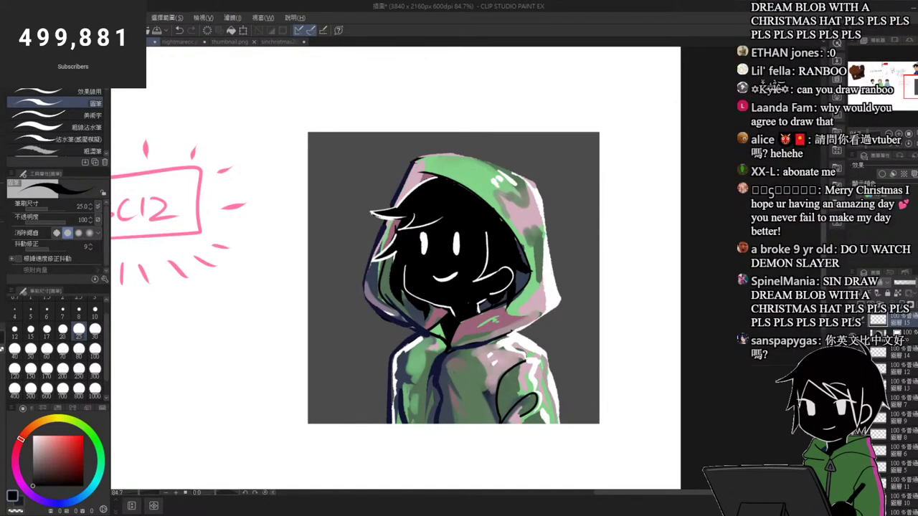
pyautogui.scroll(2, 493, 183)
pyautogui.moveTo(463, 201); pyautogui.dragTo(516, 247)
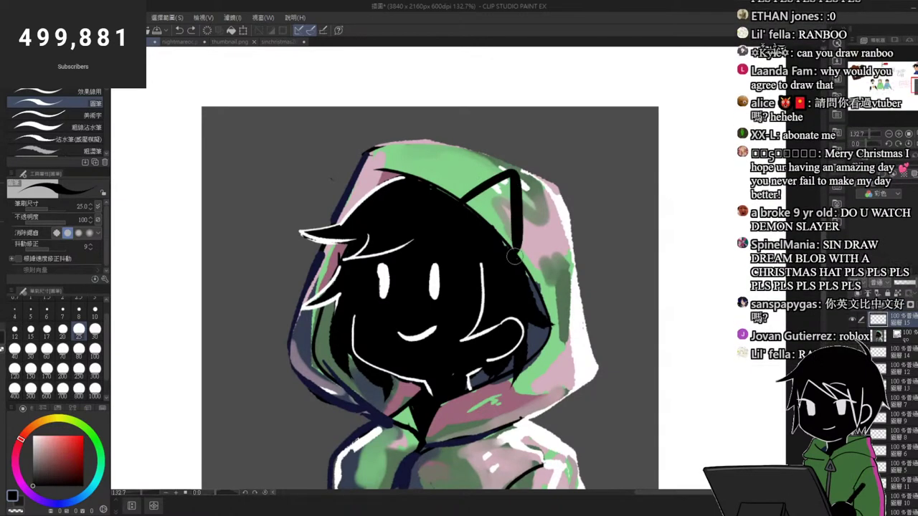
pyautogui.moveTo(473, 204)
pyautogui.mouseDown()
pyautogui.moveTo(499, 182)
pyautogui.moveTo(505, 257)
pyautogui.mouseUp()
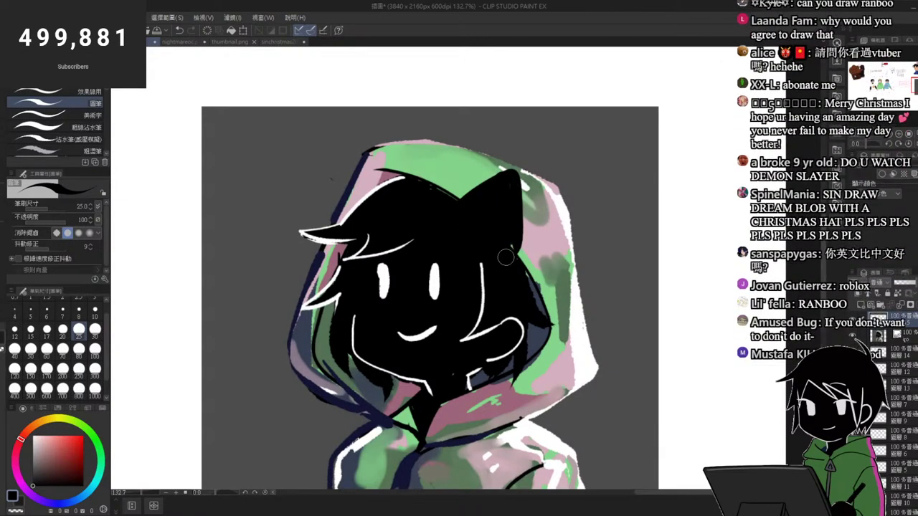
# Step: Paint a smaller solid black cat ear on the fringe side of the hooded character's head
pyautogui.scroll(2, 499, 158)
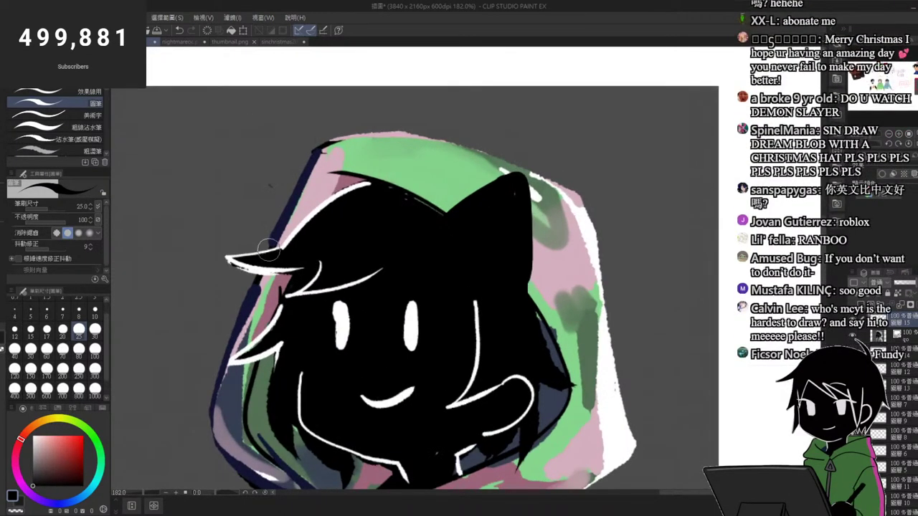
pyautogui.moveTo(269, 249)
pyautogui.mouseDown()
pyautogui.moveTo(263, 197)
pyautogui.moveTo(311, 215)
pyautogui.mouseUp()
pyautogui.hotkey('ctrl', 'z')
pyautogui.moveTo(271, 244); pyautogui.dragTo(313, 213)
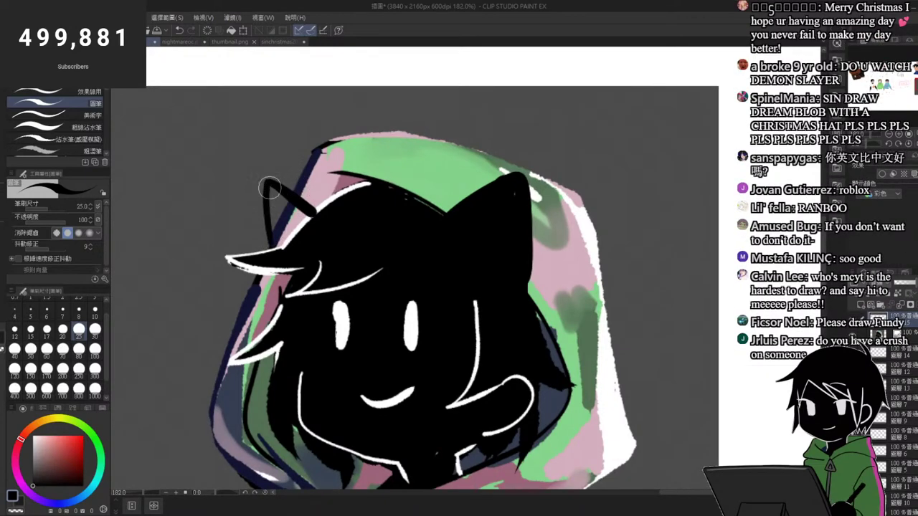
pyautogui.moveTo(269, 188)
pyautogui.mouseDown()
pyautogui.moveTo(276, 237)
pyautogui.moveTo(286, 206)
pyautogui.moveTo(299, 210)
pyautogui.moveTo(292, 223)
pyautogui.moveTo(321, 204)
pyautogui.mouseUp()
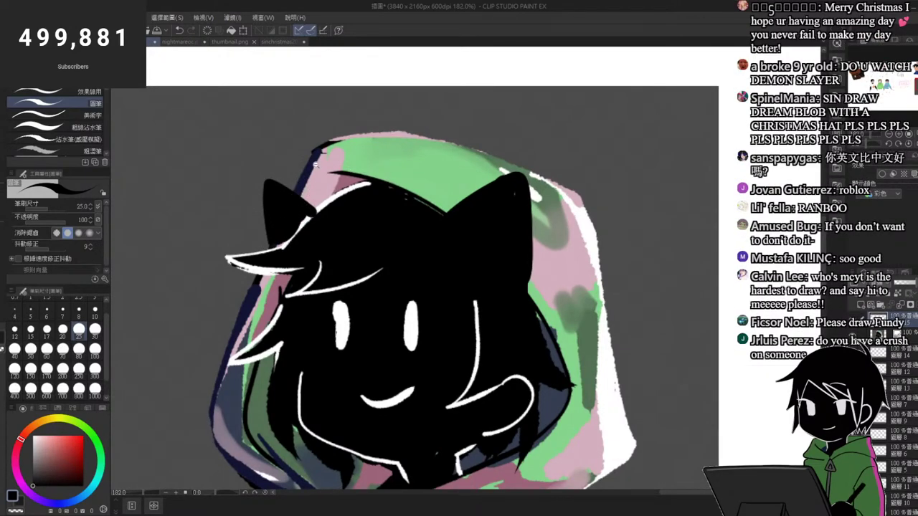
pyautogui.scroll(3, 315, 164)
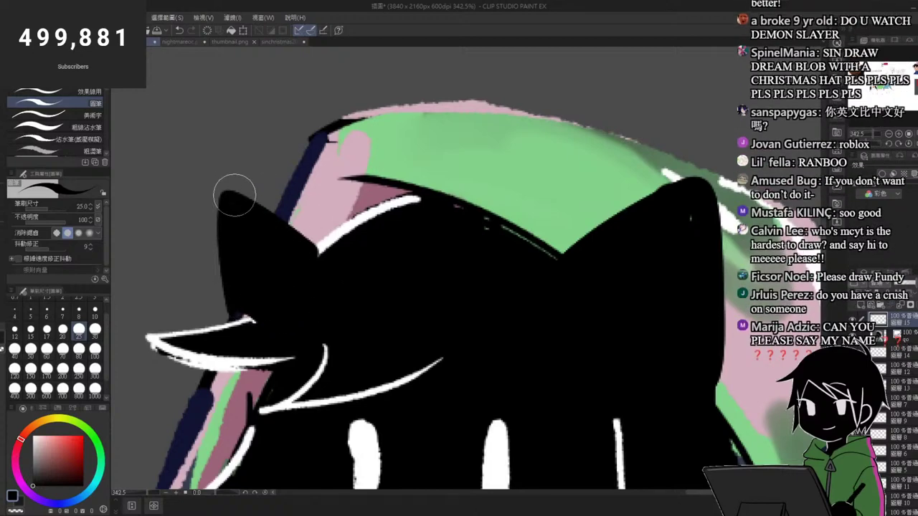
pyautogui.scroll(-5, 430, 161)
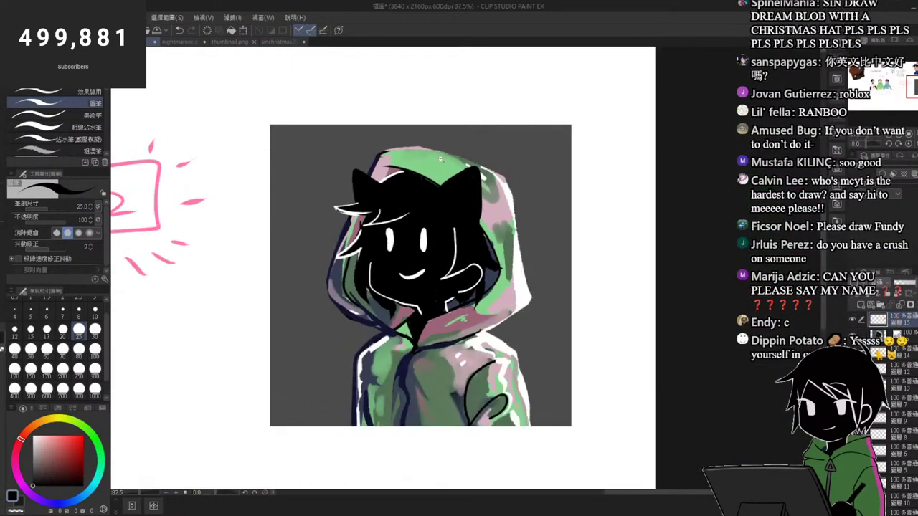
# Step: Redraw the white hair line at the smaller ear's base and add jagged white hair tufts at the larger ear's outer base
pyautogui.scroll(4, 440, 159)
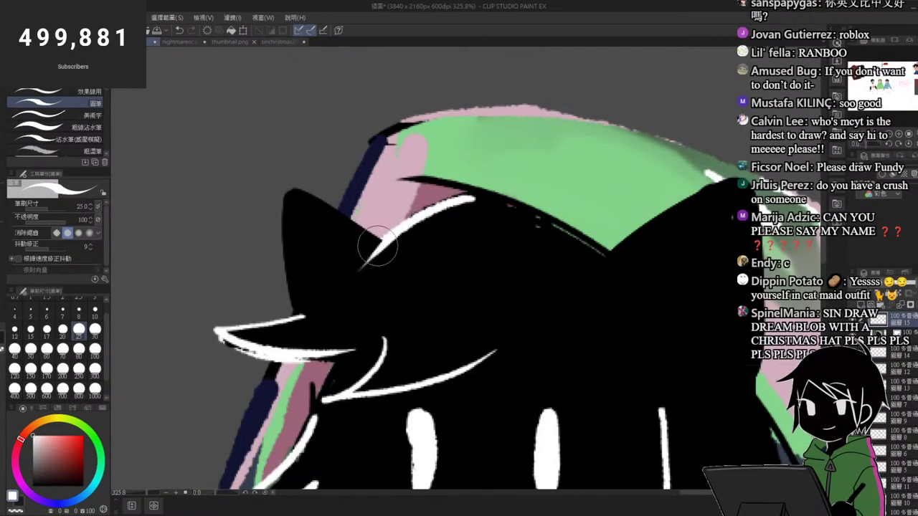
pyautogui.scroll(-5, 470, 219)
pyautogui.scroll(3, 525, 230)
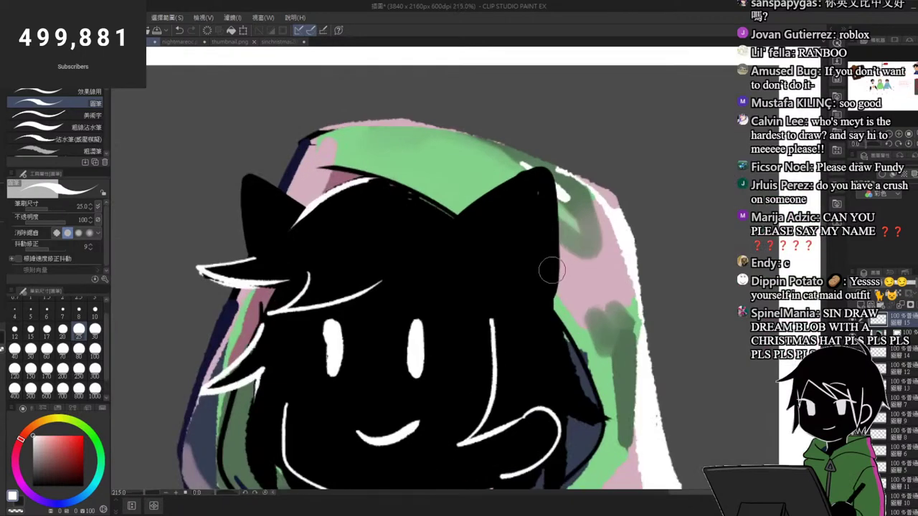
pyautogui.moveTo(546, 285); pyautogui.dragTo(555, 330)
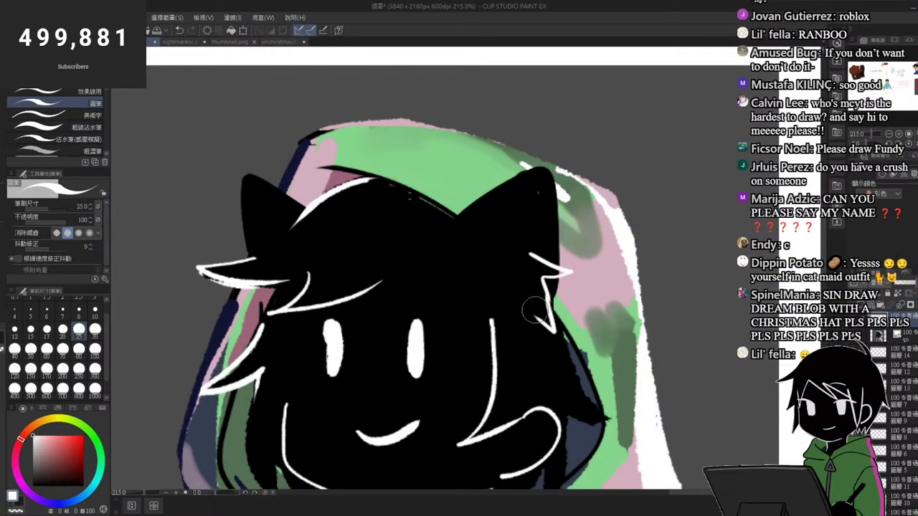
pyautogui.press('x')
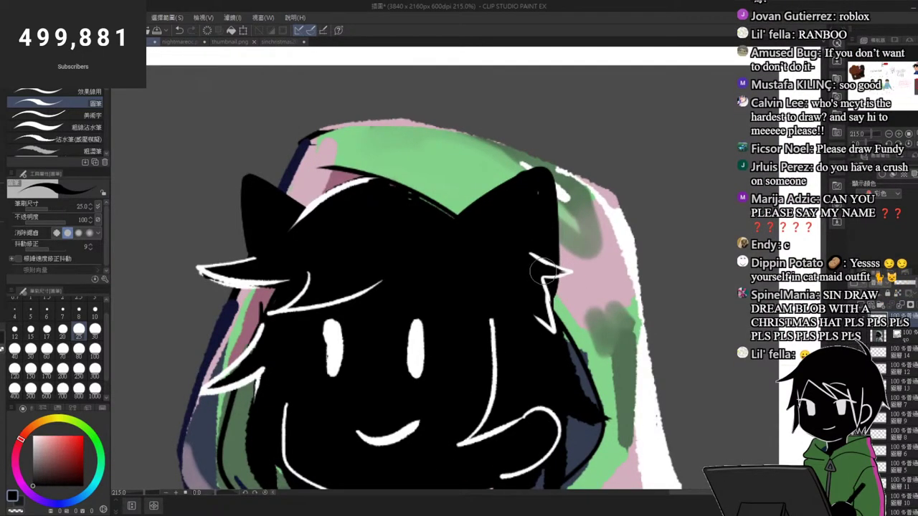
pyautogui.scroll(-5, 390, 149)
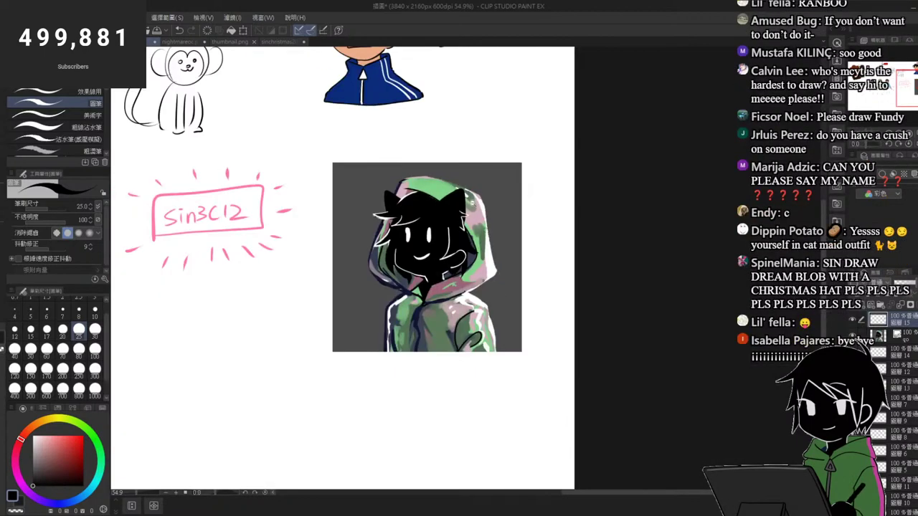
pyautogui.scroll(2, 474, 147)
pyautogui.scroll(-2, 471, 122)
pyautogui.scroll(-1, 471, 127)
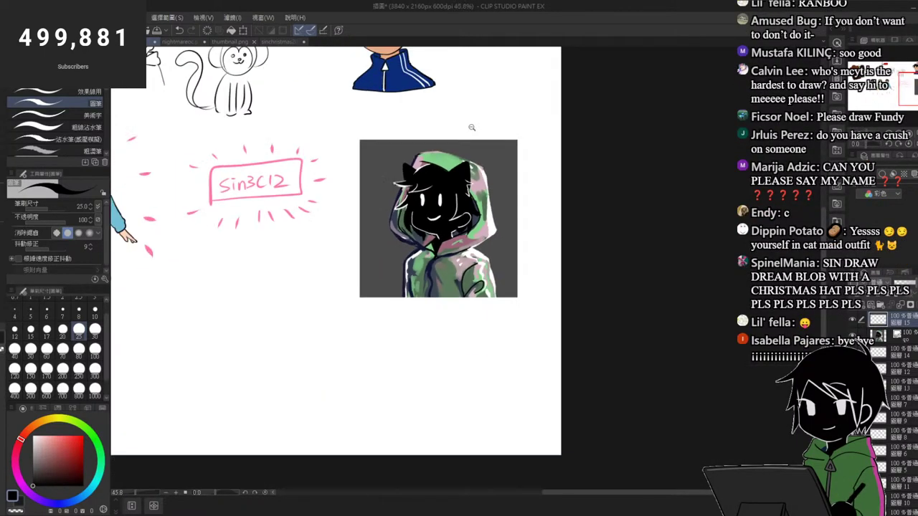
pyautogui.scroll(1, 500, 208)
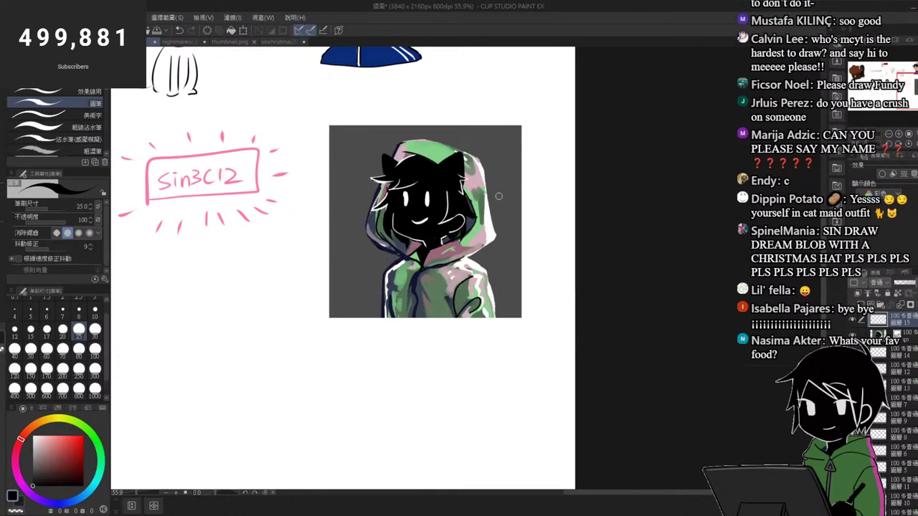
pyautogui.scroll(-1, 495, 163)
pyautogui.scroll(1, 502, 163)
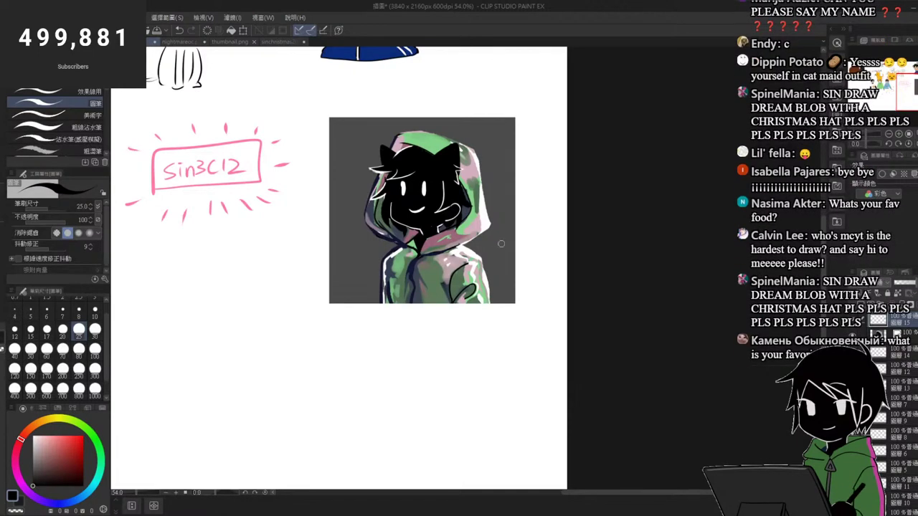
pyautogui.scroll(1, 501, 244)
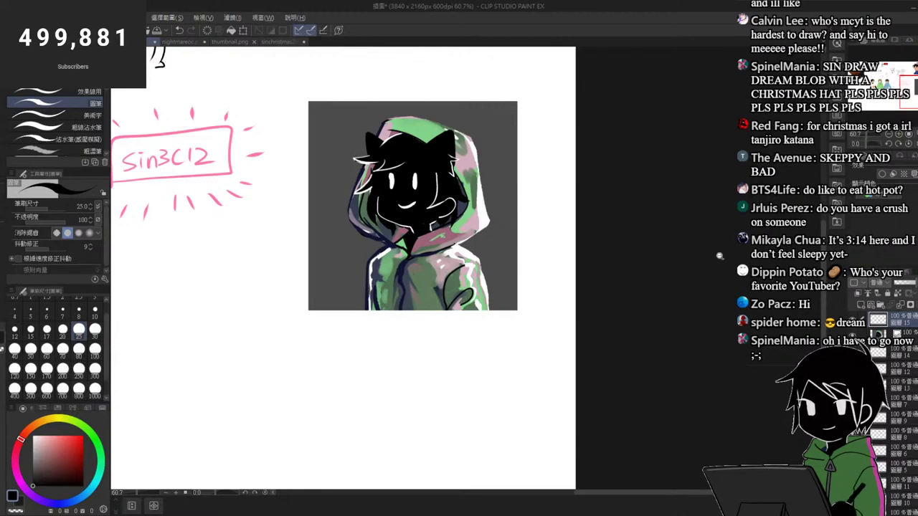
# Step: Try to retrace the horned character's cheek and jaw line with a brighter white stroke
pyautogui.moveTo(719, 256); pyautogui.dragTo(660, 243)
pyautogui.moveTo(398, 216); pyautogui.dragTo(354, 148)
pyautogui.moveTo(311, 188); pyautogui.dragTo(331, 214)
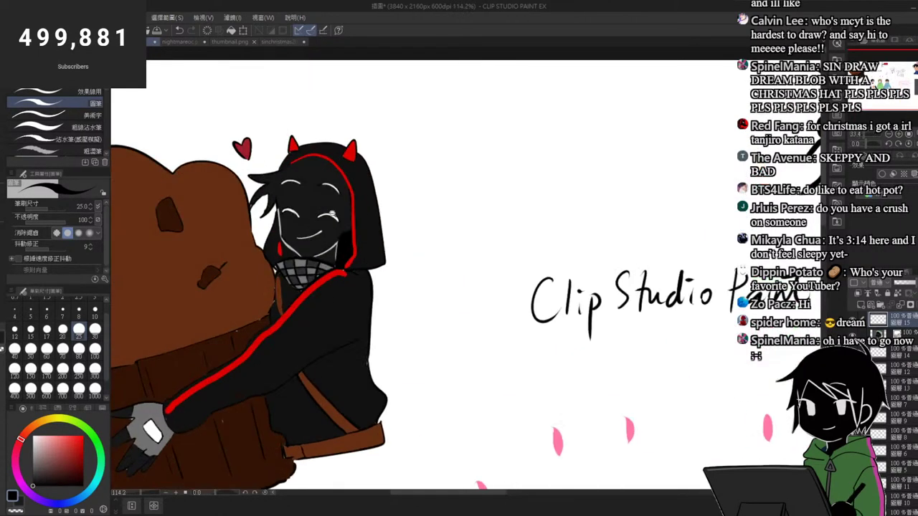
pyautogui.scroll(4, 316, 219)
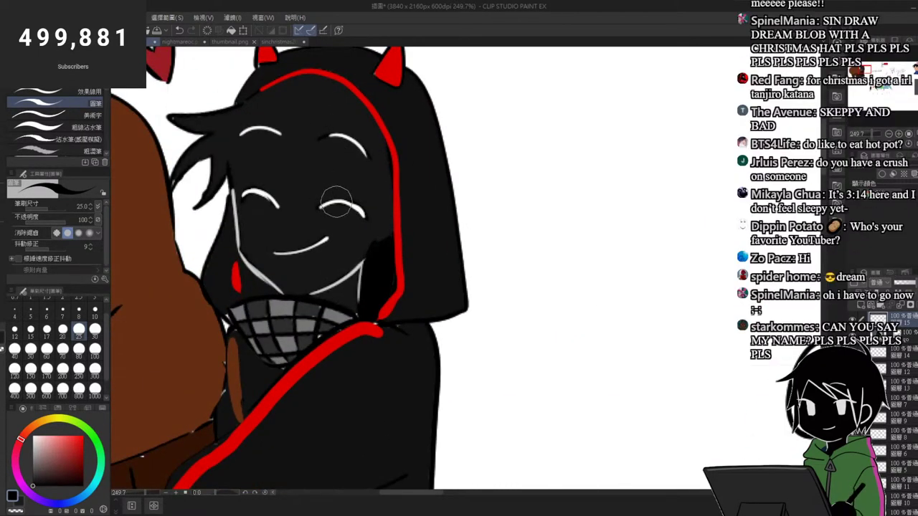
pyautogui.scroll(1, 235, 199)
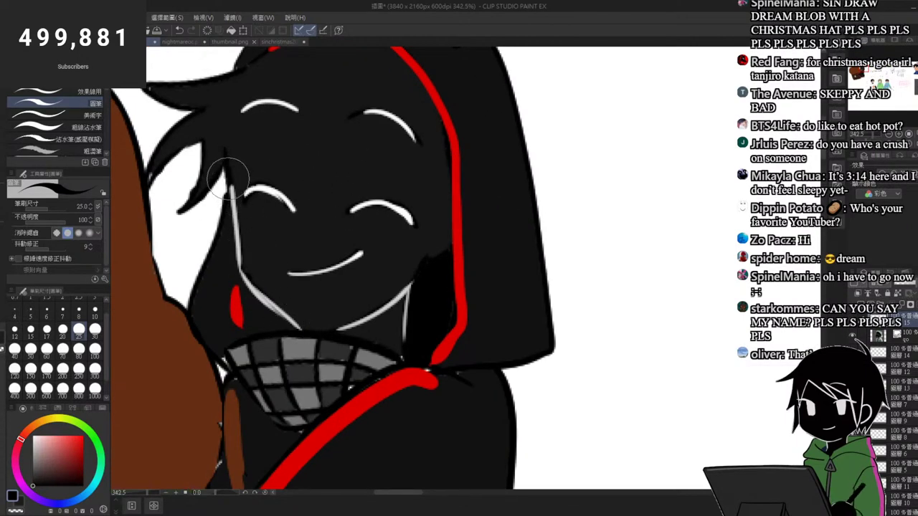
pyautogui.press('x')
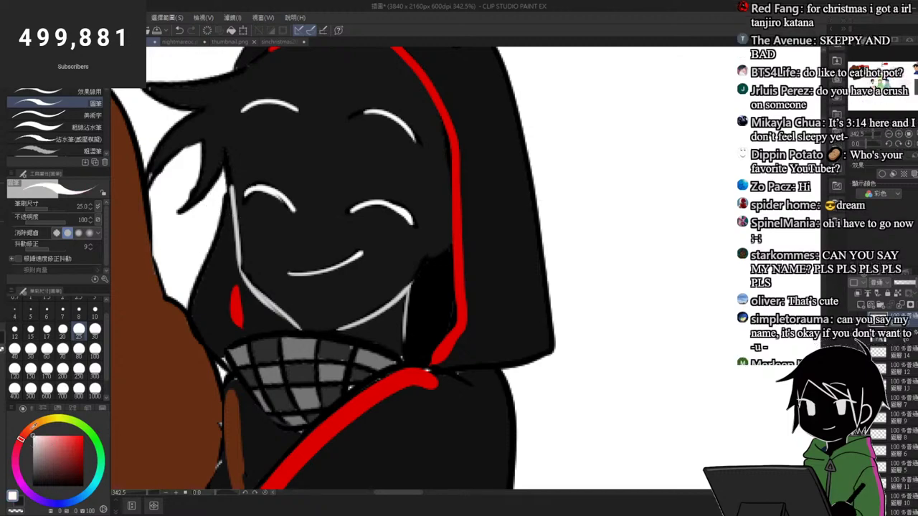
pyautogui.moveTo(228, 175)
pyautogui.mouseDown()
pyautogui.moveTo(267, 287)
pyautogui.moveTo(303, 332)
pyautogui.moveTo(236, 222)
pyautogui.moveTo(301, 331)
pyautogui.mouseUp()
pyautogui.hotkey('ctrl', 'z')
pyautogui.hotkey('ctrl', 'z')
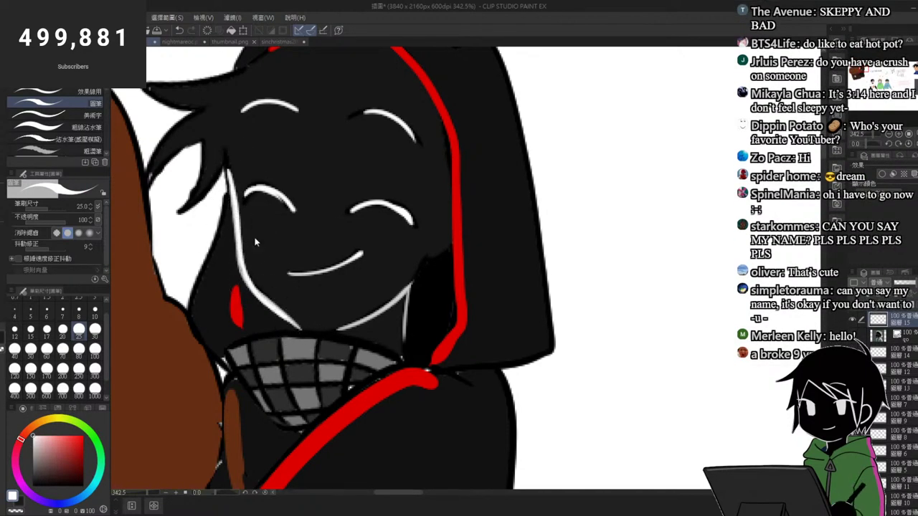
pyautogui.hotkey('ctrl', 'z')
pyautogui.moveTo(211, 151)
pyautogui.mouseDown()
pyautogui.moveTo(237, 229)
pyautogui.moveTo(291, 326)
pyautogui.moveTo(240, 247)
pyautogui.moveTo(305, 328)
pyautogui.mouseUp()
pyautogui.hotkey('ctrl', 'z')
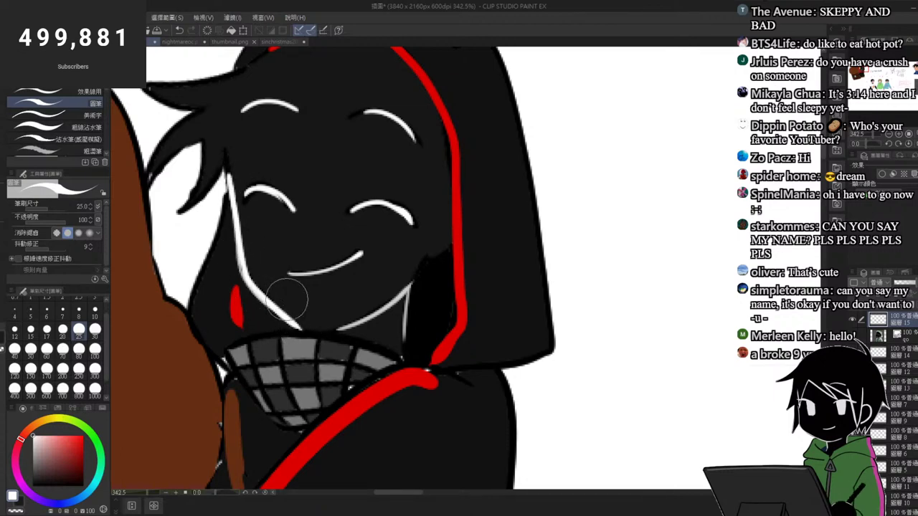
# Step: Inspect the horned character's face up close and review the whole canvas of drawings
pyautogui.scroll(-4, 287, 299)
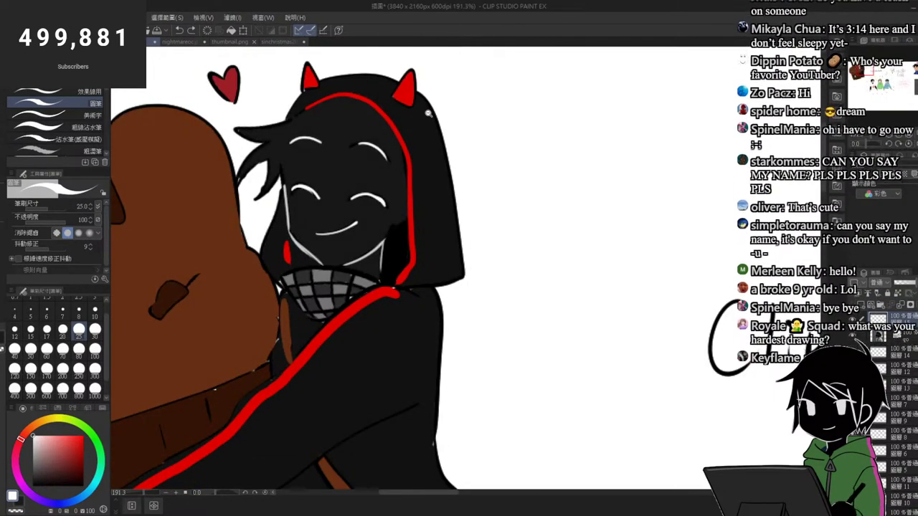
pyautogui.scroll(5, 399, 190)
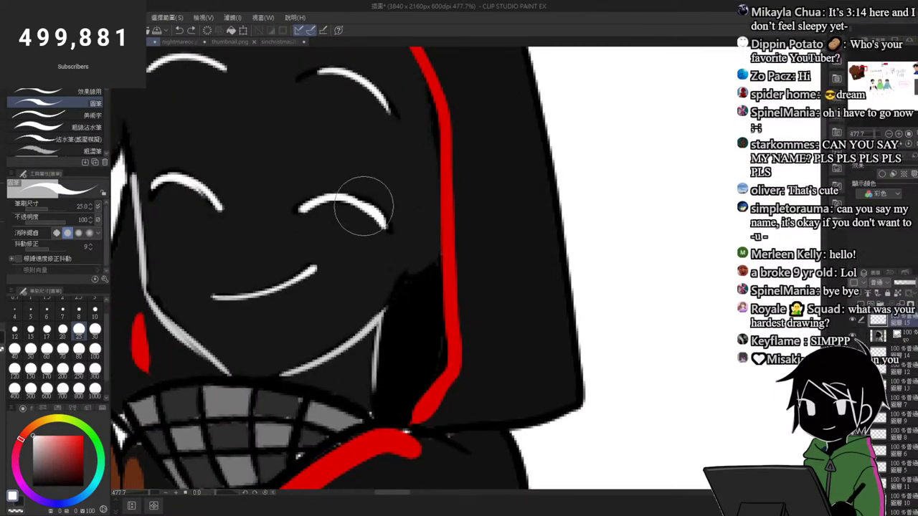
pyautogui.scroll(-6, 313, 172)
pyautogui.scroll(3, 301, 194)
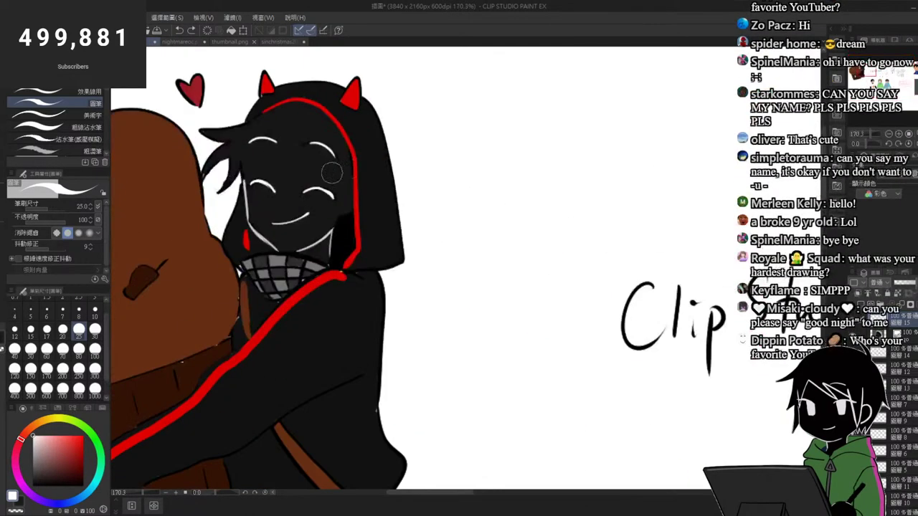
pyautogui.scroll(2, 300, 197)
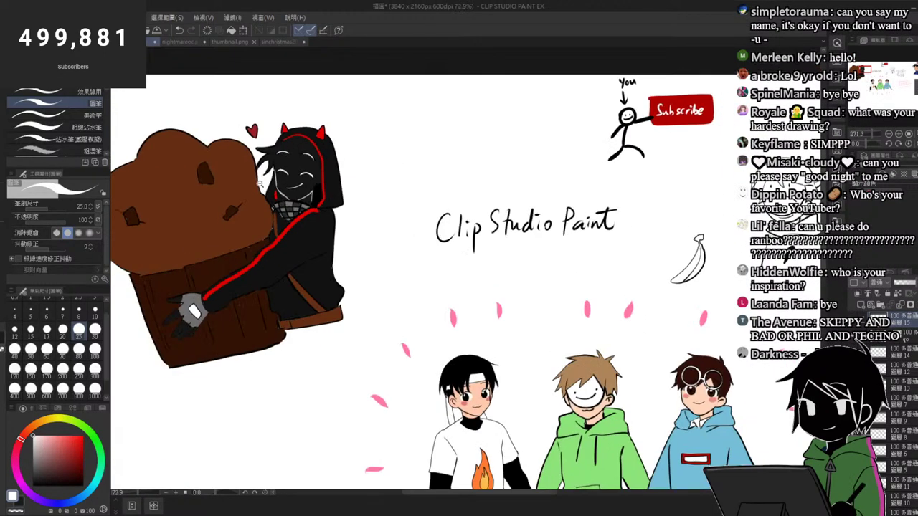
pyautogui.scroll(-4, 365, 196)
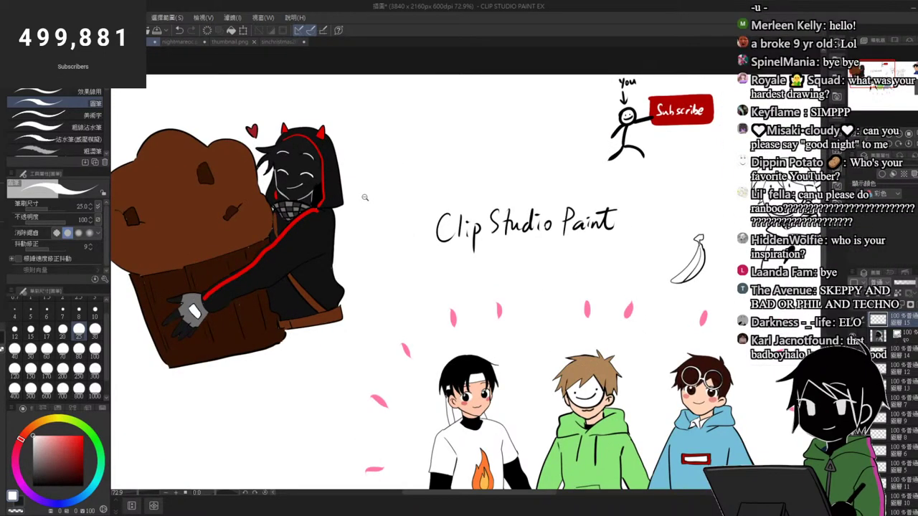
pyautogui.scroll(-3, 365, 196)
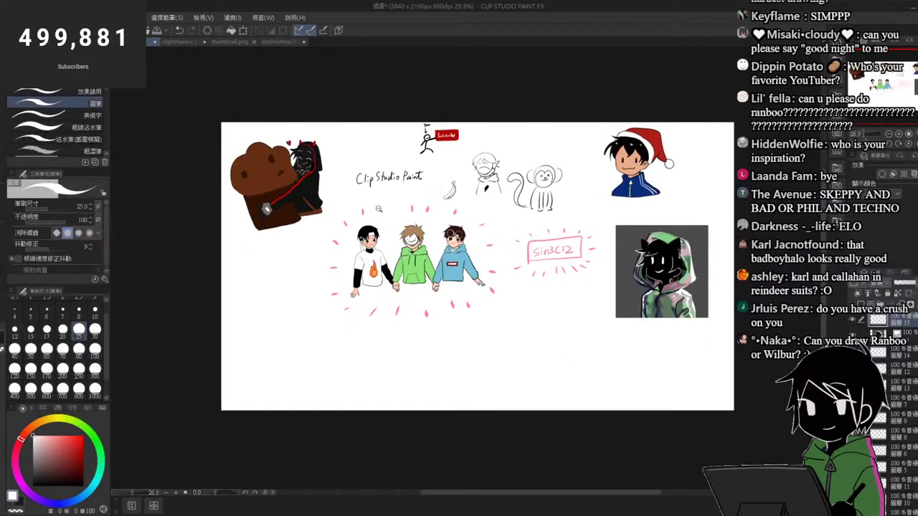
pyautogui.scroll(2, 365, 195)
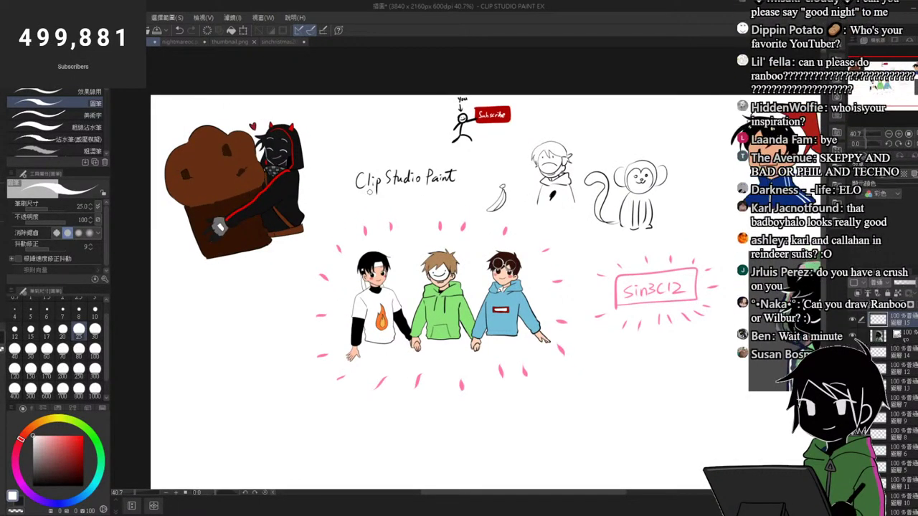
pyautogui.scroll(-3, 292, 172)
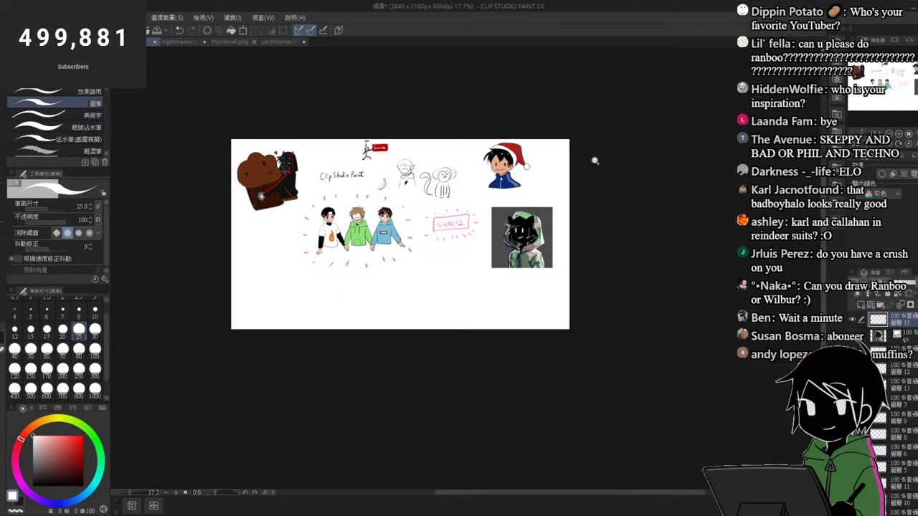
# Step: Paint a first thick black stroke down from the hooded avatar's chest with brush size 250, sampling black from the face
pyautogui.scroll(1, 594, 160)
pyautogui.scroll(4, 543, 287)
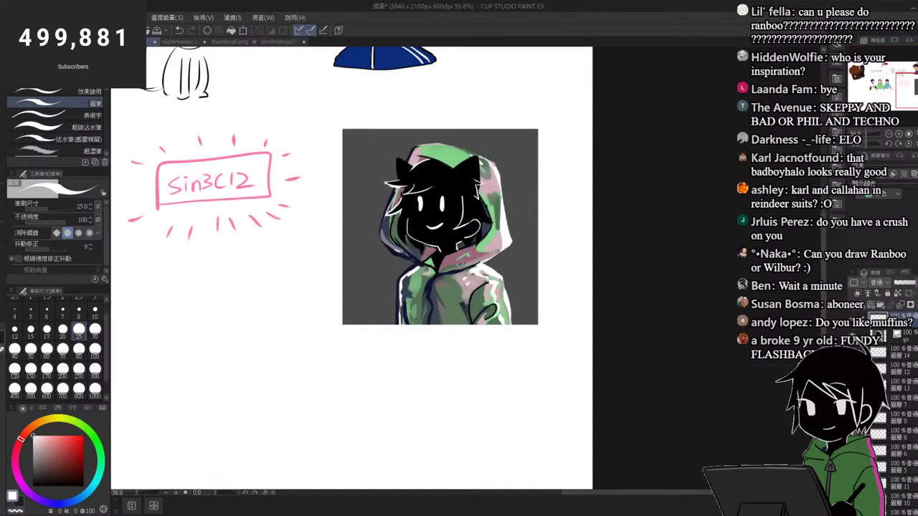
pyautogui.scroll(1, 466, 308)
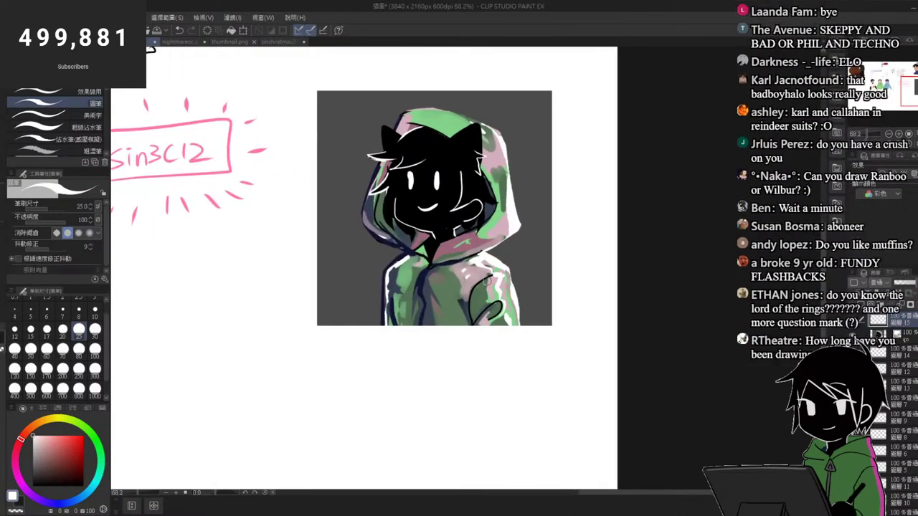
pyautogui.moveTo(470, 288); pyautogui.dragTo(463, 322)
pyautogui.hotkey('ctrl', 'z')
pyautogui.keyDown('alt'); pyautogui.click(446, 195); pyautogui.keyUp('alt')
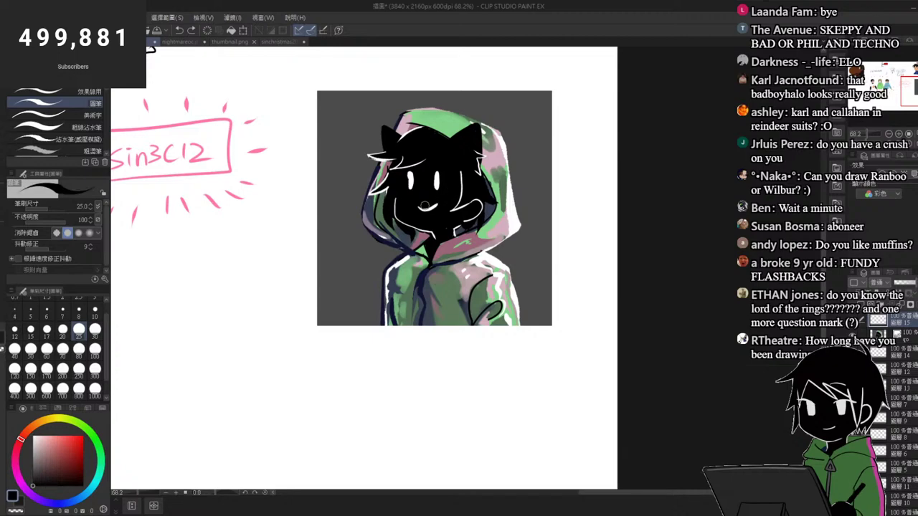
pyautogui.click(79, 370)
pyautogui.moveTo(415, 281); pyautogui.dragTo(402, 394)
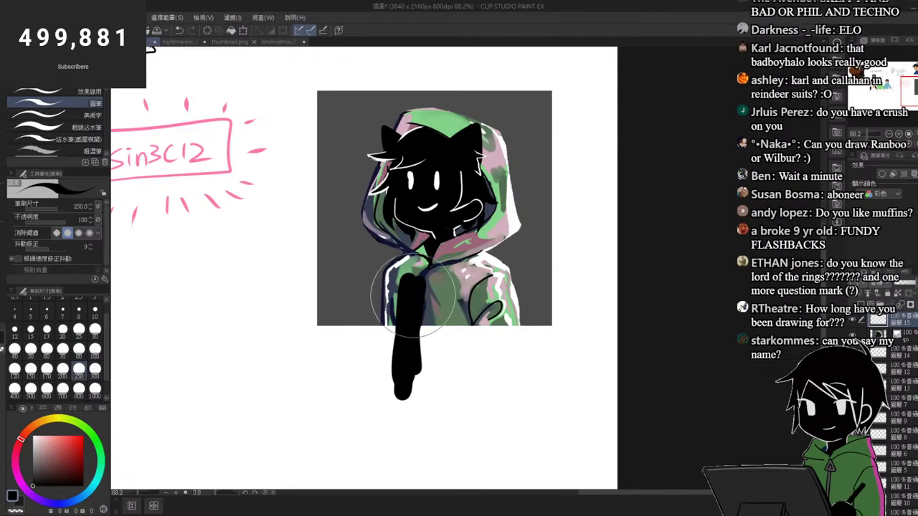
# Step: Fill out the avatar's torso in solid black with brush size 70, extending it below the grey picture square
pyautogui.click(63, 349)
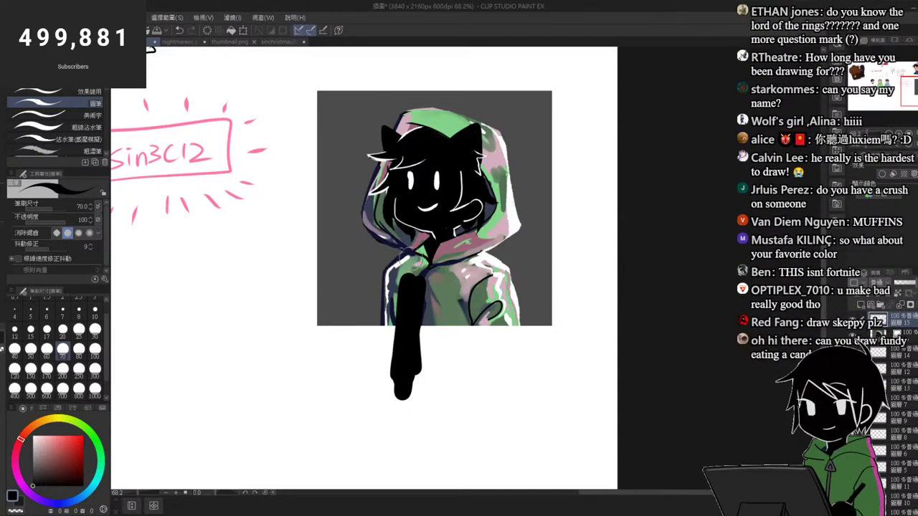
pyautogui.moveTo(400, 286); pyautogui.dragTo(395, 378)
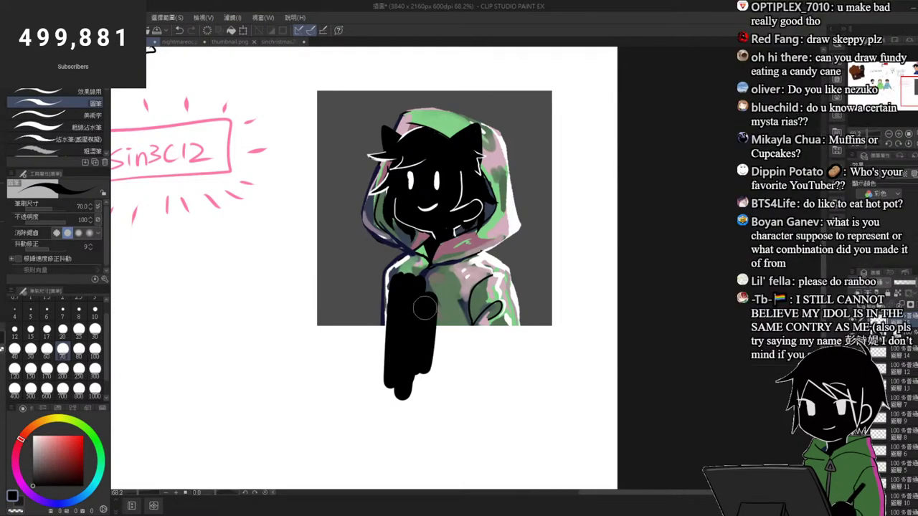
pyautogui.moveTo(423, 300)
pyautogui.mouseDown()
pyautogui.moveTo(463, 287)
pyautogui.moveTo(488, 294)
pyautogui.moveTo(477, 326)
pyautogui.moveTo(501, 279)
pyautogui.moveTo(482, 362)
pyautogui.moveTo(459, 378)
pyautogui.moveTo(449, 346)
pyautogui.moveTo(402, 352)
pyautogui.moveTo(389, 390)
pyautogui.moveTo(398, 419)
pyautogui.moveTo(422, 387)
pyautogui.mouseUp()
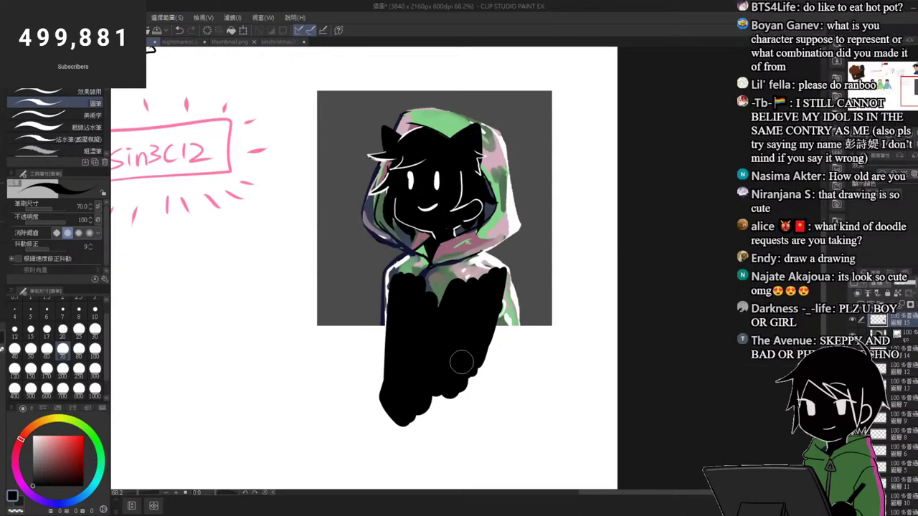
pyautogui.moveTo(459, 358); pyautogui.dragTo(467, 389)
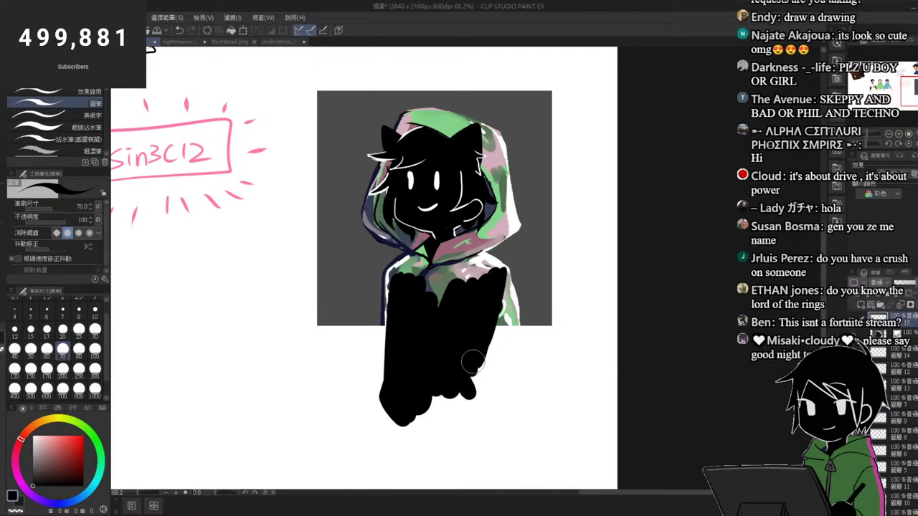
pyautogui.moveTo(472, 362)
pyautogui.mouseDown()
pyautogui.moveTo(489, 398)
pyautogui.moveTo(444, 383)
pyautogui.moveTo(424, 407)
pyautogui.moveTo(471, 417)
pyautogui.moveTo(498, 279)
pyautogui.moveTo(486, 353)
pyautogui.moveTo(500, 292)
pyautogui.moveTo(500, 414)
pyautogui.moveTo(495, 387)
pyautogui.moveTo(492, 423)
pyautogui.moveTo(502, 416)
pyautogui.moveTo(462, 423)
pyautogui.moveTo(488, 424)
pyautogui.mouseUp()
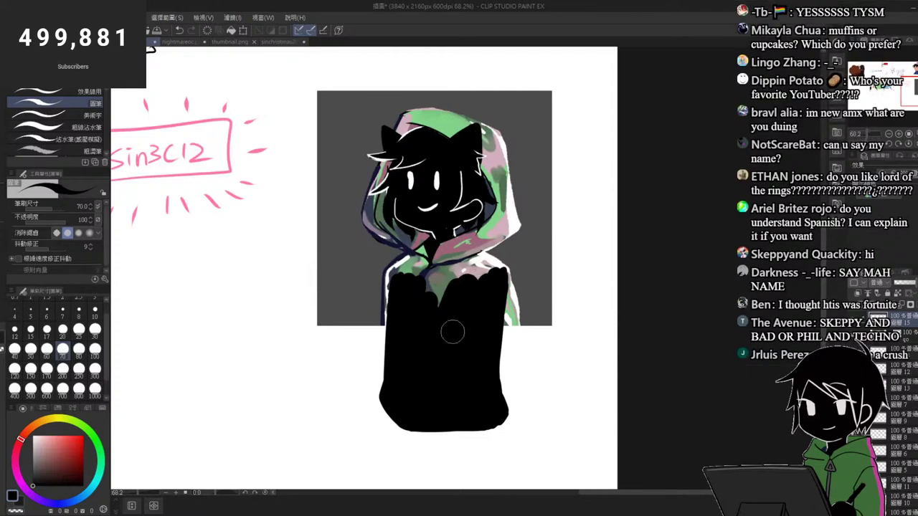
# Step: Cover the remaining hoodie colours across the chest and shoulders in black up to the hood and smooth the torso's left edge
pyautogui.moveTo(410, 268); pyautogui.dragTo(397, 300)
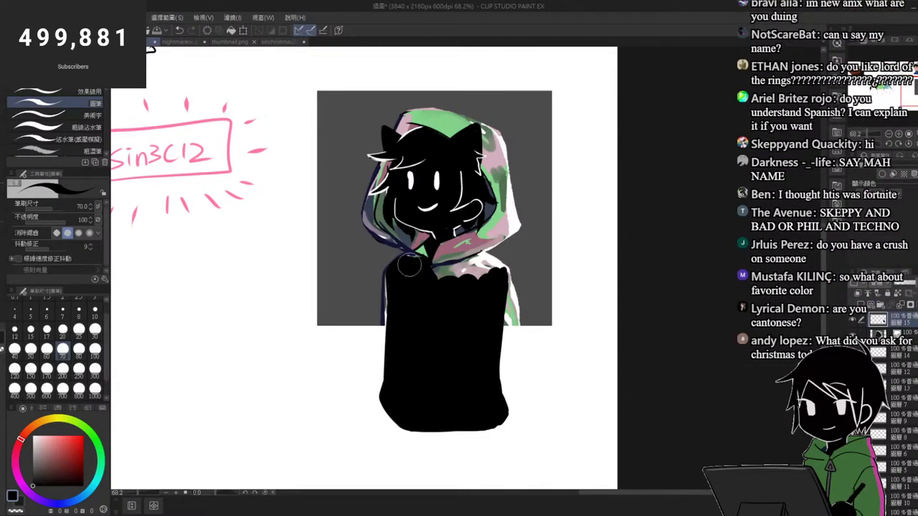
pyautogui.moveTo(405, 264)
pyautogui.mouseDown()
pyautogui.moveTo(383, 280)
pyautogui.moveTo(389, 415)
pyautogui.mouseUp()
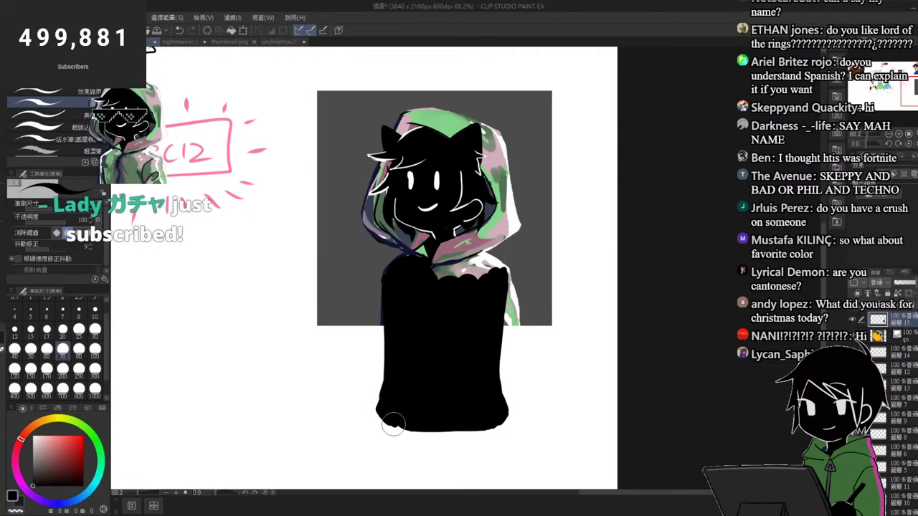
pyautogui.moveTo(471, 276)
pyautogui.mouseDown()
pyautogui.moveTo(443, 274)
pyautogui.moveTo(459, 268)
pyautogui.moveTo(440, 274)
pyautogui.moveTo(487, 266)
pyautogui.mouseUp()
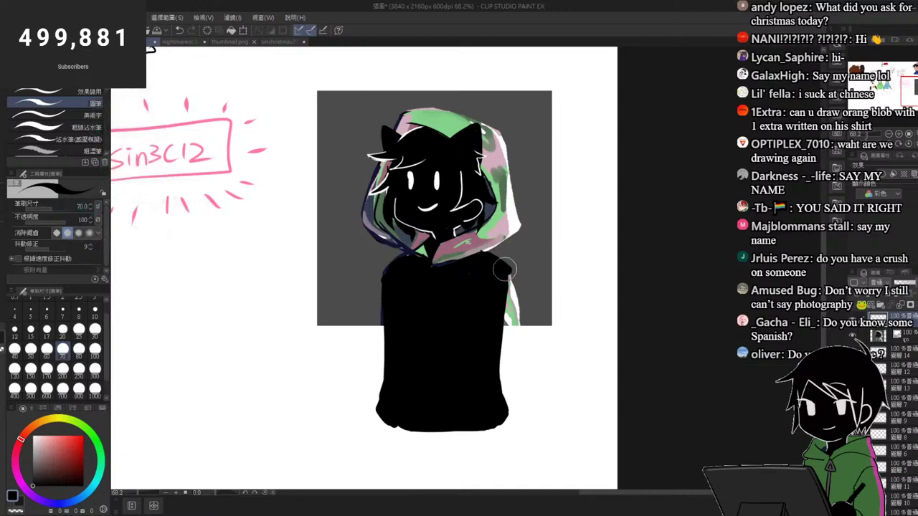
# Step: Paint puffy black sleeves on both sides of the torso and round out their shoulders and ends
pyautogui.moveTo(505, 276)
pyautogui.mouseDown()
pyautogui.moveTo(512, 301)
pyautogui.moveTo(520, 272)
pyautogui.moveTo(523, 309)
pyautogui.moveTo(502, 349)
pyautogui.mouseUp()
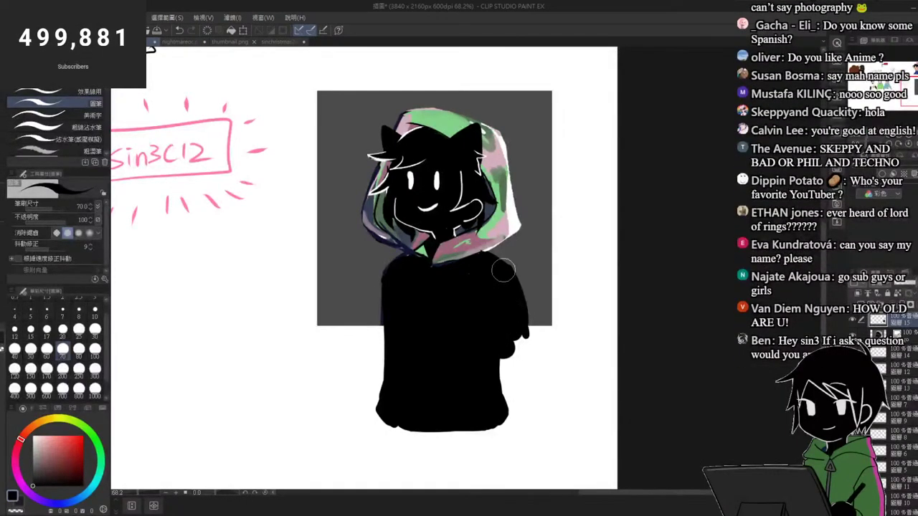
pyautogui.moveTo(503, 271)
pyautogui.mouseDown()
pyautogui.moveTo(526, 333)
pyautogui.moveTo(518, 352)
pyautogui.moveTo(509, 343)
pyautogui.moveTo(518, 343)
pyautogui.moveTo(517, 279)
pyautogui.moveTo(533, 326)
pyautogui.moveTo(511, 362)
pyautogui.mouseUp()
pyautogui.moveTo(385, 288)
pyautogui.mouseDown()
pyautogui.moveTo(369, 337)
pyautogui.moveTo(378, 342)
pyautogui.moveTo(382, 285)
pyautogui.moveTo(362, 339)
pyautogui.moveTo(399, 344)
pyautogui.mouseUp()
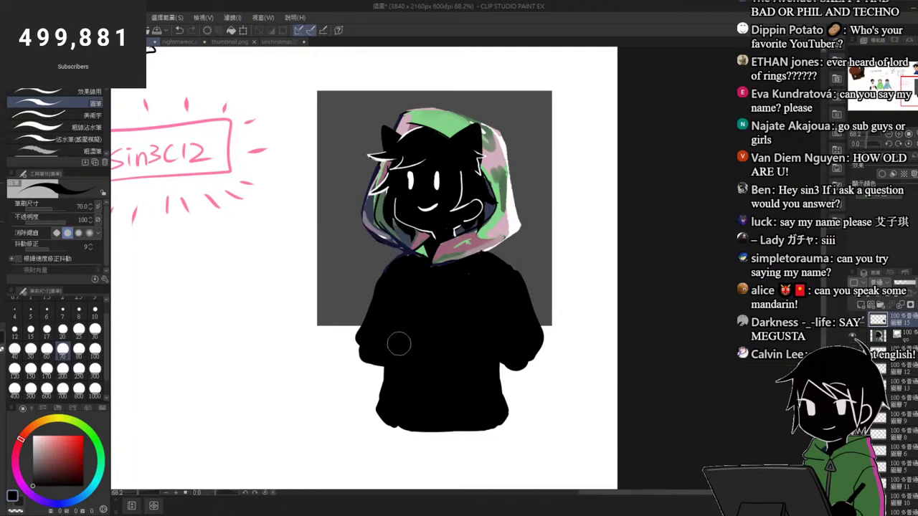
pyautogui.scroll(-1, 430, 291)
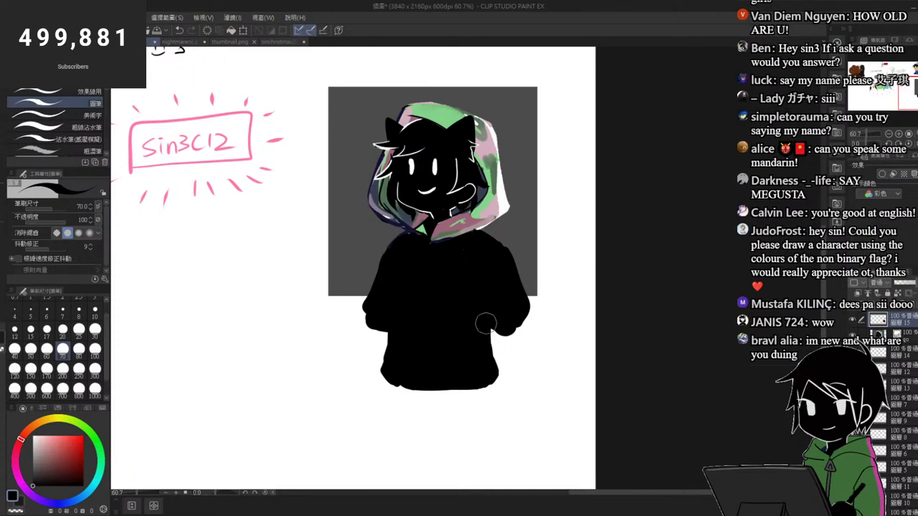
pyautogui.scroll(-2, 487, 309)
pyautogui.scroll(3, 490, 360)
pyautogui.moveTo(492, 309); pyautogui.dragTo(516, 302)
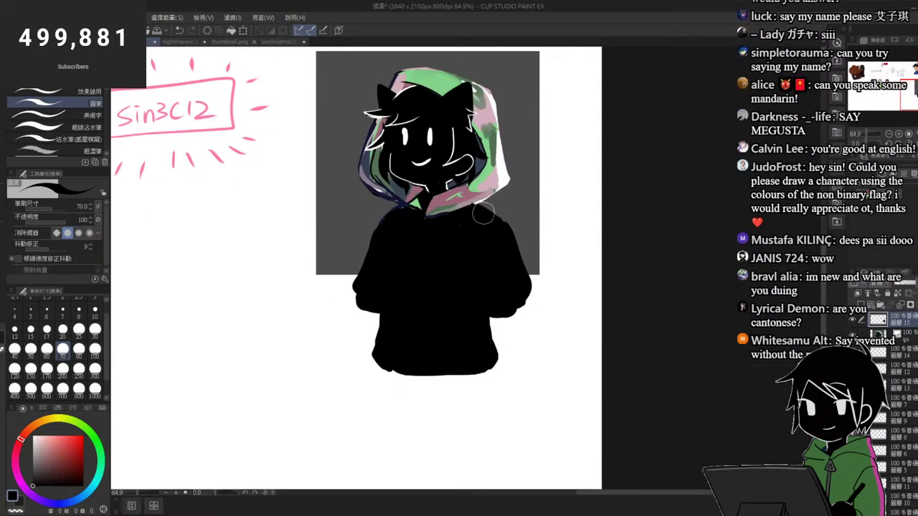
pyautogui.moveTo(380, 225); pyautogui.dragTo(362, 303)
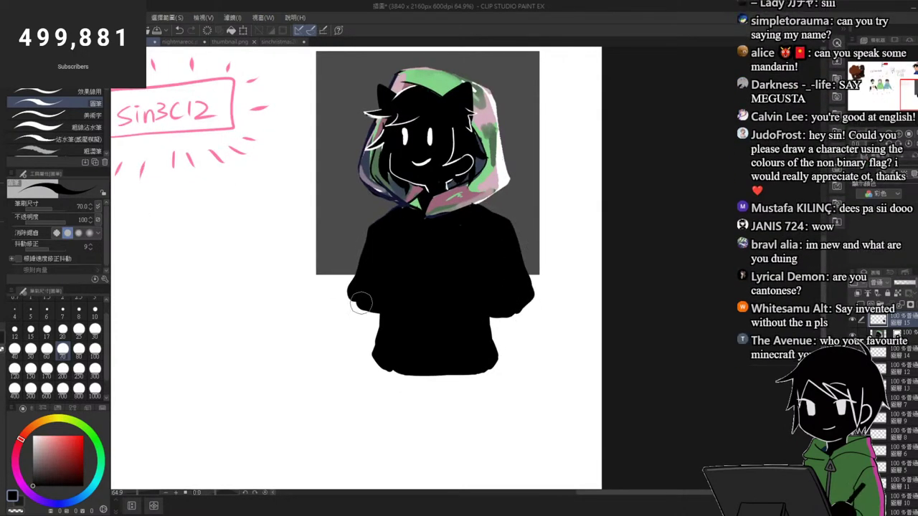
# Step: Paint a white two-point collar below the hood and two vertical white straps down the black torso
pyautogui.press('x')
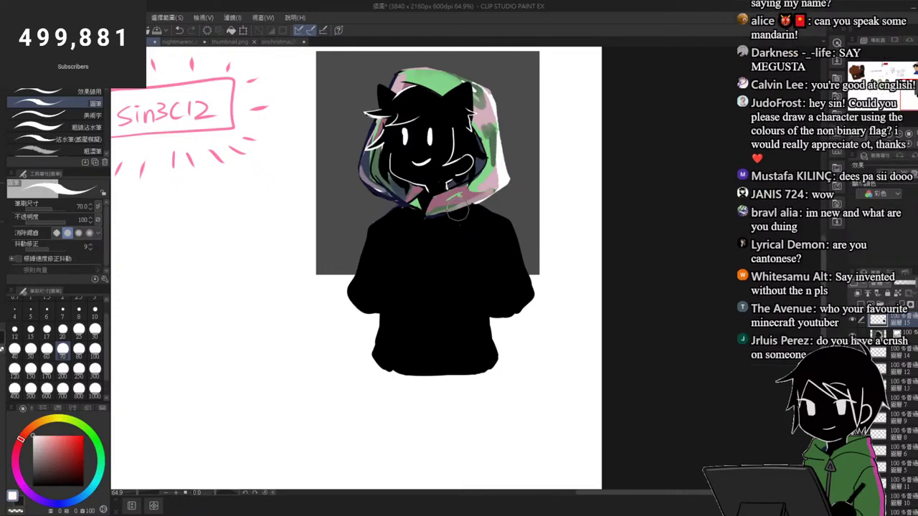
pyautogui.moveTo(459, 210)
pyautogui.mouseDown()
pyautogui.moveTo(430, 222)
pyautogui.moveTo(469, 208)
pyautogui.moveTo(441, 218)
pyautogui.moveTo(454, 228)
pyautogui.moveTo(423, 216)
pyautogui.moveTo(409, 223)
pyautogui.mouseUp()
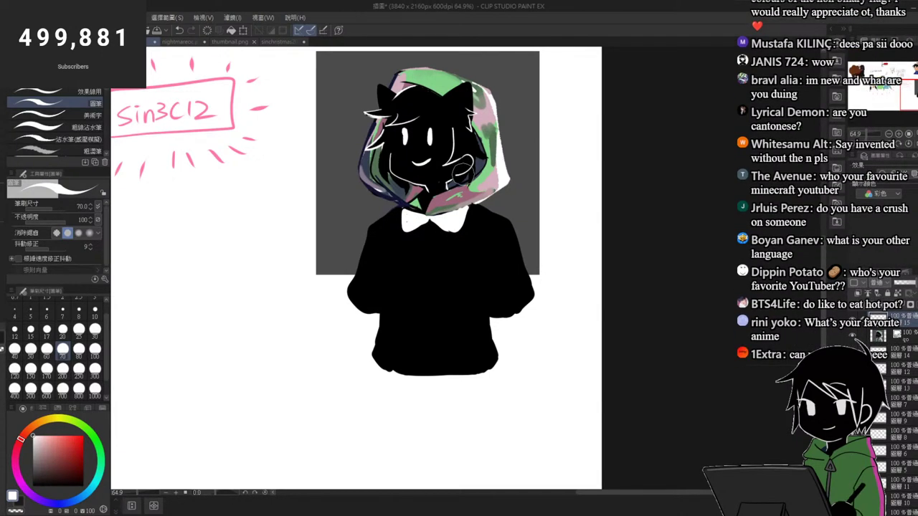
pyautogui.moveTo(399, 214); pyautogui.dragTo(388, 327)
pyautogui.moveTo(470, 211); pyautogui.dragTo(476, 327)
pyautogui.hotkey('ctrl', 'z')
pyautogui.moveTo(470, 211); pyautogui.dragTo(475, 335)
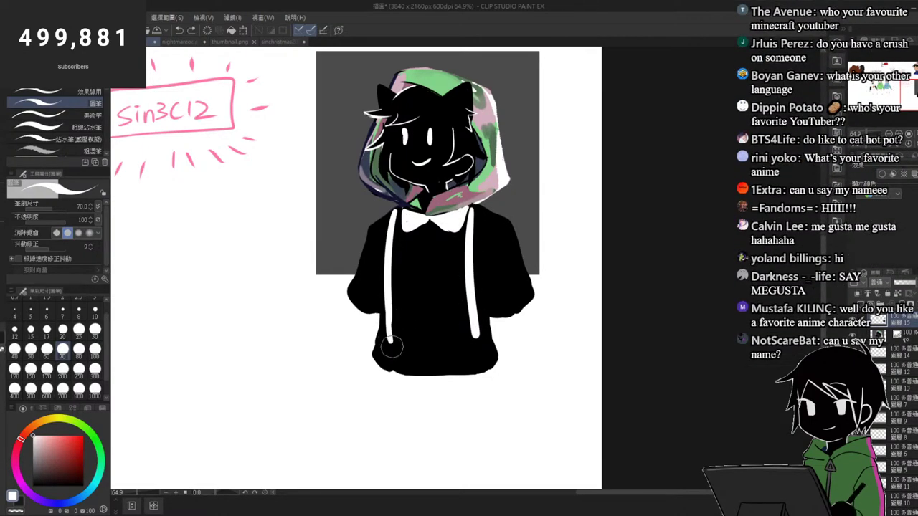
# Step: Paint a broad white waistband across the bottom of the torso, joining the lower ends of the straps
pyautogui.moveTo(380, 353); pyautogui.dragTo(478, 354)
pyautogui.hotkey('ctrl', 'z')
pyautogui.moveTo(391, 353); pyautogui.dragTo(481, 351)
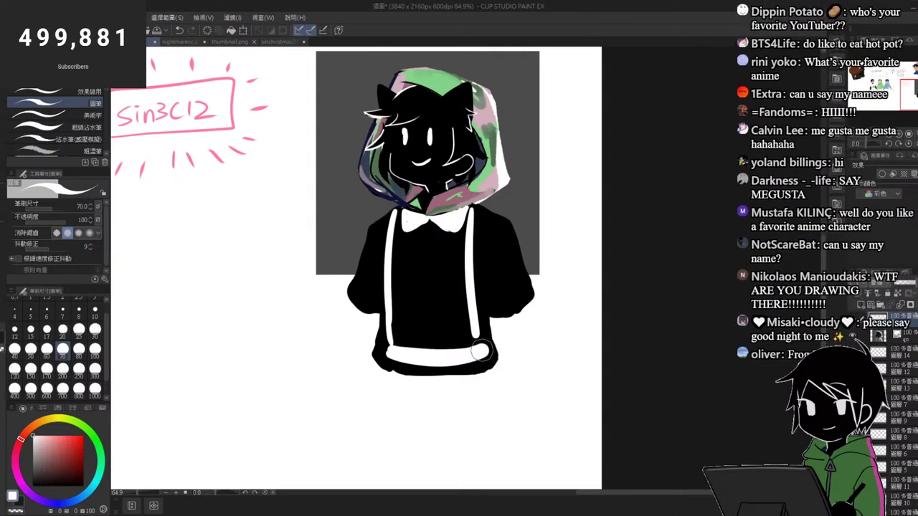
pyautogui.moveTo(385, 351)
pyautogui.mouseDown()
pyautogui.moveTo(415, 362)
pyautogui.moveTo(487, 360)
pyautogui.mouseUp()
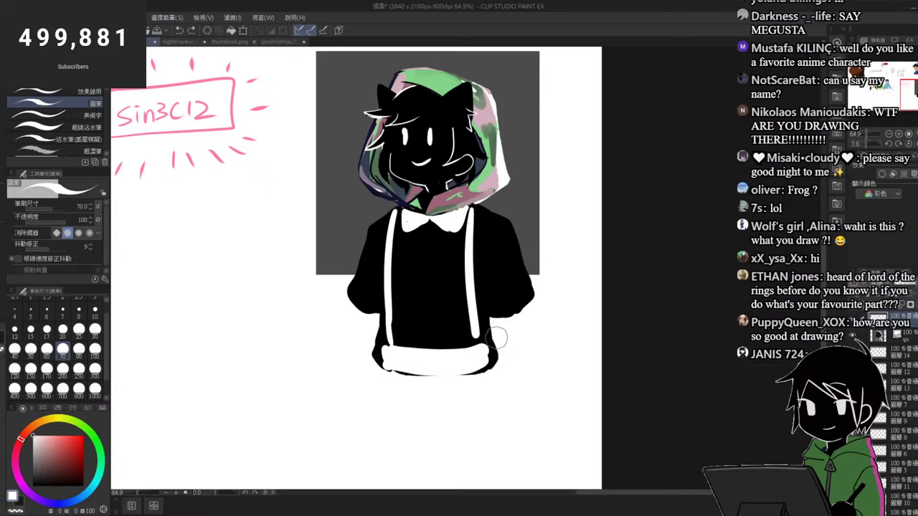
# Step: Discard the trial erasing beside the waistband's right end and paint a black edge along it with brush size 70
pyautogui.press('e')
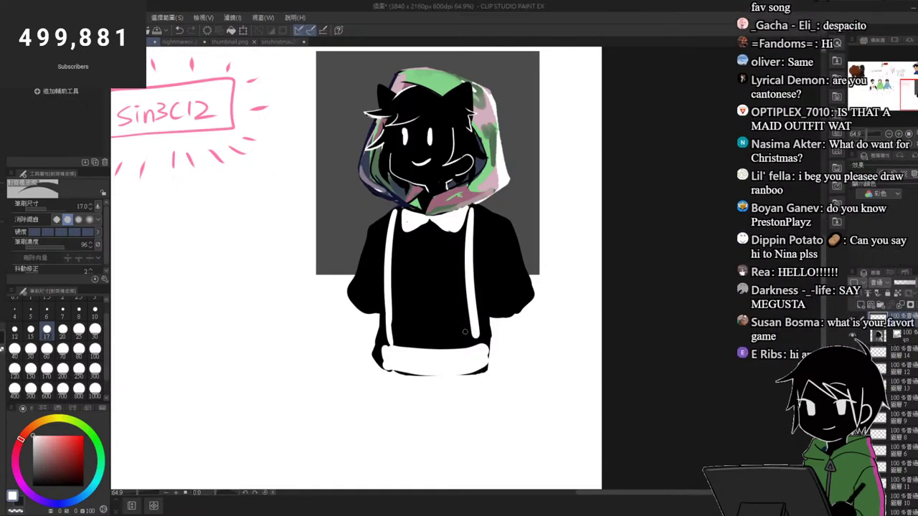
pyautogui.scroll(2, 474, 332)
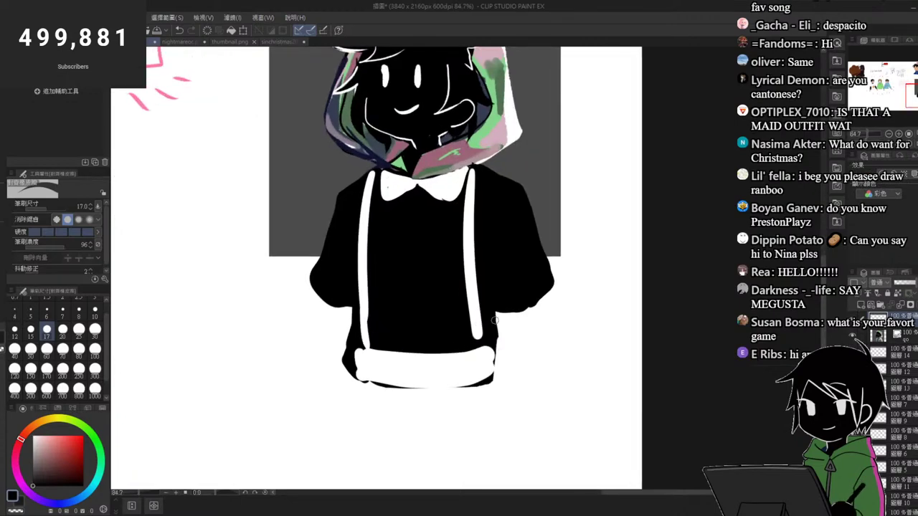
pyautogui.hotkey('ctrl', 'z')
pyautogui.moveTo(495, 308); pyautogui.dragTo(494, 346)
pyautogui.hotkey('ctrl', 'z')
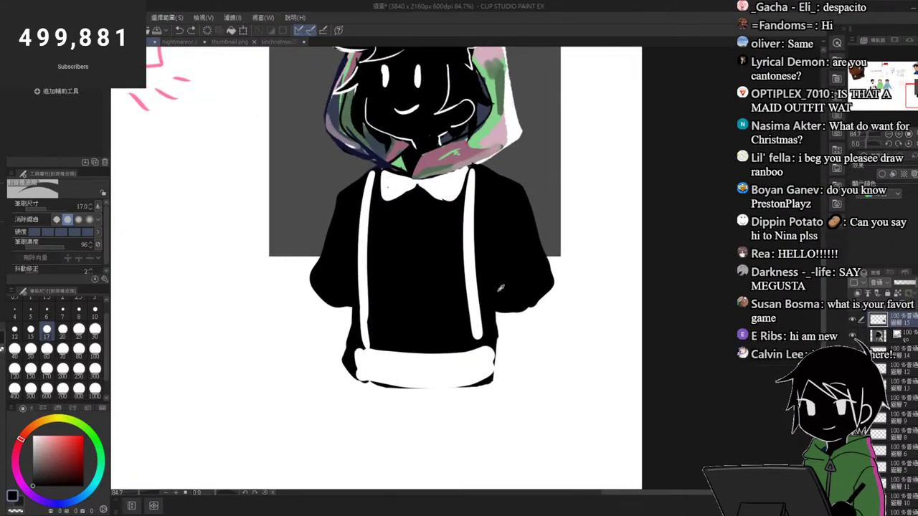
pyautogui.press('p')
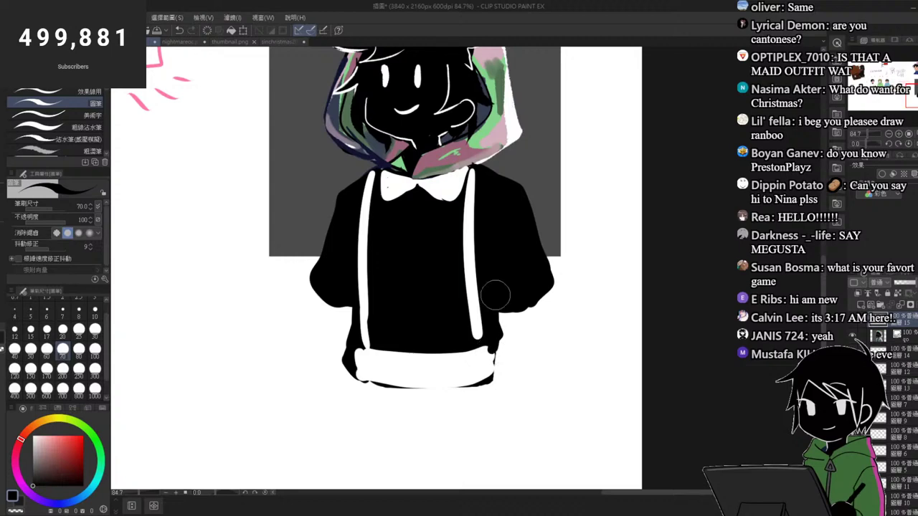
pyautogui.moveTo(492, 338); pyautogui.dragTo(495, 384)
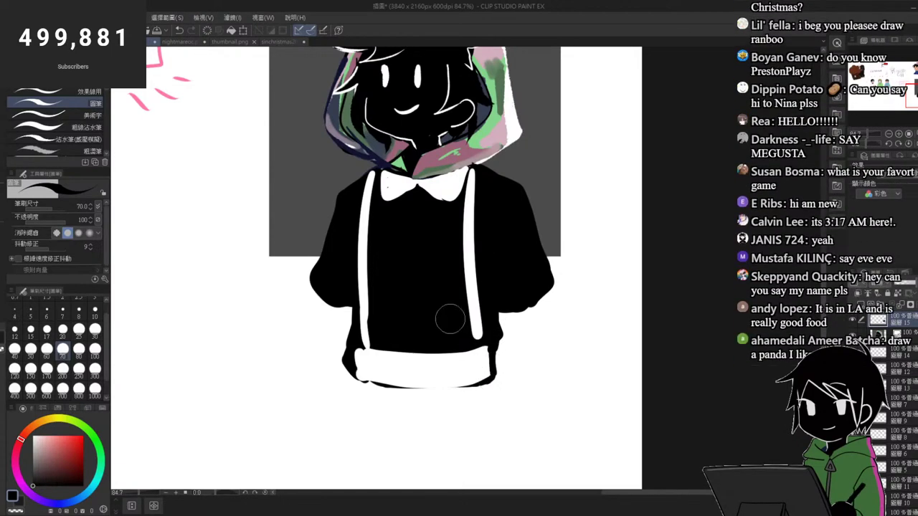
# Step: Erase the excess black left of the waistband and repaint a thin black edge along that side
pyautogui.press('e')
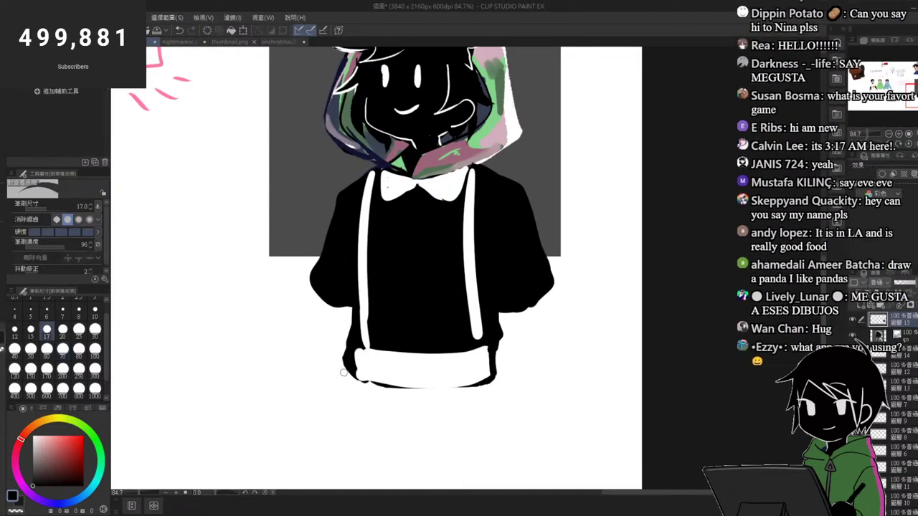
pyautogui.moveTo(345, 340); pyautogui.dragTo(351, 388)
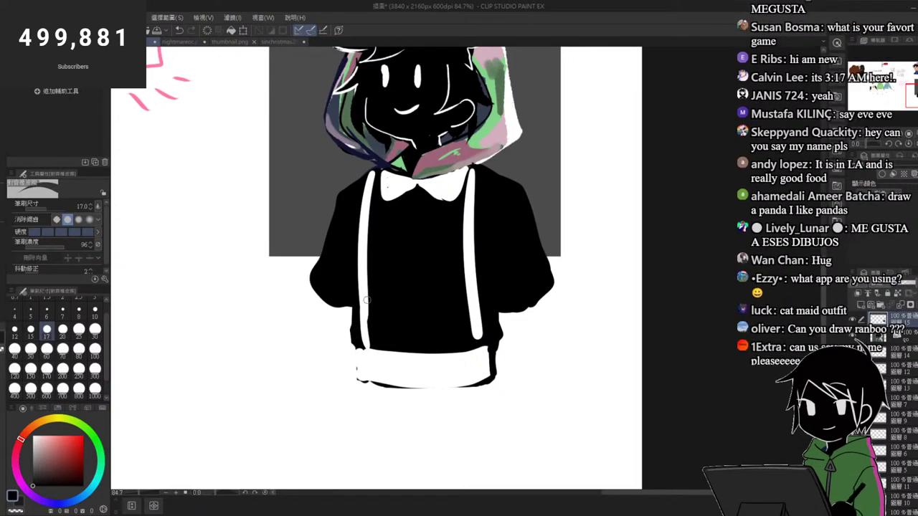
pyautogui.press('p')
pyautogui.scroll(3, 350, 334)
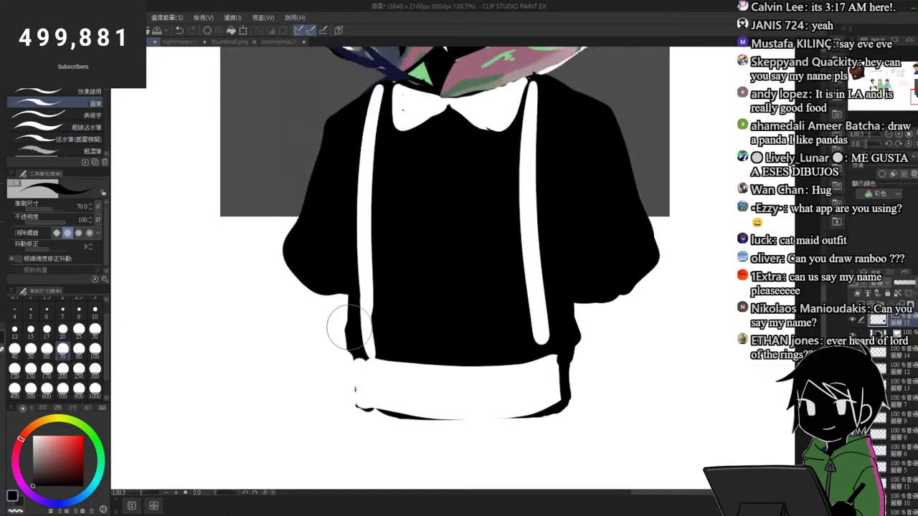
pyautogui.moveTo(337, 338); pyautogui.dragTo(354, 400)
pyautogui.scroll(-2, 537, 367)
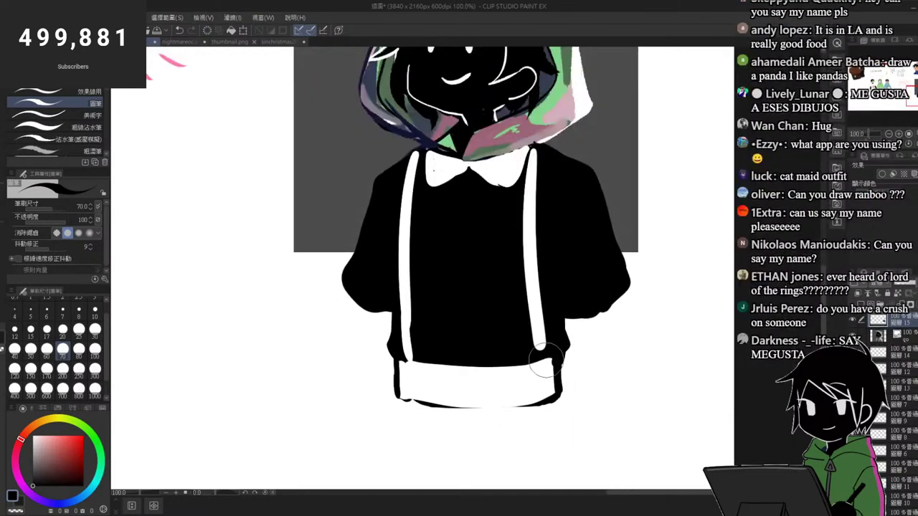
# Step: Handwrite "IB" in bold black left of the figure and "rpg horror" beneath it with brush size 7
pyautogui.moveTo(151, 321)
pyautogui.mouseDown()
pyautogui.moveTo(167, 315)
pyautogui.moveTo(166, 353)
pyautogui.mouseUp()
pyautogui.moveTo(160, 358); pyautogui.dragTo(178, 350)
pyautogui.moveTo(181, 311)
pyautogui.mouseDown()
pyautogui.moveTo(187, 343)
pyautogui.moveTo(206, 341)
pyautogui.mouseUp()
pyautogui.click(63, 310)
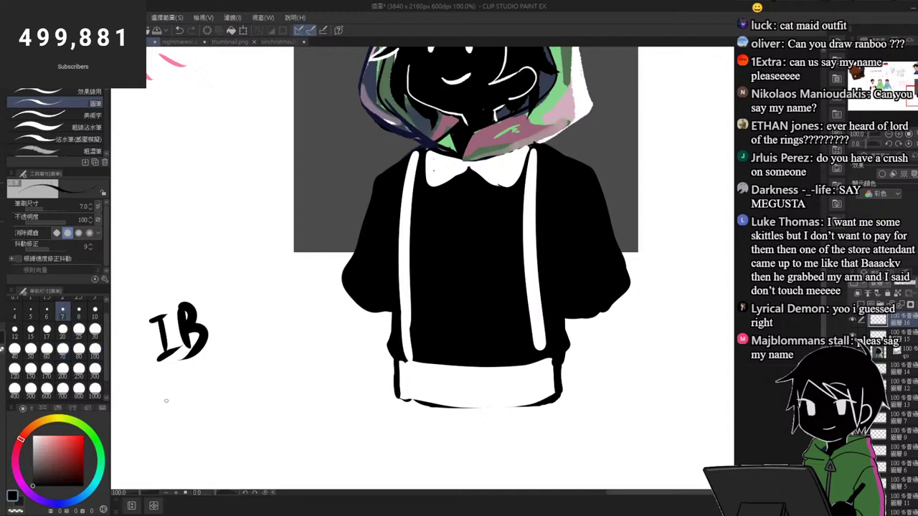
pyautogui.moveTo(165, 383); pyautogui.dragTo(172, 409)
pyautogui.moveTo(178, 380); pyautogui.dragTo(171, 394)
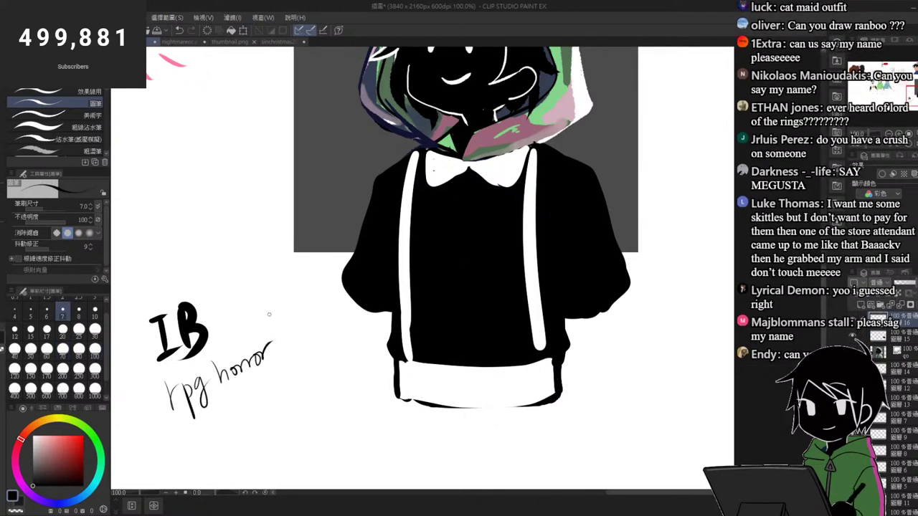
# Step: On layer 15, paint a vertical white line down the centre of the torso from the collar with brush size 70
pyautogui.click(853, 338)
pyautogui.click(901, 338)
pyautogui.click(853, 337)
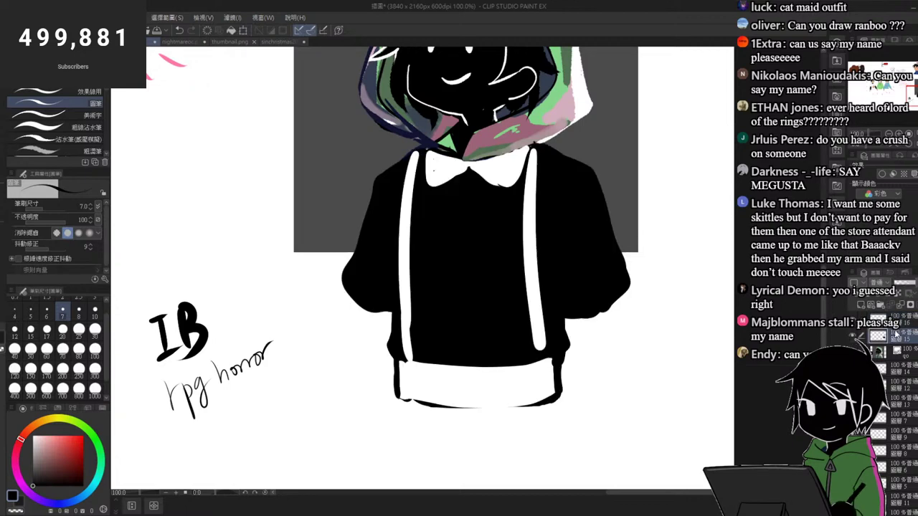
pyautogui.keyDown('alt'); pyautogui.click(494, 167); pyautogui.keyUp('alt')
pyautogui.click(63, 350)
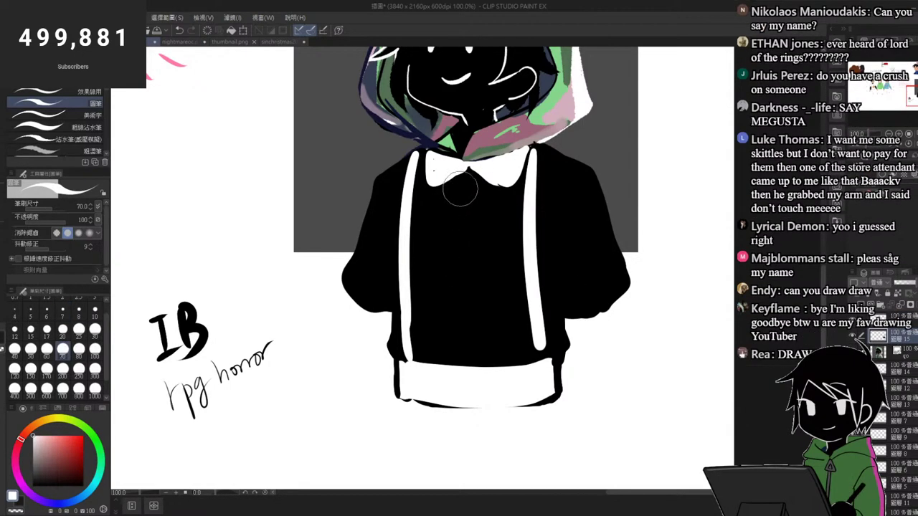
pyautogui.moveTo(462, 183); pyautogui.dragTo(465, 338)
pyautogui.hotkey('ctrl', 'z')
pyautogui.moveTo(466, 180)
pyautogui.mouseDown()
pyautogui.moveTo(465, 338)
pyautogui.moveTo(489, 353)
pyautogui.mouseUp()
# Step: Paint two thin black arms with splayed-finger hands hanging from the short sleeves
pyautogui.scroll(-4, 387, 314)
pyautogui.scroll(1, 481, 244)
pyautogui.press('x')
pyautogui.hotkey('ctrl', 'z')
pyautogui.moveTo(486, 323)
pyautogui.mouseDown()
pyautogui.moveTo(473, 358)
pyautogui.moveTo(480, 372)
pyautogui.moveTo(488, 360)
pyautogui.moveTo(502, 370)
pyautogui.mouseUp()
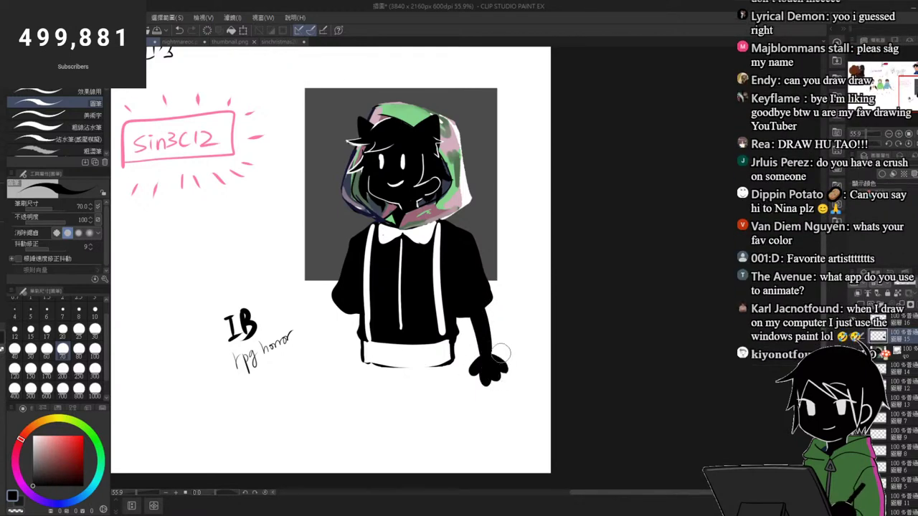
pyautogui.moveTo(339, 310); pyautogui.dragTo(341, 356)
# Step: Draw a flared skirt with a rounded apron and a curled cat tail, and fill the skirt around the apron black
pyautogui.scroll(-3, 422, 266)
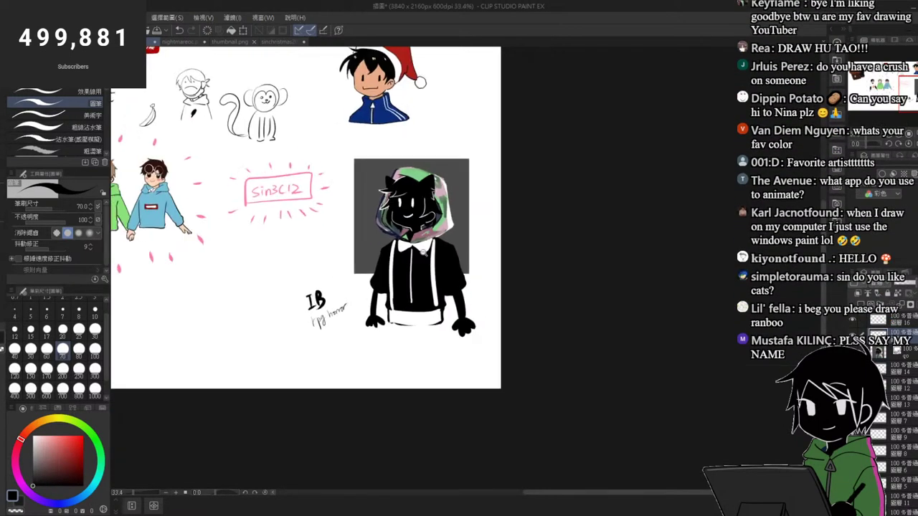
pyautogui.moveTo(385, 323)
pyautogui.mouseDown()
pyautogui.moveTo(354, 362)
pyautogui.moveTo(421, 379)
pyautogui.moveTo(436, 332)
pyautogui.moveTo(440, 364)
pyautogui.moveTo(406, 392)
pyautogui.moveTo(356, 366)
pyautogui.mouseUp()
pyautogui.scroll(2, 441, 311)
pyautogui.hotkey('ctrl', 'z')
pyautogui.moveTo(364, 336)
pyautogui.mouseDown()
pyautogui.moveTo(343, 383)
pyautogui.moveTo(360, 409)
pyautogui.moveTo(450, 405)
pyautogui.mouseUp()
pyautogui.moveTo(442, 332)
pyautogui.mouseDown()
pyautogui.moveTo(459, 403)
pyautogui.moveTo(494, 361)
pyautogui.moveTo(490, 289)
pyautogui.moveTo(492, 299)
pyautogui.mouseUp()
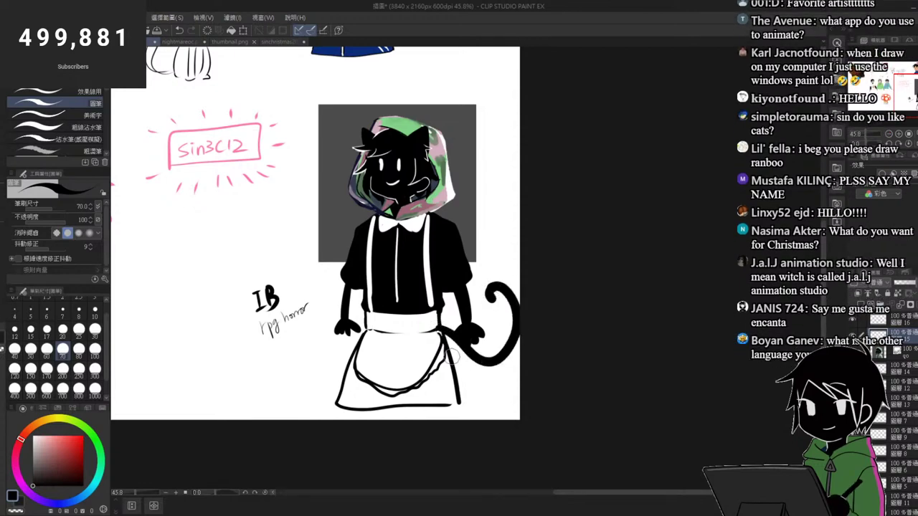
pyautogui.press('g')
pyautogui.click(460, 399)
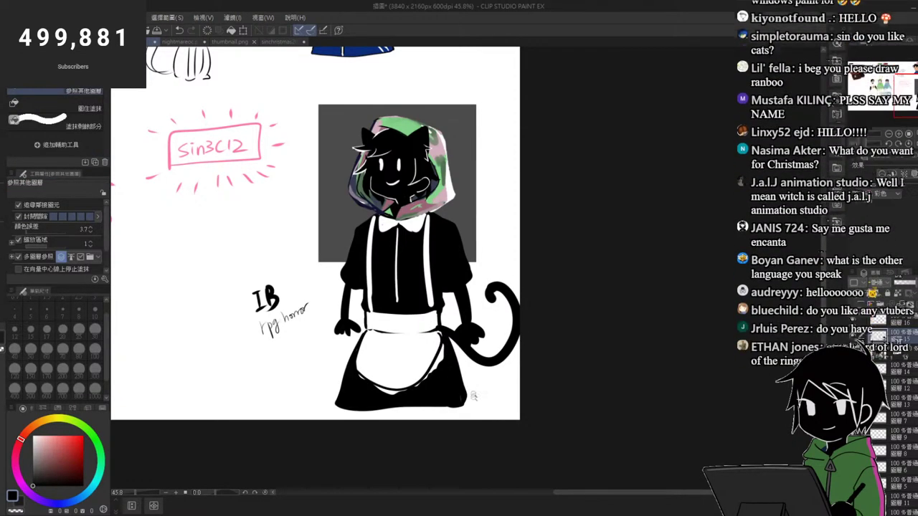
pyautogui.scroll(-1, 475, 398)
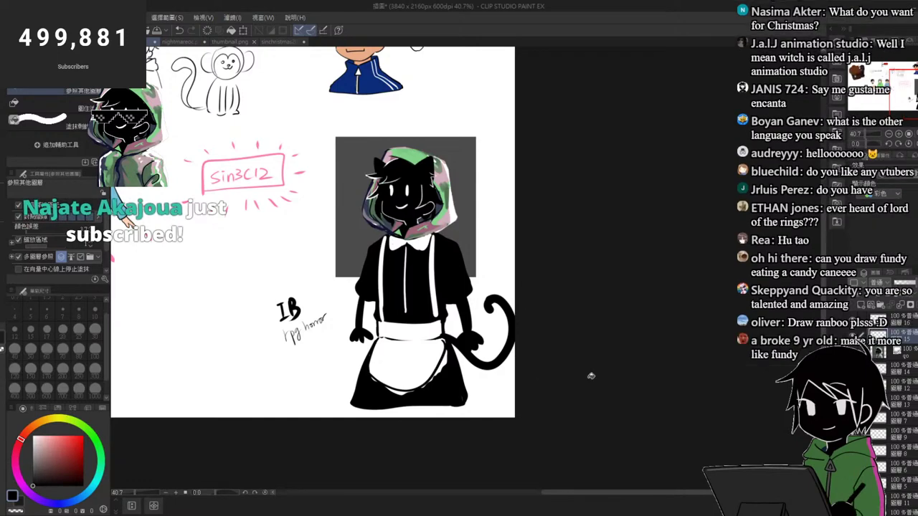
pyautogui.moveTo(666, 364); pyautogui.dragTo(635, 378)
pyautogui.moveTo(351, 297); pyautogui.dragTo(428, 323)
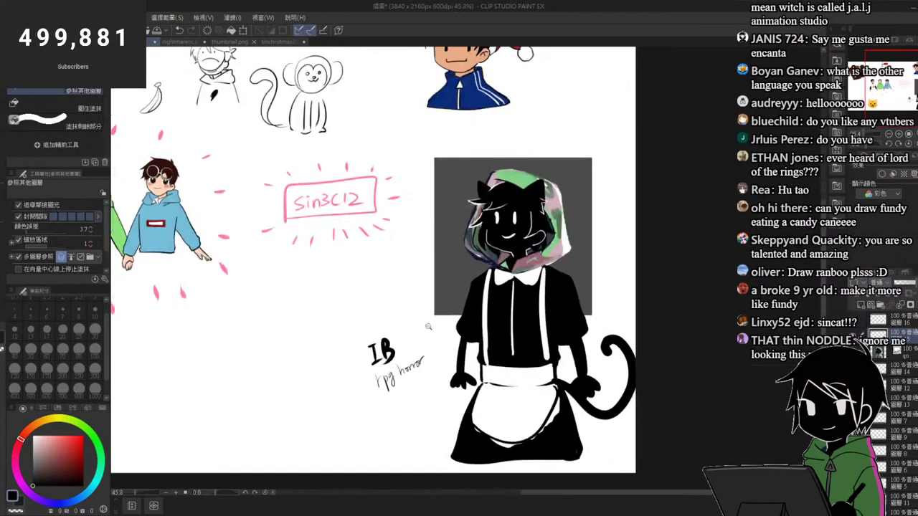
pyautogui.moveTo(587, 348); pyautogui.dragTo(468, 320)
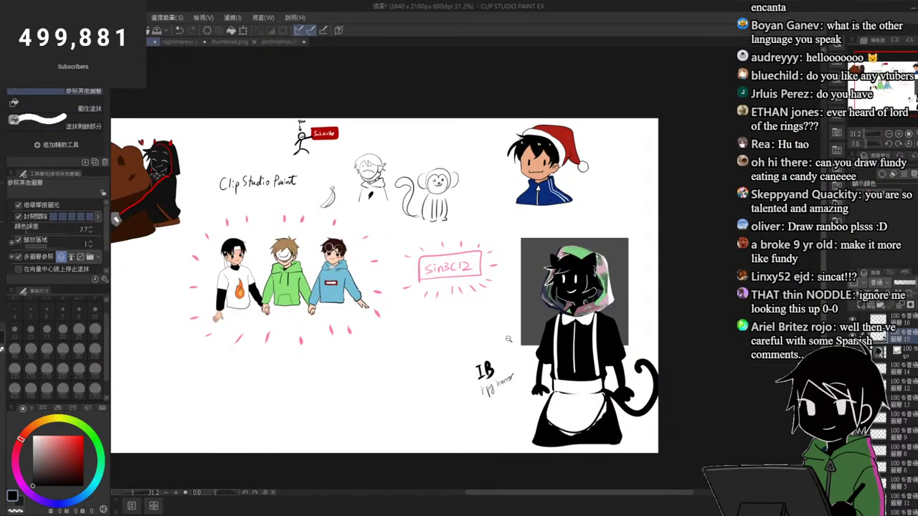
pyautogui.scroll(-1, 537, 337)
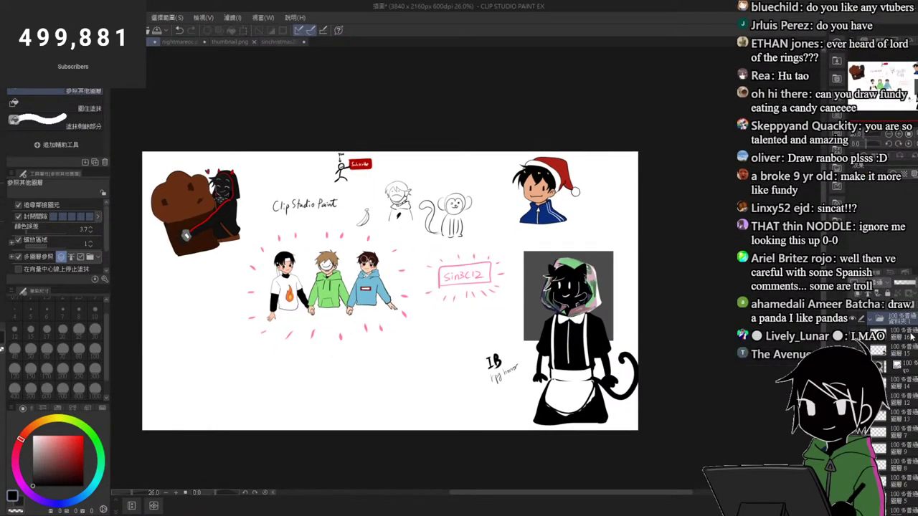
# Step: Move the doodle layers from layer 16 down to layer 1 into a new layer folder 2
pyautogui.click(907, 334)
pyautogui.scroll(-3, 904, 474)
pyautogui.keyDown('shift'); pyautogui.click(905, 491); pyautogui.keyUp('shift')
pyautogui.scroll(2, 905, 413)
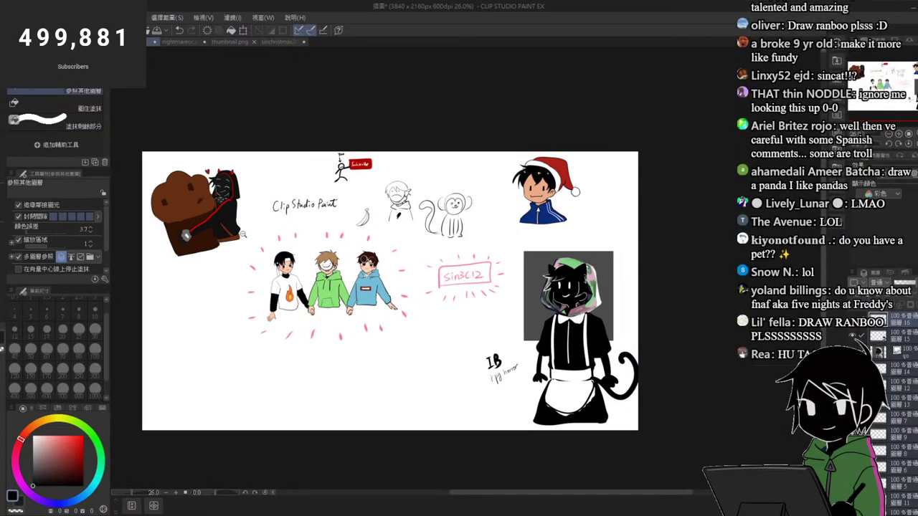
pyautogui.scroll(1, 258, 241)
pyautogui.moveTo(258, 241); pyautogui.dragTo(244, 240)
pyautogui.moveTo(176, 193); pyautogui.dragTo(197, 247)
pyautogui.scroll(-3, 201, 215)
pyautogui.scroll(1, 200, 215)
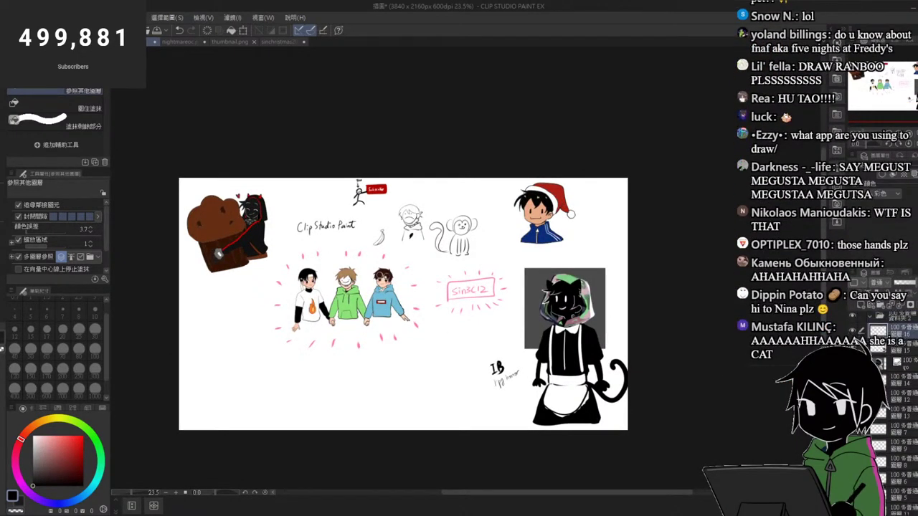
pyautogui.scroll(-4, 910, 431)
pyautogui.keyDown('shift'); pyautogui.click(912, 479); pyautogui.keyUp('shift')
pyautogui.scroll(4, 909, 430)
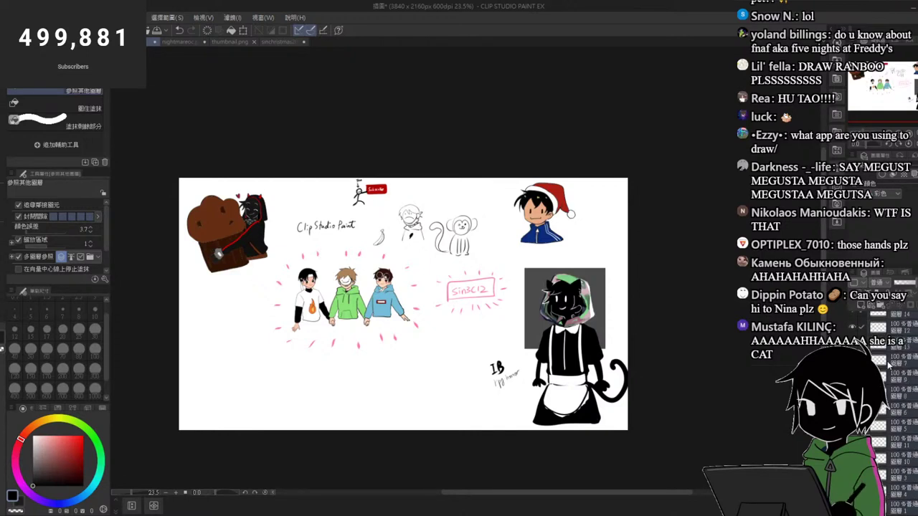
pyautogui.moveTo(898, 332); pyautogui.dragTo(907, 321)
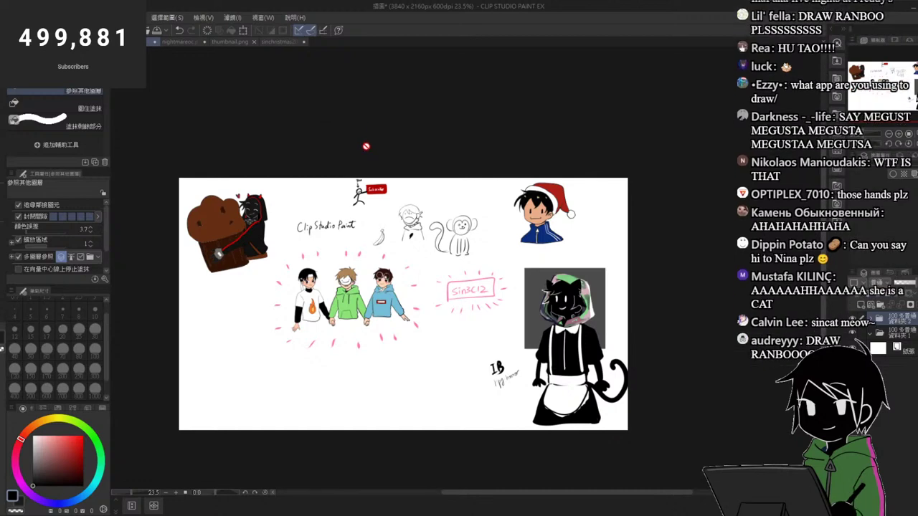
# Step: On new layer 17, draw a black oval head with two dot eyes and a smile in the blank lower-left area, brush size 10
pyautogui.moveTo(277, 292); pyautogui.dragTo(392, 227)
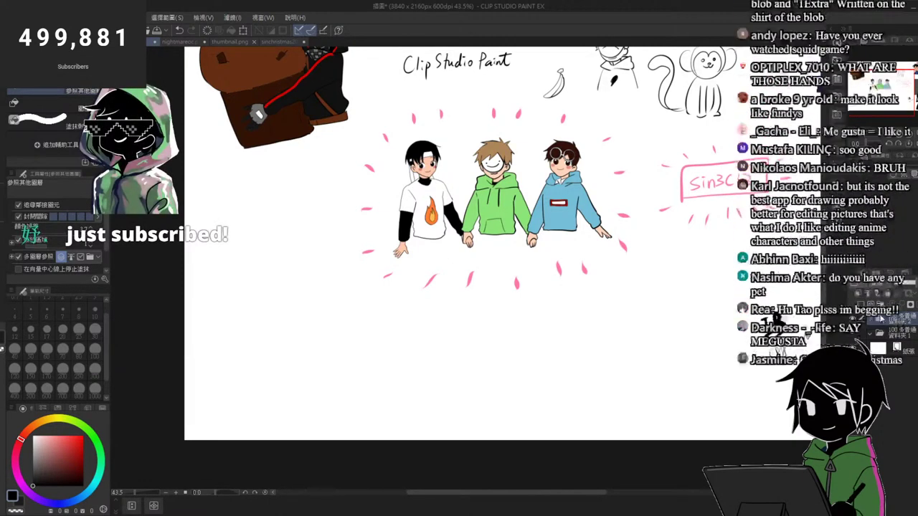
pyautogui.scroll(4, 273, 315)
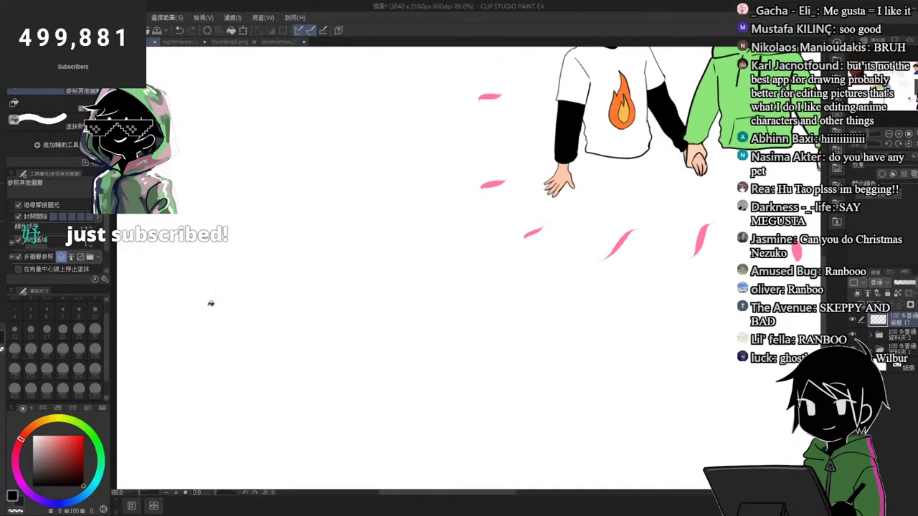
pyautogui.press('p')
pyautogui.scroll(3, 251, 231)
pyautogui.moveTo(290, 179)
pyautogui.mouseDown()
pyautogui.moveTo(241, 238)
pyautogui.moveTo(303, 174)
pyautogui.mouseUp()
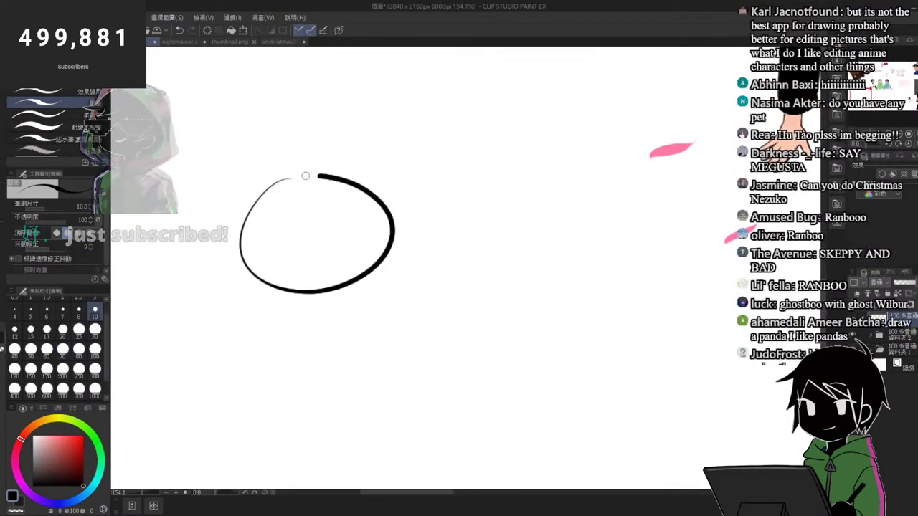
pyautogui.click(335, 209)
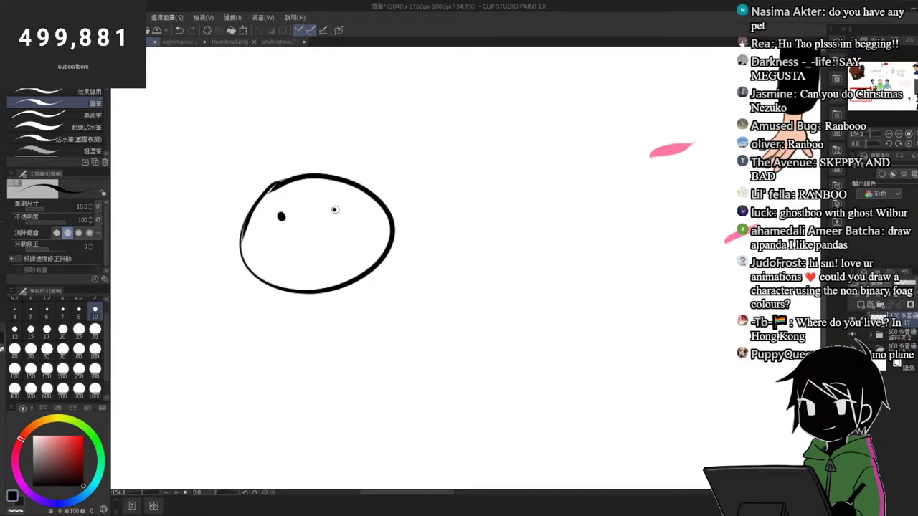
pyautogui.moveTo(266, 246)
pyautogui.mouseDown()
pyautogui.moveTo(342, 237)
pyautogui.moveTo(356, 228)
pyautogui.moveTo(351, 212)
pyautogui.mouseUp()
pyautogui.hotkey('ctrl', 'z')
# Step: Outline a flared, flat-bottomed body beneath the smiling head and draw a curved hem line across its lower part
pyautogui.scroll(1, 350, 213)
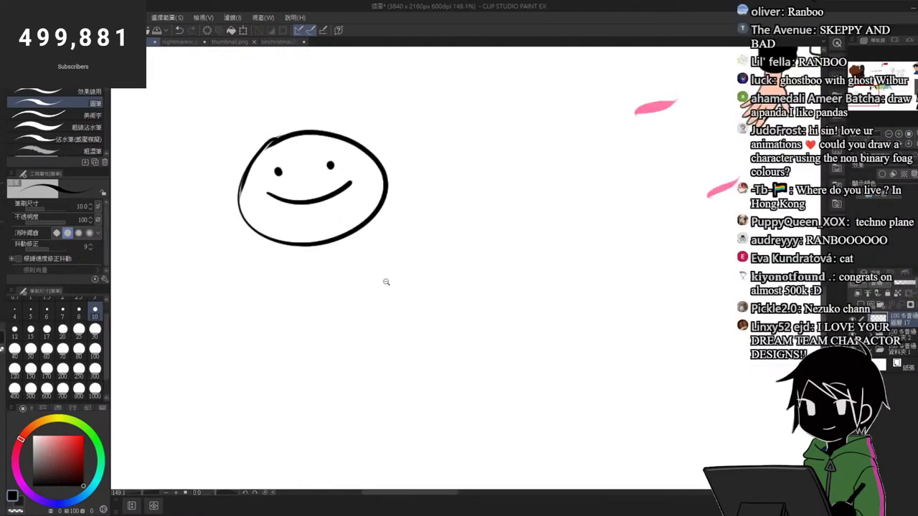
pyautogui.moveTo(272, 243)
pyautogui.mouseDown()
pyautogui.moveTo(262, 410)
pyautogui.moveTo(281, 255)
pyautogui.moveTo(253, 399)
pyautogui.moveTo(387, 388)
pyautogui.mouseUp()
pyautogui.hotkey('ctrl', 'z')
pyautogui.moveTo(357, 237); pyautogui.dragTo(387, 384)
pyautogui.moveTo(252, 356); pyautogui.dragTo(381, 343)
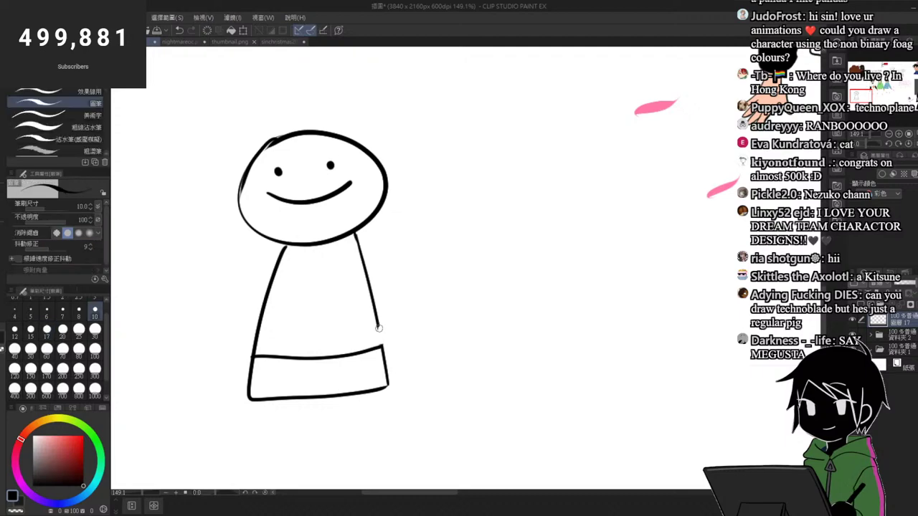
# Step: Handwrite "1Extra" in black across the shirt area of the body
pyautogui.moveTo(297, 287)
pyautogui.mouseDown()
pyautogui.moveTo(294, 316)
pyautogui.moveTo(309, 314)
pyautogui.moveTo(322, 286)
pyautogui.mouseUp()
pyautogui.moveTo(310, 300); pyautogui.dragTo(320, 300)
pyautogui.moveTo(310, 313); pyautogui.dragTo(338, 312)
pyautogui.moveTo(338, 296)
pyautogui.mouseDown()
pyautogui.moveTo(327, 313)
pyautogui.moveTo(340, 310)
pyautogui.mouseUp()
pyautogui.moveTo(333, 294)
pyautogui.mouseDown()
pyautogui.moveTo(360, 294)
pyautogui.moveTo(372, 308)
pyautogui.mouseUp()
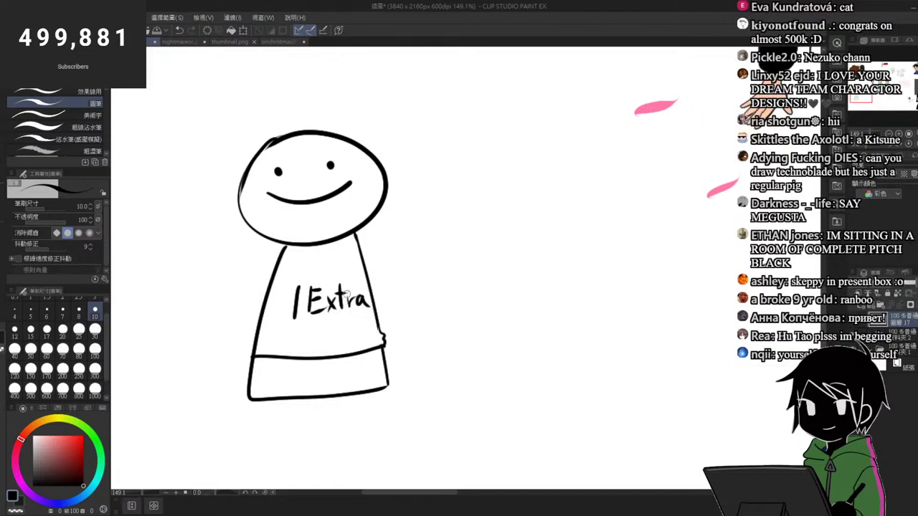
# Step: Fill the head and the band below the hem with orange, using area scaling 0
pyautogui.click(36, 430)
pyautogui.click(65, 437)
pyautogui.press('g')
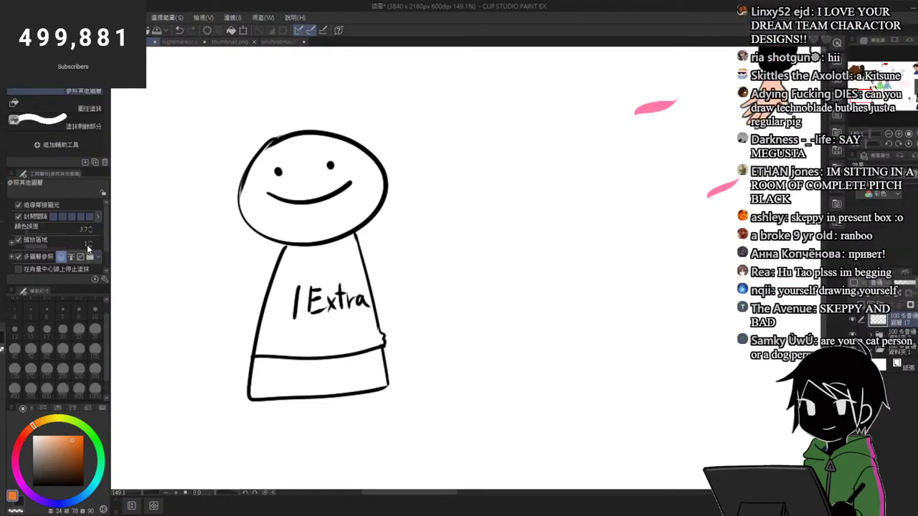
pyautogui.click(347, 207)
pyautogui.click(344, 367)
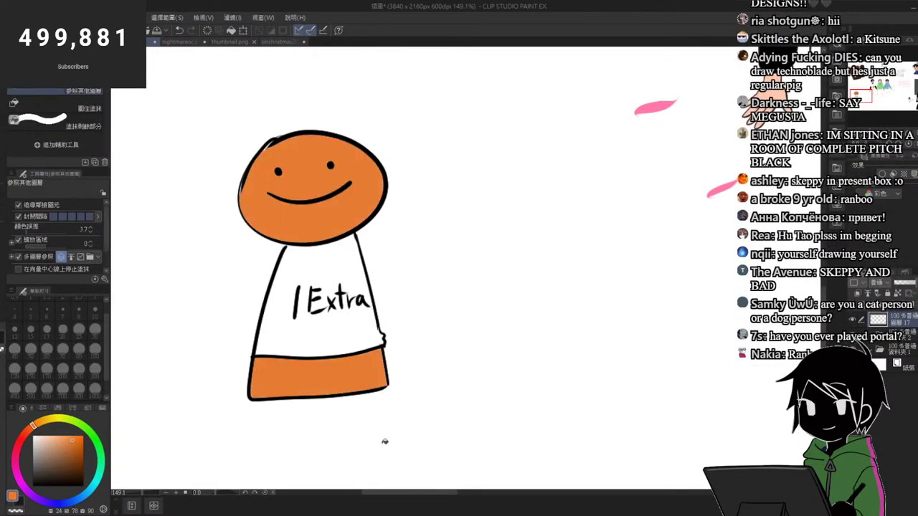
# Step: Add a black flag and base stroke to the numeral 1 in the shirt lettering
pyautogui.click(83, 486)
pyautogui.press('p')
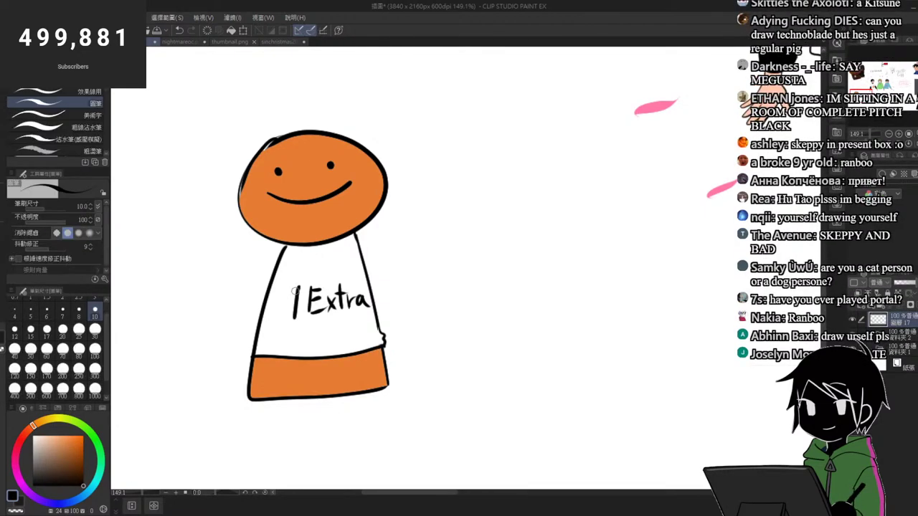
pyautogui.moveTo(289, 296); pyautogui.dragTo(297, 287)
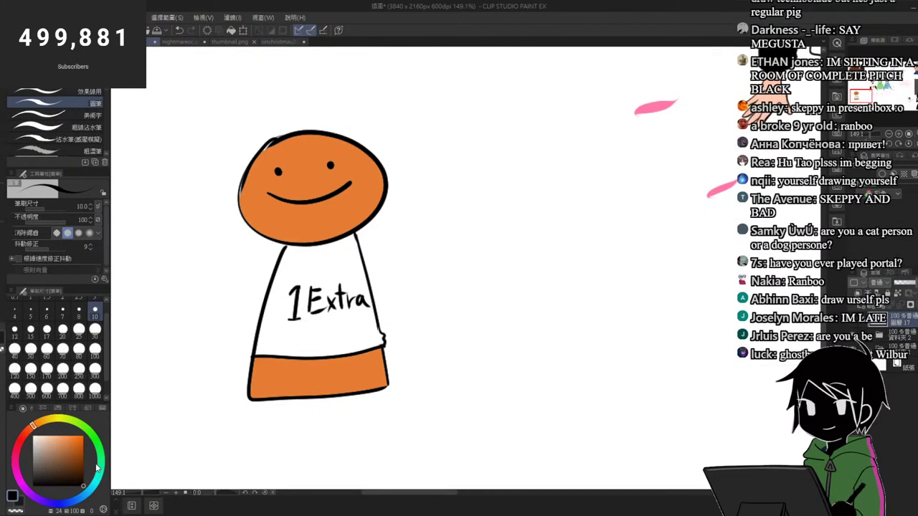
# Step: Fill the shirt around the lettering with light green, including the enclosed gap in the letter "a"
pyautogui.moveTo(100, 473)
pyautogui.mouseDown()
pyautogui.moveTo(98, 446)
pyautogui.moveTo(66, 451)
pyautogui.moveTo(59, 443)
pyautogui.mouseUp()
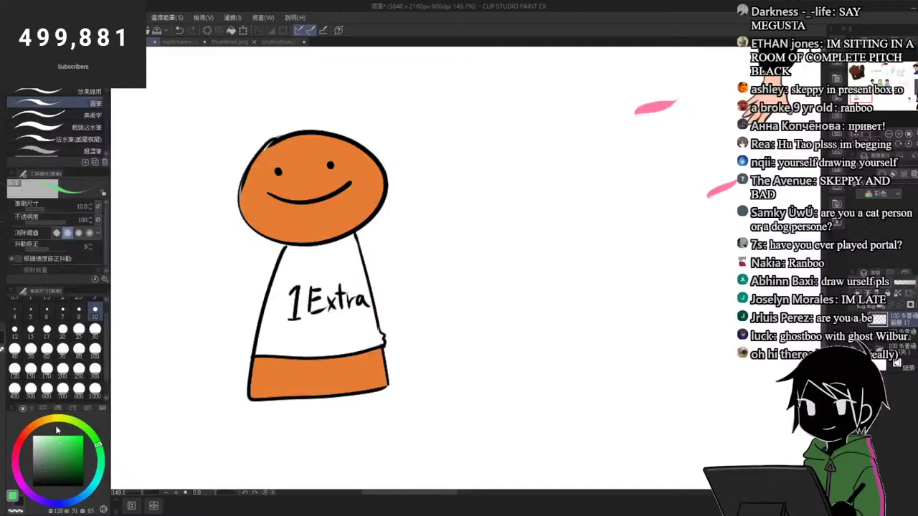
pyautogui.press('g')
pyautogui.press('g')
pyautogui.scroll(-3, 342, 330)
pyautogui.scroll(6, 337, 330)
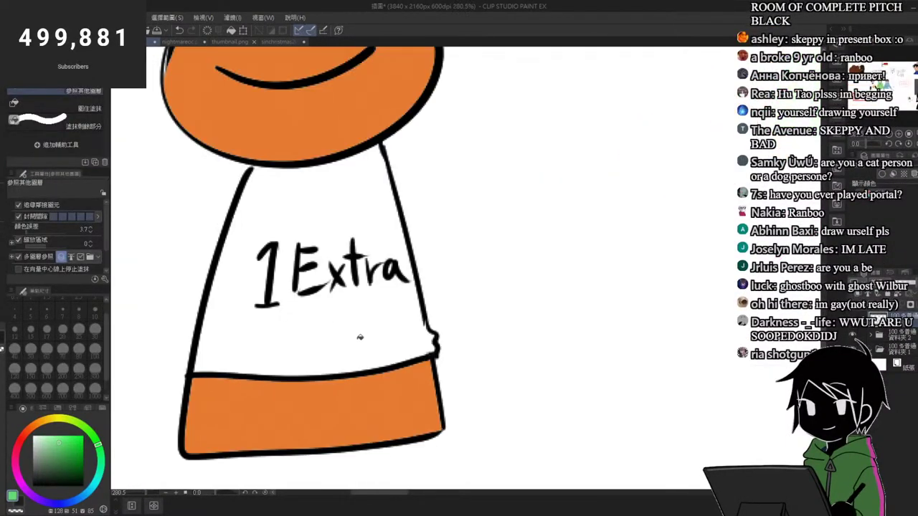
pyautogui.click(360, 337)
pyautogui.click(355, 309)
pyautogui.scroll(-1, 355, 309)
pyautogui.scroll(4, 389, 281)
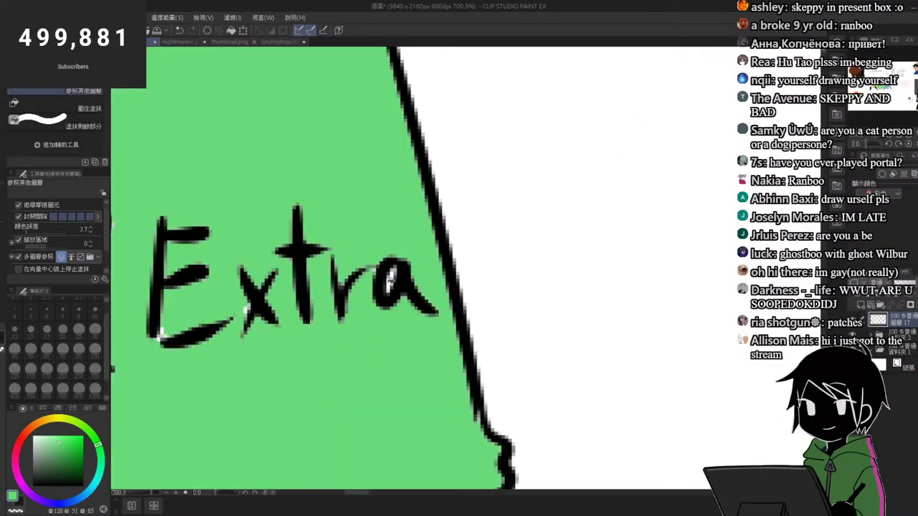
pyautogui.scroll(-5, 389, 280)
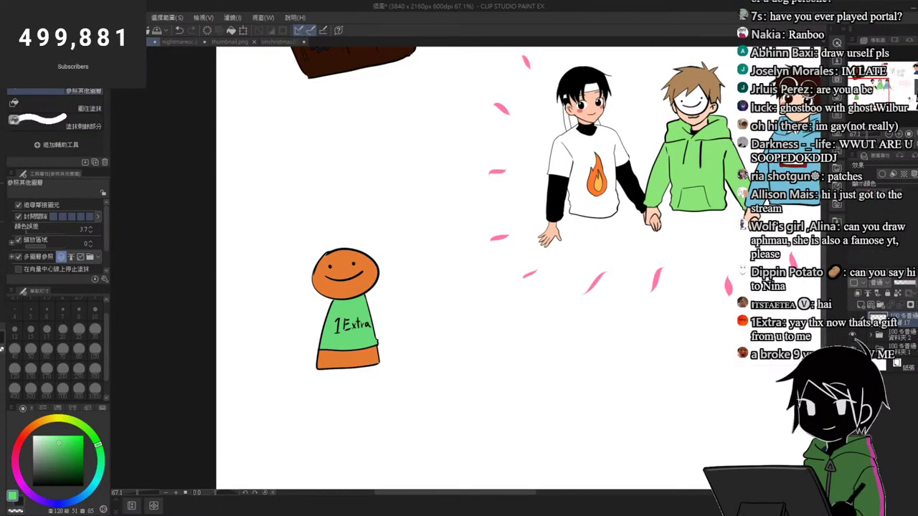
pyautogui.click(402, 274)
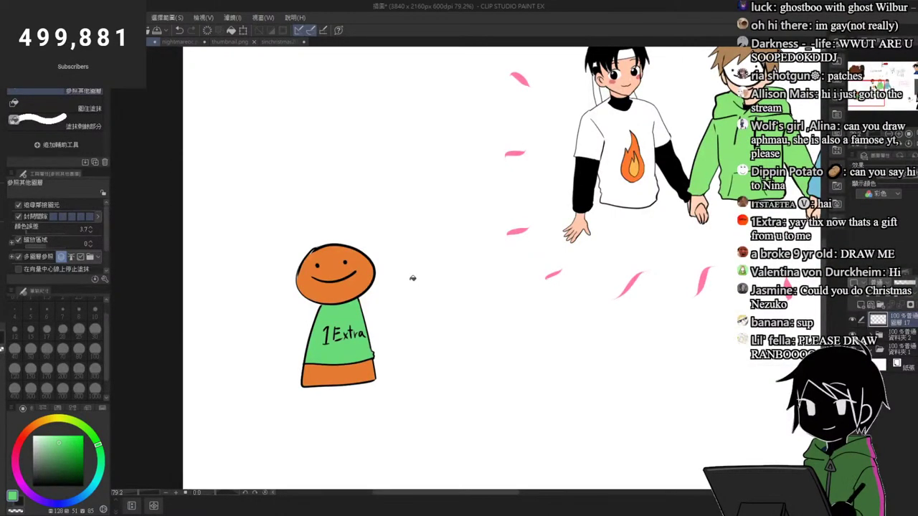
pyautogui.keyDown('alt'); pyautogui.click(410, 273); pyautogui.keyUp('alt')
pyautogui.scroll(3, 415, 298)
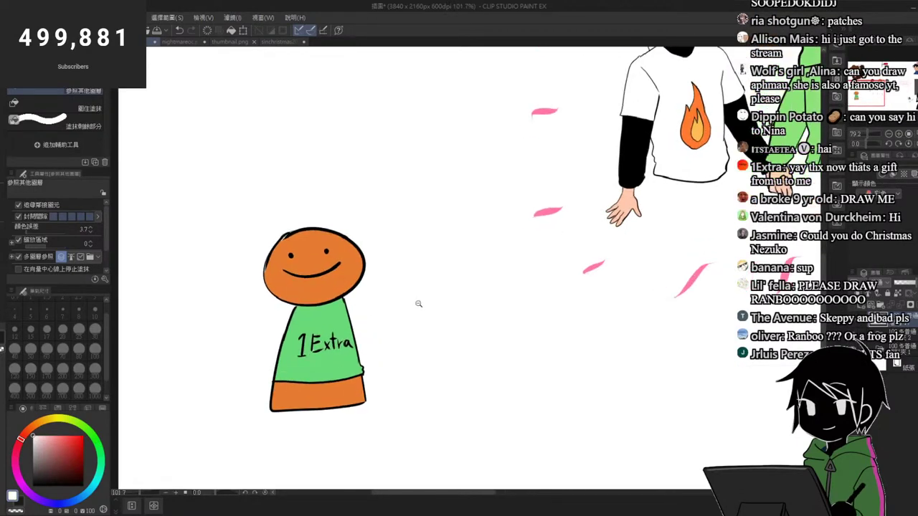
pyautogui.scroll(-5, 383, 251)
pyautogui.scroll(3, 412, 279)
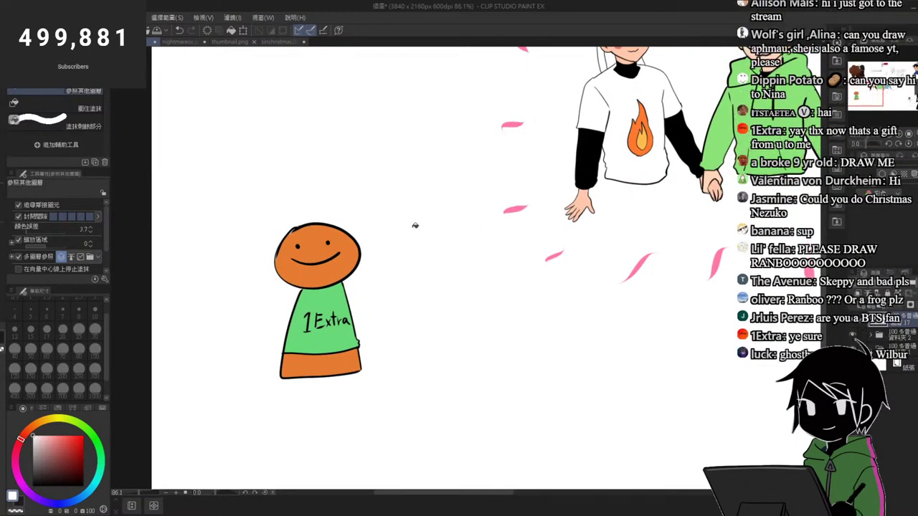
pyautogui.scroll(-3, 322, 233)
pyautogui.scroll(3, 349, 298)
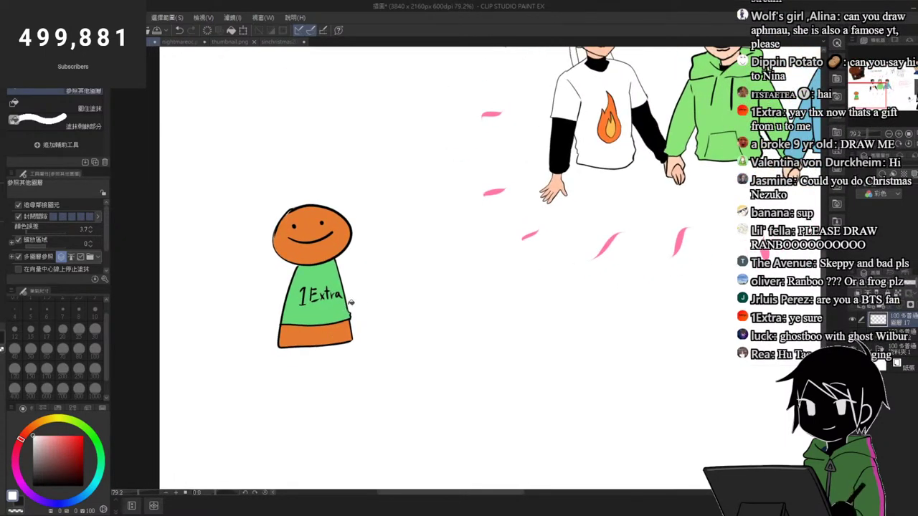
pyautogui.scroll(-3, 350, 261)
pyautogui.scroll(3, 345, 284)
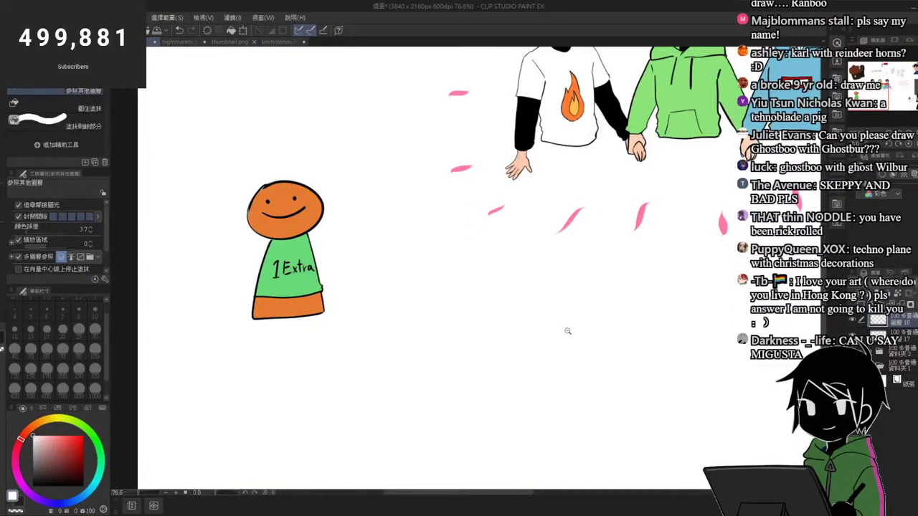
pyautogui.scroll(-3, 409, 412)
pyautogui.scroll(2, 549, 375)
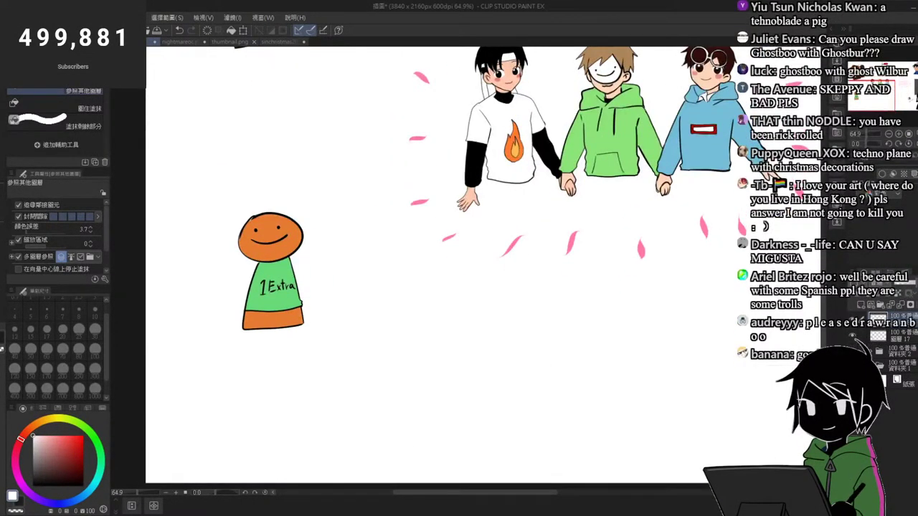
# Step: Hide the drawing of the three hand-holding characters and switch to a black round pen at size 10
pyautogui.click(851, 351)
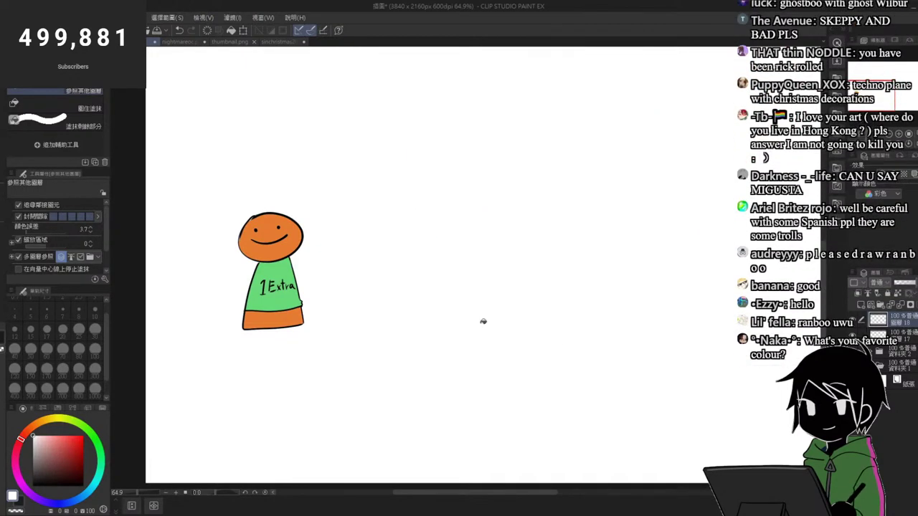
pyautogui.scroll(-2, 423, 302)
pyautogui.scroll(1, 448, 298)
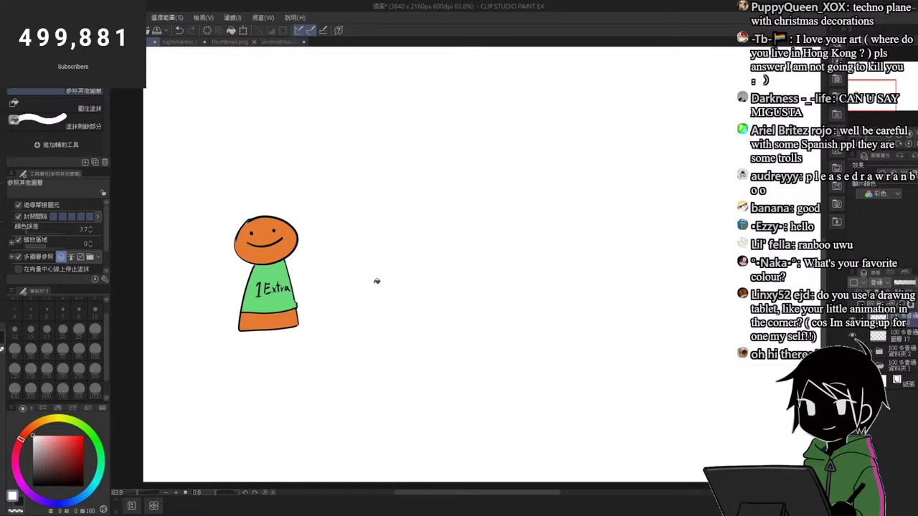
pyautogui.scroll(-2, 337, 291)
pyautogui.scroll(1, 348, 281)
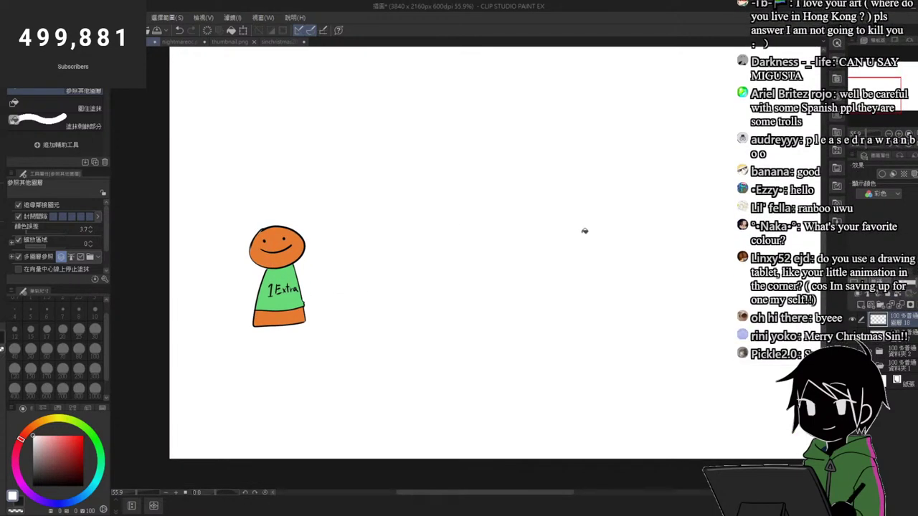
pyautogui.moveTo(57, 458); pyautogui.dragTo(118, 506)
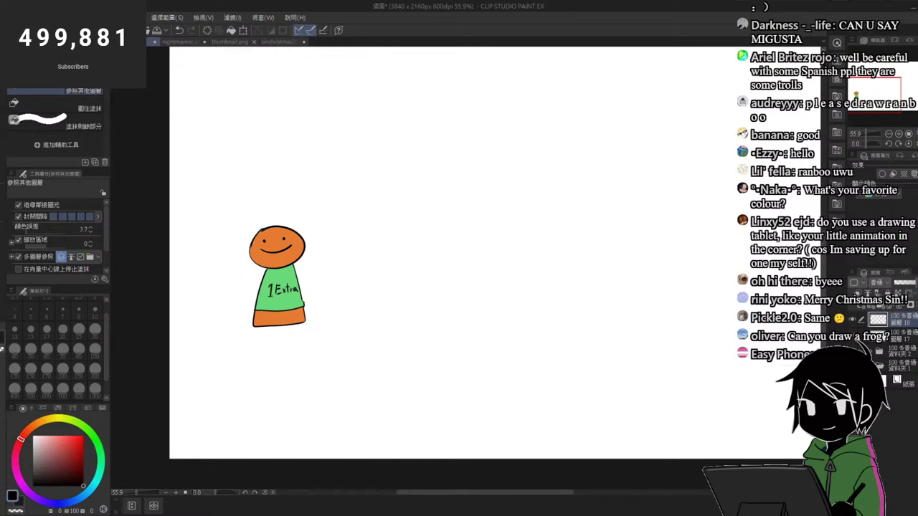
pyautogui.click(4, 146)
pyautogui.scroll(-1, 373, 142)
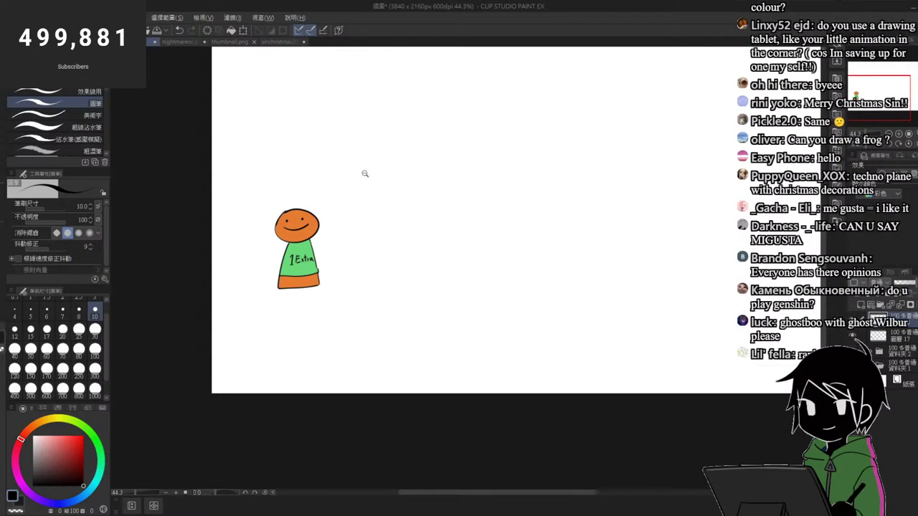
# Step: Add a new layer above the orange blob drawing for the next doodle in the empty area above it
pyautogui.moveTo(365, 173); pyautogui.dragTo(413, 107)
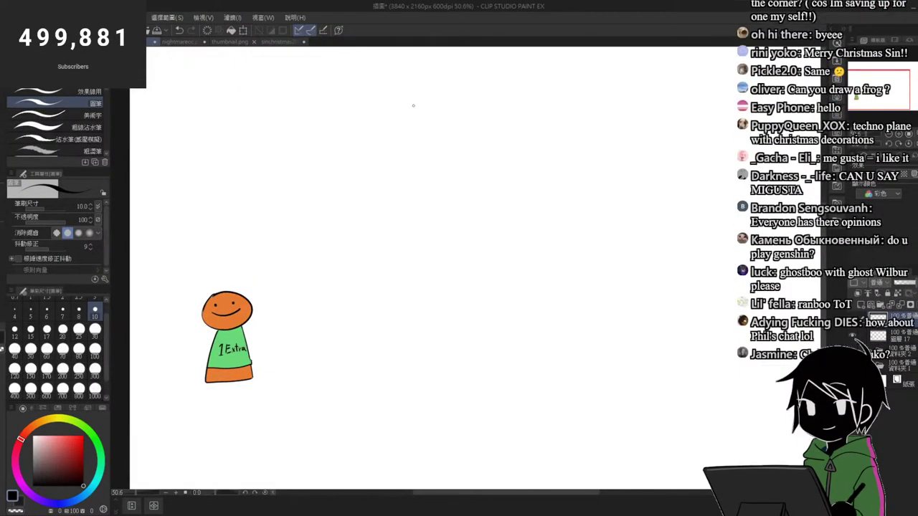
pyautogui.scroll(-2, 322, 205)
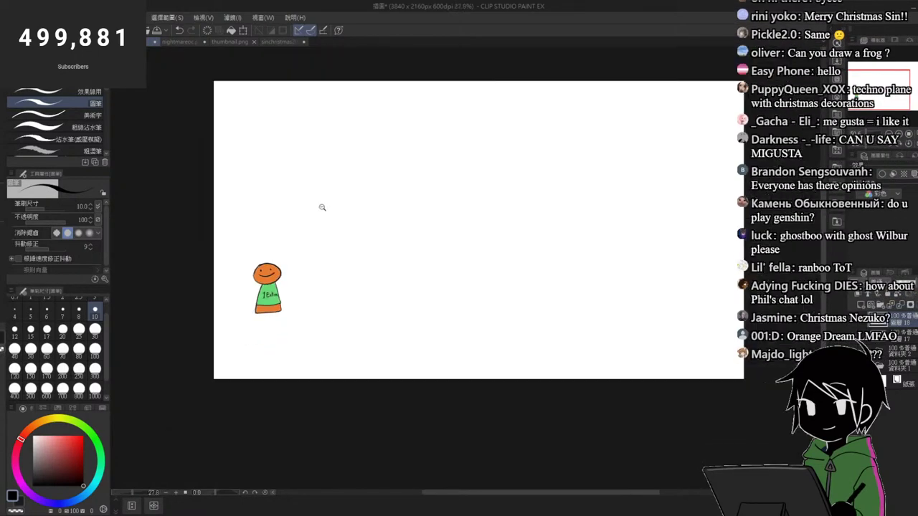
pyautogui.click(306, 159)
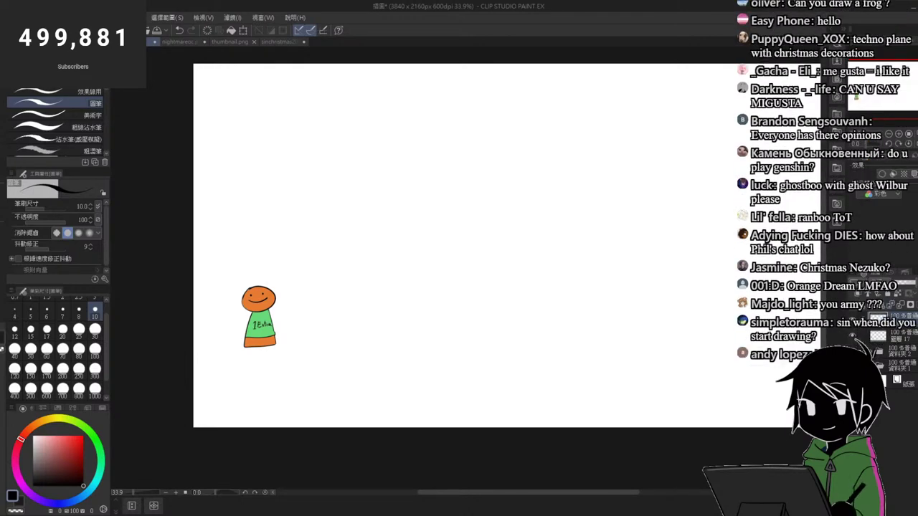
pyautogui.click(319, 131)
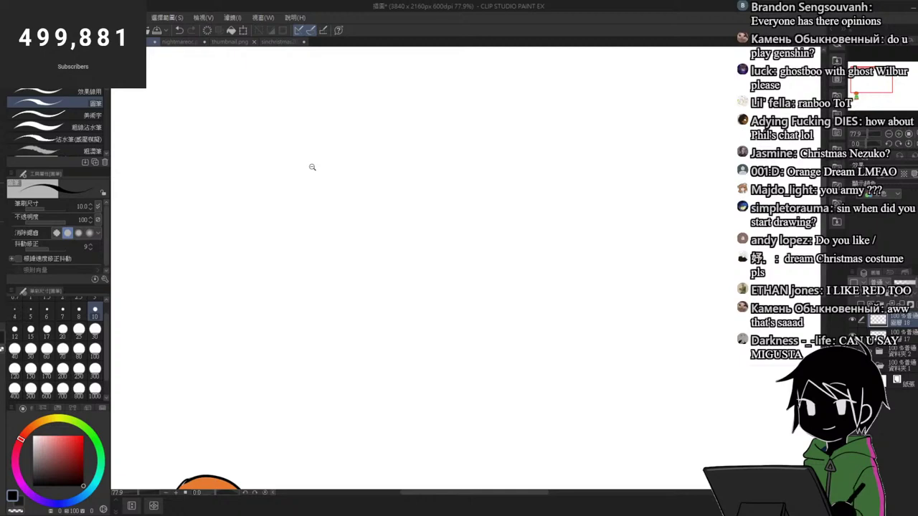
pyautogui.click(313, 212)
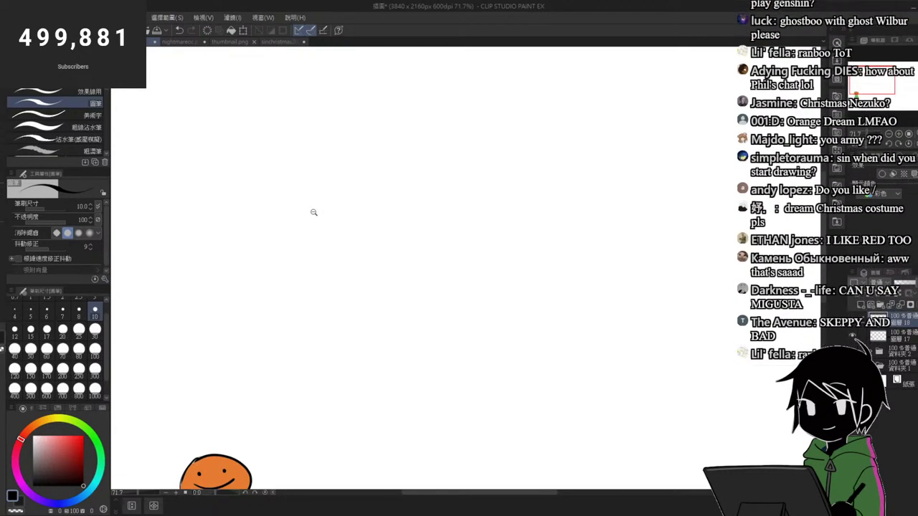
pyautogui.moveTo(314, 212); pyautogui.dragTo(303, 221)
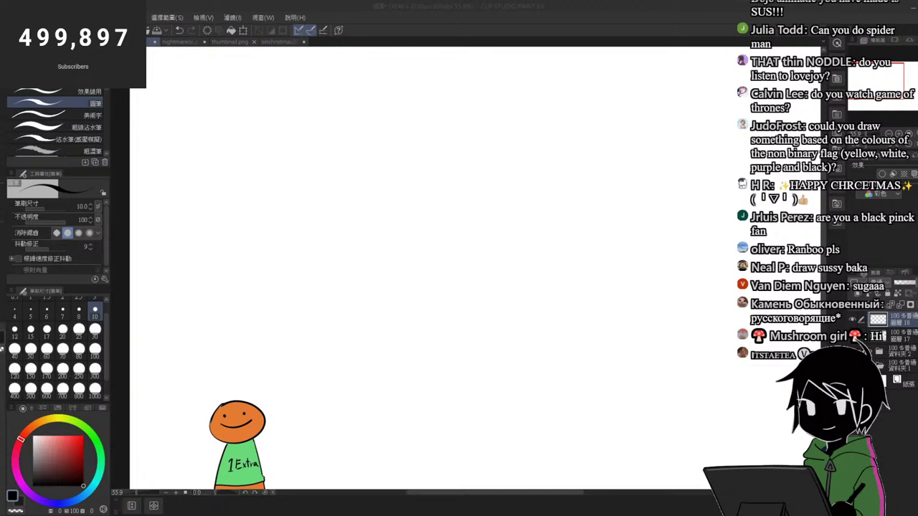
pyautogui.click(861, 304)
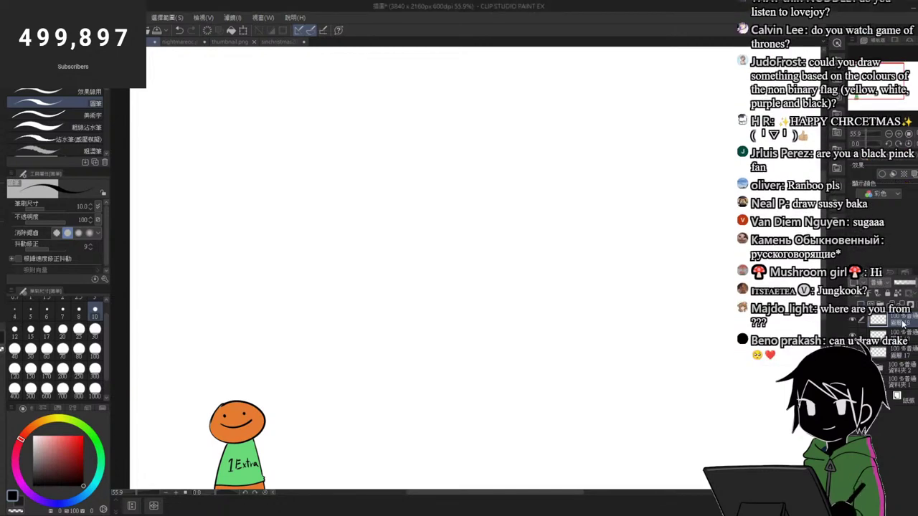
pyautogui.scroll(4, 343, 126)
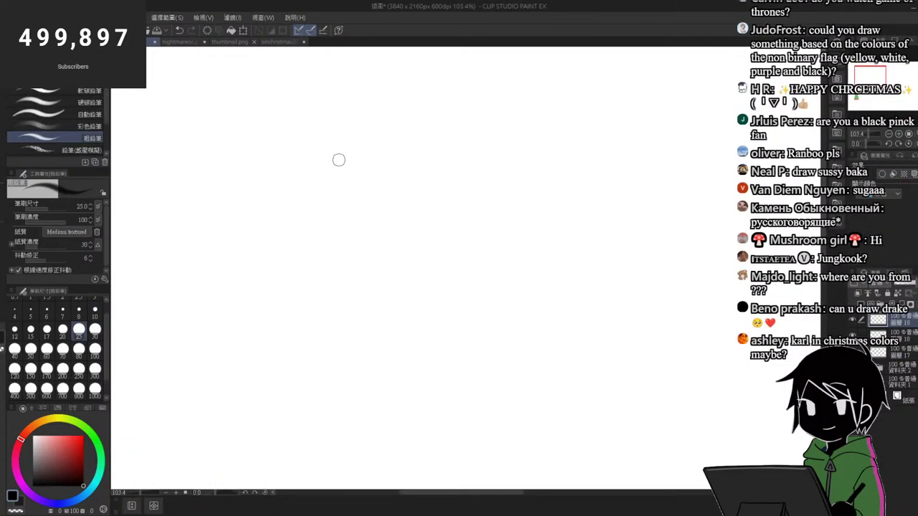
pyautogui.moveTo(339, 118)
pyautogui.mouseDown()
pyautogui.moveTo(375, 157)
pyautogui.moveTo(339, 177)
pyautogui.moveTo(398, 166)
pyautogui.moveTo(354, 175)
pyautogui.moveTo(443, 93)
pyautogui.mouseUp()
pyautogui.scroll(2, 396, 142)
pyautogui.hotkey('ctrl', 'z')
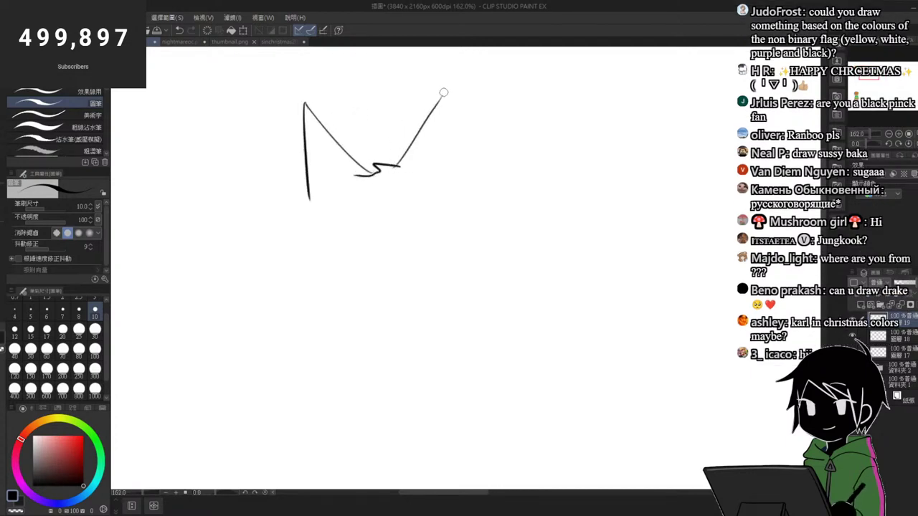
pyautogui.hotkey('ctrl', 'z')
pyautogui.moveTo(403, 166)
pyautogui.mouseDown()
pyautogui.moveTo(477, 119)
pyautogui.moveTo(486, 208)
pyautogui.mouseUp()
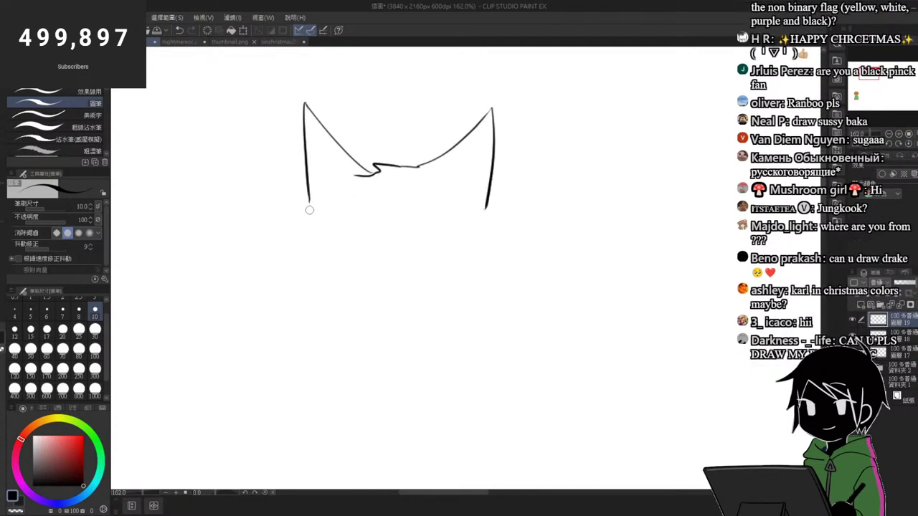
pyautogui.moveTo(310, 206); pyautogui.dragTo(301, 272)
pyautogui.hotkey('ctrl', 'z')
pyautogui.moveTo(309, 209)
pyautogui.mouseDown()
pyautogui.moveTo(292, 363)
pyautogui.moveTo(315, 376)
pyautogui.moveTo(416, 369)
pyautogui.mouseUp()
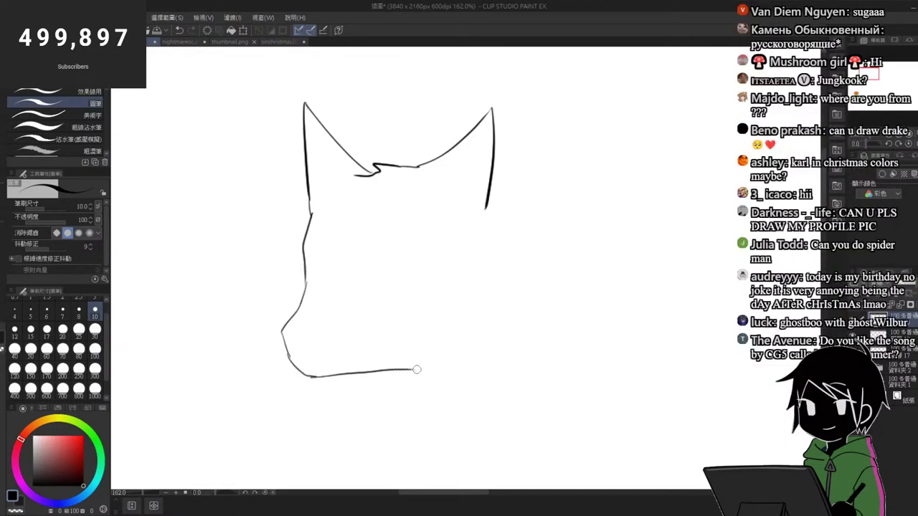
pyautogui.hotkey('ctrl', 'z')
pyautogui.hotkey('ctrl', 'z')
pyautogui.moveTo(283, 333); pyautogui.dragTo(313, 377)
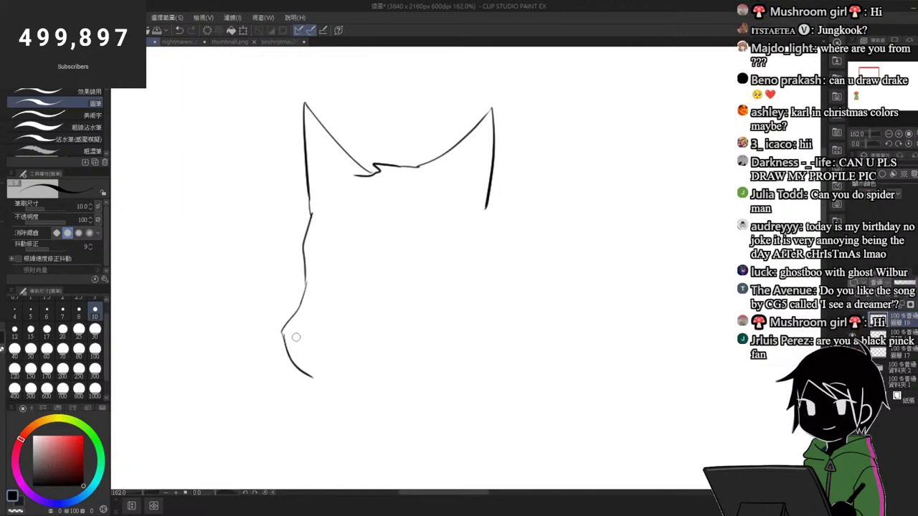
pyautogui.moveTo(289, 332); pyautogui.dragTo(327, 343)
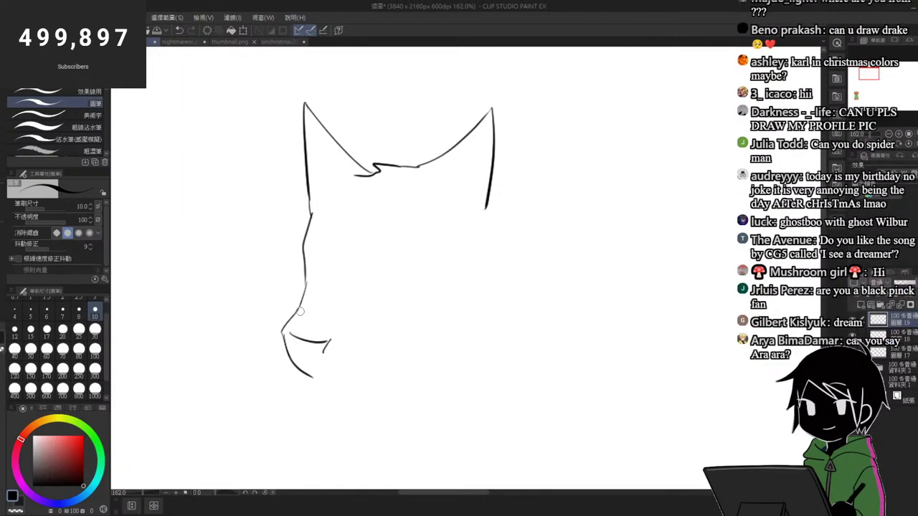
pyautogui.hotkey('ctrl', 'z')
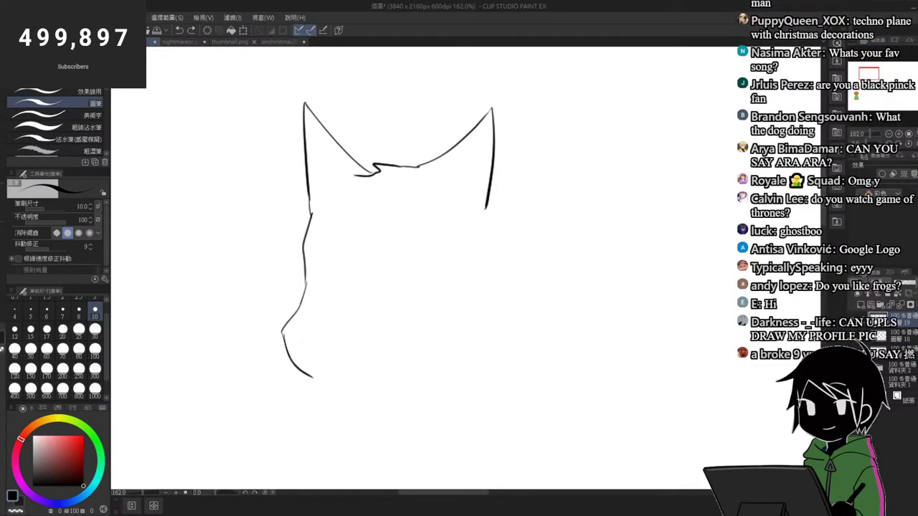
pyautogui.hotkey('ctrl', 'shift', 'n')
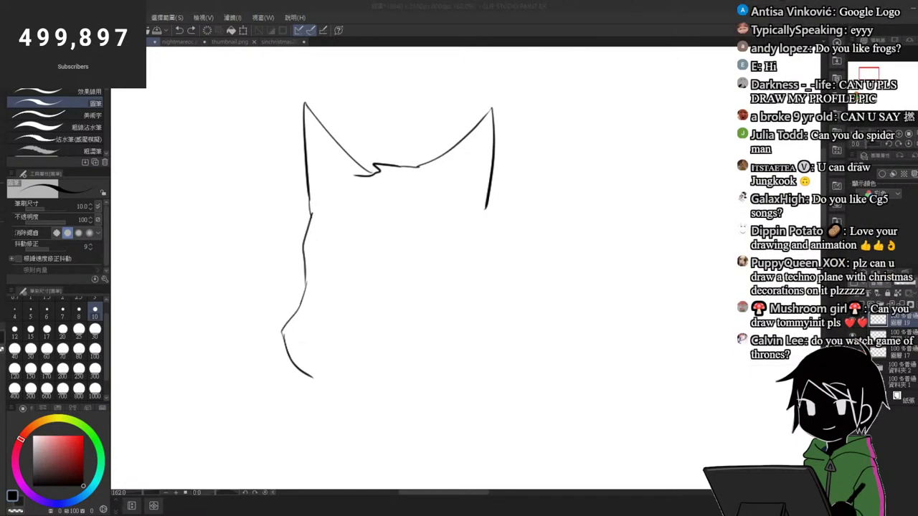
pyautogui.press('Delete')
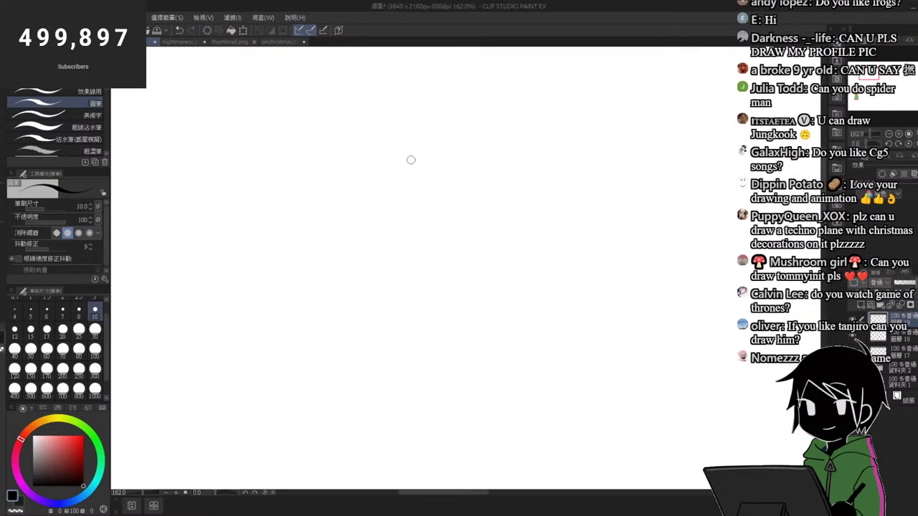
# Step: Draw a wolf head in profile in thin black line, with a curved crown, swept-back pointed ear and raised muzzle
pyautogui.moveTo(325, 176); pyautogui.dragTo(426, 175)
pyautogui.moveTo(323, 174)
pyautogui.mouseDown()
pyautogui.moveTo(248, 253)
pyautogui.moveTo(312, 264)
pyautogui.mouseUp()
pyautogui.moveTo(248, 249); pyautogui.dragTo(312, 242)
pyautogui.moveTo(423, 176)
pyautogui.mouseDown()
pyautogui.moveTo(511, 150)
pyautogui.moveTo(516, 164)
pyautogui.moveTo(494, 233)
pyautogui.moveTo(524, 222)
pyautogui.mouseUp()
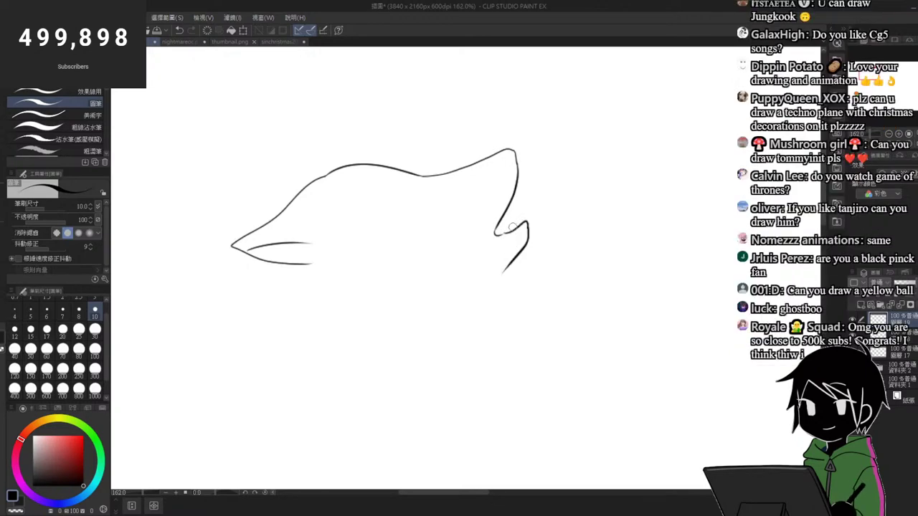
# Step: Undo the mouth strokes and redraw the muzzle front, open mouth and lower jaw running down to the throat
pyautogui.hotkey('ctrl', 'z')
pyautogui.hotkey('ctrl', 'z')
pyautogui.hotkey('ctrl', 'z')
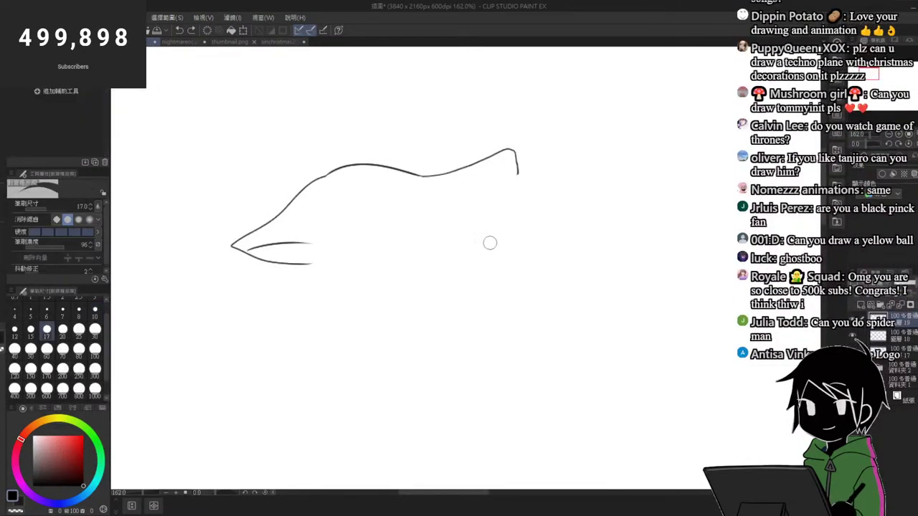
pyautogui.moveTo(517, 170)
pyautogui.mouseDown()
pyautogui.moveTo(510, 212)
pyautogui.moveTo(448, 262)
pyautogui.mouseUp()
pyautogui.hotkey('ctrl', 'z')
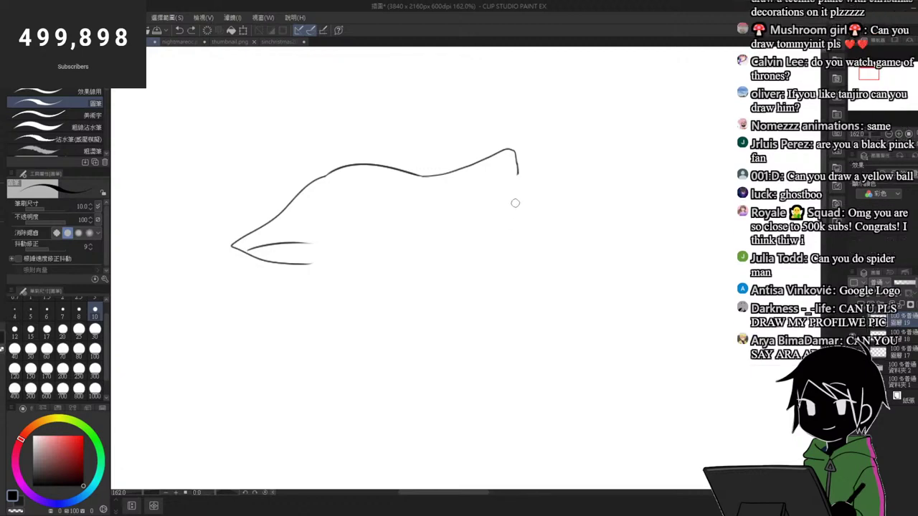
pyautogui.moveTo(516, 172)
pyautogui.mouseDown()
pyautogui.moveTo(490, 225)
pyautogui.moveTo(464, 248)
pyautogui.moveTo(507, 233)
pyautogui.moveTo(511, 241)
pyautogui.moveTo(499, 276)
pyautogui.moveTo(467, 307)
pyautogui.moveTo(466, 351)
pyautogui.mouseUp()
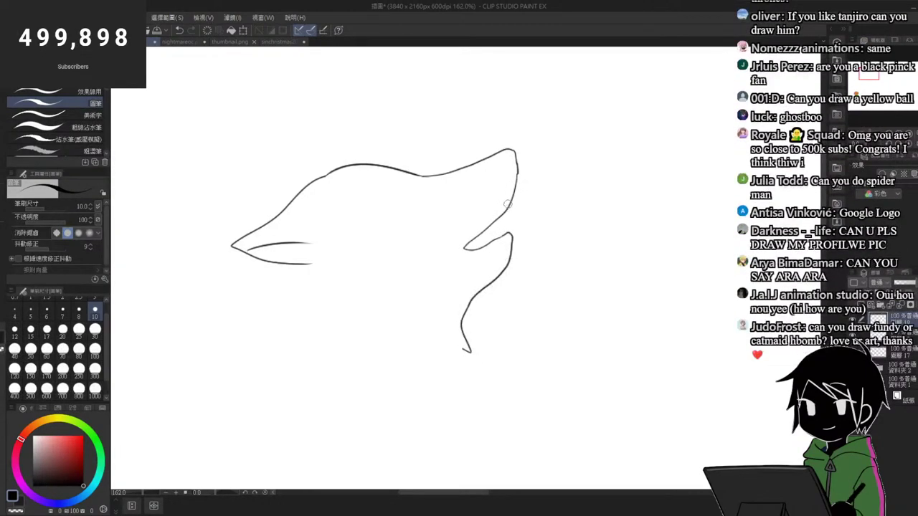
# Step: Close the wolf's mouth with a line from muzzle to jaw and erase the inner mouth notch
pyautogui.moveTo(508, 206)
pyautogui.mouseDown()
pyautogui.moveTo(504, 228)
pyautogui.moveTo(479, 232)
pyautogui.moveTo(500, 205)
pyautogui.moveTo(501, 227)
pyautogui.moveTo(510, 208)
pyautogui.moveTo(511, 237)
pyautogui.mouseUp()
pyautogui.press('e')
pyautogui.press('p')
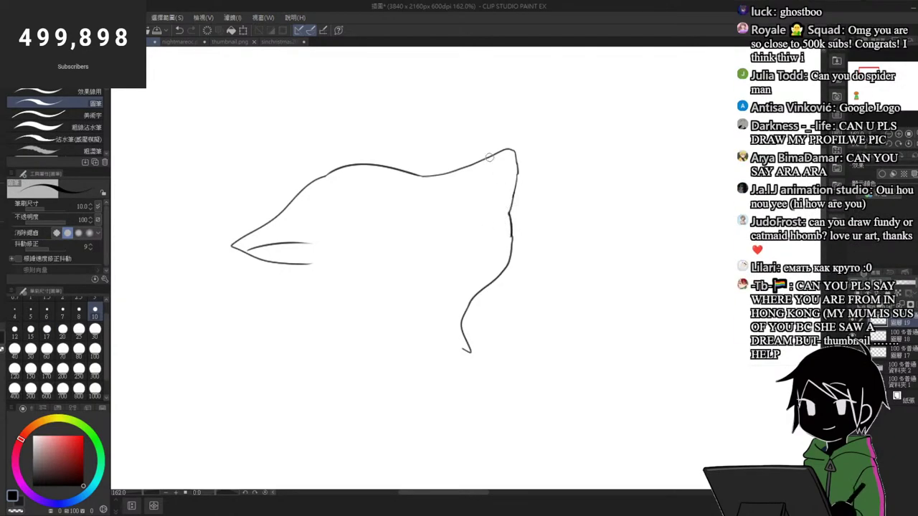
# Step: Add the wolf's head details: a solid black nose tip, a small far ear and a curved closed eye
pyautogui.moveTo(498, 152); pyautogui.dragTo(513, 161)
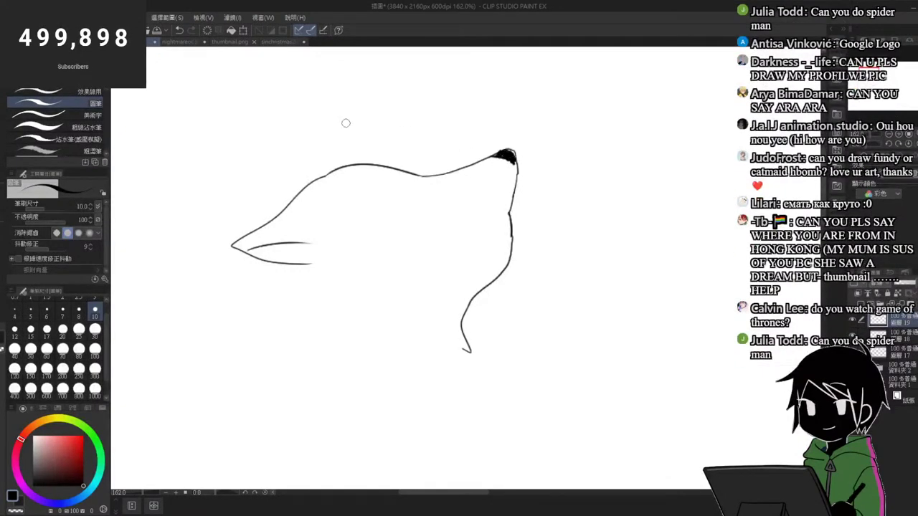
pyautogui.moveTo(302, 189); pyautogui.dragTo(271, 217)
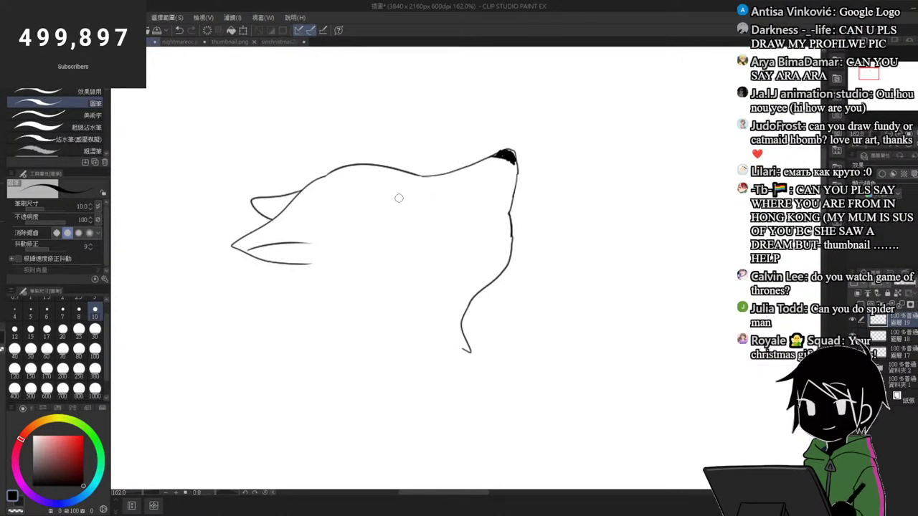
pyautogui.moveTo(414, 195)
pyautogui.mouseDown()
pyautogui.moveTo(382, 210)
pyautogui.moveTo(425, 205)
pyautogui.mouseUp()
pyautogui.hotkey('ctrl', 'z')
# Step: Erase the line joining muzzle and jaw and draw a small open mouth with tiny teeth in its place
pyautogui.press('e')
pyautogui.moveTo(511, 236)
pyautogui.mouseDown()
pyautogui.moveTo(509, 215)
pyautogui.moveTo(512, 248)
pyautogui.mouseUp()
pyautogui.press('p')
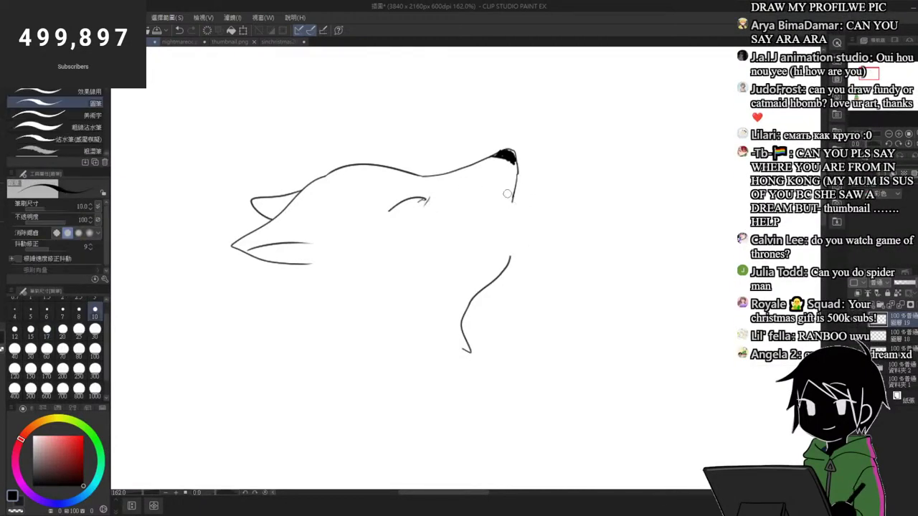
pyautogui.moveTo(514, 196)
pyautogui.mouseDown()
pyautogui.moveTo(474, 235)
pyautogui.moveTo(495, 218)
pyautogui.moveTo(477, 248)
pyautogui.moveTo(508, 246)
pyautogui.mouseUp()
pyautogui.hotkey('ctrl', 'z')
pyautogui.hotkey('ctrl', 'z')
pyautogui.hotkey('ctrl', 'z')
pyautogui.moveTo(514, 195)
pyautogui.mouseDown()
pyautogui.moveTo(496, 240)
pyautogui.moveTo(509, 254)
pyautogui.moveTo(507, 246)
pyautogui.mouseUp()
pyautogui.hotkey('ctrl', 'z')
pyautogui.hotkey('ctrl', 'z')
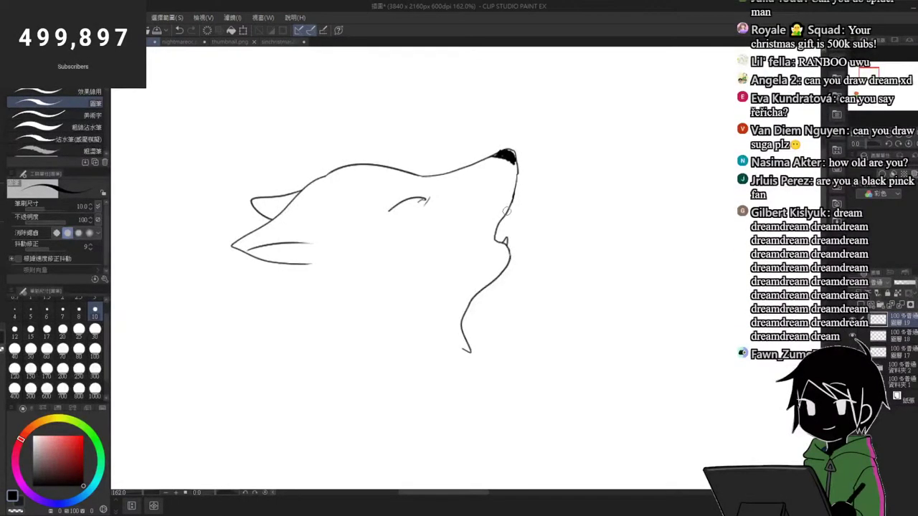
pyautogui.moveTo(507, 211); pyautogui.dragTo(505, 217)
# Step: Add jagged fur strokes below the throat, behind the ear and along the wolf's cheek
pyautogui.moveTo(462, 344); pyautogui.dragTo(441, 402)
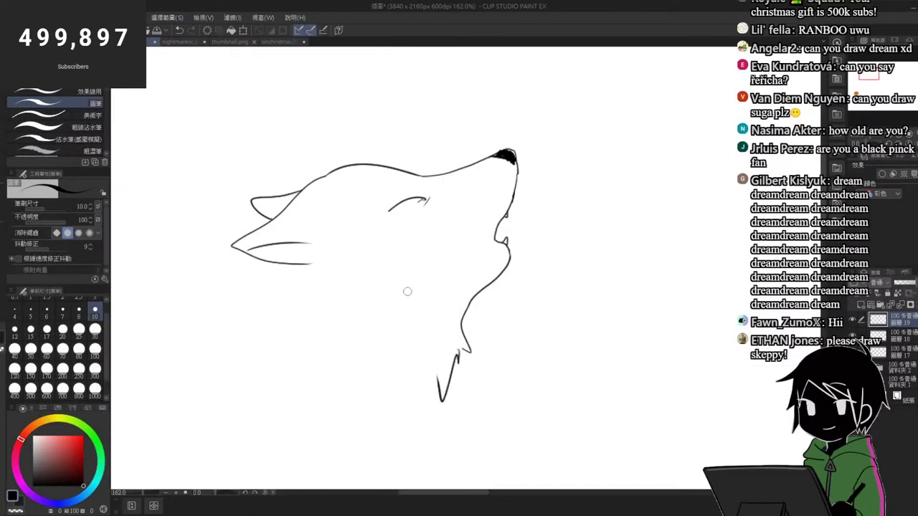
pyautogui.moveTo(290, 263); pyautogui.dragTo(229, 318)
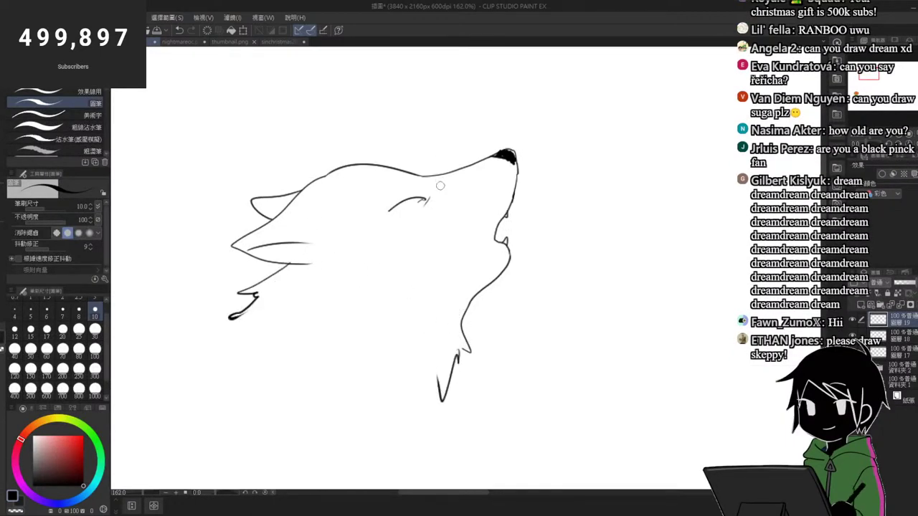
pyautogui.moveTo(396, 232); pyautogui.dragTo(373, 271)
pyautogui.moveTo(369, 249)
pyautogui.mouseDown()
pyautogui.moveTo(401, 307)
pyautogui.moveTo(389, 318)
pyautogui.moveTo(407, 333)
pyautogui.mouseUp()
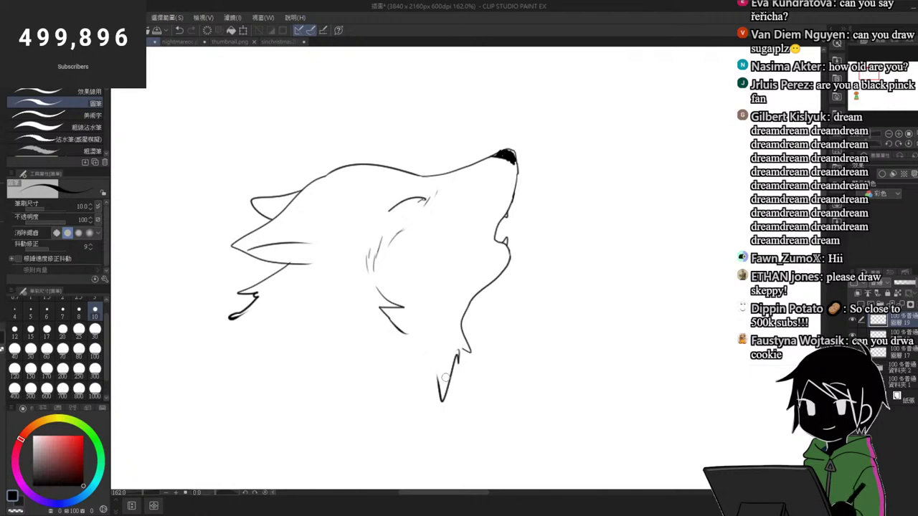
# Step: Extend the wolf's fur with pointed tufts down the chest and the back of the neck
pyautogui.moveTo(450, 391)
pyautogui.mouseDown()
pyautogui.moveTo(440, 403)
pyautogui.moveTo(446, 421)
pyautogui.moveTo(428, 406)
pyautogui.mouseUp()
pyautogui.moveTo(457, 338); pyautogui.dragTo(457, 394)
pyautogui.scroll(3, 457, 395)
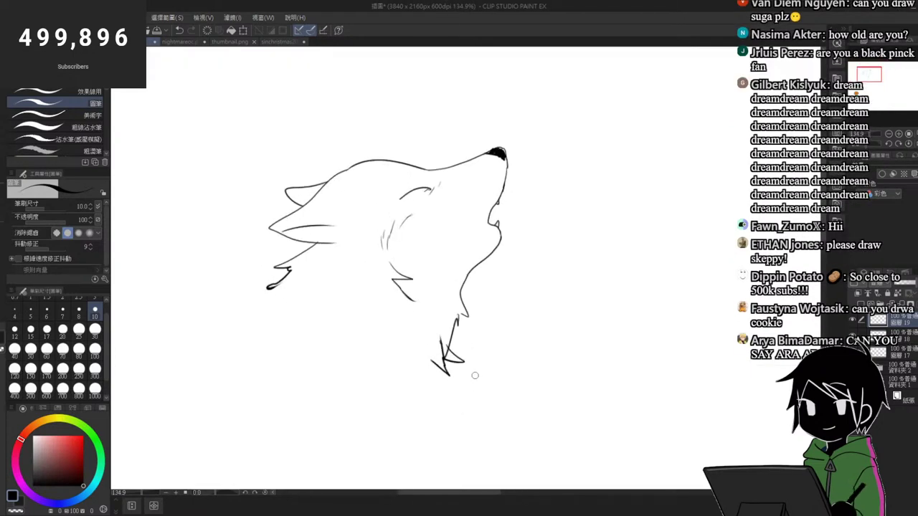
pyautogui.scroll(2, 455, 380)
pyautogui.moveTo(422, 358); pyautogui.dragTo(415, 403)
pyautogui.moveTo(194, 251)
pyautogui.mouseDown()
pyautogui.moveTo(227, 251)
pyautogui.moveTo(164, 278)
pyautogui.moveTo(202, 293)
pyautogui.mouseUp()
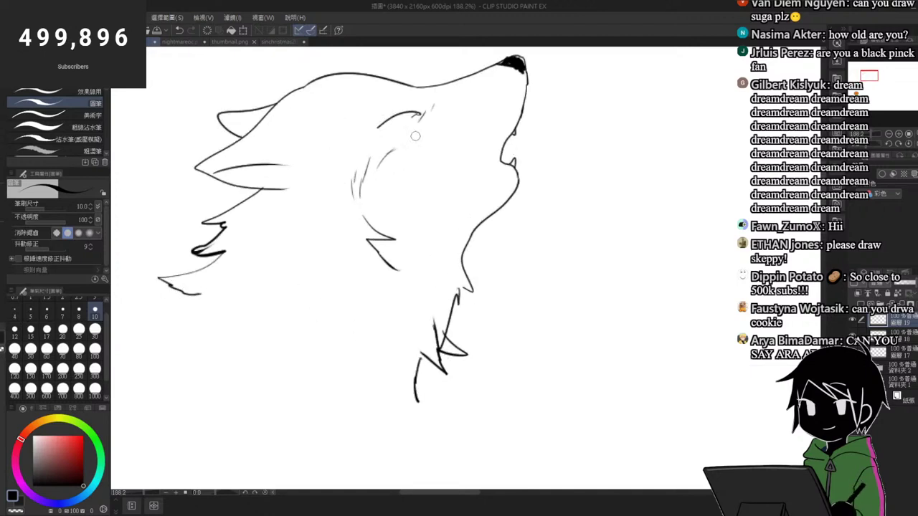
# Step: Thicken the wolf's closed eye, add tufts by the near ear and close the base of the neck with a jagged fur edge
pyautogui.moveTo(378, 129)
pyautogui.mouseDown()
pyautogui.moveTo(420, 112)
pyautogui.moveTo(398, 117)
pyautogui.mouseUp()
pyautogui.scroll(-4, 387, 326)
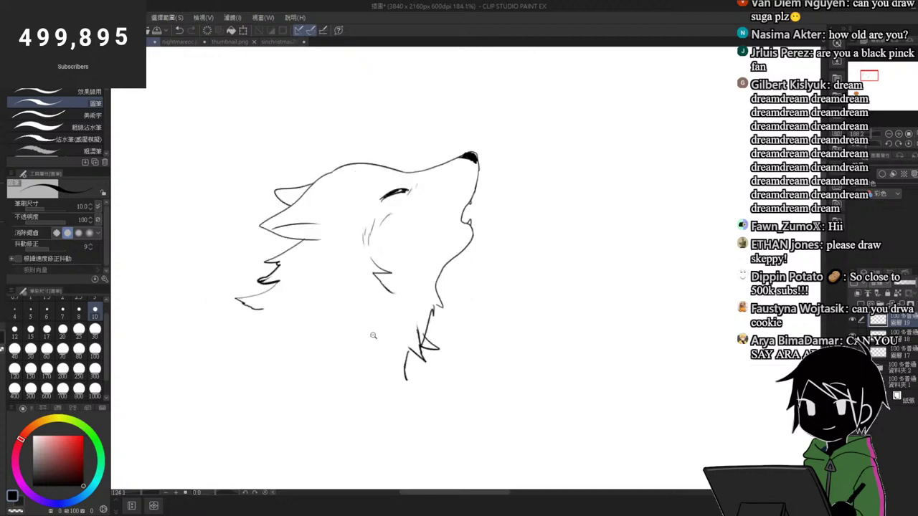
pyautogui.scroll(3, 452, 226)
pyautogui.moveTo(454, 235); pyautogui.dragTo(445, 249)
pyautogui.moveTo(285, 262); pyautogui.dragTo(258, 294)
pyautogui.moveTo(361, 436)
pyautogui.mouseDown()
pyautogui.moveTo(369, 441)
pyautogui.moveTo(338, 449)
pyautogui.mouseUp()
pyautogui.moveTo(220, 367); pyautogui.dragTo(333, 444)
pyautogui.scroll(-2, 441, 337)
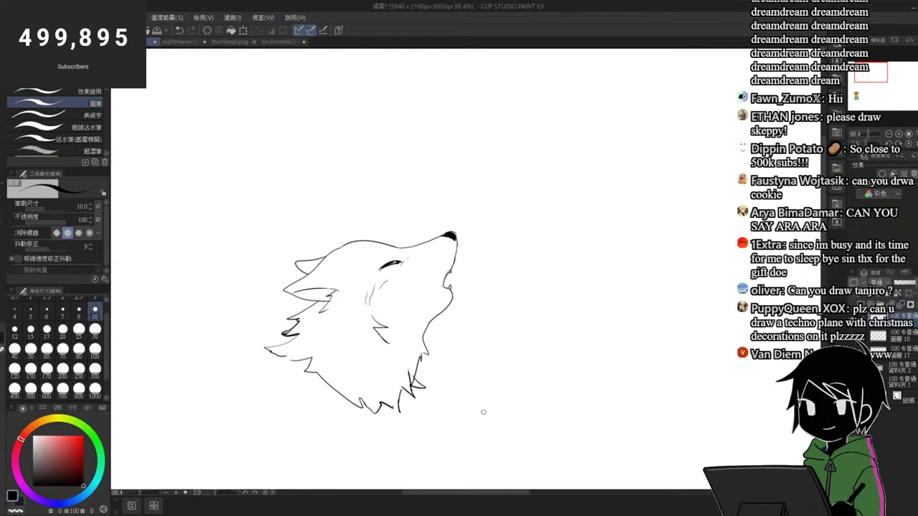
pyautogui.click(323, 429)
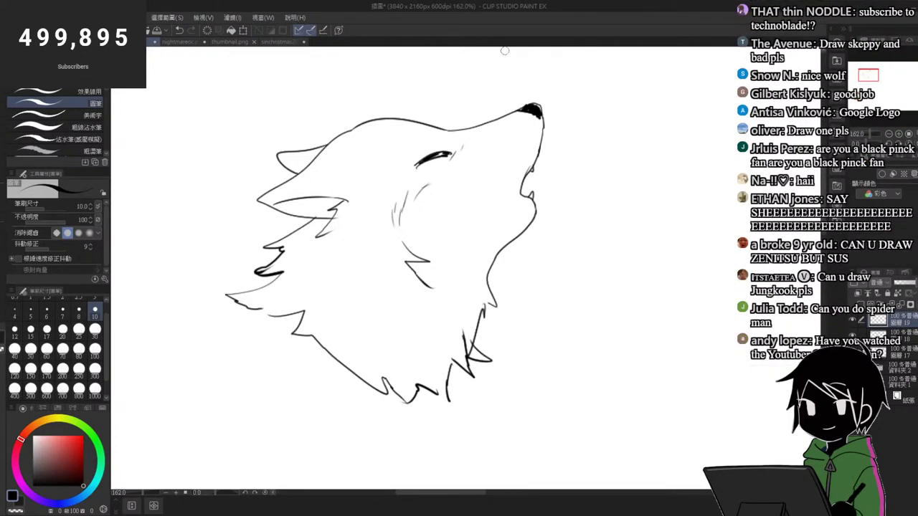
pyautogui.scroll(-4, 291, 242)
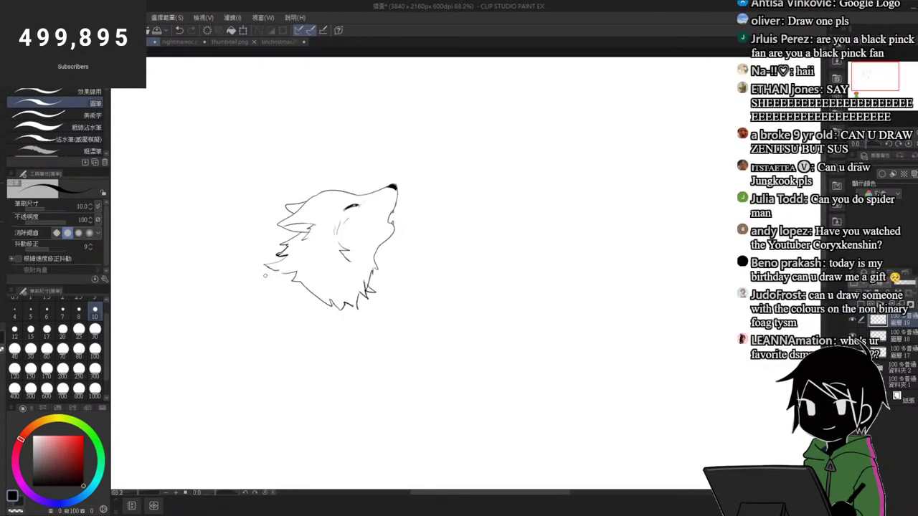
# Step: Hide the wolf layer and add a new blank layer for the next doodle
pyautogui.click(852, 322)
pyautogui.click(860, 304)
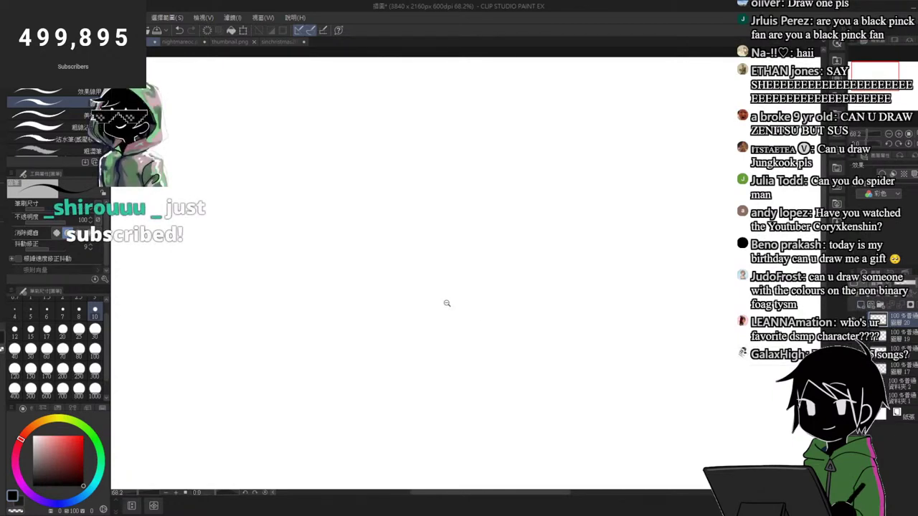
pyautogui.scroll(-2, 444, 308)
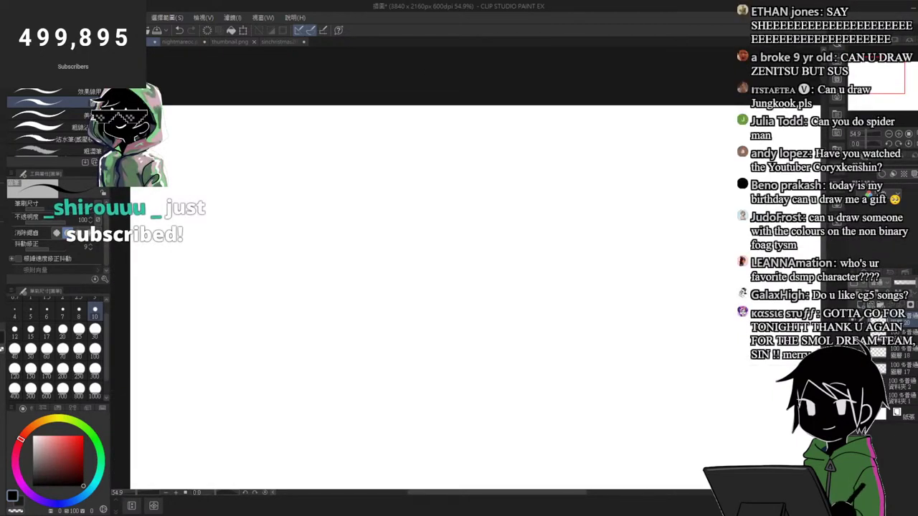
# Step: Draw a face outline with one curved line running down the cheek, around a pointed chin and up the jaw
pyautogui.scroll(3, 428, 230)
pyautogui.moveTo(366, 205); pyautogui.dragTo(392, 261)
pyautogui.scroll(3, 397, 186)
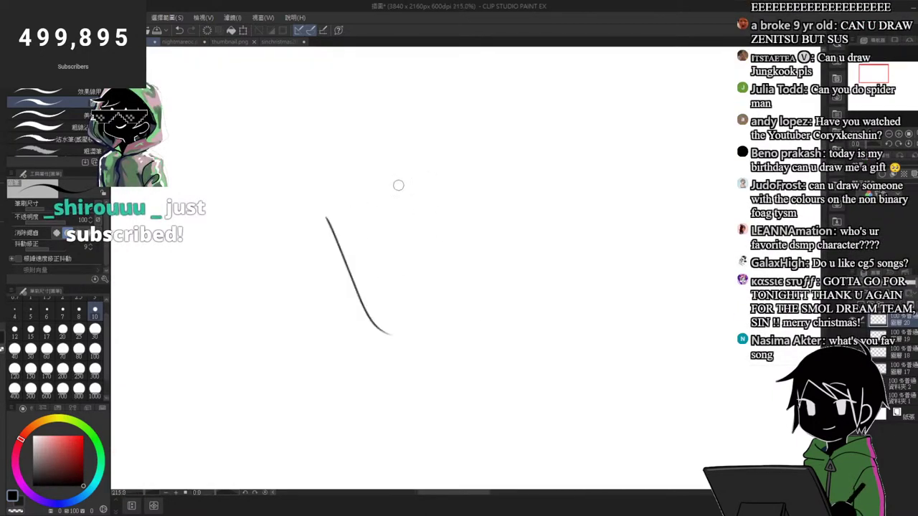
pyautogui.hotkey('ctrl', 'z')
pyautogui.moveTo(319, 184)
pyautogui.mouseDown()
pyautogui.moveTo(338, 264)
pyautogui.moveTo(454, 317)
pyautogui.moveTo(502, 281)
pyautogui.moveTo(511, 261)
pyautogui.mouseUp()
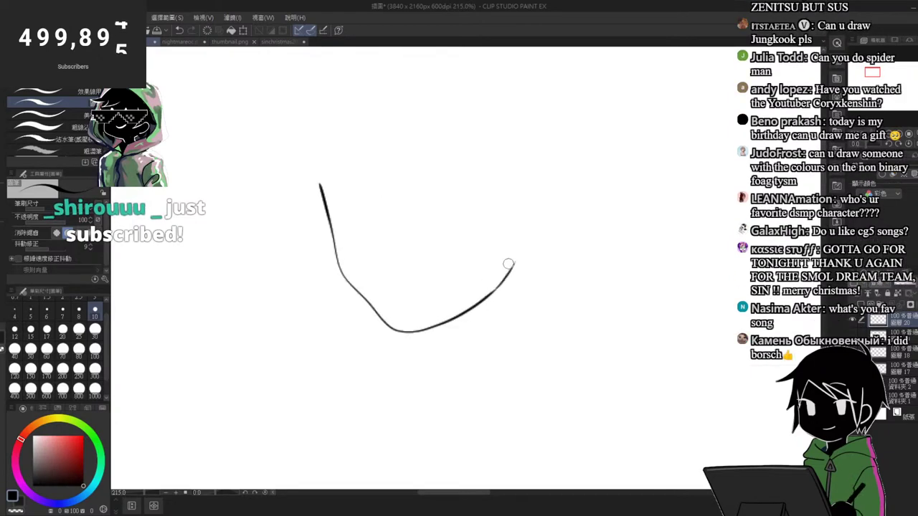
pyautogui.scroll(-1, 431, 298)
pyautogui.scroll(1, 431, 298)
# Step: Draw a swept spiky fringe, a rounded near ear and a sloping line joining the top of the fringe to the ear
pyautogui.moveTo(407, 203)
pyautogui.mouseDown()
pyautogui.moveTo(318, 219)
pyautogui.moveTo(276, 254)
pyautogui.moveTo(275, 269)
pyautogui.moveTo(374, 263)
pyautogui.moveTo(376, 271)
pyautogui.moveTo(463, 211)
pyautogui.mouseUp()
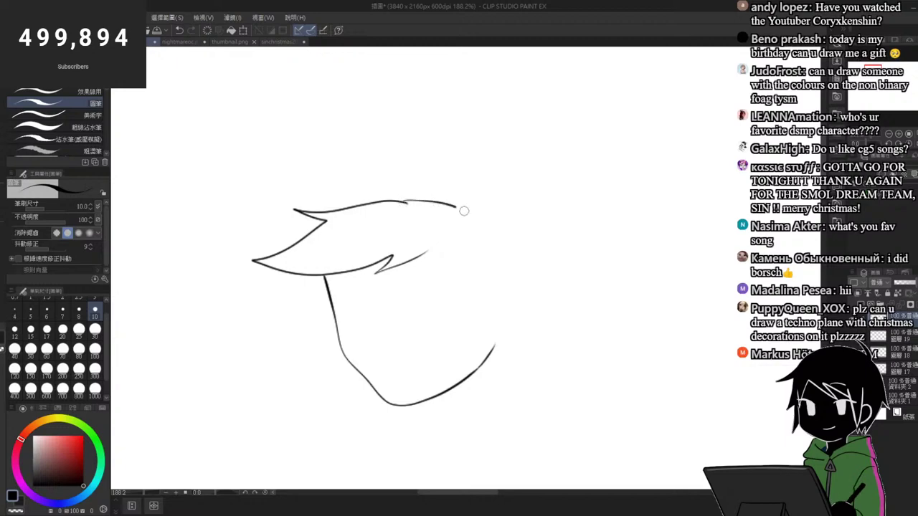
pyautogui.moveTo(507, 307)
pyautogui.mouseDown()
pyautogui.moveTo(499, 354)
pyautogui.moveTo(529, 328)
pyautogui.moveTo(492, 357)
pyautogui.mouseUp()
pyautogui.hotkey('ctrl', 'z')
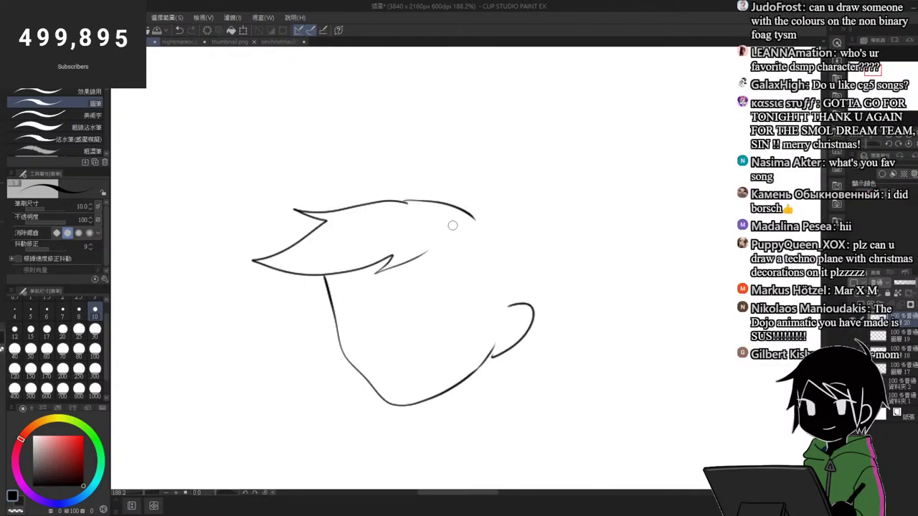
pyautogui.press('e')
pyautogui.moveTo(414, 199)
pyautogui.mouseDown()
pyautogui.moveTo(441, 212)
pyautogui.moveTo(398, 200)
pyautogui.moveTo(449, 209)
pyautogui.moveTo(447, 199)
pyautogui.moveTo(514, 305)
pyautogui.mouseUp()
pyautogui.press('p')
pyautogui.moveTo(428, 256); pyautogui.dragTo(444, 240)
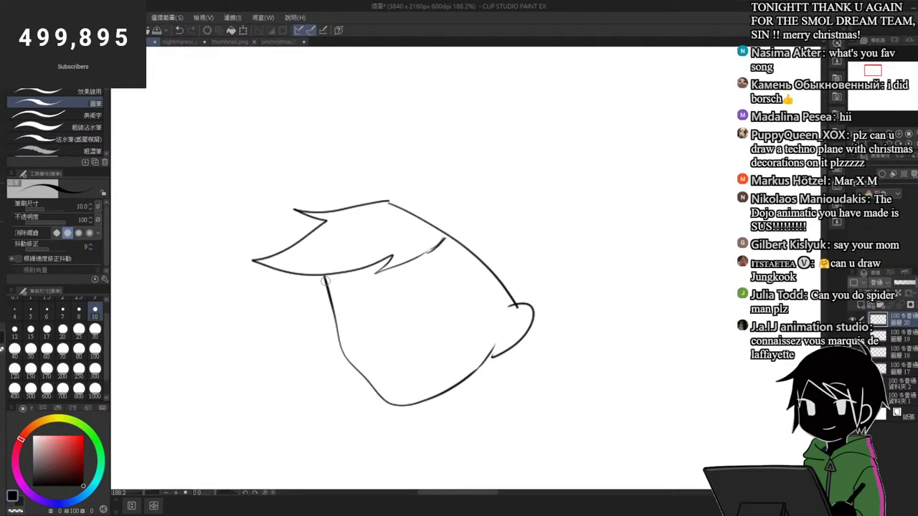
# Step: Draw the near eye with upper lid, oval iris and short lower lid, with a thin tapered eyebrow above it
pyautogui.moveTo(433, 303)
pyautogui.mouseDown()
pyautogui.moveTo(488, 310)
pyautogui.moveTo(463, 303)
pyautogui.moveTo(479, 309)
pyautogui.moveTo(465, 332)
pyautogui.mouseUp()
pyautogui.hotkey('ctrl', 'z')
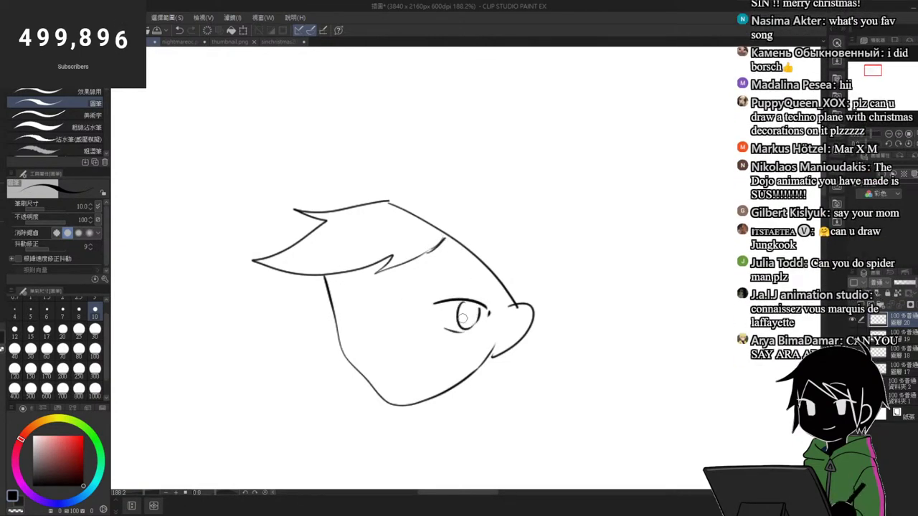
pyautogui.moveTo(419, 288); pyautogui.dragTo(489, 293)
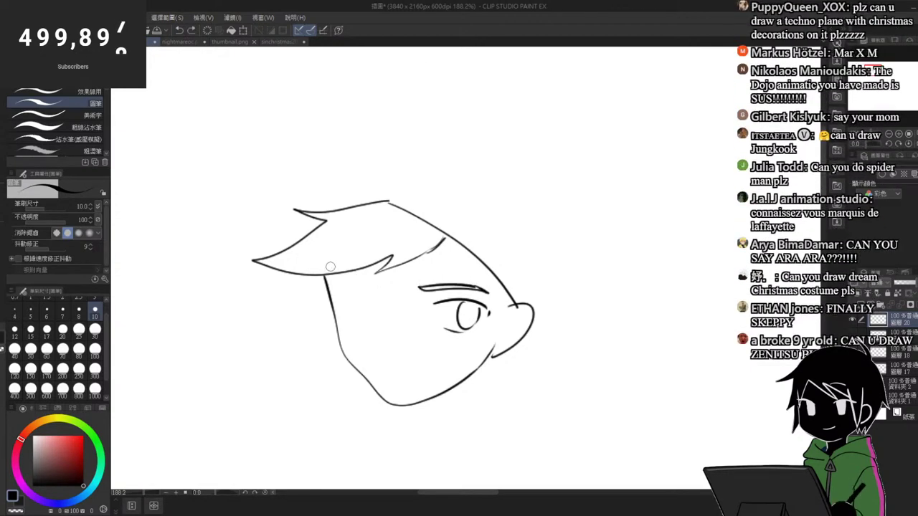
# Step: Draw the slanted far eyebrow just under the fringe and a bold curved upper lash line beneath it
pyautogui.moveTo(328, 264)
pyautogui.mouseDown()
pyautogui.moveTo(380, 289)
pyautogui.moveTo(378, 305)
pyautogui.mouseUp()
pyautogui.scroll(2, 378, 315)
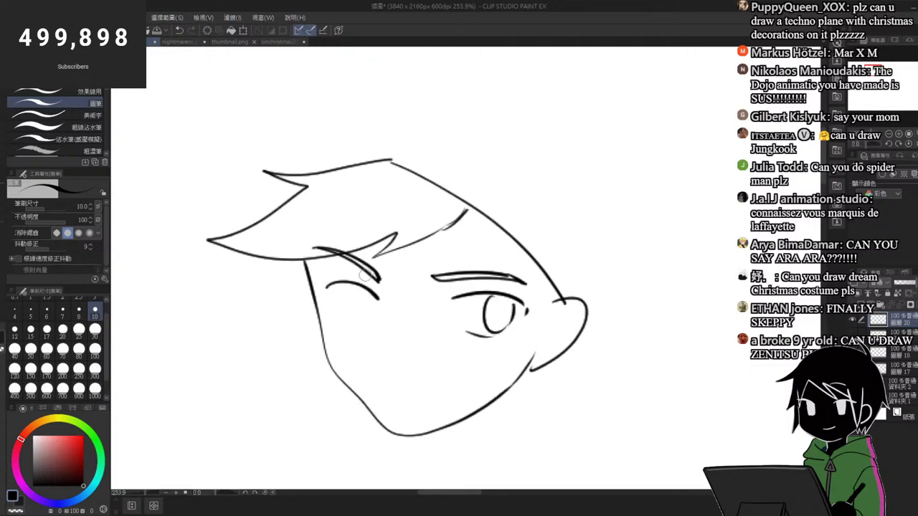
pyautogui.hotkey('ctrl', 'z')
pyautogui.moveTo(330, 287); pyautogui.dragTo(383, 302)
pyautogui.hotkey('ctrl', 'z')
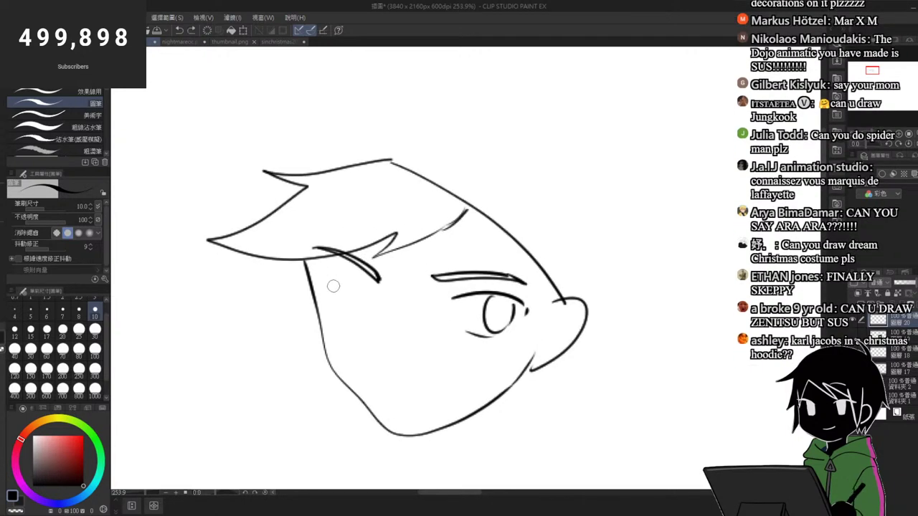
pyautogui.moveTo(330, 286); pyautogui.dragTo(385, 305)
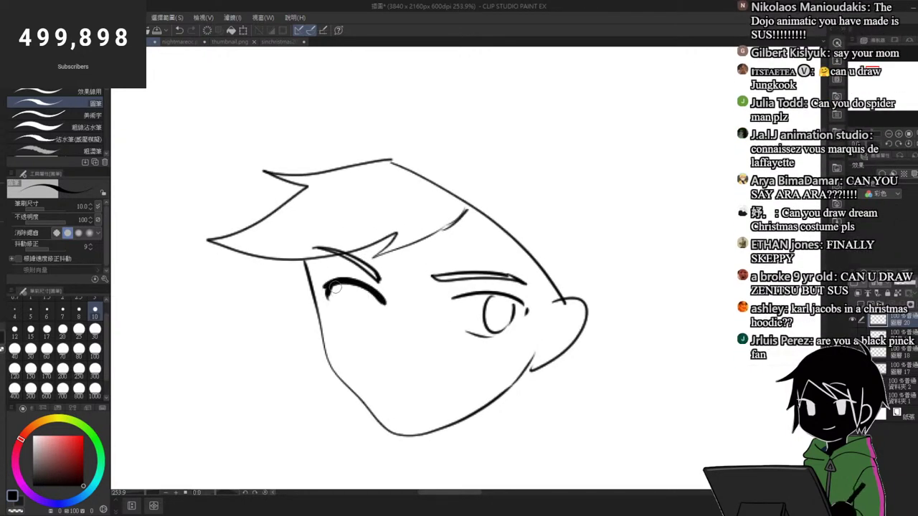
# Step: Thicken the near eye's upper lash line into a bold curve with a heavy outer corner
pyautogui.moveTo(448, 298); pyautogui.dragTo(514, 304)
pyautogui.hotkey('ctrl', 'z')
pyautogui.moveTo(449, 304)
pyautogui.mouseDown()
pyautogui.moveTo(524, 309)
pyautogui.moveTo(497, 294)
pyautogui.moveTo(522, 313)
pyautogui.mouseUp()
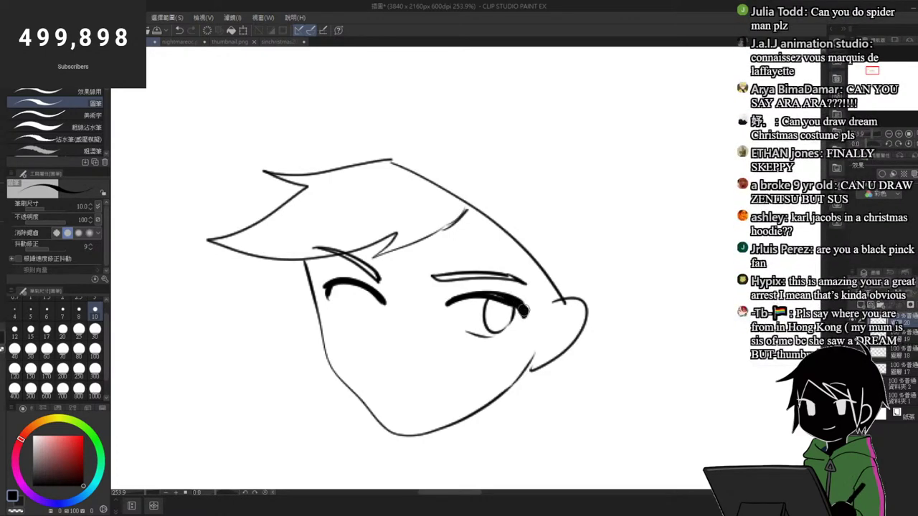
pyautogui.moveTo(509, 368); pyautogui.dragTo(518, 326)
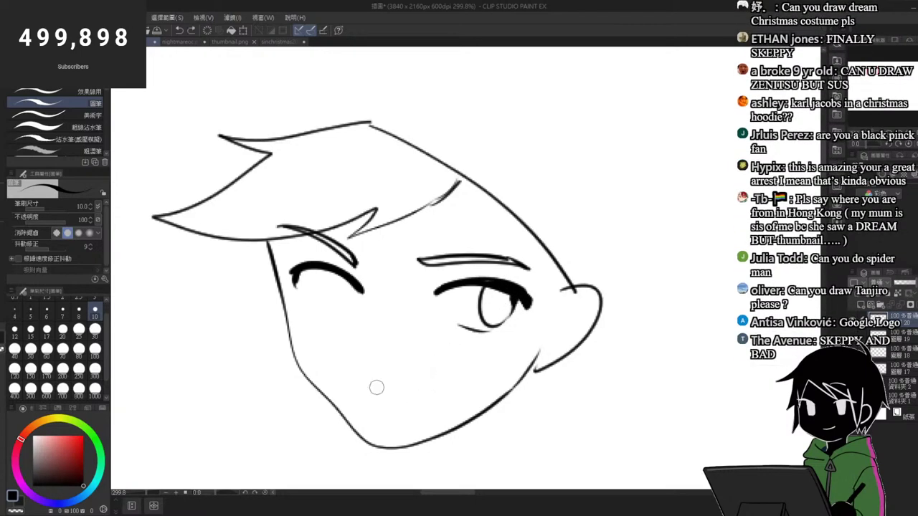
# Step: Draw a slight closed-mouth smile above the chin as a single short line
pyautogui.moveTo(370, 388); pyautogui.dragTo(441, 374)
pyautogui.hotkey('ctrl', 'z')
pyautogui.moveTo(371, 389); pyautogui.dragTo(443, 379)
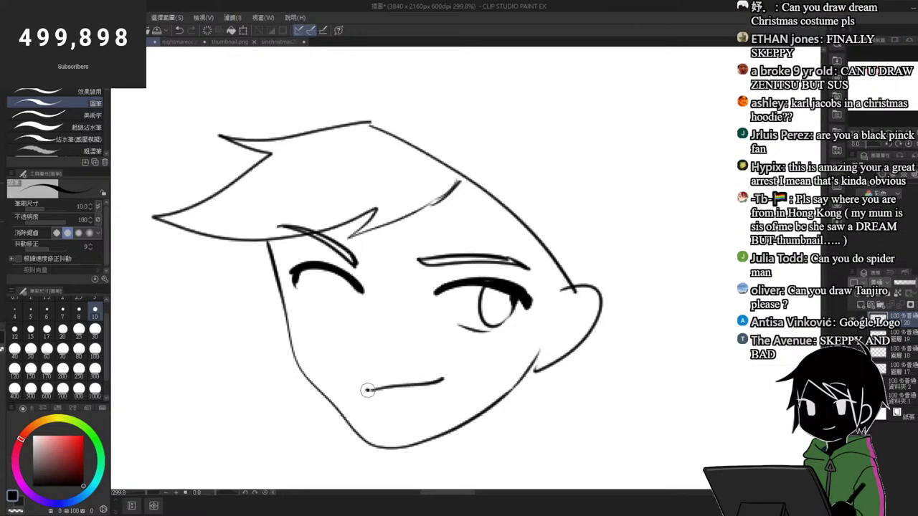
# Step: Outline bold oval irises in both eyes and draw a curved lower lid under the far eye
pyautogui.moveTo(337, 278)
pyautogui.mouseDown()
pyautogui.moveTo(356, 311)
pyautogui.moveTo(361, 291)
pyautogui.moveTo(353, 314)
pyautogui.moveTo(360, 293)
pyautogui.mouseUp()
pyautogui.hotkey('ctrl', 'z')
pyautogui.moveTo(481, 288)
pyautogui.mouseDown()
pyautogui.moveTo(499, 324)
pyautogui.moveTo(516, 299)
pyautogui.mouseUp()
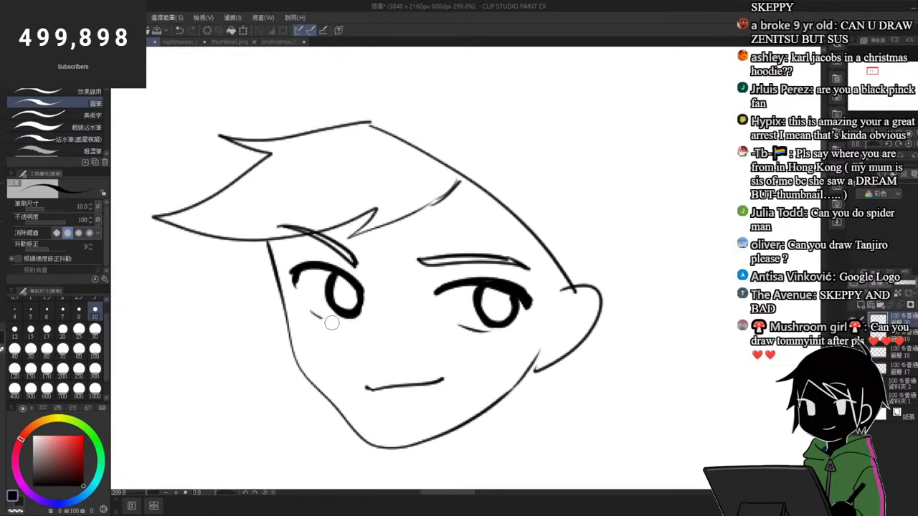
pyautogui.moveTo(332, 322); pyautogui.dragTo(351, 325)
pyautogui.hotkey('ctrl', 'z')
pyautogui.moveTo(312, 308); pyautogui.dragTo(354, 324)
# Step: Thin the iris outlines of both eyes by erasing along their inner edges
pyautogui.scroll(-3, 355, 242)
pyautogui.scroll(3, 401, 251)
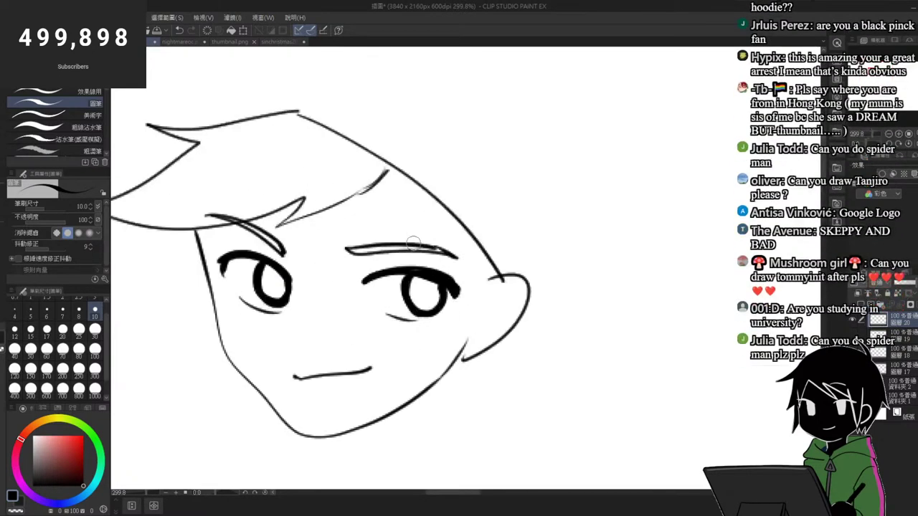
pyautogui.press('e')
pyautogui.moveTo(266, 279)
pyautogui.mouseDown()
pyautogui.moveTo(262, 288)
pyautogui.moveTo(276, 289)
pyautogui.mouseUp()
pyautogui.moveTo(418, 285)
pyautogui.mouseDown()
pyautogui.moveTo(431, 299)
pyautogui.moveTo(413, 277)
pyautogui.mouseUp()
pyautogui.press('p')
pyautogui.scroll(-5, 388, 214)
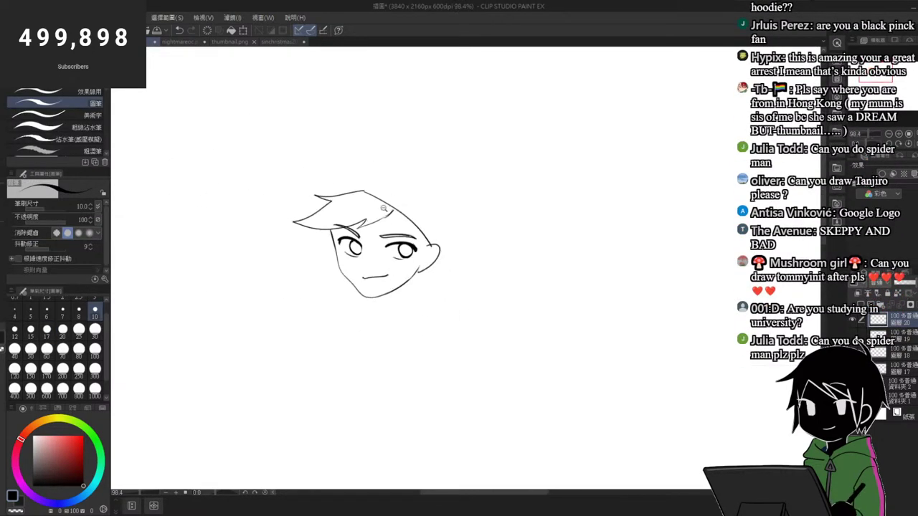
pyautogui.scroll(5, 388, 213)
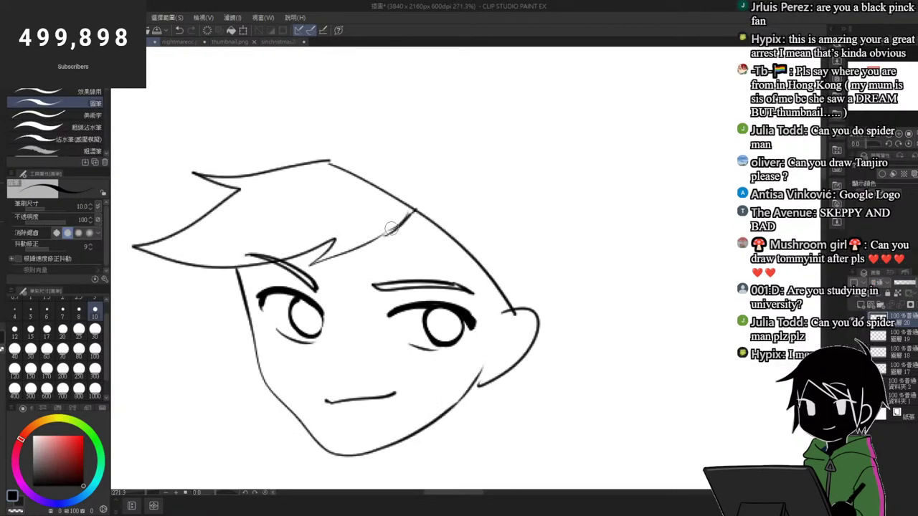
# Step: Draw a cap band above the hairline, with a narrow strap and small tabs at the front, curving back toward the ear
pyautogui.scroll(-3, 364, 199)
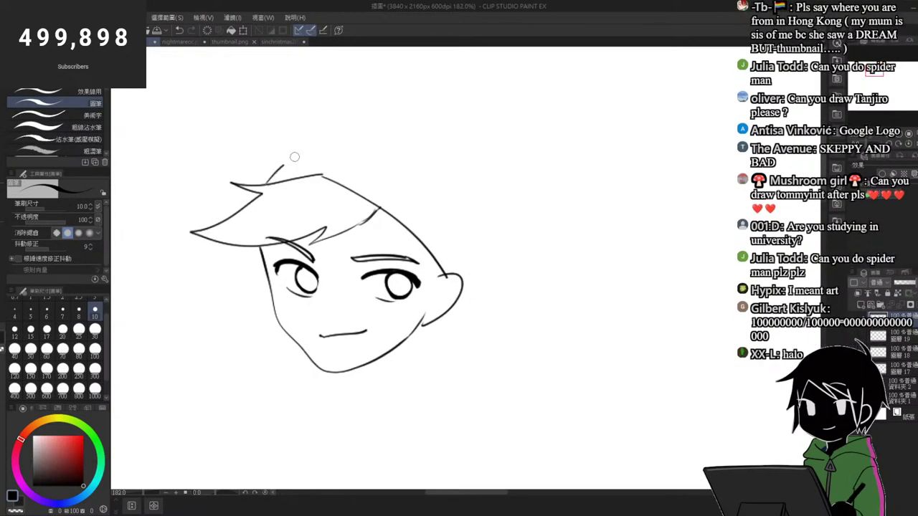
pyautogui.moveTo(267, 178)
pyautogui.mouseDown()
pyautogui.moveTo(292, 154)
pyautogui.moveTo(337, 143)
pyautogui.moveTo(427, 204)
pyautogui.mouseUp()
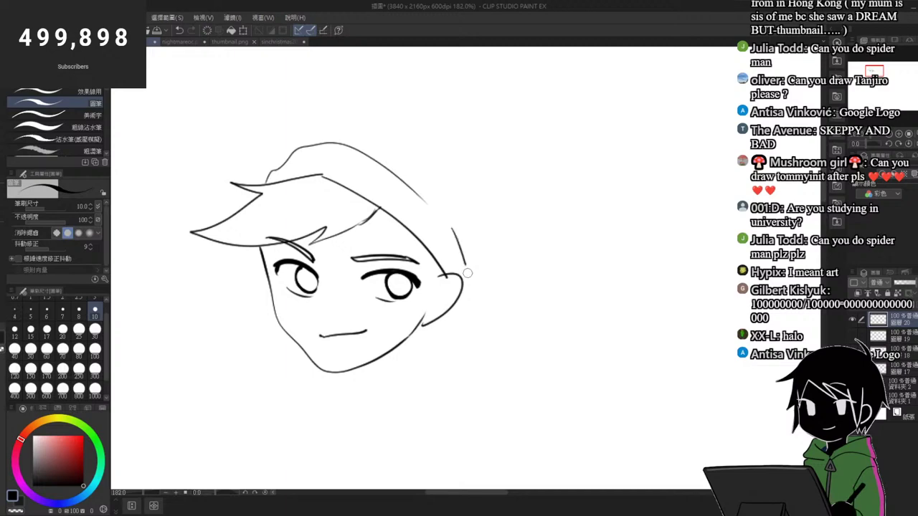
pyautogui.hotkey('ctrl', 'z')
pyautogui.hotkey('ctrl', 'z')
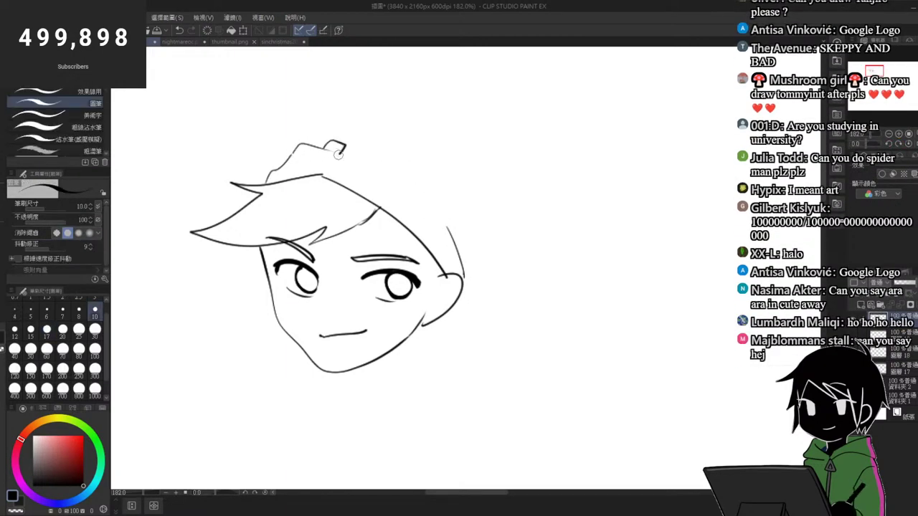
pyautogui.moveTo(394, 164)
pyautogui.mouseDown()
pyautogui.moveTo(410, 172)
pyautogui.moveTo(388, 191)
pyautogui.mouseUp()
pyautogui.moveTo(337, 161); pyautogui.dragTo(388, 183)
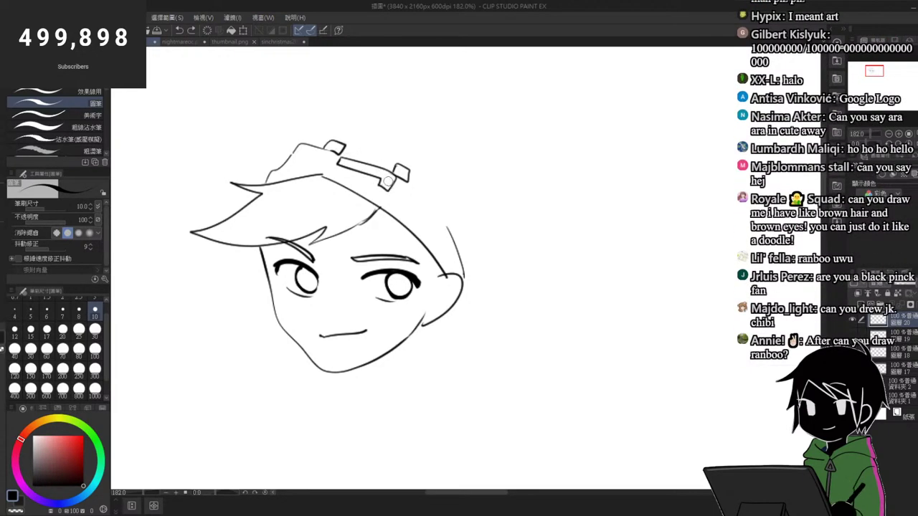
pyautogui.moveTo(394, 185); pyautogui.dragTo(433, 219)
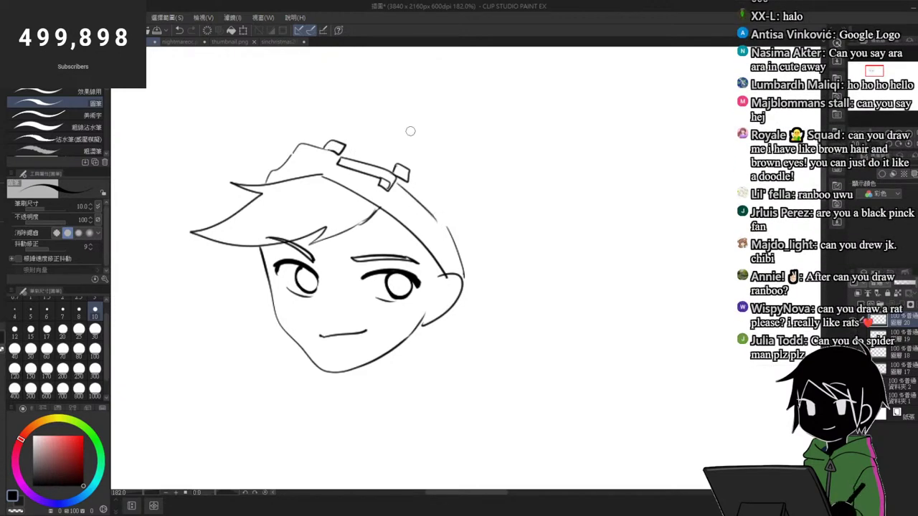
pyautogui.moveTo(301, 145)
pyautogui.mouseDown()
pyautogui.moveTo(364, 123)
pyautogui.moveTo(451, 144)
pyautogui.moveTo(350, 120)
pyautogui.moveTo(449, 138)
pyautogui.moveTo(486, 185)
pyautogui.moveTo(497, 248)
pyautogui.moveTo(305, 139)
pyautogui.moveTo(383, 119)
pyautogui.moveTo(441, 144)
pyautogui.mouseUp()
pyautogui.hotkey('ctrl', 'z')
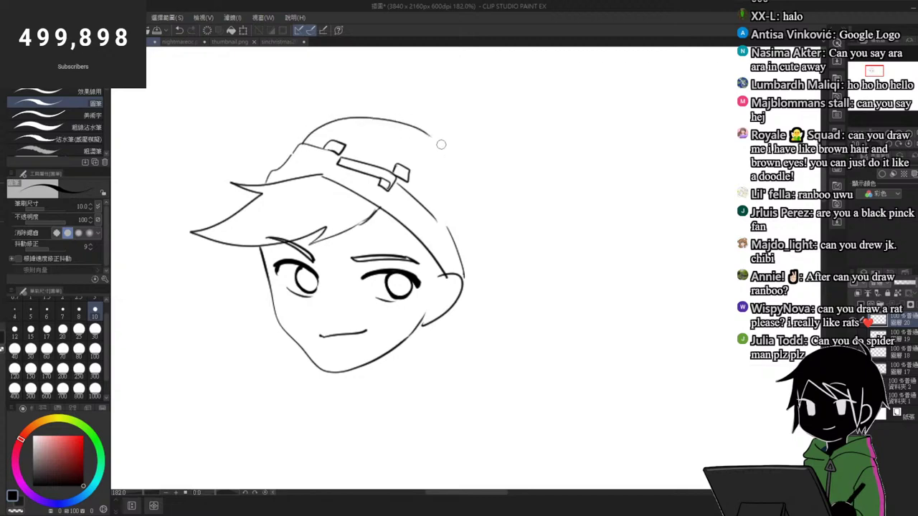
pyautogui.hotkey('ctrl', 'z')
# Step: Clean up the line at the near ear and draw a pointed hair tuft in front of it plus an inner ear line
pyautogui.press('e')
pyautogui.moveTo(443, 272)
pyautogui.mouseDown()
pyautogui.moveTo(417, 238)
pyautogui.moveTo(428, 281)
pyautogui.mouseUp()
pyautogui.press('p')
pyautogui.hotkey('ctrl', 'z')
pyautogui.moveTo(414, 235); pyautogui.dragTo(425, 286)
pyautogui.moveTo(424, 287)
pyautogui.mouseDown()
pyautogui.moveTo(438, 275)
pyautogui.moveTo(419, 321)
pyautogui.moveTo(450, 275)
pyautogui.moveTo(453, 299)
pyautogui.mouseUp()
pyautogui.press('e')
pyautogui.scroll(2, 438, 273)
pyautogui.press('p')
# Step: Adjust the head sketch slightly with a free transform and apply it
pyautogui.scroll(-5, 412, 272)
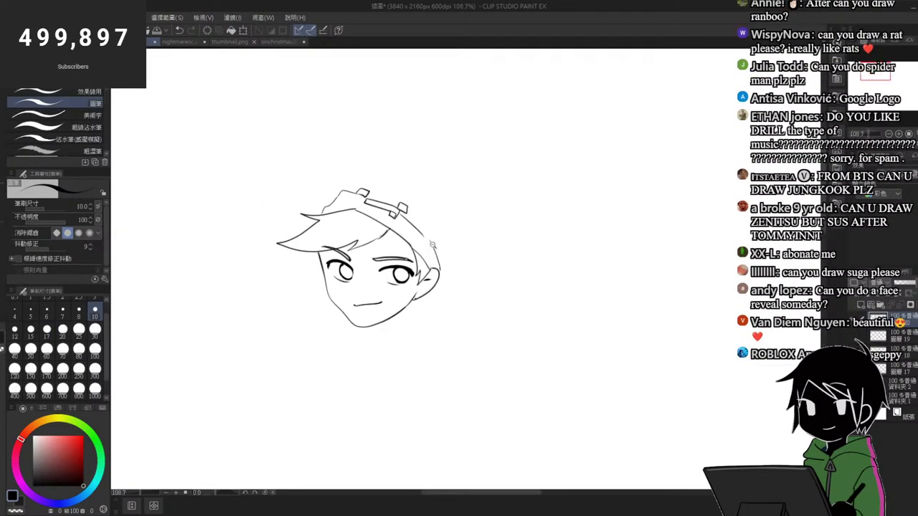
pyautogui.scroll(2, 412, 273)
pyautogui.hotkey('ctrl', 't')
pyautogui.moveTo(446, 262); pyautogui.dragTo(444, 255)
pyautogui.press('Return')
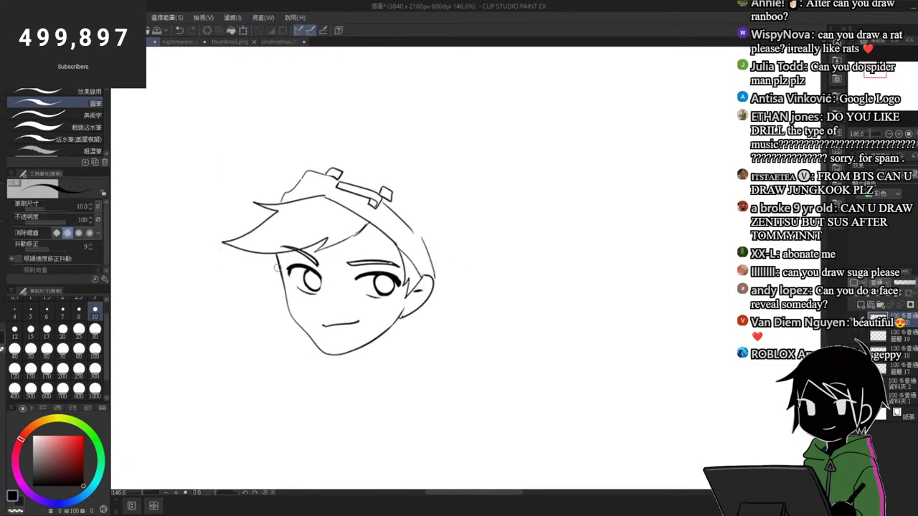
# Step: Draw the far ear beside the cheek and a large rounded cap crown curving from the band to behind the near ear
pyautogui.moveTo(276, 263); pyautogui.dragTo(284, 304)
pyautogui.moveTo(282, 191)
pyautogui.mouseDown()
pyautogui.moveTo(297, 164)
pyautogui.moveTo(357, 151)
pyautogui.moveTo(295, 179)
pyautogui.moveTo(345, 144)
pyautogui.moveTo(450, 195)
pyautogui.mouseUp()
pyautogui.hotkey('ctrl', 'z')
pyautogui.hotkey('ctrl', 'z')
pyautogui.moveTo(304, 173)
pyautogui.mouseDown()
pyautogui.moveTo(361, 155)
pyautogui.moveTo(433, 184)
pyautogui.moveTo(455, 238)
pyautogui.moveTo(456, 281)
pyautogui.mouseUp()
pyautogui.hotkey('ctrl', 'z')
pyautogui.moveTo(326, 154)
pyautogui.mouseDown()
pyautogui.moveTo(363, 147)
pyautogui.moveTo(457, 253)
pyautogui.moveTo(440, 294)
pyautogui.mouseUp()
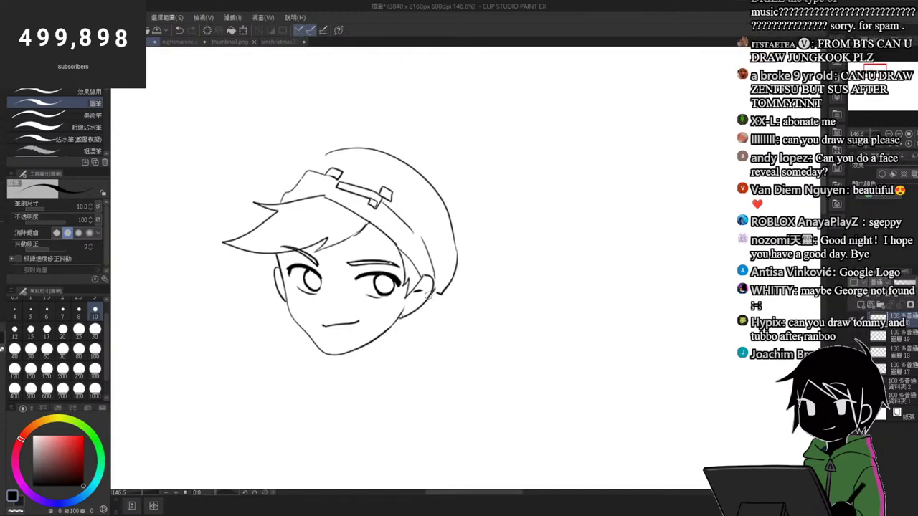
# Step: Draw the neck line below the near ear, a slanted collar edge and an angular hood shape behind the neck
pyautogui.moveTo(398, 321); pyautogui.dragTo(402, 345)
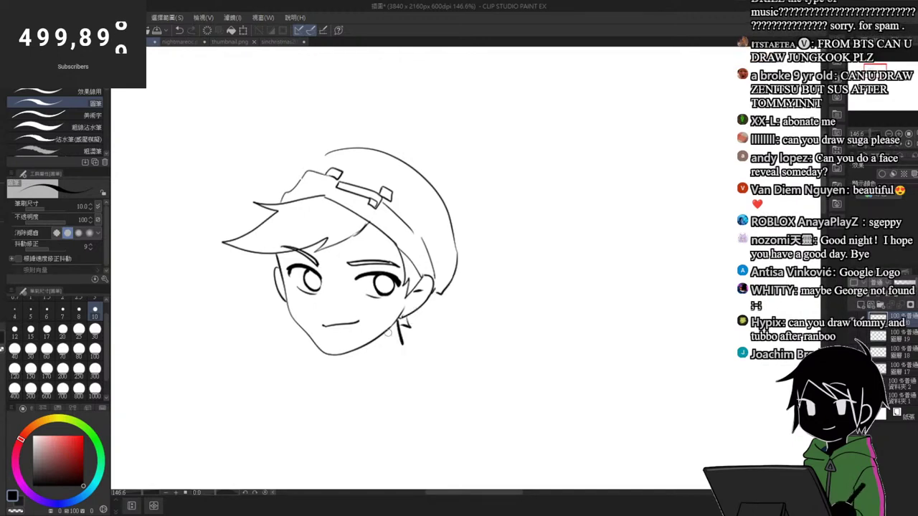
pyautogui.moveTo(349, 377); pyautogui.dragTo(431, 329)
pyautogui.hotkey('ctrl', 'z')
pyautogui.moveTo(349, 376)
pyautogui.mouseDown()
pyautogui.moveTo(430, 326)
pyautogui.moveTo(456, 333)
pyautogui.mouseUp()
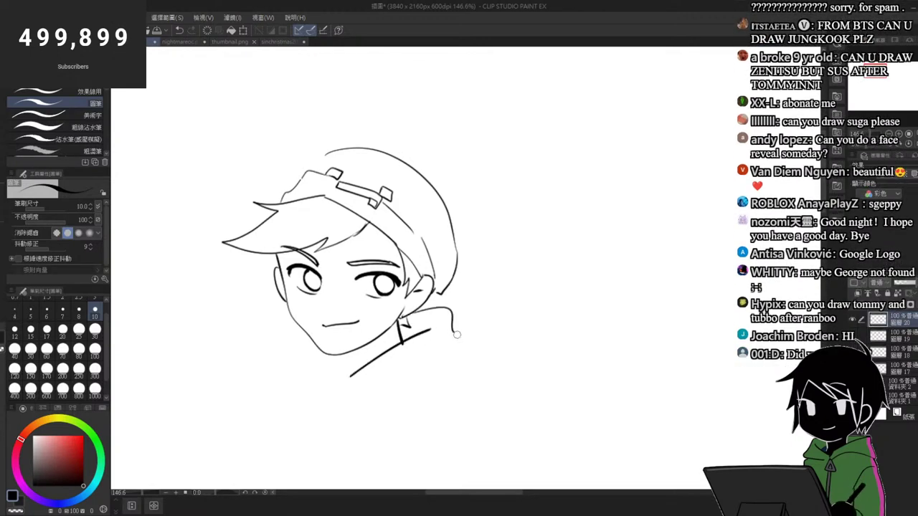
pyautogui.hotkey('ctrl', 'z')
pyautogui.moveTo(402, 319)
pyautogui.mouseDown()
pyautogui.moveTo(465, 341)
pyautogui.moveTo(478, 371)
pyautogui.moveTo(382, 374)
pyautogui.mouseUp()
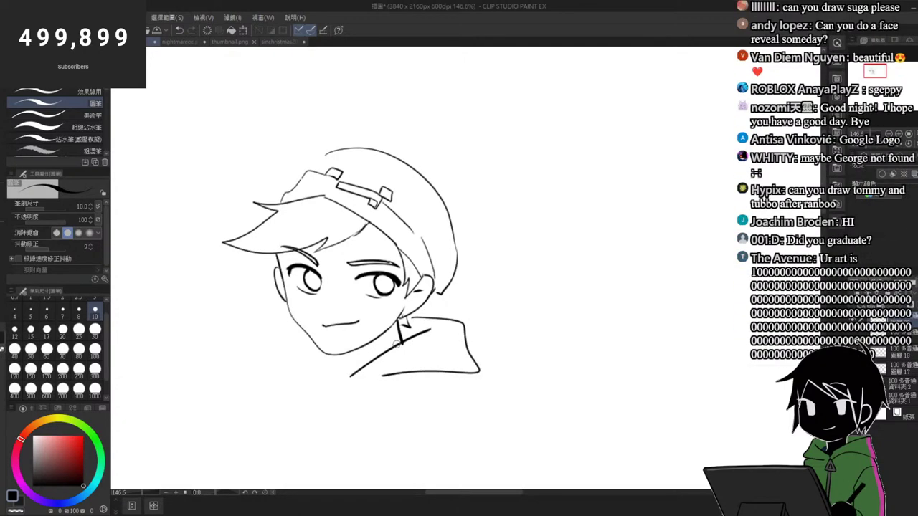
# Step: Join the cap crown to the front of the band and redraw the cap's front edge curving down to the hair
pyautogui.moveTo(372, 156); pyautogui.dragTo(380, 105)
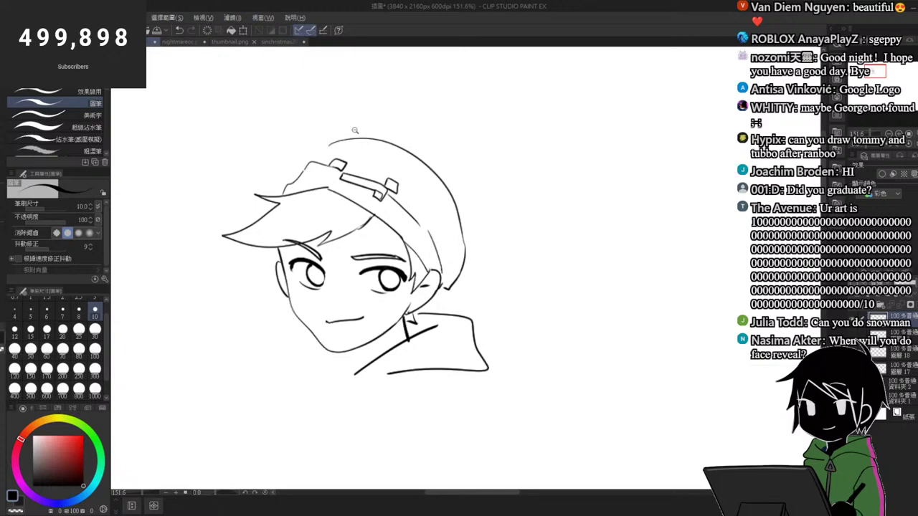
pyautogui.moveTo(336, 131); pyautogui.dragTo(358, 130)
pyautogui.moveTo(325, 162)
pyautogui.mouseDown()
pyautogui.moveTo(284, 194)
pyautogui.moveTo(285, 150)
pyautogui.moveTo(369, 154)
pyautogui.moveTo(304, 212)
pyautogui.mouseUp()
pyautogui.press('e')
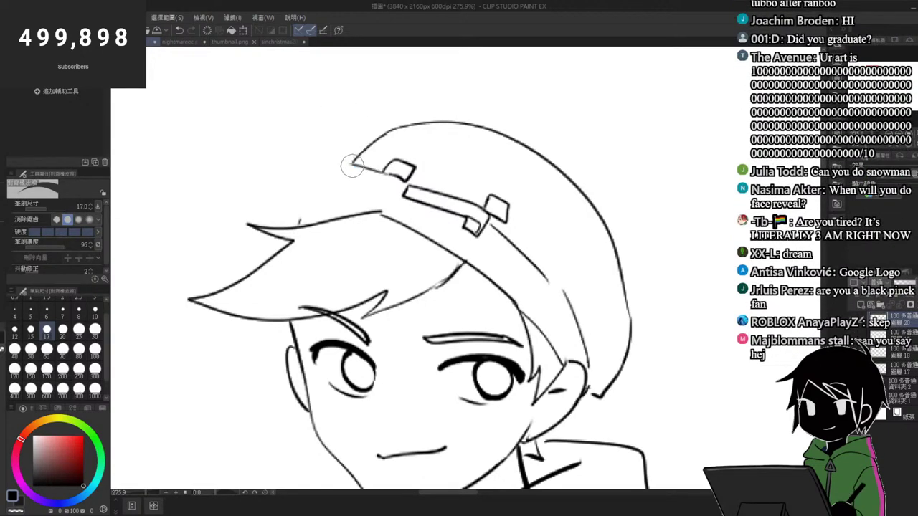
pyautogui.press('p')
pyautogui.moveTo(356, 164); pyautogui.dragTo(309, 191)
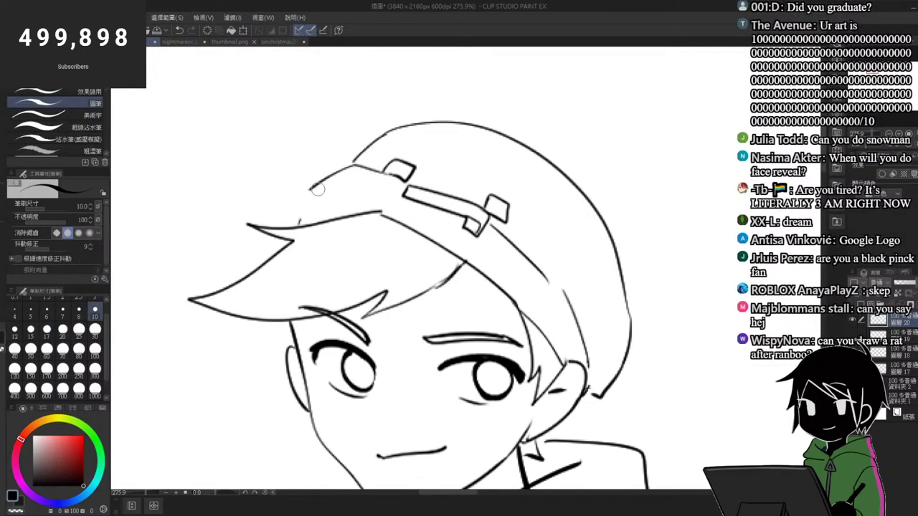
pyautogui.press('e')
pyautogui.scroll(1, 305, 209)
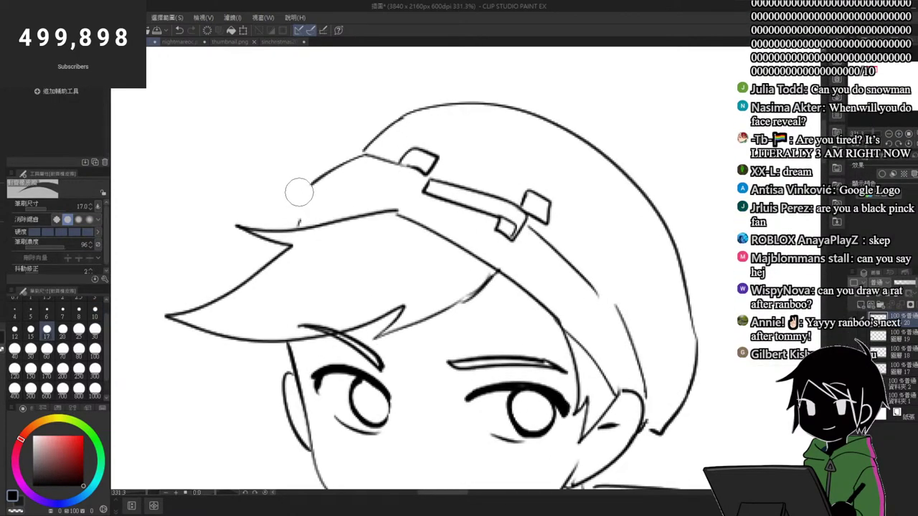
pyautogui.press('p')
pyautogui.moveTo(312, 184)
pyautogui.mouseDown()
pyautogui.moveTo(287, 212)
pyautogui.moveTo(273, 259)
pyautogui.mouseUp()
# Step: Add a small pointed hair tuft at the far ear and redraw the inner line of the near ear
pyautogui.scroll(-5, 309, 194)
pyautogui.scroll(2, 335, 246)
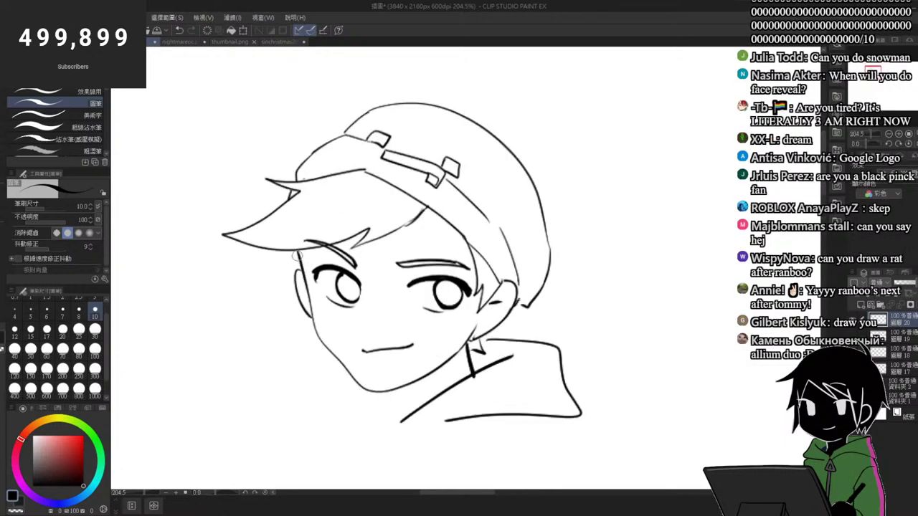
pyautogui.scroll(-4, 293, 265)
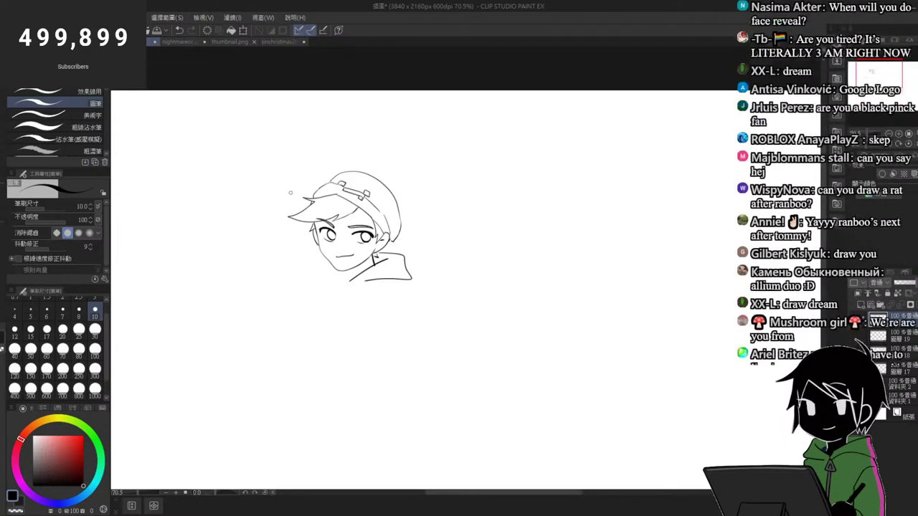
pyautogui.scroll(3, 393, 241)
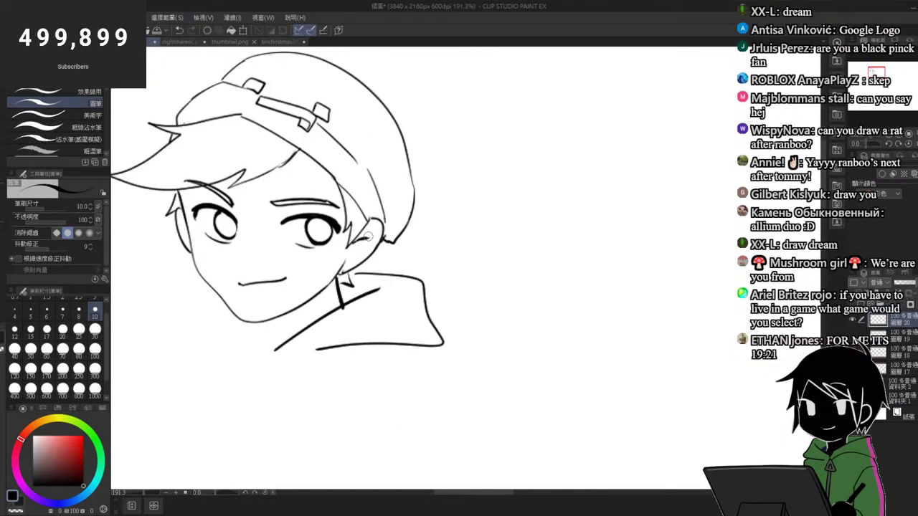
pyautogui.press('e')
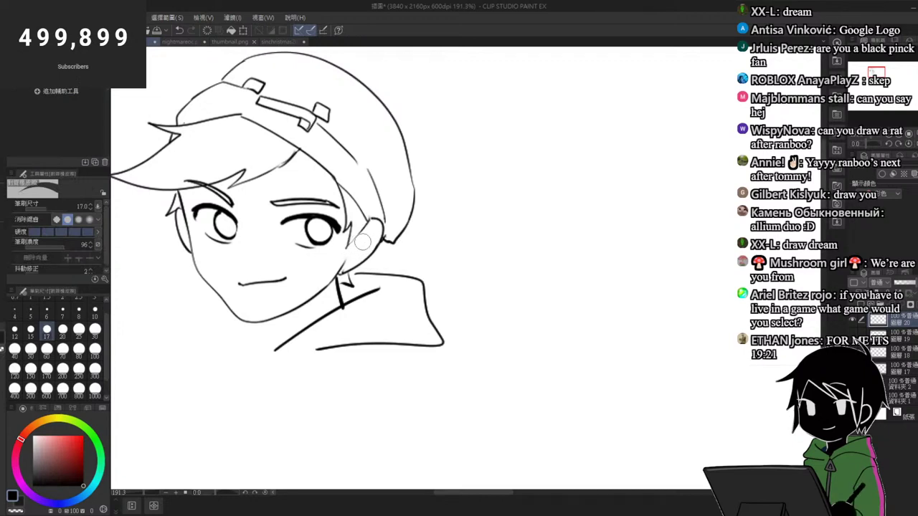
pyautogui.press('p')
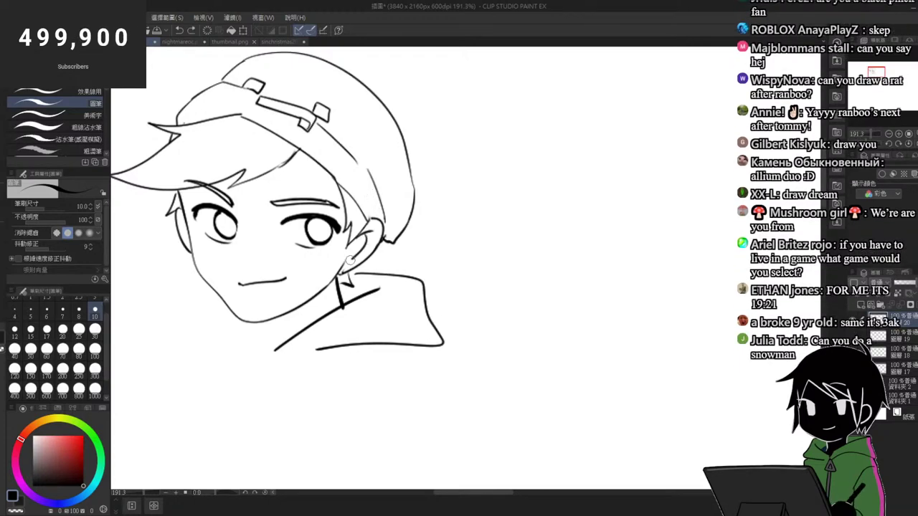
pyautogui.scroll(-5, 360, 246)
pyautogui.scroll(5, 369, 240)
# Step: Refine the collar's inner edge, add the far neck line, and complete the hood outline around and below the chin
pyautogui.press('e')
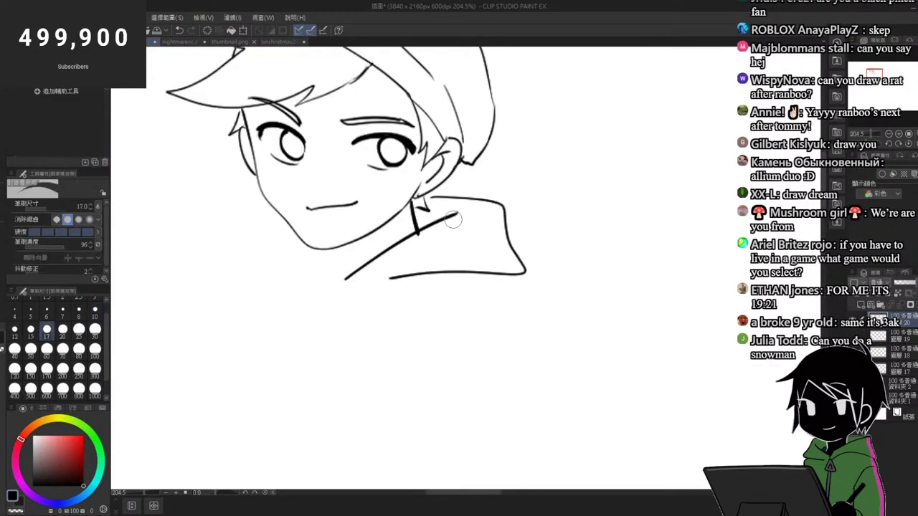
pyautogui.moveTo(453, 220)
pyautogui.mouseDown()
pyautogui.moveTo(424, 239)
pyautogui.moveTo(456, 207)
pyautogui.moveTo(415, 233)
pyautogui.mouseUp()
pyautogui.press('p')
pyautogui.hotkey('ctrl', 'z')
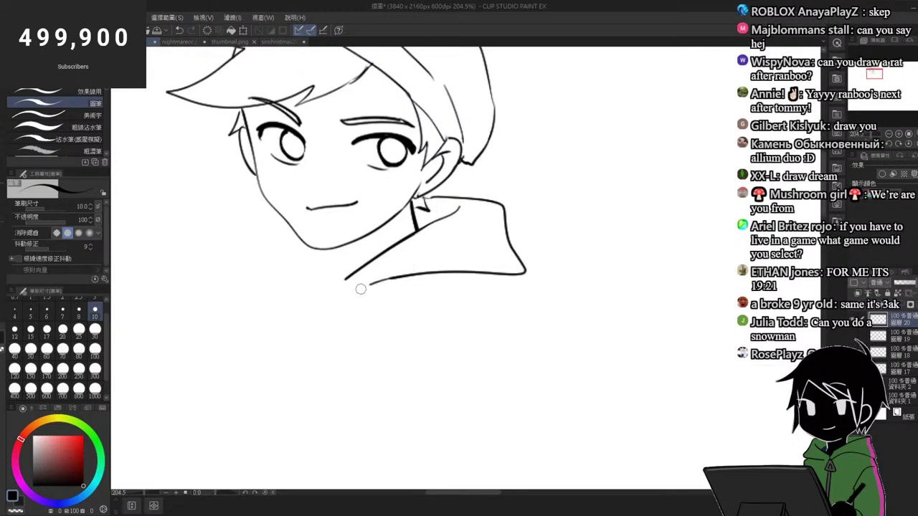
pyautogui.moveTo(392, 279); pyautogui.dragTo(339, 295)
pyautogui.hotkey('ctrl', 'z')
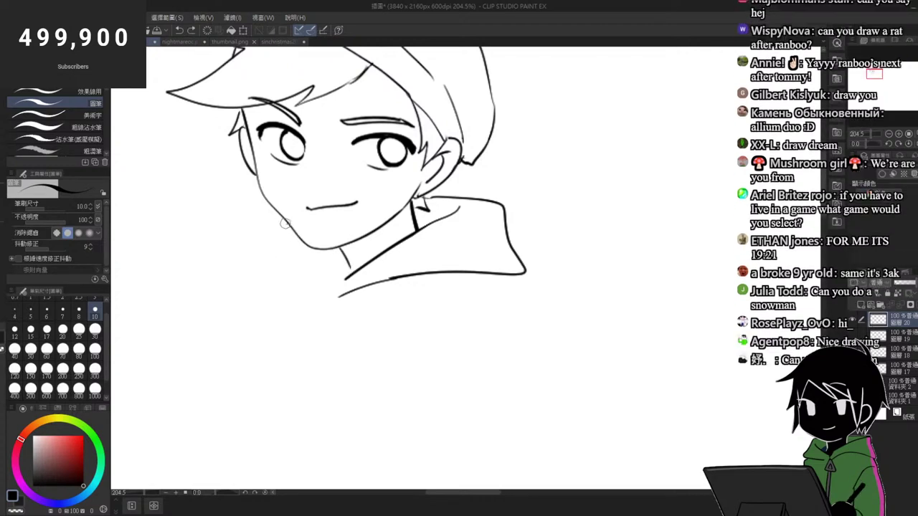
pyautogui.moveTo(290, 230)
pyautogui.mouseDown()
pyautogui.moveTo(289, 307)
pyautogui.moveTo(317, 304)
pyautogui.mouseUp()
pyautogui.hotkey('ctrl', 'z')
pyautogui.moveTo(292, 232)
pyautogui.mouseDown()
pyautogui.moveTo(273, 261)
pyautogui.moveTo(308, 298)
pyautogui.mouseUp()
pyautogui.moveTo(307, 251)
pyautogui.mouseDown()
pyautogui.moveTo(346, 276)
pyautogui.moveTo(301, 298)
pyautogui.mouseUp()
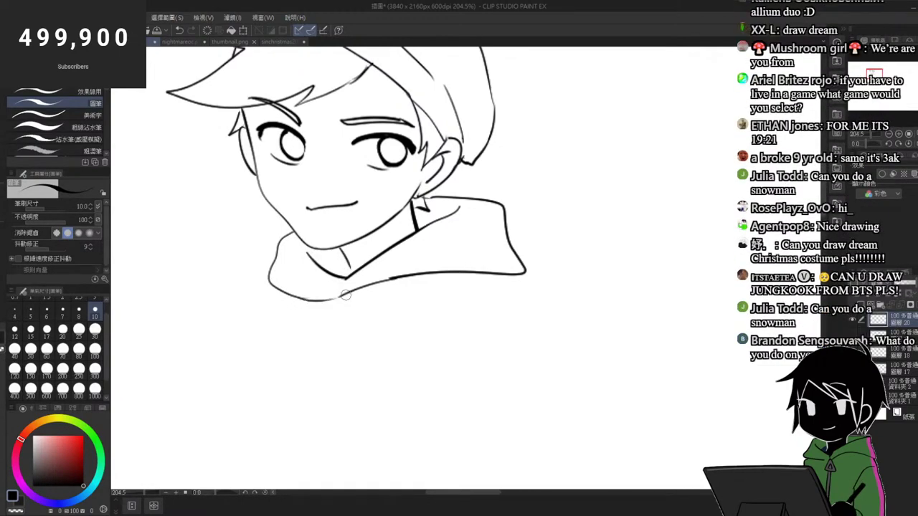
# Step: Add a new layer and draw a snowman's round head and larger round body beside the boy
pyautogui.scroll(-5, 360, 205)
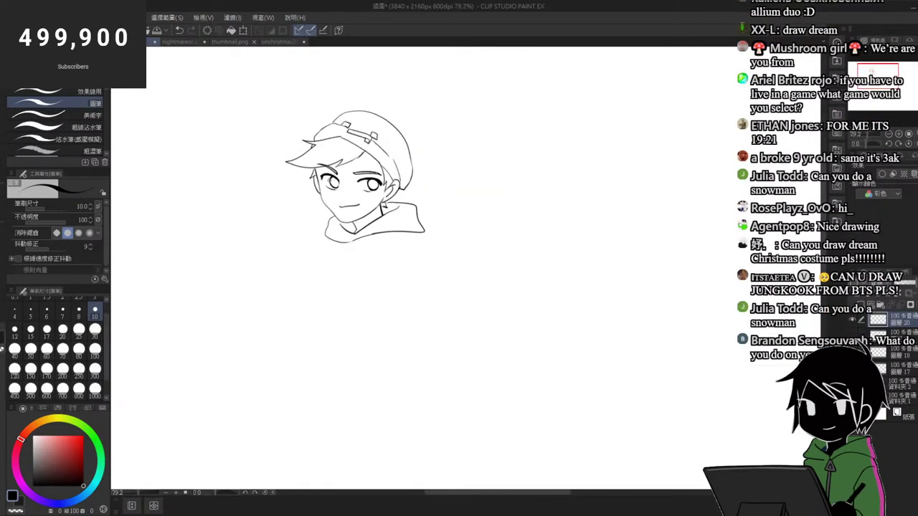
pyautogui.scroll(5, 404, 189)
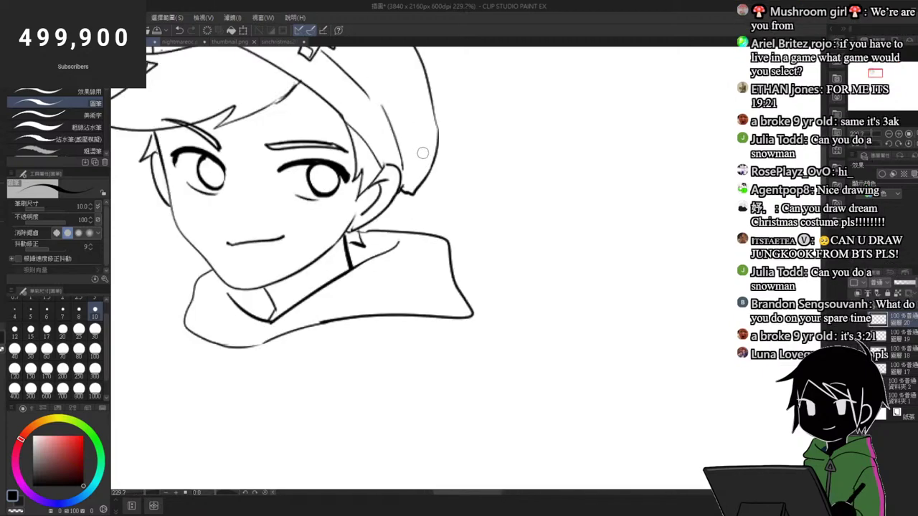
pyautogui.scroll(-2, 425, 188)
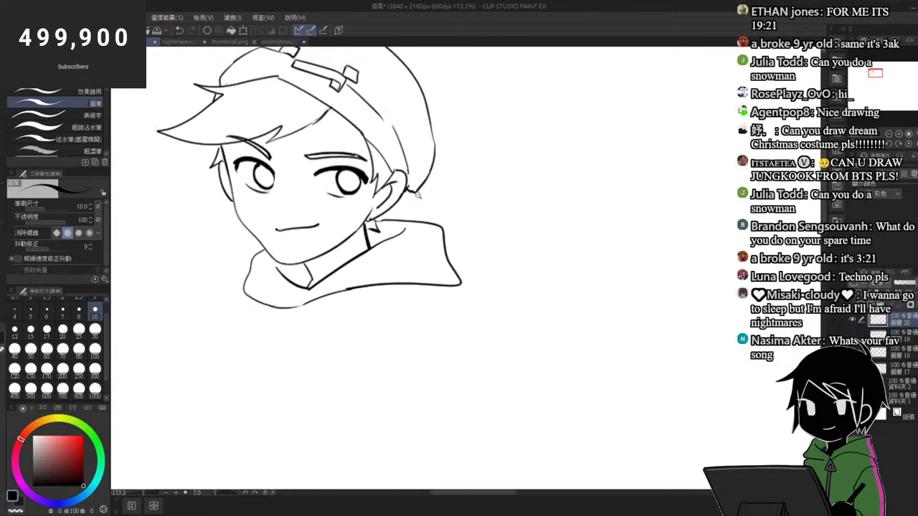
pyautogui.scroll(-3, 425, 196)
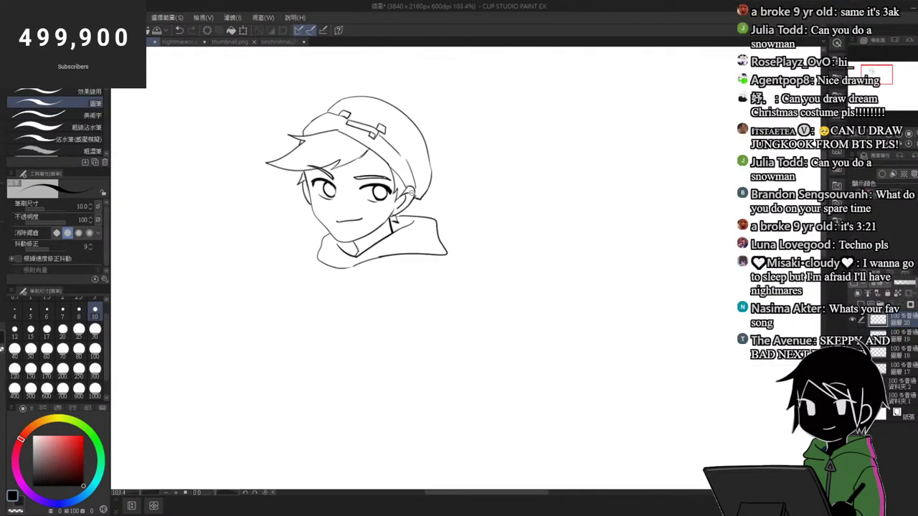
pyautogui.scroll(2, 399, 86)
pyautogui.click(862, 306)
pyautogui.scroll(-2, 422, 376)
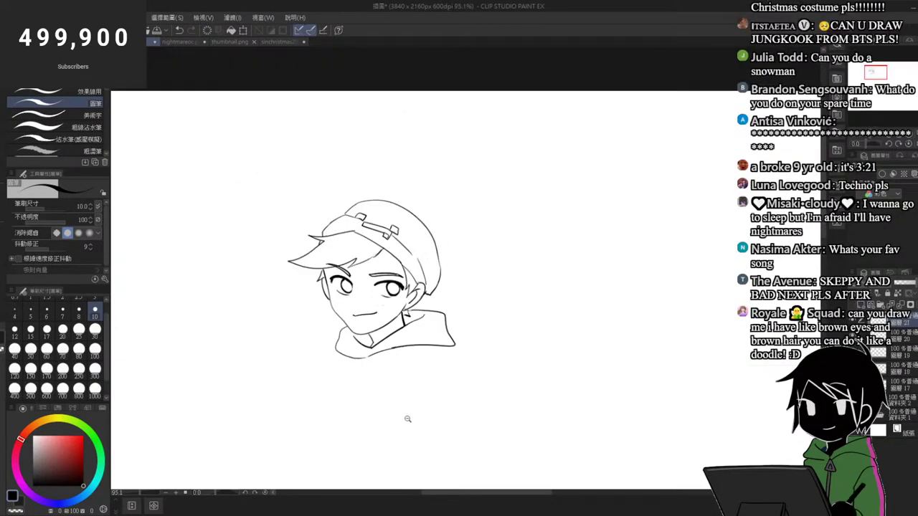
pyautogui.scroll(2, 638, 125)
pyautogui.moveTo(574, 144)
pyautogui.mouseDown()
pyautogui.moveTo(634, 182)
pyautogui.moveTo(574, 140)
pyautogui.mouseUp()
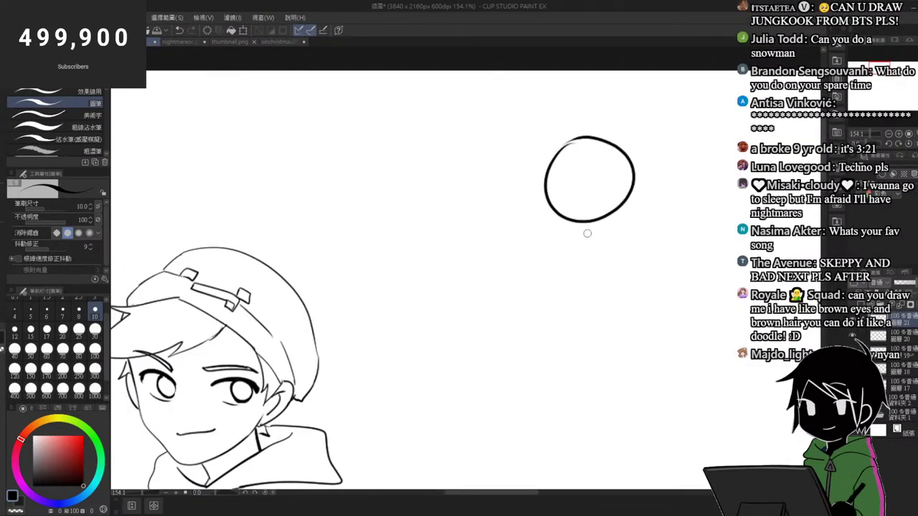
pyautogui.moveTo(570, 225)
pyautogui.mouseDown()
pyautogui.moveTo(639, 348)
pyautogui.moveTo(593, 226)
pyautogui.mouseUp()
pyautogui.hotkey('ctrl', 'z')
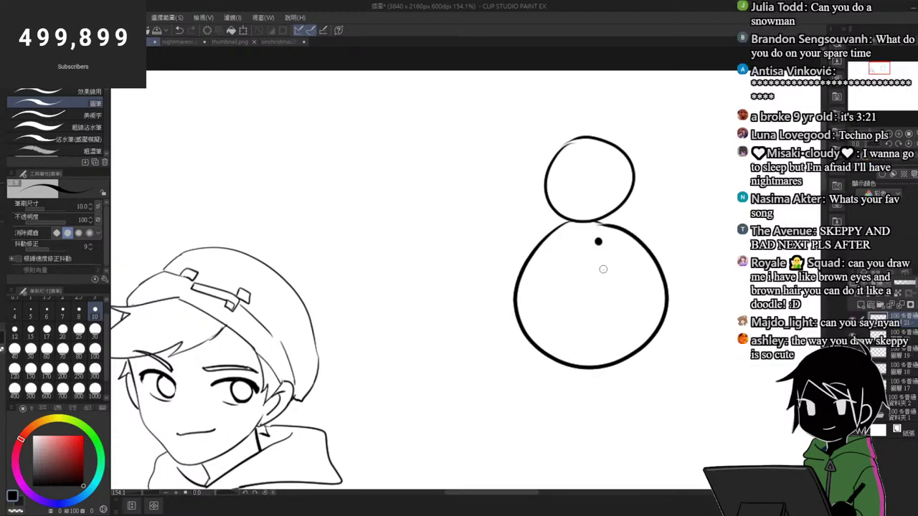
# Step: Complete the snowman's button dots and add a carrot nose, two dot eyes and a dotted smile
pyautogui.click(603, 269)
pyautogui.click(607, 295)
pyautogui.moveTo(616, 178); pyautogui.dragTo(595, 185)
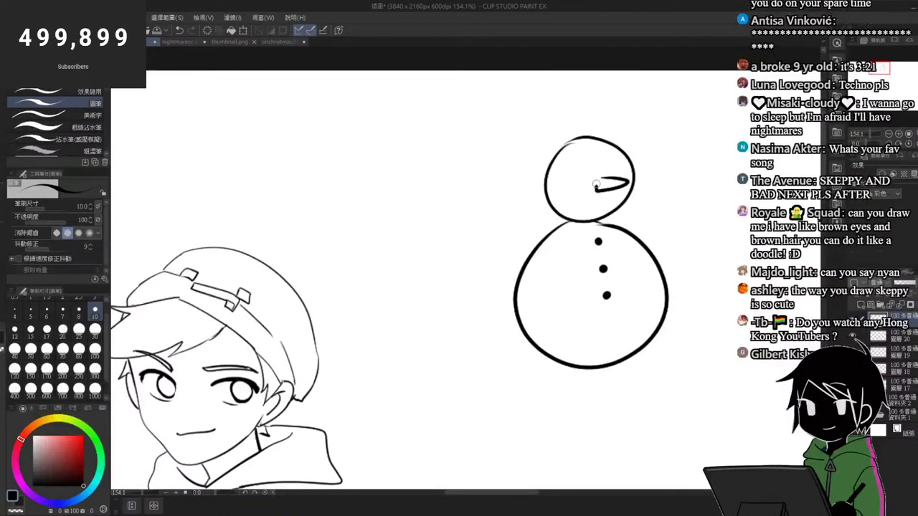
pyautogui.click(578, 170)
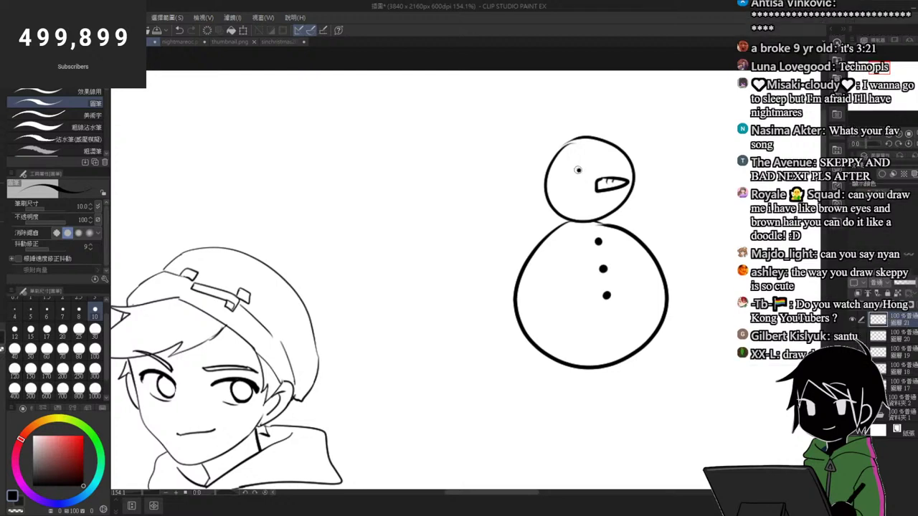
pyautogui.click(605, 164)
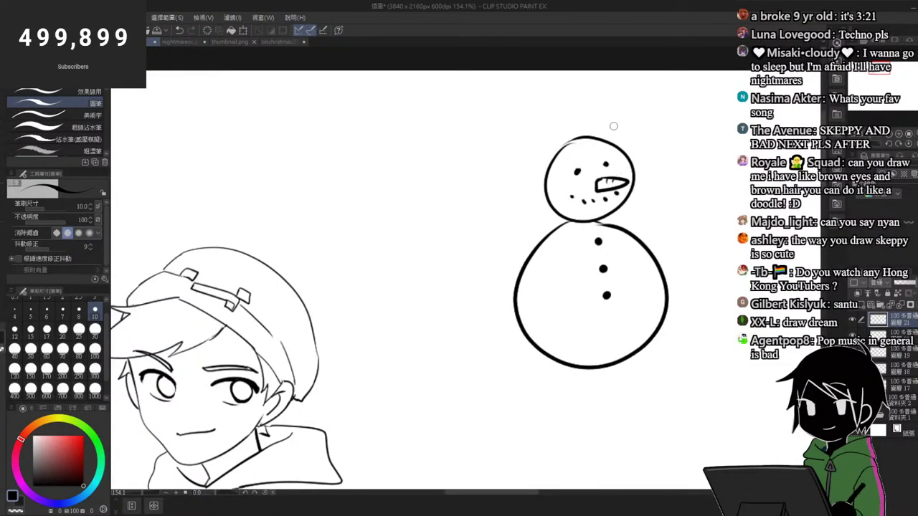
# Step: Erase the upper part of the snowman's head outline to make room for a hat
pyautogui.press('e')
pyautogui.moveTo(585, 114); pyautogui.dragTo(595, 115)
pyautogui.moveTo(550, 155); pyautogui.dragTo(581, 144)
pyautogui.moveTo(488, 176); pyautogui.dragTo(457, 178)
pyautogui.scroll(5, 537, 167)
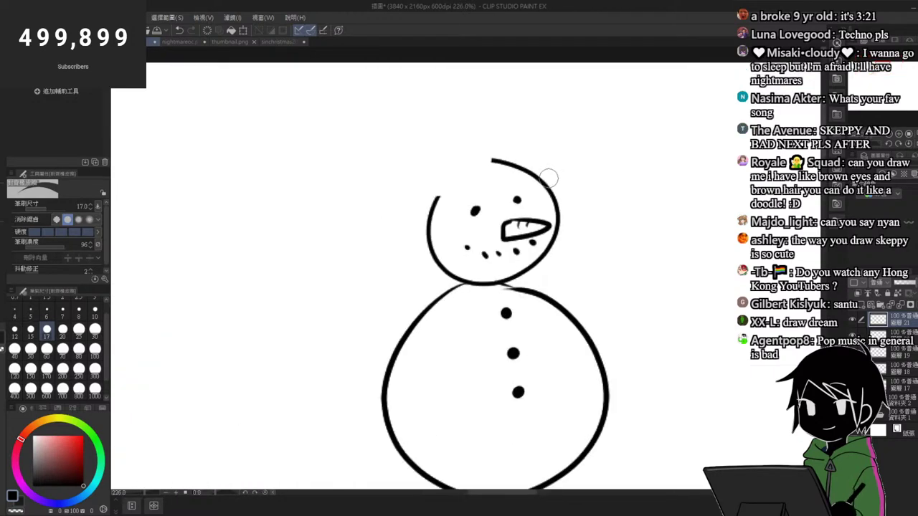
# Step: Draw a tilted, curved hat brim with pointed ends across the top of the snowman's head
pyautogui.moveTo(410, 205); pyautogui.dragTo(525, 145)
pyautogui.hotkey('ctrl', 'z')
pyautogui.hotkey('ctrl', 'z')
pyautogui.moveTo(403, 205); pyautogui.dragTo(522, 139)
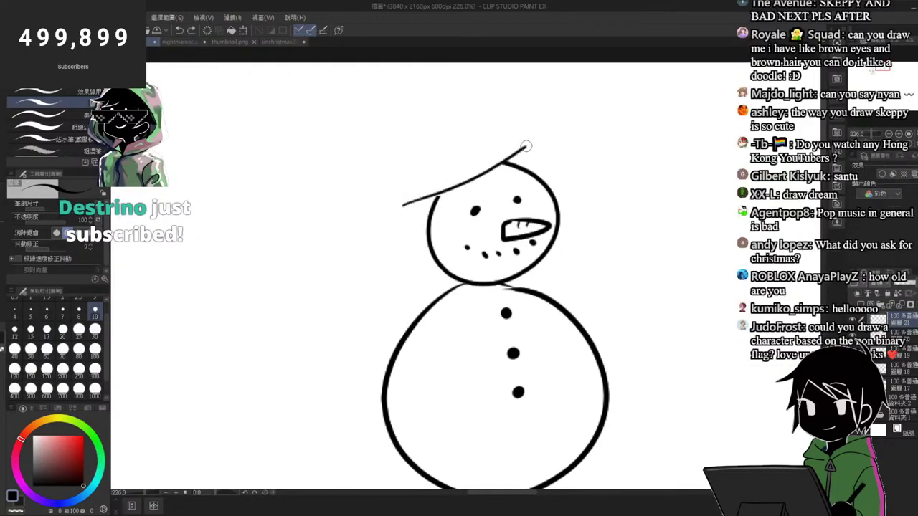
pyautogui.hotkey('ctrl', 'z')
pyautogui.moveTo(400, 205)
pyautogui.mouseDown()
pyautogui.moveTo(523, 137)
pyautogui.moveTo(440, 195)
pyautogui.moveTo(534, 141)
pyautogui.mouseUp()
pyautogui.hotkey('ctrl', 'z')
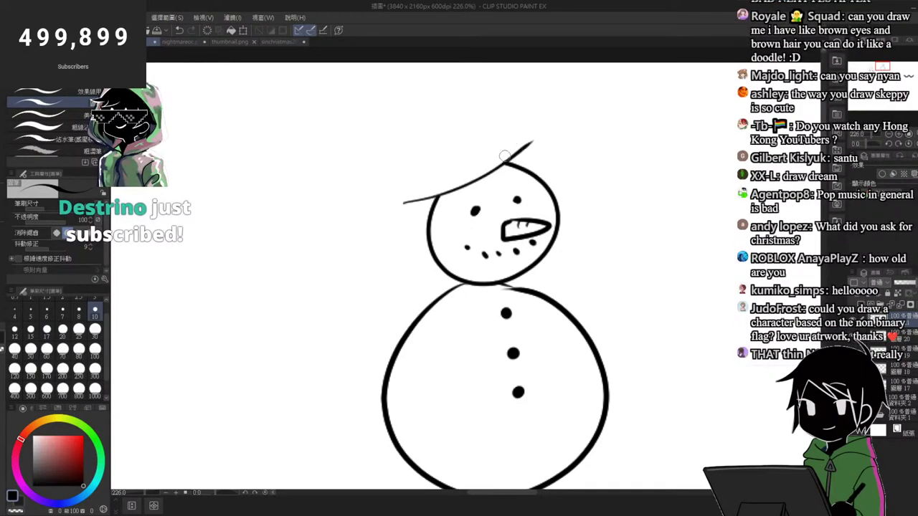
pyautogui.moveTo(399, 201); pyautogui.dragTo(425, 190)
pyautogui.hotkey('ctrl', 'z')
pyautogui.moveTo(528, 145); pyautogui.dragTo(502, 148)
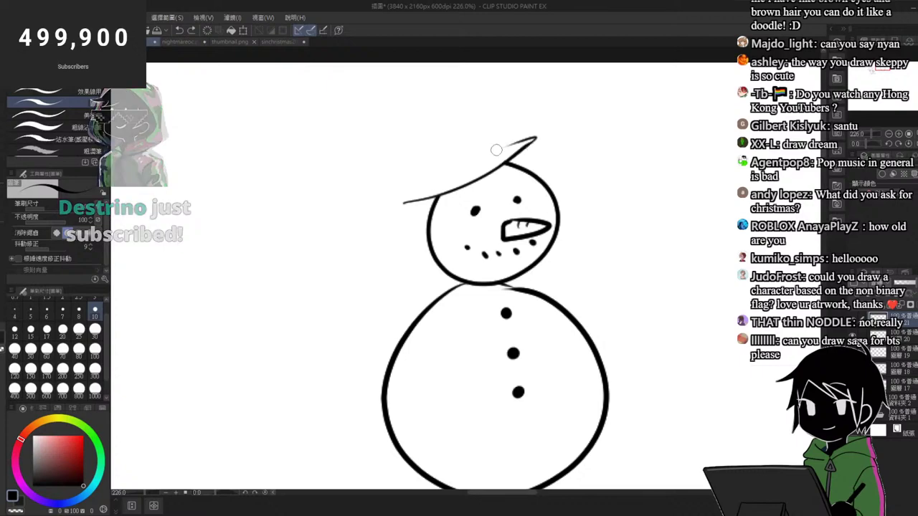
pyautogui.moveTo(407, 203); pyautogui.dragTo(426, 180)
# Step: Draw the top hat's crown with an oval top above the brim and add a band line near its base
pyautogui.moveTo(405, 123)
pyautogui.mouseDown()
pyautogui.moveTo(478, 86)
pyautogui.moveTo(408, 119)
pyautogui.mouseUp()
pyautogui.hotkey('ctrl', 'z')
pyautogui.hotkey('ctrl', 'z')
pyautogui.moveTo(478, 89); pyautogui.dragTo(501, 144)
pyautogui.moveTo(434, 186); pyautogui.dragTo(503, 149)
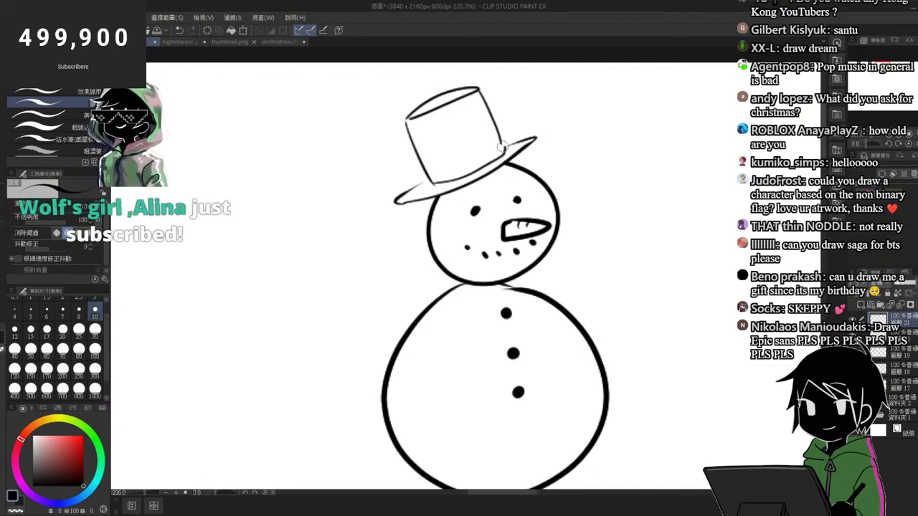
pyautogui.moveTo(428, 171); pyautogui.dragTo(497, 132)
pyautogui.scroll(-5, 492, 116)
pyautogui.scroll(3, 510, 170)
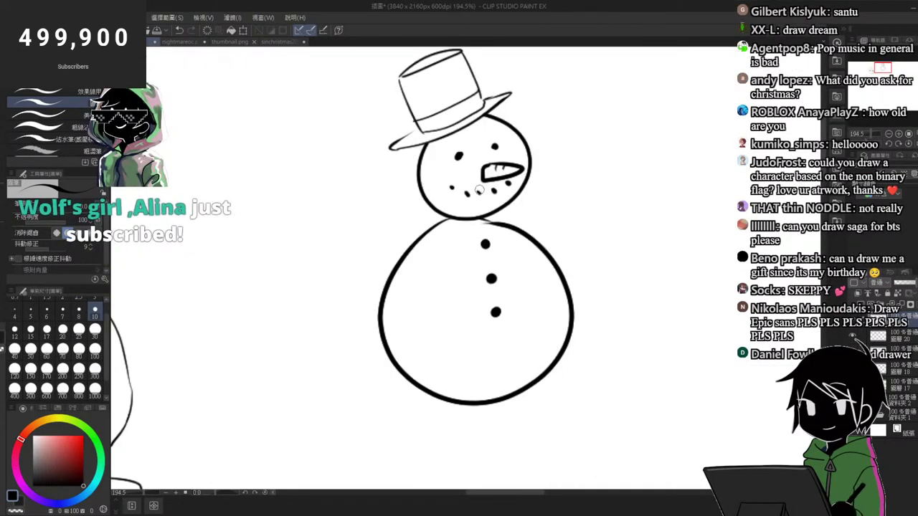
# Step: Draw two raised stick arms with forked ends from the upper sides of the snowman's body
pyautogui.moveTo(537, 236)
pyautogui.mouseDown()
pyautogui.moveTo(599, 194)
pyautogui.moveTo(612, 169)
pyautogui.mouseUp()
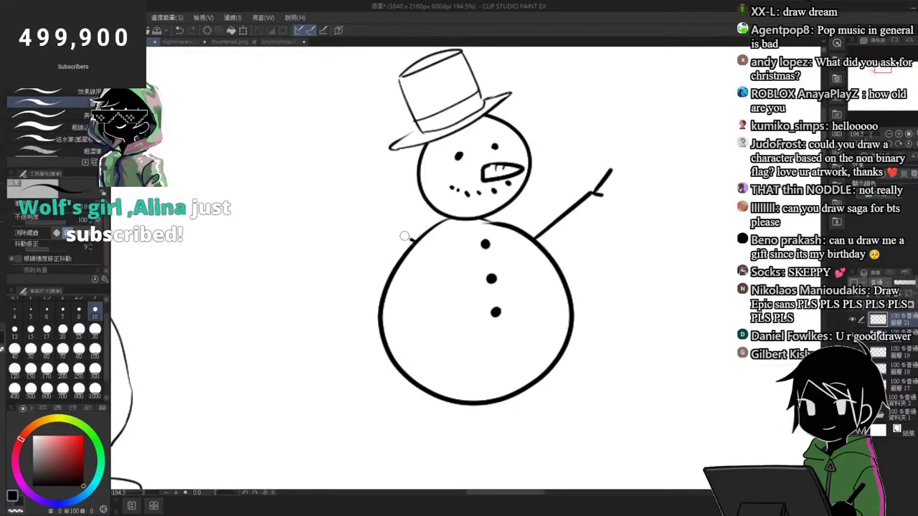
pyautogui.moveTo(414, 240)
pyautogui.mouseDown()
pyautogui.moveTo(319, 195)
pyautogui.moveTo(328, 162)
pyautogui.mouseUp()
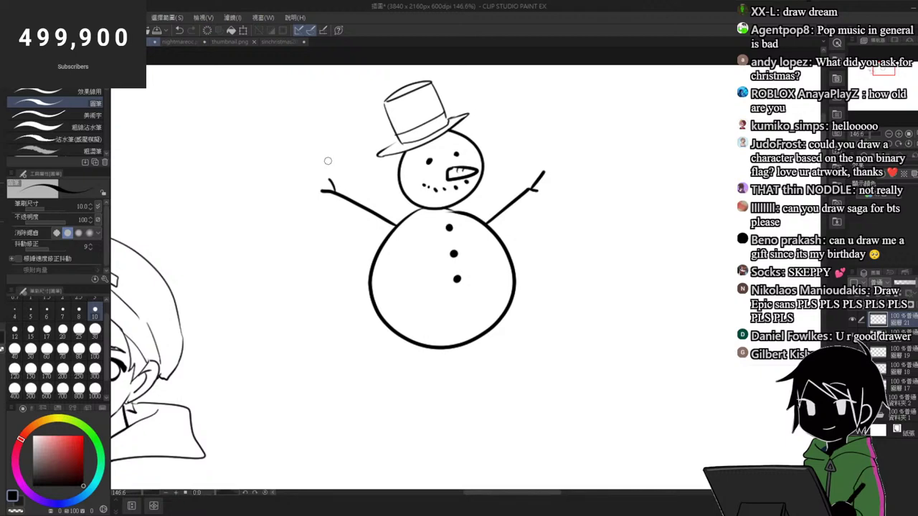
pyautogui.keyDown('ctrl'); pyautogui.click(346, 190); pyautogui.keyUp('ctrl')
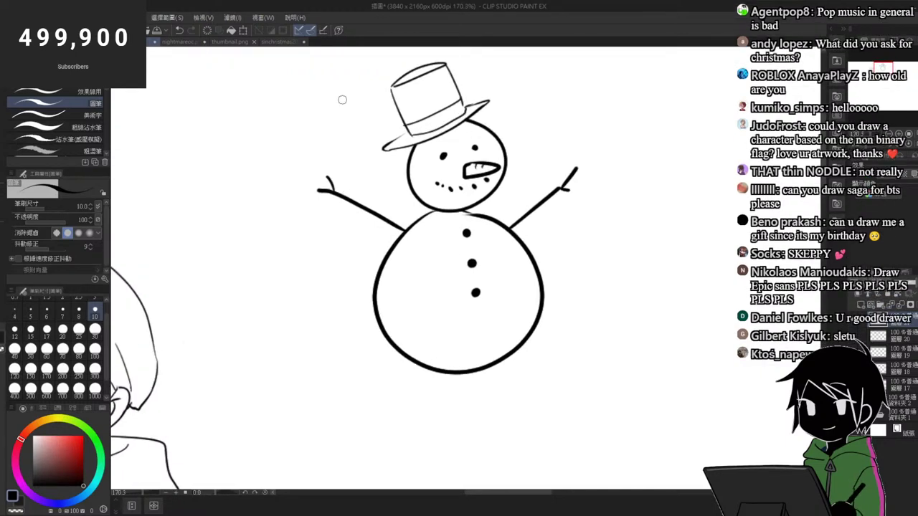
# Step: Erase the outlines where the snowman's head and body meet to open a gap for a scarf
pyautogui.keyDown('ctrl'); pyautogui.keyDown('alt'); pyautogui.click(342, 154); pyautogui.keyUp('alt'); pyautogui.keyUp('ctrl')
pyautogui.moveTo(333, 169); pyautogui.dragTo(398, 167)
pyautogui.press('e')
pyautogui.moveTo(512, 214); pyautogui.dragTo(487, 214)
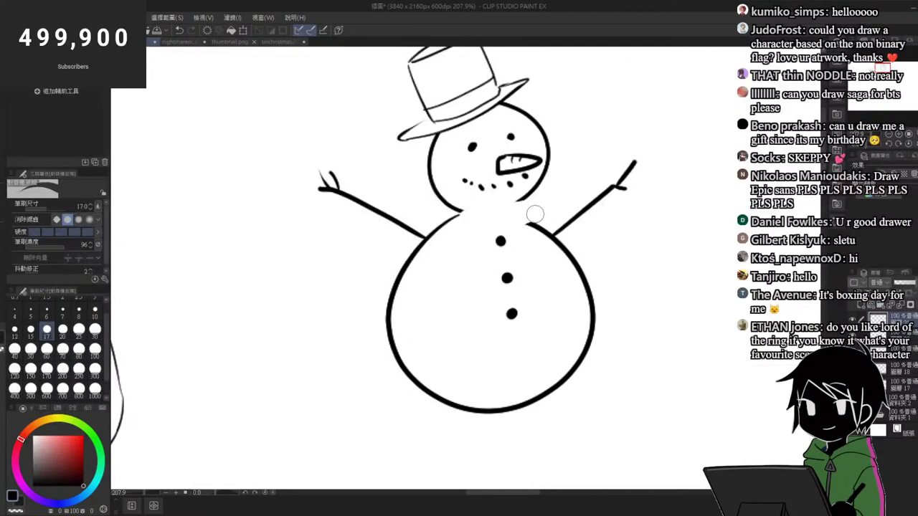
# Step: Draw a striped scarf around the snowman's neck with one end hanging down over the body
pyautogui.press('p')
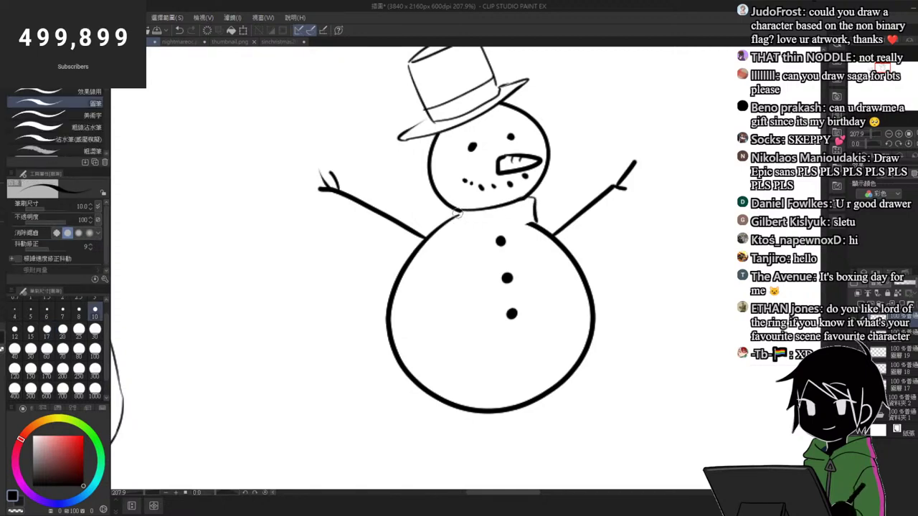
pyautogui.moveTo(455, 209)
pyautogui.mouseDown()
pyautogui.moveTo(445, 223)
pyautogui.moveTo(533, 223)
pyautogui.moveTo(473, 237)
pyautogui.moveTo(445, 322)
pyautogui.moveTo(472, 291)
pyautogui.mouseUp()
pyautogui.press('e')
pyautogui.press('p')
pyautogui.moveTo(519, 204); pyautogui.dragTo(528, 213)
# Step: Add extra short twigs to the hand and forearm of the stick arm on the snowman's carrot-nose side
pyautogui.scroll(-4, 478, 247)
pyautogui.scroll(2, 561, 296)
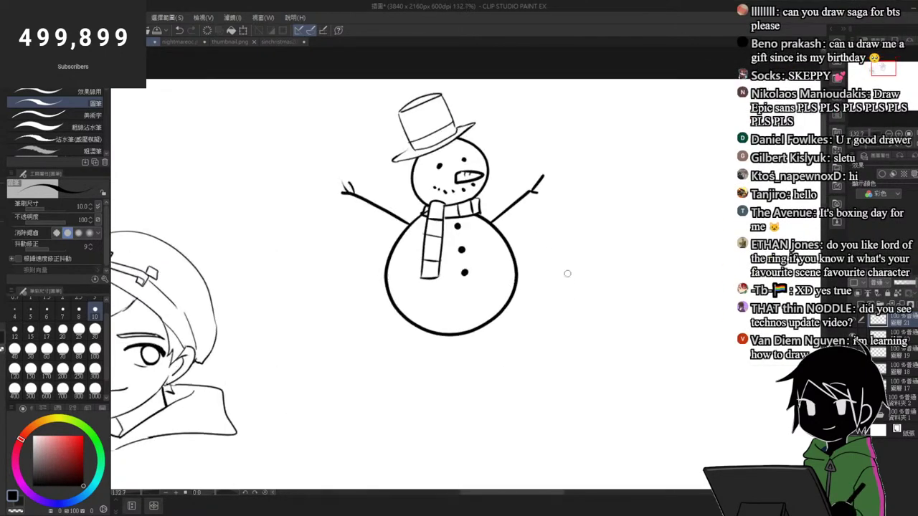
pyautogui.moveTo(543, 195); pyautogui.dragTo(545, 194)
pyautogui.moveTo(536, 188)
pyautogui.mouseDown()
pyautogui.moveTo(545, 184)
pyautogui.moveTo(521, 187)
pyautogui.mouseUp()
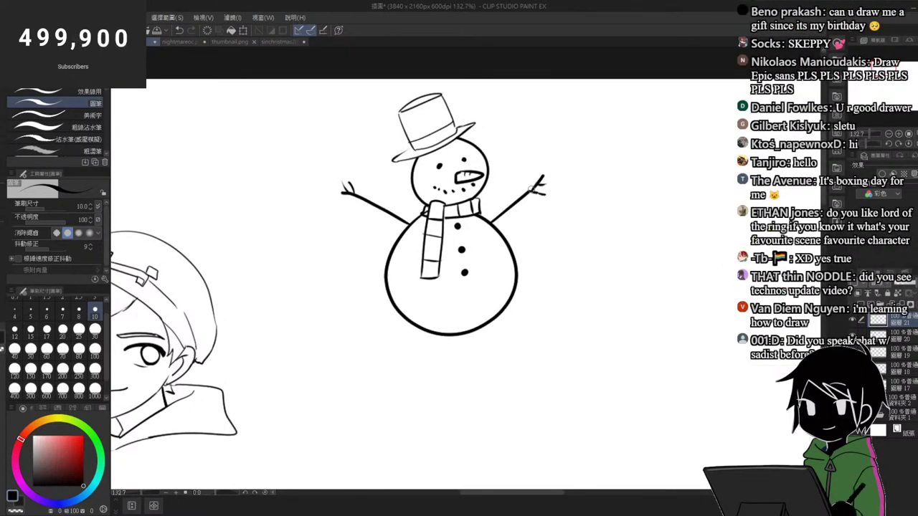
pyautogui.scroll(-2, 554, 167)
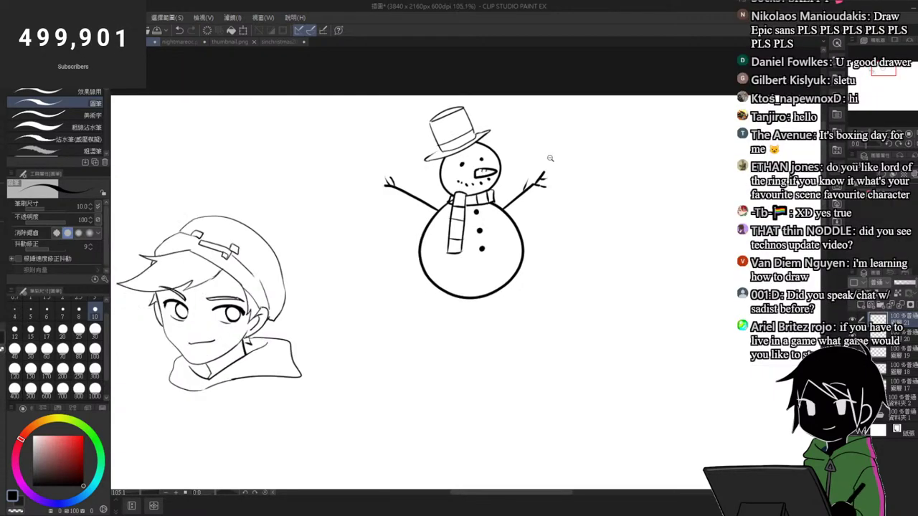
pyautogui.scroll(1, 571, 175)
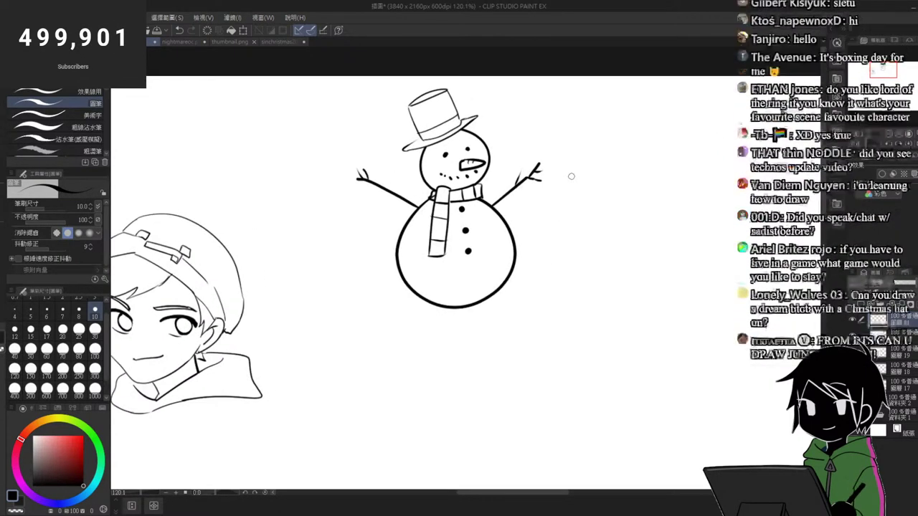
pyautogui.scroll(2, 571, 176)
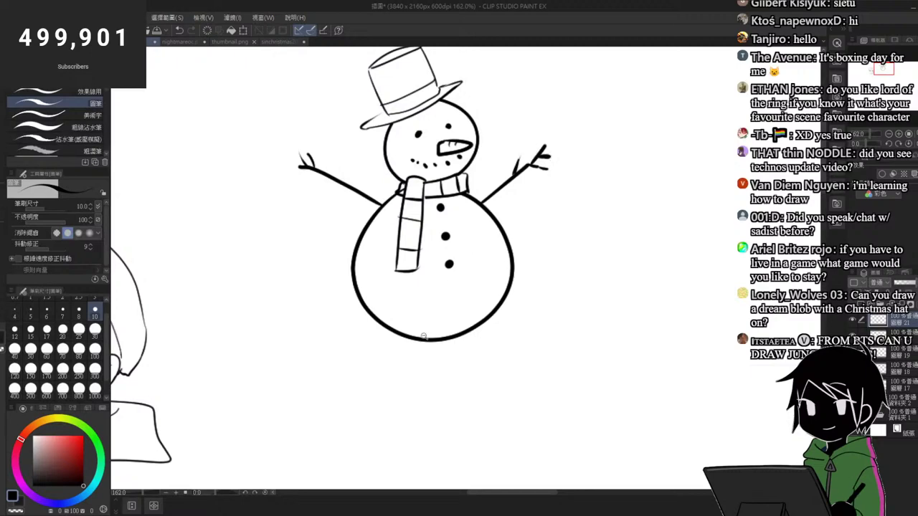
# Step: Draw a gift box topped with a ribbon bow beside the base of the snowman
pyautogui.scroll(-3, 424, 335)
pyautogui.scroll(2, 433, 322)
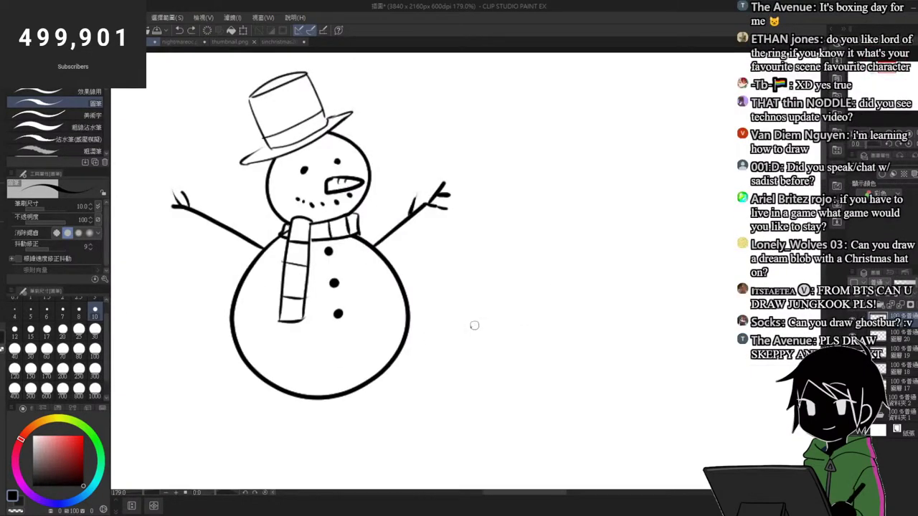
pyautogui.moveTo(473, 325)
pyautogui.mouseDown()
pyautogui.moveTo(446, 315)
pyautogui.moveTo(462, 330)
pyautogui.moveTo(432, 339)
pyautogui.moveTo(440, 347)
pyautogui.moveTo(466, 332)
pyautogui.moveTo(467, 353)
pyautogui.moveTo(482, 337)
pyautogui.mouseUp()
pyautogui.moveTo(504, 335); pyautogui.dragTo(506, 401)
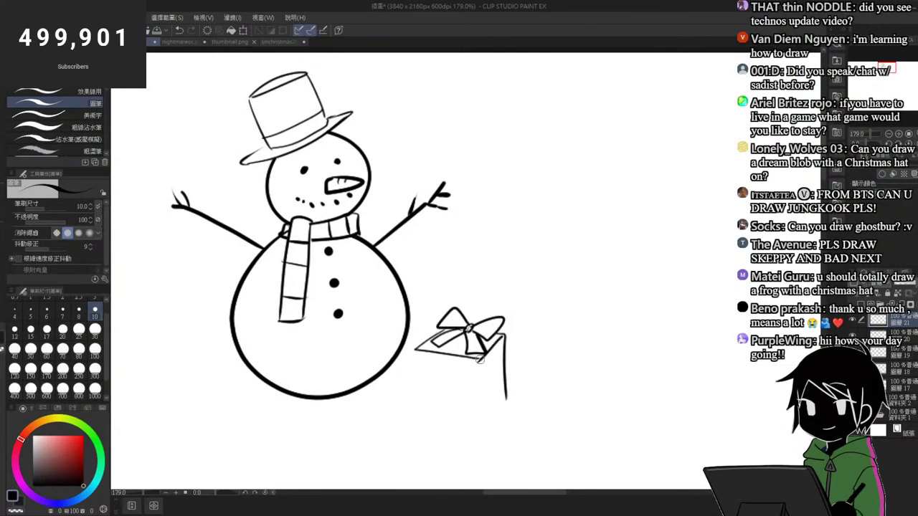
pyautogui.moveTo(477, 356); pyautogui.dragTo(483, 408)
pyautogui.moveTo(416, 352); pyautogui.dragTo(426, 405)
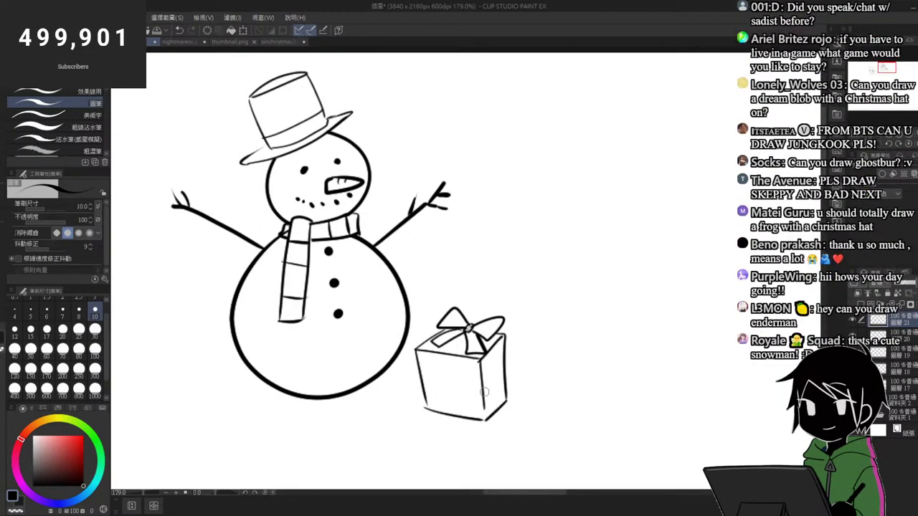
# Step: Draw crossing double ribbon bands over the front and side faces of the gift box
pyautogui.moveTo(444, 356)
pyautogui.mouseDown()
pyautogui.moveTo(455, 416)
pyautogui.moveTo(465, 414)
pyautogui.moveTo(450, 348)
pyautogui.mouseUp()
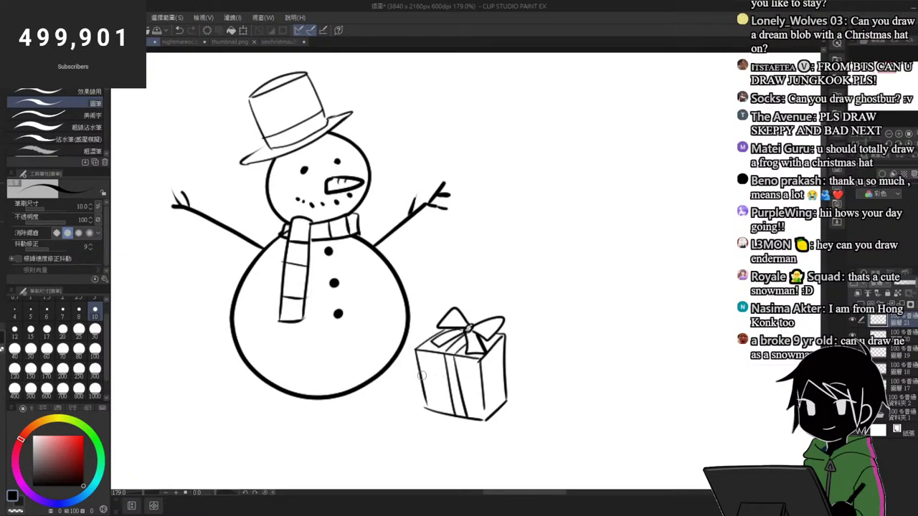
pyautogui.moveTo(482, 387)
pyautogui.mouseDown()
pyautogui.moveTo(504, 374)
pyautogui.moveTo(494, 404)
pyautogui.mouseUp()
pyautogui.moveTo(497, 347); pyautogui.dragTo(499, 405)
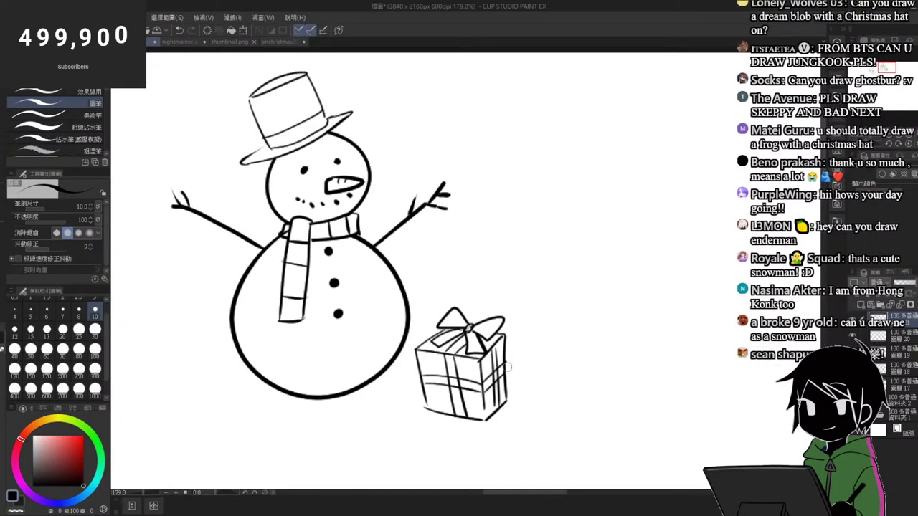
# Step: Handwrite the requesting viewer's name beside the gift box with an arrow pointing to the box
pyautogui.scroll(-5, 530, 308)
pyautogui.scroll(5, 549, 341)
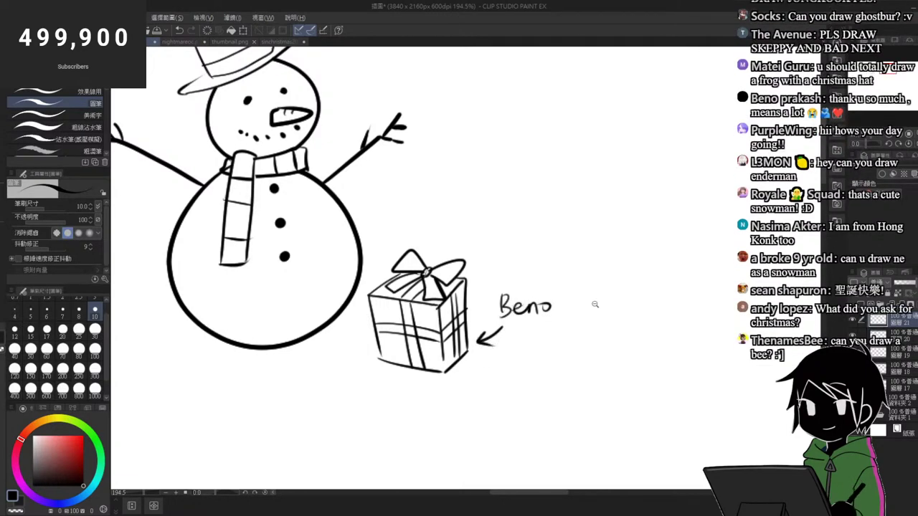
pyautogui.scroll(-4, 594, 304)
pyautogui.scroll(5, 577, 292)
pyautogui.scroll(-4, 620, 280)
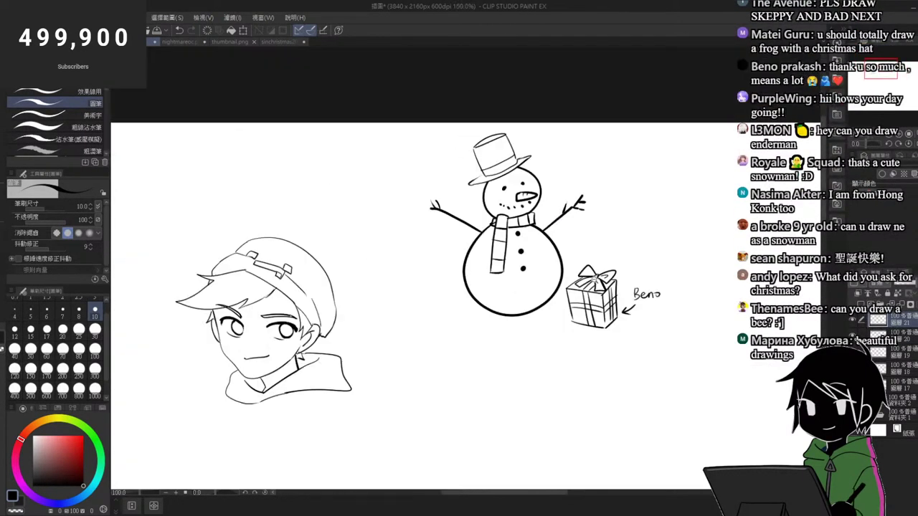
pyautogui.scroll(3, 631, 301)
pyautogui.scroll(-4, 659, 358)
pyautogui.scroll(3, 671, 390)
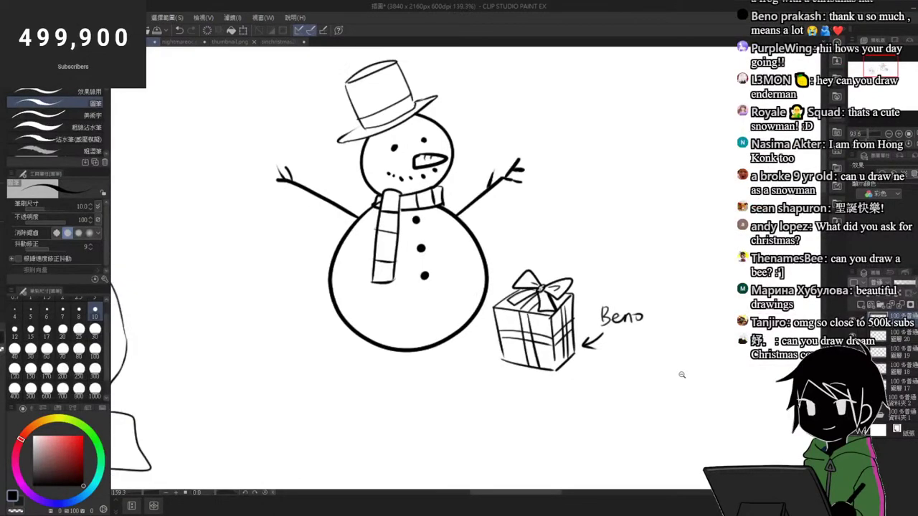
# Step: Draw short light-yellow sparkle strokes all around the gift box, using colour HSV 43, 47, 100
pyautogui.click(45, 421)
pyautogui.moveTo(57, 440); pyautogui.dragTo(57, 422)
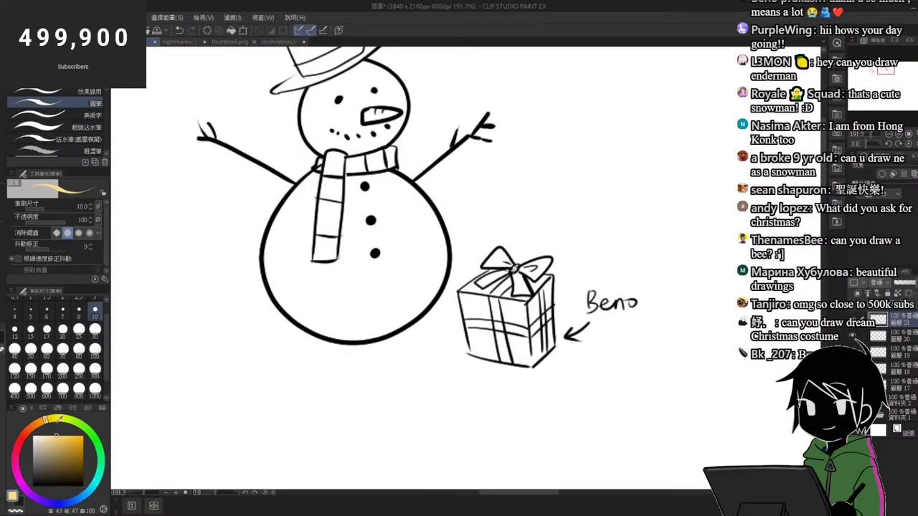
pyautogui.moveTo(572, 261); pyautogui.dragTo(581, 272)
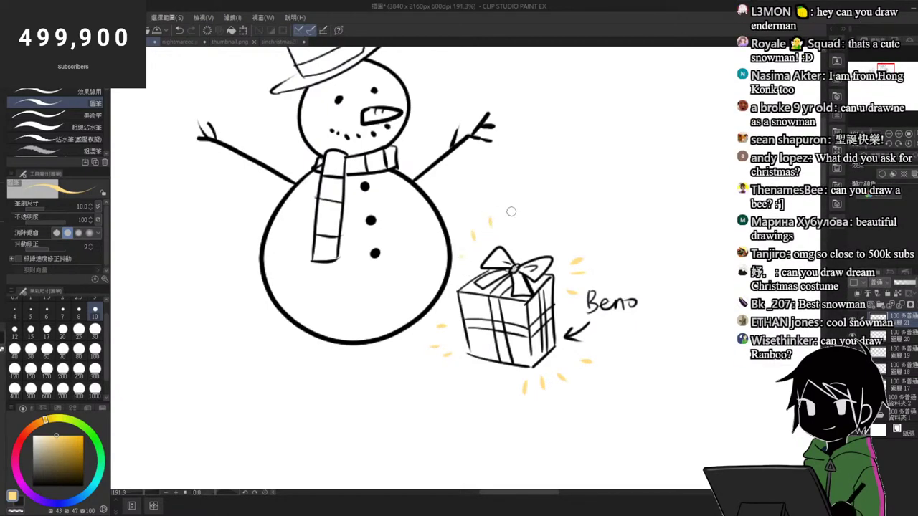
# Step: Add a new layer directly above layer 19 for colouring the boy in the cap
pyautogui.scroll(-3, 634, 247)
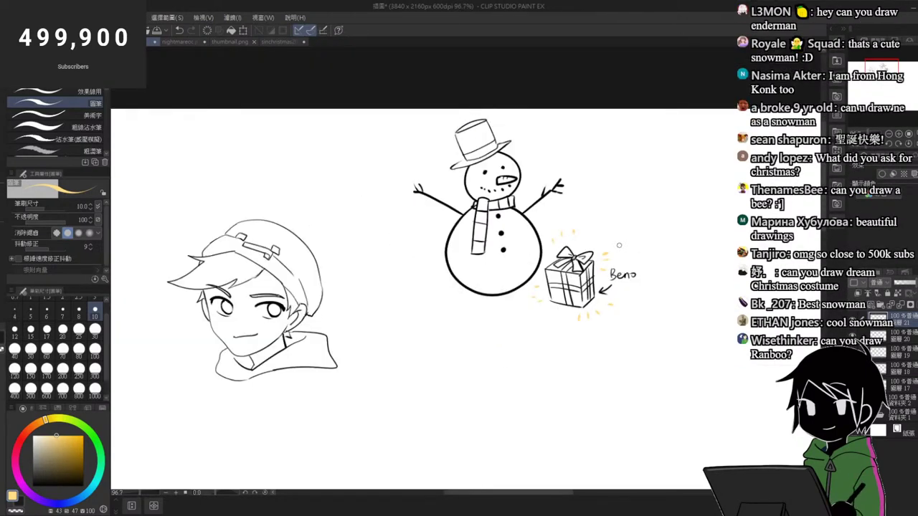
pyautogui.scroll(2, 324, 352)
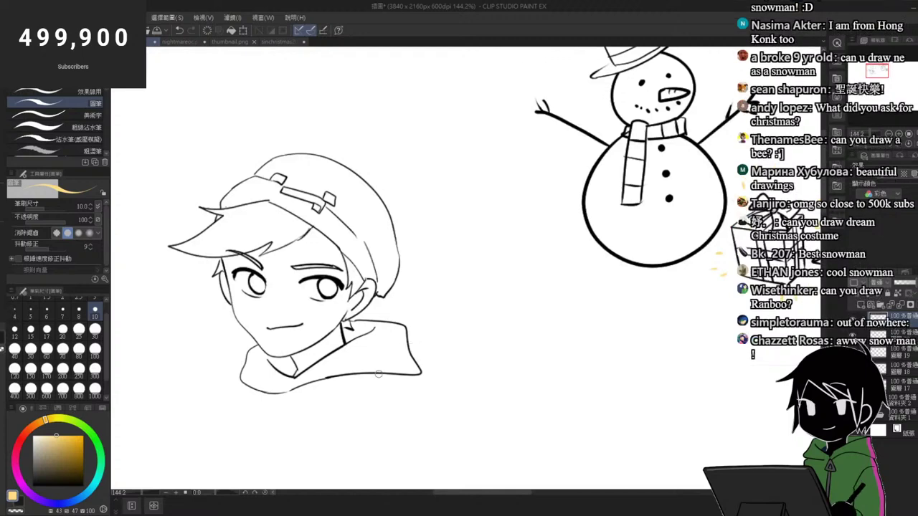
pyautogui.click(892, 352)
pyautogui.click(863, 305)
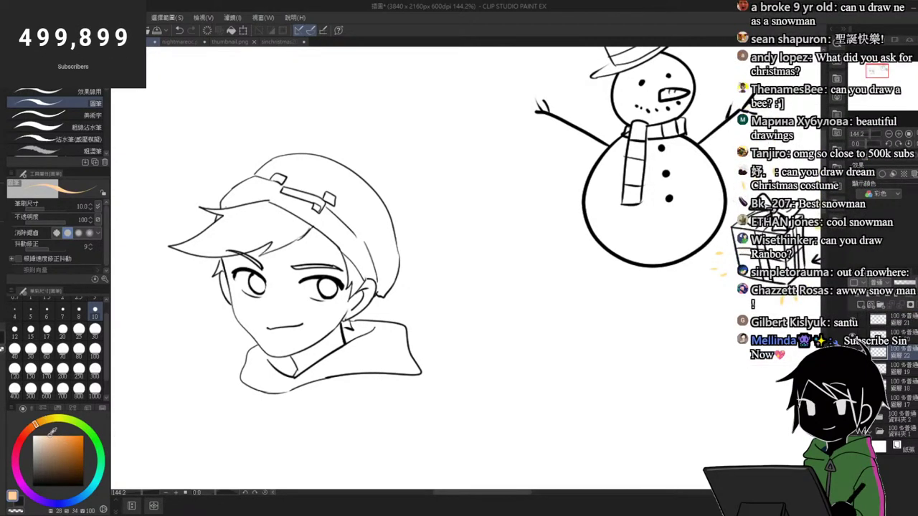
pyautogui.click(62, 349)
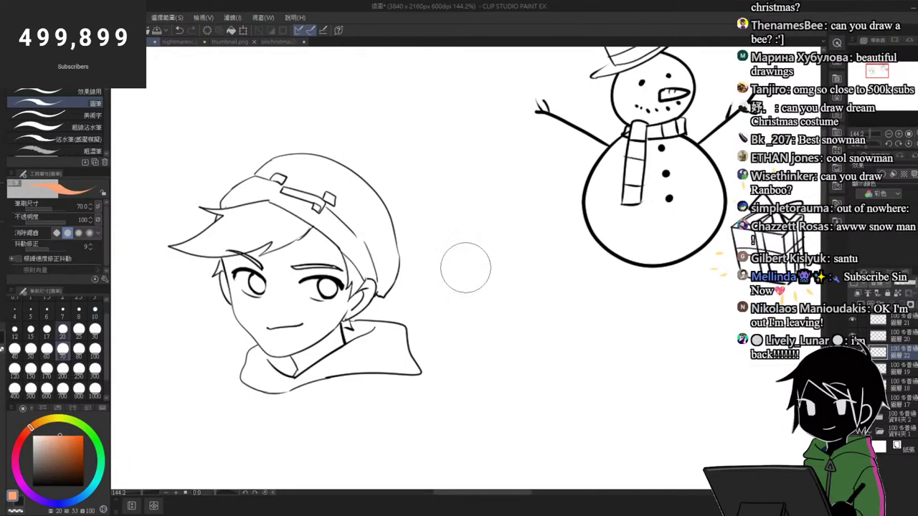
pyautogui.scroll(1, 283, 276)
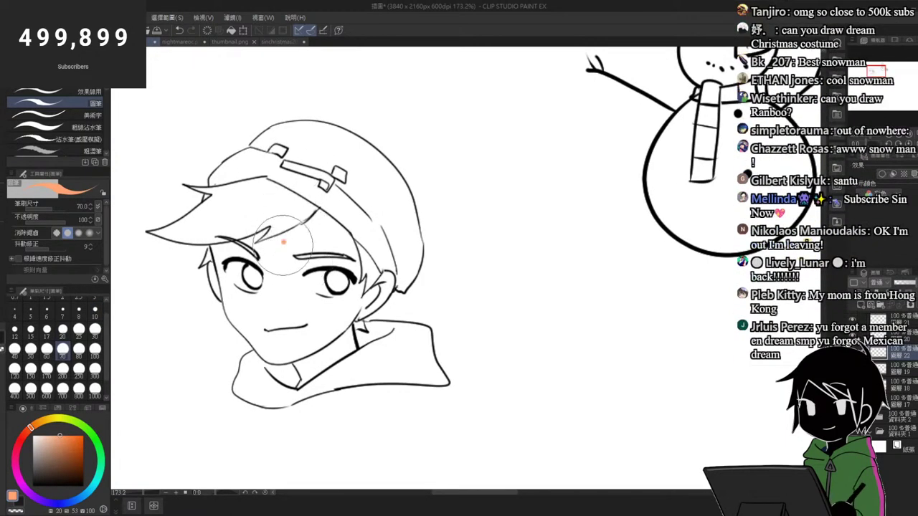
pyautogui.moveTo(276, 233)
pyautogui.mouseDown()
pyautogui.moveTo(281, 283)
pyautogui.moveTo(263, 236)
pyautogui.mouseUp()
pyautogui.moveTo(55, 440); pyautogui.dragTo(53, 435)
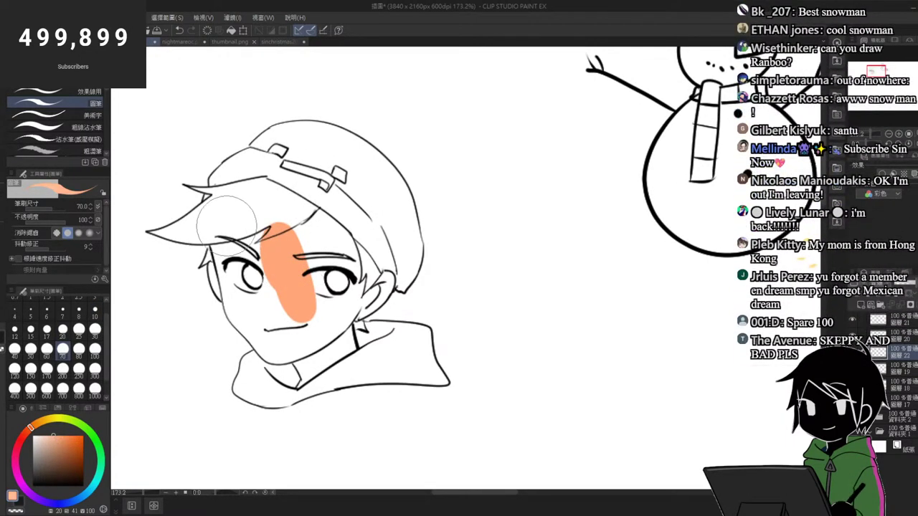
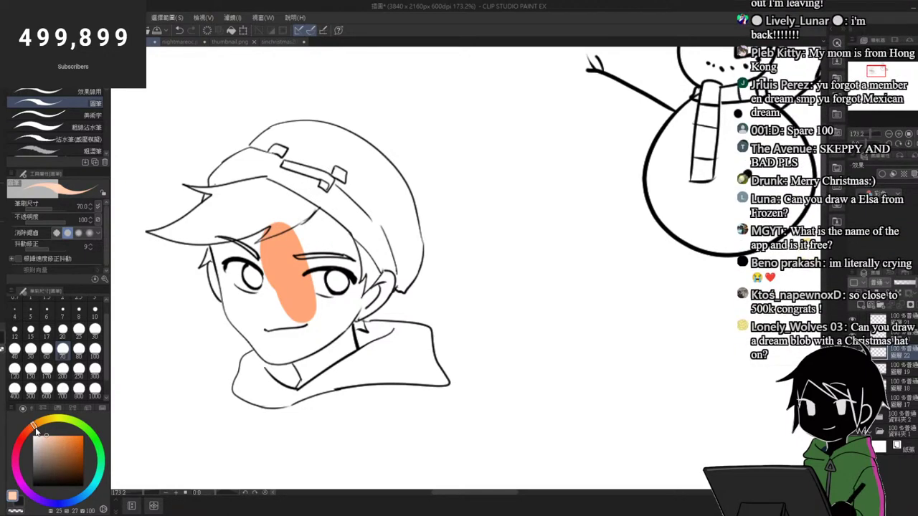
# Step: Block in the boy's face with light peach at brush size 200, then with a deeper skin tone at size 70
pyautogui.click(63, 368)
pyautogui.moveTo(297, 261); pyautogui.dragTo(295, 308)
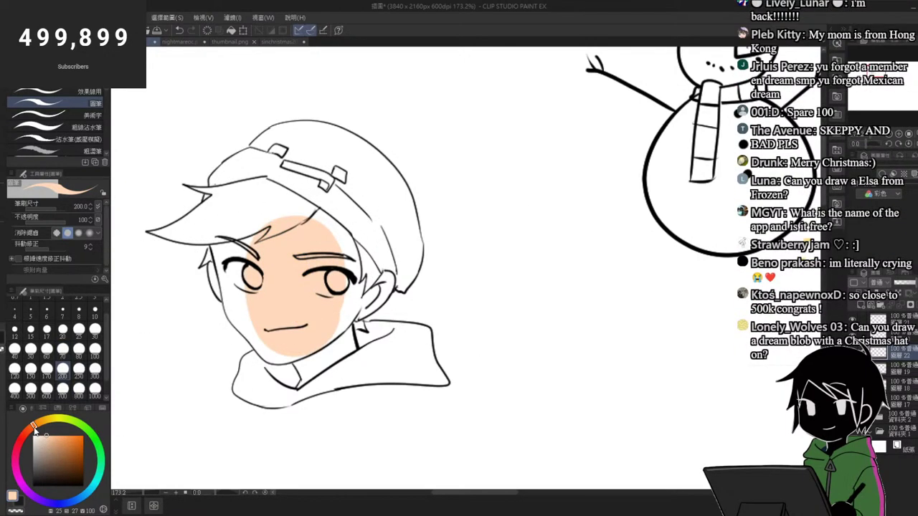
pyautogui.click(53, 438)
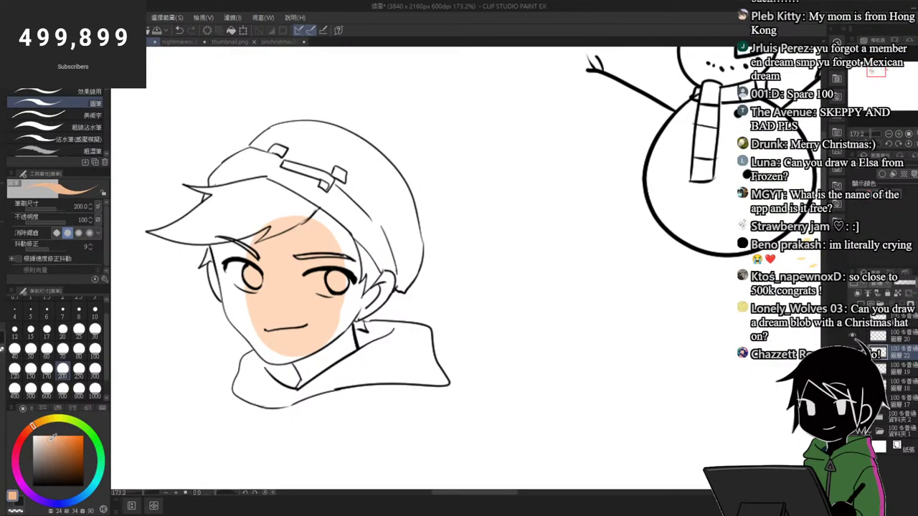
pyautogui.click(63, 350)
pyautogui.moveTo(278, 266)
pyautogui.mouseDown()
pyautogui.moveTo(283, 309)
pyautogui.moveTo(317, 291)
pyautogui.mouseUp()
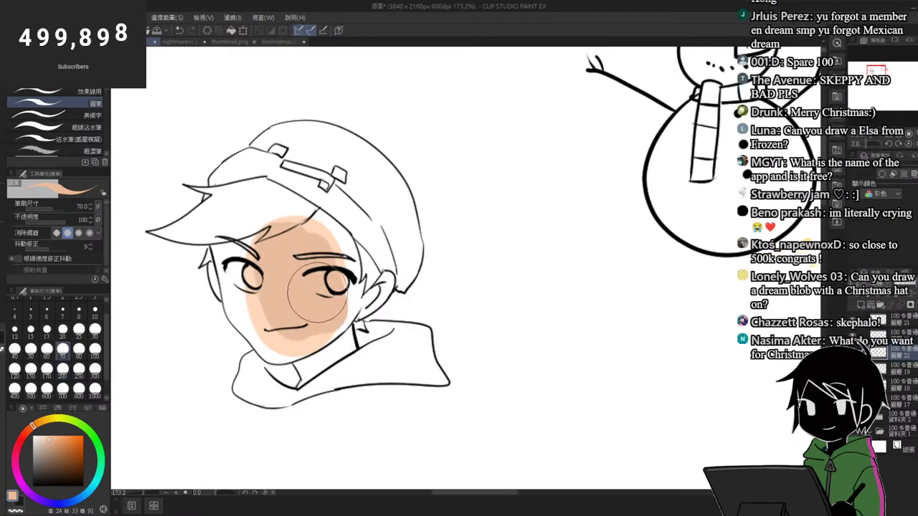
# Step: Fill the boy's face out to its outlines and colour the neck with the skin tone at brush size 20
pyautogui.scroll(1, 308, 313)
pyautogui.click(63, 329)
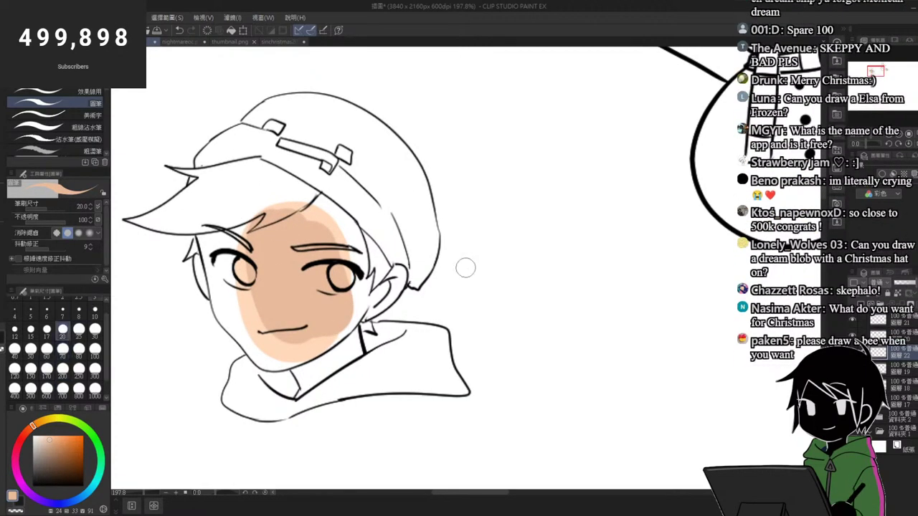
pyautogui.moveTo(243, 271)
pyautogui.mouseDown()
pyautogui.moveTo(207, 228)
pyautogui.moveTo(214, 284)
pyautogui.moveTo(204, 261)
pyautogui.moveTo(200, 271)
pyautogui.moveTo(224, 281)
pyautogui.mouseUp()
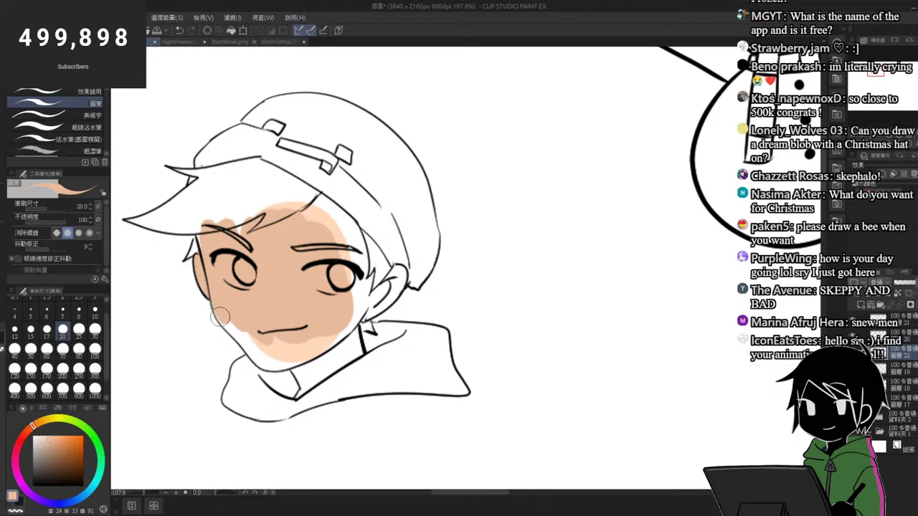
pyautogui.moveTo(220, 316)
pyautogui.mouseDown()
pyautogui.moveTo(266, 364)
pyautogui.moveTo(251, 324)
pyautogui.moveTo(291, 320)
pyautogui.mouseUp()
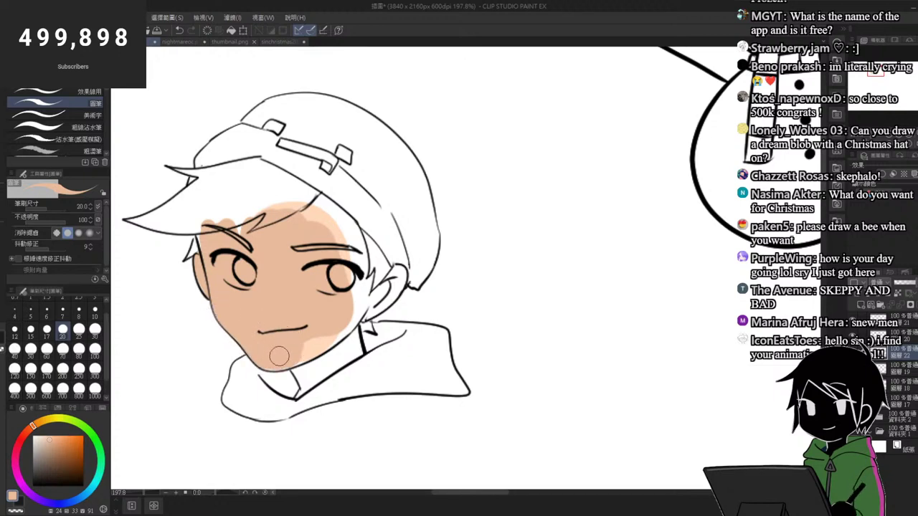
pyautogui.moveTo(279, 355)
pyautogui.mouseDown()
pyautogui.moveTo(330, 321)
pyautogui.moveTo(306, 372)
pyautogui.moveTo(297, 367)
pyautogui.moveTo(303, 387)
pyautogui.moveTo(329, 367)
pyautogui.moveTo(347, 340)
pyautogui.moveTo(344, 280)
pyautogui.mouseUp()
pyautogui.moveTo(340, 240)
pyautogui.mouseDown()
pyautogui.moveTo(331, 238)
pyautogui.moveTo(357, 240)
pyautogui.mouseUp()
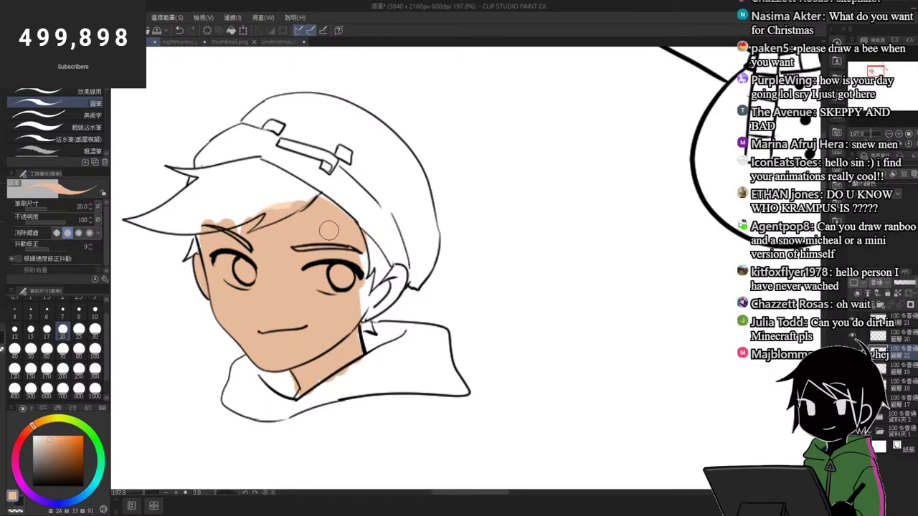
# Step: Paint the skin tone over the boy's ear and temple and fill the gaps along the fringe
pyautogui.moveTo(373, 230)
pyautogui.mouseDown()
pyautogui.moveTo(362, 284)
pyautogui.moveTo(369, 304)
pyautogui.moveTo(394, 273)
pyautogui.moveTo(384, 285)
pyautogui.mouseUp()
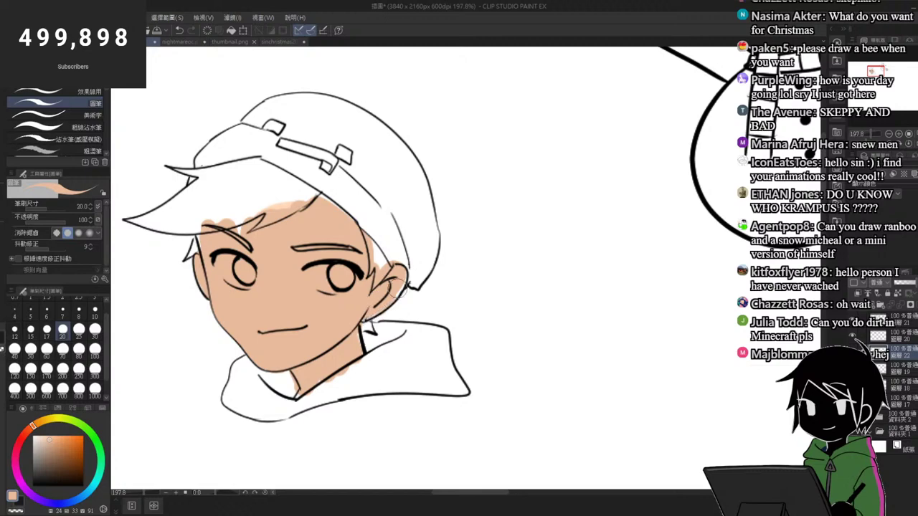
pyautogui.moveTo(353, 255); pyautogui.dragTo(362, 249)
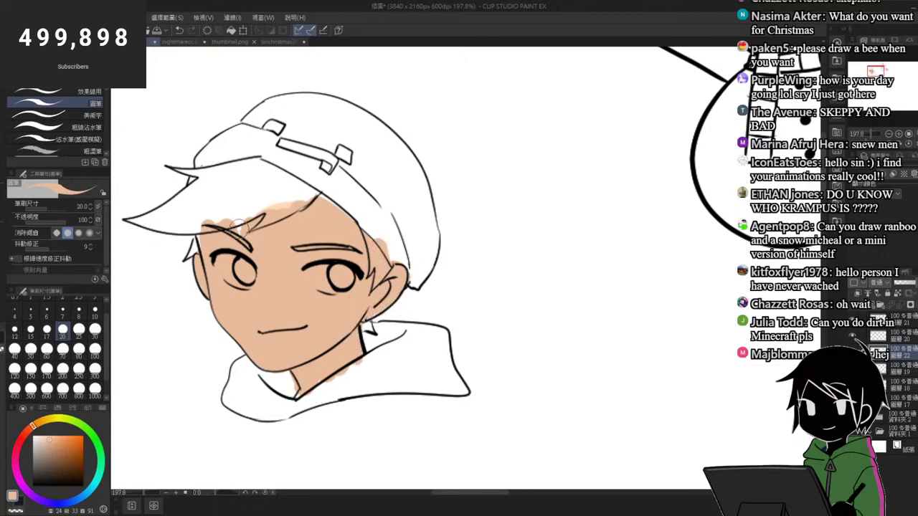
pyautogui.moveTo(237, 228)
pyautogui.mouseDown()
pyautogui.moveTo(251, 215)
pyautogui.moveTo(334, 195)
pyautogui.moveTo(319, 208)
pyautogui.mouseUp()
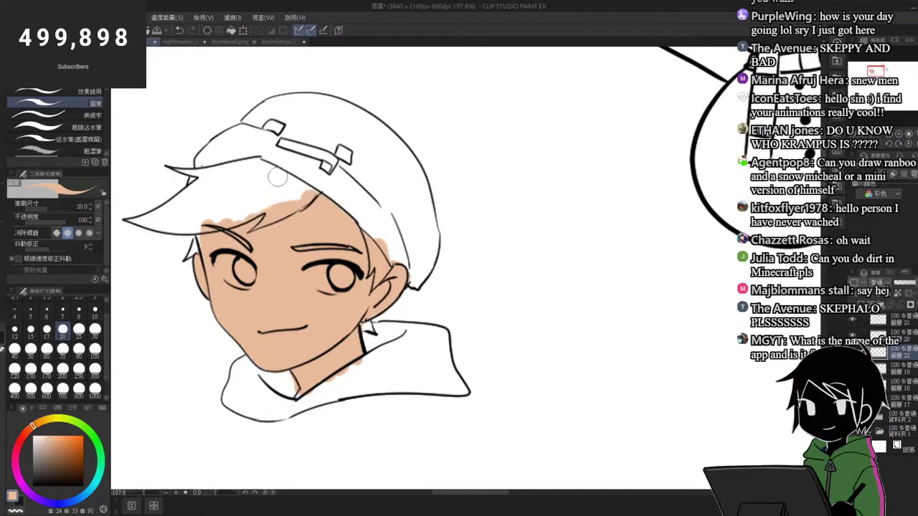
# Step: Fill the boy's fringe with near-black
pyautogui.click(45, 471)
pyautogui.moveTo(38, 475); pyautogui.dragTo(33, 483)
pyautogui.press('g')
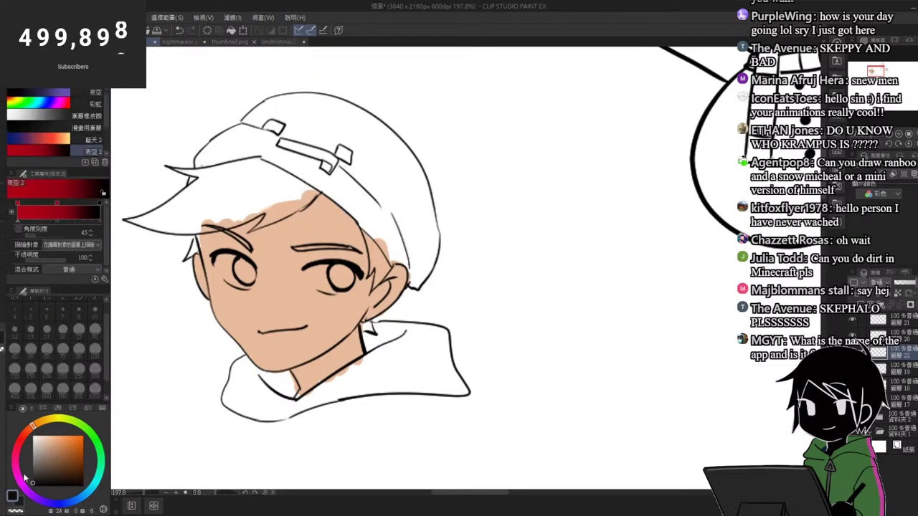
pyautogui.press('g')
pyautogui.moveTo(216, 185); pyautogui.dragTo(252, 178)
pyautogui.click(266, 183)
pyautogui.scroll(-3, 290, 188)
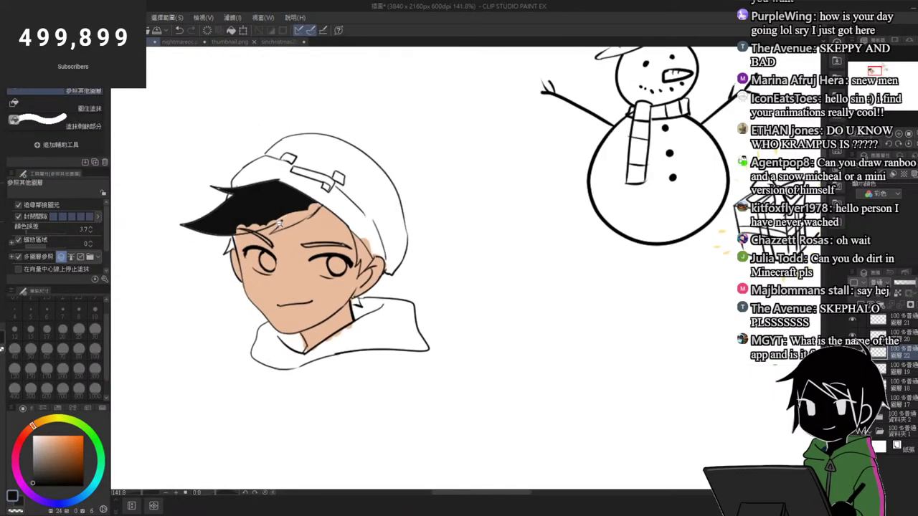
# Step: Set the fill's area scaling to 1 and fill the rest of the fringe near-black out to its outlines
pyautogui.scroll(3, 252, 193)
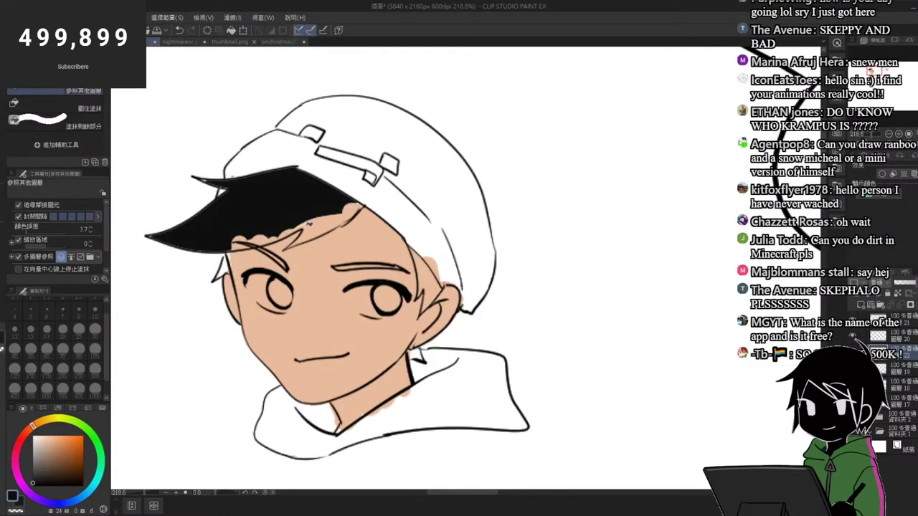
pyautogui.click(309, 225)
pyautogui.click(90, 243)
pyautogui.click(289, 205)
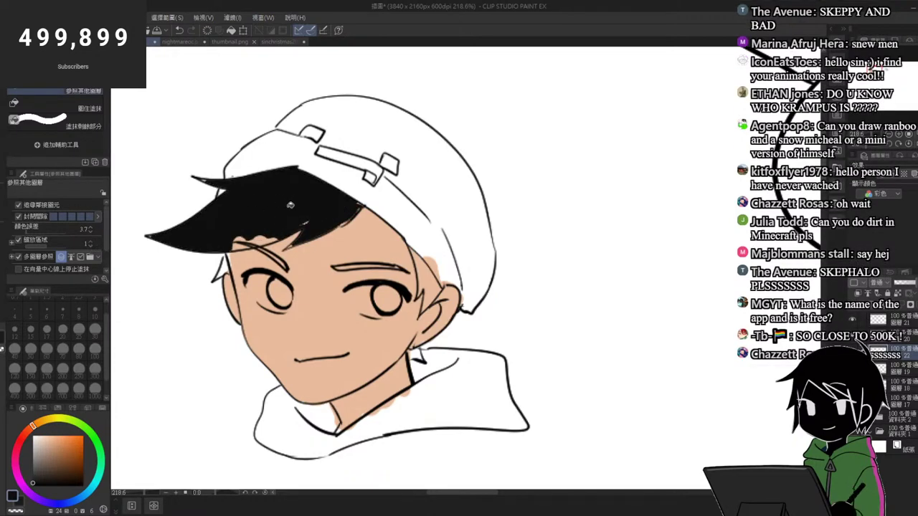
# Step: Paint both eyebrows and the hair tuft beside the far ear near-black with the size 20 brush, then sample the skin tone for touch-ups
pyautogui.press('p')
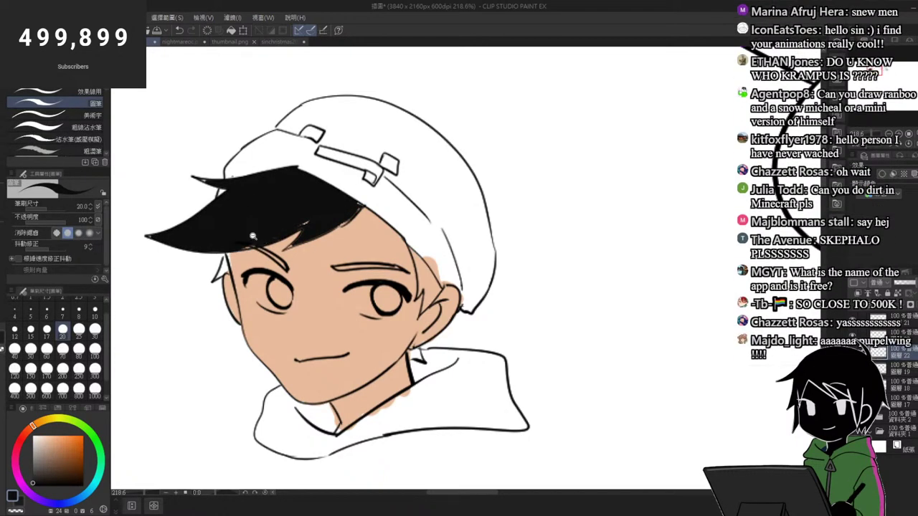
pyautogui.scroll(3, 252, 233)
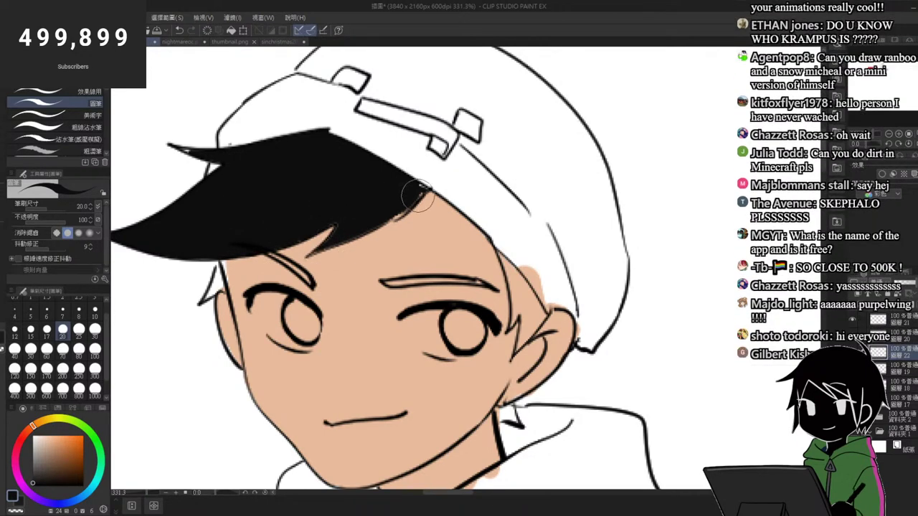
pyautogui.moveTo(466, 281)
pyautogui.mouseDown()
pyautogui.moveTo(390, 281)
pyautogui.moveTo(495, 281)
pyautogui.moveTo(460, 271)
pyautogui.mouseUp()
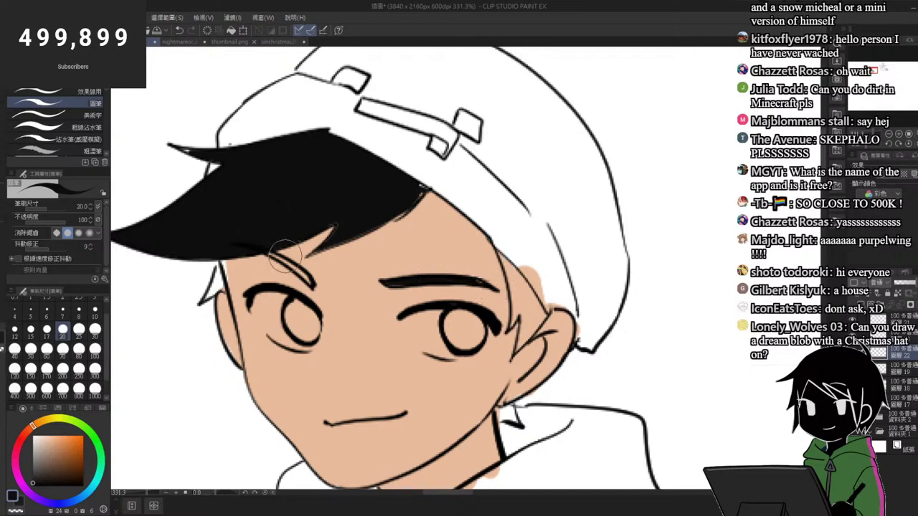
pyautogui.moveTo(271, 251); pyautogui.dragTo(313, 285)
pyautogui.moveTo(222, 267); pyautogui.dragTo(216, 290)
pyautogui.keyDown('alt'); pyautogui.click(237, 278); pyautogui.keyUp('alt')
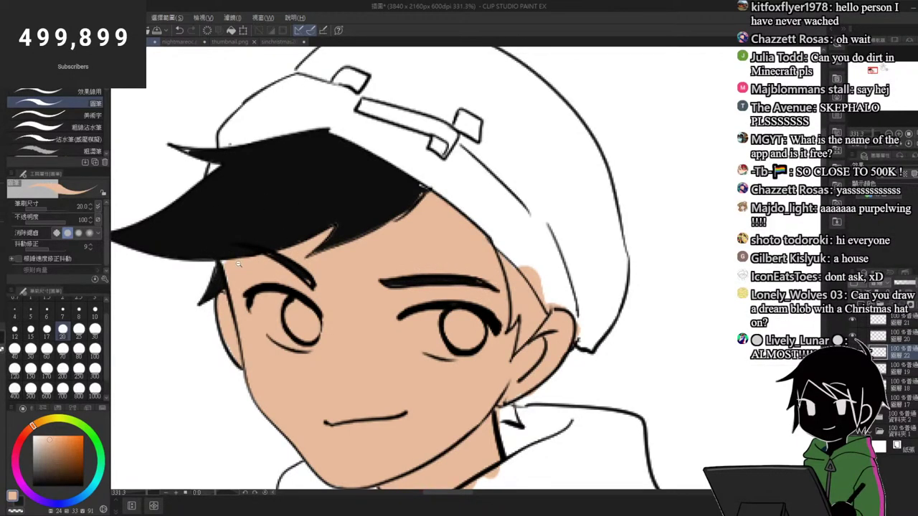
# Step: Fill the sideburn in front of the near ear with the hair's black
pyautogui.scroll(-3, 233, 229)
pyautogui.keyDown('alt'); pyautogui.click(349, 206); pyautogui.keyUp('alt')
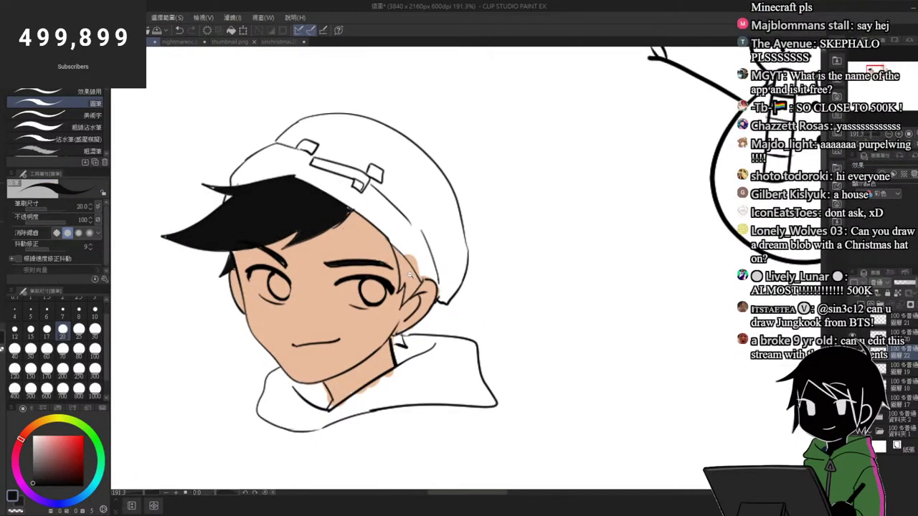
pyautogui.scroll(2, 408, 247)
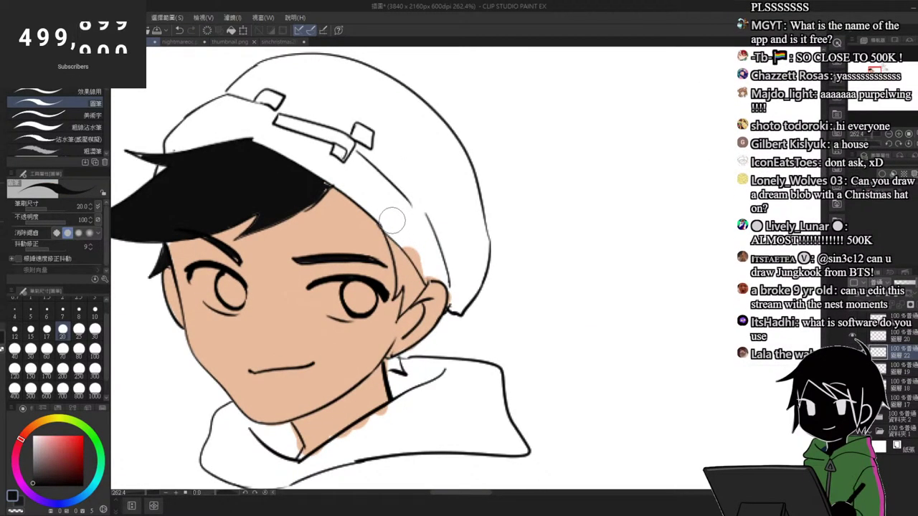
pyautogui.press('g')
pyautogui.click(407, 267)
pyautogui.scroll(-4, 406, 264)
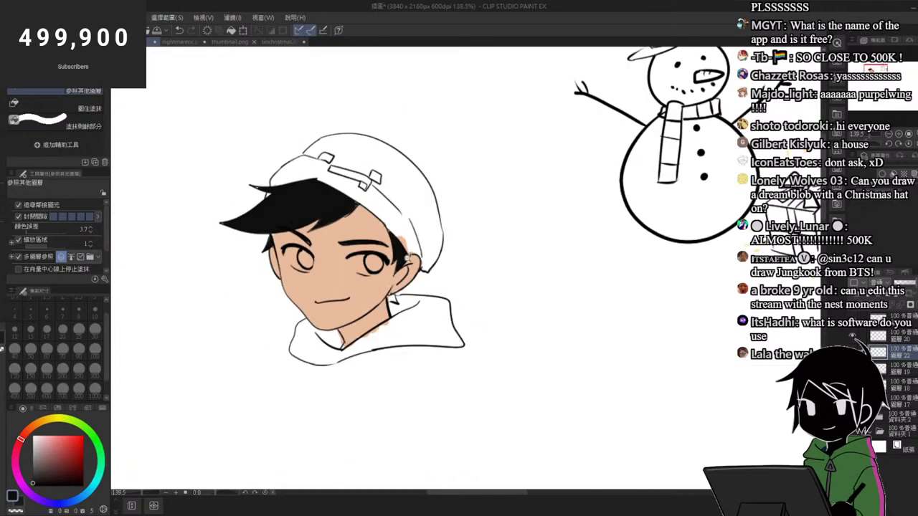
# Step: Fill both of the boy's irises with dark brown
pyautogui.scroll(4, 406, 266)
pyautogui.click(33, 430)
pyautogui.click(74, 470)
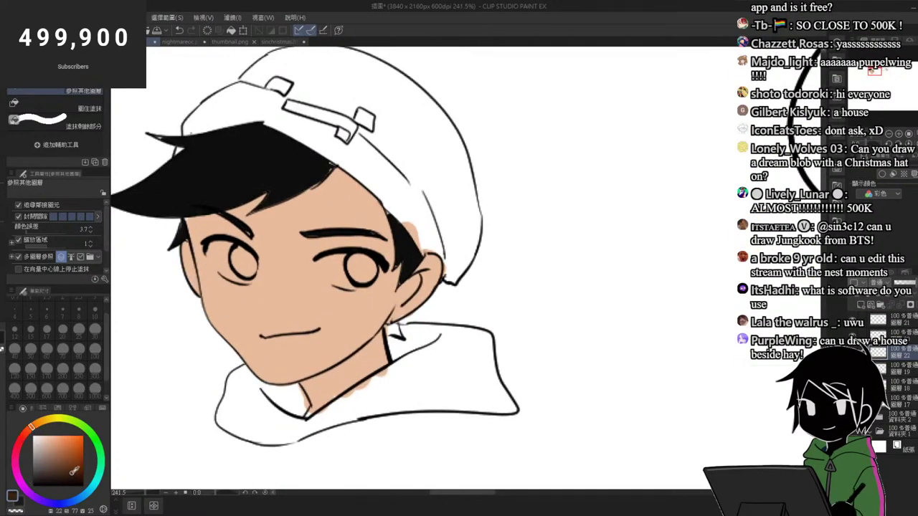
pyautogui.press('b')
pyautogui.press('g')
pyautogui.click(244, 265)
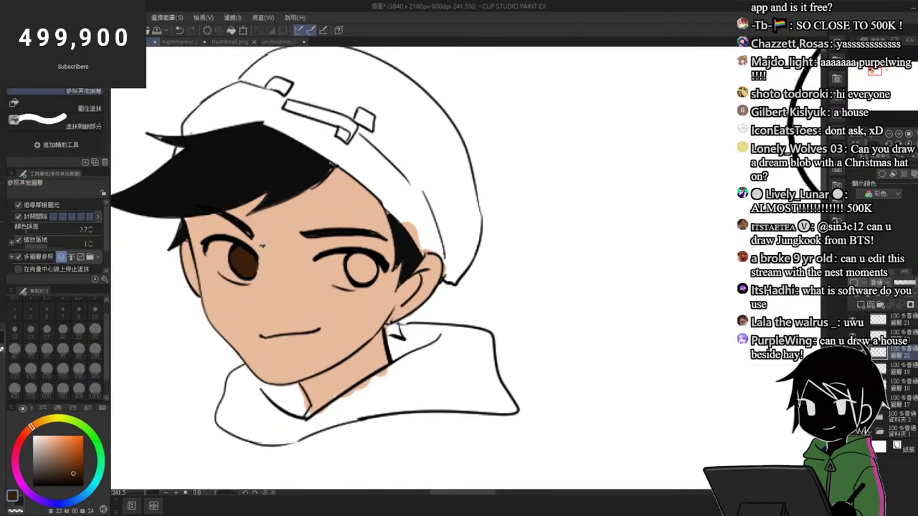
pyautogui.click(355, 265)
# Step: Paint the whites of both eyes in white around the brown irises
pyautogui.press('x')
pyautogui.press('b')
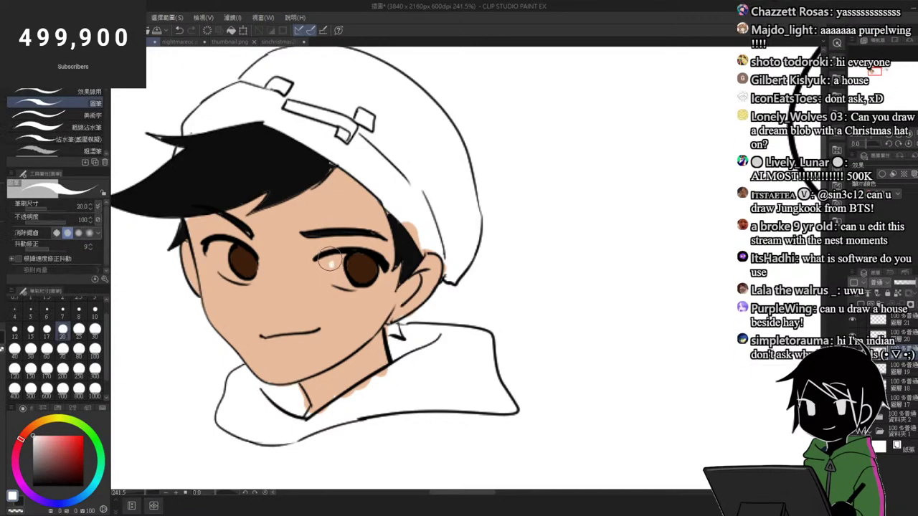
pyautogui.click(341, 275)
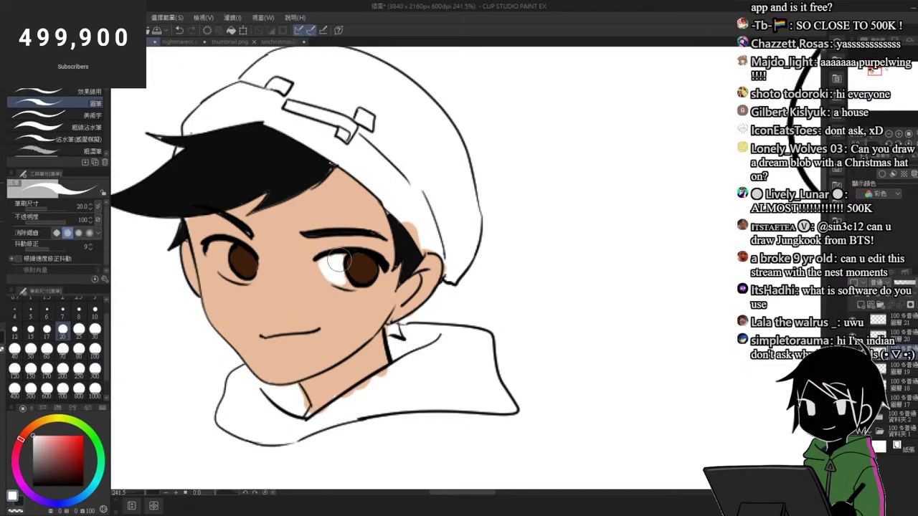
pyautogui.scroll(2, 354, 290)
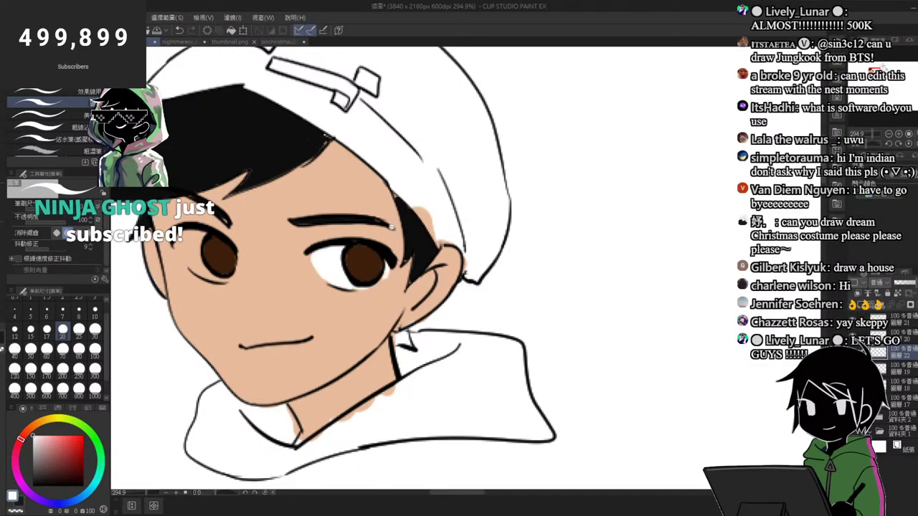
pyautogui.scroll(-2, 385, 269)
pyautogui.scroll(2, 310, 214)
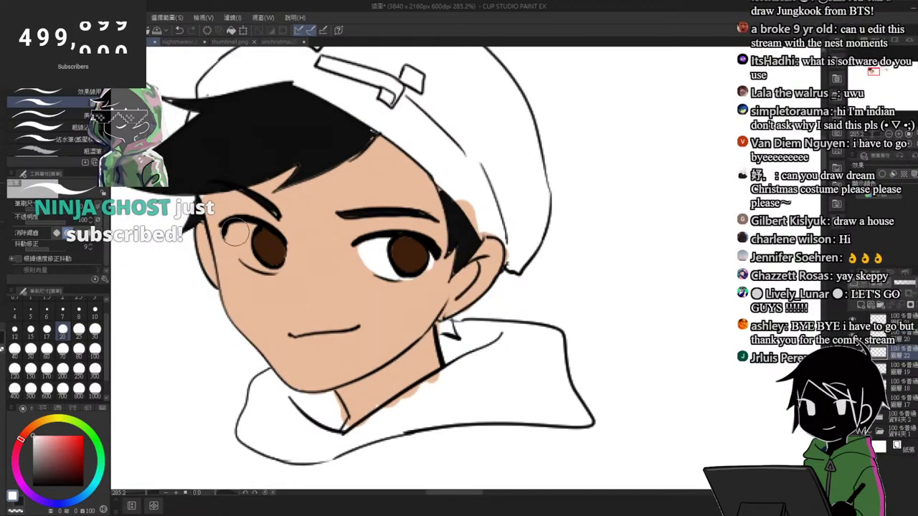
pyautogui.moveTo(230, 251); pyautogui.dragTo(236, 225)
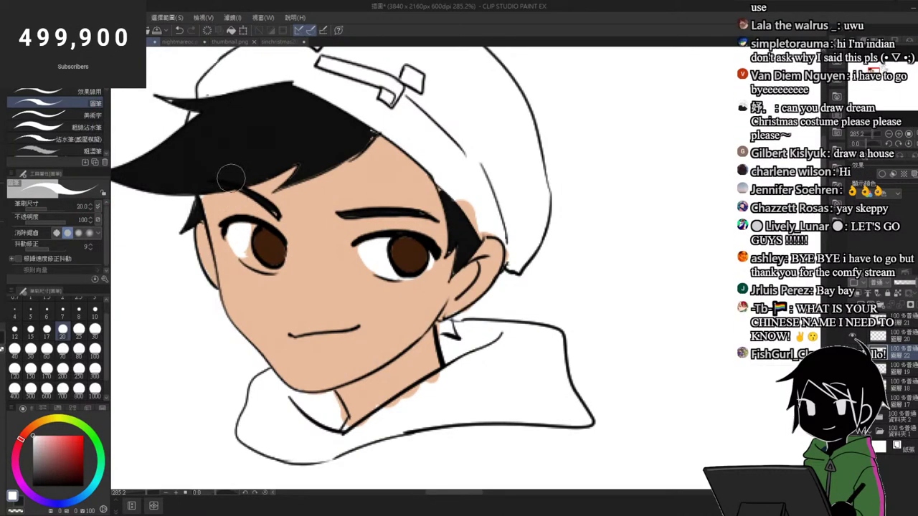
pyautogui.moveTo(239, 236)
pyautogui.mouseDown()
pyautogui.moveTo(263, 269)
pyautogui.moveTo(247, 247)
pyautogui.moveTo(262, 268)
pyautogui.moveTo(268, 207)
pyautogui.moveTo(271, 249)
pyautogui.mouseUp()
# Step: Paint black pupils in both irises and add a small white highlight to each eye
pyautogui.keyDown('alt'); pyautogui.click(269, 208); pyautogui.keyUp('alt')
pyautogui.moveTo(406, 252); pyautogui.dragTo(408, 257)
pyautogui.hotkey('ctrl', 'z')
pyautogui.keyDown('alt'); pyautogui.click(371, 257); pyautogui.keyUp('alt')
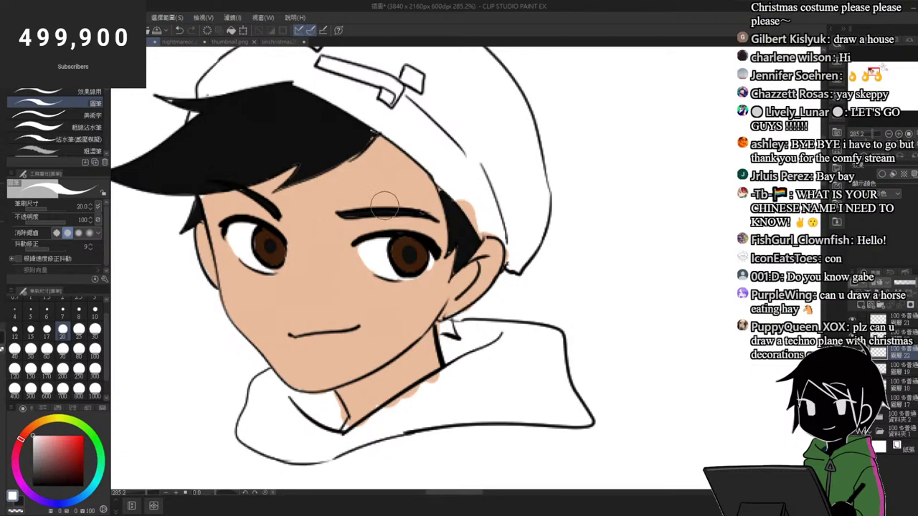
pyautogui.click(417, 245)
pyautogui.click(277, 239)
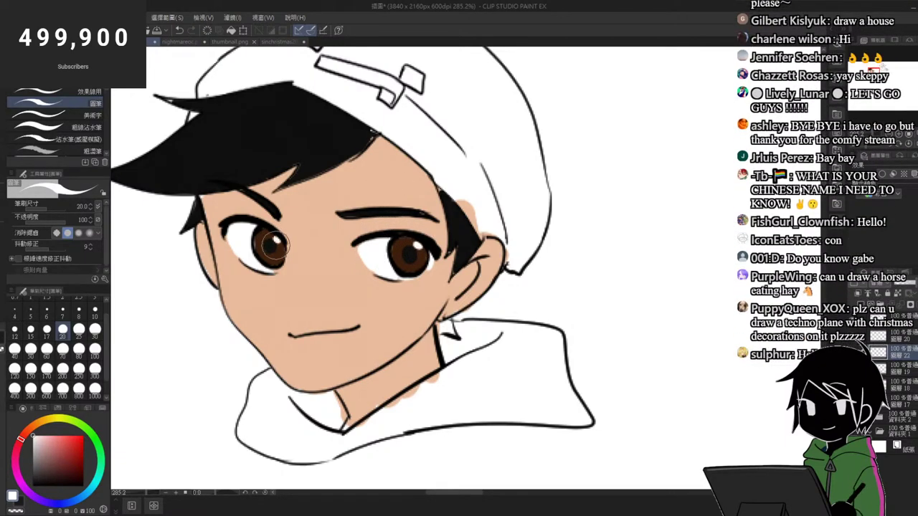
pyautogui.press('x')
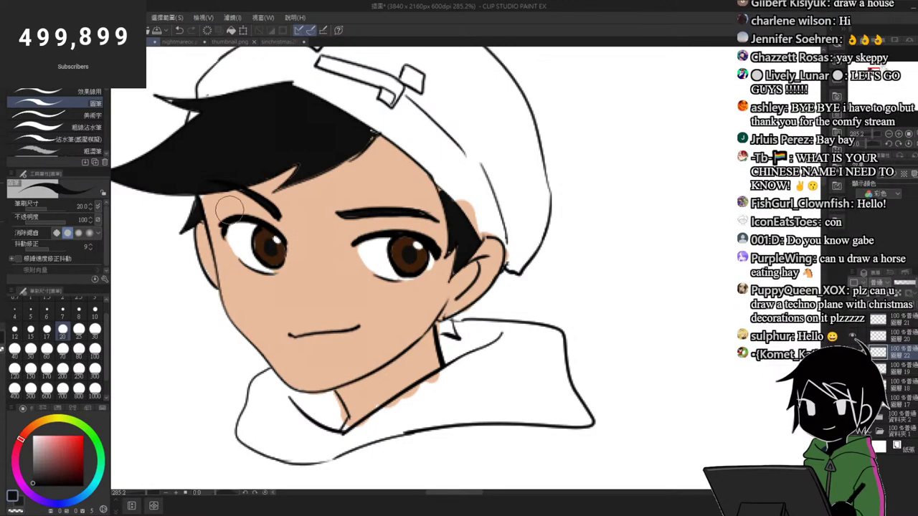
pyautogui.press('x')
# Step: Fill the crown of the cap with light turquoise
pyautogui.scroll(-3, 469, 378)
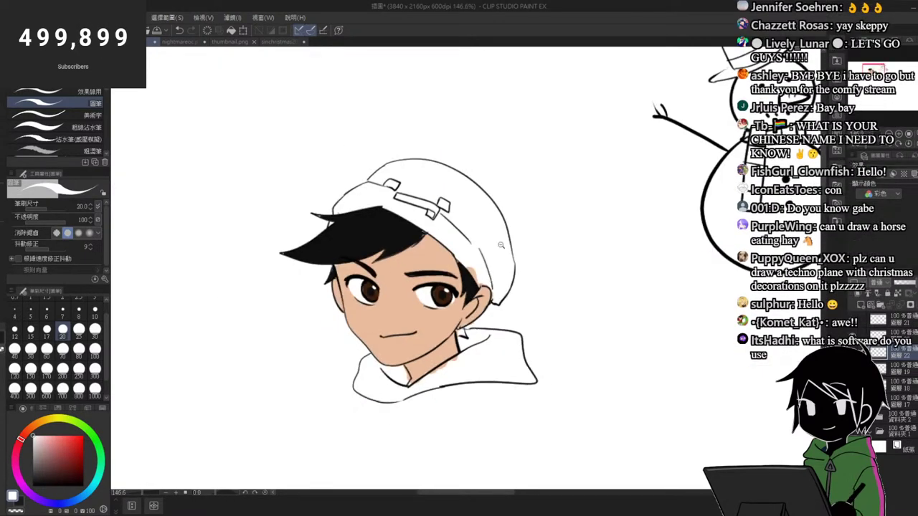
pyautogui.click(98, 485)
pyautogui.click(65, 456)
pyautogui.moveTo(64, 456); pyautogui.dragTo(59, 441)
pyautogui.press('g')
pyautogui.click(424, 180)
pyautogui.scroll(-4, 358, 180)
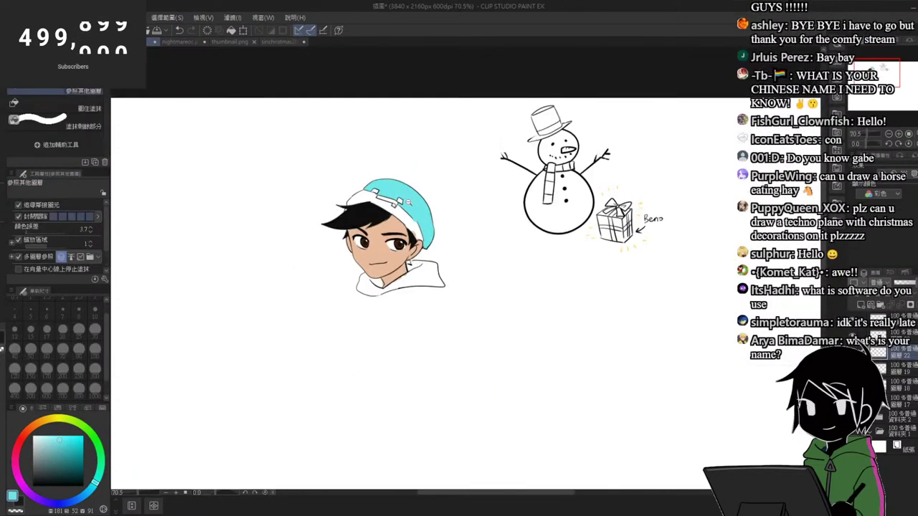
# Step: Shift the colour to a deeper blue with hue 189 and fill all the cap's sections except the white emblem
pyautogui.scroll(5, 394, 172)
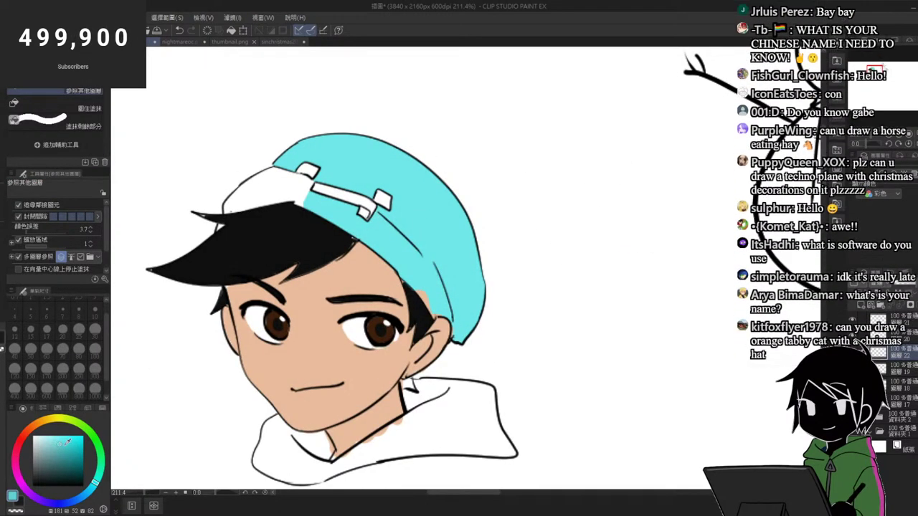
pyautogui.scroll(-3, 284, 229)
pyautogui.click(372, 226)
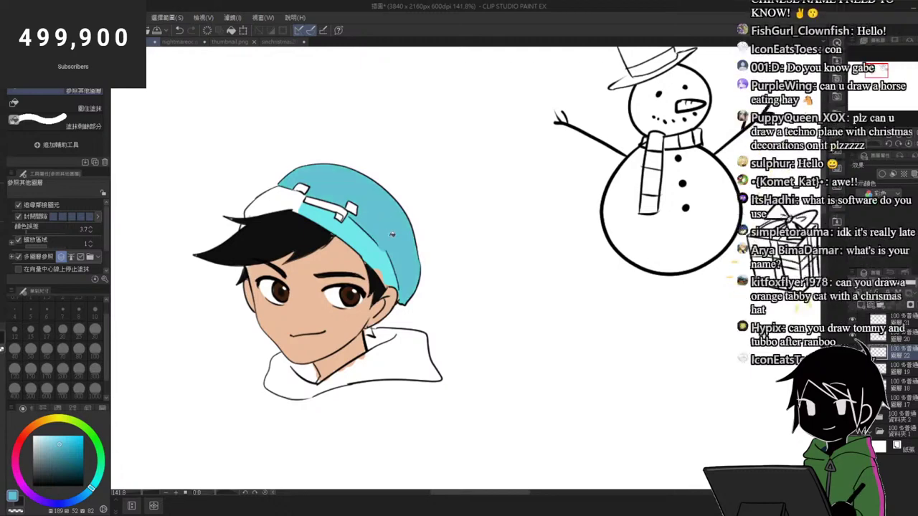
pyautogui.scroll(1, 363, 250)
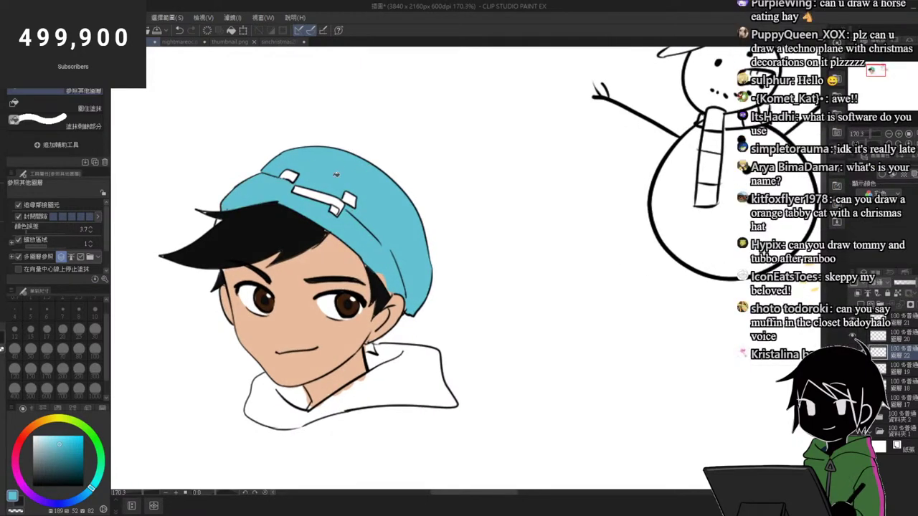
# Step: Touch up the edge where the fringe meets the cap with the hair's black at brush size 20
pyautogui.scroll(5, 336, 174)
pyautogui.press('p')
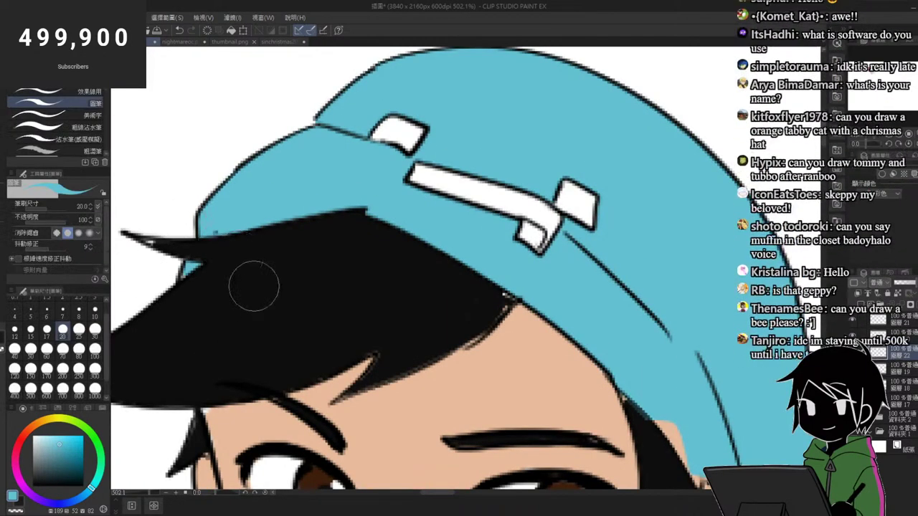
pyautogui.keyDown('alt'); pyautogui.click(252, 285); pyautogui.keyUp('alt')
pyautogui.moveTo(231, 214); pyautogui.dragTo(205, 216)
pyautogui.scroll(-2, 362, 135)
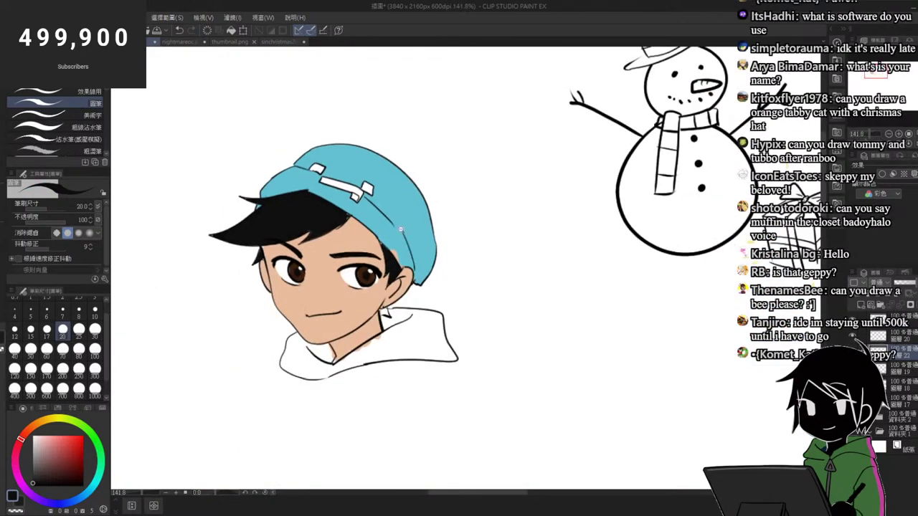
# Step: Sample the cap's blue and fill both parts of the hood around the neck with it
pyautogui.scroll(2, 387, 236)
pyautogui.keyDown('alt'); pyautogui.click(387, 235); pyautogui.keyUp('alt')
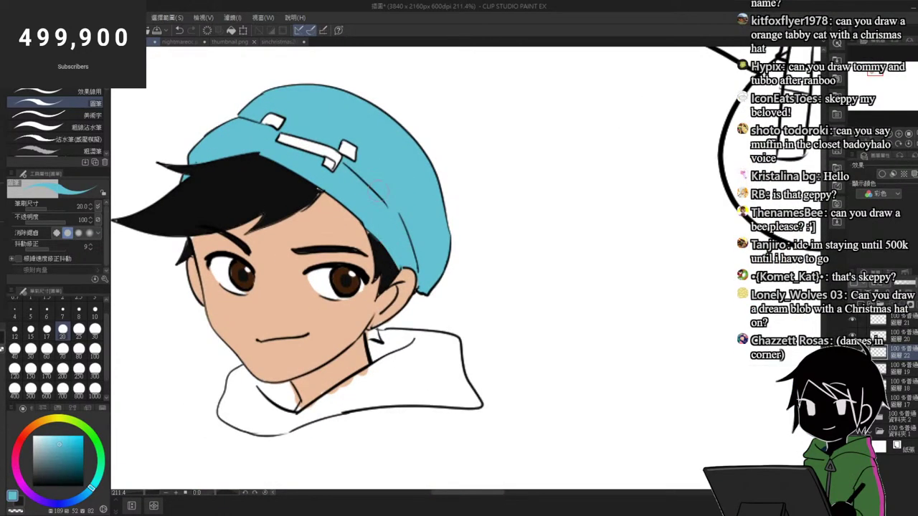
pyautogui.press('g')
pyautogui.click(395, 370)
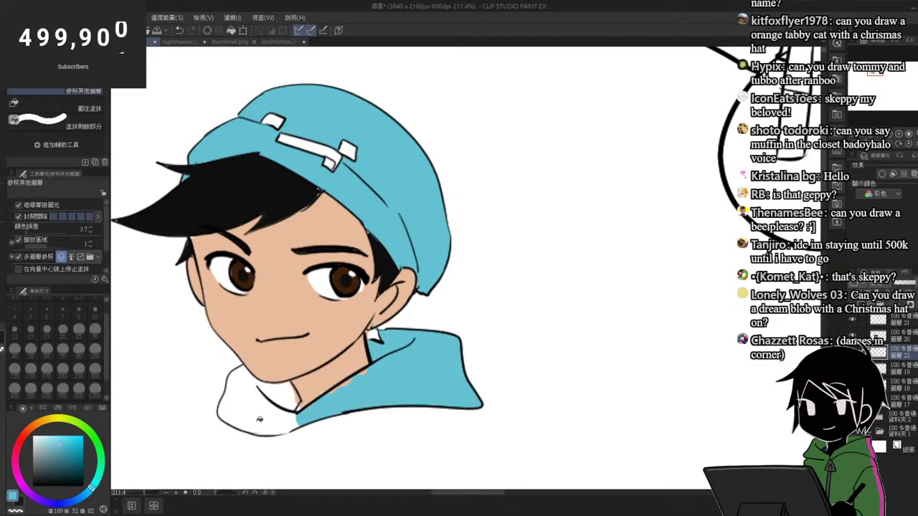
pyautogui.click(263, 413)
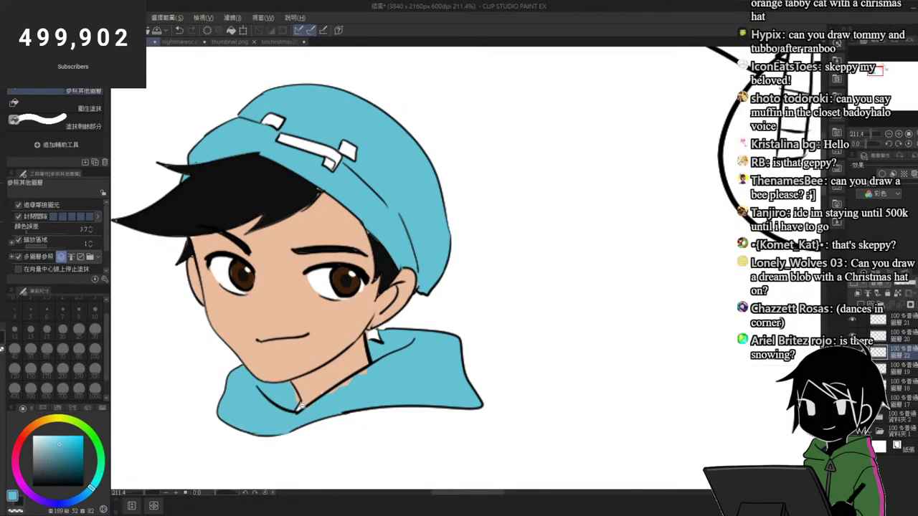
# Step: Clean up the border between neck and hood with the sampled skin tone and hood blue, using the round brush at size 20
pyautogui.scroll(2, 305, 396)
pyautogui.press('b')
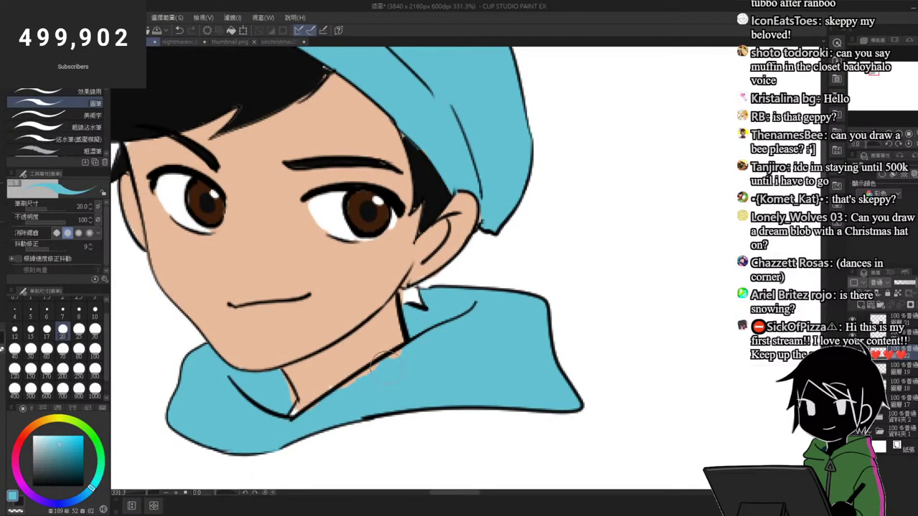
pyautogui.keyDown('alt'); pyautogui.click(324, 377); pyautogui.keyUp('alt')
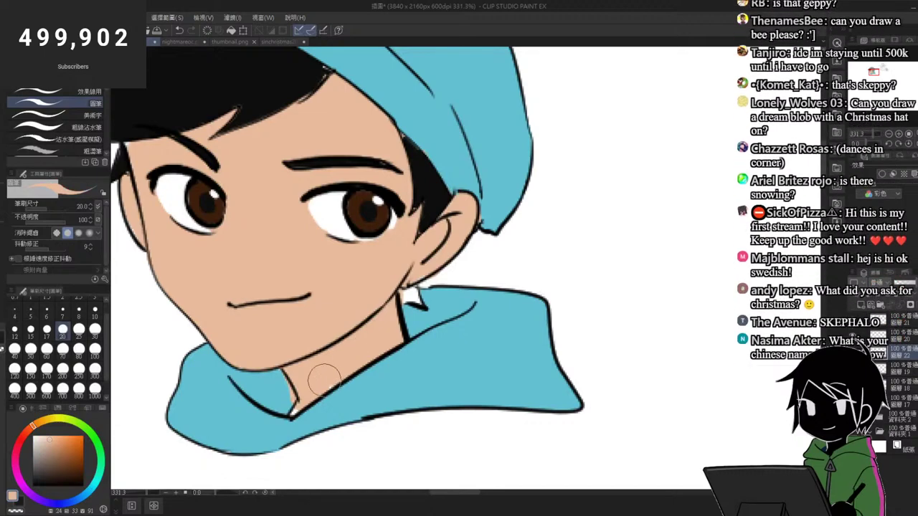
pyautogui.keyDown('alt'); pyautogui.click(277, 385); pyautogui.keyUp('alt')
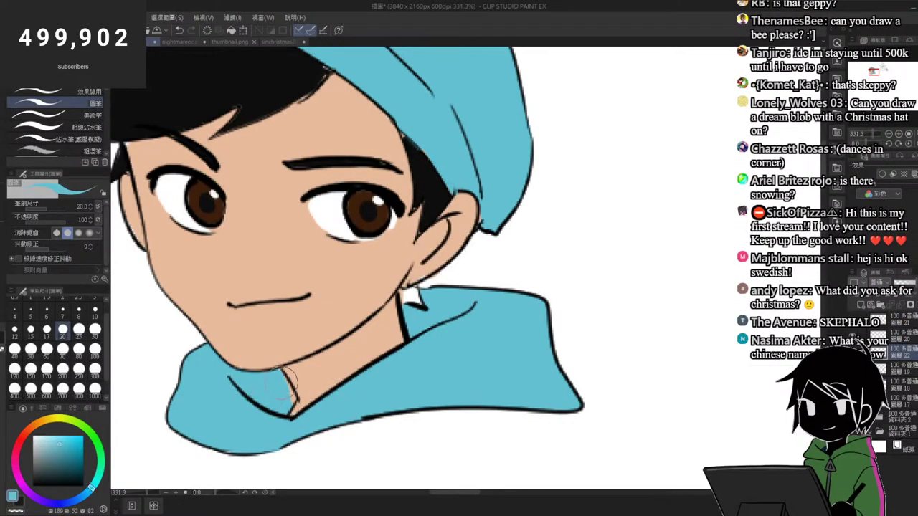
# Step: Paint the white hair tuft below the ear with the hair's black and touch up the jaw beside it with the skin tone
pyautogui.keyDown('alt'); pyautogui.click(423, 176); pyautogui.keyUp('alt')
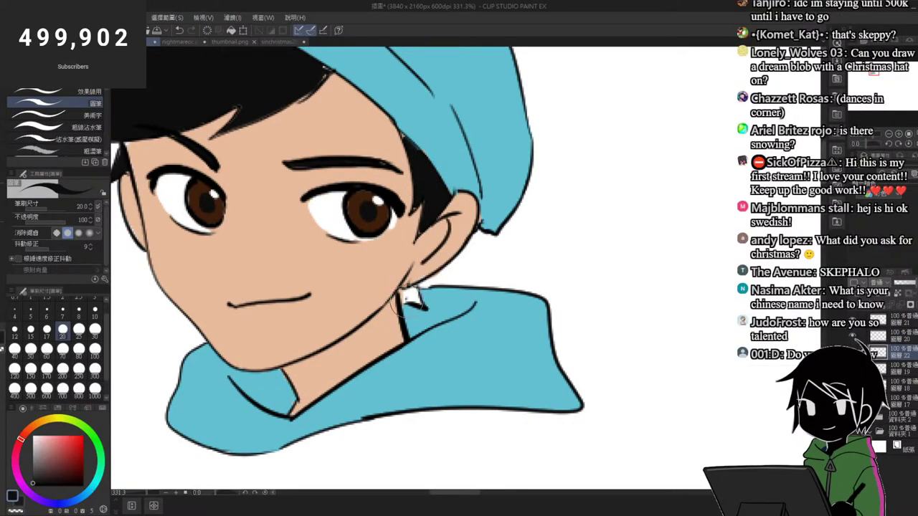
pyautogui.moveTo(407, 291); pyautogui.dragTo(418, 303)
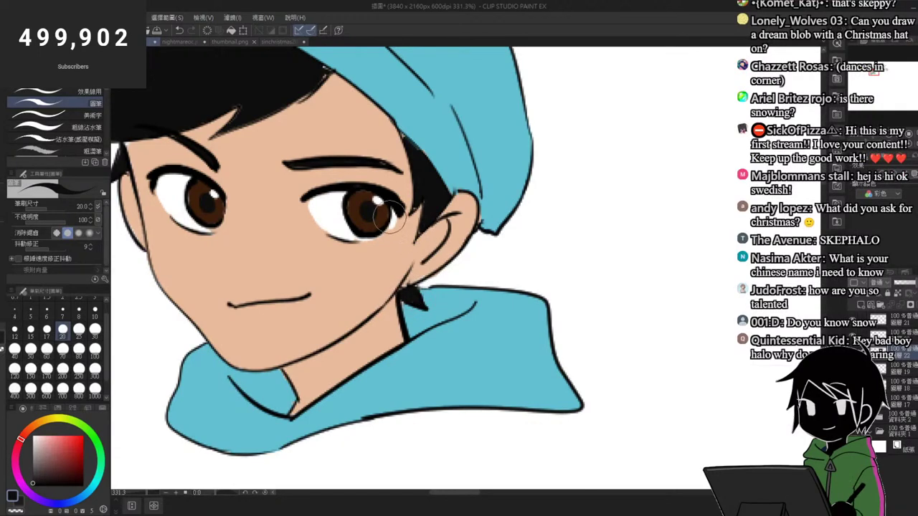
pyautogui.keyDown('alt'); pyautogui.click(398, 269); pyautogui.keyUp('alt')
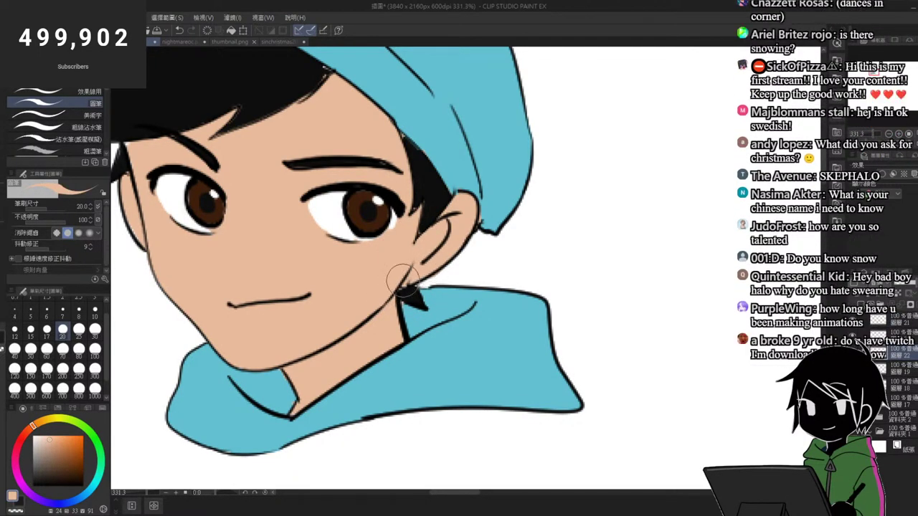
# Step: Fill the cap emblem's two blocks and long bar with dark blue, hue 219, saturation 83, brightness 42
pyautogui.scroll(-4, 367, 330)
pyautogui.scroll(4, 351, 144)
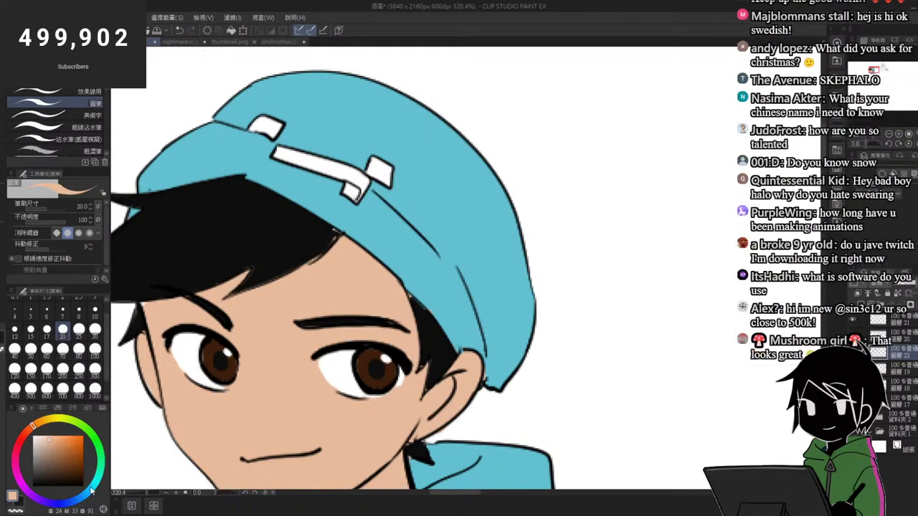
pyautogui.click(74, 501)
pyautogui.moveTo(69, 455); pyautogui.dragTo(69, 457)
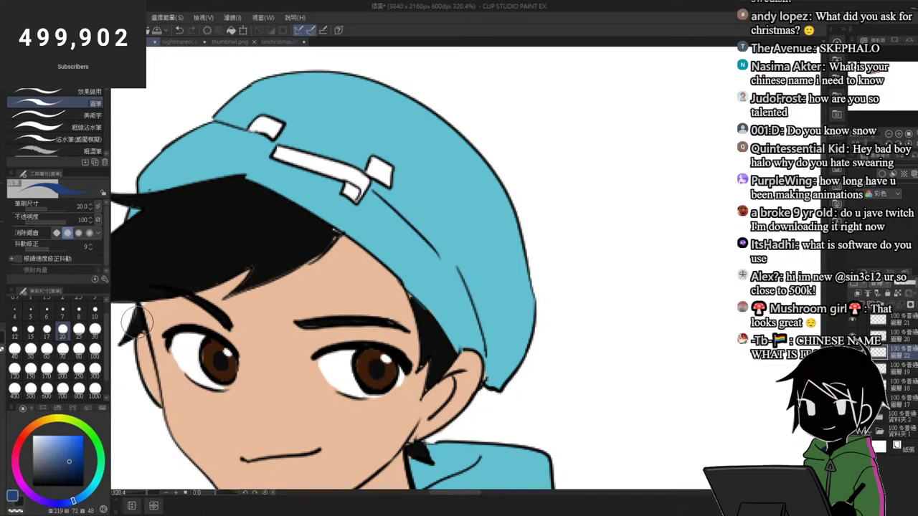
pyautogui.moveTo(72, 455); pyautogui.dragTo(76, 459)
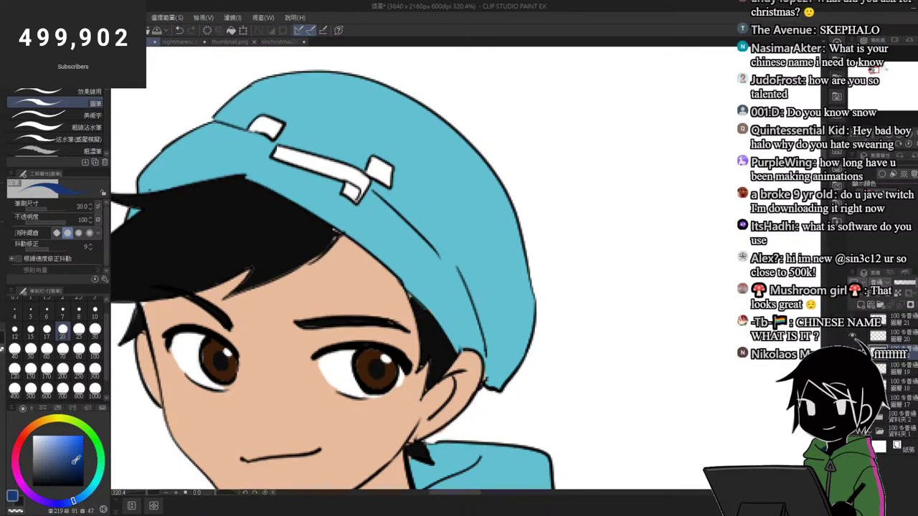
pyautogui.press('g')
pyautogui.scroll(2, 294, 113)
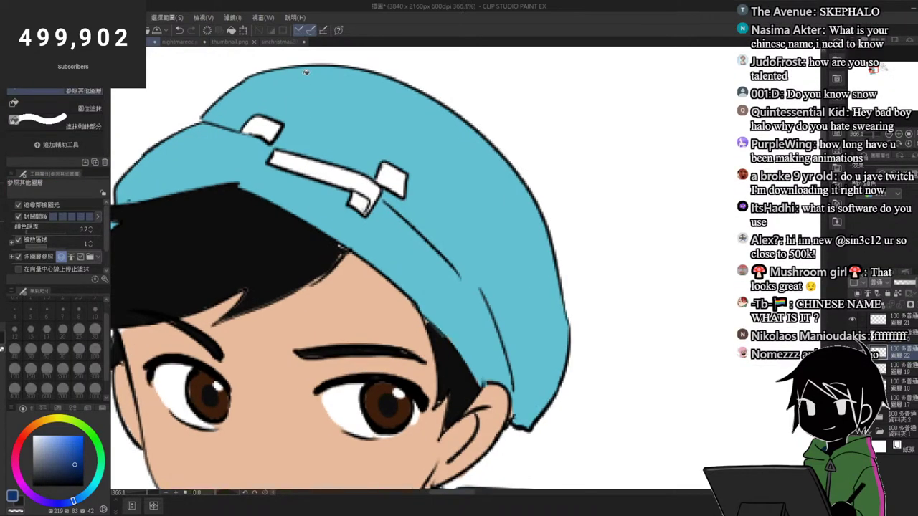
pyautogui.click(269, 130)
pyautogui.click(396, 177)
pyautogui.moveTo(345, 152); pyautogui.dragTo(331, 126)
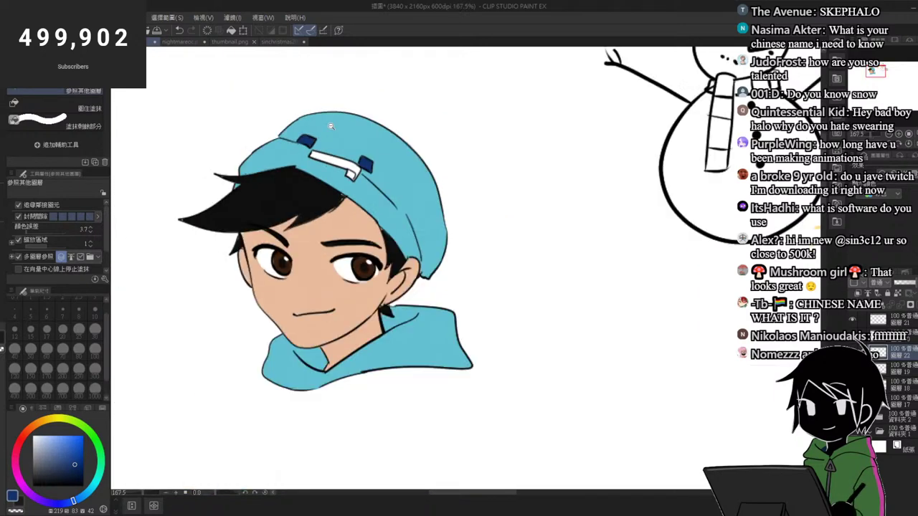
pyautogui.scroll(3, 354, 157)
pyautogui.click(352, 179)
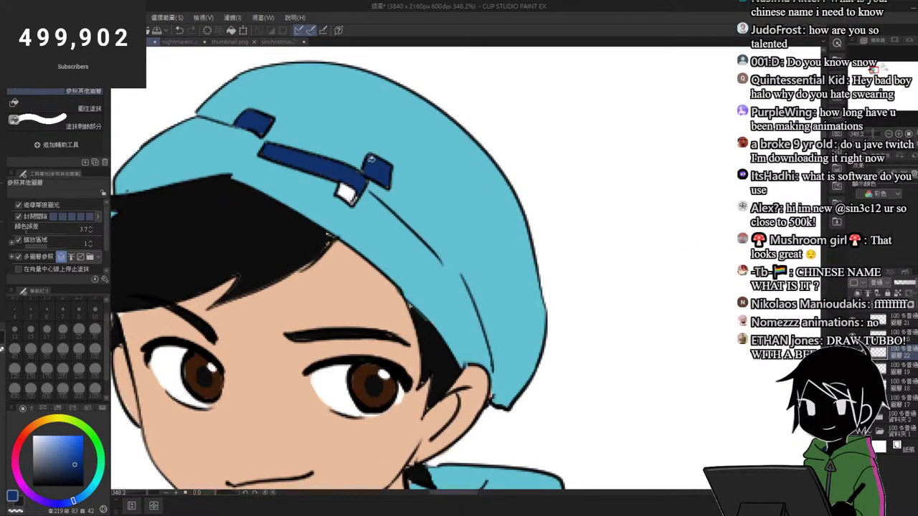
# Step: Recolour the emblem's blocks and long bar in a lighter blue, hue 209, saturation 78, brightness 56
pyautogui.scroll(-2, 366, 162)
pyautogui.scroll(2, 376, 158)
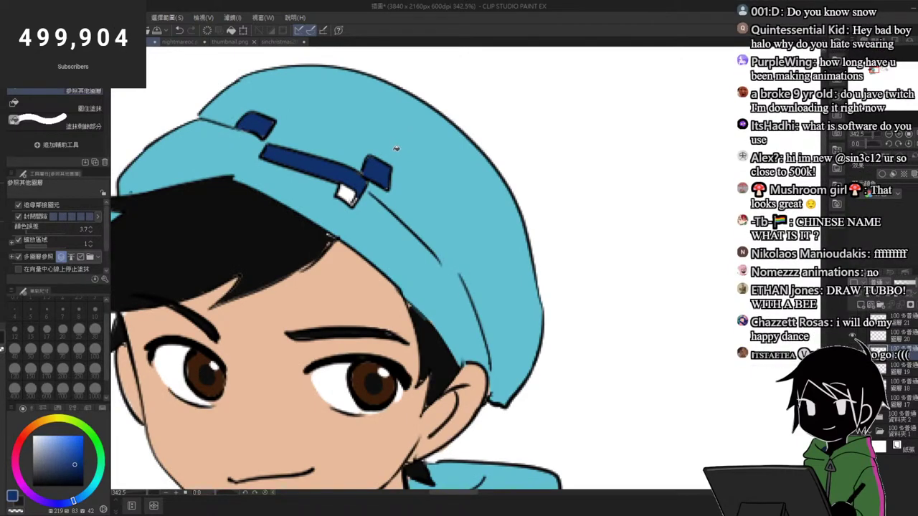
pyautogui.scroll(2, 395, 148)
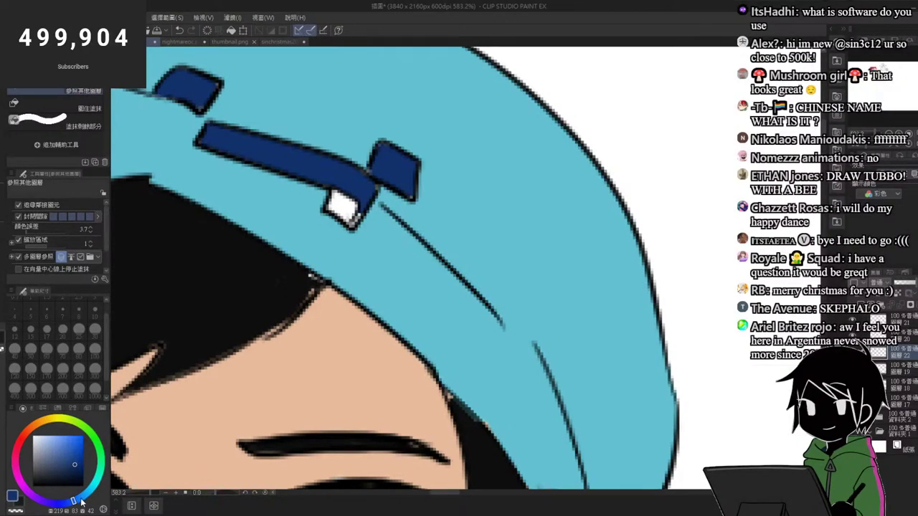
pyautogui.moveTo(82, 502); pyautogui.dragTo(80, 497)
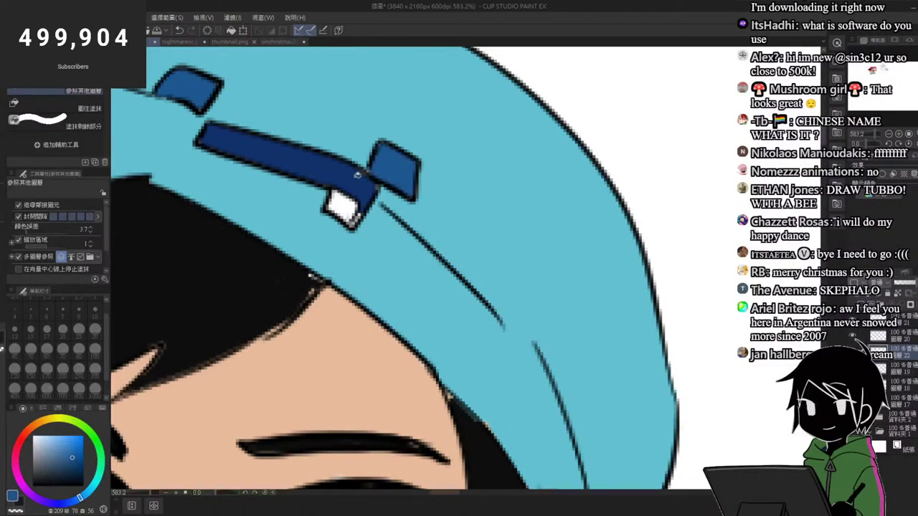
# Step: Fill the emblem's small white square with dark red, hue 353, saturation 85, brightness 59
pyautogui.click(17, 452)
pyautogui.click(63, 444)
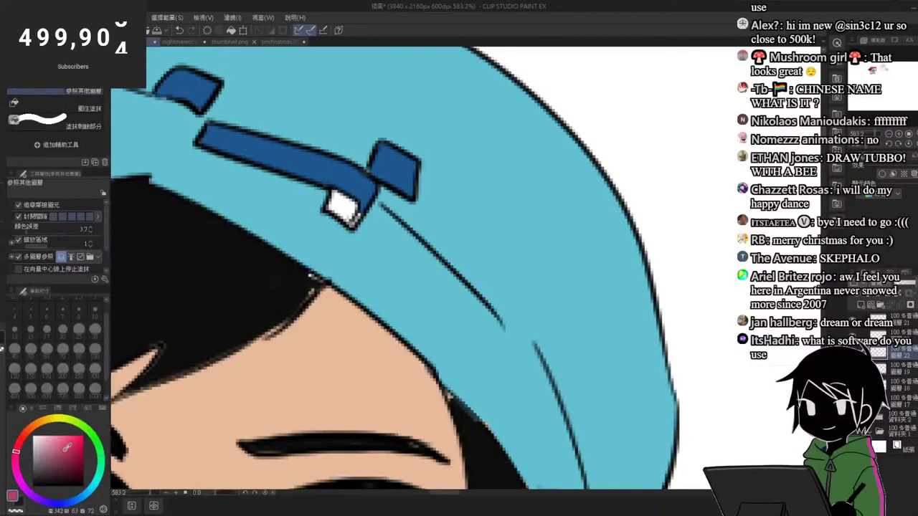
pyautogui.click(71, 452)
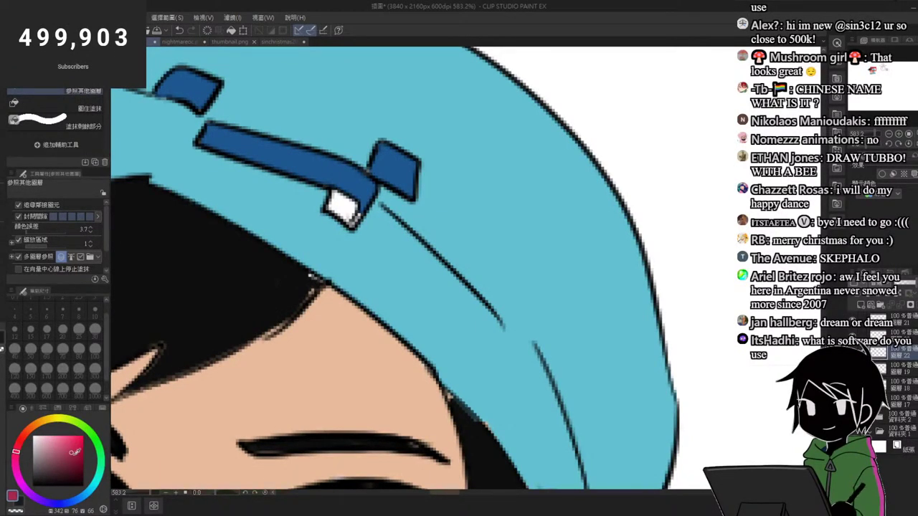
pyautogui.click(77, 446)
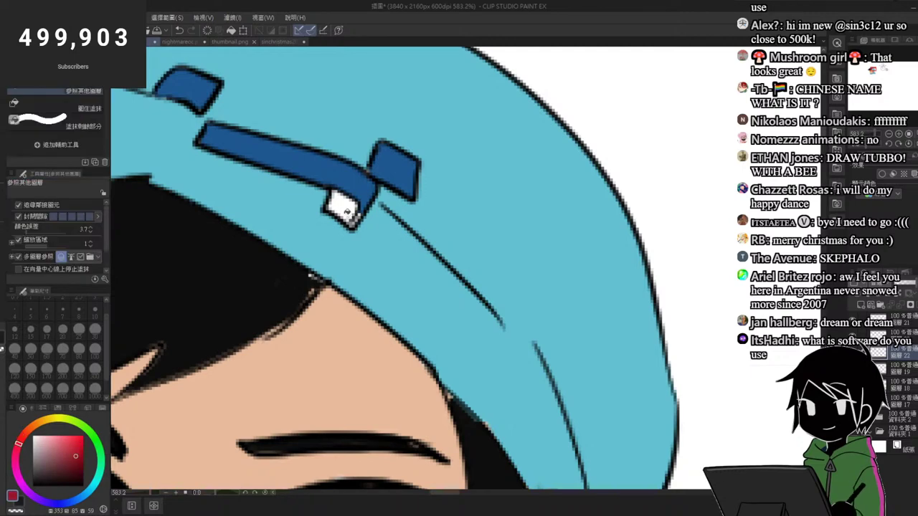
pyautogui.click(347, 211)
pyautogui.scroll(-6, 349, 172)
pyautogui.scroll(3, 366, 179)
# Step: Sample the emblem's blue and touch up the emblem with the round brush
pyautogui.keyDown('alt'); pyautogui.click(332, 143); pyautogui.keyUp('alt')
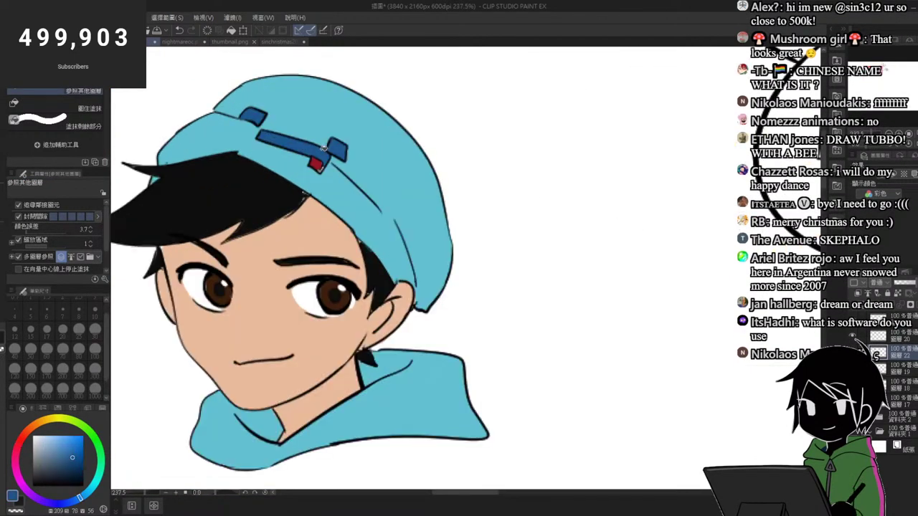
pyautogui.scroll(4, 332, 144)
pyautogui.press('p')
pyautogui.scroll(-6, 330, 135)
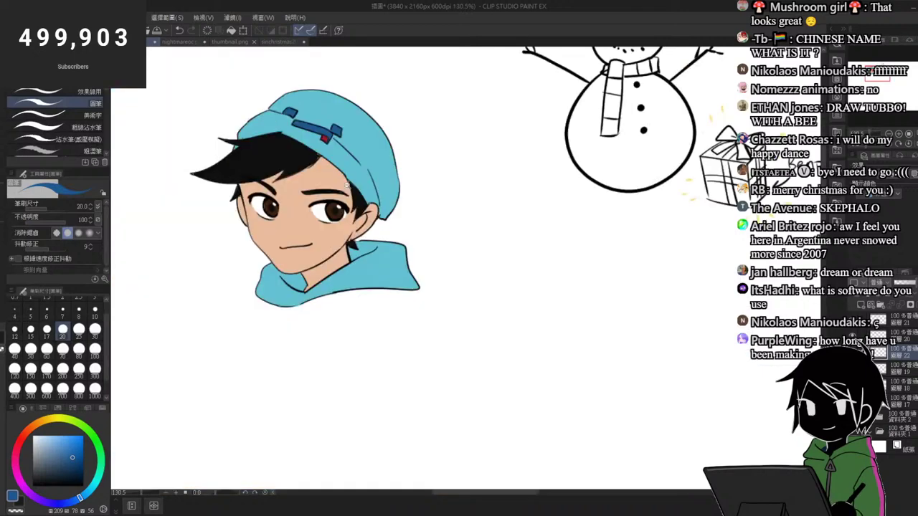
pyautogui.scroll(1, 343, 163)
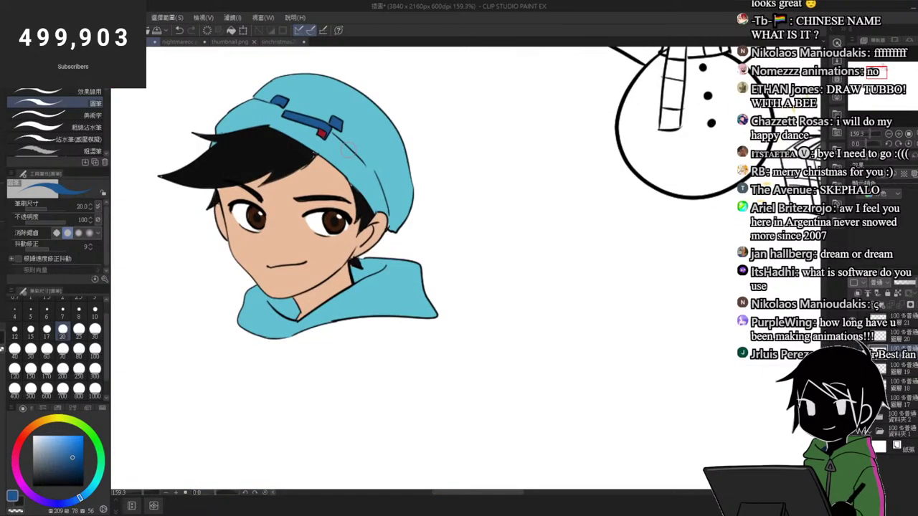
pyautogui.scroll(2, 299, 166)
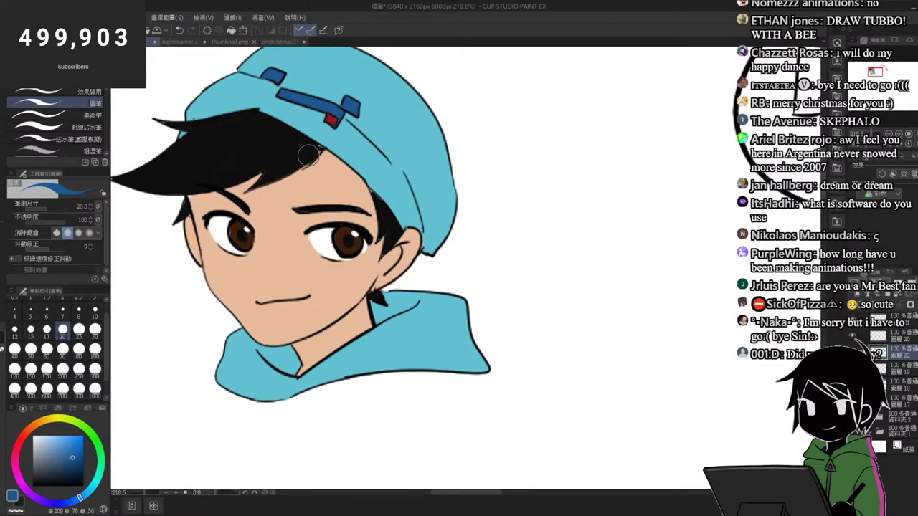
pyautogui.scroll(-3, 372, 203)
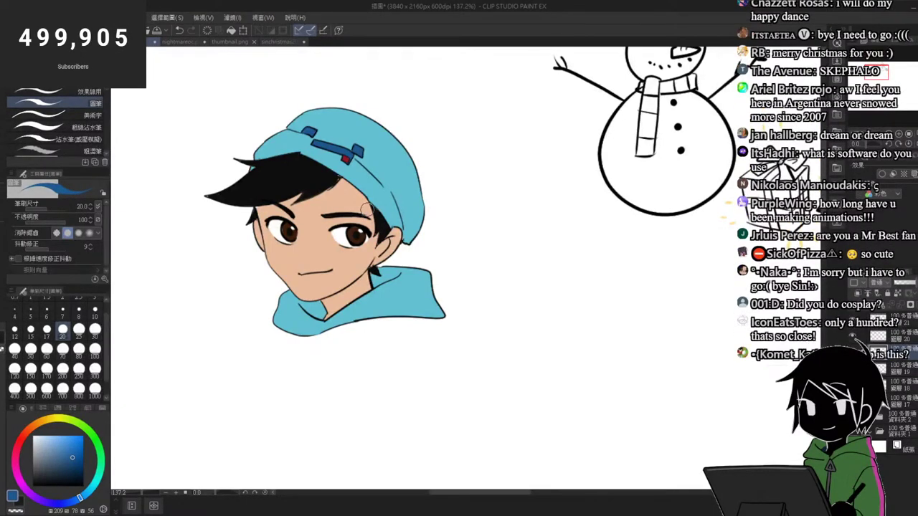
pyautogui.scroll(-1, 367, 209)
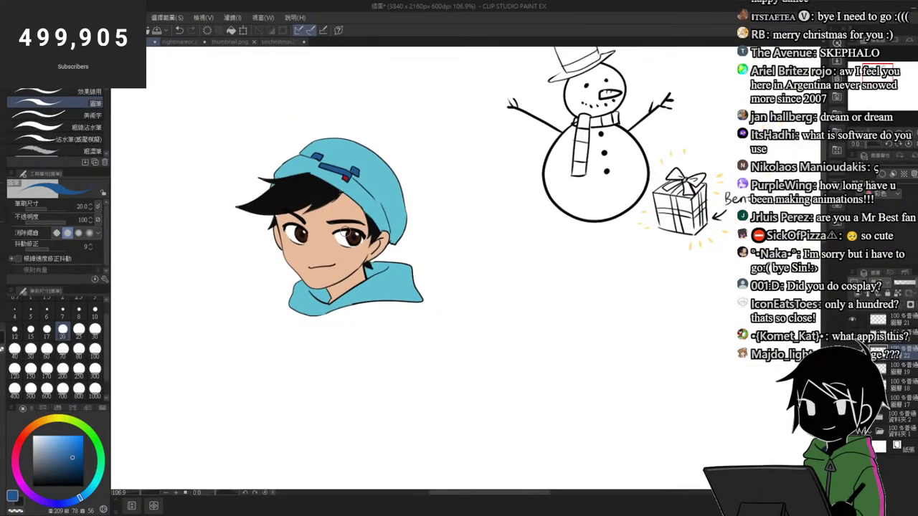
pyautogui.scroll(1, 363, 191)
pyautogui.scroll(-1, 321, 323)
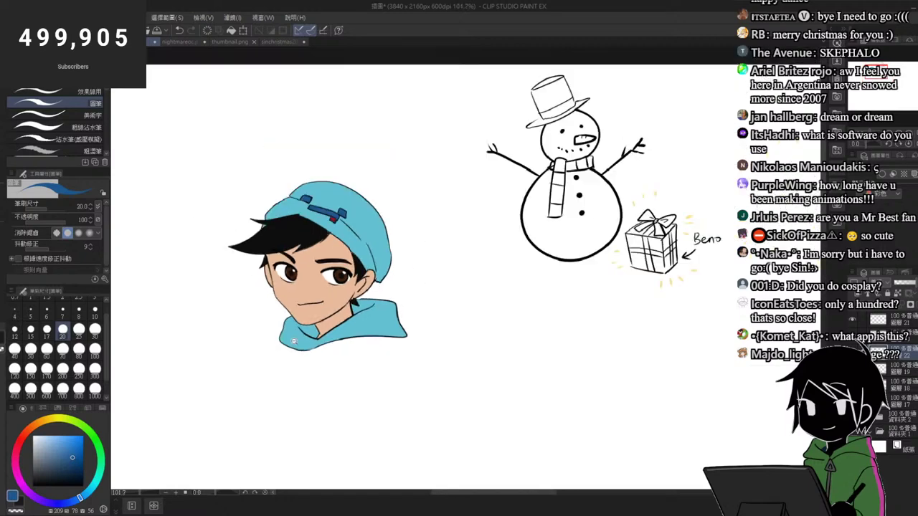
# Step: Darken the sampled skin tone to brown with hue 20, then outline and fill a shadow on the neck beneath the jaw
pyautogui.scroll(1, 312, 295)
pyautogui.keyDown('alt'); pyautogui.click(319, 321); pyautogui.keyUp('alt')
pyautogui.scroll(3, 322, 372)
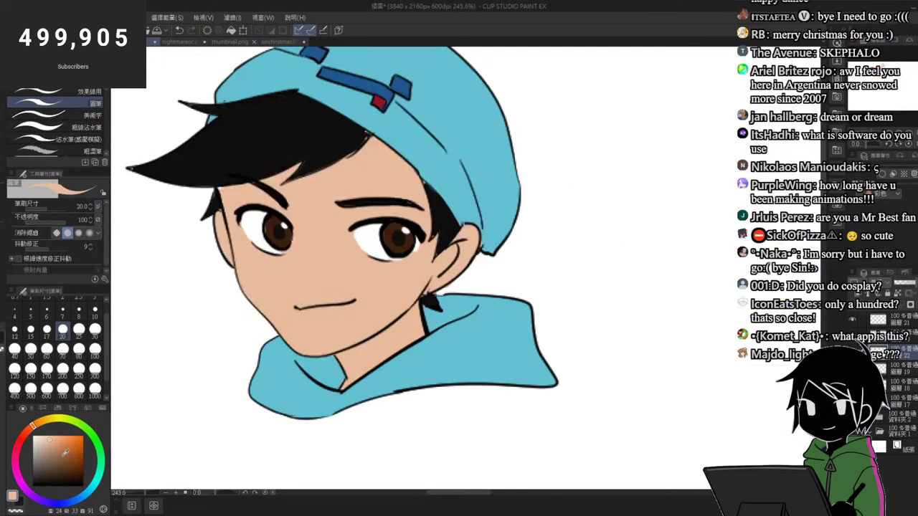
pyautogui.click(62, 453)
pyautogui.scroll(2, 314, 330)
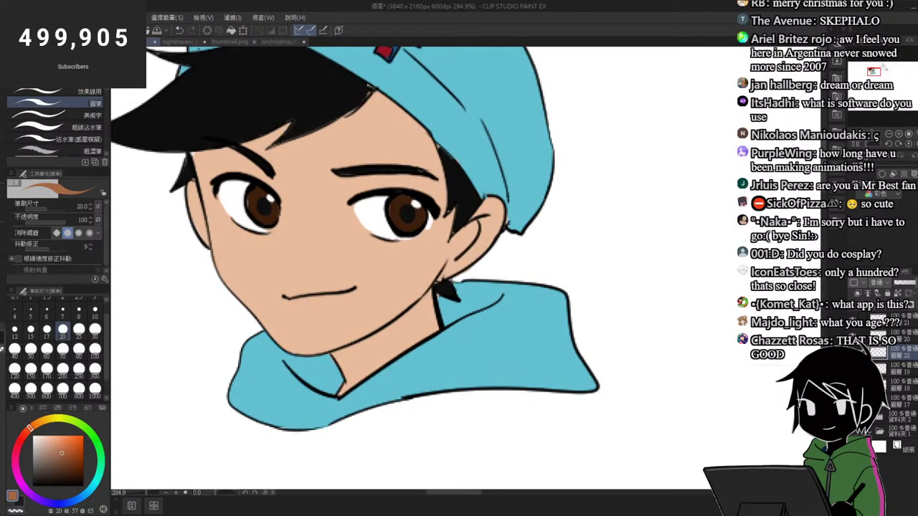
pyautogui.moveTo(441, 275); pyautogui.dragTo(342, 366)
pyautogui.press('g')
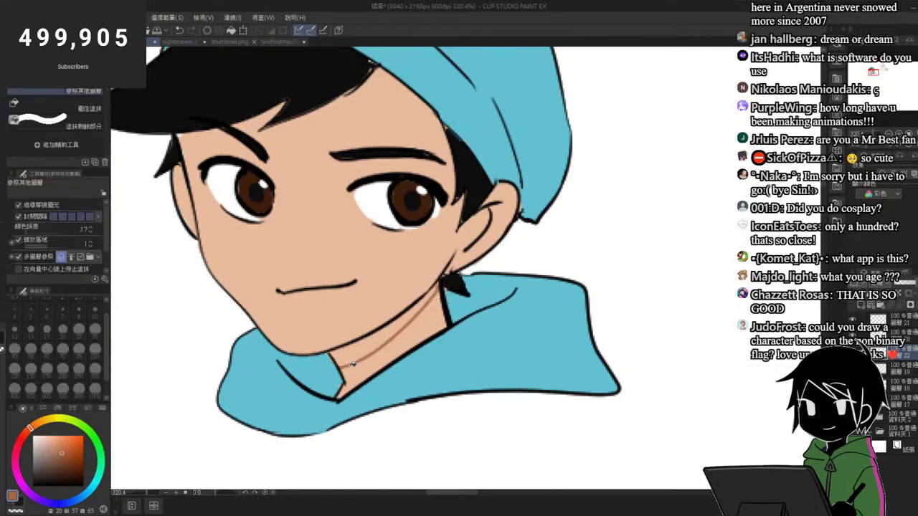
pyautogui.click(355, 354)
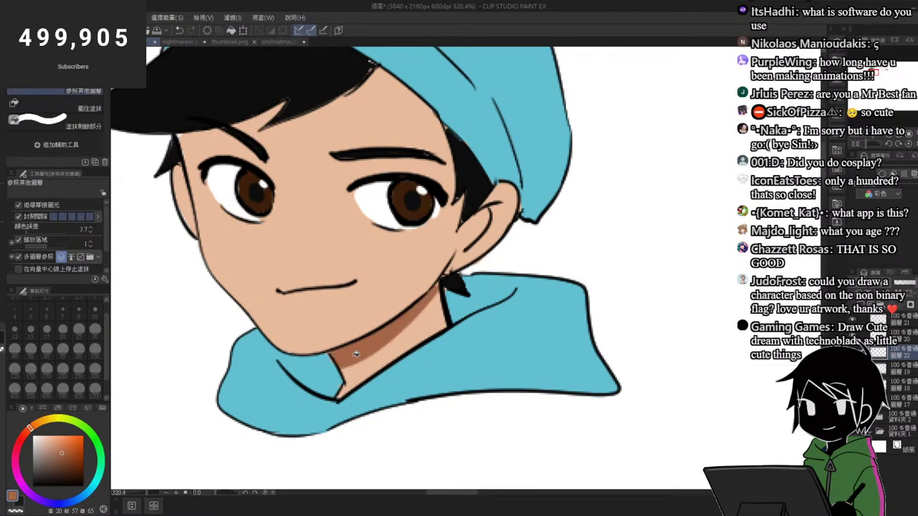
# Step: Paint a small brown shadow inside the ear with the round brush at size 20
pyautogui.scroll(-4, 338, 374)
pyautogui.press('p')
pyautogui.scroll(-5, 340, 385)
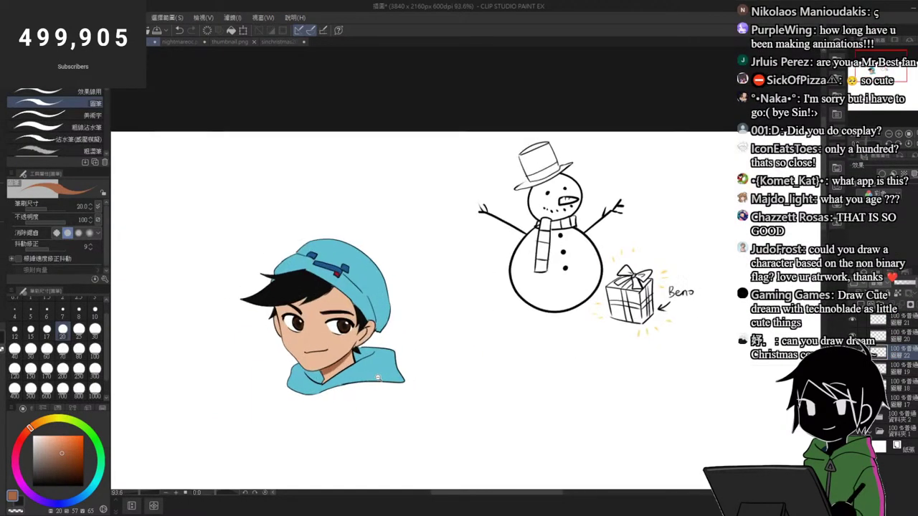
pyautogui.scroll(-2, 433, 357)
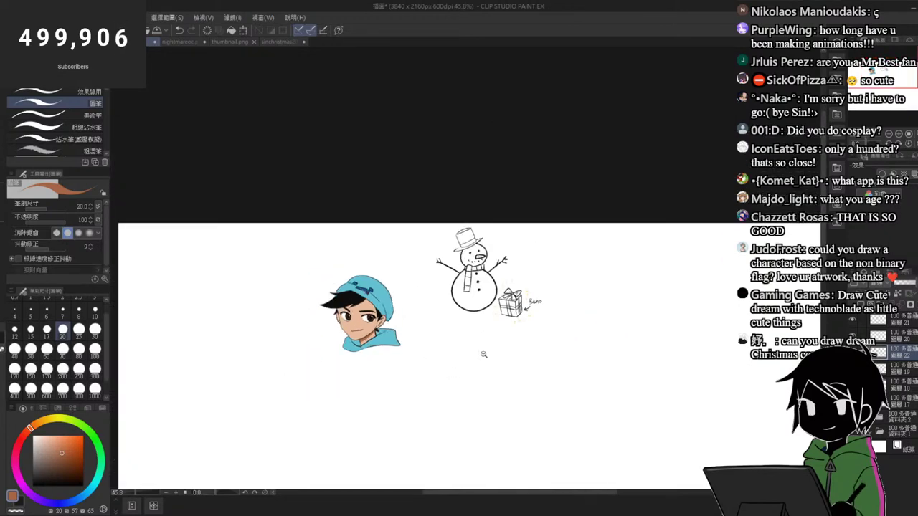
pyautogui.scroll(1, 495, 353)
pyautogui.scroll(1, 375, 293)
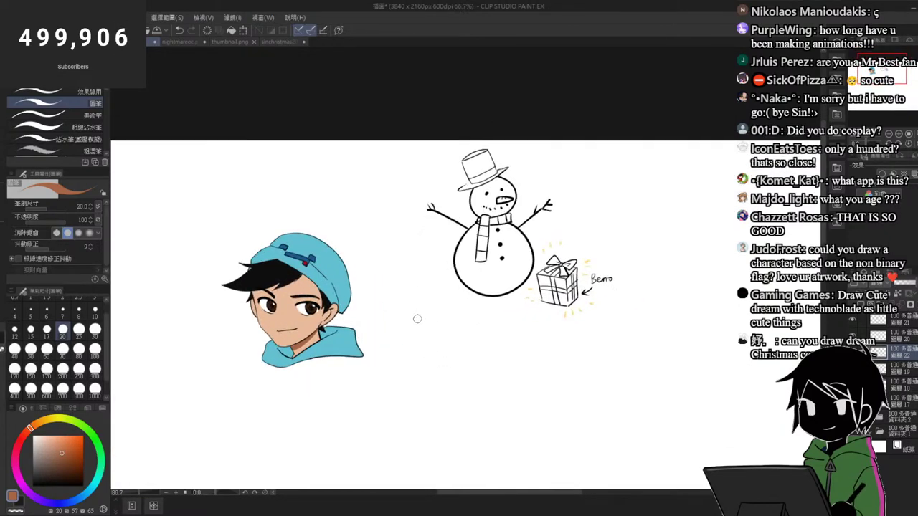
pyautogui.scroll(5, 358, 291)
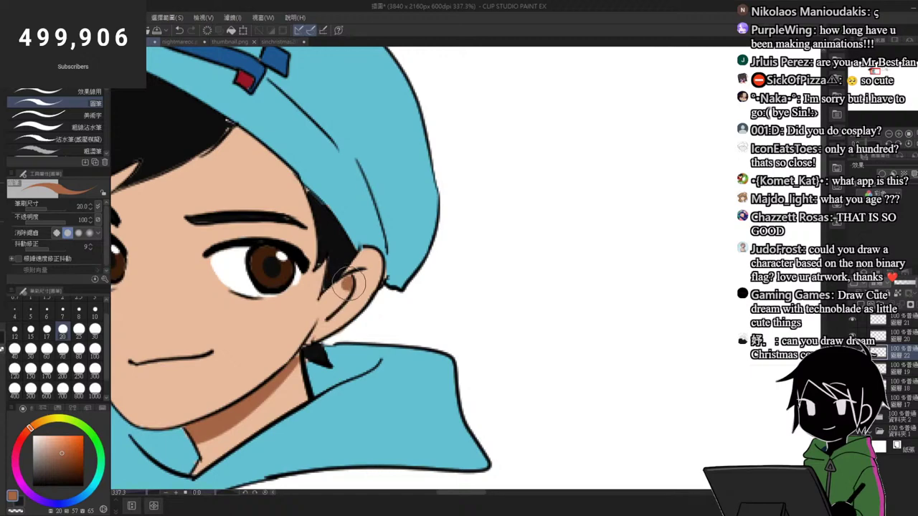
pyautogui.scroll(-5, 348, 294)
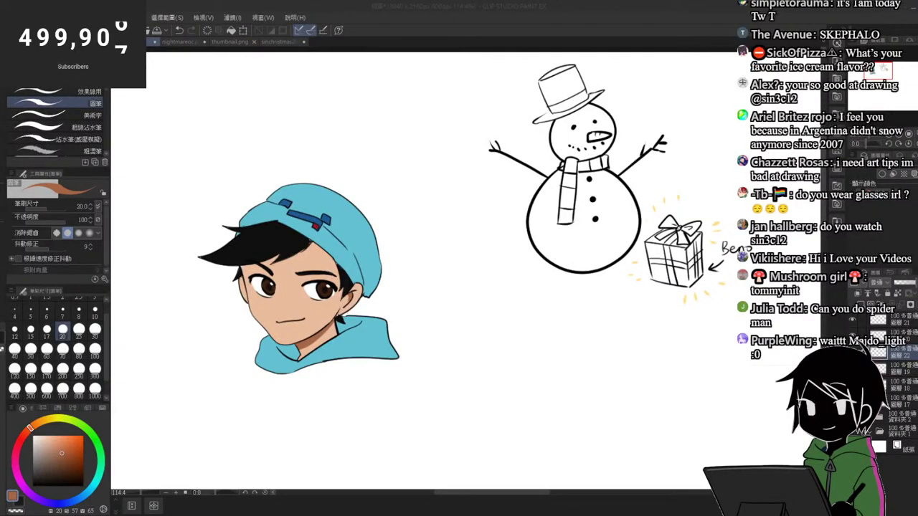
# Step: Add a new layer above layer 21 and set the brush colour to black for a drawing beside the gift box
pyautogui.click(898, 320)
pyautogui.click(865, 305)
pyautogui.moveTo(318, 238); pyautogui.dragTo(266, 265)
pyautogui.scroll(7, 469, 227)
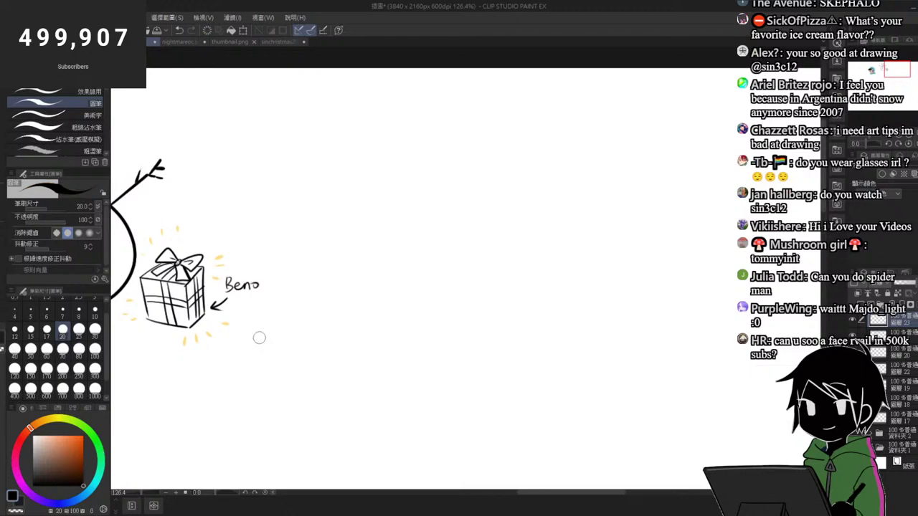
pyautogui.moveTo(382, 195); pyautogui.dragTo(391, 194)
pyautogui.moveTo(392, 199); pyautogui.dragTo(434, 310)
pyautogui.hotkey('ctrl', 'z')
pyautogui.moveTo(417, 213)
pyautogui.mouseDown()
pyautogui.moveTo(483, 303)
pyautogui.moveTo(415, 323)
pyautogui.moveTo(434, 348)
pyautogui.moveTo(520, 244)
pyautogui.mouseUp()
pyautogui.hotkey('ctrl', 'z')
pyautogui.hotkey('ctrl', 'z')
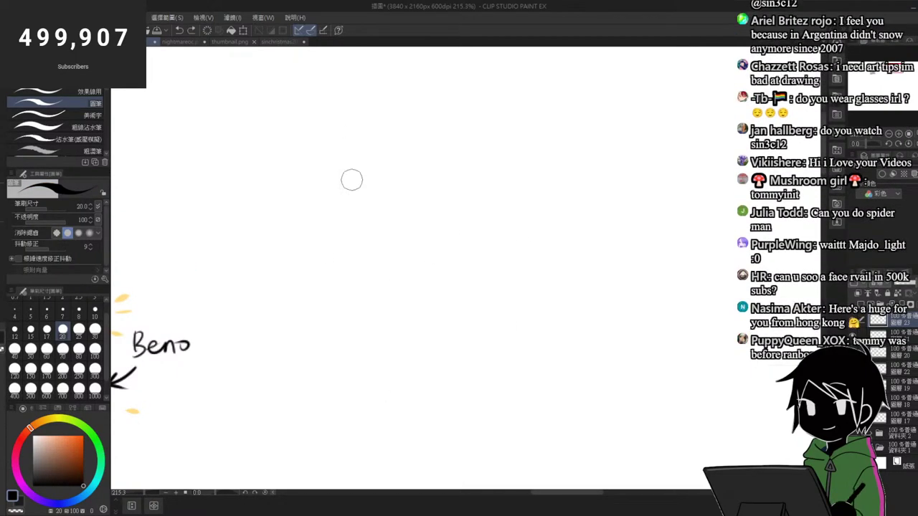
pyautogui.scroll(-1, 354, 240)
pyautogui.moveTo(354, 226)
pyautogui.mouseDown()
pyautogui.moveTo(385, 309)
pyautogui.moveTo(436, 343)
pyautogui.mouseUp()
pyautogui.hotkey('ctrl', 'z')
# Step: Draw a character's pointed jaw line in black with the round brush at size 20, plus a long pointed ear beside it
pyautogui.scroll(1, 447, 295)
pyautogui.moveTo(326, 200)
pyautogui.mouseDown()
pyautogui.moveTo(346, 278)
pyautogui.moveTo(401, 350)
pyautogui.moveTo(446, 358)
pyautogui.moveTo(486, 321)
pyautogui.moveTo(480, 337)
pyautogui.moveTo(515, 291)
pyautogui.mouseUp()
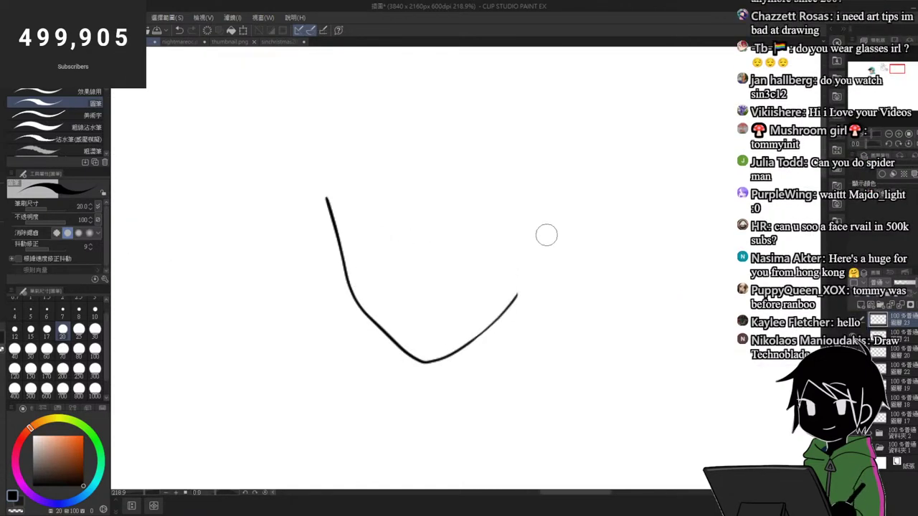
pyautogui.moveTo(535, 228)
pyautogui.mouseDown()
pyautogui.moveTo(587, 275)
pyautogui.moveTo(577, 251)
pyautogui.moveTo(610, 272)
pyautogui.moveTo(529, 292)
pyautogui.mouseUp()
pyautogui.hotkey('ctrl', 'z')
pyautogui.moveTo(521, 258); pyautogui.dragTo(588, 271)
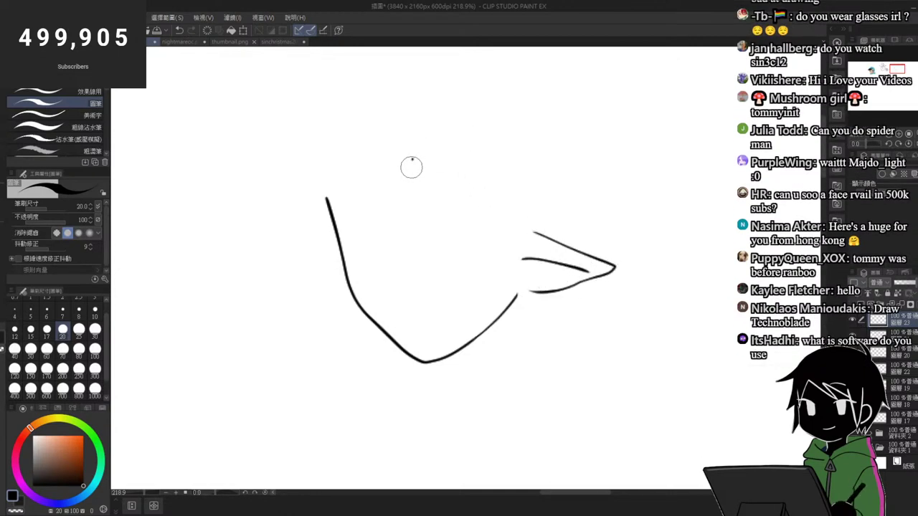
# Step: Draw the jagged fringe strands above the face, reaching down to the base of the pointed ear
pyautogui.moveTo(411, 167)
pyautogui.mouseDown()
pyautogui.moveTo(458, 241)
pyautogui.moveTo(473, 248)
pyautogui.mouseUp()
pyautogui.moveTo(455, 164); pyautogui.dragTo(474, 249)
pyautogui.moveTo(432, 221); pyautogui.dragTo(441, 230)
pyautogui.moveTo(457, 199)
pyautogui.mouseDown()
pyautogui.moveTo(470, 155)
pyautogui.moveTo(513, 219)
pyautogui.moveTo(504, 224)
pyautogui.moveTo(498, 262)
pyautogui.mouseUp()
pyautogui.moveTo(546, 204); pyautogui.dragTo(502, 264)
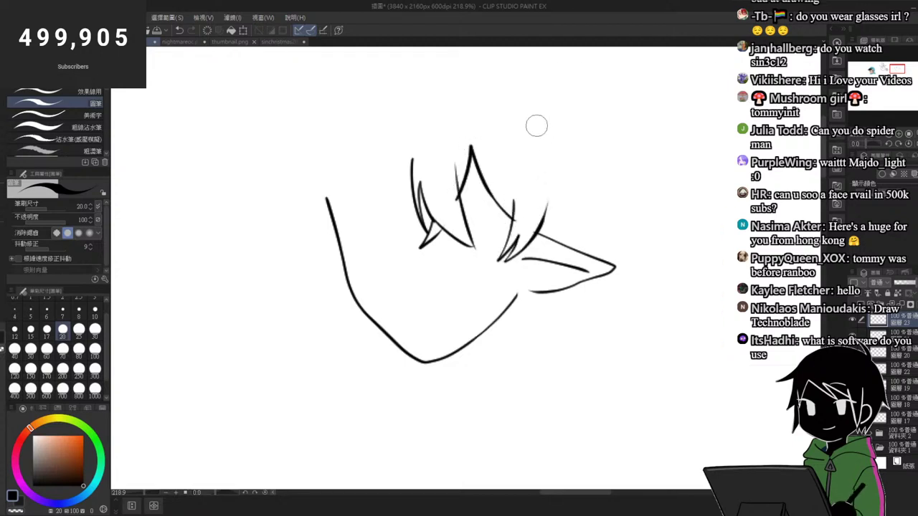
# Step: Draw two tapered, upright horns above the fringe and add the hair strands running down from them
pyautogui.scroll(-1, 456, 127)
pyautogui.moveTo(459, 183)
pyautogui.mouseDown()
pyautogui.moveTo(471, 122)
pyautogui.moveTo(492, 222)
pyautogui.mouseUp()
pyautogui.moveTo(351, 122); pyautogui.dragTo(345, 184)
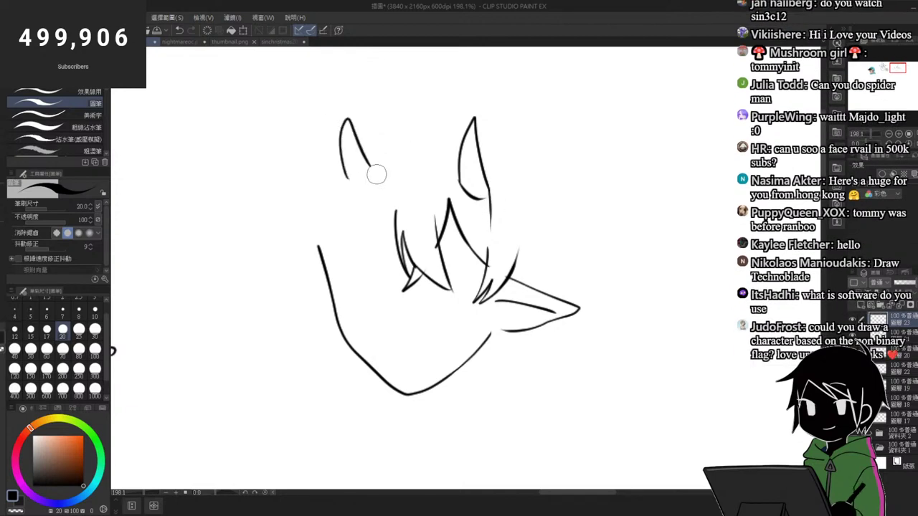
pyautogui.moveTo(353, 121); pyautogui.dragTo(379, 173)
pyautogui.hotkey('ctrl', 'z')
pyautogui.hotkey('ctrl', 'z')
pyautogui.moveTo(347, 187)
pyautogui.mouseDown()
pyautogui.moveTo(379, 184)
pyautogui.moveTo(386, 237)
pyautogui.moveTo(396, 215)
pyautogui.mouseUp()
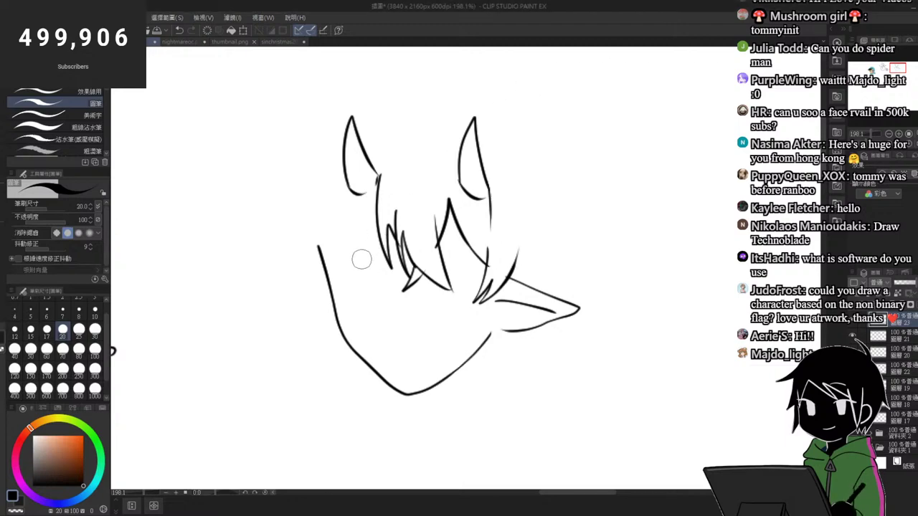
# Step: Draw the pointed hair strand that hangs from the left horn over the side of the face
pyautogui.scroll(2, 361, 259)
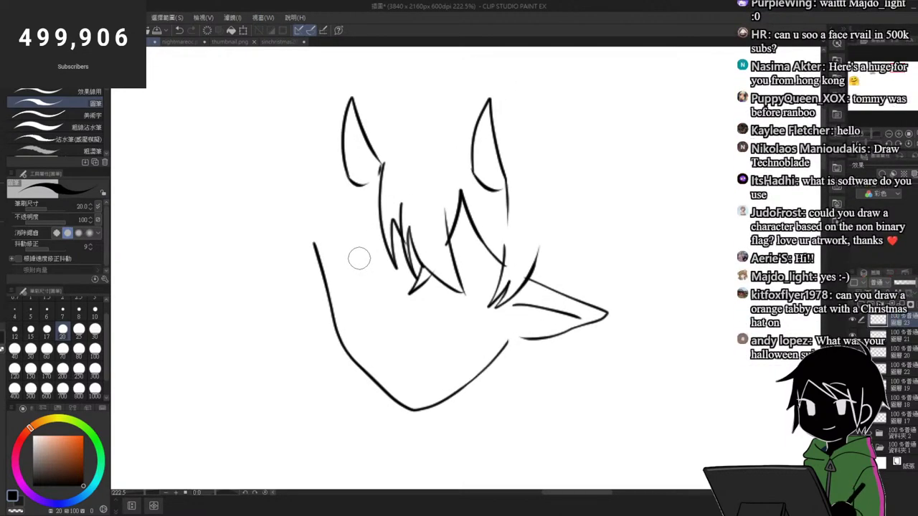
pyautogui.moveTo(370, 183)
pyautogui.mouseDown()
pyautogui.moveTo(381, 166)
pyautogui.moveTo(345, 224)
pyautogui.moveTo(342, 265)
pyautogui.mouseUp()
pyautogui.hotkey('ctrl', 'z')
pyautogui.moveTo(350, 187); pyautogui.dragTo(341, 276)
pyautogui.moveTo(329, 239); pyautogui.dragTo(353, 291)
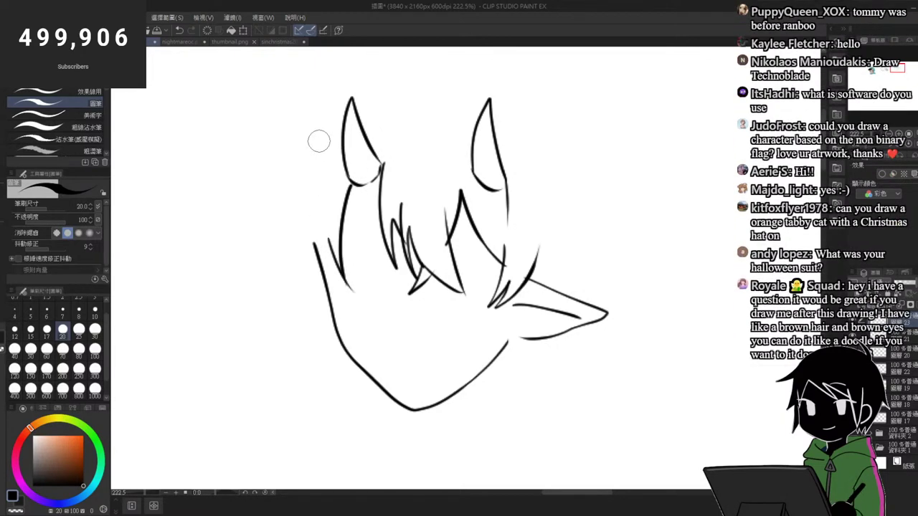
# Step: Trim the upper end of the left cheek line and draw spiky side hair overlapping it
pyautogui.scroll(1, 334, 229)
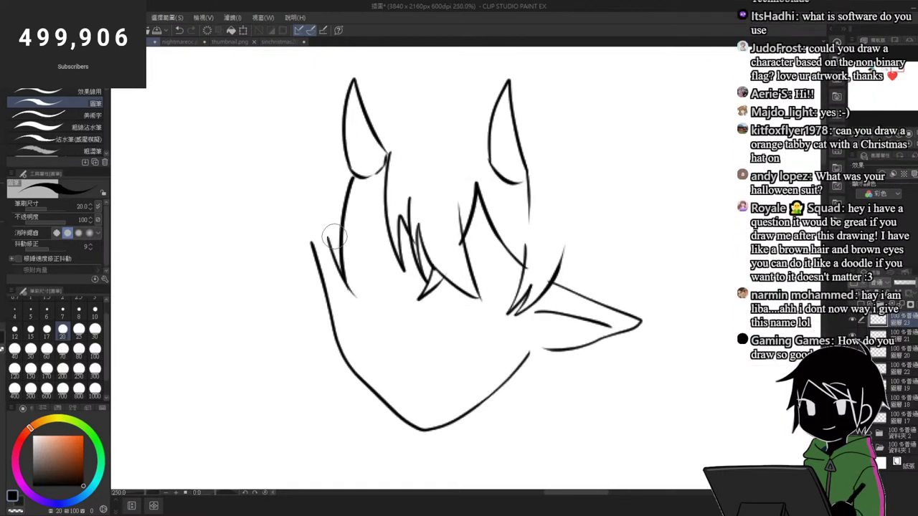
pyautogui.press('e')
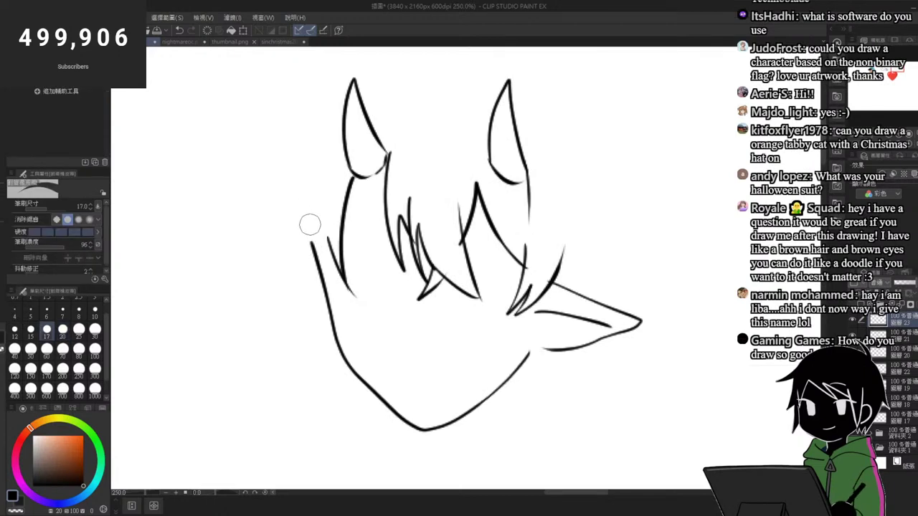
pyautogui.moveTo(320, 223)
pyautogui.mouseDown()
pyautogui.moveTo(307, 254)
pyautogui.moveTo(322, 236)
pyautogui.moveTo(321, 325)
pyautogui.mouseUp()
pyautogui.press('p')
pyautogui.hotkey('ctrl', 'z')
pyautogui.moveTo(307, 154)
pyautogui.mouseDown()
pyautogui.moveTo(268, 252)
pyautogui.moveTo(271, 287)
pyautogui.mouseUp()
pyautogui.hotkey('ctrl', 'z')
pyautogui.hotkey('ctrl', 'z')
pyautogui.moveTo(293, 178)
pyautogui.mouseDown()
pyautogui.moveTo(274, 302)
pyautogui.moveTo(284, 234)
pyautogui.mouseUp()
pyautogui.moveTo(285, 234); pyautogui.dragTo(325, 319)
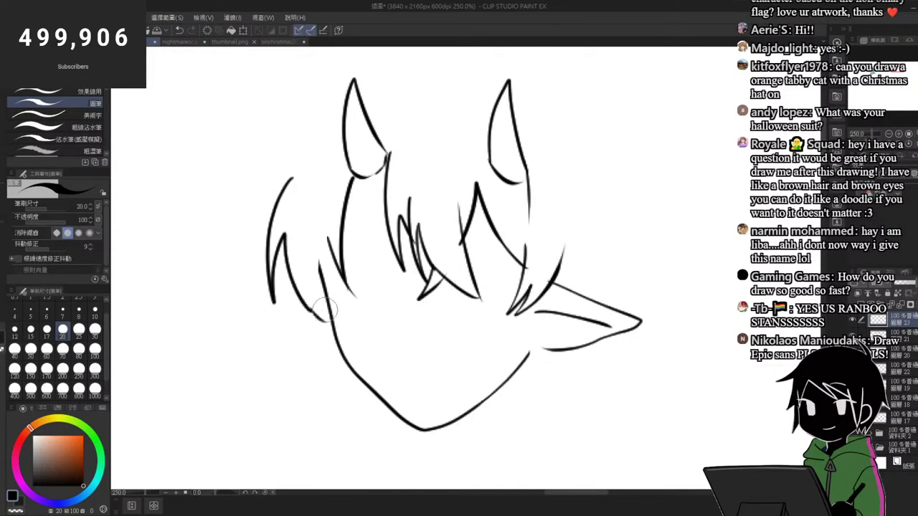
pyautogui.moveTo(327, 244); pyautogui.dragTo(323, 283)
# Step: Draw the crown of the head between the horns and continue the hair outline down behind the right horn
pyautogui.moveTo(411, 198); pyautogui.dragTo(391, 185)
pyautogui.moveTo(426, 135); pyautogui.dragTo(447, 130)
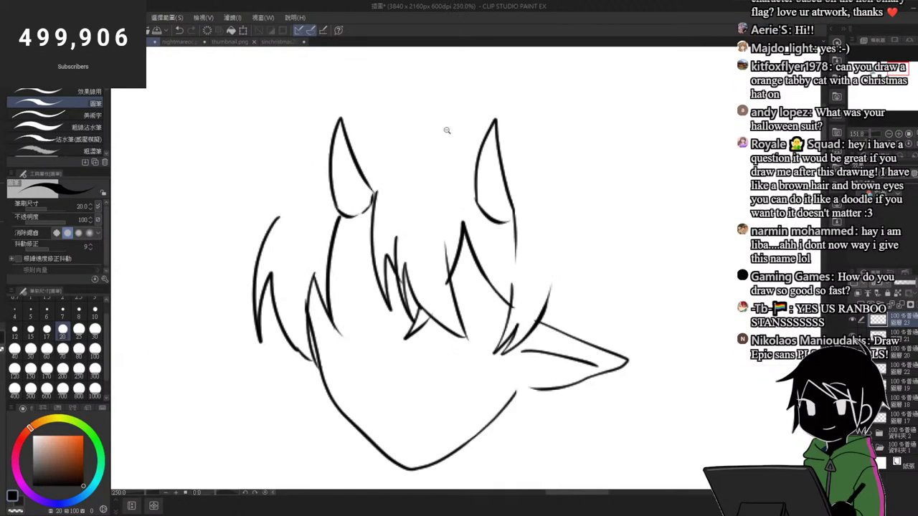
pyautogui.scroll(-1, 411, 167)
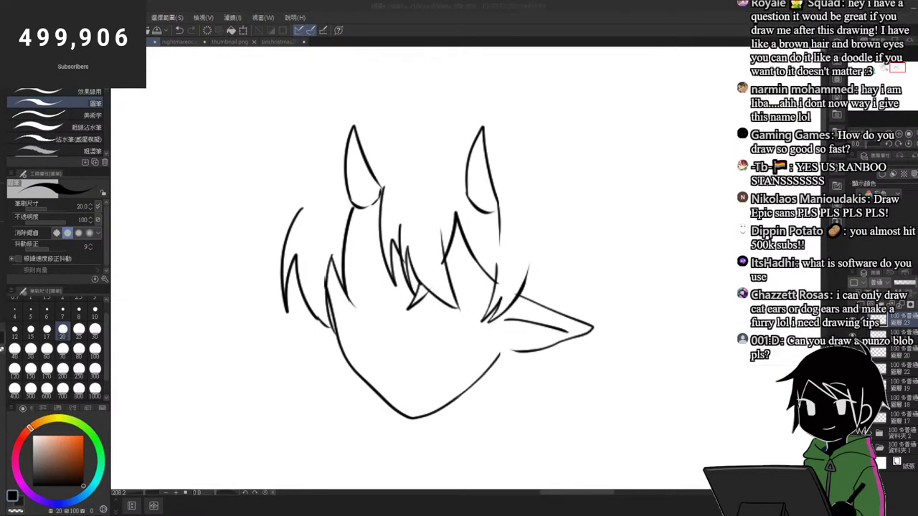
pyautogui.click(694, 28)
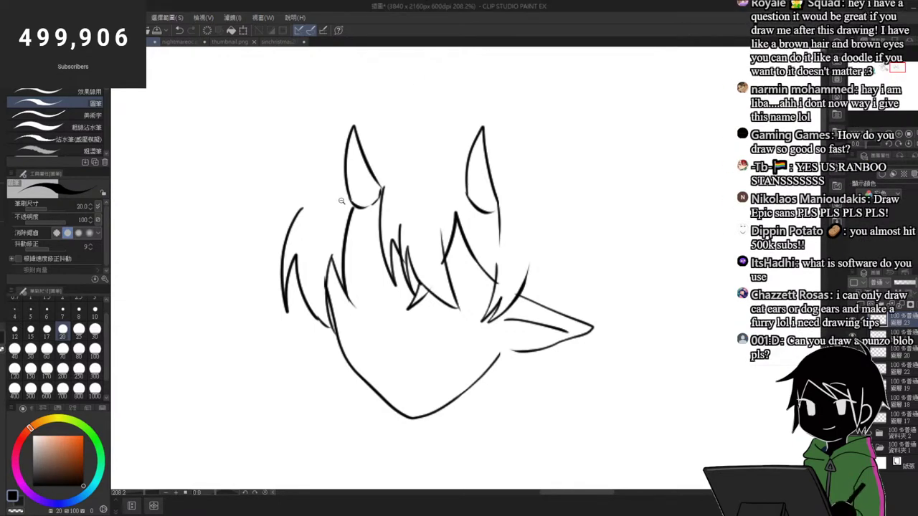
pyautogui.moveTo(341, 201); pyautogui.dragTo(333, 203)
pyautogui.moveTo(410, 155); pyautogui.dragTo(419, 146)
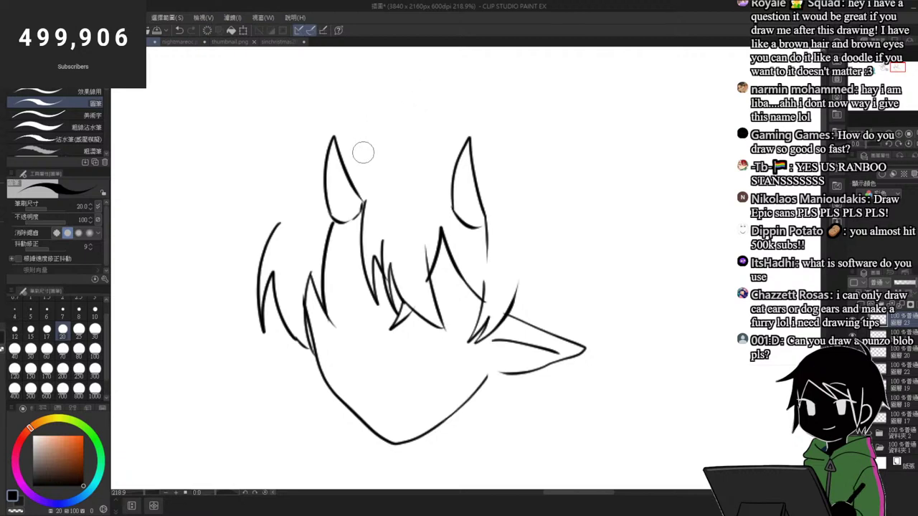
pyautogui.moveTo(344, 172)
pyautogui.mouseDown()
pyautogui.moveTo(445, 169)
pyautogui.moveTo(548, 229)
pyautogui.mouseUp()
pyautogui.hotkey('ctrl', 'z')
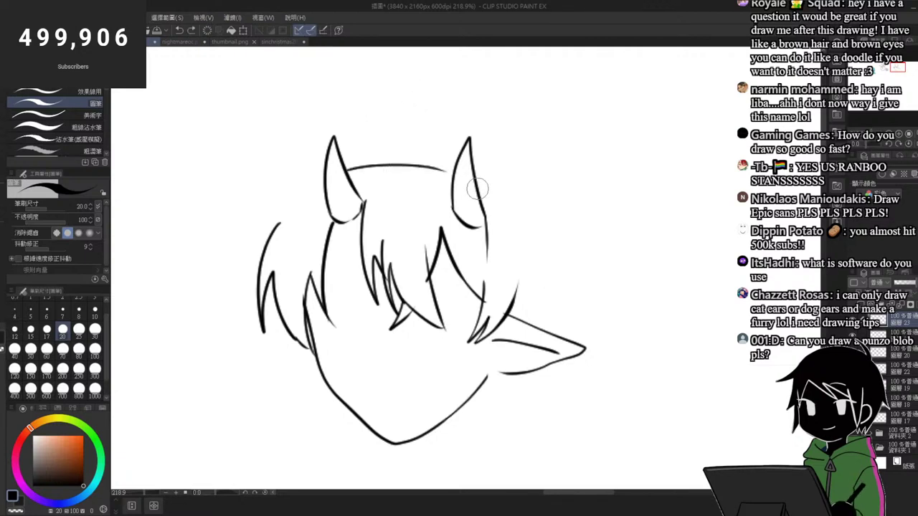
pyautogui.moveTo(478, 190); pyautogui.dragTo(554, 241)
# Step: Draw spiky hair tufts on both sides of the head and add the pointed ear on the left side
pyautogui.moveTo(322, 179); pyautogui.dragTo(253, 226)
pyautogui.hotkey('ctrl', 'z')
pyautogui.moveTo(298, 191)
pyautogui.mouseDown()
pyautogui.moveTo(262, 203)
pyautogui.moveTo(251, 252)
pyautogui.mouseUp()
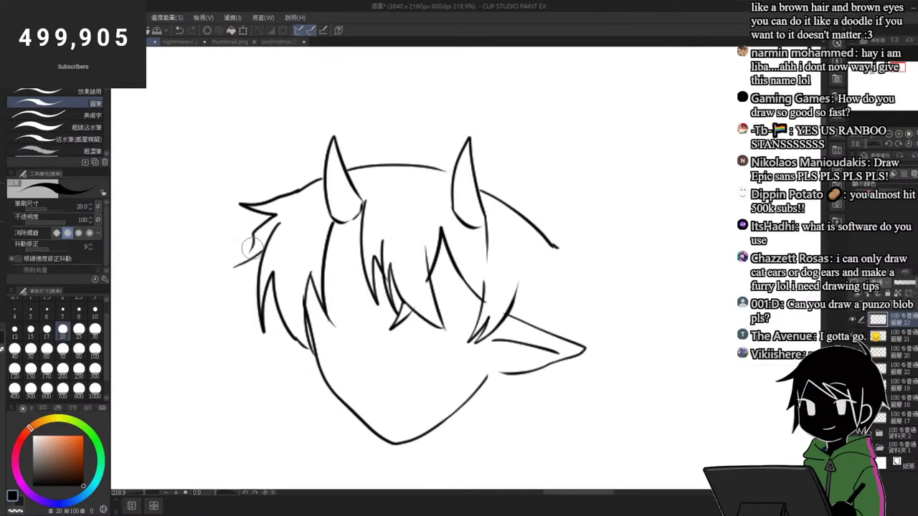
pyautogui.moveTo(554, 247); pyautogui.dragTo(575, 304)
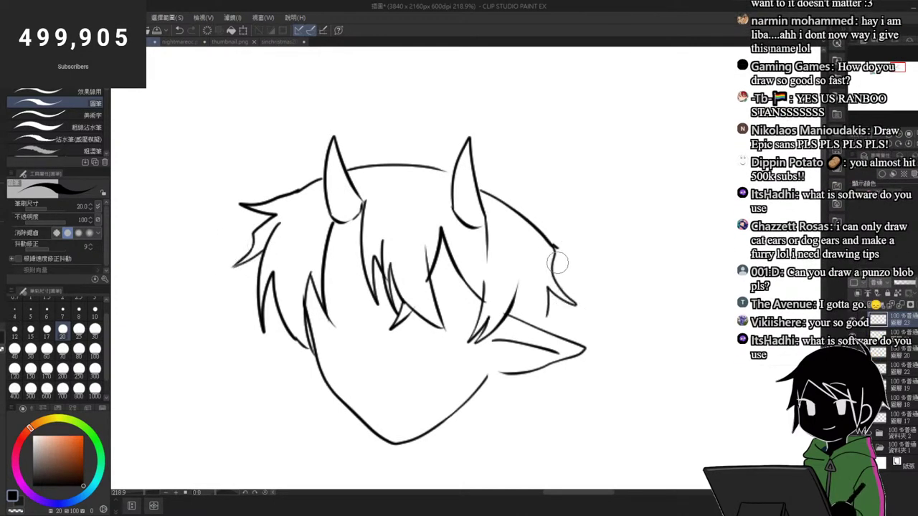
pyautogui.hotkey('ctrl', 'z')
pyautogui.moveTo(555, 247); pyautogui.dragTo(564, 300)
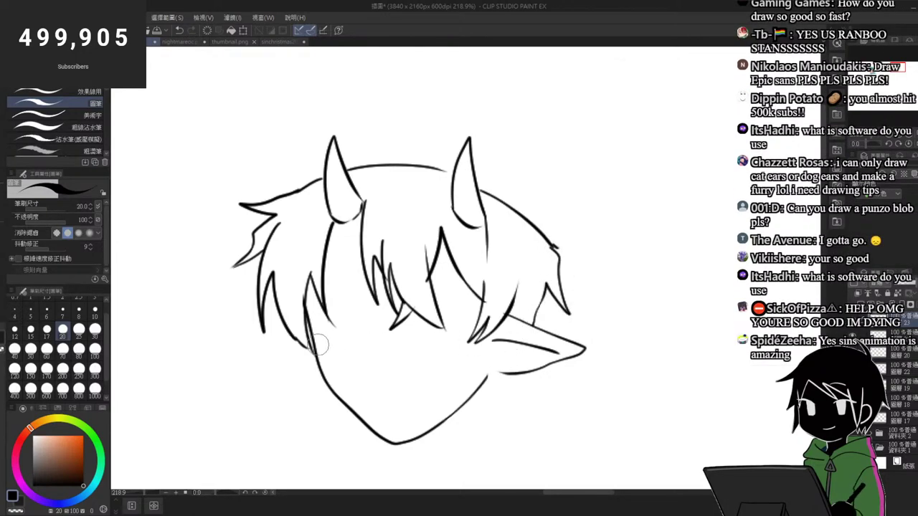
pyautogui.moveTo(306, 341)
pyautogui.mouseDown()
pyautogui.moveTo(274, 354)
pyautogui.moveTo(293, 371)
pyautogui.moveTo(319, 365)
pyautogui.mouseUp()
# Step: Draw the right eye's thick, arched upper lash line beneath the fringe
pyautogui.moveTo(408, 232); pyautogui.dragTo(395, 229)
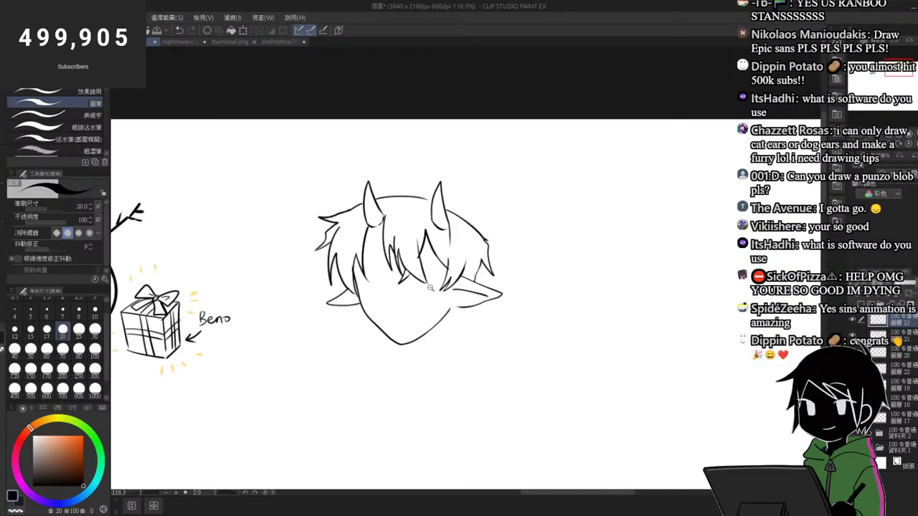
pyautogui.moveTo(430, 288)
pyautogui.mouseDown()
pyautogui.moveTo(428, 261)
pyautogui.moveTo(465, 271)
pyautogui.mouseUp()
pyautogui.hotkey('ctrl', 'z')
pyautogui.moveTo(407, 270); pyautogui.dragTo(470, 270)
pyautogui.moveTo(430, 265); pyautogui.dragTo(474, 271)
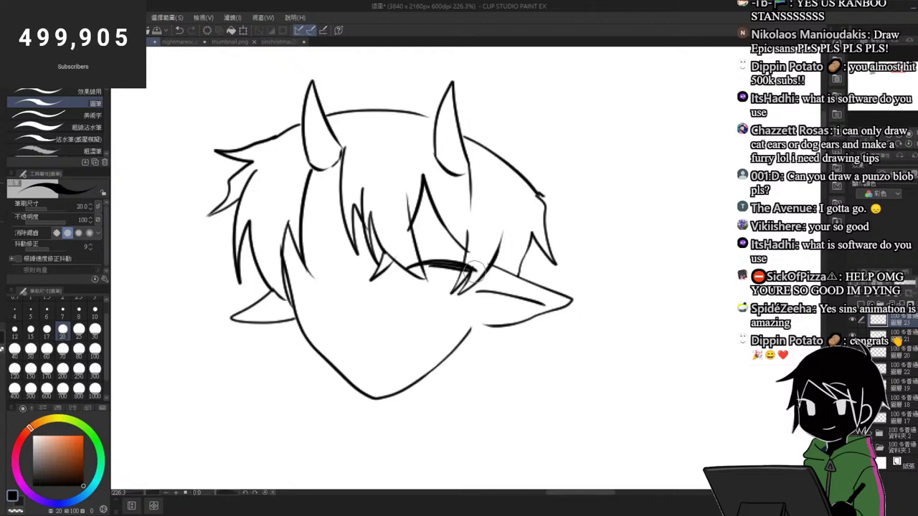
pyautogui.hotkey('ctrl', 'z')
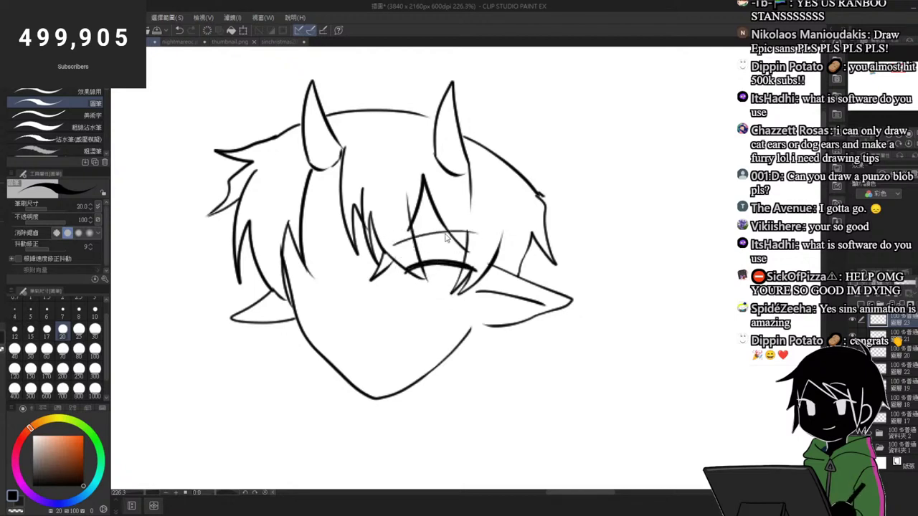
# Step: Add the right eye's lid crease, iris and lower lid, then draw a small nose mark and a slightly open mouth
pyautogui.hotkey('ctrl', 'z')
pyautogui.moveTo(395, 242)
pyautogui.mouseDown()
pyautogui.moveTo(472, 247)
pyautogui.moveTo(432, 253)
pyautogui.moveTo(440, 287)
pyautogui.mouseUp()
pyautogui.hotkey('ctrl', 'z')
pyautogui.hotkey('ctrl', 'z')
pyautogui.moveTo(455, 267); pyautogui.dragTo(459, 292)
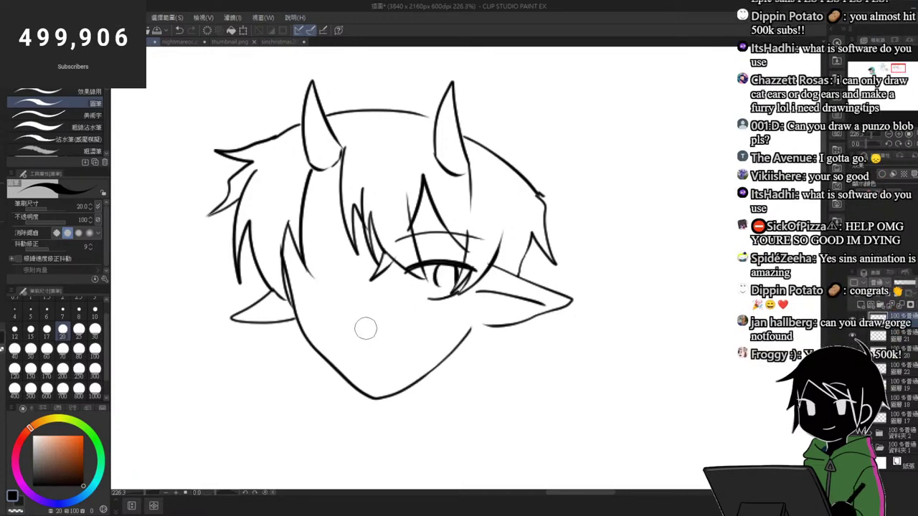
pyautogui.moveTo(362, 346); pyautogui.dragTo(394, 347)
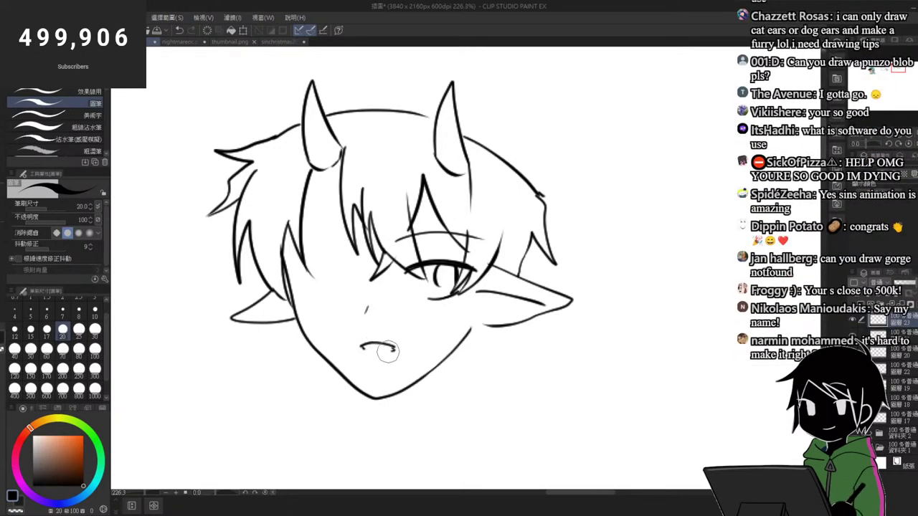
pyautogui.moveTo(360, 347); pyautogui.dragTo(394, 349)
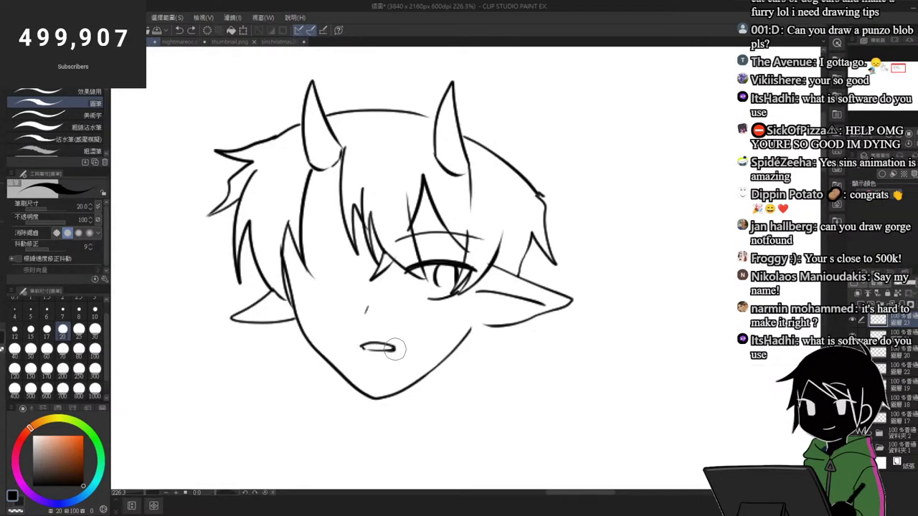
# Step: Draw the neck beneath the jaw and the folded left shirt collar flap
pyautogui.moveTo(392, 298); pyautogui.dragTo(352, 304)
pyautogui.moveTo(435, 330); pyautogui.dragTo(476, 327)
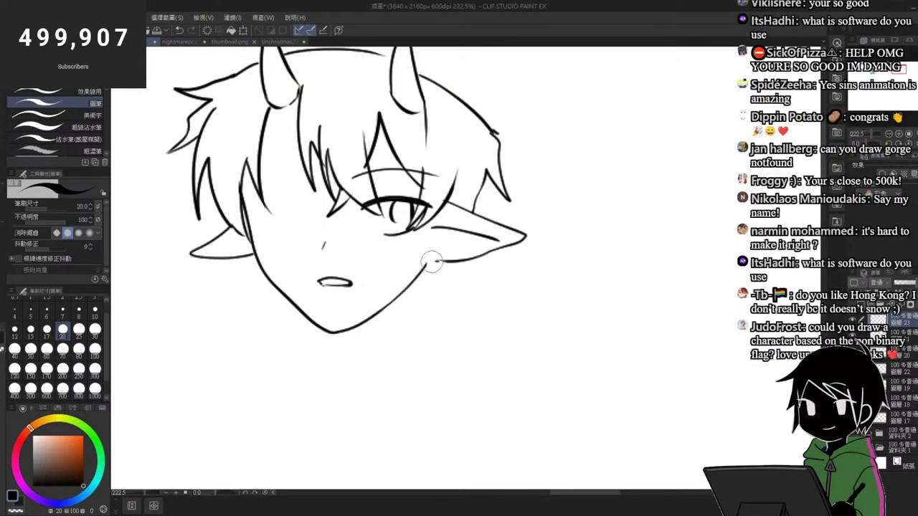
pyautogui.moveTo(440, 281)
pyautogui.mouseDown()
pyautogui.moveTo(426, 268)
pyautogui.moveTo(420, 309)
pyautogui.moveTo(361, 366)
pyautogui.mouseUp()
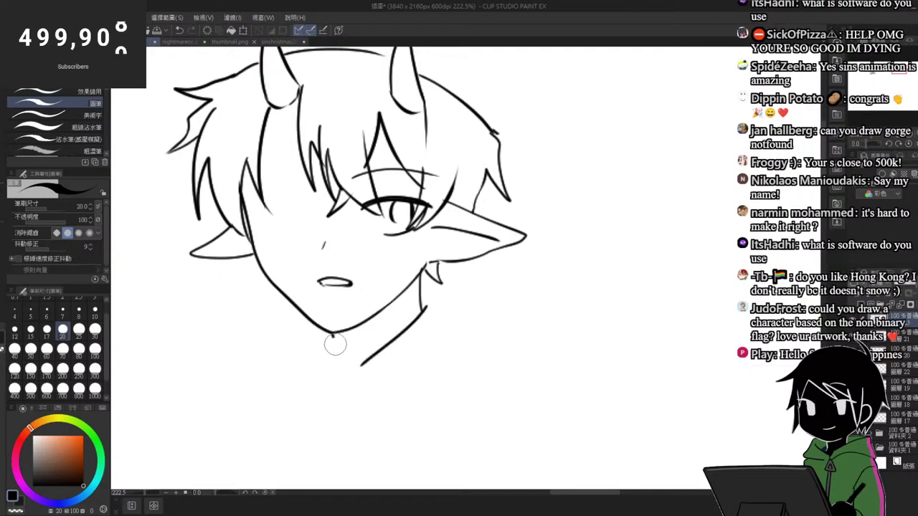
pyautogui.moveTo(332, 332)
pyautogui.mouseDown()
pyautogui.moveTo(336, 354)
pyautogui.moveTo(282, 364)
pyautogui.moveTo(283, 353)
pyautogui.moveTo(281, 399)
pyautogui.mouseUp()
pyautogui.hotkey('ctrl', 'z')
pyautogui.moveTo(278, 401); pyautogui.dragTo(308, 384)
pyautogui.hotkey('ctrl', 'z')
pyautogui.hotkey('ctrl', 'z')
pyautogui.moveTo(320, 331)
pyautogui.mouseDown()
pyautogui.moveTo(277, 367)
pyautogui.moveTo(271, 419)
pyautogui.mouseUp()
pyautogui.moveTo(271, 419); pyautogui.dragTo(304, 394)
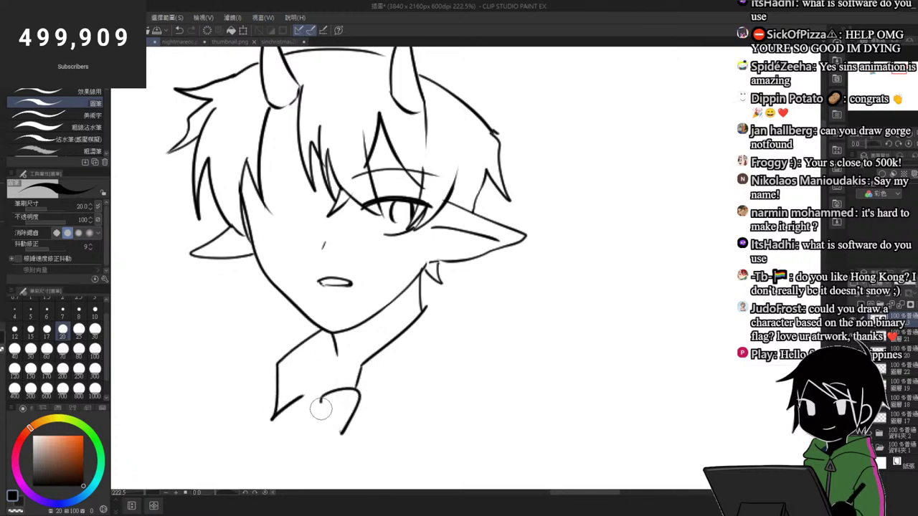
# Step: Draw the right shirt collar flap and finish the tie knot between the two flaps
pyautogui.moveTo(362, 375); pyautogui.dragTo(398, 423)
pyautogui.moveTo(423, 288)
pyautogui.mouseDown()
pyautogui.moveTo(449, 343)
pyautogui.moveTo(421, 412)
pyautogui.moveTo(410, 436)
pyautogui.mouseUp()
pyautogui.moveTo(334, 349); pyautogui.dragTo(317, 416)
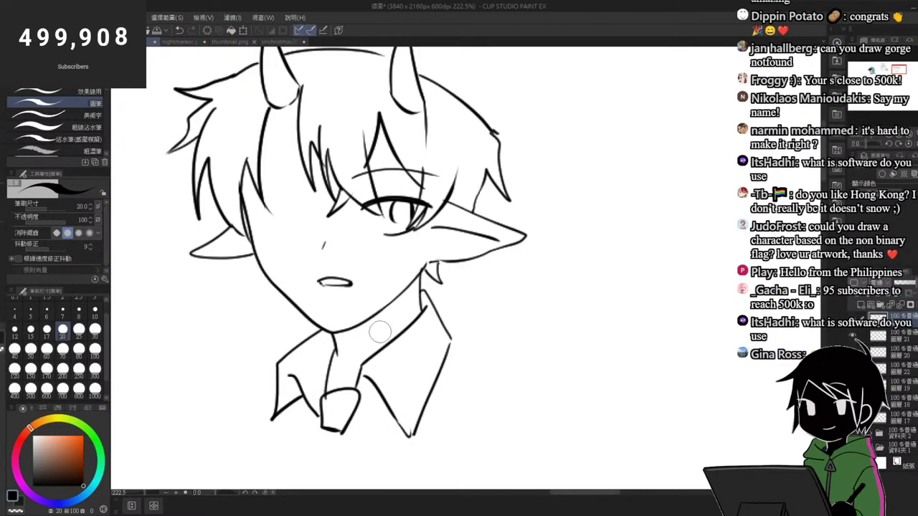
# Step: Complete the right eye's iris as an oval and draw the left eye's thick upper lash line under the hair
pyautogui.scroll(-3, 380, 331)
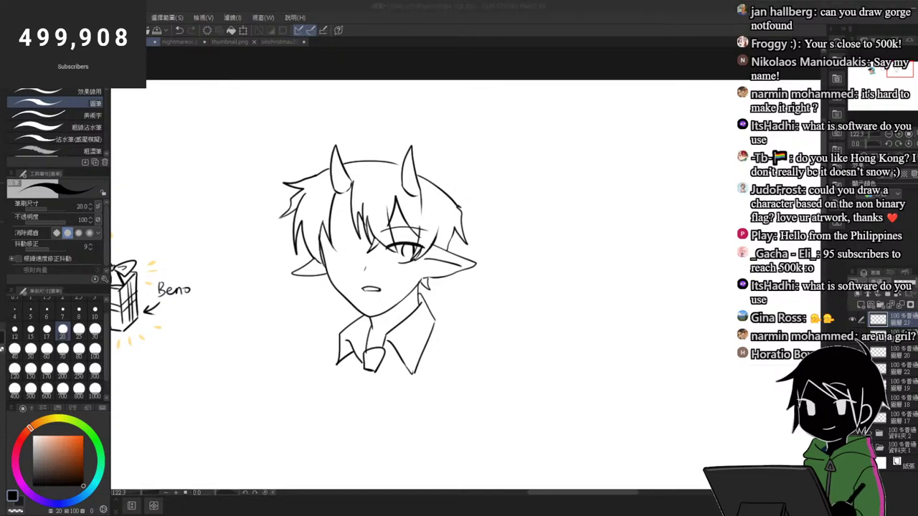
pyautogui.scroll(2, 371, 257)
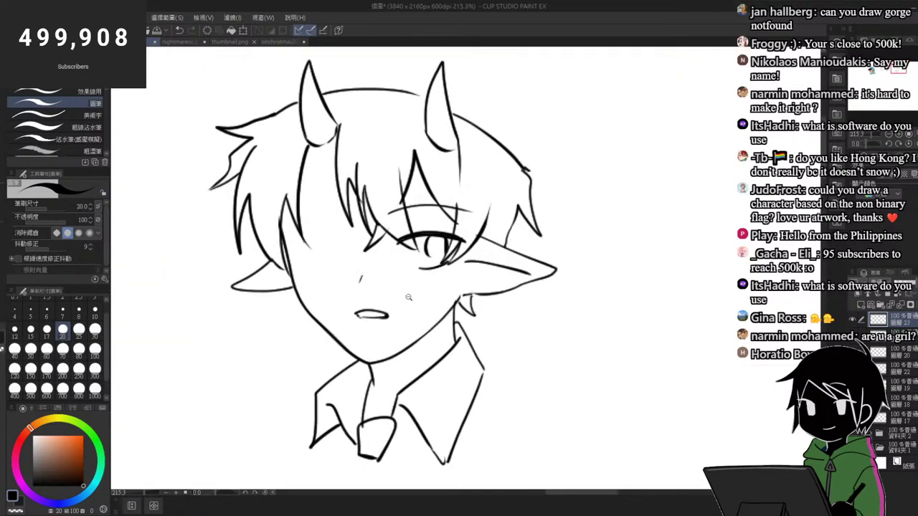
pyautogui.moveTo(398, 177); pyautogui.dragTo(428, 103)
pyautogui.moveTo(451, 155); pyautogui.dragTo(479, 195)
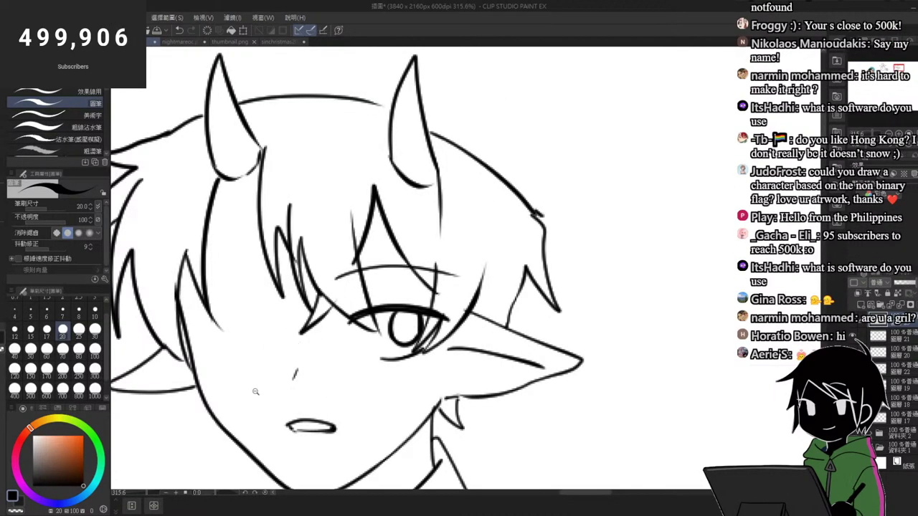
pyautogui.scroll(1, 257, 384)
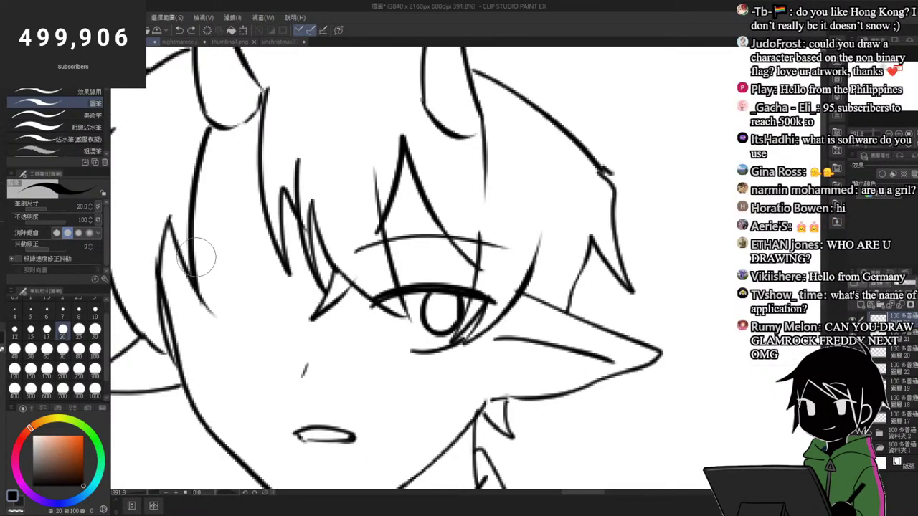
pyautogui.moveTo(267, 296)
pyautogui.mouseDown()
pyautogui.moveTo(171, 274)
pyautogui.moveTo(276, 296)
pyautogui.mouseUp()
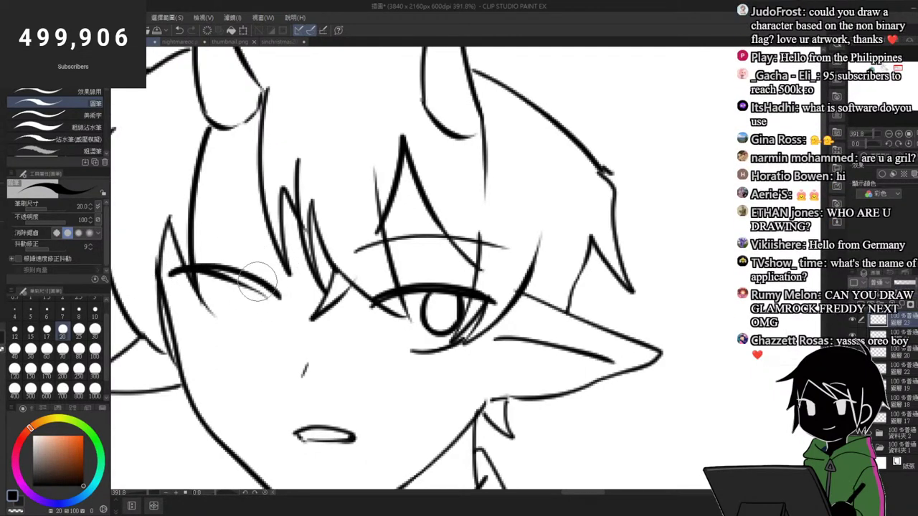
pyautogui.scroll(-3, 374, 207)
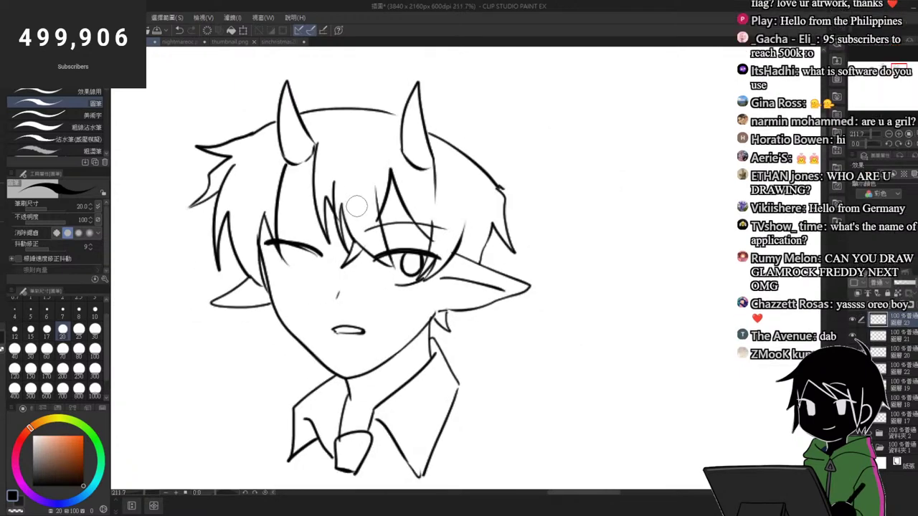
# Step: Draw the left eye's round iris and curved lower lid beneath the upper lash line
pyautogui.scroll(2, 309, 245)
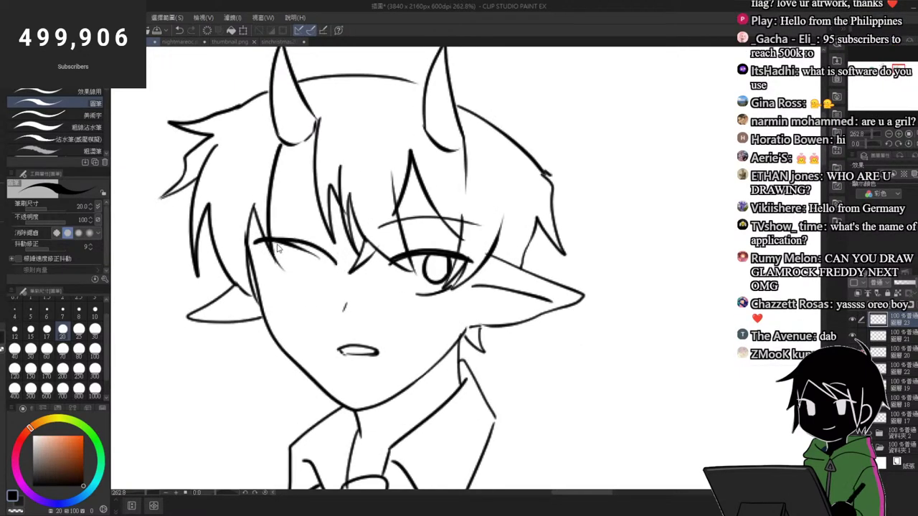
pyautogui.moveTo(271, 275); pyautogui.dragTo(329, 286)
pyautogui.hotkey('ctrl', 'z')
pyautogui.scroll(2, 306, 273)
pyautogui.hotkey('ctrl', 'z')
pyautogui.moveTo(290, 250); pyautogui.dragTo(316, 284)
pyautogui.moveTo(317, 243); pyautogui.dragTo(326, 273)
pyautogui.scroll(-3, 322, 225)
pyautogui.scroll(-5, 271, 183)
pyautogui.scroll(8, 317, 241)
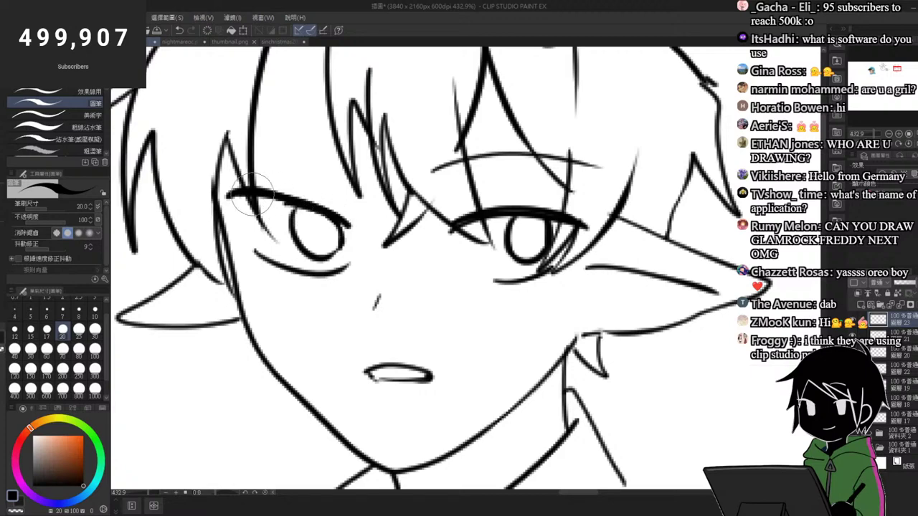
# Step: Thicken the upper lash lines of both eyes and darken the right eye's iris outline
pyautogui.moveTo(236, 191)
pyautogui.mouseDown()
pyautogui.moveTo(358, 228)
pyautogui.moveTo(415, 215)
pyautogui.mouseUp()
pyautogui.scroll(-7, 348, 209)
pyautogui.scroll(6, 410, 202)
pyautogui.hotkey('ctrl', 'z')
pyautogui.moveTo(351, 232)
pyautogui.mouseDown()
pyautogui.moveTo(434, 219)
pyautogui.moveTo(450, 226)
pyautogui.moveTo(403, 249)
pyautogui.mouseUp()
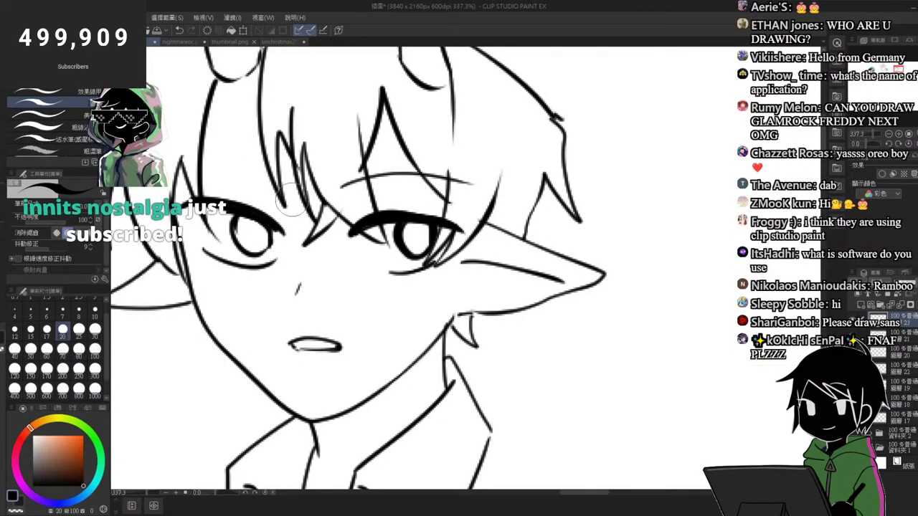
# Step: Draw the left eyebrow as a long arc slanting down toward the nose, and add the left eye's lid crease
pyautogui.moveTo(173, 166); pyautogui.dragTo(285, 185)
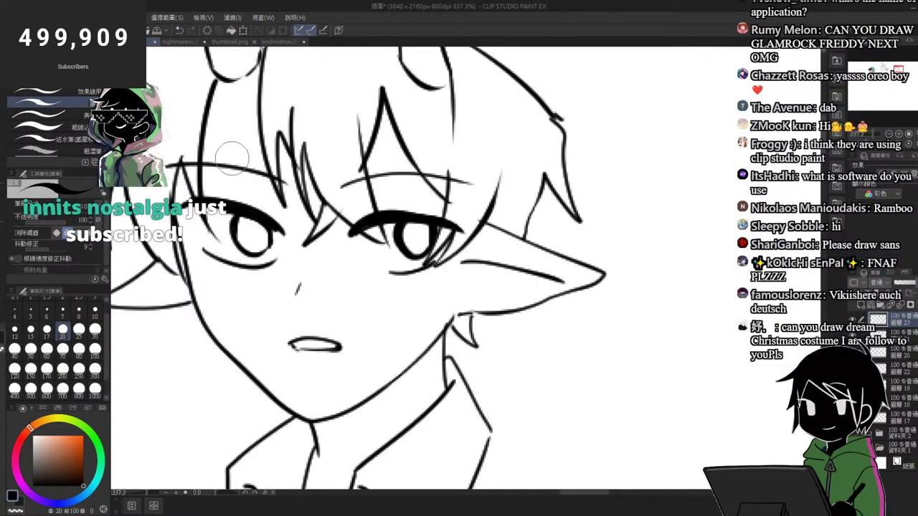
pyautogui.hotkey('ctrl', 'z')
pyautogui.moveTo(162, 138)
pyautogui.mouseDown()
pyautogui.moveTo(279, 182)
pyautogui.moveTo(285, 194)
pyautogui.mouseUp()
pyautogui.hotkey('ctrl', 'z')
pyautogui.hotkey('ctrl', 'z')
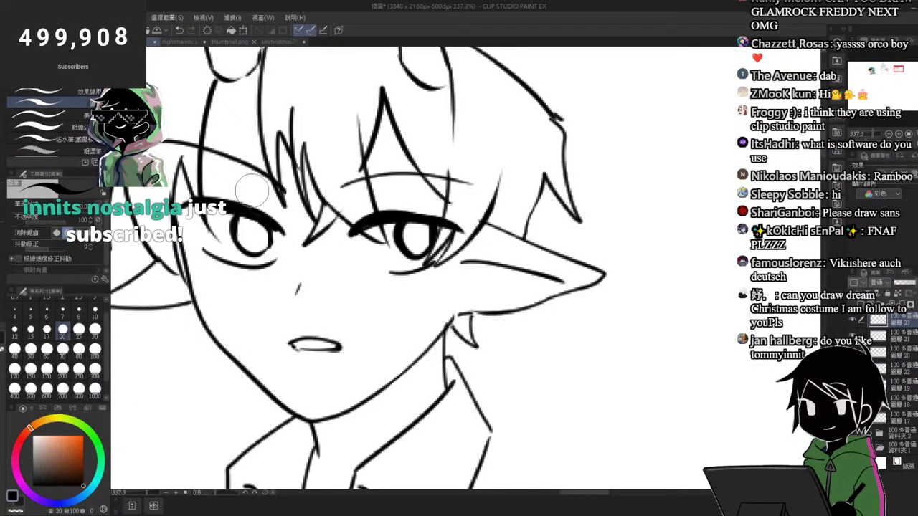
pyautogui.hotkey('ctrl', 'z')
pyautogui.moveTo(164, 141)
pyautogui.mouseDown()
pyautogui.moveTo(268, 177)
pyautogui.moveTo(284, 191)
pyautogui.moveTo(274, 203)
pyautogui.moveTo(277, 183)
pyautogui.moveTo(275, 207)
pyautogui.mouseUp()
pyautogui.hotkey('ctrl', 'z')
pyautogui.hotkey('ctrl', 'z')
pyautogui.hotkey('ctrl', 'z')
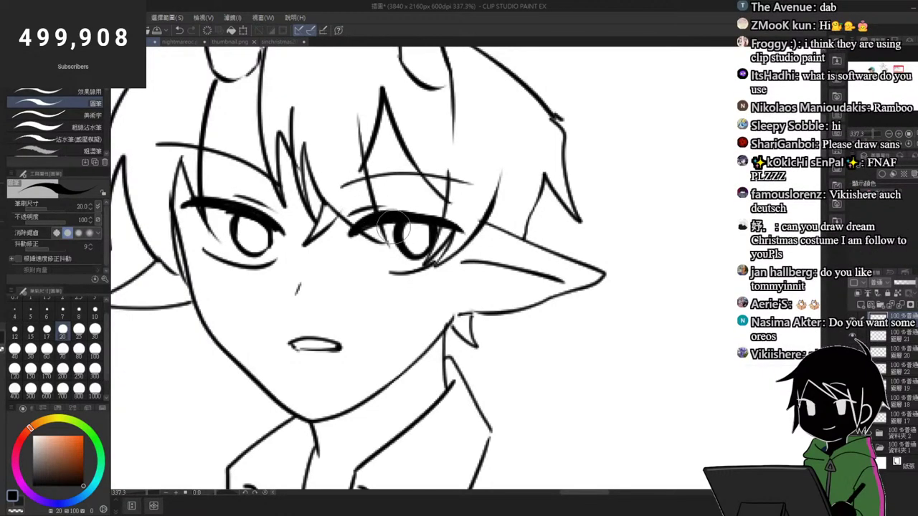
# Step: Thicken the iris outlines of the right and left eyes
pyautogui.moveTo(400, 223)
pyautogui.mouseDown()
pyautogui.moveTo(399, 252)
pyautogui.moveTo(425, 257)
pyautogui.moveTo(434, 227)
pyautogui.mouseUp()
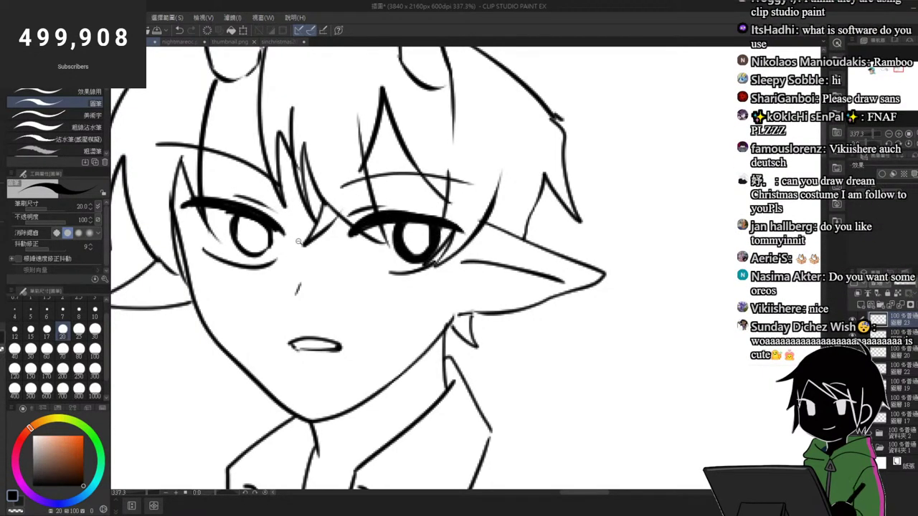
pyautogui.scroll(-5, 299, 242)
pyautogui.scroll(8, 273, 229)
pyautogui.moveTo(250, 223)
pyautogui.mouseDown()
pyautogui.moveTo(279, 272)
pyautogui.moveTo(296, 241)
pyautogui.mouseUp()
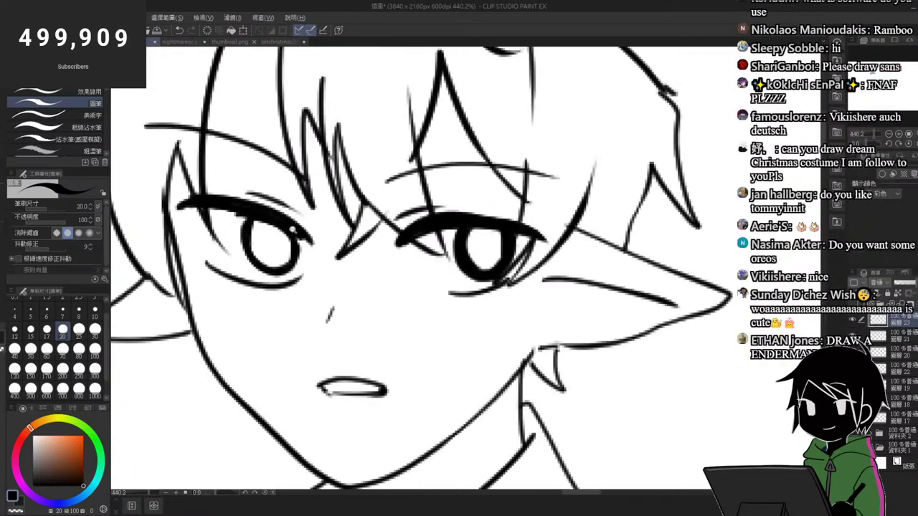
pyautogui.scroll(-4, 264, 200)
pyautogui.scroll(-2, 539, 315)
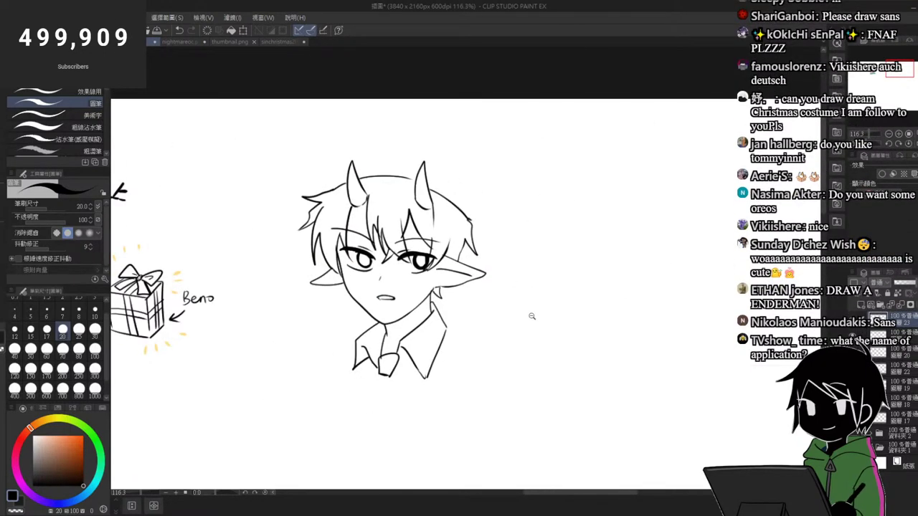
# Step: Draw a crown's tall central point above the head and two curved points descending along its right side
pyautogui.scroll(2, 400, 212)
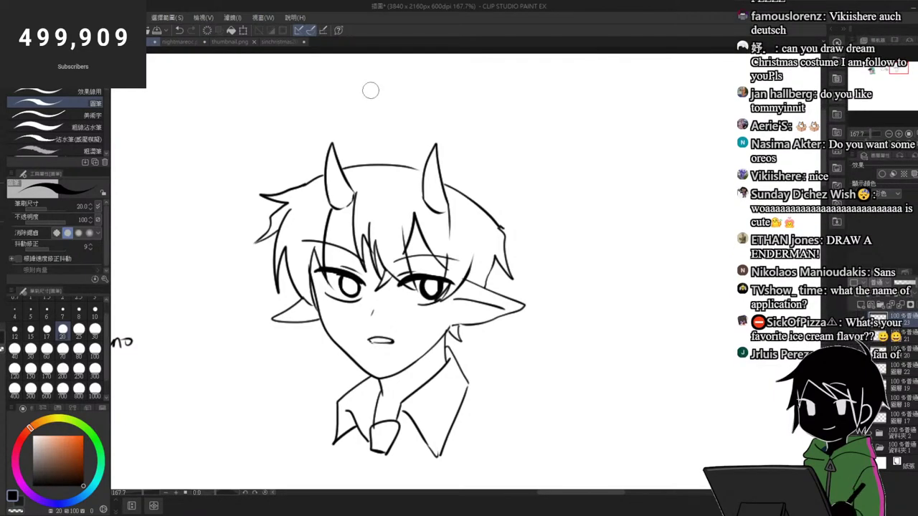
pyautogui.scroll(1, 354, 102)
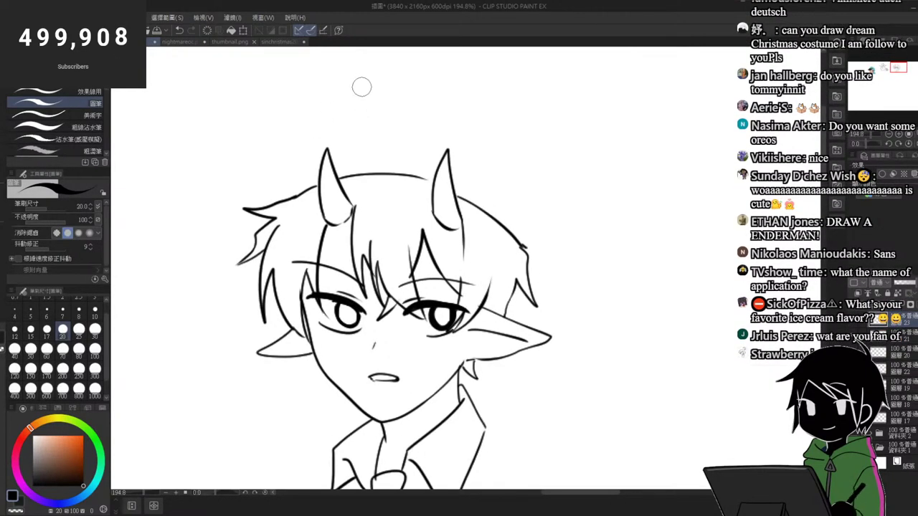
pyautogui.moveTo(356, 142)
pyautogui.mouseDown()
pyautogui.moveTo(394, 90)
pyautogui.moveTo(385, 97)
pyautogui.moveTo(412, 150)
pyautogui.moveTo(363, 143)
pyautogui.moveTo(393, 115)
pyautogui.moveTo(430, 154)
pyautogui.mouseUp()
pyautogui.hotkey('ctrl', 'z')
pyautogui.hotkey('ctrl', 'z')
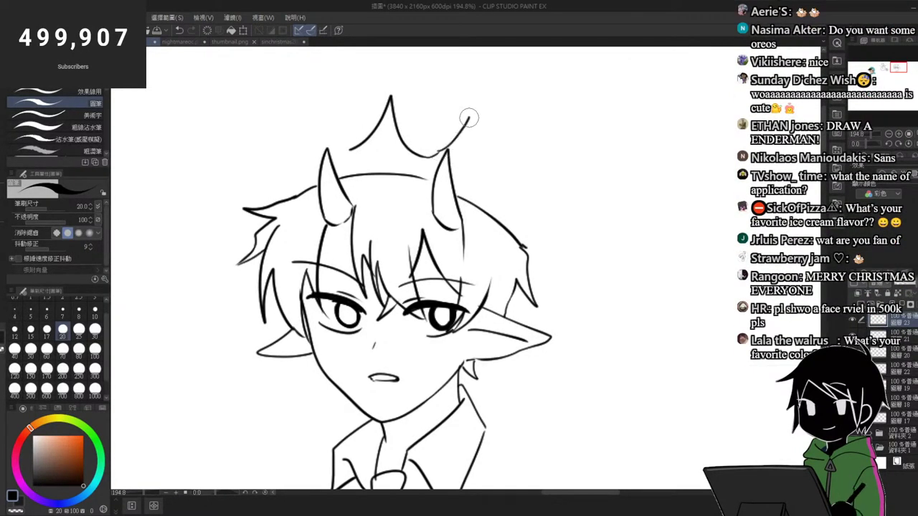
pyautogui.hotkey('ctrl', 'z')
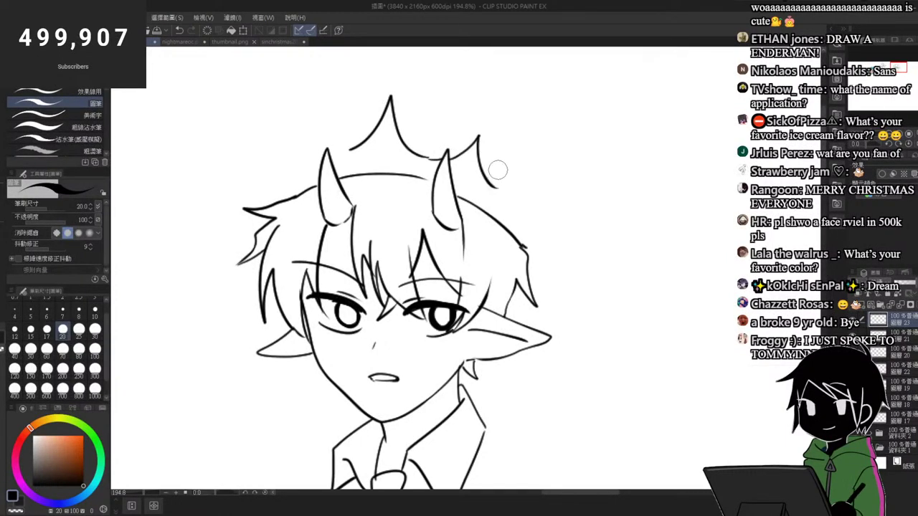
pyautogui.hotkey('ctrl', 'z')
pyautogui.moveTo(450, 158)
pyautogui.mouseDown()
pyautogui.moveTo(481, 133)
pyautogui.moveTo(481, 162)
pyautogui.moveTo(498, 189)
pyautogui.moveTo(525, 179)
pyautogui.moveTo(482, 139)
pyautogui.moveTo(493, 187)
pyautogui.moveTo(520, 191)
pyautogui.moveTo(485, 142)
pyautogui.moveTo(490, 187)
pyautogui.moveTo(529, 210)
pyautogui.mouseUp()
pyautogui.hotkey('ctrl', 'z')
pyautogui.hotkey('ctrl', 'z')
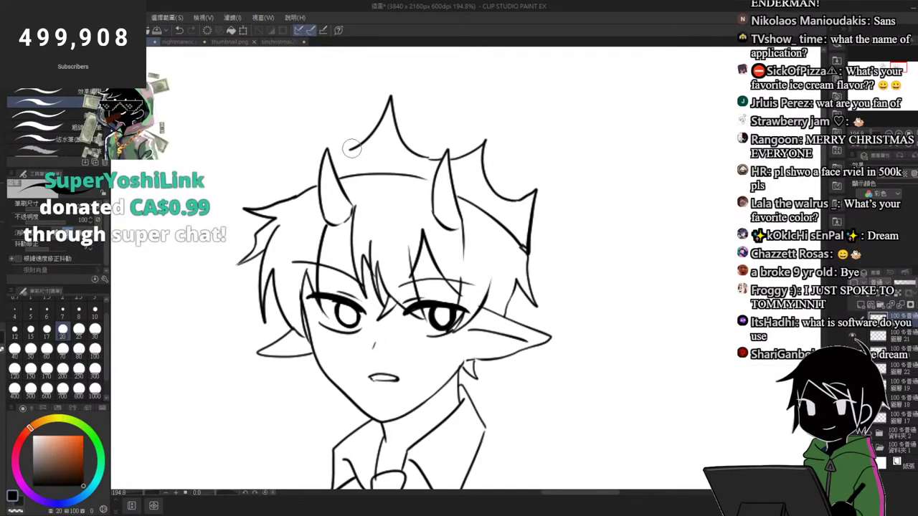
pyautogui.moveTo(320, 128)
pyautogui.mouseDown()
pyautogui.moveTo(307, 168)
pyautogui.moveTo(280, 174)
pyautogui.moveTo(264, 160)
pyautogui.mouseUp()
pyautogui.moveTo(264, 159); pyautogui.dragTo(273, 201)
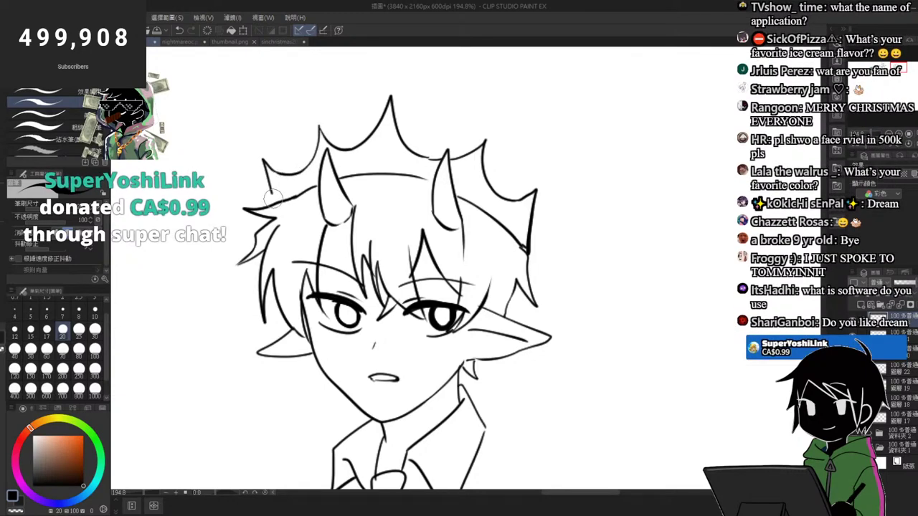
pyautogui.hotkey('ctrl', 'z')
pyautogui.hotkey('ctrl', 'z')
pyautogui.hotkey('ctrl', 'z')
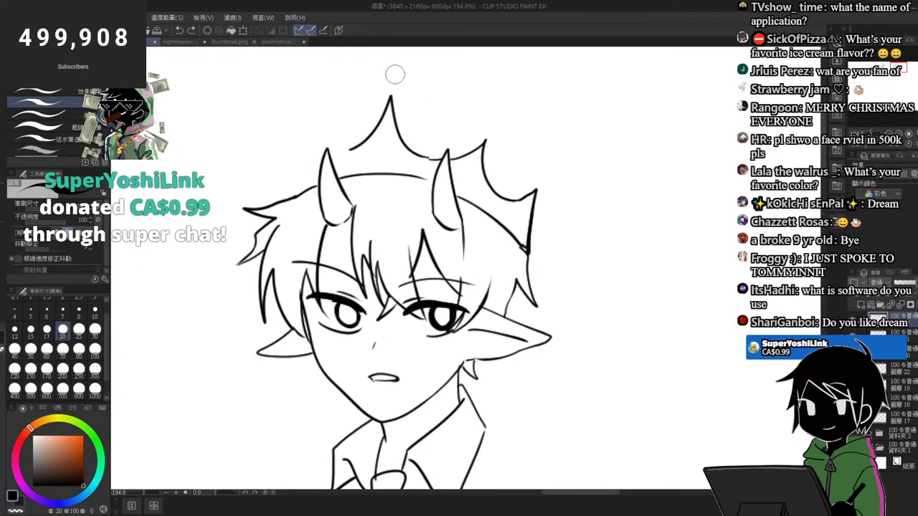
# Step: Draw two crown points on the left side, then erase the tall central point and redraw it shorter
pyautogui.moveTo(277, 199); pyautogui.dragTo(299, 166)
pyautogui.hotkey('ctrl', 'z')
pyautogui.moveTo(277, 200); pyautogui.dragTo(305, 178)
pyautogui.press('e')
pyautogui.moveTo(350, 152); pyautogui.dragTo(399, 100)
pyautogui.moveTo(403, 138); pyautogui.dragTo(428, 157)
pyautogui.press('p')
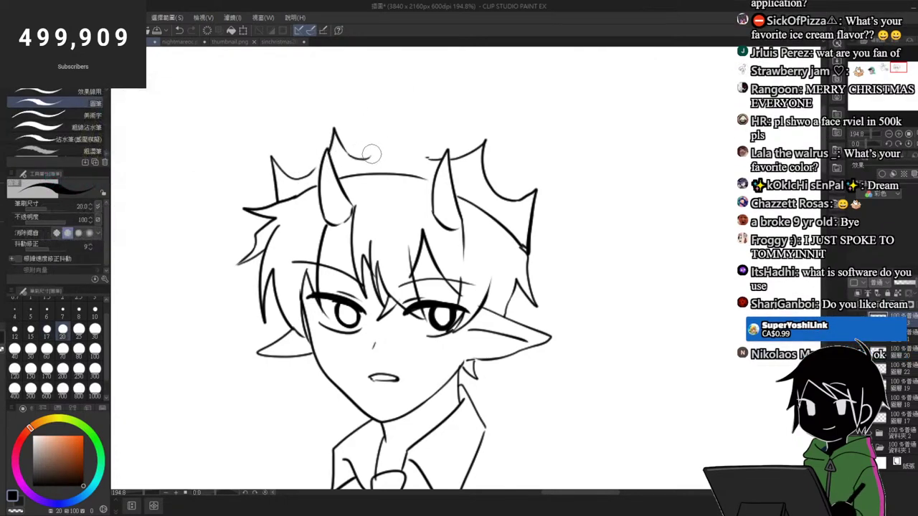
pyautogui.moveTo(372, 152); pyautogui.dragTo(412, 143)
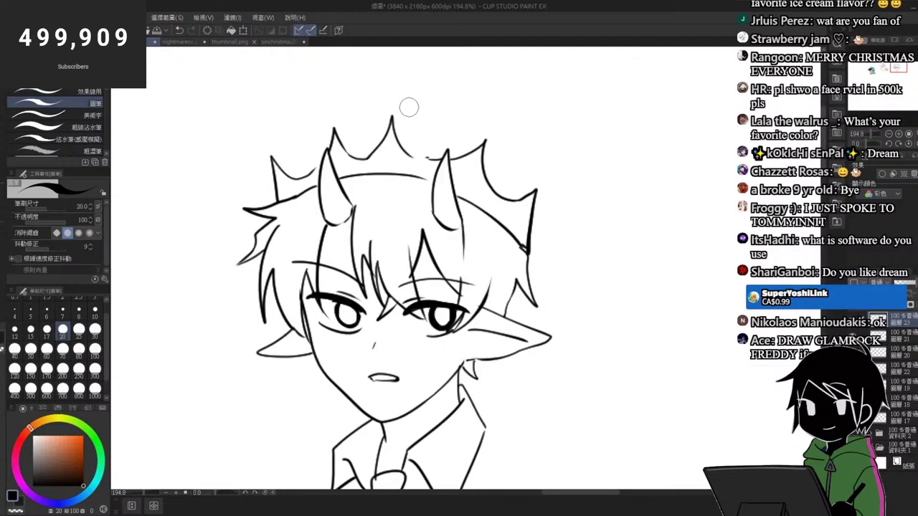
pyautogui.hotkey('ctrl', 'z')
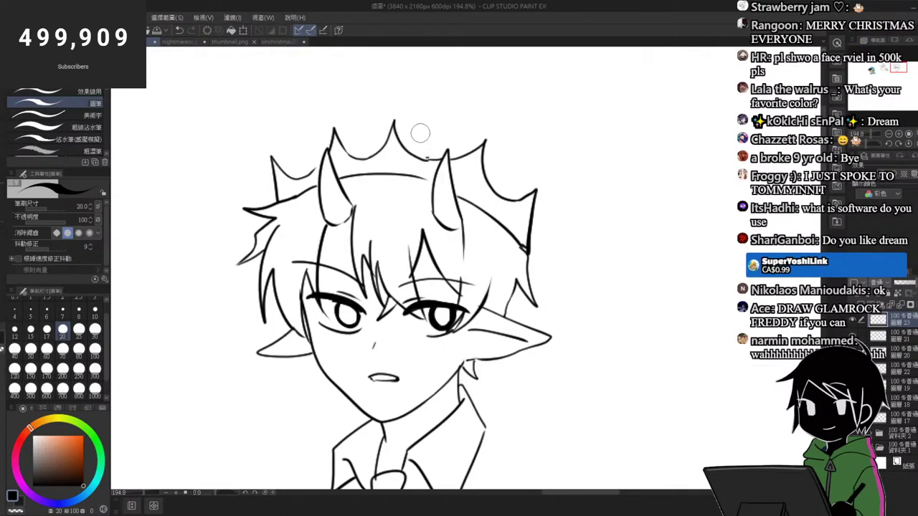
# Step: Erase the crown's inner right point and redraw it slightly closer to the right horn, with a curve toward the outer point
pyautogui.scroll(1, 446, 108)
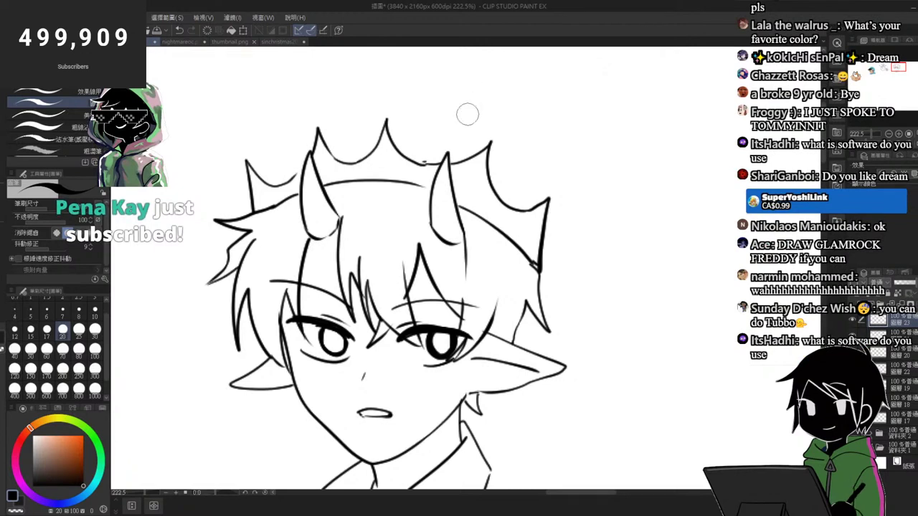
pyautogui.press('e')
pyautogui.moveTo(426, 157)
pyautogui.mouseDown()
pyautogui.moveTo(475, 147)
pyautogui.moveTo(485, 178)
pyautogui.moveTo(457, 163)
pyautogui.moveTo(498, 194)
pyautogui.moveTo(485, 167)
pyautogui.moveTo(526, 207)
pyautogui.mouseUp()
pyautogui.press('p')
pyautogui.press('e')
pyautogui.press('p')
pyautogui.moveTo(479, 148); pyautogui.dragTo(537, 205)
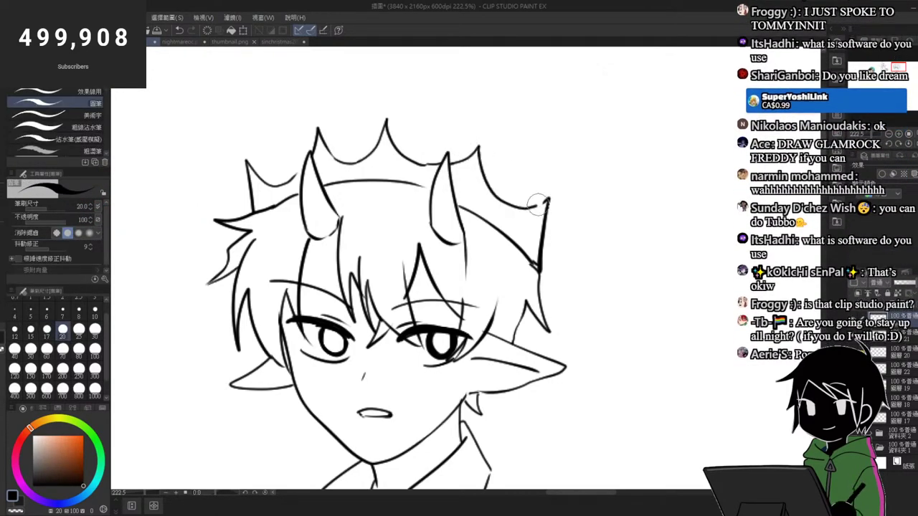
# Step: Erase the crown's outer right edge and redraw it as a sharp point slanting down to the hair
pyautogui.press('e')
pyautogui.moveTo(559, 235)
pyautogui.mouseDown()
pyautogui.moveTo(572, 235)
pyautogui.moveTo(534, 261)
pyautogui.moveTo(536, 277)
pyautogui.mouseUp()
pyautogui.press('p')
pyautogui.moveTo(548, 190); pyautogui.dragTo(530, 271)
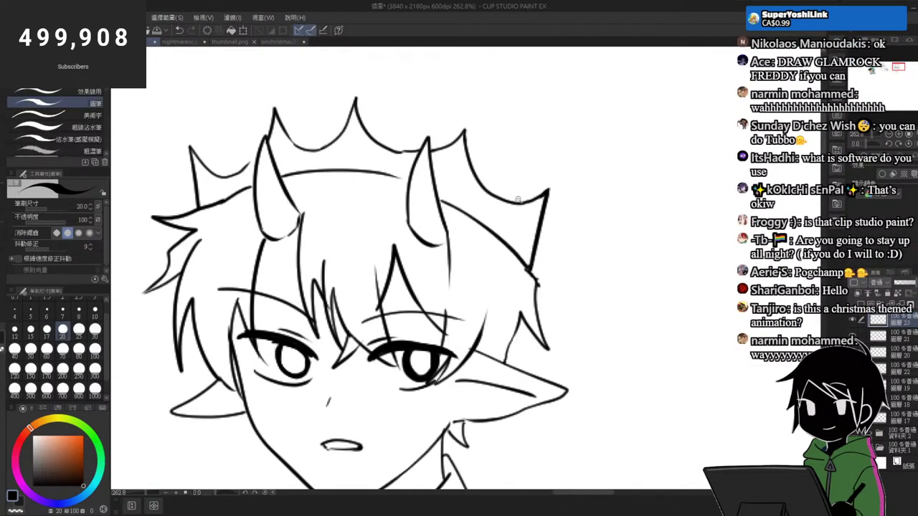
pyautogui.moveTo(516, 195); pyautogui.dragTo(441, 188)
pyautogui.moveTo(521, 178); pyautogui.dragTo(539, 190)
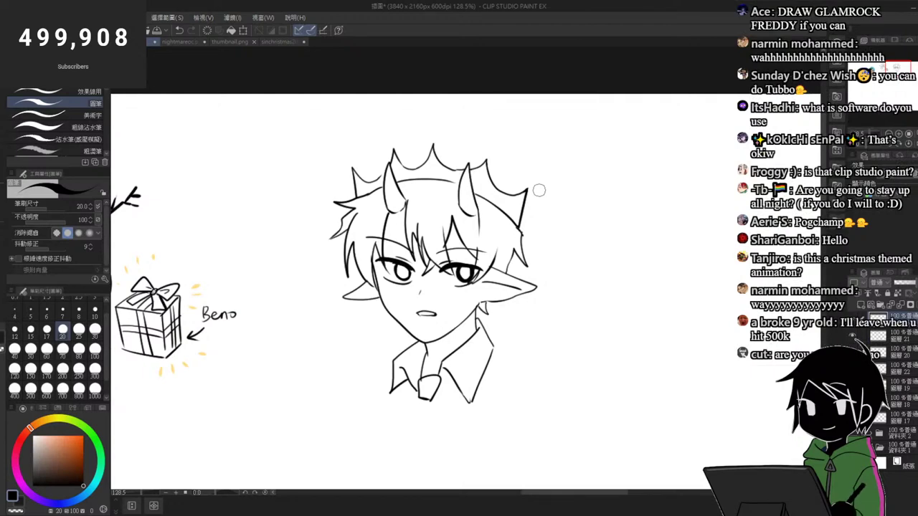
# Step: Draw the crown's back rim as arcs linking the tips and dips of the front points
pyautogui.scroll(3, 448, 157)
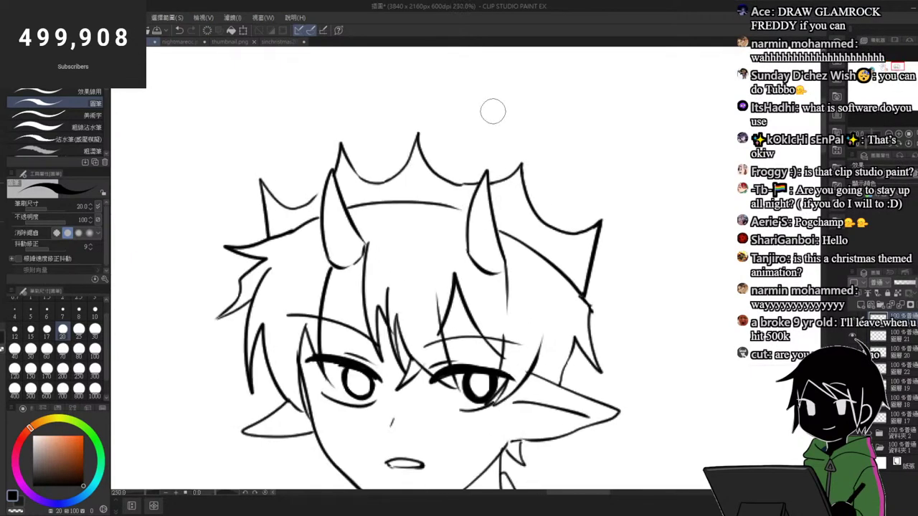
pyautogui.moveTo(293, 209)
pyautogui.mouseDown()
pyautogui.moveTo(333, 171)
pyautogui.moveTo(407, 148)
pyautogui.mouseUp()
pyautogui.hotkey('ctrl', 'z')
pyautogui.moveTo(354, 167)
pyautogui.mouseDown()
pyautogui.moveTo(409, 150)
pyautogui.moveTo(488, 168)
pyautogui.mouseUp()
pyautogui.hotkey('ctrl', 'z')
pyautogui.moveTo(422, 149)
pyautogui.mouseDown()
pyautogui.moveTo(490, 159)
pyautogui.moveTo(474, 144)
pyautogui.moveTo(438, 143)
pyautogui.mouseUp()
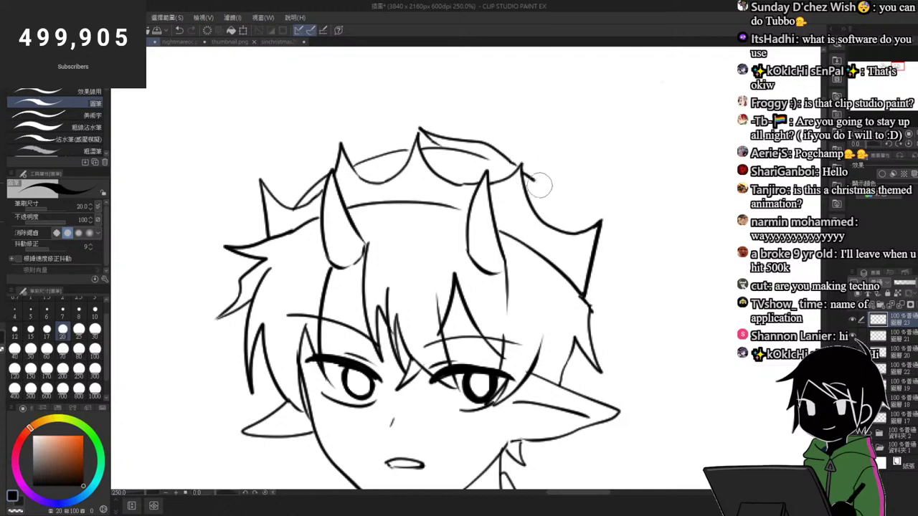
pyautogui.moveTo(547, 193); pyautogui.dragTo(582, 230)
pyautogui.scroll(-5, 391, 139)
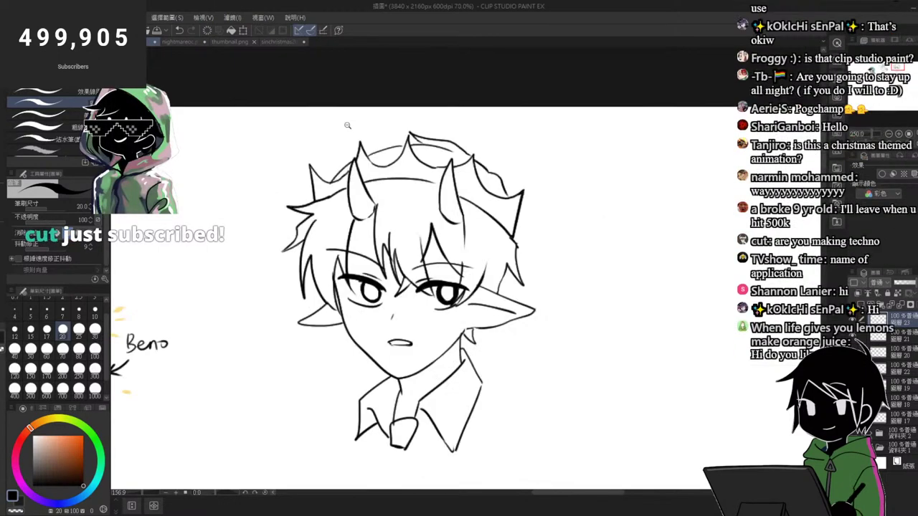
# Step: Thin the right eye's iris outline and add short lashes at the left eye's outer corner
pyautogui.scroll(5, 432, 184)
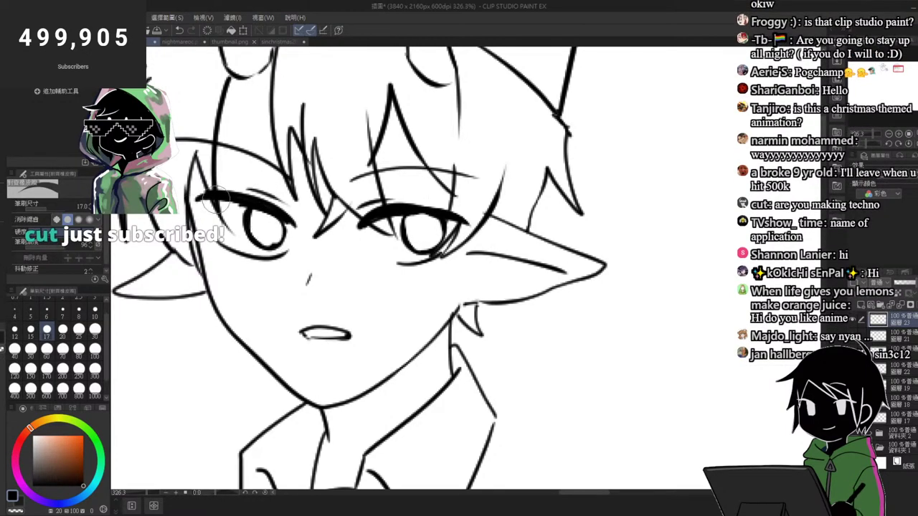
pyautogui.press('p')
pyautogui.moveTo(202, 200); pyautogui.dragTo(210, 224)
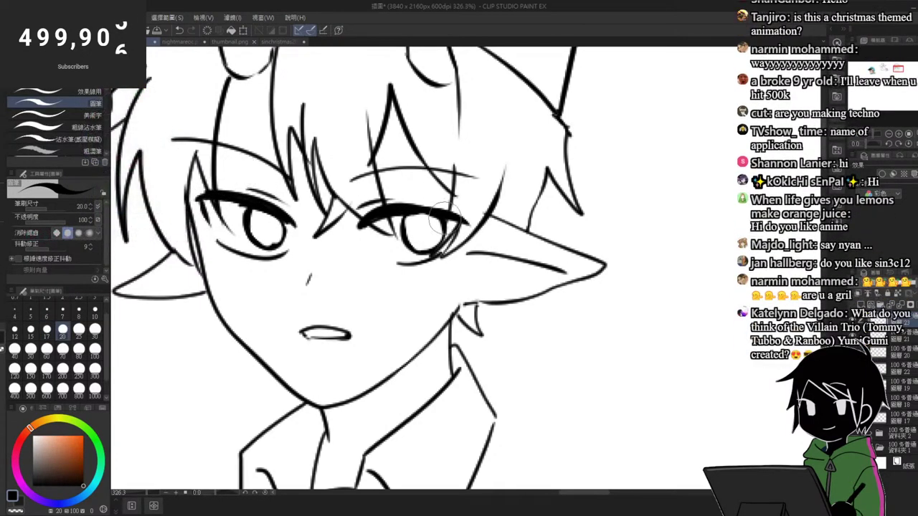
pyautogui.moveTo(424, 216); pyautogui.dragTo(406, 180)
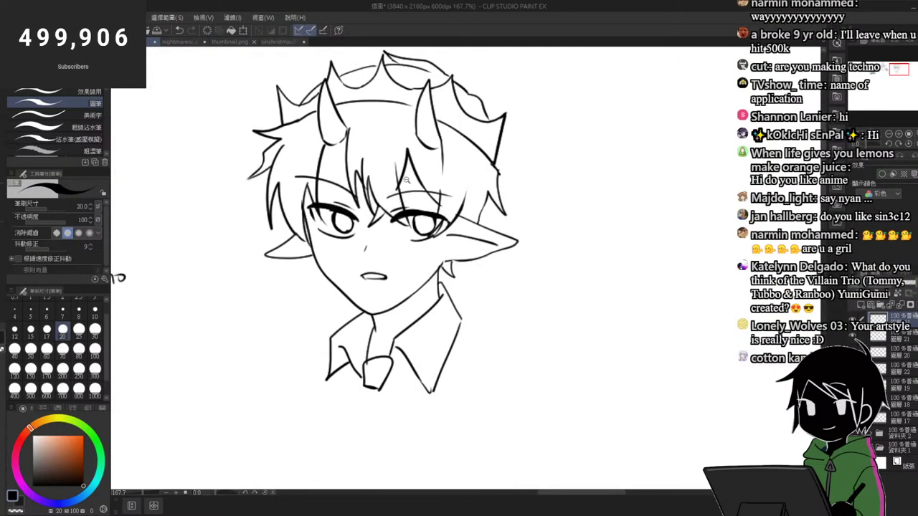
pyautogui.scroll(-2, 503, 115)
pyautogui.scroll(4, 510, 142)
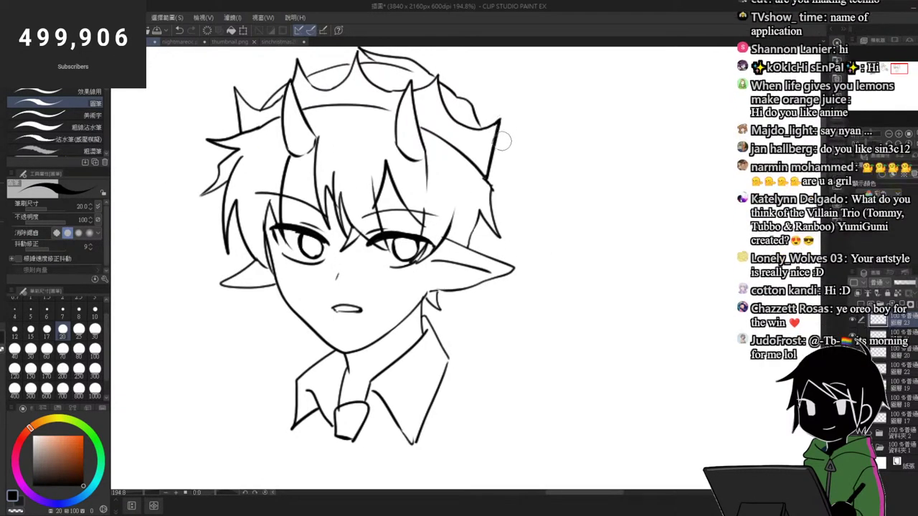
# Step: Erase the crown's far right edge again and redraw it with the tip reaching further outward
pyautogui.press('e')
pyautogui.moveTo(499, 128); pyautogui.dragTo(498, 162)
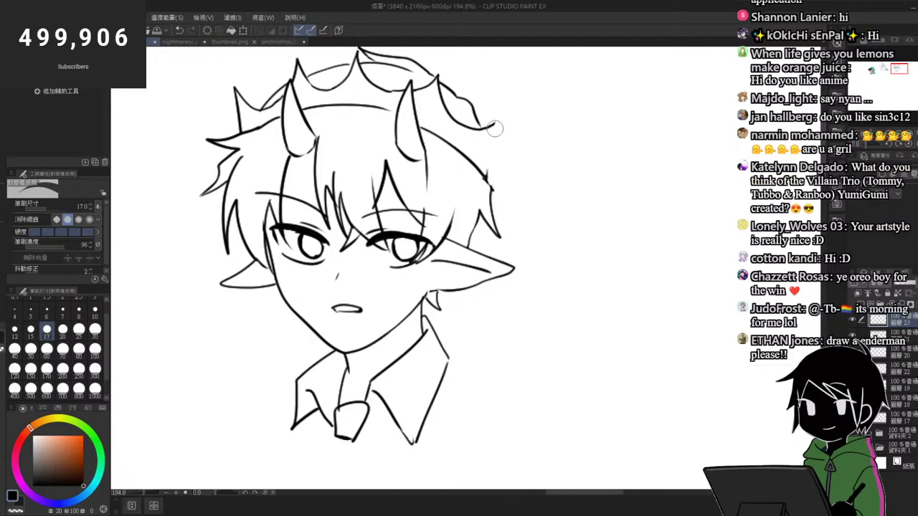
pyautogui.press('p')
pyautogui.moveTo(509, 120); pyautogui.dragTo(489, 183)
pyautogui.scroll(-5, 408, 179)
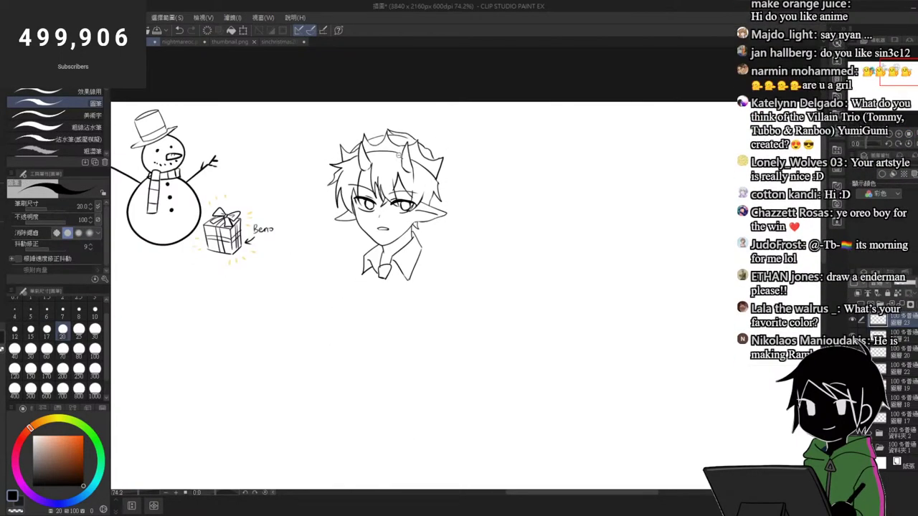
# Step: Erase the ear lines overlapping the hair and redraw the side lock longer in front of the right ear
pyautogui.scroll(5, 399, 154)
pyautogui.scroll(-5, 401, 155)
pyautogui.scroll(6, 420, 184)
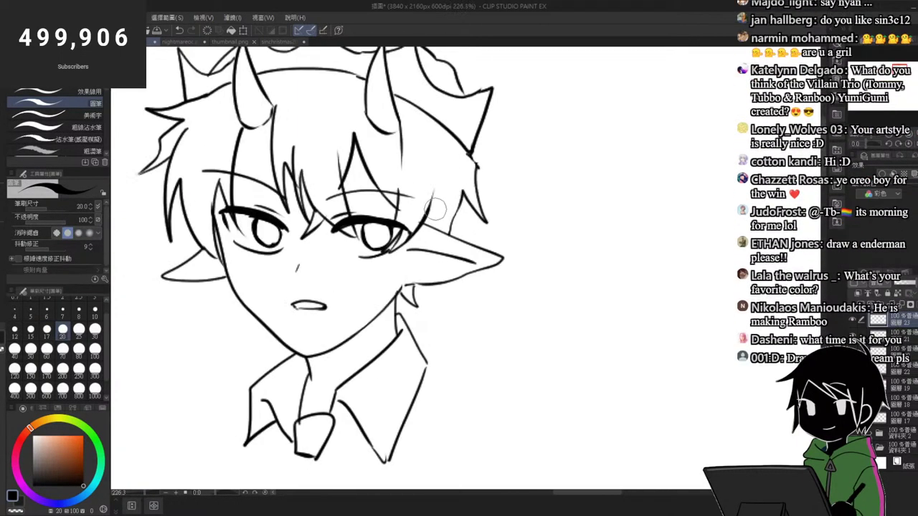
pyautogui.press('e')
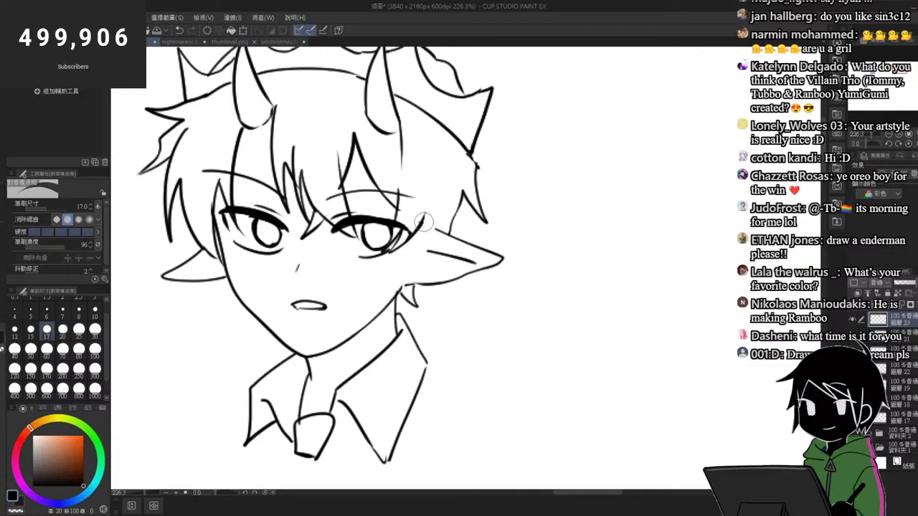
pyautogui.press('p')
pyautogui.moveTo(438, 198)
pyautogui.mouseDown()
pyautogui.moveTo(413, 270)
pyautogui.moveTo(436, 232)
pyautogui.moveTo(410, 231)
pyautogui.mouseUp()
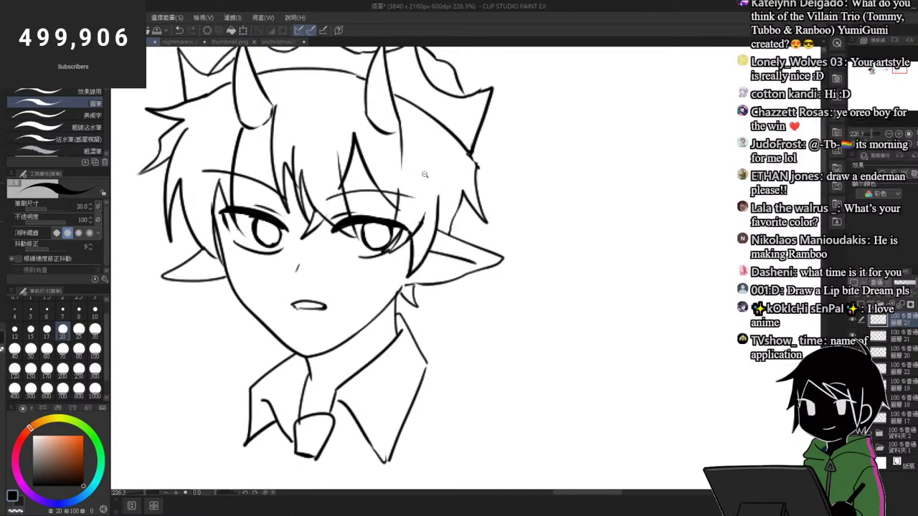
# Step: Draw a hair strand line on the side of the head, between the crown and the pointed ear
pyautogui.scroll(-3, 425, 175)
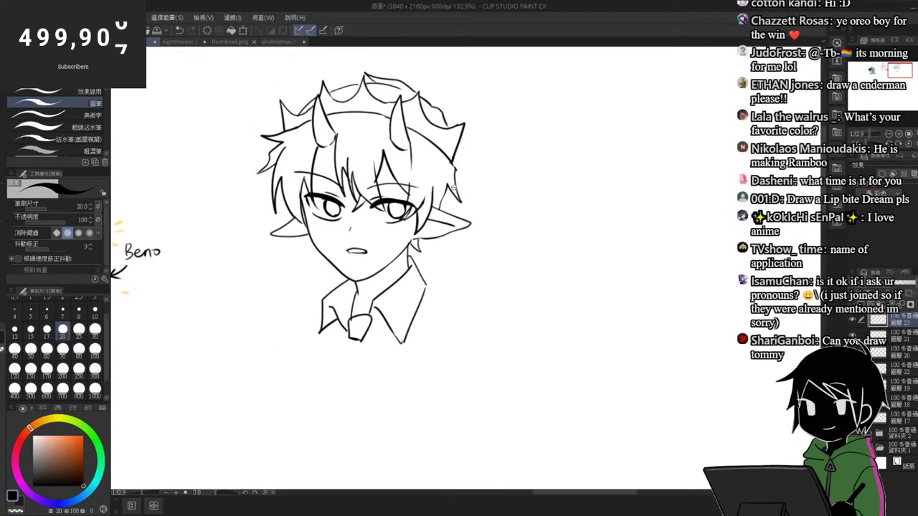
pyautogui.scroll(4, 452, 185)
pyautogui.moveTo(450, 179)
pyautogui.mouseDown()
pyautogui.moveTo(440, 216)
pyautogui.moveTo(443, 207)
pyautogui.mouseUp()
pyautogui.scroll(-5, 452, 186)
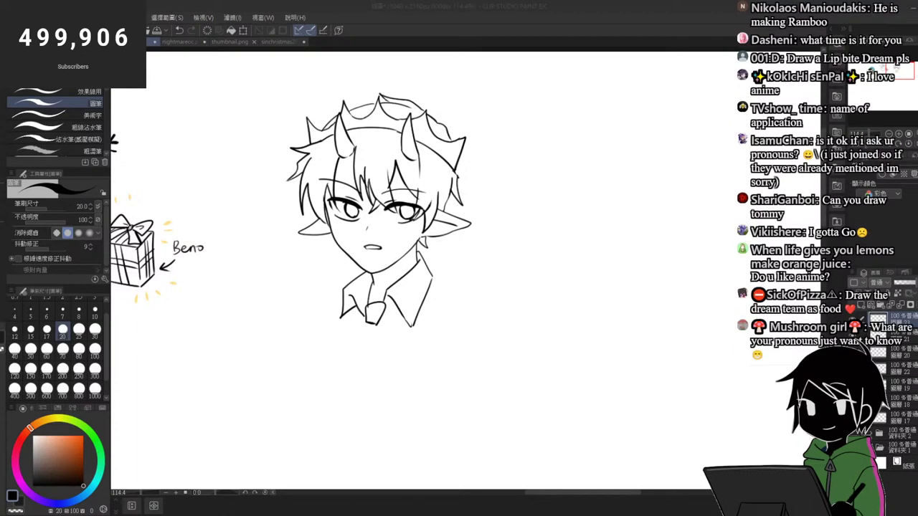
# Step: Add a pointed hair tuft rising from behind the crown, next to its rear spike
pyautogui.click(468, 126)
pyautogui.scroll(-4, 402, 188)
pyautogui.scroll(8, 414, 136)
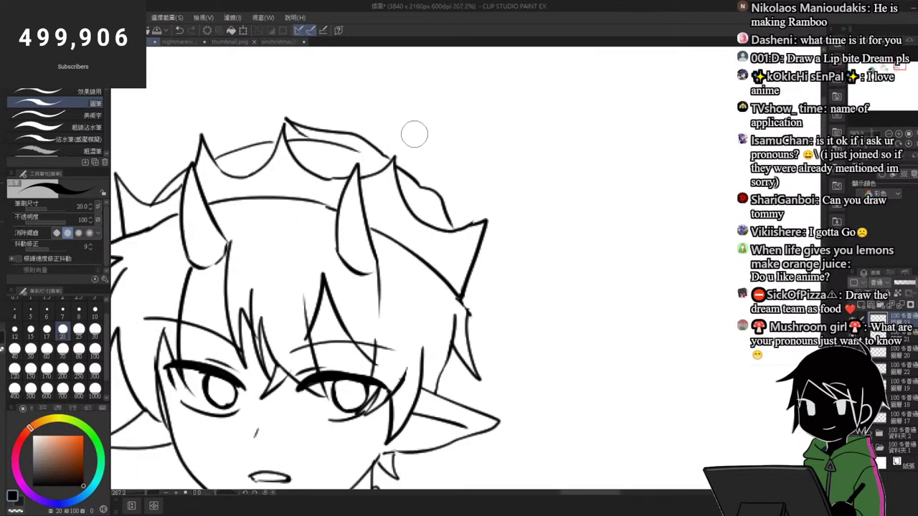
pyautogui.press('e')
pyautogui.moveTo(414, 173)
pyautogui.mouseDown()
pyautogui.moveTo(422, 177)
pyautogui.moveTo(397, 134)
pyautogui.mouseUp()
pyautogui.press('p')
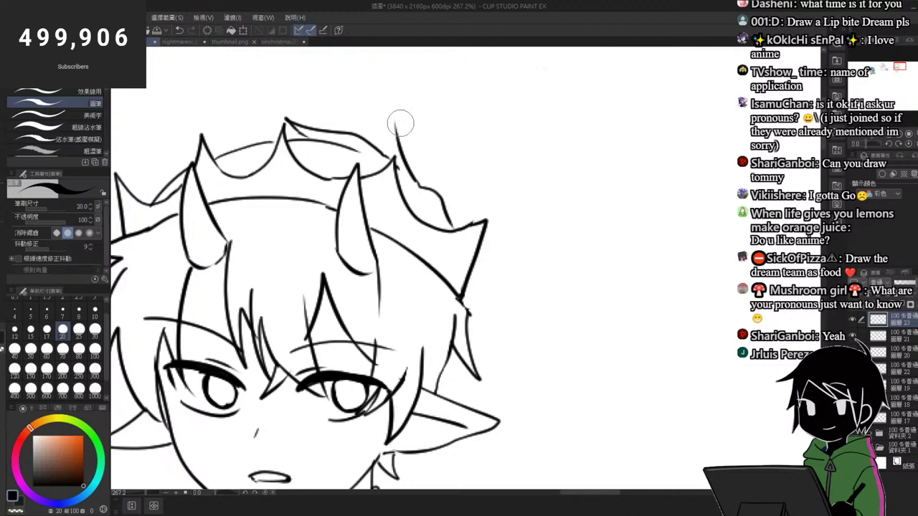
pyautogui.hotkey('ctrl', 'z')
pyautogui.hotkey('ctrl', 'z')
pyautogui.moveTo(417, 181); pyautogui.dragTo(390, 93)
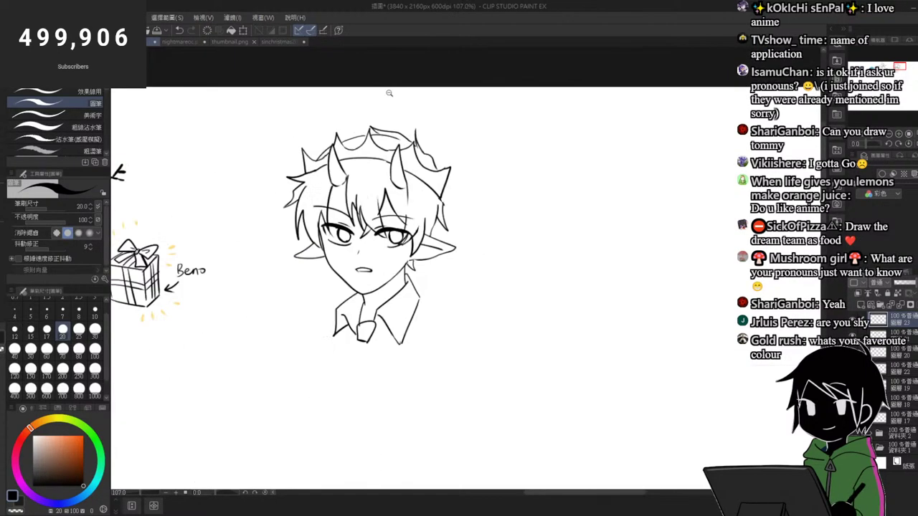
# Step: Draw the two long edges of the necktie hanging down from the knot
pyautogui.moveTo(416, 329); pyautogui.dragTo(418, 321)
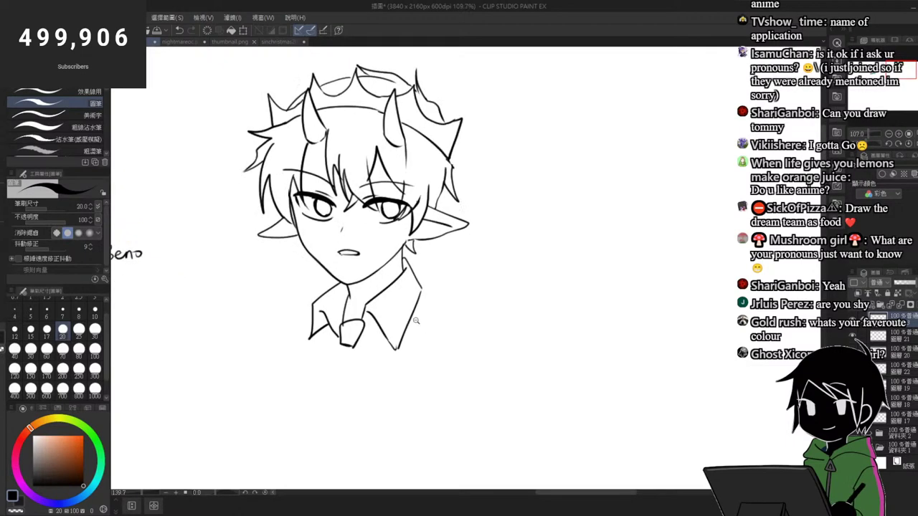
pyautogui.moveTo(354, 348); pyautogui.dragTo(356, 388)
pyautogui.hotkey('ctrl', 'z')
pyautogui.moveTo(338, 345)
pyautogui.mouseDown()
pyautogui.moveTo(328, 393)
pyautogui.moveTo(363, 403)
pyautogui.mouseUp()
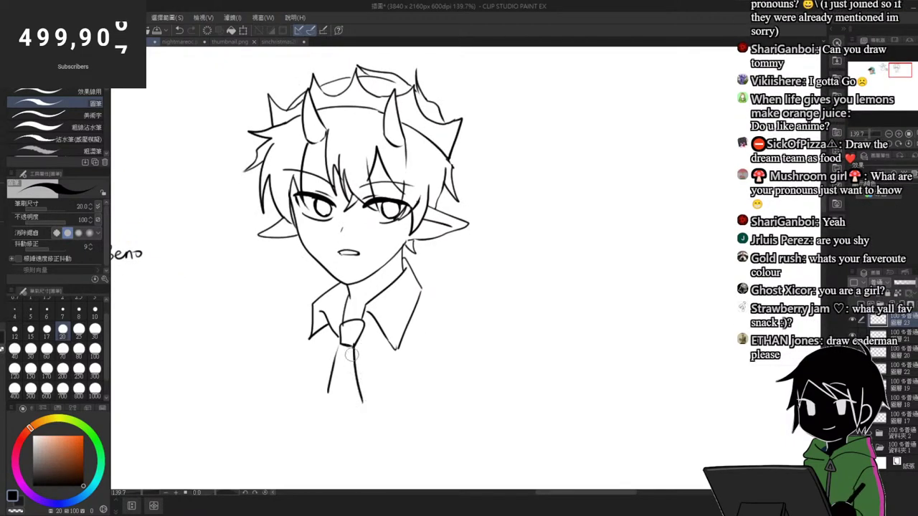
# Step: Clean up the outline of the small mouth with the eraser and pen
pyautogui.moveTo(342, 225); pyautogui.dragTo(364, 213)
pyautogui.press('e')
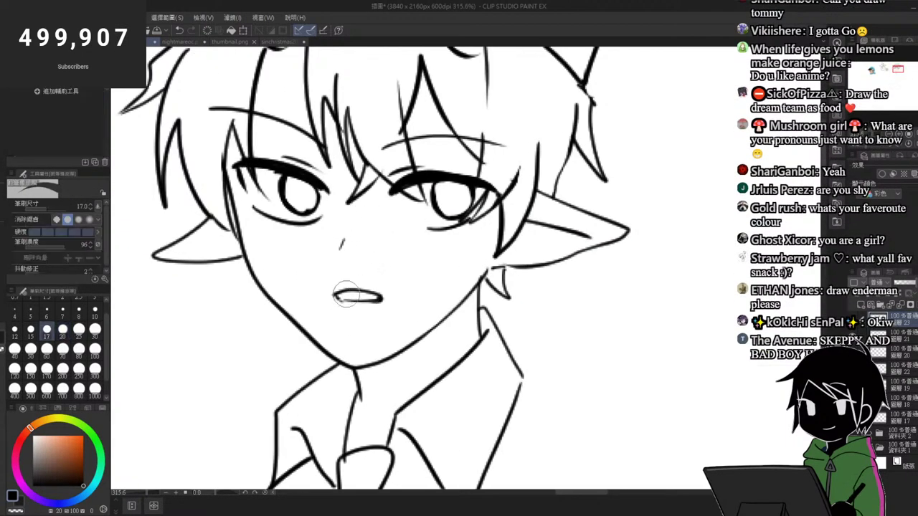
pyautogui.moveTo(348, 295); pyautogui.dragTo(369, 295)
pyautogui.moveTo(372, 227); pyautogui.dragTo(330, 224)
pyautogui.scroll(2, 415, 269)
pyautogui.press('p')
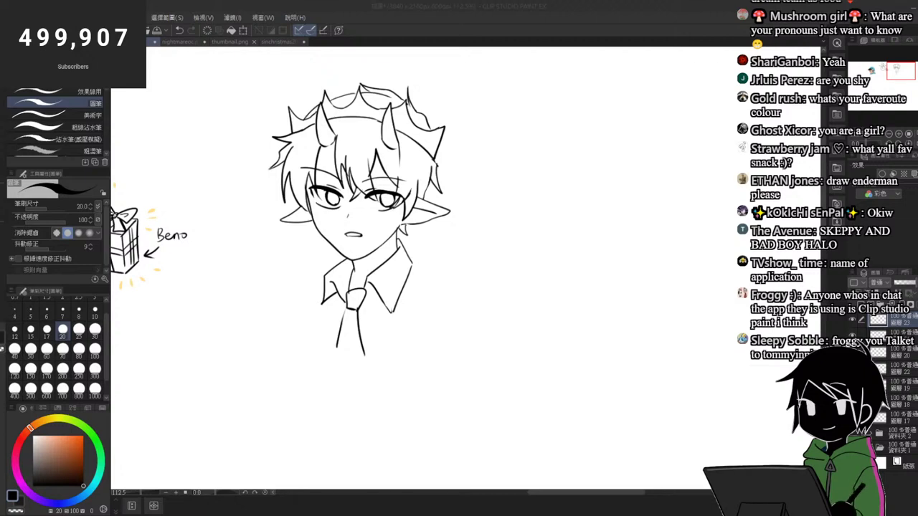
# Step: Draw the front edges of the jacket below the shirt collar and a sloping shoulder line
pyautogui.click(615, 32)
pyautogui.scroll(2, 409, 277)
pyautogui.moveTo(408, 255)
pyautogui.mouseDown()
pyautogui.moveTo(440, 291)
pyautogui.moveTo(429, 271)
pyautogui.moveTo(475, 306)
pyautogui.moveTo(364, 400)
pyautogui.mouseUp()
pyautogui.hotkey('ctrl', 'z')
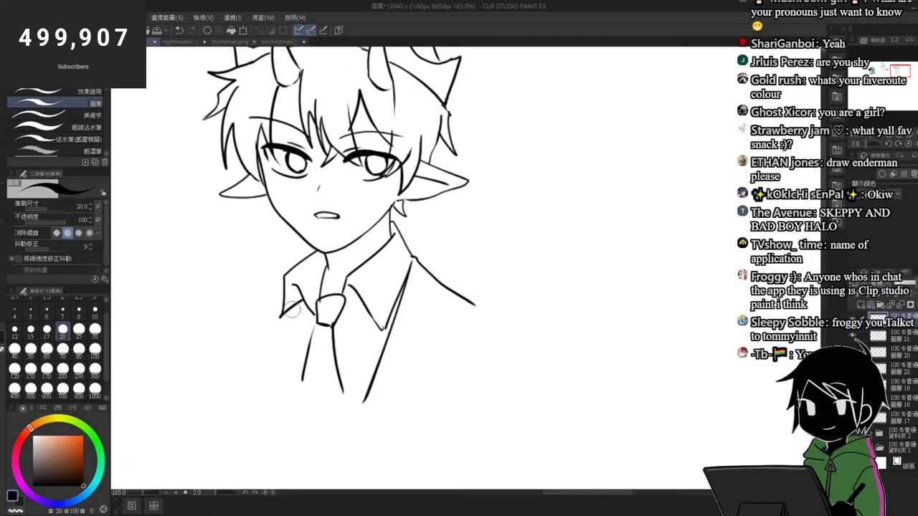
pyautogui.moveTo(290, 308); pyautogui.dragTo(290, 402)
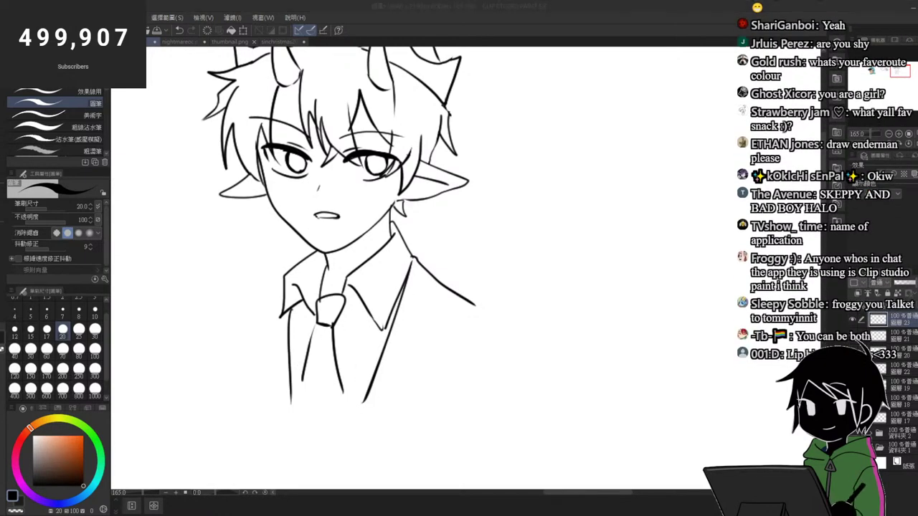
# Step: Draw small diamond-shaped gems along the band of the crown, in the middle and beside the horns
pyautogui.click(624, 44)
pyautogui.scroll(-4, 358, 213)
pyautogui.scroll(5, 350, 124)
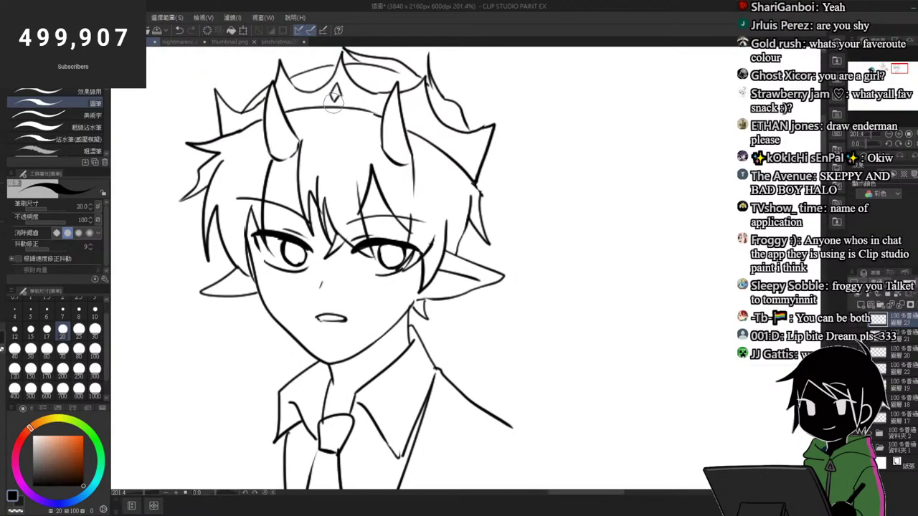
pyautogui.scroll(-2, 380, 175)
pyautogui.scroll(4, 380, 175)
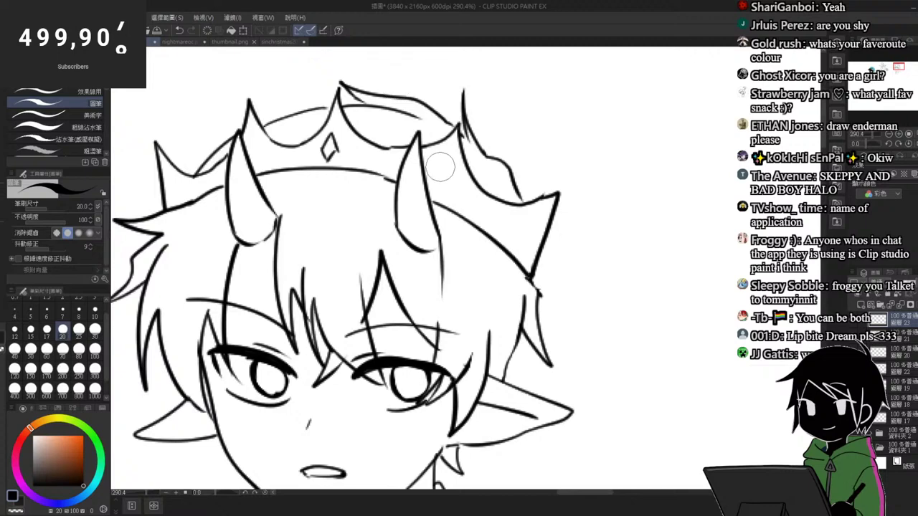
pyautogui.moveTo(445, 179)
pyautogui.mouseDown()
pyautogui.moveTo(434, 179)
pyautogui.moveTo(440, 170)
pyautogui.mouseUp()
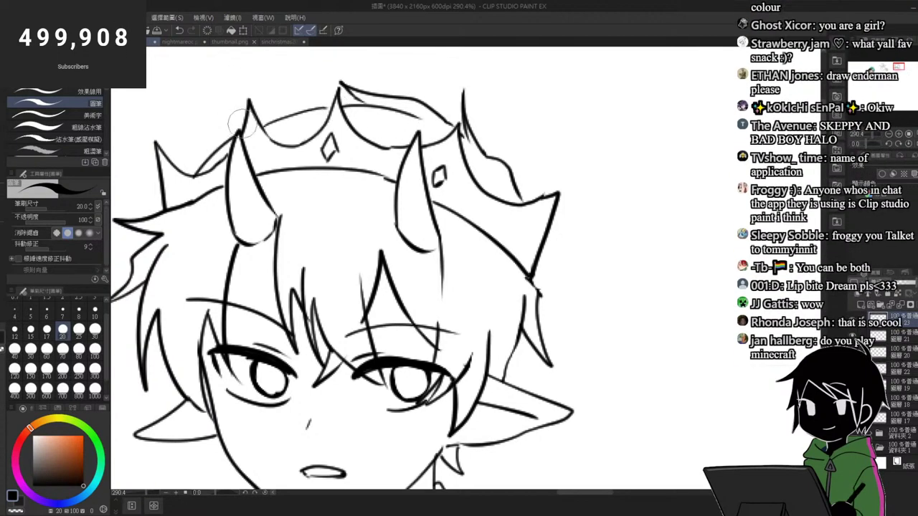
pyautogui.scroll(-4, 266, 165)
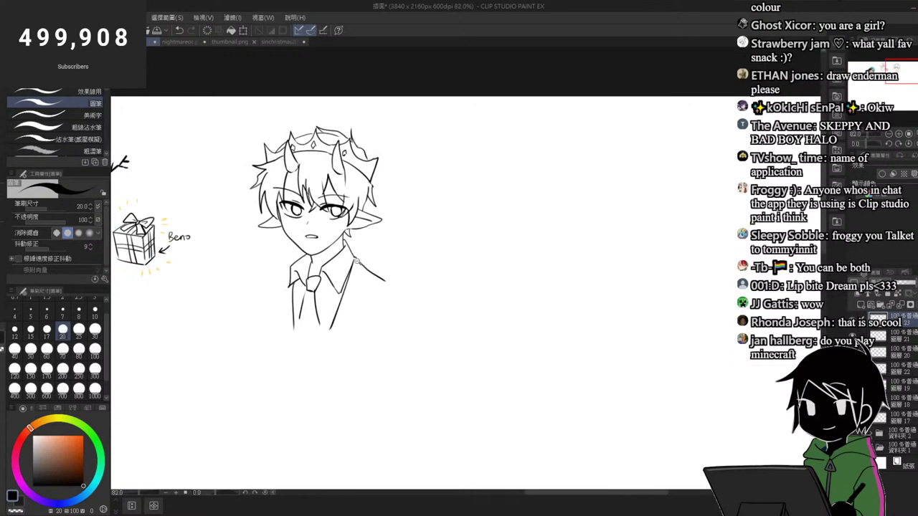
# Step: Extend the jacket's front edges down past the tie and draw the missing shoulder line
pyautogui.scroll(1, 333, 276)
pyautogui.scroll(2, 303, 360)
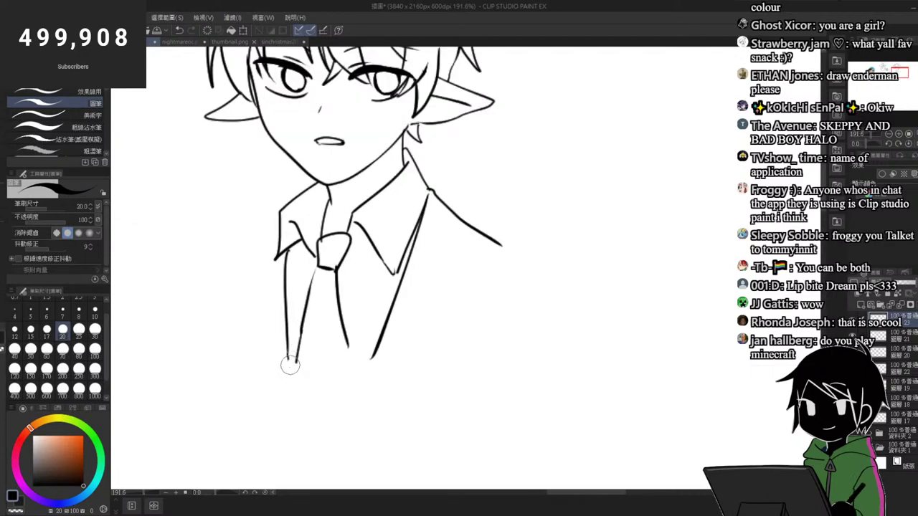
pyautogui.moveTo(371, 357)
pyautogui.mouseDown()
pyautogui.moveTo(349, 401)
pyautogui.moveTo(362, 383)
pyautogui.mouseUp()
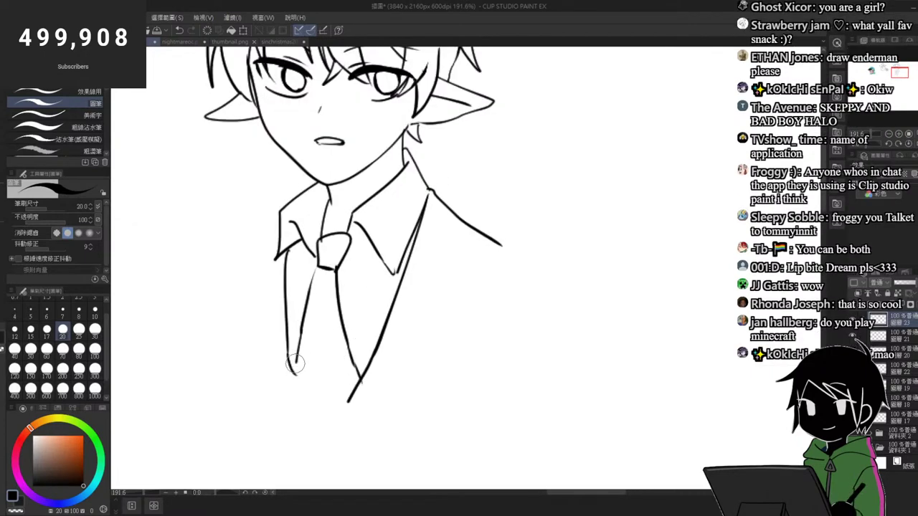
pyautogui.moveTo(281, 215); pyautogui.dragTo(199, 264)
pyautogui.hotkey('ctrl', 'z')
pyautogui.moveTo(293, 356); pyautogui.dragTo(370, 222)
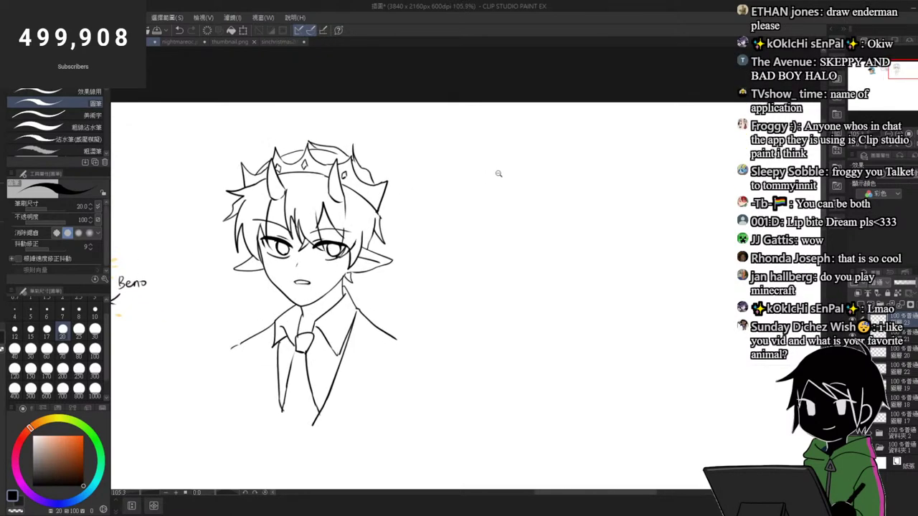
# Step: Flip the canvas view horizontally and refine the portrait with the Liquify tool at brush sizes 70, 200 and 25
pyautogui.scroll(5, 387, 179)
pyautogui.scroll(-3, 421, 266)
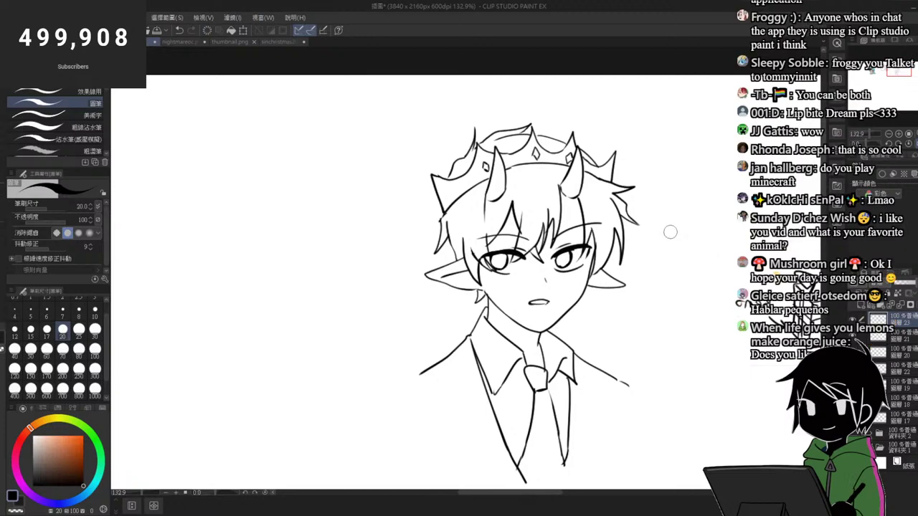
pyautogui.click(2, 296)
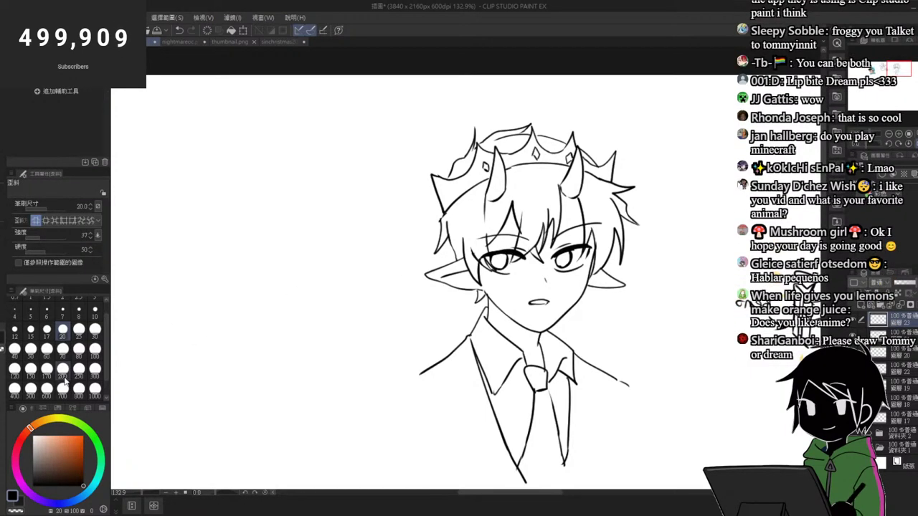
pyautogui.click(62, 348)
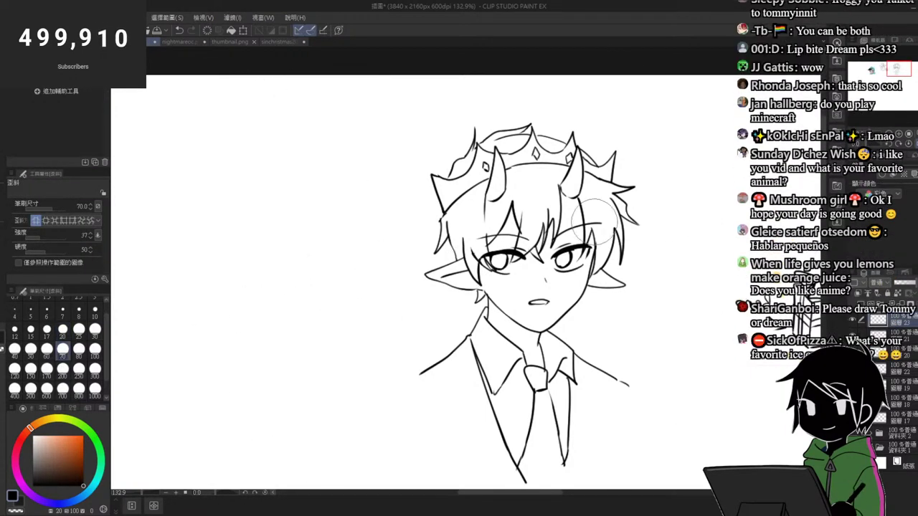
pyautogui.scroll(1, 645, 236)
pyautogui.click(63, 369)
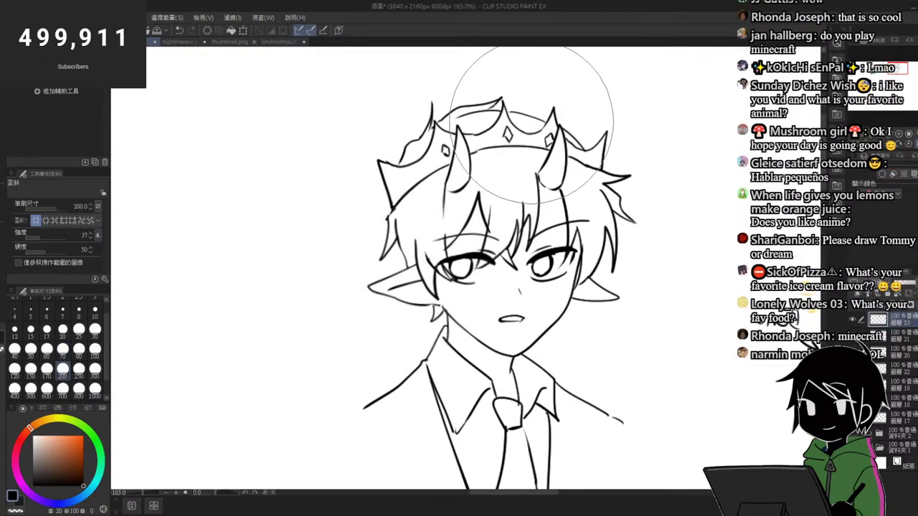
pyautogui.scroll(-8, 438, 202)
pyautogui.scroll(4, 473, 270)
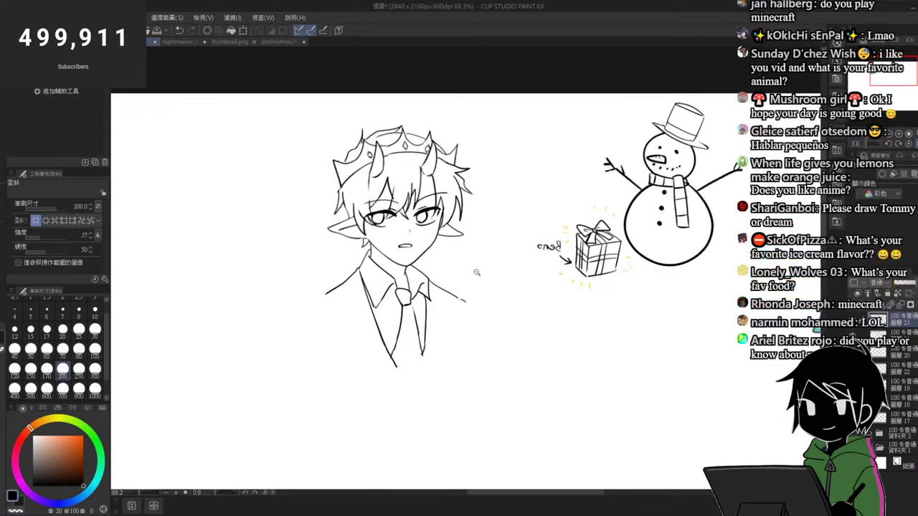
pyautogui.click(79, 330)
pyautogui.scroll(4, 409, 233)
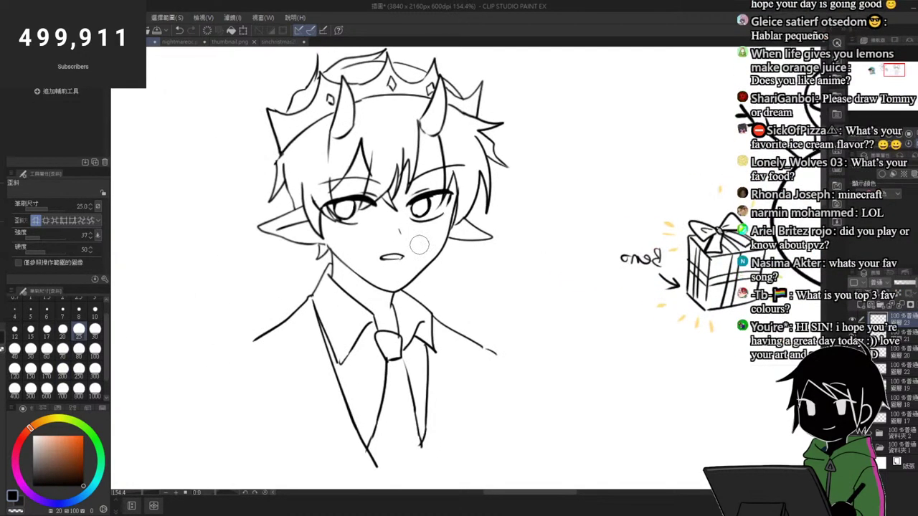
# Step: Erase the open mouth and redraw it as a closed, wavy frowning line
pyautogui.press('e')
pyautogui.scroll(3, 393, 250)
pyautogui.moveTo(374, 264)
pyautogui.mouseDown()
pyautogui.moveTo(453, 253)
pyautogui.moveTo(343, 273)
pyautogui.mouseUp()
pyautogui.scroll(2, 400, 269)
pyautogui.scroll(2, 387, 266)
pyautogui.press('p')
pyautogui.scroll(-8, 362, 342)
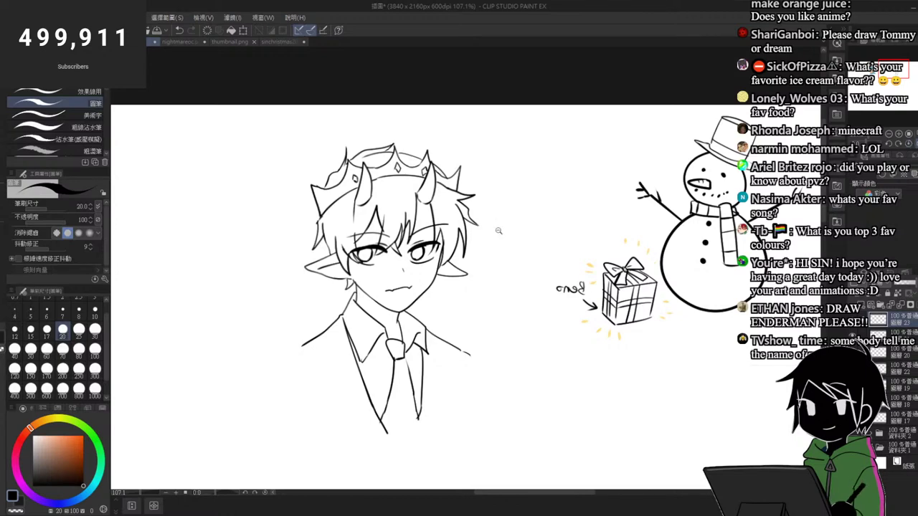
# Step: Extend the outer end of the eyebrow past the hair strand with the pen
pyautogui.scroll(3, 498, 231)
pyautogui.press('p')
pyautogui.scroll(1, 492, 205)
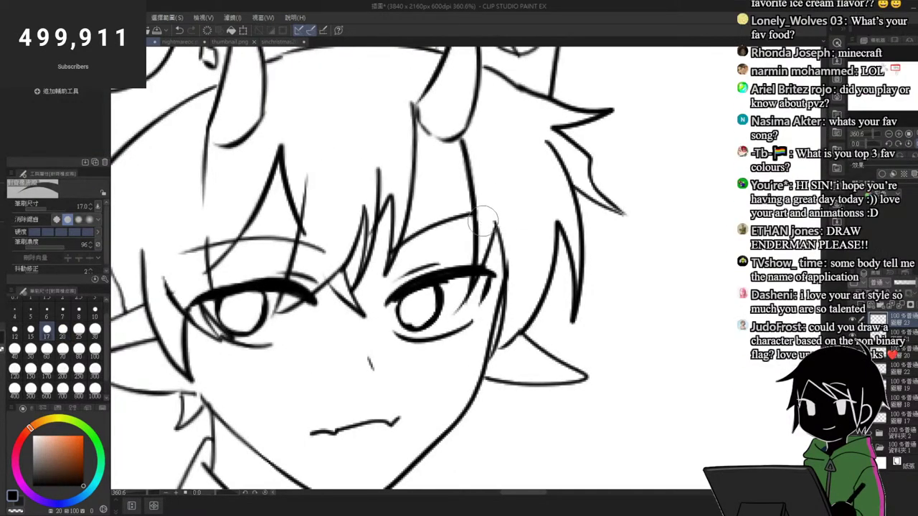
pyautogui.press('p')
pyautogui.moveTo(474, 215); pyautogui.dragTo(513, 213)
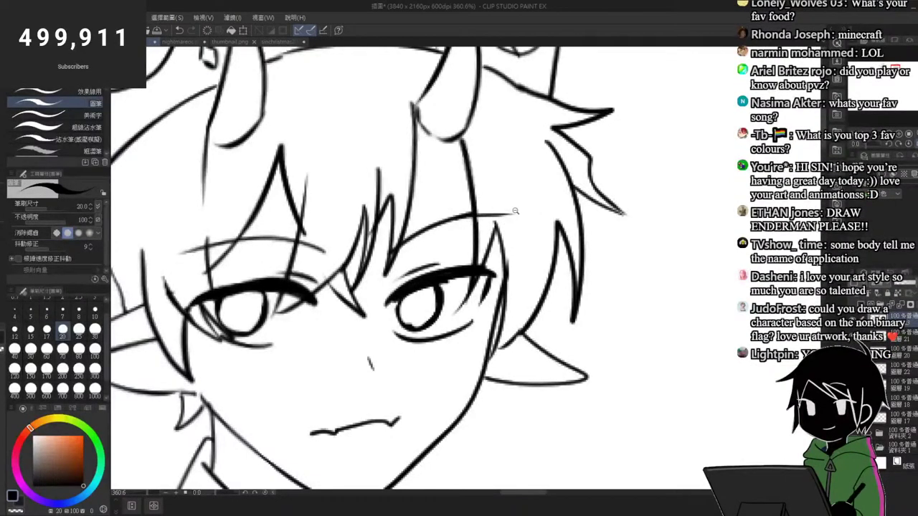
pyautogui.scroll(-4, 367, 213)
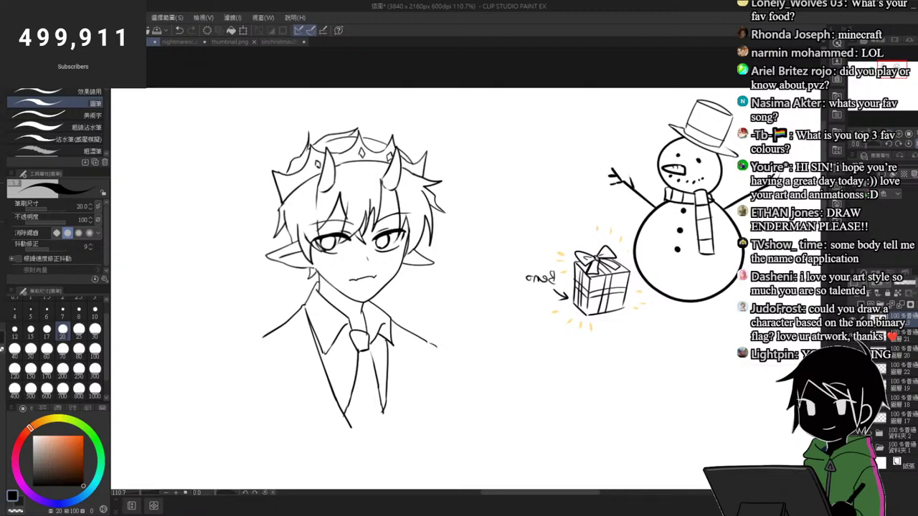
# Step: Flip the canvas view back and handwrite "Clip Studio Paint" above the character's head
pyautogui.press('h')
pyautogui.scroll(2, 396, 102)
pyautogui.moveTo(369, 119); pyautogui.dragTo(369, 143)
pyautogui.moveTo(374, 111)
pyautogui.mouseDown()
pyautogui.moveTo(370, 138)
pyautogui.moveTo(384, 126)
pyautogui.moveTo(398, 154)
pyautogui.mouseUp()
pyautogui.moveTo(427, 106)
pyautogui.mouseDown()
pyautogui.moveTo(410, 129)
pyautogui.moveTo(454, 119)
pyautogui.moveTo(459, 106)
pyautogui.moveTo(480, 116)
pyautogui.mouseUp()
pyautogui.moveTo(481, 98); pyautogui.dragTo(511, 112)
pyautogui.moveTo(518, 90)
pyautogui.mouseDown()
pyautogui.moveTo(519, 115)
pyautogui.moveTo(528, 102)
pyautogui.mouseUp()
# Step: Touch up the lines around the eyes and eyebrows with the pen and eraser
pyautogui.moveTo(333, 215); pyautogui.dragTo(286, 215)
pyautogui.moveTo(414, 237); pyautogui.dragTo(455, 241)
pyautogui.scroll(4, 455, 242)
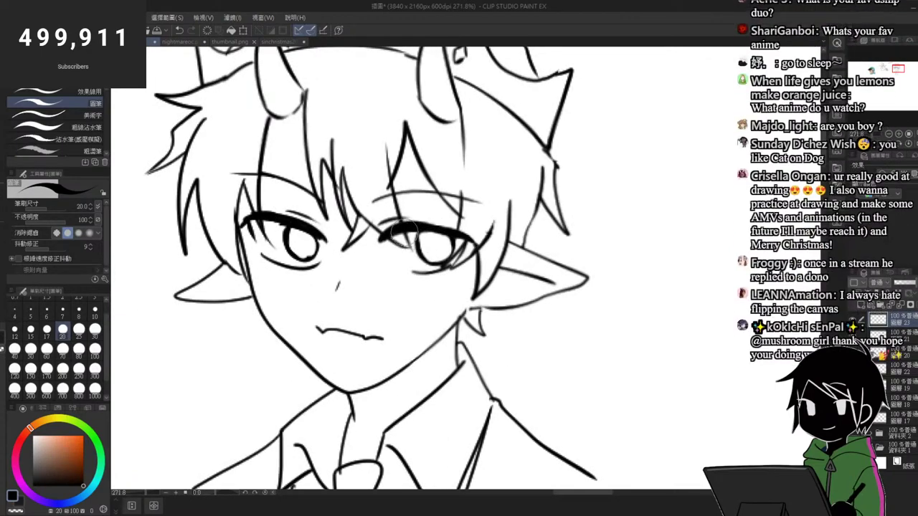
pyautogui.press('e')
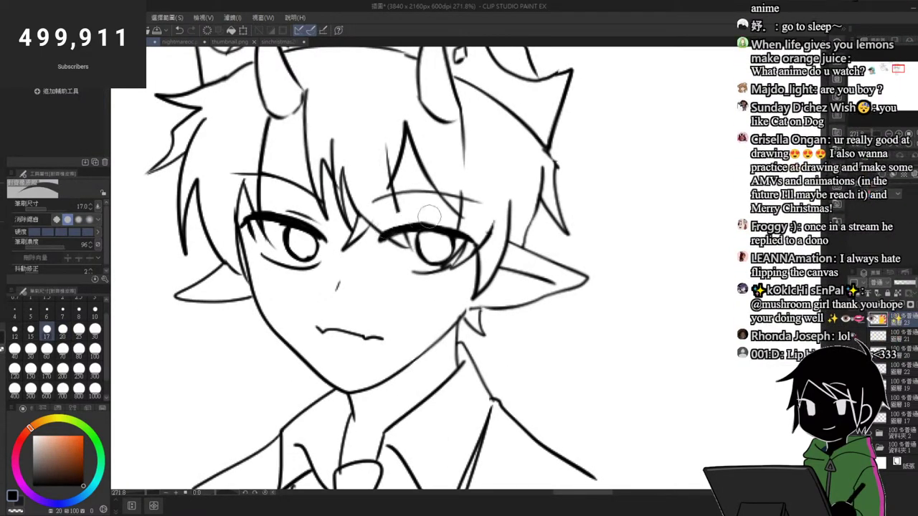
pyautogui.press('p')
pyautogui.scroll(-4, 413, 236)
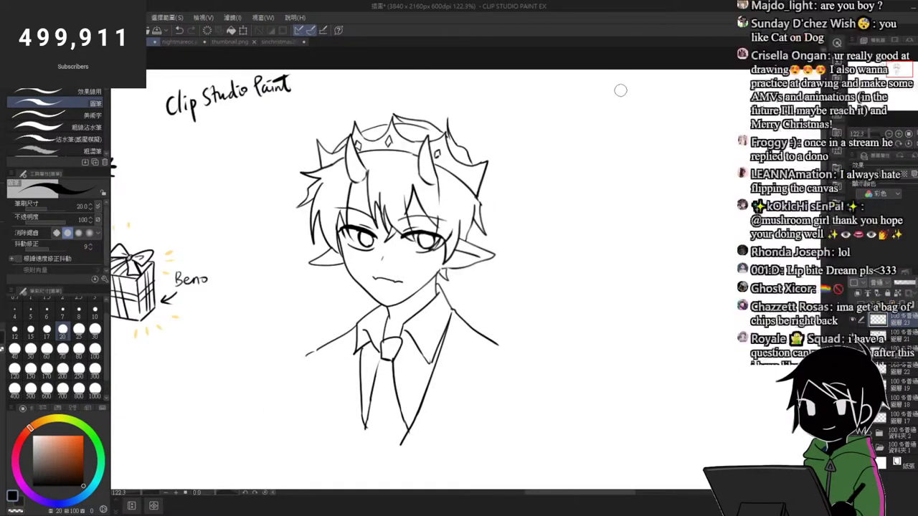
# Step: Handwrite "Kekkai sensen" on two lines in the empty area beside the crown
pyautogui.moveTo(624, 86); pyautogui.dragTo(618, 115)
pyautogui.moveTo(635, 86); pyautogui.dragTo(637, 113)
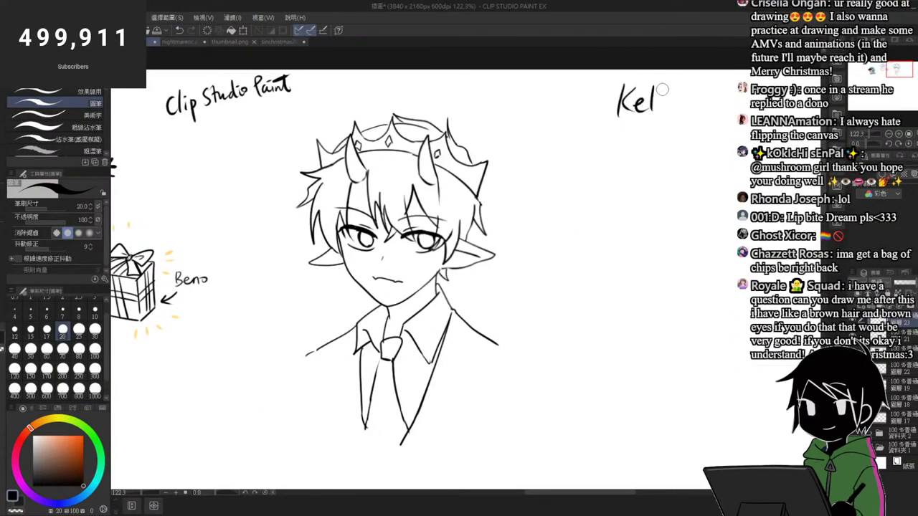
pyautogui.moveTo(670, 129)
pyautogui.mouseDown()
pyautogui.moveTo(656, 148)
pyautogui.moveTo(684, 134)
pyautogui.moveTo(698, 138)
pyautogui.moveTo(693, 147)
pyautogui.moveTo(716, 145)
pyautogui.mouseUp()
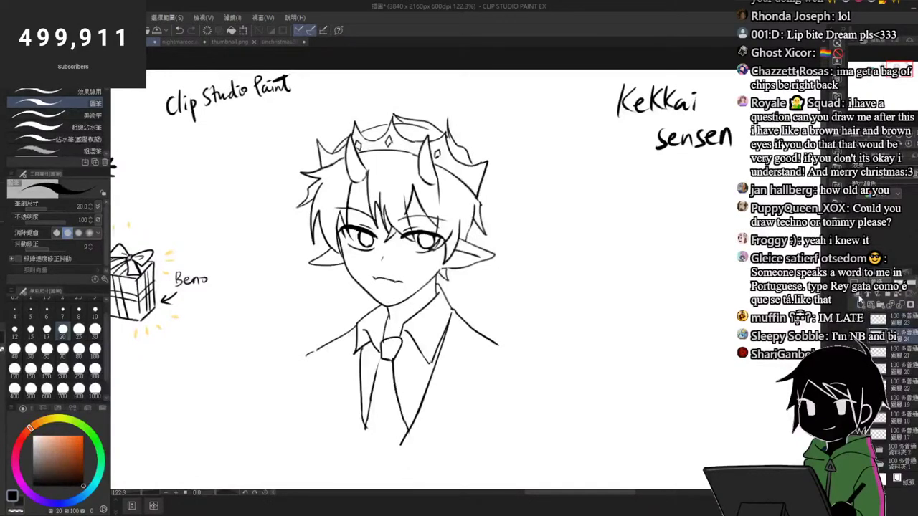
# Step: Draw a thick near-black dividing line from between the eyes down to the chin with the pen at size 80
pyautogui.scroll(3, 401, 231)
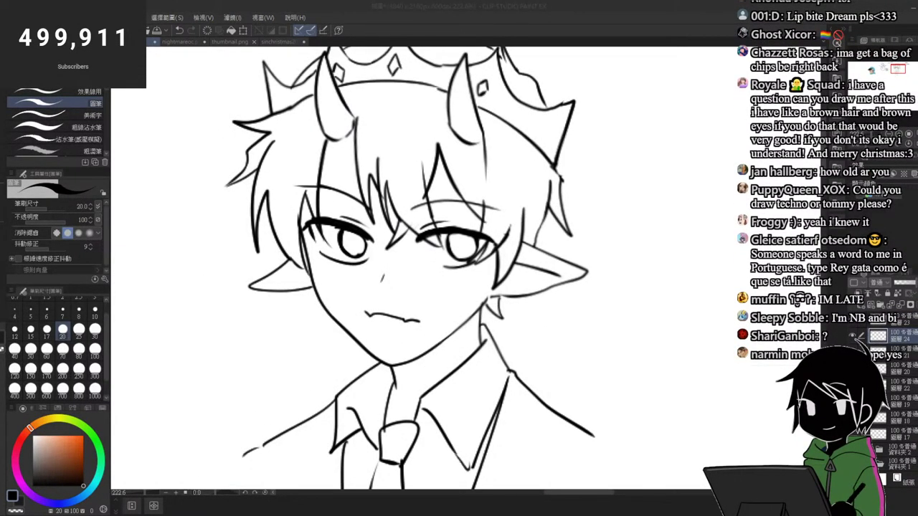
pyautogui.click(33, 481)
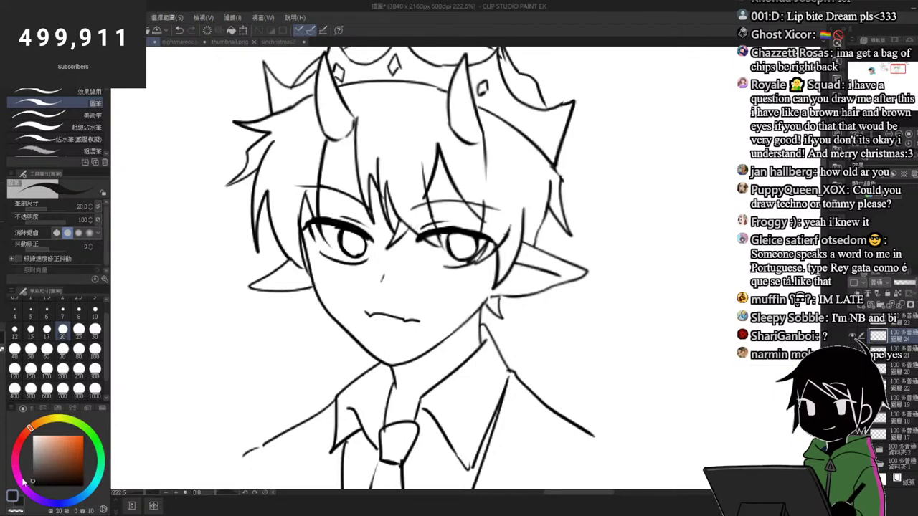
pyautogui.click(79, 349)
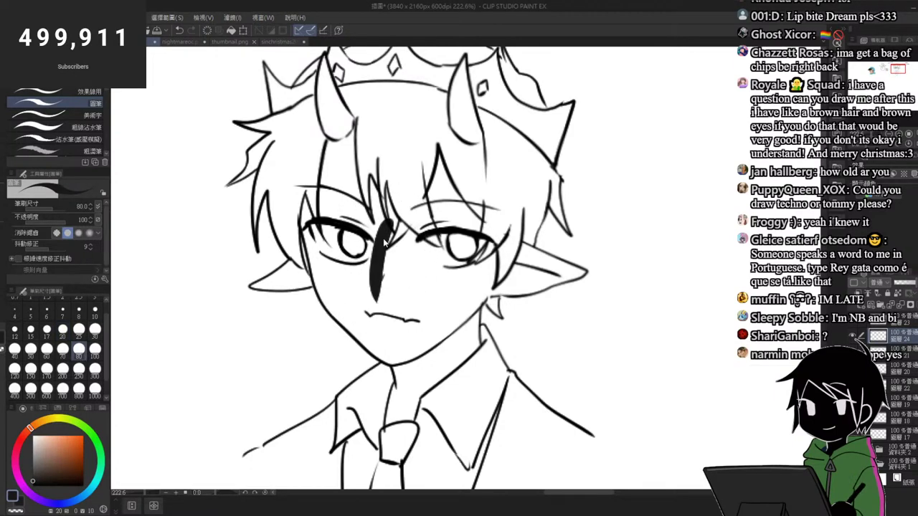
pyautogui.moveTo(385, 245)
pyautogui.mouseDown()
pyautogui.moveTo(373, 298)
pyautogui.moveTo(392, 364)
pyautogui.mouseUp()
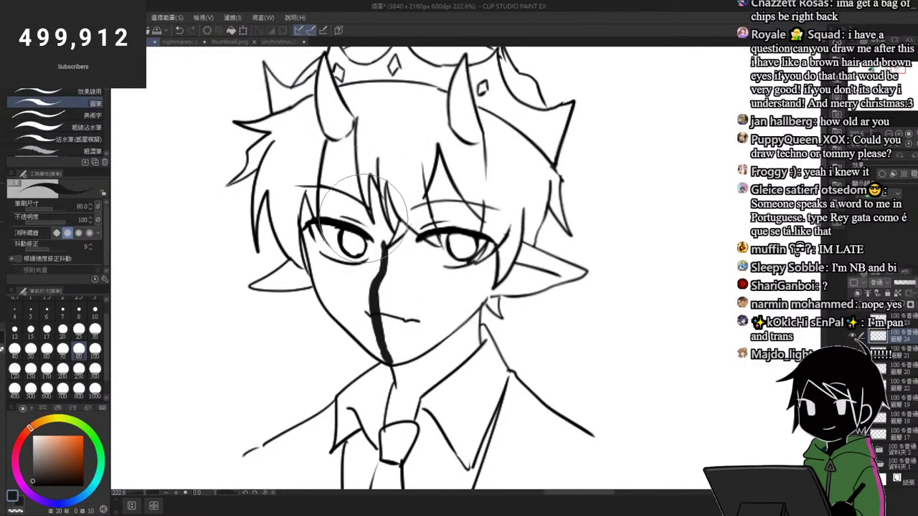
# Step: Fill the face on one side of the dividing line with near-black and paint over the small gaps left around the eye
pyautogui.press('g')
pyautogui.click(357, 312)
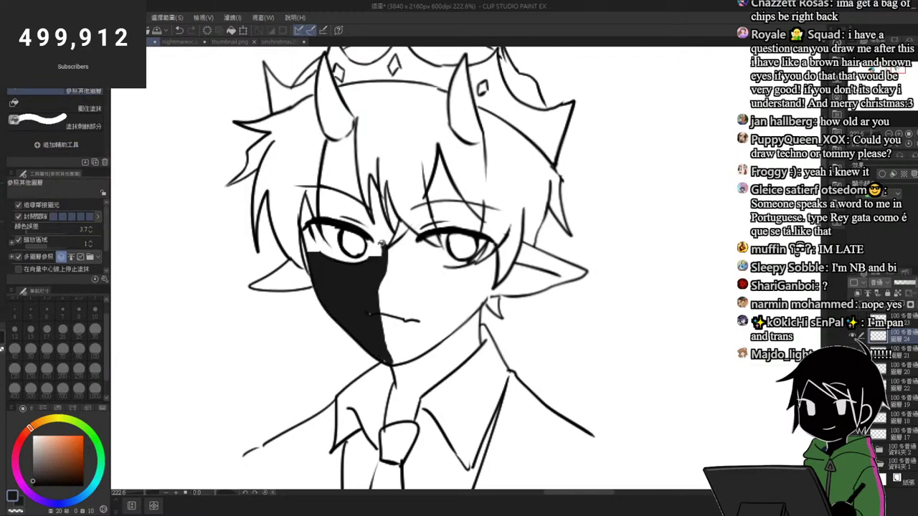
pyautogui.click(337, 156)
pyautogui.click(381, 233)
pyautogui.click(309, 211)
pyautogui.press('p')
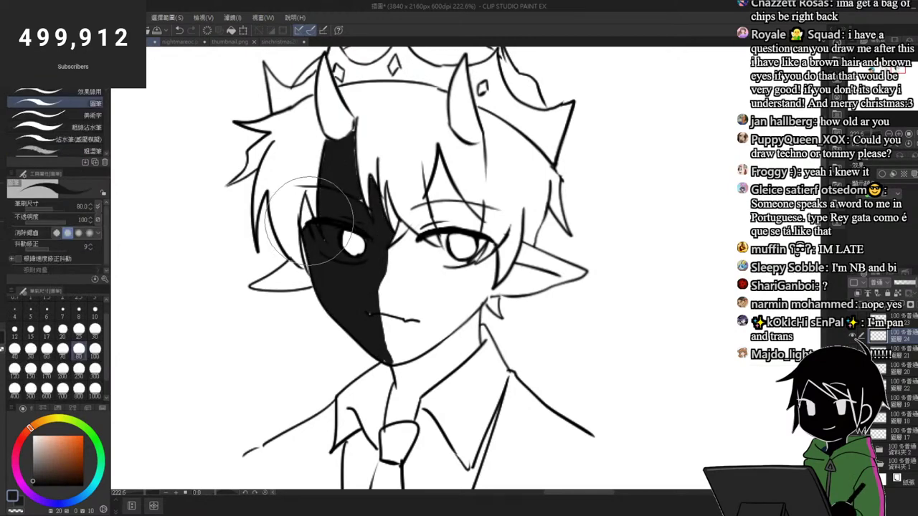
pyautogui.moveTo(306, 192); pyautogui.dragTo(310, 215)
pyautogui.moveTo(364, 296); pyautogui.dragTo(401, 175)
# Step: Extend the dividing line through the hair up to the crown and fill the hair on the dark side with near-black
pyautogui.scroll(4, 374, 184)
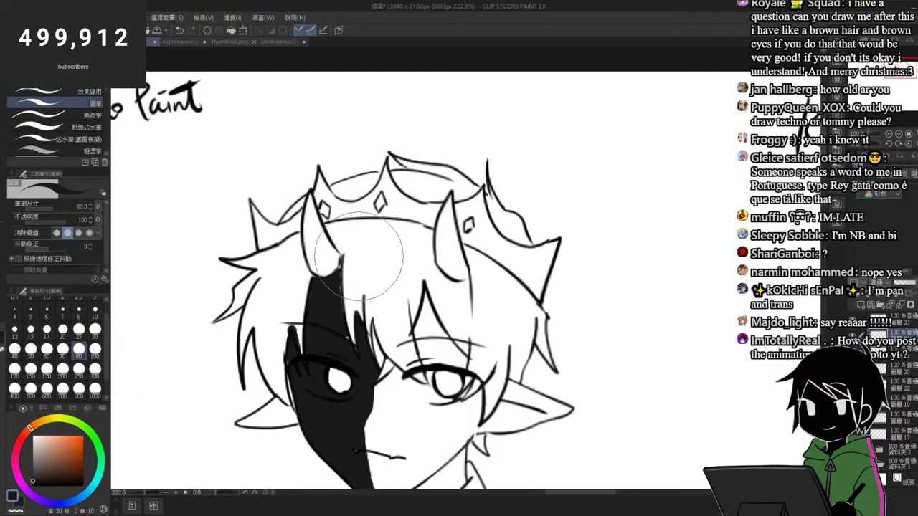
pyautogui.moveTo(381, 221); pyautogui.dragTo(364, 343)
pyautogui.moveTo(381, 219)
pyautogui.mouseDown()
pyautogui.moveTo(366, 311)
pyautogui.moveTo(370, 352)
pyautogui.mouseUp()
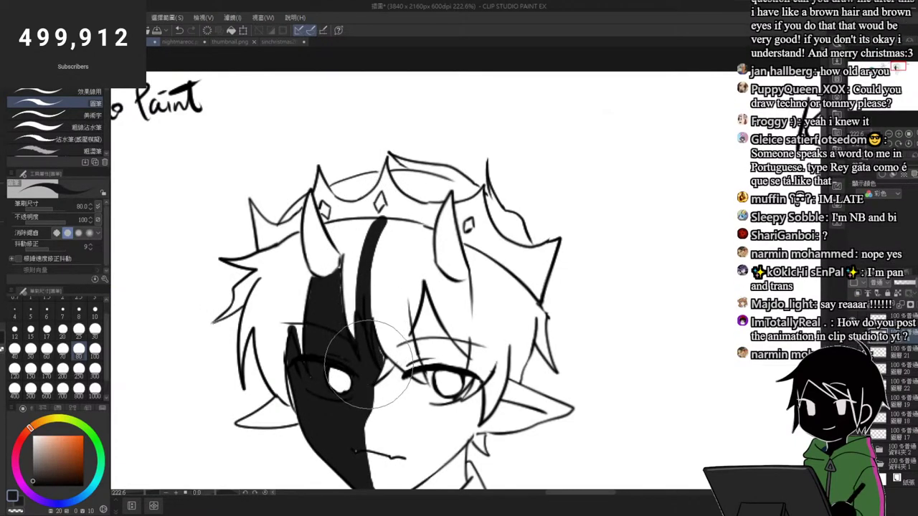
pyautogui.press('g')
pyautogui.moveTo(302, 294); pyautogui.dragTo(258, 316)
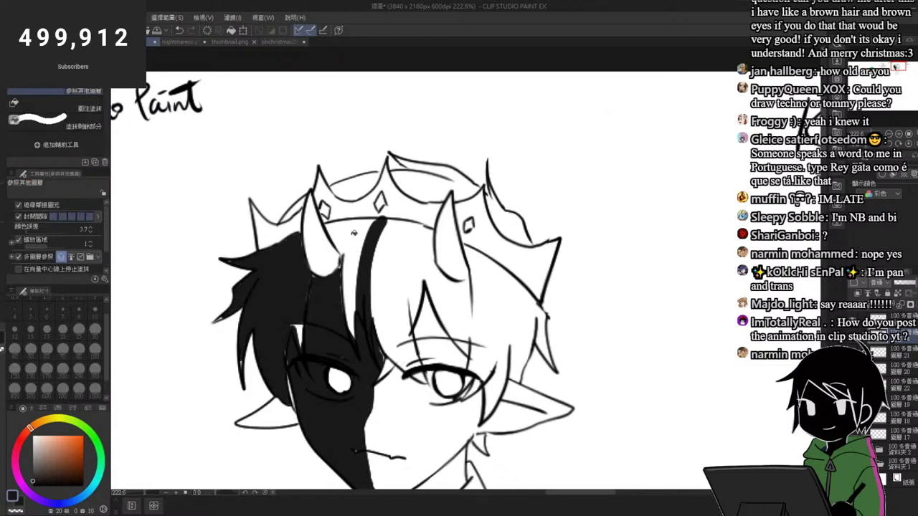
pyautogui.moveTo(351, 229)
pyautogui.mouseDown()
pyautogui.moveTo(341, 320)
pyautogui.moveTo(299, 323)
pyautogui.moveTo(297, 354)
pyautogui.mouseUp()
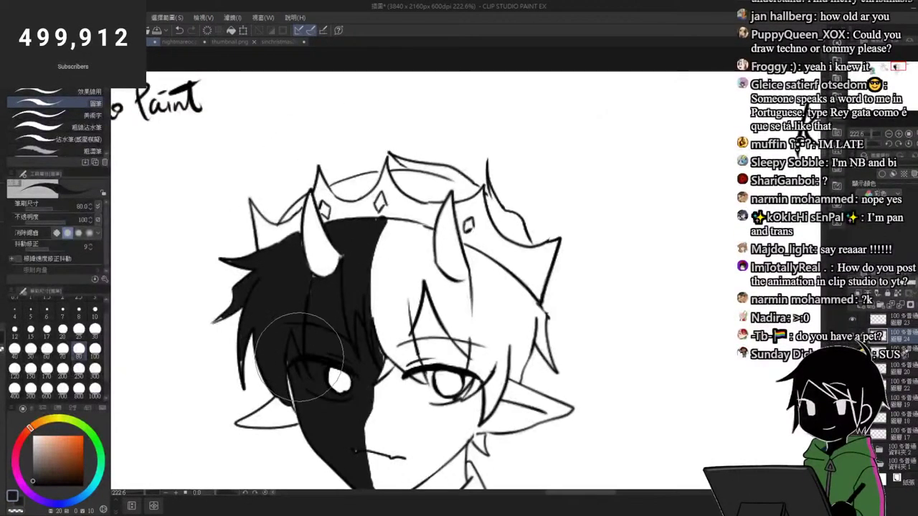
# Step: Fill the face and hair on the other side of the dividing line with off-white
pyautogui.scroll(-2, 384, 229)
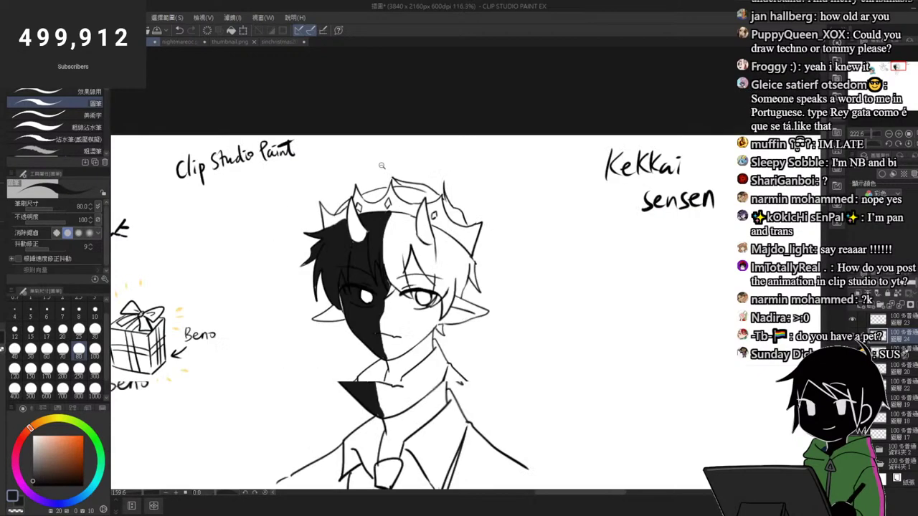
pyautogui.scroll(1, 393, 256)
pyautogui.click(33, 437)
pyautogui.press('g')
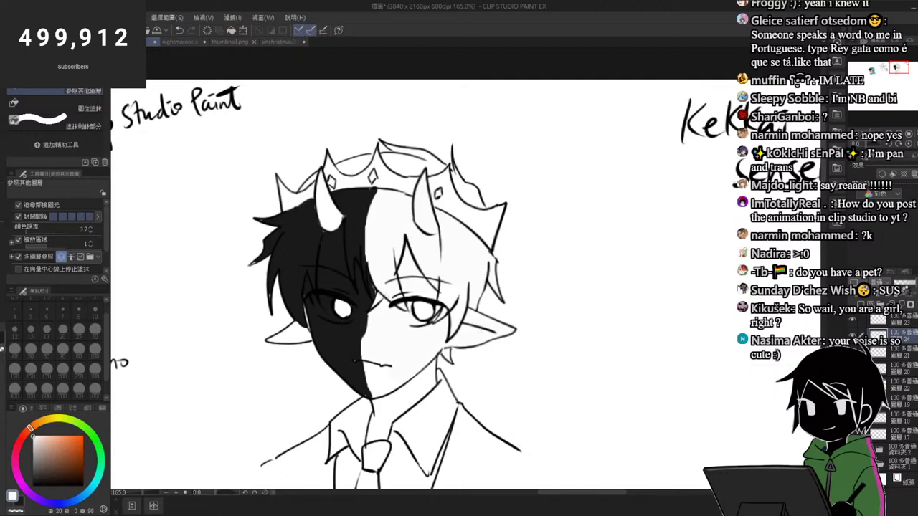
pyautogui.keyDown('alt'); pyautogui.click(406, 284); pyautogui.keyUp('alt')
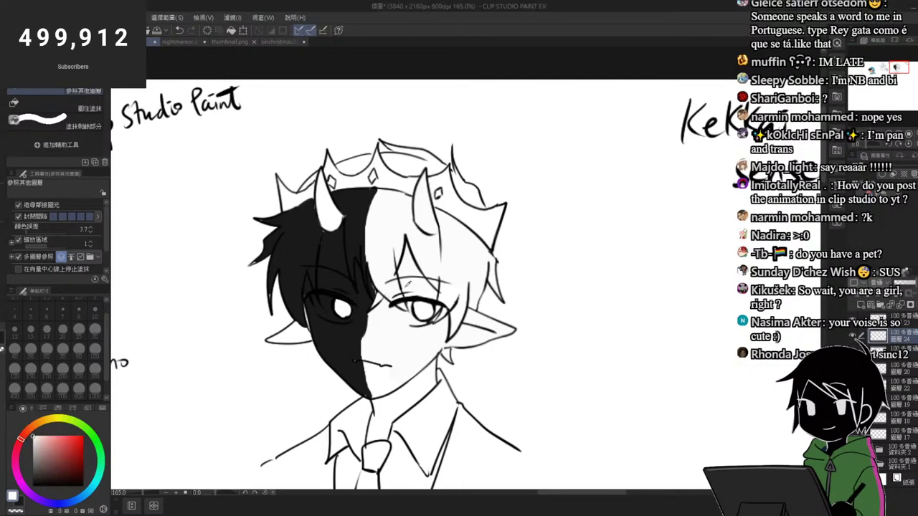
pyautogui.scroll(-2, 405, 297)
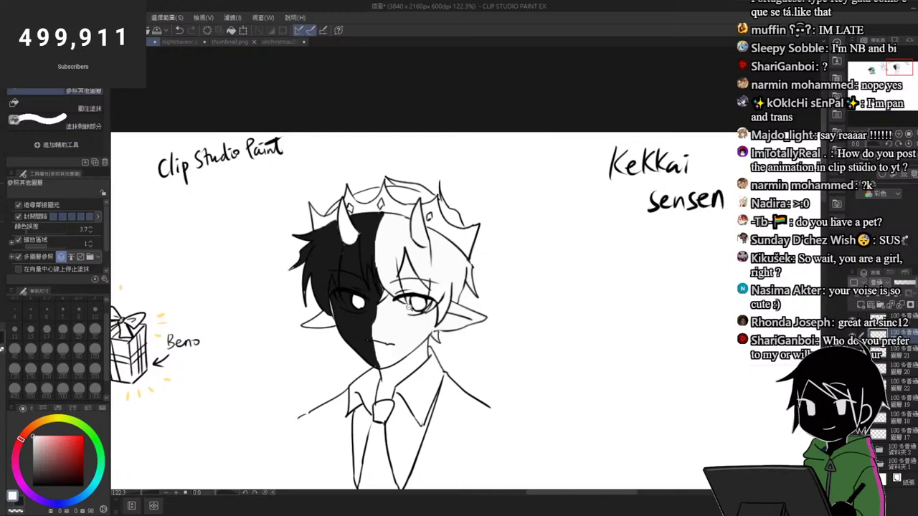
pyautogui.scroll(2, 405, 320)
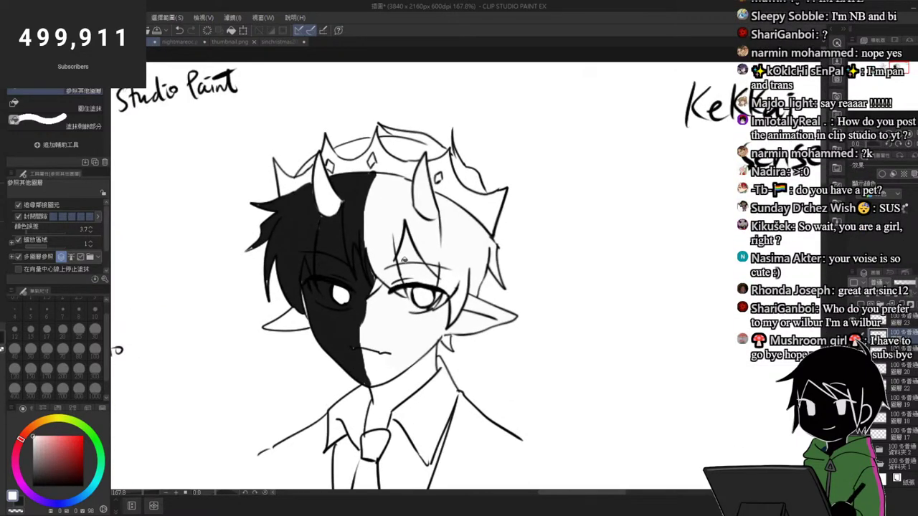
# Step: Fill the ear on the dark side with near-black and touch up the hair edges with the pen at size 20
pyautogui.scroll(3, 290, 316)
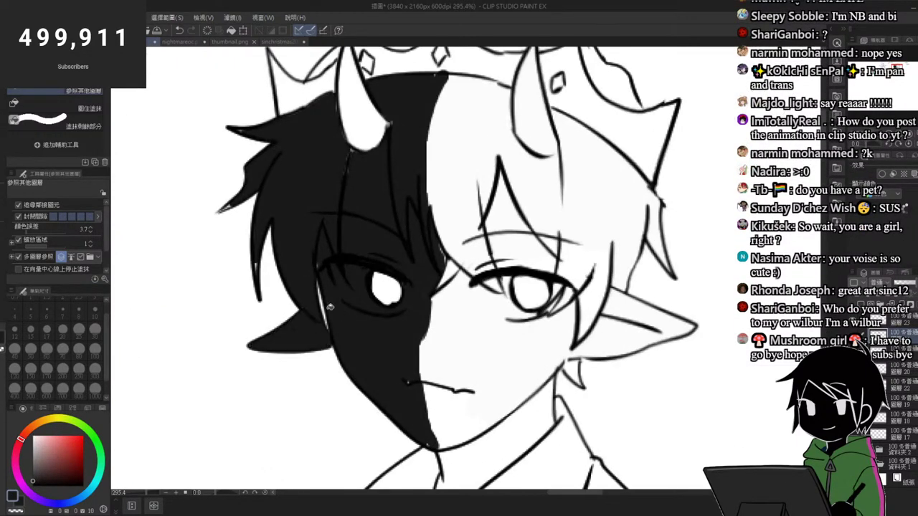
pyautogui.press('p')
pyautogui.scroll(-2, 337, 261)
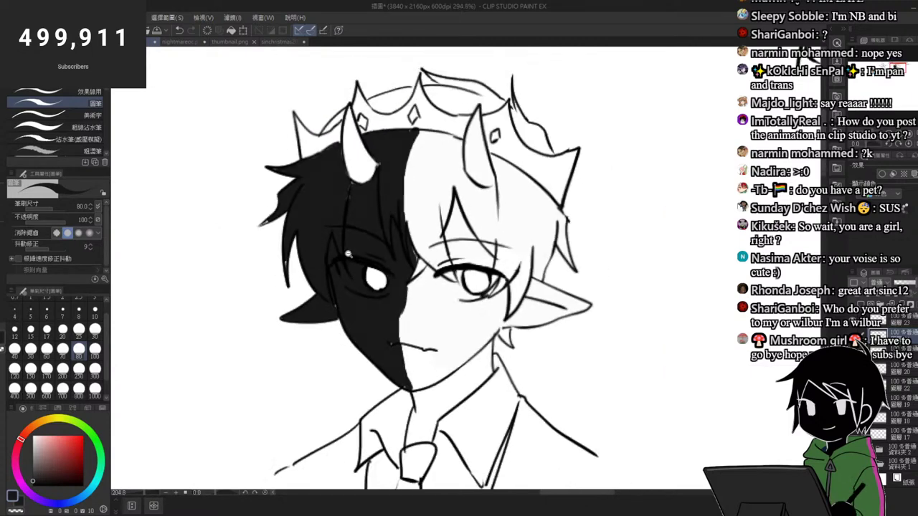
pyautogui.scroll(1, 341, 257)
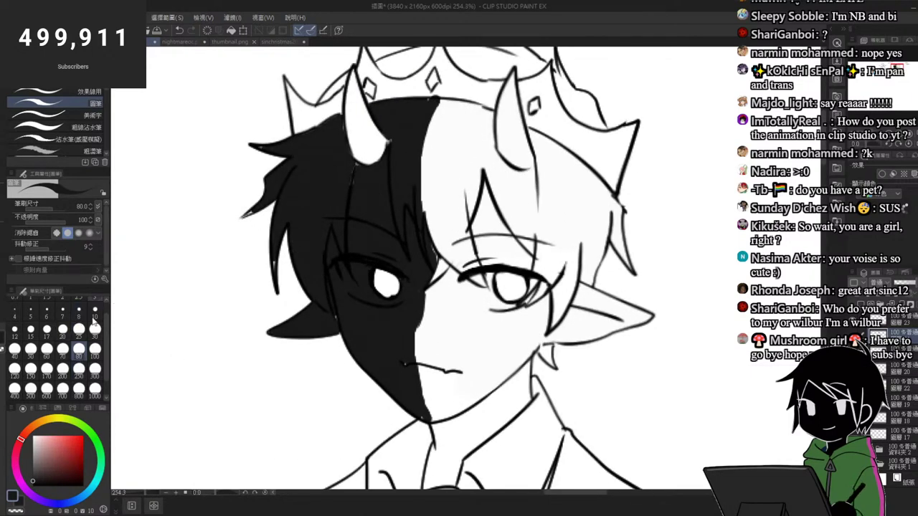
pyautogui.click(62, 329)
pyautogui.scroll(2, 247, 177)
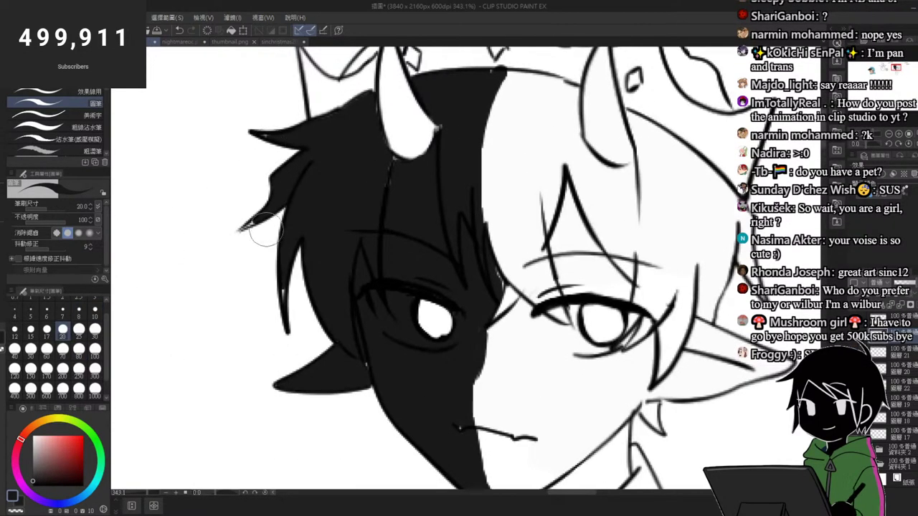
pyautogui.moveTo(264, 221); pyautogui.dragTo(249, 225)
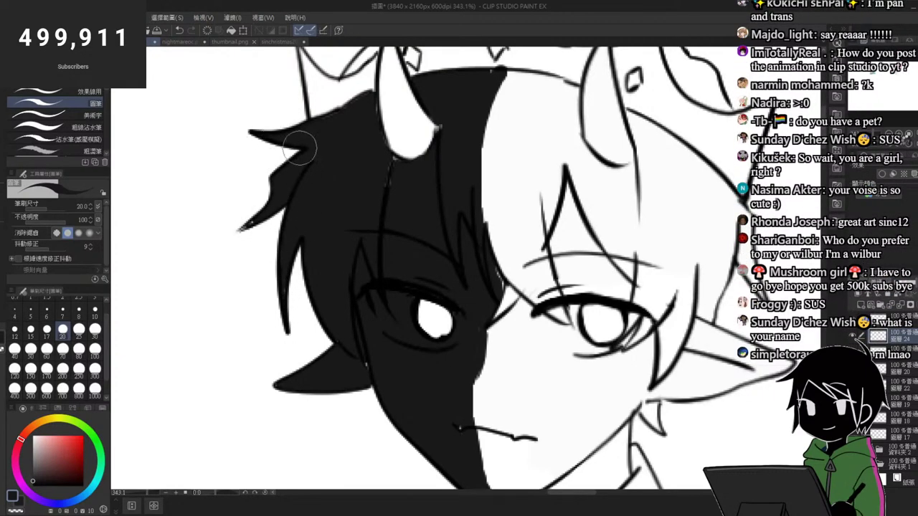
pyautogui.scroll(-4, 299, 147)
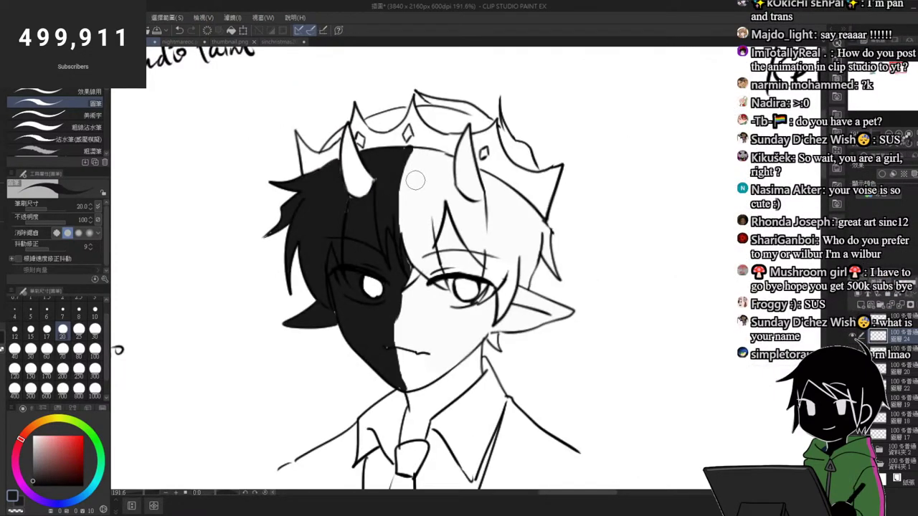
# Step: Paint the iris of the eye on the dark side bright green with the size 20 pen
pyautogui.scroll(3, 402, 268)
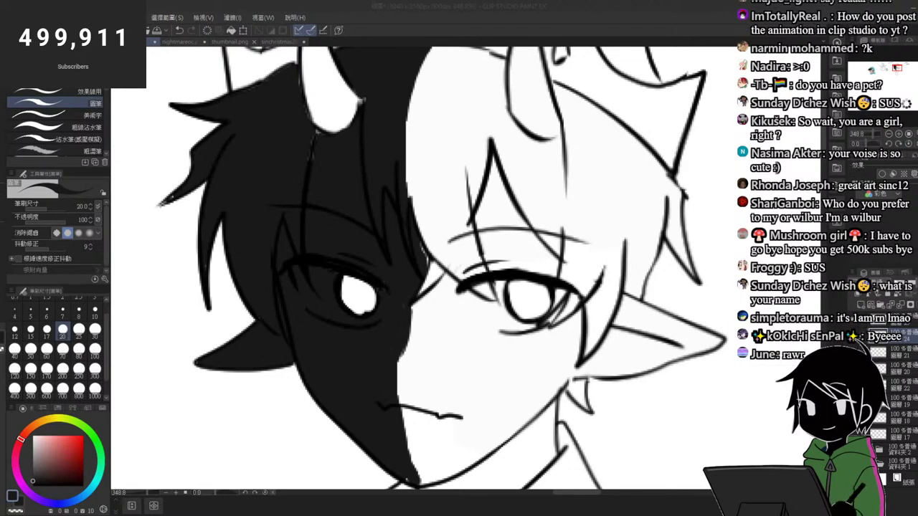
pyautogui.click(170, 198)
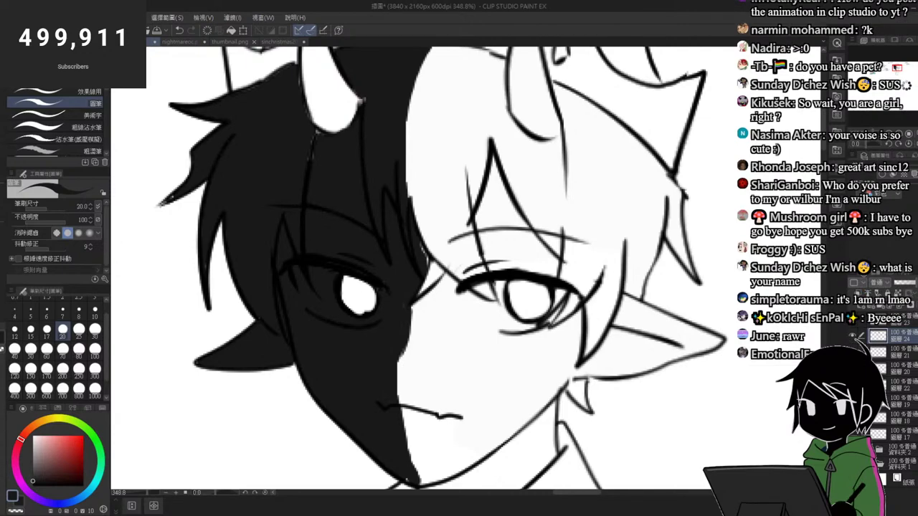
pyautogui.click(96, 439)
pyautogui.click(75, 442)
pyautogui.moveTo(350, 286); pyautogui.dragTo(362, 304)
pyautogui.scroll(2, 362, 304)
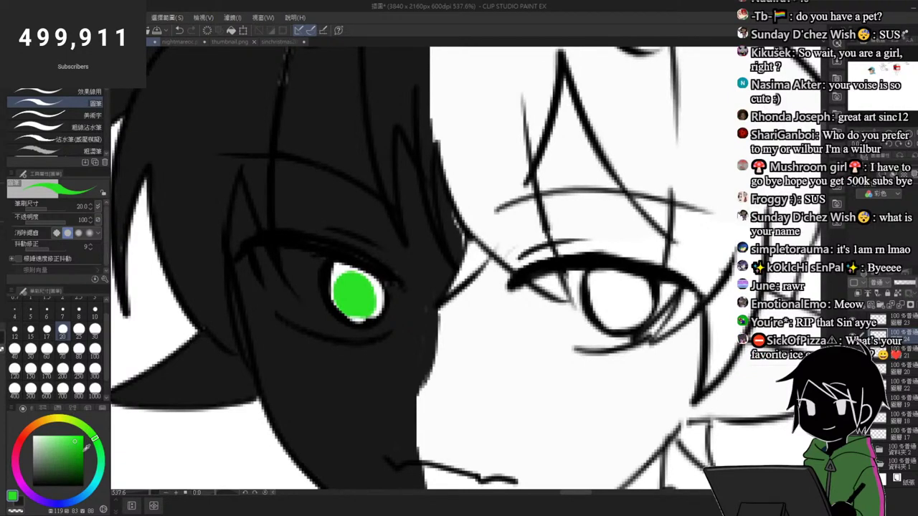
pyautogui.click(72, 437)
pyautogui.moveTo(346, 271)
pyautogui.mouseDown()
pyautogui.moveTo(374, 287)
pyautogui.moveTo(374, 303)
pyautogui.moveTo(361, 286)
pyautogui.mouseUp()
# Step: Paint the area around the green iris white, filling the eye from corner to corner
pyautogui.click(33, 436)
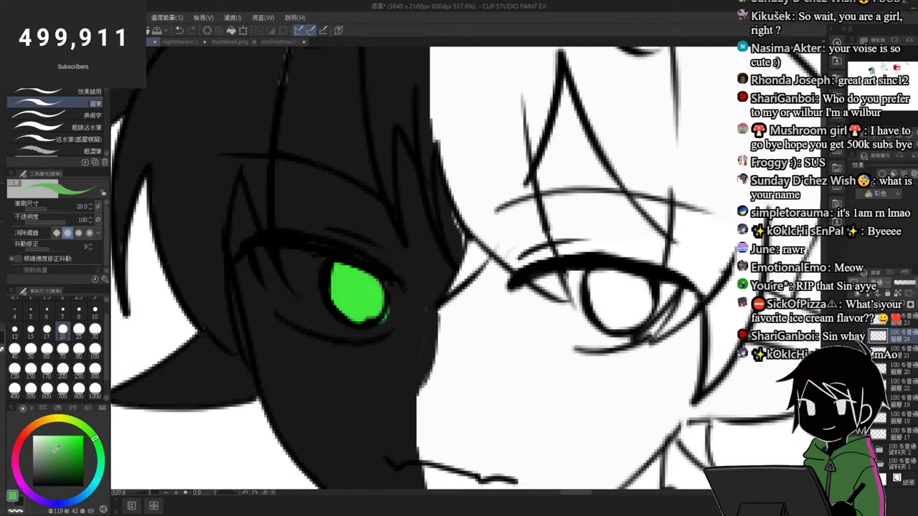
pyautogui.moveTo(289, 256)
pyautogui.mouseDown()
pyautogui.moveTo(267, 262)
pyautogui.moveTo(301, 304)
pyautogui.moveTo(263, 251)
pyautogui.moveTo(267, 271)
pyautogui.moveTo(258, 249)
pyautogui.moveTo(252, 246)
pyautogui.moveTo(249, 262)
pyautogui.moveTo(299, 289)
pyautogui.moveTo(308, 256)
pyautogui.moveTo(296, 240)
pyautogui.moveTo(308, 285)
pyautogui.moveTo(334, 307)
pyautogui.mouseUp()
pyautogui.scroll(2, 301, 304)
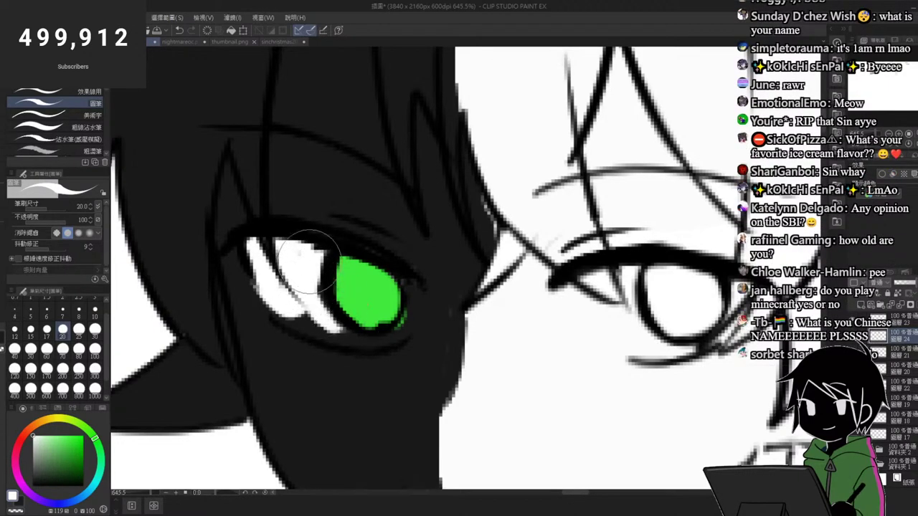
pyautogui.moveTo(276, 264)
pyautogui.mouseDown()
pyautogui.moveTo(302, 292)
pyautogui.moveTo(379, 339)
pyautogui.moveTo(423, 329)
pyautogui.moveTo(380, 332)
pyautogui.moveTo(404, 330)
pyautogui.moveTo(418, 299)
pyautogui.moveTo(413, 329)
pyautogui.mouseUp()
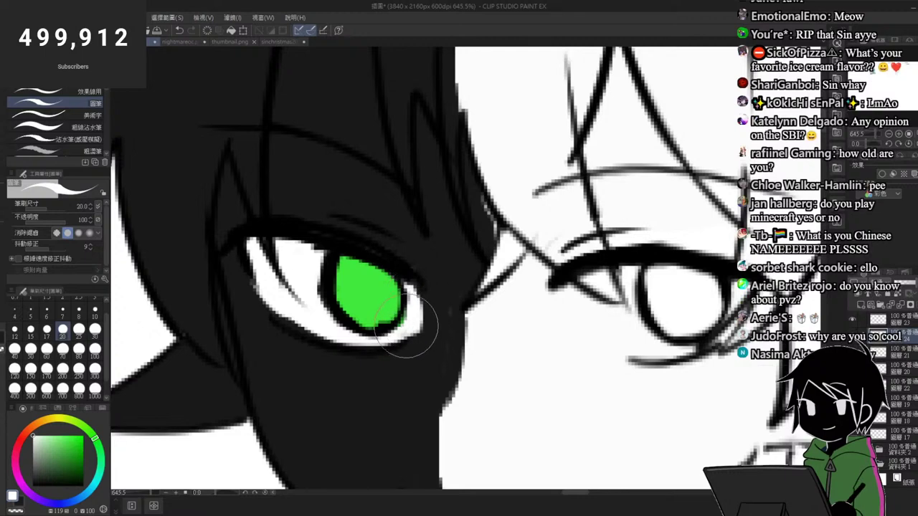
# Step: Paint a black pupil in the green iris and touch up the eye's outline with dark strokes
pyautogui.keyDown('alt'); pyautogui.click(338, 244); pyautogui.keyUp('alt')
pyautogui.moveTo(369, 278)
pyautogui.mouseDown()
pyautogui.moveTo(378, 303)
pyautogui.moveTo(373, 281)
pyautogui.mouseUp()
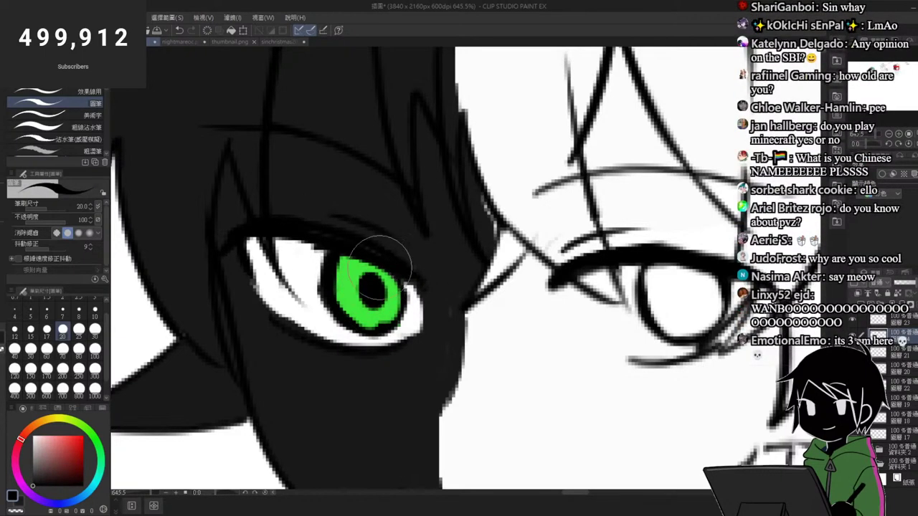
pyautogui.moveTo(363, 239)
pyautogui.mouseDown()
pyautogui.moveTo(310, 213)
pyautogui.moveTo(411, 242)
pyautogui.mouseUp()
pyautogui.moveTo(412, 312)
pyautogui.mouseDown()
pyautogui.moveTo(417, 336)
pyautogui.moveTo(403, 369)
pyautogui.moveTo(404, 332)
pyautogui.mouseUp()
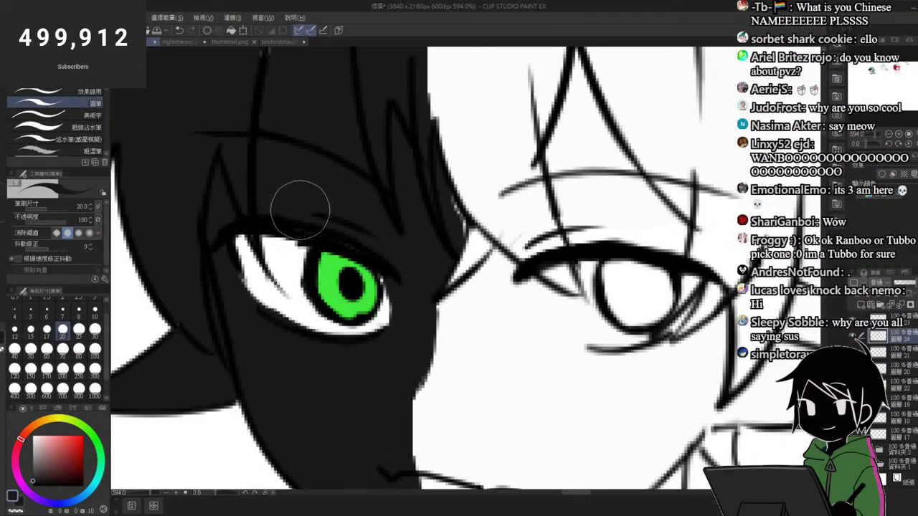
pyautogui.scroll(-2, 299, 209)
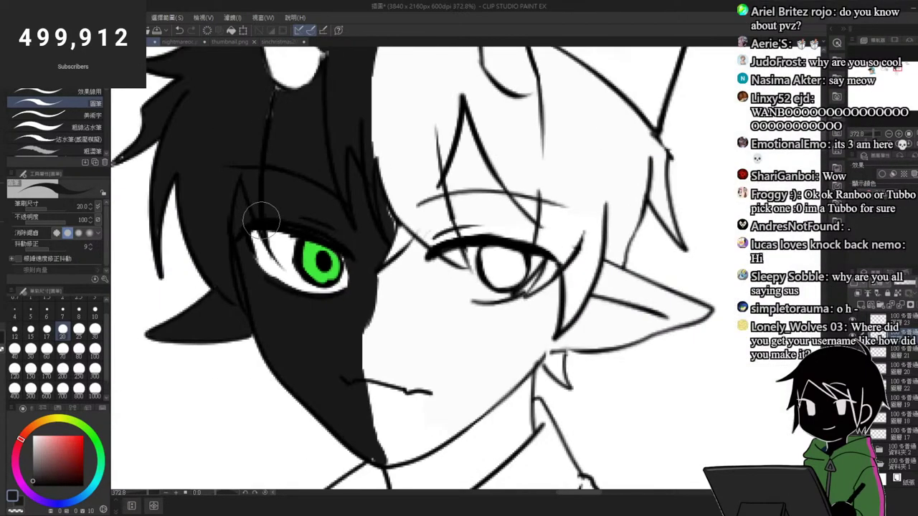
pyautogui.scroll(1, 301, 264)
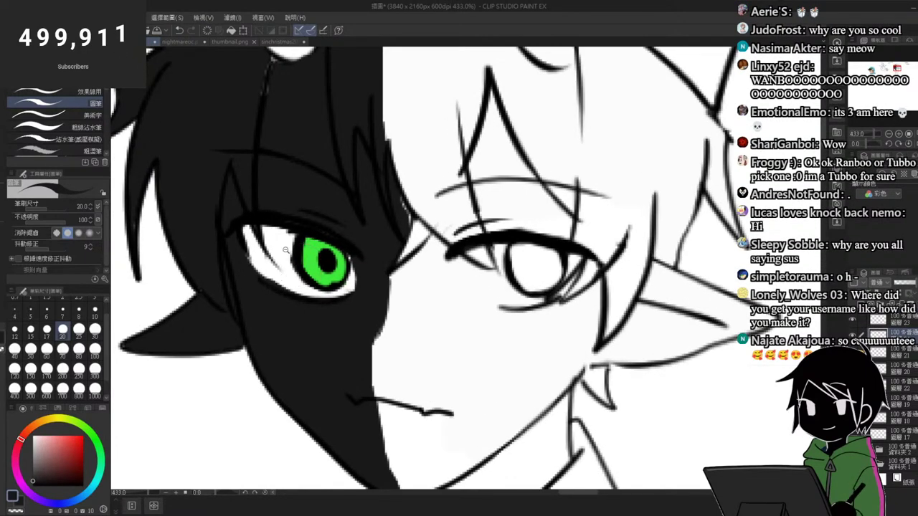
pyautogui.scroll(-2, 297, 265)
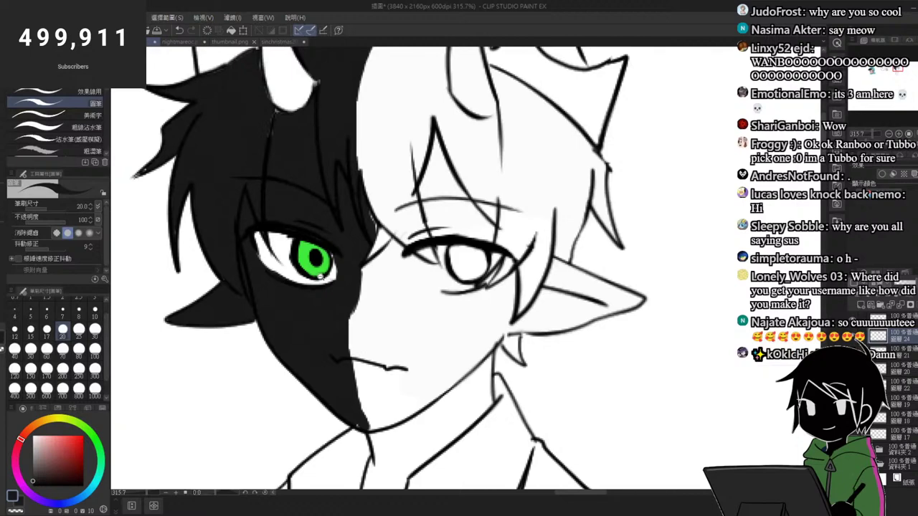
pyautogui.scroll(2, 317, 270)
pyautogui.scroll(-2, 304, 257)
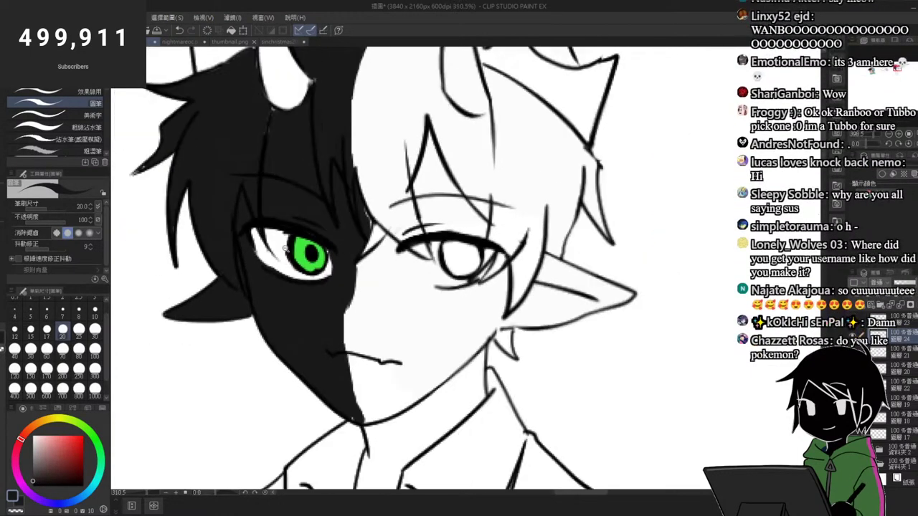
pyautogui.scroll(3, 330, 262)
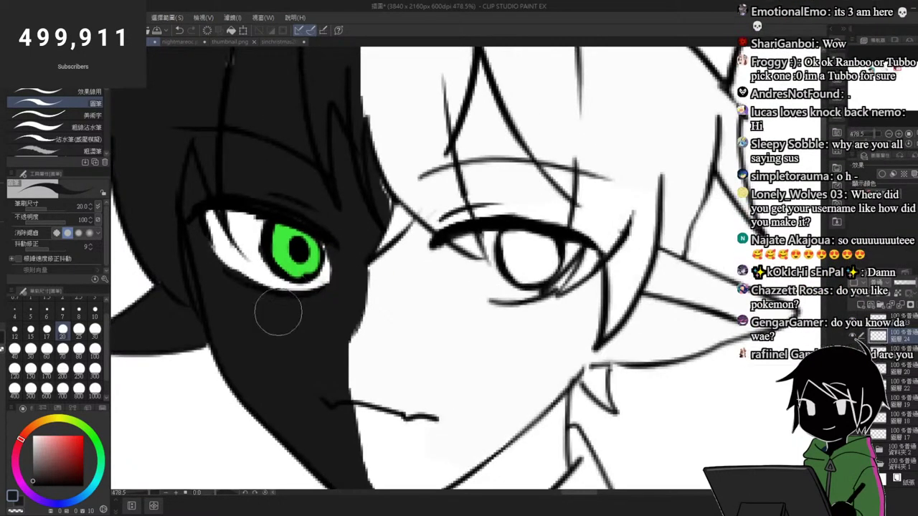
pyautogui.scroll(-3, 258, 258)
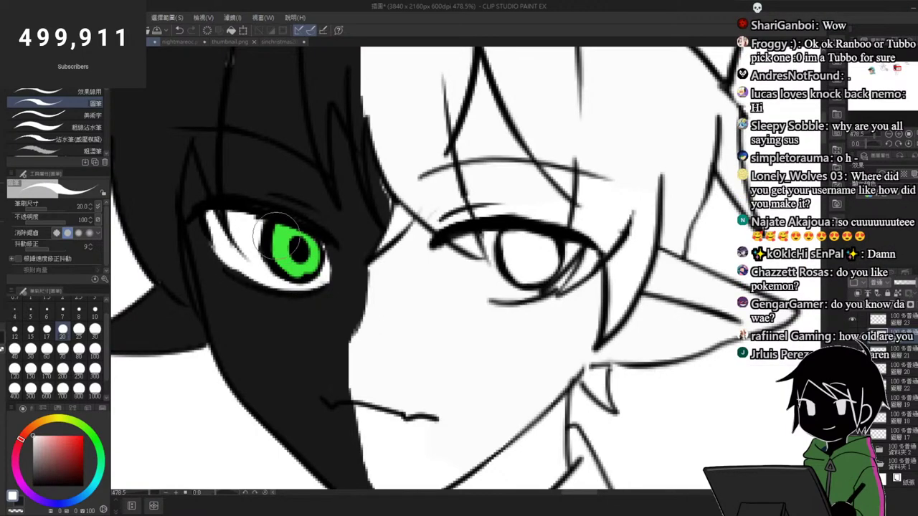
# Step: Add a white highlight to the green iris and shade the upper part of that eye's white with grey
pyautogui.scroll(-3, 280, 244)
pyautogui.scroll(5, 277, 308)
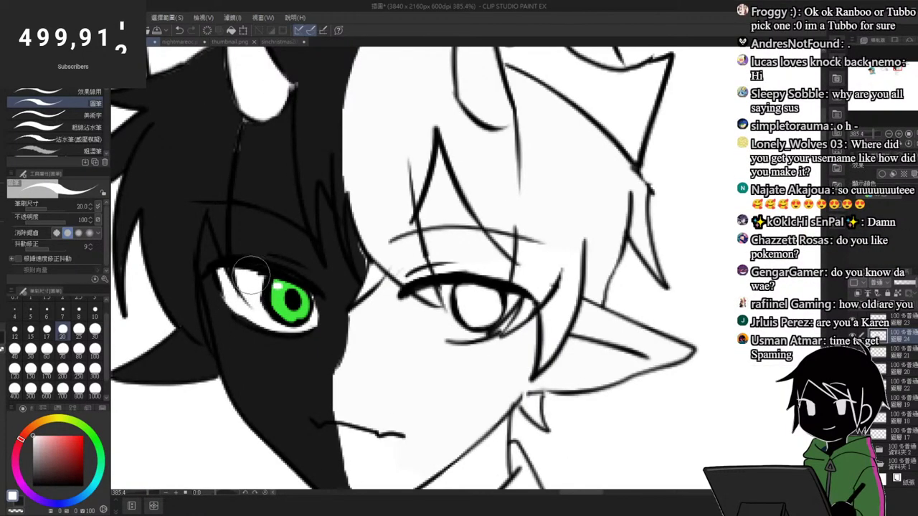
pyautogui.moveTo(47, 445); pyautogui.dragTo(16, 460)
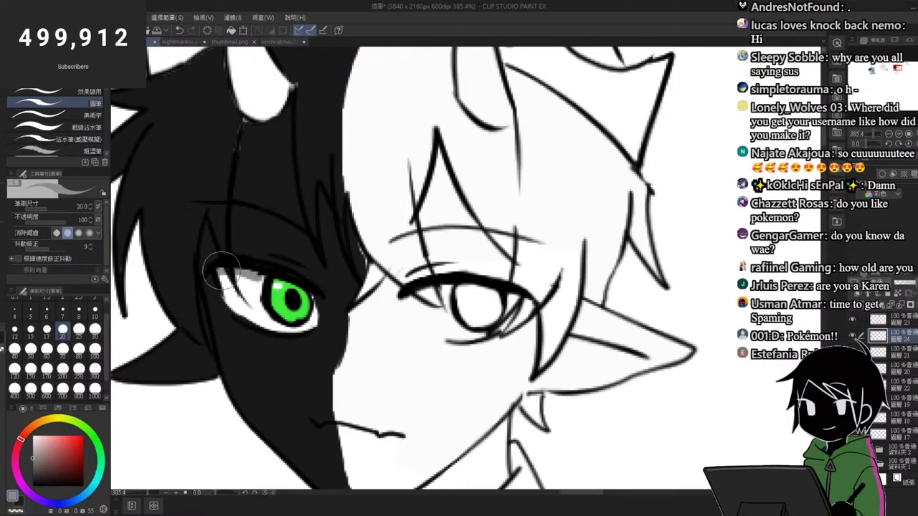
pyautogui.moveTo(222, 271)
pyautogui.mouseDown()
pyautogui.moveTo(256, 283)
pyautogui.moveTo(247, 243)
pyautogui.mouseUp()
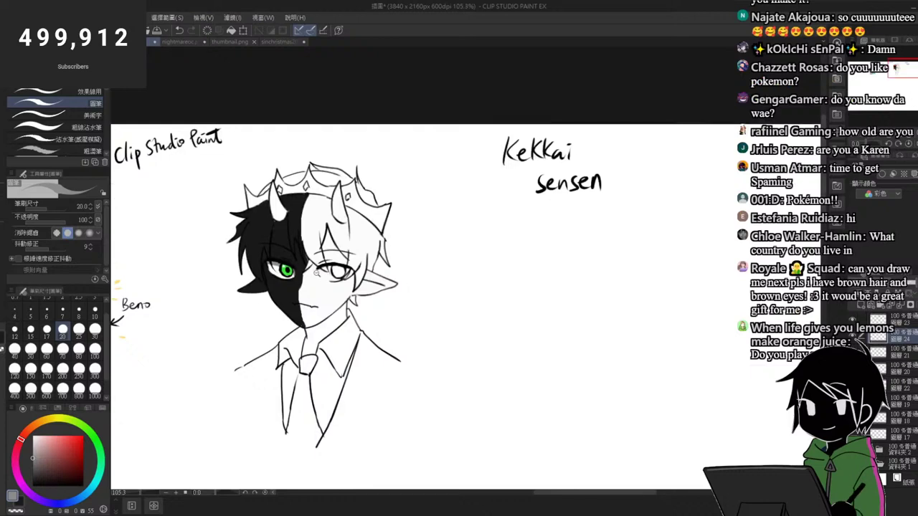
# Step: Paint the iris of the eye on the white side of the face dark red
pyautogui.scroll(3, 316, 272)
pyautogui.click(75, 444)
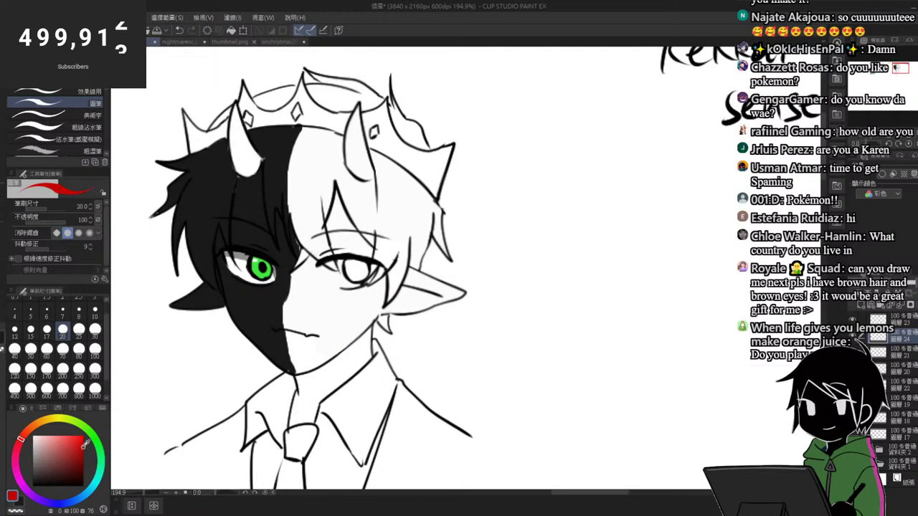
pyautogui.scroll(3, 332, 280)
pyautogui.click(368, 262)
pyautogui.moveTo(368, 269)
pyautogui.mouseDown()
pyautogui.moveTo(386, 258)
pyautogui.moveTo(372, 256)
pyautogui.mouseUp()
# Step: Paint a black pupil in the red iris and add a small white highlight
pyautogui.keyDown('alt'); pyautogui.click(374, 241); pyautogui.keyUp('alt')
pyautogui.click(372, 261)
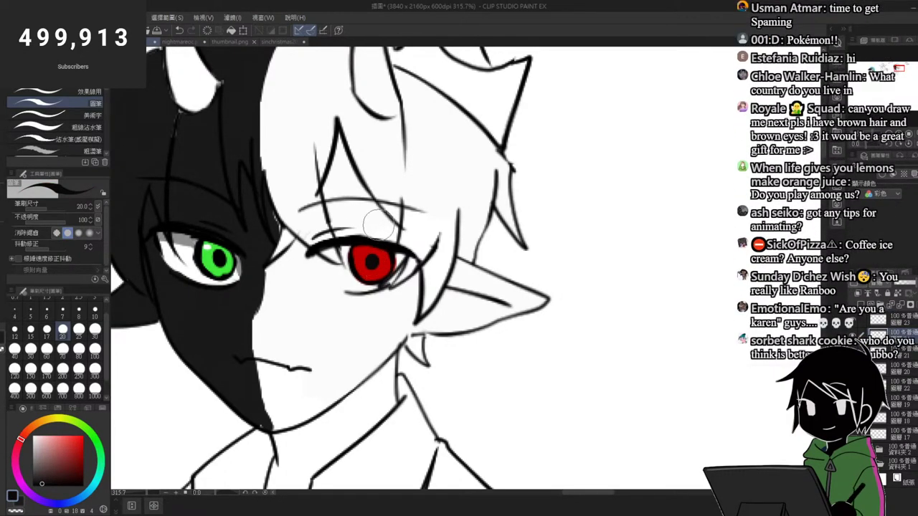
pyautogui.press('x')
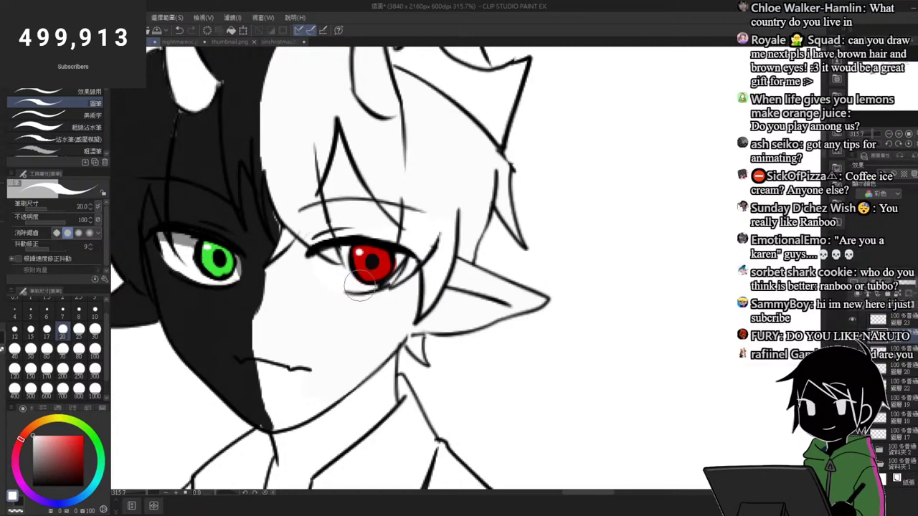
pyautogui.scroll(-6, 395, 266)
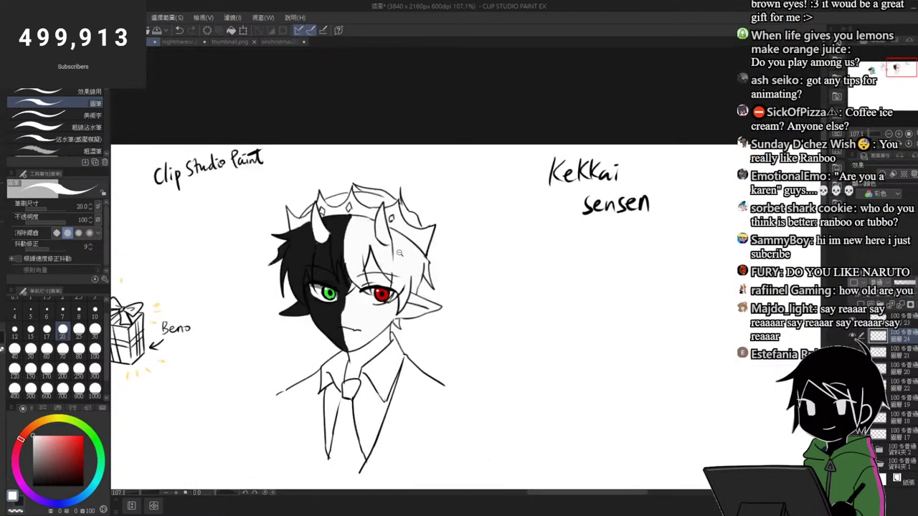
# Step: Fill the dark-side hair visible through the crown with near-black, using the size 20 pen to close off and touch up its edges
pyautogui.scroll(3, 415, 256)
pyautogui.scroll(4, 313, 227)
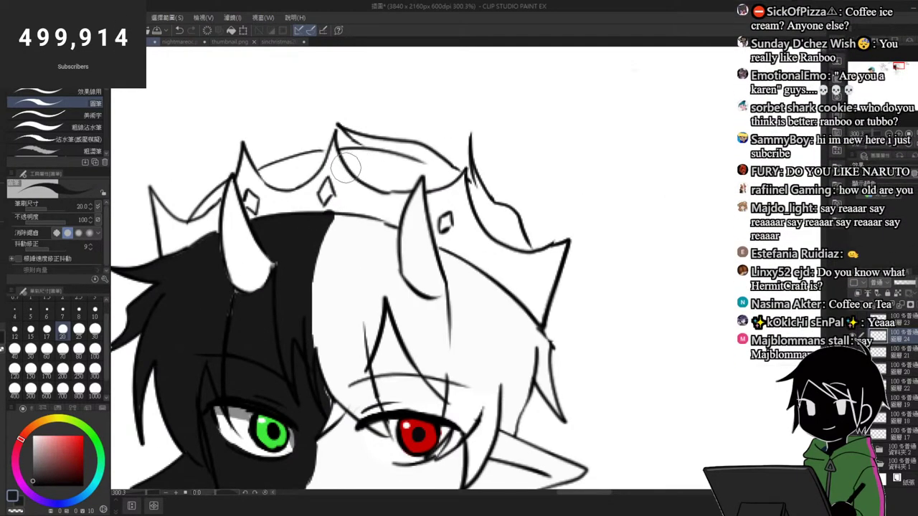
pyautogui.scroll(2, 364, 135)
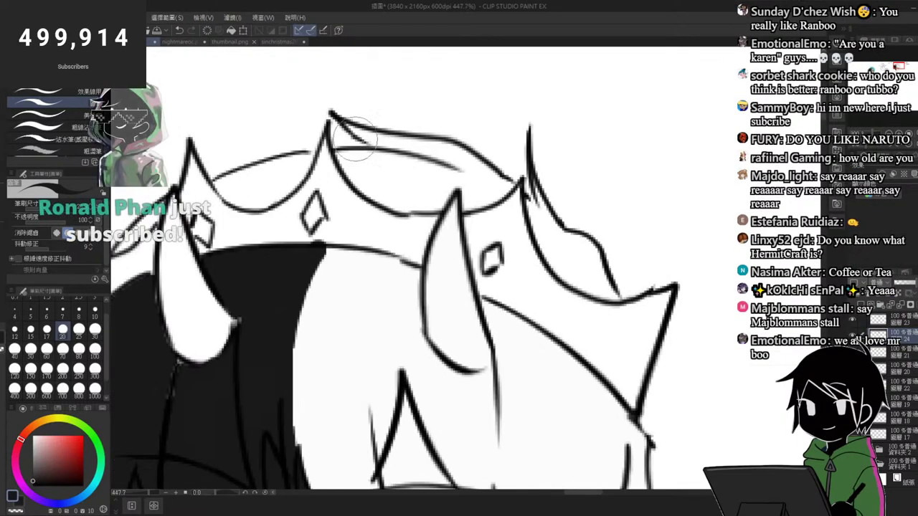
pyautogui.scroll(-5, 393, 156)
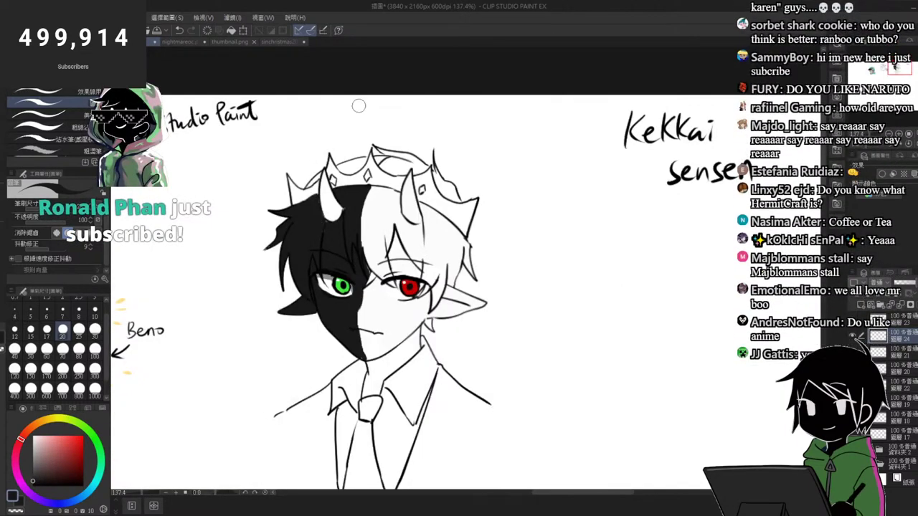
pyautogui.press('g')
pyautogui.scroll(3, 356, 161)
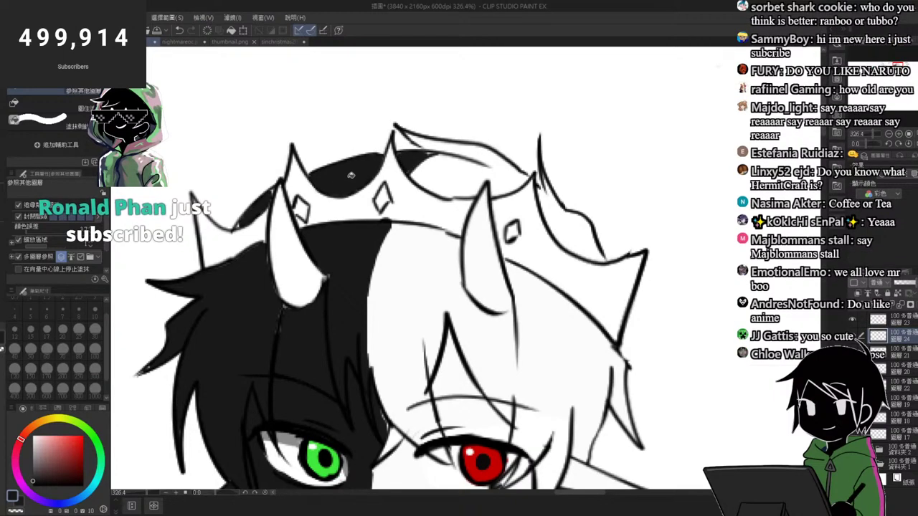
pyautogui.scroll(-1, 410, 176)
pyautogui.press('b')
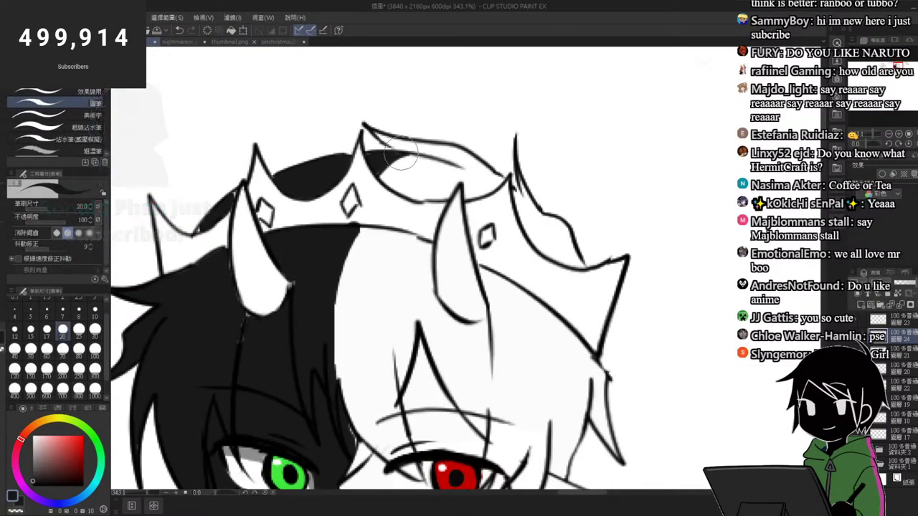
pyautogui.scroll(-2, 430, 106)
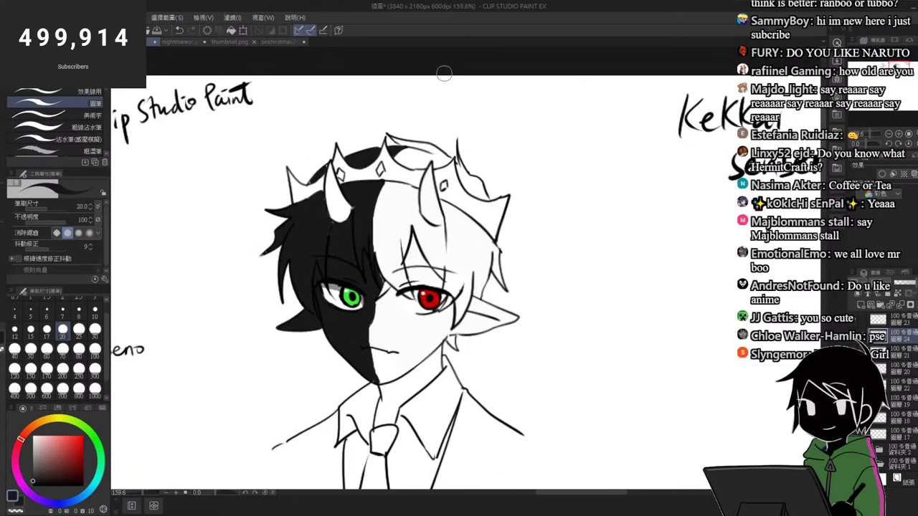
# Step: Sample the red of the iris and touch up the red eye with it
pyautogui.scroll(-3, 315, 186)
pyautogui.scroll(3, 315, 251)
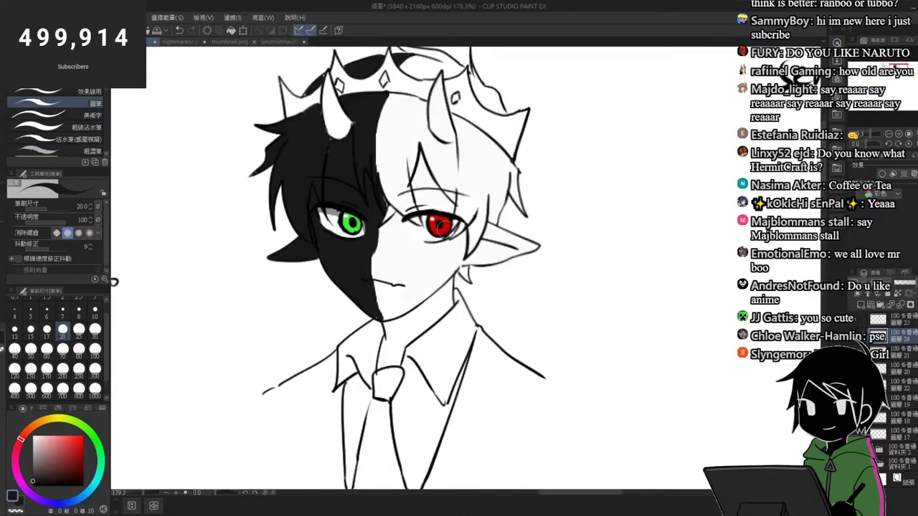
pyautogui.scroll(4, 446, 223)
pyautogui.keyDown('alt'); pyautogui.click(444, 231); pyautogui.keyUp('alt')
pyautogui.moveTo(444, 224); pyautogui.dragTo(445, 231)
pyautogui.scroll(-5, 443, 225)
# Step: Paint the knot and the full length of the tie red, rounding off its lower end
pyautogui.scroll(3, 439, 317)
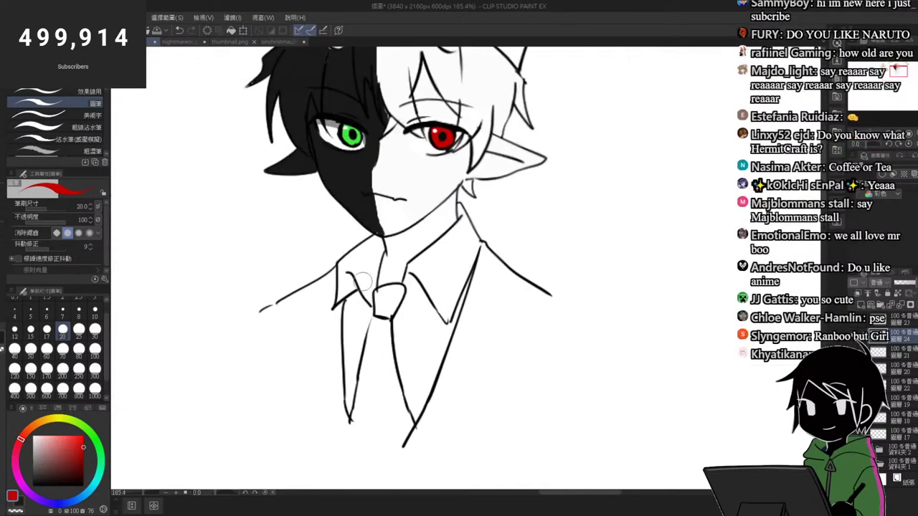
pyautogui.moveTo(372, 295)
pyautogui.mouseDown()
pyautogui.moveTo(380, 315)
pyautogui.moveTo(387, 293)
pyautogui.moveTo(398, 287)
pyautogui.moveTo(385, 313)
pyautogui.moveTo(399, 294)
pyautogui.mouseUp()
pyautogui.moveTo(380, 327)
pyautogui.mouseDown()
pyautogui.moveTo(368, 409)
pyautogui.moveTo(357, 425)
pyautogui.moveTo(386, 374)
pyautogui.moveTo(398, 424)
pyautogui.moveTo(389, 347)
pyautogui.moveTo(389, 374)
pyautogui.mouseUp()
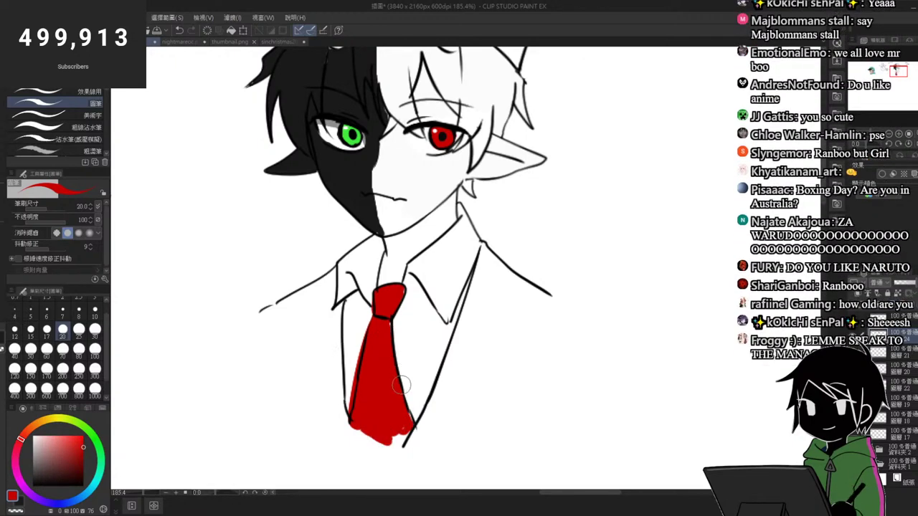
pyautogui.moveTo(368, 431); pyautogui.dragTo(392, 431)
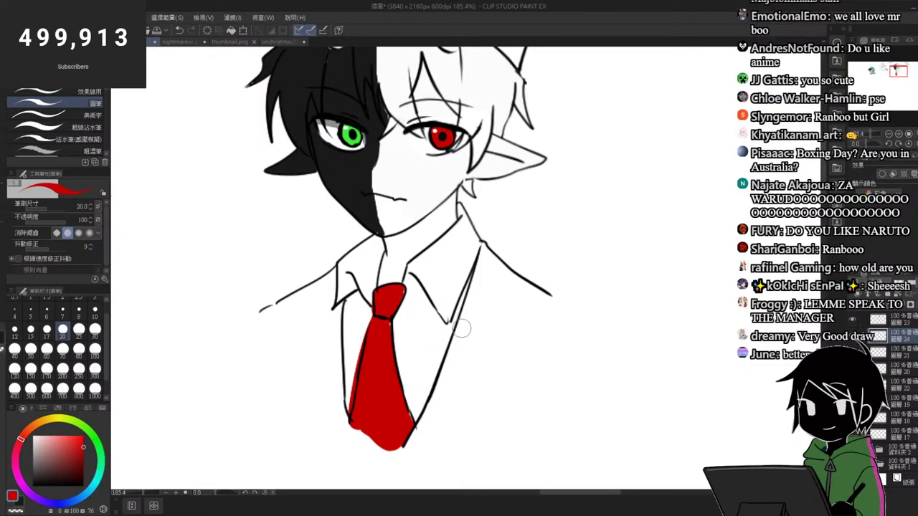
# Step: Draw dark curved outlines from both shoulders down to the end of the tie to close the jacket shape
pyautogui.scroll(-3, 439, 381)
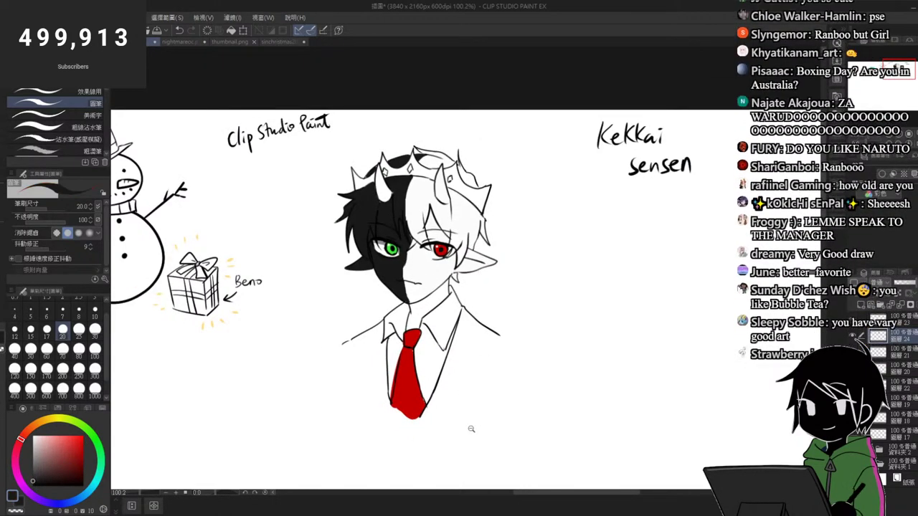
pyautogui.scroll(4, 468, 423)
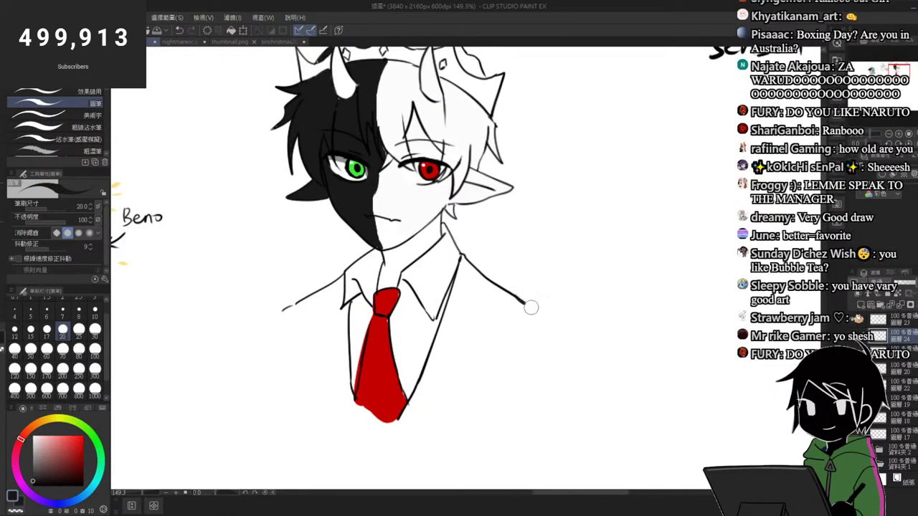
pyautogui.moveTo(528, 307)
pyautogui.mouseDown()
pyautogui.moveTo(532, 355)
pyautogui.moveTo(442, 416)
pyautogui.mouseUp()
pyautogui.moveTo(294, 303)
pyautogui.mouseDown()
pyautogui.moveTo(277, 318)
pyautogui.moveTo(339, 400)
pyautogui.mouseUp()
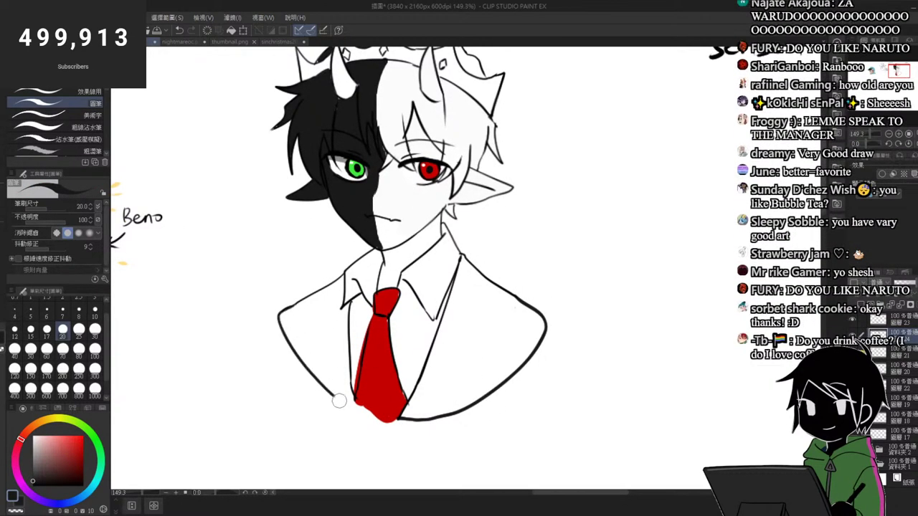
# Step: Fill both halves of the suit jacket with near-black, including the gap beside the tie, and sample the white of the shirt
pyautogui.press('g')
pyautogui.click(330, 346)
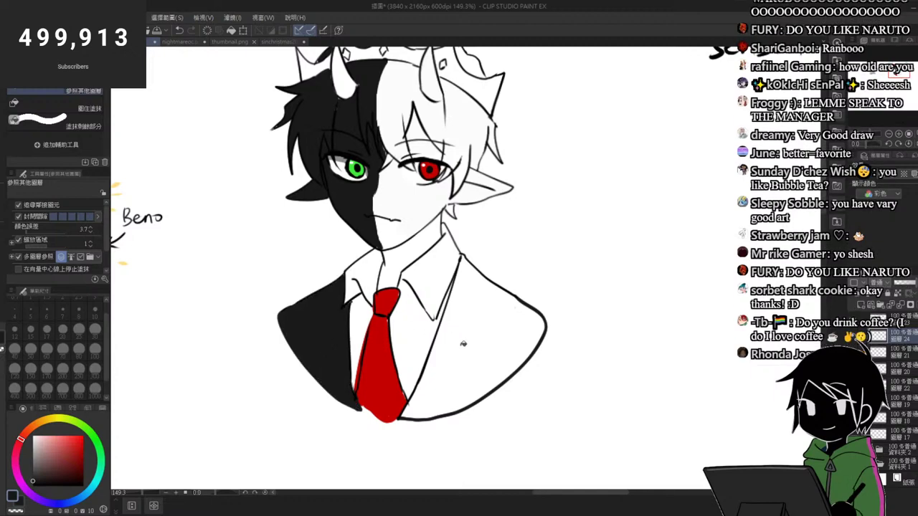
pyautogui.click(481, 345)
pyautogui.moveTo(423, 387); pyautogui.dragTo(408, 401)
pyautogui.scroll(-2, 408, 404)
pyautogui.scroll(5, 462, 374)
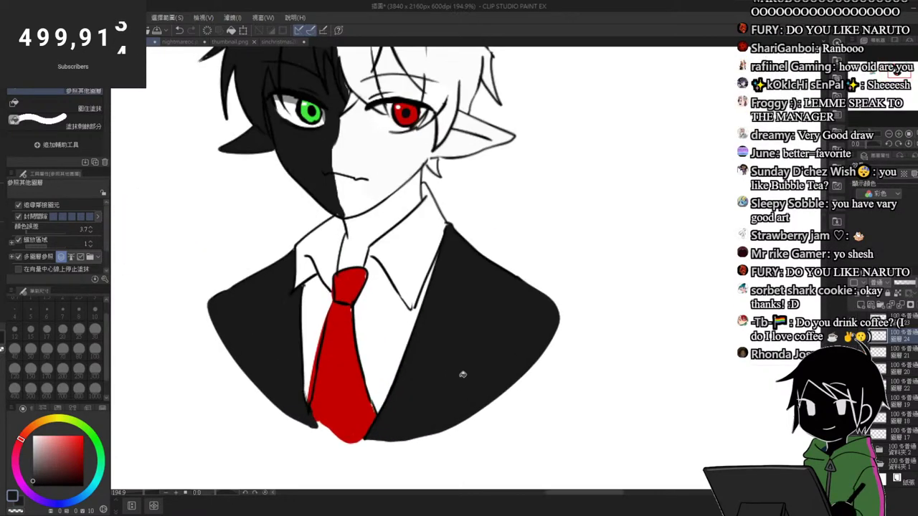
pyautogui.scroll(-2, 387, 363)
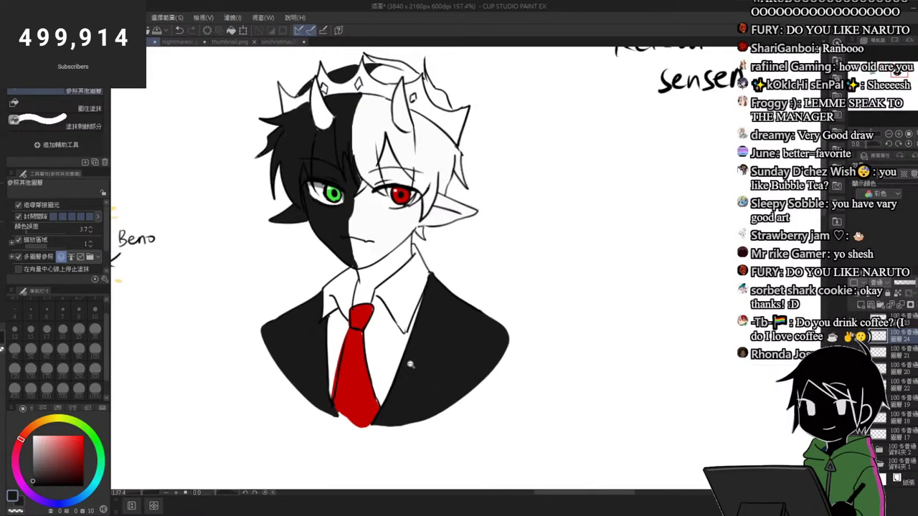
pyautogui.scroll(-2, 399, 299)
pyautogui.scroll(2, 403, 321)
pyautogui.keyDown('alt'); pyautogui.click(403, 321); pyautogui.keyUp('alt')
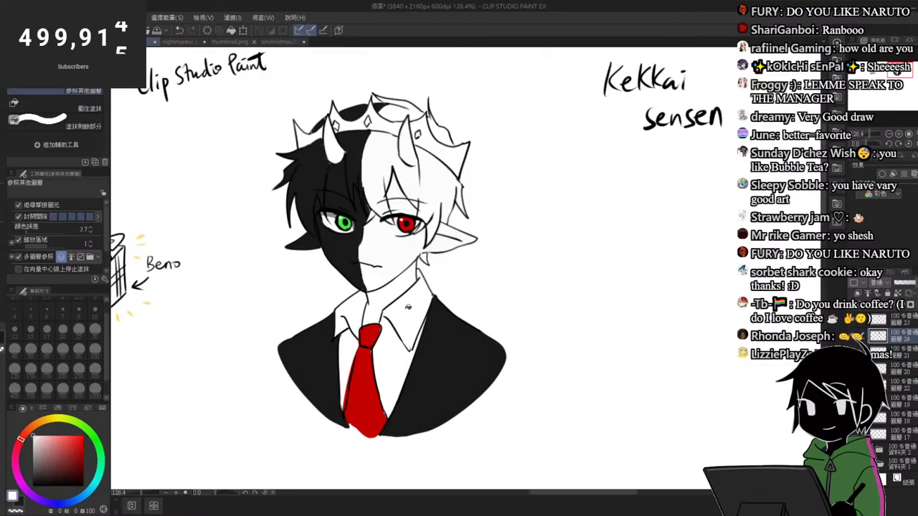
pyautogui.scroll(-3, 349, 344)
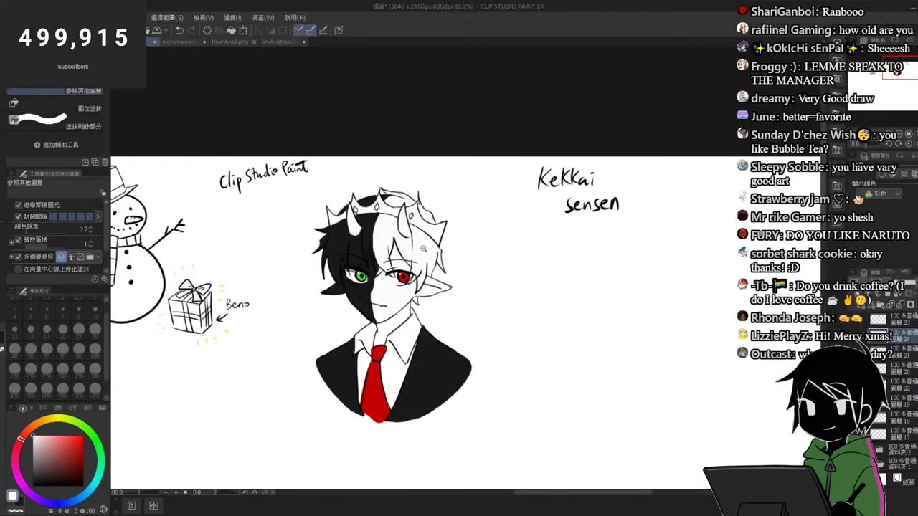
# Step: Try light orange fills on the front section of the crown
pyautogui.scroll(5, 439, 244)
pyautogui.click(47, 431)
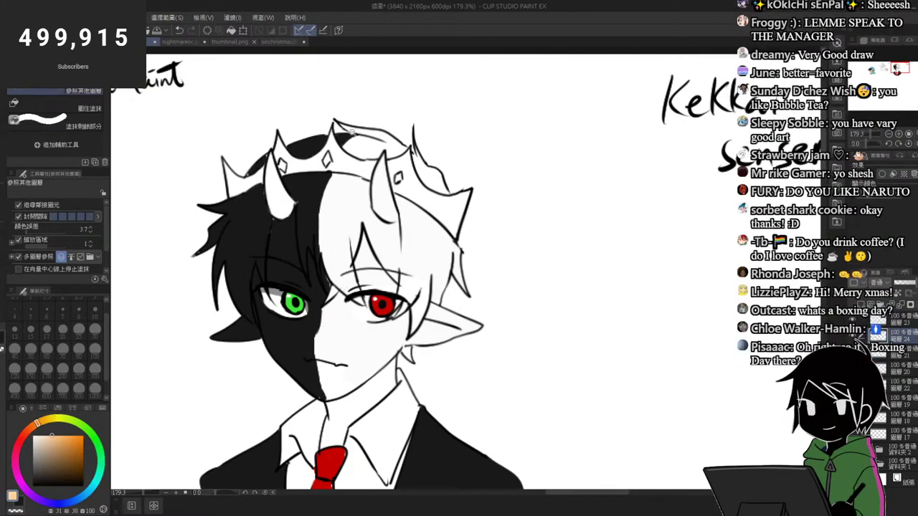
pyautogui.scroll(3, 339, 106)
pyautogui.click(42, 422)
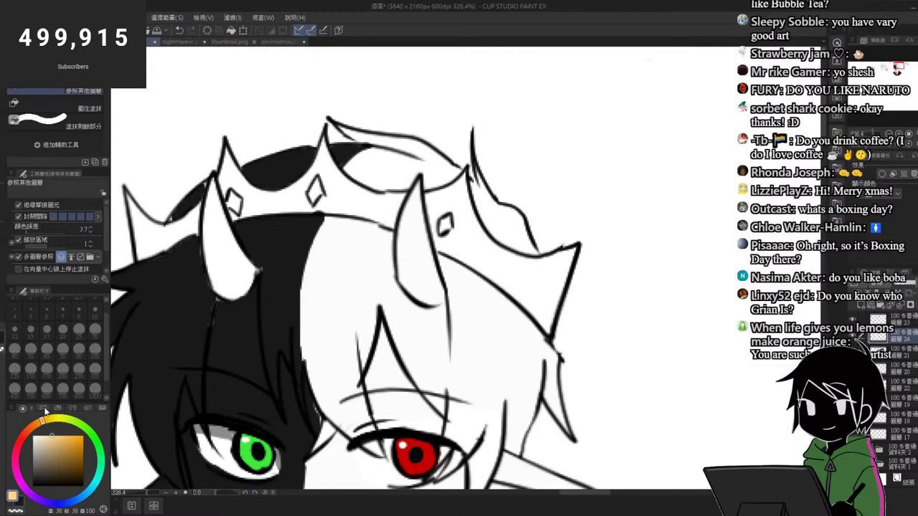
pyautogui.click(269, 209)
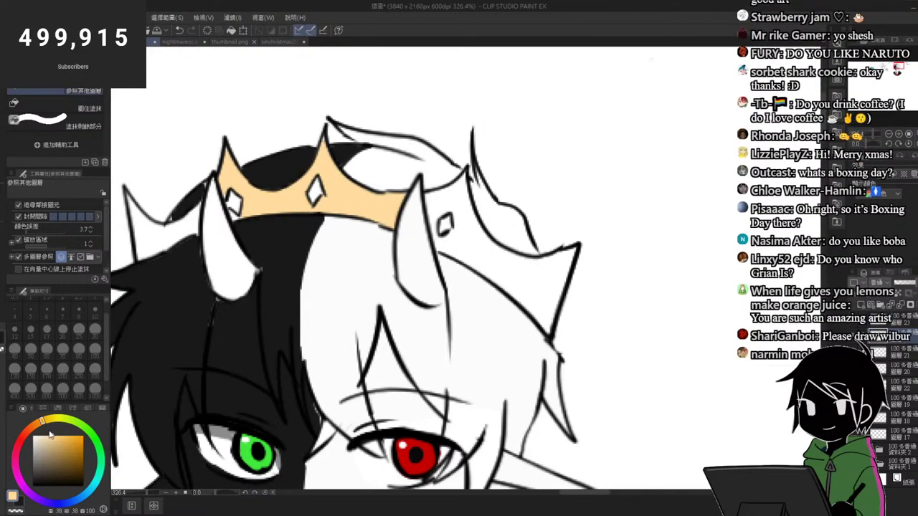
pyautogui.click(45, 429)
pyautogui.click(53, 435)
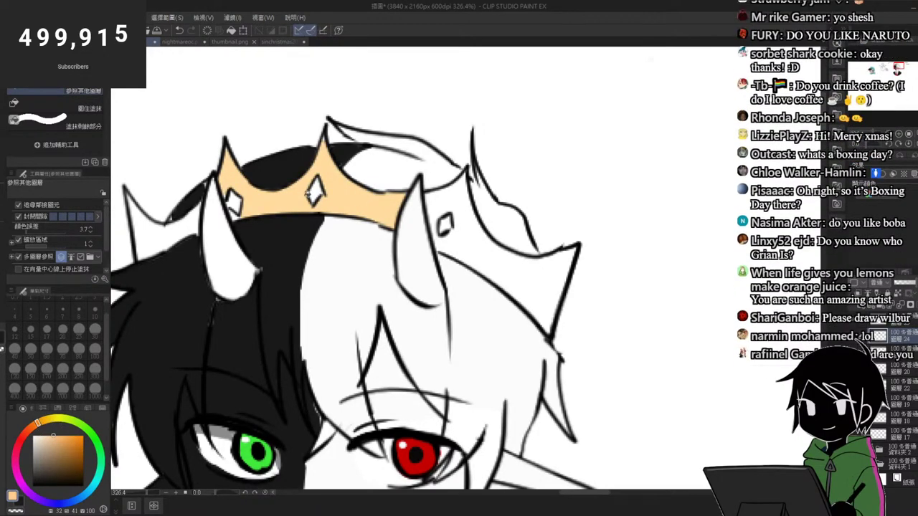
pyautogui.click(371, 205)
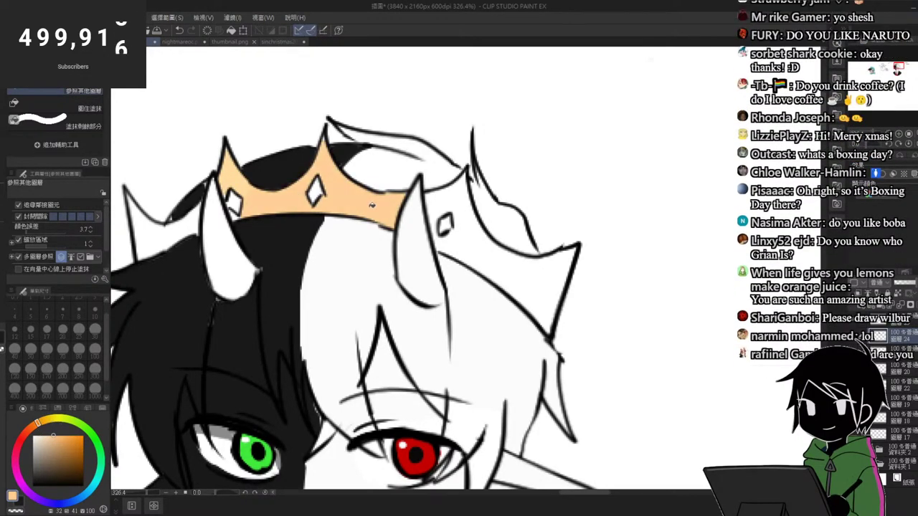
# Step: Fill all the crown's band sections with golden yellow (hue 40, saturation 50, brightness 100) and touch up the leftover spots with the pen
pyautogui.click(44, 425)
pyautogui.click(66, 444)
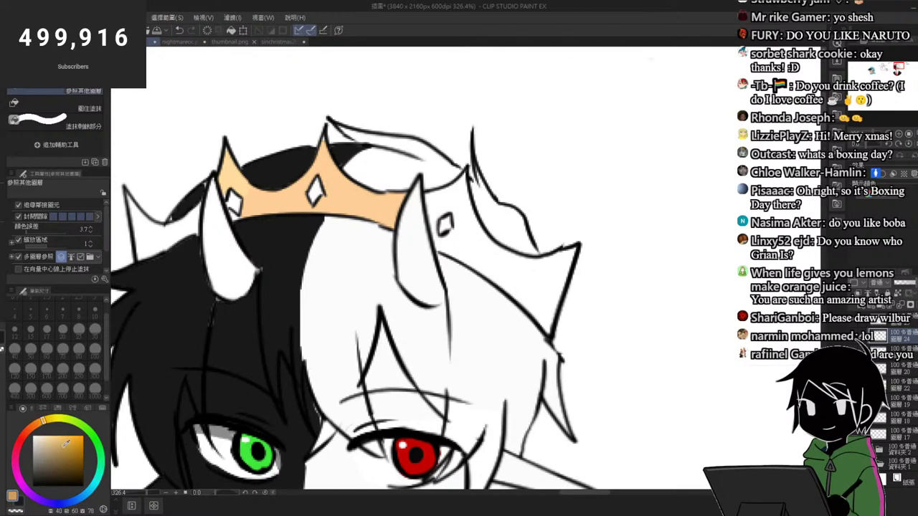
pyautogui.click(485, 251)
pyautogui.click(544, 293)
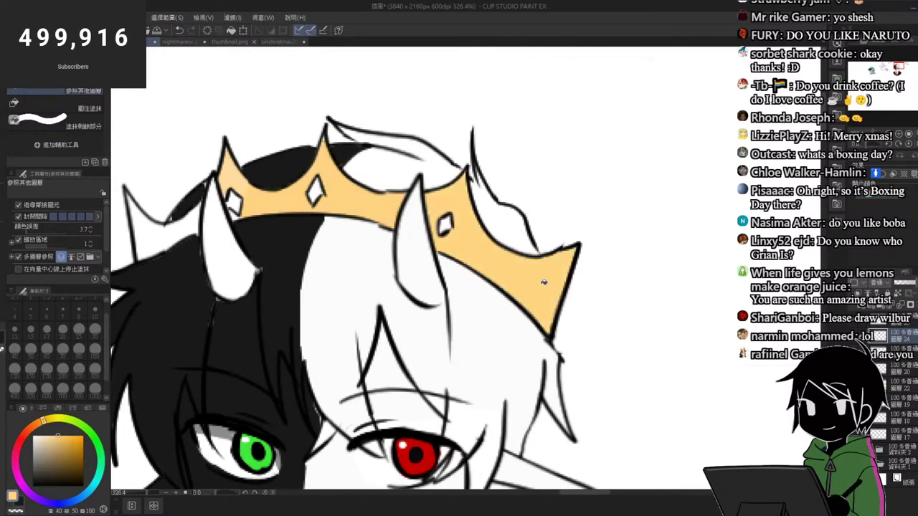
pyautogui.click(174, 232)
pyautogui.press('p')
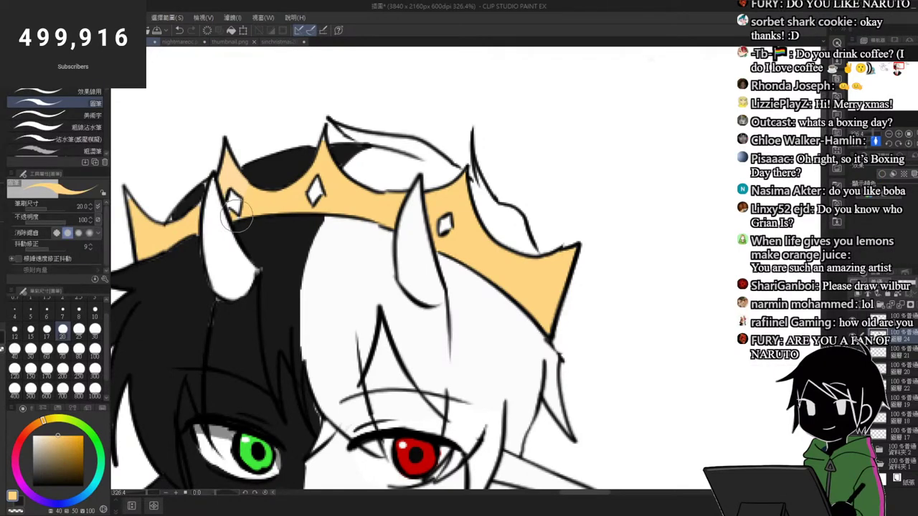
pyautogui.scroll(2, 230, 166)
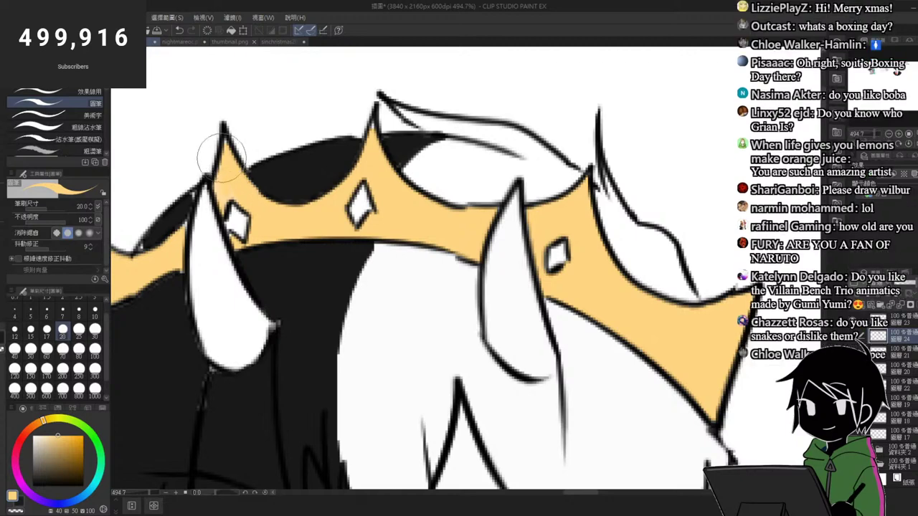
pyautogui.scroll(-5, 226, 145)
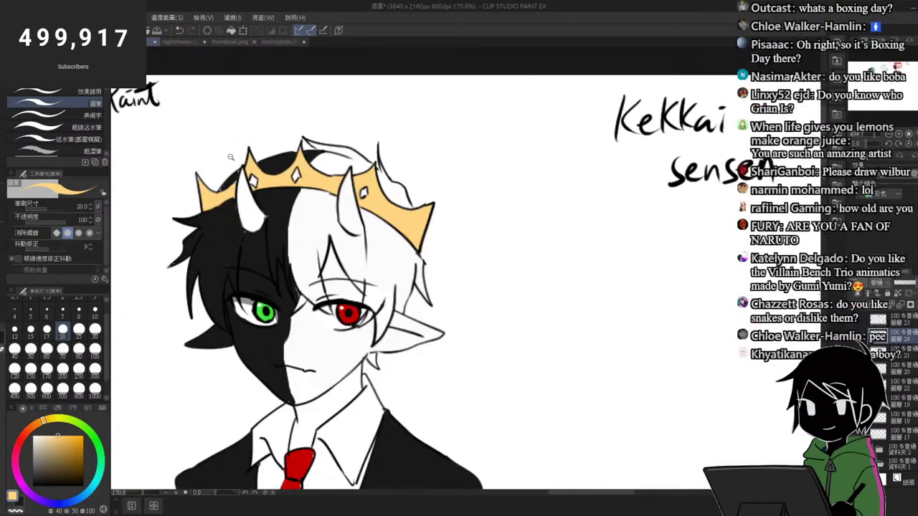
# Step: Touch up the crown's outermost point on the black-haired side with golden yellow sampled from the band
pyautogui.scroll(4, 235, 150)
pyautogui.moveTo(200, 201); pyautogui.dragTo(195, 187)
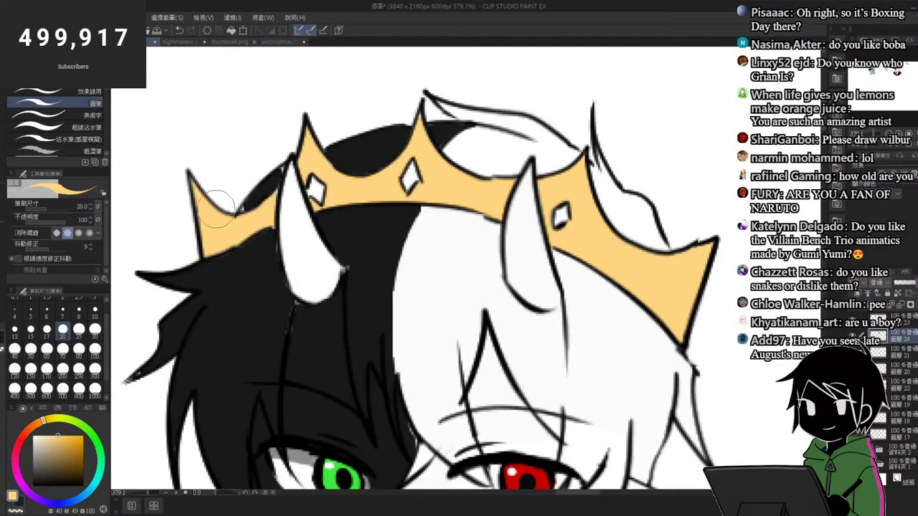
pyautogui.keyDown('alt'); pyautogui.click(263, 193); pyautogui.keyUp('alt')
pyautogui.moveTo(250, 200); pyautogui.dragTo(254, 201)
pyautogui.keyDown('alt'); pyautogui.click(287, 163); pyautogui.keyUp('alt')
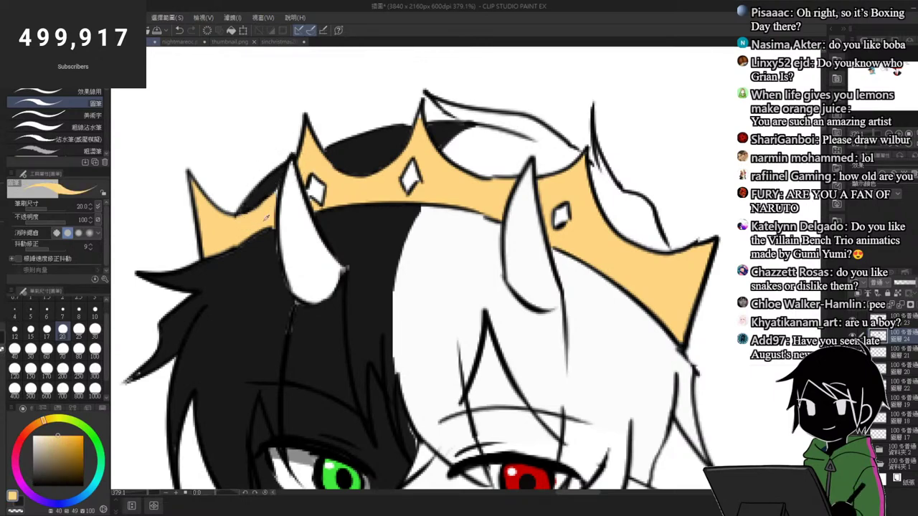
# Step: Sample the green eye, darken the color to hue 119, saturation 94, brightness 40, and fill the crown's central diamond gem
pyautogui.scroll(-5, 228, 163)
pyautogui.scroll(3, 364, 120)
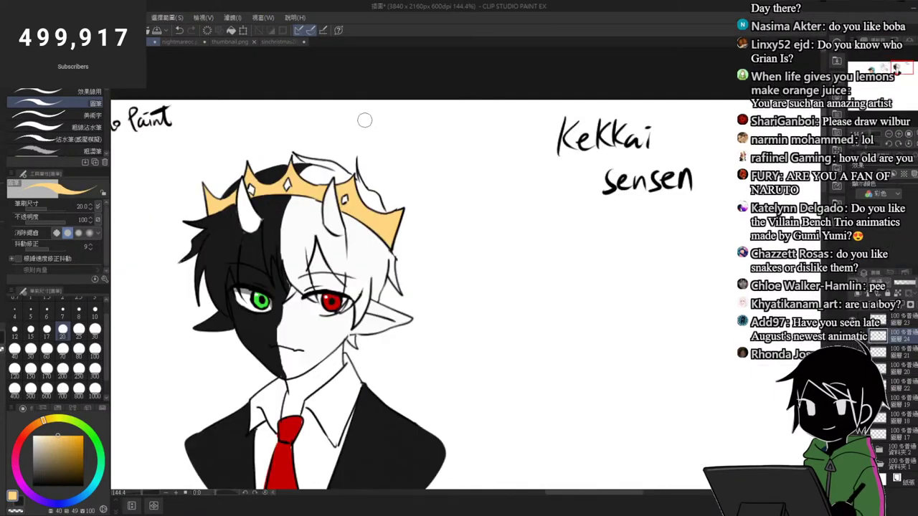
pyautogui.scroll(4, 261, 291)
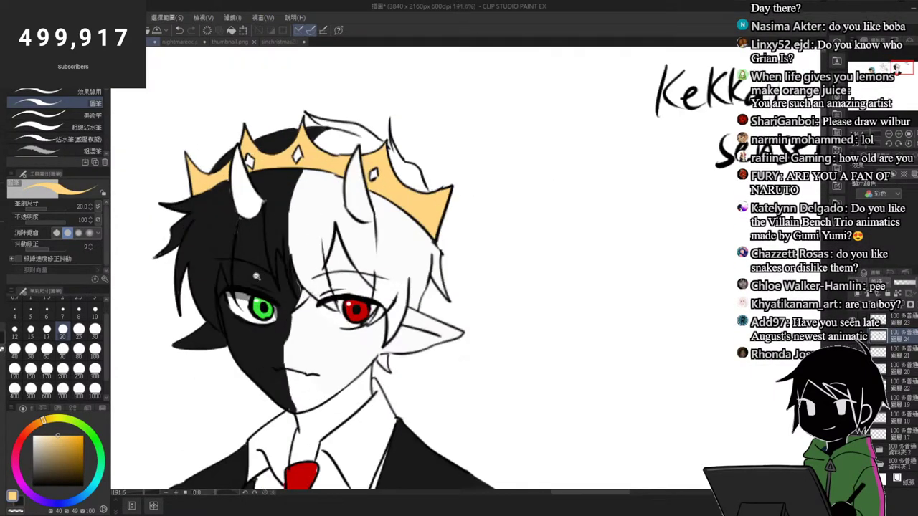
pyautogui.keyDown('alt'); pyautogui.click(257, 337); pyautogui.keyUp('alt')
pyautogui.scroll(-4, 267, 314)
pyautogui.scroll(2, 270, 240)
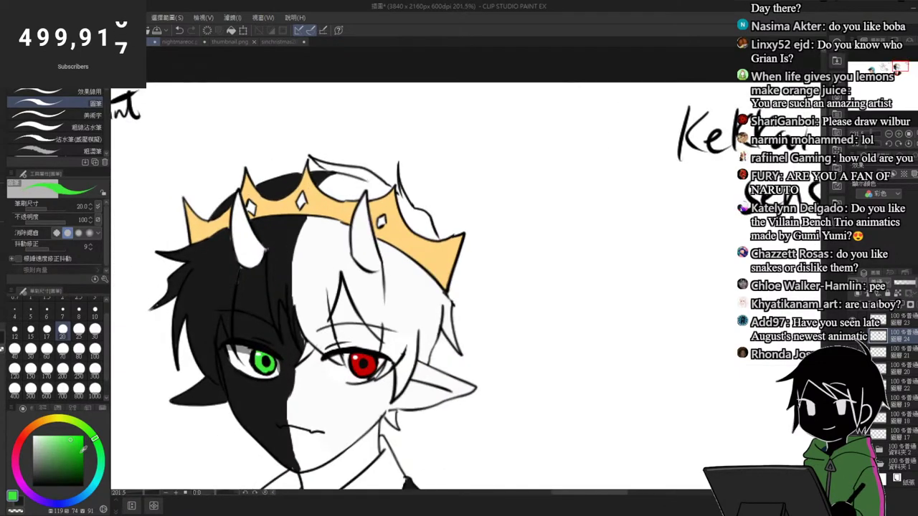
pyautogui.press('g')
pyautogui.click(290, 214)
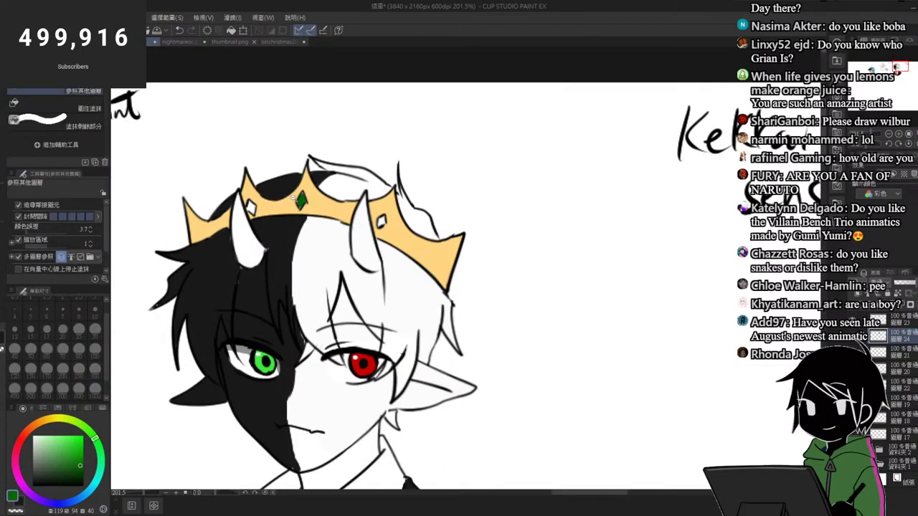
pyautogui.scroll(1, 294, 198)
# Step: Fill the two outer diamond gems on the crown with red sampled from the red eye (hue 0, saturation 100, brightness 76)
pyautogui.press('p')
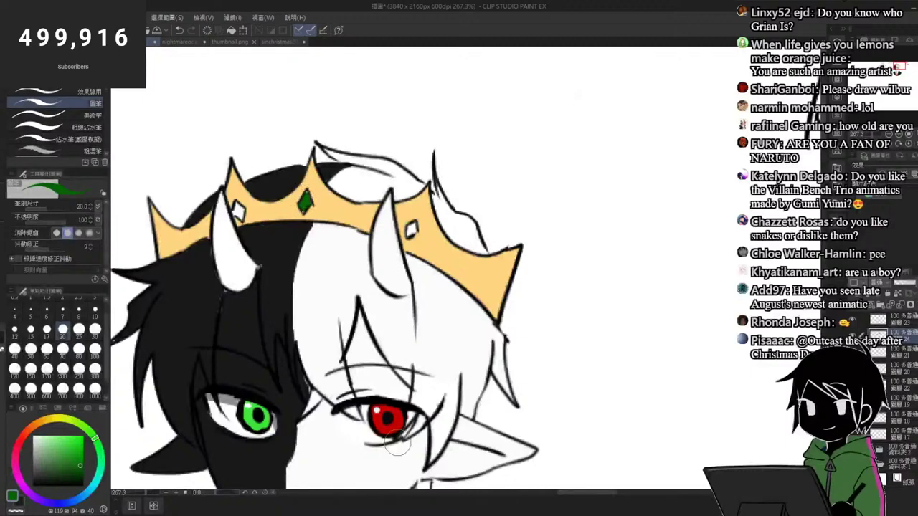
pyautogui.keyDown('alt'); pyautogui.click(394, 428); pyautogui.keyUp('alt')
pyautogui.press('g')
pyautogui.press('g')
pyautogui.click(411, 229)
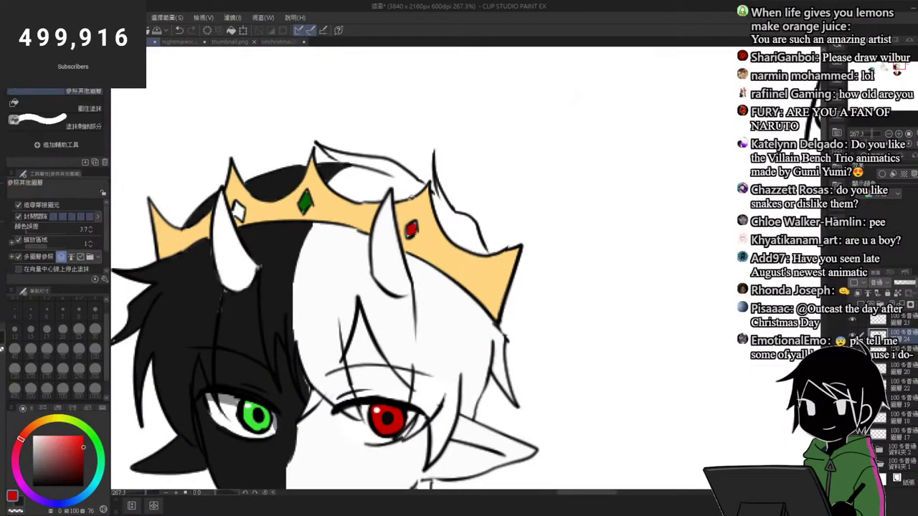
pyautogui.click(238, 211)
pyautogui.scroll(3, 233, 201)
pyautogui.press('p')
pyautogui.scroll(-5, 254, 240)
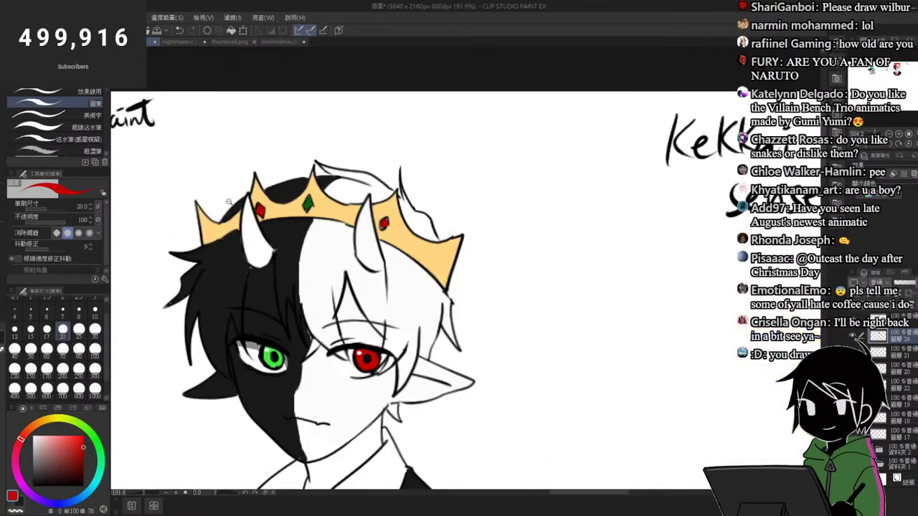
# Step: Paint an off-white stroke along the black and white hair boundary to even out the dividing line below the crown
pyautogui.scroll(3, 387, 224)
pyautogui.scroll(-2, 425, 173)
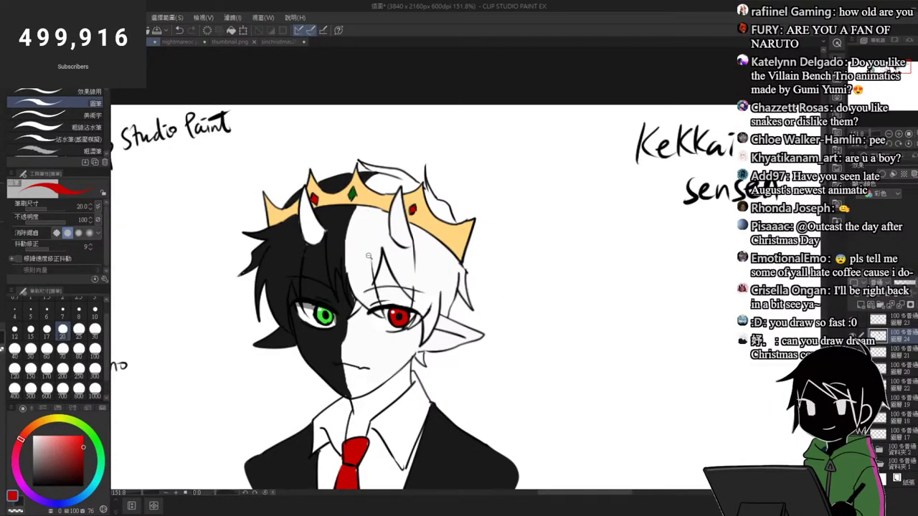
pyautogui.scroll(1, 368, 256)
pyautogui.press('x')
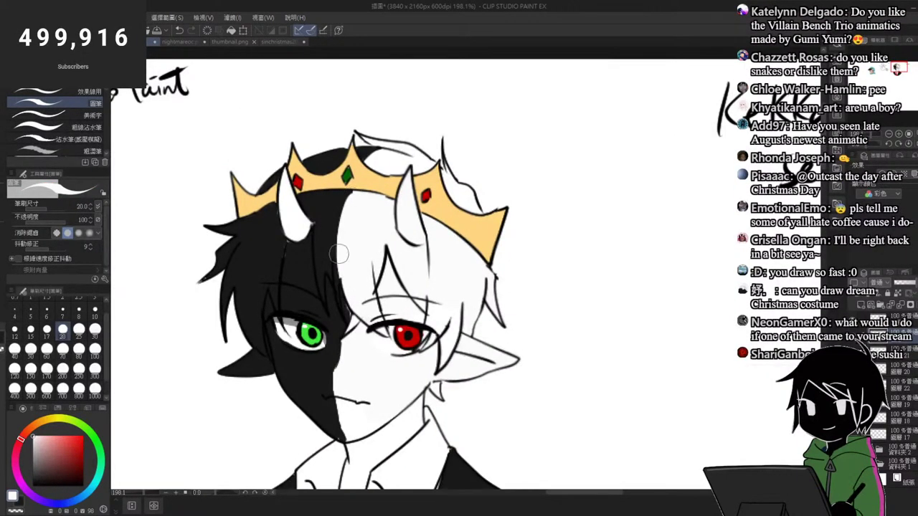
pyautogui.moveTo(353, 192); pyautogui.dragTo(340, 279)
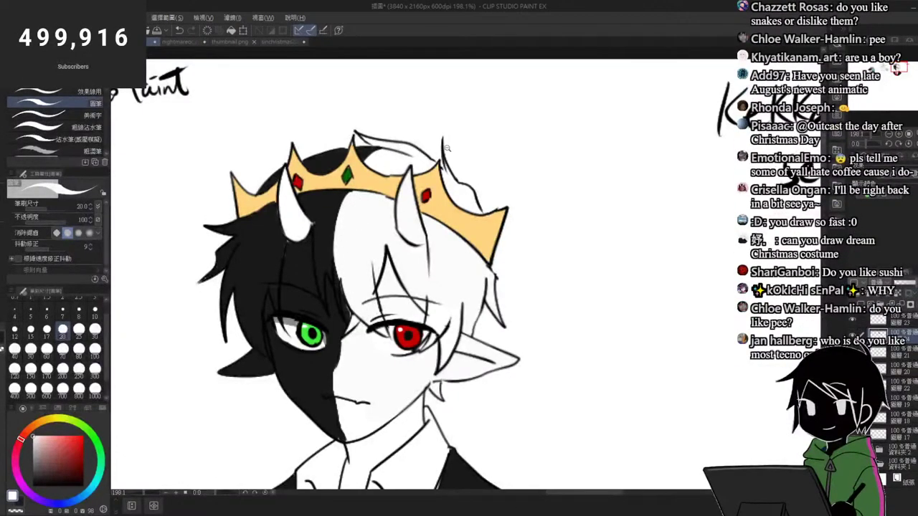
# Step: Paint a pale orange shading stroke (hue 34, saturation 27, brightness 97) down the inner edge of the white-side horn
pyautogui.scroll(-3, 446, 148)
pyautogui.scroll(2, 446, 178)
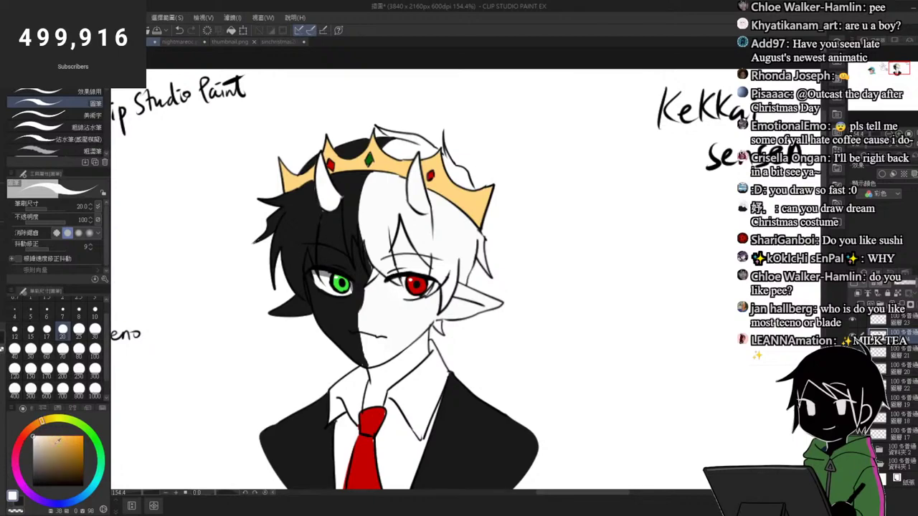
pyautogui.click(41, 422)
pyautogui.click(47, 435)
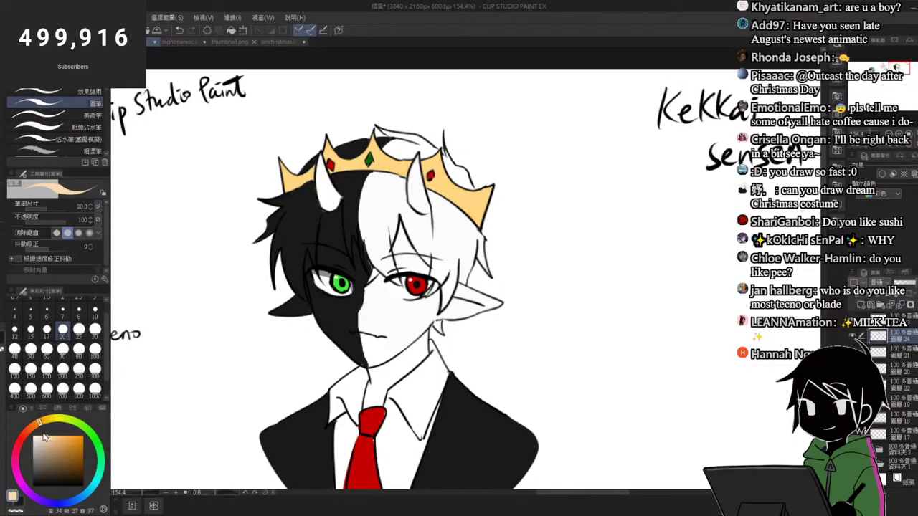
pyautogui.scroll(1, 425, 178)
pyautogui.moveTo(408, 165)
pyautogui.mouseDown()
pyautogui.moveTo(412, 220)
pyautogui.moveTo(411, 211)
pyautogui.mouseUp()
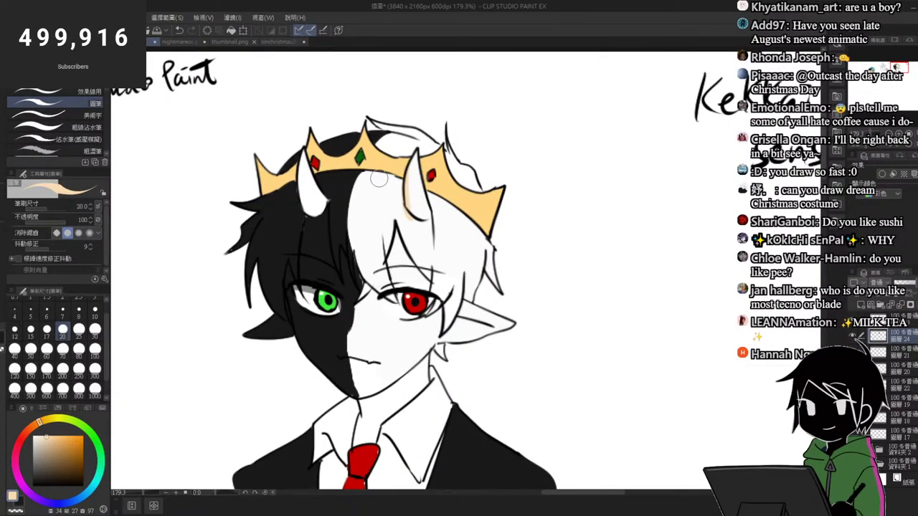
# Step: Darken the white-side horn's edge shading to tan (hue 34, saturation 33, brightness 76) and shade the other horn's edge to match
pyautogui.click(49, 451)
pyautogui.scroll(2, 405, 179)
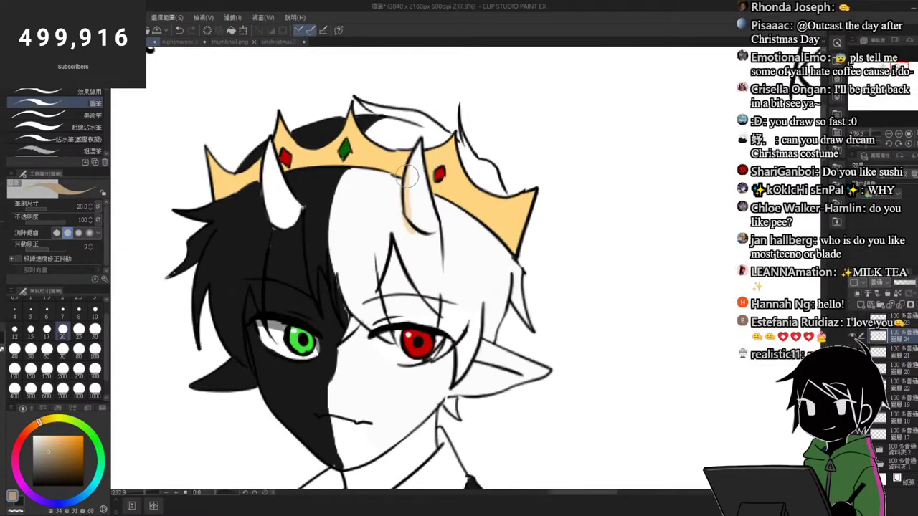
pyautogui.moveTo(410, 169)
pyautogui.mouseDown()
pyautogui.moveTo(408, 220)
pyautogui.moveTo(430, 229)
pyautogui.moveTo(417, 204)
pyautogui.moveTo(412, 223)
pyautogui.moveTo(432, 234)
pyautogui.mouseUp()
pyautogui.click(50, 448)
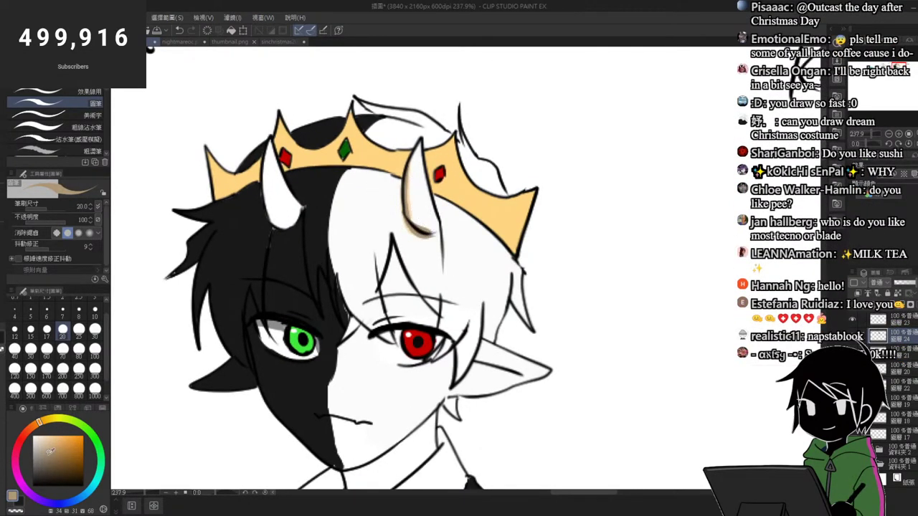
pyautogui.moveTo(405, 173)
pyautogui.mouseDown()
pyautogui.moveTo(413, 233)
pyautogui.moveTo(434, 236)
pyautogui.mouseUp()
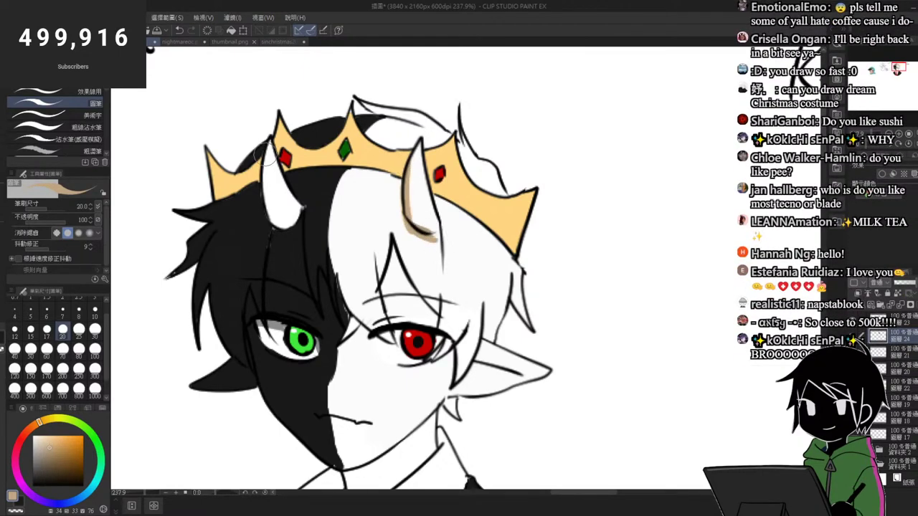
pyautogui.moveTo(265, 155); pyautogui.dragTo(272, 221)
pyautogui.moveTo(307, 173); pyautogui.dragTo(276, 175)
# Step: Paint a shadow under the white side of the jaw and lighten it to hue 34, saturation 33, brightness 87
pyautogui.moveTo(334, 371); pyautogui.dragTo(381, 343)
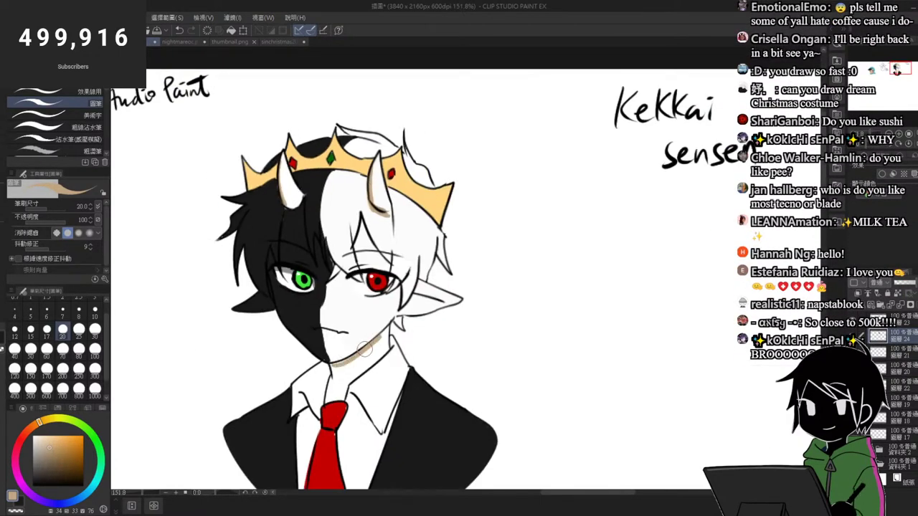
pyautogui.moveTo(345, 402); pyautogui.dragTo(373, 398)
pyautogui.click(59, 430)
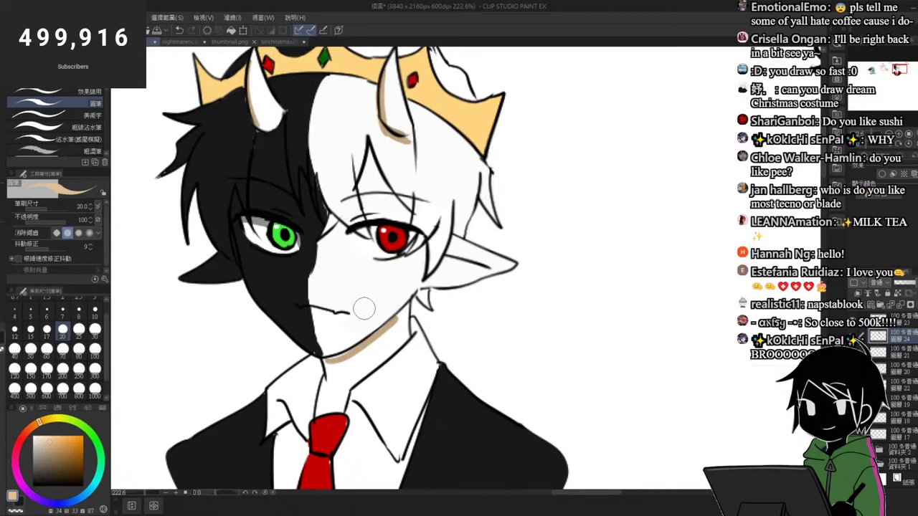
pyautogui.moveTo(328, 361); pyautogui.dragTo(403, 313)
pyautogui.moveTo(326, 361); pyautogui.dragTo(377, 341)
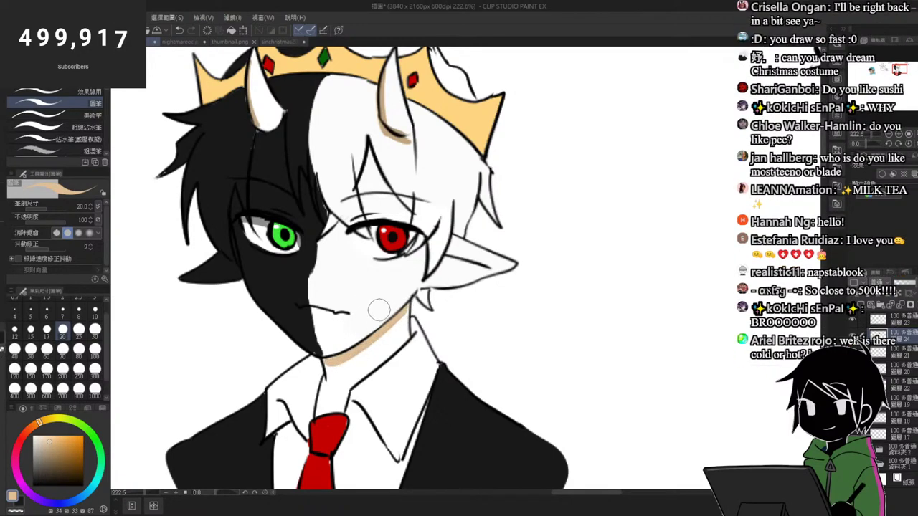
# Step: Extend the jaw shadow down the left edge of the neck and repaint it in pale peach (hue 34, saturation 24, brightness 96)
pyautogui.click(51, 443)
pyautogui.moveTo(327, 361)
pyautogui.mouseDown()
pyautogui.moveTo(360, 348)
pyautogui.moveTo(405, 308)
pyautogui.mouseUp()
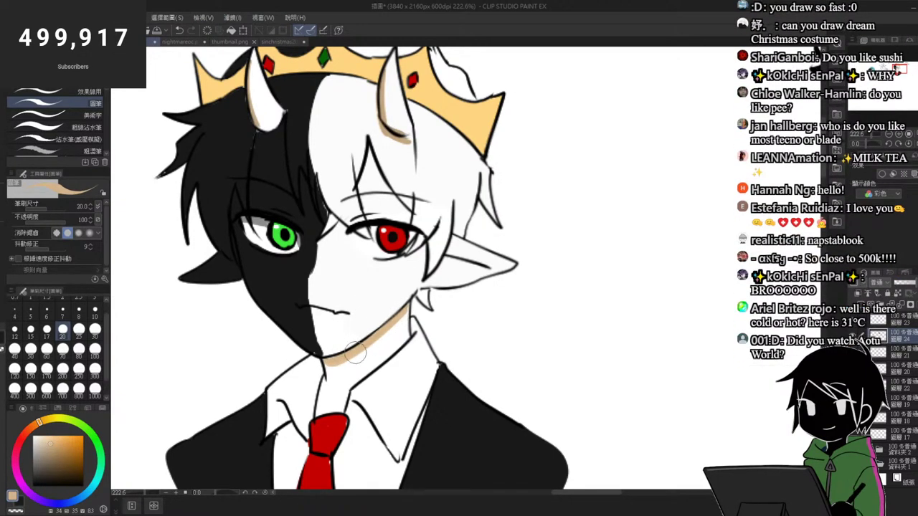
pyautogui.moveTo(354, 352)
pyautogui.mouseDown()
pyautogui.moveTo(329, 366)
pyautogui.moveTo(315, 400)
pyautogui.mouseUp()
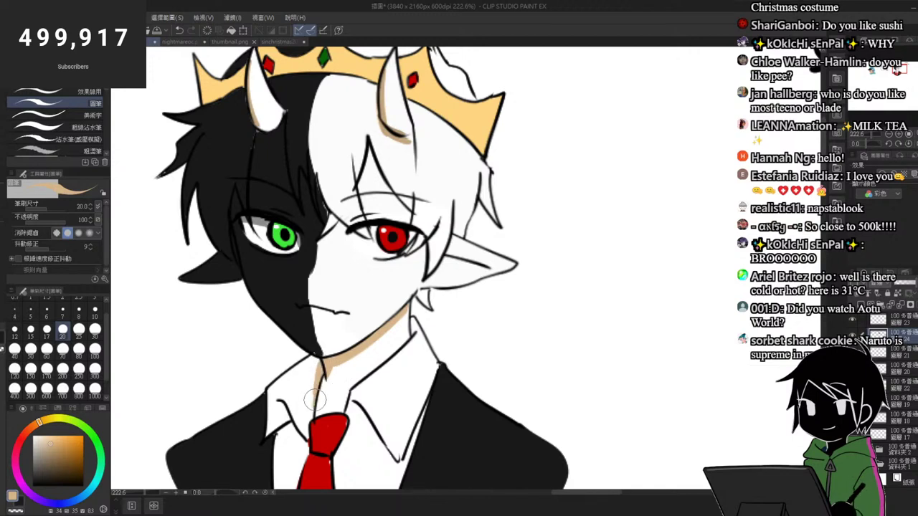
pyautogui.click(52, 435)
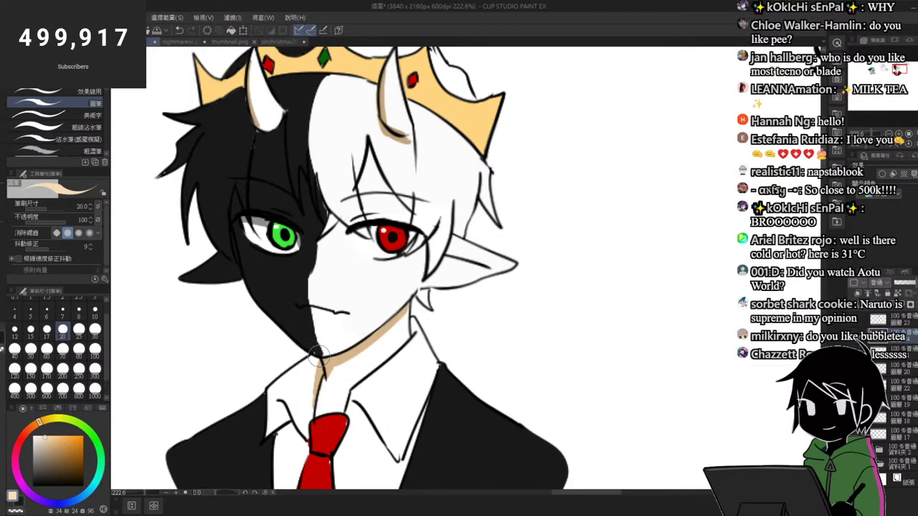
pyautogui.moveTo(320, 363); pyautogui.dragTo(315, 400)
pyautogui.moveTo(320, 367); pyautogui.dragTo(354, 349)
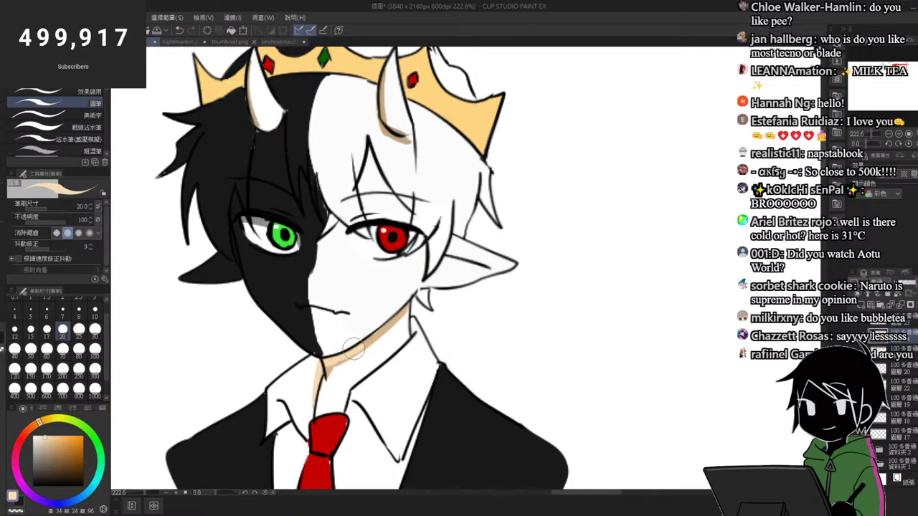
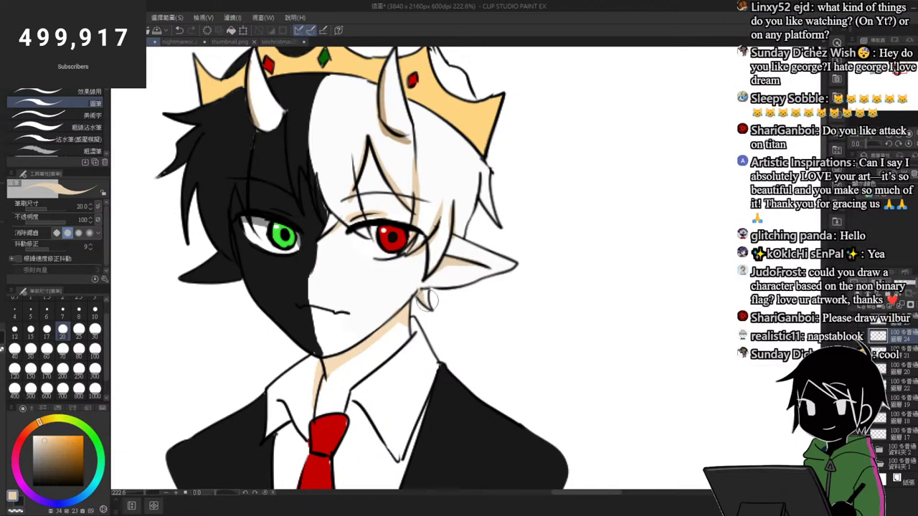
# Step: Sample the tie's red and paint the tie band running from the knot to beneath the collar flap on the right
pyautogui.scroll(-4, 428, 288)
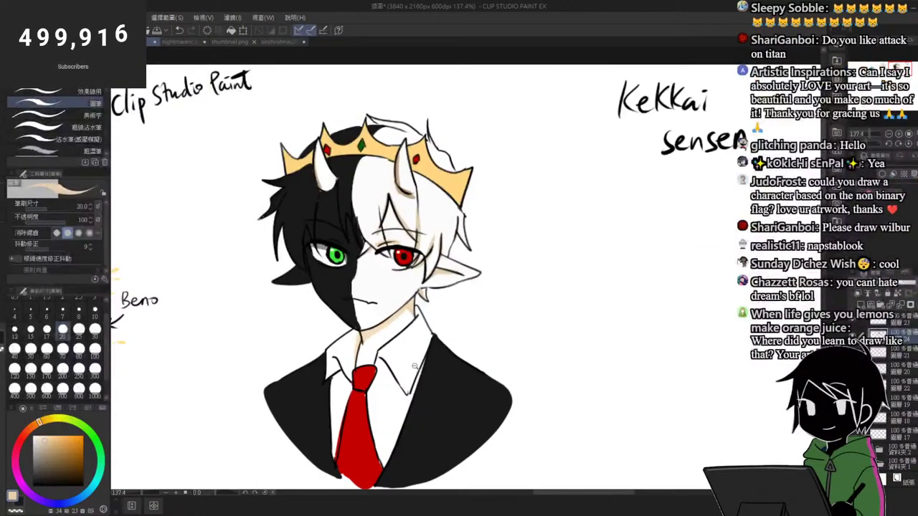
pyautogui.scroll(1, 422, 360)
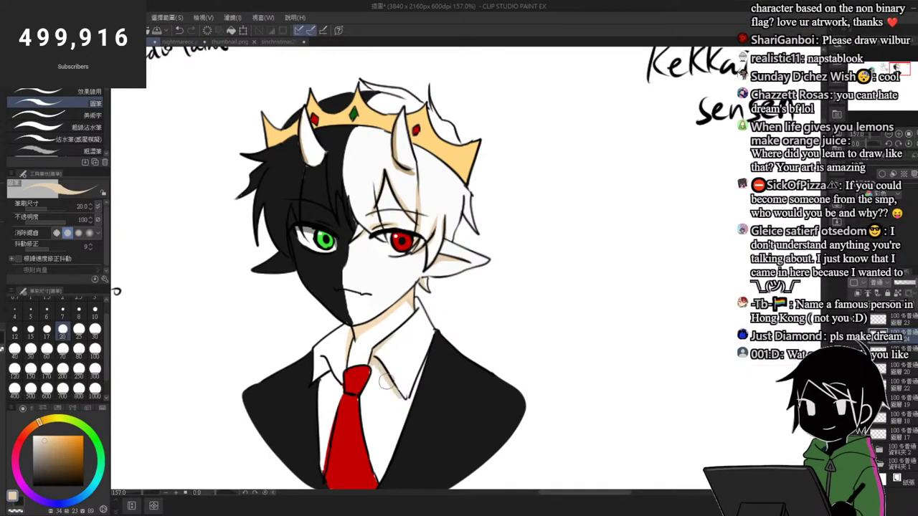
pyautogui.keyDown('alt'); pyautogui.click(355, 375); pyautogui.keyUp('alt')
pyautogui.moveTo(372, 371); pyautogui.dragTo(384, 370)
pyautogui.scroll(5, 381, 377)
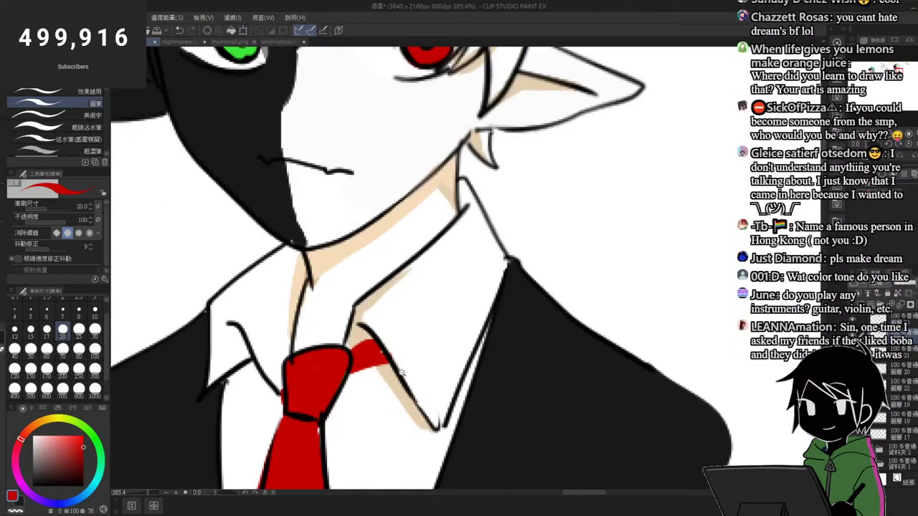
pyautogui.scroll(-1, 402, 371)
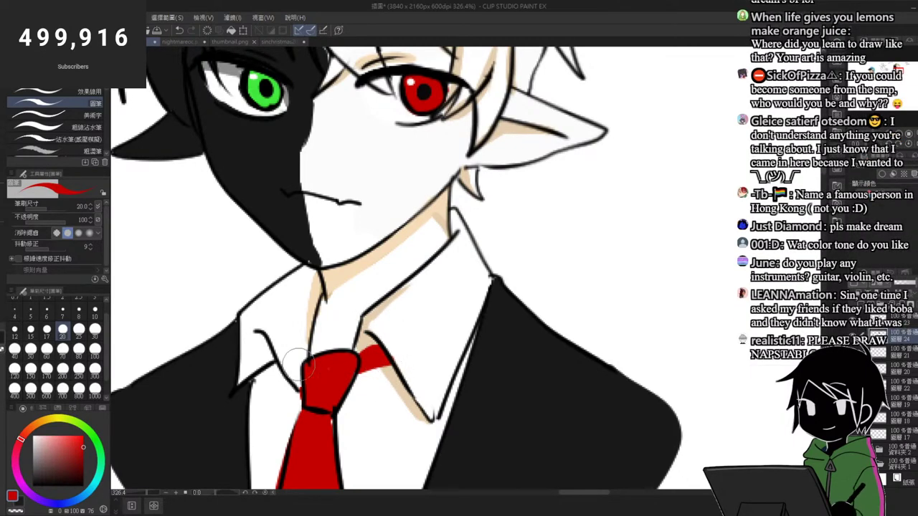
# Step: Sample the jacket's near-black and outline the red tie band beneath the collar
pyautogui.keyDown('alt'); pyautogui.click(221, 441); pyautogui.keyUp('alt')
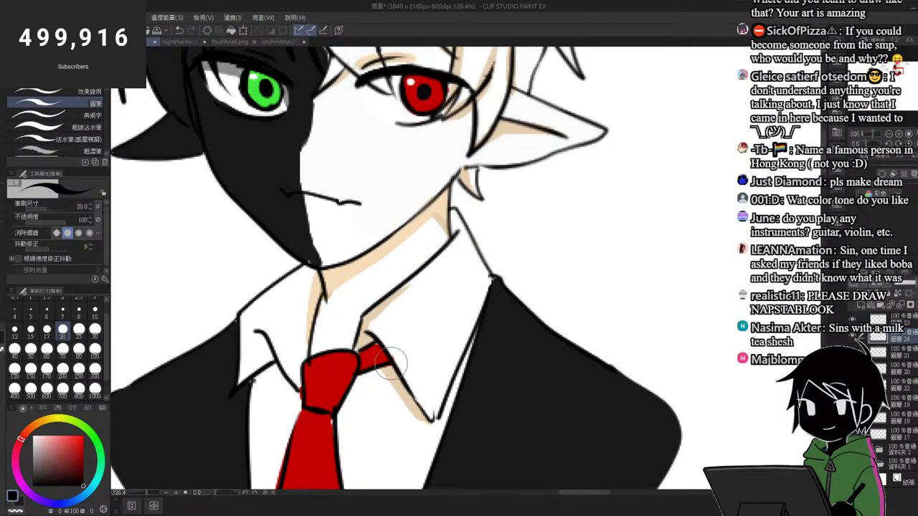
pyautogui.moveTo(390, 368); pyautogui.dragTo(392, 331)
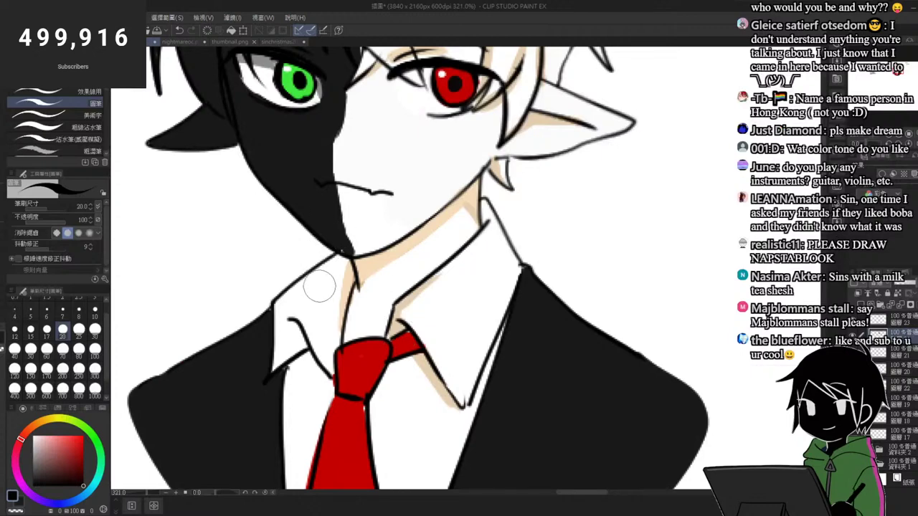
pyautogui.moveTo(313, 275); pyautogui.dragTo(295, 233)
# Step: Draw dark sleeve lines down both sides of the suit jacket
pyautogui.scroll(-2, 351, 305)
pyautogui.scroll(4, 387, 331)
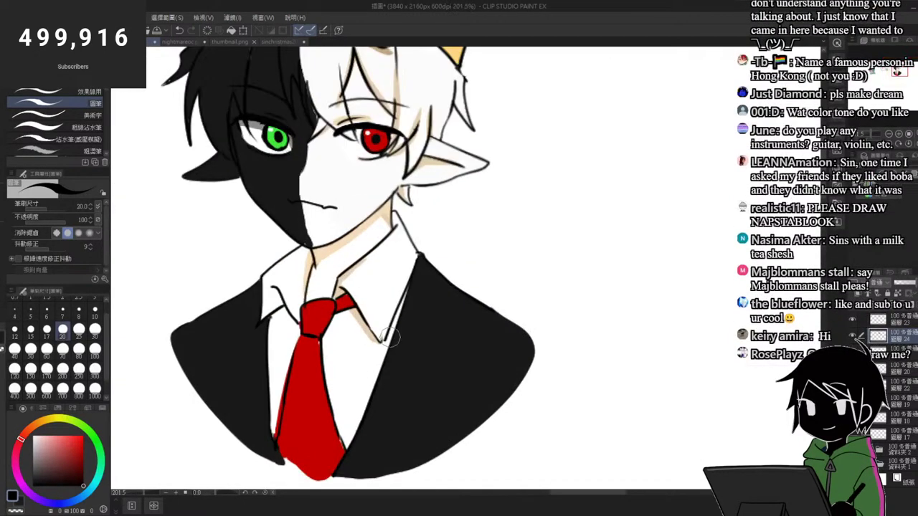
pyautogui.scroll(-3, 392, 319)
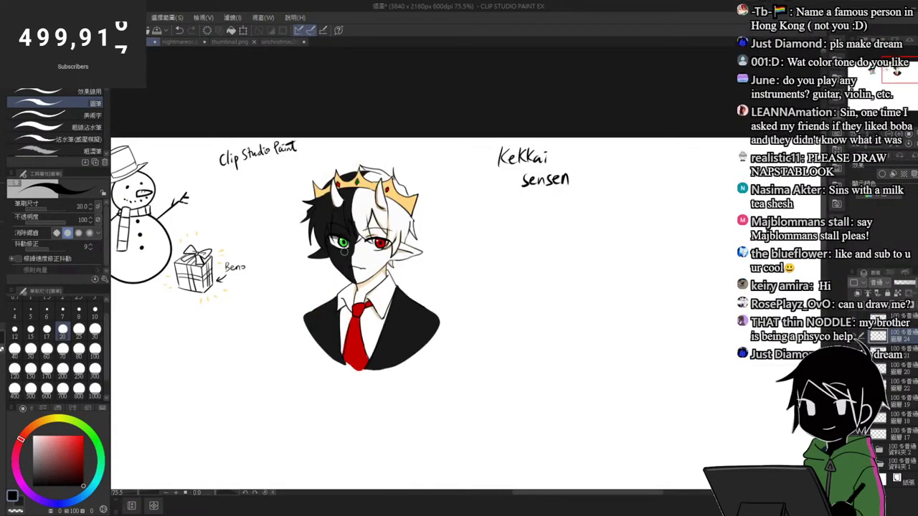
pyautogui.scroll(-1, 389, 317)
pyautogui.scroll(4, 389, 318)
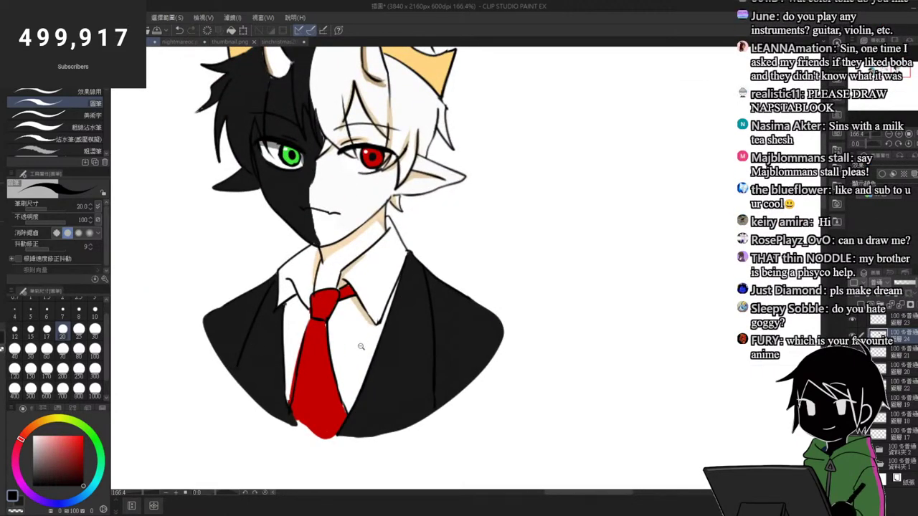
# Step: Review the finished horned, crowned character as a whole and at closer zoom levels
pyautogui.scroll(-1, 352, 351)
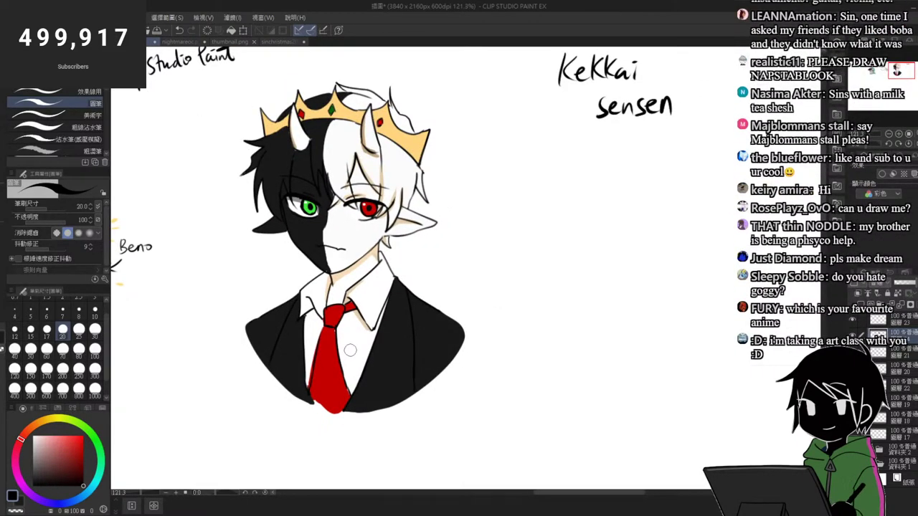
pyautogui.scroll(-1, 364, 295)
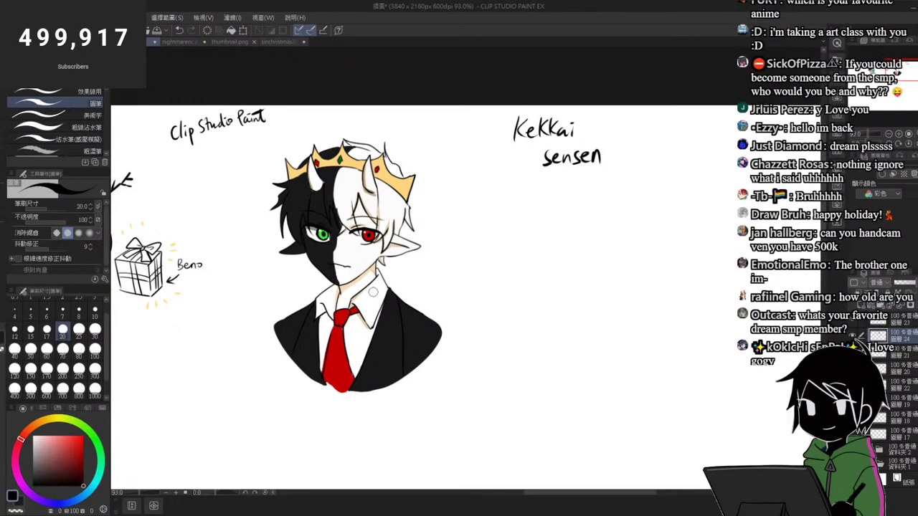
pyautogui.scroll(-3, 431, 358)
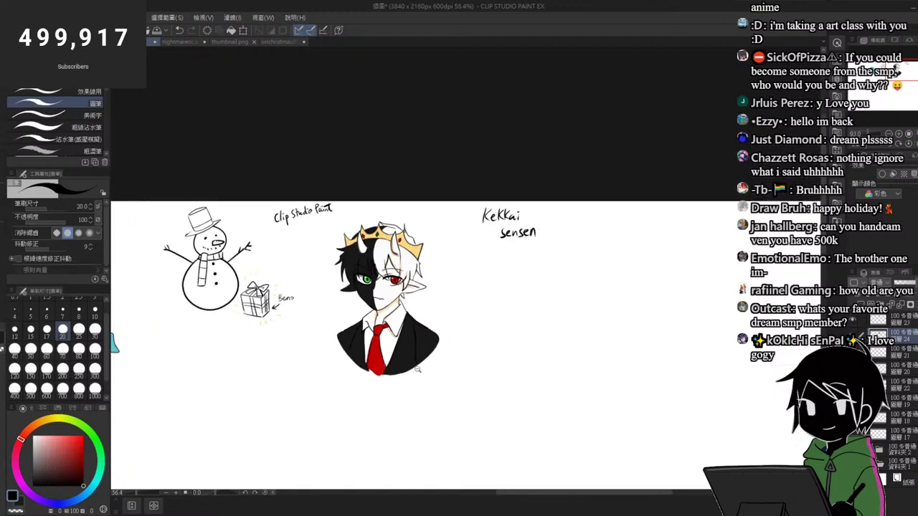
pyautogui.scroll(2, 488, 346)
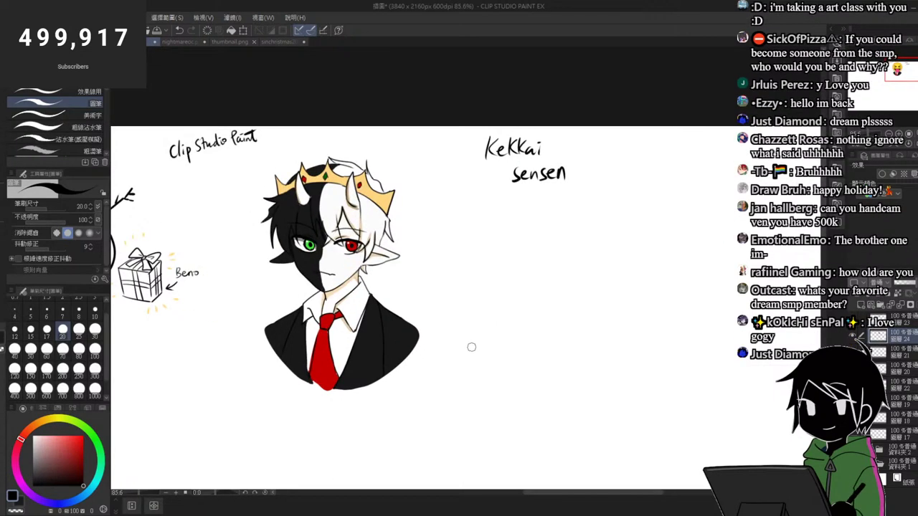
pyautogui.scroll(3, 449, 336)
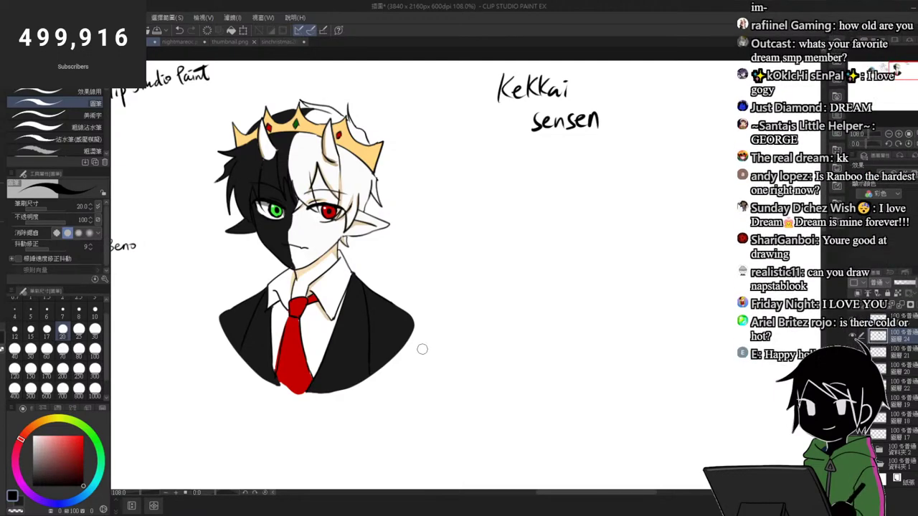
pyautogui.scroll(-3, 423, 351)
pyautogui.scroll(1, 421, 358)
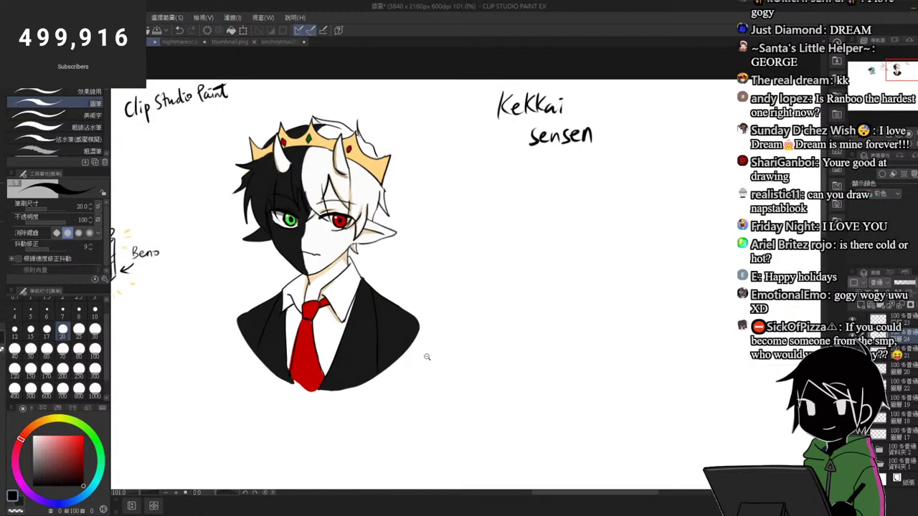
pyautogui.scroll(1, 424, 356)
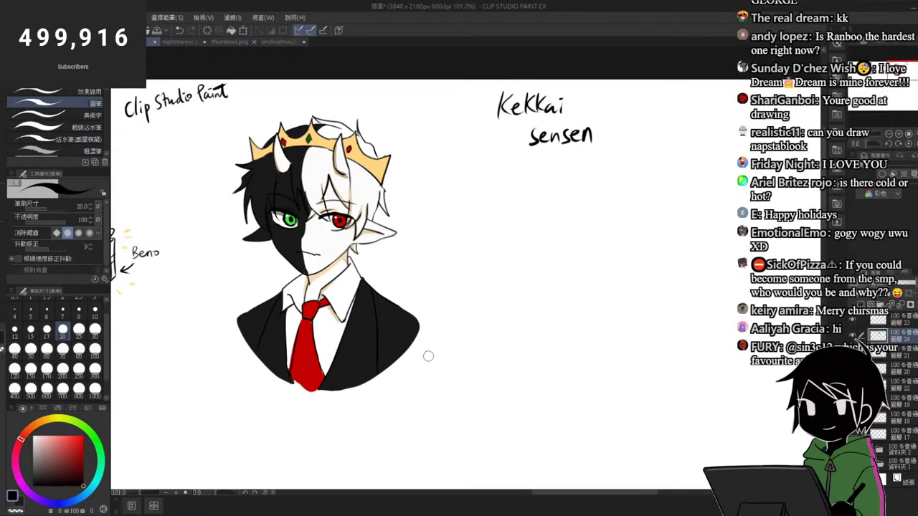
pyautogui.scroll(-1, 424, 363)
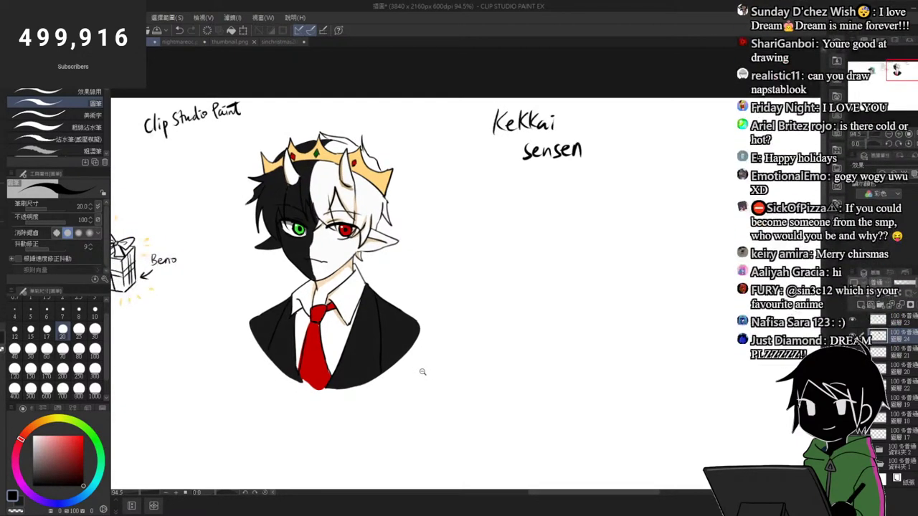
pyautogui.scroll(3, 421, 370)
pyautogui.scroll(-3, 423, 370)
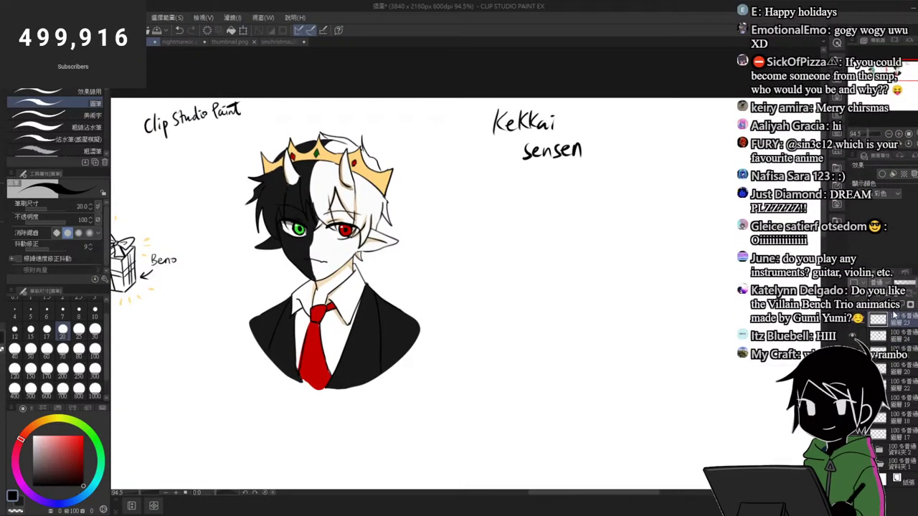
# Step: Add a new layer, pick a dark red, and circle the handwritten "Kekkai sensen" note
pyautogui.click(861, 304)
pyautogui.click(83, 452)
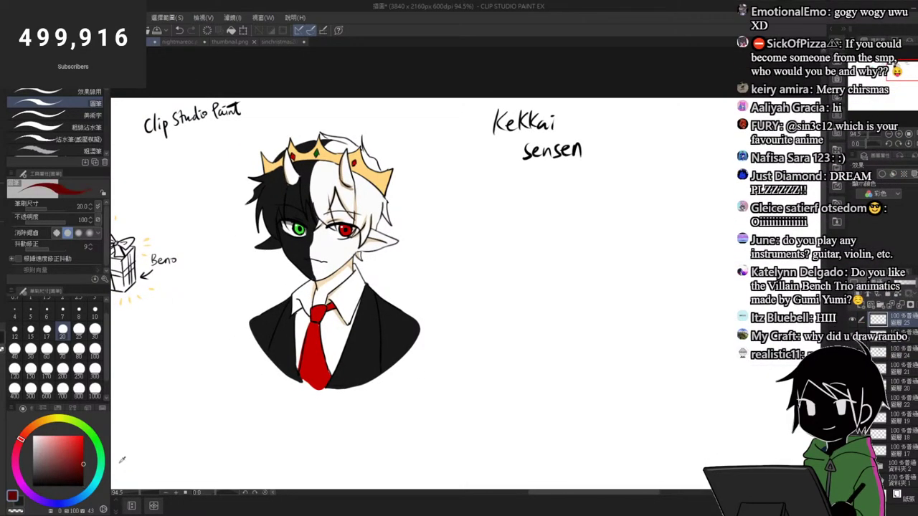
pyautogui.moveTo(446, 118)
pyautogui.mouseDown()
pyautogui.moveTo(459, 146)
pyautogui.moveTo(630, 137)
pyautogui.moveTo(459, 112)
pyautogui.moveTo(475, 165)
pyautogui.mouseUp()
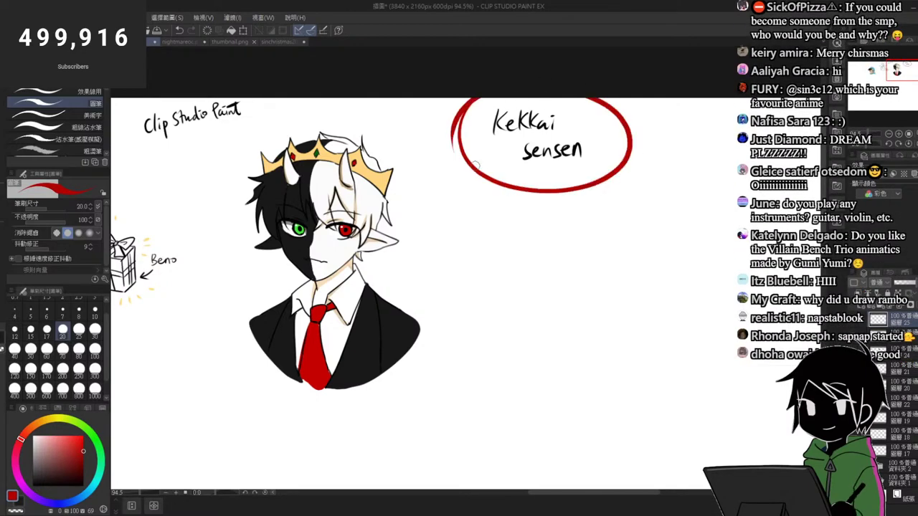
pyautogui.scroll(4, 603, 143)
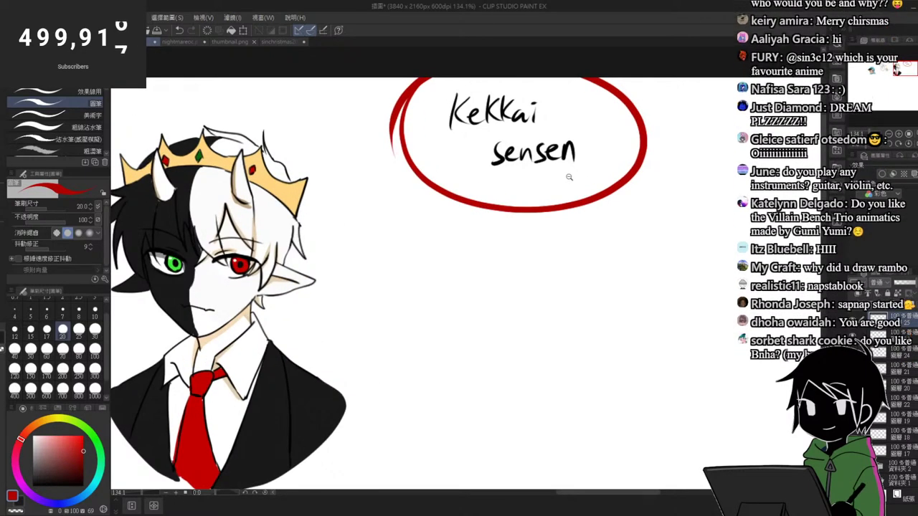
pyautogui.scroll(-5, 569, 176)
pyautogui.scroll(3, 585, 187)
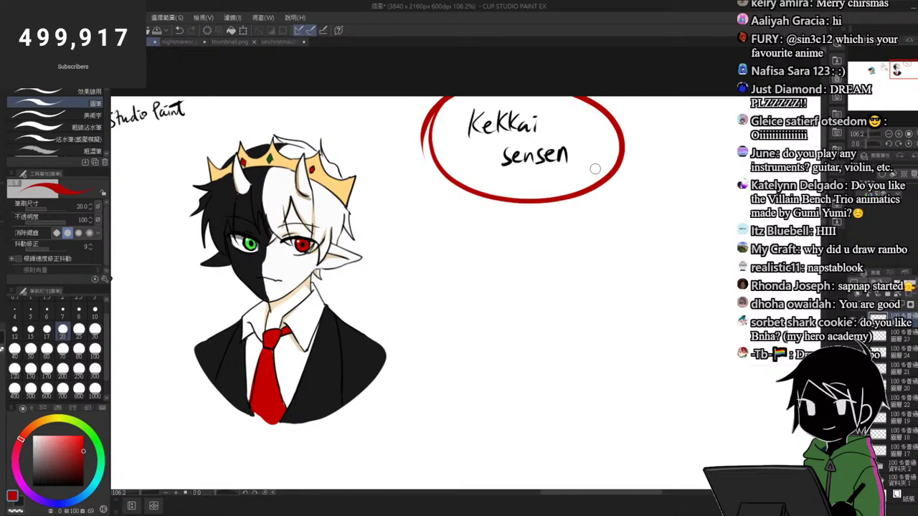
pyautogui.scroll(-4, 486, 318)
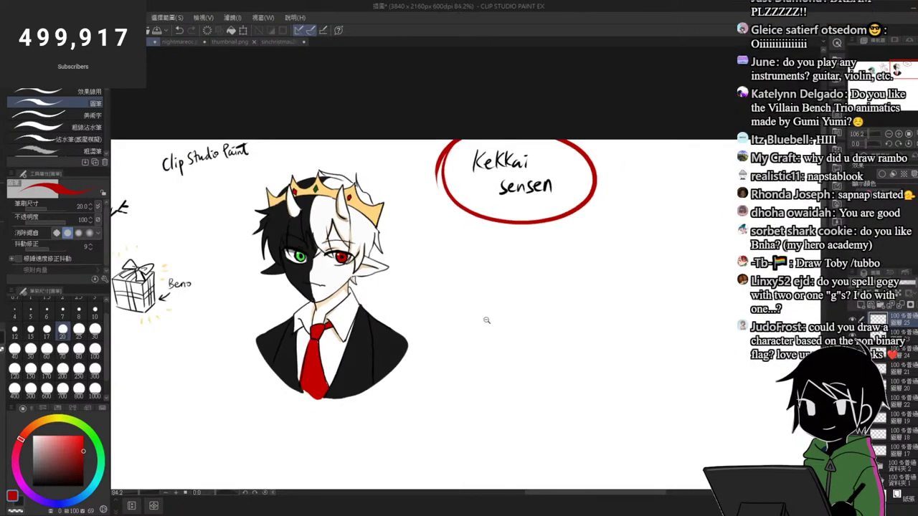
pyautogui.scroll(2, 542, 389)
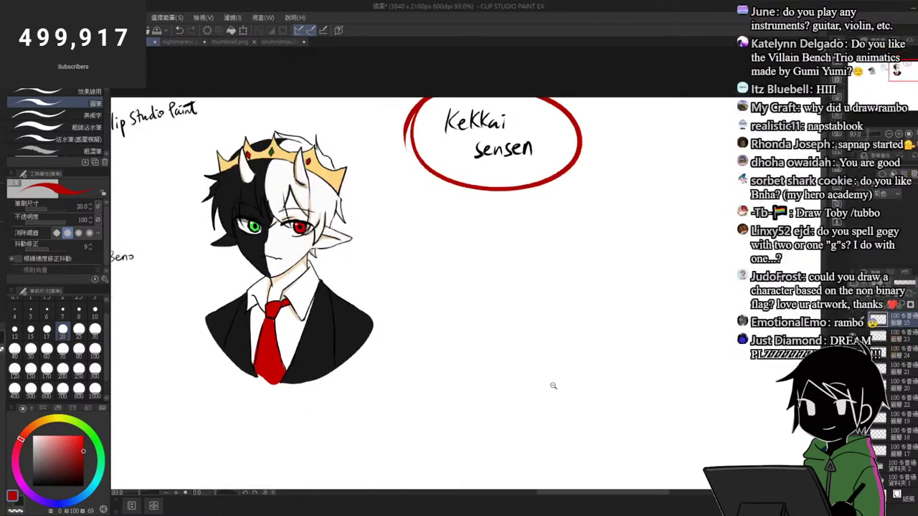
pyautogui.scroll(2, 553, 386)
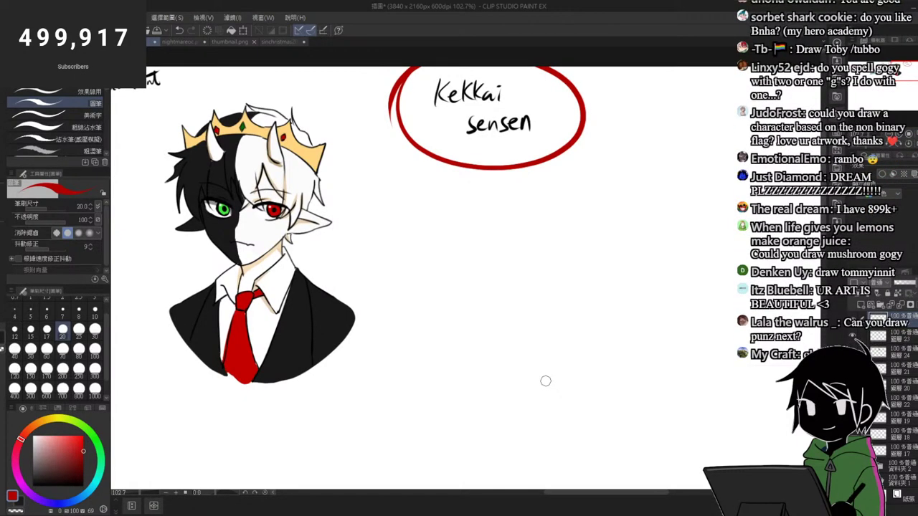
pyautogui.scroll(2, 543, 374)
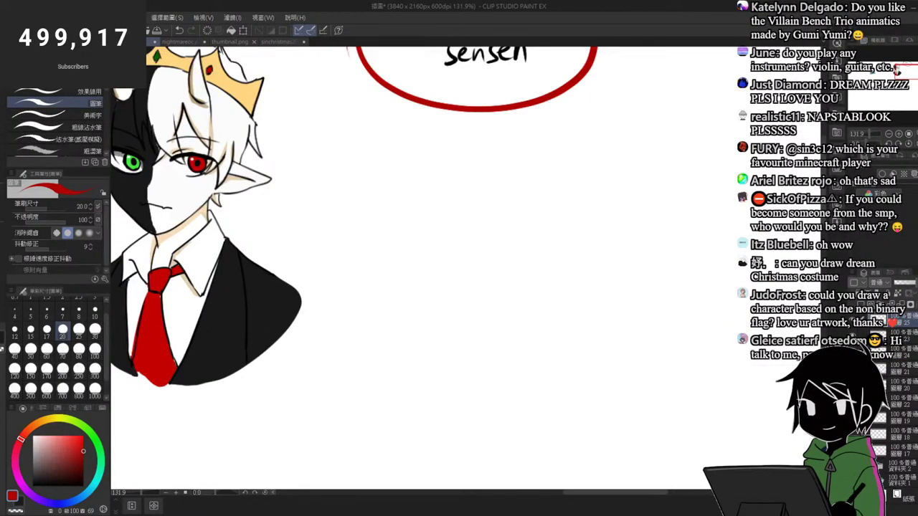
pyautogui.scroll(-2, 341, 269)
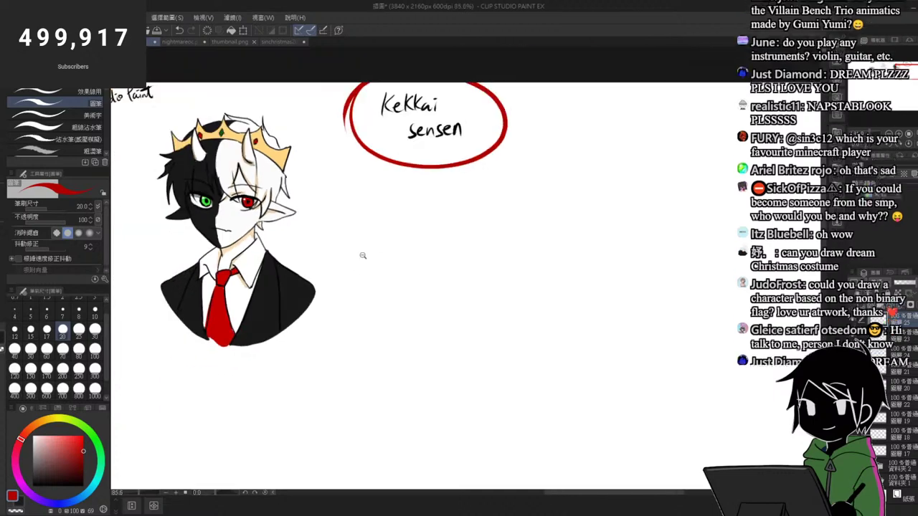
pyautogui.scroll(1, 391, 230)
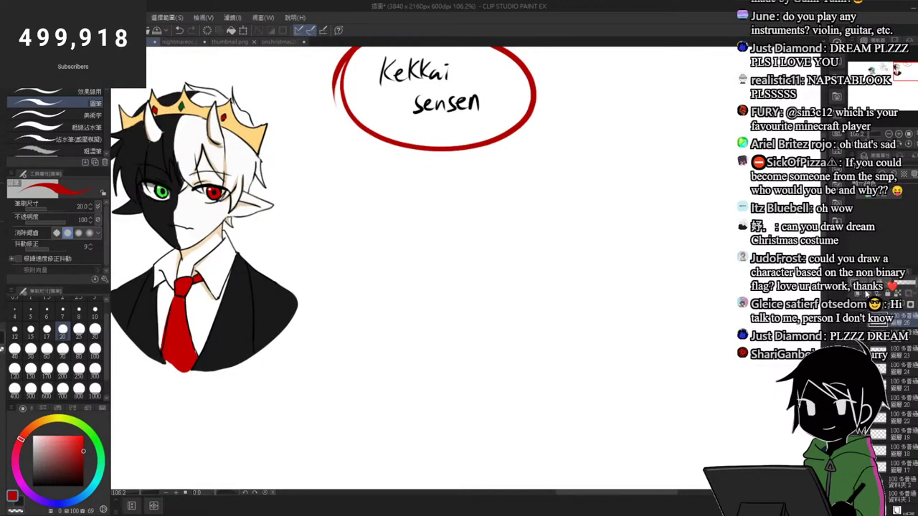
pyautogui.scroll(2, 415, 270)
pyautogui.scroll(-3, 380, 222)
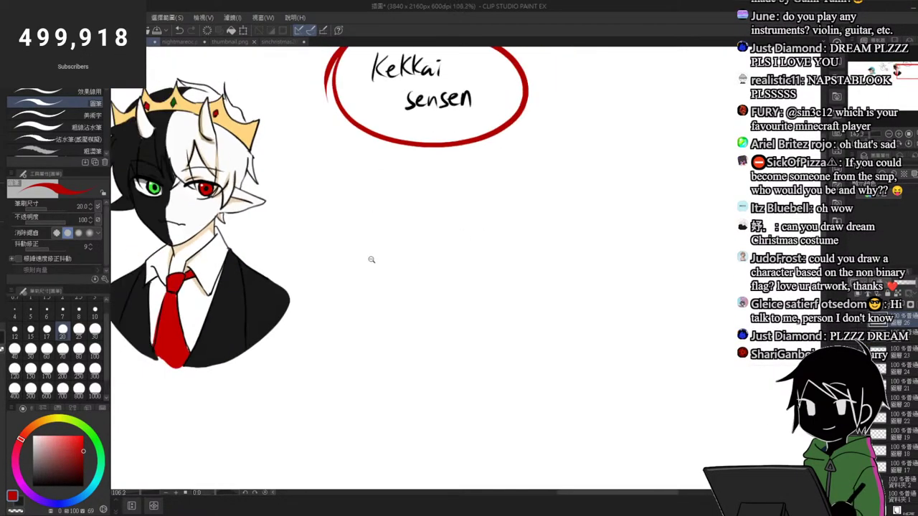
pyautogui.scroll(1, 463, 254)
pyautogui.scroll(1, 445, 284)
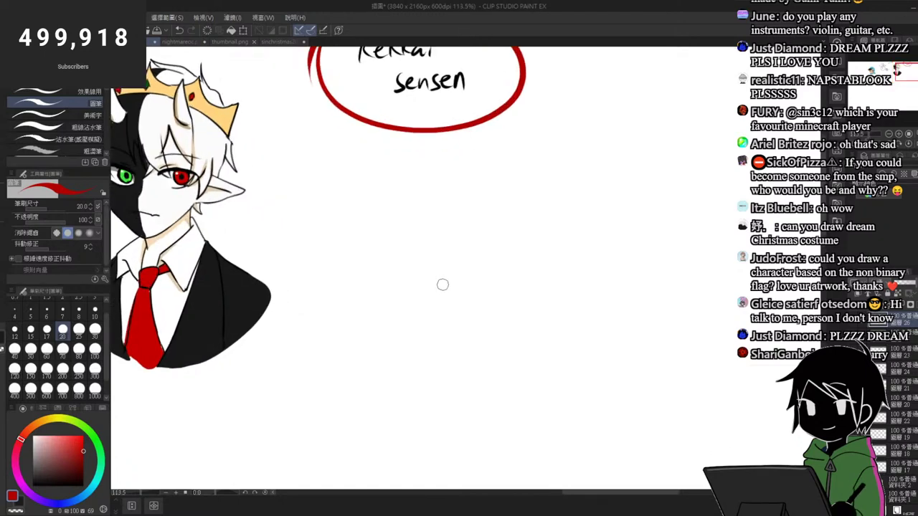
pyautogui.scroll(2, 441, 287)
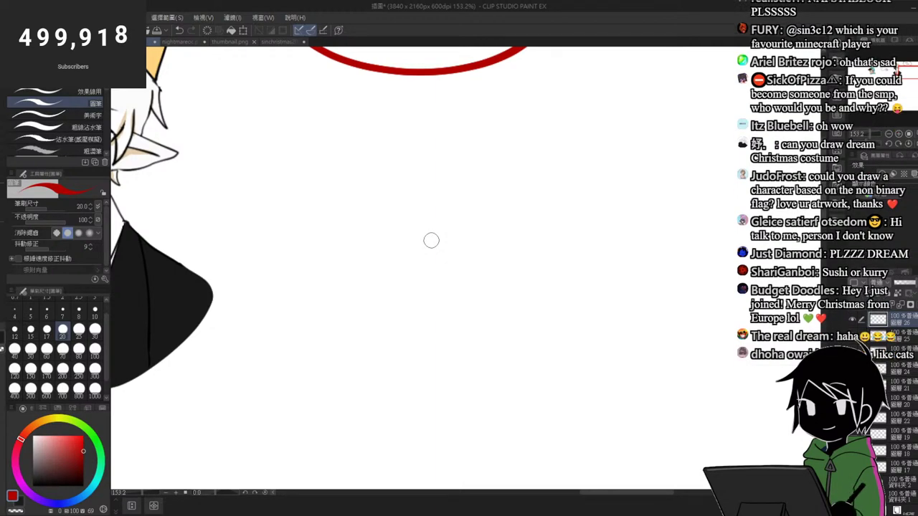
pyautogui.scroll(-4, 393, 239)
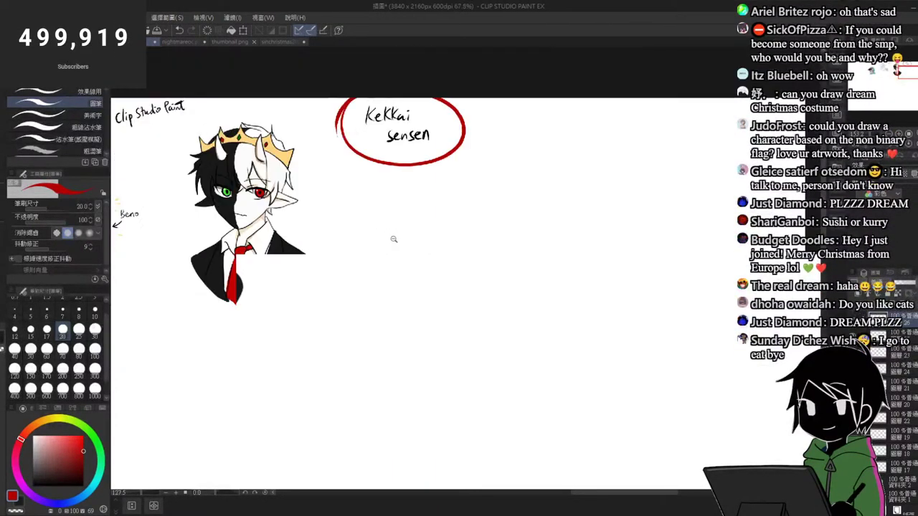
pyautogui.moveTo(393, 240); pyautogui.dragTo(414, 238)
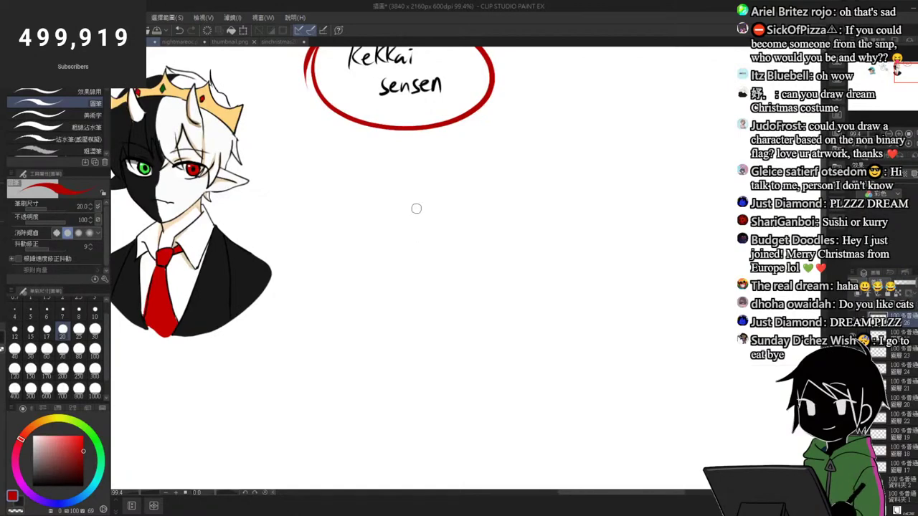
# Step: Add a new layer, choose near-black, and draw a pointed left cat ear on the blank canvas beside the horned character
pyautogui.click(862, 304)
pyautogui.click(83, 486)
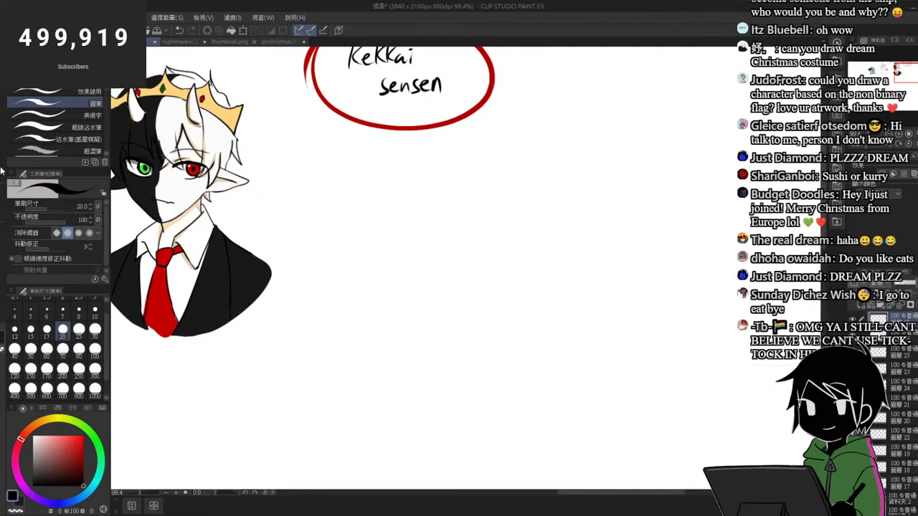
pyautogui.moveTo(401, 230); pyautogui.dragTo(410, 228)
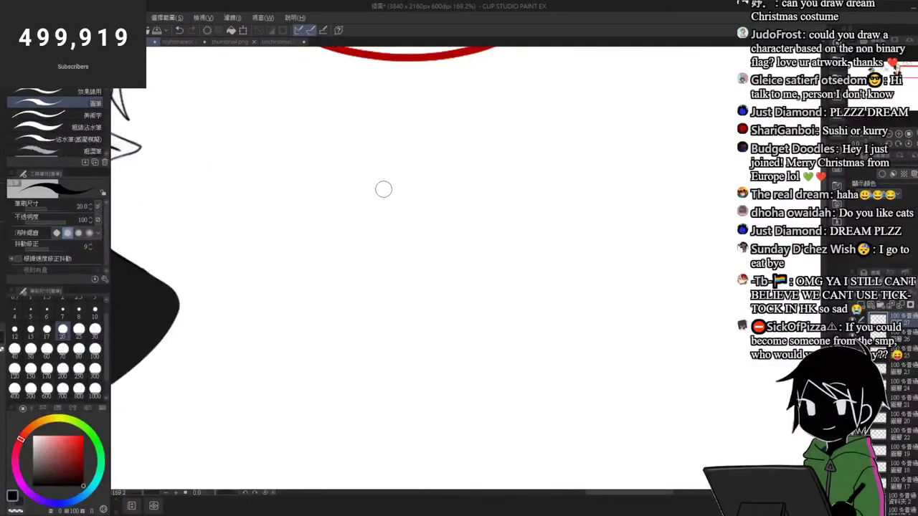
pyautogui.moveTo(384, 188)
pyautogui.mouseDown()
pyautogui.moveTo(406, 220)
pyautogui.moveTo(418, 207)
pyautogui.mouseUp()
pyautogui.moveTo(372, 180); pyautogui.dragTo(350, 237)
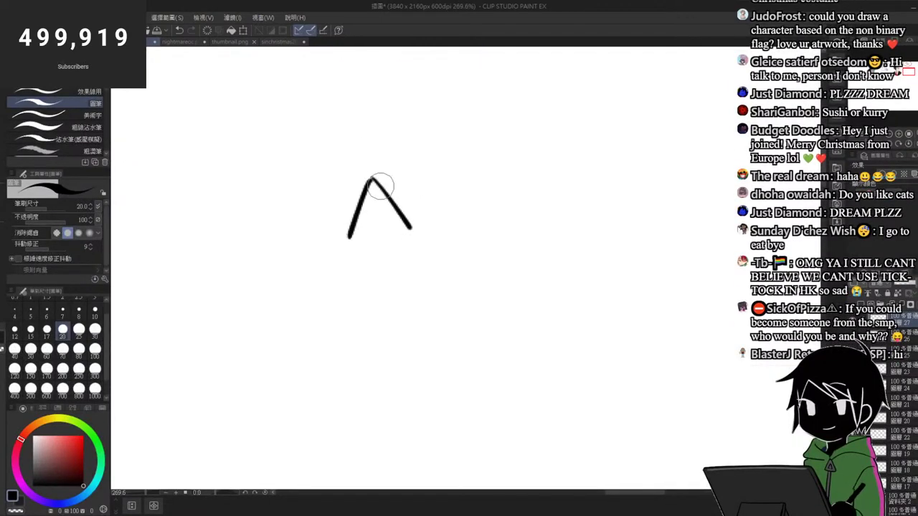
pyautogui.hotkey('ctrl', 'z')
pyautogui.moveTo(370, 176); pyautogui.dragTo(350, 266)
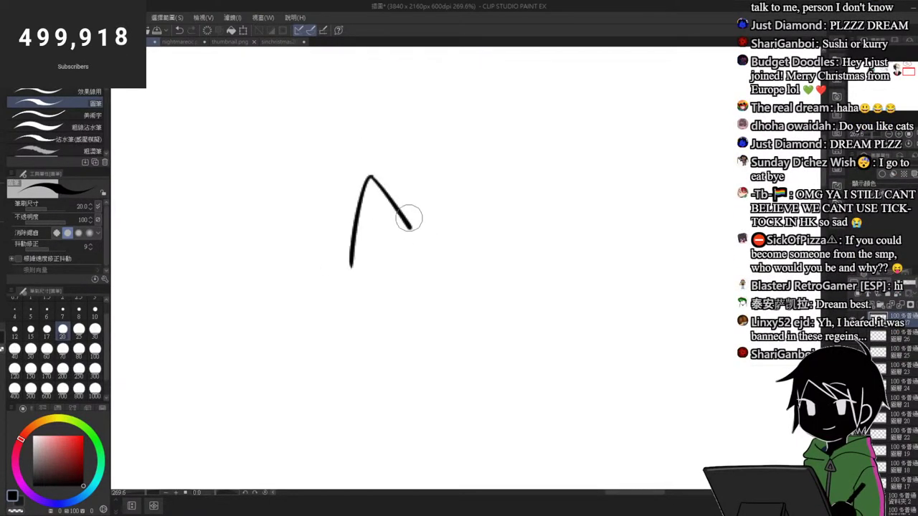
# Step: Continue the line with a jagged hair tuft between the ears and a pointed right ear with an inner fold line
pyautogui.moveTo(414, 225)
pyautogui.mouseDown()
pyautogui.moveTo(470, 225)
pyautogui.moveTo(527, 198)
pyautogui.mouseUp()
pyautogui.hotkey('ctrl', 'z')
pyautogui.moveTo(469, 232)
pyautogui.mouseDown()
pyautogui.moveTo(533, 195)
pyautogui.moveTo(531, 279)
pyautogui.moveTo(521, 200)
pyautogui.moveTo(543, 244)
pyautogui.moveTo(539, 266)
pyautogui.mouseUp()
pyautogui.hotkey('ctrl', 'z')
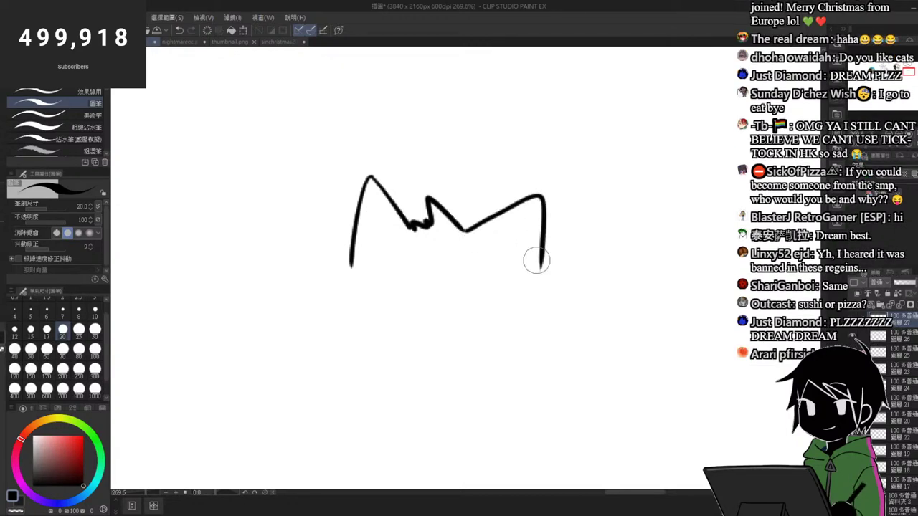
pyautogui.moveTo(415, 206)
pyautogui.mouseDown()
pyautogui.moveTo(396, 225)
pyautogui.moveTo(465, 213)
pyautogui.mouseUp()
pyautogui.moveTo(499, 186)
pyautogui.mouseDown()
pyautogui.moveTo(455, 241)
pyautogui.moveTo(461, 235)
pyautogui.moveTo(458, 244)
pyautogui.moveTo(510, 276)
pyautogui.moveTo(495, 279)
pyautogui.mouseUp()
pyautogui.hotkey('ctrl', 'z')
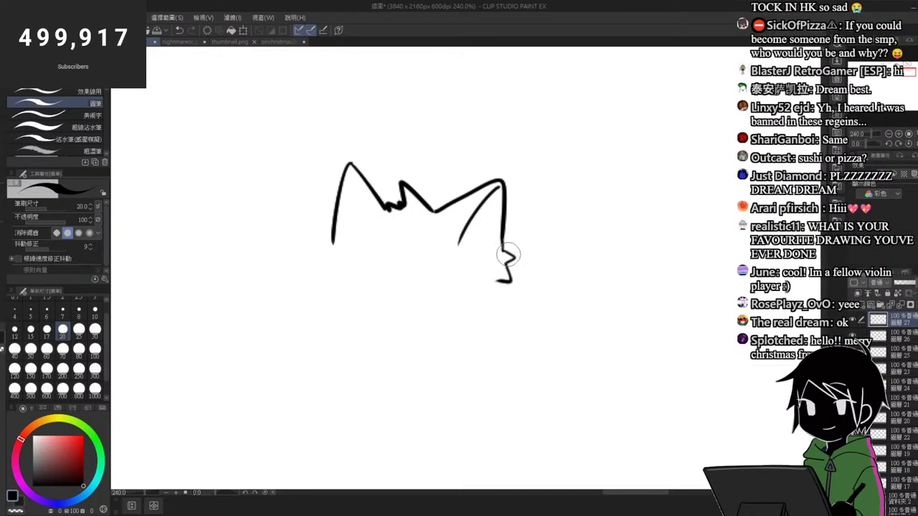
# Step: Draw jagged fur tufts below the outer edges of both cat ears
pyautogui.hotkey('ctrl', 'z')
pyautogui.moveTo(503, 246)
pyautogui.mouseDown()
pyautogui.moveTo(518, 264)
pyautogui.moveTo(506, 264)
pyautogui.moveTo(509, 287)
pyautogui.mouseUp()
pyautogui.moveTo(333, 242); pyautogui.dragTo(314, 274)
pyautogui.scroll(-4, 400, 238)
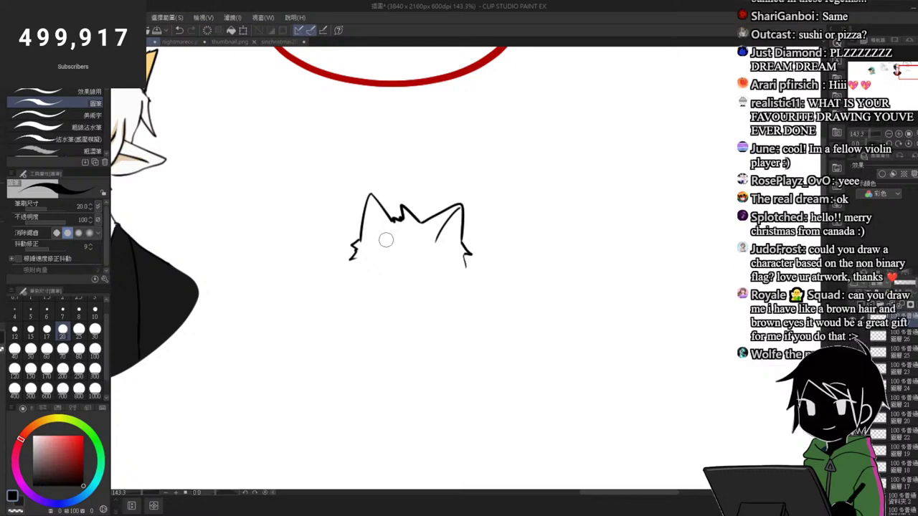
pyautogui.scroll(4, 390, 296)
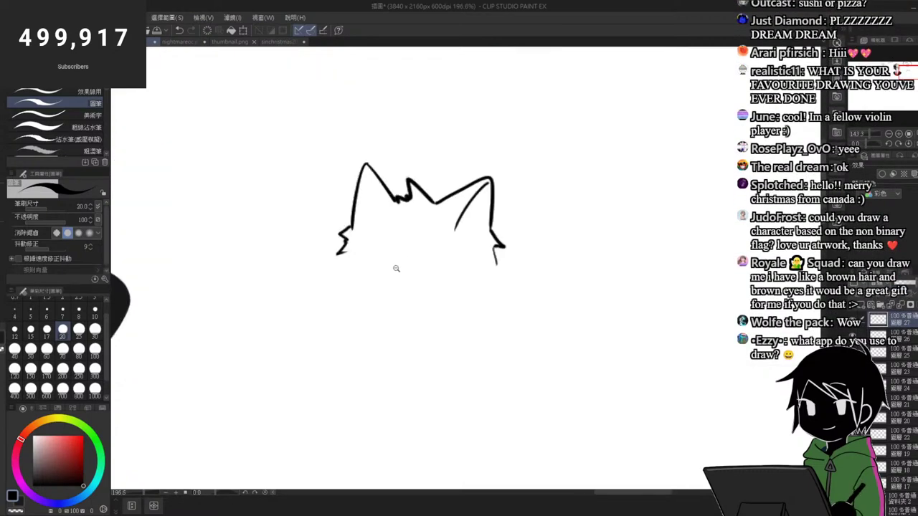
# Step: Draw angled cheek lines below the fur tufts on both sides of the cat's face, adding a second tuft on the right
pyautogui.moveTo(339, 259); pyautogui.dragTo(340, 276)
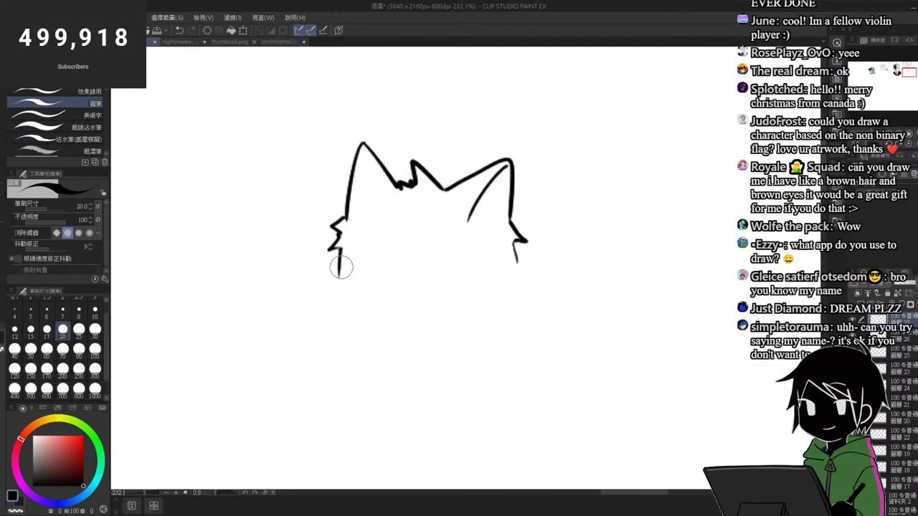
pyautogui.press('e')
pyautogui.moveTo(342, 277)
pyautogui.mouseDown()
pyautogui.moveTo(343, 251)
pyautogui.moveTo(332, 284)
pyautogui.moveTo(363, 327)
pyautogui.mouseUp()
pyautogui.press('p')
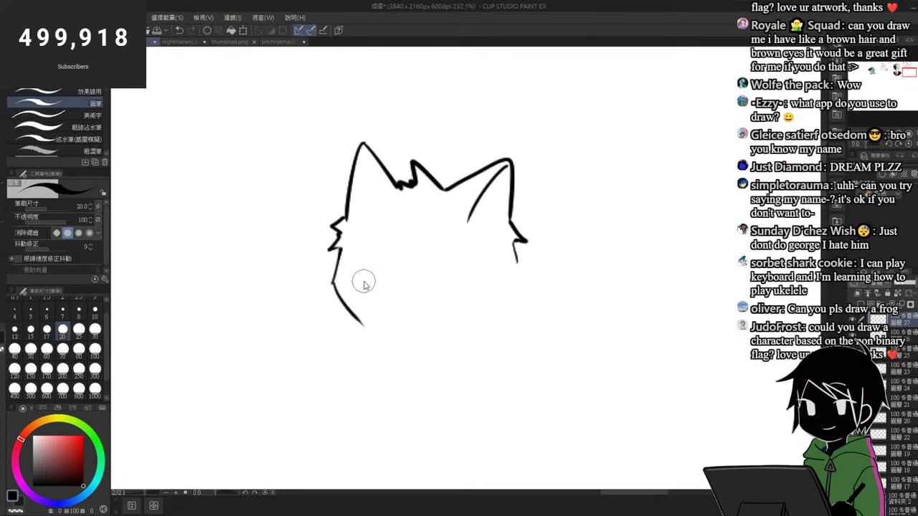
pyautogui.hotkey('ctrl', 'z')
pyautogui.moveTo(334, 282); pyautogui.dragTo(363, 316)
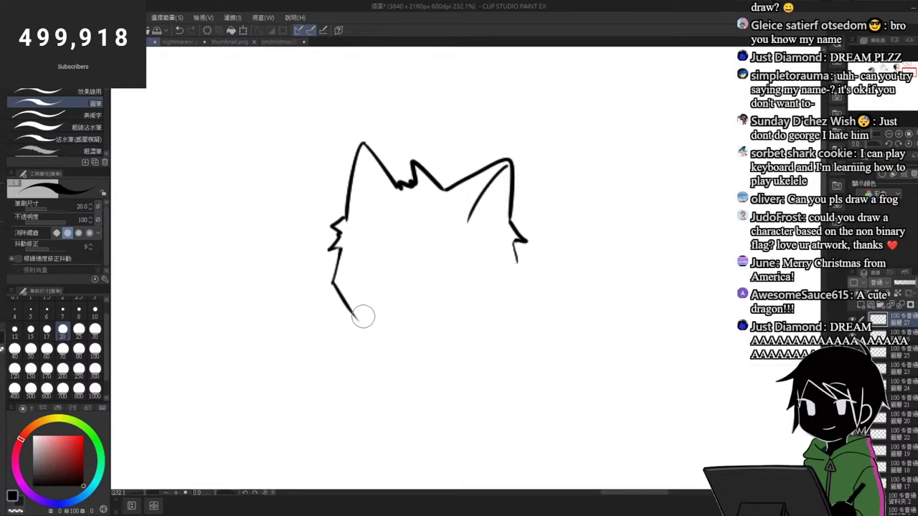
pyautogui.moveTo(514, 252)
pyautogui.mouseDown()
pyautogui.moveTo(526, 279)
pyautogui.moveTo(489, 316)
pyautogui.moveTo(443, 317)
pyautogui.moveTo(472, 337)
pyautogui.mouseUp()
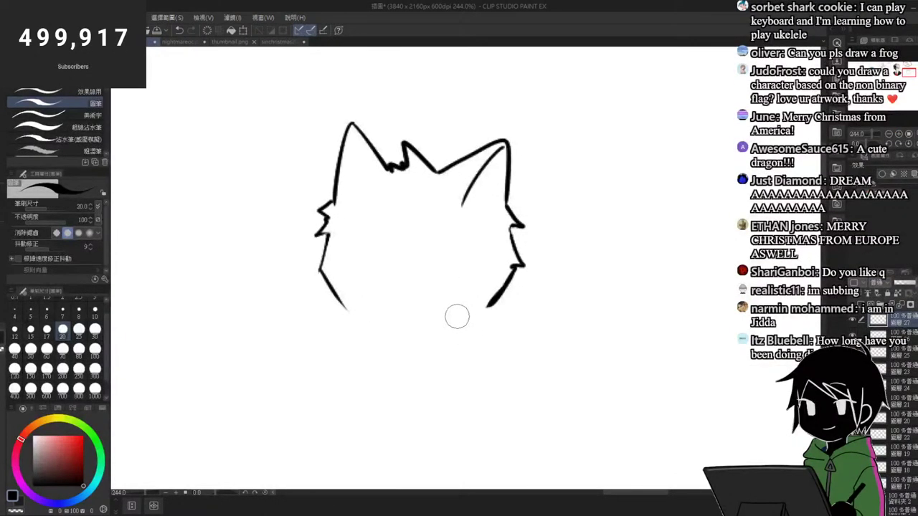
# Step: Curve the lower face outline inward from both cheeks toward the cat's chin
pyautogui.moveTo(427, 251); pyautogui.dragTo(417, 247)
pyautogui.moveTo(444, 297); pyautogui.dragTo(451, 301)
pyautogui.moveTo(432, 264); pyautogui.dragTo(437, 269)
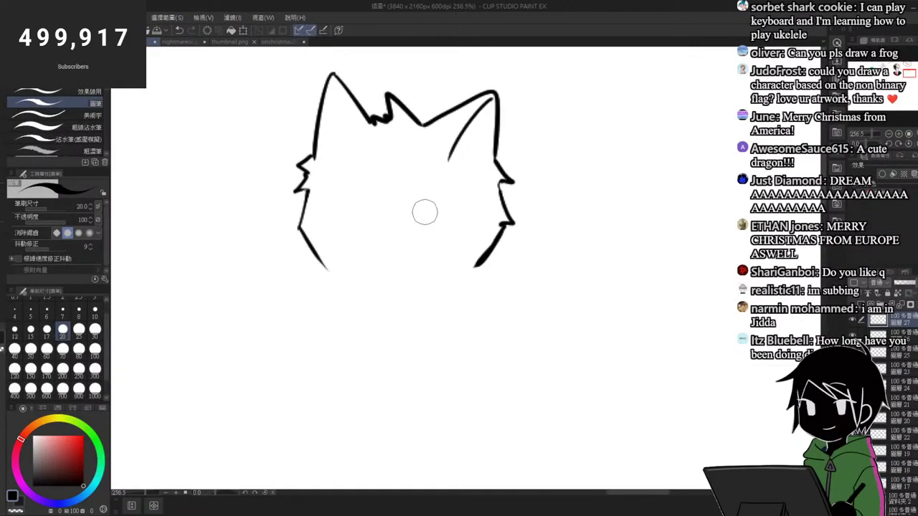
pyautogui.moveTo(323, 267); pyautogui.dragTo(415, 274)
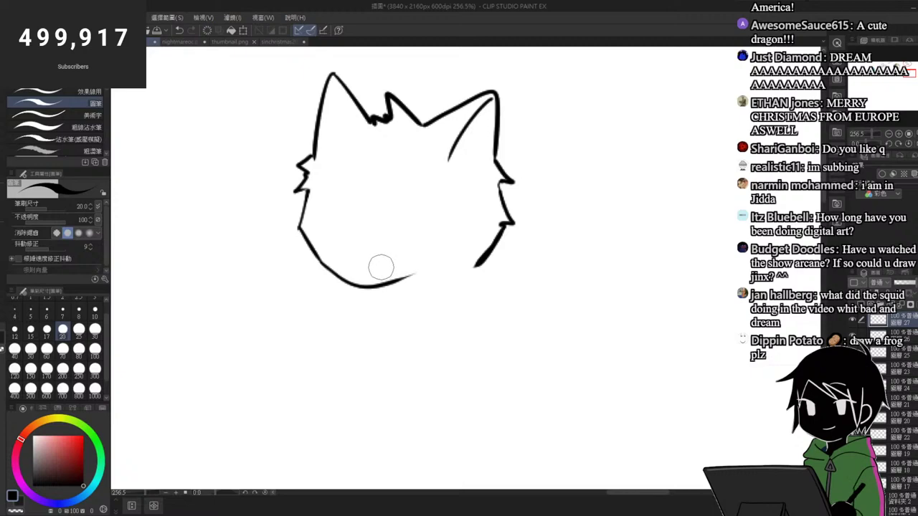
pyautogui.hotkey('ctrl', 'z')
pyautogui.moveTo(317, 257); pyautogui.dragTo(391, 291)
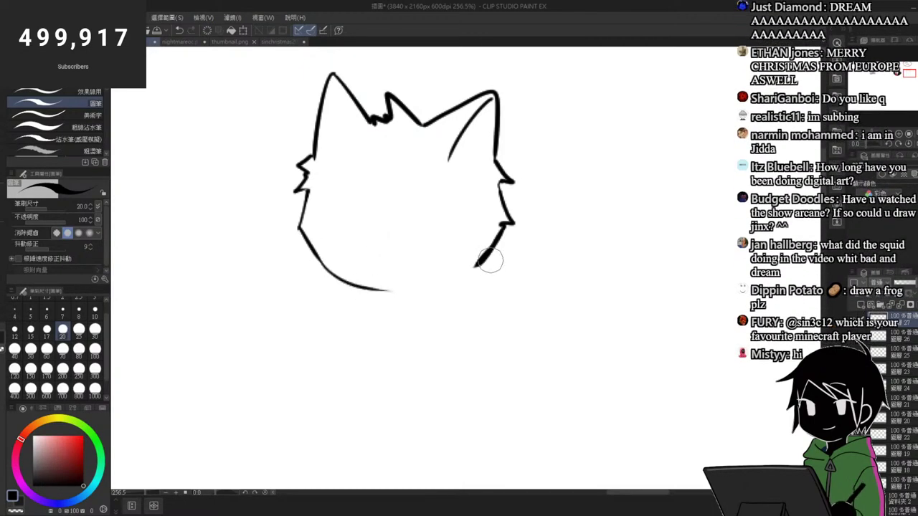
pyautogui.moveTo(491, 248); pyautogui.dragTo(423, 287)
# Step: Draw two solid oval eyes and a small wavy cat mouth between and below them
pyautogui.moveTo(427, 199); pyautogui.dragTo(424, 195)
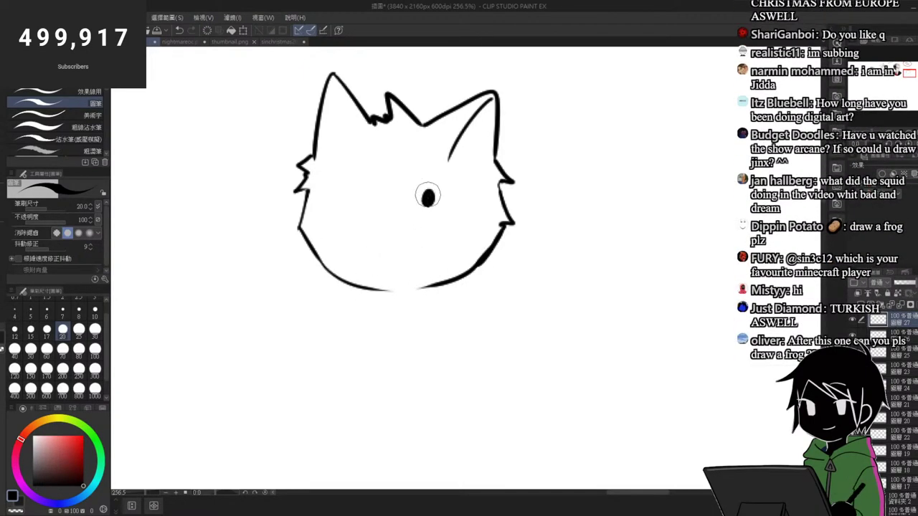
pyautogui.moveTo(346, 190); pyautogui.dragTo(350, 192)
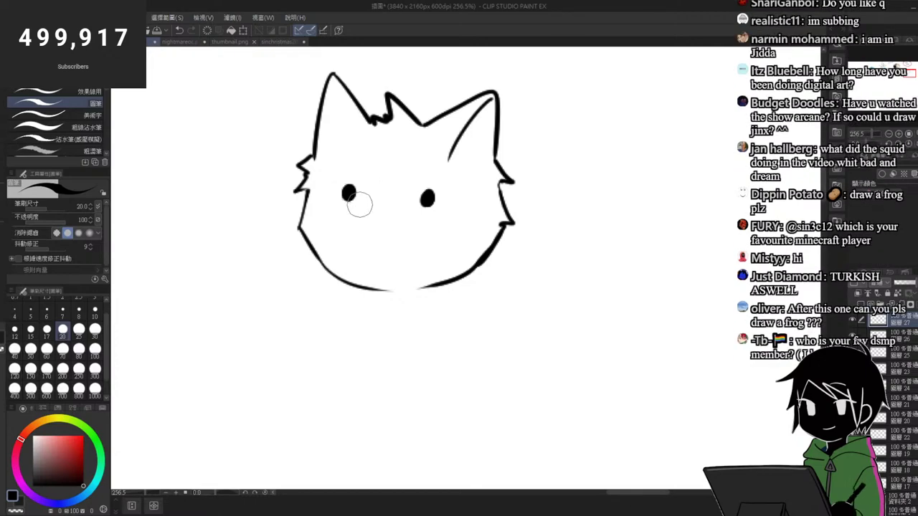
pyautogui.moveTo(357, 233); pyautogui.dragTo(413, 231)
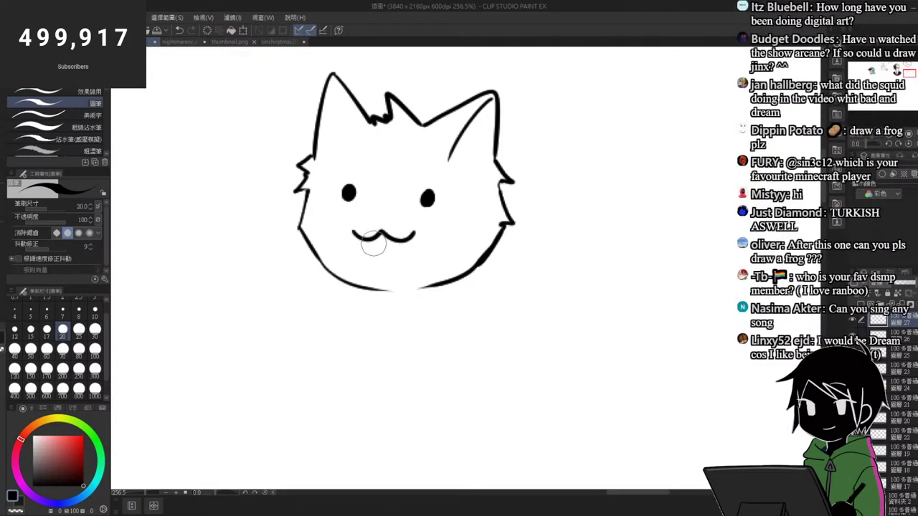
pyautogui.hotkey('ctrl', 'z')
pyautogui.moveTo(351, 229)
pyautogui.mouseDown()
pyautogui.moveTo(390, 239)
pyautogui.moveTo(405, 229)
pyautogui.mouseUp()
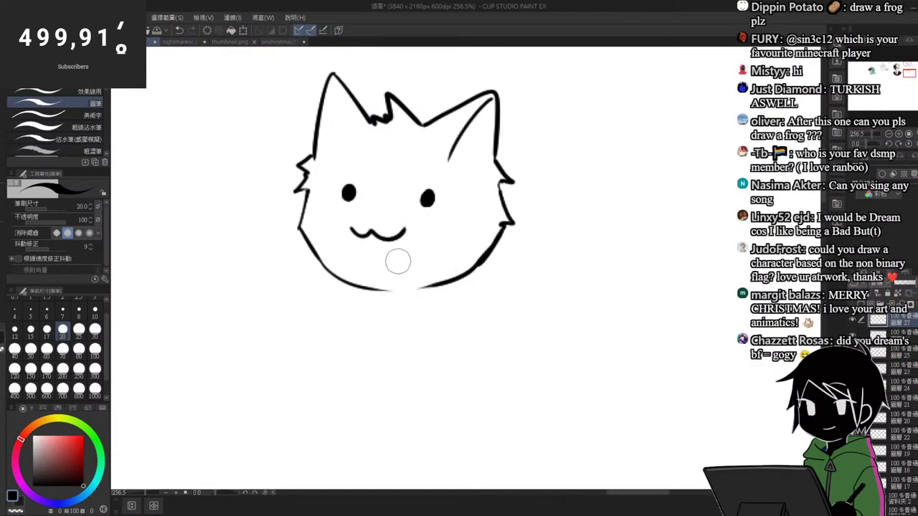
# Step: Close the gap in the cat's chin line and draw a curved collar band beneath the head
pyautogui.scroll(2, 398, 262)
pyautogui.moveTo(363, 293); pyautogui.dragTo(412, 295)
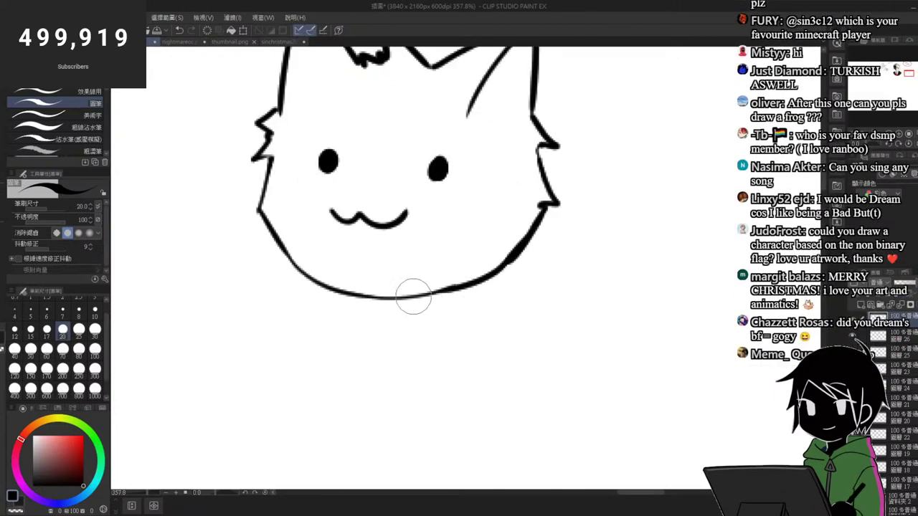
pyautogui.moveTo(318, 284)
pyautogui.mouseDown()
pyautogui.moveTo(336, 313)
pyautogui.moveTo(460, 306)
pyautogui.moveTo(490, 266)
pyautogui.mouseUp()
pyautogui.hotkey('ctrl', 'z')
pyautogui.scroll(-5, 399, 295)
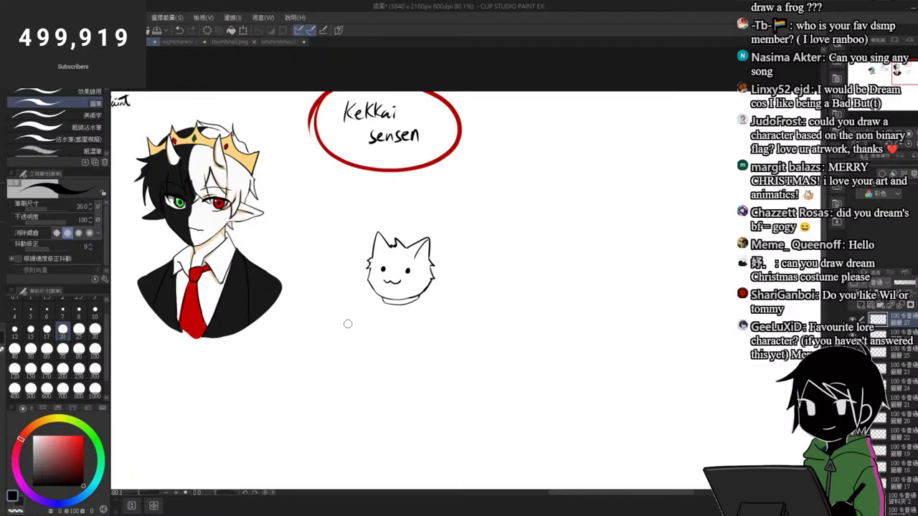
pyautogui.scroll(2, 440, 307)
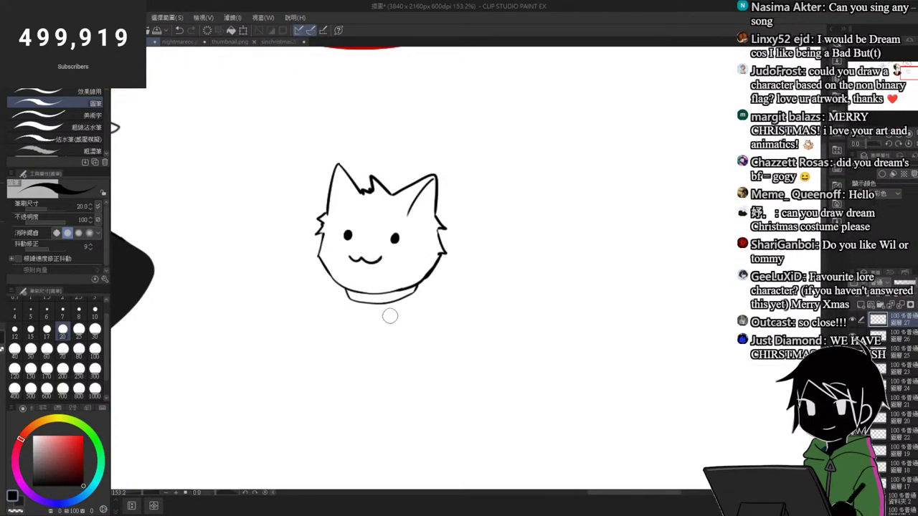
pyautogui.scroll(-5, 389, 315)
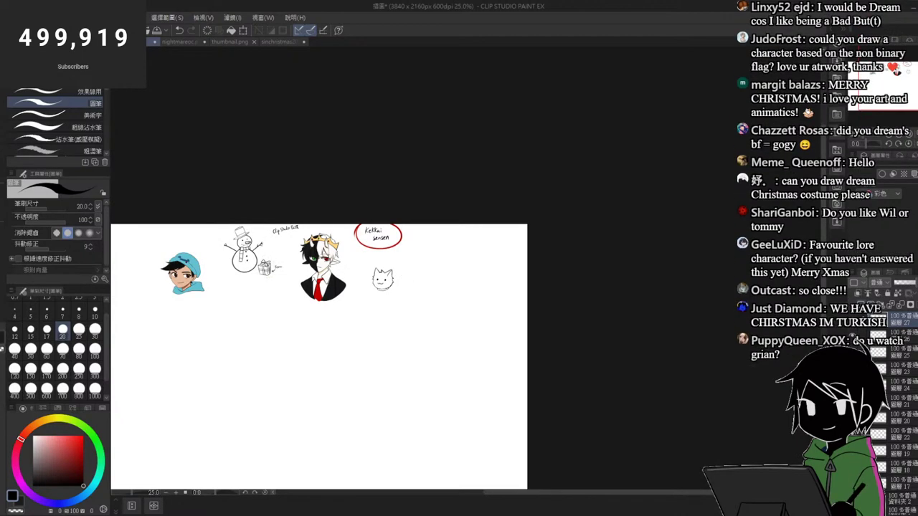
# Step: Add a new layer and, on blank canvas beside the cat, draw a thin pointed jaw with a thicker U-shaped mask curve above it
pyautogui.scroll(5, 466, 279)
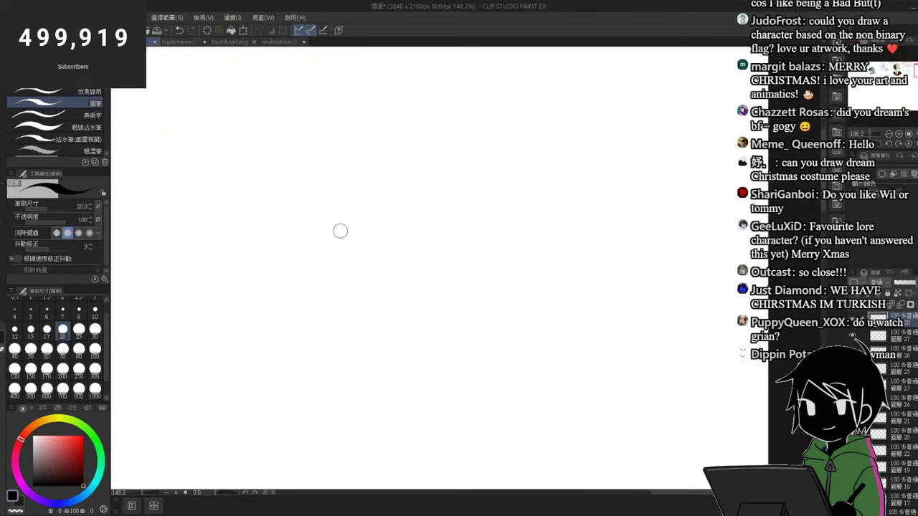
pyautogui.moveTo(336, 230)
pyautogui.mouseDown()
pyautogui.moveTo(362, 294)
pyautogui.moveTo(350, 278)
pyautogui.moveTo(404, 323)
pyautogui.moveTo(465, 298)
pyautogui.moveTo(351, 247)
pyautogui.moveTo(387, 302)
pyautogui.mouseUp()
pyautogui.hotkey('ctrl', 'z')
pyautogui.hotkey('ctrl', 'z')
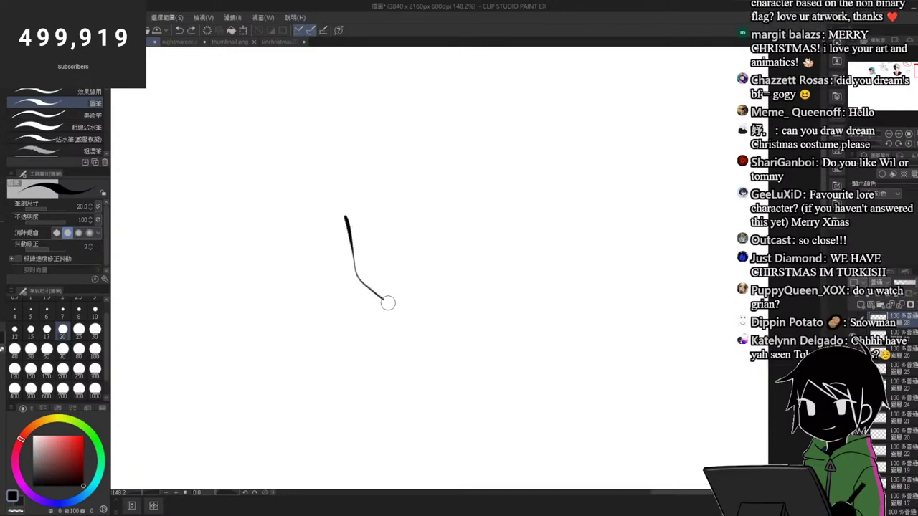
pyautogui.moveTo(344, 216)
pyautogui.mouseDown()
pyautogui.moveTo(368, 271)
pyautogui.moveTo(448, 263)
pyautogui.mouseUp()
pyautogui.hotkey('ctrl', 'z')
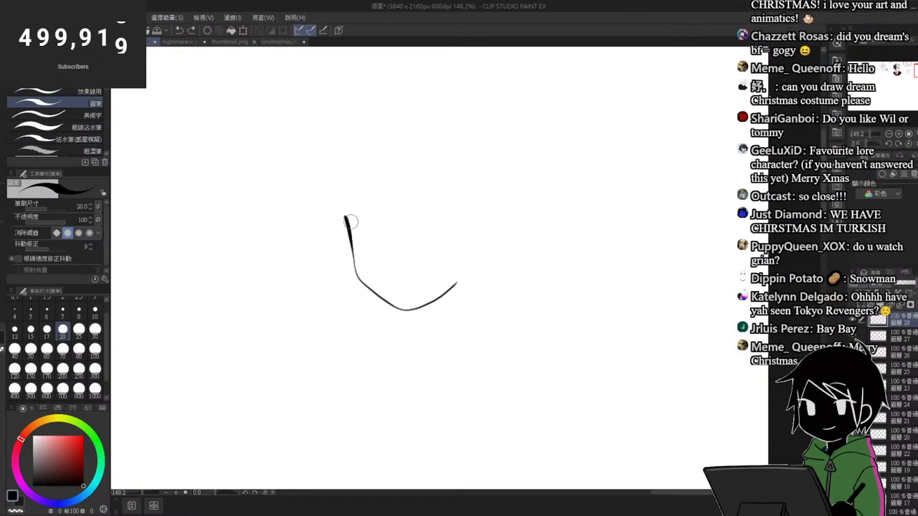
pyautogui.moveTo(344, 216)
pyautogui.mouseDown()
pyautogui.moveTo(359, 251)
pyautogui.moveTo(443, 262)
pyautogui.moveTo(467, 216)
pyautogui.mouseUp()
# Step: Draw a zigzag hair strand above the thick mask curve
pyautogui.scroll(3, 461, 238)
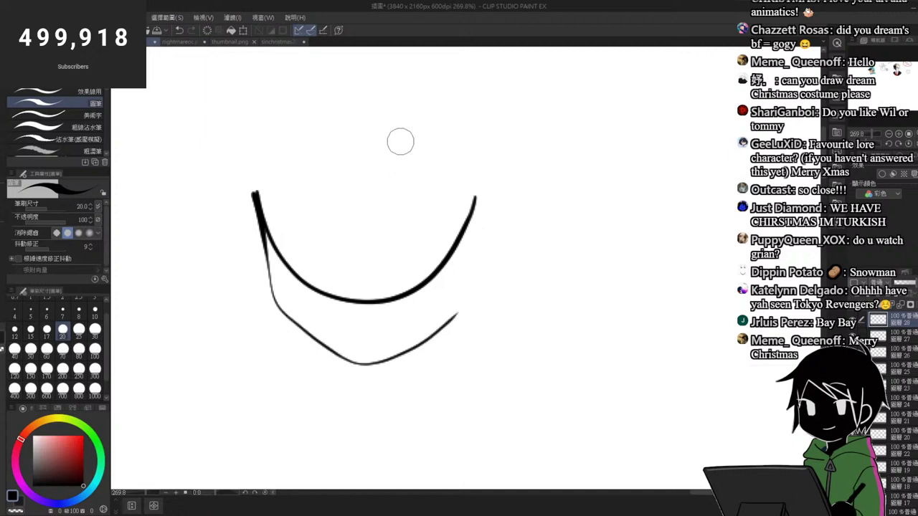
pyautogui.moveTo(400, 139); pyautogui.dragTo(291, 179)
pyautogui.scroll(-2, 443, 175)
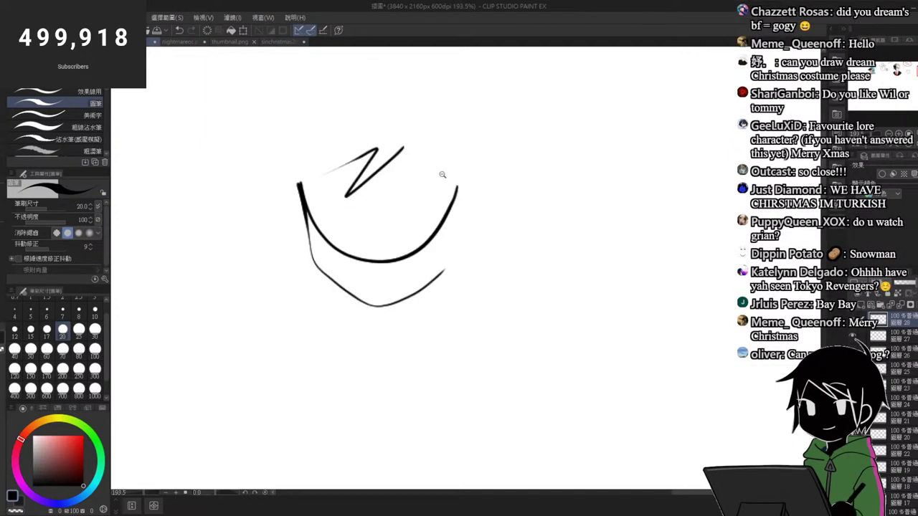
# Step: Draw a rounded ear on the right of the head, and a curved smile with two dot eyes on the mask
pyautogui.scroll(2, 450, 201)
pyautogui.moveTo(469, 218); pyautogui.dragTo(455, 272)
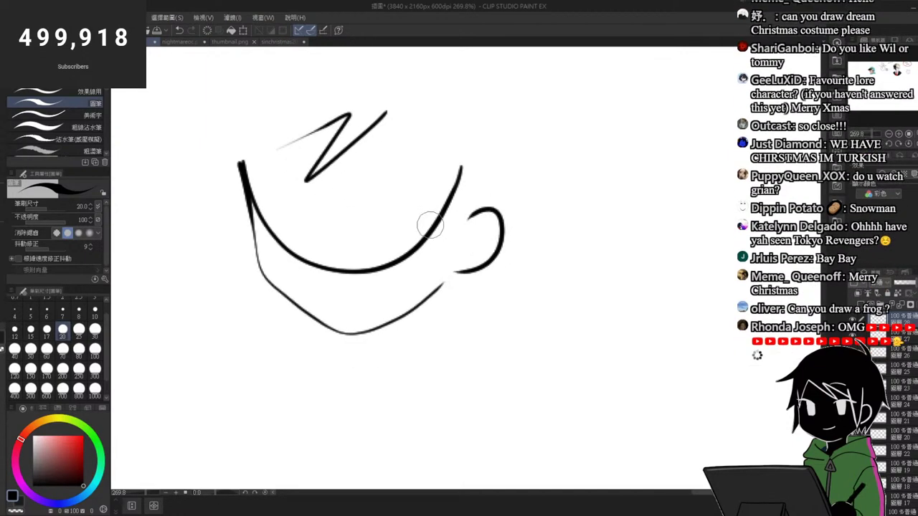
pyautogui.moveTo(301, 221)
pyautogui.mouseDown()
pyautogui.moveTo(346, 233)
pyautogui.moveTo(411, 188)
pyautogui.mouseUp()
pyautogui.hotkey('ctrl', 'z')
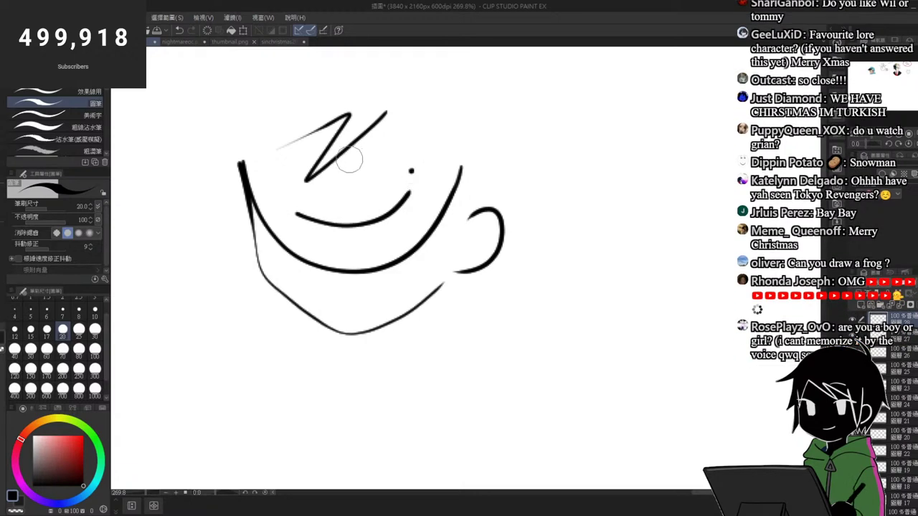
pyautogui.scroll(-4, 421, 238)
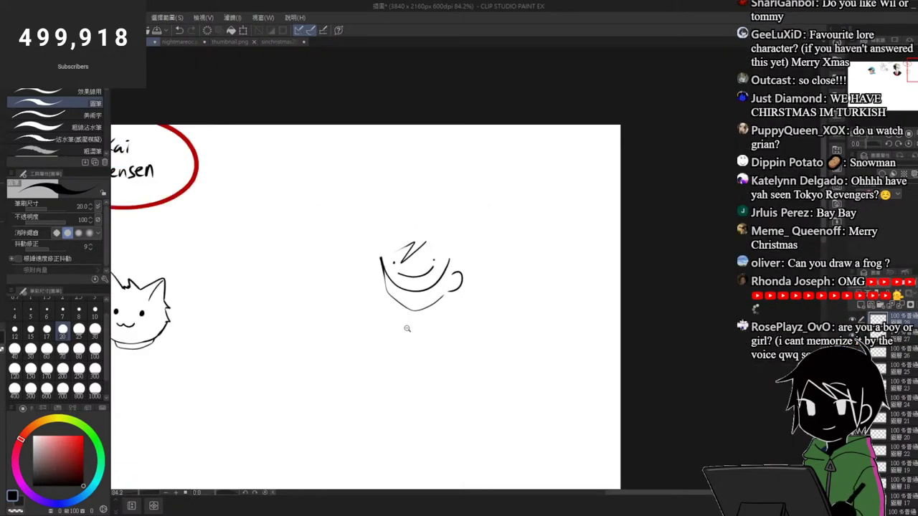
# Step: Extend the fringe line down to the mask's upper left edge and erase the mask lines sticking out above it
pyautogui.scroll(4, 409, 286)
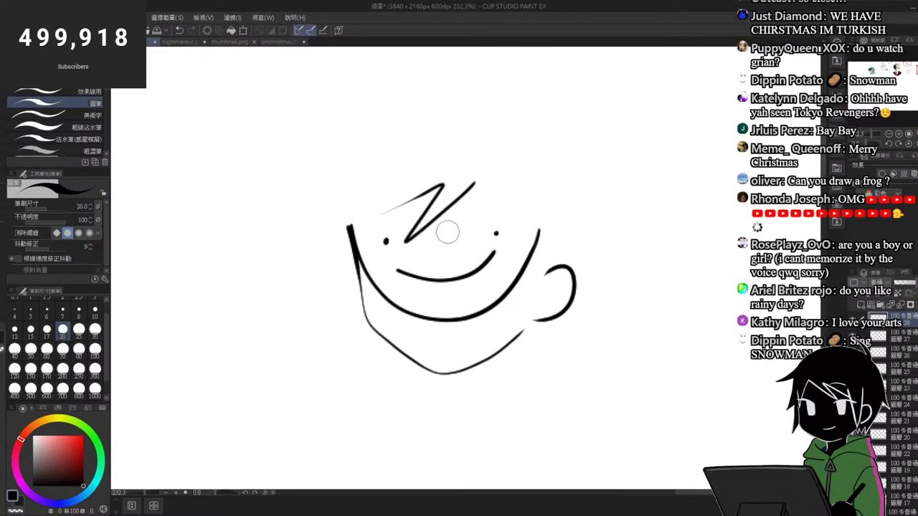
pyautogui.scroll(2, 392, 230)
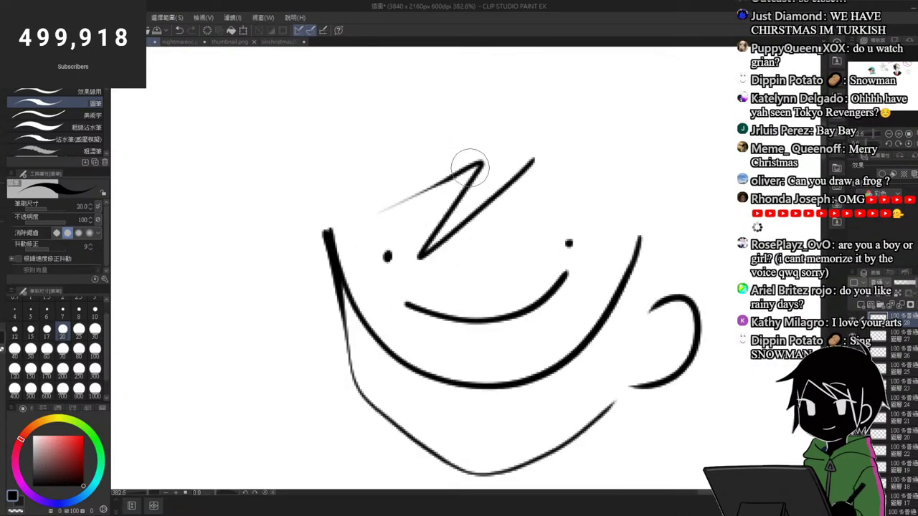
pyautogui.moveTo(469, 168); pyautogui.dragTo(329, 241)
pyautogui.moveTo(458, 179); pyautogui.dragTo(308, 263)
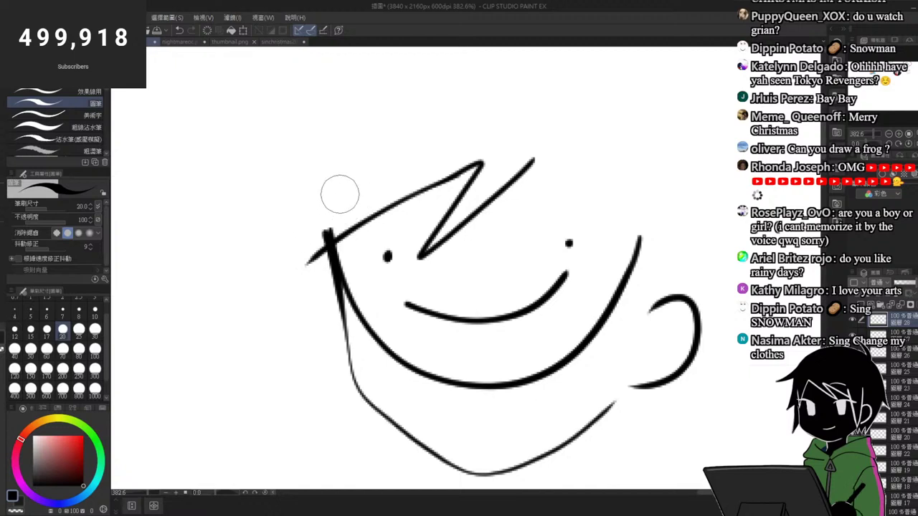
pyautogui.press('e')
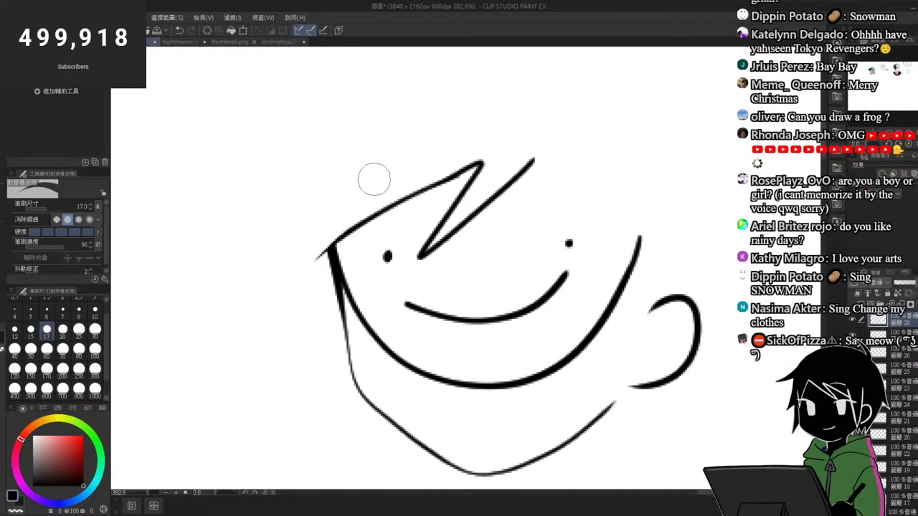
# Step: Draw a pointed hair lock at the left end of the fringe, slanting upward from the mask's edge
pyautogui.press('p')
pyautogui.moveTo(340, 190); pyautogui.dragTo(304, 261)
pyautogui.hotkey('ctrl', 'z')
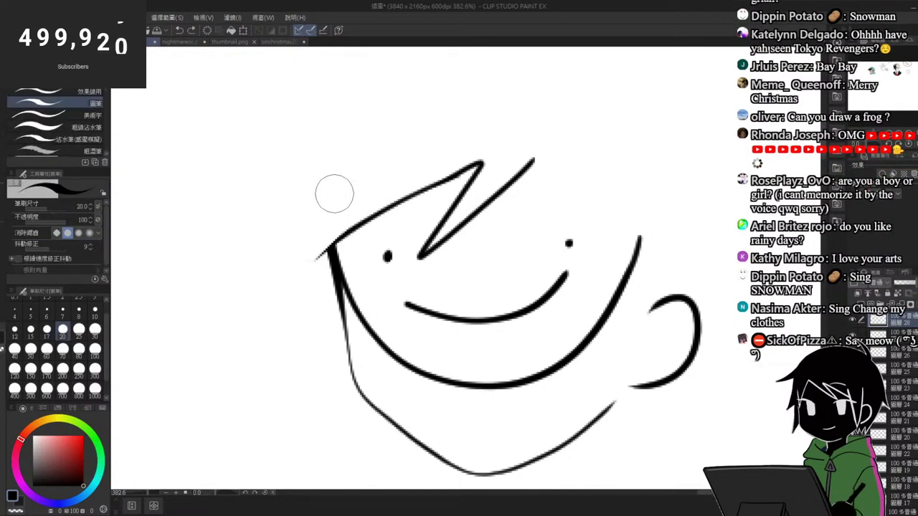
pyautogui.moveTo(339, 191)
pyautogui.mouseDown()
pyautogui.moveTo(329, 248)
pyautogui.moveTo(350, 261)
pyautogui.mouseUp()
# Step: Erase the middle zigzag stroke of the fringe, redraw it as a shorter pointed strand, and enlarge the right eye dot
pyautogui.scroll(3, 463, 229)
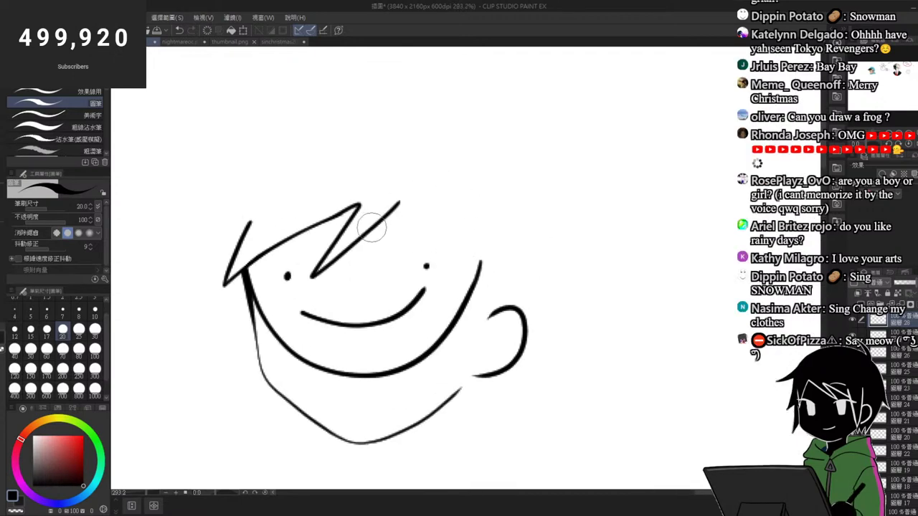
pyautogui.press('e')
pyautogui.scroll(3, 376, 176)
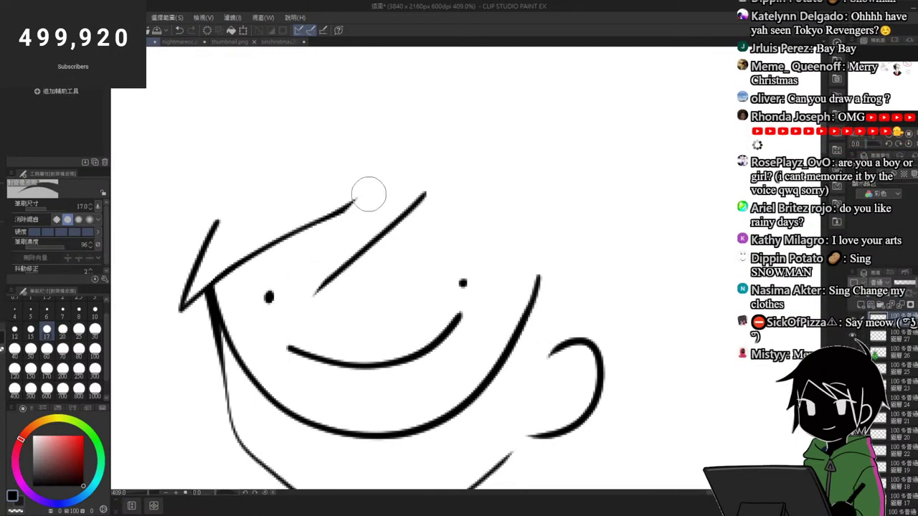
pyautogui.moveTo(368, 190)
pyautogui.mouseDown()
pyautogui.moveTo(326, 218)
pyautogui.moveTo(325, 261)
pyautogui.moveTo(297, 303)
pyautogui.moveTo(423, 194)
pyautogui.moveTo(449, 240)
pyautogui.moveTo(459, 286)
pyautogui.mouseUp()
pyautogui.press('p')
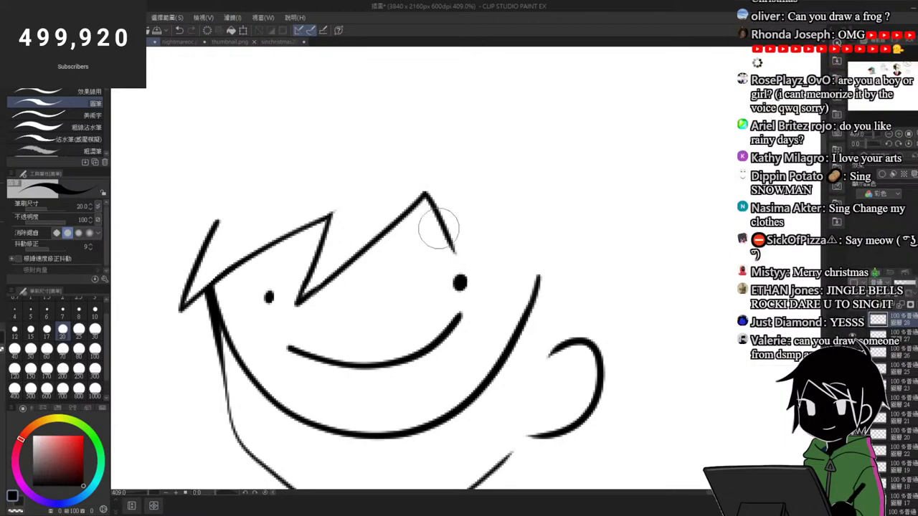
pyautogui.moveTo(439, 228); pyautogui.dragTo(480, 307)
pyautogui.moveTo(480, 307)
pyautogui.mouseDown()
pyautogui.moveTo(484, 221)
pyautogui.moveTo(523, 309)
pyautogui.mouseUp()
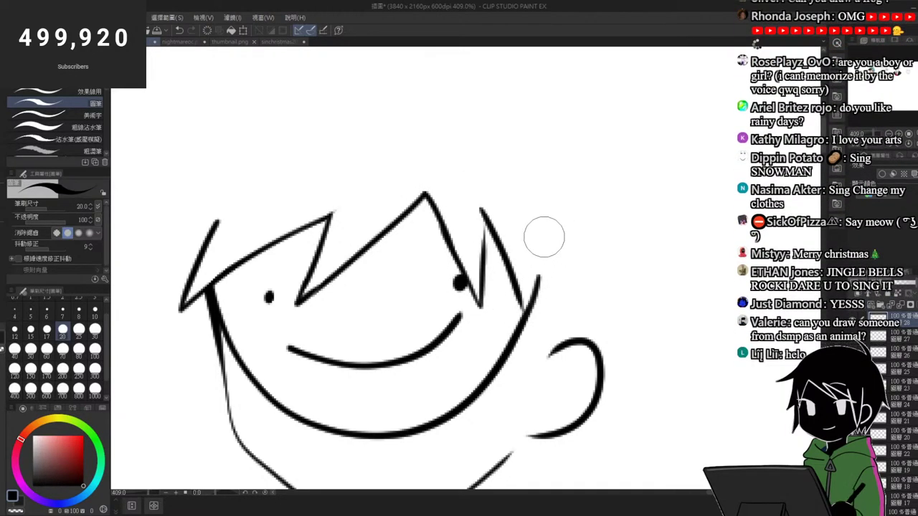
pyautogui.hotkey('ctrl', 'z')
pyautogui.press('e')
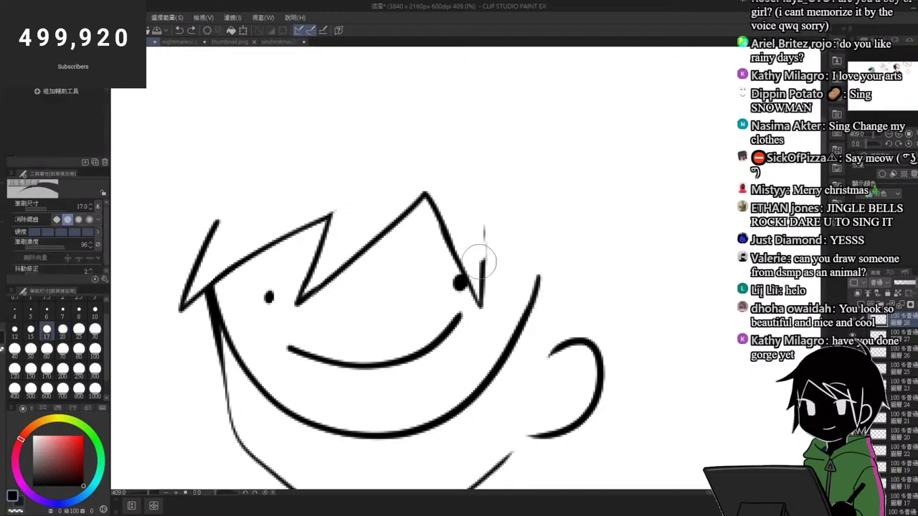
pyautogui.moveTo(484, 260); pyautogui.dragTo(480, 293)
pyautogui.moveTo(456, 206); pyautogui.dragTo(489, 306)
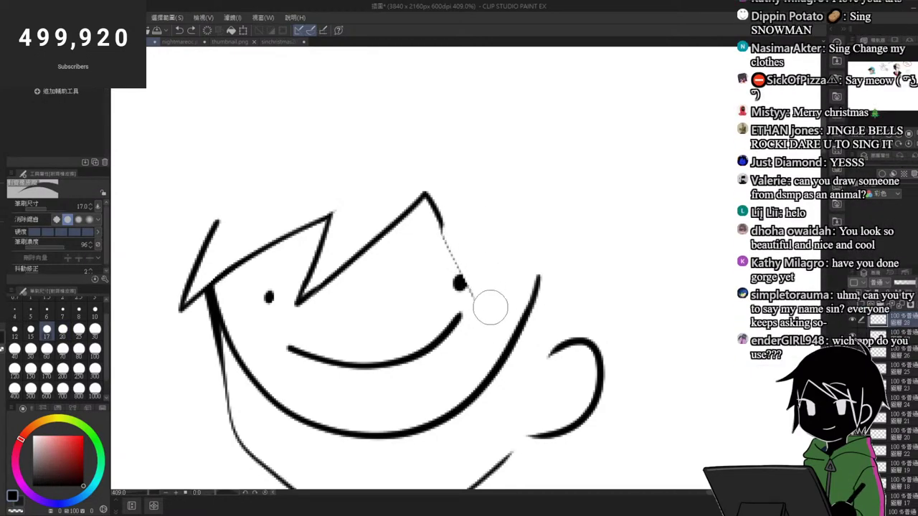
pyautogui.press('p')
pyautogui.press('e')
pyautogui.moveTo(455, 243)
pyautogui.mouseDown()
pyautogui.moveTo(479, 308)
pyautogui.moveTo(459, 277)
pyautogui.mouseUp()
# Step: Draw a pointed strand between the eyes, rising to a peak and falling to the mask's right edge, with a side lock at the ear
pyautogui.press('p')
pyautogui.moveTo(426, 194)
pyautogui.mouseDown()
pyautogui.moveTo(450, 243)
pyautogui.moveTo(437, 218)
pyautogui.moveTo(446, 230)
pyautogui.moveTo(439, 188)
pyautogui.moveTo(424, 196)
pyautogui.moveTo(457, 216)
pyautogui.moveTo(492, 282)
pyautogui.moveTo(474, 235)
pyautogui.moveTo(375, 267)
pyautogui.moveTo(493, 199)
pyautogui.moveTo(526, 291)
pyautogui.moveTo(535, 255)
pyautogui.mouseUp()
pyautogui.press('e')
pyautogui.press('p')
pyautogui.hotkey('ctrl', 'z')
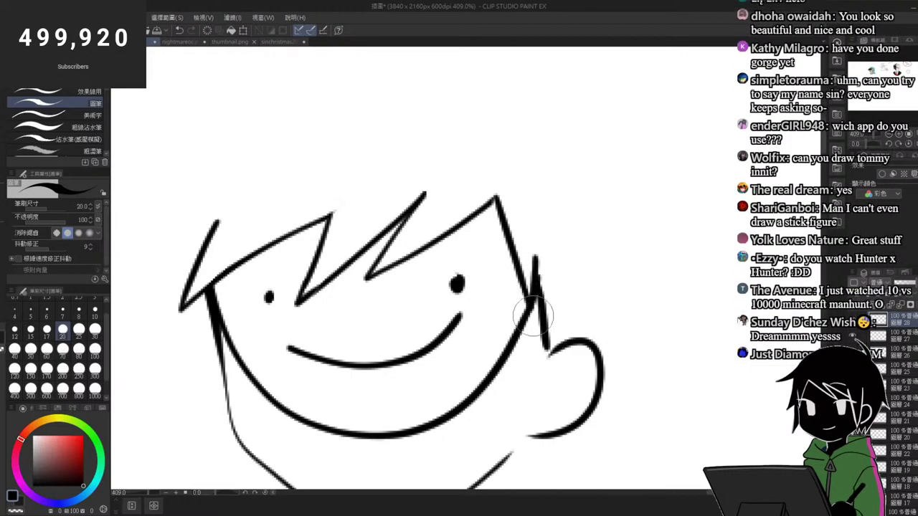
# Step: Draw the top edge of the hair above the head, with a pointed tuft at its left end and a small spike at its right
pyautogui.scroll(-5, 490, 251)
pyautogui.scroll(3, 552, 254)
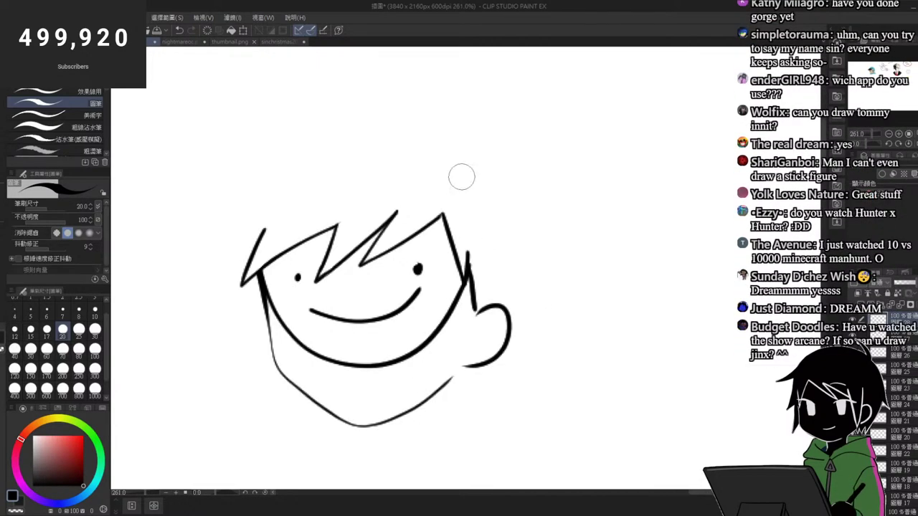
pyautogui.moveTo(489, 141); pyautogui.dragTo(457, 94)
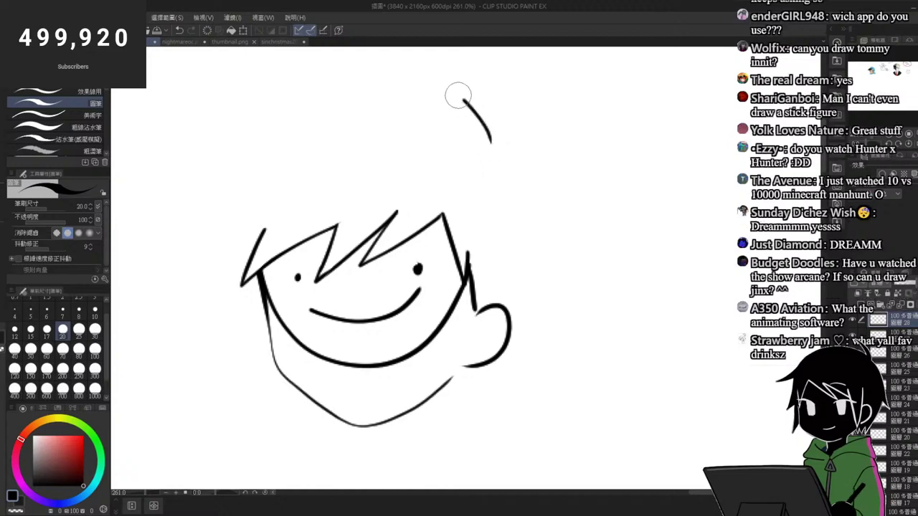
pyautogui.hotkey('ctrl', 'z')
pyautogui.moveTo(482, 133)
pyautogui.mouseDown()
pyautogui.moveTo(430, 114)
pyautogui.moveTo(359, 116)
pyautogui.mouseUp()
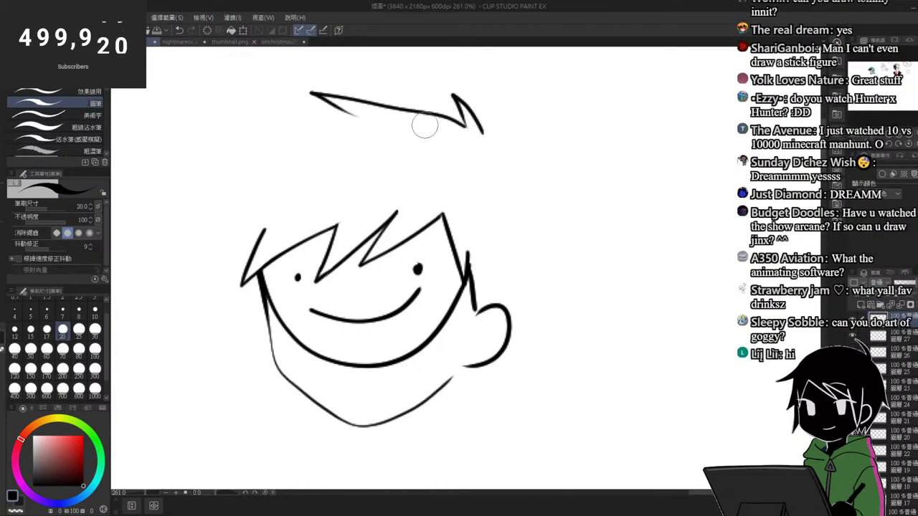
pyautogui.hotkey('ctrl', 'z')
pyautogui.hotkey('ctrl', 'z')
pyautogui.moveTo(479, 127)
pyautogui.mouseDown()
pyautogui.moveTo(290, 92)
pyautogui.moveTo(349, 122)
pyautogui.mouseUp()
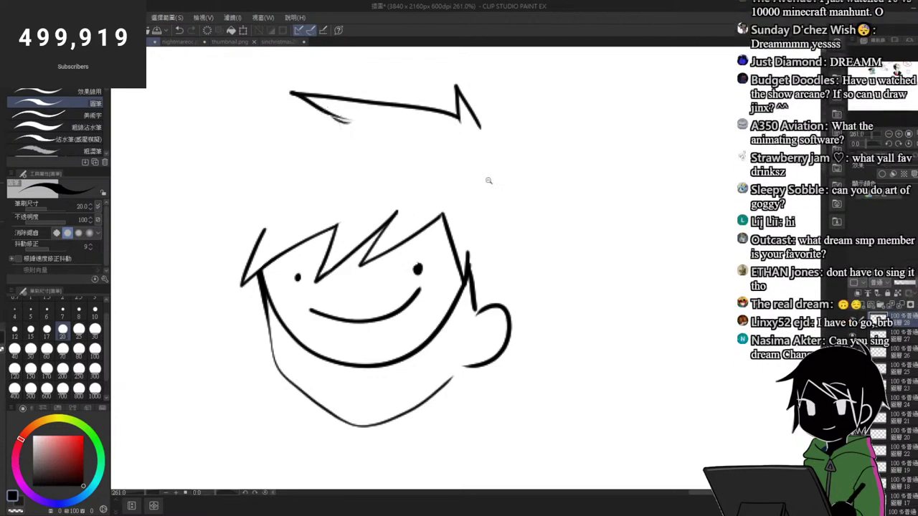
# Step: Draw the left side of the hair from the crown to an outward point, ending in small strands and the far ear beside the mask
pyautogui.scroll(-5, 498, 215)
pyautogui.scroll(5, 423, 191)
pyautogui.moveTo(454, 154); pyautogui.dragTo(338, 209)
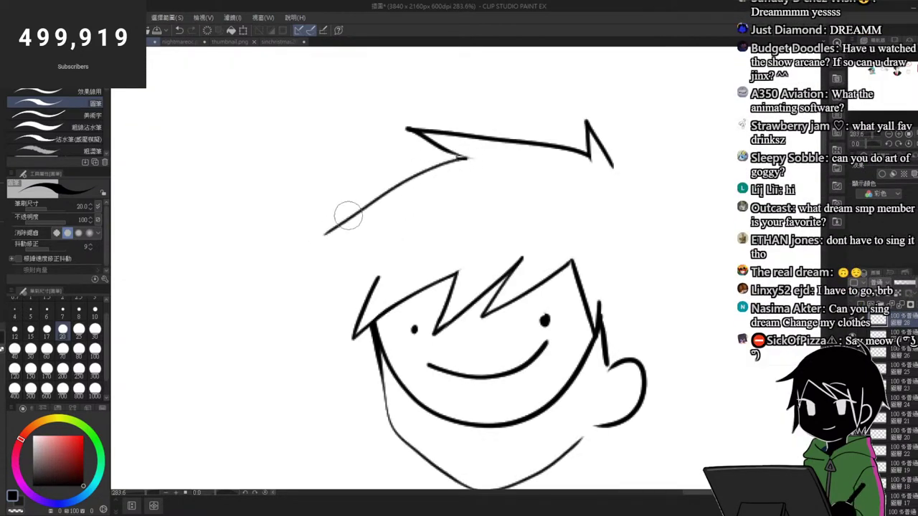
pyautogui.hotkey('ctrl', 'z')
pyautogui.moveTo(464, 157); pyautogui.dragTo(320, 208)
pyautogui.hotkey('ctrl', 'z')
pyautogui.moveTo(463, 157)
pyautogui.mouseDown()
pyautogui.moveTo(416, 170)
pyautogui.moveTo(364, 230)
pyautogui.moveTo(344, 328)
pyautogui.moveTo(378, 352)
pyautogui.moveTo(384, 395)
pyautogui.mouseUp()
# Step: Draw a small spike at the upper right of the hair and a long outline sloping down to a point beside the ear
pyautogui.scroll(-3, 358, 281)
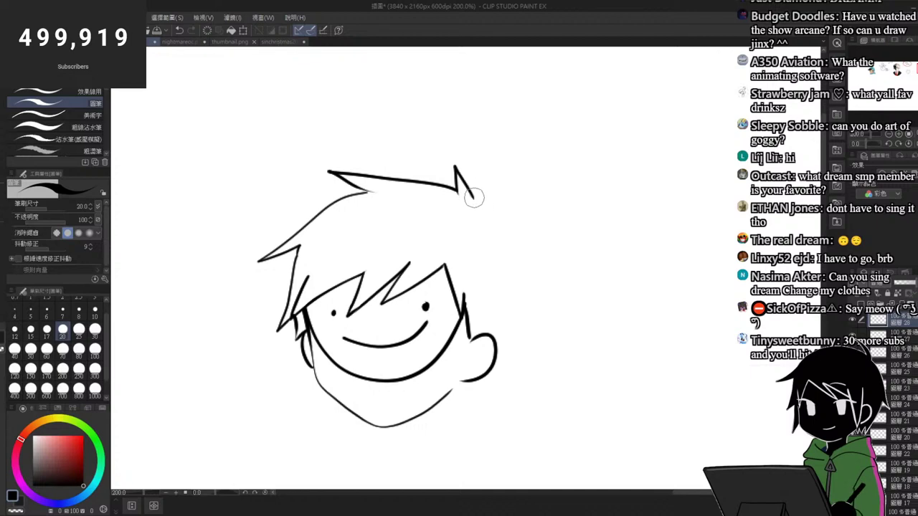
pyautogui.moveTo(473, 200)
pyautogui.mouseDown()
pyautogui.moveTo(501, 199)
pyautogui.moveTo(491, 217)
pyautogui.mouseUp()
pyautogui.hotkey('ctrl', 'z')
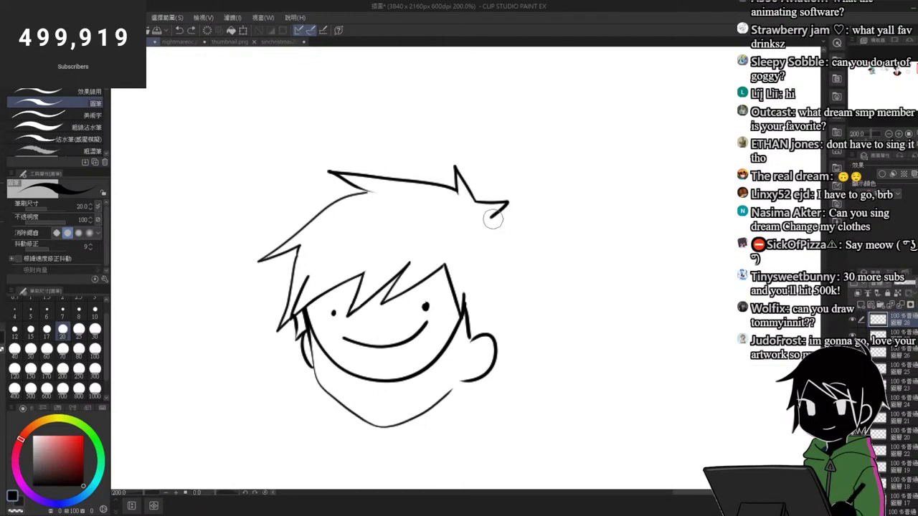
pyautogui.moveTo(491, 218)
pyautogui.mouseDown()
pyautogui.moveTo(527, 309)
pyautogui.moveTo(506, 293)
pyautogui.mouseUp()
pyautogui.scroll(-4, 497, 216)
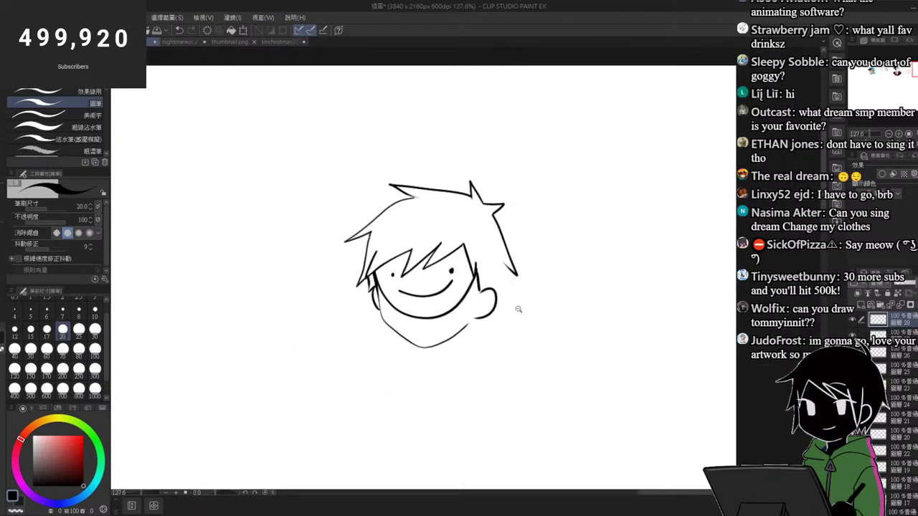
pyautogui.scroll(4, 519, 309)
pyautogui.scroll(2, 505, 280)
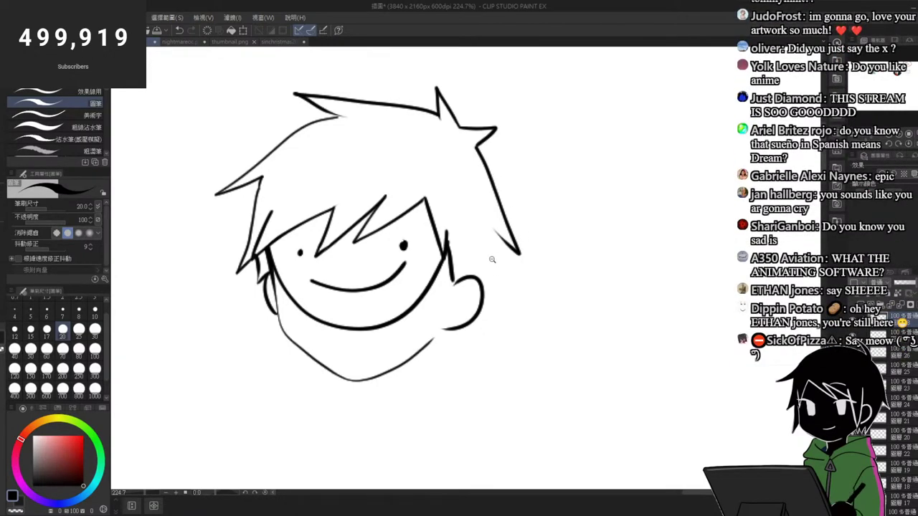
# Step: Draw a pointed strand from the right hair outline down behind the ear and add the inner ear lines
pyautogui.moveTo(491, 260); pyautogui.dragTo(526, 257)
pyautogui.moveTo(492, 209)
pyautogui.mouseDown()
pyautogui.moveTo(510, 231)
pyautogui.moveTo(486, 310)
pyautogui.mouseUp()
pyautogui.hotkey('ctrl', 'z')
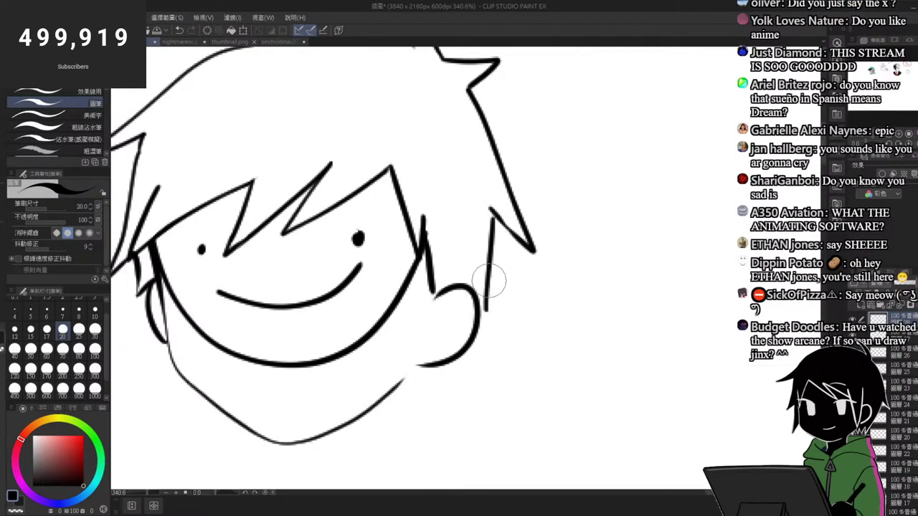
pyautogui.hotkey('ctrl', 'z')
pyautogui.moveTo(495, 220)
pyautogui.mouseDown()
pyautogui.moveTo(476, 271)
pyautogui.moveTo(431, 291)
pyautogui.moveTo(436, 312)
pyautogui.moveTo(453, 308)
pyautogui.moveTo(427, 322)
pyautogui.moveTo(456, 311)
pyautogui.mouseUp()
pyautogui.hotkey('ctrl', 'z')
pyautogui.moveTo(442, 314); pyautogui.dragTo(434, 344)
pyautogui.moveTo(410, 313); pyautogui.dragTo(403, 256)
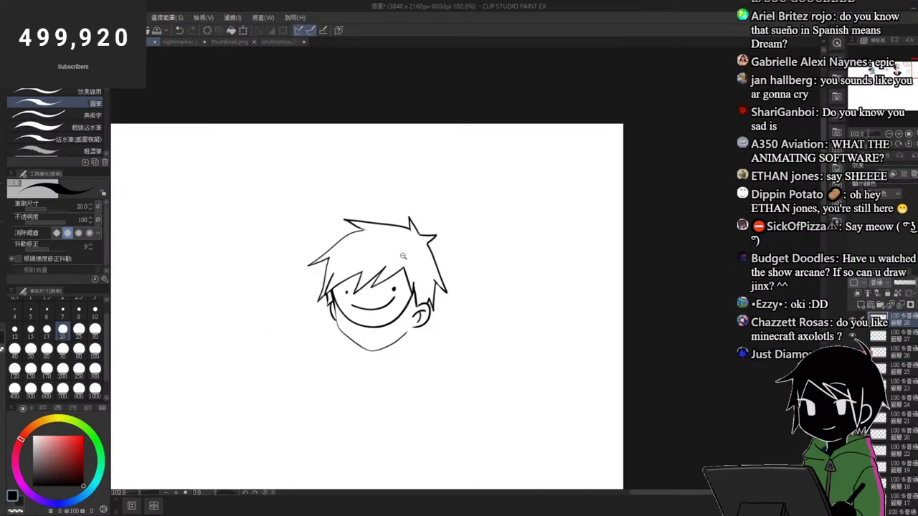
# Step: Redraw the left eye as a larger dot matching the right one
pyautogui.moveTo(389, 292); pyautogui.dragTo(437, 285)
pyautogui.press('e')
pyautogui.click(280, 287)
pyautogui.press('p')
pyautogui.moveTo(279, 280); pyautogui.dragTo(278, 286)
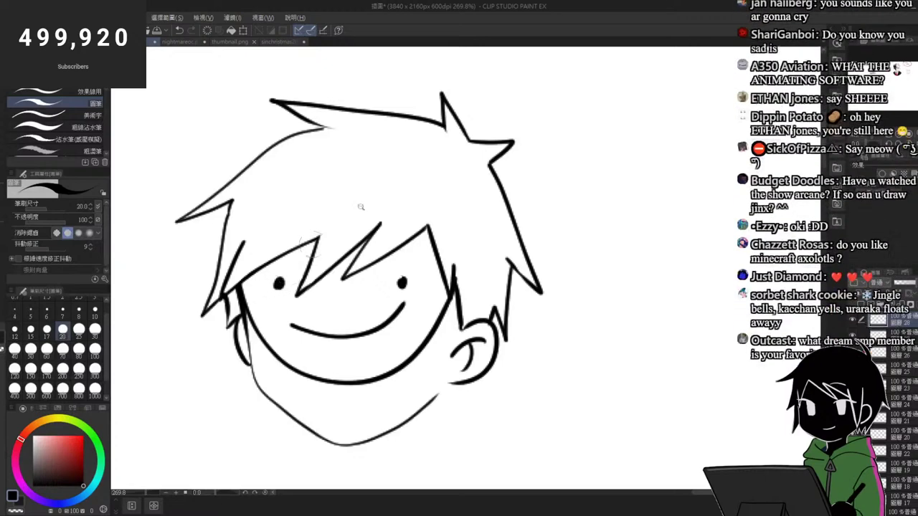
# Step: Draw a short curved shadow line on the chin just beneath the mask
pyautogui.moveTo(360, 207)
pyautogui.mouseDown()
pyautogui.moveTo(383, 238)
pyautogui.moveTo(376, 265)
pyautogui.mouseUp()
pyautogui.hotkey('ctrl', 'z')
pyautogui.moveTo(329, 315)
pyautogui.mouseDown()
pyautogui.moveTo(366, 310)
pyautogui.moveTo(376, 298)
pyautogui.moveTo(431, 300)
pyautogui.mouseUp()
pyautogui.hotkey('ctrl', 'z')
pyautogui.moveTo(364, 271); pyautogui.dragTo(348, 232)
# Step: Erase the spiky hair outline along the upper right of the head, from the crown down to the strand behind the ear
pyautogui.press('e')
pyautogui.moveTo(407, 164); pyautogui.dragTo(421, 154)
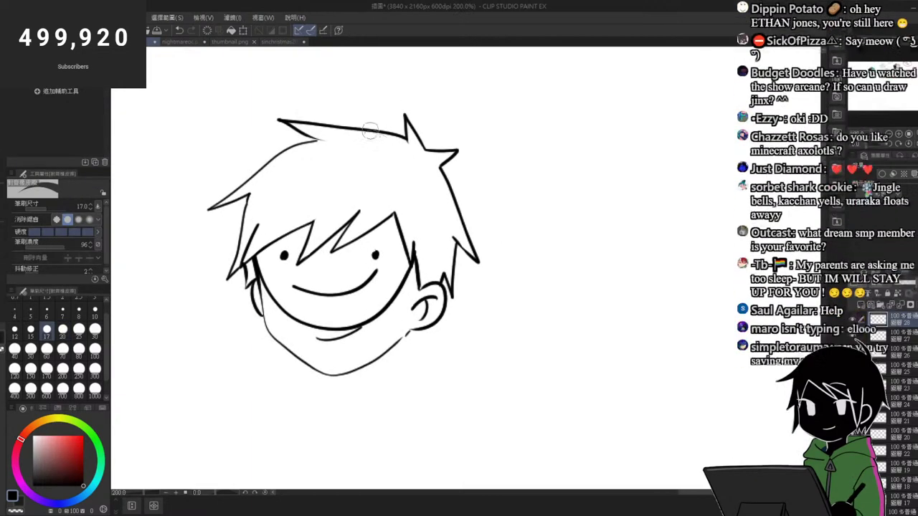
pyautogui.moveTo(369, 129); pyautogui.dragTo(479, 185)
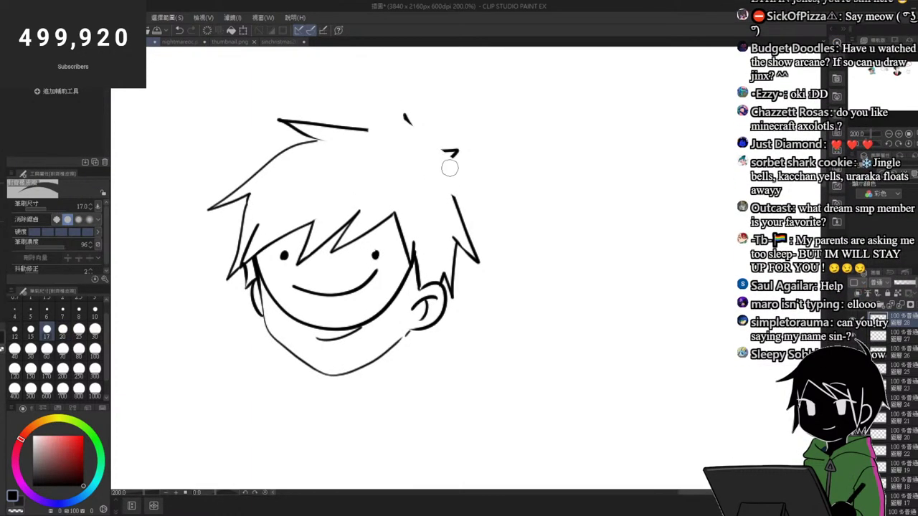
pyautogui.moveTo(423, 146); pyautogui.dragTo(480, 162)
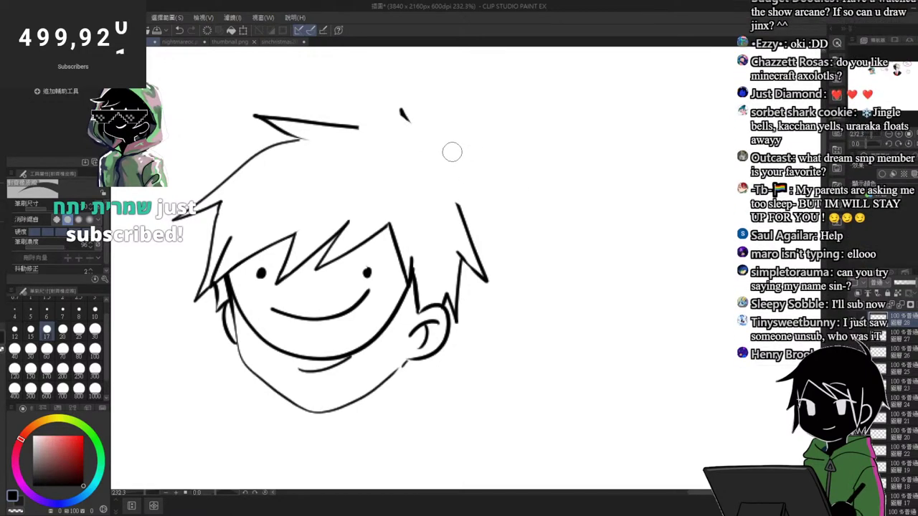
pyautogui.moveTo(406, 139)
pyautogui.mouseDown()
pyautogui.moveTo(338, 108)
pyautogui.moveTo(311, 124)
pyautogui.mouseUp()
pyautogui.moveTo(412, 186)
pyautogui.mouseDown()
pyautogui.moveTo(451, 202)
pyautogui.moveTo(459, 191)
pyautogui.moveTo(480, 295)
pyautogui.mouseUp()
# Step: Draw a curved hat brim across the back of the head, from the top hair tuft down to the ear
pyautogui.press('p')
pyautogui.moveTo(309, 122)
pyautogui.mouseDown()
pyautogui.moveTo(399, 185)
pyautogui.moveTo(455, 267)
pyautogui.mouseUp()
pyautogui.hotkey('ctrl', 'z')
pyautogui.moveTo(310, 123)
pyautogui.mouseDown()
pyautogui.moveTo(408, 184)
pyautogui.moveTo(449, 242)
pyautogui.moveTo(450, 279)
pyautogui.mouseUp()
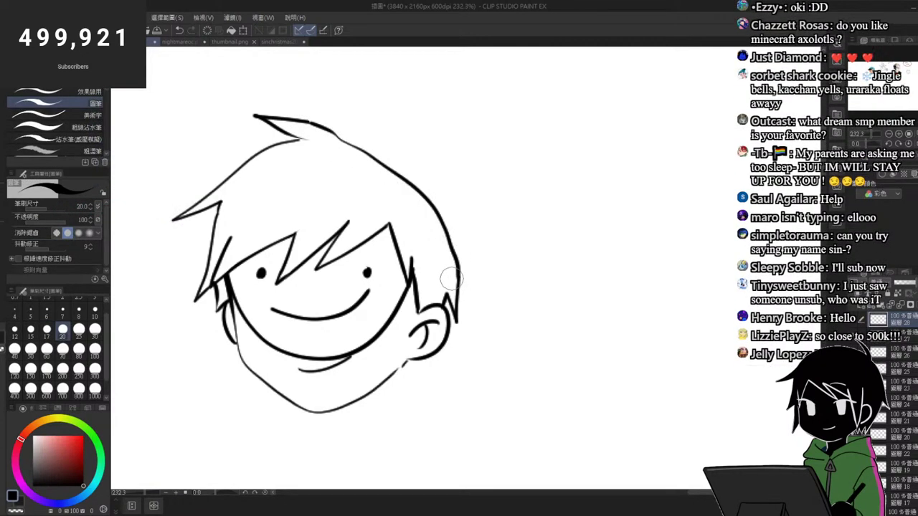
pyautogui.moveTo(304, 119)
pyautogui.mouseDown()
pyautogui.moveTo(334, 112)
pyautogui.moveTo(421, 151)
pyautogui.moveTo(448, 177)
pyautogui.moveTo(474, 228)
pyautogui.moveTo(479, 269)
pyautogui.moveTo(450, 334)
pyautogui.mouseUp()
# Step: Draw the drooping body of a Santa hat, rising from the brim and tapering down to a tip beside the ear
pyautogui.moveTo(325, 112)
pyautogui.mouseDown()
pyautogui.moveTo(378, 92)
pyautogui.moveTo(464, 104)
pyautogui.moveTo(501, 145)
pyautogui.moveTo(551, 298)
pyautogui.mouseUp()
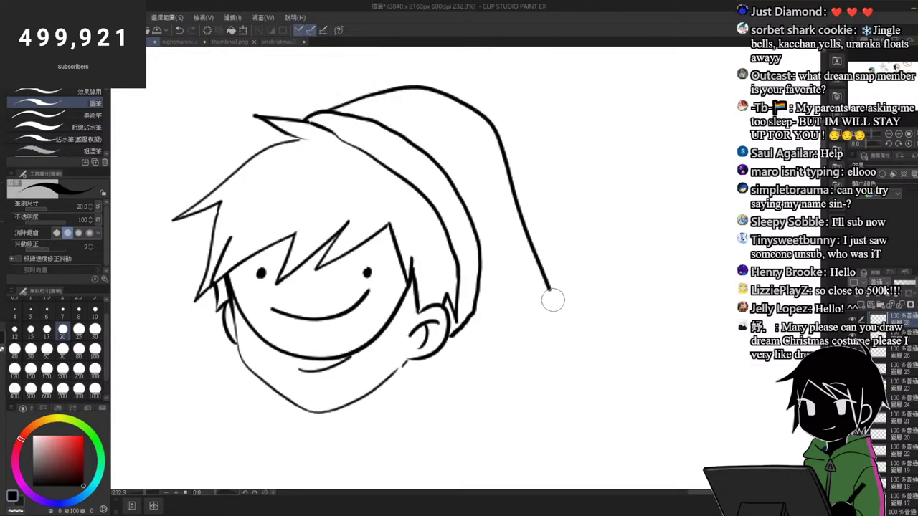
pyautogui.hotkey('ctrl', 'z')
pyautogui.moveTo(332, 111)
pyautogui.mouseDown()
pyautogui.moveTo(430, 95)
pyautogui.moveTo(540, 266)
pyautogui.moveTo(549, 315)
pyautogui.mouseUp()
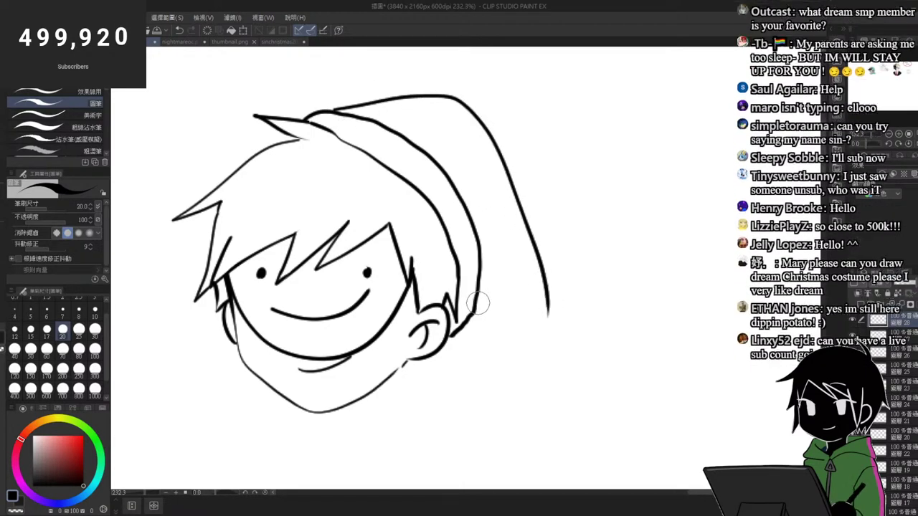
pyautogui.moveTo(480, 306)
pyautogui.mouseDown()
pyautogui.moveTo(500, 262)
pyautogui.moveTo(501, 230)
pyautogui.mouseUp()
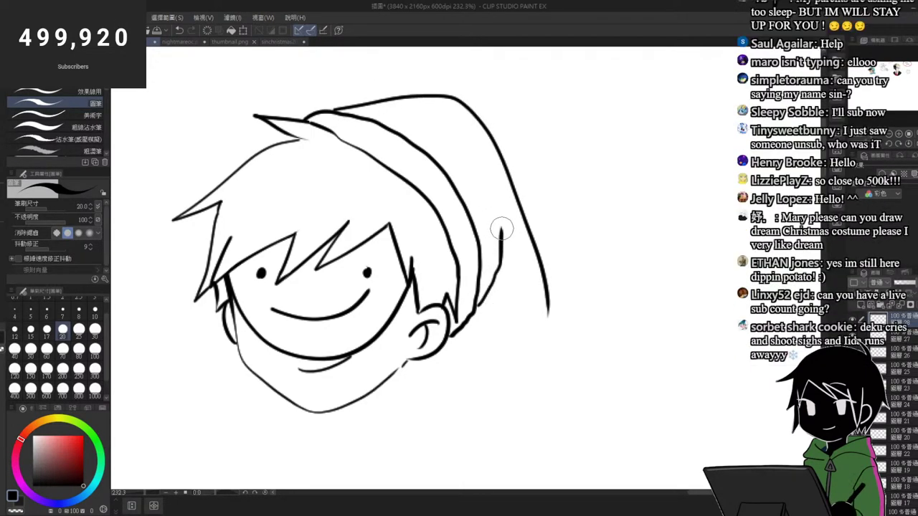
pyautogui.moveTo(494, 283); pyautogui.dragTo(524, 315)
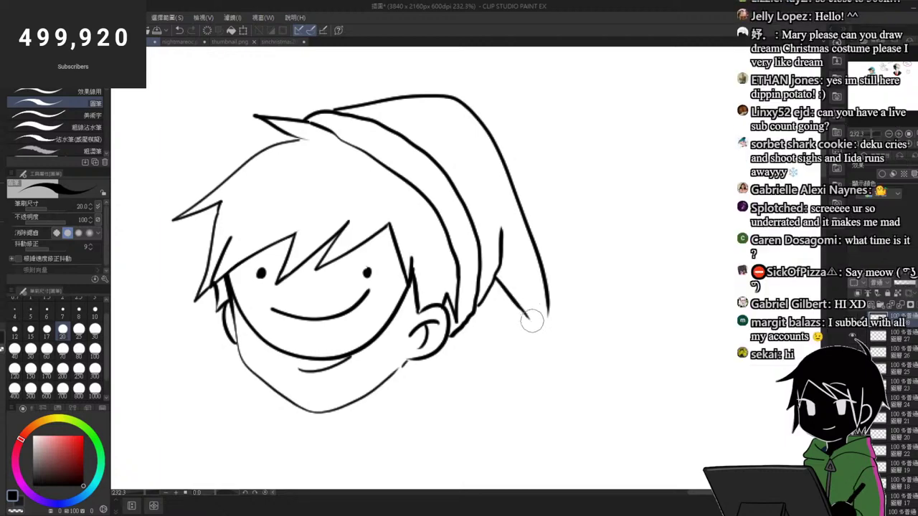
# Step: Draw a round pompom at the hat's tip and add a short fold line near the hat's bend
pyautogui.moveTo(534, 318)
pyautogui.mouseDown()
pyautogui.moveTo(561, 331)
pyautogui.moveTo(551, 370)
pyautogui.moveTo(516, 350)
pyautogui.moveTo(532, 319)
pyautogui.mouseUp()
pyautogui.scroll(-5, 539, 243)
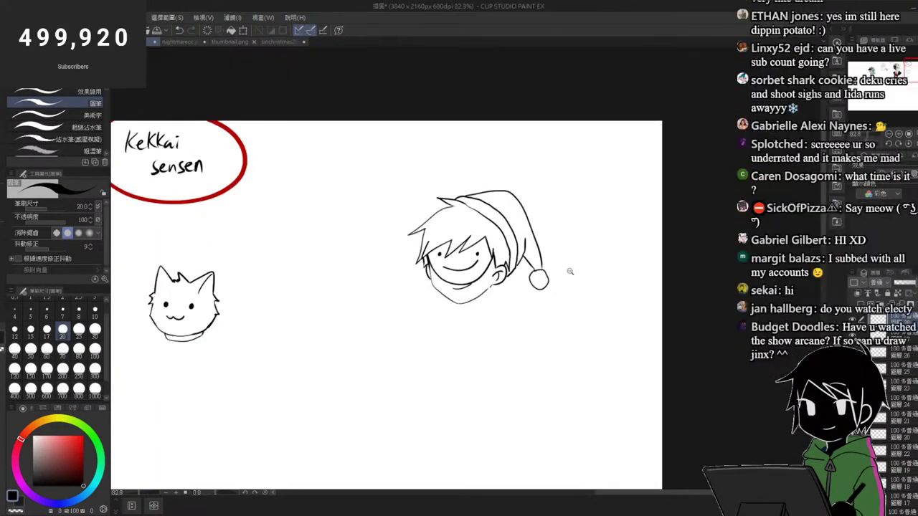
pyautogui.scroll(5, 567, 269)
pyautogui.moveTo(481, 167); pyautogui.dragTo(489, 224)
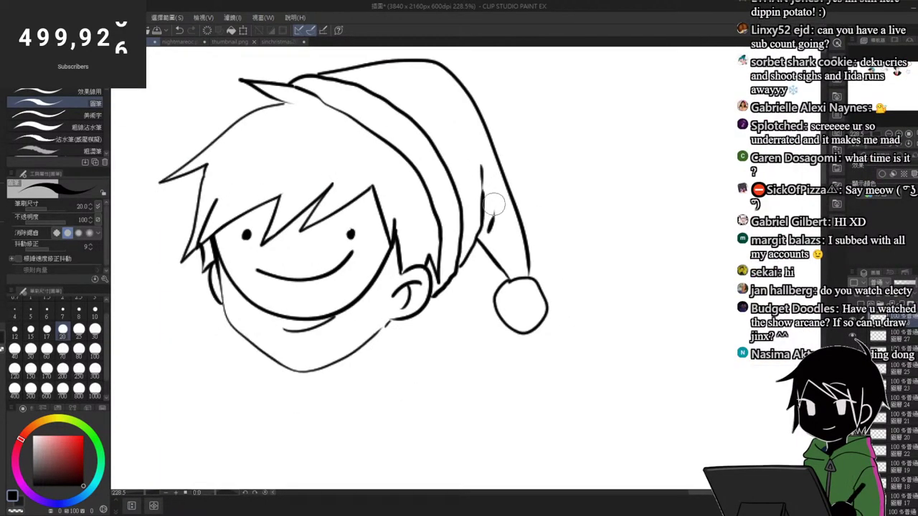
# Step: Draw the neck below the ear and the right flap of a pointed shirt collar
pyautogui.scroll(-4, 495, 215)
pyautogui.scroll(4, 403, 251)
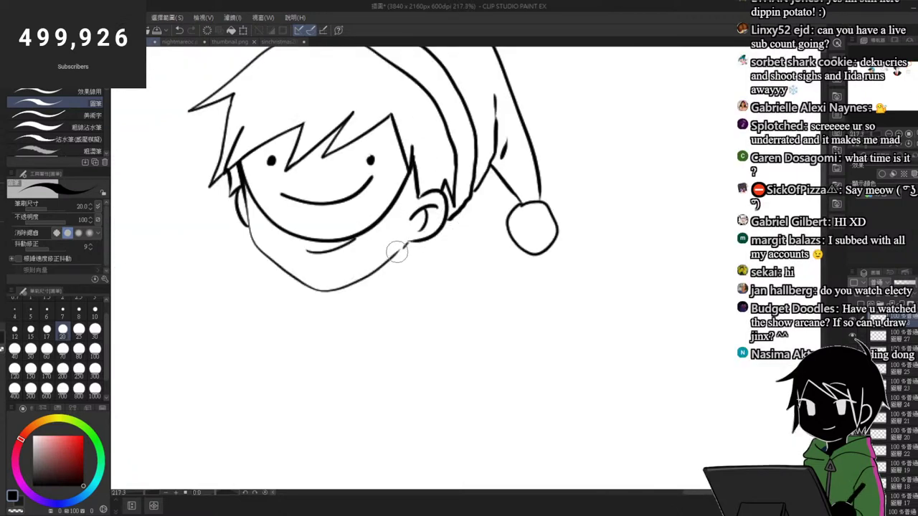
pyautogui.moveTo(396, 252)
pyautogui.mouseDown()
pyautogui.moveTo(392, 282)
pyautogui.moveTo(354, 311)
pyautogui.mouseUp()
pyautogui.hotkey('ctrl', 'z')
pyautogui.moveTo(397, 275)
pyautogui.mouseDown()
pyautogui.moveTo(358, 319)
pyautogui.moveTo(403, 353)
pyautogui.mouseUp()
pyautogui.hotkey('ctrl', 'z')
pyautogui.moveTo(346, 327); pyautogui.dragTo(387, 362)
# Step: Draw the left collar flap below the chin, narrow and pointed, meeting the right flap at the centre
pyautogui.moveTo(324, 290)
pyautogui.mouseDown()
pyautogui.moveTo(335, 319)
pyautogui.moveTo(303, 342)
pyautogui.mouseUp()
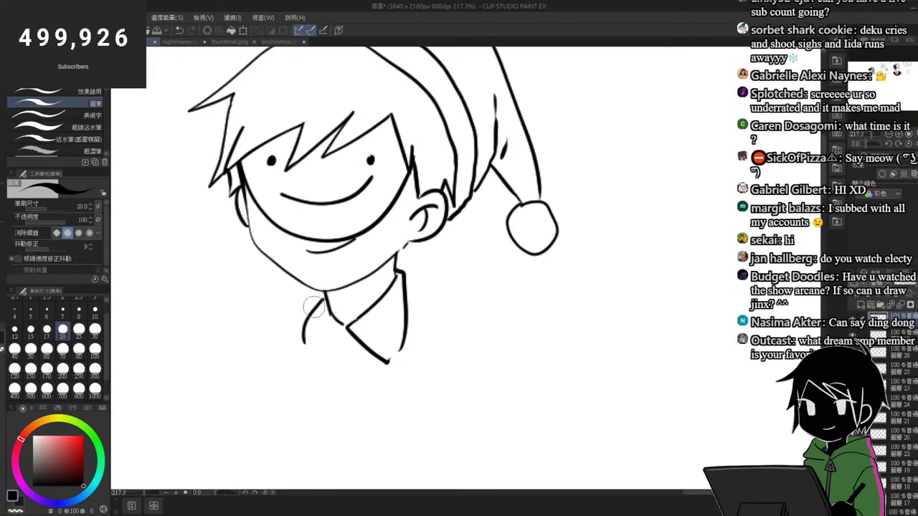
pyautogui.hotkey('ctrl', 'z')
pyautogui.moveTo(325, 296); pyautogui.dragTo(299, 366)
pyautogui.hotkey('ctrl', 'z')
pyautogui.moveTo(324, 294); pyautogui.dragTo(314, 362)
pyautogui.moveTo(314, 362); pyautogui.dragTo(347, 327)
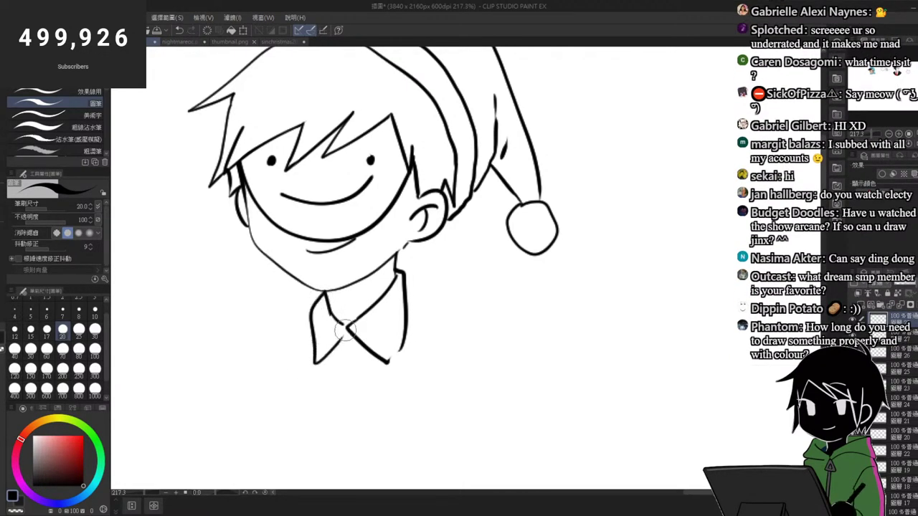
# Step: Draw sloping shoulder lines out from the collar, redrawing the left end wider and bending the right end down toward the arm
pyautogui.moveTo(405, 280); pyautogui.dragTo(489, 317)
pyautogui.moveTo(310, 304)
pyautogui.mouseDown()
pyautogui.moveTo(248, 338)
pyautogui.moveTo(246, 351)
pyautogui.mouseUp()
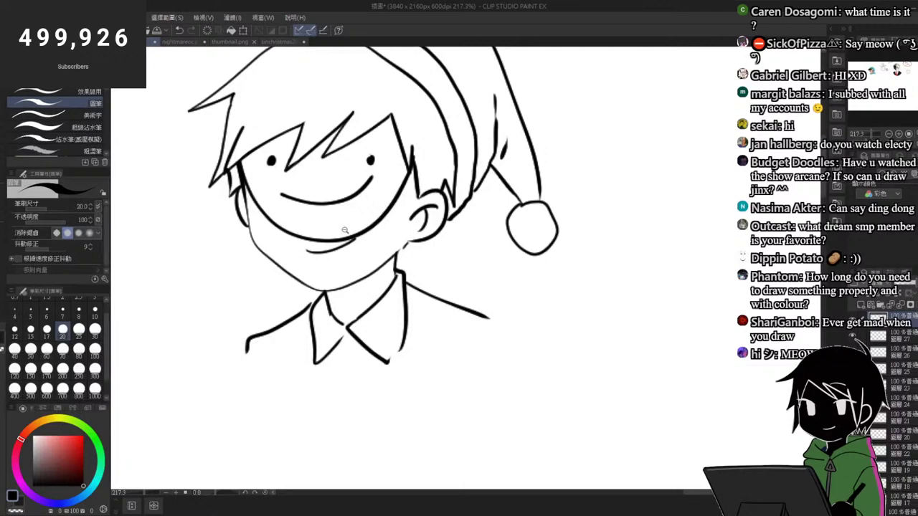
pyautogui.moveTo(346, 231)
pyautogui.mouseDown()
pyautogui.moveTo(391, 303)
pyautogui.moveTo(400, 287)
pyautogui.mouseUp()
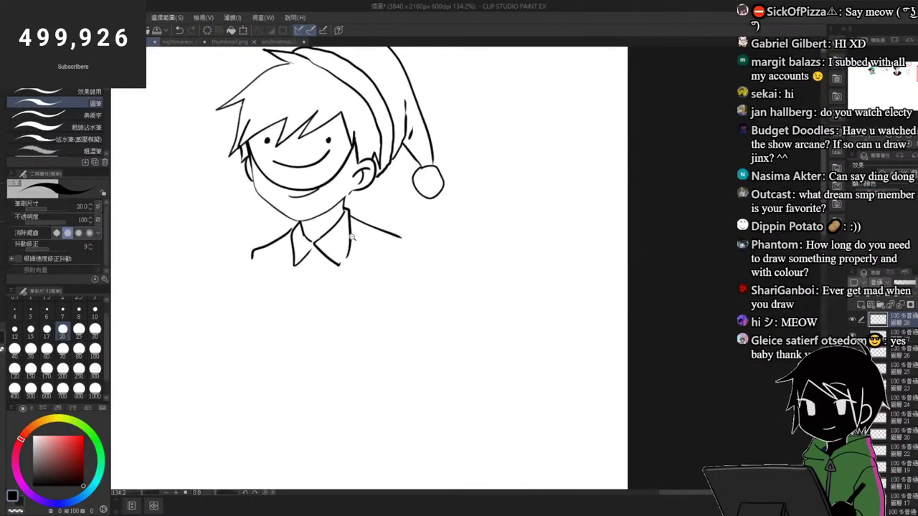
pyautogui.scroll(1, 351, 237)
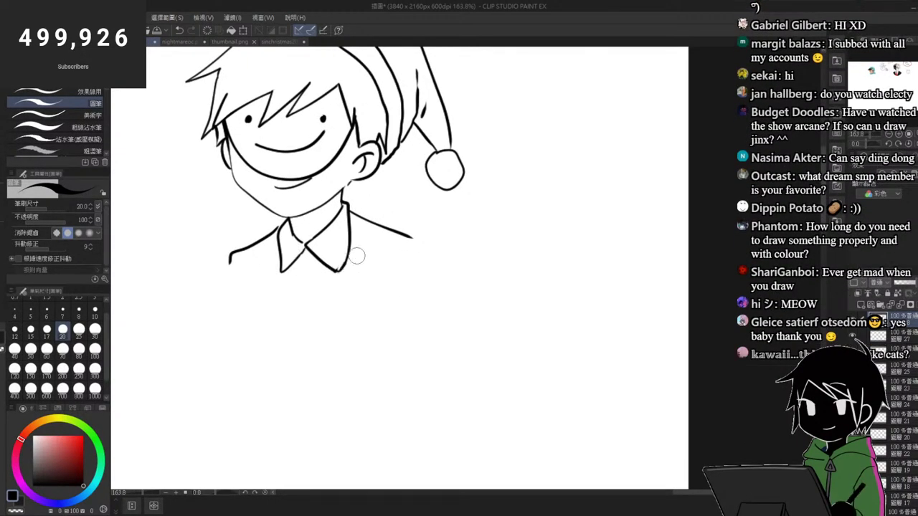
pyautogui.press('e')
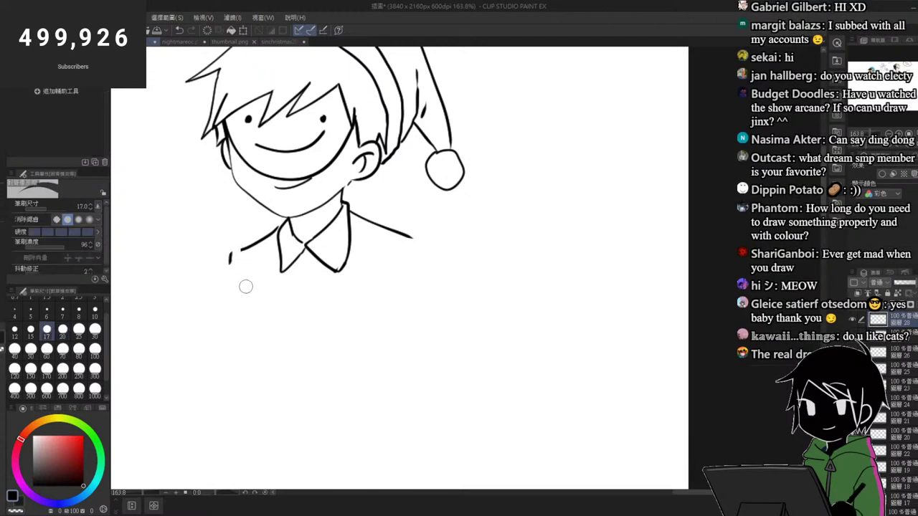
pyautogui.press('p')
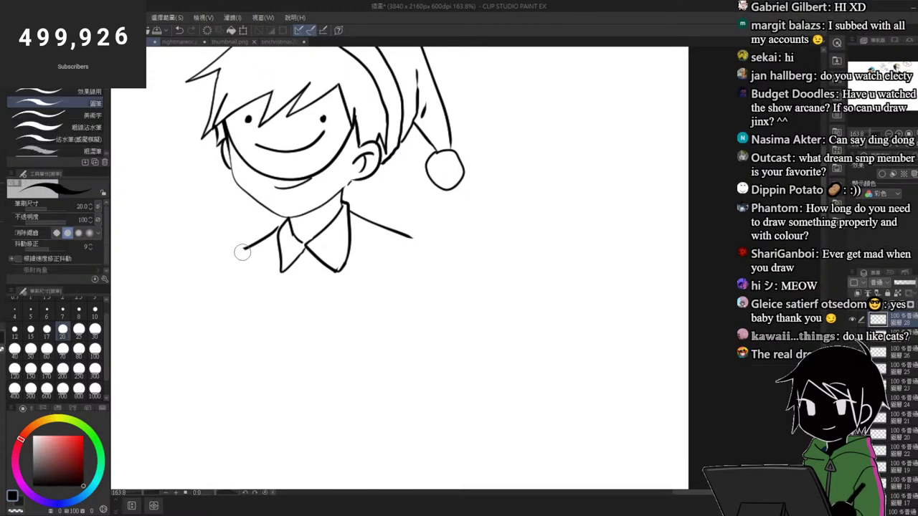
pyautogui.moveTo(243, 249); pyautogui.dragTo(216, 269)
pyautogui.moveTo(412, 237); pyautogui.dragTo(433, 278)
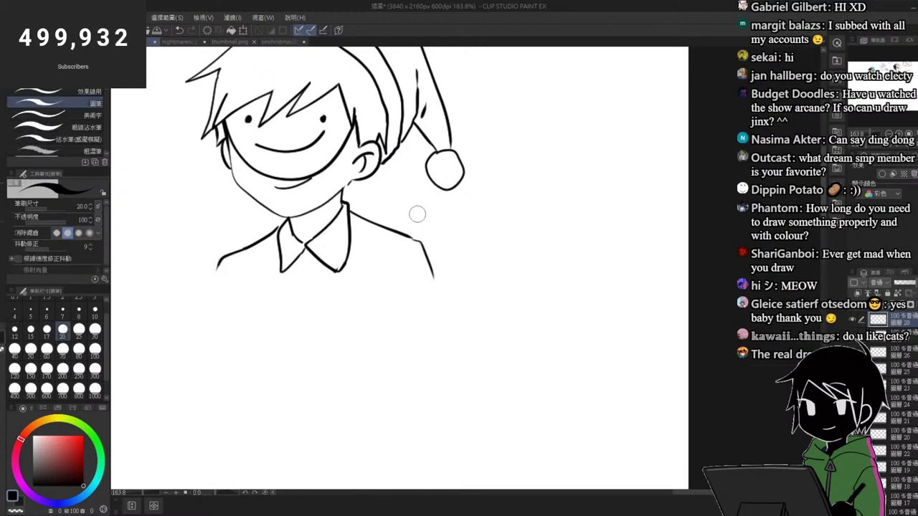
# Step: Draw the torso's left and right sides below the shoulders, with a waist fold at the lower left and a curved hem
pyautogui.hotkey('ctrl', 'z')
pyautogui.moveTo(229, 308)
pyautogui.mouseDown()
pyautogui.moveTo(251, 427)
pyautogui.moveTo(328, 459)
pyautogui.moveTo(393, 448)
pyautogui.mouseUp()
pyautogui.moveTo(408, 151)
pyautogui.mouseDown()
pyautogui.moveTo(429, 265)
pyautogui.moveTo(435, 221)
pyautogui.moveTo(404, 287)
pyautogui.mouseUp()
pyautogui.hotkey('ctrl', 'z')
pyautogui.moveTo(411, 237); pyautogui.dragTo(412, 378)
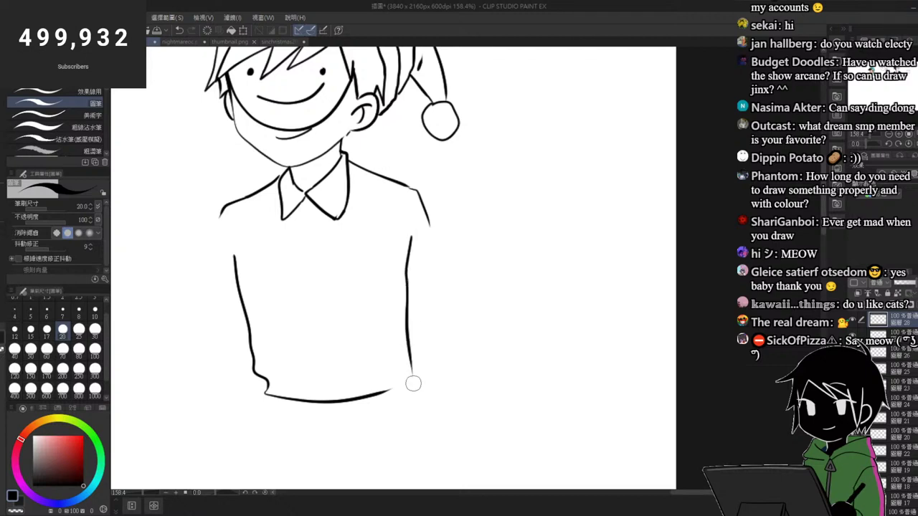
# Step: Erase the shirt's hem and redraw it lower, extending both sides of the torso down to meet it
pyautogui.press('e')
pyautogui.moveTo(271, 396)
pyautogui.mouseDown()
pyautogui.moveTo(344, 402)
pyautogui.moveTo(390, 392)
pyautogui.mouseUp()
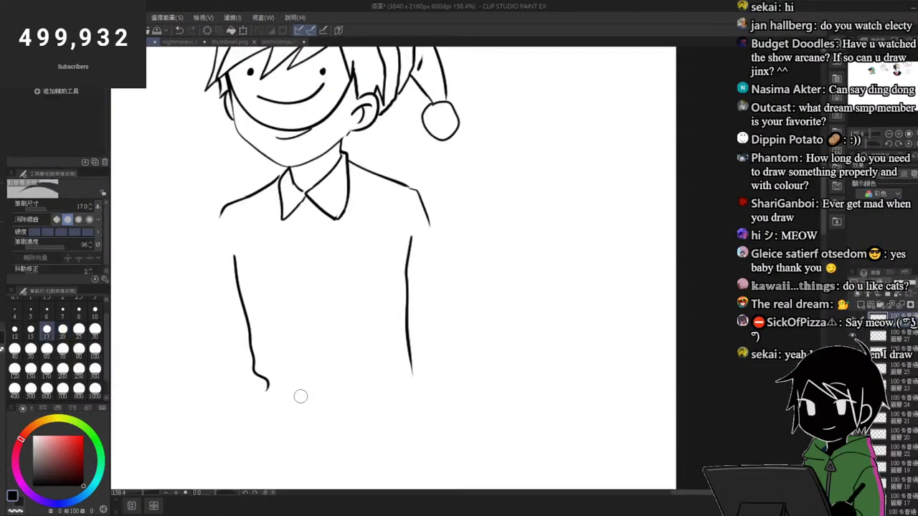
pyautogui.press('p')
pyautogui.moveTo(263, 390)
pyautogui.mouseDown()
pyautogui.moveTo(264, 412)
pyautogui.moveTo(296, 428)
pyautogui.moveTo(415, 410)
pyautogui.mouseUp()
# Step: Erase the short right shoulder end and draw a long hanging sleeve with a folded cuff in its place
pyautogui.press('e')
pyautogui.moveTo(422, 202); pyautogui.dragTo(430, 237)
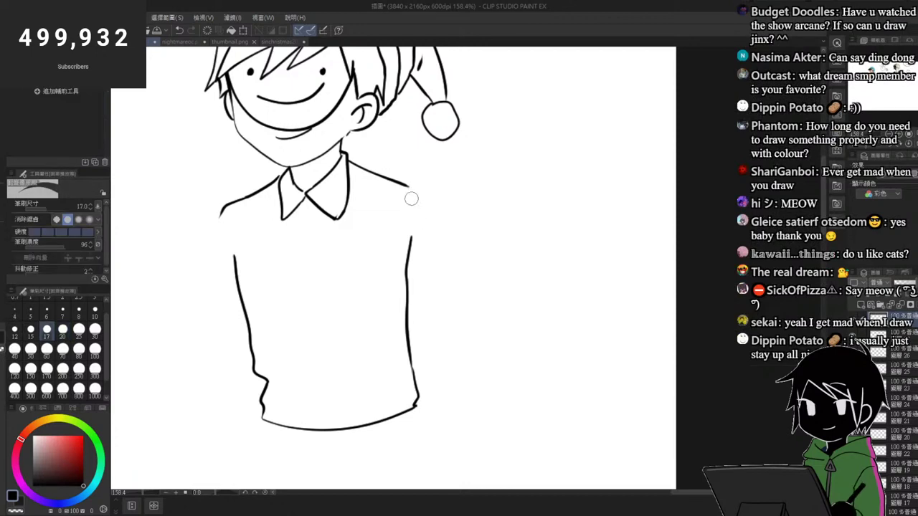
pyautogui.press('p')
pyautogui.moveTo(405, 186)
pyautogui.mouseDown()
pyautogui.moveTo(433, 226)
pyautogui.moveTo(463, 352)
pyautogui.moveTo(422, 191)
pyautogui.moveTo(477, 391)
pyautogui.mouseUp()
pyautogui.hotkey('ctrl', 'z')
pyautogui.moveTo(407, 310)
pyautogui.mouseDown()
pyautogui.moveTo(409, 375)
pyautogui.moveTo(432, 434)
pyautogui.moveTo(483, 419)
pyautogui.moveTo(491, 450)
pyautogui.mouseUp()
pyautogui.moveTo(431, 434)
pyautogui.mouseDown()
pyautogui.moveTo(434, 463)
pyautogui.moveTo(486, 463)
pyautogui.mouseUp()
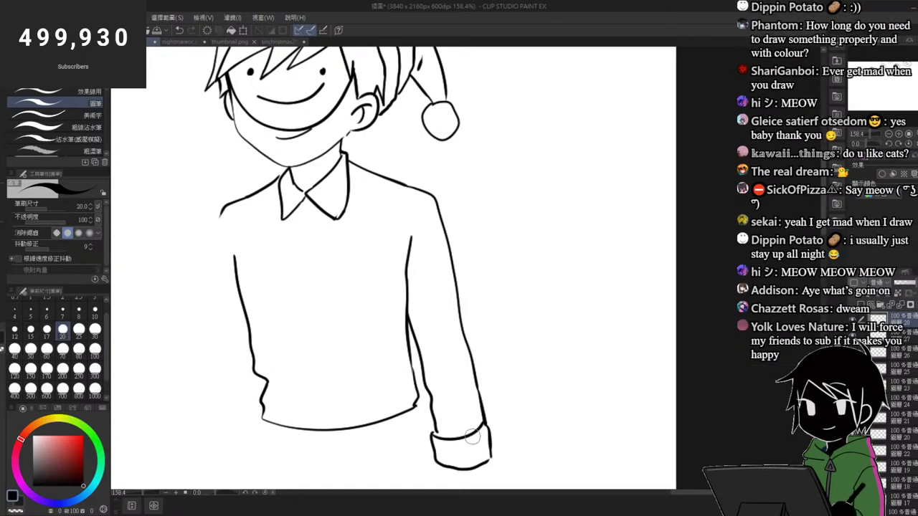
# Step: Draw the outer line of the left sleeve, hanging from the shoulder's end down past the shirt's hem
pyautogui.moveTo(221, 212); pyautogui.dragTo(203, 456)
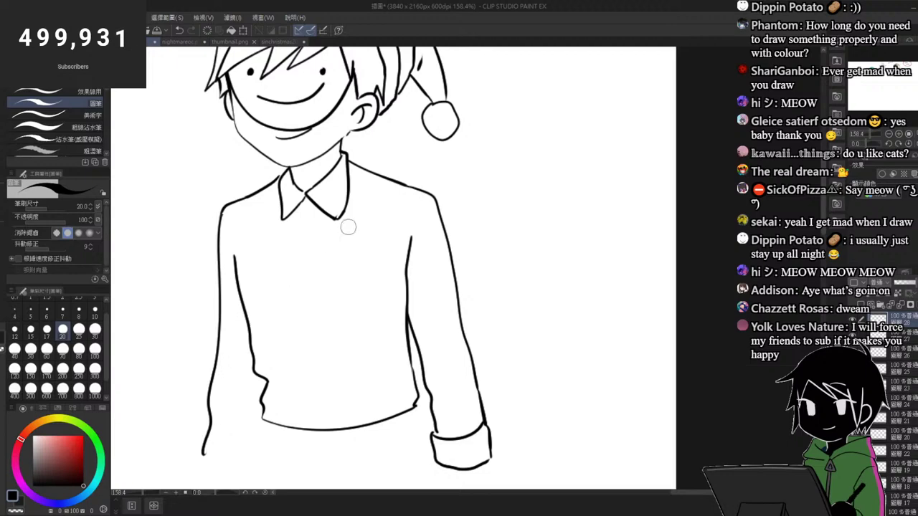
pyautogui.scroll(-2, 390, 204)
pyautogui.scroll(2, 358, 351)
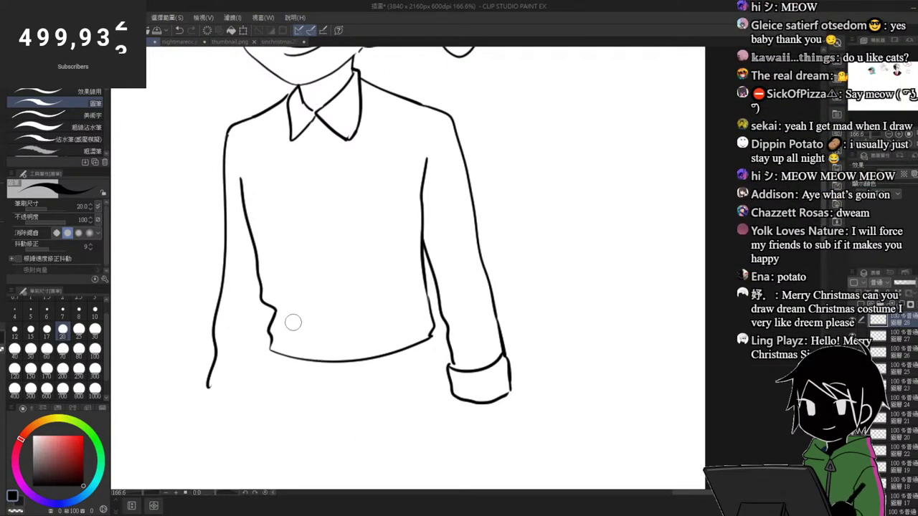
# Step: Draw a curved belt band below the torso and a flared shirt bottom beneath it, redrawing the bottom shorter with slanted sides
pyautogui.moveTo(273, 352)
pyautogui.mouseDown()
pyautogui.moveTo(278, 374)
pyautogui.moveTo(430, 359)
pyautogui.moveTo(432, 333)
pyautogui.moveTo(439, 367)
pyautogui.mouseUp()
pyautogui.scroll(-1, 390, 206)
pyautogui.moveTo(290, 398); pyautogui.dragTo(431, 391)
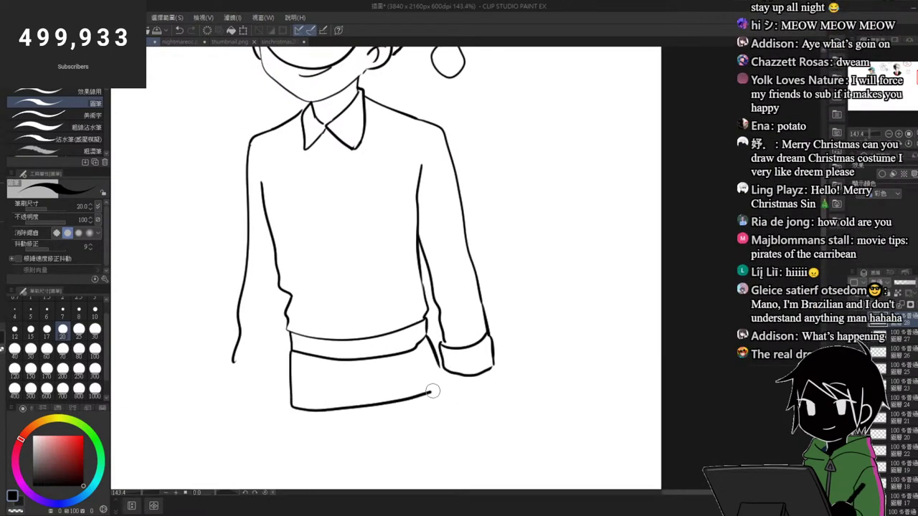
pyautogui.hotkey('ctrl', 'z')
pyautogui.moveTo(291, 351)
pyautogui.mouseDown()
pyautogui.moveTo(279, 389)
pyautogui.moveTo(441, 387)
pyautogui.mouseUp()
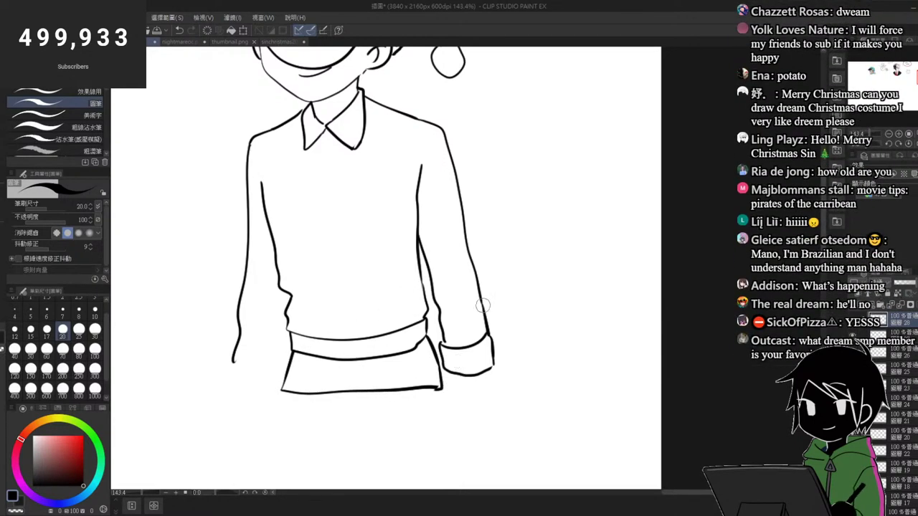
# Step: Draw a folded cuff at the end of the left sleeve and an inner sleeve line from the waist fold to the cuff
pyautogui.moveTo(270, 376); pyautogui.dragTo(275, 352)
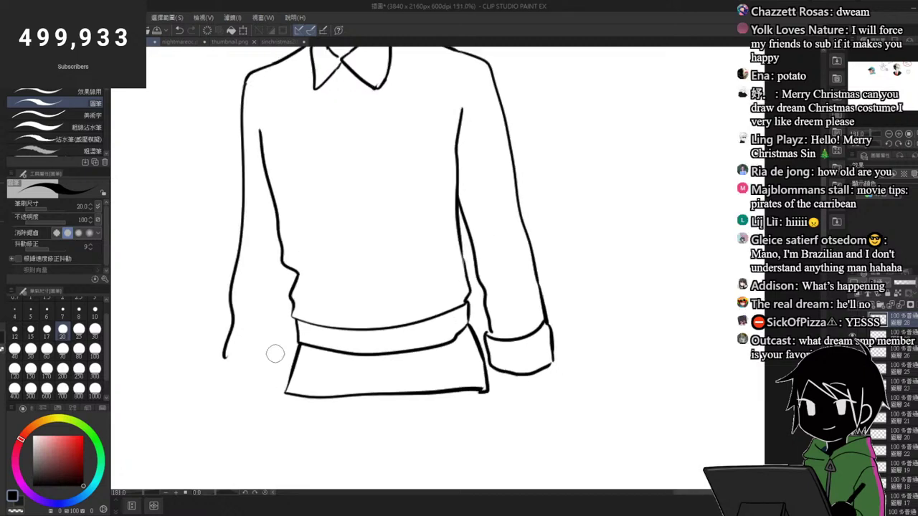
pyautogui.press('e')
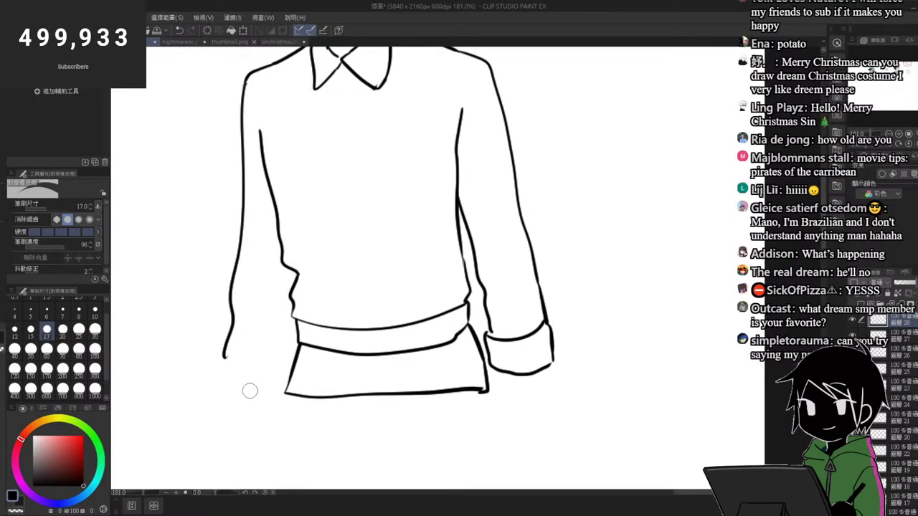
pyautogui.press('p')
pyautogui.moveTo(226, 344)
pyautogui.mouseDown()
pyautogui.moveTo(280, 355)
pyautogui.moveTo(280, 385)
pyautogui.moveTo(213, 378)
pyautogui.moveTo(247, 402)
pyautogui.moveTo(274, 390)
pyautogui.mouseUp()
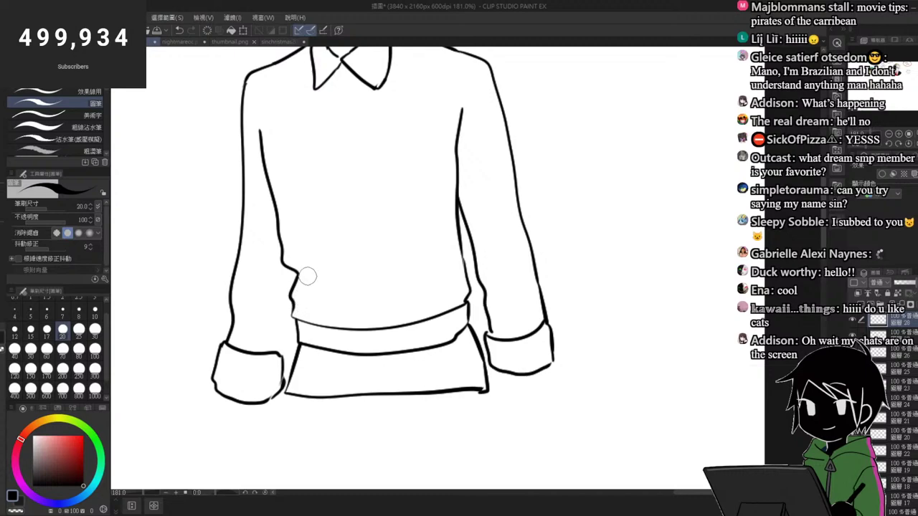
pyautogui.moveTo(292, 307); pyautogui.dragTo(284, 366)
pyautogui.scroll(-2, 285, 374)
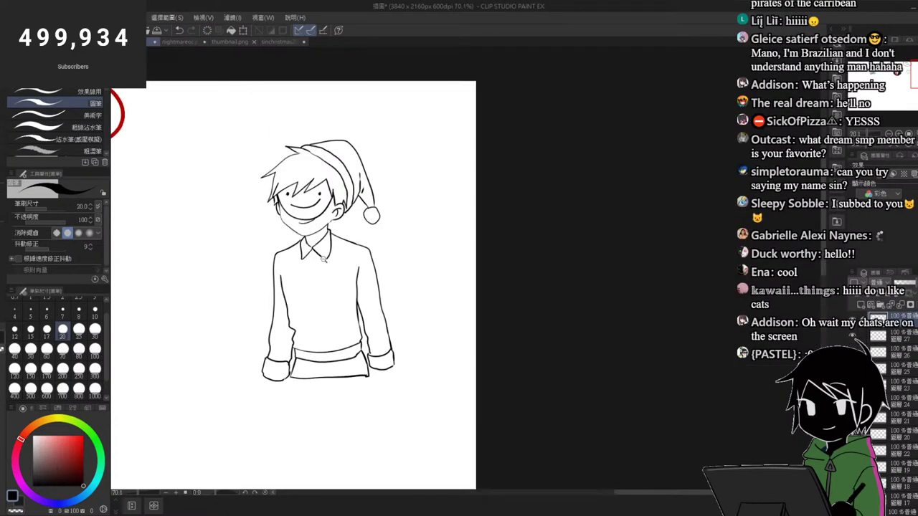
# Step: Draw the shirt's front placket as two near-vertical lines from collar to belt, redoing the first attempts
pyautogui.scroll(1, 310, 254)
pyautogui.moveTo(304, 258); pyautogui.dragTo(318, 400)
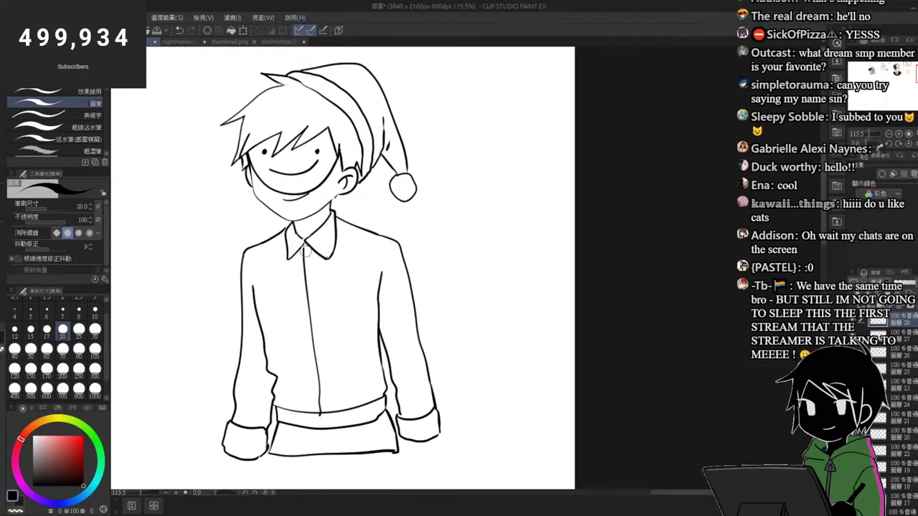
pyautogui.moveTo(306, 251)
pyautogui.mouseDown()
pyautogui.moveTo(326, 413)
pyautogui.moveTo(306, 324)
pyautogui.moveTo(314, 411)
pyautogui.mouseUp()
pyautogui.hotkey('ctrl', 'z')
pyautogui.hotkey('ctrl', 'z')
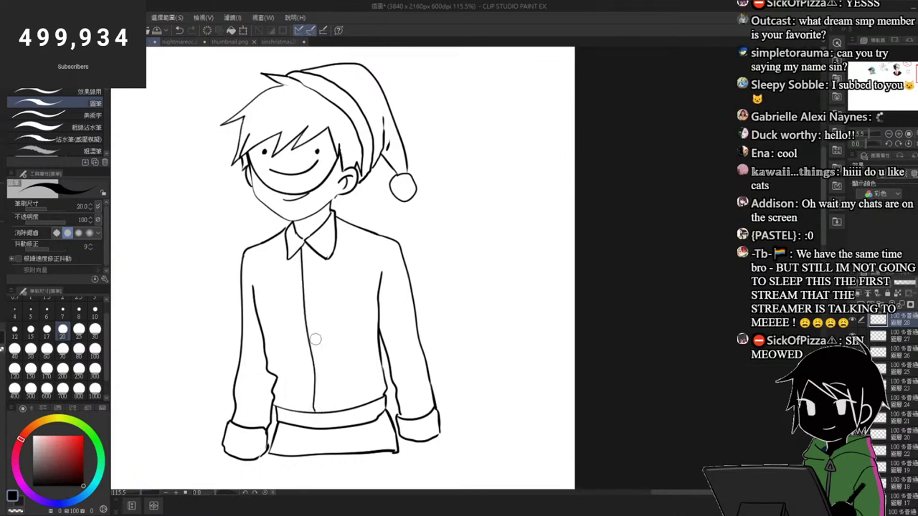
pyautogui.moveTo(309, 247); pyautogui.dragTo(324, 412)
# Step: Draw a short slanted line from behind the right ear down to the shoulder
pyautogui.scroll(-3, 324, 411)
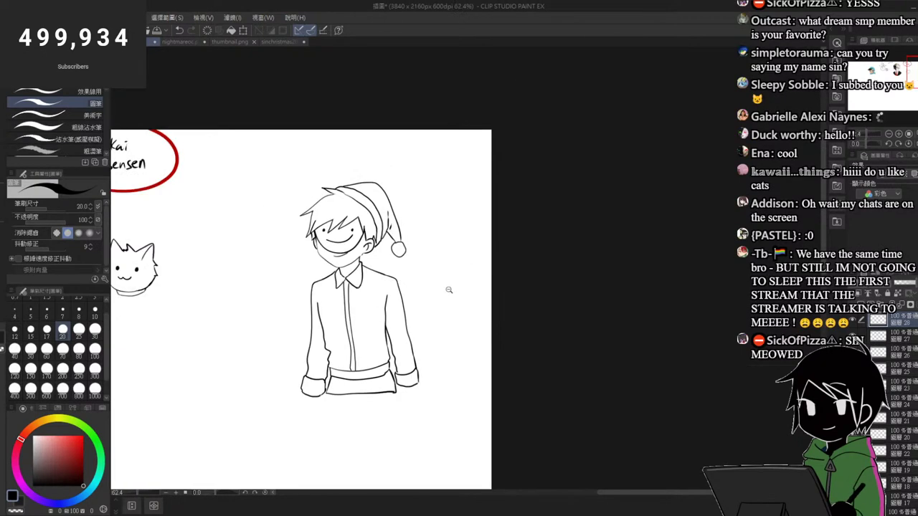
pyautogui.scroll(1, 366, 301)
pyautogui.scroll(3, 381, 276)
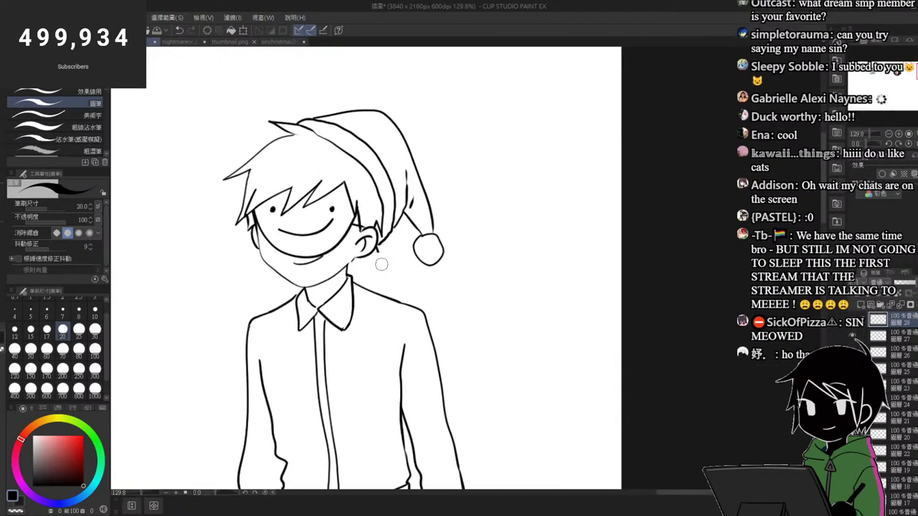
pyautogui.scroll(-4, 395, 210)
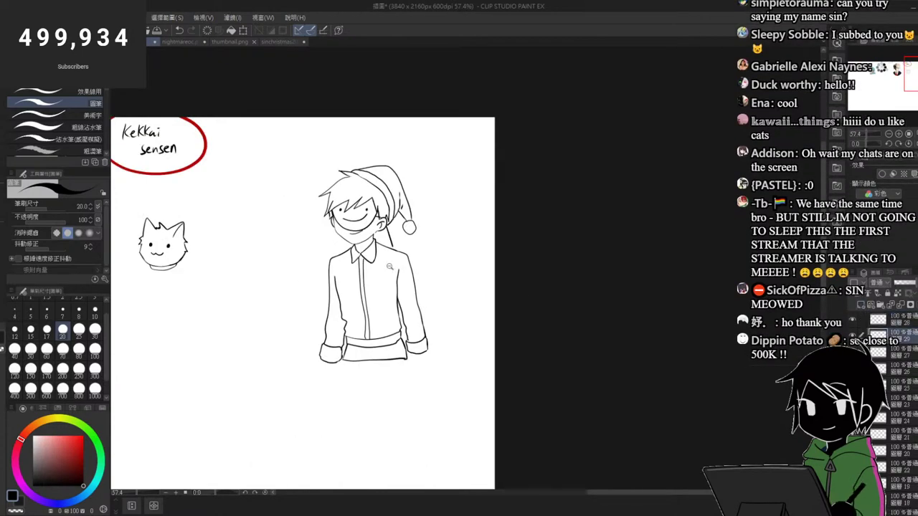
# Step: Fill the hair with a light orange-brown (hue 28, saturation 64, value 80) beneath the line art, including its pointed left tip
pyautogui.scroll(2, 390, 267)
pyautogui.click(38, 423)
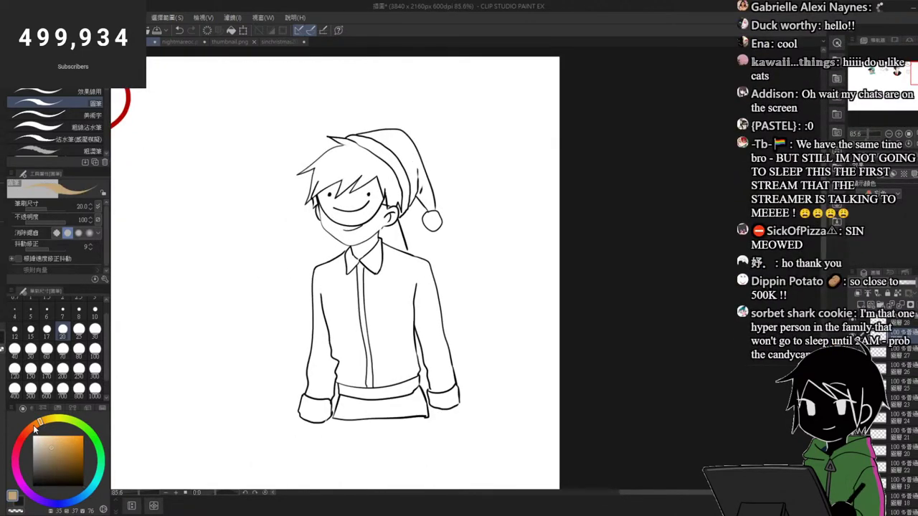
pyautogui.click(36, 426)
pyautogui.click(66, 451)
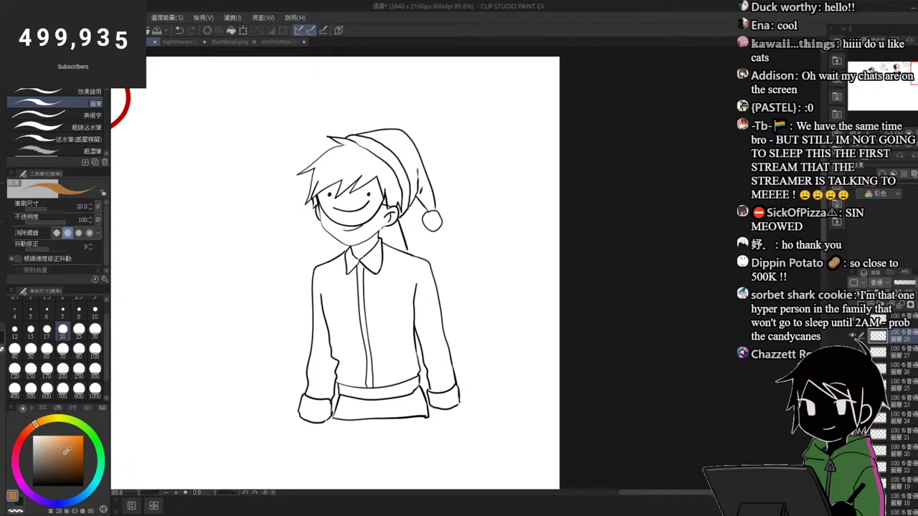
pyautogui.press('g')
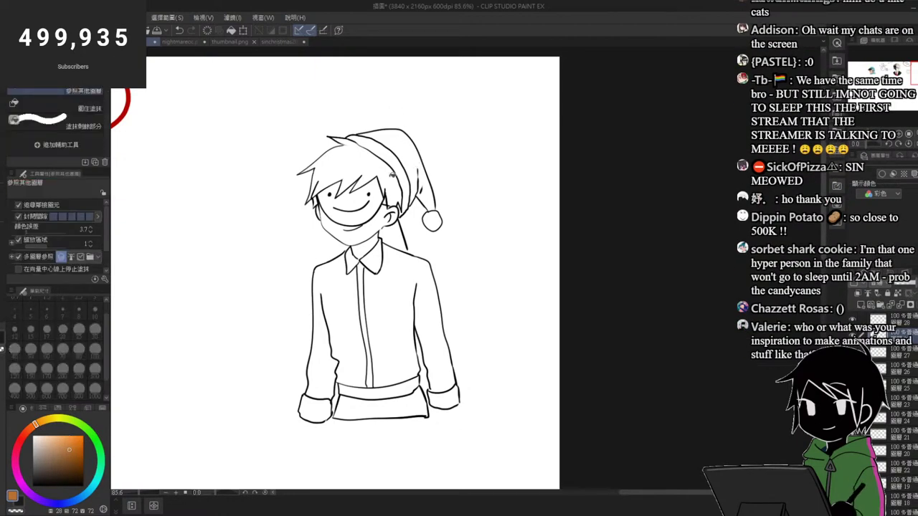
pyautogui.click(392, 175)
pyautogui.scroll(3, 329, 195)
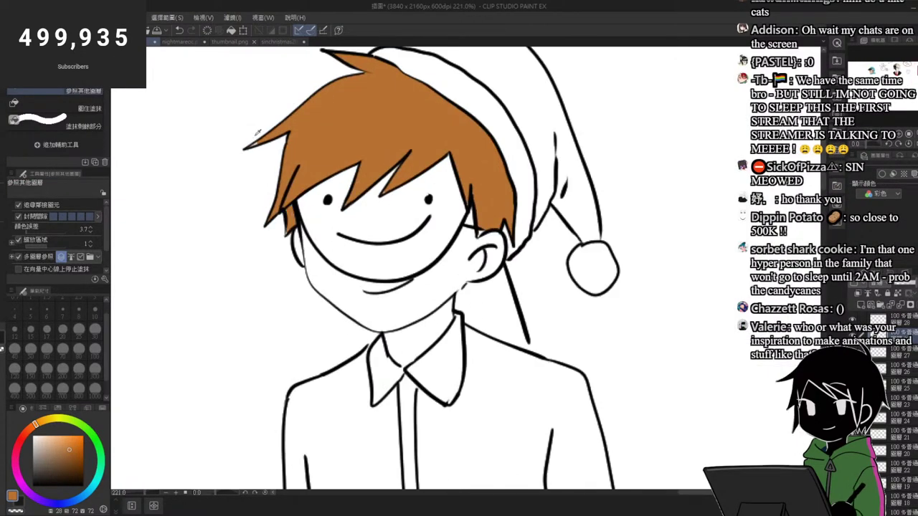
pyautogui.scroll(1, 258, 132)
pyautogui.press('b')
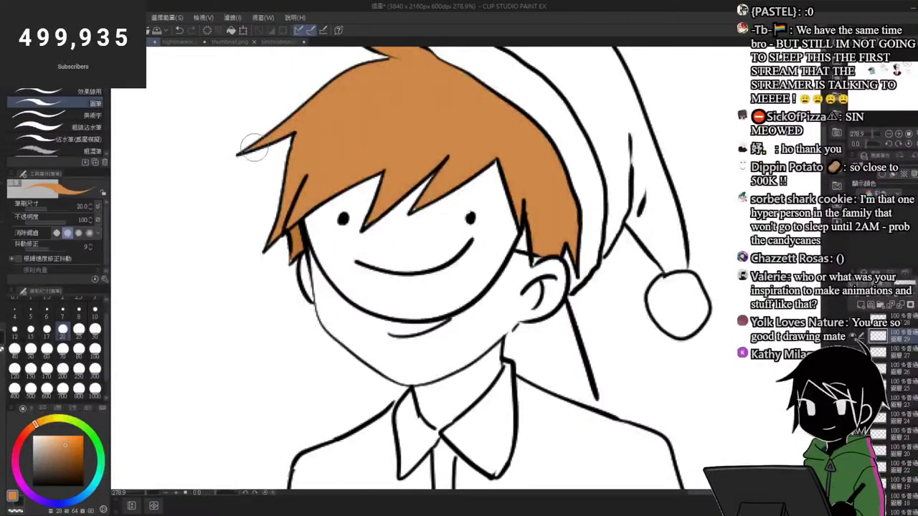
# Step: Fill the hat, the shirt's body, both sleeves and the flared bottom with green (hue 112, saturation 75, value 62)
pyautogui.scroll(-5, 253, 148)
pyautogui.click(93, 435)
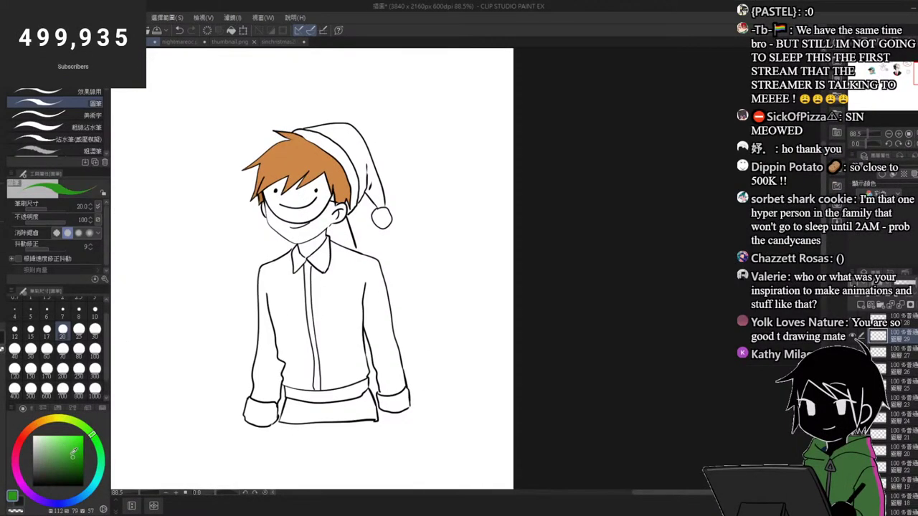
pyautogui.press('g')
pyautogui.click(327, 137)
pyautogui.click(374, 179)
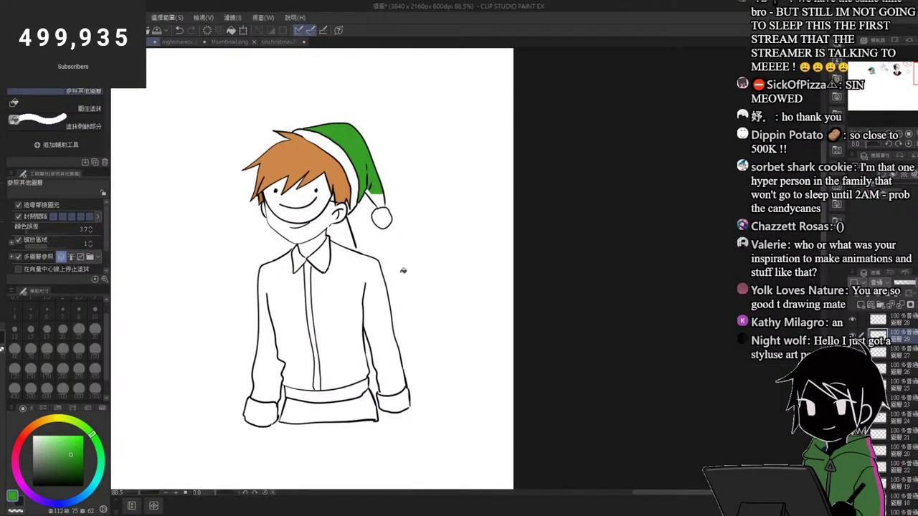
pyautogui.click(370, 276)
pyautogui.click(294, 297)
pyautogui.click(262, 344)
pyautogui.click(329, 409)
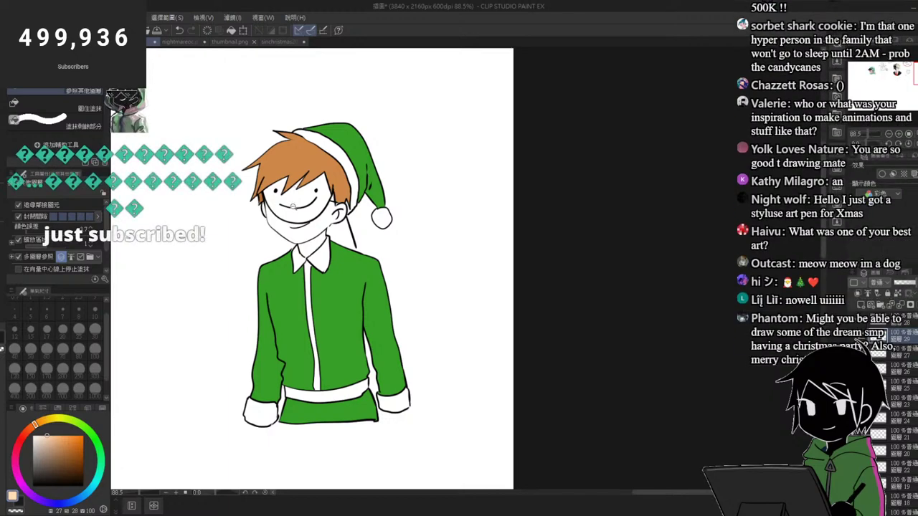
# Step: Fill the face around the mask, the ears and the neck with peach (hue 27, saturation 28, value 100), touching up the left cheek
pyautogui.scroll(2, 301, 153)
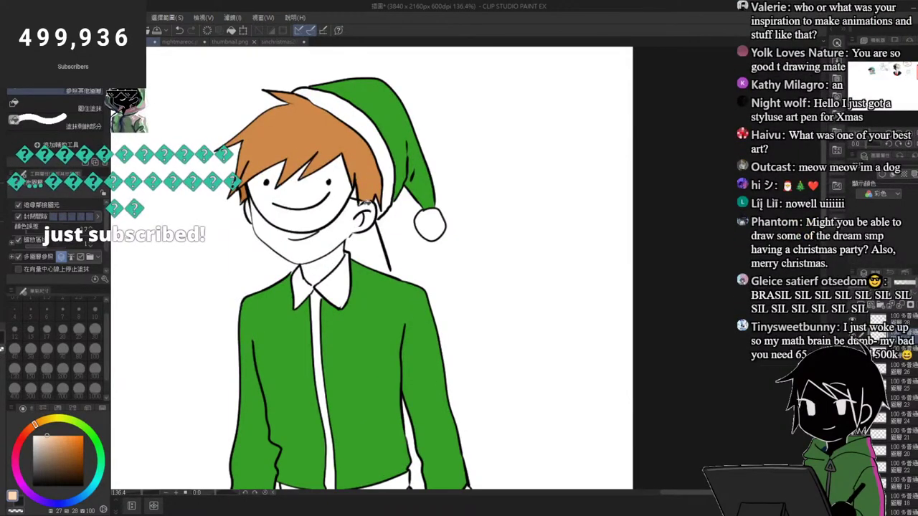
pyautogui.scroll(1, 321, 221)
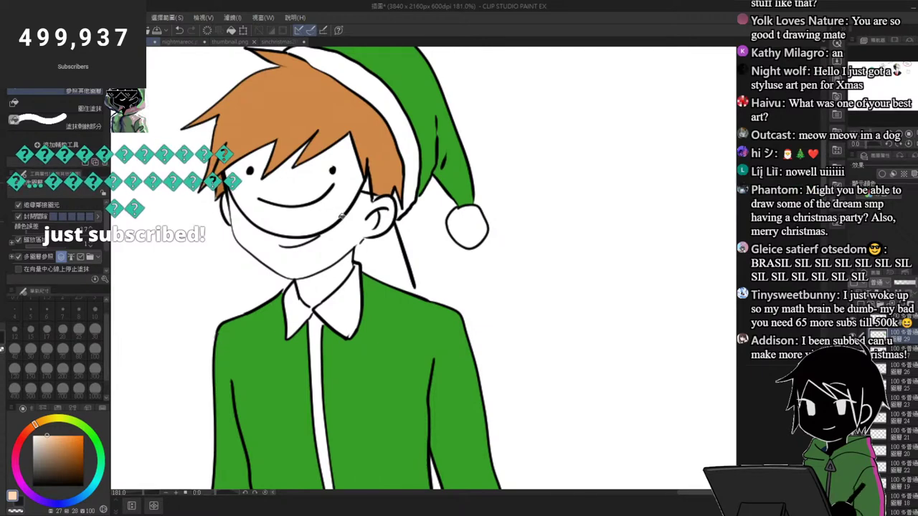
pyautogui.click(333, 248)
pyautogui.click(322, 282)
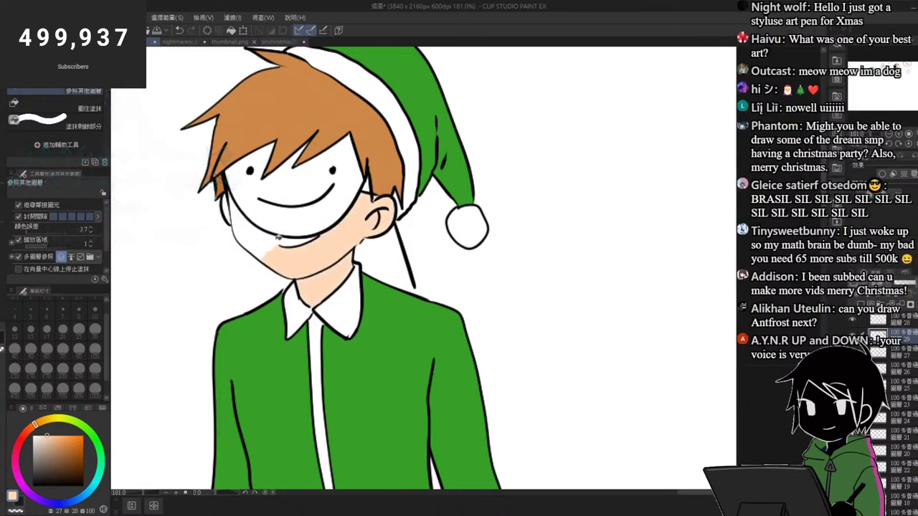
pyautogui.click(262, 243)
pyautogui.scroll(3, 221, 197)
pyautogui.click(230, 220)
pyautogui.press('p')
pyautogui.moveTo(244, 187); pyautogui.dragTo(239, 195)
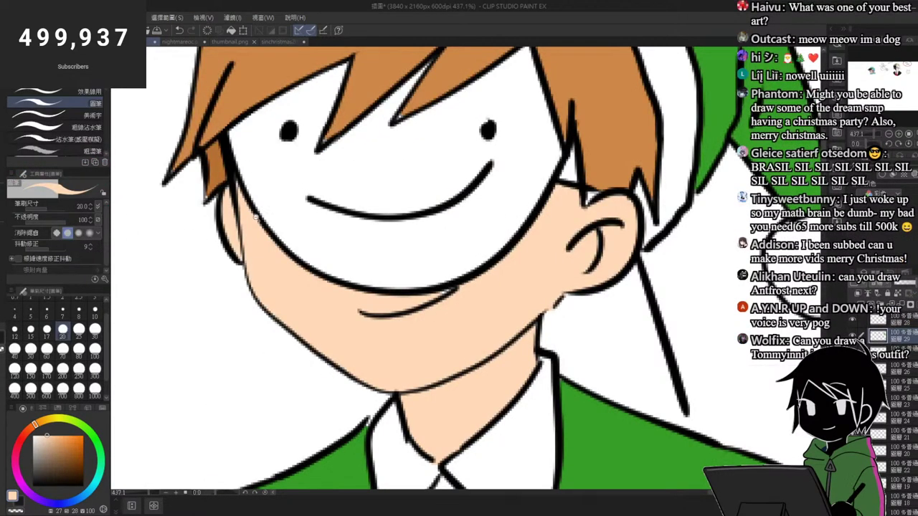
# Step: Sample the hair's orange-brown above the right ear as the drawing colour
pyautogui.scroll(-3, 244, 200)
pyautogui.scroll(3, 399, 190)
pyautogui.keyDown('alt'); pyautogui.click(389, 164); pyautogui.keyUp('alt')
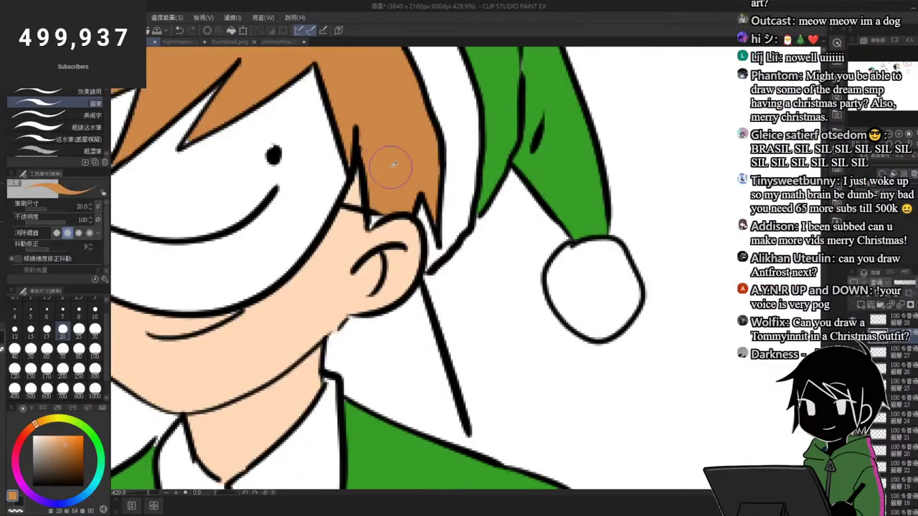
pyautogui.scroll(-5, 369, 226)
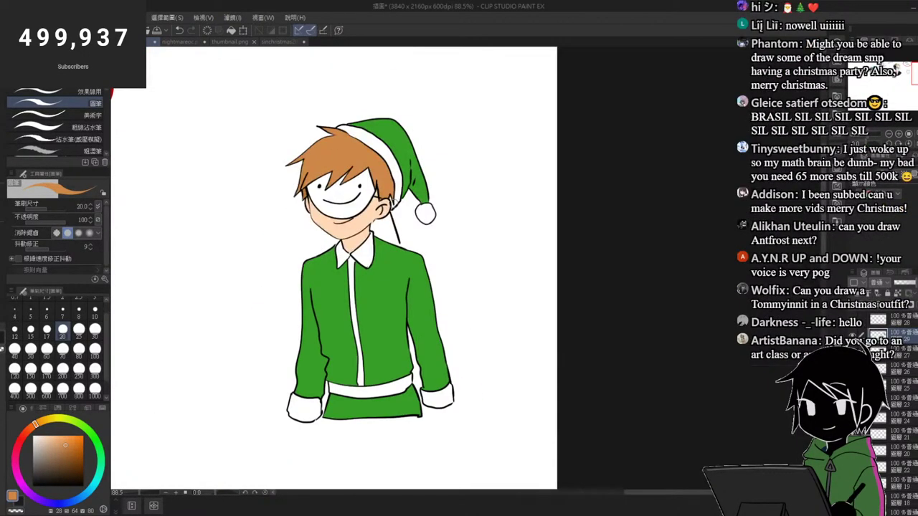
pyautogui.scroll(-2, 371, 165)
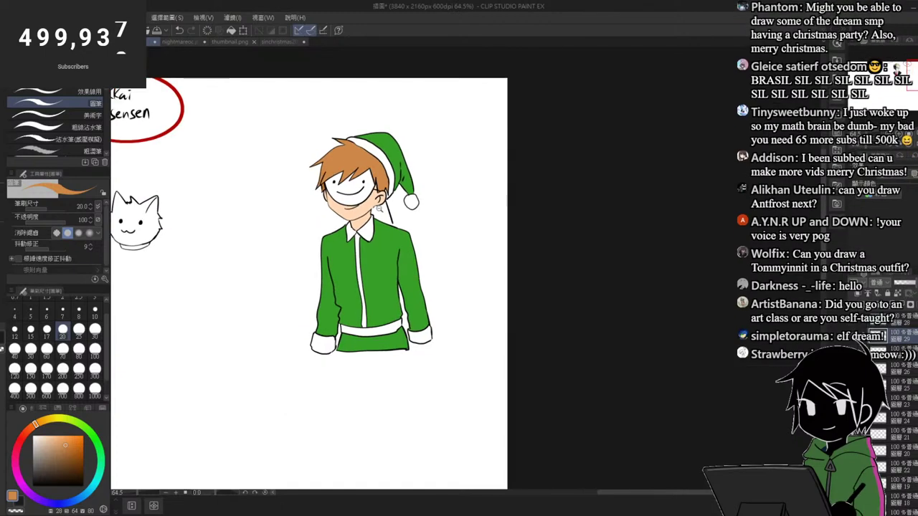
pyautogui.scroll(2, 381, 200)
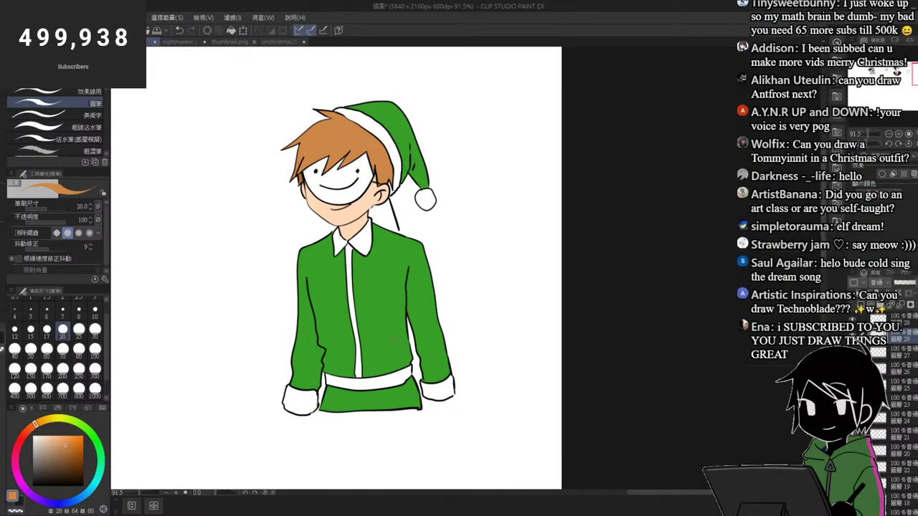
# Step: Fill the belt with dark brown (hue 21, saturation 83, value 43)
pyautogui.keyDown('alt'); pyautogui.click(425, 201); pyautogui.keyUp('alt')
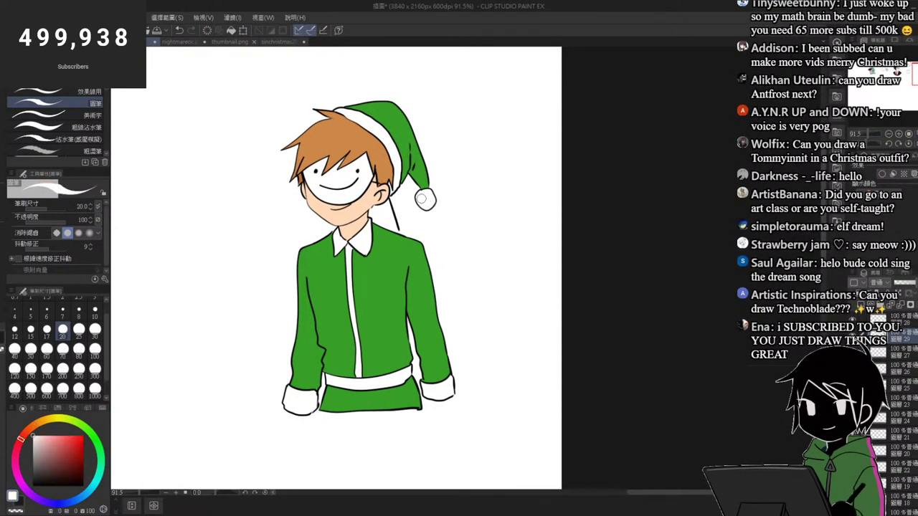
pyautogui.press('g')
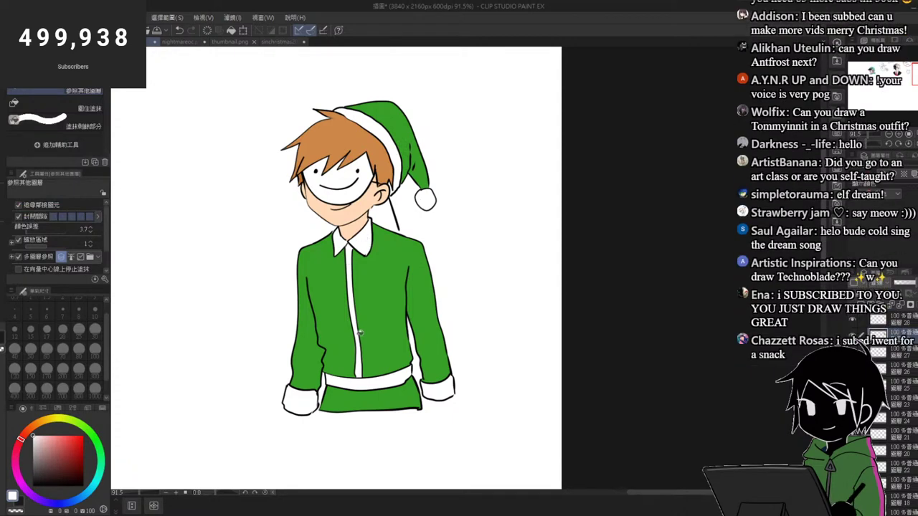
pyautogui.click(32, 430)
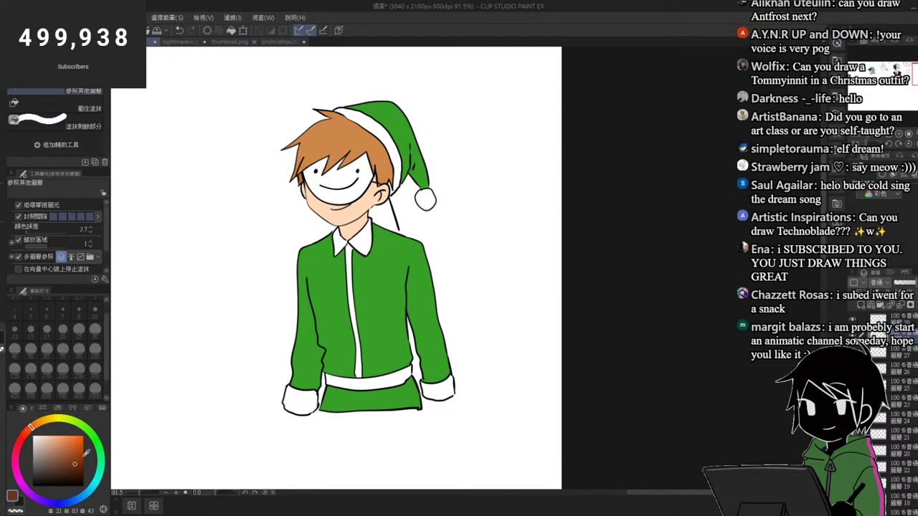
pyautogui.click(369, 381)
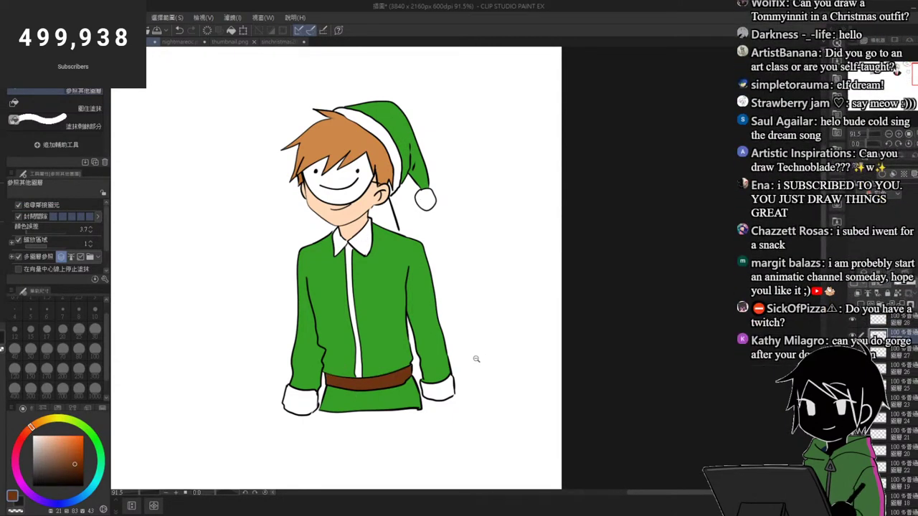
pyautogui.moveTo(476, 359); pyautogui.dragTo(466, 342)
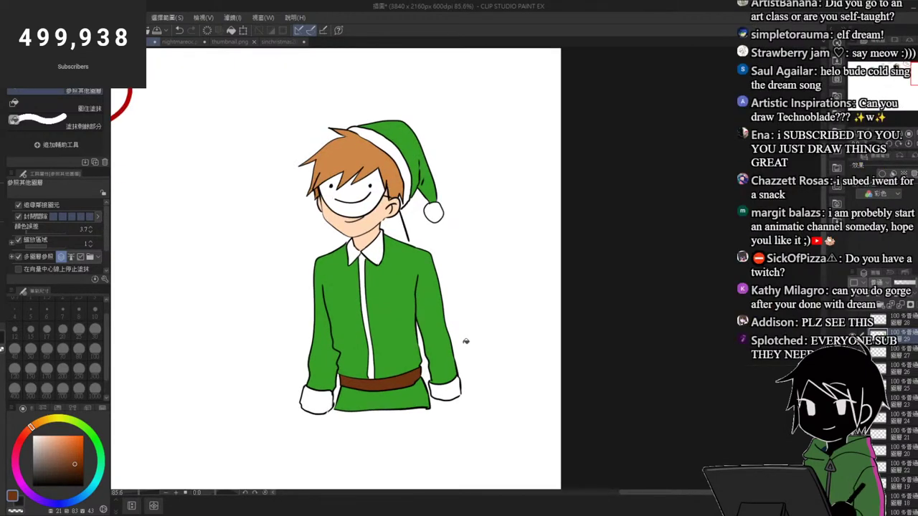
pyautogui.moveTo(504, 254); pyautogui.dragTo(494, 252)
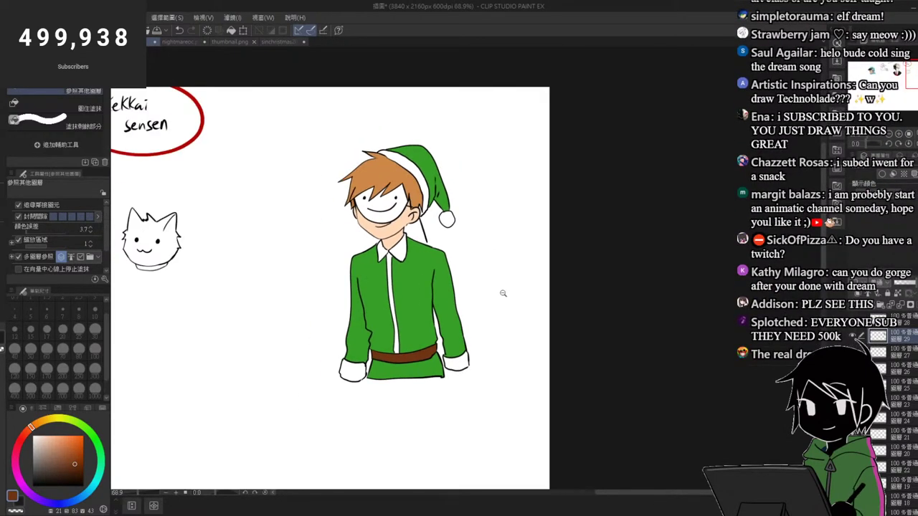
pyautogui.moveTo(460, 305); pyautogui.dragTo(469, 293)
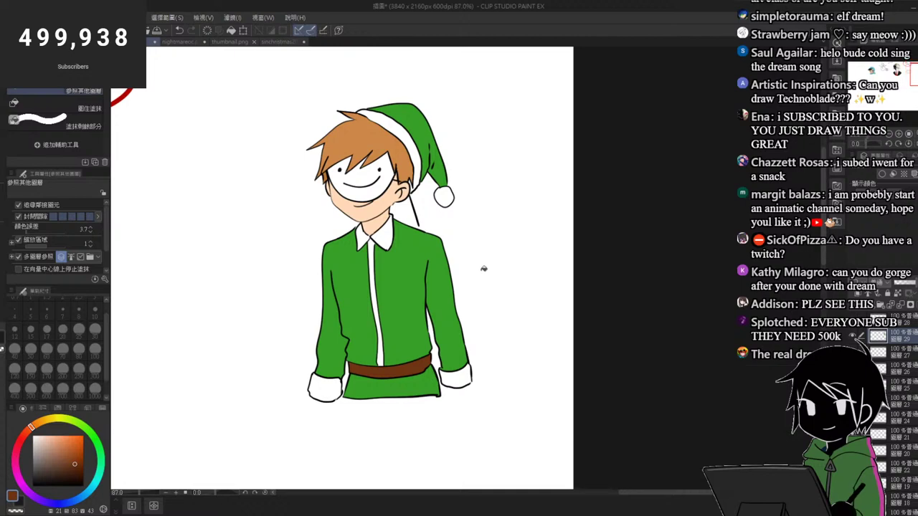
pyautogui.moveTo(514, 191)
pyautogui.mouseDown()
pyautogui.moveTo(506, 199)
pyautogui.moveTo(538, 210)
pyautogui.mouseUp()
pyautogui.moveTo(374, 345); pyautogui.dragTo(383, 344)
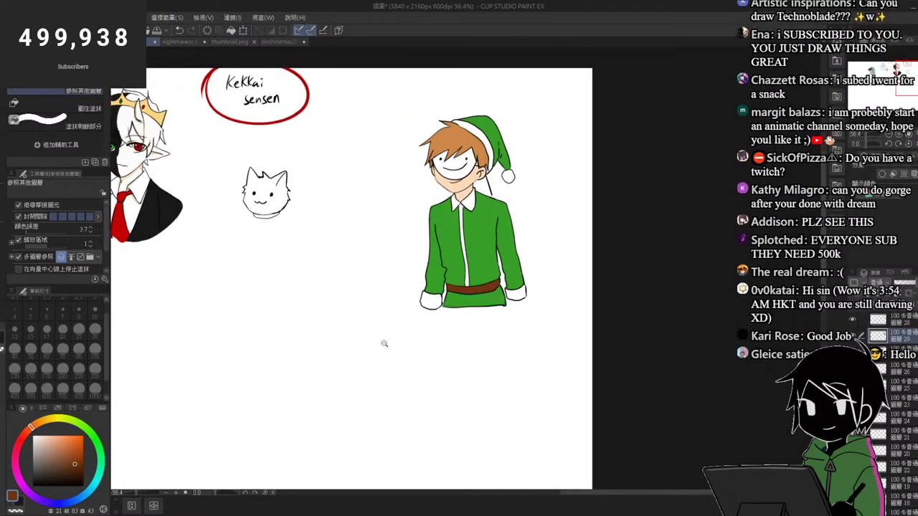
pyautogui.moveTo(324, 299); pyautogui.dragTo(330, 308)
pyautogui.moveTo(269, 275); pyautogui.dragTo(336, 272)
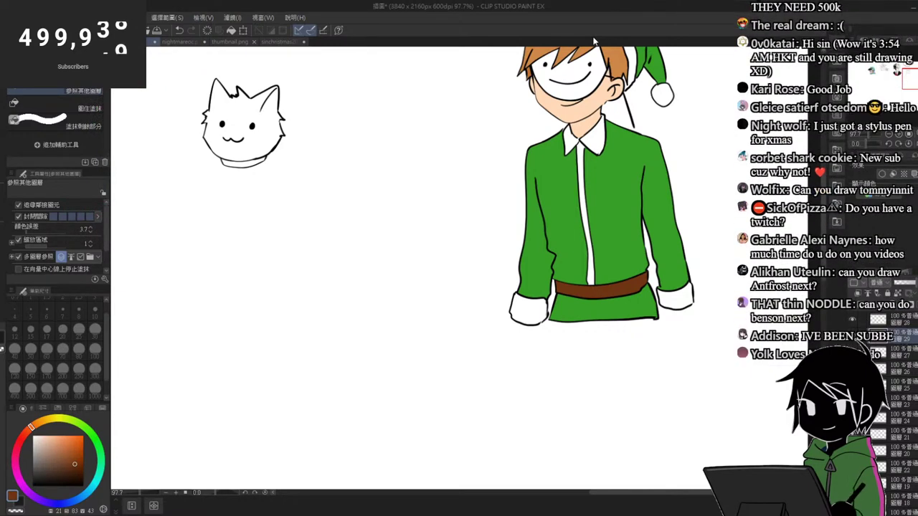
pyautogui.moveTo(391, 237); pyautogui.dragTo(547, 225)
pyautogui.moveTo(422, 245); pyautogui.dragTo(499, 205)
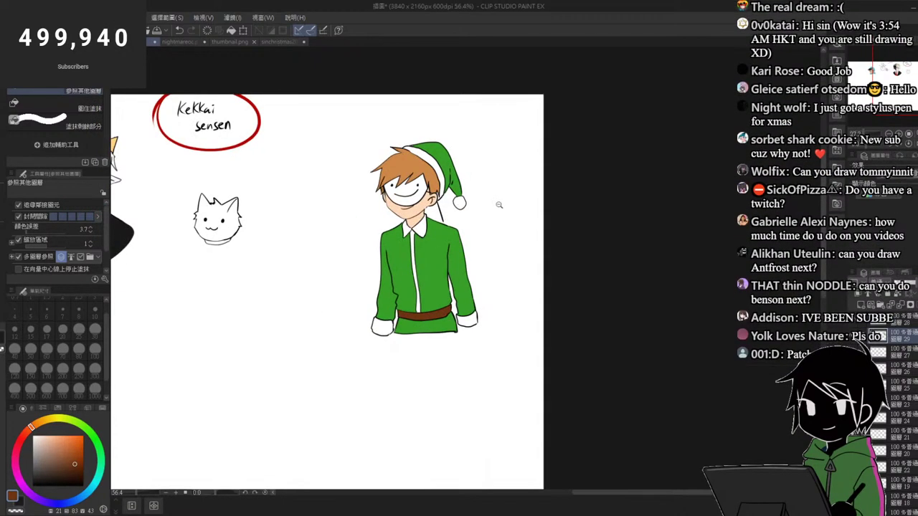
# Step: Add a new layer directly above layer 28 and set up the size 20 round pen in black
pyautogui.click(897, 322)
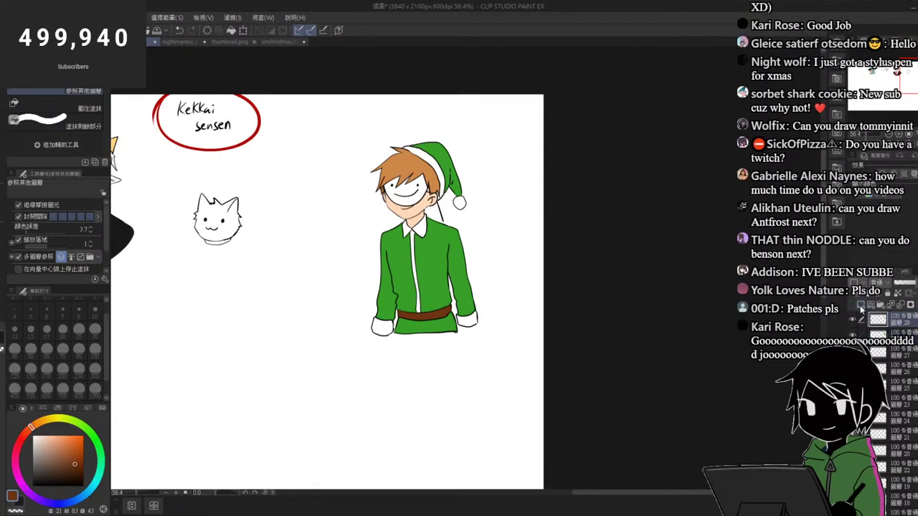
pyautogui.moveTo(68, 464); pyautogui.dragTo(153, 505)
pyautogui.scroll(3, 343, 204)
pyautogui.press('p')
pyautogui.press('p')
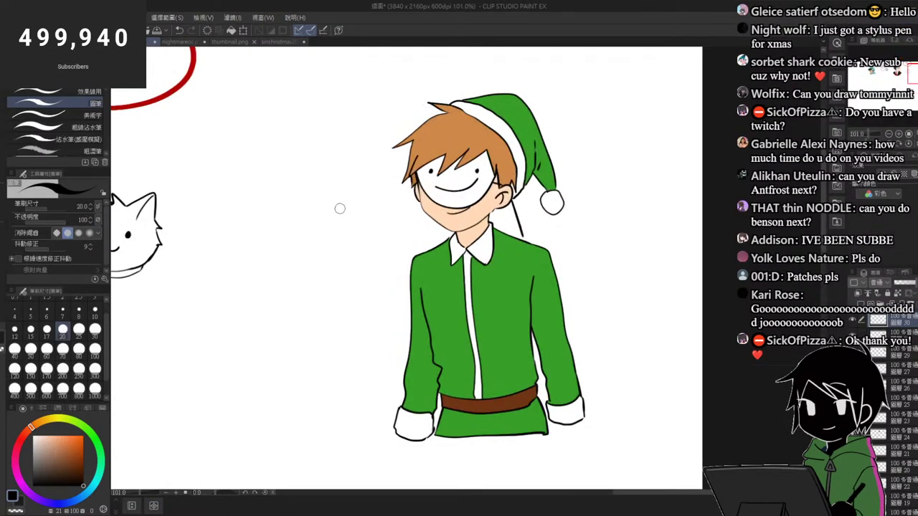
pyautogui.press('p')
pyautogui.scroll(2, 381, 245)
# Step: Draw an angular jawline with a pointed chin in the empty space beside the masked character, redoing the first strokes
pyautogui.moveTo(296, 186); pyautogui.dragTo(313, 231)
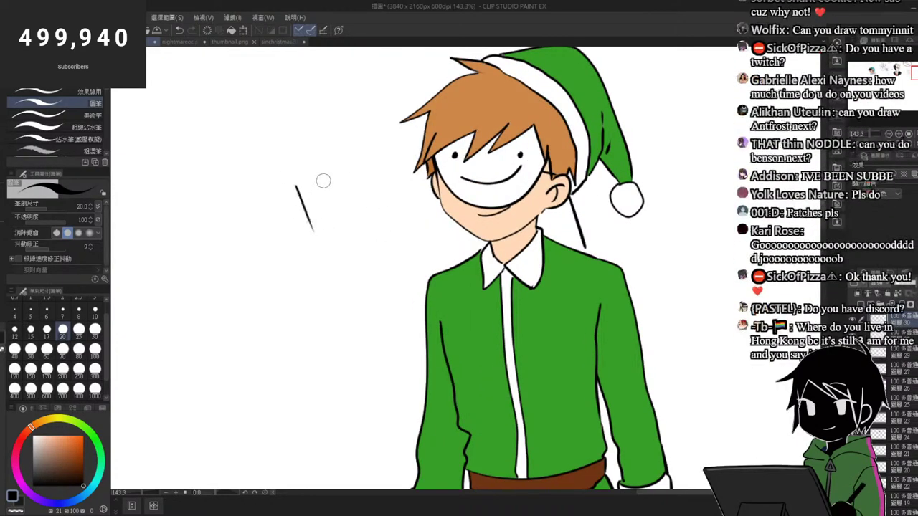
pyautogui.hotkey('ctrl', 'z')
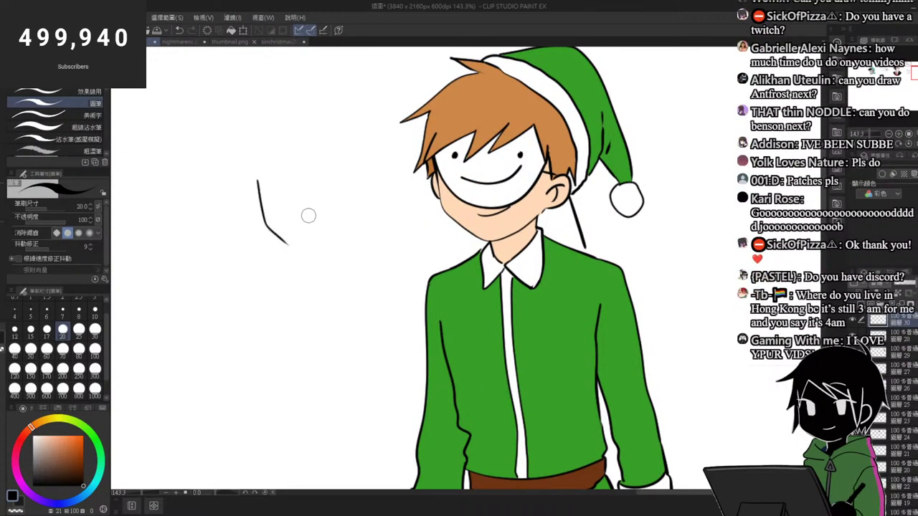
pyautogui.hotkey('ctrl', 'z')
pyautogui.moveTo(269, 170); pyautogui.dragTo(284, 230)
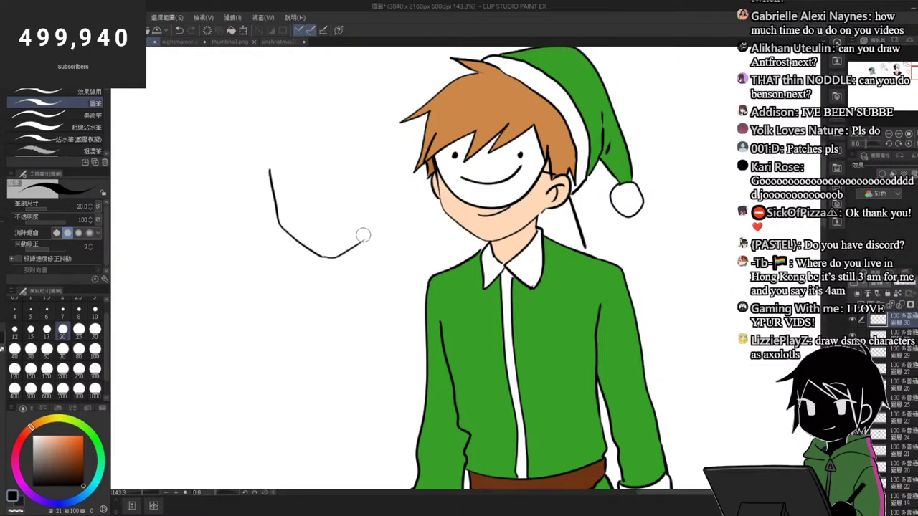
# Step: Draw a rounded ear with its inner fold at the right end of the new jawline
pyautogui.scroll(3, 390, 211)
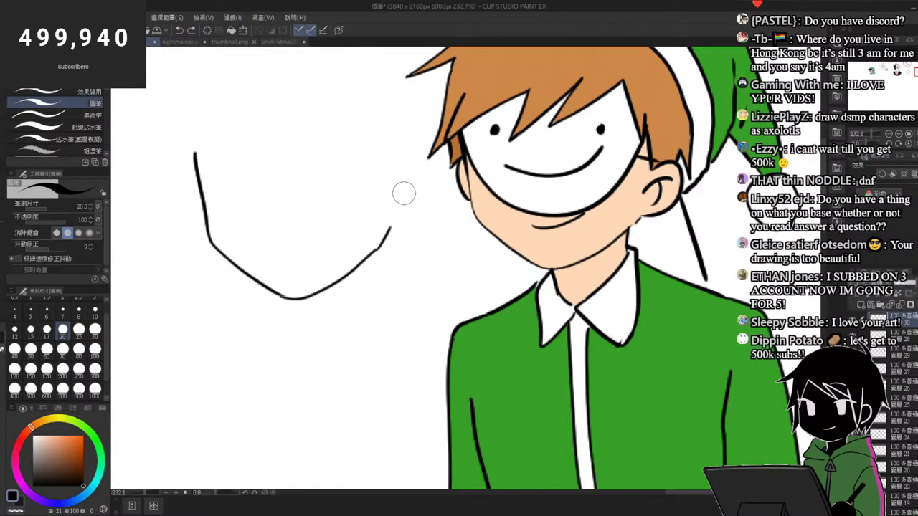
pyautogui.moveTo(401, 191)
pyautogui.mouseDown()
pyautogui.moveTo(414, 244)
pyautogui.moveTo(391, 244)
pyautogui.mouseUp()
pyautogui.hotkey('ctrl', 'z')
pyautogui.moveTo(400, 186)
pyautogui.mouseDown()
pyautogui.moveTo(422, 176)
pyautogui.moveTo(411, 231)
pyautogui.moveTo(389, 236)
pyautogui.mouseUp()
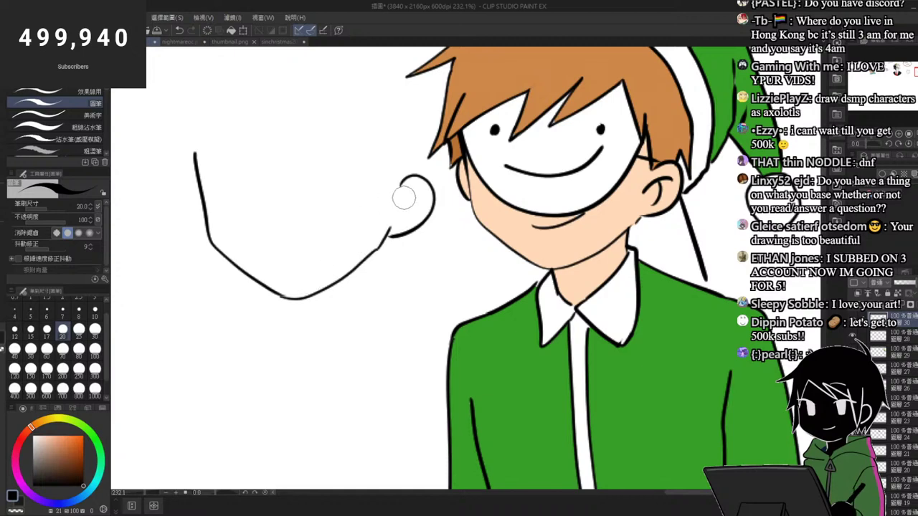
pyautogui.hotkey('ctrl', 'z')
pyautogui.moveTo(397, 185)
pyautogui.mouseDown()
pyautogui.moveTo(422, 177)
pyautogui.moveTo(386, 238)
pyautogui.mouseUp()
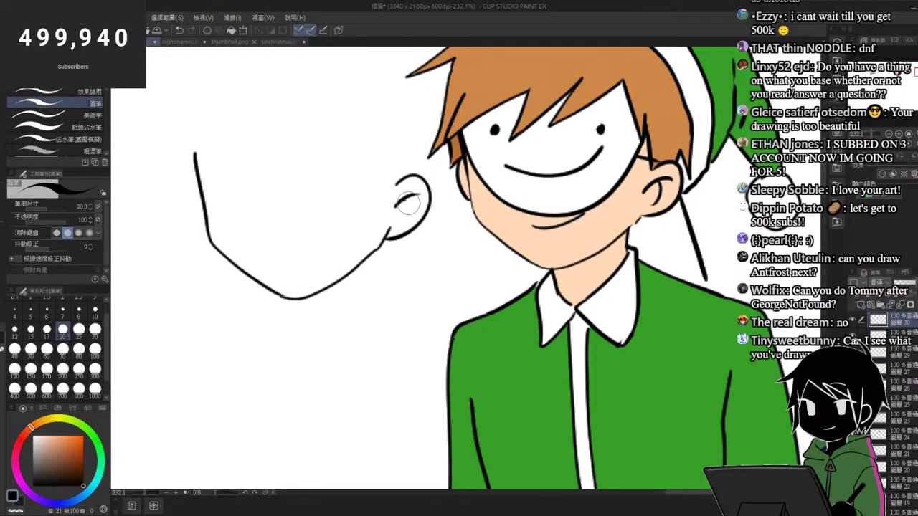
# Step: Draw two large round goggle lens outlines side by side above the new face
pyautogui.scroll(-5, 407, 203)
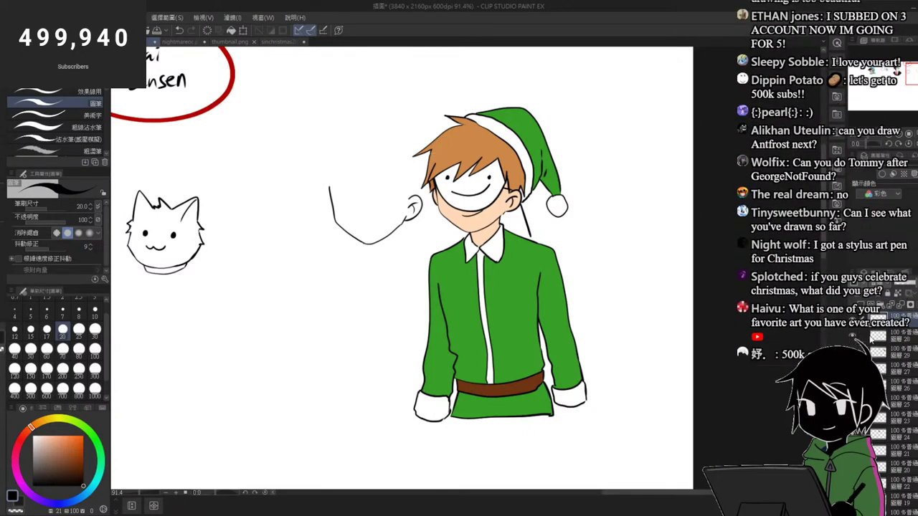
pyautogui.scroll(5, 372, 164)
pyautogui.moveTo(278, 109)
pyautogui.mouseDown()
pyautogui.moveTo(274, 167)
pyautogui.moveTo(333, 207)
pyautogui.moveTo(261, 159)
pyautogui.mouseUp()
pyautogui.hotkey('ctrl', 'z')
pyautogui.moveTo(392, 125)
pyautogui.mouseDown()
pyautogui.moveTo(391, 205)
pyautogui.moveTo(380, 168)
pyautogui.moveTo(423, 220)
pyautogui.moveTo(381, 143)
pyautogui.mouseUp()
pyautogui.hotkey('ctrl', 'z')
pyautogui.scroll(2, 411, 132)
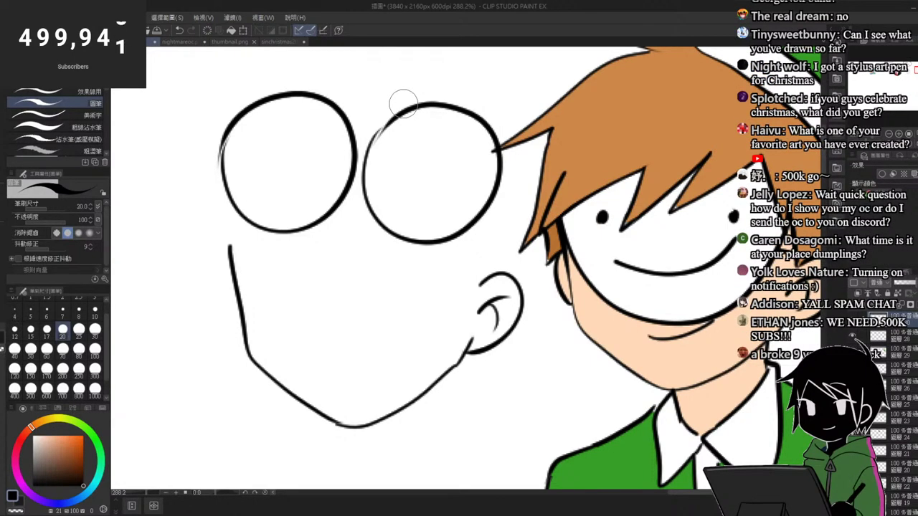
pyautogui.scroll(-2, 404, 105)
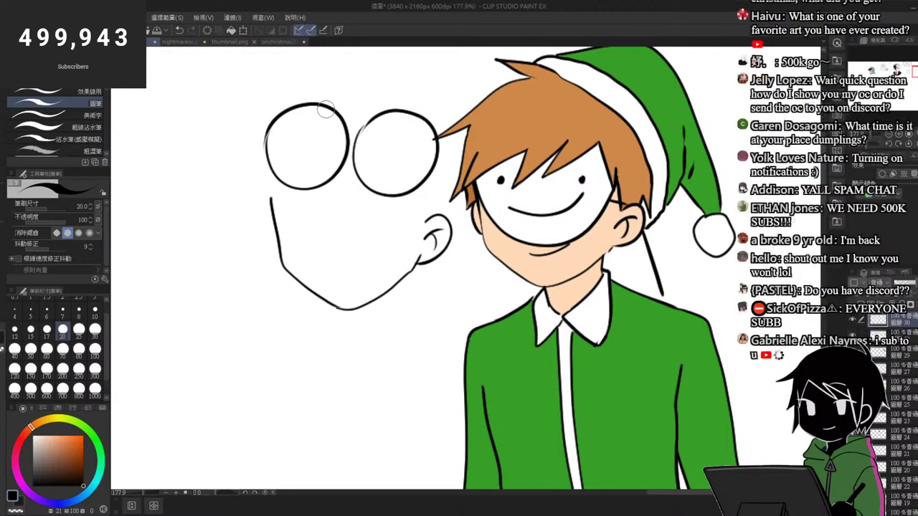
# Step: Draw a smaller inner ring inside the right goggle lens, redoing strokes until it follows the outer rim
pyautogui.scroll(2, 393, 110)
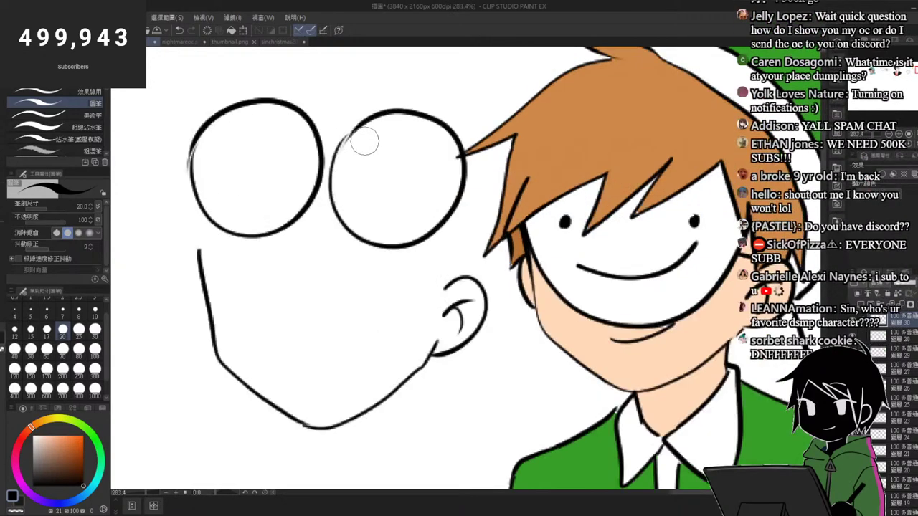
pyautogui.moveTo(364, 142)
pyautogui.mouseDown()
pyautogui.moveTo(443, 189)
pyautogui.moveTo(363, 145)
pyautogui.moveTo(349, 199)
pyautogui.moveTo(416, 229)
pyautogui.moveTo(403, 125)
pyautogui.moveTo(354, 208)
pyautogui.moveTo(437, 206)
pyautogui.moveTo(435, 150)
pyautogui.mouseUp()
pyautogui.hotkey('ctrl', 'z')
pyautogui.hotkey('ctrl', 'z')
pyautogui.hotkey('ctrl', 'z')
pyautogui.moveTo(358, 141)
pyautogui.mouseDown()
pyautogui.moveTo(362, 225)
pyautogui.moveTo(437, 220)
pyautogui.moveTo(444, 155)
pyautogui.moveTo(368, 142)
pyautogui.moveTo(351, 155)
pyautogui.moveTo(359, 219)
pyautogui.moveTo(410, 231)
pyautogui.moveTo(448, 190)
pyautogui.moveTo(423, 131)
pyautogui.moveTo(345, 161)
pyautogui.moveTo(357, 146)
pyautogui.moveTo(369, 233)
pyautogui.moveTo(392, 235)
pyautogui.moveTo(347, 208)
pyautogui.moveTo(377, 233)
pyautogui.moveTo(414, 227)
pyautogui.moveTo(439, 202)
pyautogui.moveTo(438, 144)
pyautogui.moveTo(384, 127)
pyautogui.moveTo(331, 172)
pyautogui.mouseUp()
pyautogui.hotkey('ctrl', 'z')
pyautogui.hotkey('ctrl', 'z')
pyautogui.hotkey('ctrl', 'z')
pyautogui.scroll(-5, 357, 113)
pyautogui.scroll(5, 358, 109)
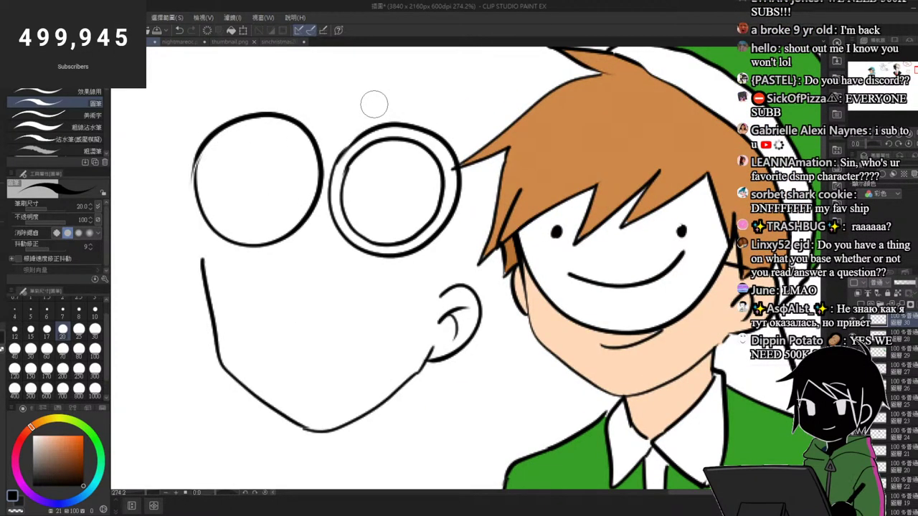
# Step: Clean up the left goggle lens's outline, draw its inner ring and connect both lenses with a short bridge
pyautogui.scroll(2, 212, 150)
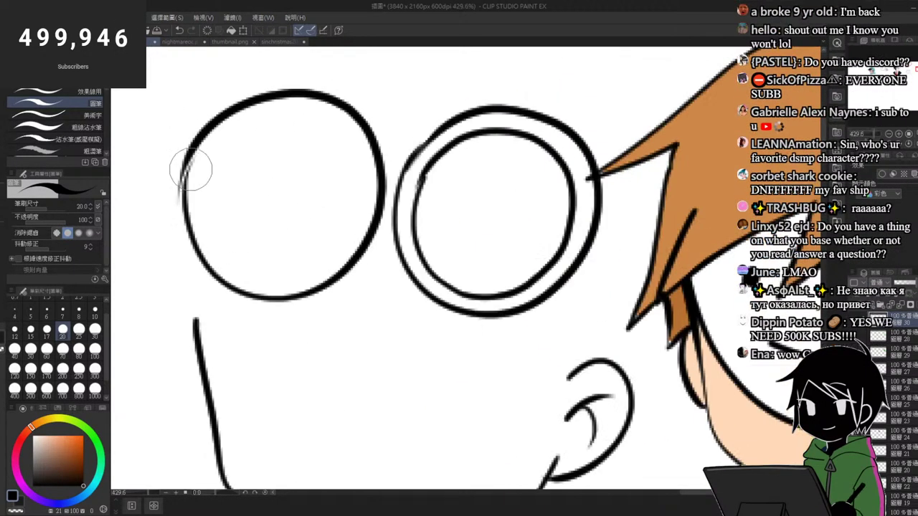
pyautogui.press('e')
pyautogui.moveTo(175, 187)
pyautogui.mouseDown()
pyautogui.moveTo(201, 140)
pyautogui.moveTo(352, 223)
pyautogui.mouseUp()
pyautogui.press('p')
pyautogui.hotkey('ctrl', 'z')
pyautogui.moveTo(233, 132)
pyautogui.mouseDown()
pyautogui.moveTo(230, 270)
pyautogui.moveTo(356, 238)
pyautogui.moveTo(288, 120)
pyautogui.moveTo(208, 216)
pyautogui.moveTo(262, 272)
pyautogui.moveTo(343, 232)
pyautogui.moveTo(339, 139)
pyautogui.moveTo(252, 117)
pyautogui.moveTo(215, 140)
pyautogui.mouseUp()
pyautogui.hotkey('ctrl', 'z')
pyautogui.moveTo(383, 184); pyautogui.dragTo(395, 184)
pyautogui.hotkey('ctrl', 'z')
pyautogui.moveTo(382, 211)
pyautogui.mouseDown()
pyautogui.moveTo(397, 212)
pyautogui.moveTo(372, 198)
pyautogui.moveTo(405, 199)
pyautogui.moveTo(381, 197)
pyautogui.mouseUp()
pyautogui.press('e')
pyautogui.scroll(-3, 377, 158)
pyautogui.scroll(2, 446, 204)
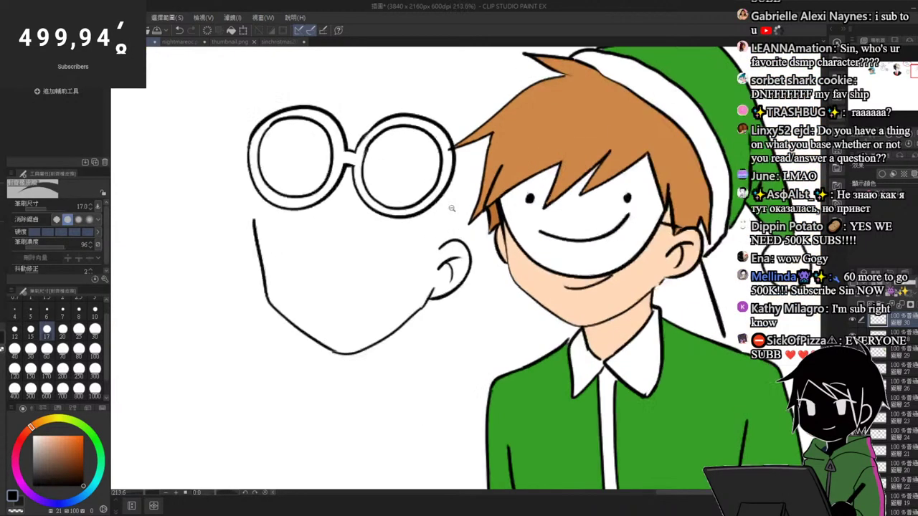
# Step: Draw the goggles' two-line strap from the right lens down to the ear and erase the excess
pyautogui.press('p')
pyautogui.moveTo(435, 202)
pyautogui.mouseDown()
pyautogui.moveTo(446, 254)
pyautogui.moveTo(456, 251)
pyautogui.mouseUp()
pyautogui.press('e')
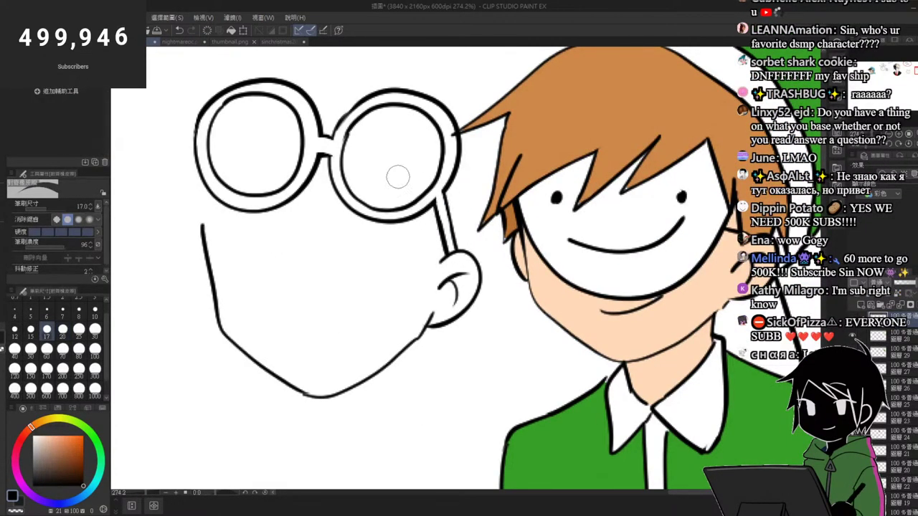
pyautogui.scroll(-2, 395, 176)
# Step: Draw a pointed hair lock hanging below the goggles' bridge and spiky side tufts beside the left lens
pyautogui.press('p')
pyautogui.scroll(3, 358, 208)
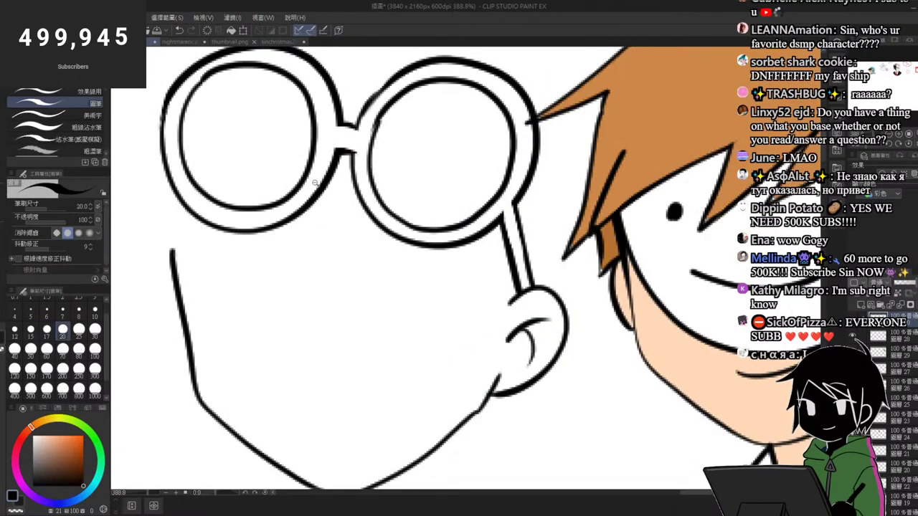
pyautogui.moveTo(246, 308)
pyautogui.mouseDown()
pyautogui.moveTo(375, 241)
pyautogui.moveTo(384, 254)
pyautogui.moveTo(361, 262)
pyautogui.moveTo(373, 217)
pyautogui.moveTo(428, 209)
pyautogui.moveTo(367, 255)
pyautogui.moveTo(368, 228)
pyautogui.mouseUp()
pyautogui.scroll(-2, 379, 215)
pyautogui.hotkey('ctrl', 'z')
pyautogui.scroll(3, 395, 204)
pyautogui.hotkey('ctrl', 'z')
pyautogui.hotkey('ctrl', 'z')
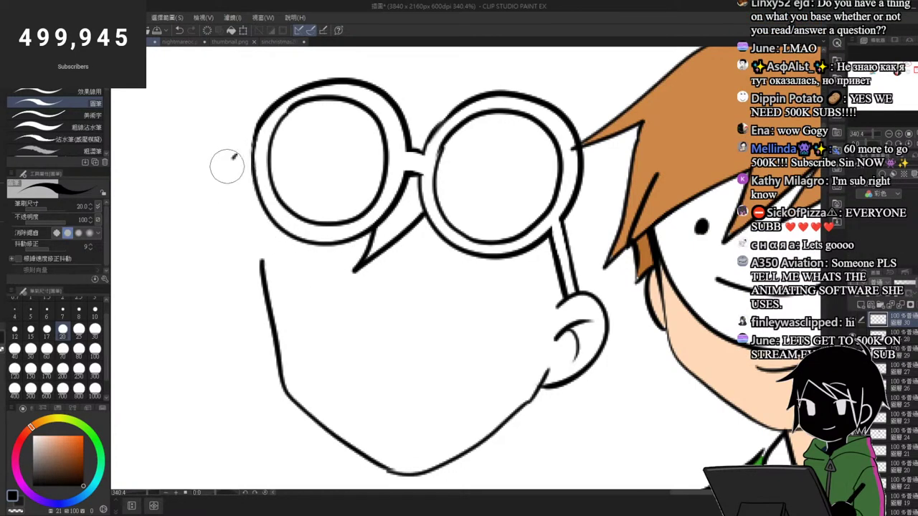
pyautogui.moveTo(230, 162)
pyautogui.mouseDown()
pyautogui.moveTo(202, 188)
pyautogui.moveTo(194, 219)
pyautogui.moveTo(215, 292)
pyautogui.moveTo(235, 247)
pyautogui.moveTo(268, 249)
pyautogui.mouseUp()
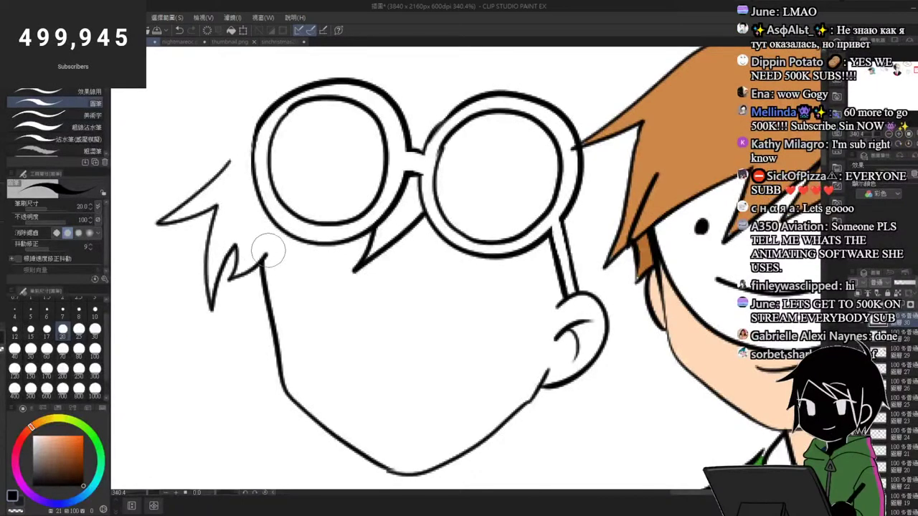
pyautogui.moveTo(293, 200); pyautogui.dragTo(252, 179)
# Step: Draw both eyes below the goggles as small upright ovals under curved upper lids
pyautogui.scroll(3, 329, 215)
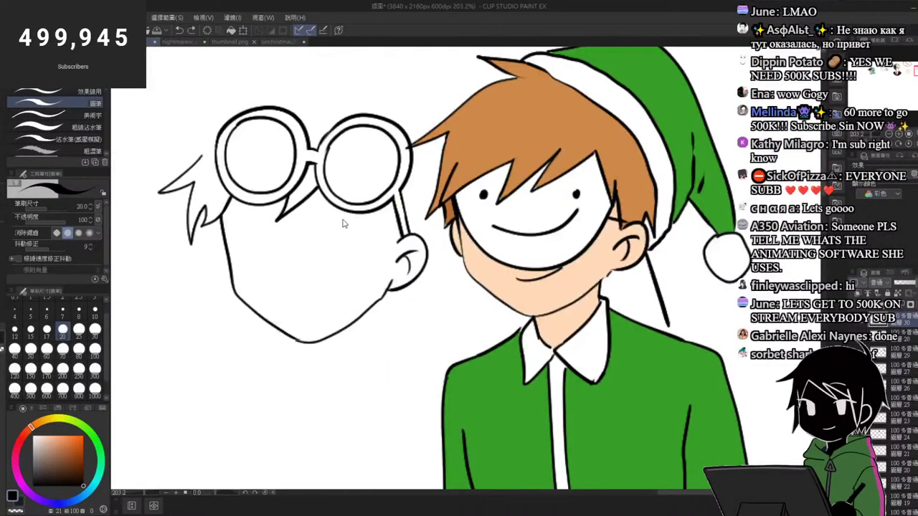
pyautogui.moveTo(327, 228); pyautogui.dragTo(383, 246)
pyautogui.moveTo(351, 224)
pyautogui.mouseDown()
pyautogui.moveTo(346, 253)
pyautogui.moveTo(344, 231)
pyautogui.mouseUp()
pyautogui.hotkey('ctrl', 'z')
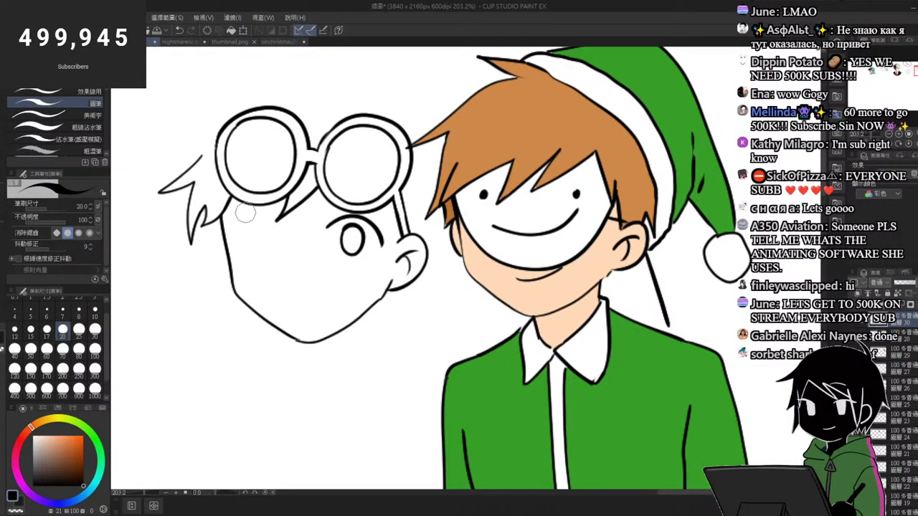
pyautogui.moveTo(232, 227)
pyautogui.mouseDown()
pyautogui.moveTo(280, 228)
pyautogui.moveTo(255, 226)
pyautogui.moveTo(271, 237)
pyautogui.mouseUp()
pyautogui.hotkey('ctrl', 'z')
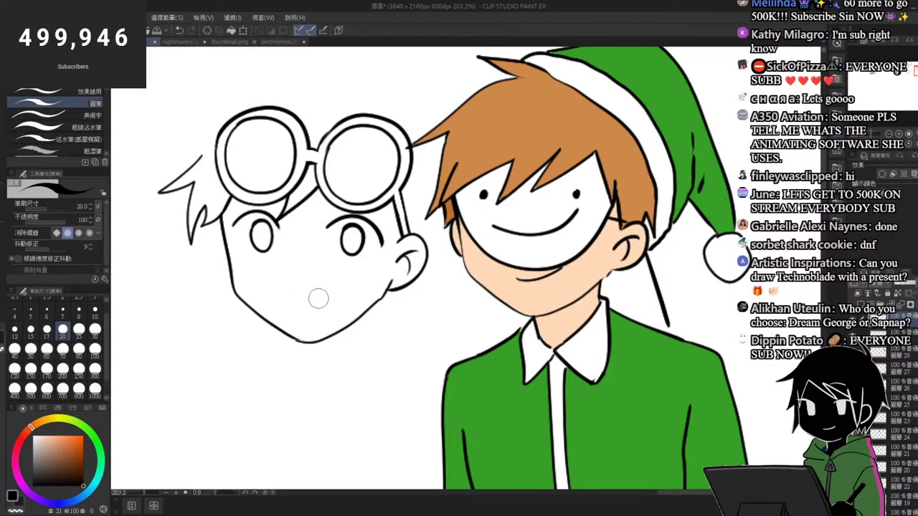
# Step: Fill both eye ovals in solid black with the pen
pyautogui.moveTo(346, 228); pyautogui.dragTo(352, 244)
pyautogui.scroll(2, 340, 223)
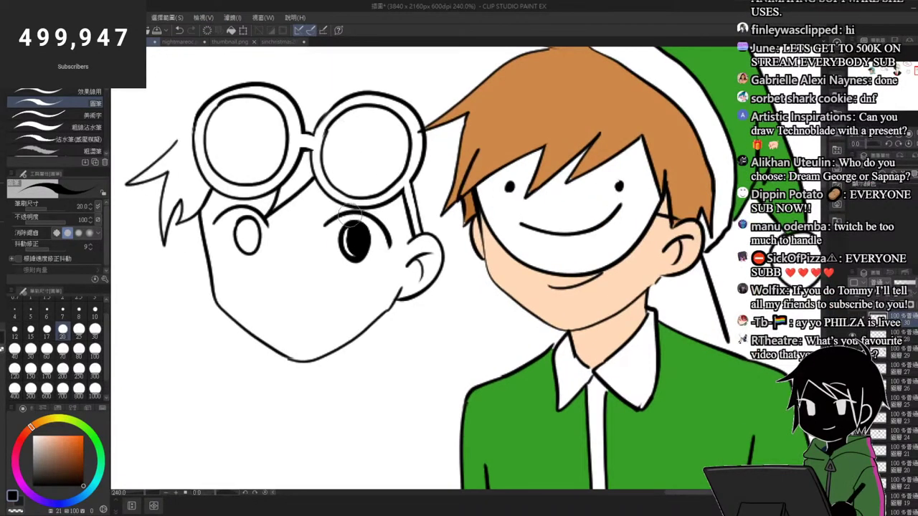
pyautogui.moveTo(349, 228)
pyautogui.mouseDown()
pyautogui.moveTo(347, 247)
pyautogui.moveTo(364, 241)
pyautogui.mouseUp()
pyautogui.moveTo(242, 223)
pyautogui.mouseDown()
pyautogui.moveTo(243, 245)
pyautogui.moveTo(253, 237)
pyautogui.mouseUp()
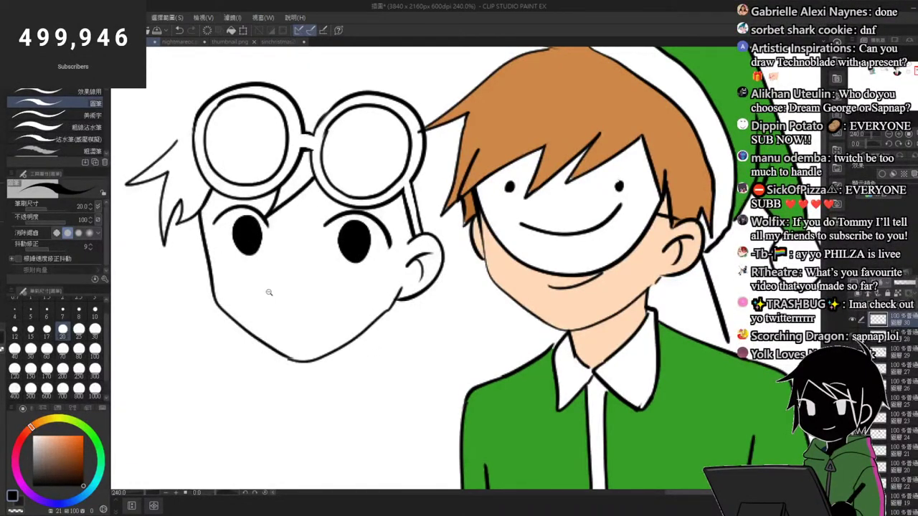
# Step: Draw a curved smile between the eyes and chin, redoing the stroke
pyautogui.scroll(2, 269, 292)
pyautogui.moveTo(276, 319)
pyautogui.mouseDown()
pyautogui.moveTo(340, 312)
pyautogui.moveTo(366, 294)
pyautogui.moveTo(293, 315)
pyautogui.moveTo(364, 291)
pyautogui.moveTo(328, 327)
pyautogui.mouseUp()
pyautogui.hotkey('ctrl', 'z')
pyautogui.hotkey('ctrl', 'z')
pyautogui.moveTo(384, 297); pyautogui.dragTo(397, 290)
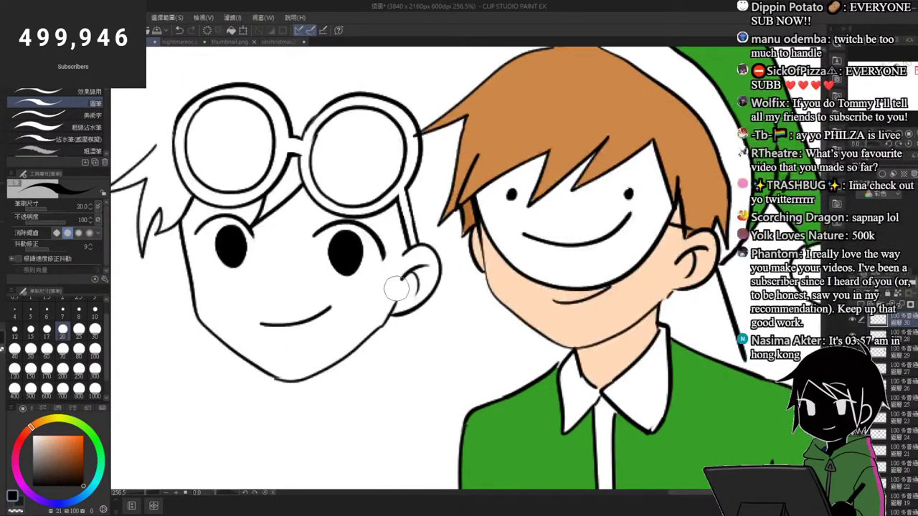
# Step: Draw the hair's top outline from the left tufts over the goggles, ending in an upright spike at the right
pyautogui.hotkey('ctrl', '0')
pyautogui.scroll(3, 308, 197)
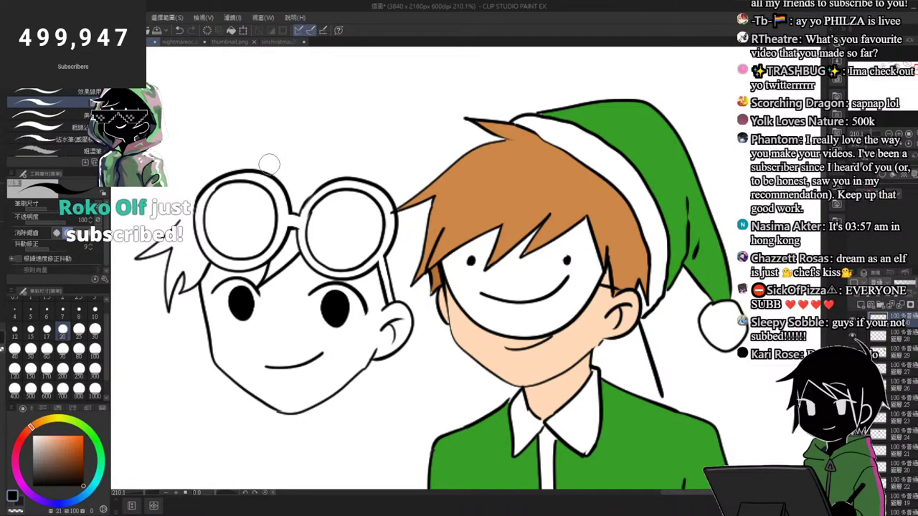
pyautogui.scroll(-2, 287, 153)
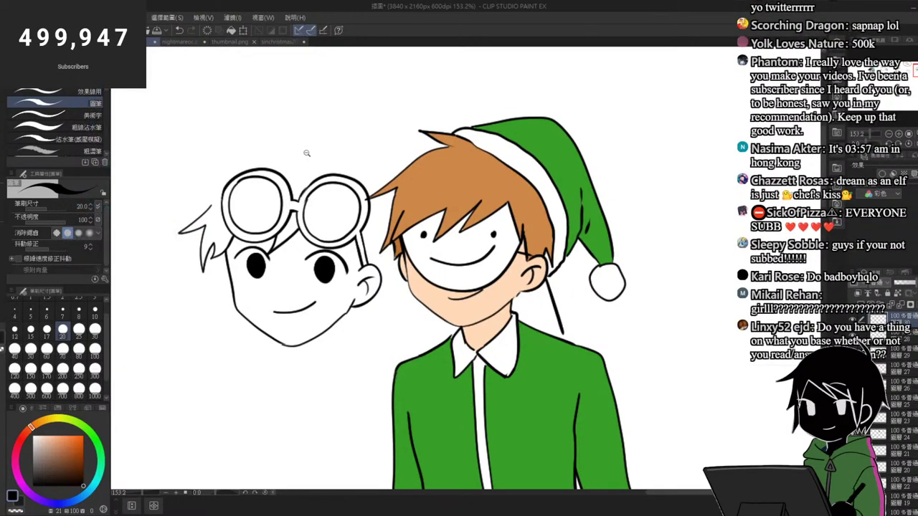
pyautogui.scroll(1, 306, 152)
pyautogui.scroll(1, 287, 114)
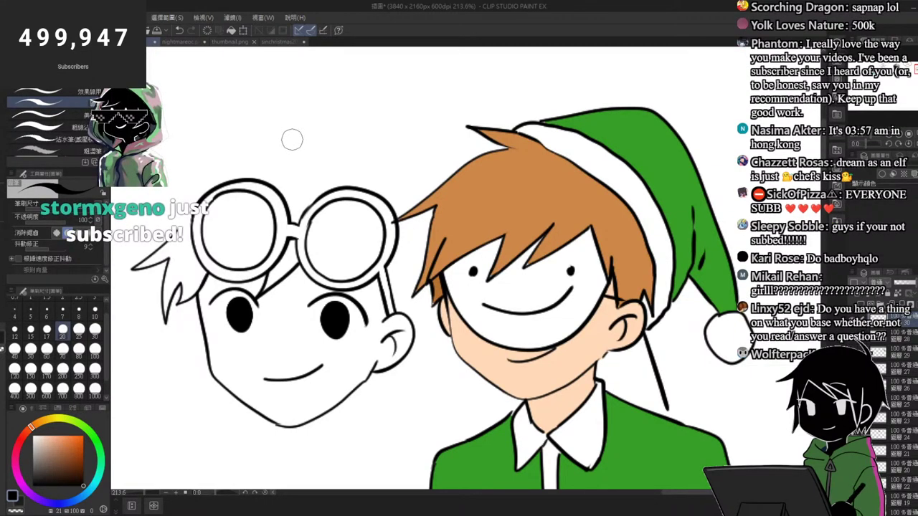
pyautogui.moveTo(399, 145); pyautogui.dragTo(384, 136)
pyautogui.hotkey('ctrl', 'z')
pyautogui.moveTo(394, 142)
pyautogui.mouseDown()
pyautogui.moveTo(327, 123)
pyautogui.moveTo(202, 132)
pyautogui.mouseUp()
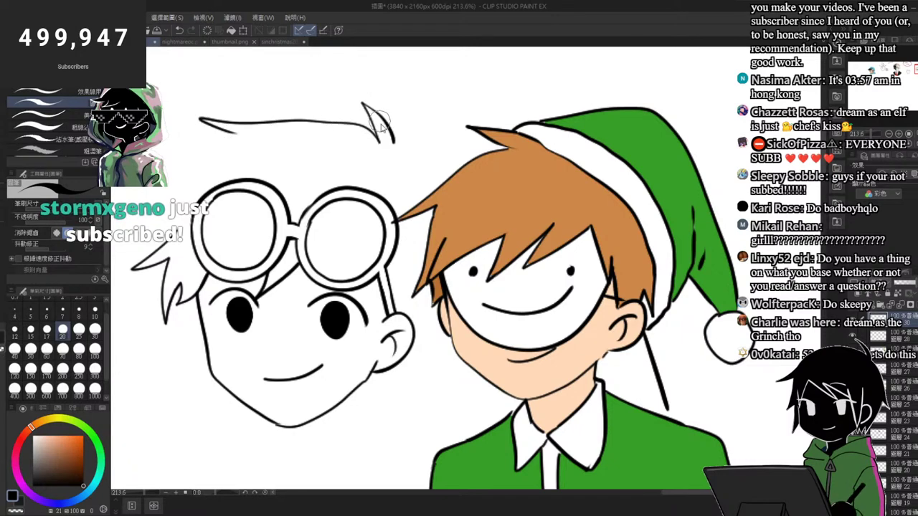
pyautogui.hotkey('ctrl', 'z')
pyautogui.moveTo(393, 161)
pyautogui.mouseDown()
pyautogui.moveTo(371, 114)
pyautogui.moveTo(258, 129)
pyautogui.moveTo(207, 156)
pyautogui.moveTo(150, 250)
pyautogui.moveTo(175, 231)
pyautogui.moveTo(427, 249)
pyautogui.mouseUp()
pyautogui.hotkey('ctrl', 'z')
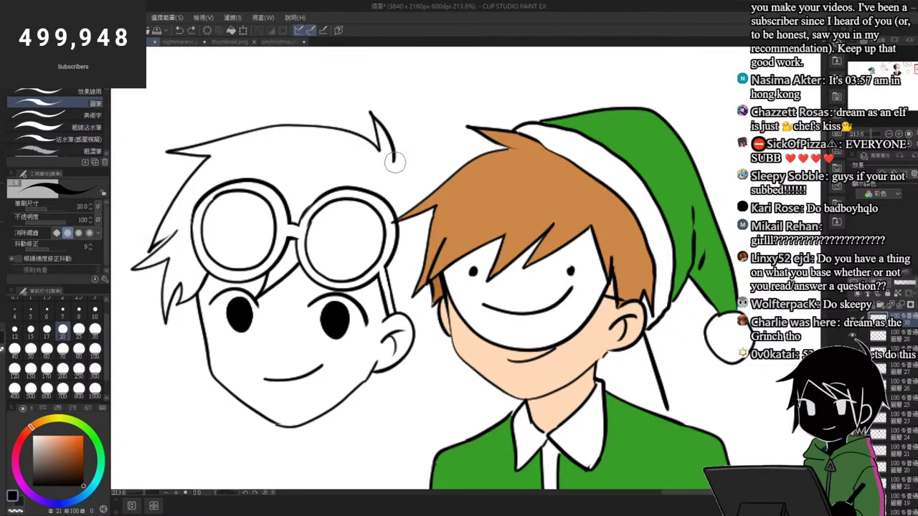
pyautogui.moveTo(394, 161)
pyautogui.mouseDown()
pyautogui.moveTo(413, 172)
pyautogui.moveTo(373, 134)
pyautogui.mouseUp()
pyautogui.scroll(4, 425, 232)
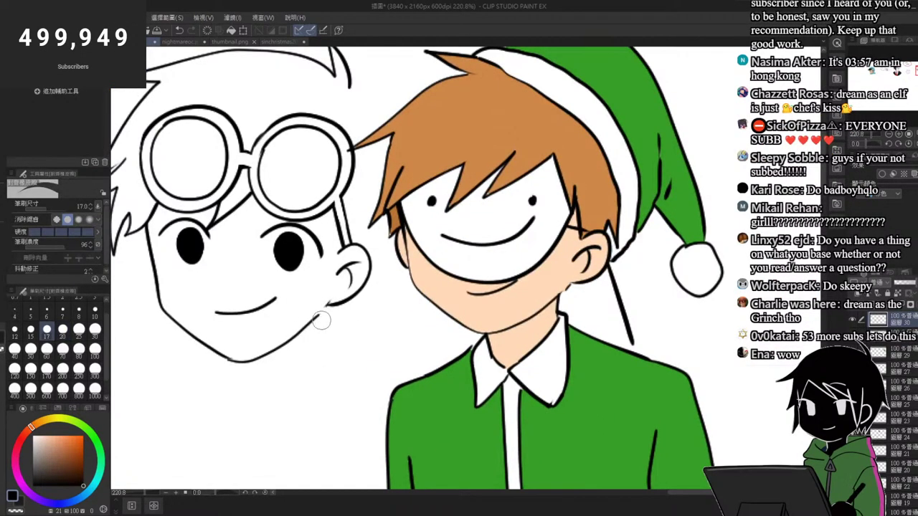
# Step: Lasso the goggled head, scale it down to 93 percent, and reposition it beside the elf's hair
pyautogui.scroll(-3, 328, 311)
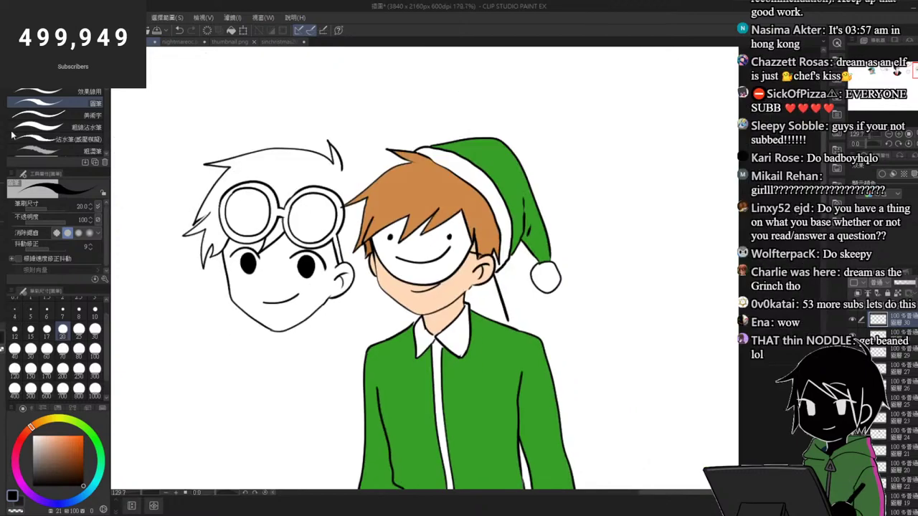
pyautogui.press('m')
pyautogui.scroll(2, 243, 208)
pyautogui.moveTo(228, 91)
pyautogui.mouseDown()
pyautogui.moveTo(266, 385)
pyautogui.moveTo(393, 310)
pyautogui.mouseUp()
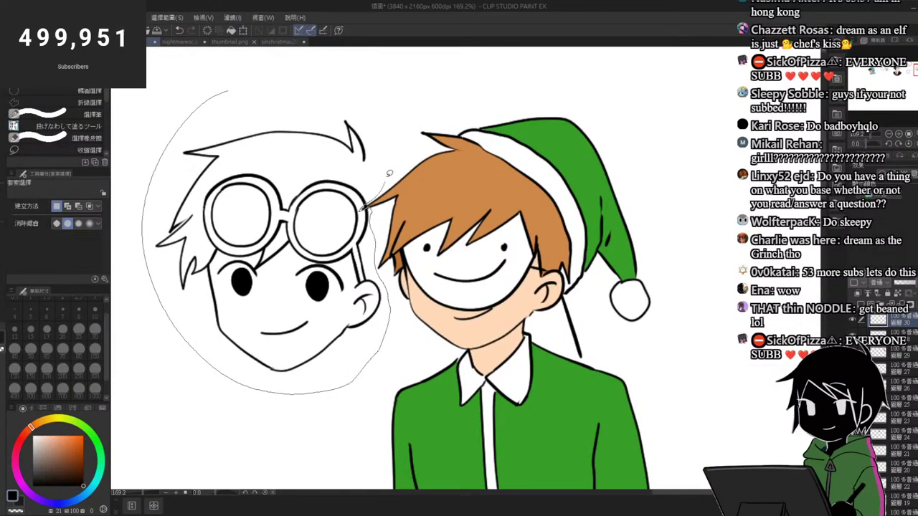
pyautogui.moveTo(389, 173); pyautogui.dragTo(343, 89)
pyautogui.hotkey('ctrl', 't')
pyautogui.moveTo(282, 91); pyautogui.dragTo(283, 109)
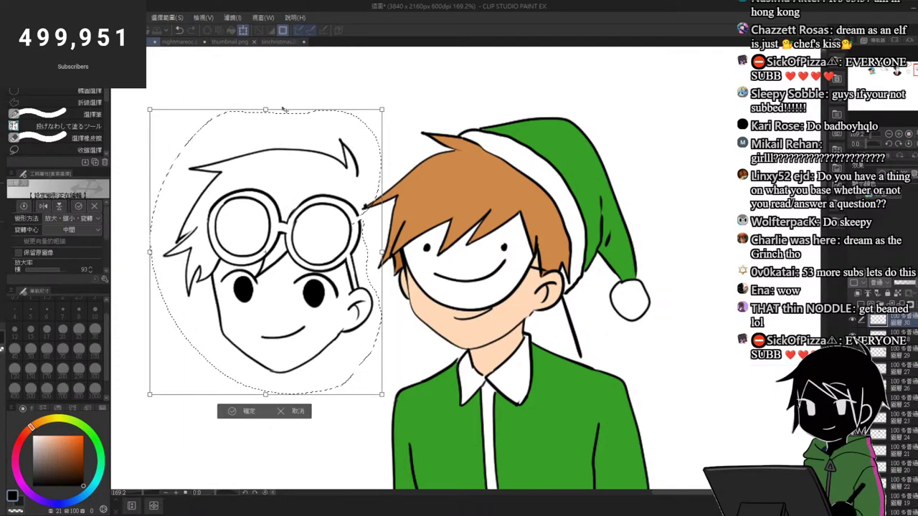
pyautogui.moveTo(355, 204); pyautogui.dragTo(360, 199)
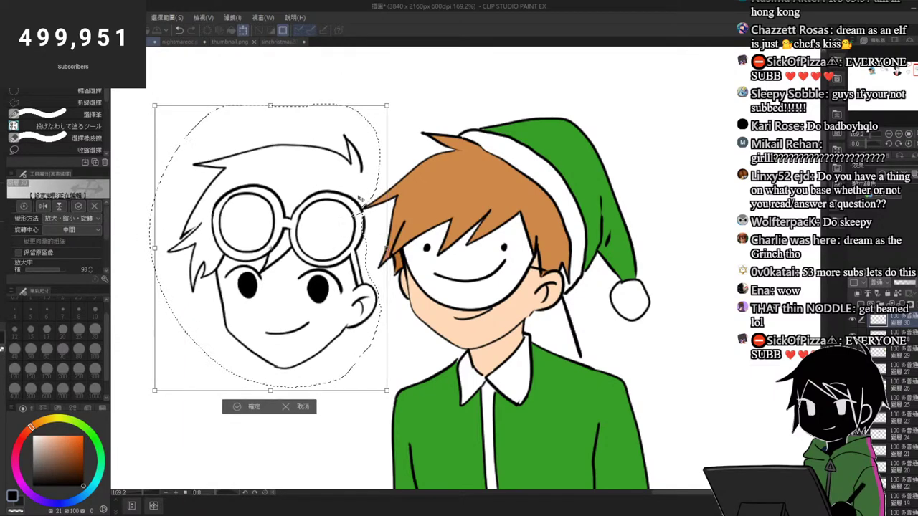
pyautogui.press('Return')
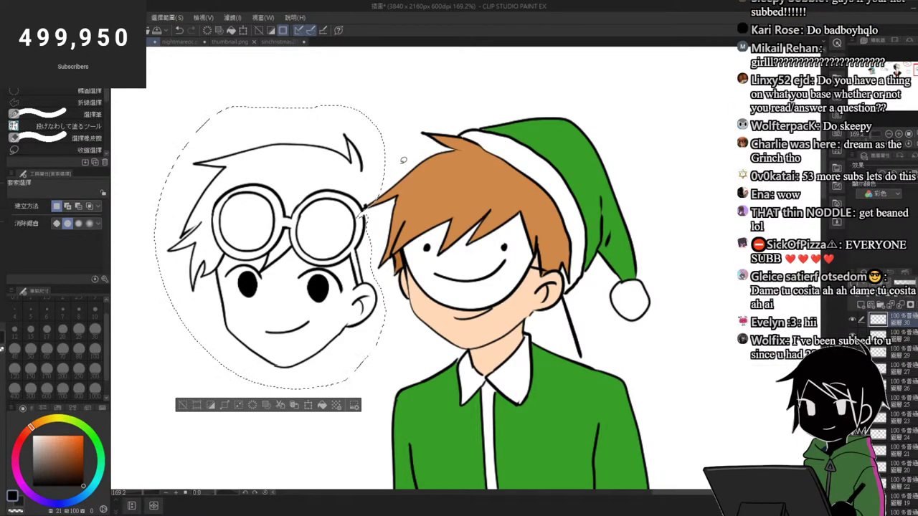
pyautogui.hotkey('ctrl', 'd')
# Step: Mend the goggle rim beside the elf's hair tip and continue the hair outline from the upright spike down behind the elf's fringe
pyautogui.scroll(4, 395, 198)
pyautogui.press('e')
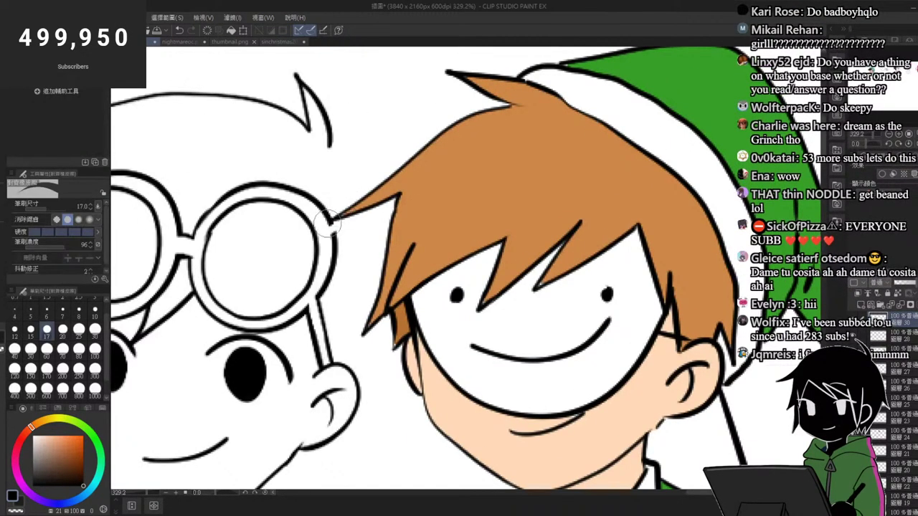
pyautogui.press('p')
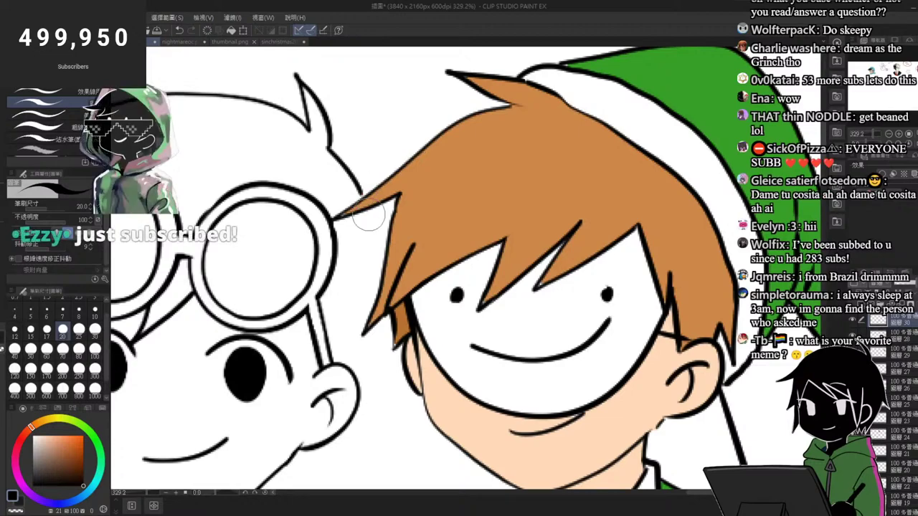
pyautogui.moveTo(357, 162)
pyautogui.mouseDown()
pyautogui.moveTo(307, 131)
pyautogui.moveTo(359, 207)
pyautogui.mouseUp()
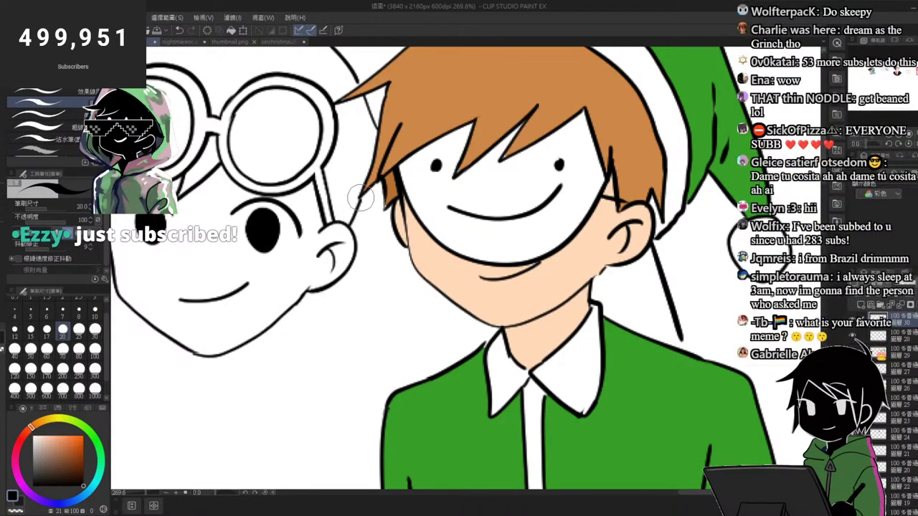
pyautogui.moveTo(366, 183); pyautogui.dragTo(322, 165)
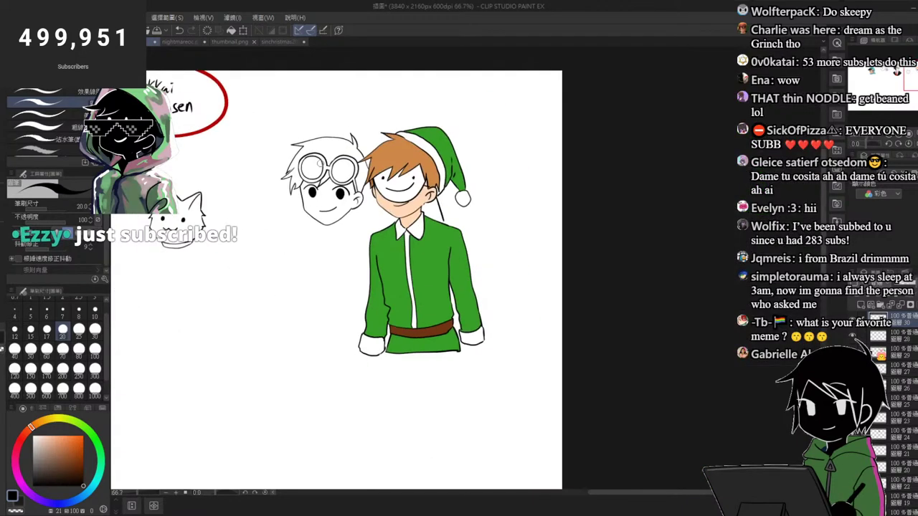
pyautogui.moveTo(374, 137); pyautogui.dragTo(410, 109)
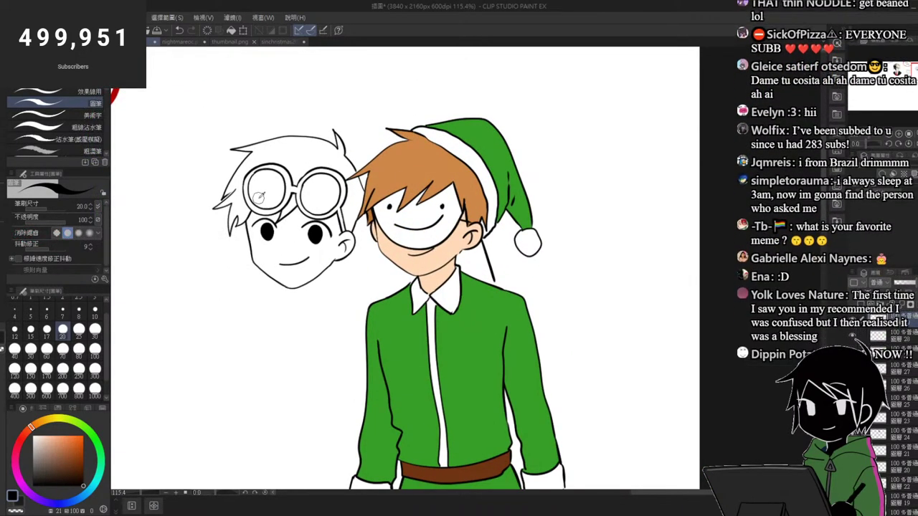
pyautogui.moveTo(258, 197); pyautogui.dragTo(258, 167)
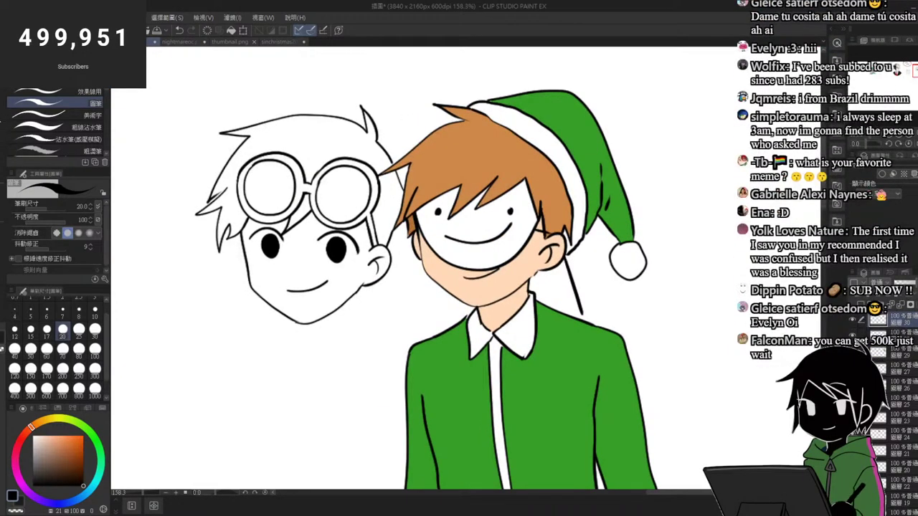
# Step: Lasso the goggled head again, scale it to 97 percent, and shift it slightly away from the elf
pyautogui.press('m')
pyautogui.moveTo(247, 78); pyautogui.dragTo(313, 320)
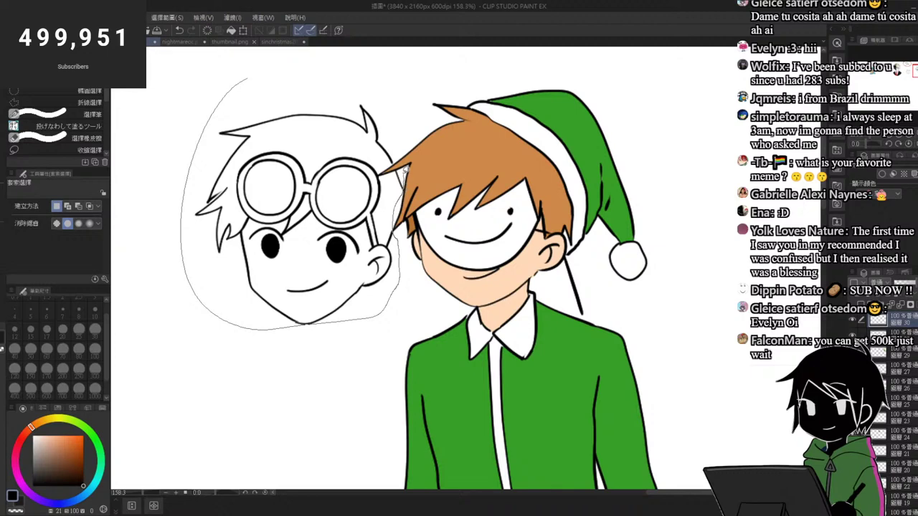
pyautogui.moveTo(400, 170)
pyautogui.mouseDown()
pyautogui.moveTo(379, 171)
pyautogui.moveTo(340, 61)
pyautogui.mouseUp()
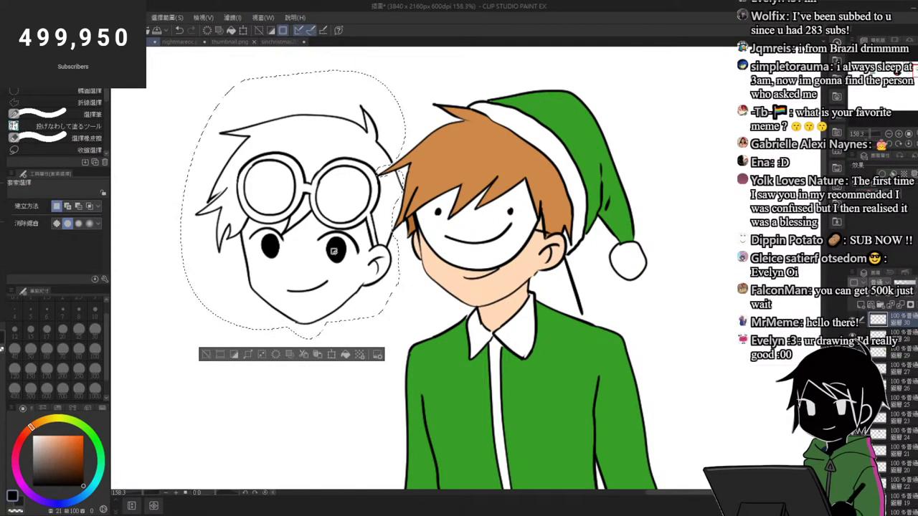
pyautogui.hotkey('ctrl', 't')
pyautogui.moveTo(189, 77); pyautogui.dragTo(188, 77)
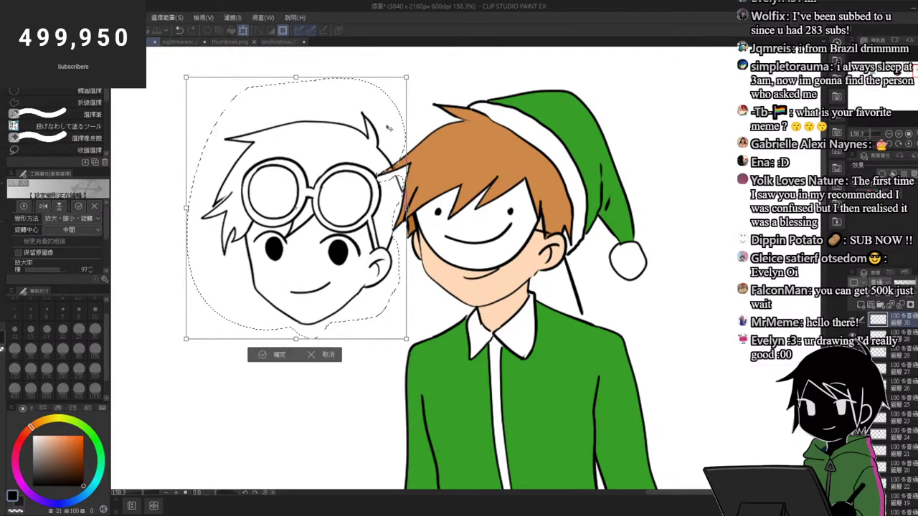
pyautogui.moveTo(369, 157); pyautogui.dragTo(365, 152)
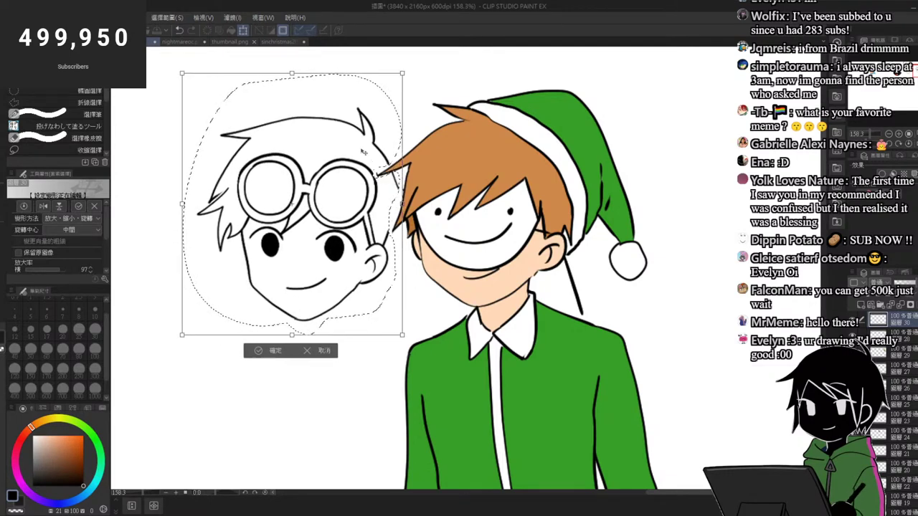
pyautogui.press('Return')
pyautogui.scroll(3, 433, 132)
pyautogui.hotkey('ctrl', 'd')
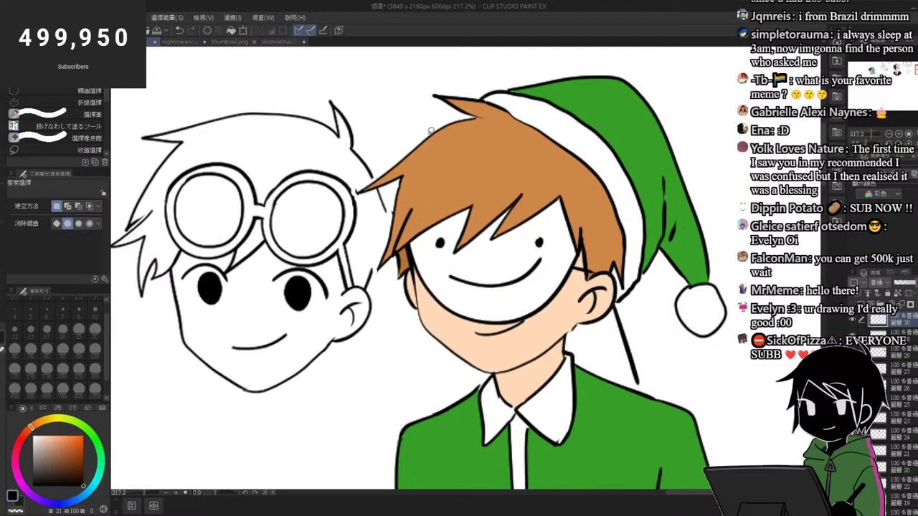
# Step: Close the gaps in the hair outline where it passes behind the elf's pointed hair tip
pyautogui.scroll(4, 398, 172)
pyautogui.scroll(3, 402, 172)
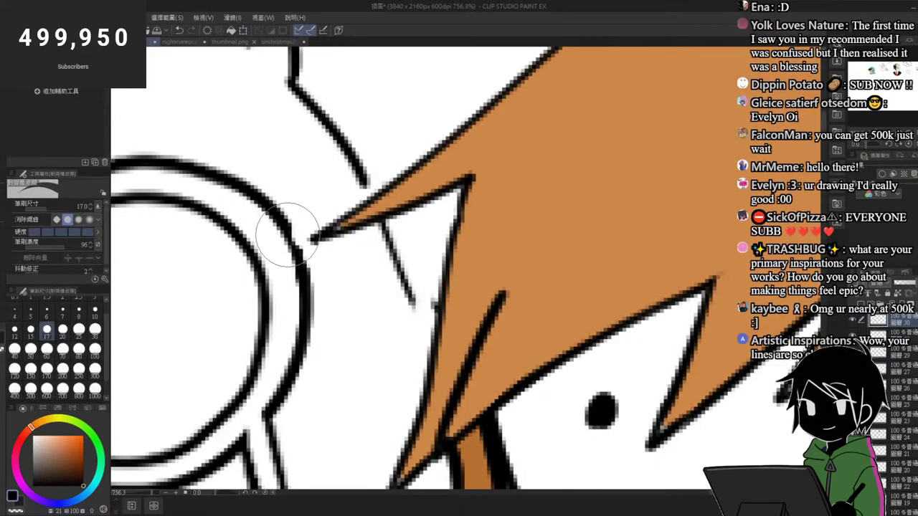
pyautogui.press('p')
pyautogui.moveTo(383, 230); pyautogui.dragTo(423, 321)
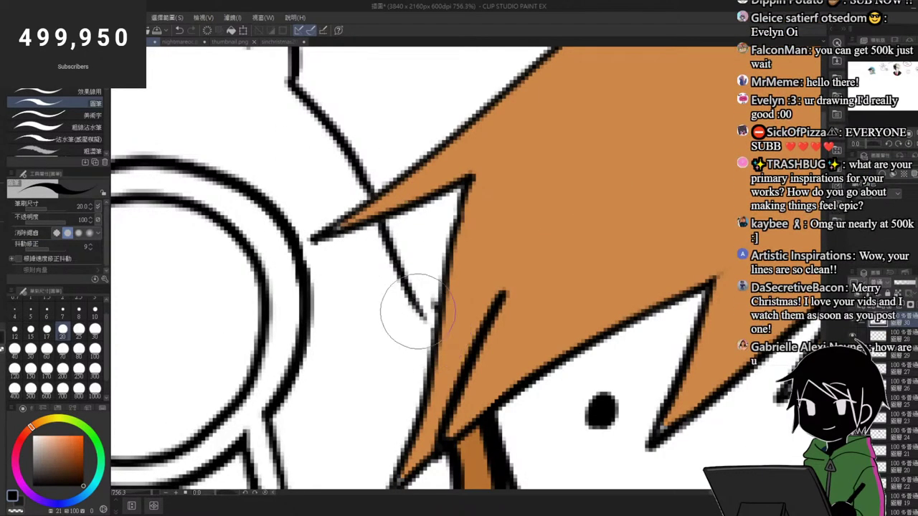
# Step: Draw a pointed side tuft of hair between the goggled character's ear and the elf's fringe
pyautogui.scroll(-6, 405, 201)
pyautogui.scroll(2, 402, 201)
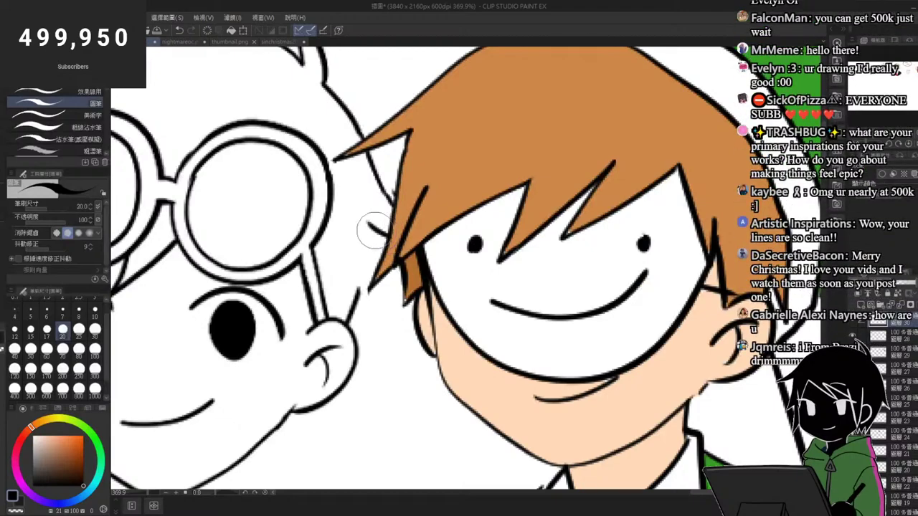
pyautogui.moveTo(376, 232); pyautogui.dragTo(387, 238)
pyautogui.moveTo(369, 230)
pyautogui.mouseDown()
pyautogui.moveTo(360, 271)
pyautogui.moveTo(365, 257)
pyautogui.moveTo(369, 321)
pyautogui.mouseUp()
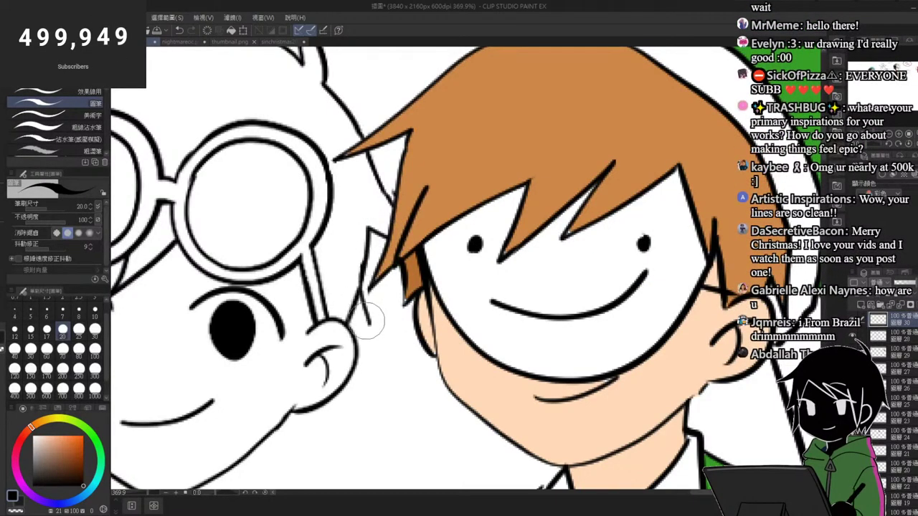
pyautogui.moveTo(373, 139); pyautogui.dragTo(335, 151)
pyautogui.scroll(-2, 336, 151)
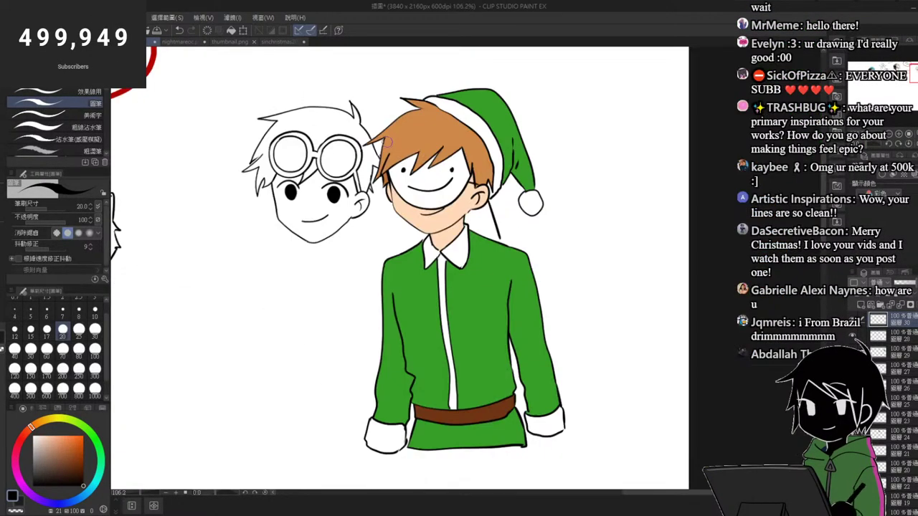
# Step: Draw a short neck line running down from the jaw below the goggled character's ear
pyautogui.scroll(1, 342, 249)
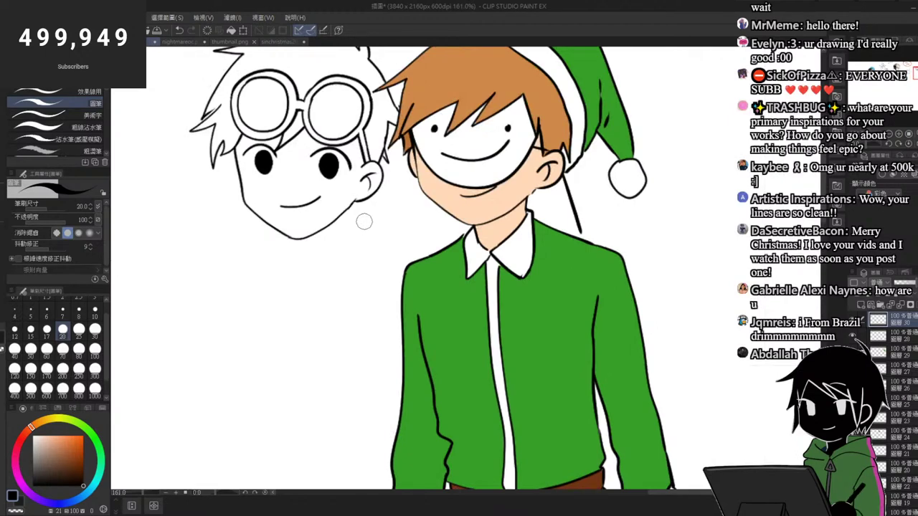
pyautogui.scroll(-1, 362, 219)
pyautogui.scroll(2, 351, 207)
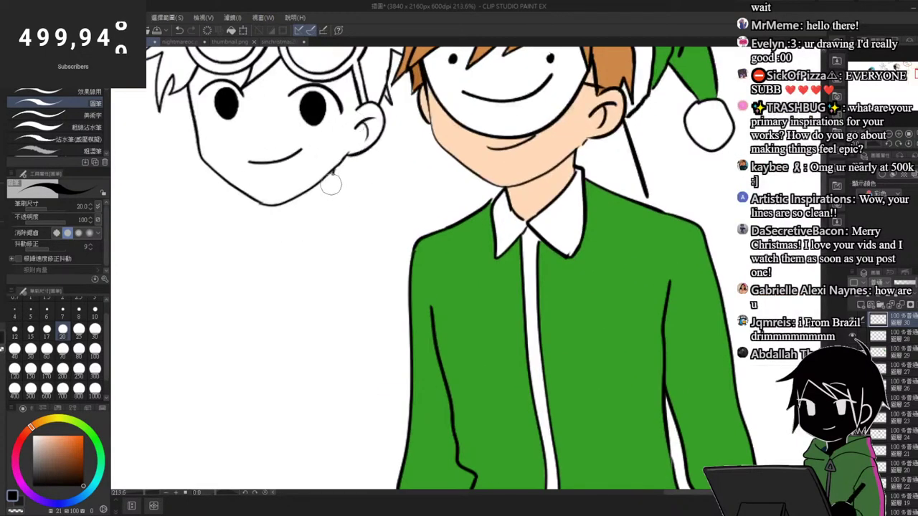
pyautogui.scroll(-2, 315, 215)
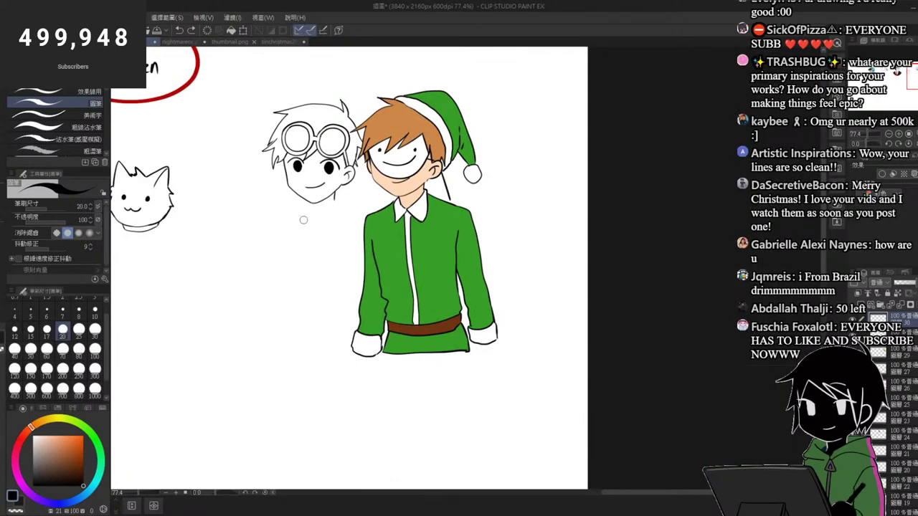
# Step: Erase the hair line below the upright spike and draw a branched reindeer antler there
pyautogui.scroll(2, 339, 99)
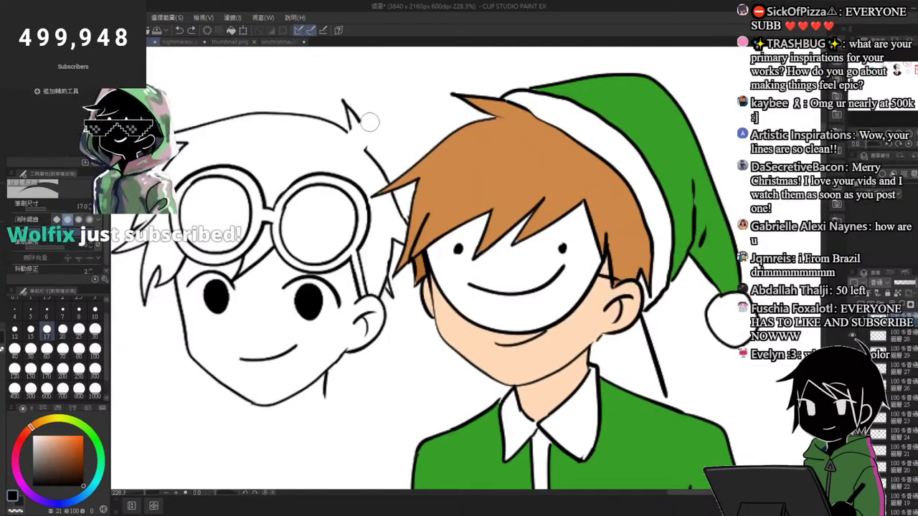
pyautogui.press('b')
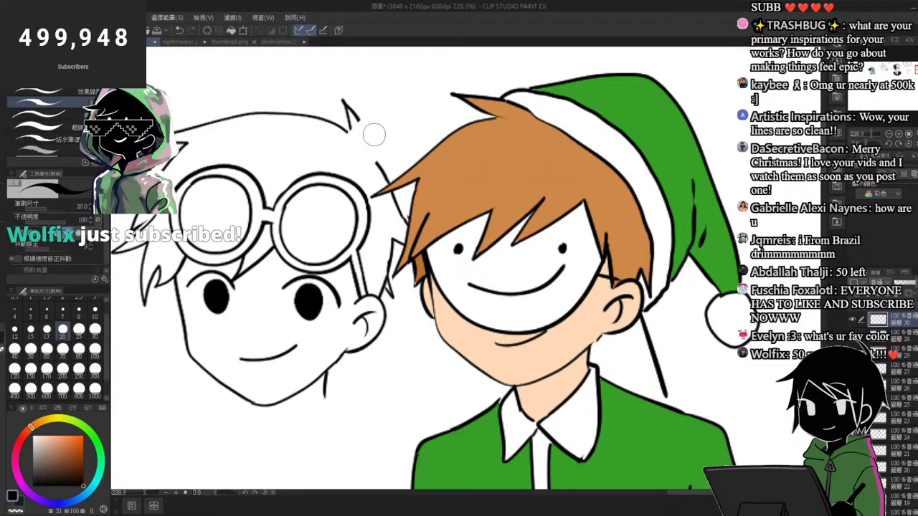
pyautogui.moveTo(335, 150)
pyautogui.mouseDown()
pyautogui.moveTo(388, 71)
pyautogui.moveTo(393, 94)
pyautogui.moveTo(375, 124)
pyautogui.moveTo(399, 119)
pyautogui.moveTo(371, 144)
pyautogui.mouseUp()
pyautogui.hotkey('ctrl', 'z')
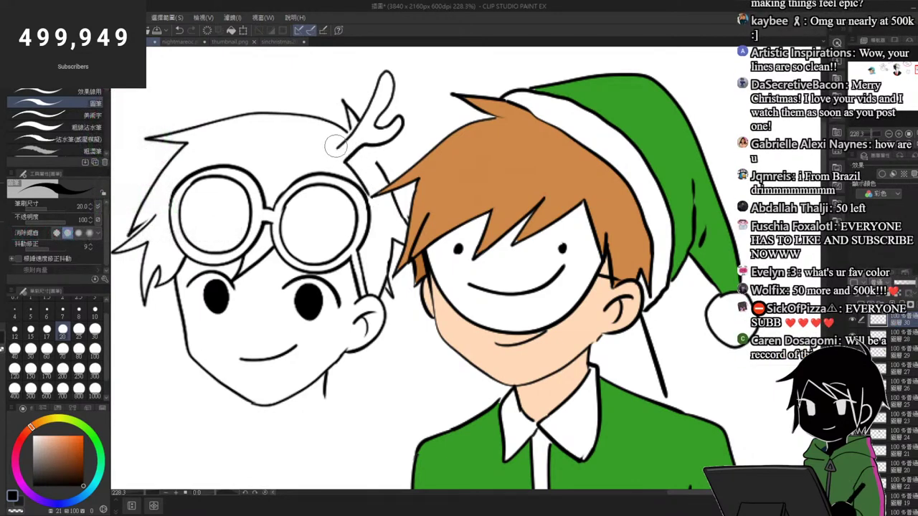
# Step: Draw the headband's curved upper edge across the hair and a matching branched antler at its left end
pyautogui.moveTo(299, 139); pyautogui.dragTo(203, 150)
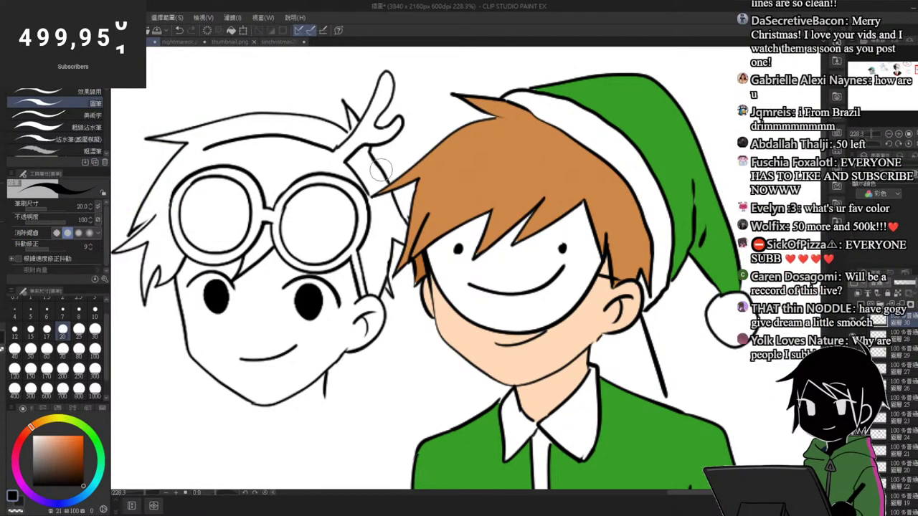
pyautogui.moveTo(204, 139)
pyautogui.mouseDown()
pyautogui.moveTo(184, 112)
pyautogui.moveTo(182, 84)
pyautogui.moveTo(175, 124)
pyautogui.moveTo(186, 147)
pyautogui.moveTo(193, 114)
pyautogui.moveTo(175, 124)
pyautogui.moveTo(191, 157)
pyautogui.mouseUp()
pyautogui.hotkey('ctrl', 'z')
pyautogui.press('e')
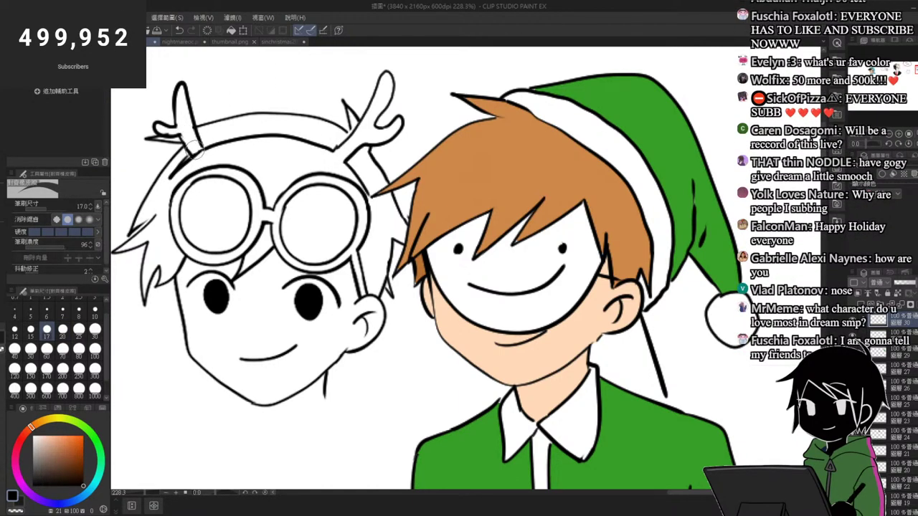
# Step: Draw the headband's lower edge between the two antlers and erase overlapping lines around the left antler's base
pyautogui.press('p')
pyautogui.moveTo(173, 176)
pyautogui.mouseDown()
pyautogui.moveTo(260, 147)
pyautogui.moveTo(348, 169)
pyautogui.mouseUp()
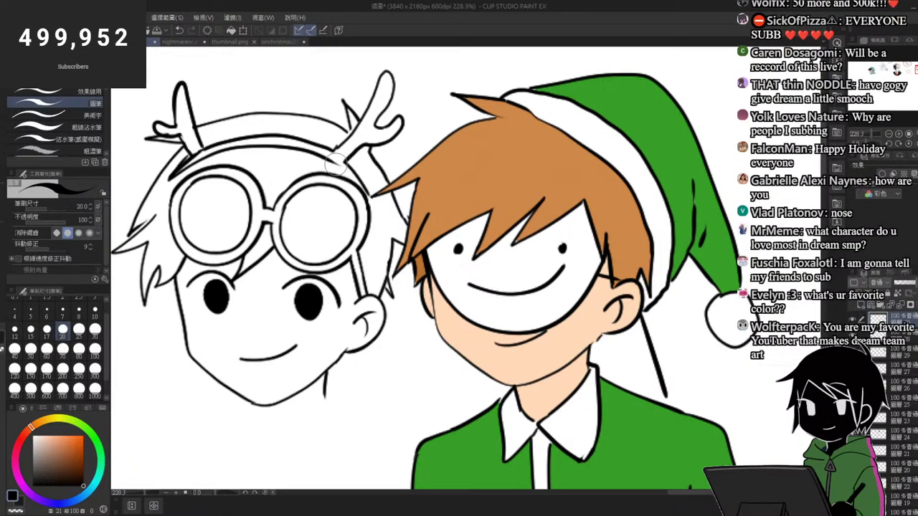
pyautogui.press('e')
pyautogui.moveTo(192, 133); pyautogui.dragTo(196, 149)
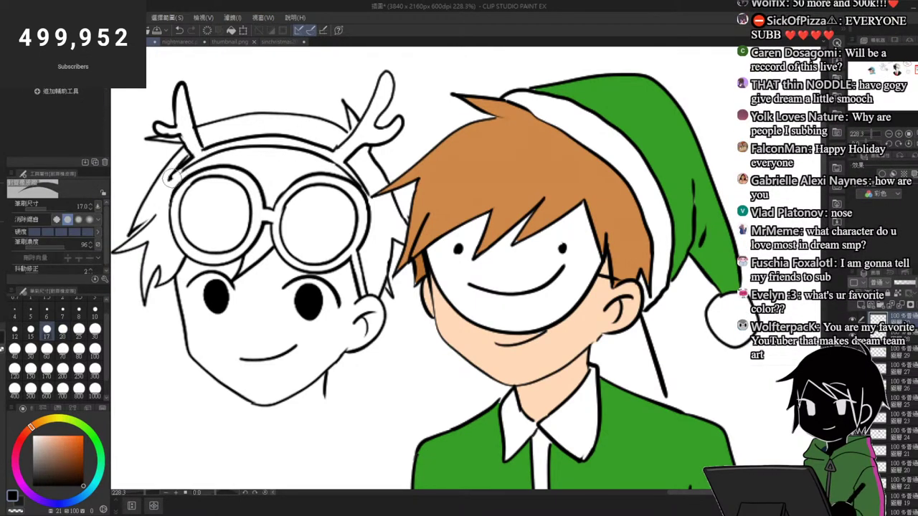
# Step: Ink the hair outline beside the goggles below the antler with the size 20 round pen
pyautogui.press('p')
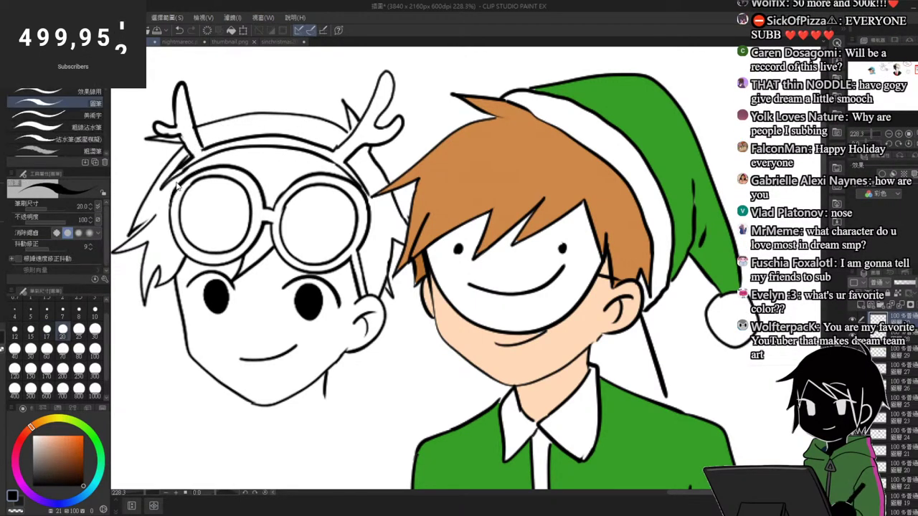
pyautogui.moveTo(166, 183); pyautogui.dragTo(191, 158)
pyautogui.scroll(-7, 238, 131)
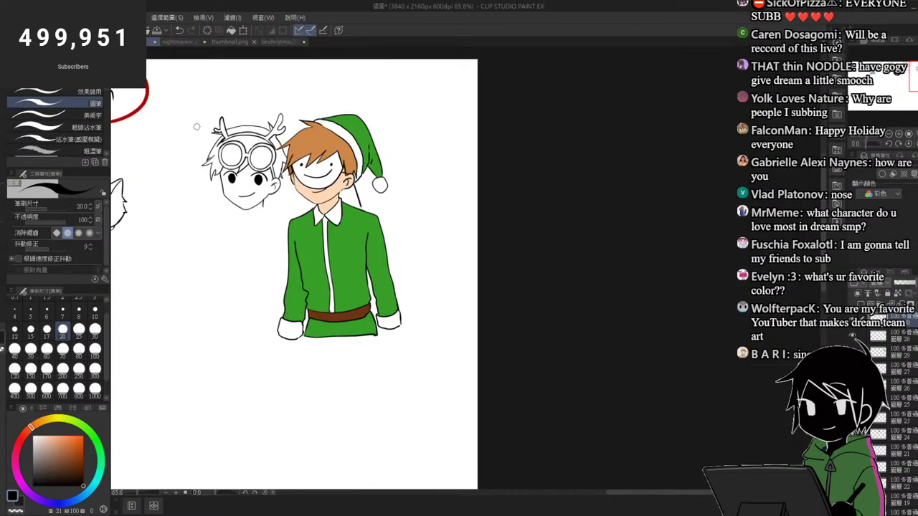
# Step: Draw the hoodie's hood around the goggled character's neck and add the short neck lines under the chin
pyautogui.scroll(5, 196, 127)
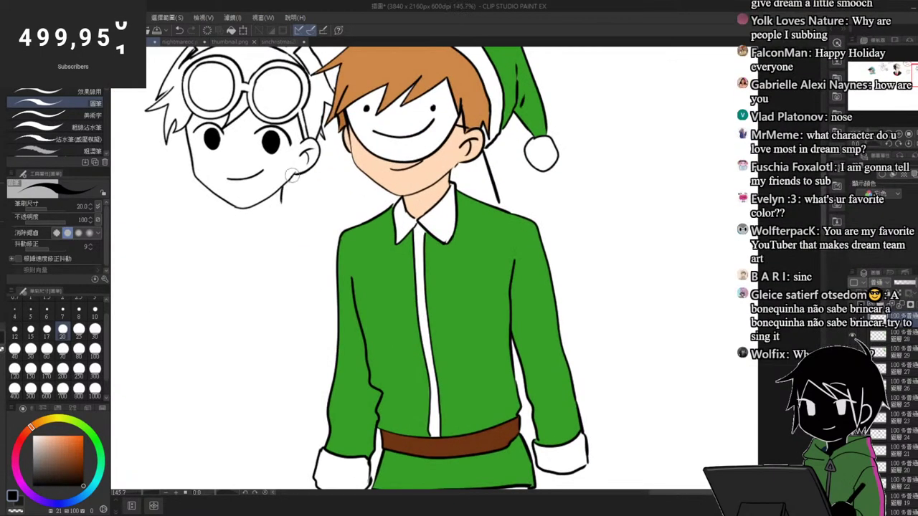
pyautogui.moveTo(281, 199)
pyautogui.mouseDown()
pyautogui.moveTo(252, 232)
pyautogui.moveTo(294, 184)
pyautogui.moveTo(346, 218)
pyautogui.moveTo(256, 249)
pyautogui.mouseUp()
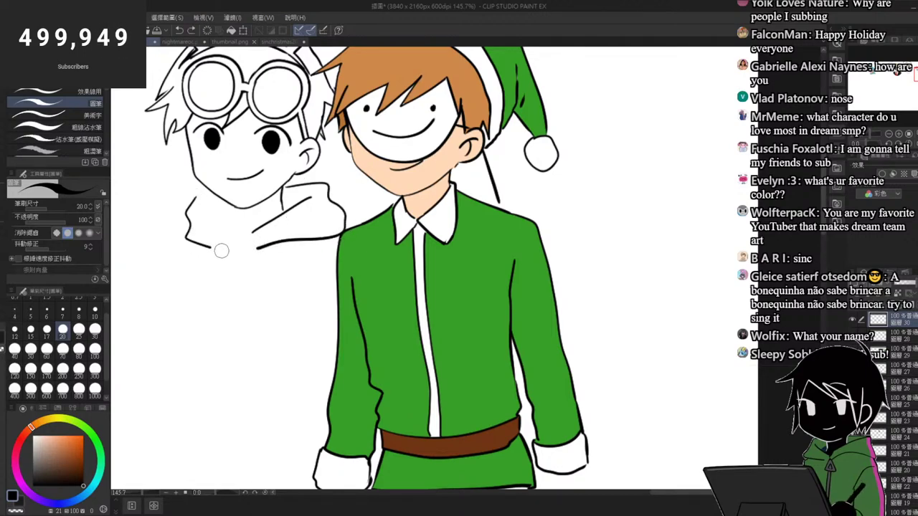
pyautogui.scroll(4, 185, 199)
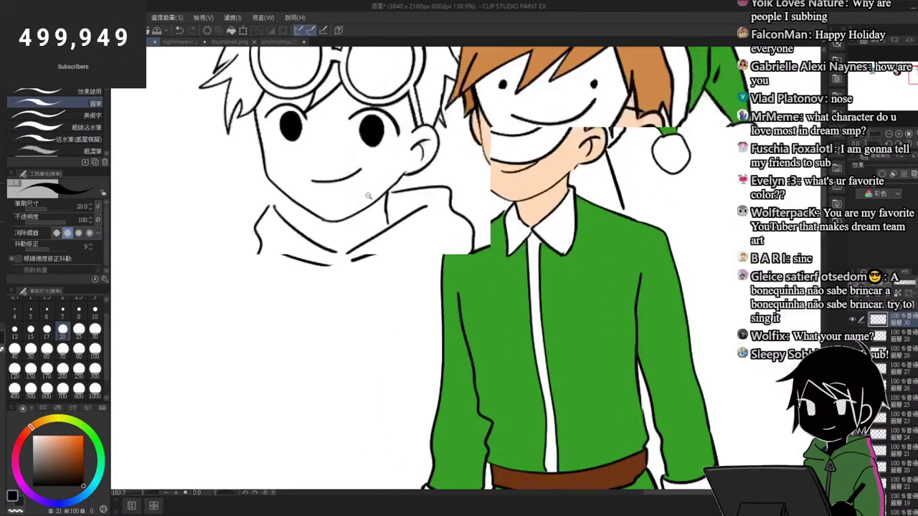
pyautogui.moveTo(329, 230); pyautogui.dragTo(321, 256)
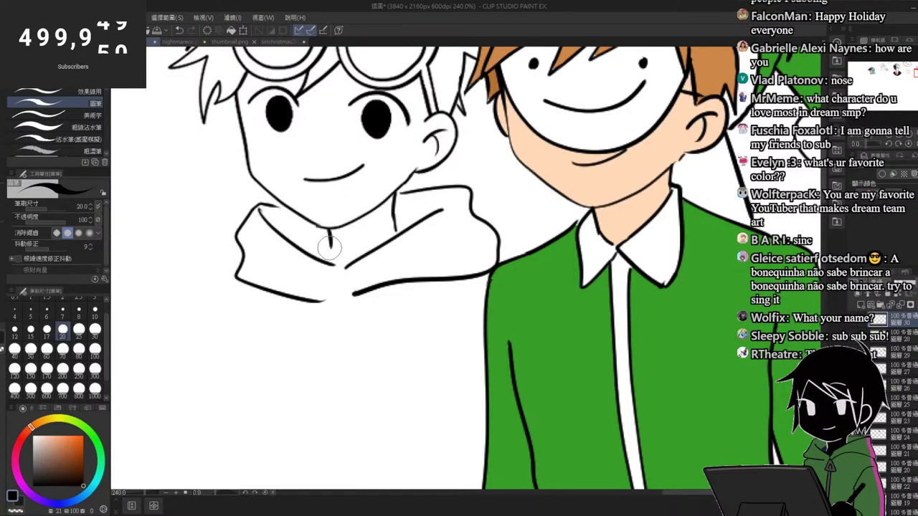
pyautogui.moveTo(395, 228); pyautogui.dragTo(397, 235)
# Step: Draw the goggled character's hoodie body with its sleeve, lower hem and a large rounded belly patch
pyautogui.scroll(-4, 337, 270)
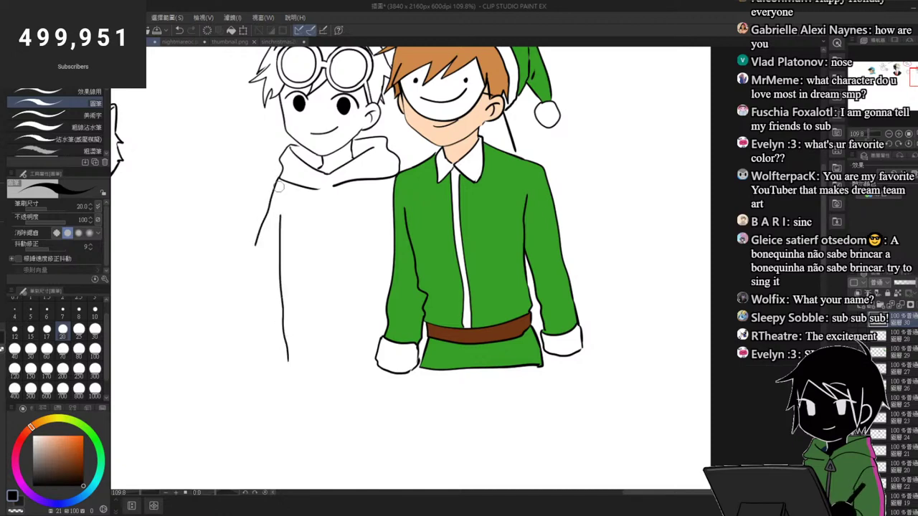
pyautogui.hotkey('ctrl', 'z')
pyautogui.moveTo(280, 185); pyautogui.dragTo(242, 285)
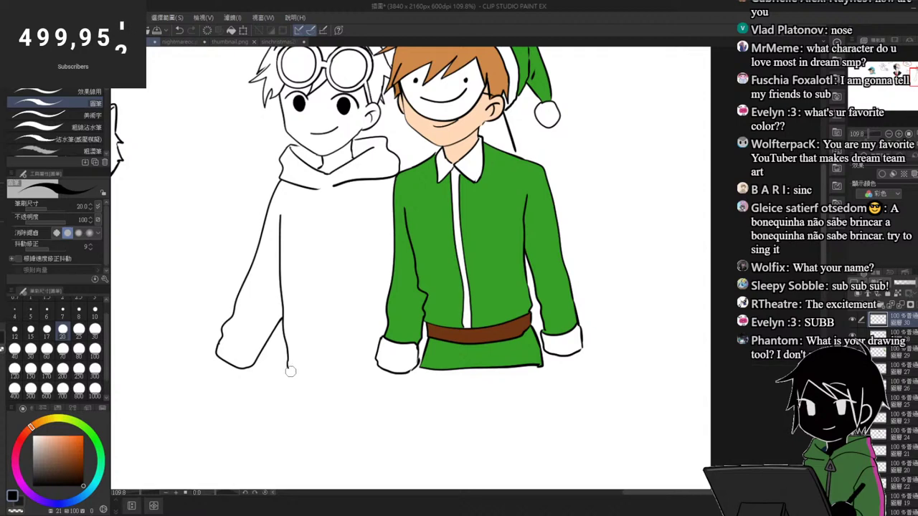
pyautogui.moveTo(289, 371); pyautogui.dragTo(380, 372)
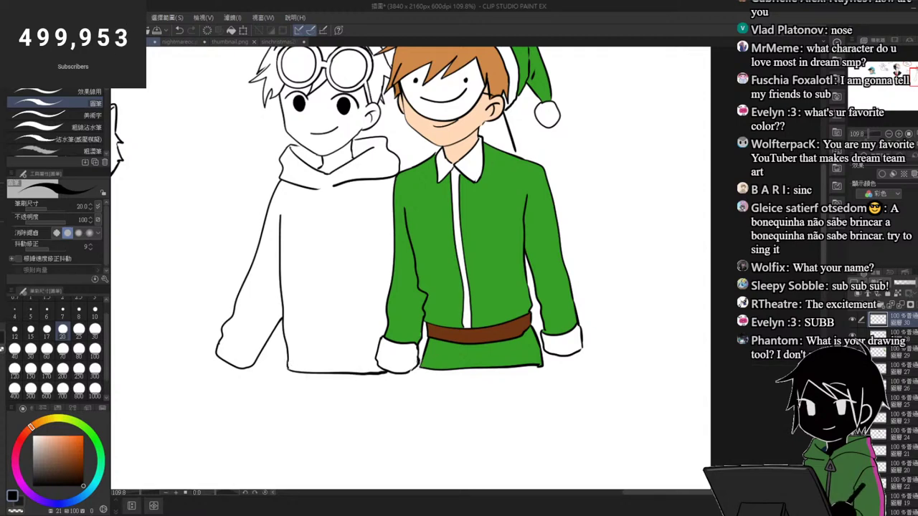
pyautogui.moveTo(307, 365)
pyautogui.mouseDown()
pyautogui.moveTo(297, 311)
pyautogui.moveTo(304, 244)
pyautogui.moveTo(321, 218)
pyautogui.moveTo(350, 210)
pyautogui.mouseUp()
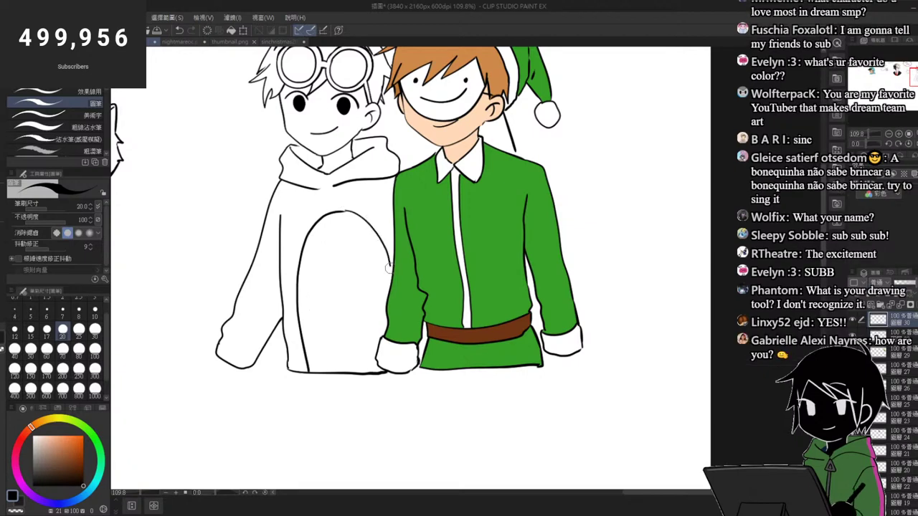
# Step: Handwrite "Clip Studio Paint EX" above the crowned character, circled and underlined
pyautogui.moveTo(413, 285); pyautogui.dragTo(345, 283)
pyautogui.moveTo(252, 225); pyautogui.dragTo(299, 224)
pyautogui.moveTo(318, 192); pyautogui.dragTo(338, 192)
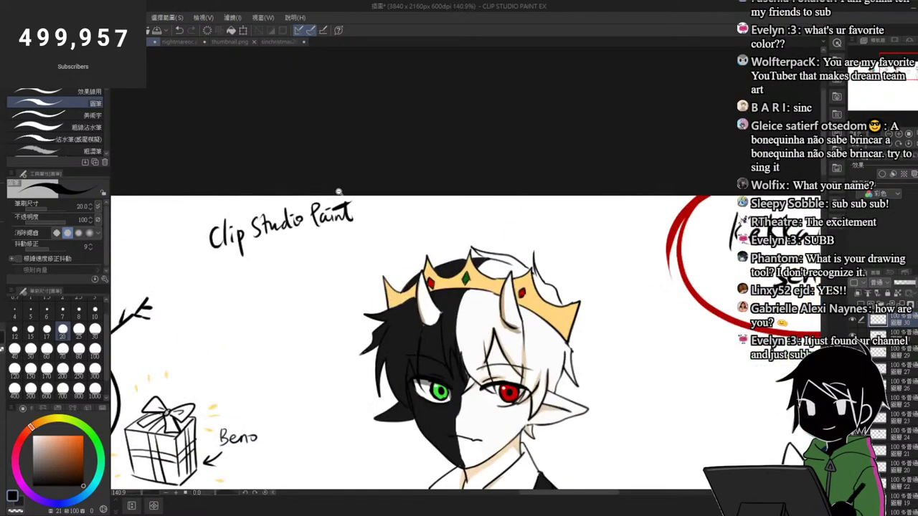
pyautogui.moveTo(207, 208)
pyautogui.mouseDown()
pyautogui.moveTo(322, 154)
pyautogui.moveTo(169, 234)
pyautogui.mouseUp()
pyautogui.scroll(2, 200, 260)
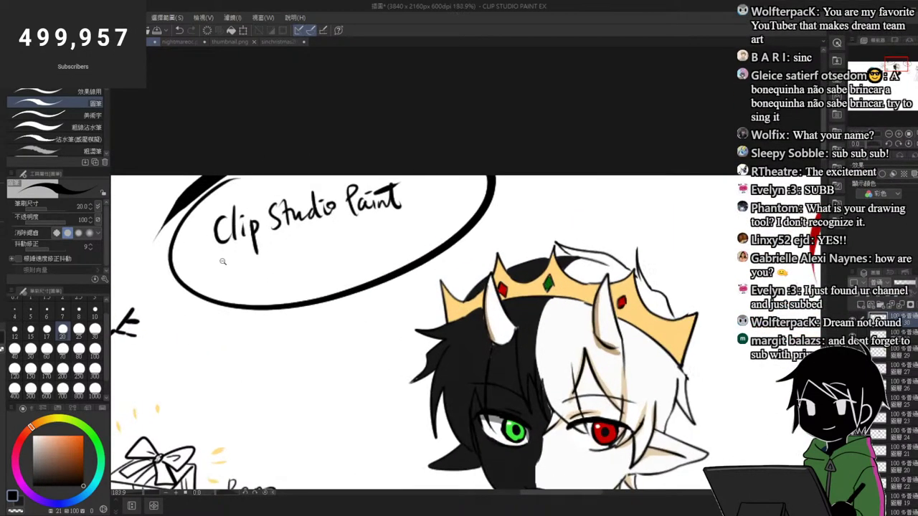
pyautogui.moveTo(190, 273); pyautogui.dragTo(525, 195)
pyautogui.moveTo(418, 192); pyautogui.dragTo(428, 203)
pyautogui.moveTo(415, 197); pyautogui.dragTo(436, 187)
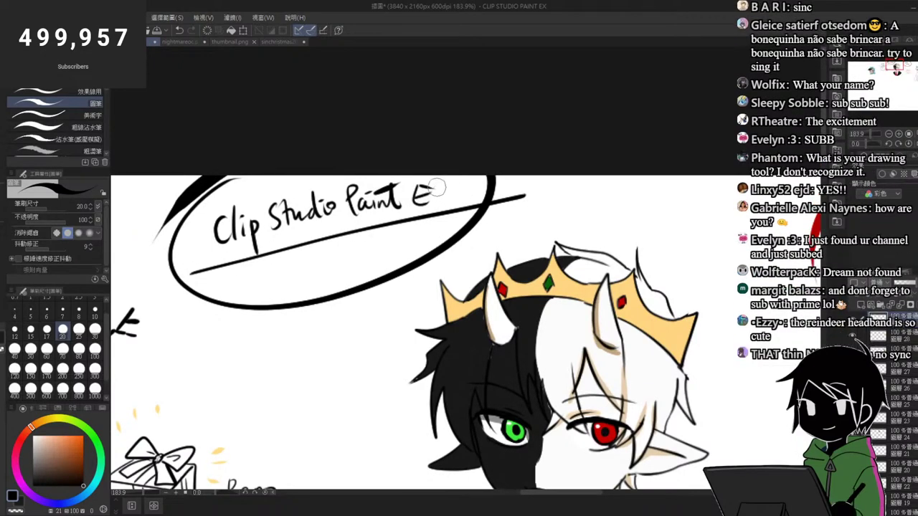
# Step: Draw the goggled character's hand as a simple pointed shape with a thumb below the sleeve opening
pyautogui.scroll(-5, 302, 279)
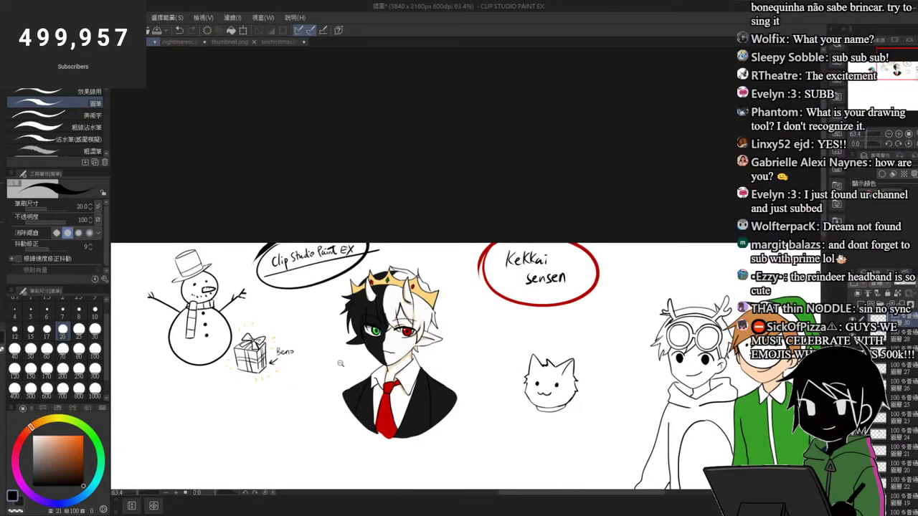
pyautogui.scroll(-3, 288, 309)
pyautogui.scroll(4, 582, 336)
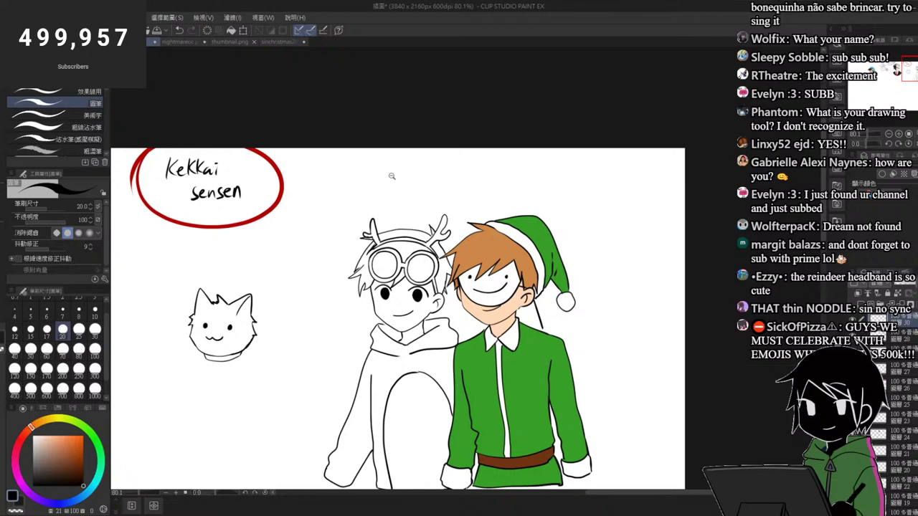
pyautogui.scroll(-3, 301, 200)
pyautogui.scroll(5, 300, 358)
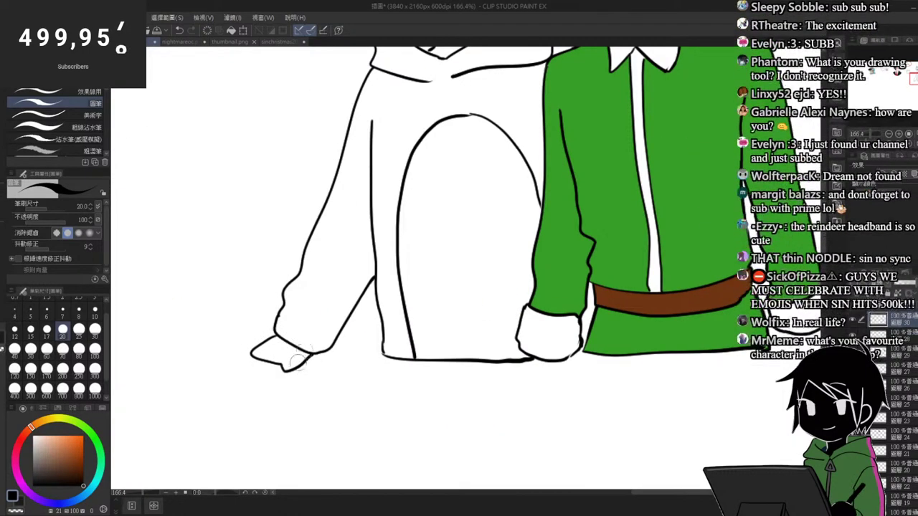
pyautogui.scroll(-4, 267, 348)
pyautogui.scroll(4, 296, 369)
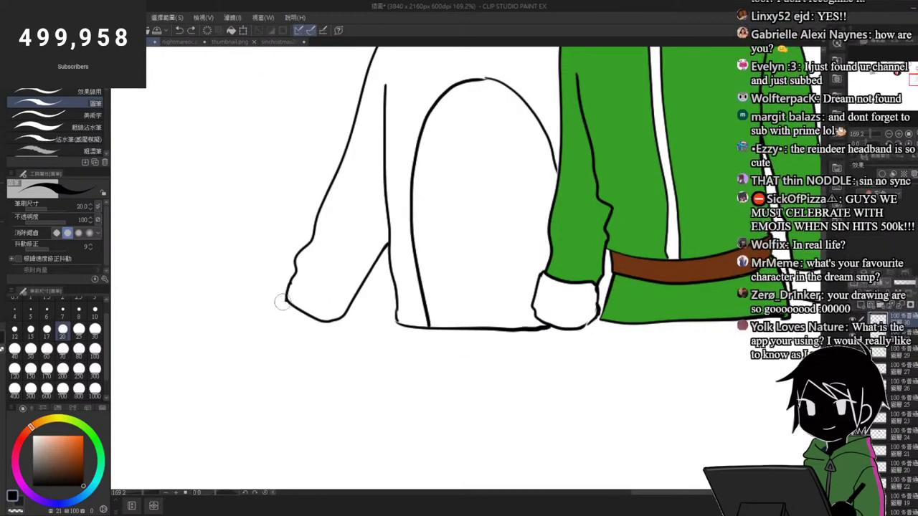
pyautogui.moveTo(287, 300)
pyautogui.mouseDown()
pyautogui.moveTo(254, 338)
pyautogui.moveTo(303, 344)
pyautogui.mouseUp()
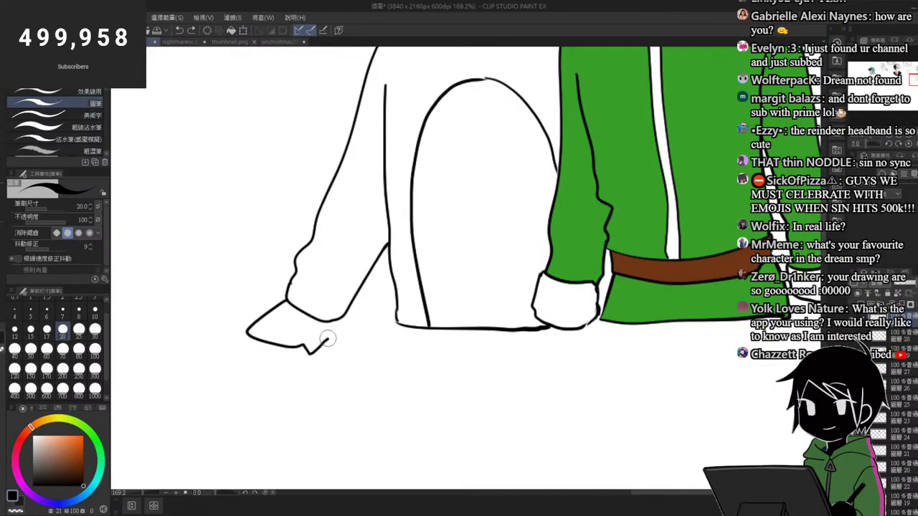
# Step: Add a short diagonal fold line on the hoodie just beneath the hood
pyautogui.scroll(1, 325, 341)
pyautogui.scroll(-5, 340, 314)
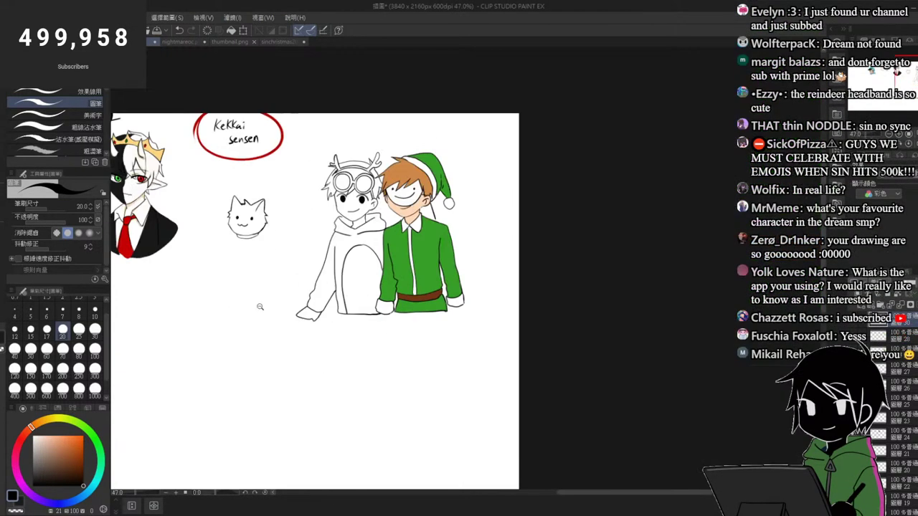
pyautogui.scroll(1, 399, 208)
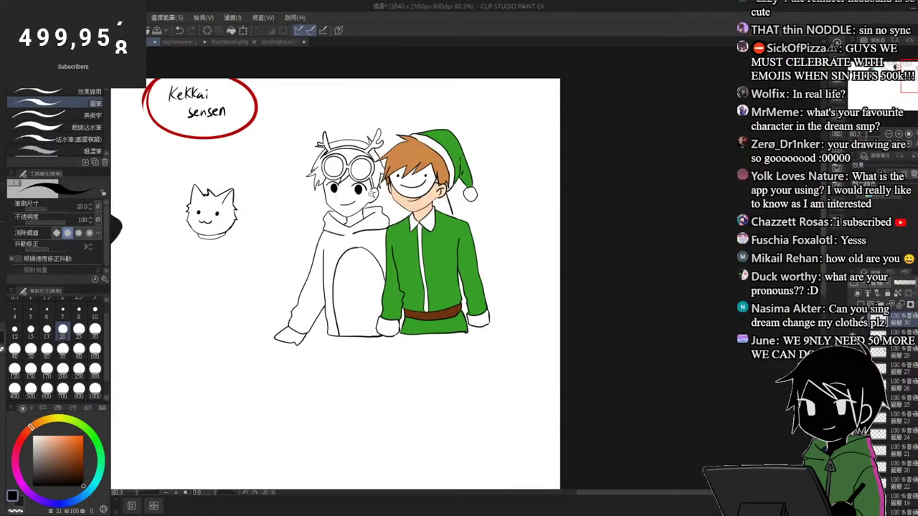
pyautogui.scroll(1, 400, 225)
pyautogui.scroll(-1, 392, 224)
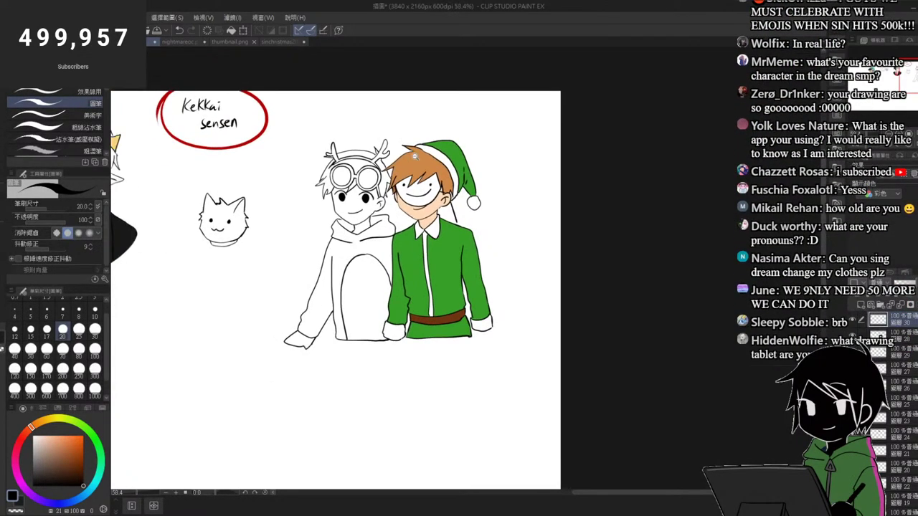
pyautogui.scroll(5, 380, 199)
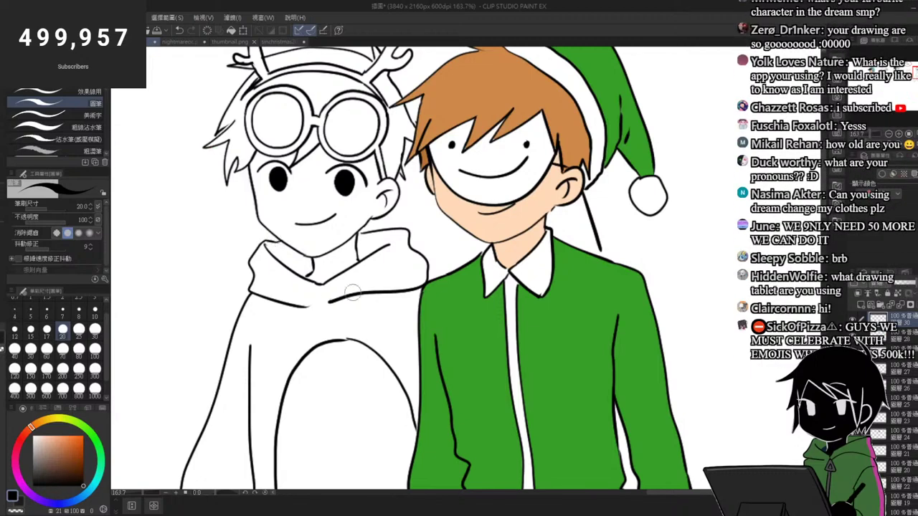
pyautogui.scroll(-3, 386, 235)
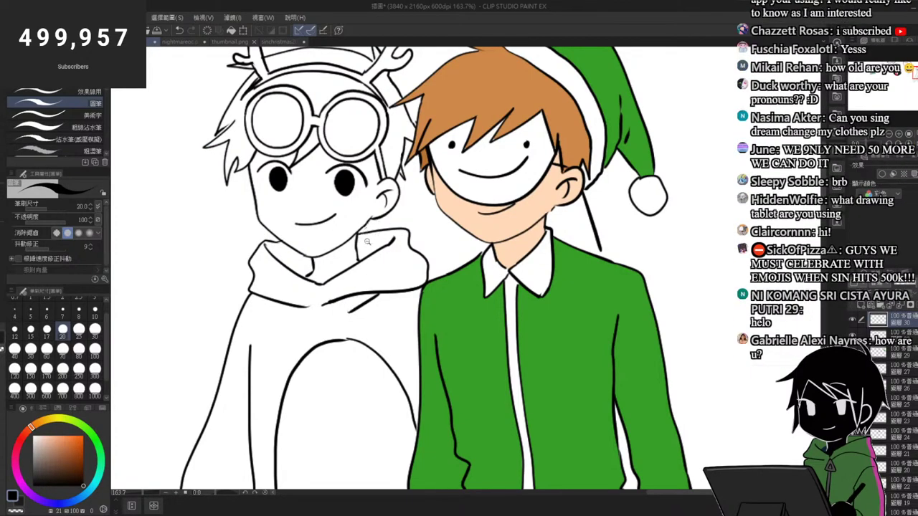
# Step: Draw the goggled character's second ear on the bare side of the face, redoing the stroke
pyautogui.scroll(5, 243, 212)
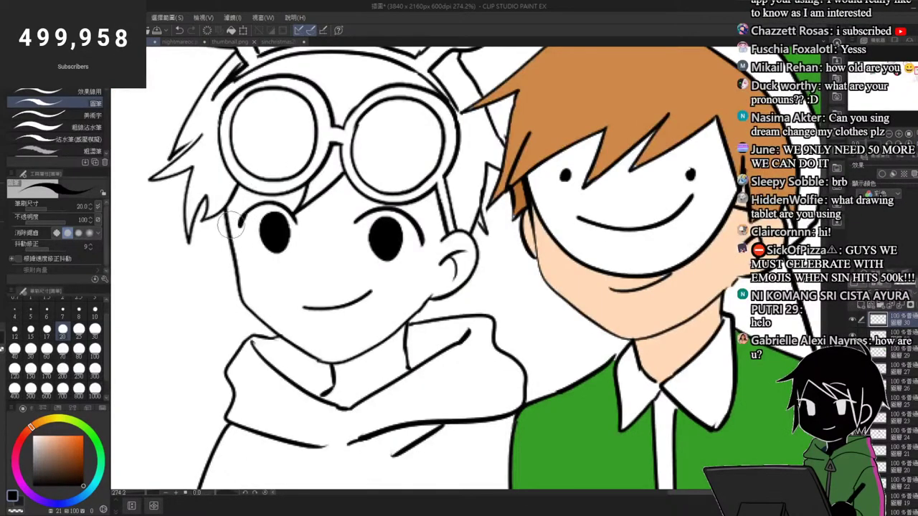
pyautogui.moveTo(222, 222); pyautogui.dragTo(235, 274)
pyautogui.hotkey('ctrl', 'z')
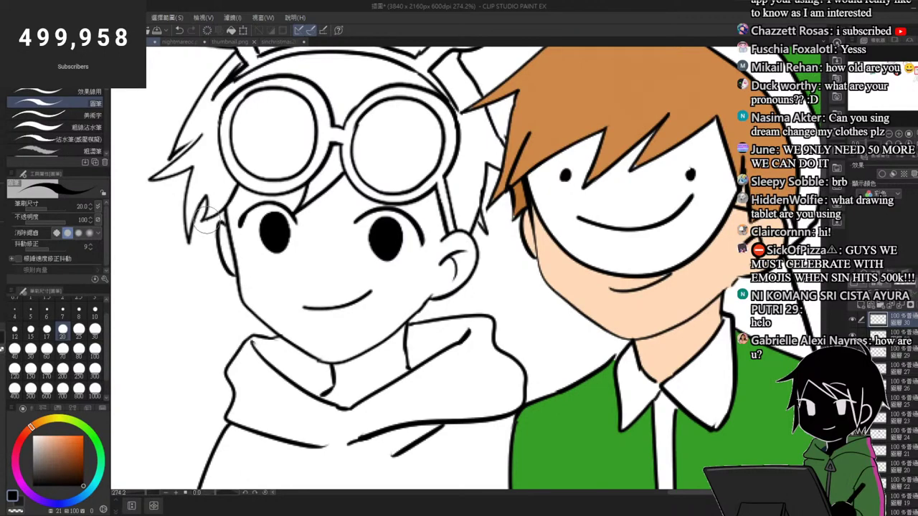
pyautogui.scroll(-8, 212, 227)
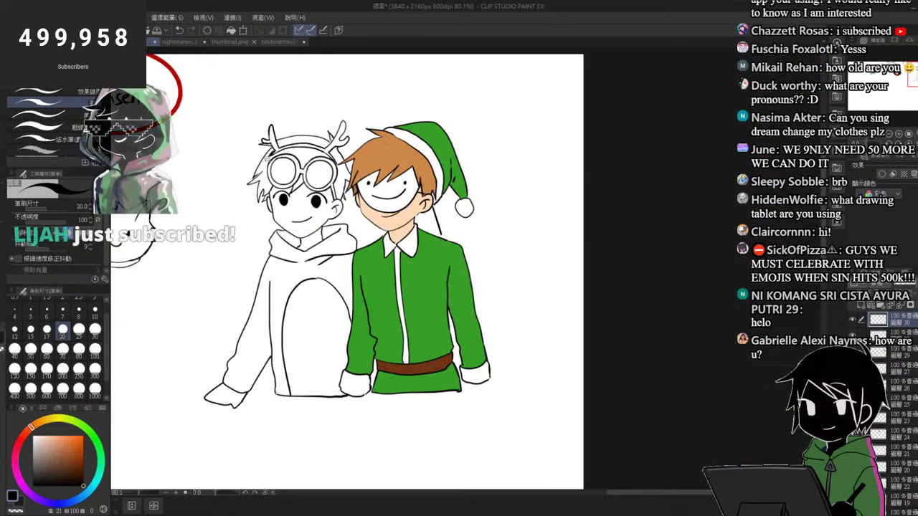
# Step: Erase the side hair tips beside the goggles and redraw them as pointed strands reaching down to the ear
pyautogui.scroll(7, 267, 167)
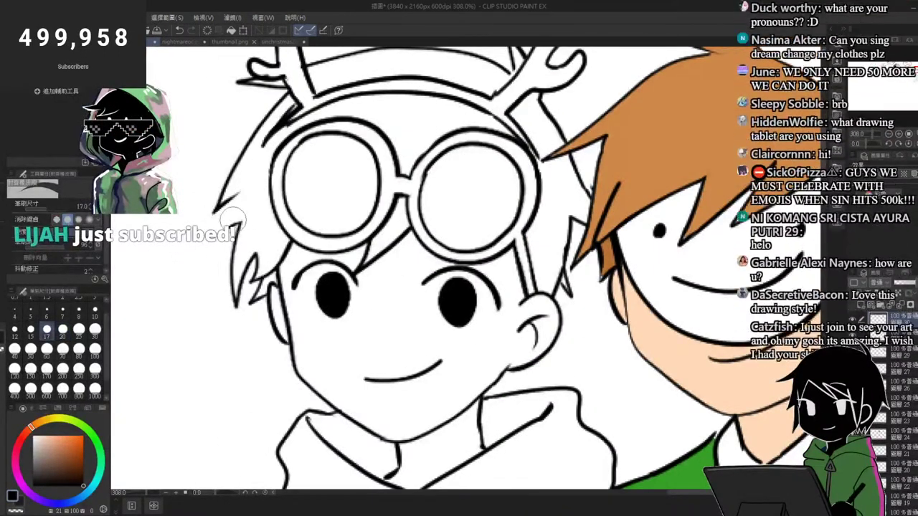
pyautogui.moveTo(233, 219)
pyautogui.mouseDown()
pyautogui.moveTo(239, 293)
pyautogui.moveTo(240, 275)
pyautogui.mouseUp()
pyautogui.press('p')
pyautogui.press('e')
pyautogui.press('p')
pyautogui.moveTo(235, 194)
pyautogui.mouseDown()
pyautogui.moveTo(204, 277)
pyautogui.moveTo(246, 254)
pyautogui.moveTo(259, 258)
pyautogui.moveTo(253, 309)
pyautogui.mouseUp()
pyautogui.press('e')
pyautogui.press('p')
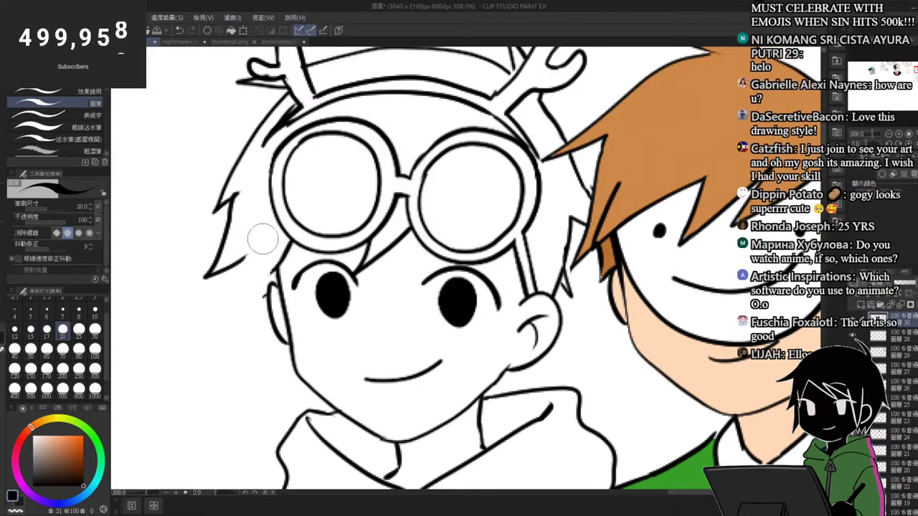
pyautogui.moveTo(246, 255)
pyautogui.mouseDown()
pyautogui.moveTo(254, 307)
pyautogui.moveTo(275, 275)
pyautogui.mouseUp()
# Step: Erase the hood's outer edge on the goggled character's free-arm side and redraw it with a stepped fold
pyautogui.scroll(-5, 283, 215)
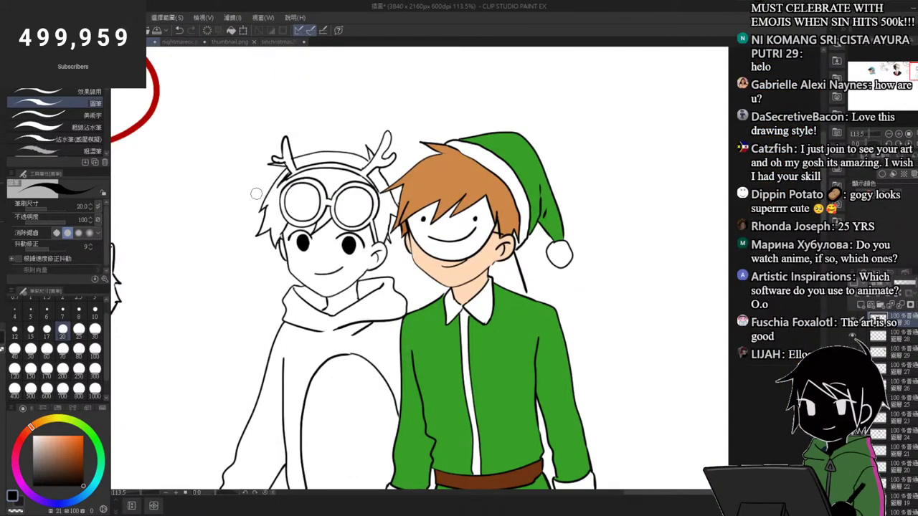
pyautogui.scroll(-2, 256, 194)
pyautogui.scroll(3, 323, 190)
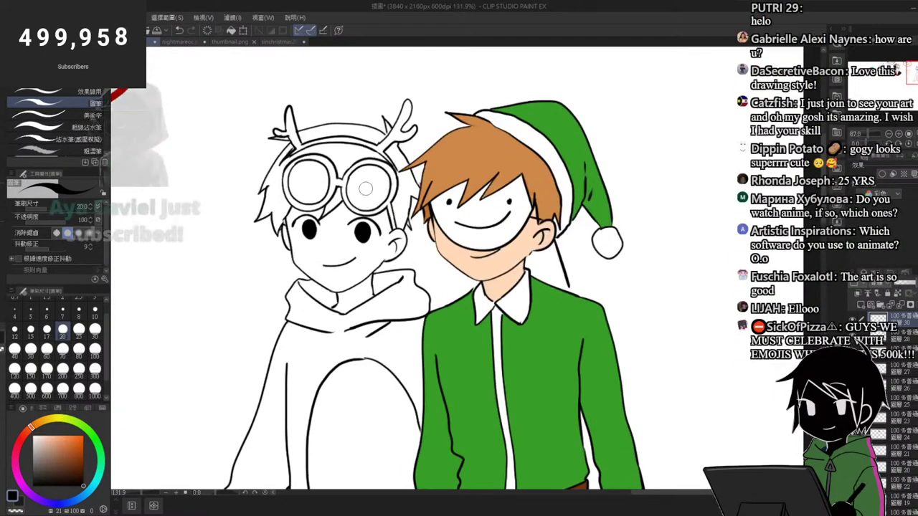
pyautogui.scroll(-4, 386, 179)
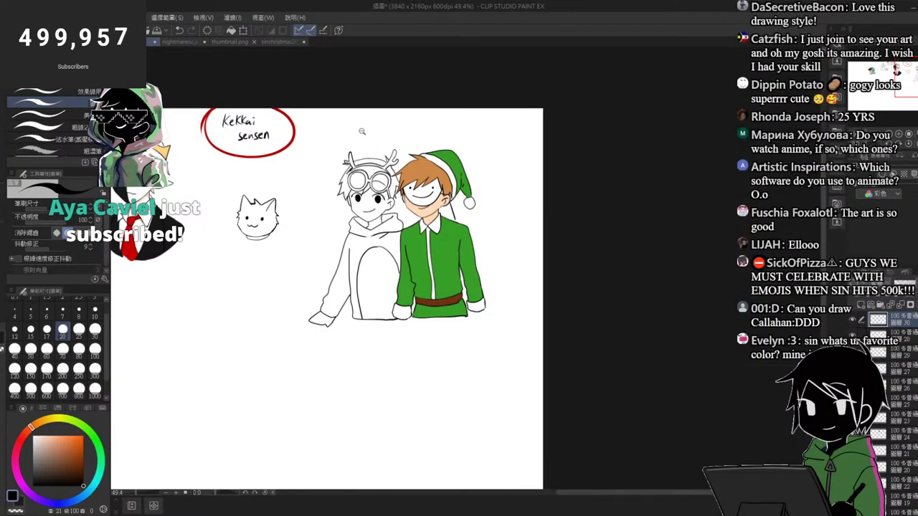
pyautogui.scroll(5, 385, 243)
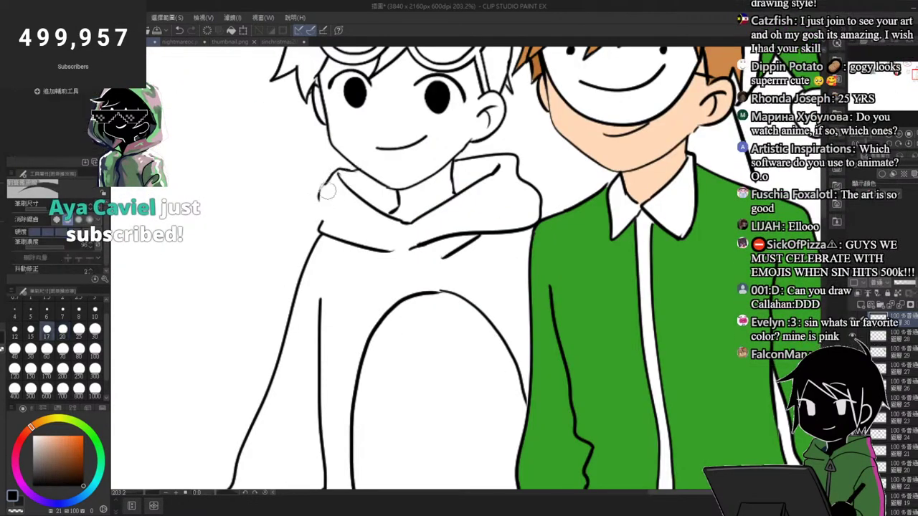
pyautogui.scroll(3, 321, 192)
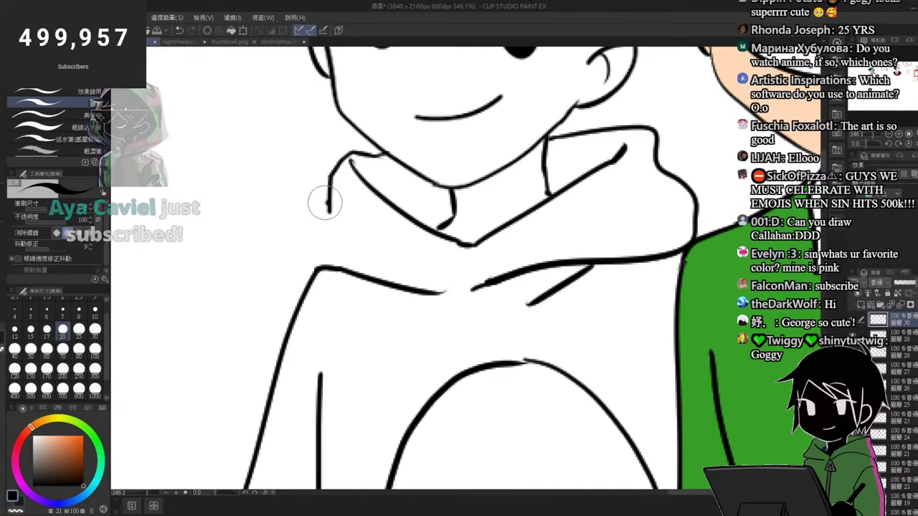
pyautogui.moveTo(328, 210)
pyautogui.mouseDown()
pyautogui.moveTo(296, 249)
pyautogui.moveTo(305, 276)
pyautogui.mouseUp()
pyautogui.scroll(-3, 318, 166)
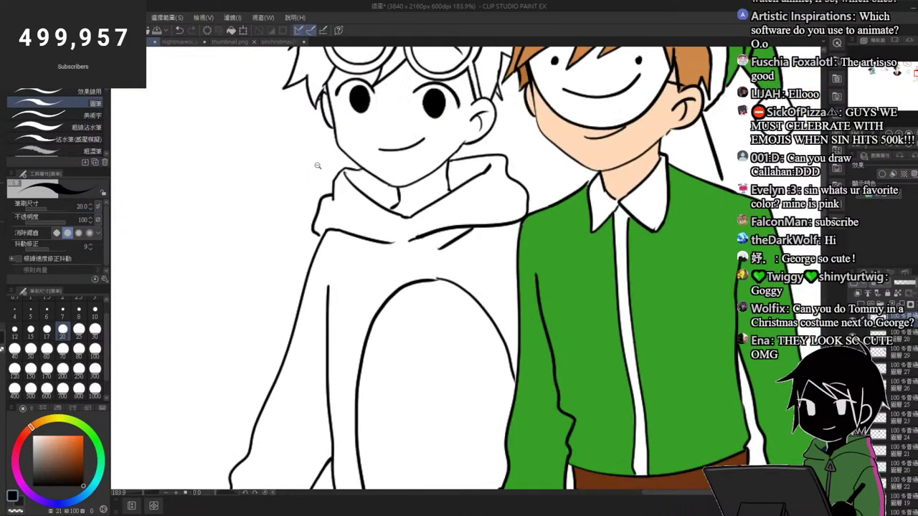
pyautogui.scroll(-5, 390, 188)
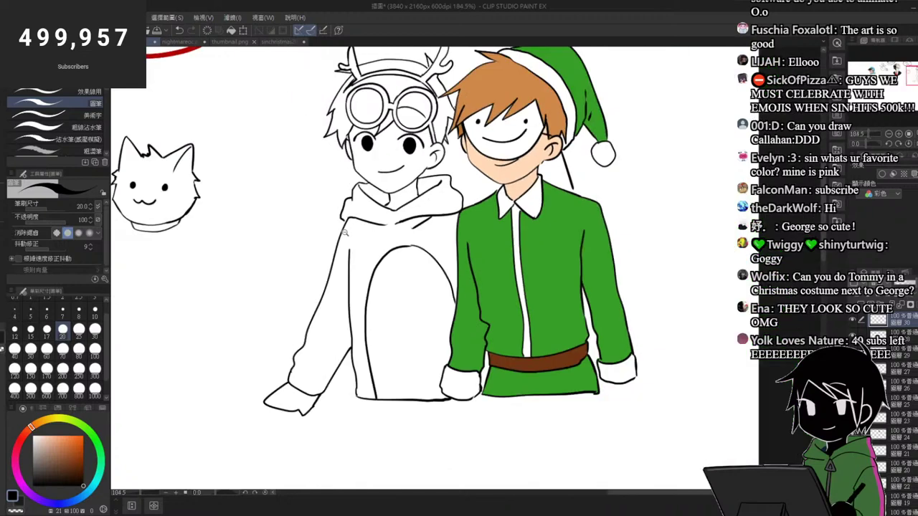
# Step: Fill the goggled character's hoodie, including hood and sleeve, with orange-brown (hue 23, saturation 85, brightness 63), leaving the oval belly patch white
pyautogui.scroll(2, 357, 237)
pyautogui.scroll(-1, 357, 236)
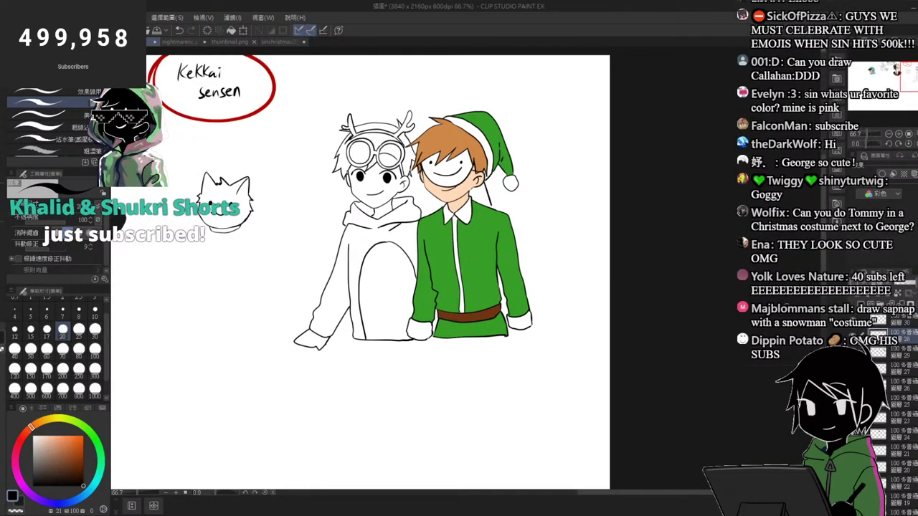
pyautogui.scroll(2, 425, 287)
pyautogui.scroll(-1, 424, 287)
pyautogui.scroll(1, 424, 286)
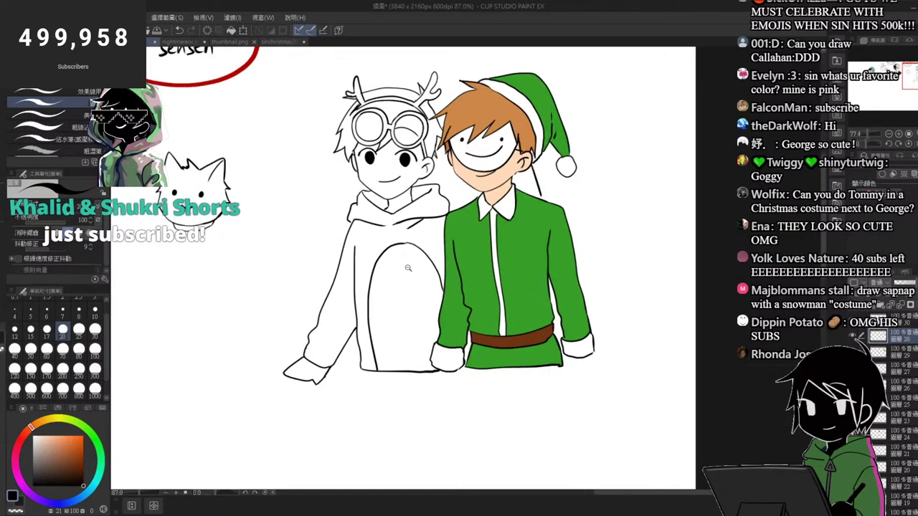
pyautogui.click(24, 434)
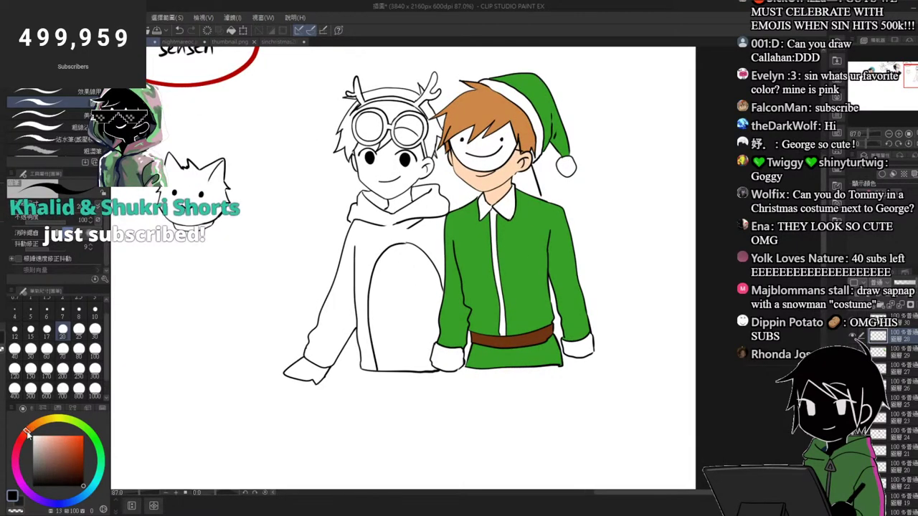
pyautogui.click(65, 436)
pyautogui.click(36, 425)
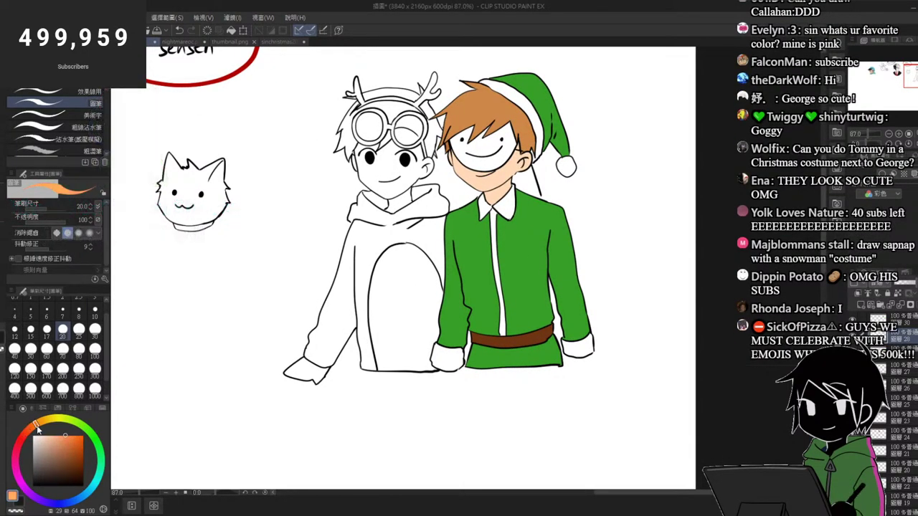
pyautogui.click(70, 443)
pyautogui.click(33, 428)
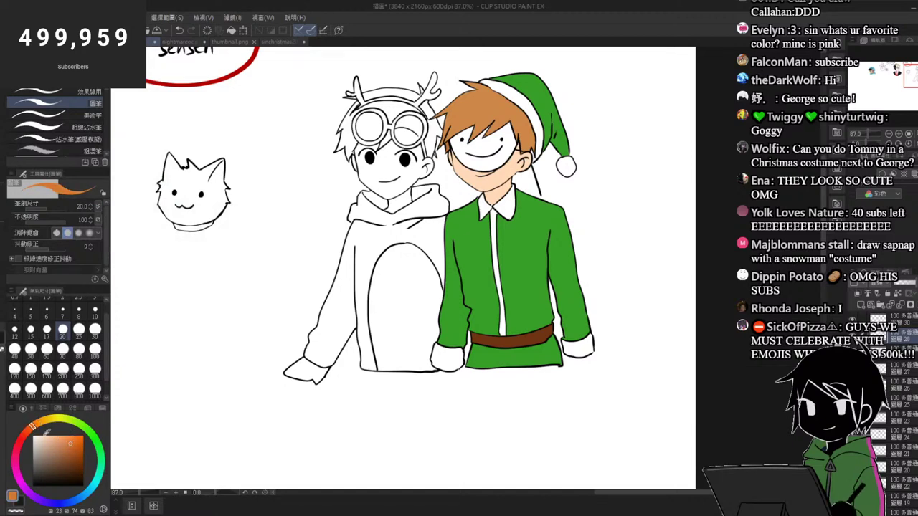
pyautogui.moveTo(71, 439); pyautogui.dragTo(76, 450)
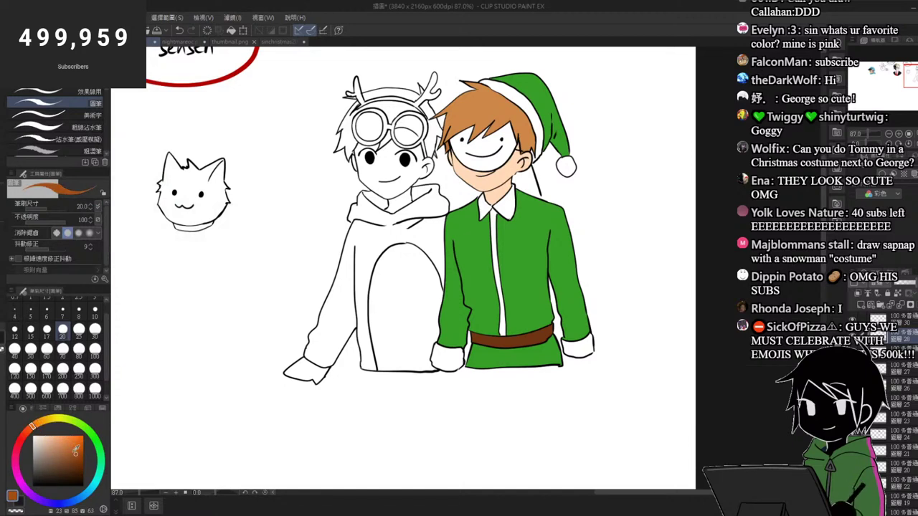
pyautogui.press('g')
pyautogui.click(387, 237)
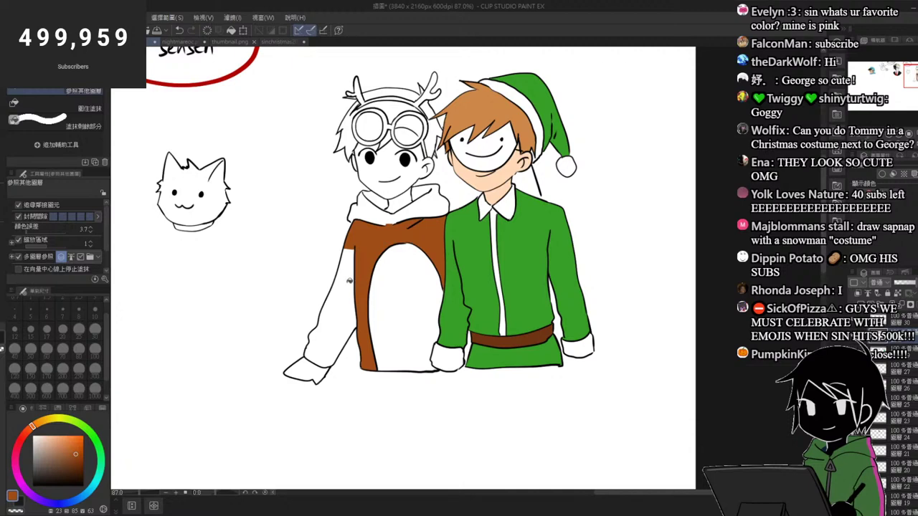
pyautogui.moveTo(349, 281); pyautogui.dragTo(423, 189)
# Step: Fill both reindeer antlers and the headband with the hoodie's orange-brown
pyautogui.scroll(4, 440, 58)
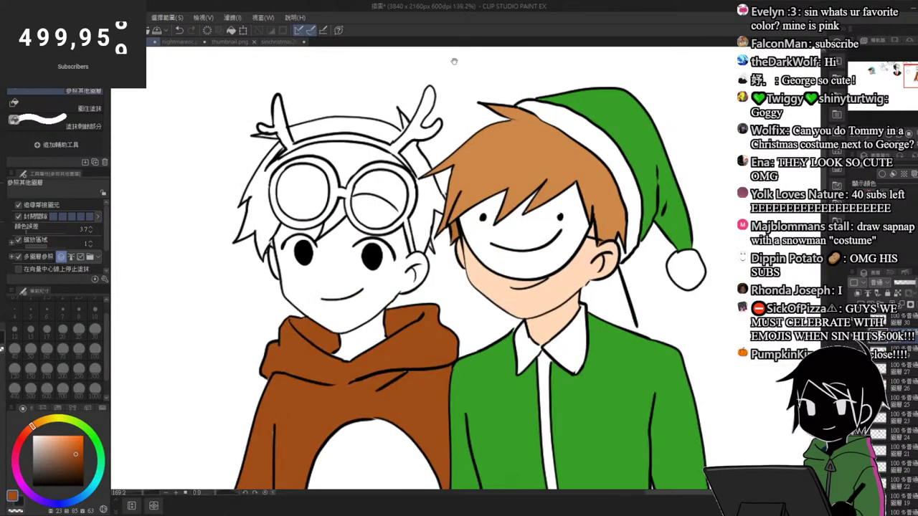
pyautogui.click(425, 119)
pyautogui.scroll(2, 276, 118)
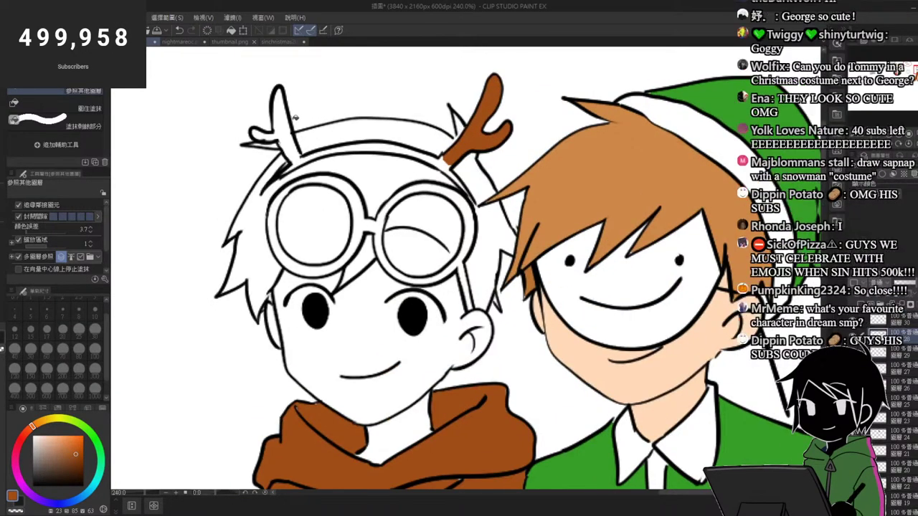
pyautogui.click(287, 131)
# Step: Paint the unfilled gaps at the two ends of the headband orange-brown with the size 20 pen
pyautogui.scroll(3, 311, 155)
pyautogui.press('p')
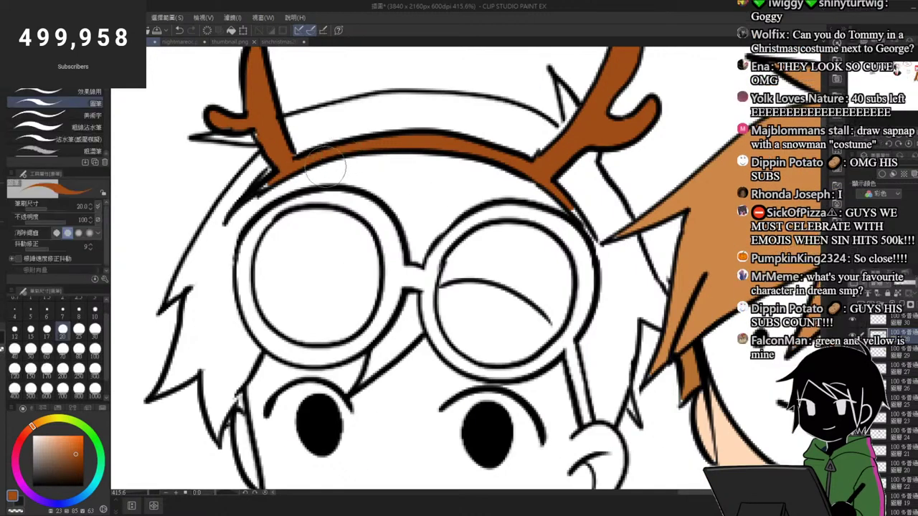
pyautogui.moveTo(565, 205); pyautogui.dragTo(587, 229)
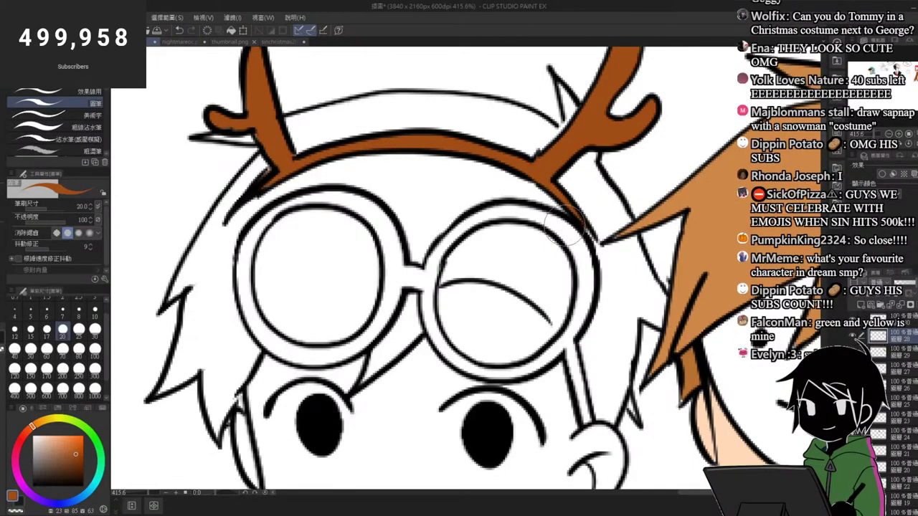
pyautogui.moveTo(370, 266); pyautogui.dragTo(332, 267)
pyautogui.moveTo(426, 273); pyautogui.dragTo(441, 260)
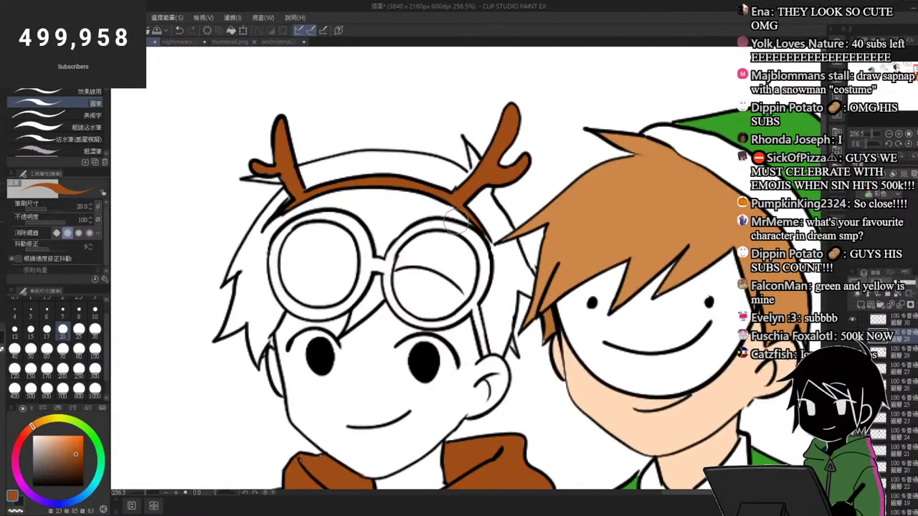
pyautogui.scroll(1, 382, 136)
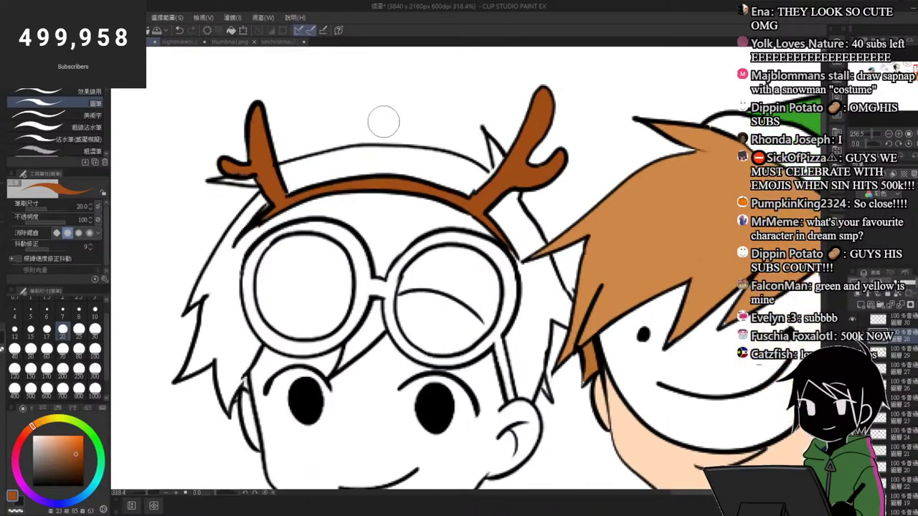
# Step: Fill the goggled character's hair around the headband and on the side facing the elf with dark brown (hue 19, saturation 80, brightness 35)
pyautogui.press('g')
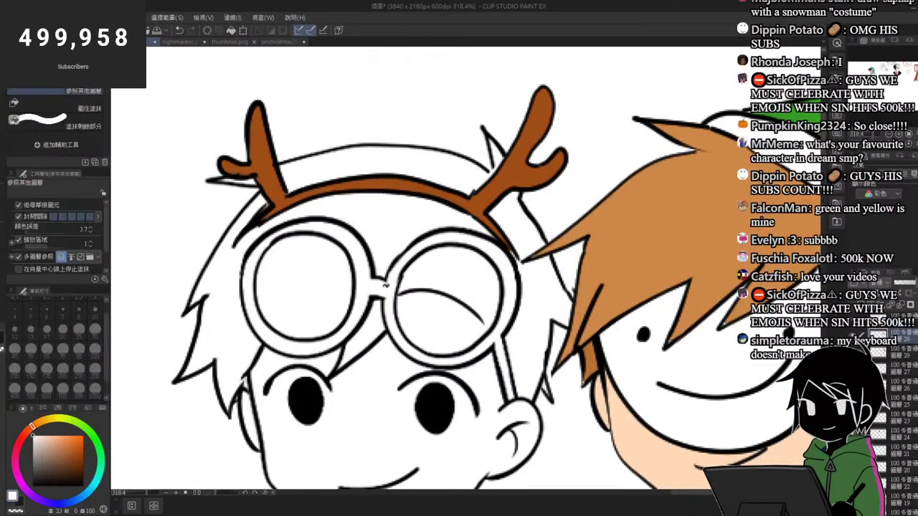
pyautogui.scroll(-3, 459, 246)
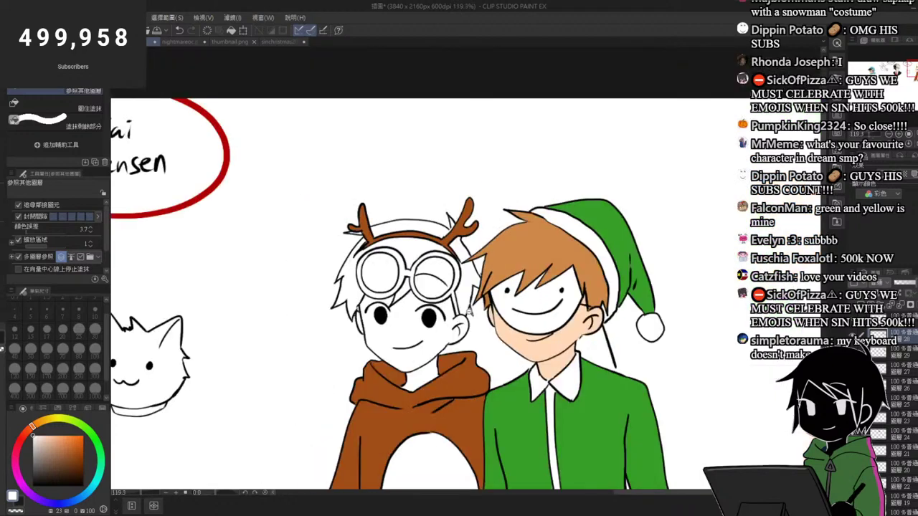
pyautogui.scroll(2, 459, 245)
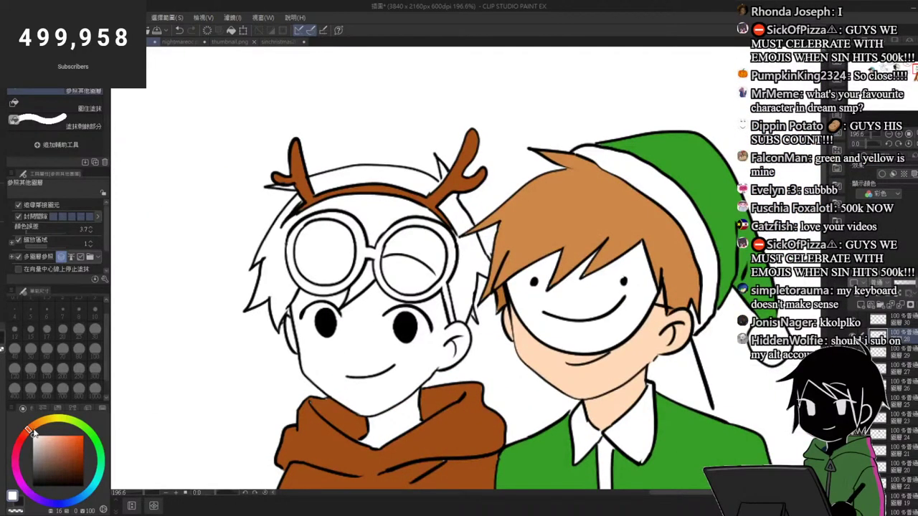
pyautogui.moveTo(34, 432); pyautogui.dragTo(35, 426)
pyautogui.moveTo(71, 453); pyautogui.dragTo(72, 459)
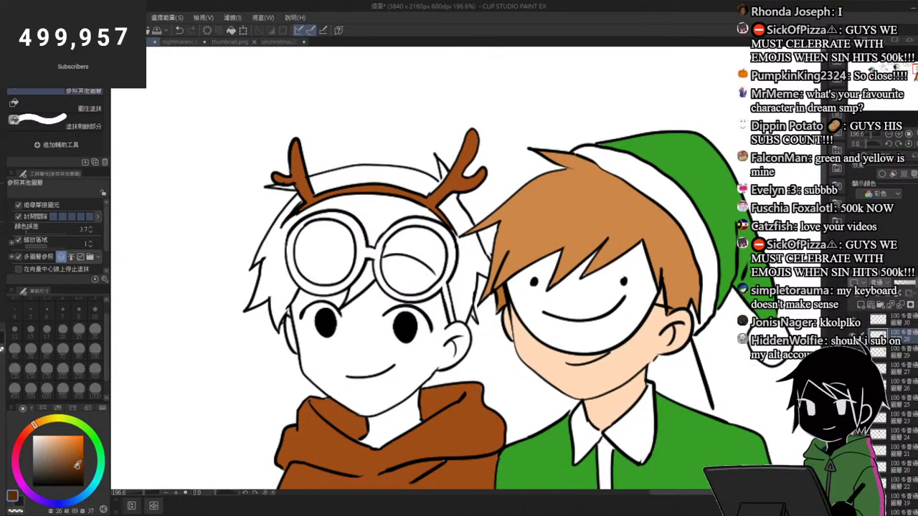
pyautogui.moveTo(31, 430); pyautogui.dragTo(28, 427)
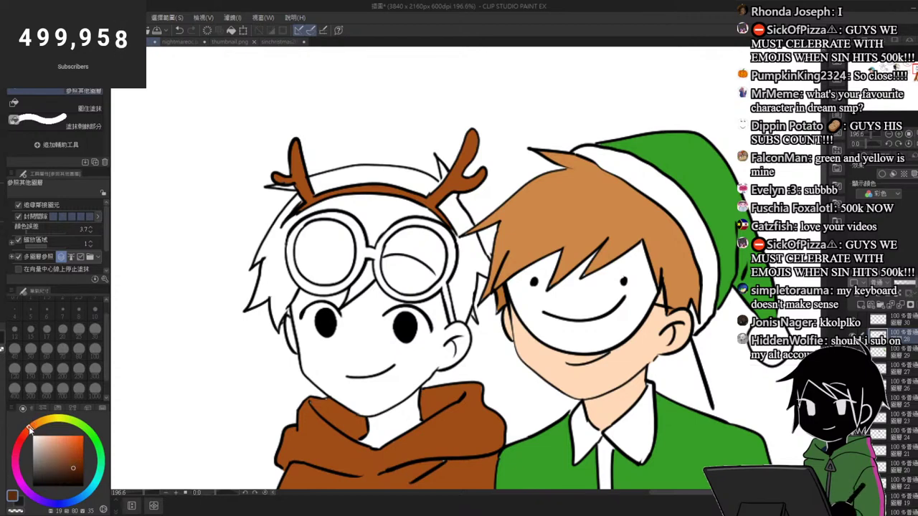
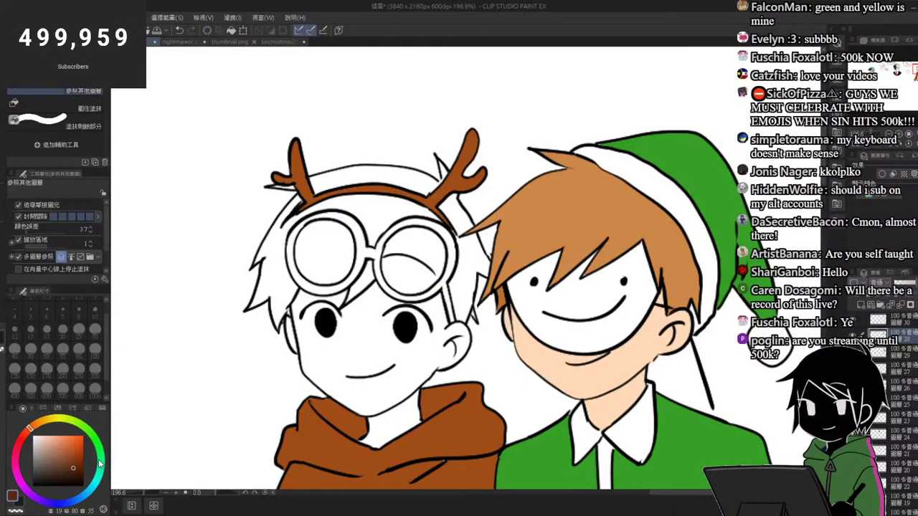
pyautogui.scroll(-3, 329, 198)
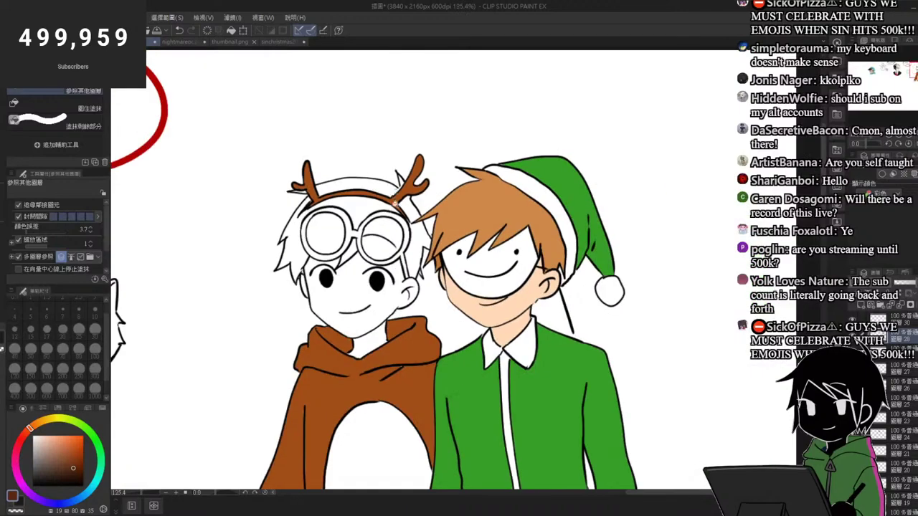
pyautogui.scroll(3, 367, 199)
pyautogui.click(367, 200)
pyautogui.click(393, 173)
pyautogui.click(426, 210)
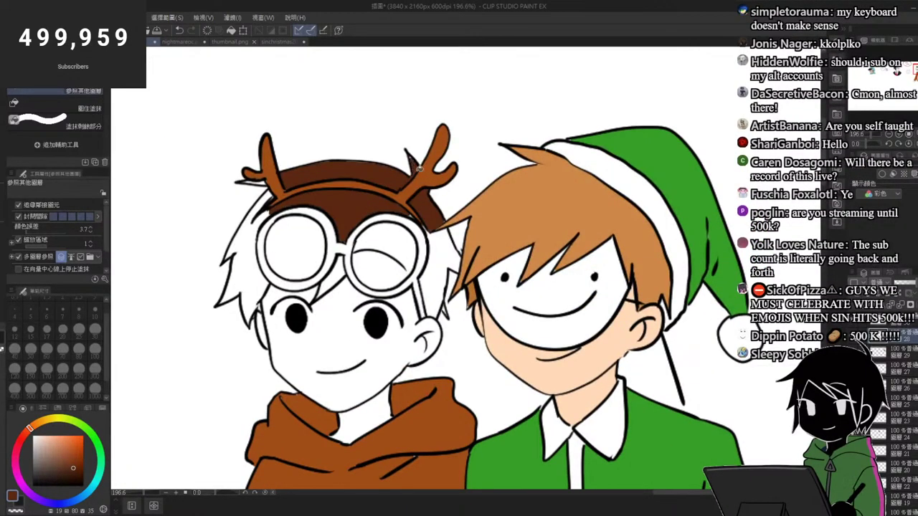
pyautogui.click(445, 248)
# Step: Paint the unfilled hair tip beside the goggled character's ear dark brown with the pen
pyautogui.scroll(5, 444, 309)
pyautogui.press('p')
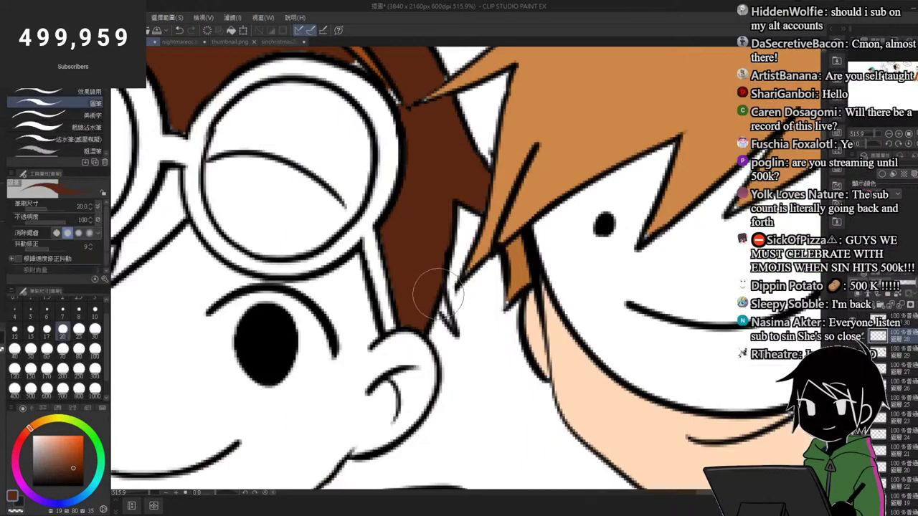
pyautogui.moveTo(443, 298)
pyautogui.mouseDown()
pyautogui.moveTo(445, 320)
pyautogui.moveTo(441, 268)
pyautogui.mouseUp()
pyautogui.scroll(-5, 440, 268)
pyautogui.scroll(5, 438, 212)
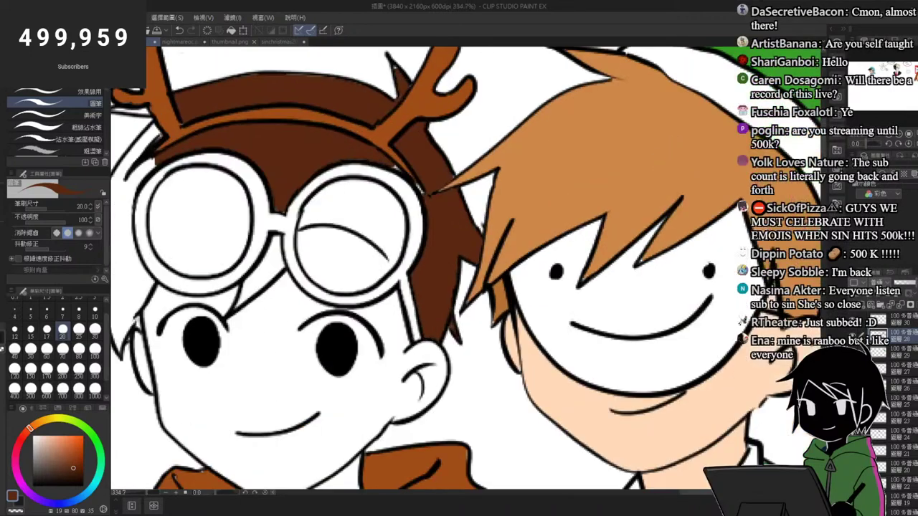
# Step: Fill the side hair away from the elf, the full goggle lens and the upper part of the other lens with the same dark brown
pyautogui.scroll(-5, 438, 210)
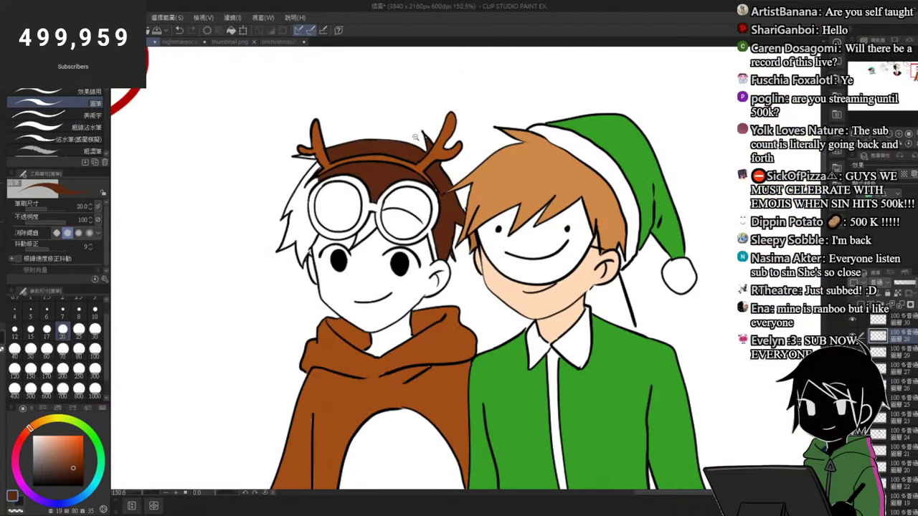
pyautogui.scroll(3, 438, 211)
pyautogui.press('g')
pyautogui.click(283, 222)
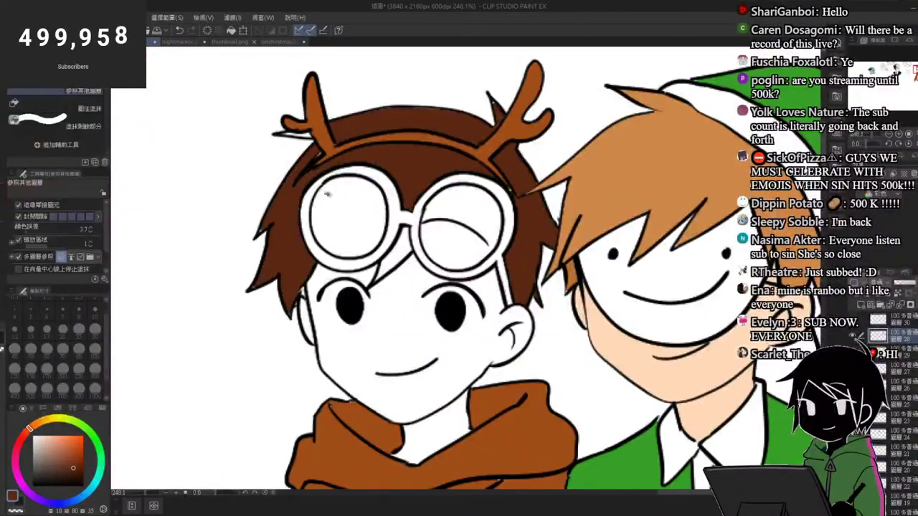
pyautogui.click(352, 194)
pyautogui.click(470, 204)
pyautogui.scroll(-3, 311, 237)
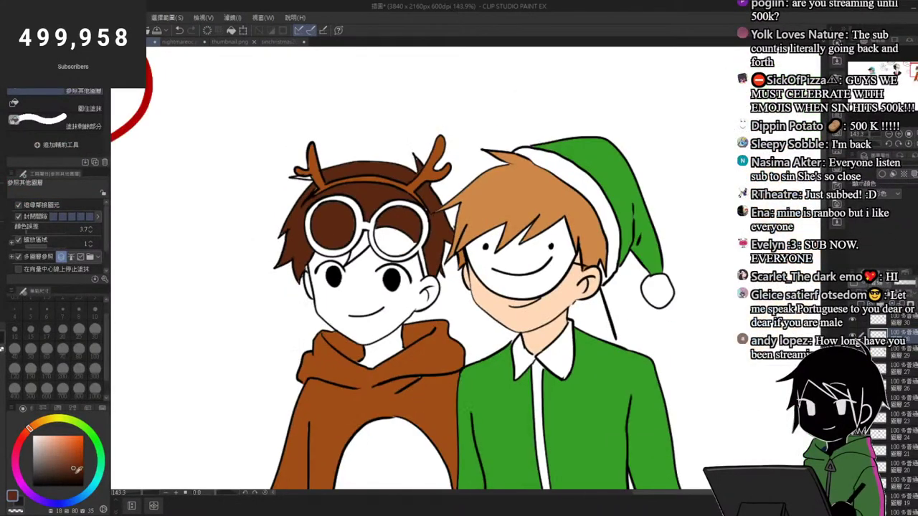
# Step: Recolour the goggled character's hair and fill both goggle lenses with a darker reddish brown (hue 8, saturation 93, brightness 22)
pyautogui.click(76, 473)
pyautogui.click(25, 435)
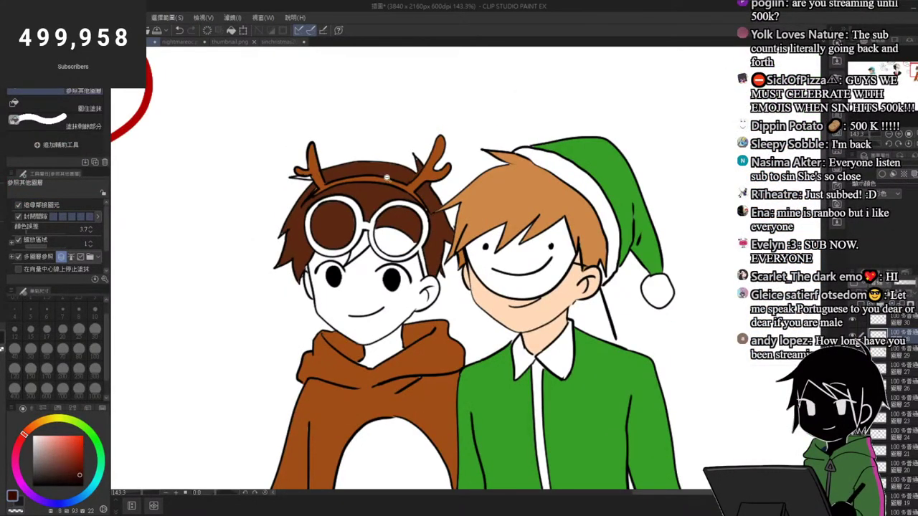
pyautogui.scroll(2, 386, 177)
pyautogui.click(426, 190)
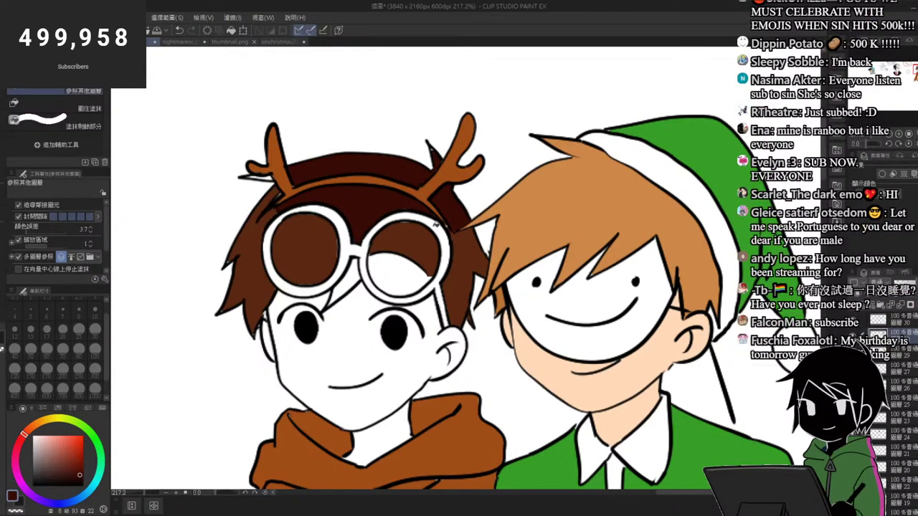
pyautogui.click(424, 245)
pyautogui.click(466, 260)
pyautogui.click(410, 272)
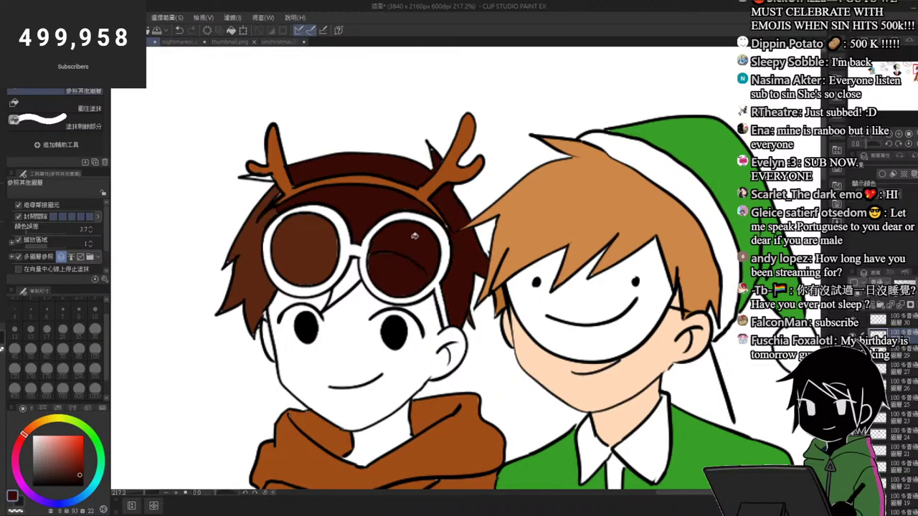
pyautogui.click(353, 279)
pyautogui.click(319, 243)
pyautogui.click(254, 272)
# Step: Paint over the leftover lighter patches in the hair on the side away from the elf with the darker brown pen
pyautogui.scroll(4, 284, 195)
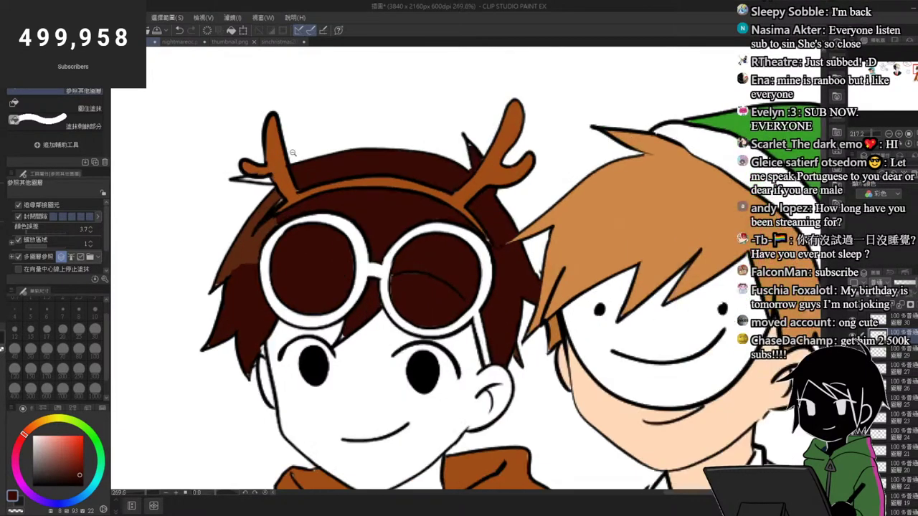
pyautogui.press('p')
pyautogui.moveTo(269, 182)
pyautogui.mouseDown()
pyautogui.moveTo(260, 230)
pyautogui.moveTo(207, 313)
pyautogui.moveTo(193, 315)
pyautogui.moveTo(276, 237)
pyautogui.moveTo(236, 294)
pyautogui.moveTo(294, 197)
pyautogui.moveTo(248, 258)
pyautogui.mouseUp()
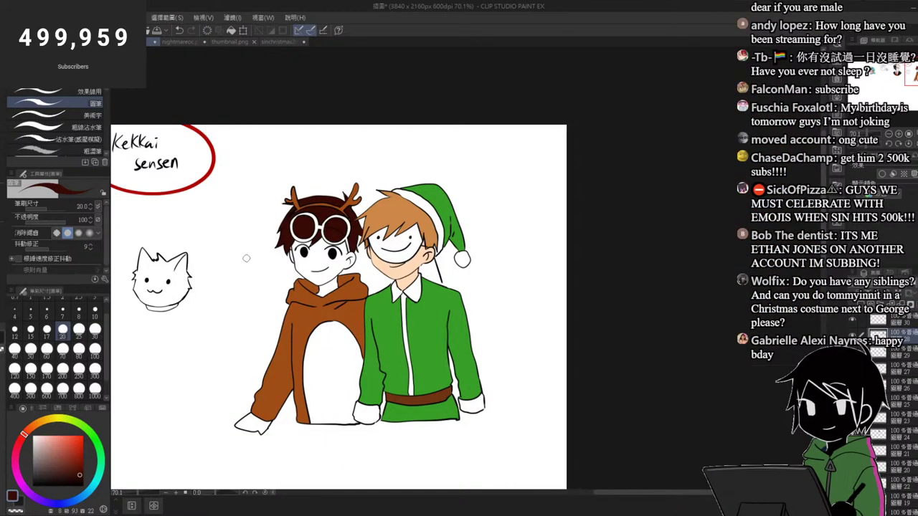
pyautogui.moveTo(309, 246)
pyautogui.mouseDown()
pyautogui.moveTo(324, 240)
pyautogui.moveTo(280, 278)
pyautogui.mouseUp()
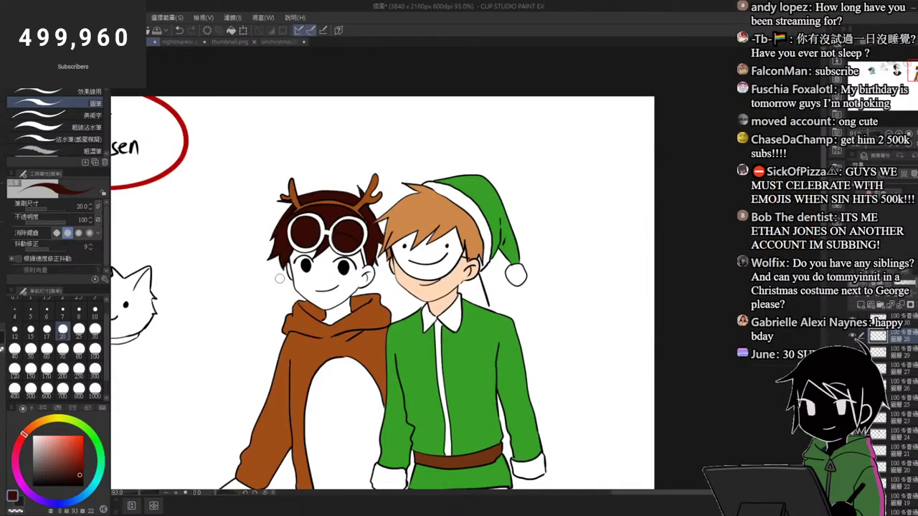
pyautogui.moveTo(369, 152); pyautogui.dragTo(349, 174)
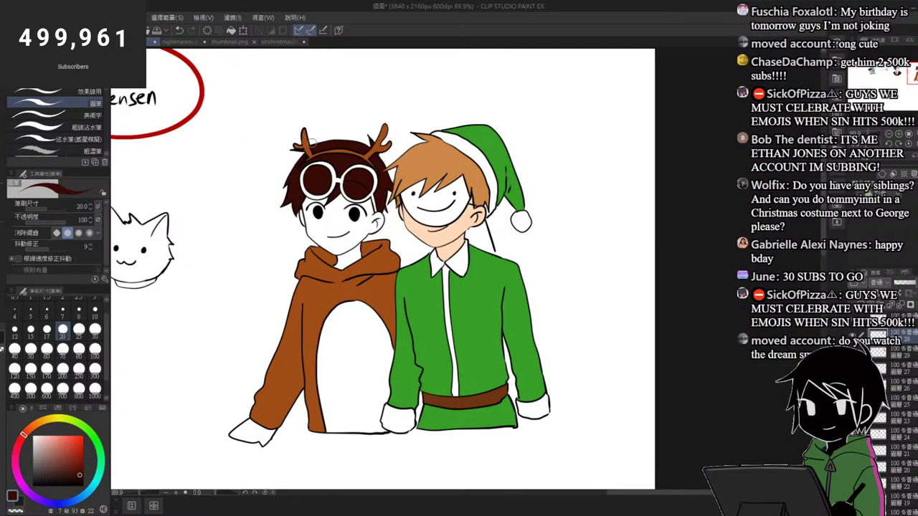
# Step: Fill the goggled character's free hand with the dark reddish brown as a hoof
pyautogui.press('g')
pyautogui.click(255, 421)
pyautogui.moveTo(362, 207); pyautogui.dragTo(353, 197)
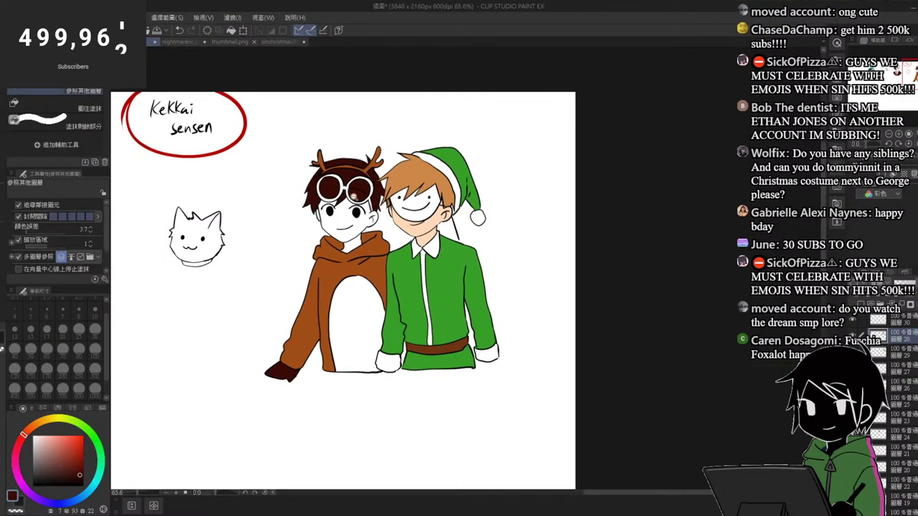
pyautogui.scroll(3, 353, 211)
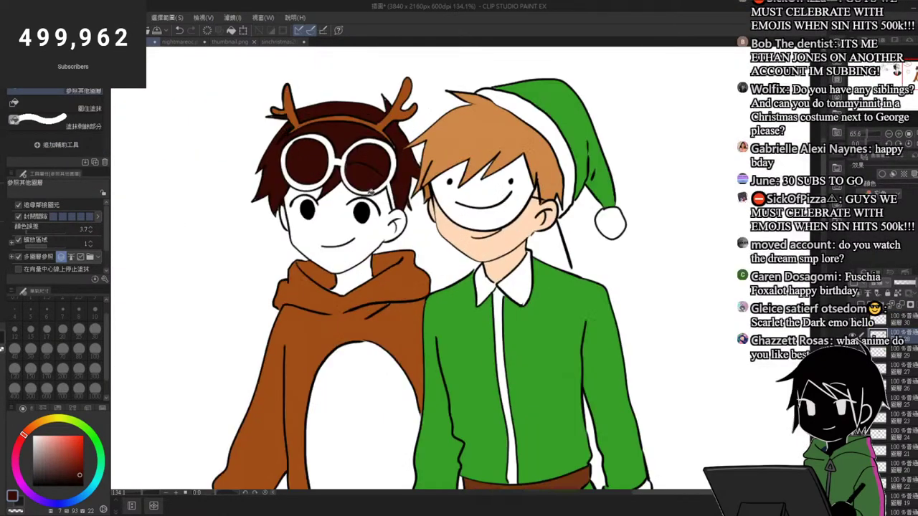
# Step: Fill the goggled character's face, neck and near ear with the elf's peach skin colour (hue 28, saturation 28, brightness 100)
pyautogui.keyDown('alt'); pyautogui.click(502, 246); pyautogui.keyUp('alt')
pyautogui.scroll(5, 499, 238)
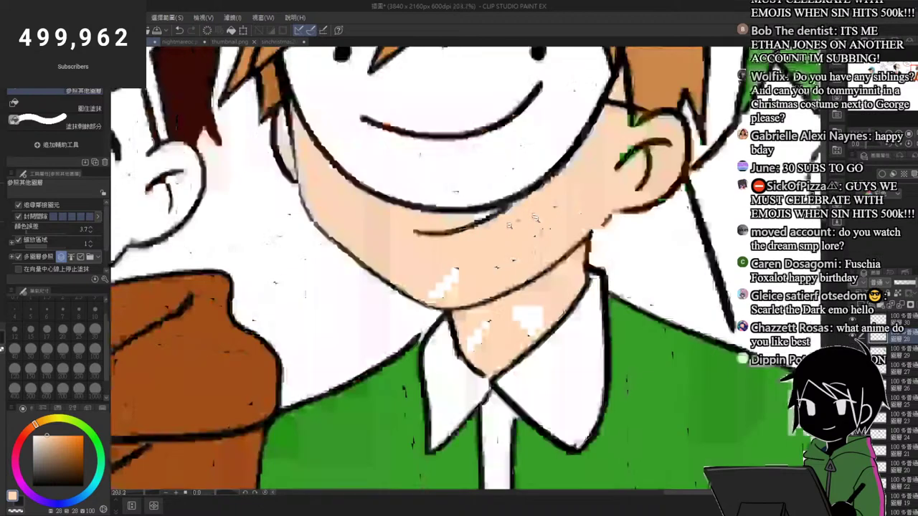
pyautogui.press('p')
pyautogui.moveTo(503, 205); pyautogui.dragTo(510, 218)
pyautogui.scroll(-8, 510, 219)
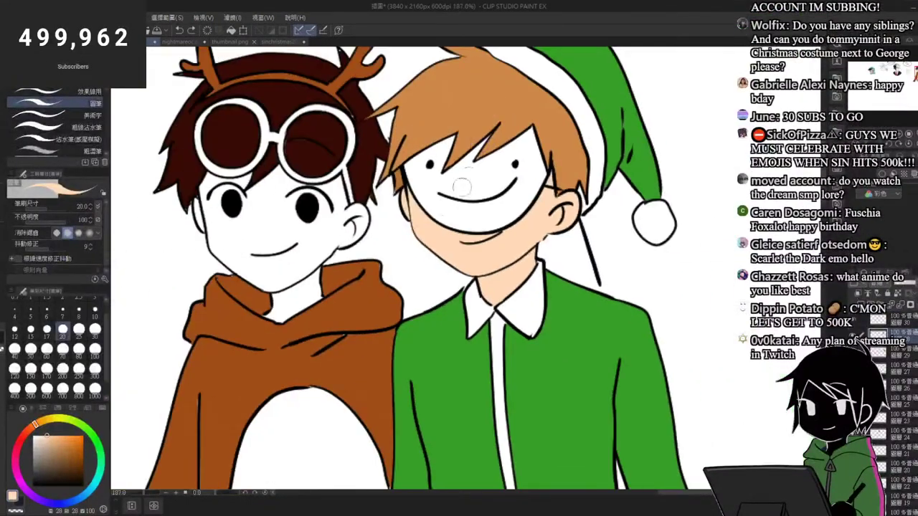
pyautogui.press('g')
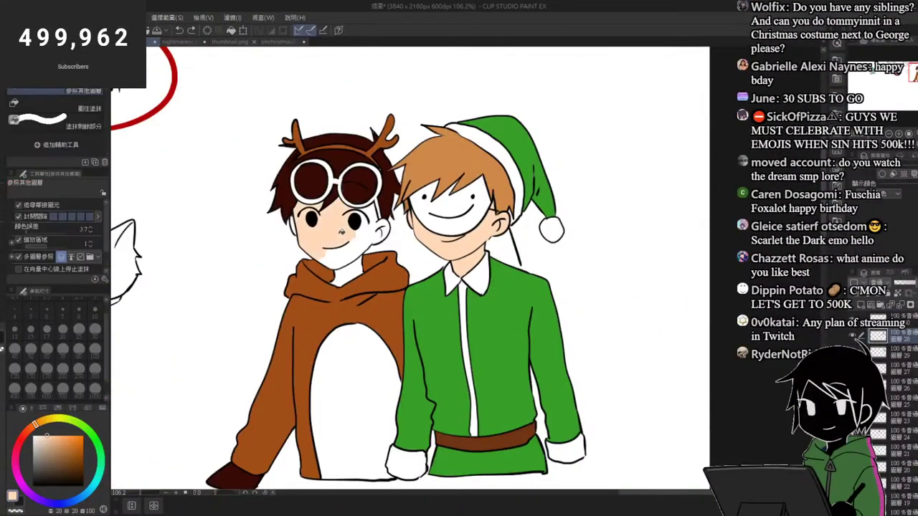
pyautogui.scroll(3, 331, 236)
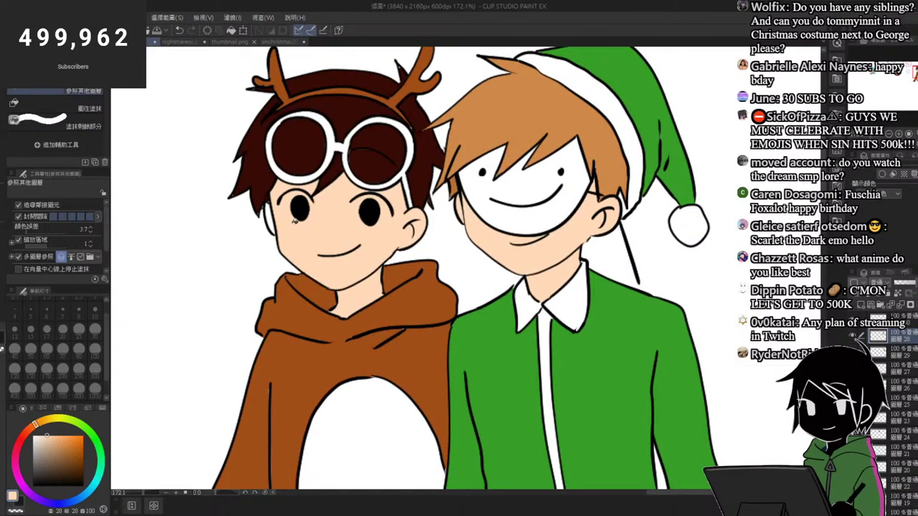
# Step: Paint the goggled character's ear on the side away from the elf with the same peach skin colour
pyautogui.scroll(4, 284, 210)
pyautogui.press('p')
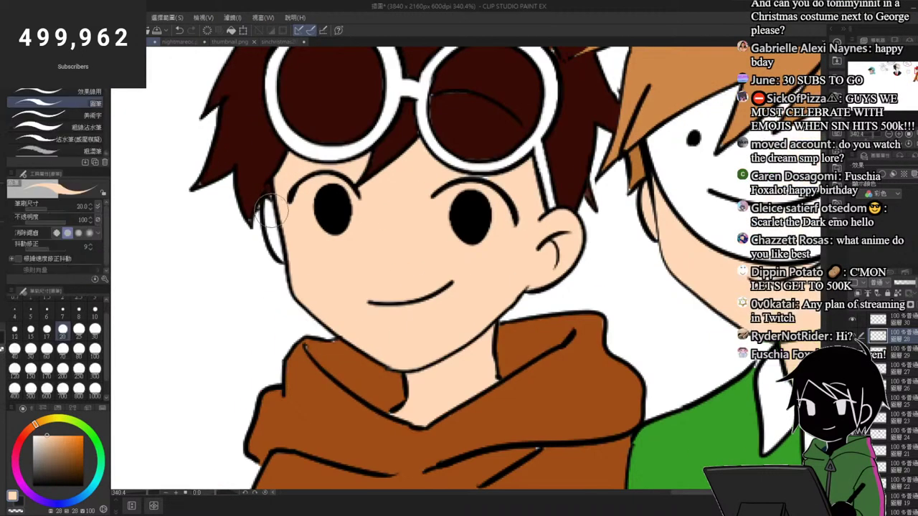
pyautogui.scroll(-9, 272, 215)
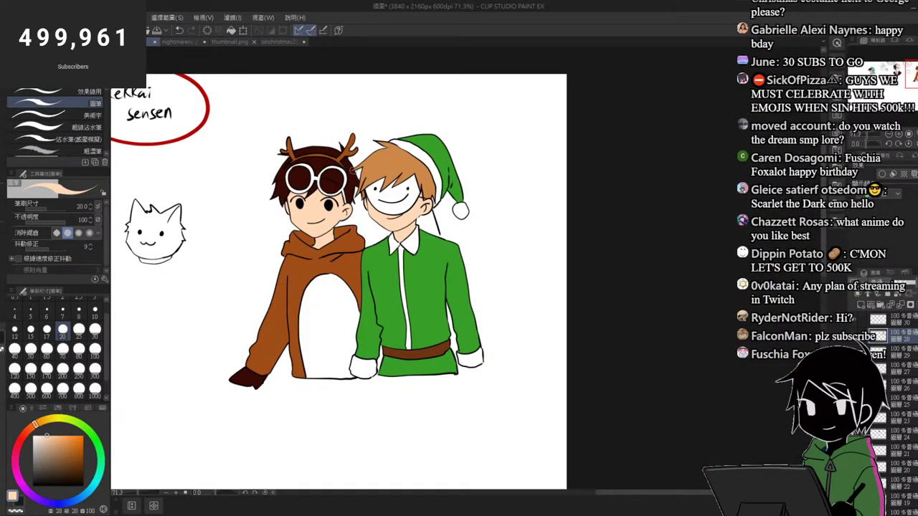
# Step: Paint the whites around both pupils of the goggled character with a white pen at size 20
pyautogui.scroll(1, 344, 240)
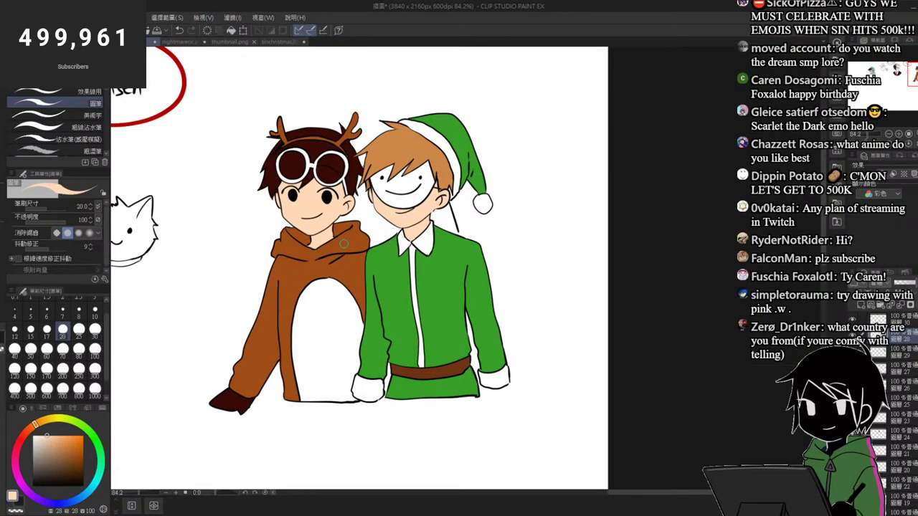
pyautogui.scroll(-1, 371, 263)
pyautogui.scroll(1, 361, 293)
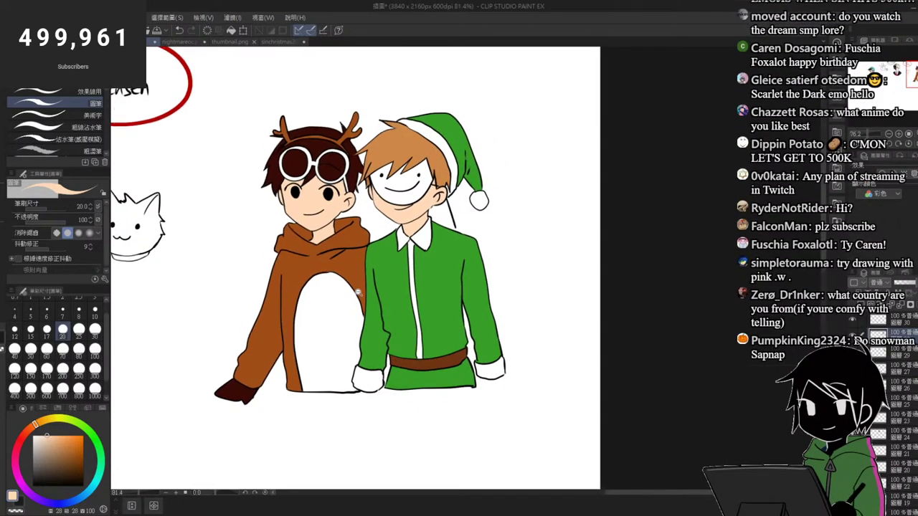
pyautogui.scroll(6, 308, 162)
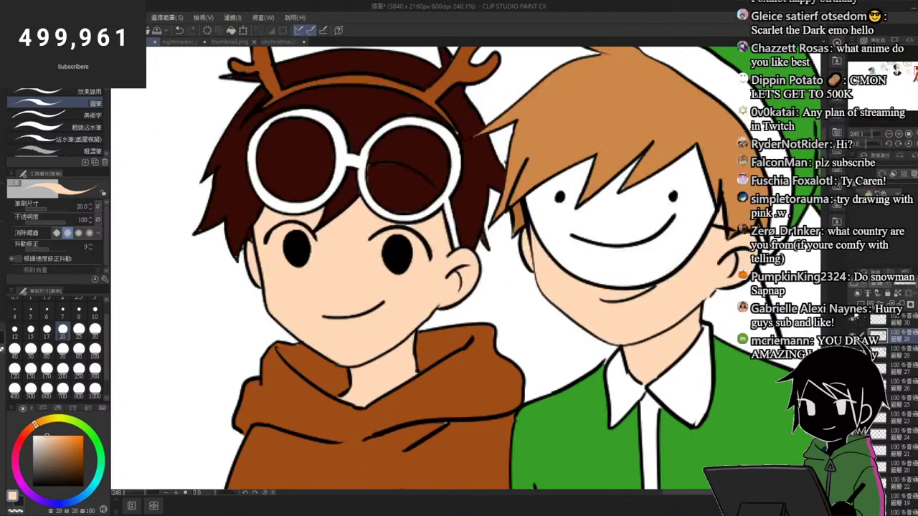
pyautogui.scroll(3, 279, 194)
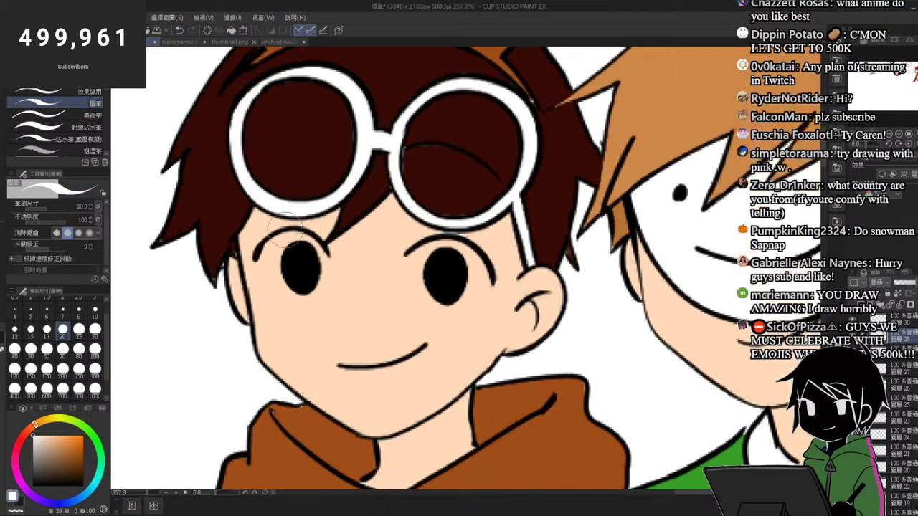
pyautogui.moveTo(291, 237)
pyautogui.mouseDown()
pyautogui.moveTo(308, 267)
pyautogui.moveTo(308, 256)
pyautogui.moveTo(295, 254)
pyautogui.moveTo(320, 267)
pyautogui.moveTo(318, 259)
pyautogui.moveTo(317, 278)
pyautogui.moveTo(323, 253)
pyautogui.moveTo(308, 287)
pyautogui.moveTo(268, 262)
pyautogui.moveTo(276, 283)
pyautogui.moveTo(276, 239)
pyautogui.moveTo(272, 285)
pyautogui.moveTo(319, 280)
pyautogui.mouseUp()
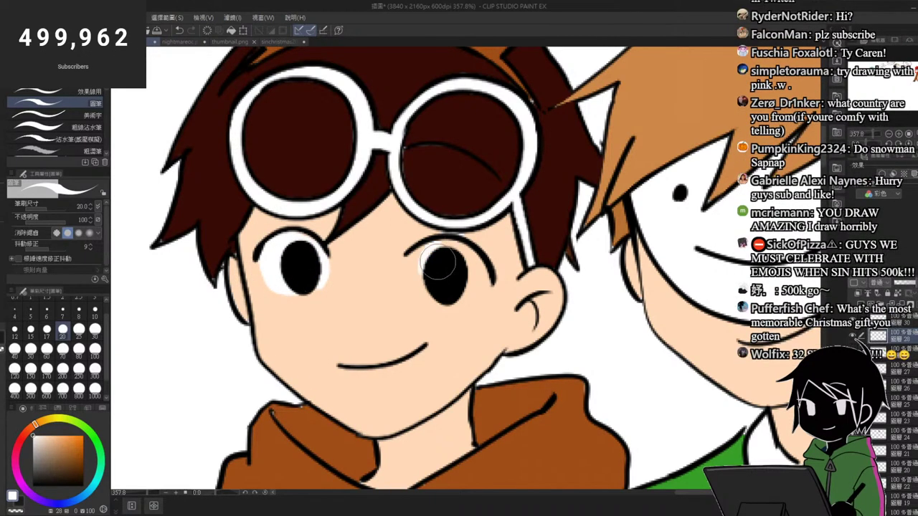
pyautogui.moveTo(421, 285)
pyautogui.mouseDown()
pyautogui.moveTo(428, 264)
pyautogui.moveTo(423, 280)
pyautogui.moveTo(459, 255)
pyautogui.moveTo(472, 281)
pyautogui.moveTo(446, 293)
pyautogui.mouseUp()
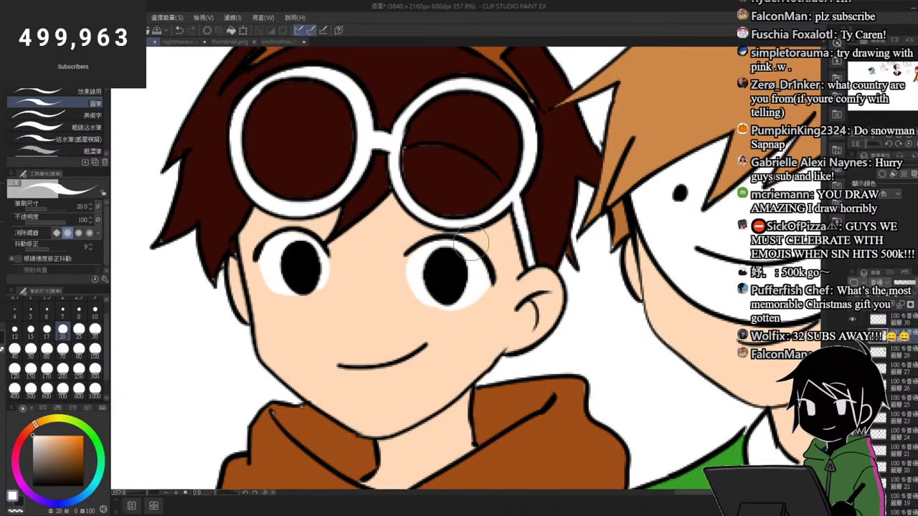
# Step: Refine the edges of both eye whites with the sampled peach skin tone and white
pyautogui.keyDown('alt'); pyautogui.click(494, 250); pyautogui.keyUp('alt')
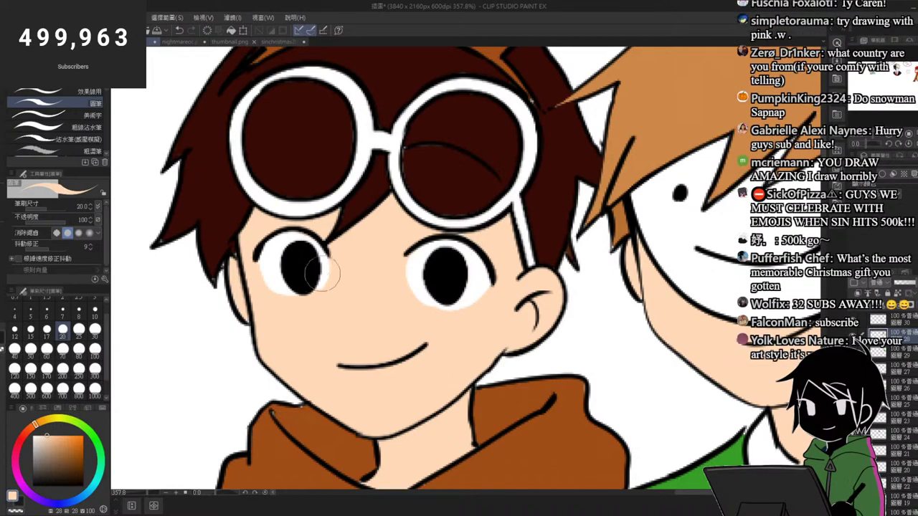
pyautogui.keyDown('alt'); pyautogui.click(274, 253); pyautogui.keyUp('alt')
pyautogui.moveTo(273, 253)
pyautogui.mouseDown()
pyautogui.moveTo(292, 291)
pyautogui.moveTo(313, 292)
pyautogui.moveTo(319, 258)
pyautogui.mouseUp()
pyautogui.scroll(-6, 334, 235)
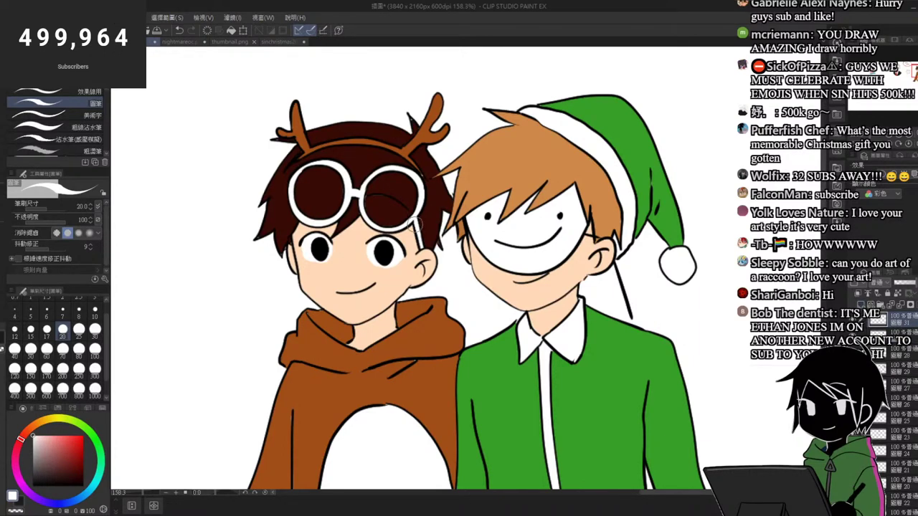
pyautogui.scroll(-3, 418, 214)
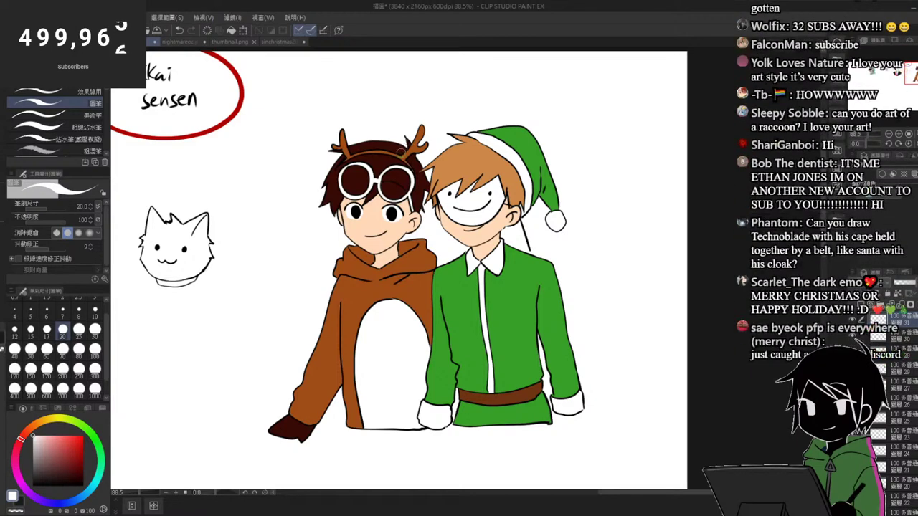
pyautogui.scroll(4, 374, 202)
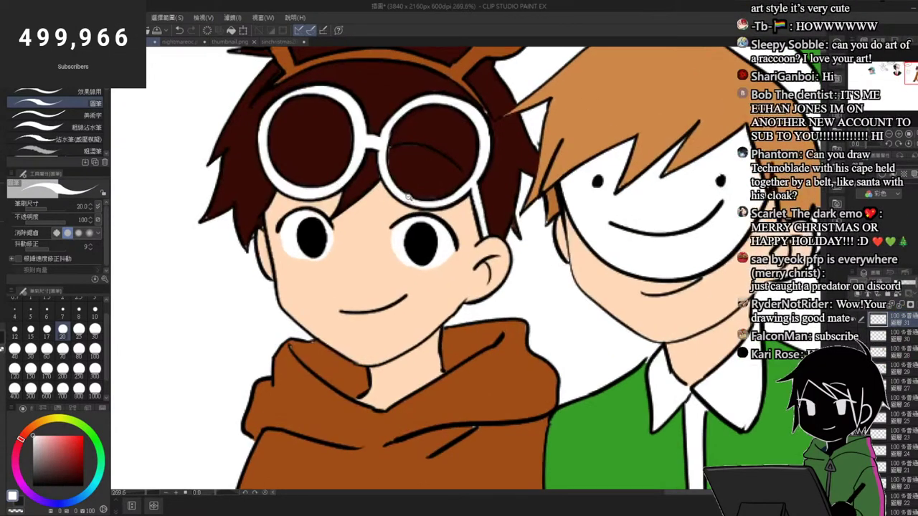
pyautogui.scroll(-3, 400, 179)
pyautogui.scroll(5, 412, 229)
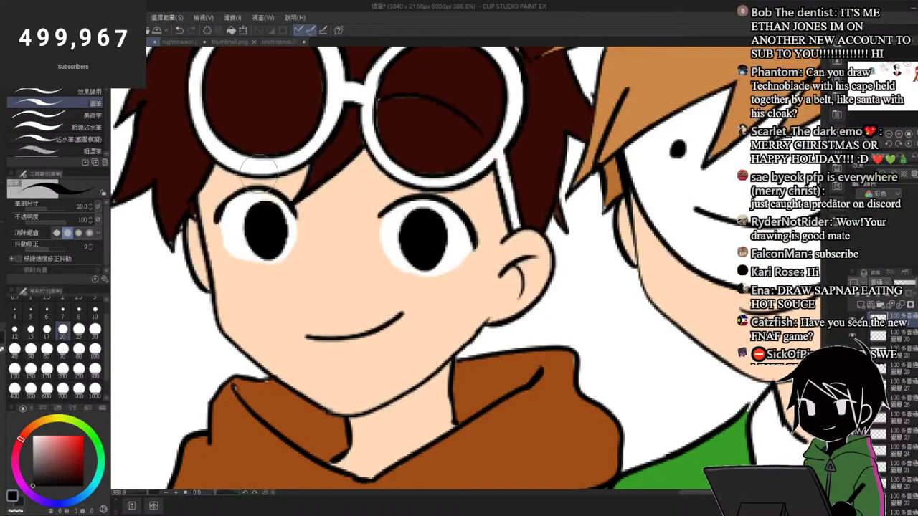
pyautogui.scroll(-5, 248, 233)
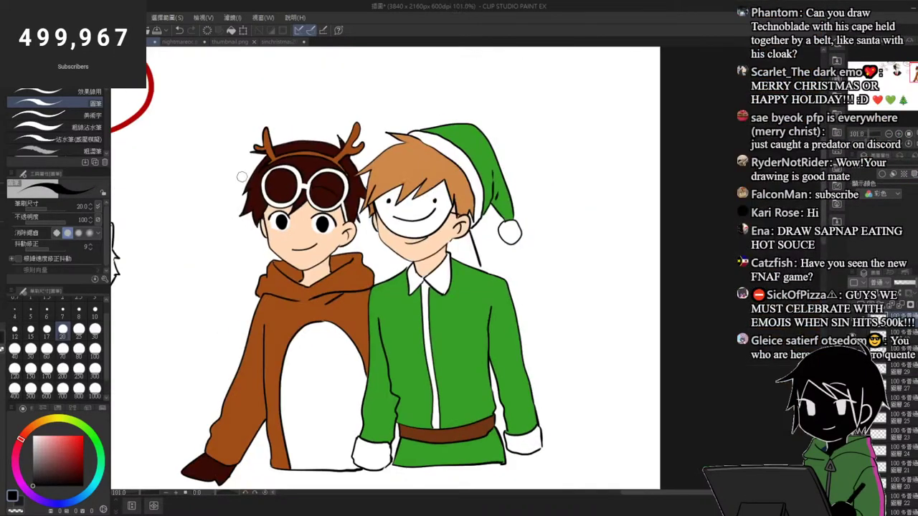
pyautogui.scroll(3, 324, 207)
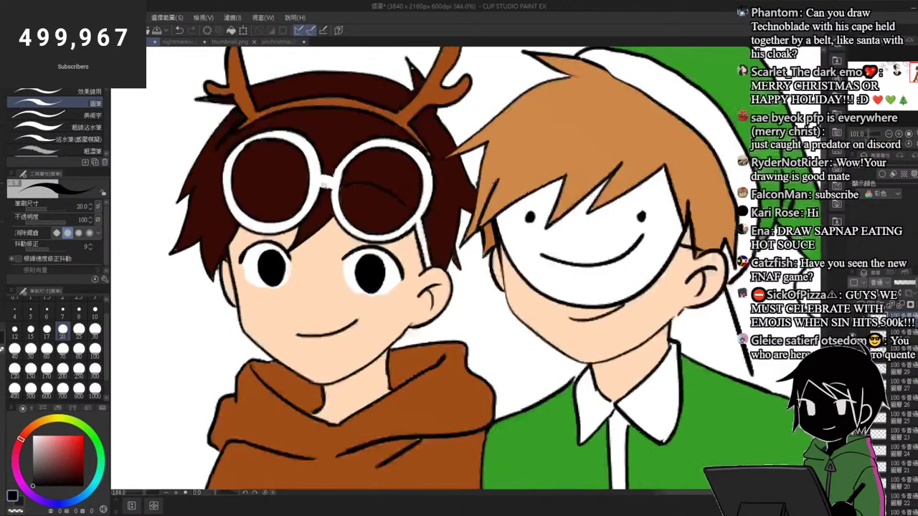
pyautogui.scroll(-2, 330, 172)
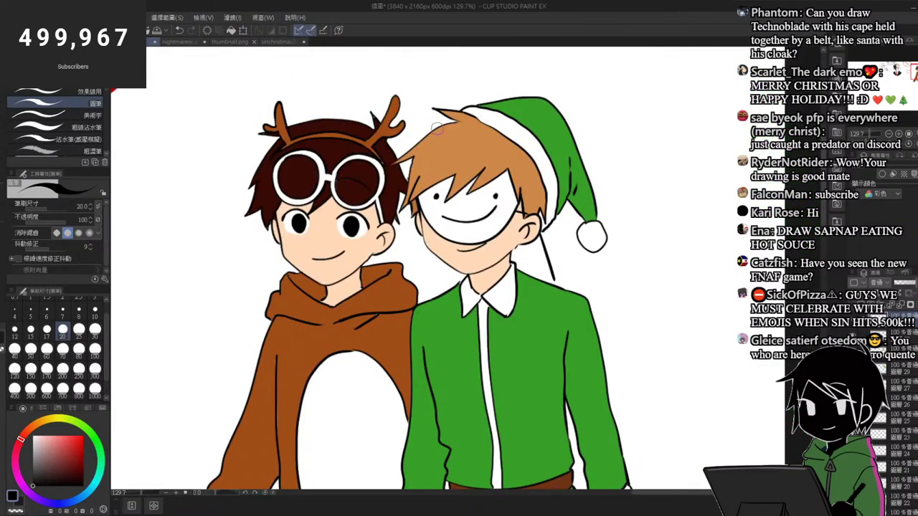
pyautogui.scroll(-2, 431, 152)
pyautogui.scroll(2, 439, 181)
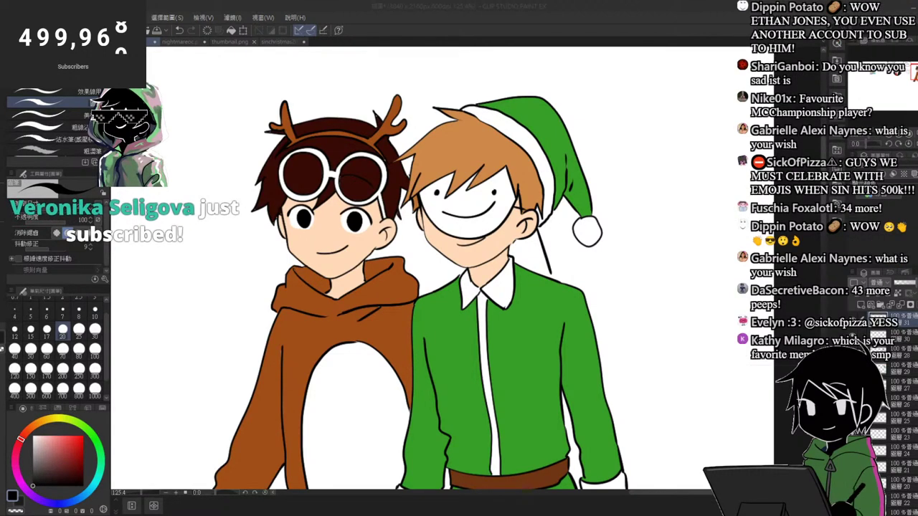
# Step: Paste the plush toy photo onto the canvas and scale it down to 34% in the canvas's upper-left corner
pyautogui.click(658, 101)
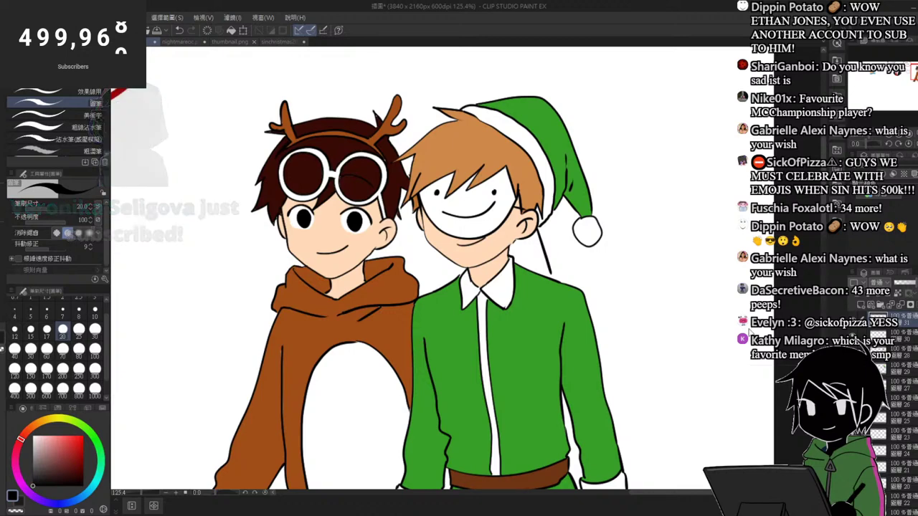
pyautogui.scroll(-6, 651, 279)
pyautogui.scroll(-3, 517, 339)
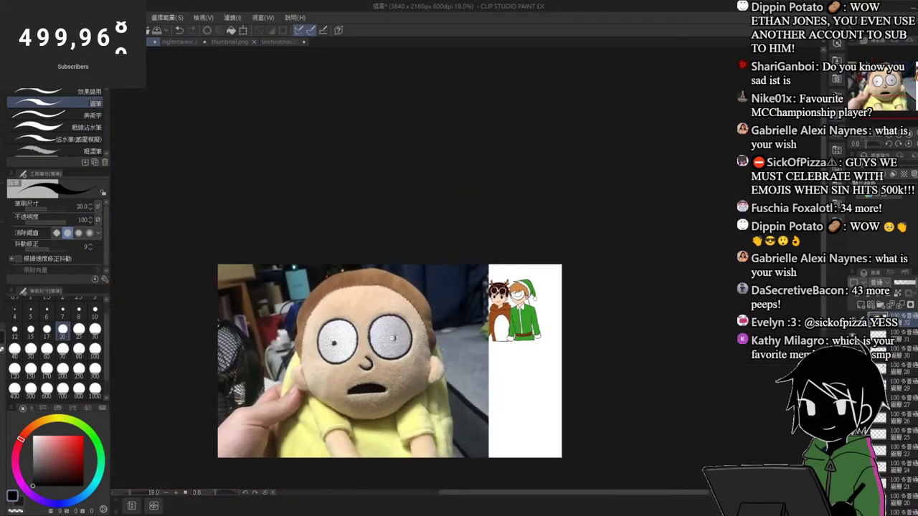
pyautogui.scroll(1, 466, 241)
pyautogui.hotkey('ctrl', 't')
pyautogui.scroll(-3, 468, 240)
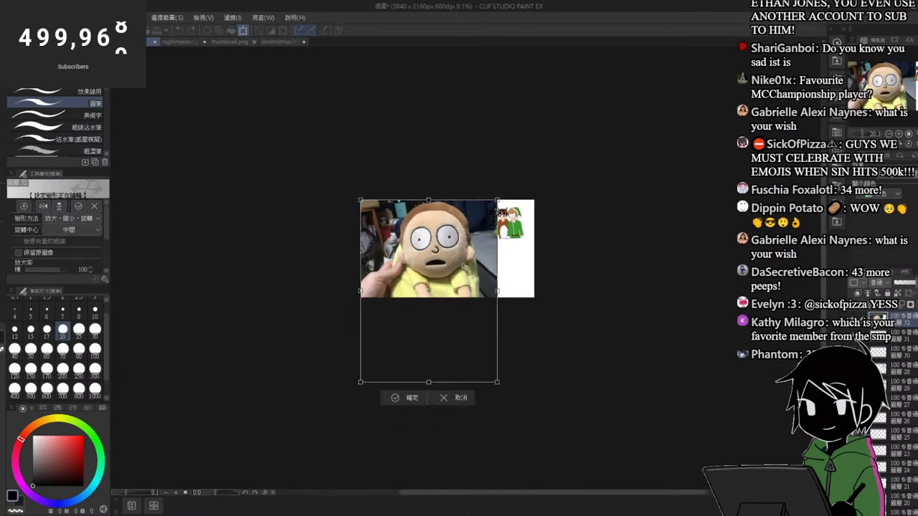
pyautogui.moveTo(498, 382); pyautogui.dragTo(409, 262)
pyautogui.press('Return')
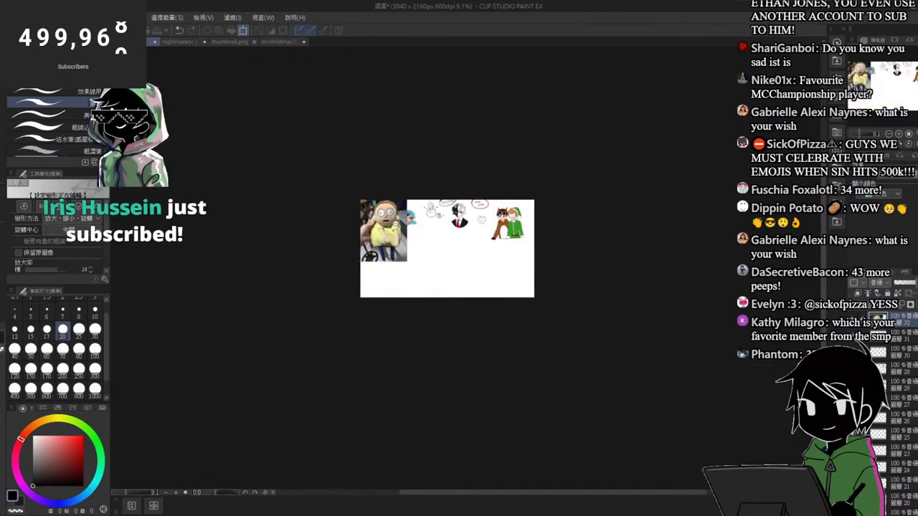
pyautogui.scroll(3, 395, 226)
pyautogui.hotkey('ctrl', 't')
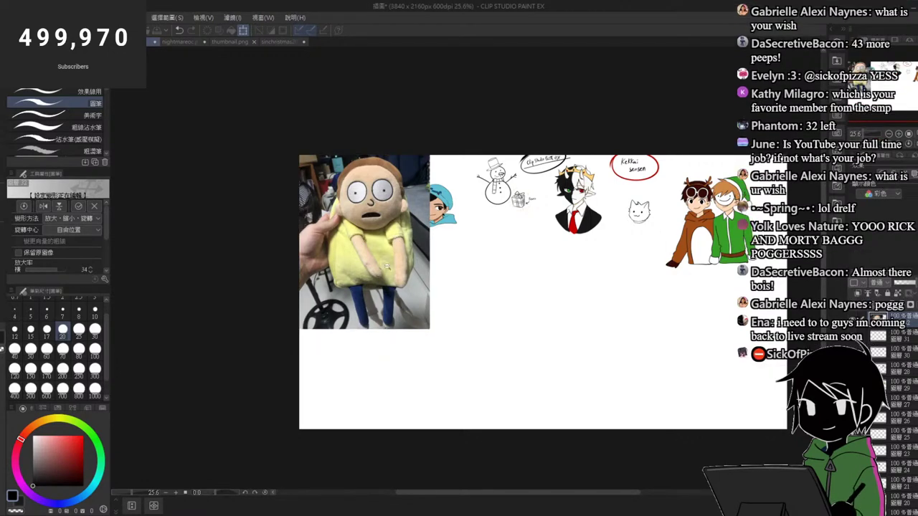
pyautogui.scroll(2, 359, 245)
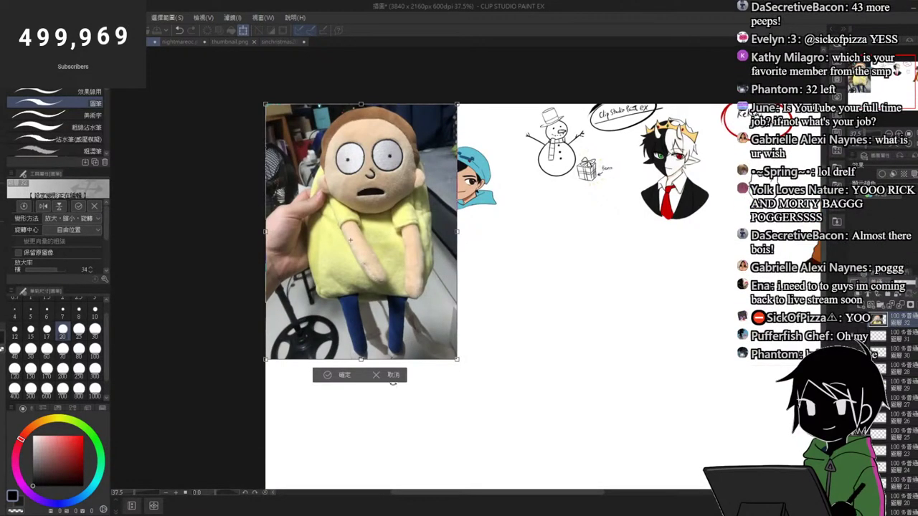
pyautogui.click(344, 375)
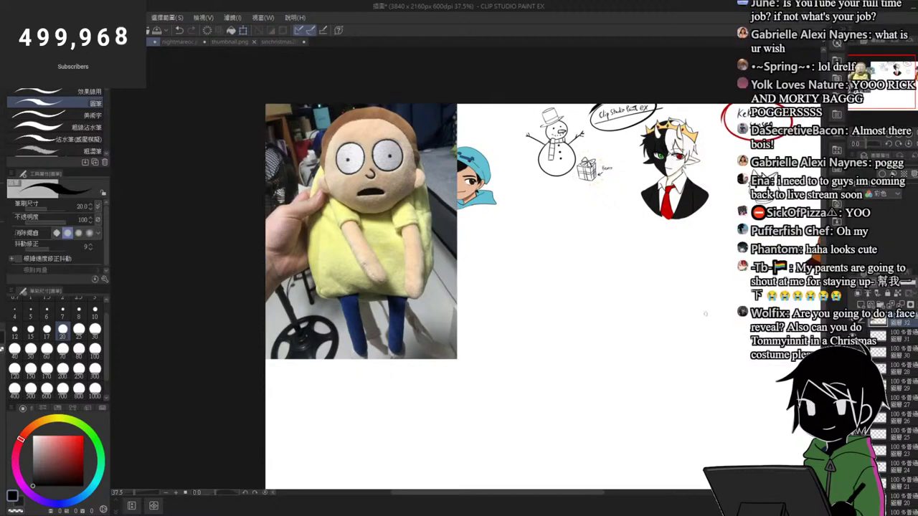
# Step: Hide the plush toy photo's layer and return to layer 31 at the goggled character
pyautogui.click(853, 324)
pyautogui.moveTo(559, 297); pyautogui.dragTo(478, 209)
pyautogui.scroll(3, 477, 209)
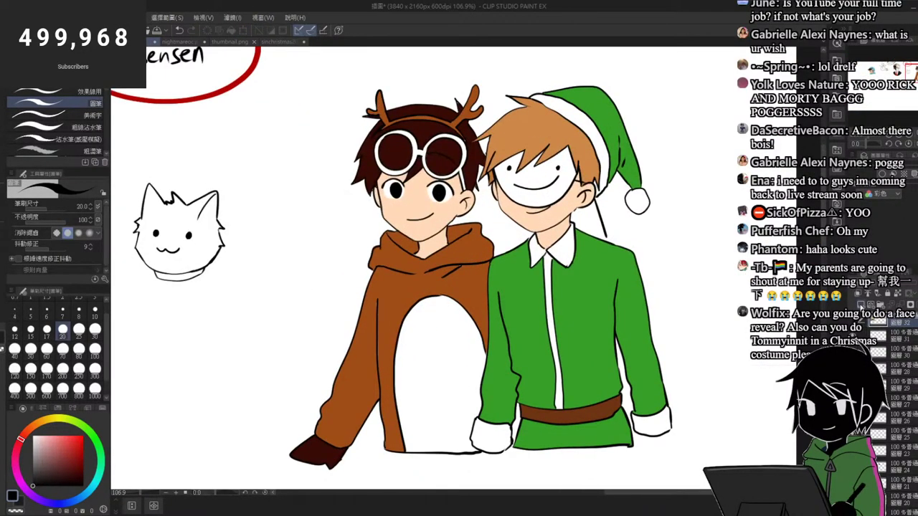
pyautogui.scroll(4, 413, 182)
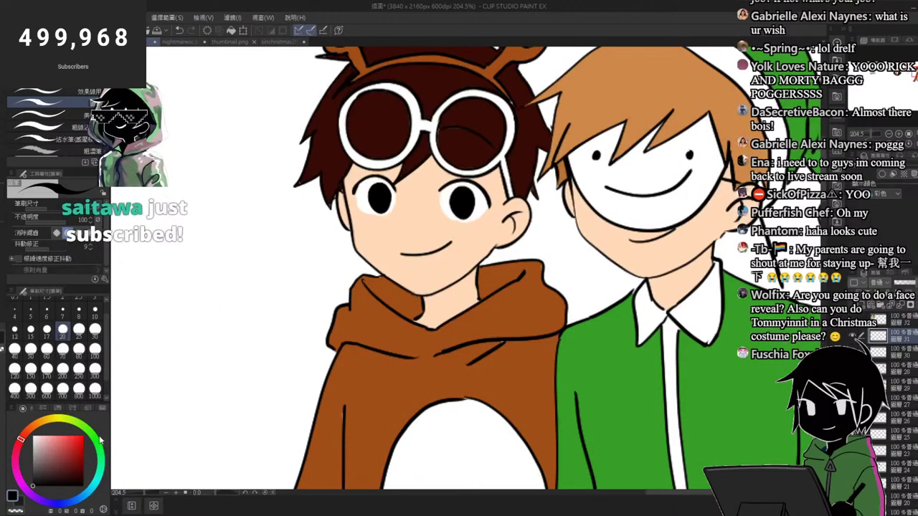
# Step: Recolour both pupils of the goggled character with a muted dark brown (hue 7, saturation 66, brightness 19)
pyautogui.click(86, 493)
pyautogui.keyDown('alt'); pyautogui.click(376, 382); pyautogui.keyUp('alt')
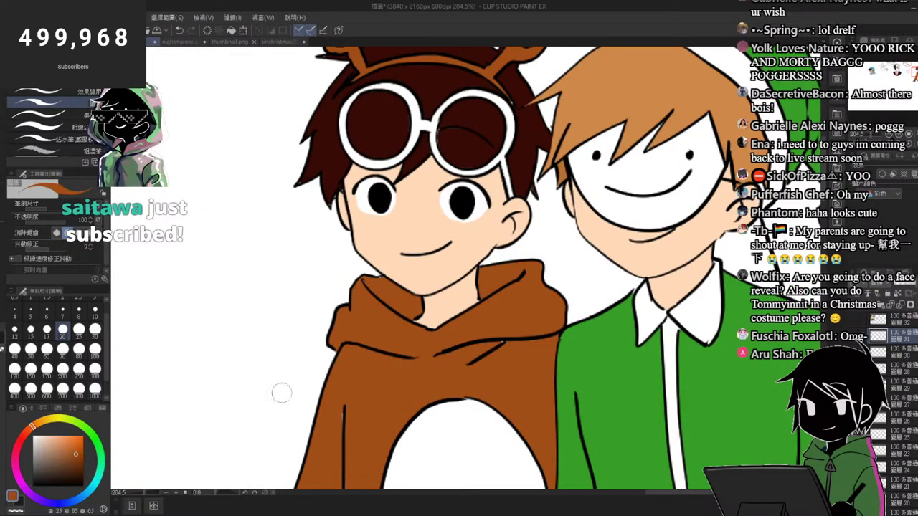
pyautogui.keyDown('alt'); pyautogui.click(352, 134); pyautogui.keyUp('alt')
pyautogui.click(71, 475)
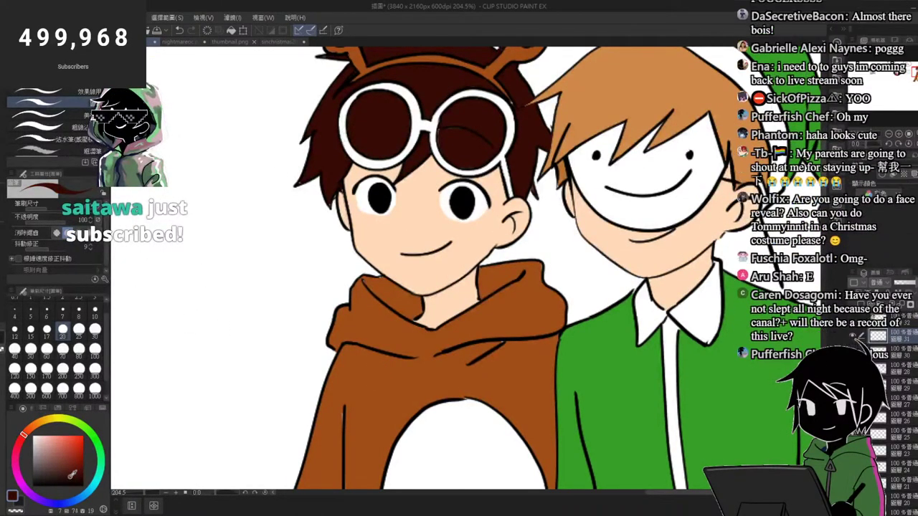
pyautogui.scroll(2, 412, 186)
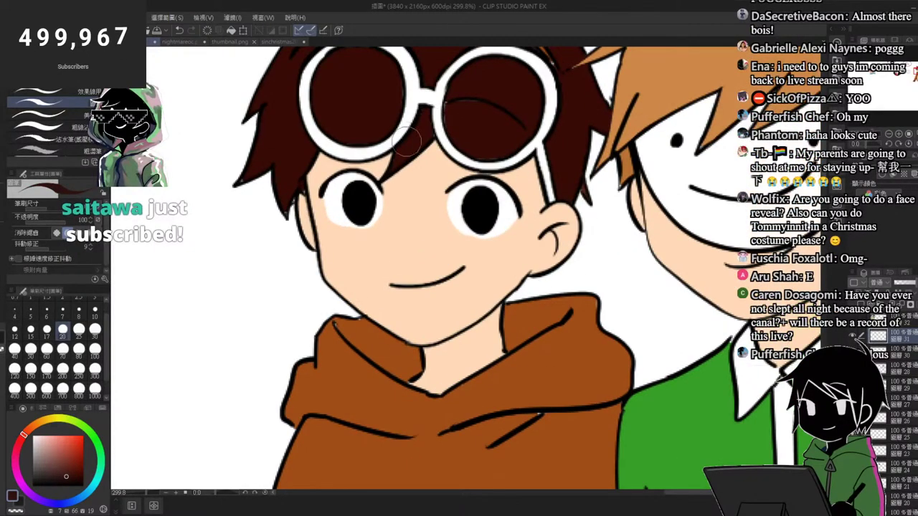
pyautogui.scroll(1, 413, 178)
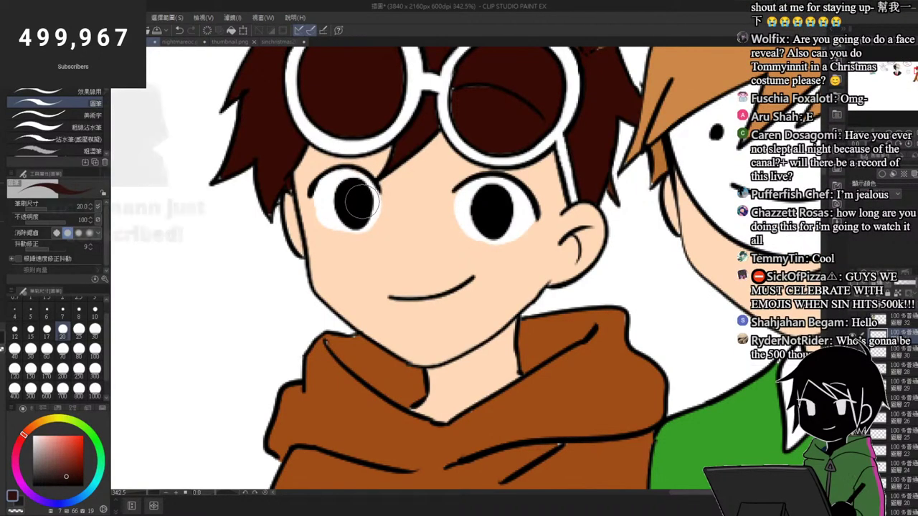
pyautogui.moveTo(358, 195)
pyautogui.mouseDown()
pyautogui.moveTo(361, 209)
pyautogui.moveTo(351, 194)
pyautogui.moveTo(365, 197)
pyautogui.mouseUp()
pyautogui.moveTo(495, 212)
pyautogui.mouseDown()
pyautogui.moveTo(505, 207)
pyautogui.moveTo(494, 200)
pyautogui.mouseUp()
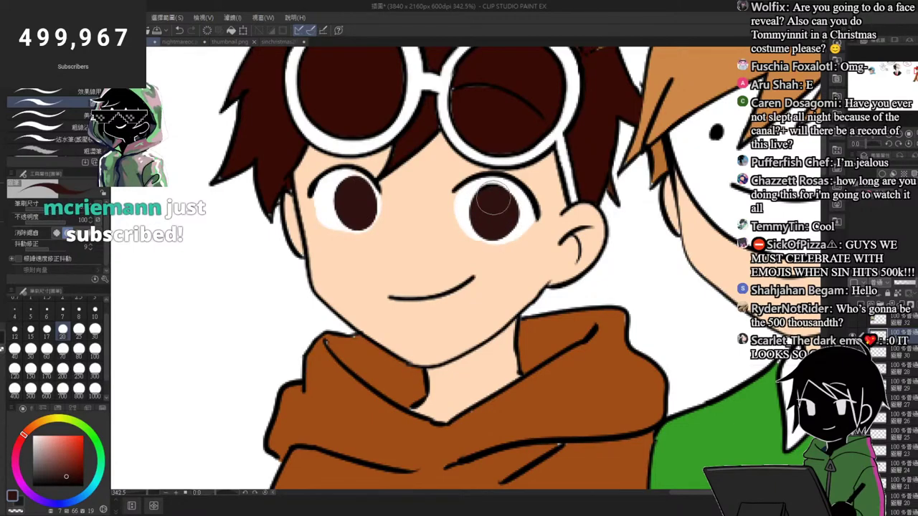
# Step: Sample white from the goggle frame and paint small highlights on both lenses and both pupils of the goggled character
pyautogui.moveTo(355, 306); pyautogui.dragTo(338, 323)
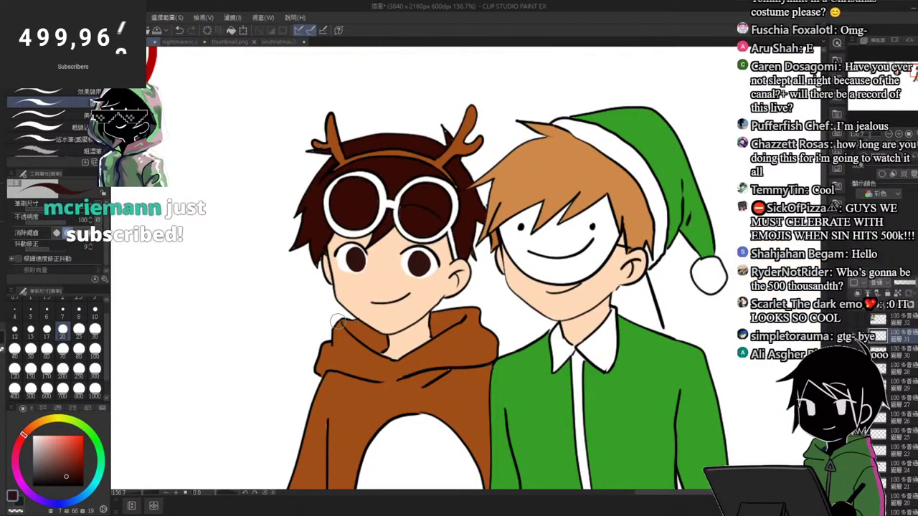
pyautogui.scroll(3, 432, 187)
pyautogui.keyDown('alt'); pyautogui.click(439, 172); pyautogui.keyUp('alt')
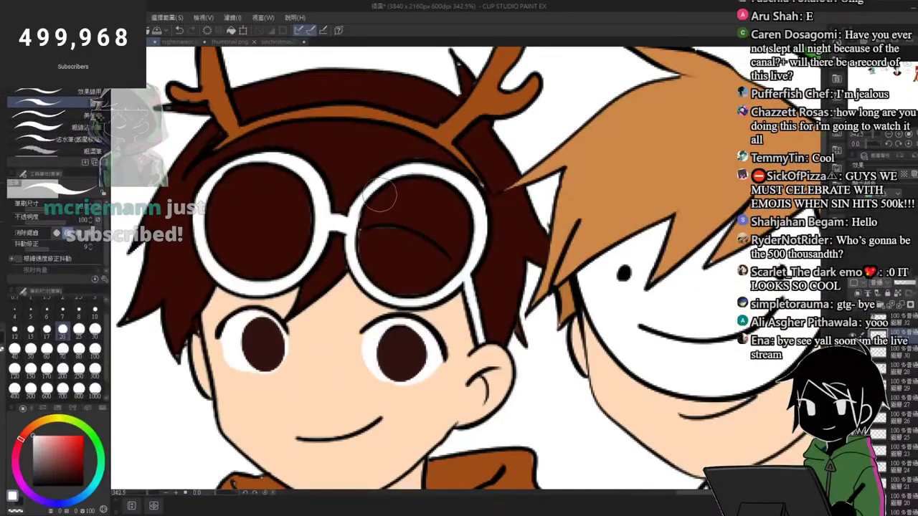
pyautogui.moveTo(381, 201); pyautogui.dragTo(394, 189)
pyautogui.moveTo(236, 175)
pyautogui.mouseDown()
pyautogui.moveTo(227, 183)
pyautogui.moveTo(232, 178)
pyautogui.mouseUp()
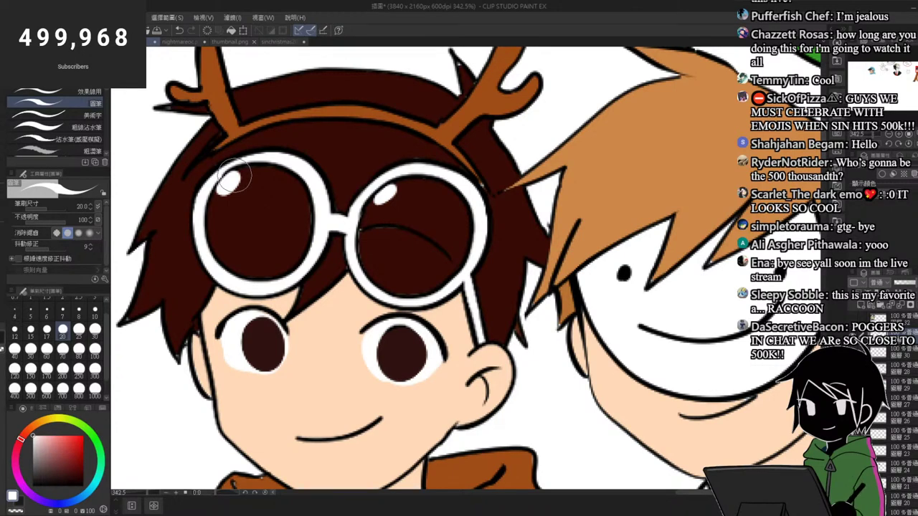
pyautogui.click(255, 331)
pyautogui.click(387, 334)
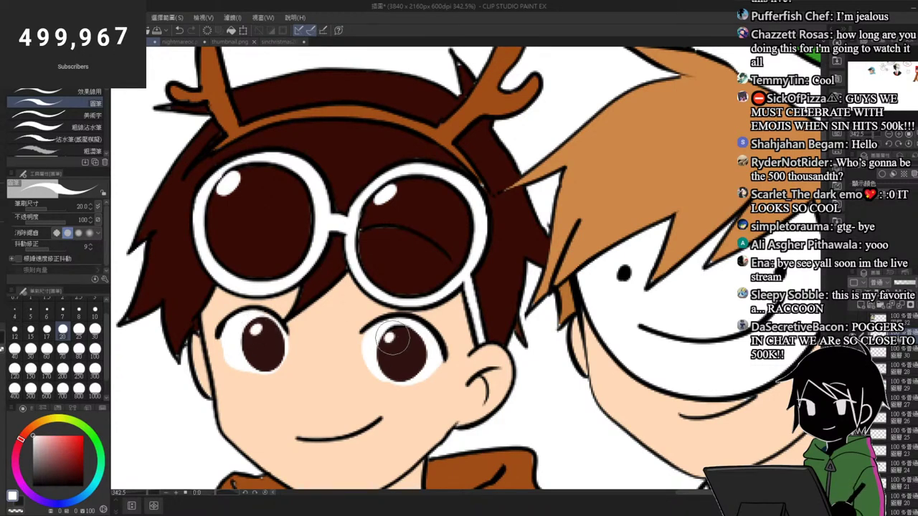
pyautogui.scroll(-5, 393, 339)
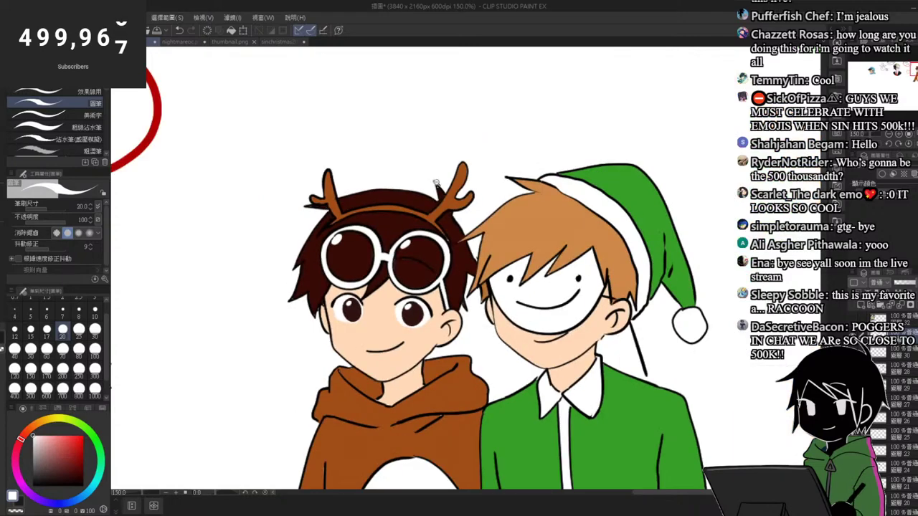
# Step: Sample the dark brown hair colour and fill the hair tuft beside the antler nearest the elf
pyautogui.scroll(3, 436, 184)
pyautogui.keyDown('alt'); pyautogui.click(443, 204); pyautogui.keyUp('alt')
pyautogui.moveTo(440, 188); pyautogui.dragTo(445, 201)
pyautogui.scroll(-2, 431, 147)
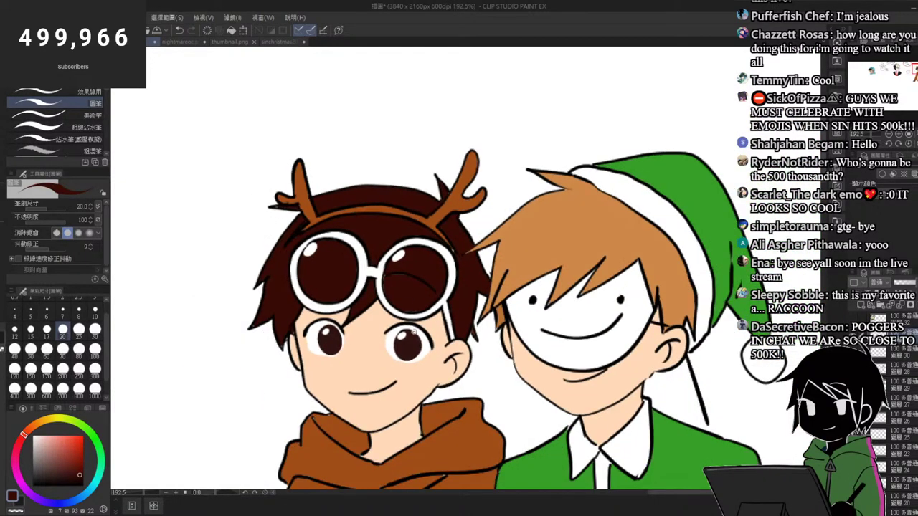
# Step: Paint black centres in both pupils and add a small white highlight for the goggled character's nose
pyautogui.scroll(3, 359, 331)
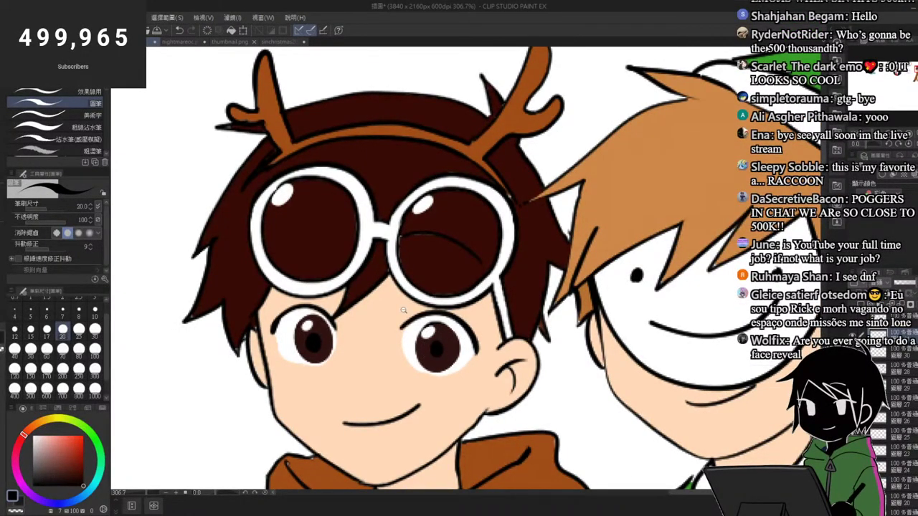
pyautogui.scroll(-5, 440, 294)
pyautogui.scroll(5, 442, 319)
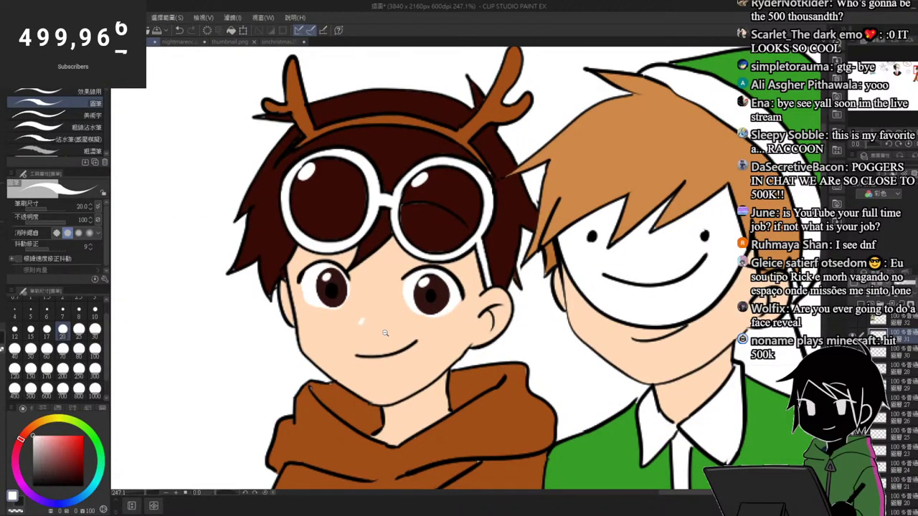
pyautogui.scroll(-2, 370, 356)
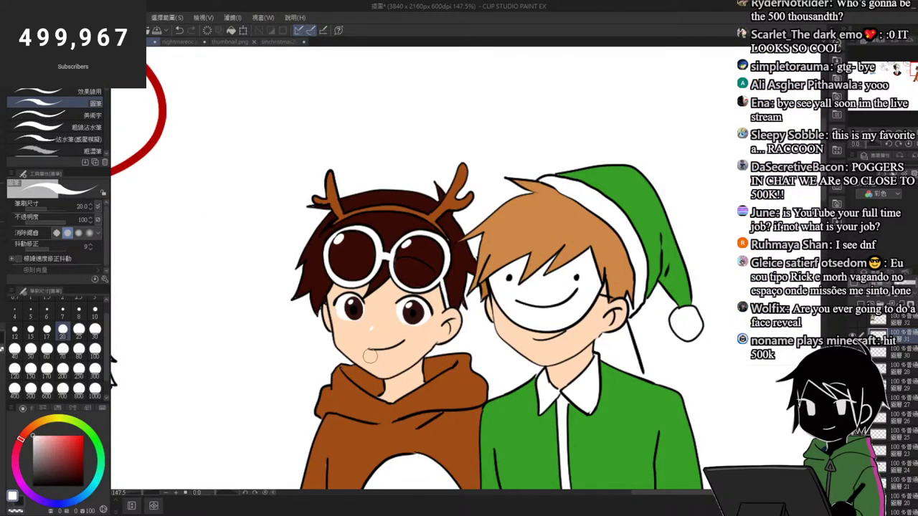
pyautogui.scroll(3, 457, 208)
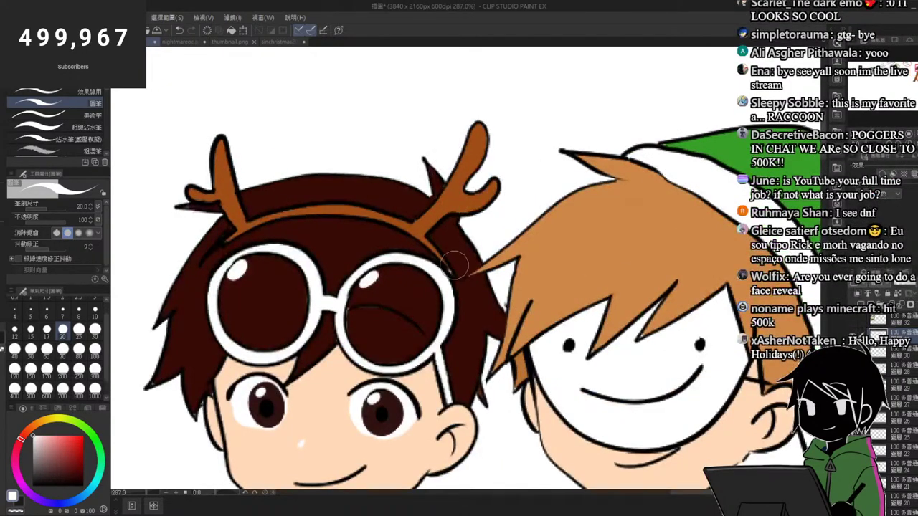
# Step: Undo the last stroke and colour the headband's ends over the hair with the sampled orange-brown (hue 23, saturation 85, brightness 63)
pyautogui.hotkey('ctrl', 'z')
pyautogui.keyDown('alt'); pyautogui.click(456, 197); pyautogui.keyUp('alt')
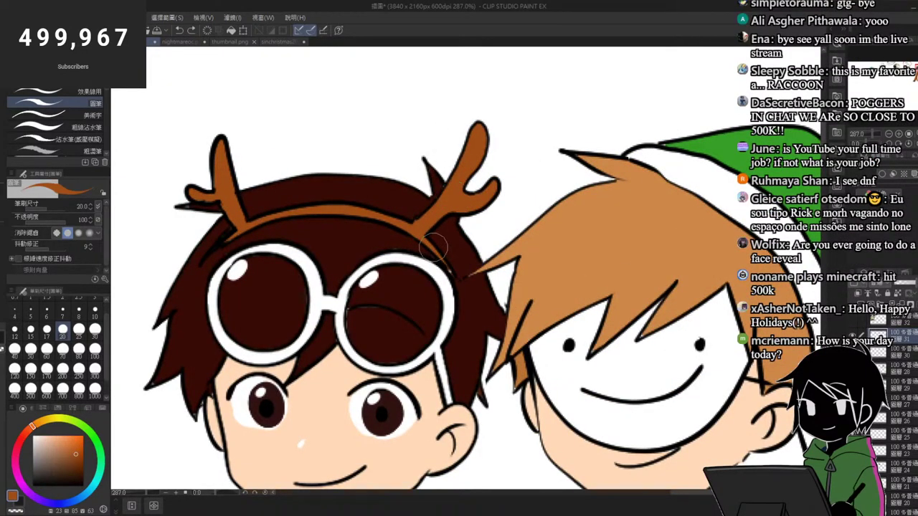
pyautogui.moveTo(434, 247); pyautogui.dragTo(456, 280)
pyautogui.scroll(-3, 458, 281)
pyautogui.scroll(4, 381, 216)
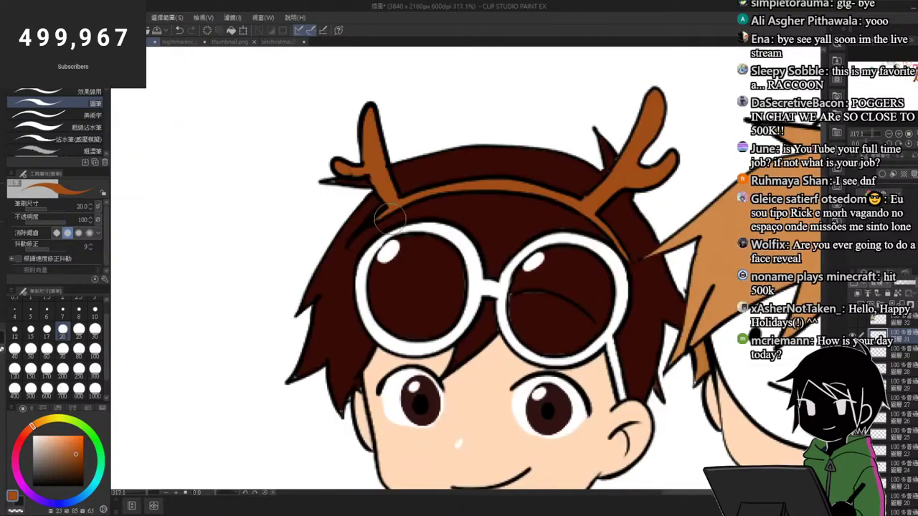
pyautogui.scroll(-3, 376, 204)
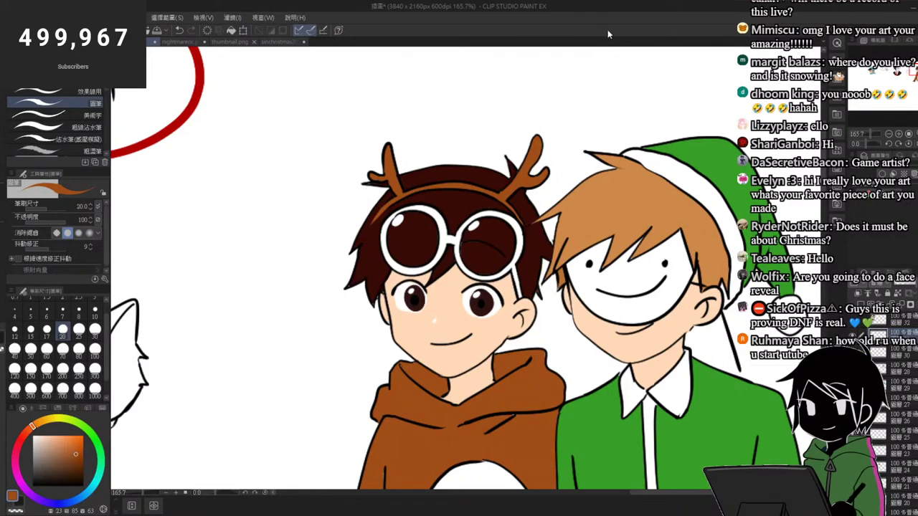
pyautogui.scroll(-1, 430, 188)
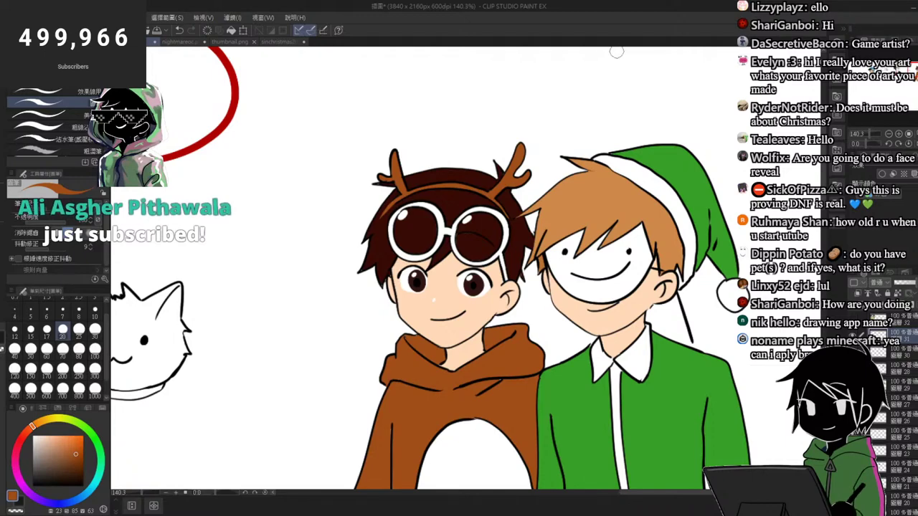
# Step: Sample black and draw a small nose mark beside the white highlight and an eyebrow on the goggled character
pyautogui.scroll(-6, 422, 200)
pyautogui.scroll(12, 440, 248)
pyautogui.keyDown('alt'); pyautogui.click(469, 234); pyautogui.keyUp('alt')
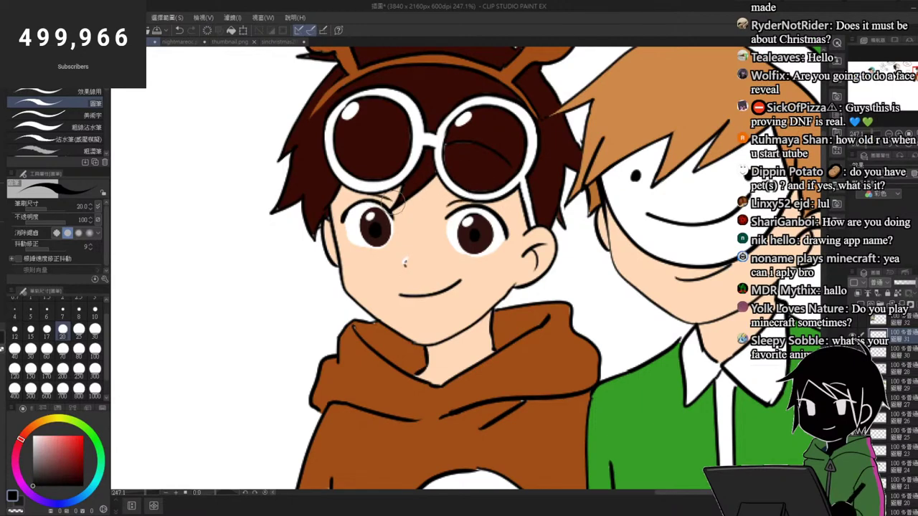
pyautogui.scroll(-3, 398, 196)
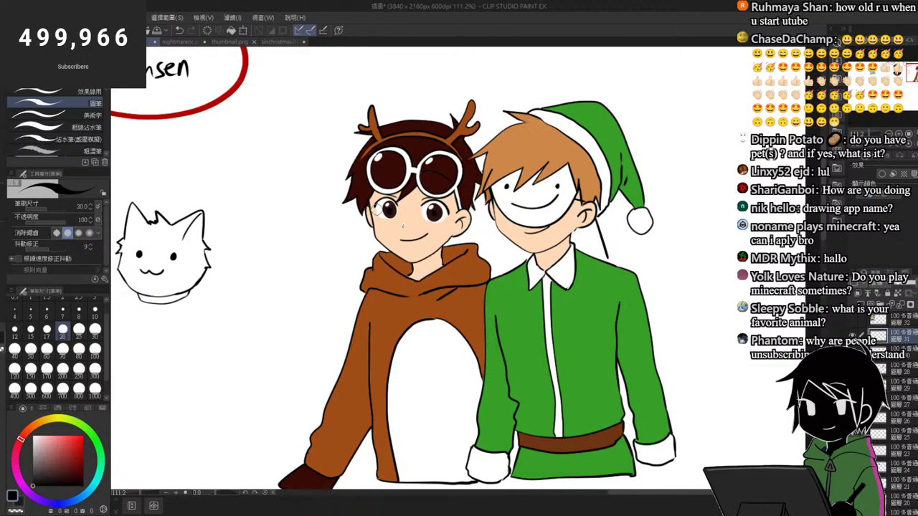
pyautogui.scroll(3, 402, 225)
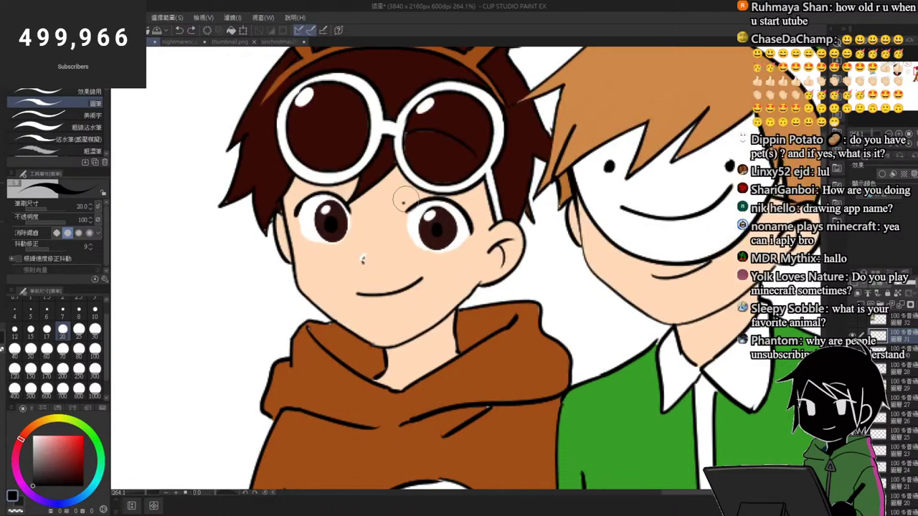
# Step: Cover the black nose mark with the sampled peach skin tone, and sample black again for the eye outlines
pyautogui.keyDown('alt'); pyautogui.click(365, 258); pyautogui.keyUp('alt')
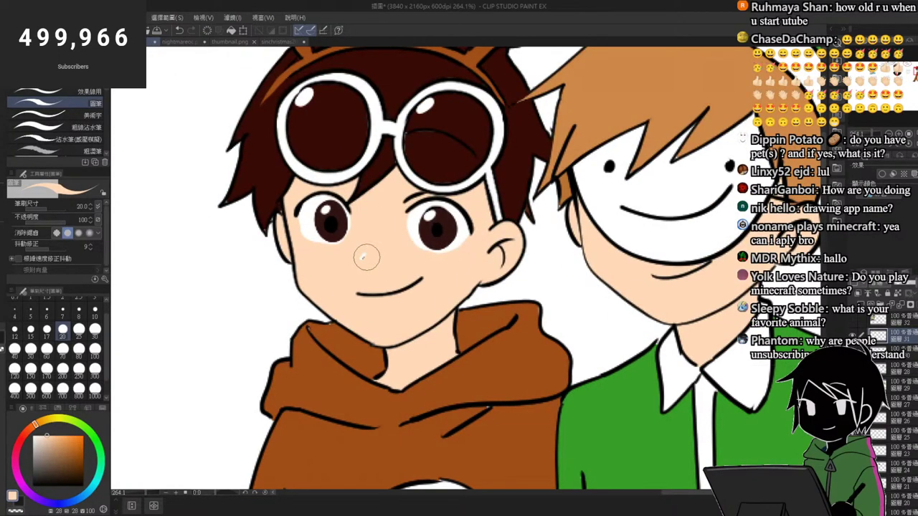
pyautogui.scroll(-5, 374, 212)
pyautogui.scroll(5, 395, 209)
pyautogui.keyDown('alt'); pyautogui.click(408, 217); pyautogui.keyUp('alt')
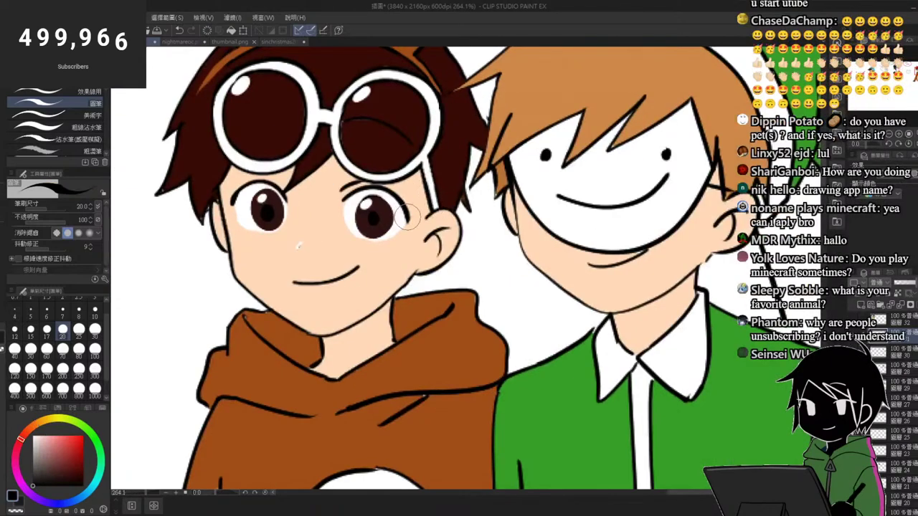
# Step: Switch to white and touch up the white of the goggled character's eye farther from the elf
pyautogui.press('x')
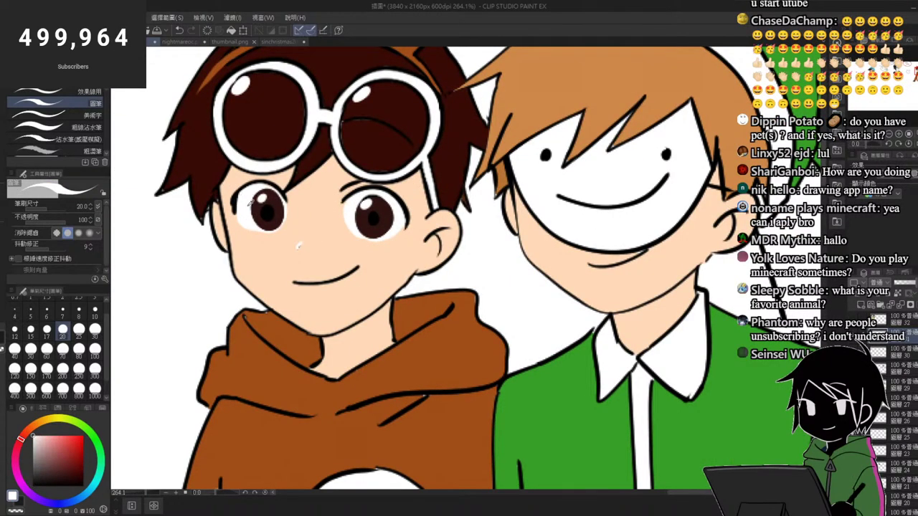
pyautogui.moveTo(253, 232); pyautogui.dragTo(288, 227)
pyautogui.moveTo(381, 163); pyautogui.dragTo(326, 130)
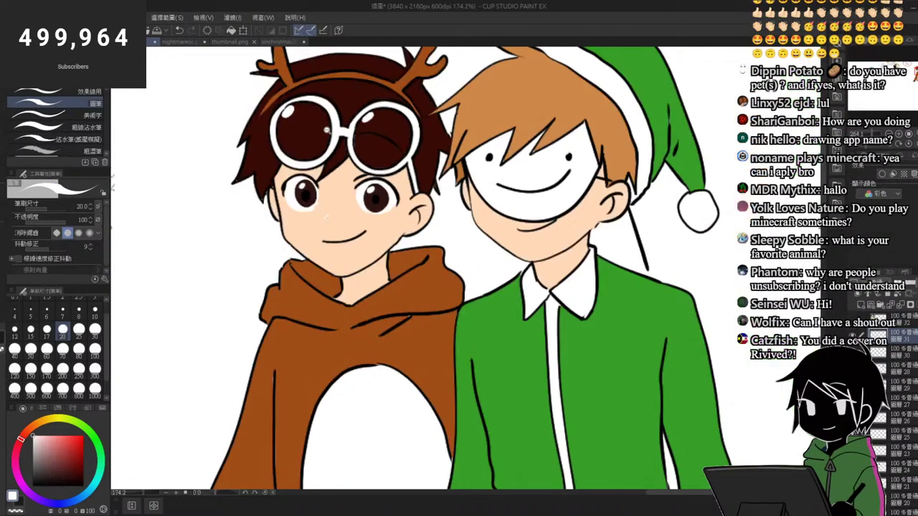
pyautogui.scroll(-4, 326, 129)
pyautogui.scroll(4, 360, 160)
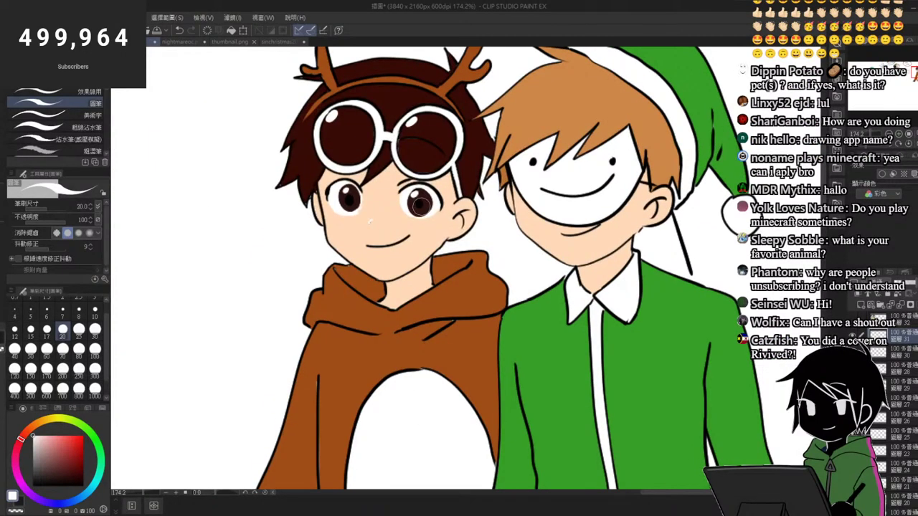
# Step: Switch to black and refine the lash line and eyebrow of the eye farther from the elf
pyautogui.press('x')
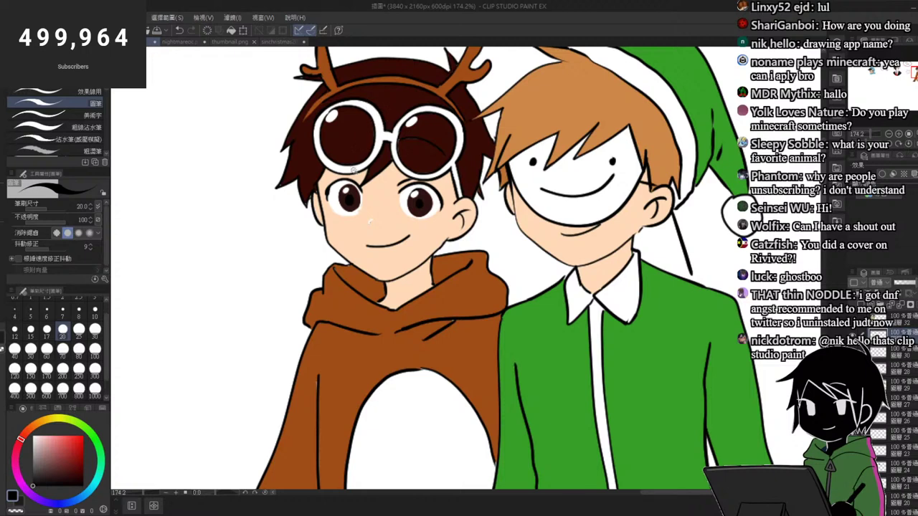
pyautogui.scroll(2, 370, 126)
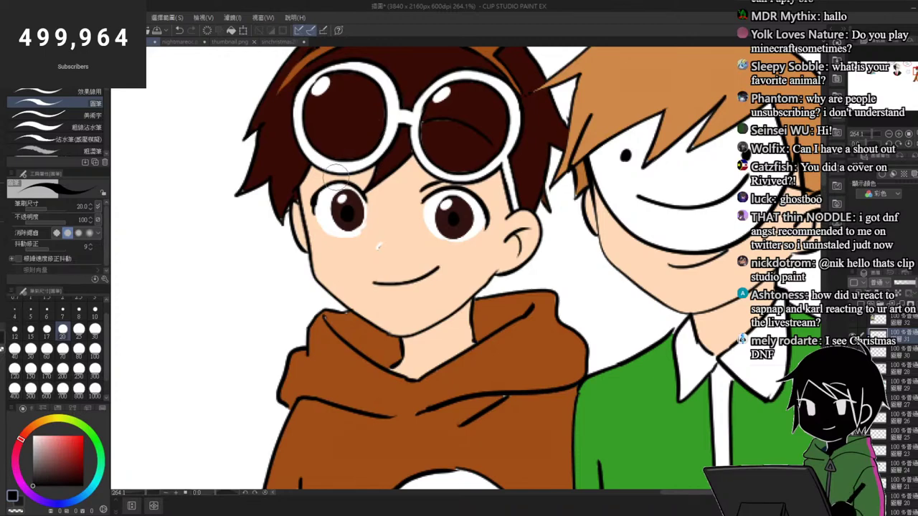
pyautogui.scroll(-4, 316, 130)
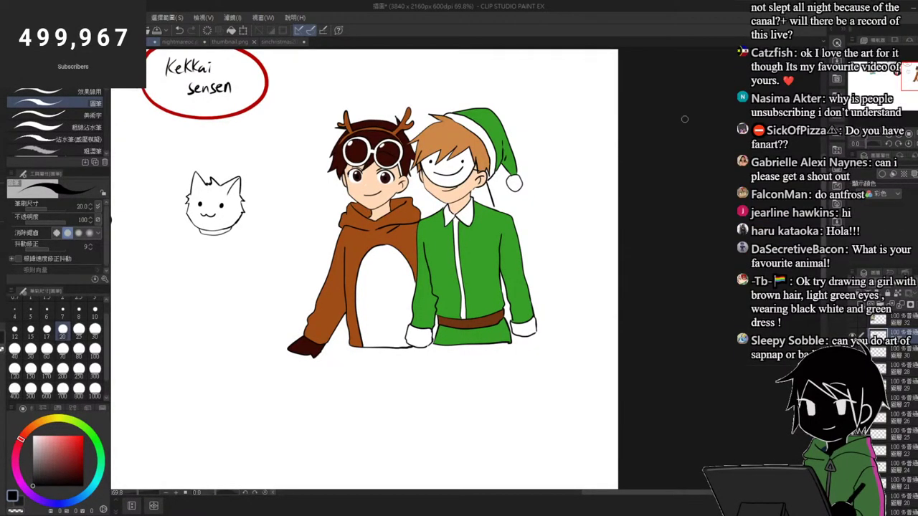
# Step: Widen the black outline of the eye farther from the elf and fill the enlarged area with white
pyautogui.press('x')
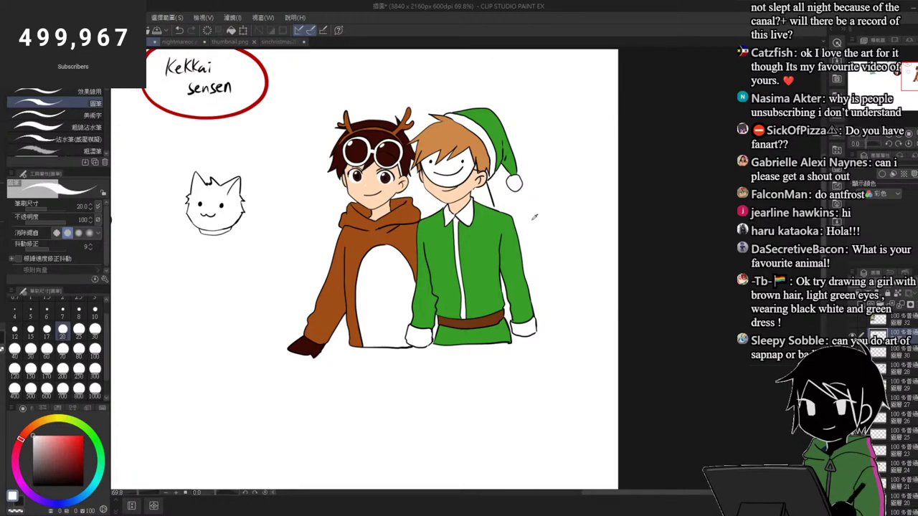
pyautogui.scroll(6, 364, 170)
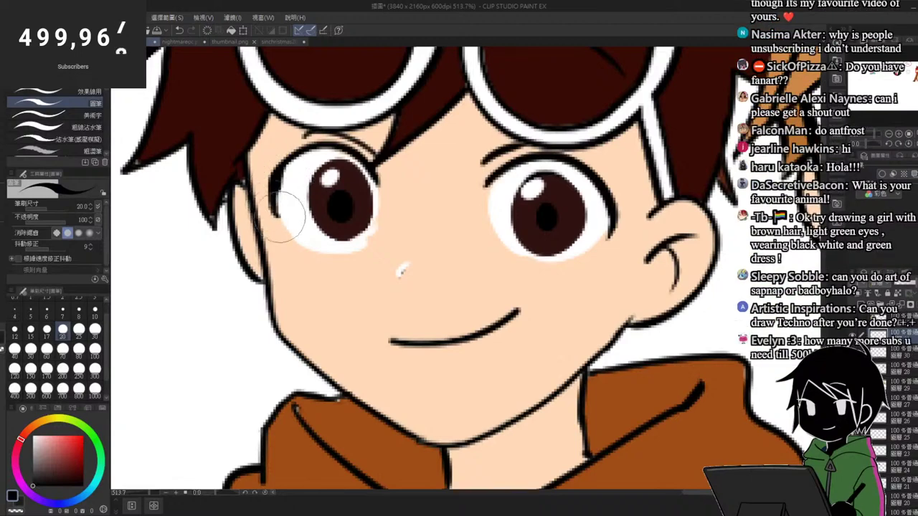
pyautogui.moveTo(286, 183)
pyautogui.mouseDown()
pyautogui.moveTo(294, 221)
pyautogui.moveTo(306, 159)
pyautogui.moveTo(291, 165)
pyautogui.moveTo(338, 152)
pyautogui.moveTo(384, 208)
pyautogui.moveTo(375, 195)
pyautogui.moveTo(372, 237)
pyautogui.mouseUp()
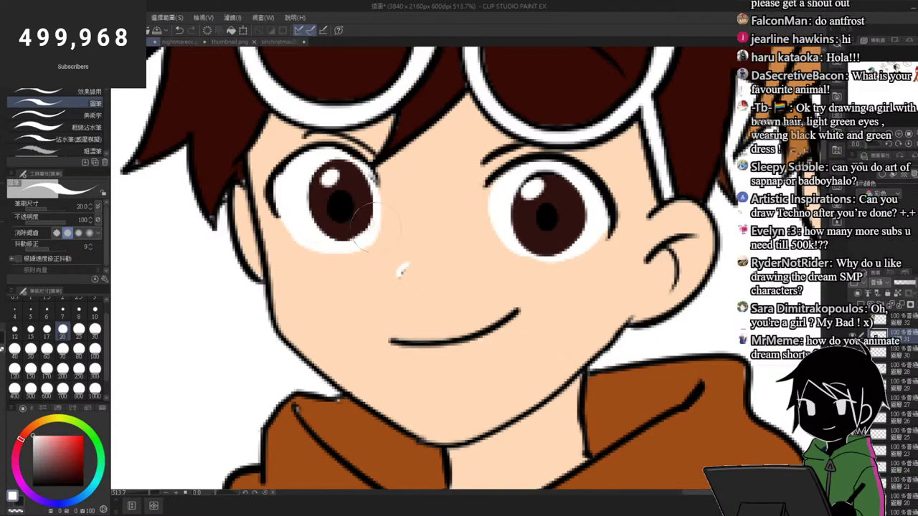
pyautogui.scroll(-10, 458, 136)
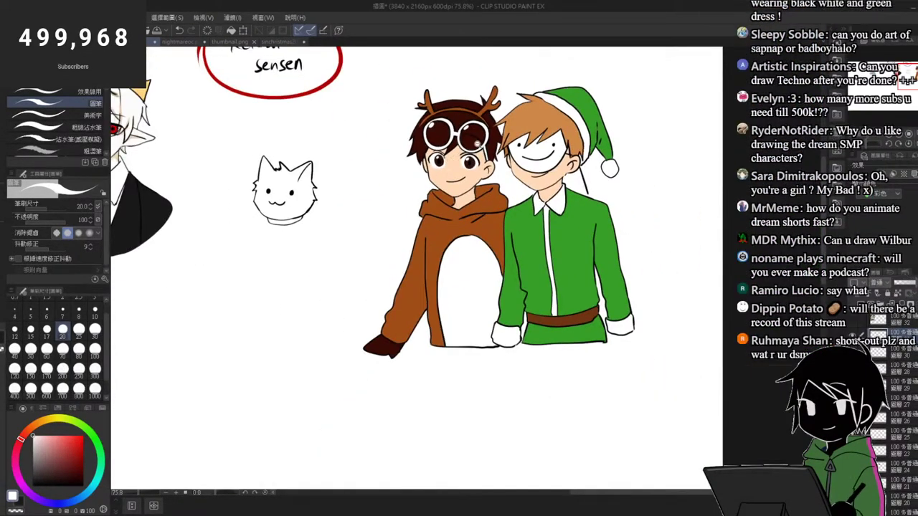
# Step: On a new layer, draw one side of a face's jaw line in black in the blank area below the cat doodle
pyautogui.scroll(-2, 462, 154)
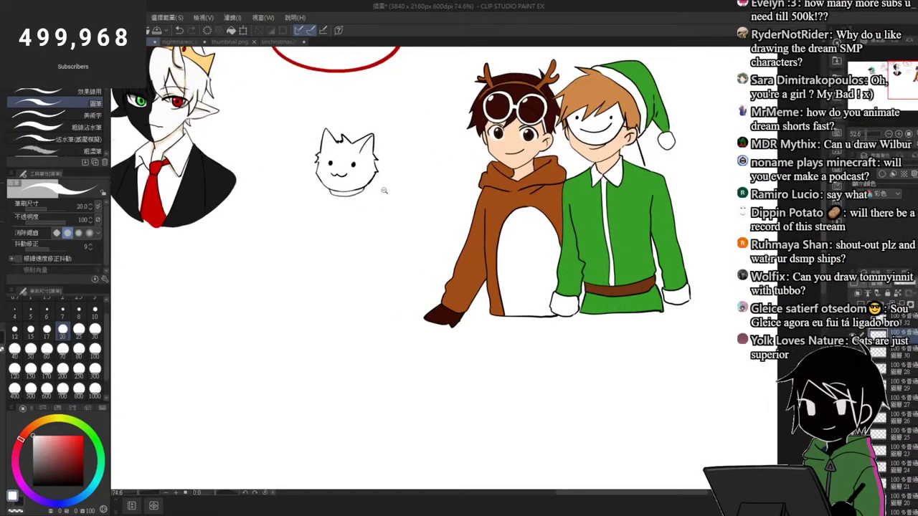
pyautogui.scroll(-1, 380, 190)
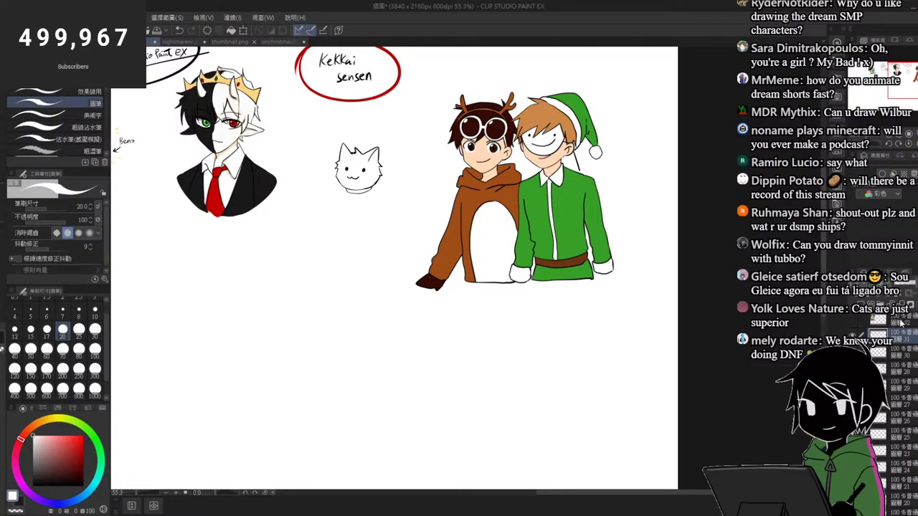
pyautogui.scroll(3, 283, 294)
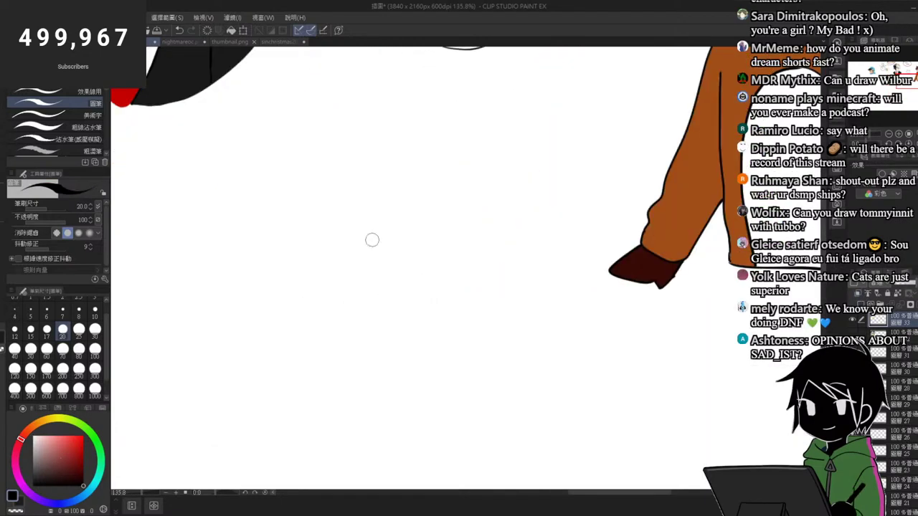
pyautogui.scroll(-3, 371, 239)
pyautogui.scroll(3, 373, 177)
pyautogui.scroll(1, 376, 215)
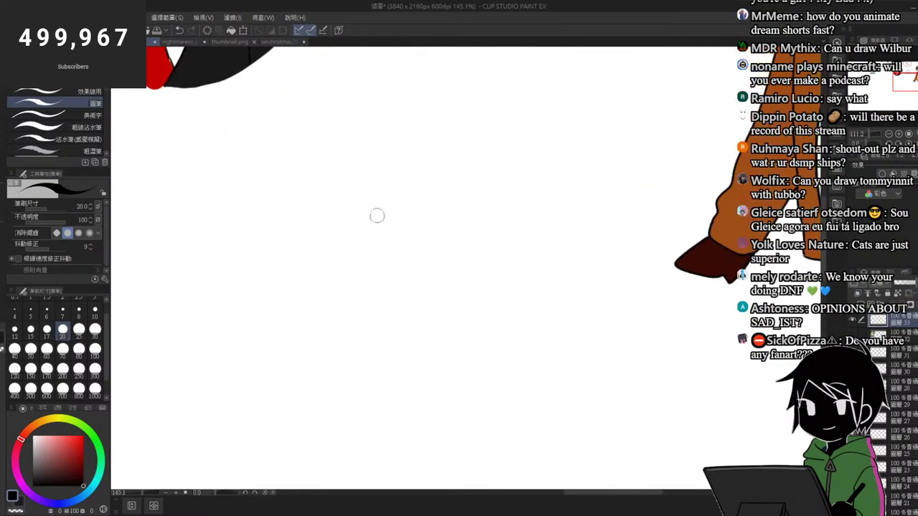
pyautogui.moveTo(405, 189)
pyautogui.mouseDown()
pyautogui.moveTo(385, 264)
pyautogui.moveTo(355, 294)
pyautogui.mouseUp()
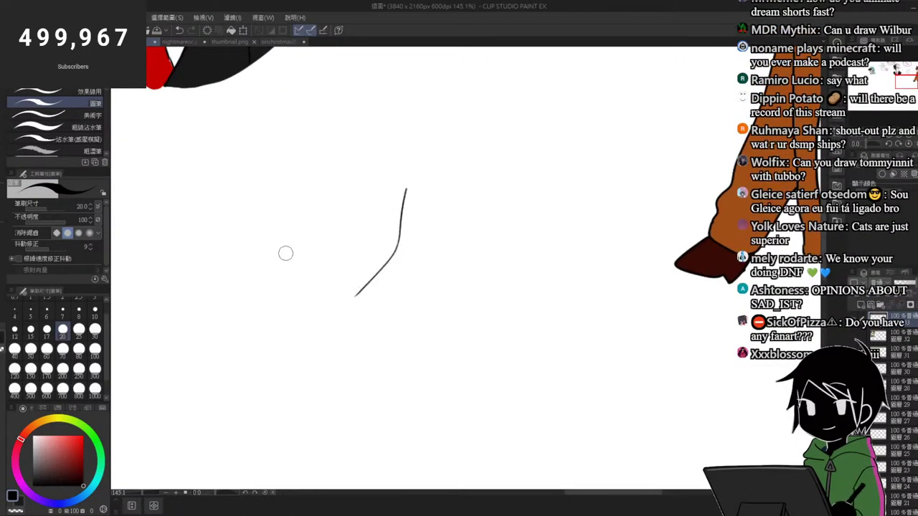
pyautogui.moveTo(286, 254); pyautogui.dragTo(320, 277)
pyautogui.scroll(3, 329, 279)
pyautogui.hotkey('ctrl', 'z')
pyautogui.scroll(1, 301, 271)
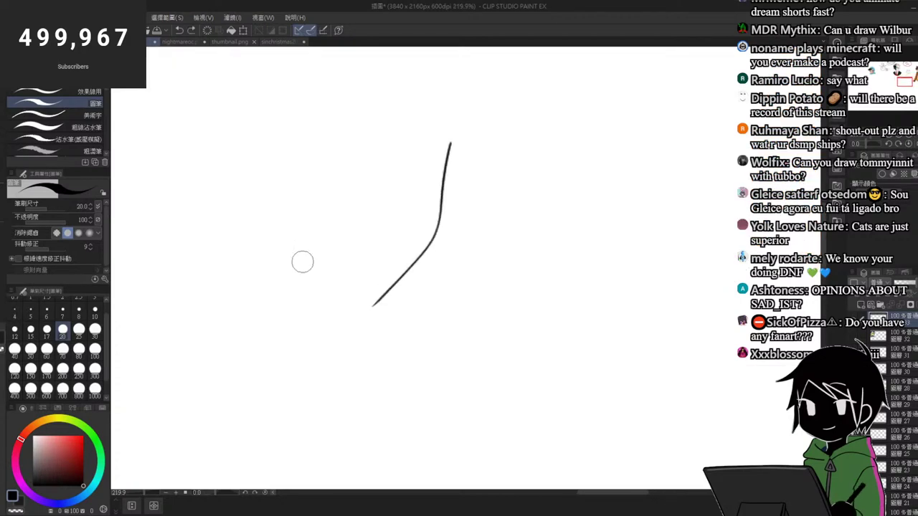
pyautogui.moveTo(251, 217)
pyautogui.mouseDown()
pyautogui.moveTo(290, 273)
pyautogui.moveTo(349, 306)
pyautogui.mouseUp()
pyautogui.scroll(3, 372, 304)
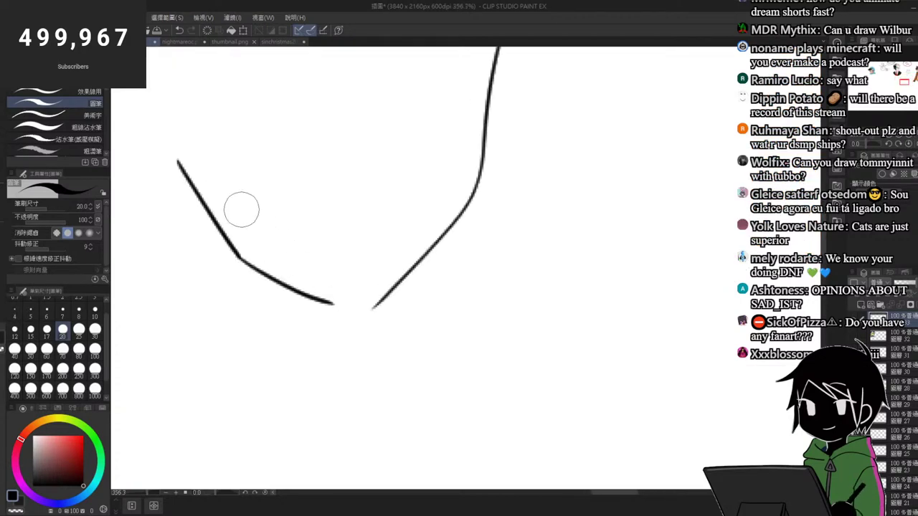
pyautogui.hotkey('ctrl', 'z')
pyautogui.hotkey('ctrl', 'z')
pyautogui.moveTo(159, 164)
pyautogui.mouseDown()
pyautogui.moveTo(211, 240)
pyautogui.moveTo(298, 284)
pyautogui.mouseUp()
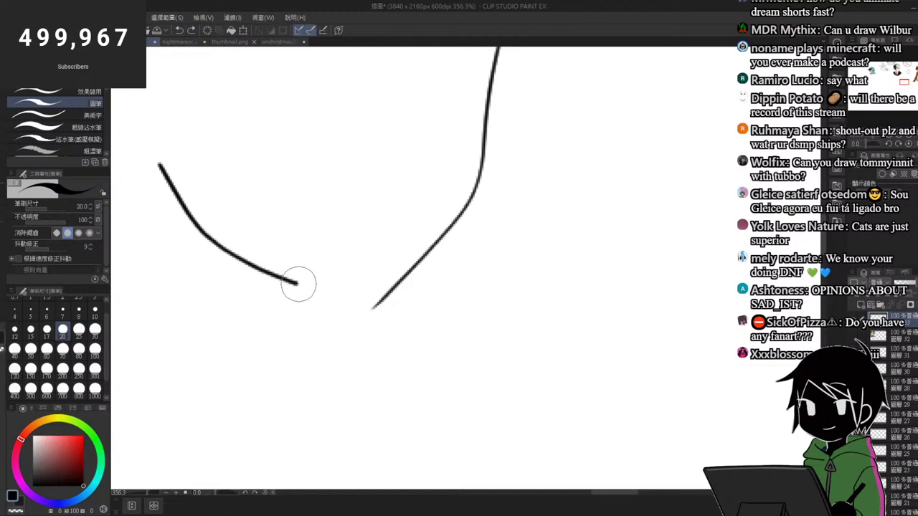
pyautogui.hotkey('ctrl', 'z')
# Step: Draw the opposite side of the jaw line, angling down from the cheek to meet the first line at the chin
pyautogui.moveTo(170, 162)
pyautogui.mouseDown()
pyautogui.moveTo(243, 263)
pyautogui.moveTo(317, 301)
pyautogui.moveTo(373, 307)
pyautogui.mouseUp()
pyautogui.scroll(-5, 332, 330)
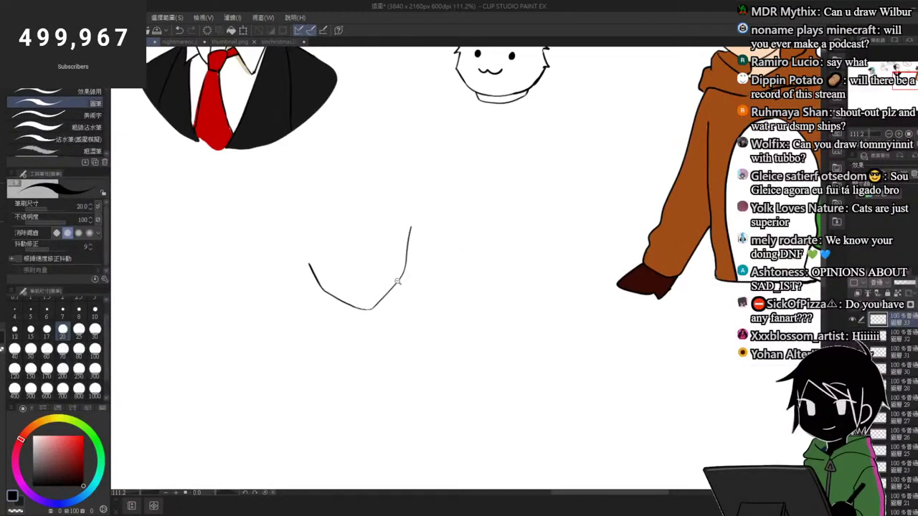
pyautogui.scroll(1, 398, 281)
pyautogui.scroll(-3, 317, 142)
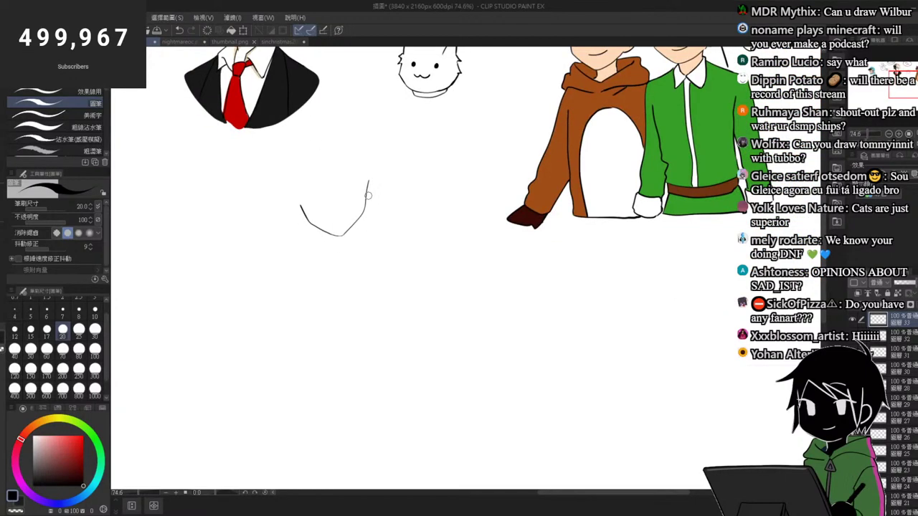
pyautogui.scroll(1, 368, 195)
# Step: Lasso the jaw line, shift it slightly lower with a transform, and clear the selection
pyautogui.press('m')
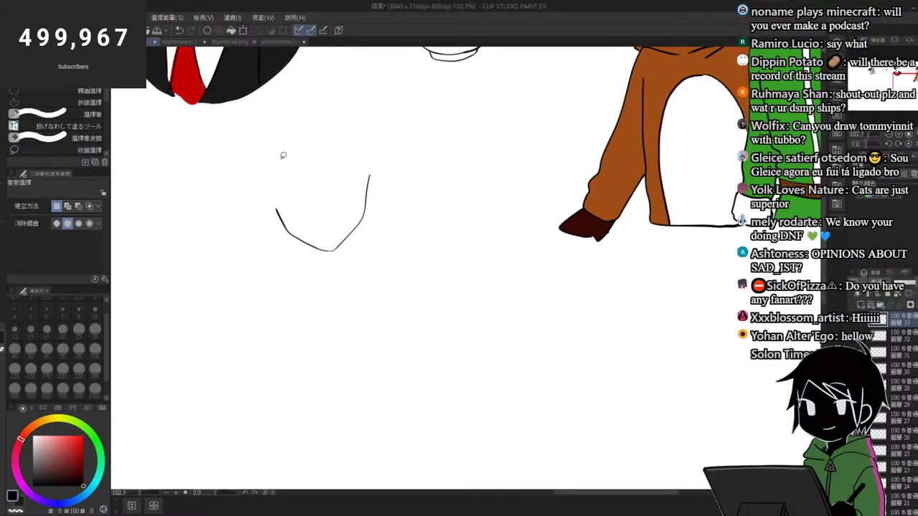
pyautogui.moveTo(282, 155)
pyautogui.mouseDown()
pyautogui.moveTo(357, 262)
pyautogui.moveTo(350, 145)
pyautogui.mouseUp()
pyautogui.hotkey('ctrl', 't')
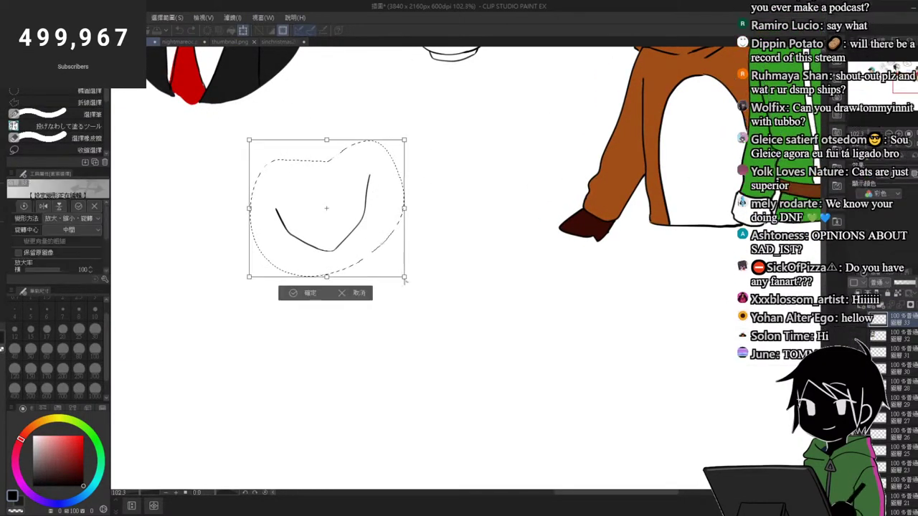
pyautogui.moveTo(405, 279); pyautogui.dragTo(416, 283)
pyautogui.press('Return')
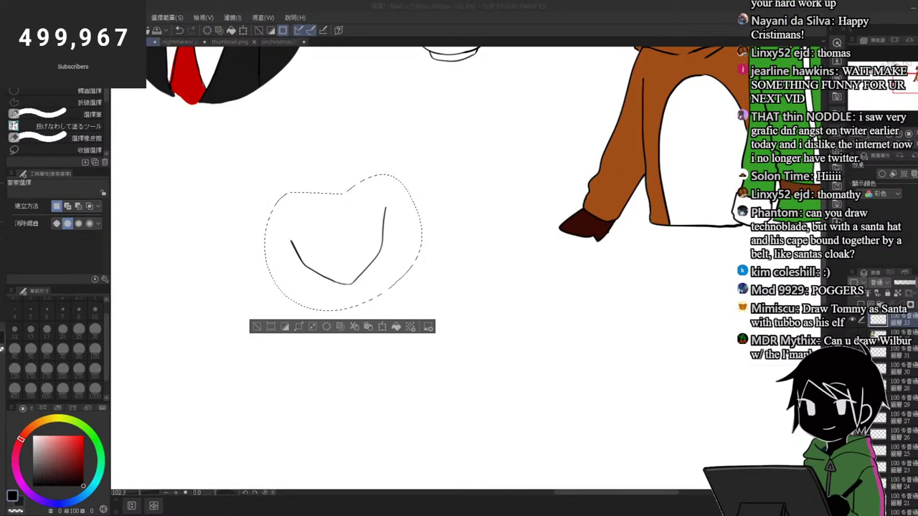
pyautogui.hotkey('alt', 'Tab')
pyautogui.keyDown('alt'); pyautogui.click(357, 195); pyautogui.keyUp('alt')
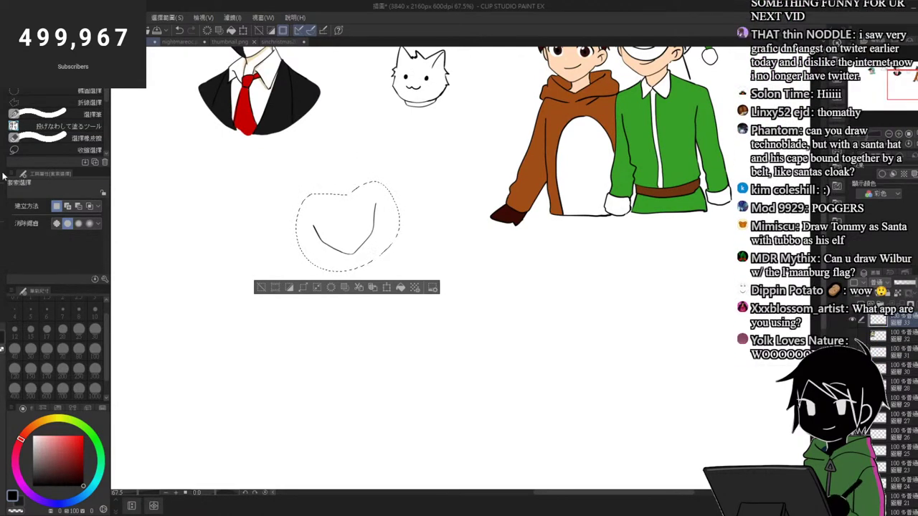
pyautogui.click(313, 149)
pyautogui.scroll(5, 351, 245)
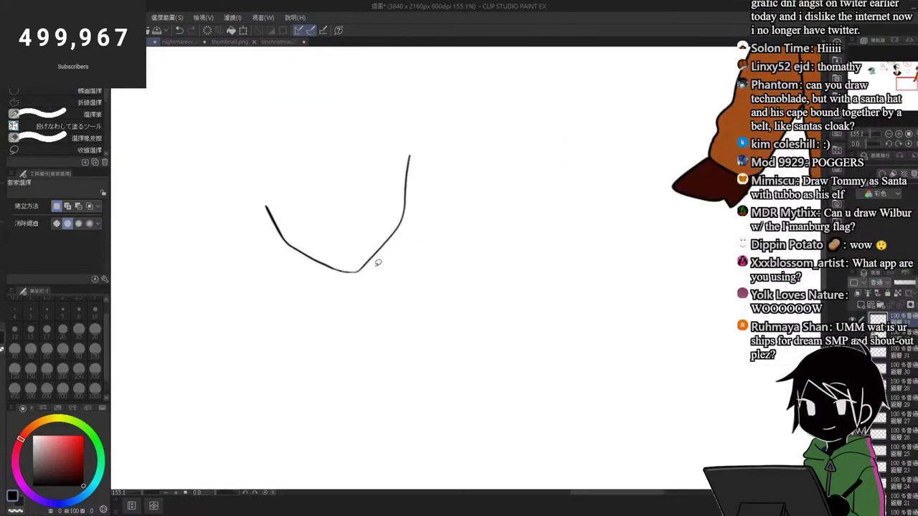
pyautogui.press('p')
pyautogui.scroll(1, 287, 198)
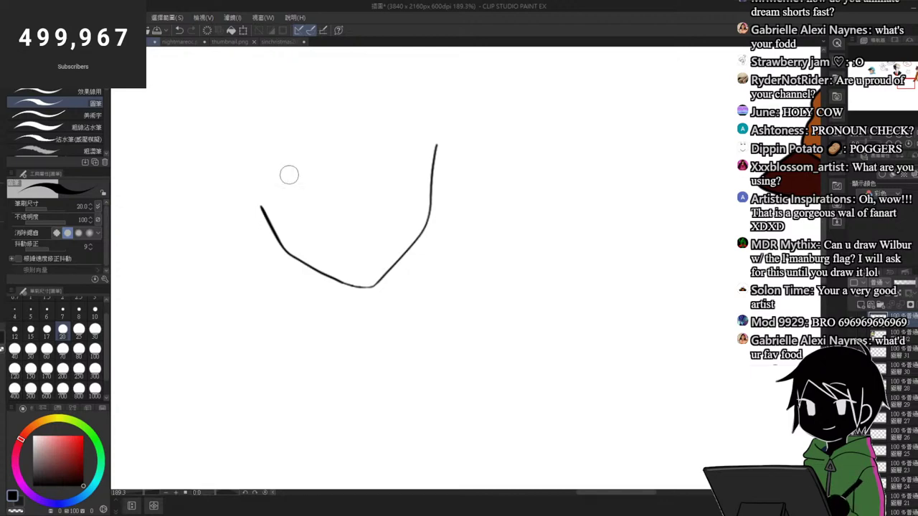
pyautogui.moveTo(329, 233)
pyautogui.mouseDown()
pyautogui.moveTo(323, 242)
pyautogui.moveTo(334, 213)
pyautogui.mouseUp()
pyautogui.press('p')
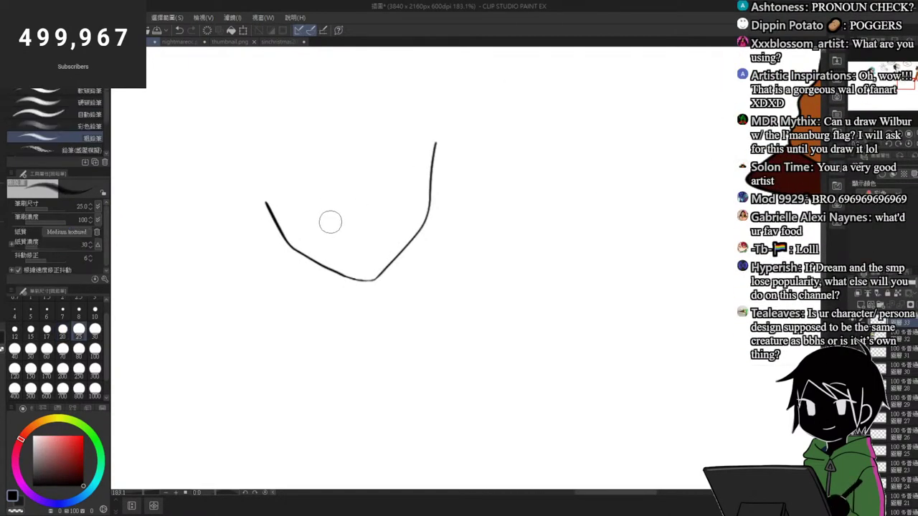
pyautogui.scroll(-2, 326, 231)
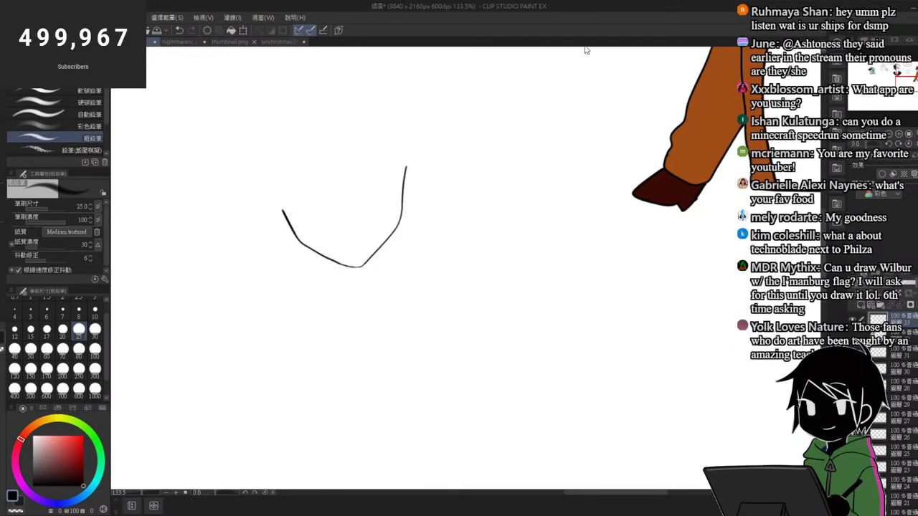
pyautogui.moveTo(305, 243); pyautogui.dragTo(322, 234)
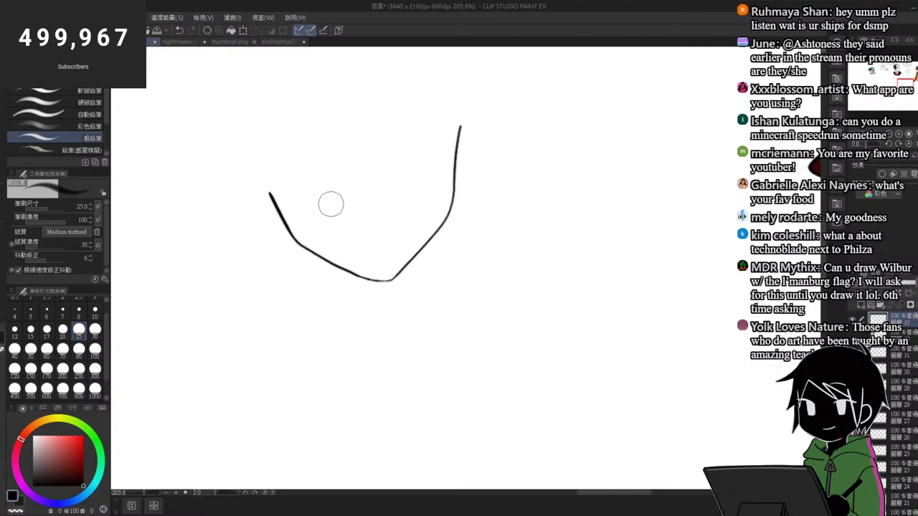
# Step: Draw an ear with inner fold lines at the upper end of the near jaw line using the round pen
pyautogui.press('p')
pyautogui.moveTo(263, 163); pyautogui.dragTo(283, 227)
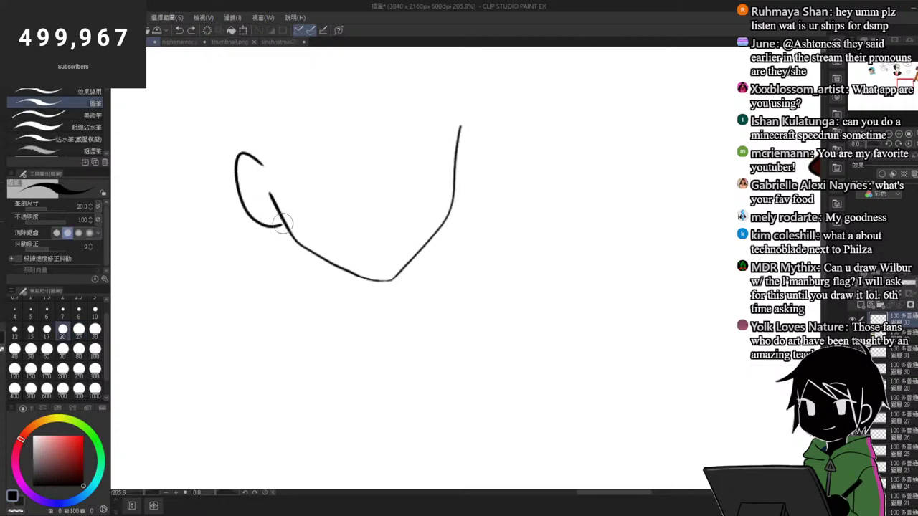
pyautogui.moveTo(250, 183); pyautogui.dragTo(280, 208)
pyautogui.scroll(-3, 323, 243)
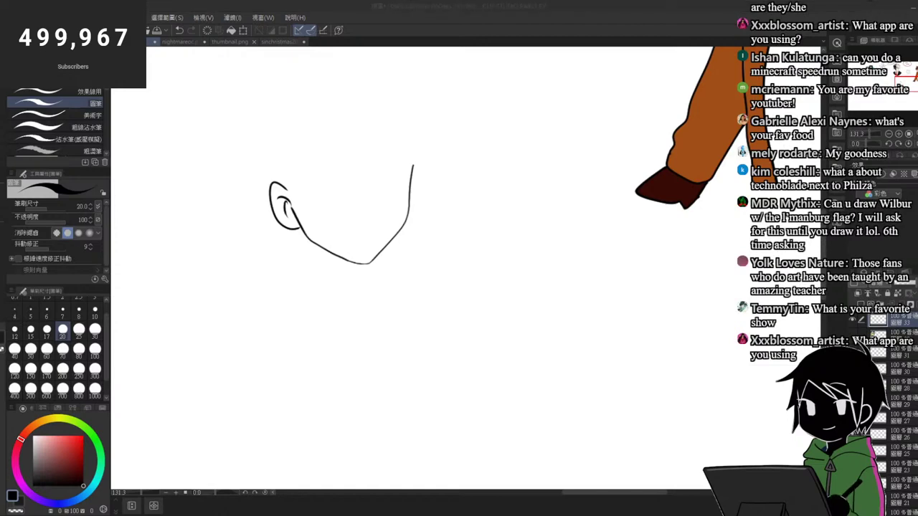
pyautogui.scroll(-2, 346, 191)
pyautogui.scroll(2, 351, 161)
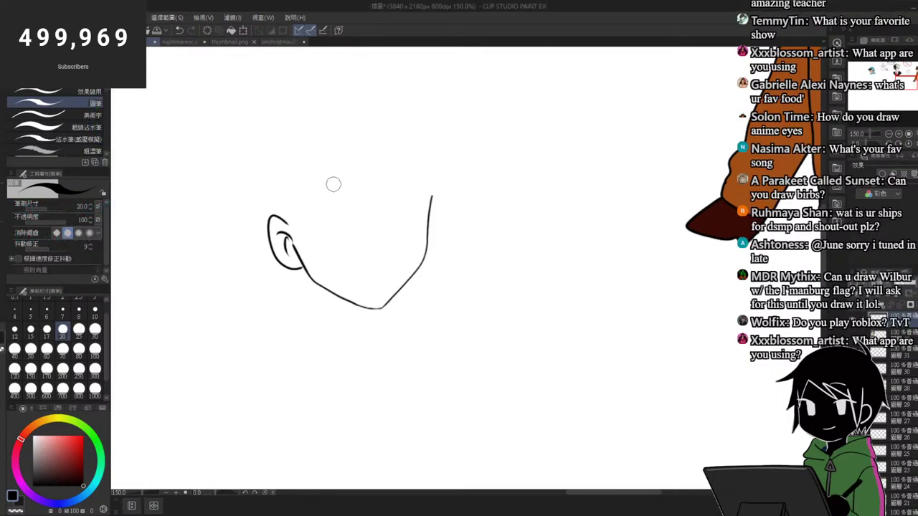
# Step: Draw the jagged fringe across the forehead, running to the upper end of the far cheek line
pyautogui.scroll(2, 336, 182)
pyautogui.moveTo(307, 148)
pyautogui.mouseDown()
pyautogui.moveTo(359, 229)
pyautogui.moveTo(431, 211)
pyautogui.moveTo(340, 205)
pyautogui.moveTo(451, 214)
pyautogui.moveTo(435, 196)
pyautogui.moveTo(354, 200)
pyautogui.moveTo(444, 194)
pyautogui.mouseUp()
pyautogui.hotkey('ctrl', 'z')
pyautogui.hotkey('ctrl', 'z')
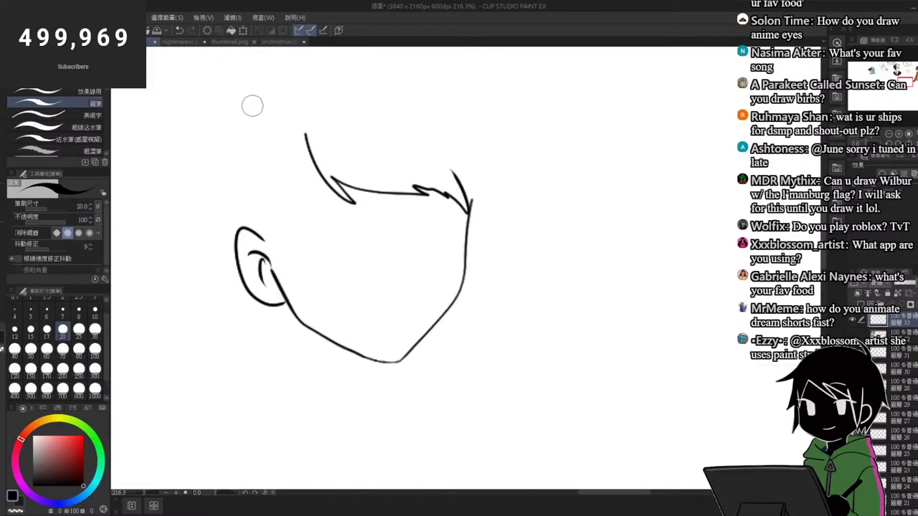
# Step: Draw the spiky side hair above the ear and the lock joining the fringe's peak to the ear
pyautogui.moveTo(256, 96); pyautogui.dragTo(211, 164)
pyautogui.hotkey('ctrl', 'z')
pyautogui.moveTo(256, 96)
pyautogui.mouseDown()
pyautogui.moveTo(204, 166)
pyautogui.moveTo(219, 167)
pyautogui.moveTo(211, 231)
pyautogui.moveTo(241, 231)
pyautogui.mouseUp()
pyautogui.moveTo(302, 136)
pyautogui.mouseDown()
pyautogui.moveTo(285, 188)
pyautogui.moveTo(286, 230)
pyautogui.moveTo(267, 248)
pyautogui.moveTo(292, 239)
pyautogui.mouseUp()
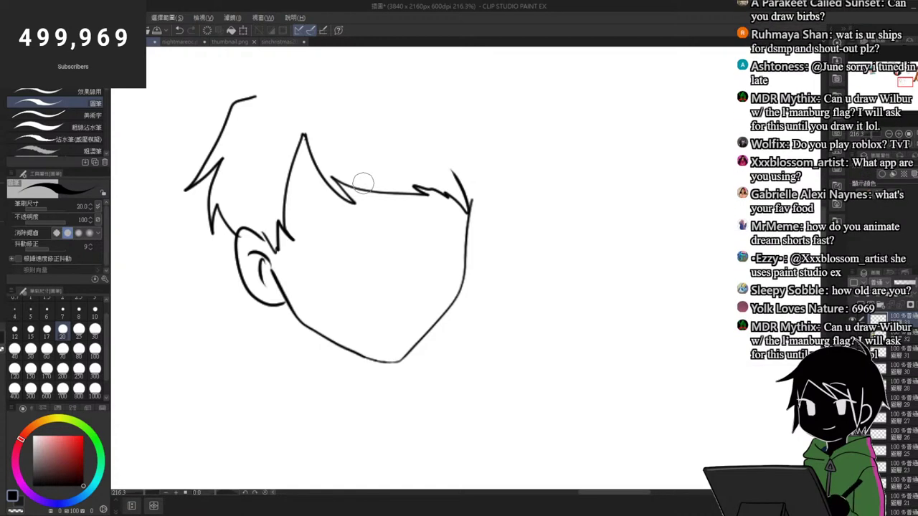
# Step: Draw a bent bandage across the nose and an open smiling mouth below it
pyautogui.moveTo(374, 284)
pyautogui.mouseDown()
pyautogui.moveTo(423, 268)
pyautogui.moveTo(427, 283)
pyautogui.moveTo(377, 289)
pyautogui.mouseUp()
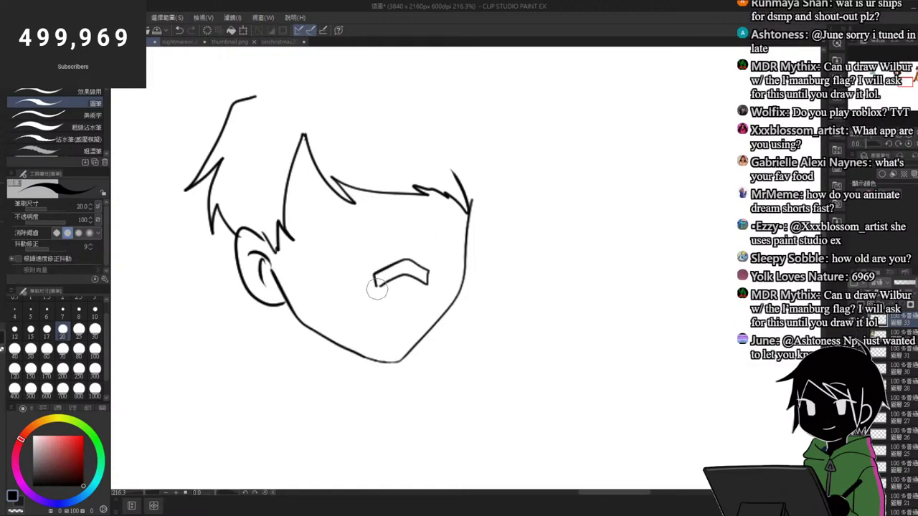
pyautogui.moveTo(418, 310); pyautogui.dragTo(343, 309)
pyautogui.hotkey('ctrl', 'z')
pyautogui.moveTo(417, 308)
pyautogui.mouseDown()
pyautogui.moveTo(353, 309)
pyautogui.moveTo(372, 324)
pyautogui.moveTo(410, 320)
pyautogui.moveTo(369, 321)
pyautogui.mouseUp()
pyautogui.hotkey('ctrl', 'z')
pyautogui.hotkey('ctrl', 'z')
pyautogui.hotkey('ctrl', 'z')
# Step: Draw the closed winking eye nearer the ear, with its lid crease and a long eyebrow under the fringe
pyautogui.moveTo(296, 242)
pyautogui.mouseDown()
pyautogui.moveTo(359, 235)
pyautogui.moveTo(323, 225)
pyautogui.moveTo(297, 247)
pyautogui.mouseUp()
pyautogui.moveTo(316, 217); pyautogui.dragTo(355, 223)
pyautogui.moveTo(284, 213); pyautogui.dragTo(364, 210)
pyautogui.hotkey('ctrl', 'z')
pyautogui.hotkey('ctrl', 'z')
# Step: Draw the open eye on the far side of the face with a slanted eyebrow crossing the fringe
pyautogui.moveTo(429, 211)
pyautogui.mouseDown()
pyautogui.moveTo(460, 185)
pyautogui.moveTo(450, 209)
pyautogui.moveTo(464, 219)
pyautogui.mouseUp()
pyautogui.hotkey('ctrl', 'z')
pyautogui.moveTo(448, 209)
pyautogui.mouseDown()
pyautogui.moveTo(433, 250)
pyautogui.moveTo(455, 202)
pyautogui.moveTo(428, 211)
pyautogui.moveTo(428, 201)
pyautogui.moveTo(466, 176)
pyautogui.mouseUp()
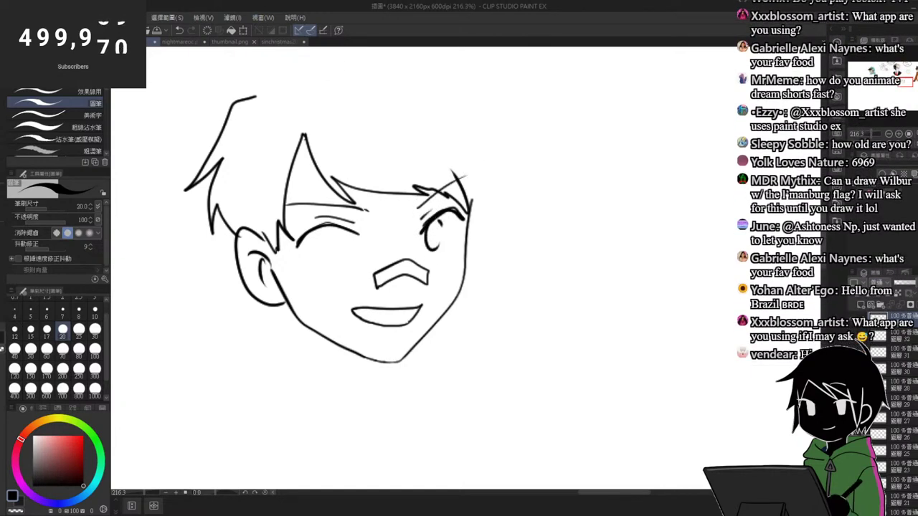
# Step: Outline the spiky hair over the crown and down past the far side of the face
pyautogui.scroll(-5, 282, 180)
pyautogui.scroll(5, 282, 117)
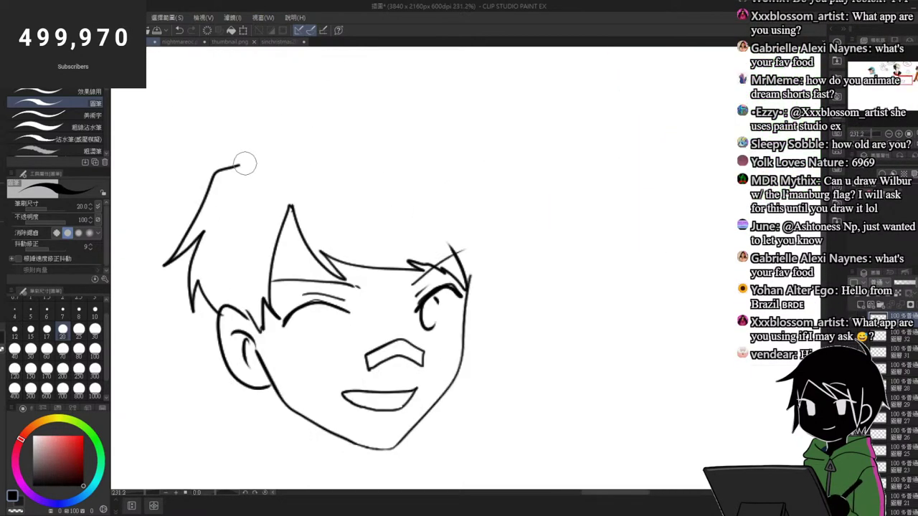
pyautogui.moveTo(241, 164)
pyautogui.mouseDown()
pyautogui.moveTo(272, 105)
pyautogui.moveTo(348, 73)
pyautogui.moveTo(309, 104)
pyautogui.moveTo(319, 117)
pyautogui.moveTo(492, 141)
pyautogui.moveTo(477, 166)
pyautogui.moveTo(513, 222)
pyautogui.moveTo(485, 205)
pyautogui.moveTo(491, 269)
pyautogui.mouseUp()
pyautogui.hotkey('ctrl', 'z')
pyautogui.scroll(-5, 491, 270)
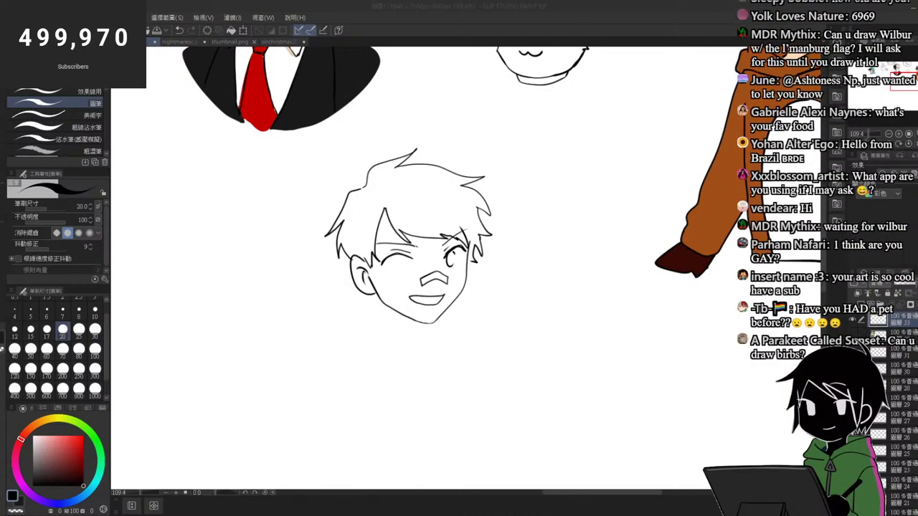
pyautogui.scroll(3, 460, 228)
pyautogui.scroll(-3, 447, 185)
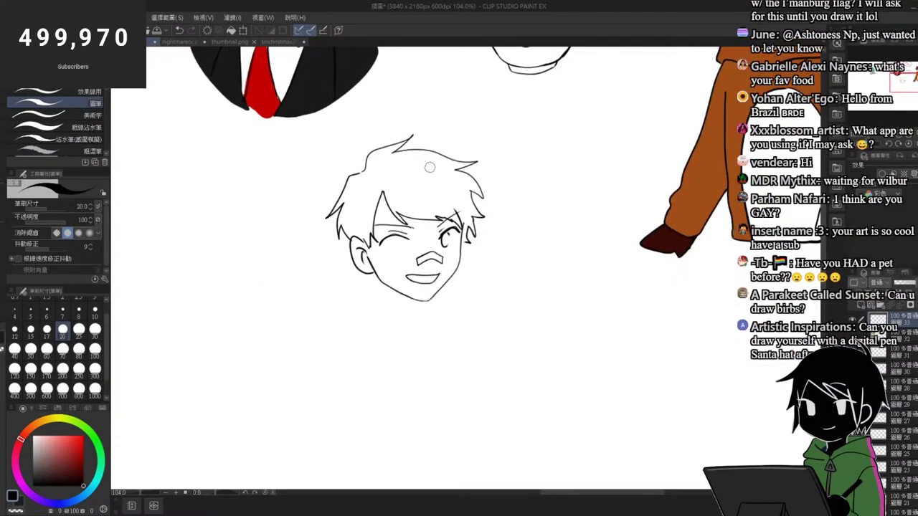
pyautogui.scroll(-1, 485, 162)
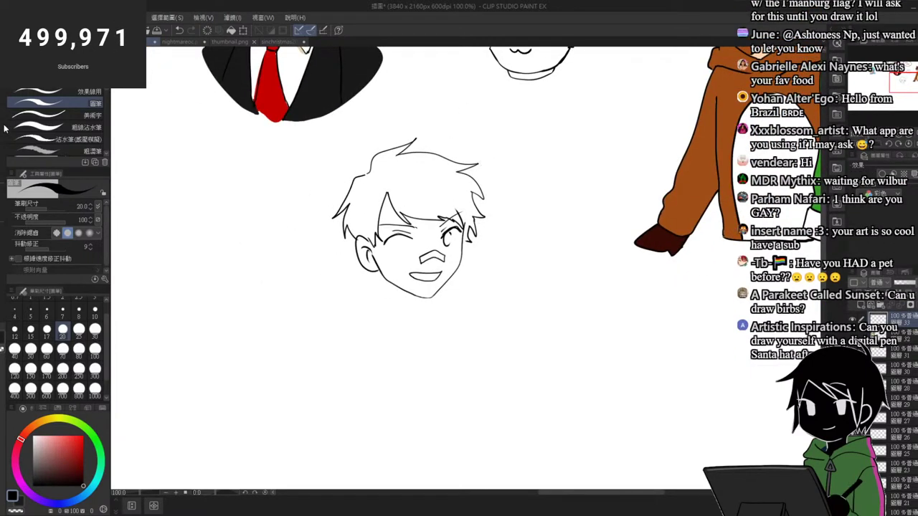
# Step: Lasso the whole head, stretch it slightly outward from one lower corner with a transform, and clear the selection
pyautogui.press('m')
pyautogui.moveTo(381, 147)
pyautogui.mouseDown()
pyautogui.moveTo(498, 250)
pyautogui.moveTo(470, 117)
pyautogui.mouseUp()
pyautogui.hotkey('ctrl', 't')
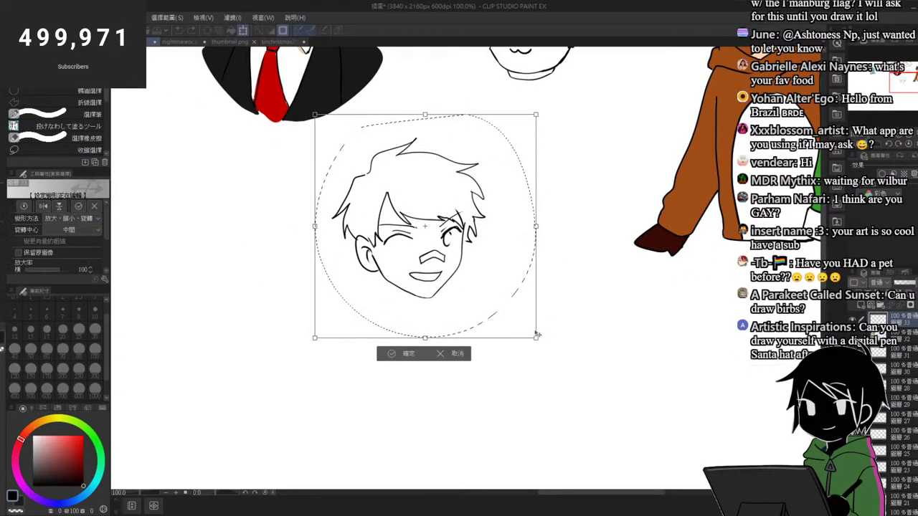
pyautogui.moveTo(537, 335); pyautogui.dragTo(542, 347)
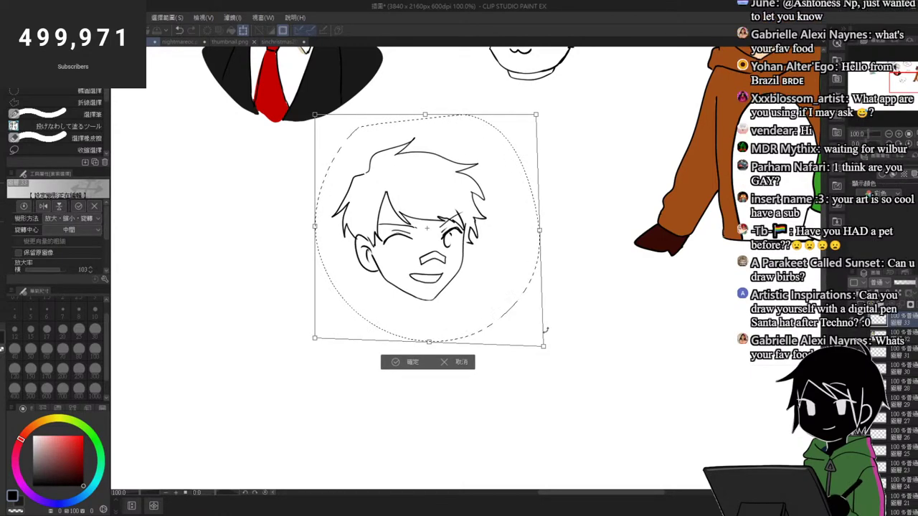
pyautogui.press('Return')
pyautogui.hotkey('ctrl', 'd')
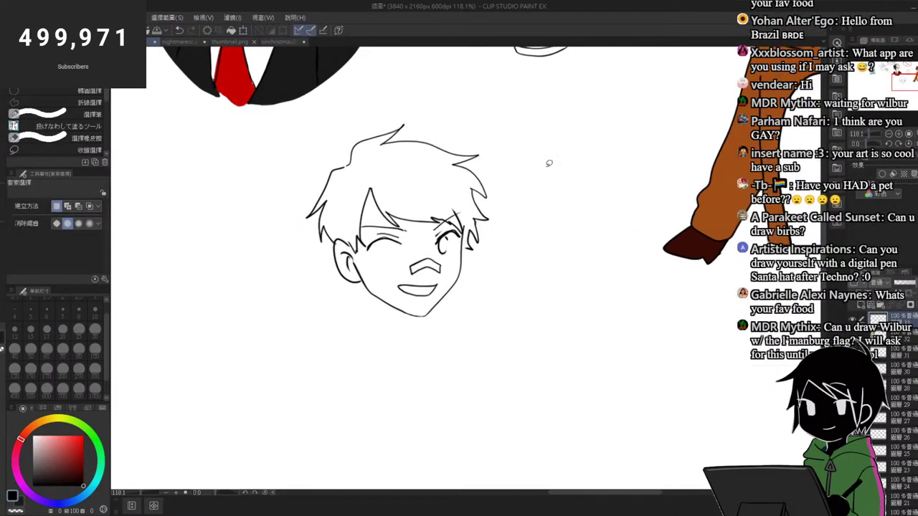
# Step: Thicken the open eye's iris line and outer lash, and darken the winking eye's lash line with the round pen
pyautogui.scroll(5, 465, 215)
pyautogui.press('p')
pyautogui.moveTo(458, 197); pyautogui.dragTo(464, 227)
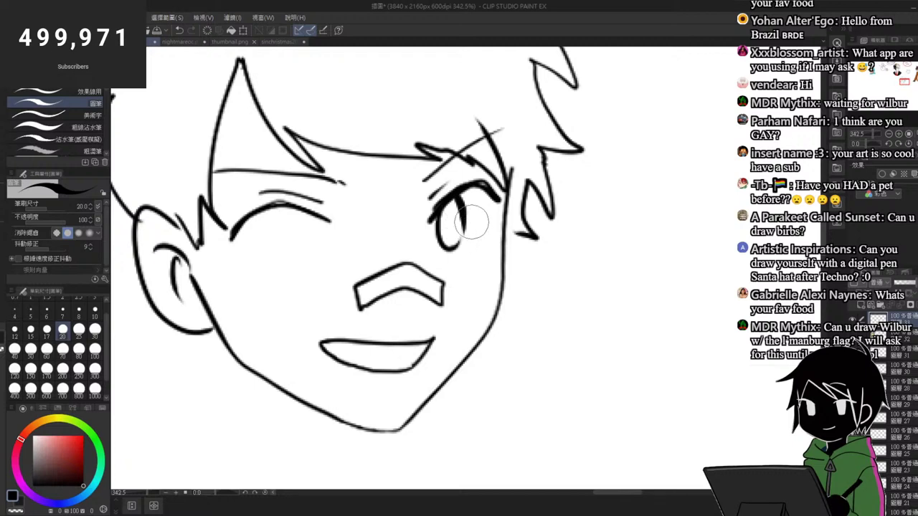
pyautogui.moveTo(487, 189); pyautogui.dragTo(496, 208)
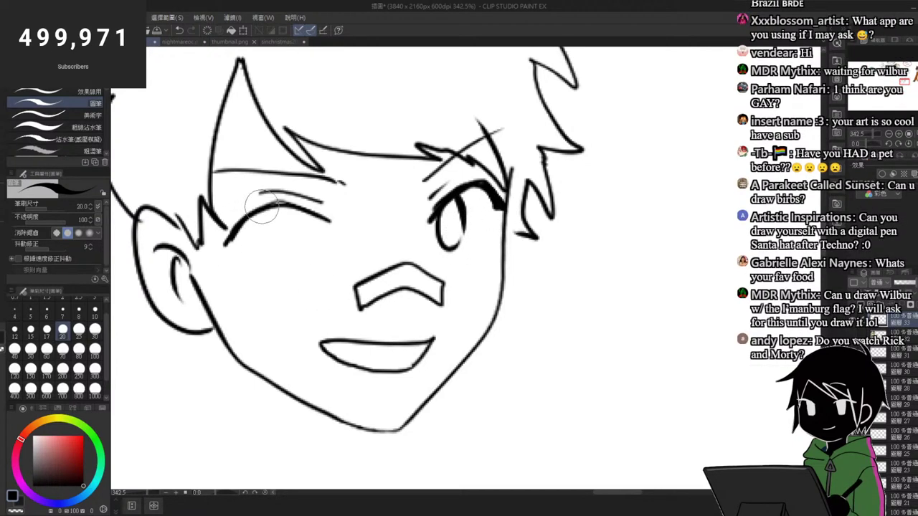
# Step: Redraw the winking eye as an open eye with an oval iris, a heavy outer lash and a short lower lash line
pyautogui.moveTo(266, 204)
pyautogui.mouseDown()
pyautogui.moveTo(229, 231)
pyautogui.moveTo(307, 197)
pyautogui.mouseUp()
pyautogui.moveTo(225, 244); pyautogui.dragTo(252, 257)
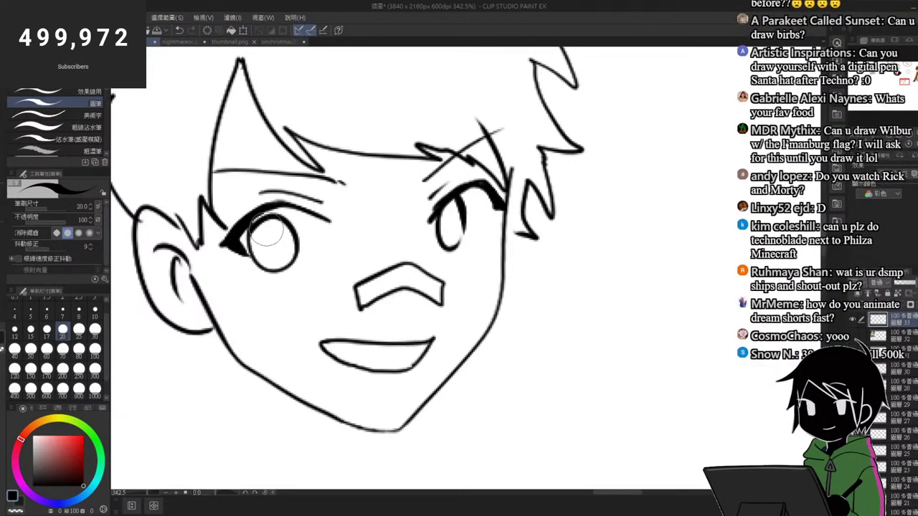
pyautogui.moveTo(268, 218)
pyautogui.mouseDown()
pyautogui.moveTo(300, 246)
pyautogui.moveTo(259, 229)
pyautogui.moveTo(299, 270)
pyautogui.moveTo(325, 267)
pyautogui.mouseUp()
pyautogui.hotkey('ctrl', 'z')
pyautogui.hotkey('ctrl', 'z')
pyautogui.hotkey('ctrl', 'z')
pyautogui.moveTo(331, 216)
pyautogui.mouseDown()
pyautogui.moveTo(298, 208)
pyautogui.moveTo(242, 223)
pyautogui.moveTo(219, 259)
pyautogui.mouseUp()
pyautogui.keyDown('alt'); pyautogui.click(324, 298); pyautogui.keyUp('alt')
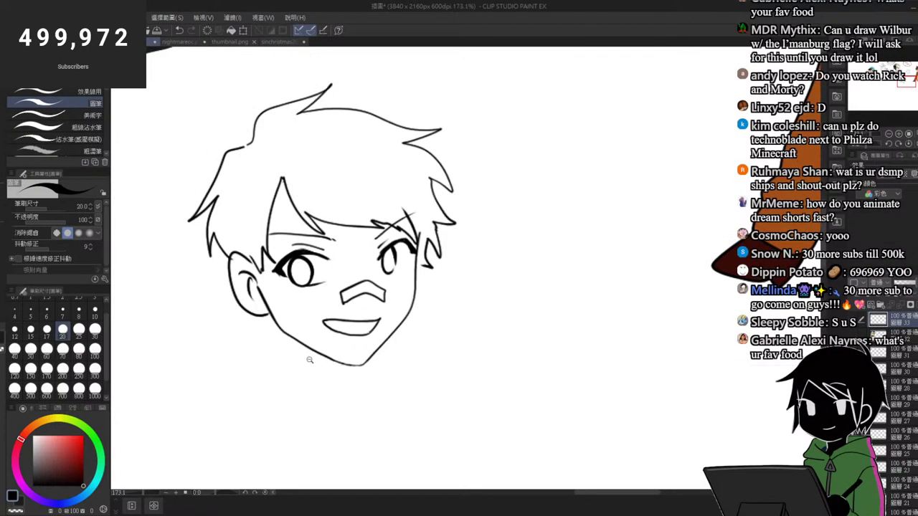
# Step: Erase and redraw the far eye's iris with a lower lash line, and extend the inner end of the near eye's upper lash
pyautogui.press('e')
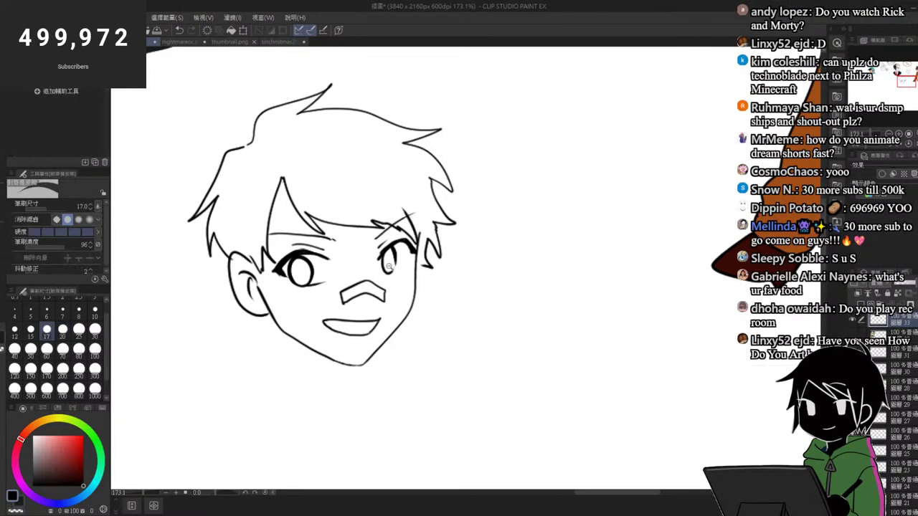
pyautogui.scroll(5, 390, 267)
pyautogui.scroll(-5, 493, 237)
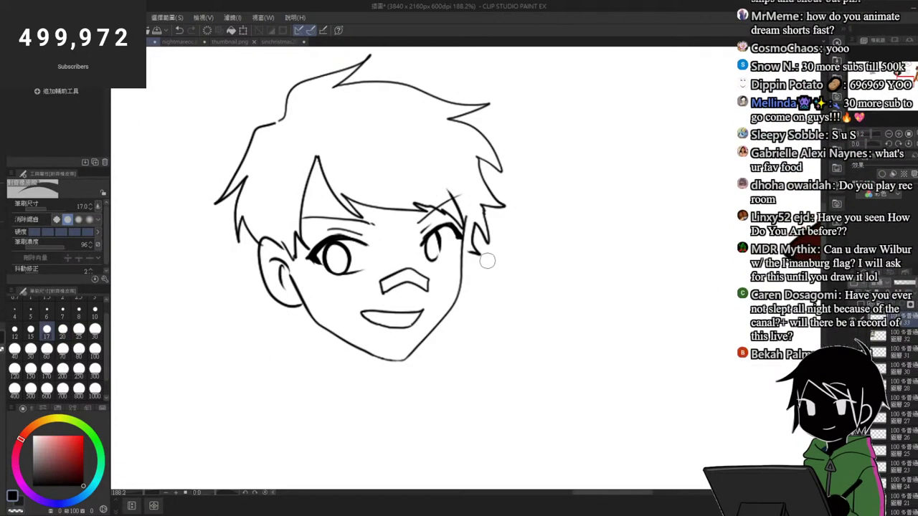
pyautogui.scroll(5, 432, 248)
pyautogui.moveTo(427, 240)
pyautogui.mouseDown()
pyautogui.moveTo(448, 249)
pyautogui.moveTo(418, 235)
pyautogui.moveTo(423, 263)
pyautogui.mouseUp()
pyautogui.press('p')
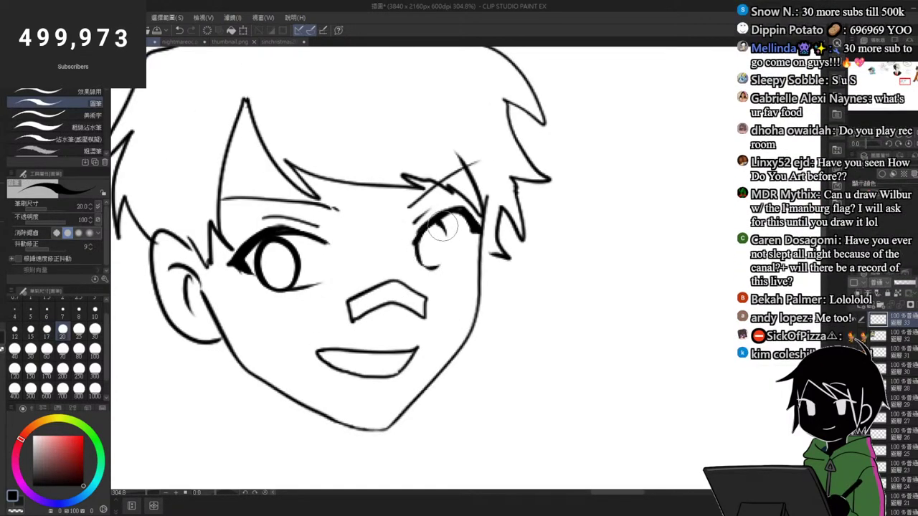
pyautogui.moveTo(442, 224)
pyautogui.mouseDown()
pyautogui.moveTo(451, 266)
pyautogui.moveTo(429, 275)
pyautogui.moveTo(456, 261)
pyautogui.moveTo(423, 274)
pyautogui.moveTo(460, 261)
pyautogui.mouseUp()
pyautogui.hotkey('ctrl', 'z')
pyautogui.scroll(-10, 449, 239)
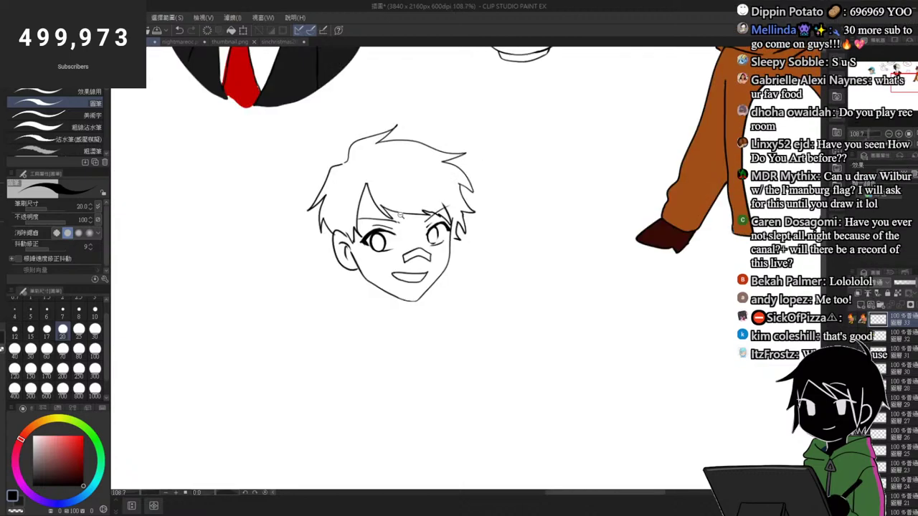
pyautogui.scroll(10, 449, 240)
pyautogui.moveTo(423, 222); pyautogui.dragTo(403, 248)
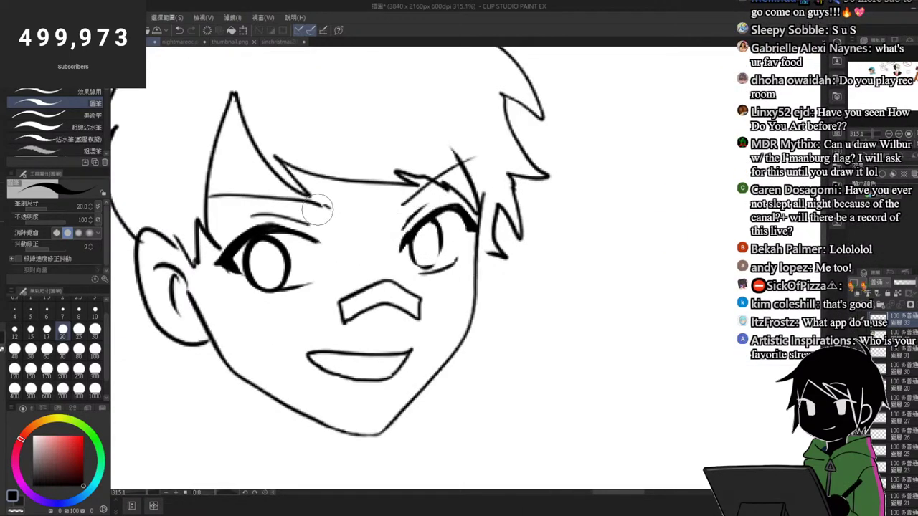
pyautogui.moveTo(287, 231); pyautogui.dragTo(324, 245)
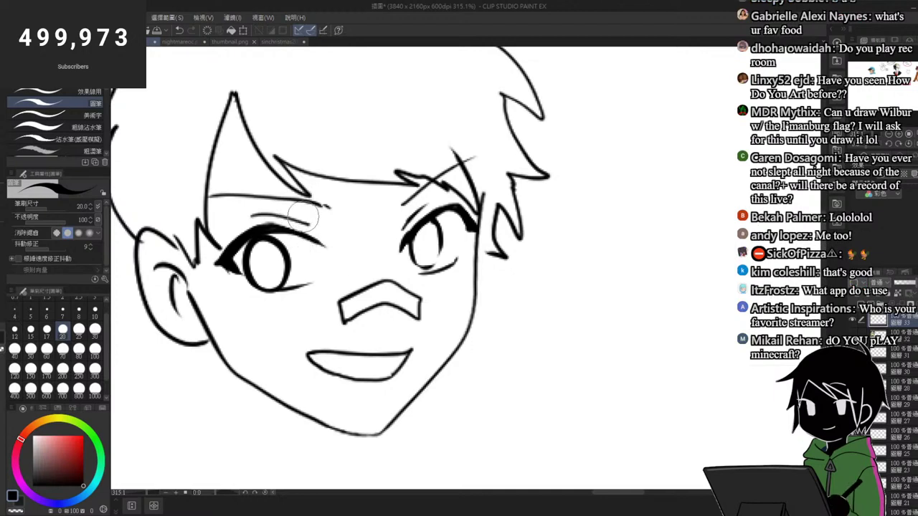
# Step: Erase the far-side edge of the nose bandage and redraw it as a slanted, narrower end
pyautogui.press('e')
pyautogui.scroll(2, 419, 319)
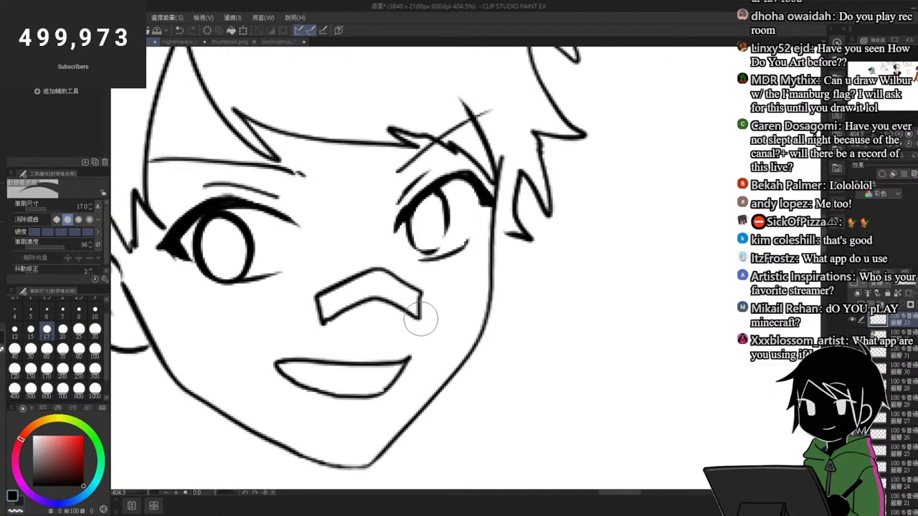
pyautogui.moveTo(417, 332)
pyautogui.mouseDown()
pyautogui.moveTo(433, 322)
pyautogui.moveTo(424, 296)
pyautogui.moveTo(416, 313)
pyautogui.mouseUp()
pyautogui.press('p')
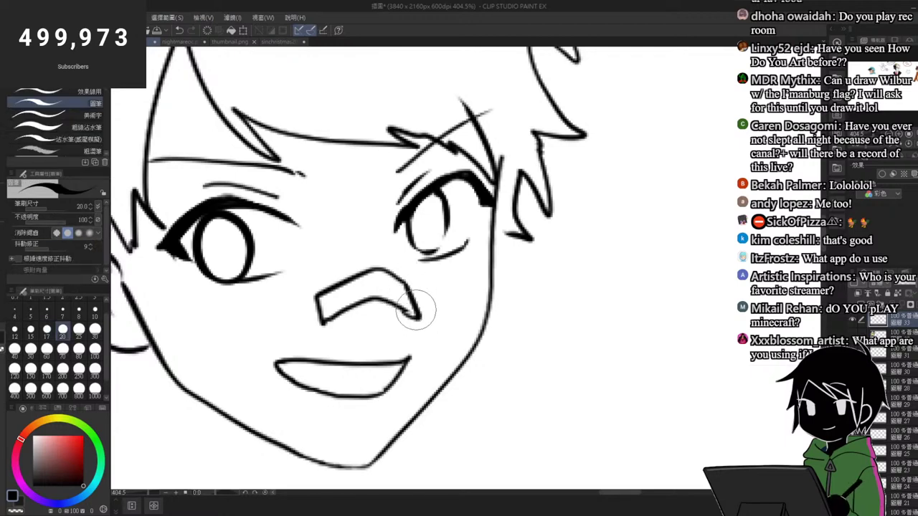
pyautogui.scroll(-6, 415, 265)
pyautogui.scroll(3, 380, 237)
pyautogui.scroll(3, 380, 236)
pyautogui.scroll(-6, 380, 236)
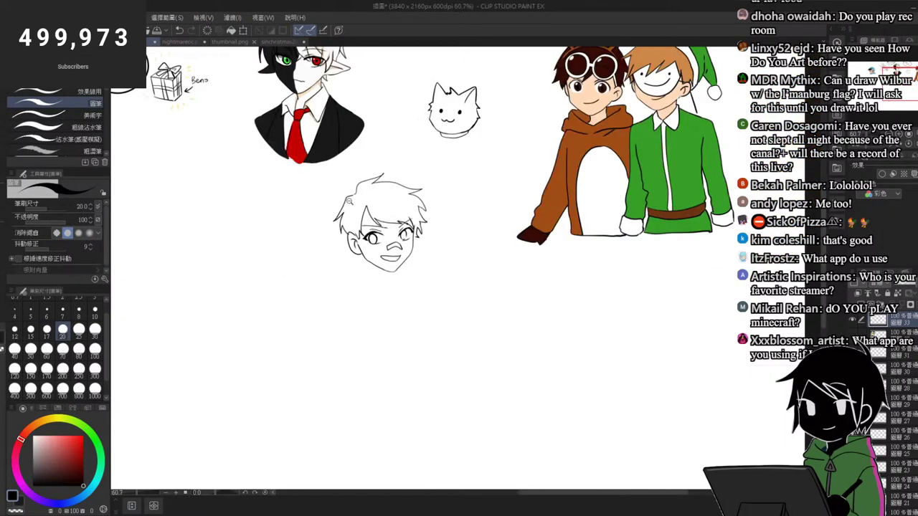
# Step: Erase the far eye's iris again, redraw it as a rounder oval under the lash, and clean up its inside
pyautogui.scroll(4, 380, 236)
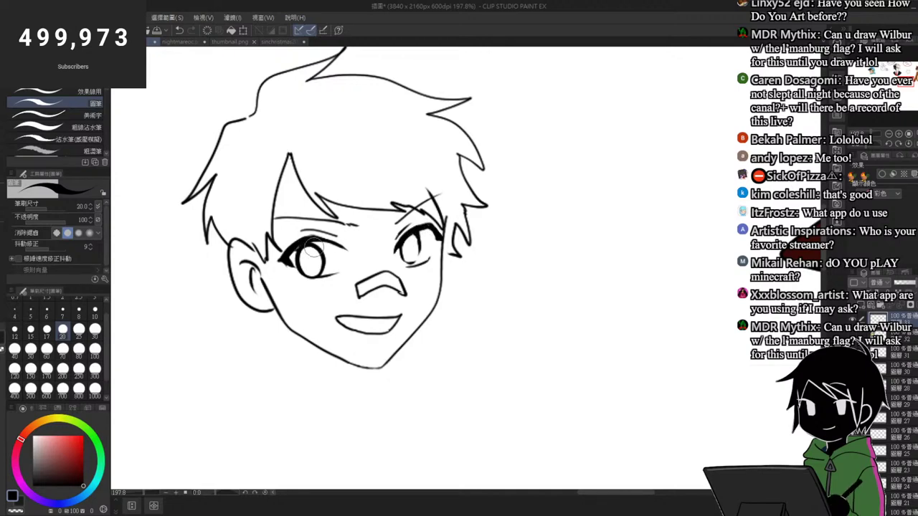
pyautogui.scroll(-4, 310, 248)
pyautogui.scroll(5, 430, 215)
pyautogui.press('e')
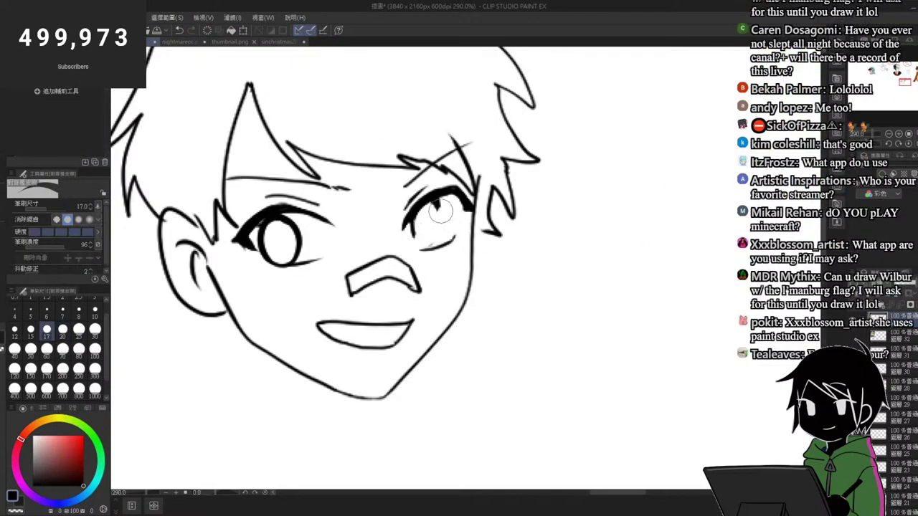
pyautogui.moveTo(440, 212)
pyautogui.mouseDown()
pyautogui.moveTo(416, 237)
pyautogui.moveTo(426, 217)
pyautogui.moveTo(412, 214)
pyautogui.moveTo(413, 226)
pyautogui.moveTo(438, 217)
pyautogui.moveTo(433, 245)
pyautogui.moveTo(424, 210)
pyautogui.moveTo(434, 207)
pyautogui.moveTo(431, 246)
pyautogui.mouseUp()
pyautogui.press('p')
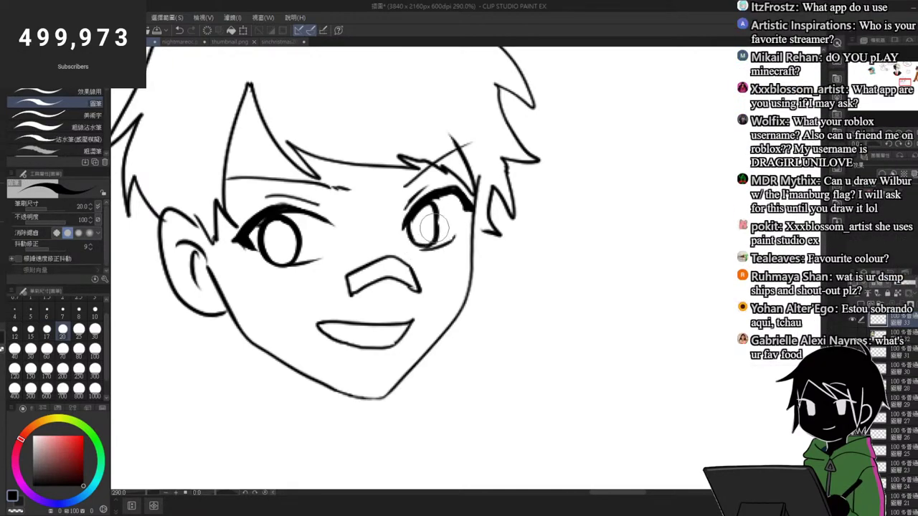
pyautogui.press('e')
pyautogui.moveTo(432, 215); pyautogui.dragTo(425, 249)
pyautogui.press('p')
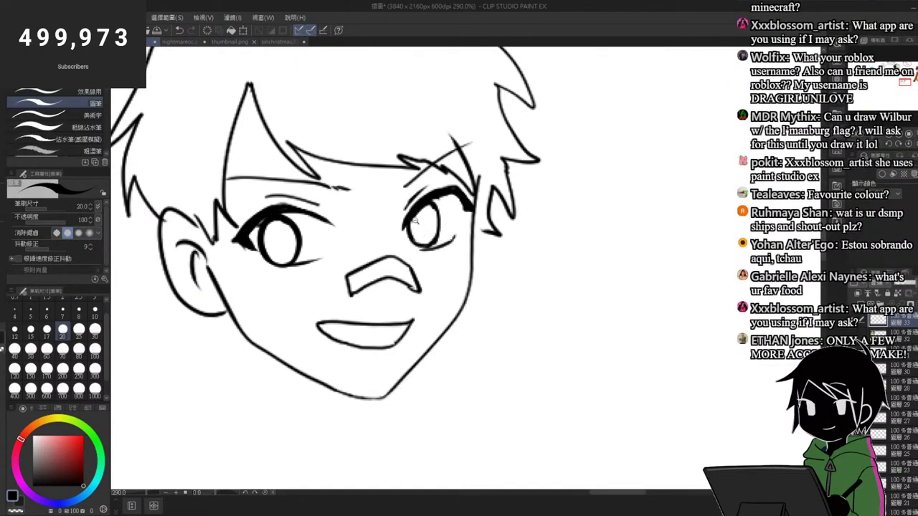
# Step: Thicken the inner end of the near eyebrow and erase the excess stroke toward the middle of the forehead
pyautogui.moveTo(317, 184); pyautogui.dragTo(346, 190)
pyautogui.scroll(-4, 364, 189)
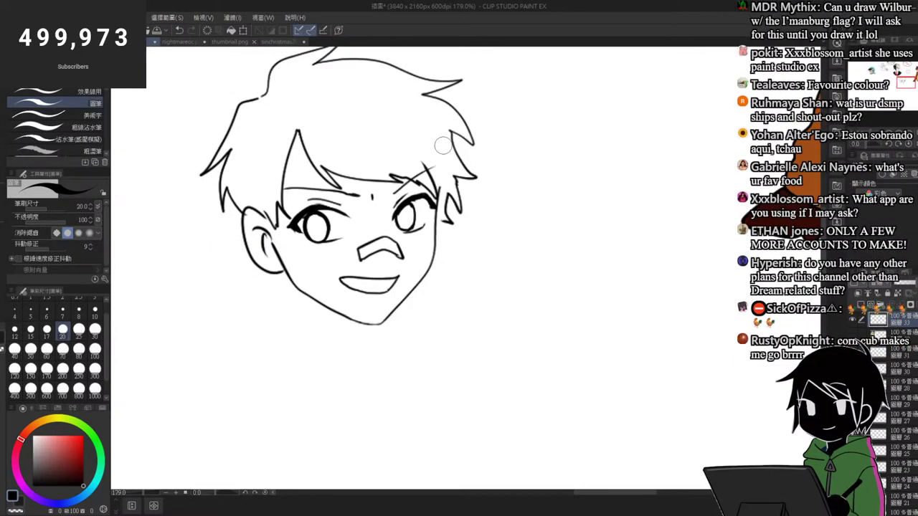
pyautogui.scroll(4, 397, 208)
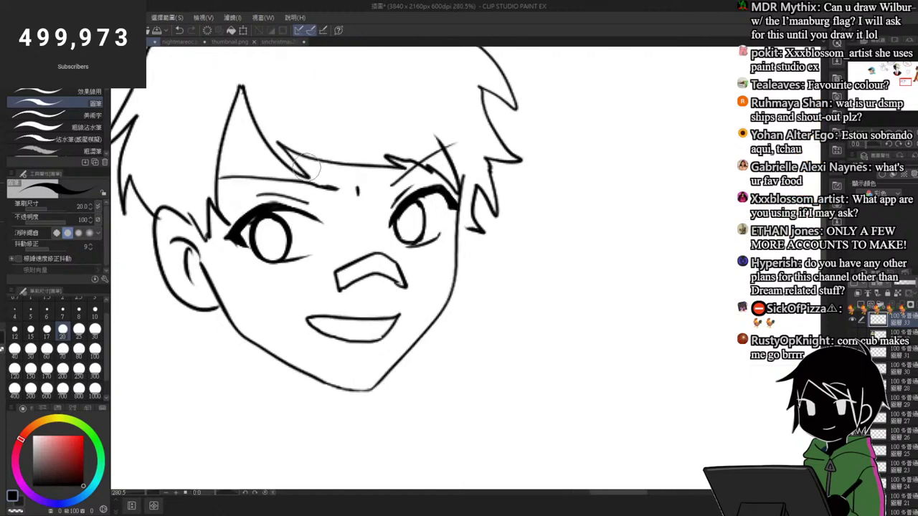
pyautogui.press('e')
pyautogui.moveTo(307, 191); pyautogui.dragTo(339, 185)
pyautogui.press('p')
pyautogui.scroll(-9, 340, 187)
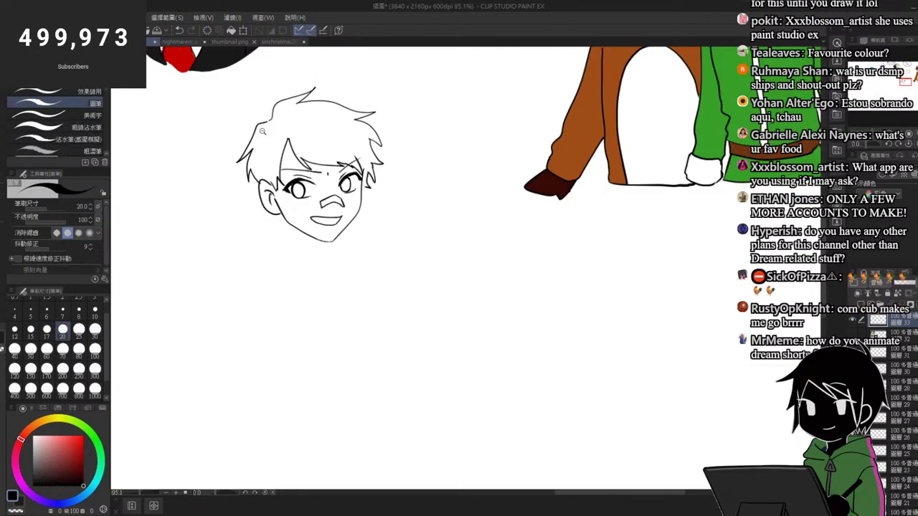
# Step: Extend the near eyebrow's outer end across the fringe strand and erase the stray dot between the brows
pyautogui.scroll(8, 365, 139)
pyautogui.press('e')
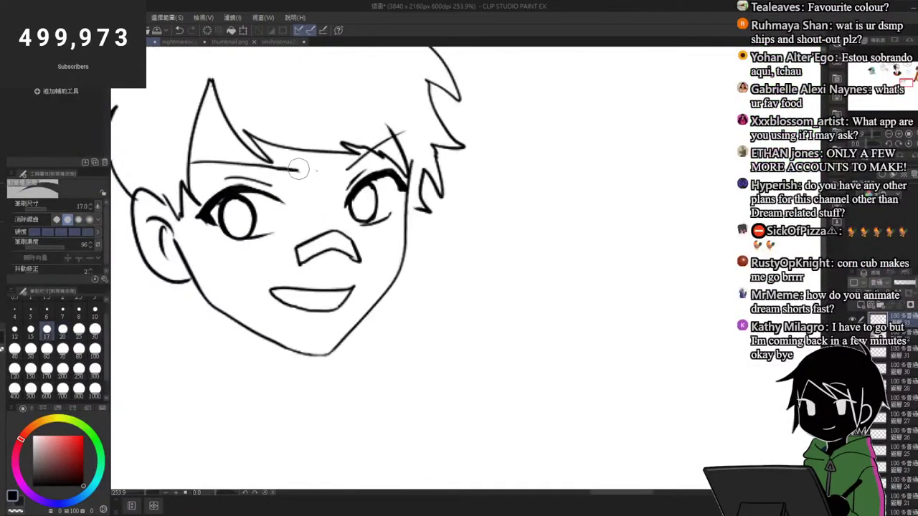
pyautogui.press('p')
pyautogui.moveTo(182, 166); pyautogui.dragTo(251, 164)
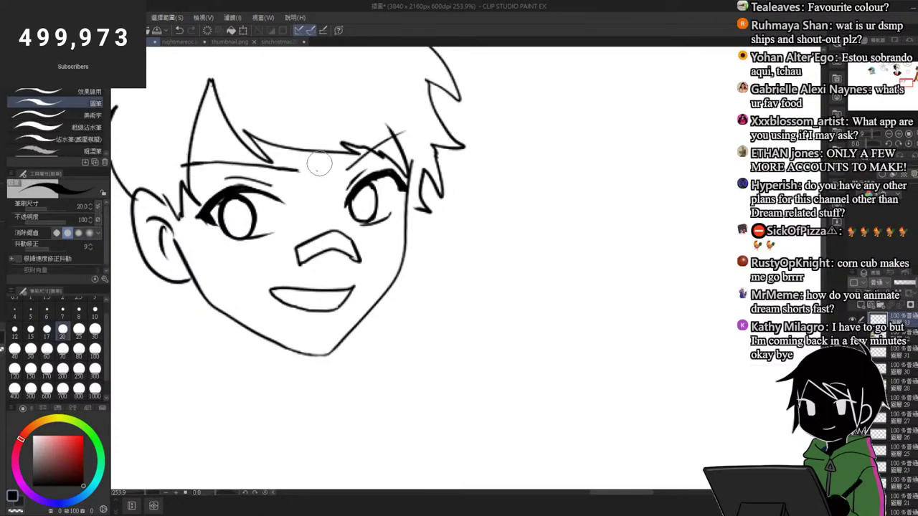
pyautogui.press('e')
pyautogui.scroll(-9, 319, 164)
pyautogui.scroll(7, 287, 159)
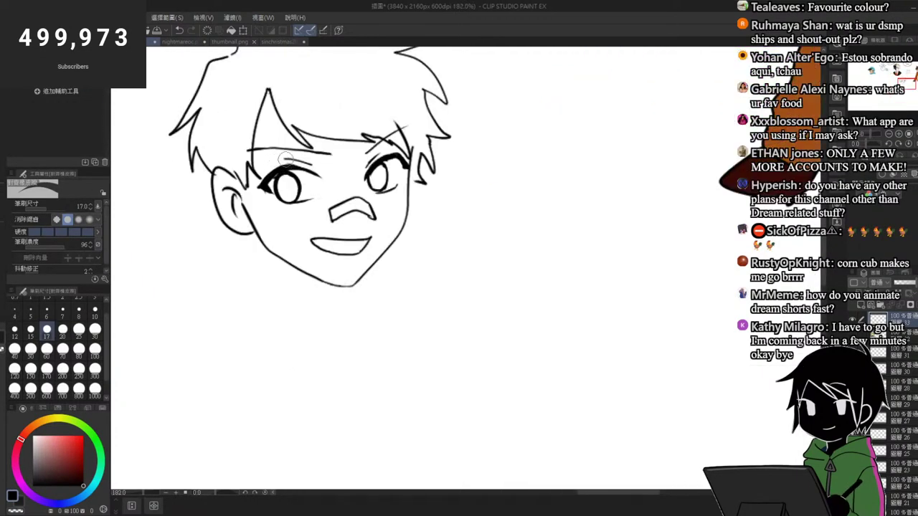
pyautogui.press('p')
pyautogui.scroll(-5, 324, 165)
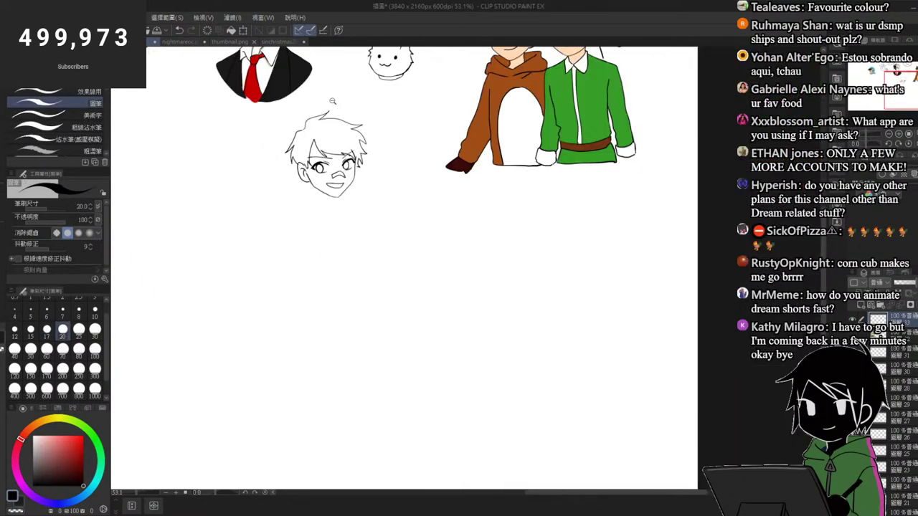
# Step: Draw the neck line under the chin, the bandana wrapped around the neck, and its large leaf-shaped tail behind the ear
pyautogui.scroll(4, 301, 132)
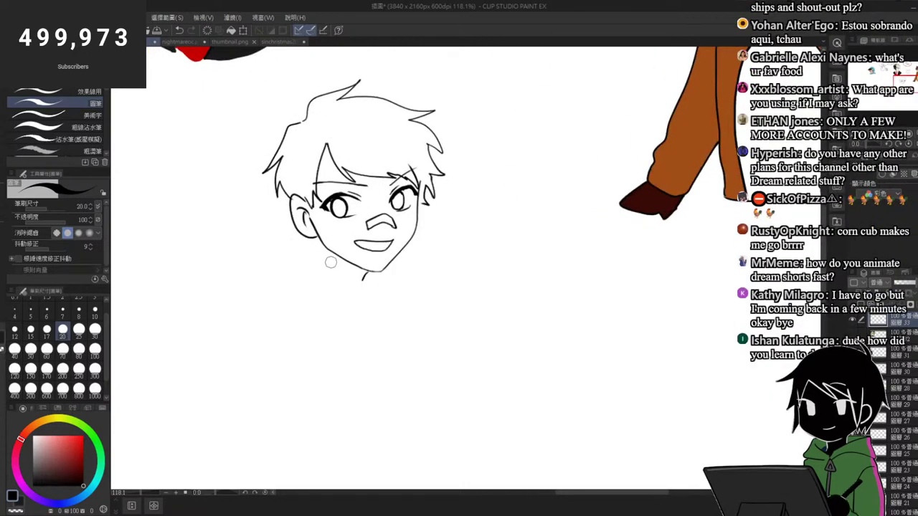
pyautogui.moveTo(321, 269)
pyautogui.mouseDown()
pyautogui.moveTo(390, 273)
pyautogui.moveTo(385, 308)
pyautogui.moveTo(304, 272)
pyautogui.mouseUp()
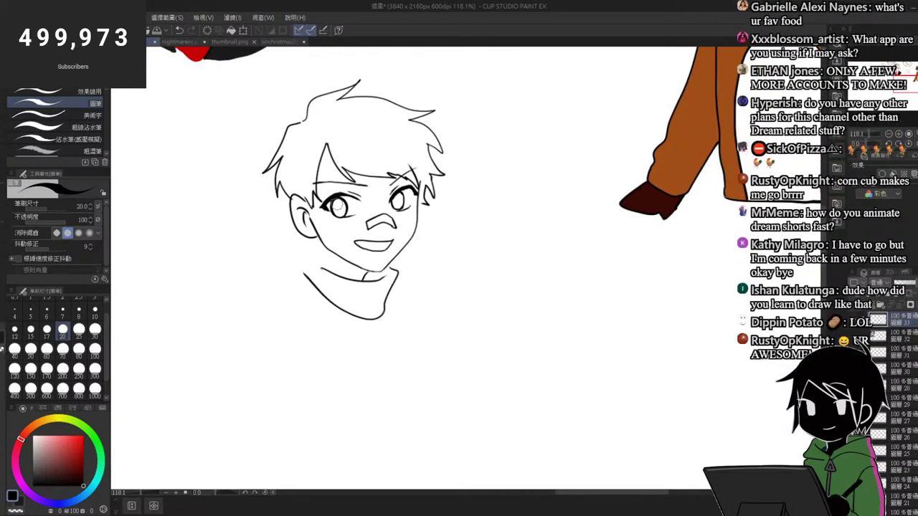
pyautogui.hotkey('ctrl', 'z')
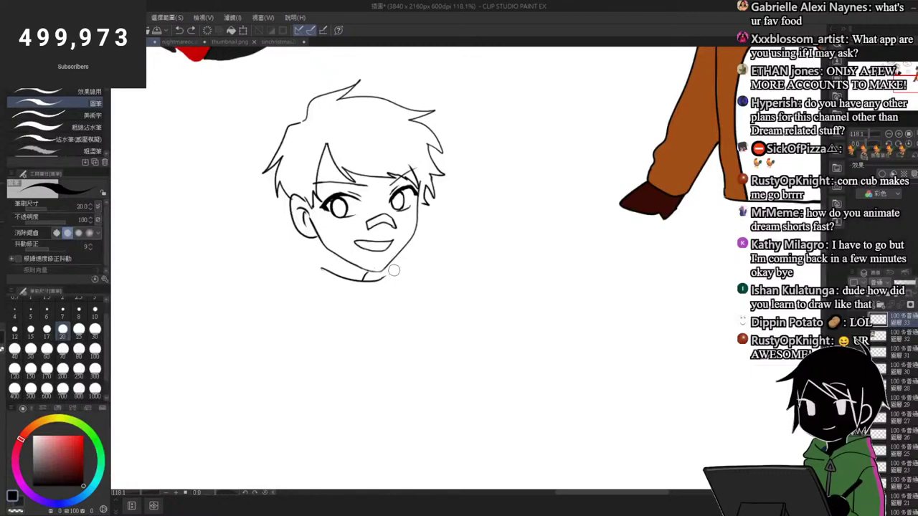
pyautogui.moveTo(345, 306)
pyautogui.mouseDown()
pyautogui.moveTo(308, 263)
pyautogui.moveTo(320, 256)
pyautogui.moveTo(289, 256)
pyautogui.moveTo(228, 215)
pyautogui.moveTo(272, 270)
pyautogui.mouseUp()
pyautogui.scroll(3, 346, 251)
pyautogui.hotkey('ctrl', 'z')
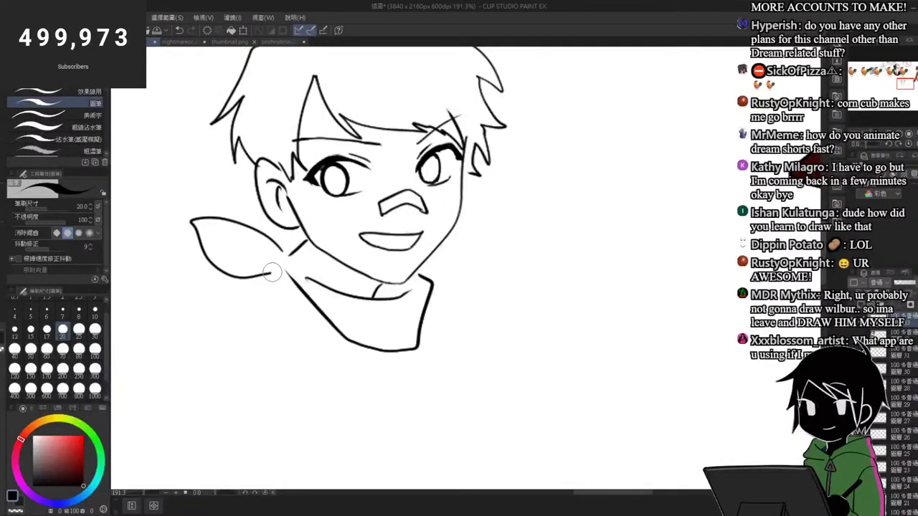
pyautogui.scroll(-1, 294, 267)
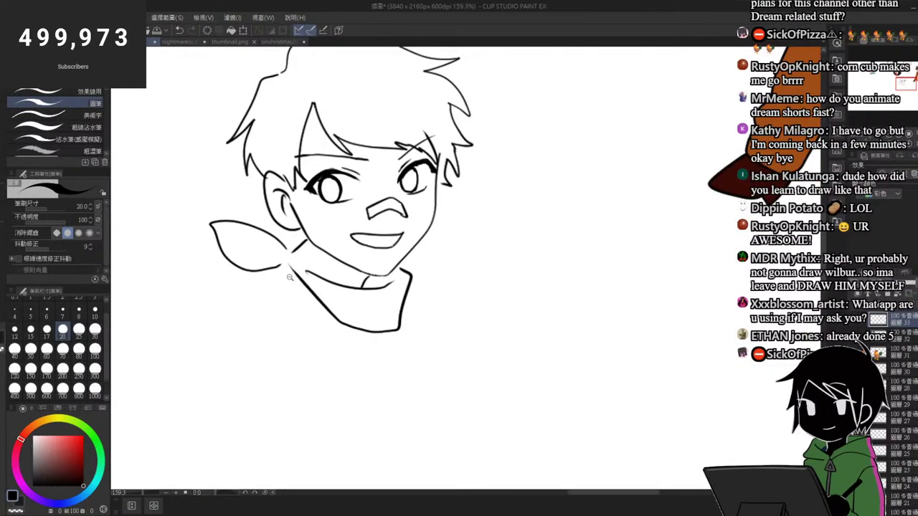
pyautogui.scroll(2, 291, 261)
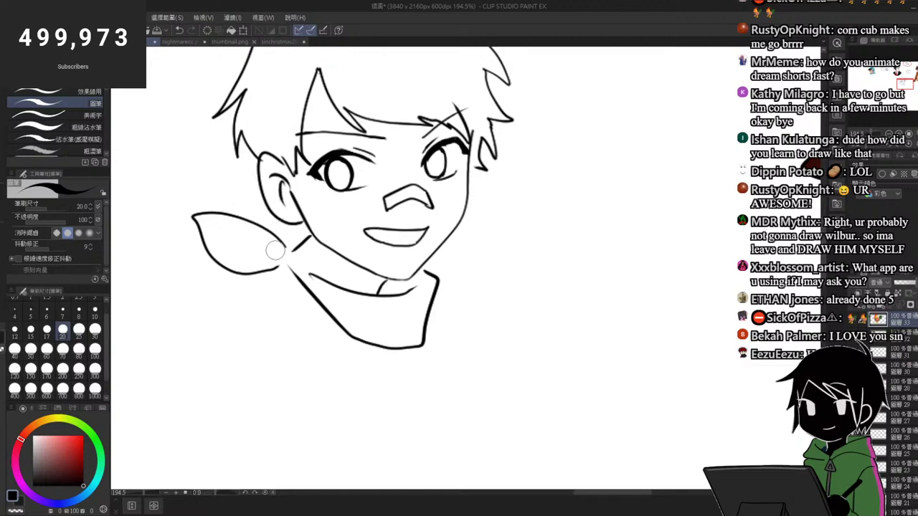
# Step: Draw the bandana's knot, a crease inside the large tail, and a second small tail rising below the ear
pyautogui.moveTo(288, 248)
pyautogui.mouseDown()
pyautogui.moveTo(286, 266)
pyautogui.moveTo(244, 237)
pyautogui.mouseUp()
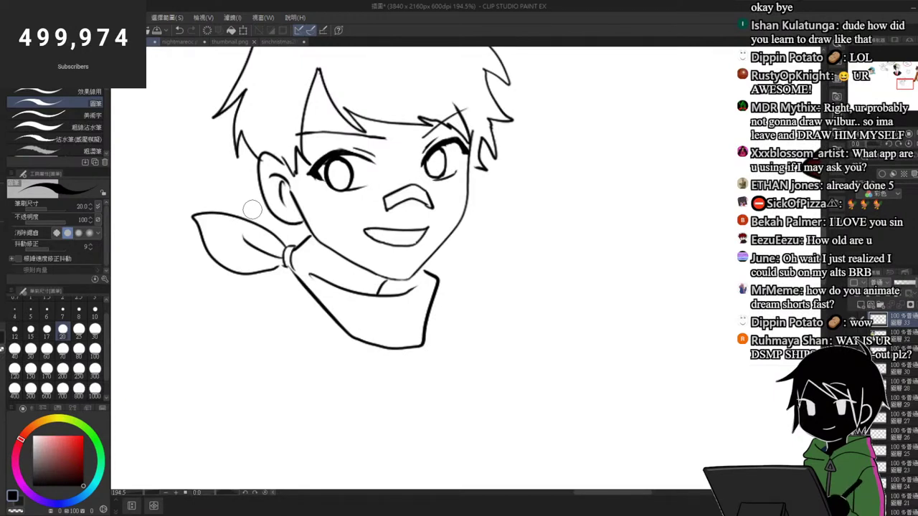
pyautogui.moveTo(275, 235); pyautogui.dragTo(268, 208)
pyautogui.hotkey('ctrl', 'z')
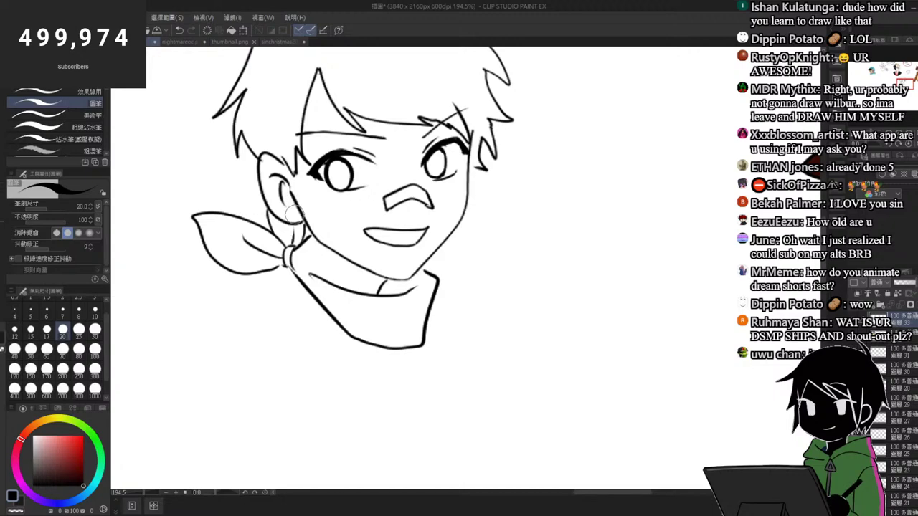
pyautogui.scroll(-2, 295, 215)
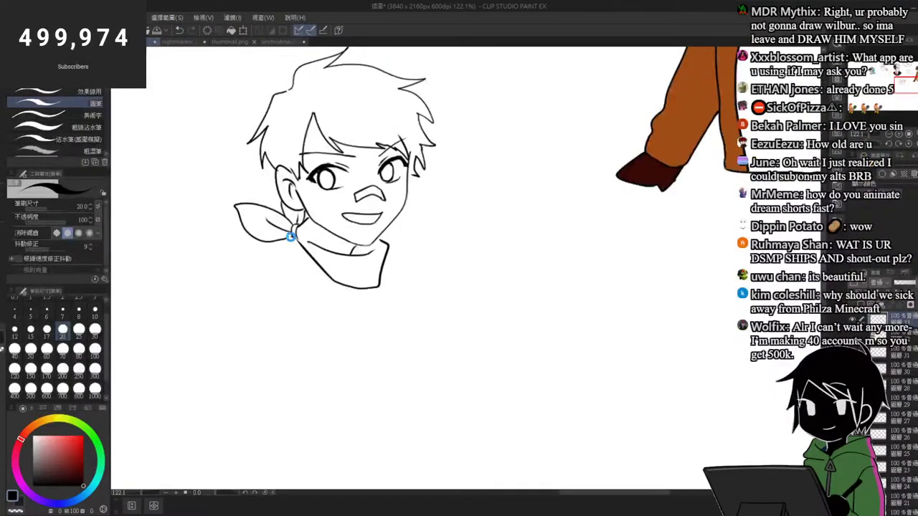
# Step: Draw the near side of the neck, join the bandana's upper edge to the knot, and add a diagonal fold line across the cloth
pyautogui.scroll(4, 305, 244)
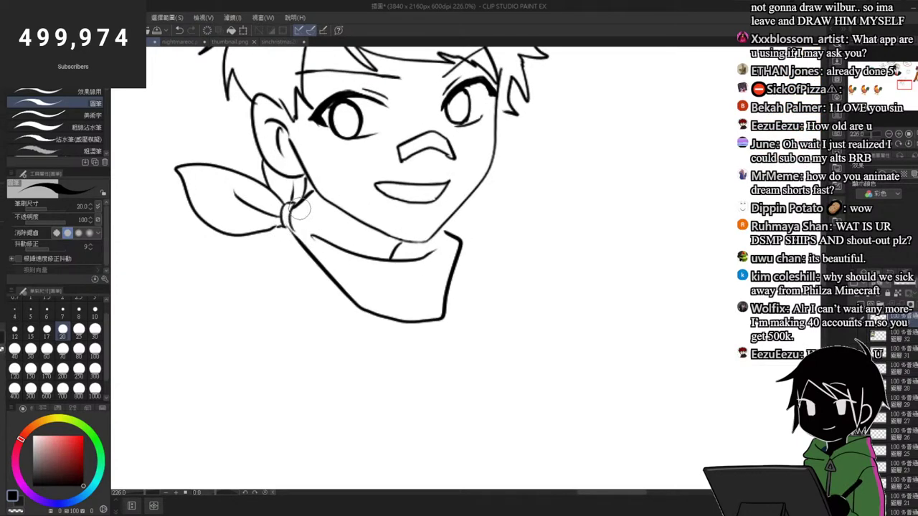
pyautogui.scroll(-3, 301, 209)
pyautogui.scroll(3, 295, 222)
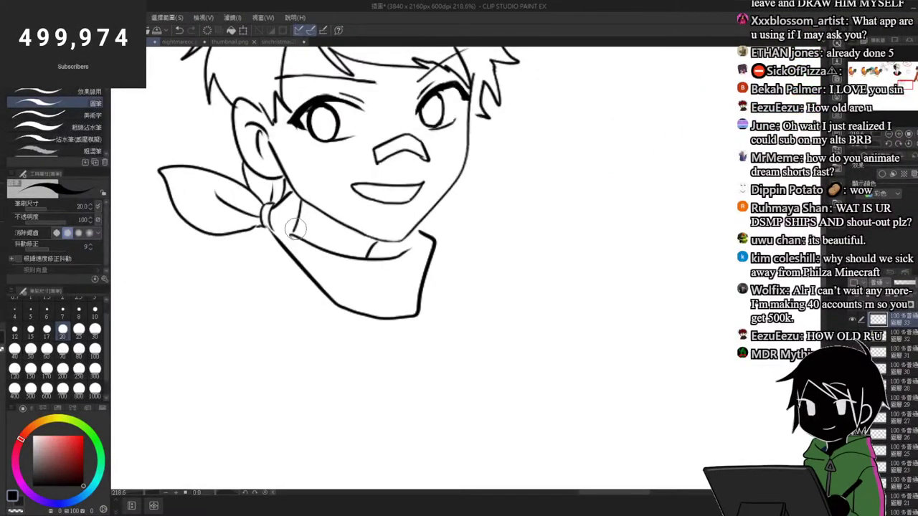
pyautogui.press('e')
pyautogui.press('p')
pyautogui.moveTo(272, 214)
pyautogui.mouseDown()
pyautogui.moveTo(318, 243)
pyautogui.moveTo(342, 279)
pyautogui.mouseUp()
pyautogui.hotkey('ctrl', 'z')
pyautogui.moveTo(312, 244); pyautogui.dragTo(365, 294)
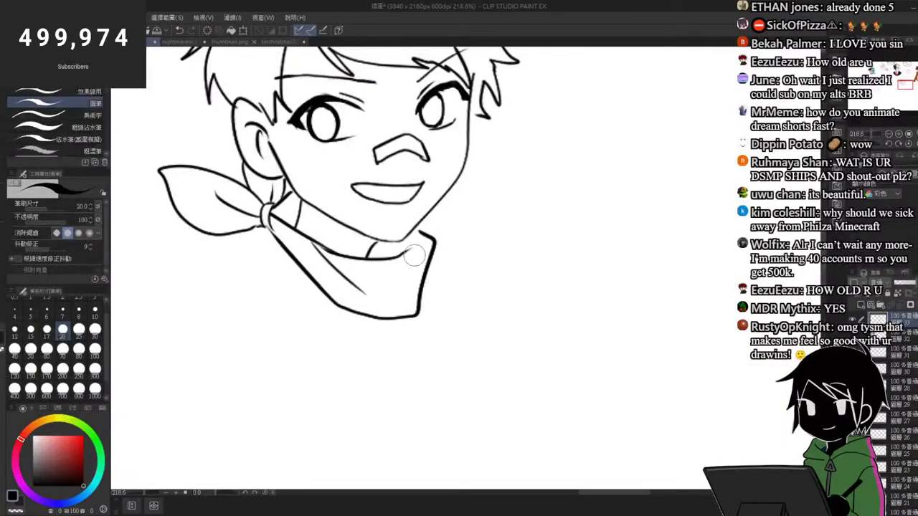
pyautogui.scroll(-3, 438, 129)
pyautogui.scroll(2, 441, 125)
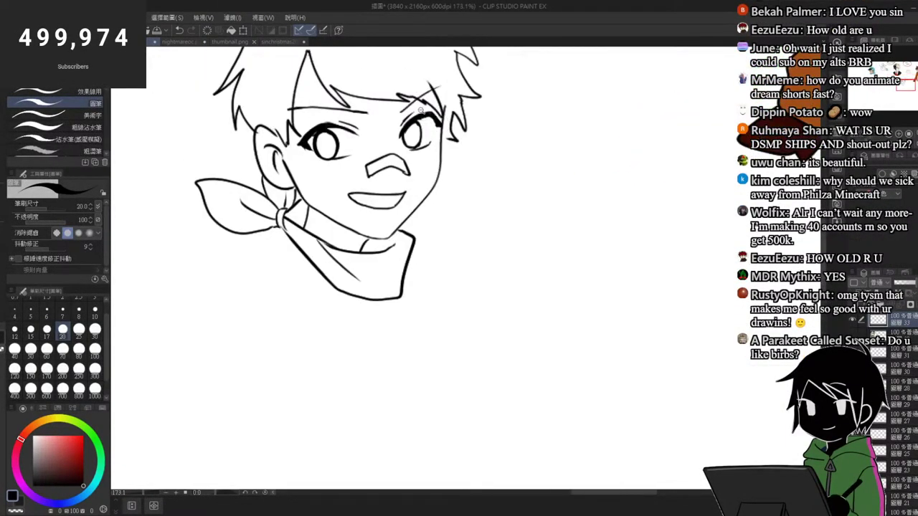
# Step: Close the gap in the hair outline where the crown meets the back of the head
pyautogui.scroll(1, 438, 122)
pyautogui.scroll(-3, 393, 112)
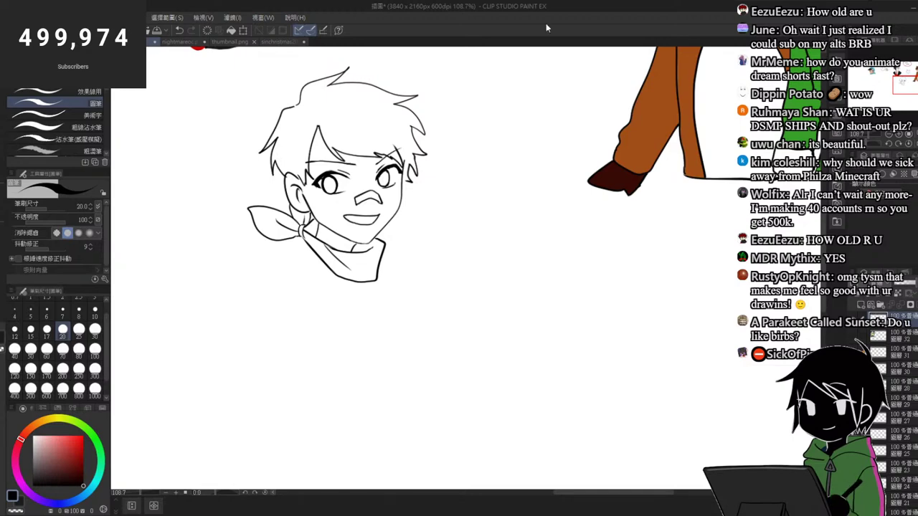
pyautogui.scroll(-3, 330, 228)
pyautogui.scroll(4, 382, 188)
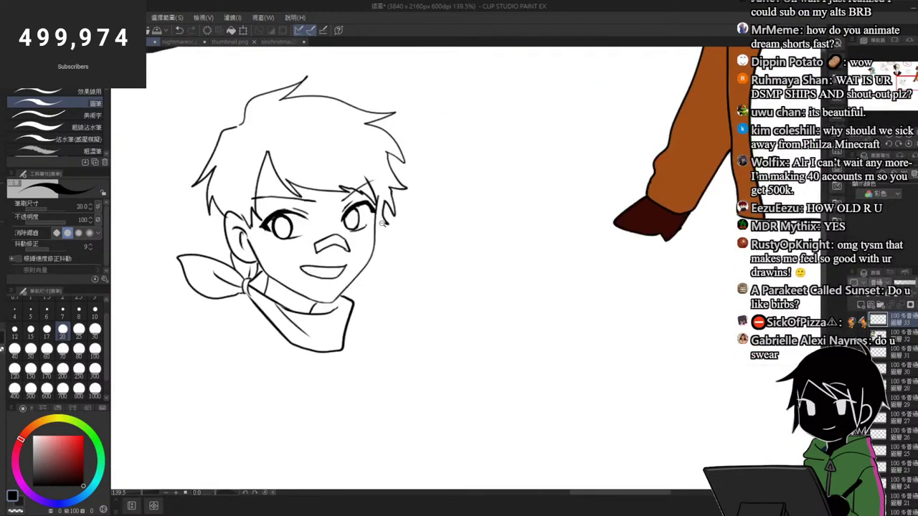
pyautogui.scroll(3, 381, 224)
pyautogui.scroll(-8, 382, 223)
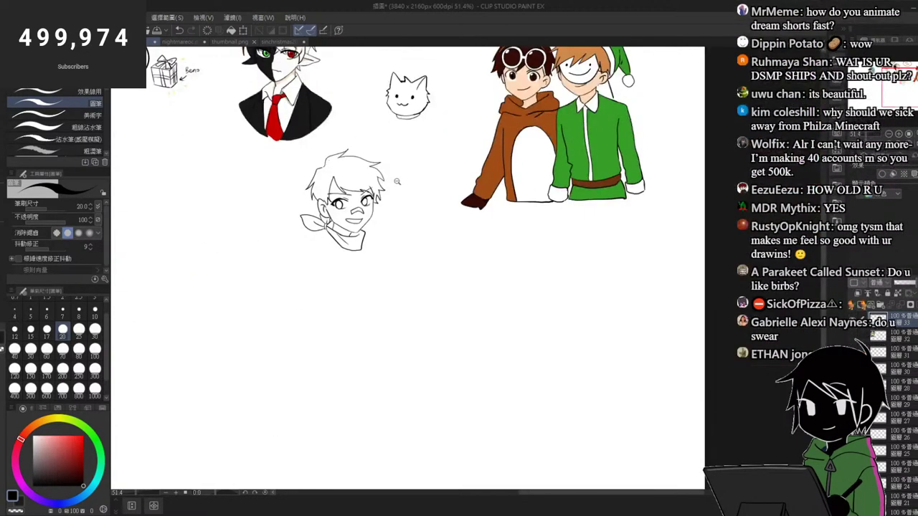
pyautogui.scroll(7, 397, 181)
pyautogui.press('e')
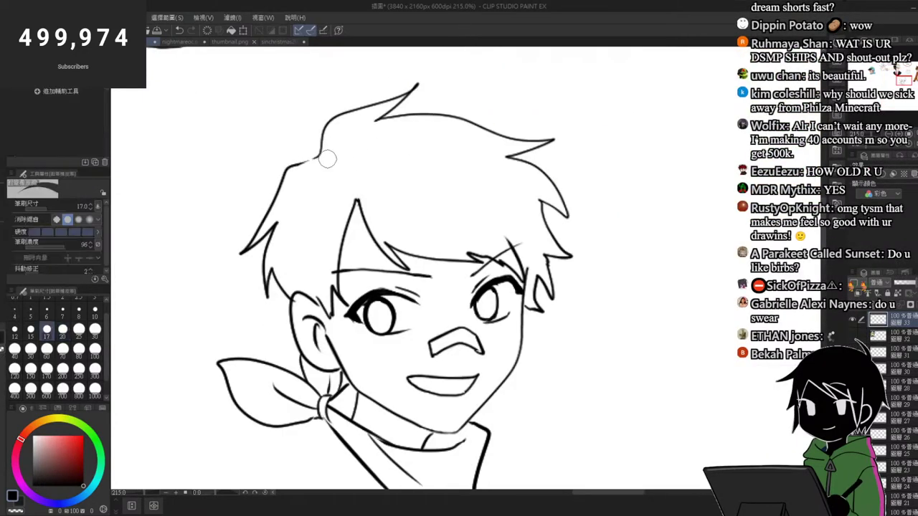
pyautogui.scroll(5, 326, 159)
pyautogui.press('p')
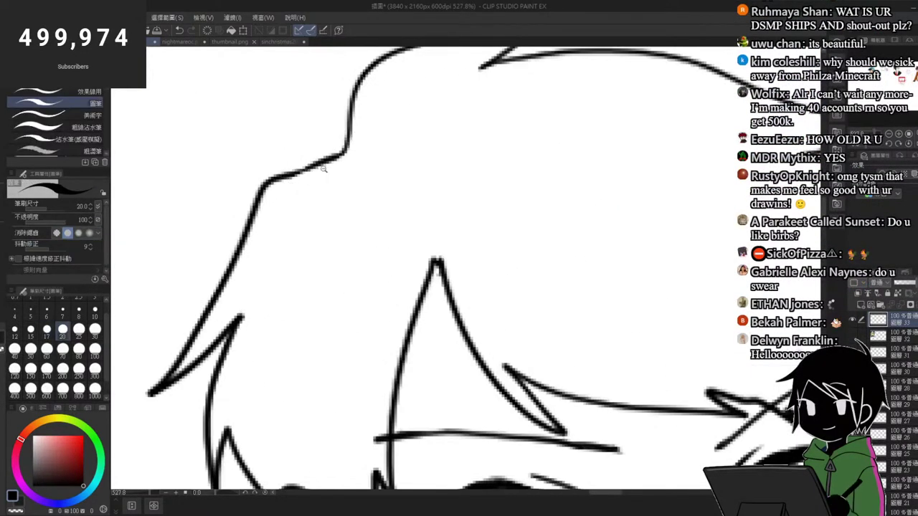
pyautogui.scroll(-10, 324, 169)
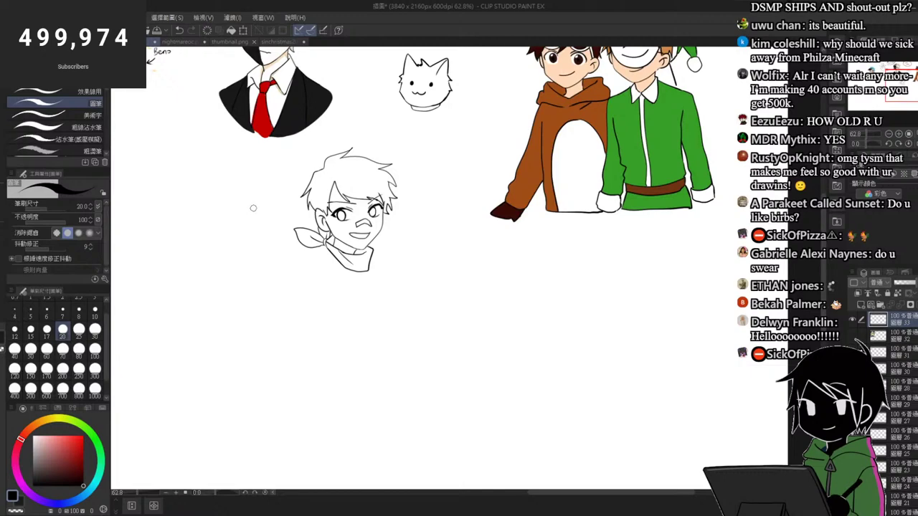
# Step: Draw both shoulders and upper-arm outlines below the bandana, and close the bust with a curved lower edge
pyautogui.scroll(3, 316, 247)
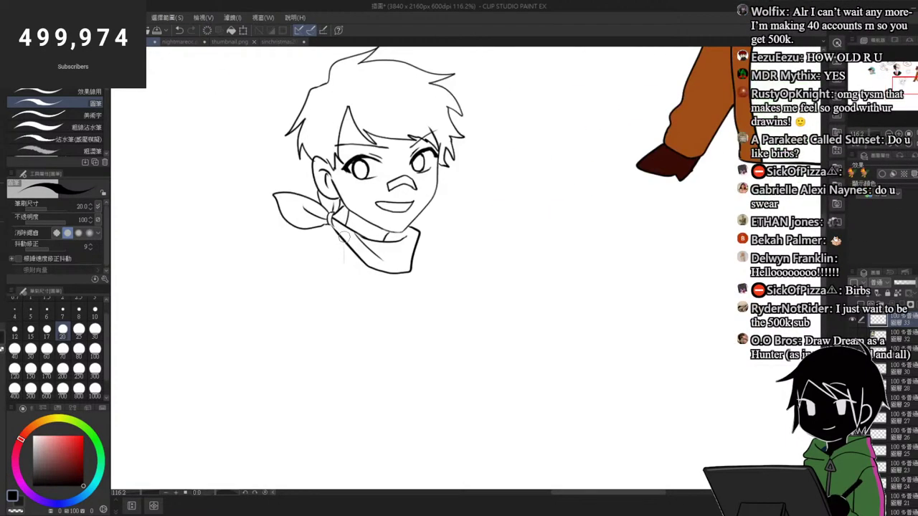
pyautogui.press('e')
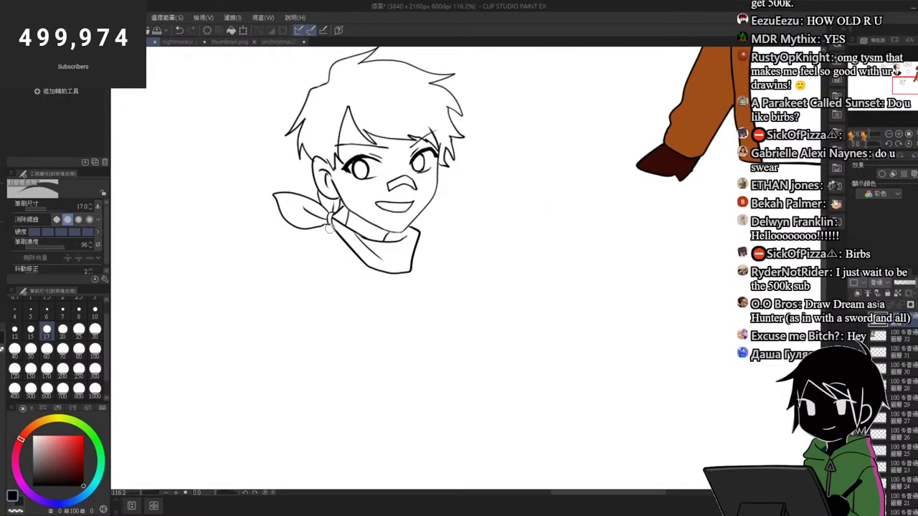
pyautogui.press('p')
pyautogui.moveTo(336, 227)
pyautogui.mouseDown()
pyautogui.moveTo(287, 267)
pyautogui.moveTo(302, 256)
pyautogui.mouseUp()
pyautogui.hotkey('ctrl', 'z')
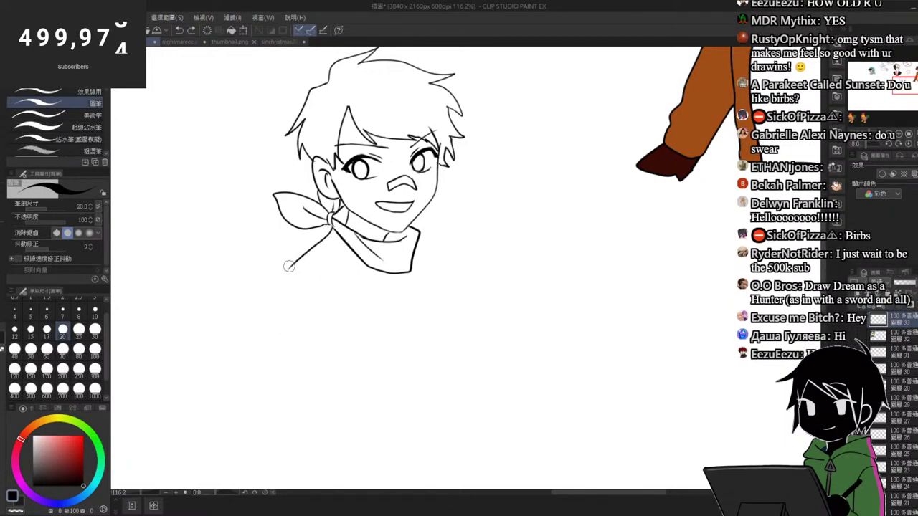
pyautogui.moveTo(287, 264)
pyautogui.mouseDown()
pyautogui.moveTo(276, 289)
pyautogui.moveTo(291, 343)
pyautogui.mouseUp()
pyautogui.moveTo(414, 229); pyautogui.dragTo(436, 243)
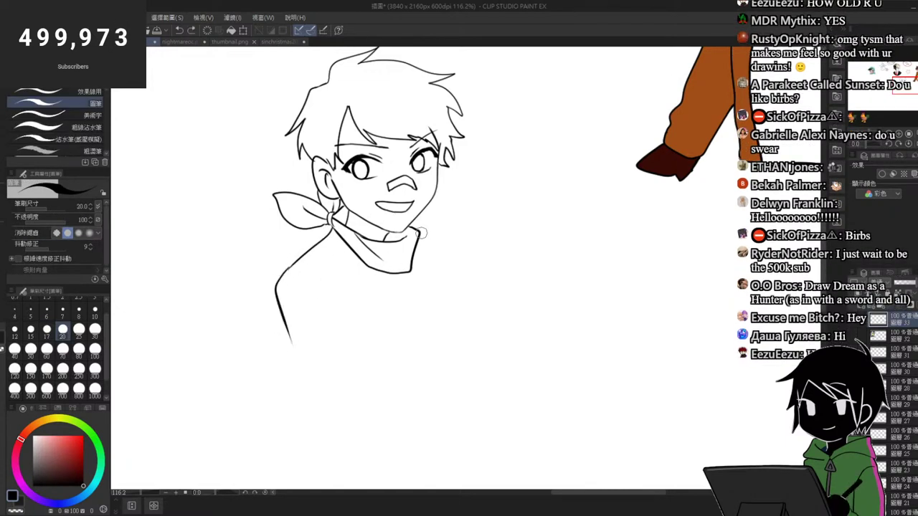
pyautogui.hotkey('ctrl', 'z')
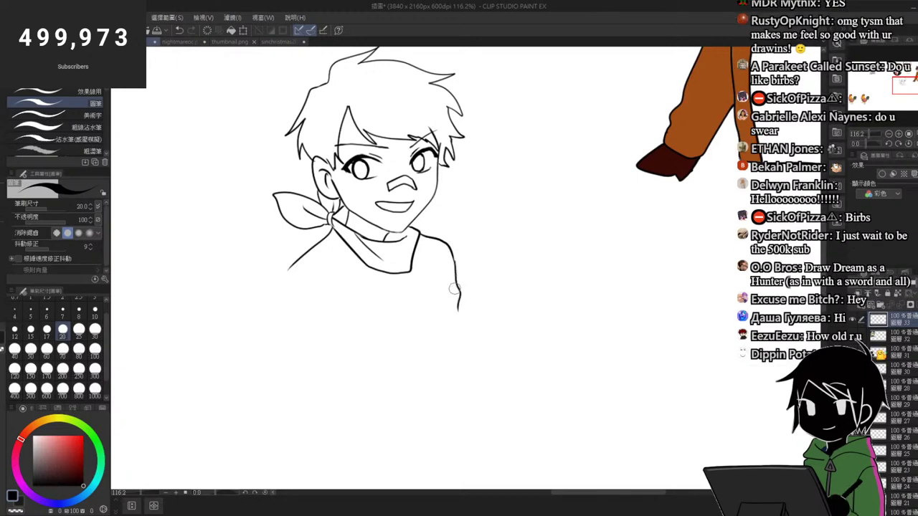
pyautogui.hotkey('ctrl', 'z')
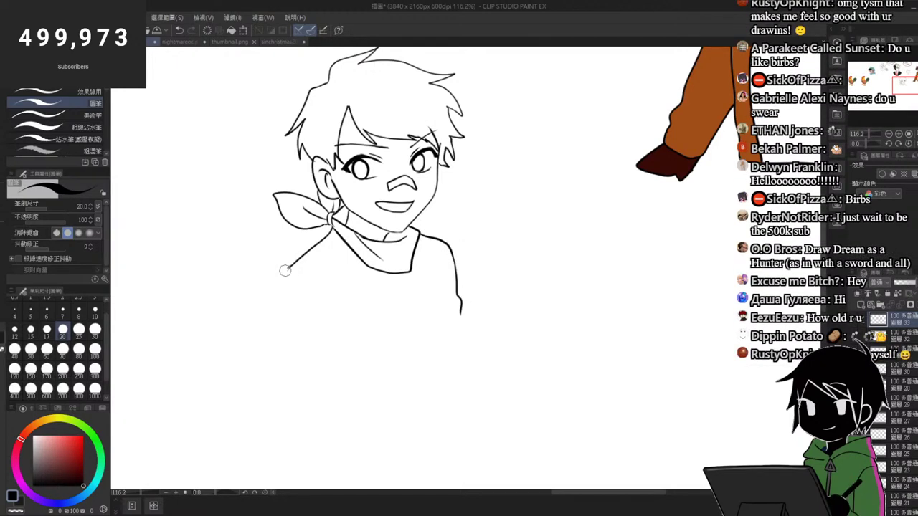
pyautogui.hotkey('ctrl', 'z')
pyautogui.moveTo(286, 267)
pyautogui.mouseDown()
pyautogui.moveTo(272, 296)
pyautogui.moveTo(281, 328)
pyautogui.mouseUp()
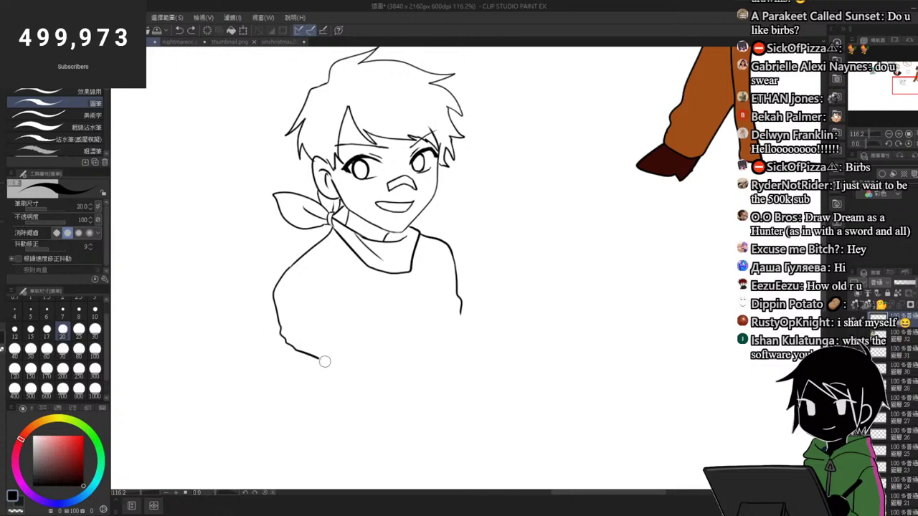
pyautogui.moveTo(325, 361)
pyautogui.mouseDown()
pyautogui.moveTo(401, 365)
pyautogui.moveTo(433, 355)
pyautogui.moveTo(456, 341)
pyautogui.moveTo(461, 316)
pyautogui.mouseUp()
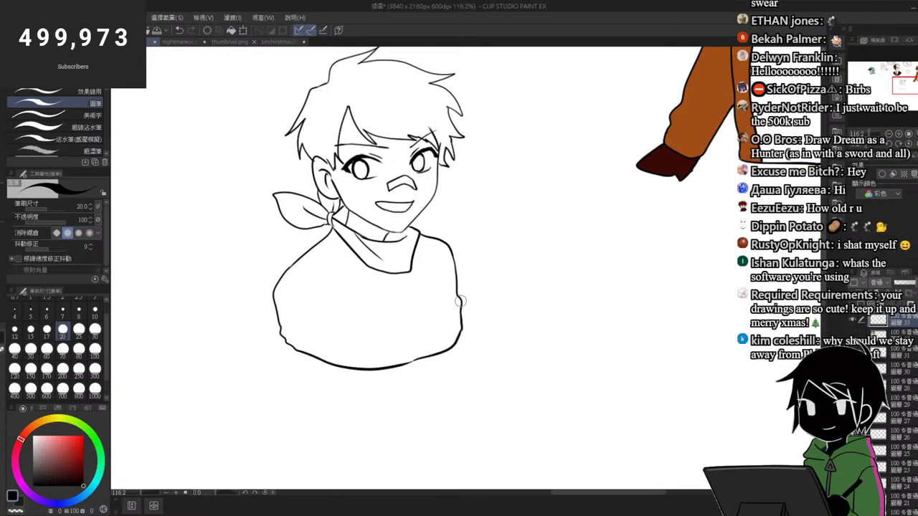
# Step: Draw a slanted line separating the far arm from the torso, running down to the bust's lower edge
pyautogui.moveTo(450, 280)
pyautogui.mouseDown()
pyautogui.moveTo(432, 341)
pyautogui.moveTo(442, 320)
pyautogui.mouseUp()
pyautogui.hotkey('ctrl', 'z')
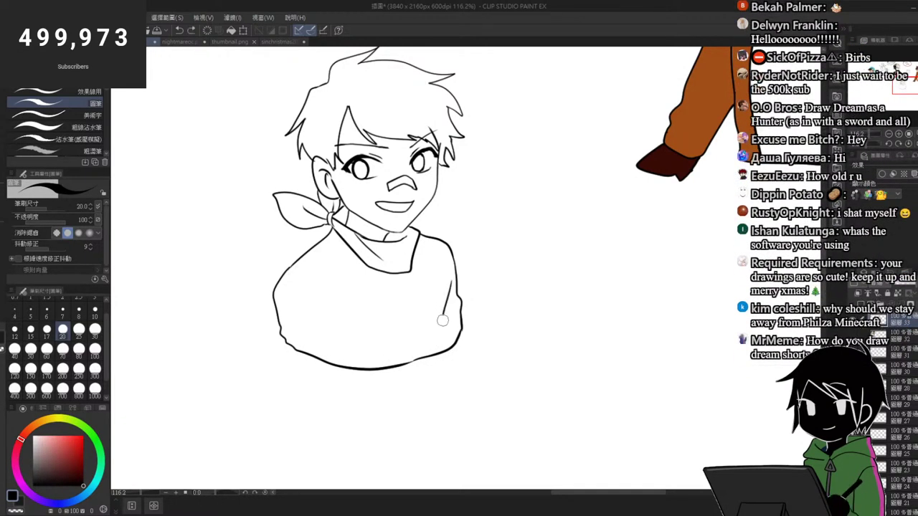
pyautogui.hotkey('ctrl', 'z')
pyautogui.moveTo(452, 281); pyautogui.dragTo(436, 353)
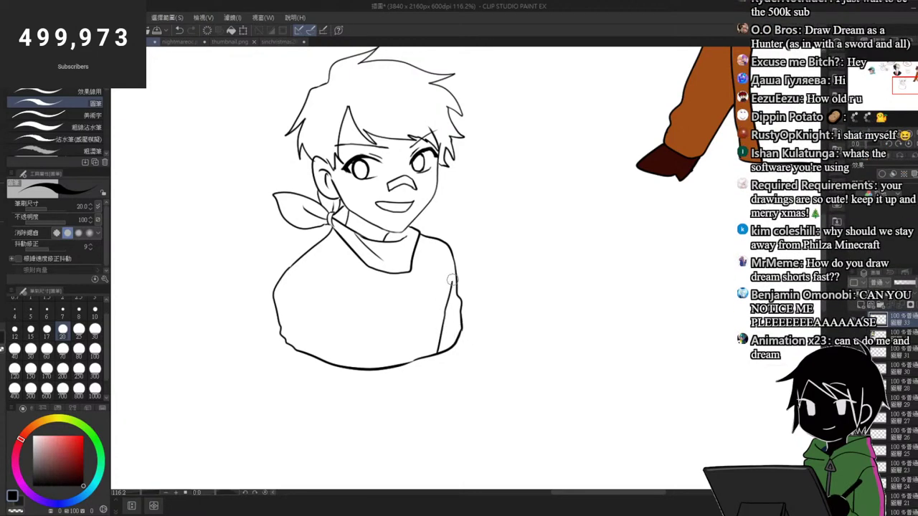
pyautogui.scroll(-2, 462, 332)
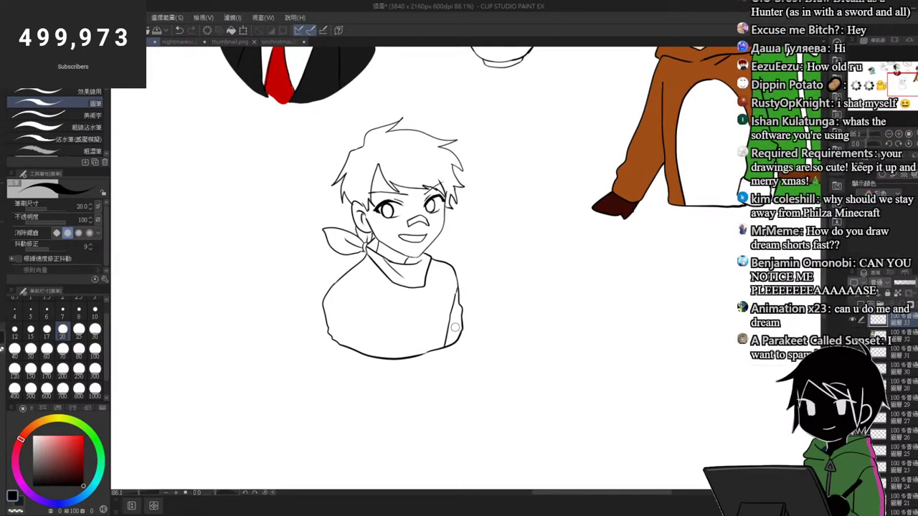
pyautogui.scroll(-2, 454, 327)
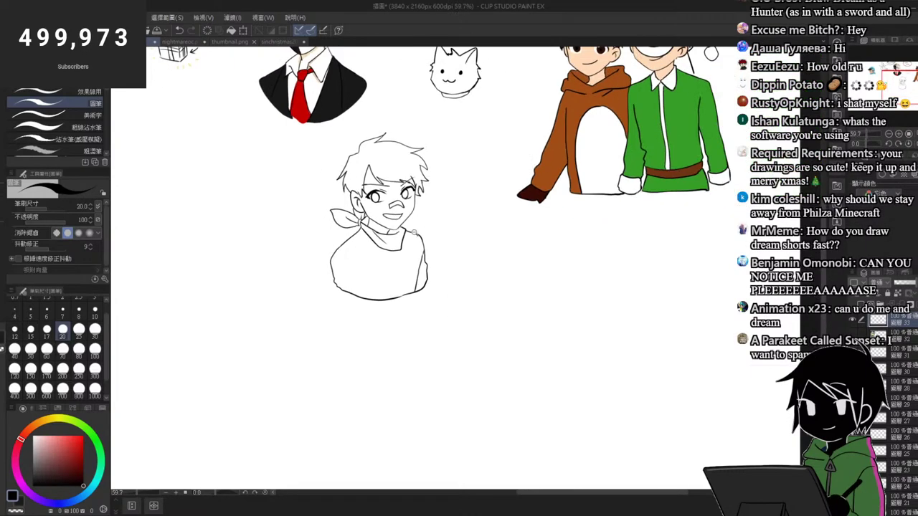
pyautogui.scroll(1, 408, 248)
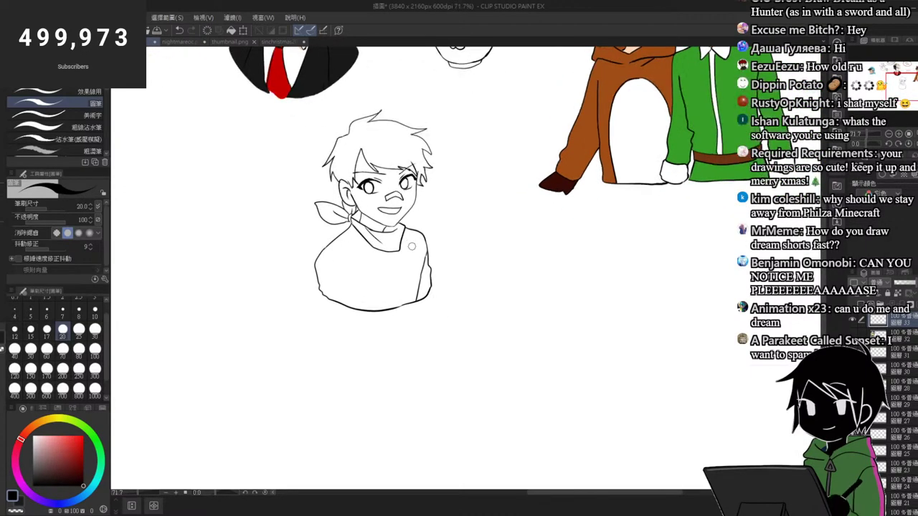
pyautogui.scroll(1, 412, 245)
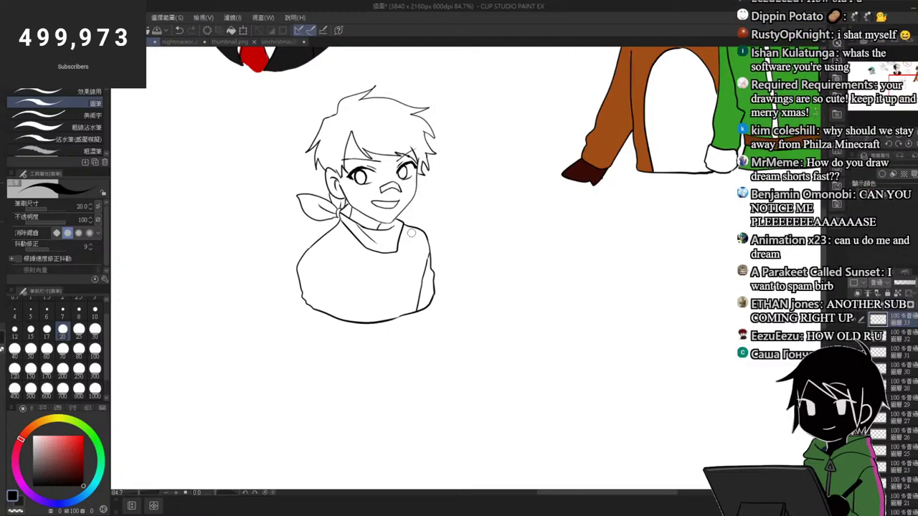
pyautogui.scroll(2, 411, 233)
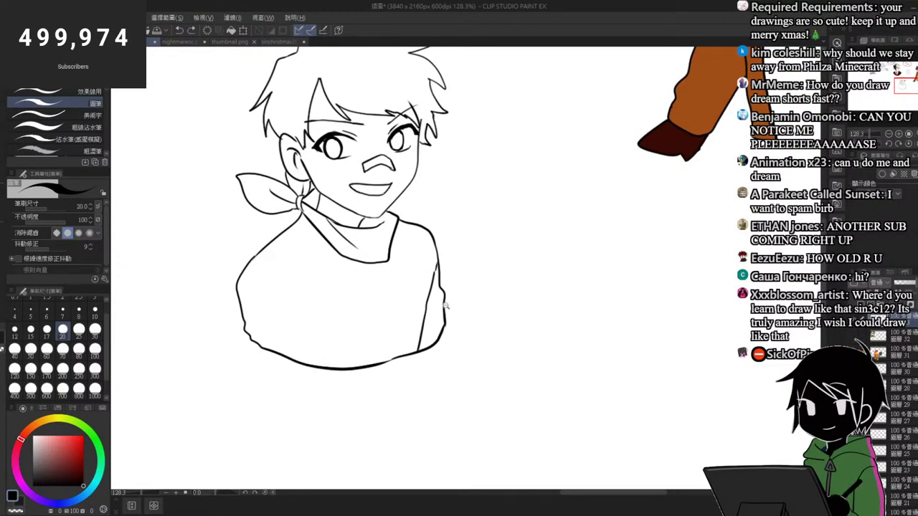
# Step: Add a new layer beneath the boy's line art and set the drawing colour to light orange (27, 34, 100)
pyautogui.scroll(-2, 430, 313)
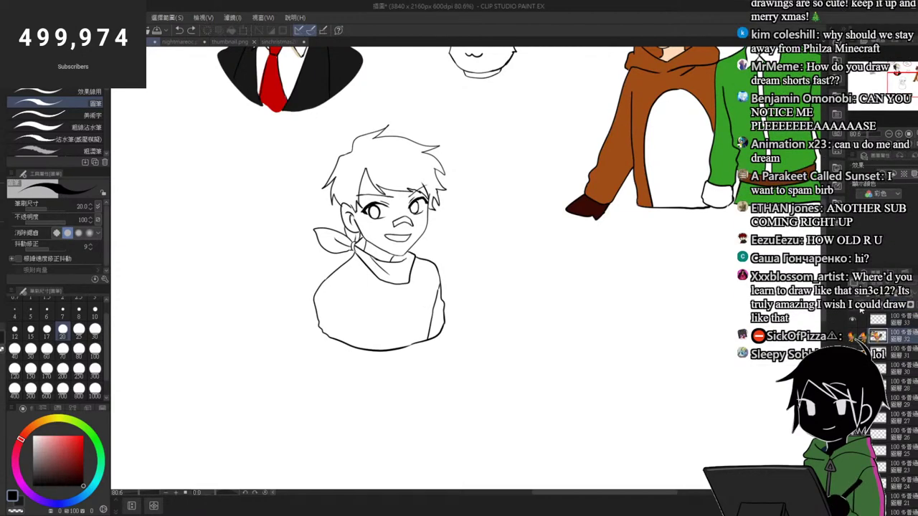
pyautogui.scroll(2, 409, 228)
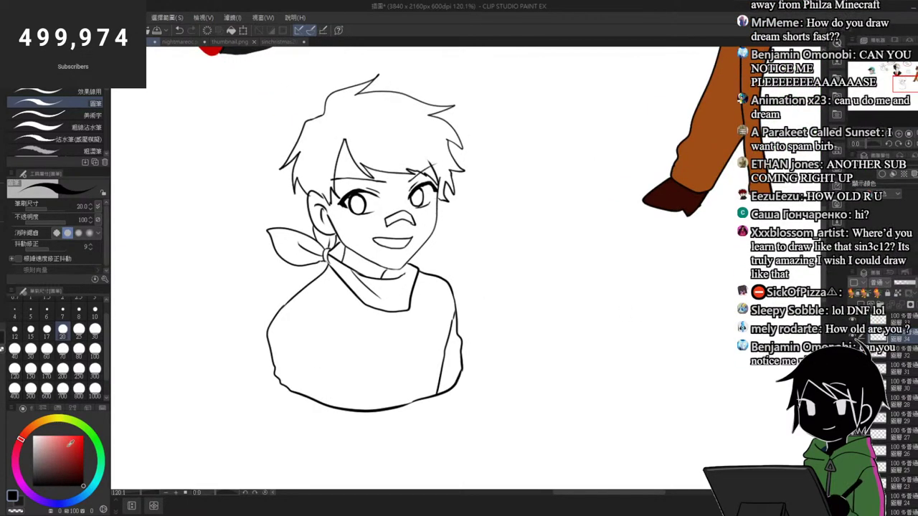
pyautogui.click(40, 422)
pyautogui.click(50, 445)
pyautogui.click(34, 425)
pyautogui.click(49, 444)
pyautogui.click(52, 435)
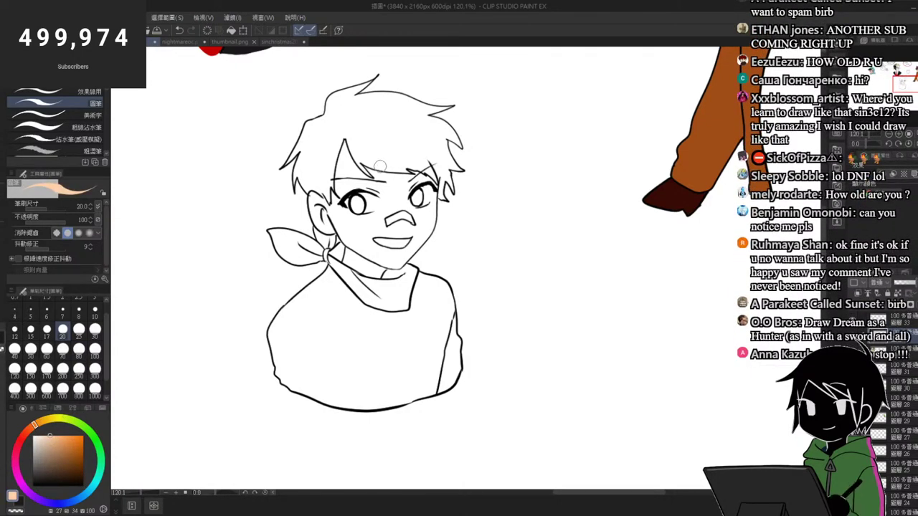
# Step: Fill the forehead, cheeks and chin with a pale peach skin tone (27, 23, 95), leaving the bandage and mouth white
pyautogui.press('g')
pyautogui.scroll(2, 399, 189)
pyautogui.click(413, 188)
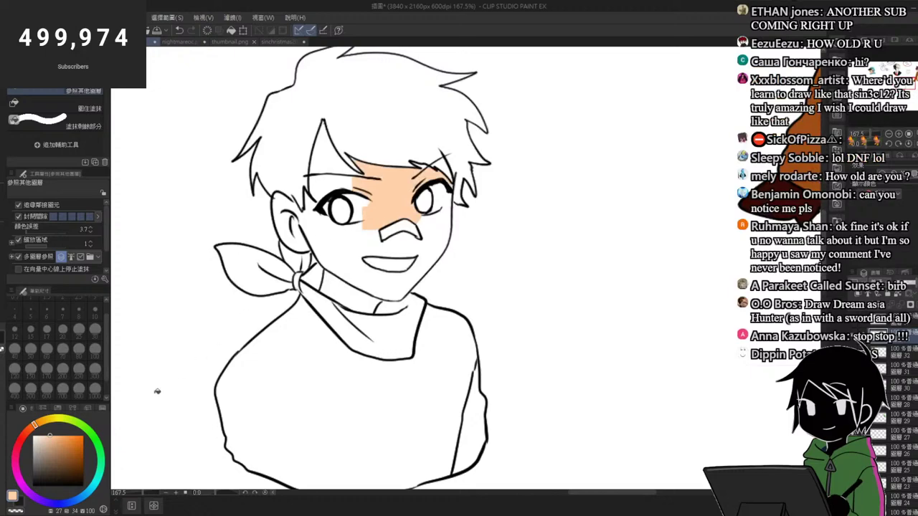
pyautogui.click(413, 239)
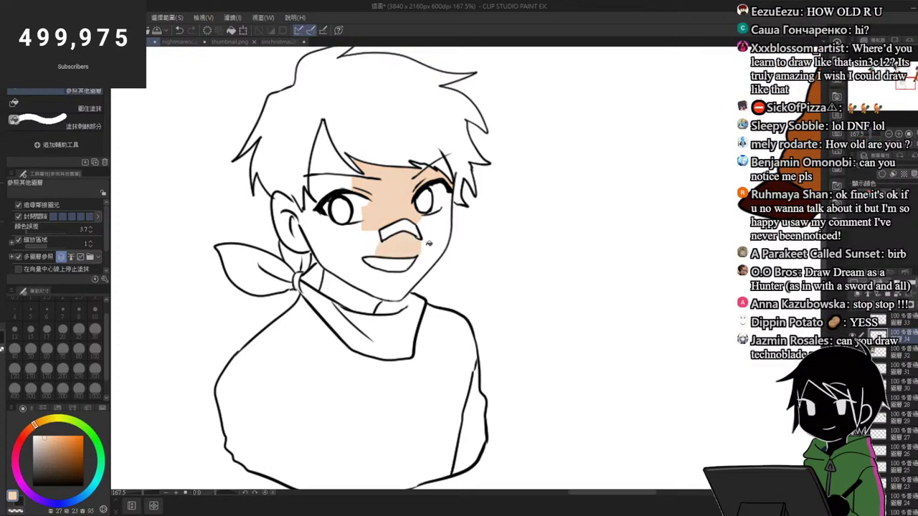
pyautogui.click(401, 287)
pyautogui.click(434, 237)
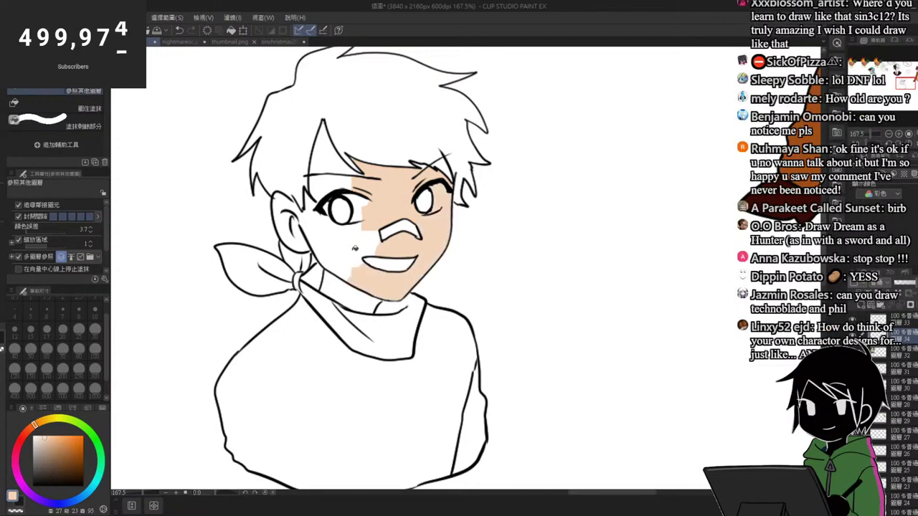
pyautogui.click(337, 244)
pyautogui.click(327, 182)
pyautogui.click(329, 160)
pyautogui.scroll(-2, 346, 223)
pyautogui.scroll(3, 333, 199)
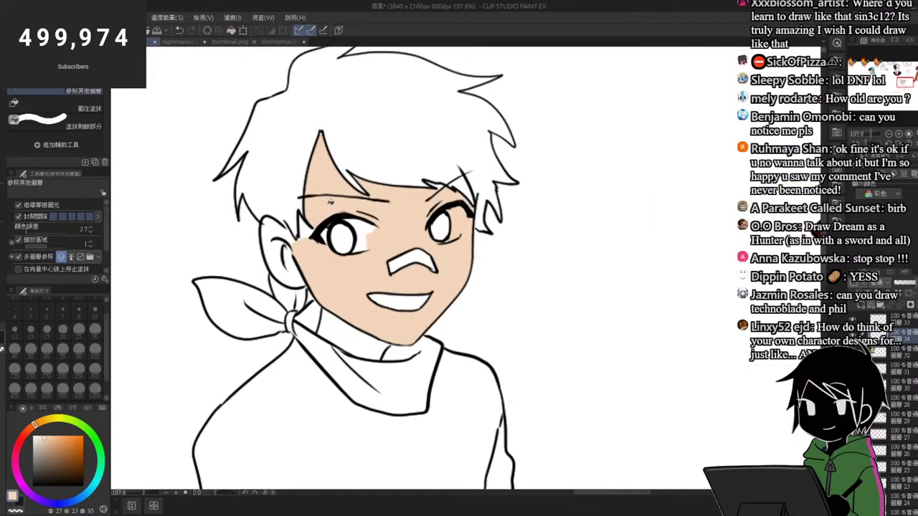
# Step: Paint the ear and the unfilled skin gaps beside the near eye and hair strand with the peach tone
pyautogui.press('p')
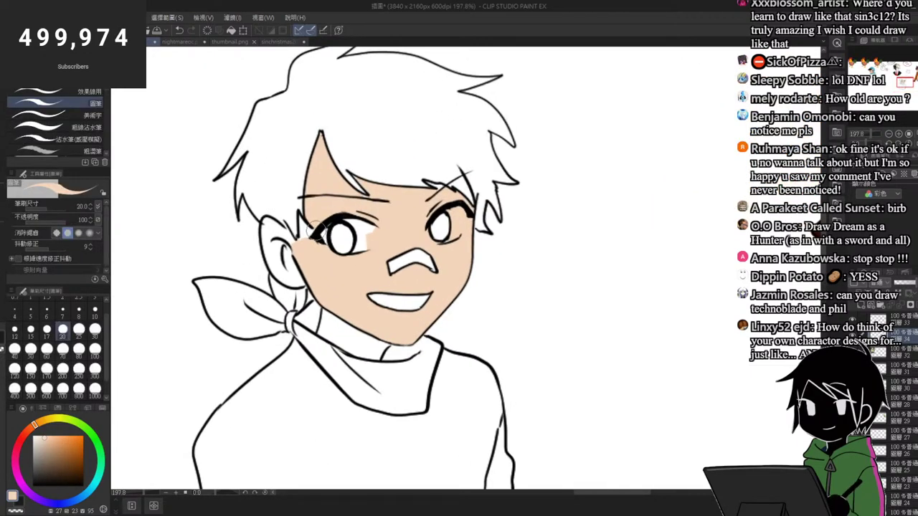
pyautogui.moveTo(277, 239); pyautogui.dragTo(292, 267)
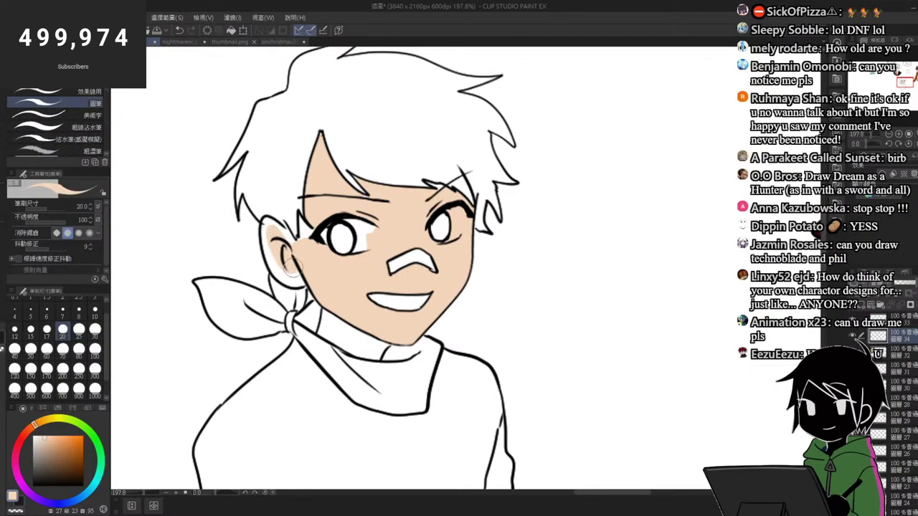
pyautogui.scroll(2, 290, 261)
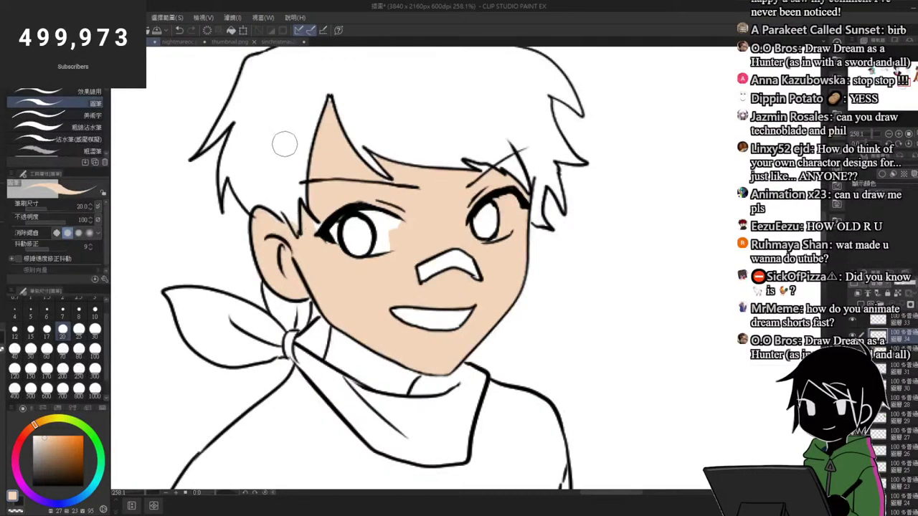
pyautogui.scroll(-4, 323, 173)
pyautogui.scroll(4, 322, 173)
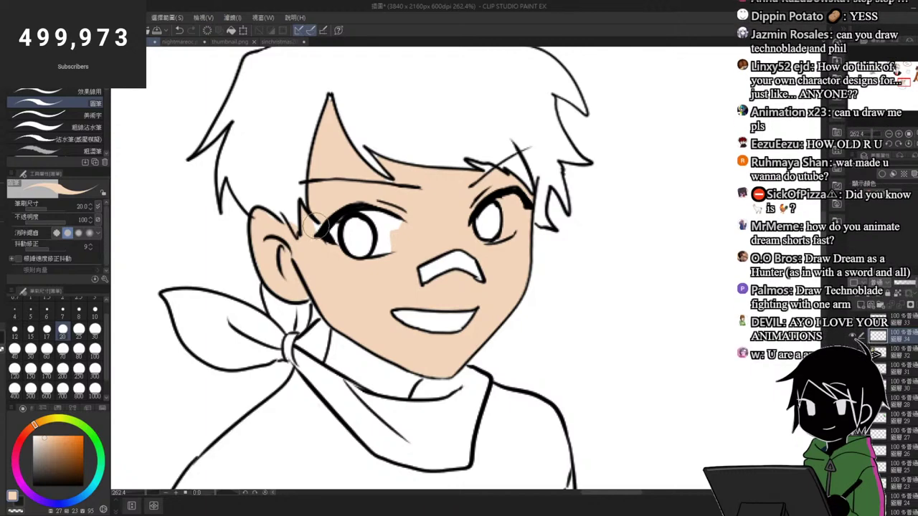
pyautogui.moveTo(330, 253); pyautogui.dragTo(316, 230)
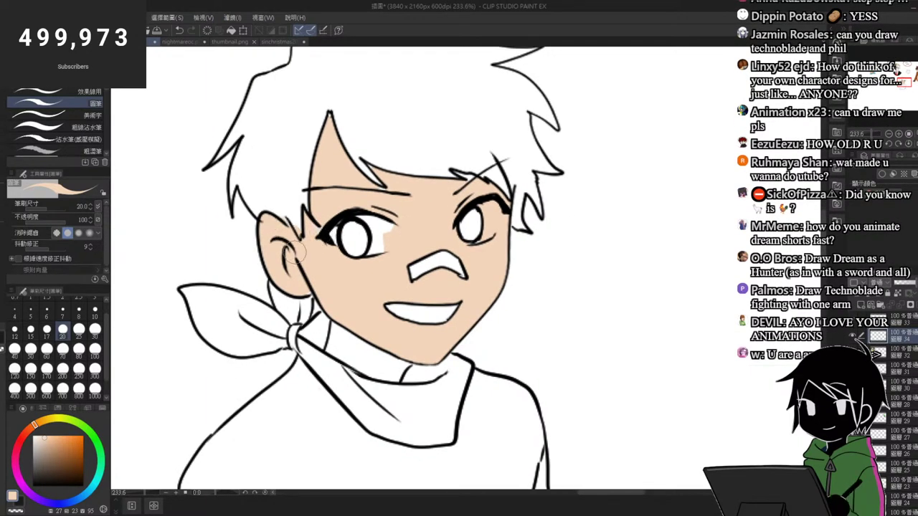
pyautogui.scroll(-4, 321, 266)
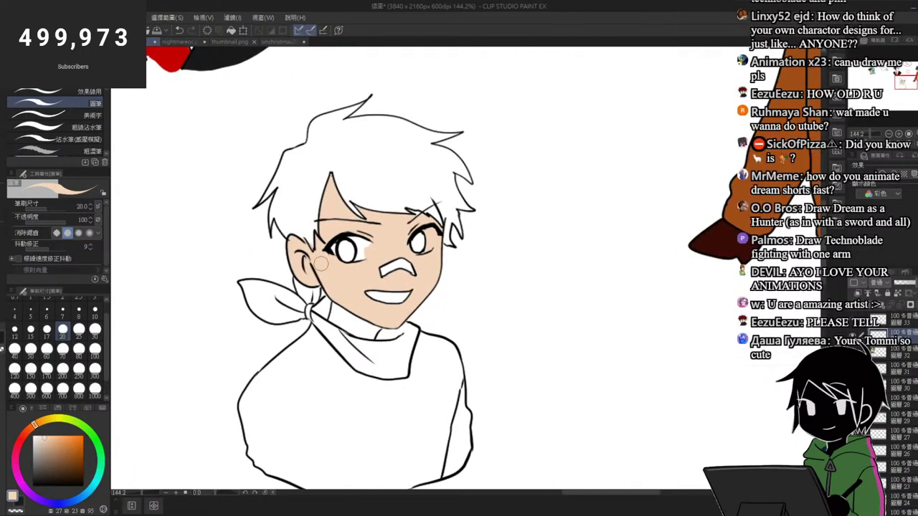
# Step: Fill the boy's spiky hair with a golden yellow (41, 67, 89)
pyautogui.click(44, 421)
pyautogui.moveTo(60, 438); pyautogui.dragTo(68, 452)
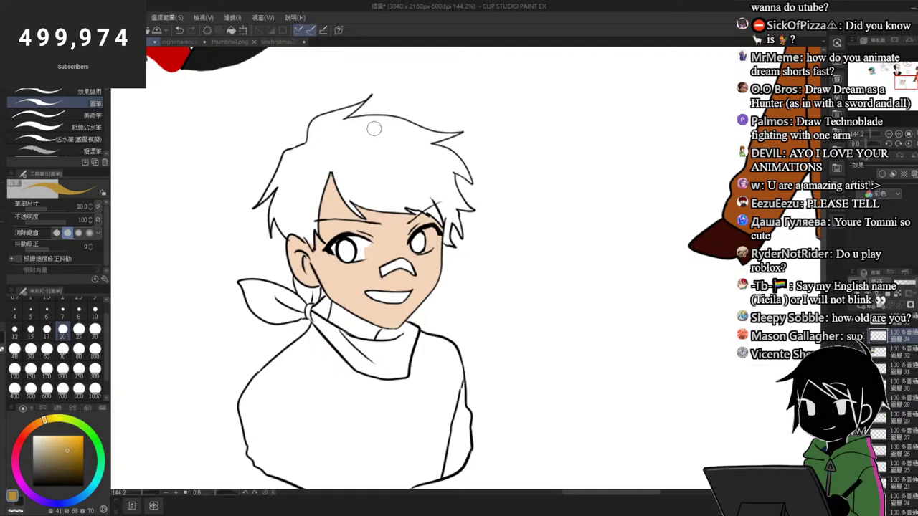
pyautogui.press('g')
pyautogui.click(393, 136)
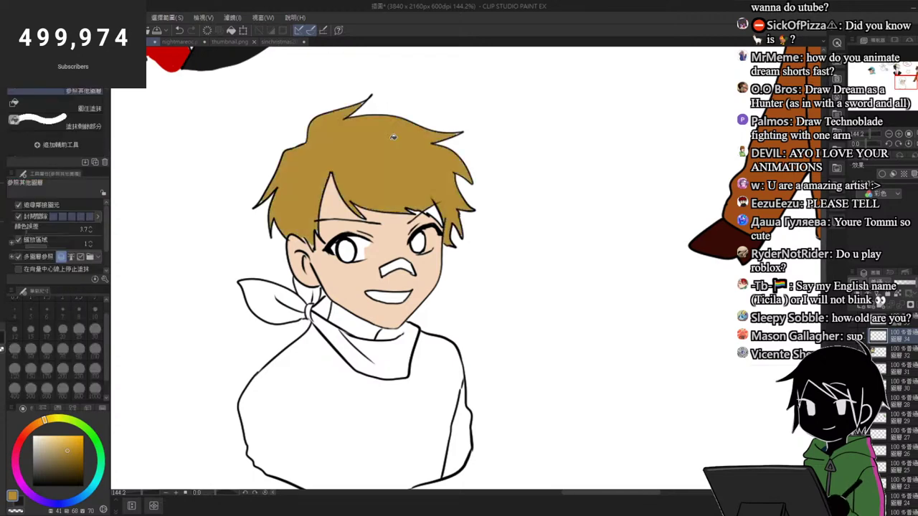
pyautogui.scroll(1, 402, 156)
pyautogui.click(68, 444)
pyautogui.click(385, 152)
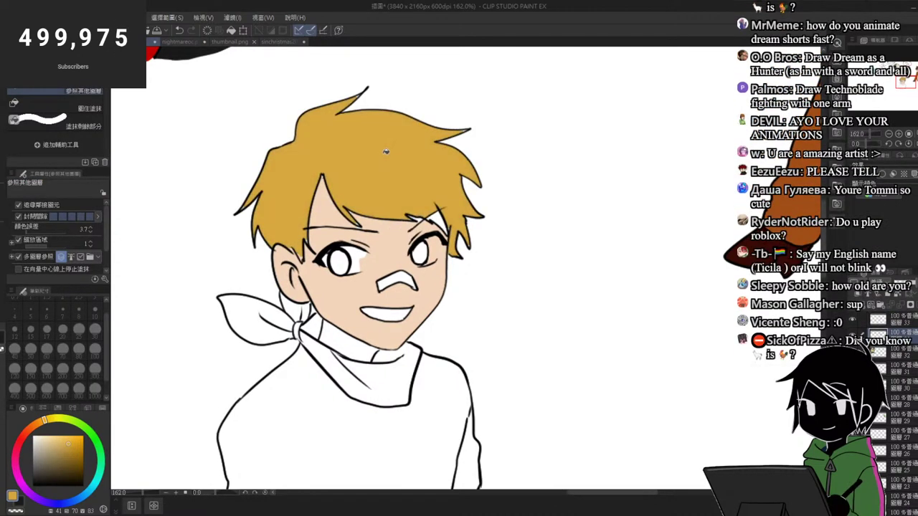
pyautogui.scroll(-6, 383, 164)
pyautogui.scroll(3, 382, 165)
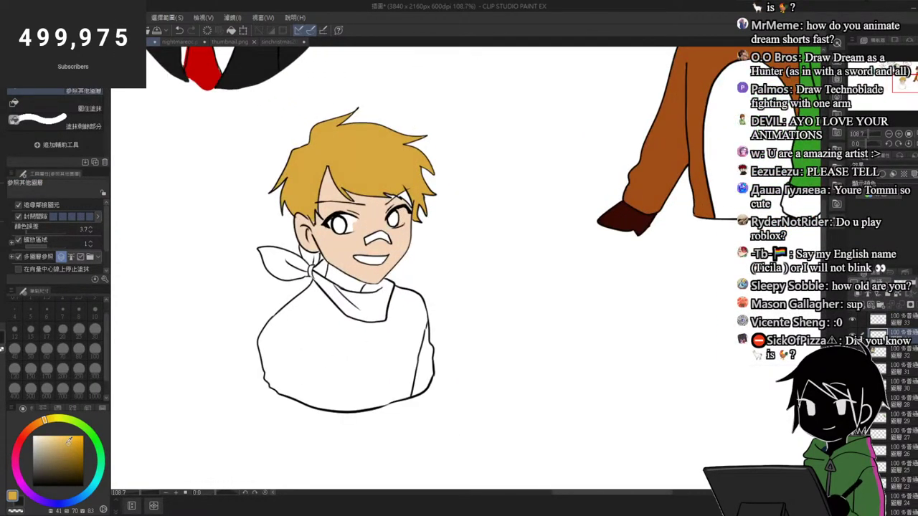
pyautogui.scroll(4, 408, 182)
# Step: Paint the white gap in the hair beside the far eye golden yellow and tidy the skin and hair edges at the fringe tip
pyautogui.press('p')
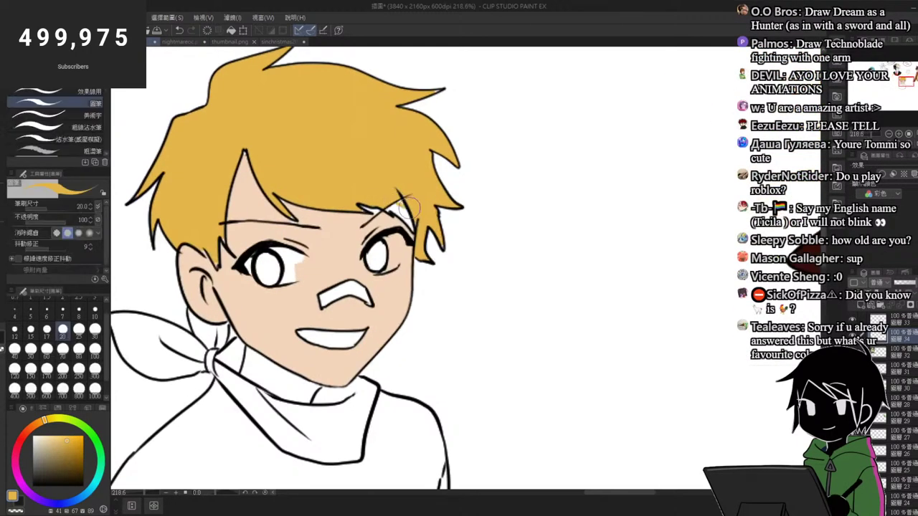
pyautogui.scroll(2, 415, 214)
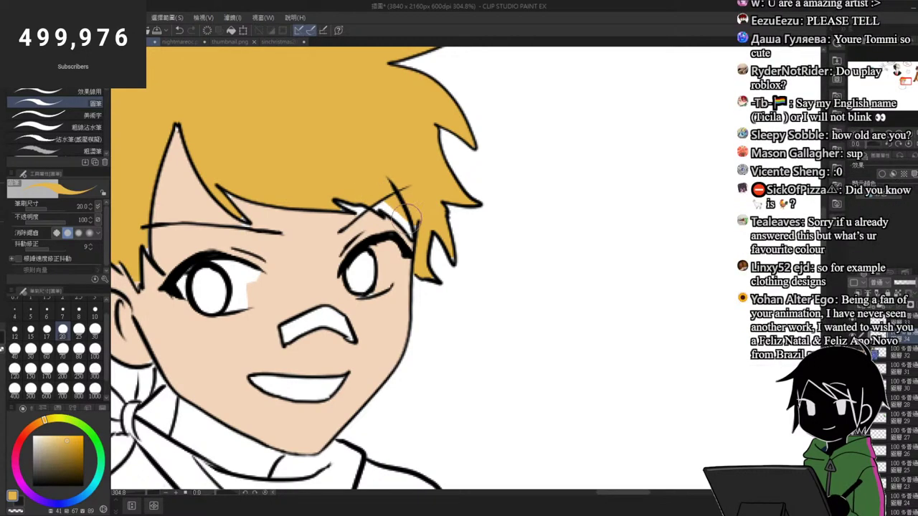
pyautogui.moveTo(401, 213); pyautogui.dragTo(414, 235)
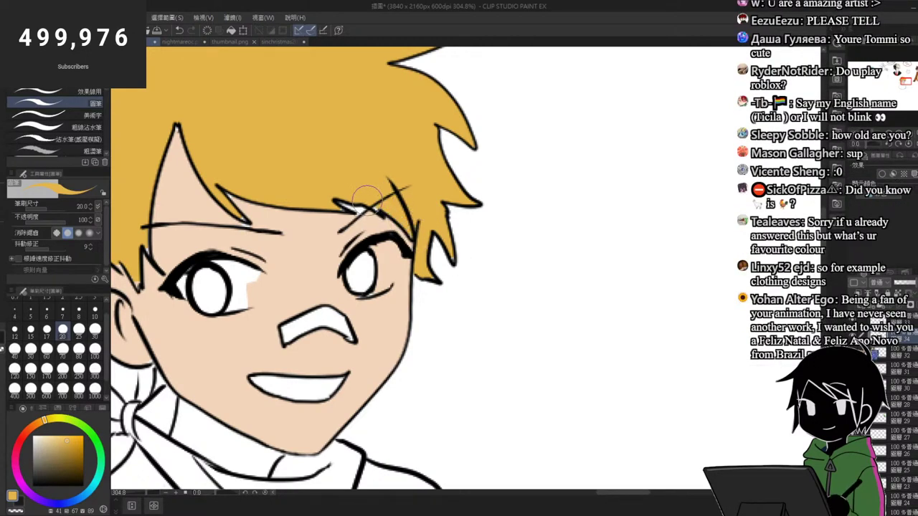
pyautogui.keyDown('alt'); pyautogui.click(269, 234); pyautogui.keyUp('alt')
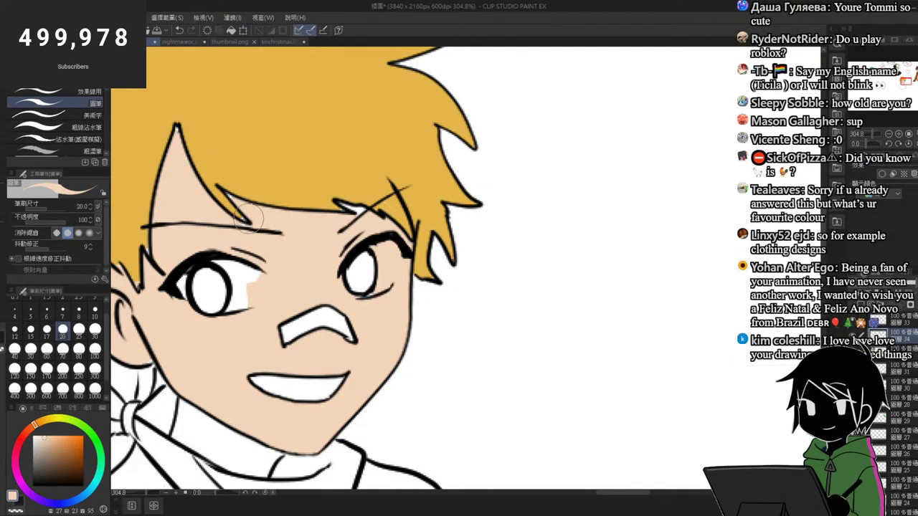
pyautogui.keyDown('alt'); pyautogui.click(229, 176); pyautogui.keyUp('alt')
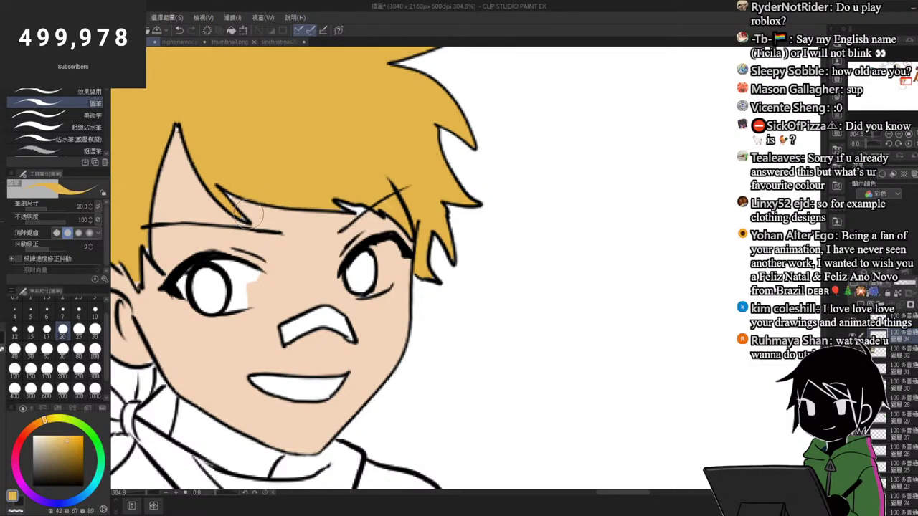
pyautogui.keyDown('alt'); pyautogui.click(251, 211); pyautogui.keyUp('alt')
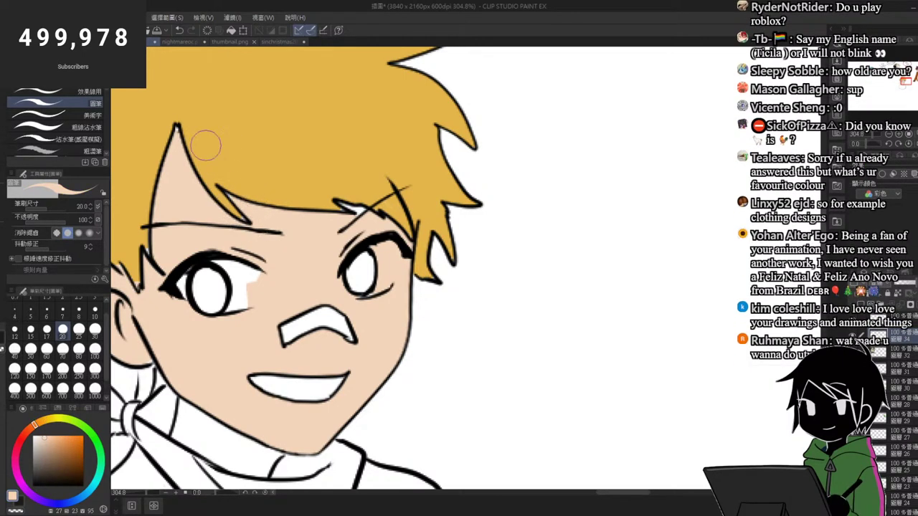
# Step: Cover the remaining white gaps above the far eyebrow with the peach skin tone and the golden hair colour
pyautogui.scroll(-5, 204, 127)
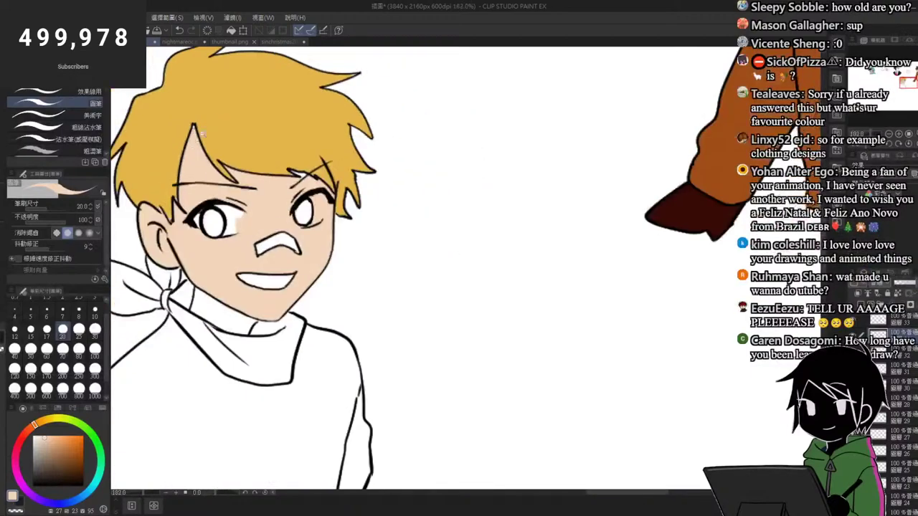
pyautogui.scroll(5, 207, 175)
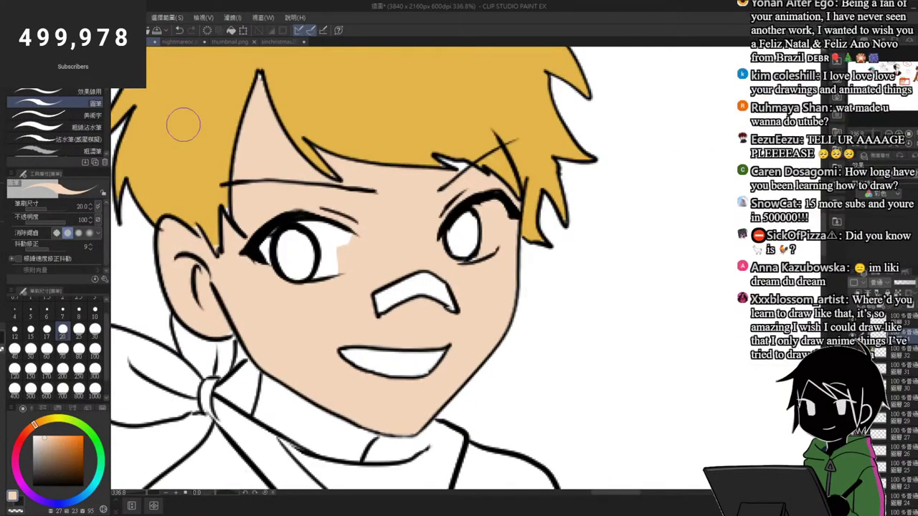
pyautogui.keyDown('alt'); pyautogui.click(201, 168); pyautogui.keyUp('alt')
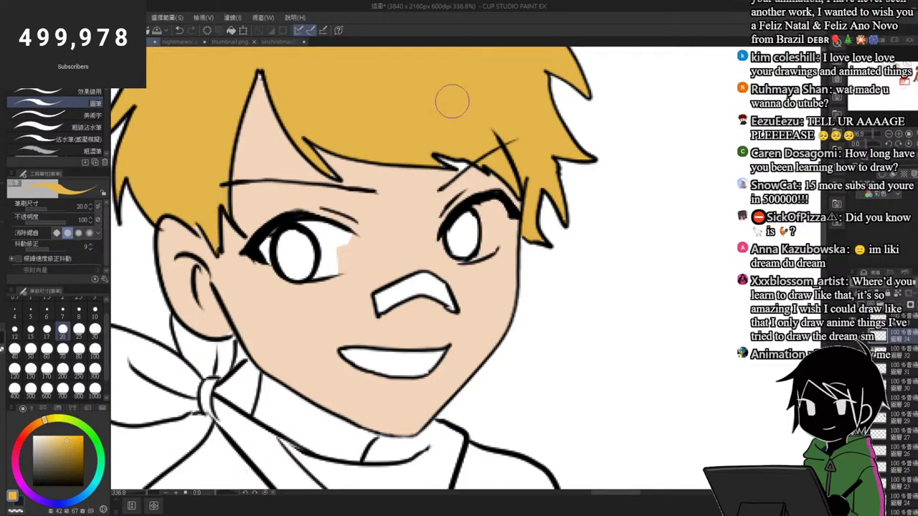
pyautogui.keyDown('alt'); pyautogui.click(469, 181); pyautogui.keyUp('alt')
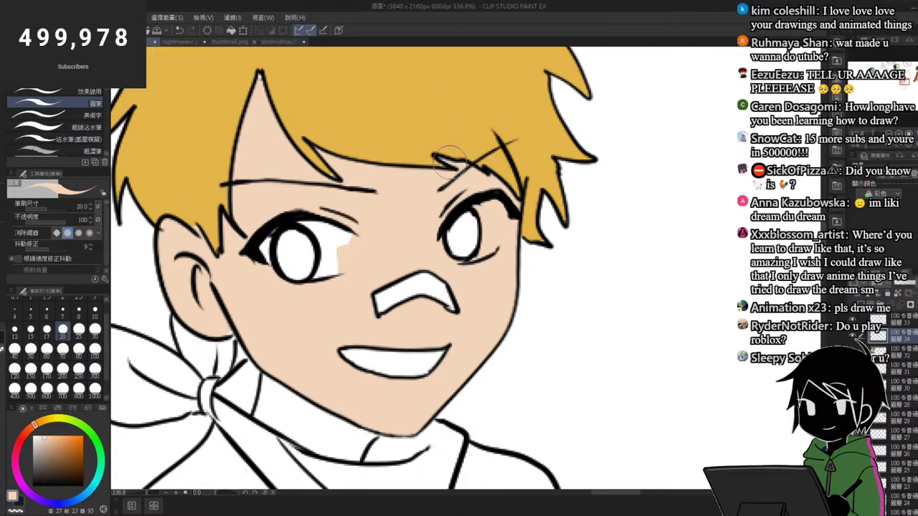
pyautogui.keyDown('alt'); pyautogui.click(444, 108); pyautogui.keyUp('alt')
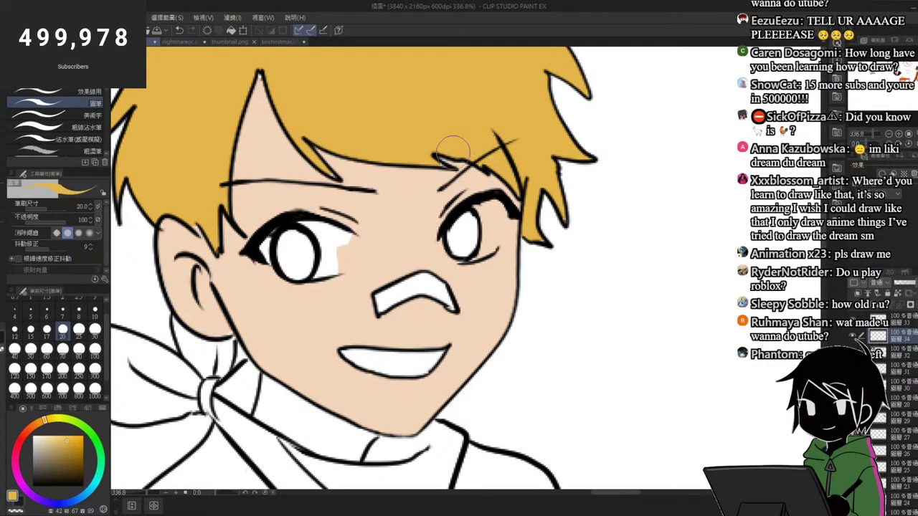
pyautogui.scroll(-5, 488, 168)
pyautogui.scroll(5, 473, 175)
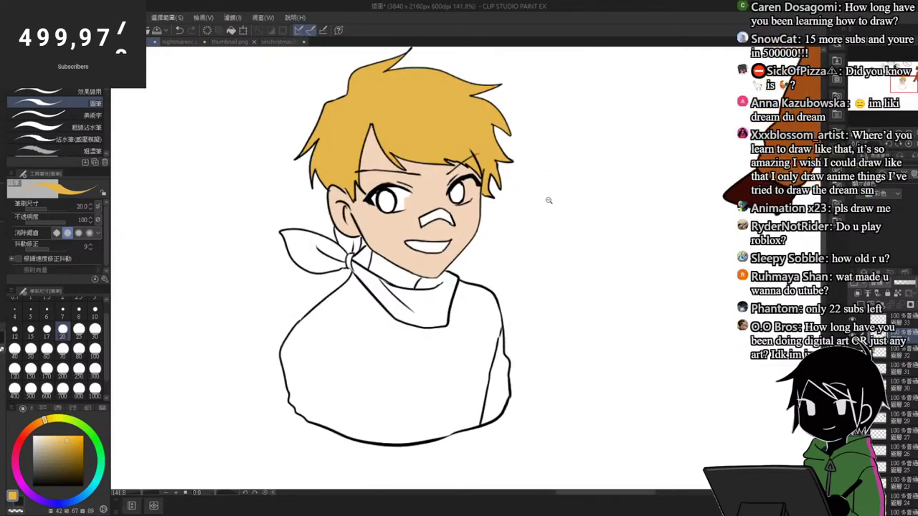
# Step: Paint the whites of both eyes in pure white (42, 0, 100) out to their corners
pyautogui.moveTo(59, 449); pyautogui.dragTo(33, 435)
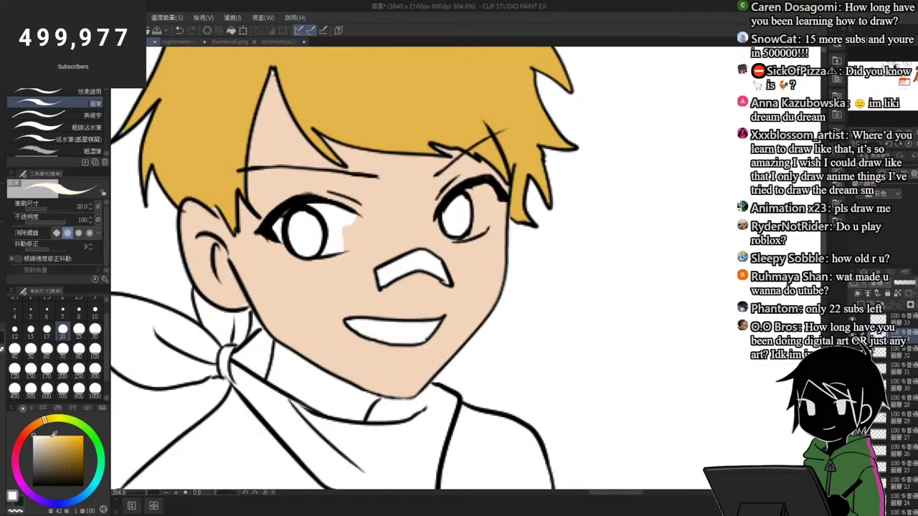
pyautogui.scroll(-2, 310, 211)
pyautogui.scroll(4, 304, 218)
pyautogui.scroll(-5, 304, 217)
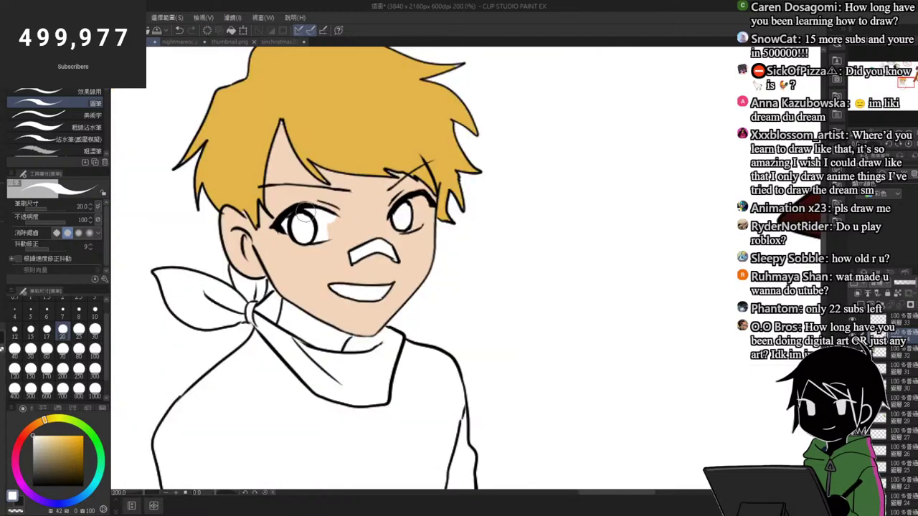
pyautogui.scroll(2, 307, 214)
pyautogui.scroll(1, 312, 213)
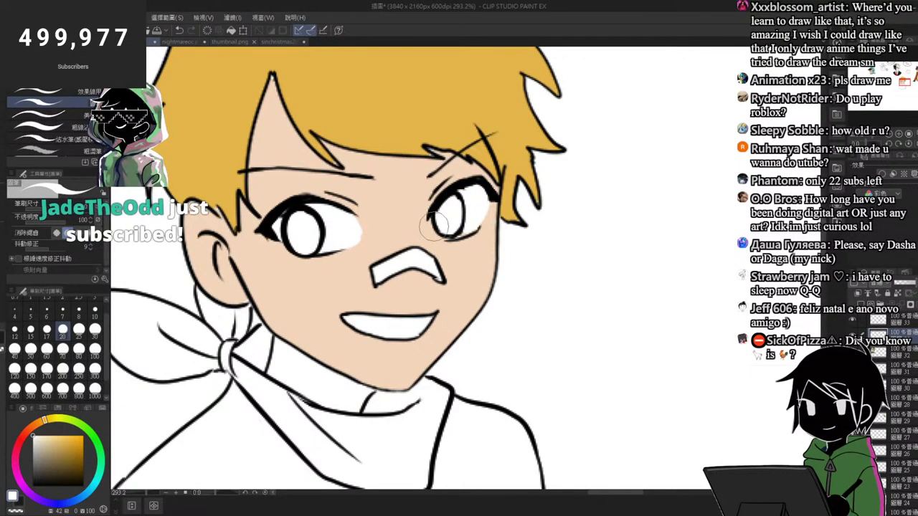
pyautogui.scroll(-5, 466, 208)
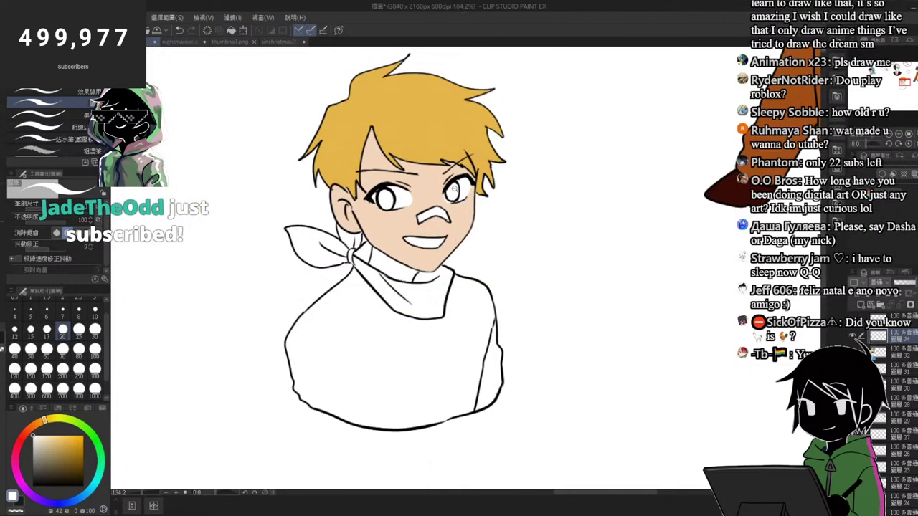
pyautogui.scroll(2, 465, 192)
pyautogui.scroll(-4, 467, 190)
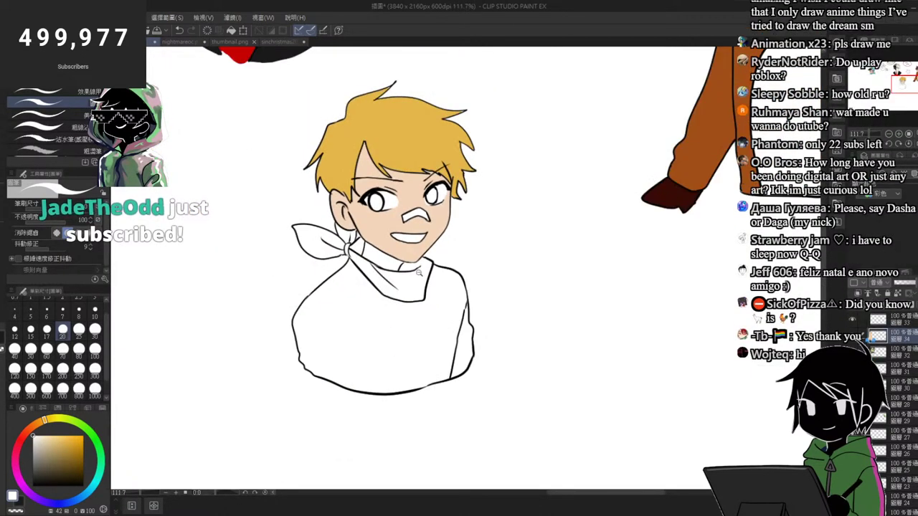
pyautogui.scroll(2, 430, 258)
pyautogui.scroll(1, 445, 261)
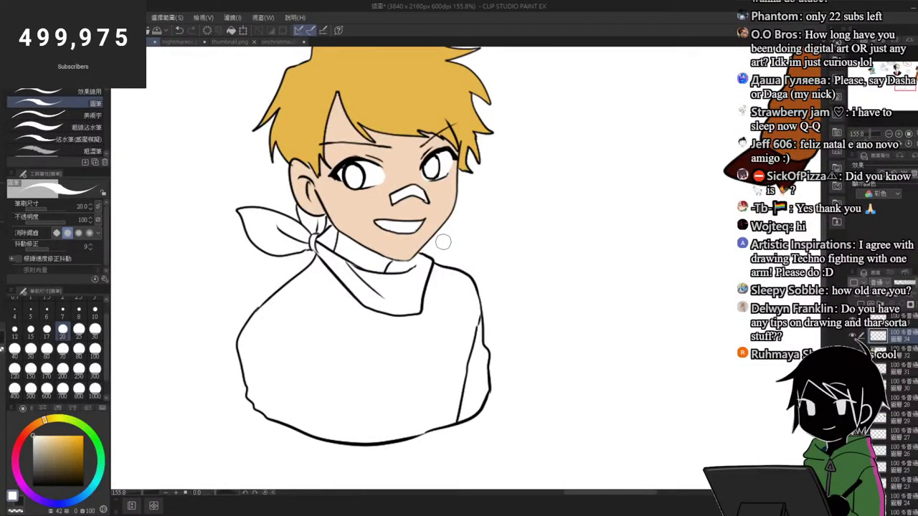
# Step: Fill the neck between the jaw and the bandana with the face's peach skin tone (27, 23, 95)
pyautogui.keyDown('alt'); pyautogui.click(355, 220); pyautogui.keyUp('alt')
pyautogui.press('g')
pyautogui.click(355, 243)
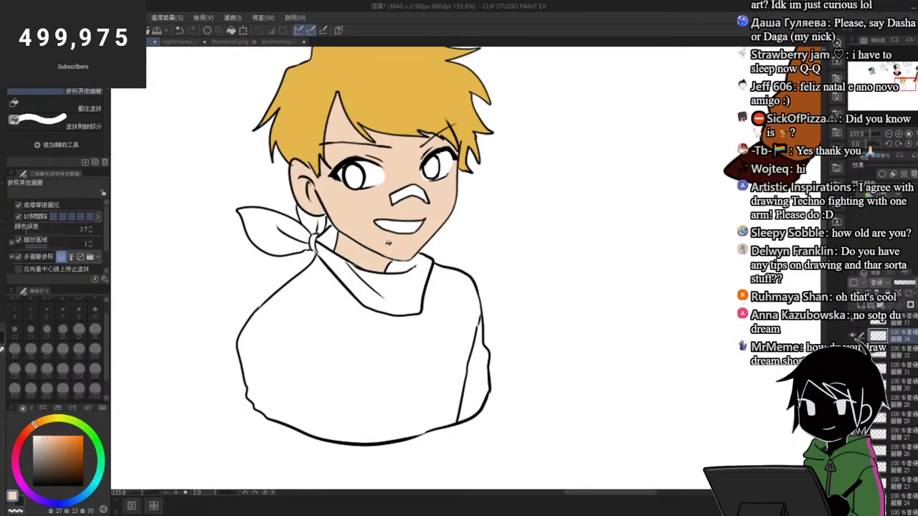
pyautogui.scroll(-3, 427, 233)
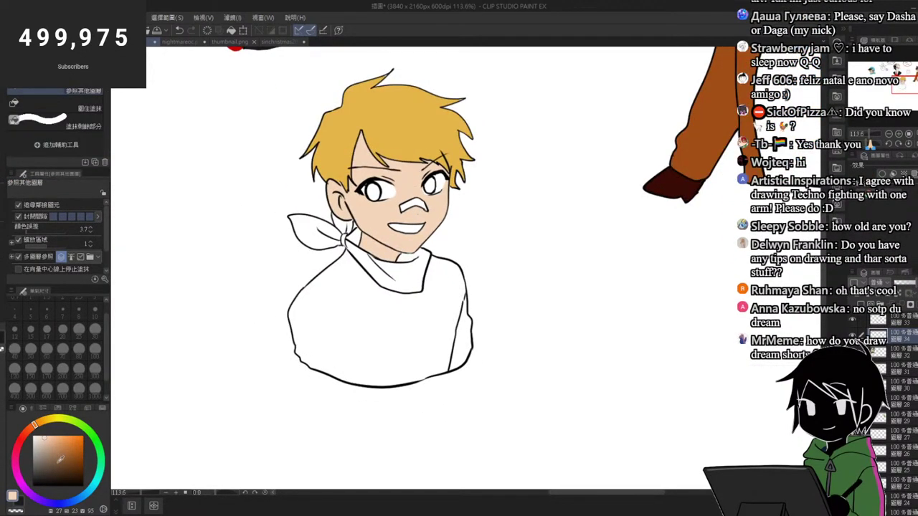
# Step: Set the drawing colour to dark red (1, 81, 60) and fill the front of the neck bandana with it
pyautogui.moveTo(61, 460); pyautogui.dragTo(23, 414)
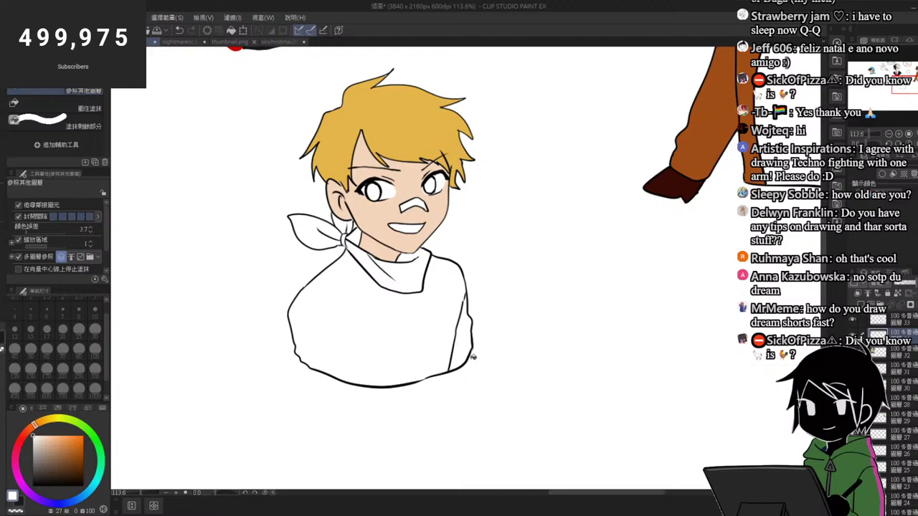
pyautogui.click(21, 438)
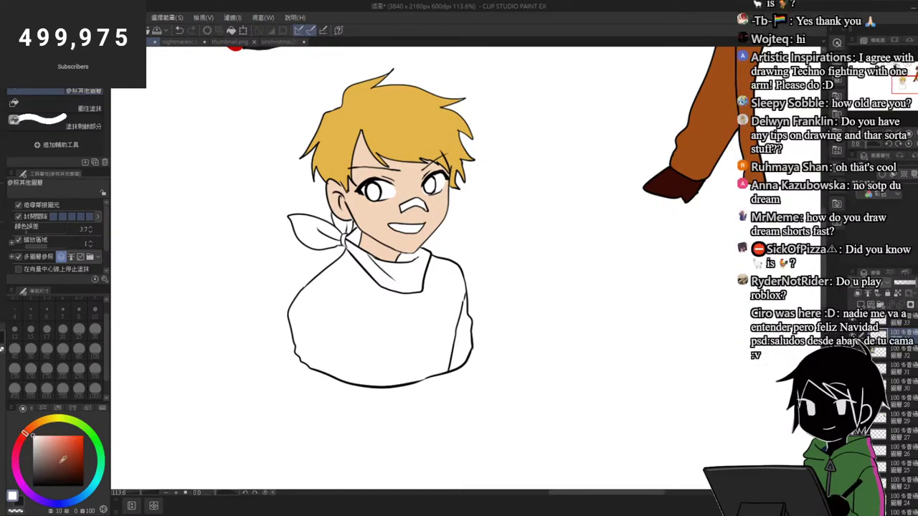
pyautogui.click(61, 457)
pyautogui.click(72, 447)
pyautogui.click(74, 454)
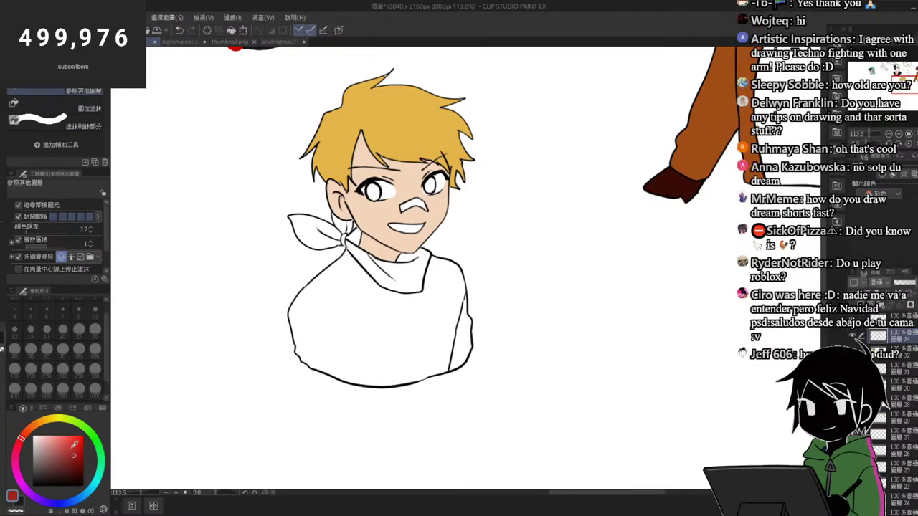
pyautogui.click(412, 259)
pyautogui.moveTo(381, 229); pyautogui.dragTo(430, 227)
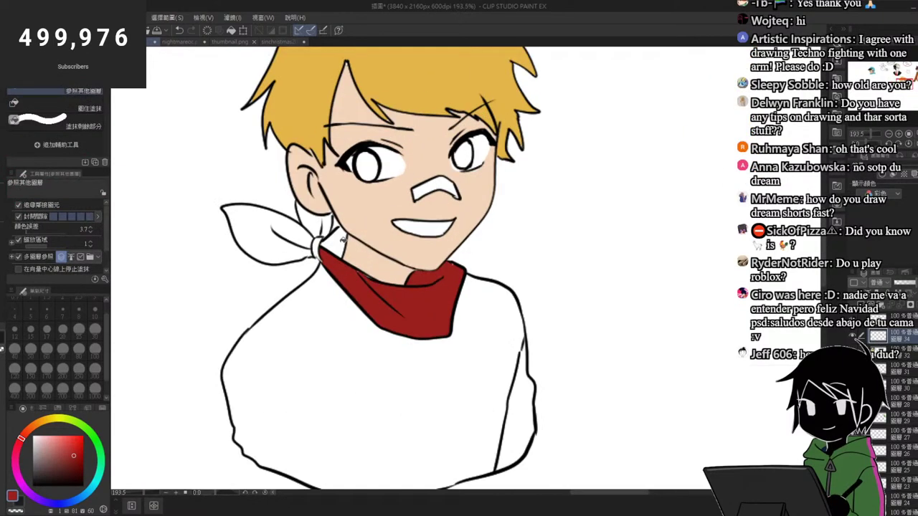
# Step: Fill the bandana's knotted tails and the small sections around the knot with the same dark red
pyautogui.click(336, 241)
pyautogui.click(312, 217)
pyautogui.click(261, 233)
pyautogui.click(327, 222)
pyautogui.scroll(-5, 378, 212)
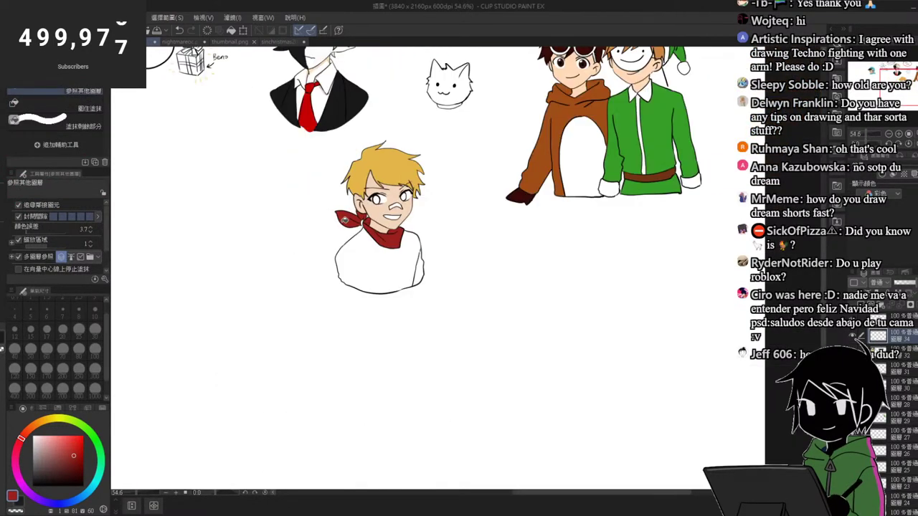
# Step: On a new top layer, roughly sketch an arch, slanted lines, a half-round shape and a baseline in dark red below the blue-capped boy
pyautogui.moveTo(551, 290); pyautogui.dragTo(397, 289)
pyautogui.moveTo(179, 244); pyautogui.dragTo(373, 264)
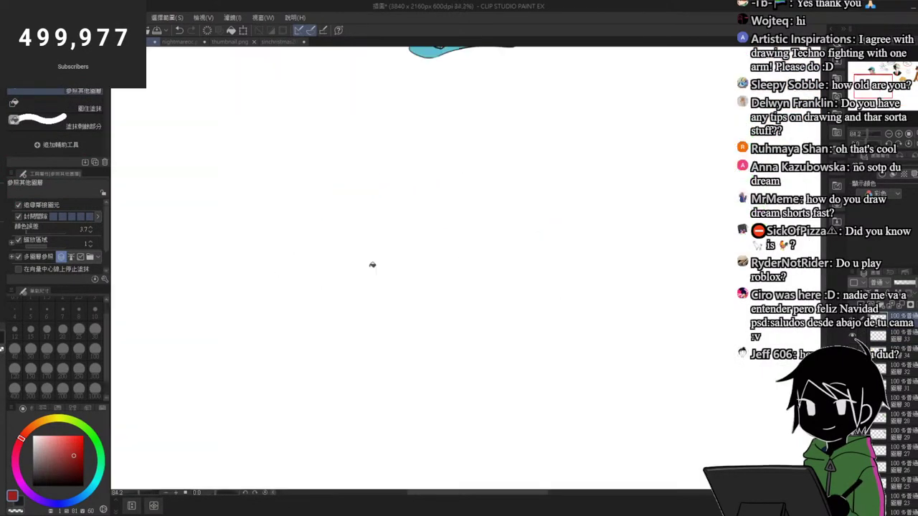
pyautogui.press('p')
pyautogui.moveTo(414, 227); pyautogui.dragTo(405, 208)
pyautogui.moveTo(330, 231)
pyautogui.mouseDown()
pyautogui.moveTo(354, 221)
pyautogui.moveTo(370, 304)
pyautogui.mouseUp()
pyautogui.moveTo(330, 231); pyautogui.dragTo(304, 356)
pyautogui.moveTo(371, 306); pyautogui.dragTo(412, 365)
pyautogui.moveTo(397, 229); pyautogui.dragTo(353, 351)
pyautogui.moveTo(422, 240)
pyautogui.mouseDown()
pyautogui.moveTo(371, 366)
pyautogui.moveTo(393, 374)
pyautogui.mouseUp()
pyautogui.moveTo(399, 369)
pyautogui.mouseDown()
pyautogui.moveTo(328, 370)
pyautogui.moveTo(401, 369)
pyautogui.mouseUp()
pyautogui.moveTo(351, 251); pyautogui.dragTo(351, 329)
pyautogui.moveTo(330, 293); pyautogui.dragTo(330, 337)
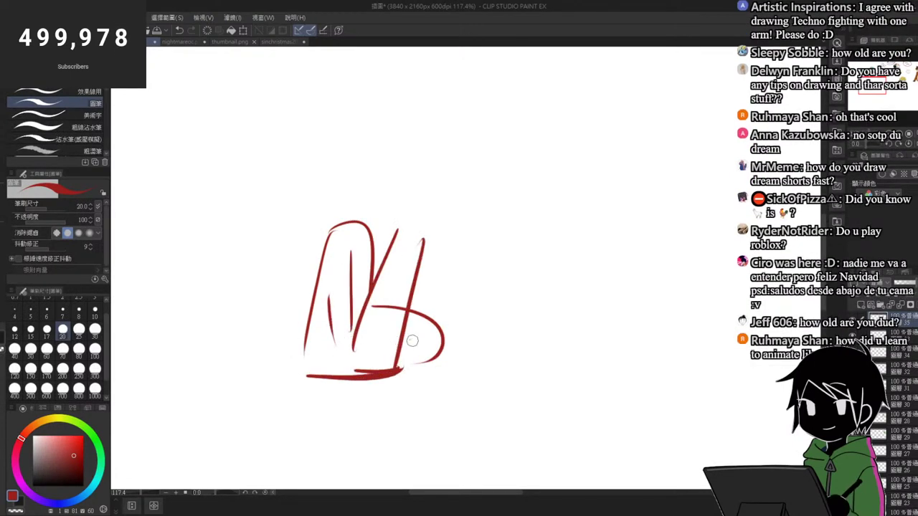
pyautogui.moveTo(408, 338); pyautogui.dragTo(422, 337)
pyautogui.moveTo(403, 348); pyautogui.dragTo(419, 347)
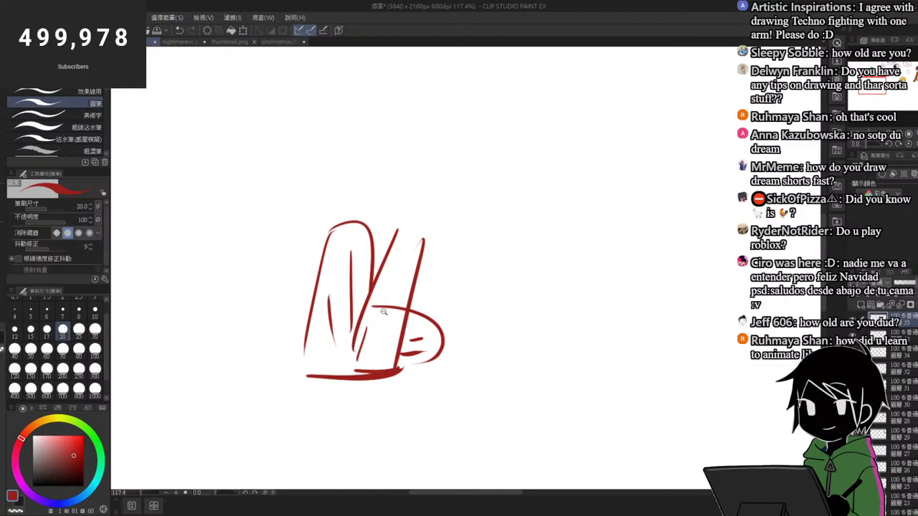
pyautogui.scroll(-3, 383, 312)
pyautogui.scroll(-3, 322, 317)
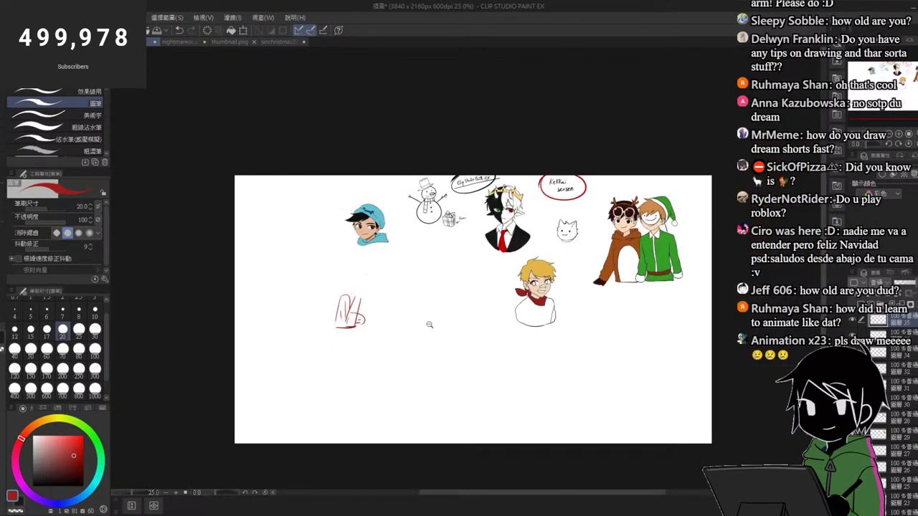
pyautogui.scroll(2, 464, 349)
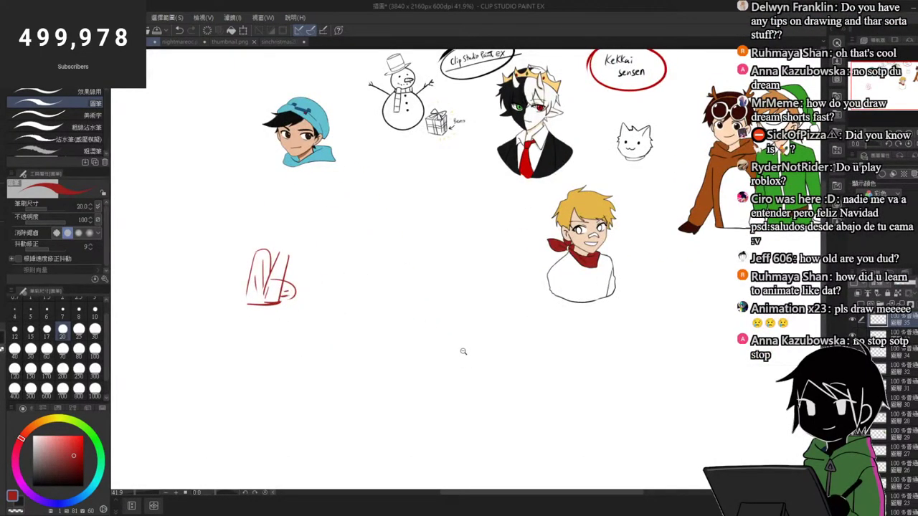
pyautogui.scroll(2, 526, 318)
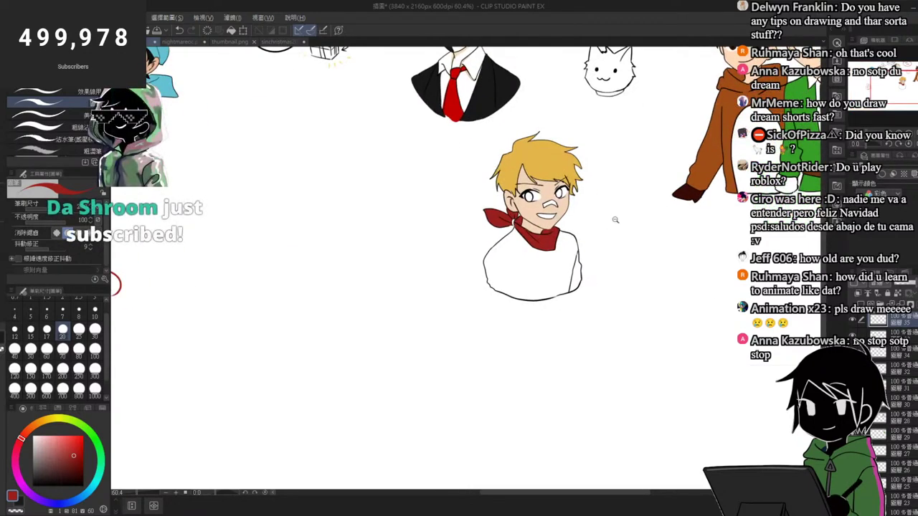
# Step: On layer 34, paint the white gap in the bandana's knot with the dark red
pyautogui.scroll(1, 592, 228)
pyautogui.scroll(-1, 592, 227)
pyautogui.scroll(2, 547, 262)
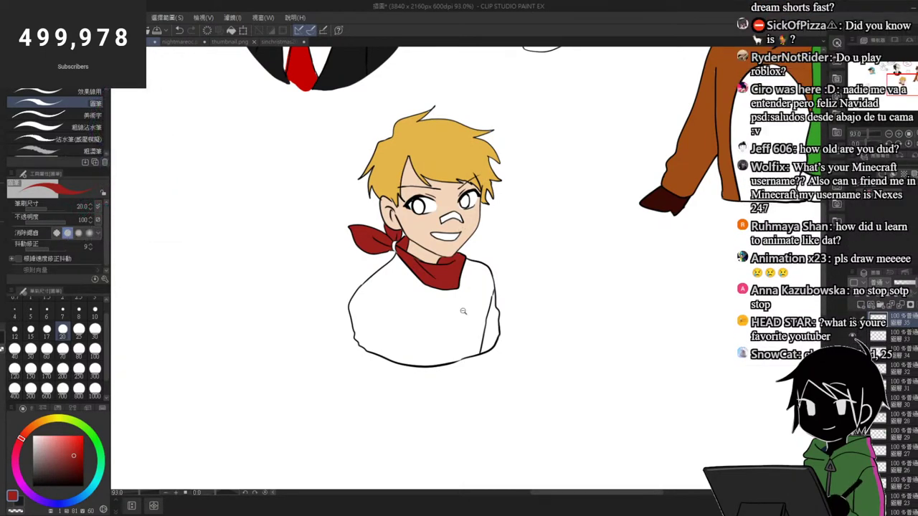
pyautogui.moveTo(462, 311); pyautogui.dragTo(487, 302)
pyautogui.scroll(3, 374, 209)
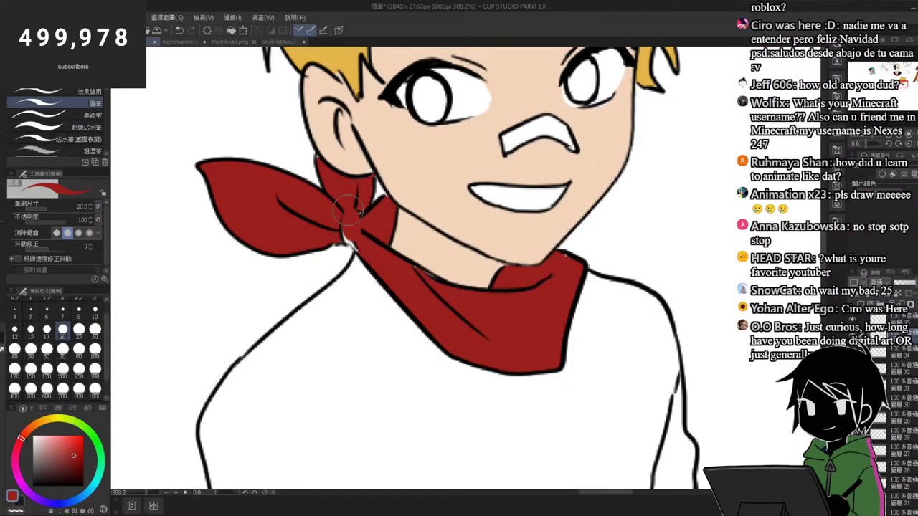
pyautogui.click(853, 333)
pyautogui.click(852, 333)
pyautogui.click(891, 351)
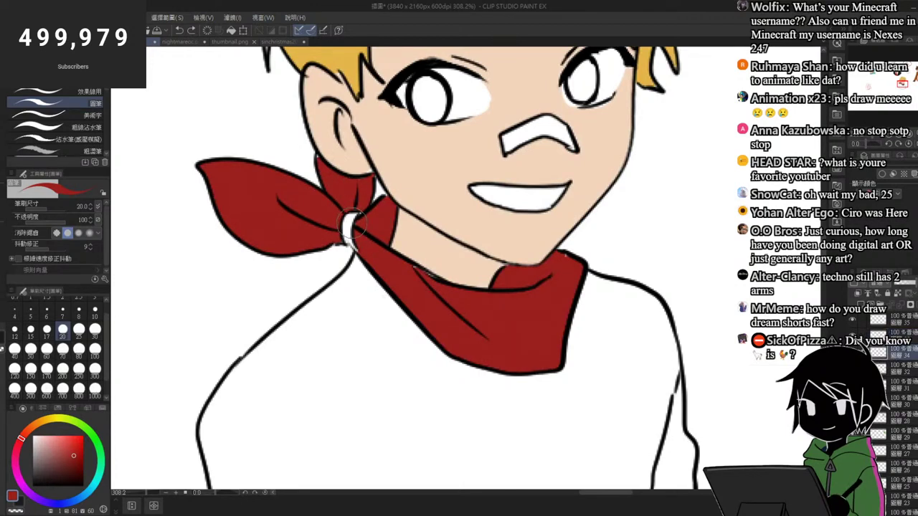
pyautogui.moveTo(351, 215)
pyautogui.mouseDown()
pyautogui.moveTo(355, 233)
pyautogui.moveTo(348, 223)
pyautogui.mouseUp()
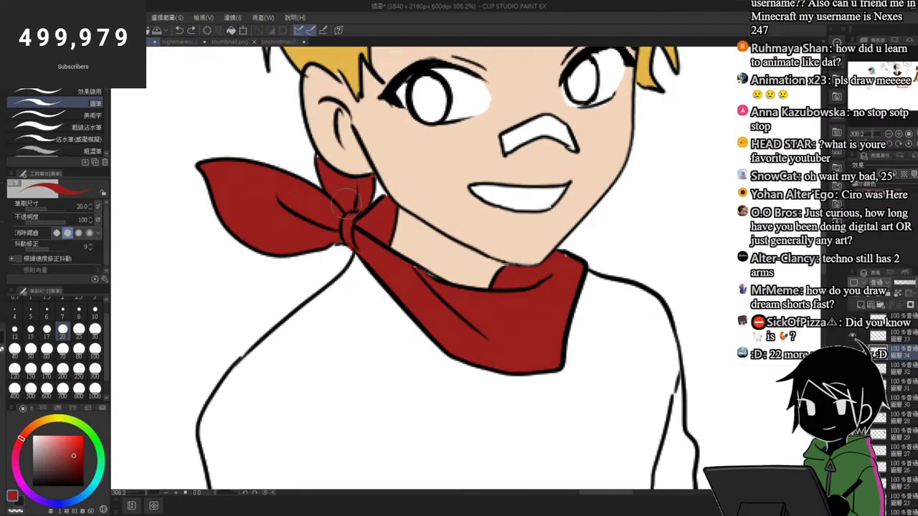
pyautogui.moveTo(405, 239); pyautogui.dragTo(336, 238)
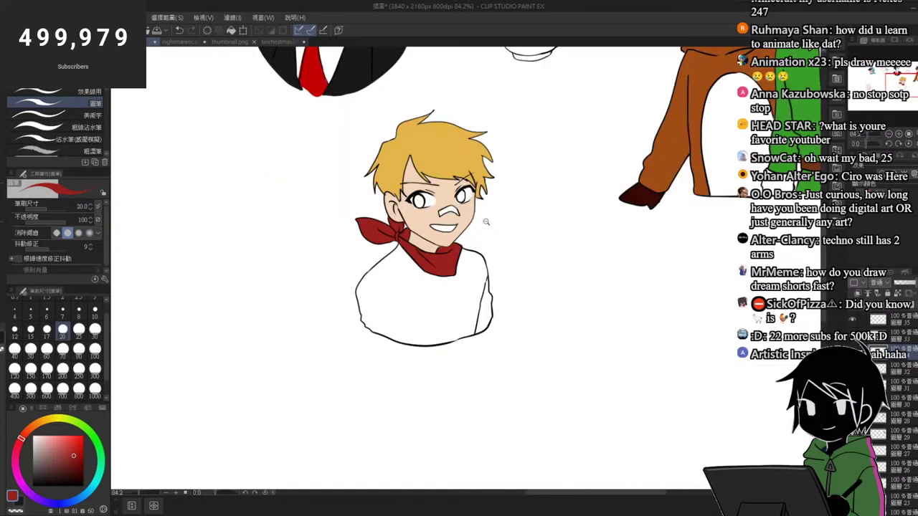
# Step: Draw a slanted dark red sleeve seam from the bandana to the hem below the knot, and fill both sleeves with dark red
pyautogui.moveTo(443, 278); pyautogui.dragTo(488, 276)
pyautogui.moveTo(350, 241)
pyautogui.mouseDown()
pyautogui.moveTo(274, 322)
pyautogui.moveTo(285, 393)
pyautogui.mouseUp()
pyautogui.press('g')
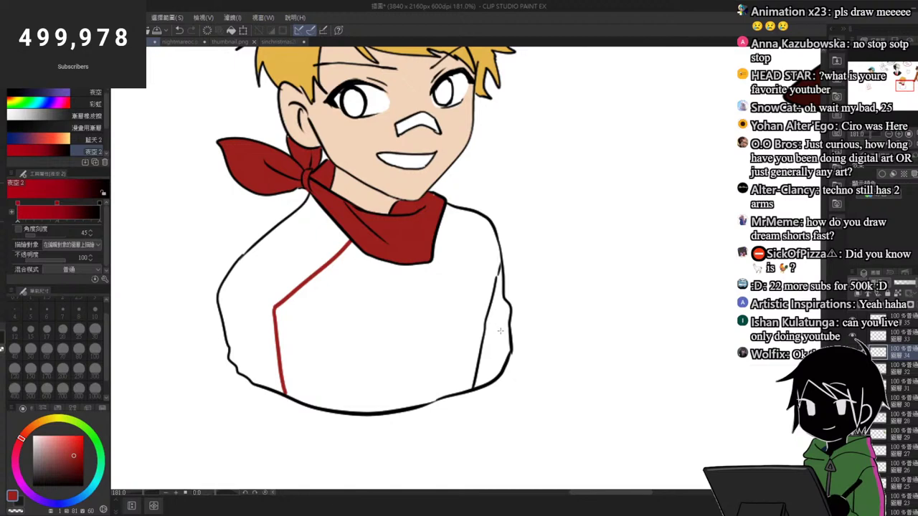
pyautogui.click(504, 329)
pyautogui.hotkey('ctrl', 'z')
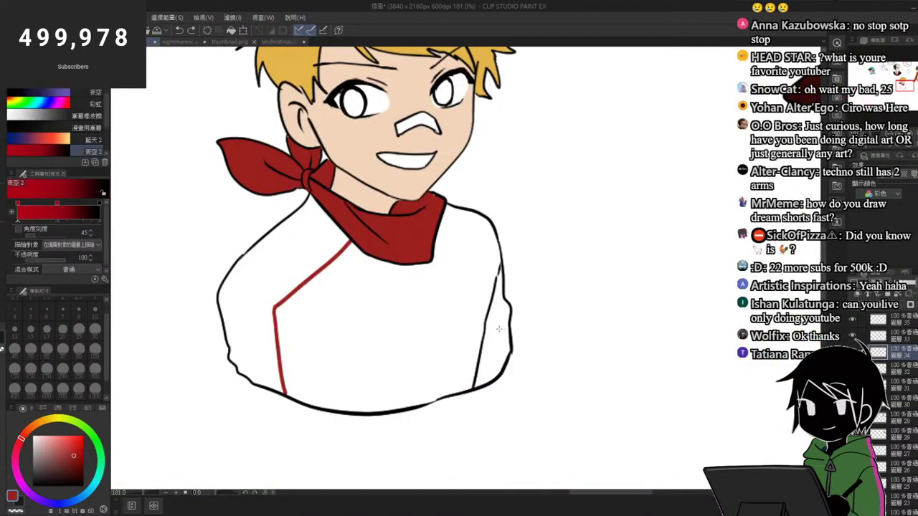
pyautogui.press('g')
pyautogui.click(500, 328)
pyautogui.click(288, 259)
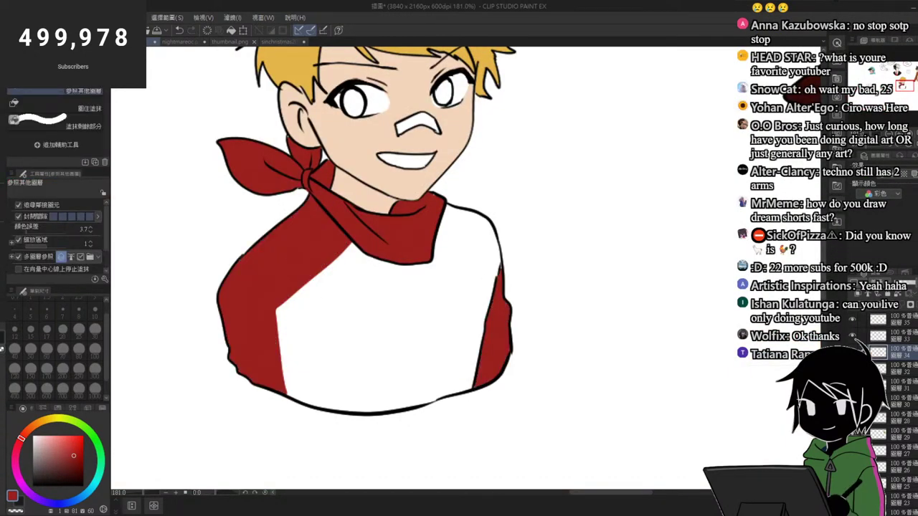
# Step: Paint a curved dark red band along the far shoulder, from the bandana to the far sleeve
pyautogui.press('b')
pyautogui.moveTo(446, 214)
pyautogui.mouseDown()
pyautogui.moveTo(483, 250)
pyautogui.moveTo(495, 291)
pyautogui.mouseUp()
pyautogui.press('g')
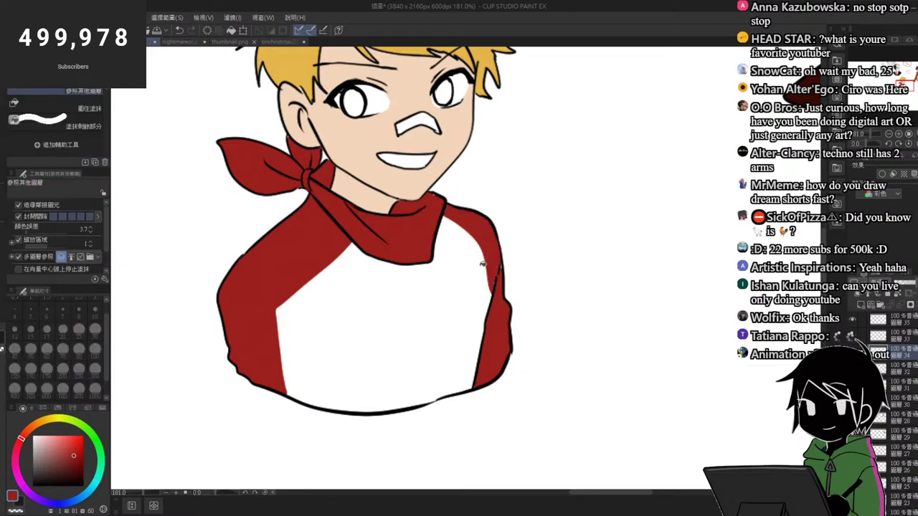
pyautogui.scroll(-8, 393, 345)
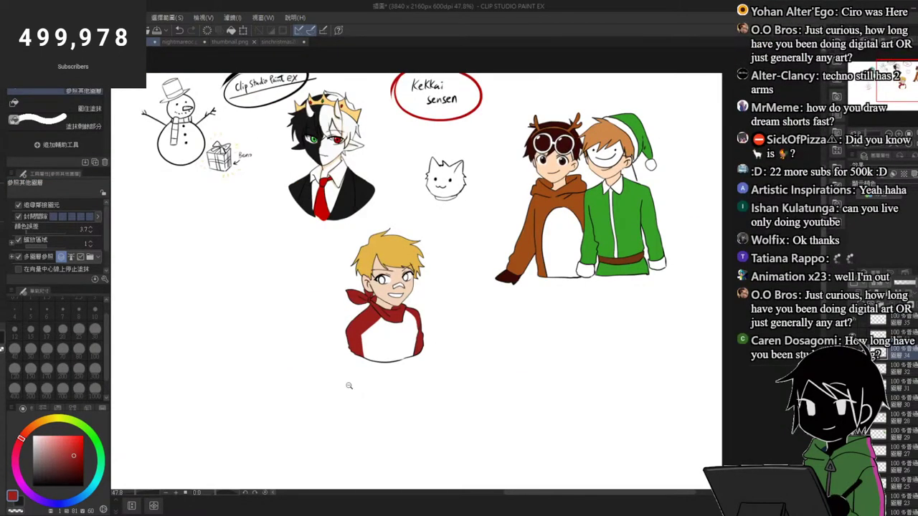
# Step: Smooth the inner edge of the near sleeve with dark red strokes from its corner to the shirt's hem
pyautogui.scroll(8, 349, 386)
pyautogui.press('b')
pyautogui.moveTo(340, 296); pyautogui.dragTo(350, 365)
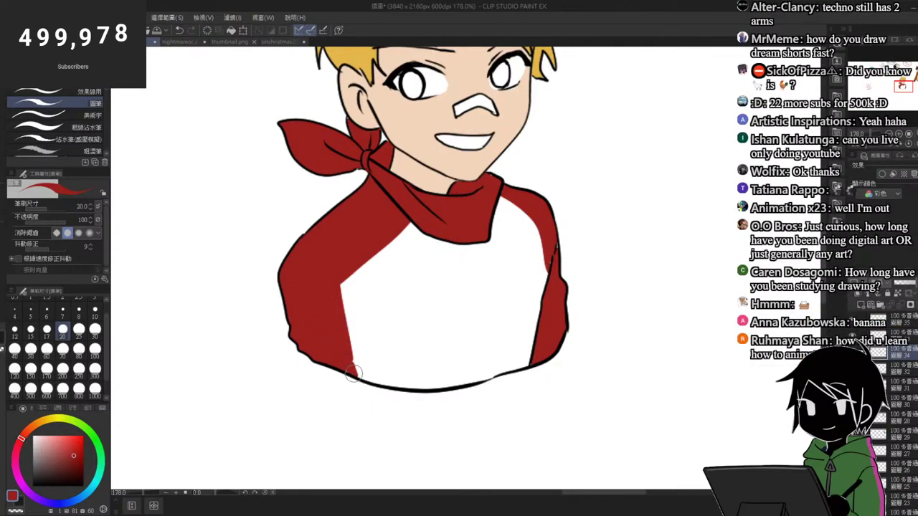
pyautogui.scroll(-5, 348, 373)
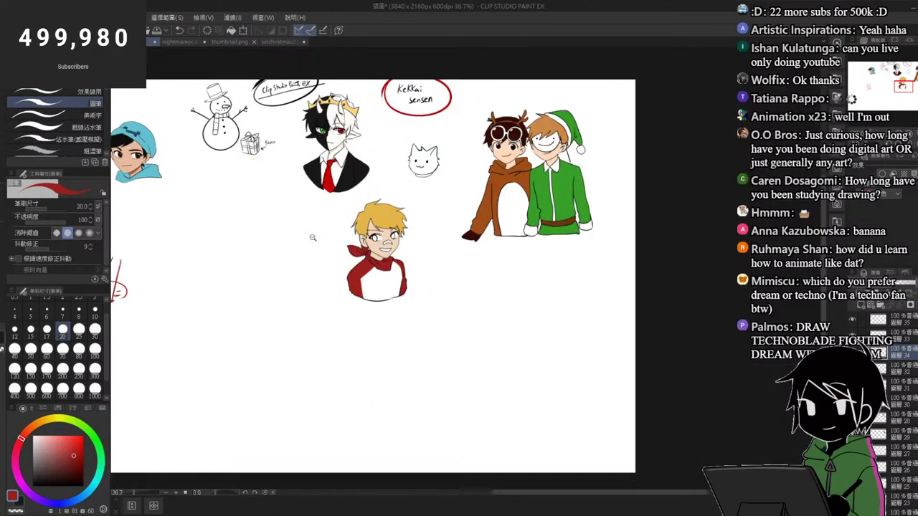
pyautogui.scroll(4, 349, 282)
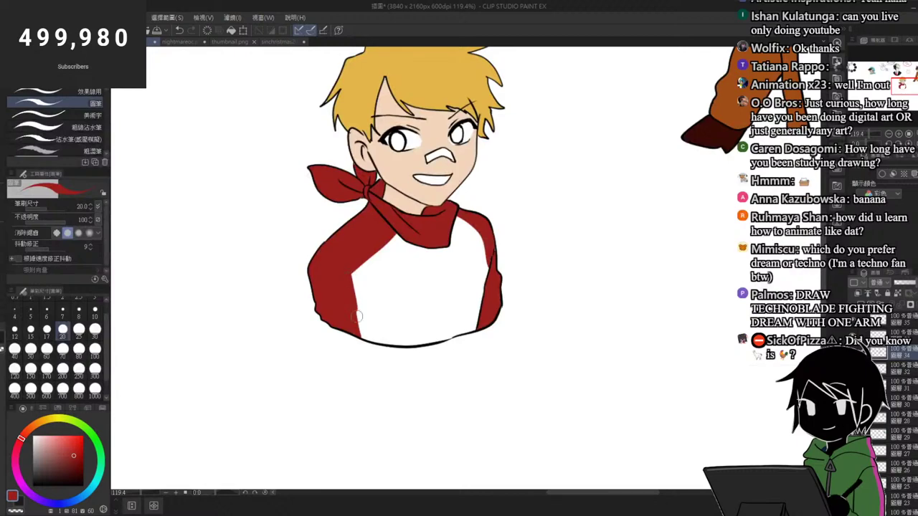
pyautogui.scroll(3, 353, 293)
pyautogui.moveTo(351, 263); pyautogui.dragTo(365, 338)
pyautogui.moveTo(357, 313); pyautogui.dragTo(367, 372)
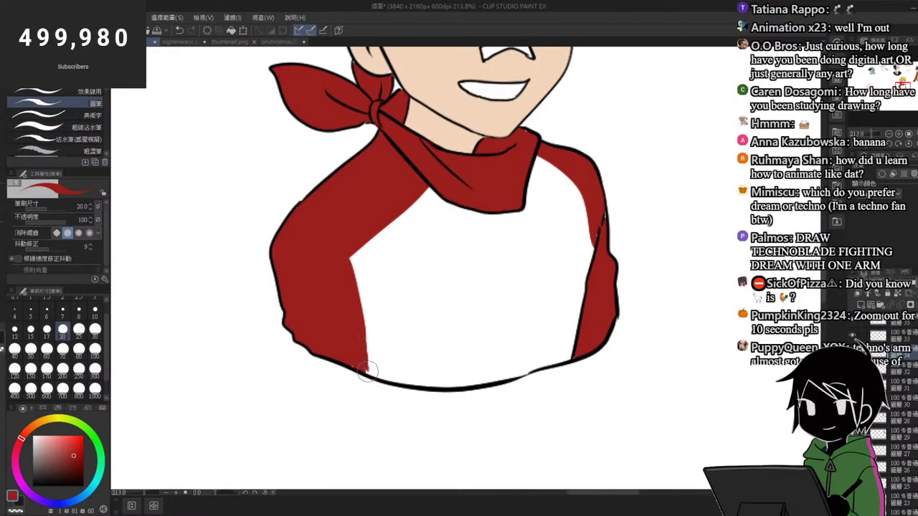
pyautogui.scroll(-4, 368, 326)
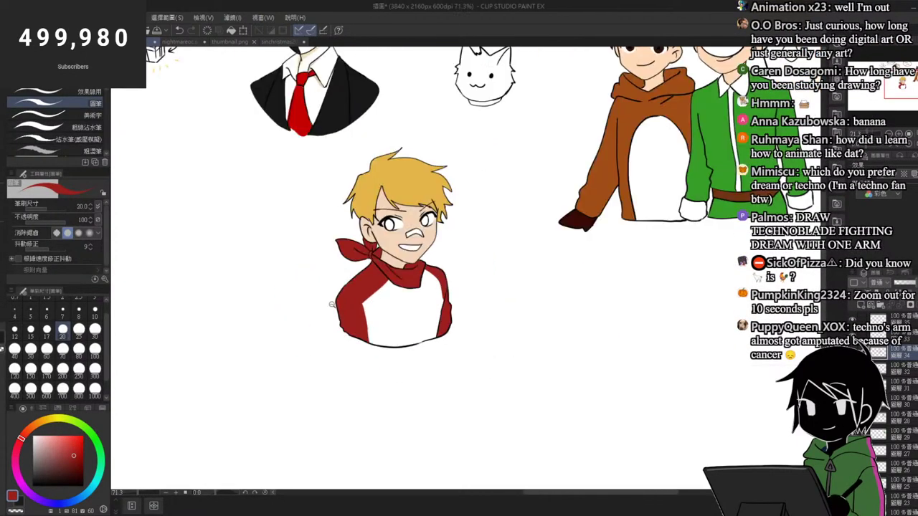
pyautogui.scroll(2, 386, 330)
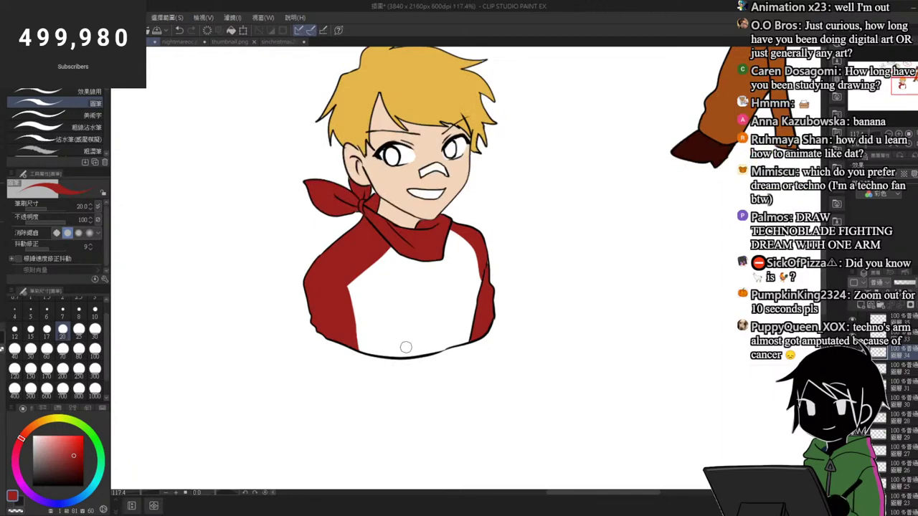
pyautogui.scroll(1, 376, 330)
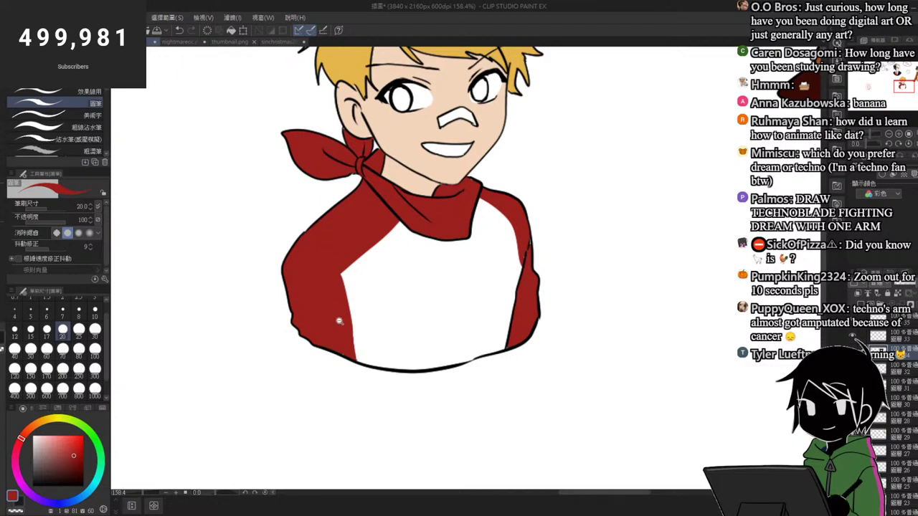
pyautogui.scroll(2, 338, 321)
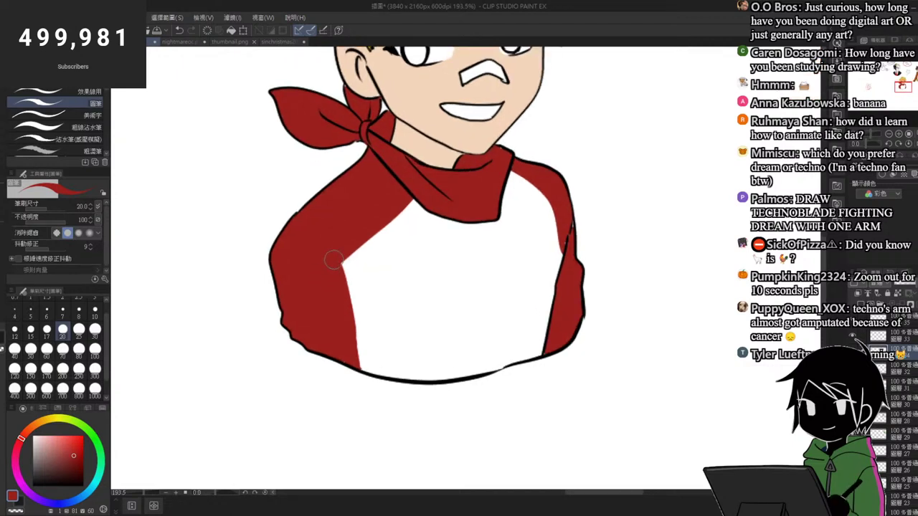
pyautogui.scroll(-10, 346, 313)
pyautogui.scroll(10, 374, 263)
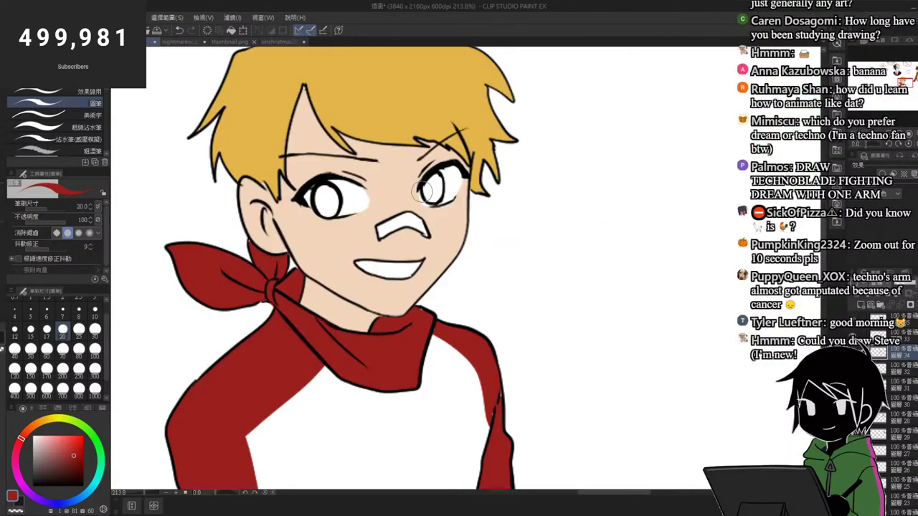
# Step: Set the drawing colour to teal blue (191, 87, 61) and paint the irises of both eyes
pyautogui.scroll(-4, 389, 233)
pyautogui.click(95, 483)
pyautogui.moveTo(73, 459)
pyautogui.mouseDown()
pyautogui.moveTo(67, 463)
pyautogui.moveTo(73, 459)
pyautogui.mouseUp()
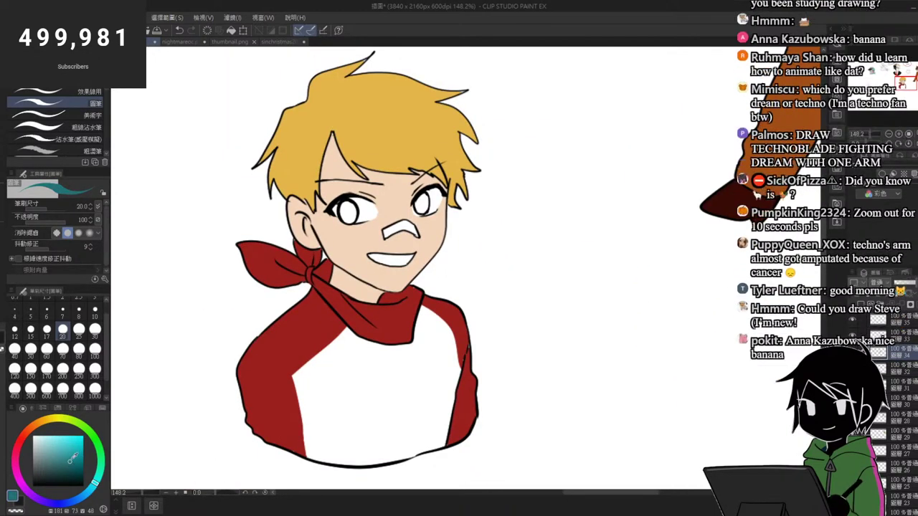
pyautogui.click(95, 491)
pyautogui.click(77, 455)
pyautogui.scroll(6, 359, 205)
pyautogui.moveTo(322, 228); pyautogui.dragTo(351, 239)
pyautogui.scroll(-2, 351, 240)
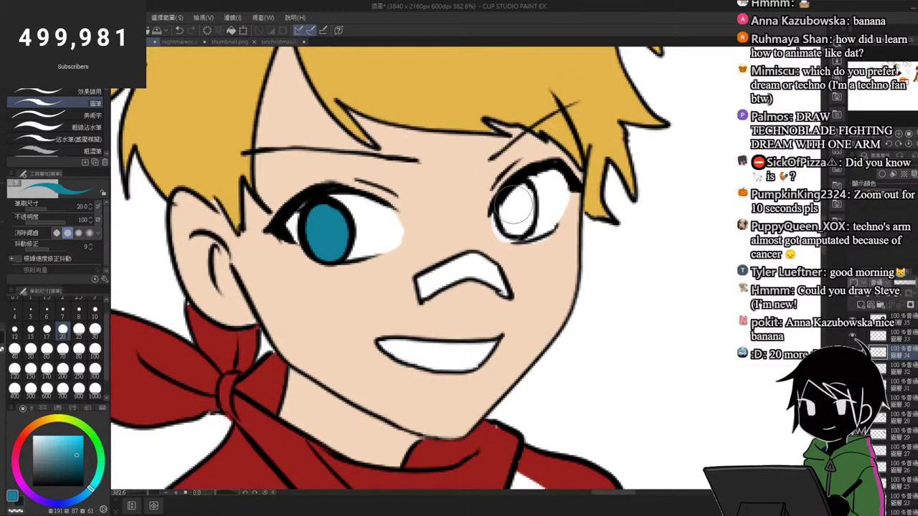
pyautogui.moveTo(514, 202)
pyautogui.mouseDown()
pyautogui.moveTo(520, 211)
pyautogui.moveTo(527, 193)
pyautogui.moveTo(506, 215)
pyautogui.moveTo(523, 187)
pyautogui.mouseUp()
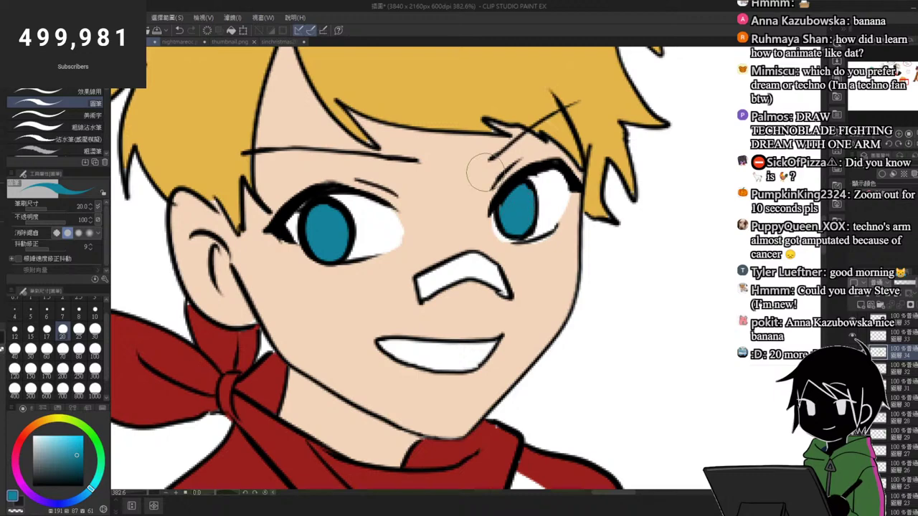
# Step: Paint a black pupil in the centre of each iris and add a small white highlight to each eye
pyautogui.keyDown('alt'); pyautogui.click(308, 196); pyautogui.keyUp('alt')
pyautogui.moveTo(328, 228); pyautogui.dragTo(326, 231)
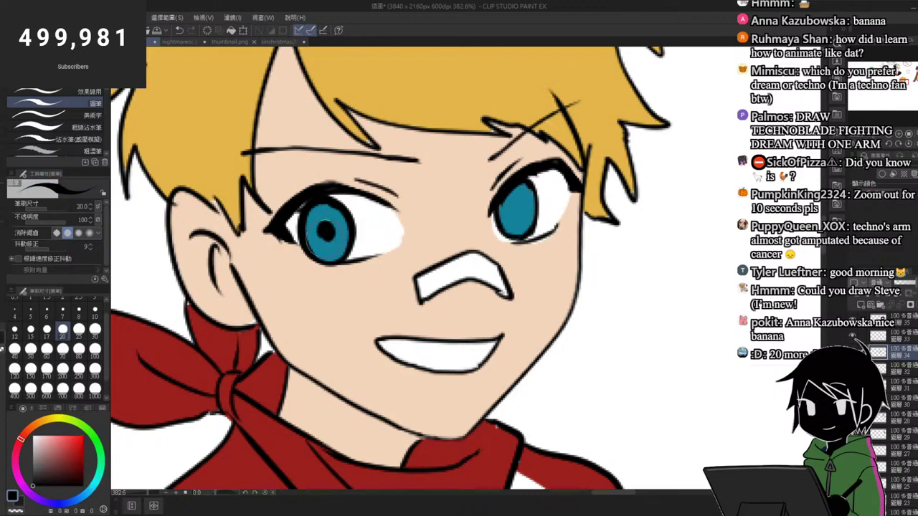
pyautogui.moveTo(516, 204); pyautogui.dragTo(520, 212)
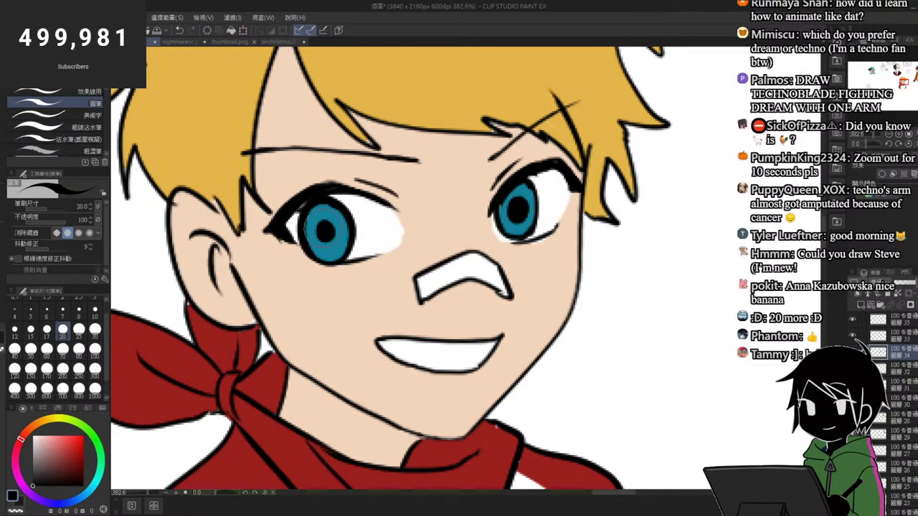
pyautogui.keyDown('alt'); pyautogui.click(370, 215); pyautogui.keyUp('alt')
pyautogui.click(316, 213)
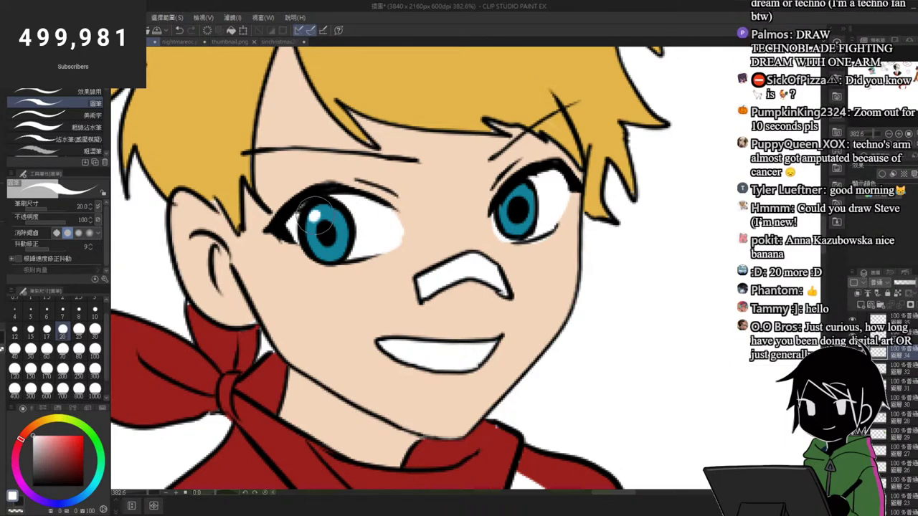
pyautogui.click(514, 205)
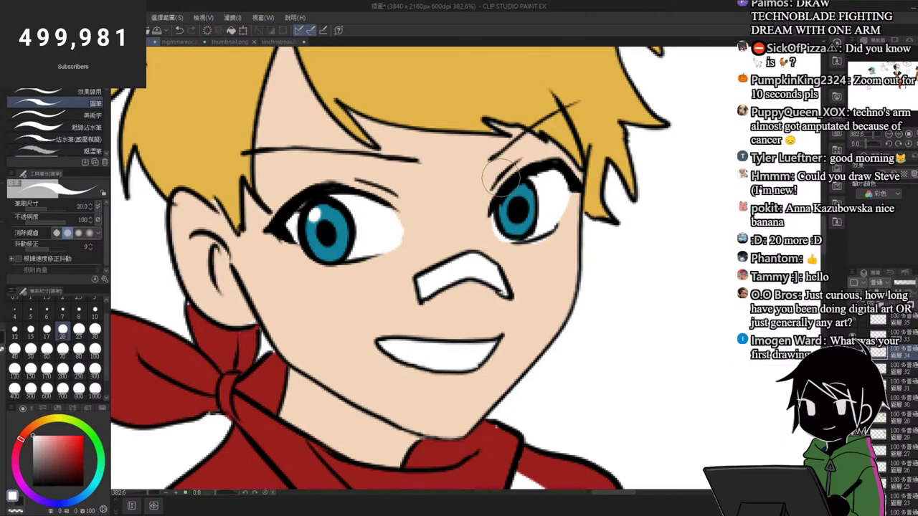
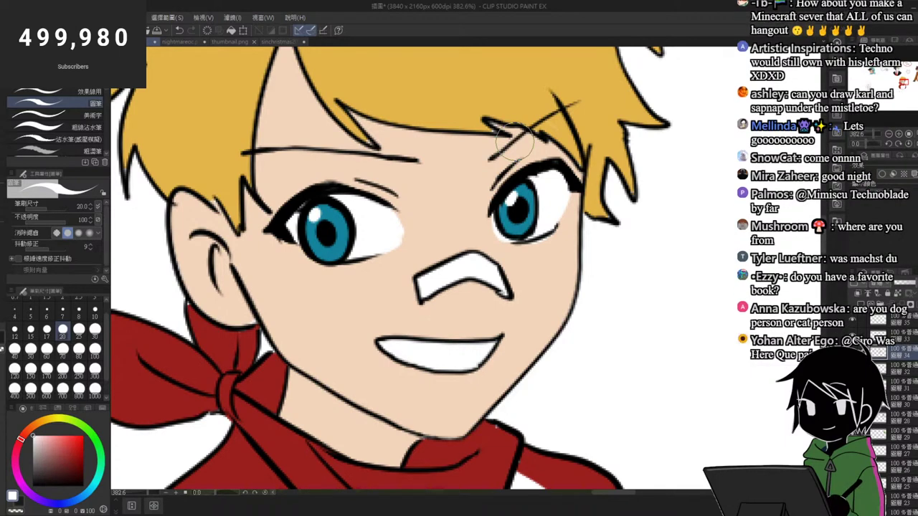
pyautogui.scroll(-3, 413, 198)
pyautogui.scroll(2, 418, 193)
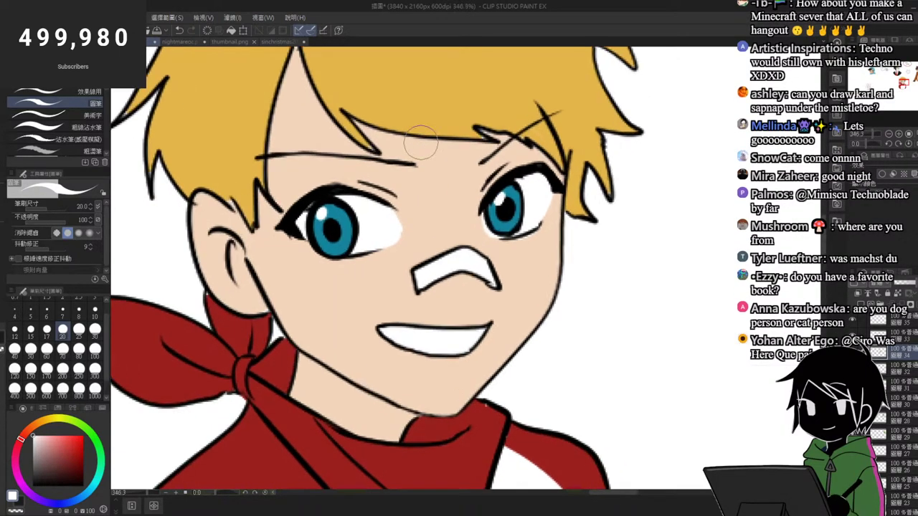
pyautogui.scroll(2, 480, 163)
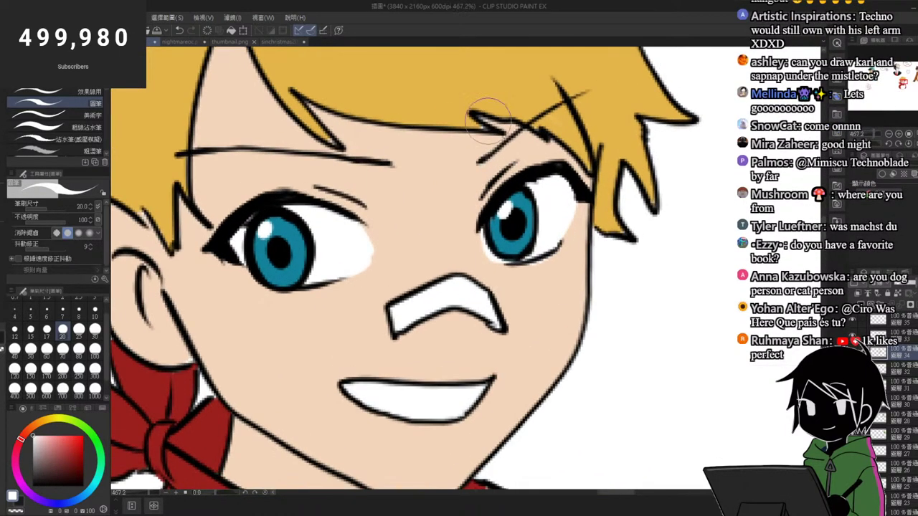
pyautogui.scroll(-4, 473, 182)
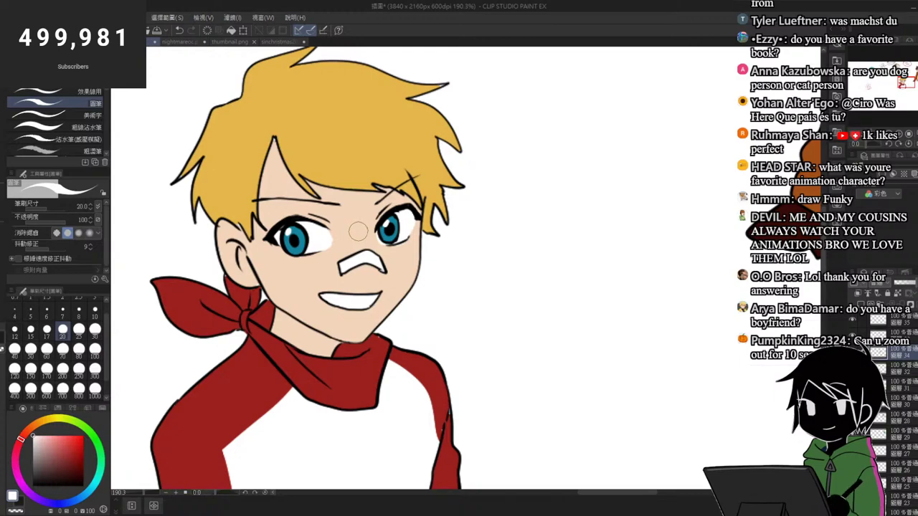
pyautogui.scroll(-3, 358, 231)
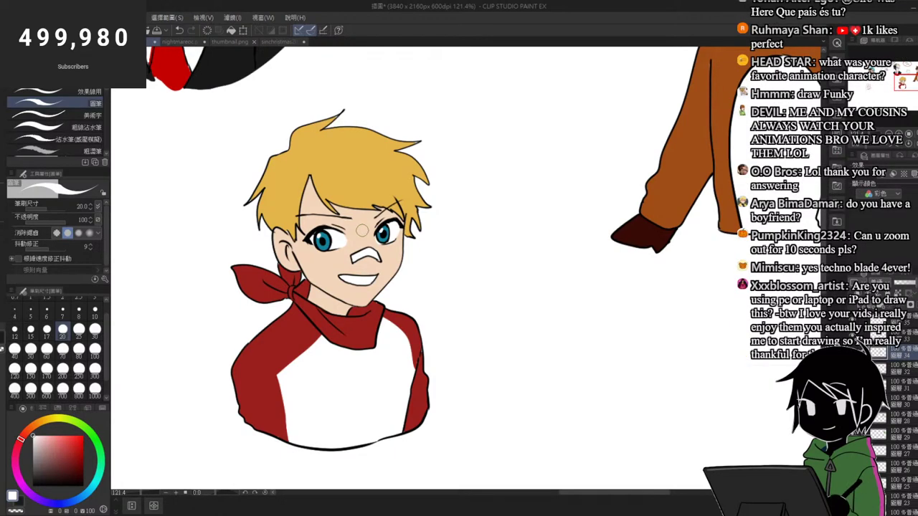
# Step: Set the drawing colour to brownish orange (33, 88, 61) and outline zigzag shadow areas along the lower hair and fringe
pyautogui.scroll(3, 351, 148)
pyautogui.keyDown('alt'); pyautogui.click(218, 267); pyautogui.keyUp('alt')
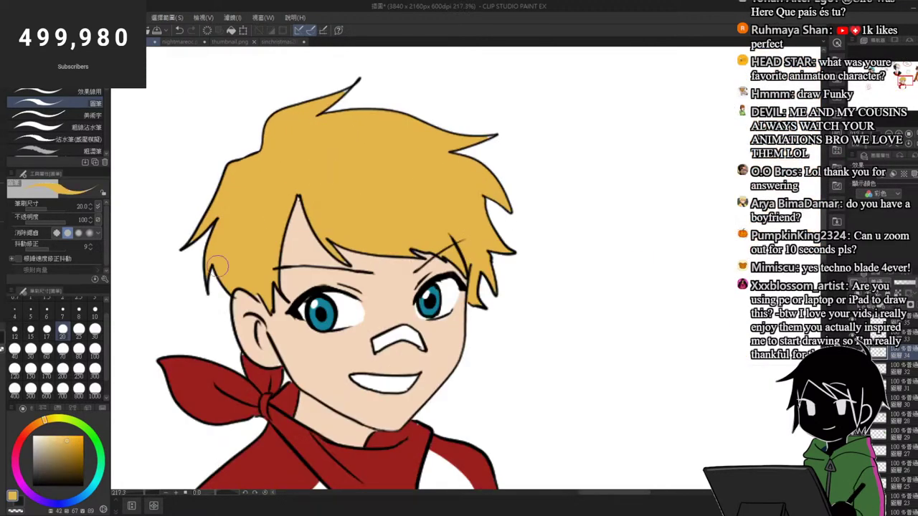
pyautogui.click(76, 448)
pyautogui.click(40, 424)
pyautogui.click(77, 455)
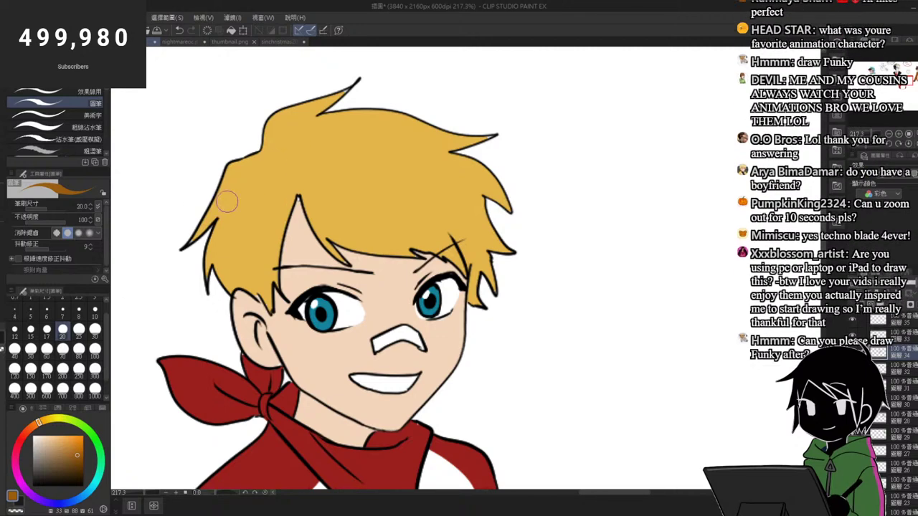
pyautogui.moveTo(241, 190)
pyautogui.mouseDown()
pyautogui.moveTo(251, 264)
pyautogui.moveTo(293, 205)
pyautogui.moveTo(336, 228)
pyautogui.moveTo(407, 235)
pyautogui.moveTo(421, 227)
pyautogui.moveTo(472, 246)
pyautogui.moveTo(463, 201)
pyautogui.moveTo(492, 229)
pyautogui.mouseUp()
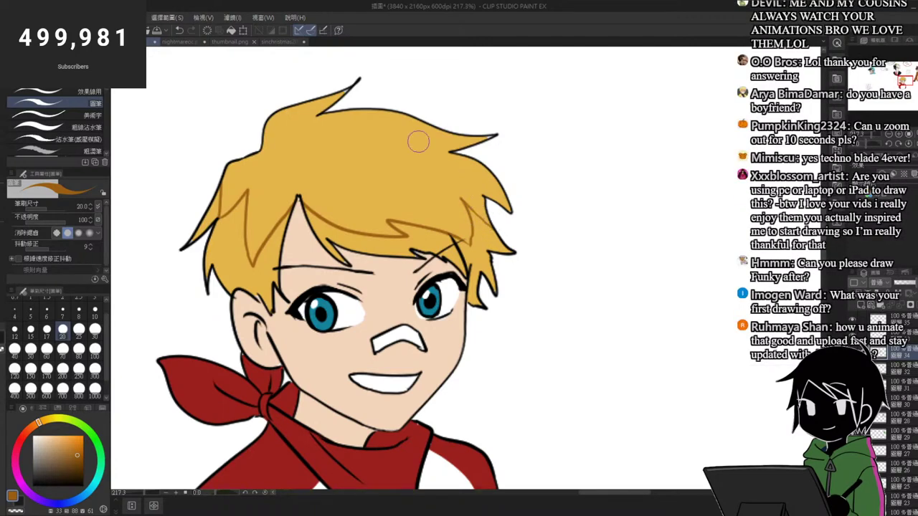
# Step: Fill the outlined shadow areas along the side hair, fringe and ends of the hair with brownish orange
pyautogui.press('g')
pyautogui.click(267, 269)
pyautogui.click(235, 248)
pyautogui.click(217, 214)
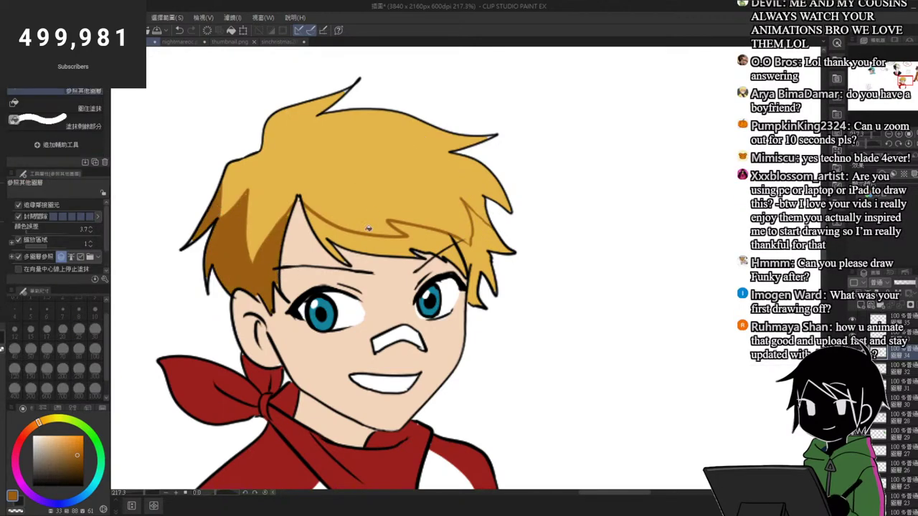
pyautogui.click(368, 229)
pyautogui.click(451, 258)
pyautogui.click(488, 237)
pyautogui.press('b')
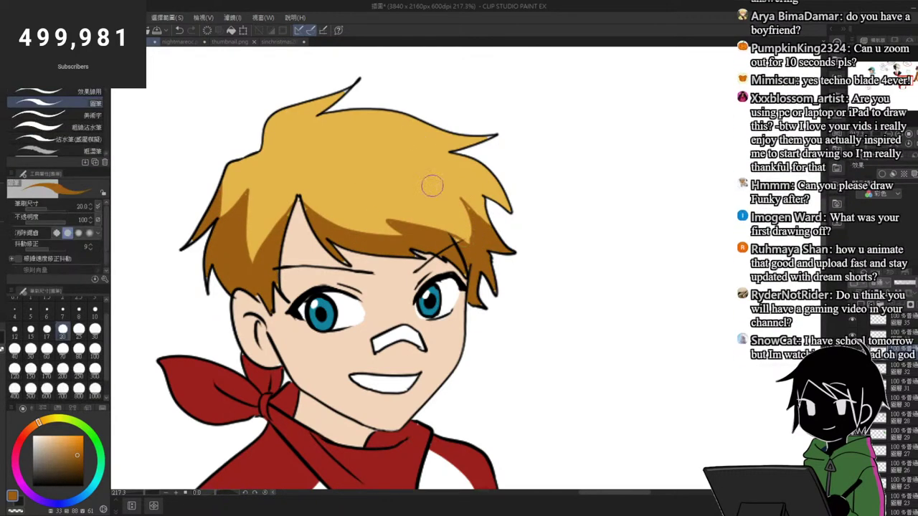
# Step: Set the drawing colour to light grey (33, 0, 84) and shade the upper whites of both eyes with a size 20 brush
pyautogui.scroll(1, 467, 240)
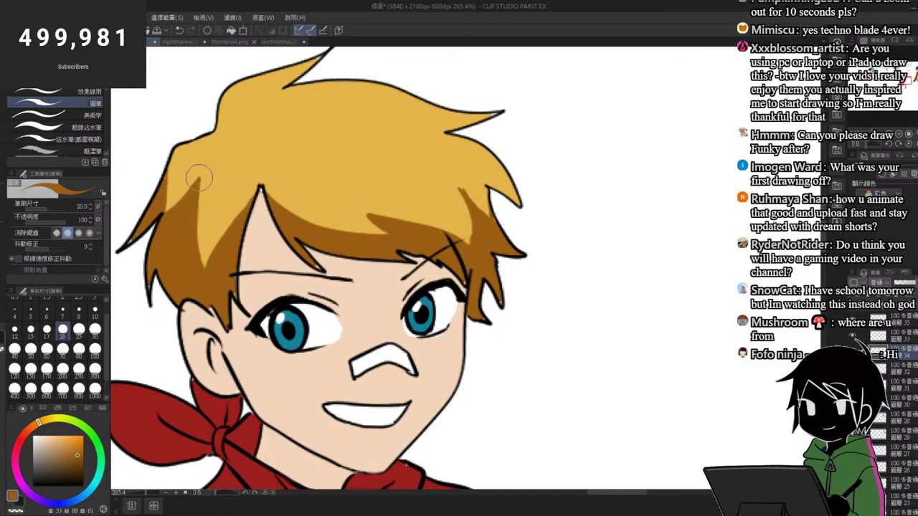
pyautogui.scroll(-3, 325, 187)
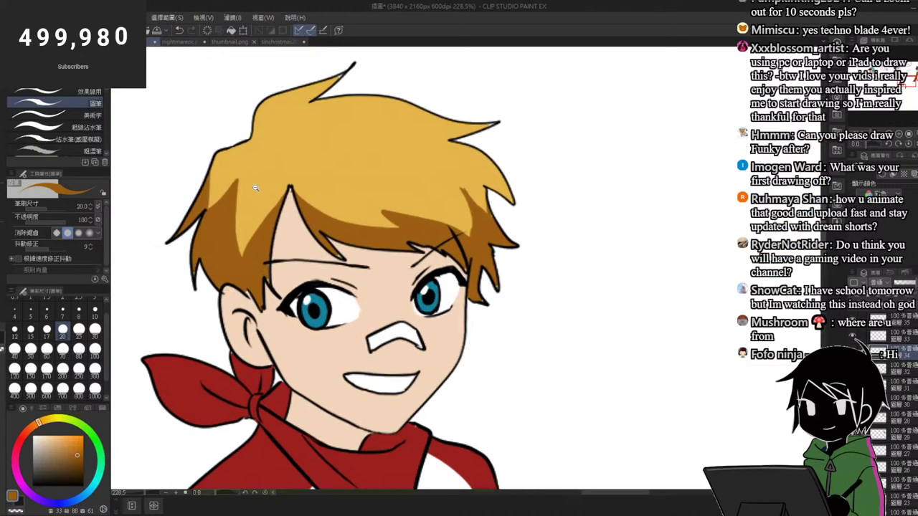
pyautogui.scroll(2, 267, 173)
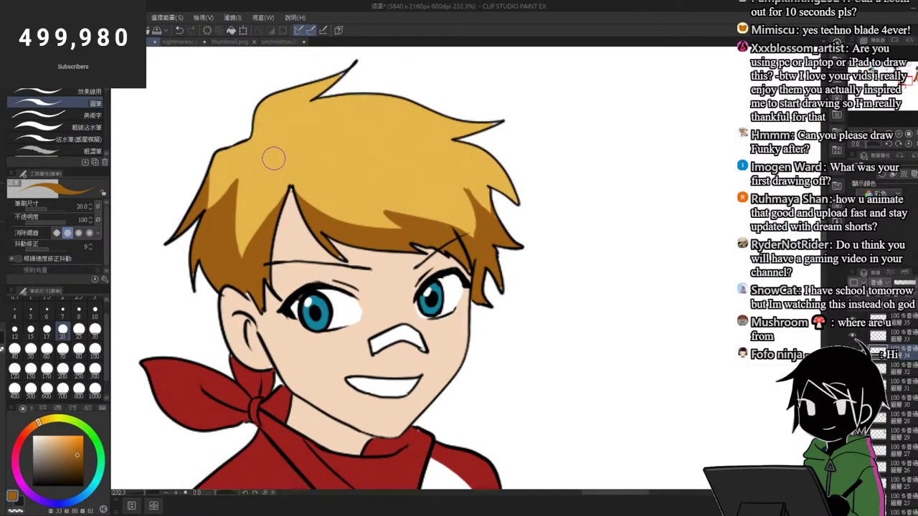
pyautogui.scroll(2, 370, 247)
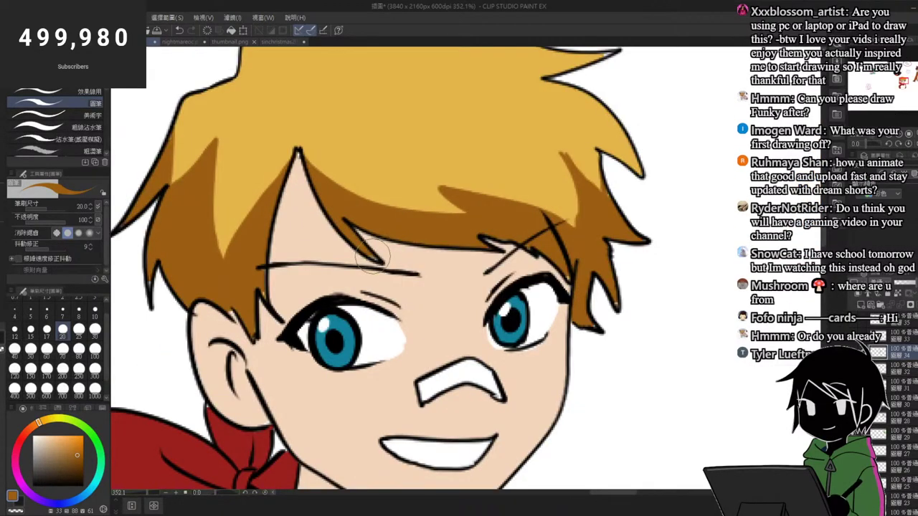
pyautogui.scroll(-7, 408, 248)
pyautogui.scroll(4, 401, 230)
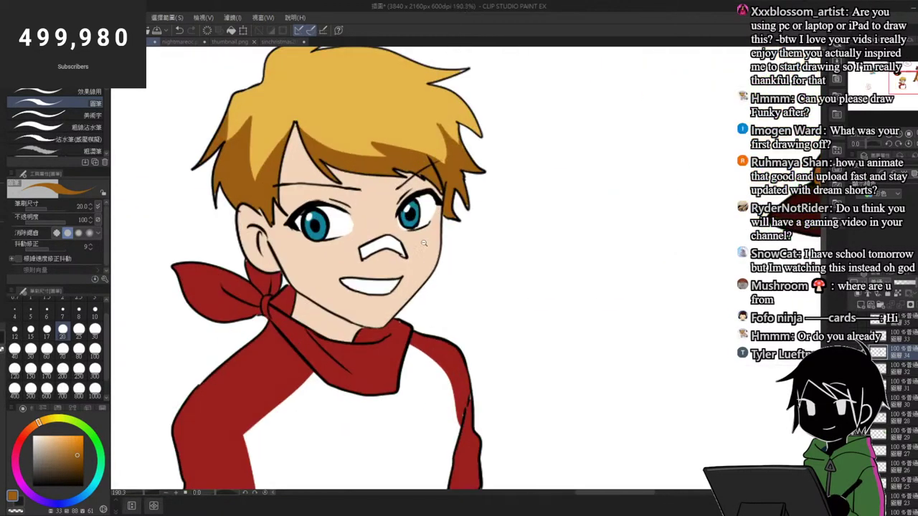
pyautogui.moveTo(51, 443); pyautogui.dragTo(27, 444)
pyautogui.click(79, 349)
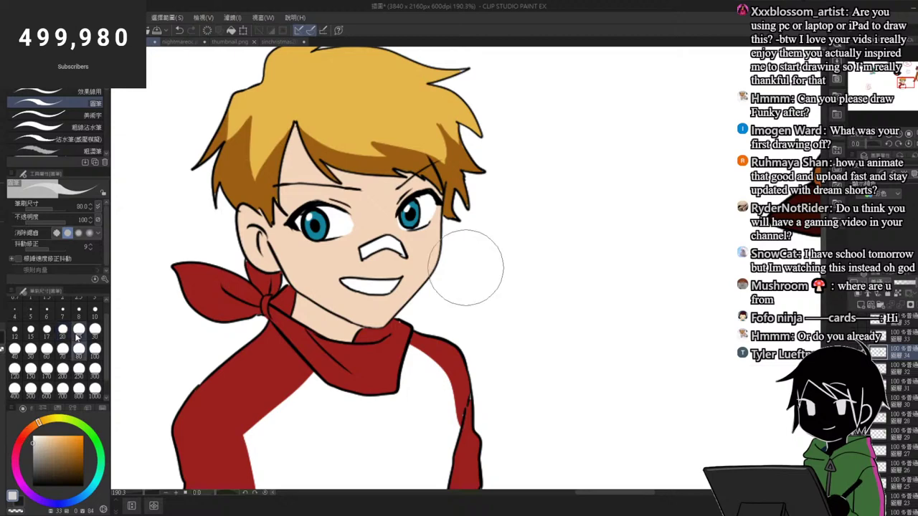
pyautogui.scroll(3, 323, 209)
pyautogui.click(62, 329)
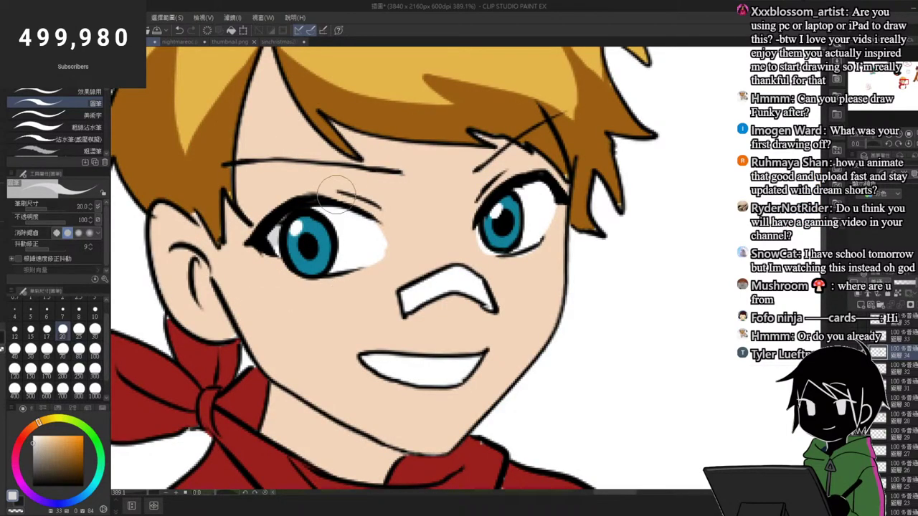
pyautogui.moveTo(335, 222); pyautogui.dragTo(383, 237)
pyautogui.moveTo(484, 226)
pyautogui.mouseDown()
pyautogui.moveTo(530, 190)
pyautogui.moveTo(523, 188)
pyautogui.moveTo(545, 199)
pyautogui.mouseUp()
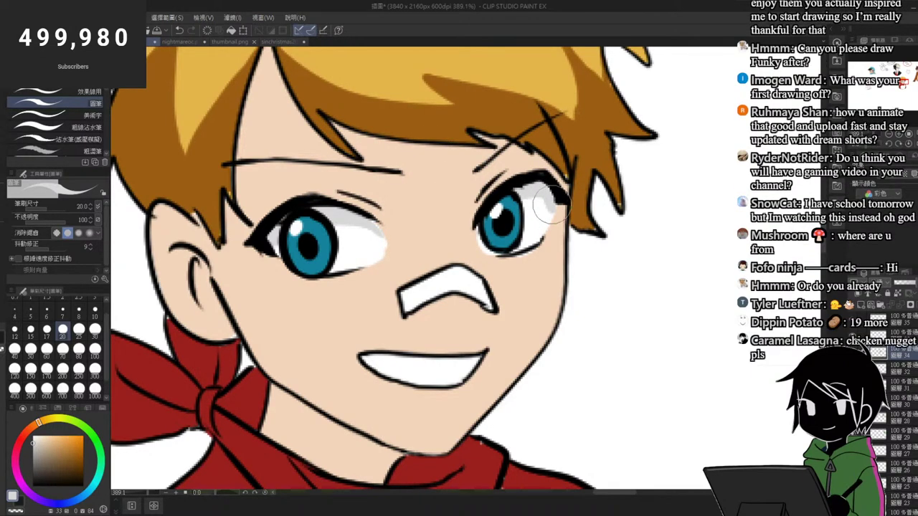
# Step: Set the drawing colour to a reddish skin-shadow tone (20, 51, 76) and shade the inside of the ear
pyautogui.scroll(-4, 545, 201)
pyautogui.scroll(2, 429, 309)
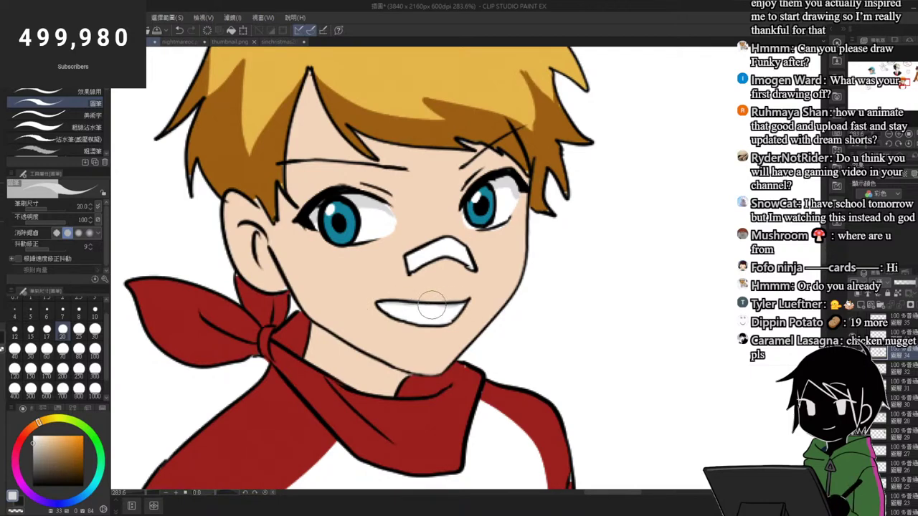
pyautogui.scroll(-4, 284, 347)
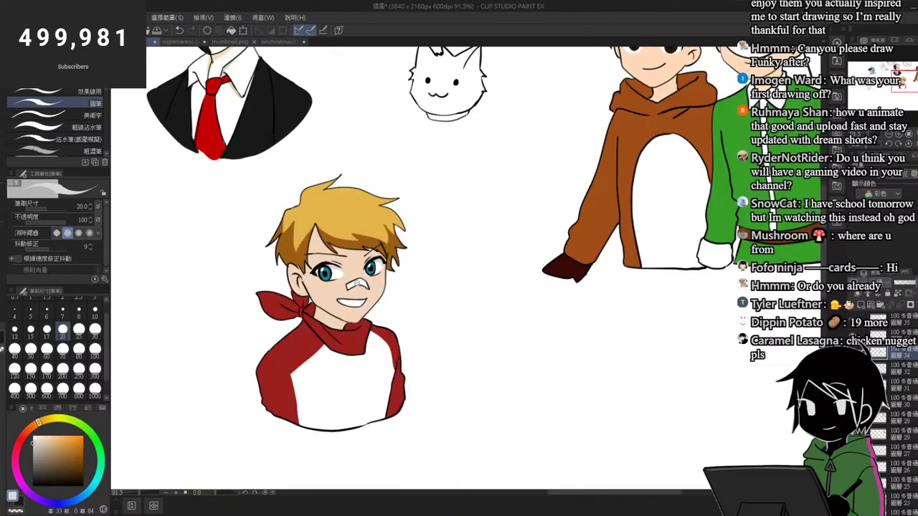
pyautogui.scroll(2, 357, 283)
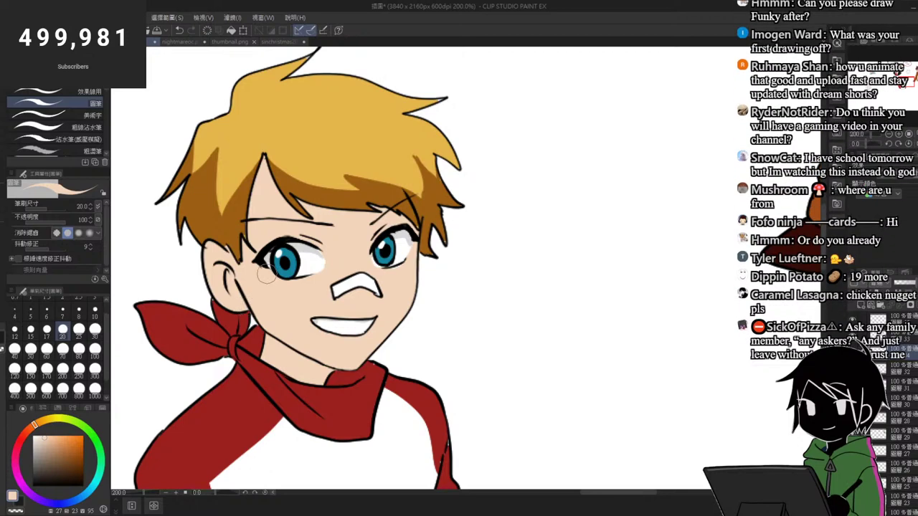
pyautogui.scroll(2, 264, 279)
pyautogui.moveTo(53, 442); pyautogui.dragTo(56, 448)
pyautogui.click(33, 425)
pyautogui.moveTo(213, 262)
pyautogui.mouseDown()
pyautogui.moveTo(231, 290)
pyautogui.moveTo(215, 257)
pyautogui.moveTo(239, 306)
pyautogui.moveTo(215, 242)
pyautogui.moveTo(232, 265)
pyautogui.mouseUp()
# Step: Outline a shadow on the neck beneath the jaw and fill it with the skin-shadow tone
pyautogui.moveTo(265, 337); pyautogui.dragTo(316, 391)
pyautogui.hotkey('ctrl', 'z')
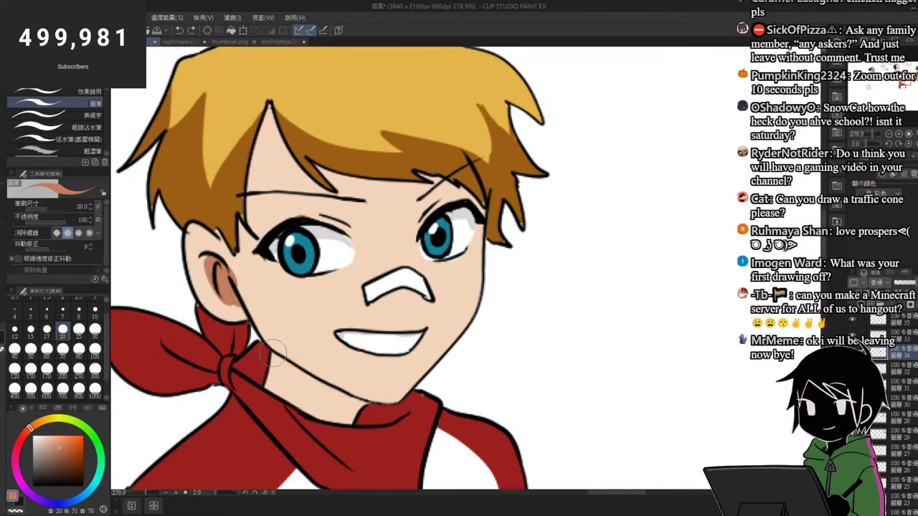
pyautogui.moveTo(276, 356); pyautogui.dragTo(357, 416)
pyautogui.press('g')
pyautogui.press('g')
pyautogui.click(344, 402)
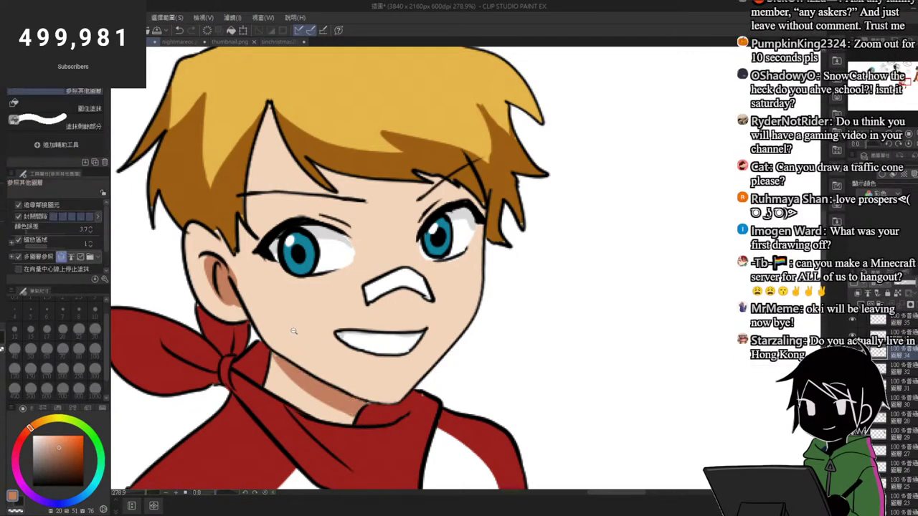
# Step: Paint a thin skin shadow along the cheek's edge from the ear to the jaw, and undo the last ear stroke
pyautogui.scroll(-5, 294, 332)
pyautogui.scroll(2, 289, 333)
pyautogui.press('p')
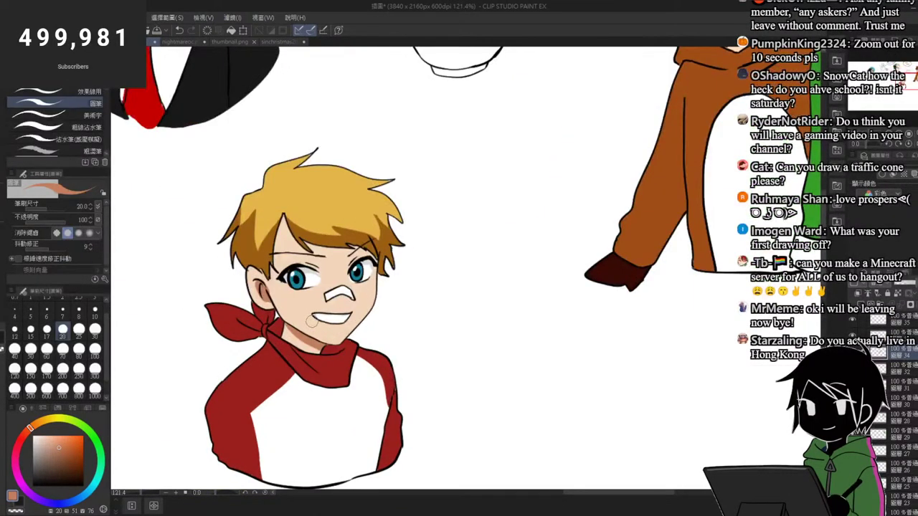
pyautogui.scroll(2, 289, 311)
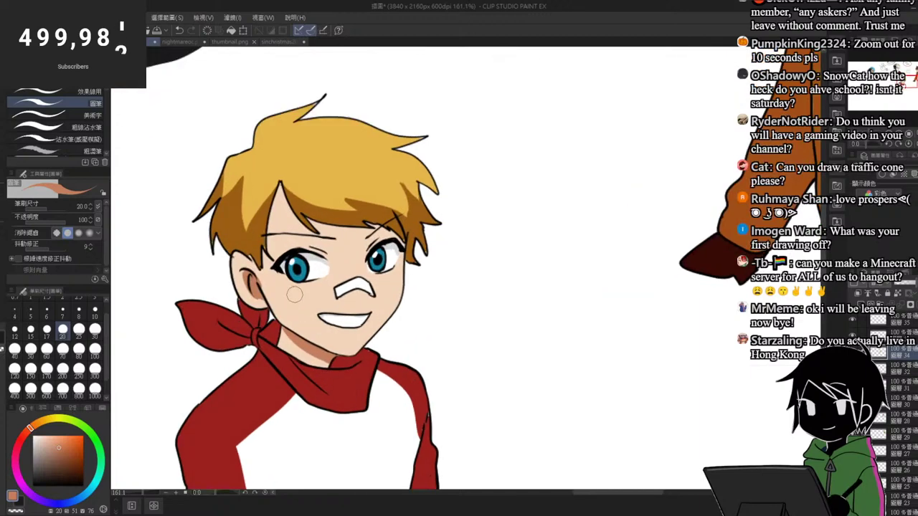
pyautogui.scroll(-3, 301, 240)
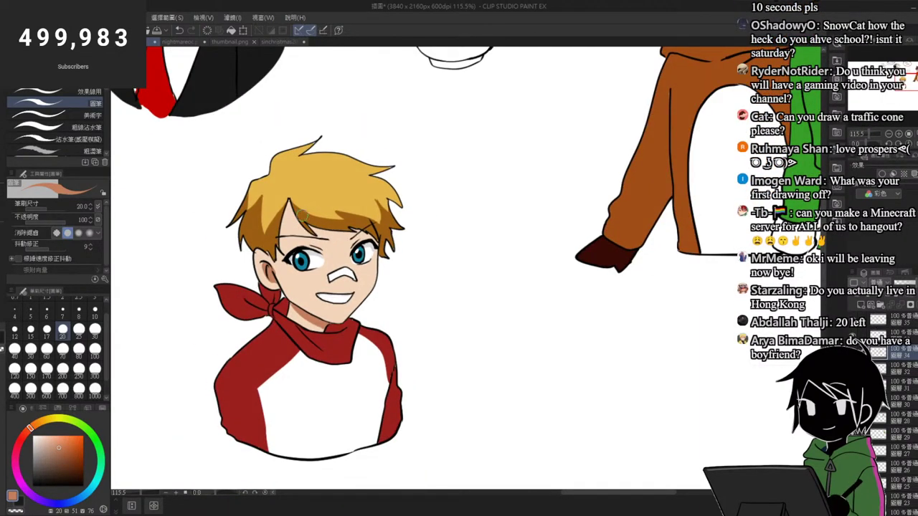
pyautogui.scroll(-3, 310, 242)
pyautogui.scroll(5, 245, 291)
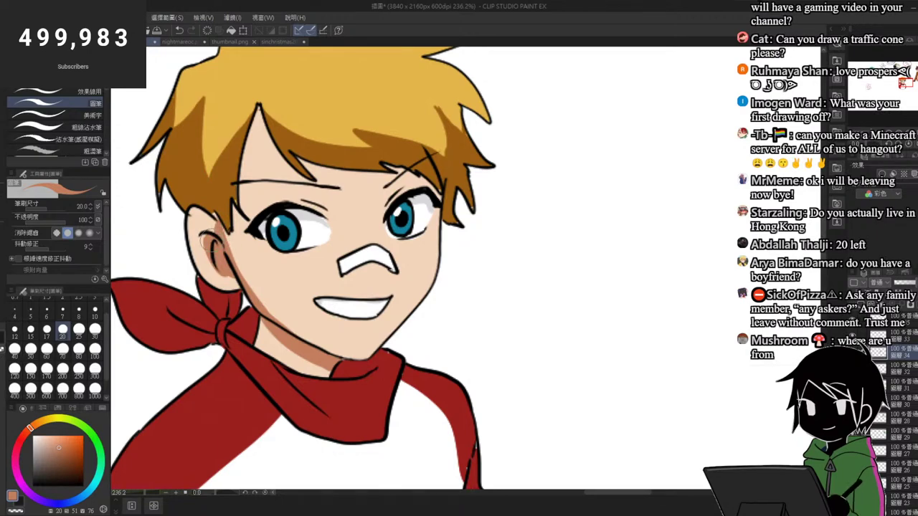
pyautogui.hotkey('ctrl', 'z')
pyautogui.scroll(-2, 281, 228)
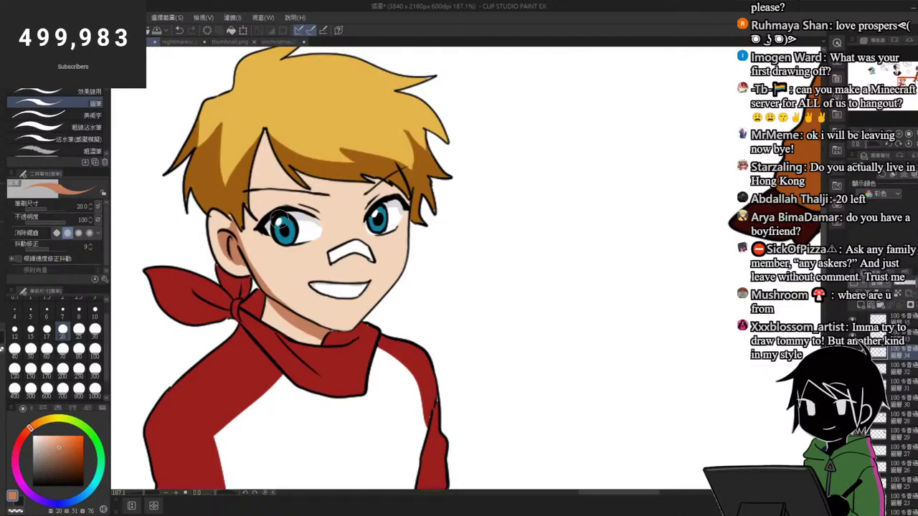
# Step: Shade the skin beneath both eyes with short strokes of the skin-shadow tone
pyautogui.scroll(-2, 431, 242)
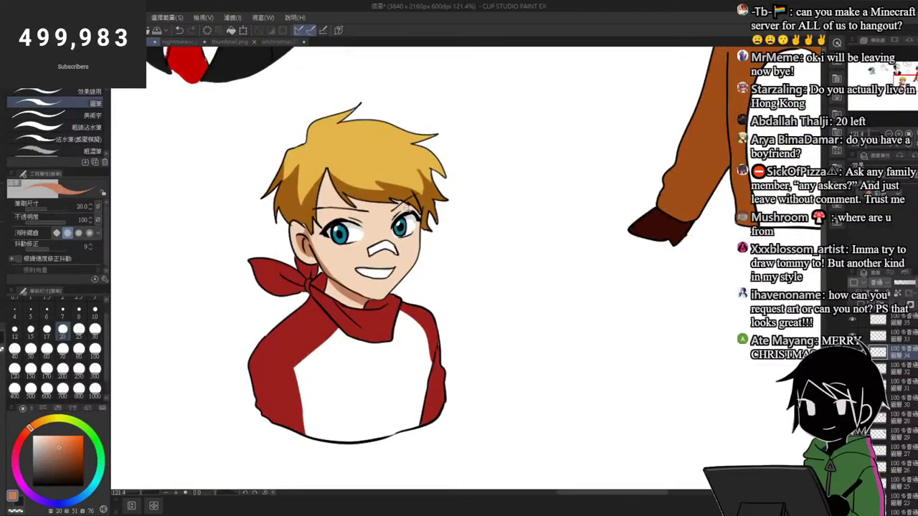
pyautogui.scroll(1, 415, 196)
pyautogui.scroll(-3, 417, 195)
pyautogui.scroll(2, 419, 192)
pyautogui.scroll(3, 374, 221)
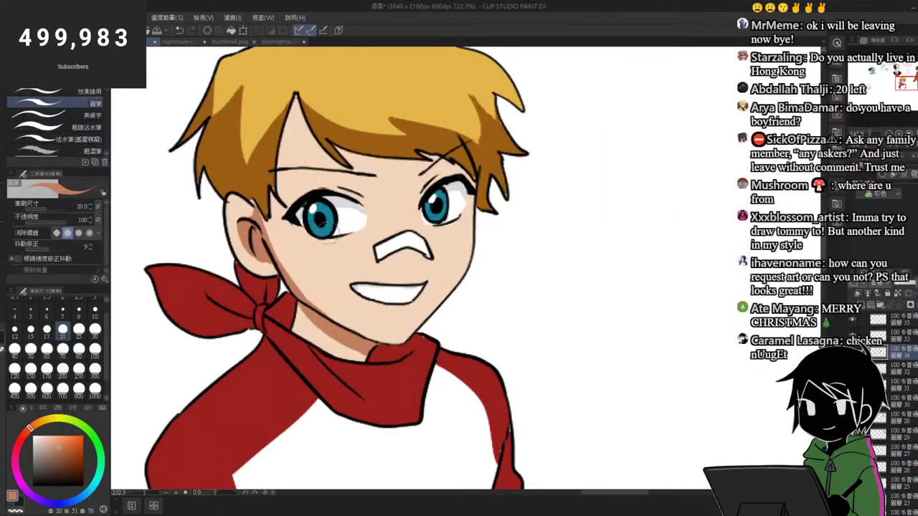
pyautogui.moveTo(457, 222); pyautogui.dragTo(350, 225)
pyautogui.moveTo(424, 221); pyautogui.dragTo(423, 190)
pyautogui.scroll(1, 423, 190)
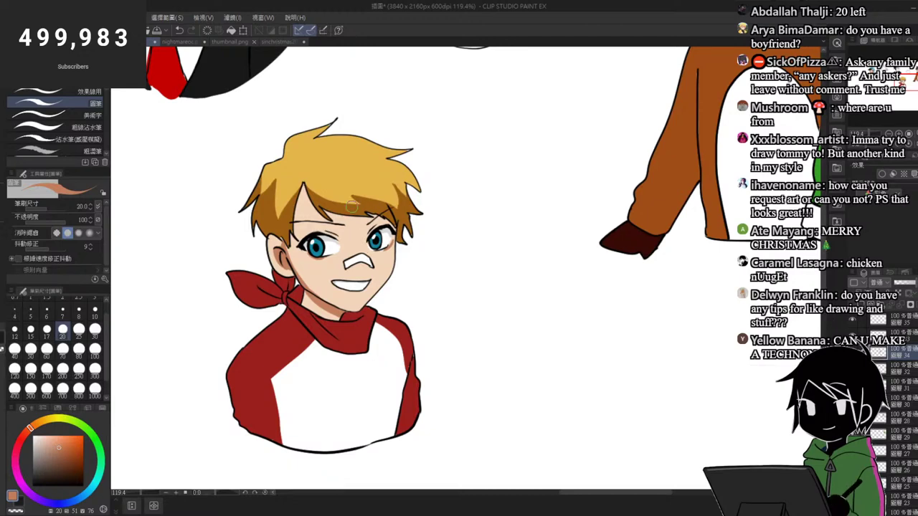
# Step: Set the drawing colour to white (20, 0, 100) and paint clusters of short highlight strokes on both sides of the upper hair
pyautogui.scroll(1, 365, 156)
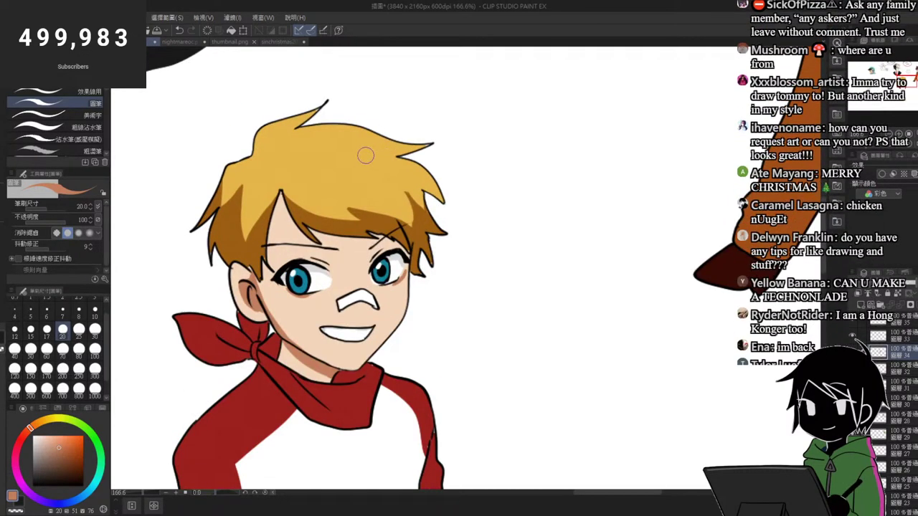
pyautogui.moveTo(368, 158); pyautogui.dragTo(389, 166)
pyautogui.hotkey('ctrl', 'z')
pyautogui.moveTo(42, 441); pyautogui.dragTo(20, 423)
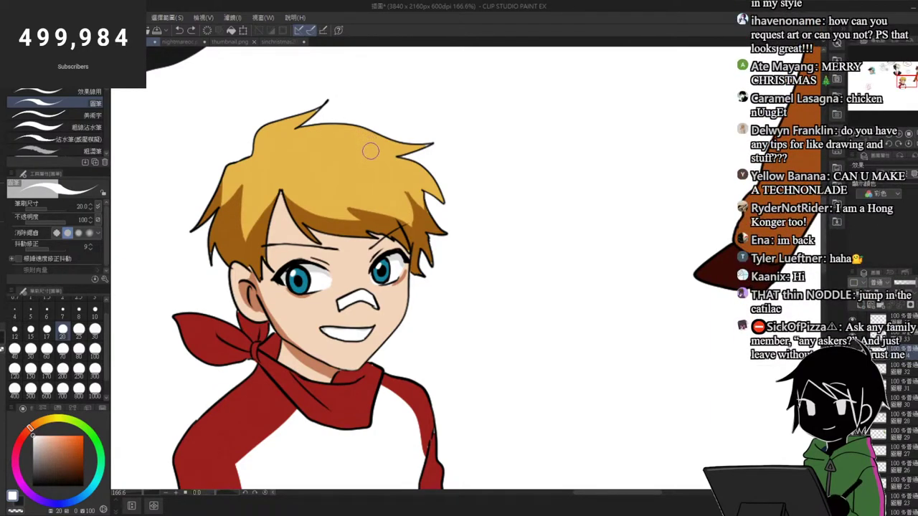
pyautogui.moveTo(372, 160)
pyautogui.mouseDown()
pyautogui.moveTo(403, 178)
pyautogui.moveTo(386, 167)
pyautogui.moveTo(403, 177)
pyautogui.moveTo(391, 159)
pyautogui.mouseUp()
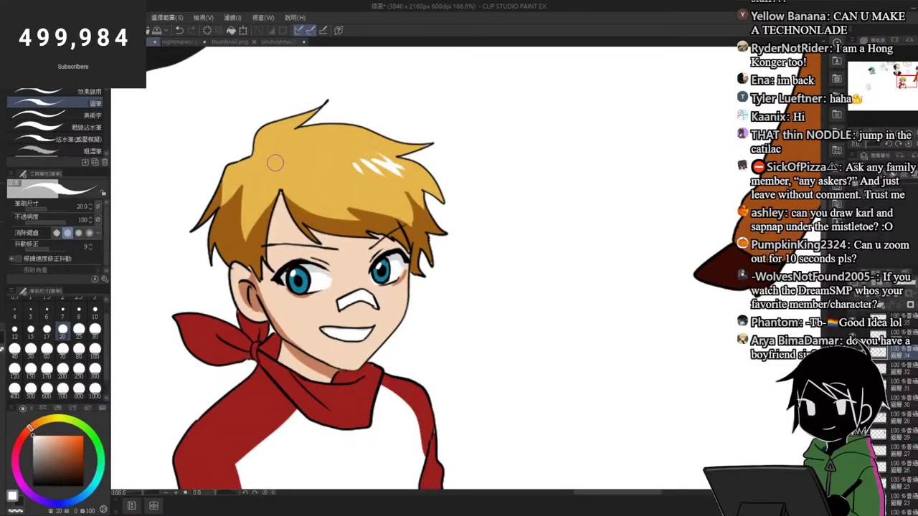
pyautogui.moveTo(289, 179); pyautogui.dragTo(295, 169)
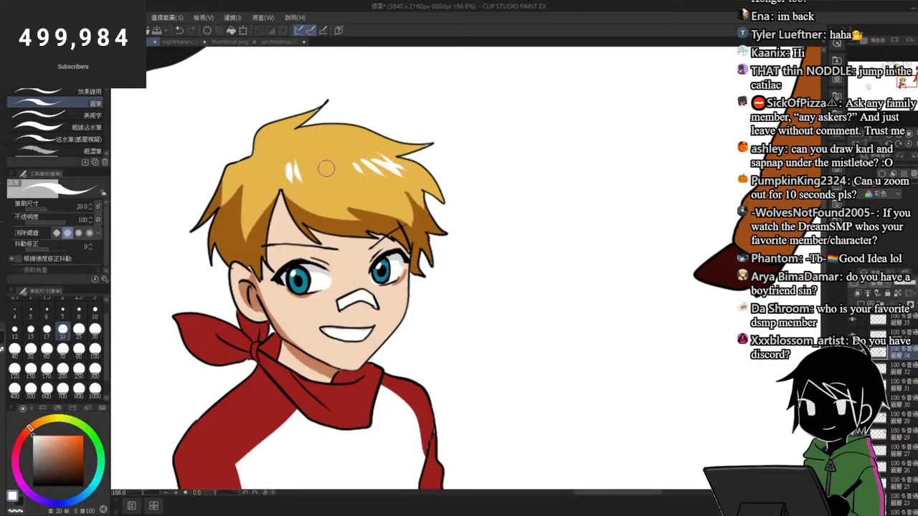
pyautogui.moveTo(346, 166)
pyautogui.mouseDown()
pyautogui.moveTo(418, 167)
pyautogui.moveTo(427, 178)
pyautogui.mouseUp()
pyautogui.hotkey('ctrl', 'z')
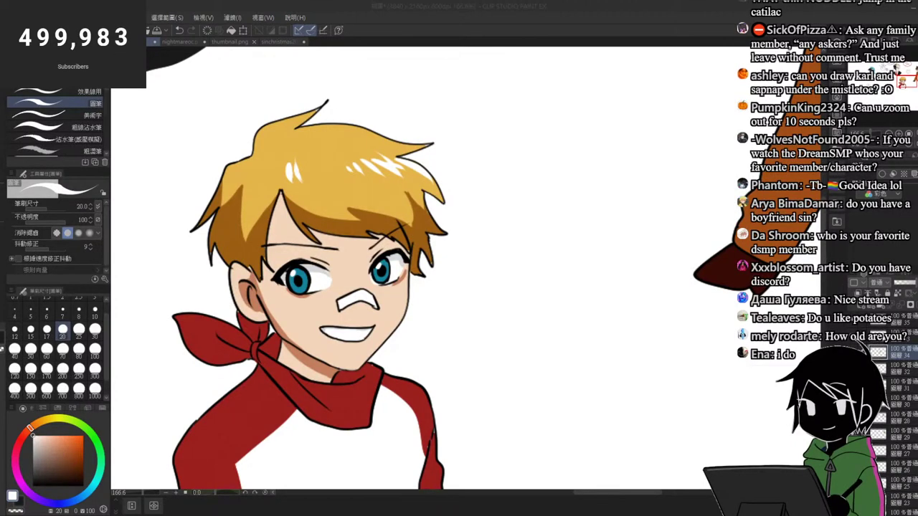
# Step: Paint a white rim highlight along the crown and the outer lock on the far side of the hair
pyautogui.scroll(-5, 445, 201)
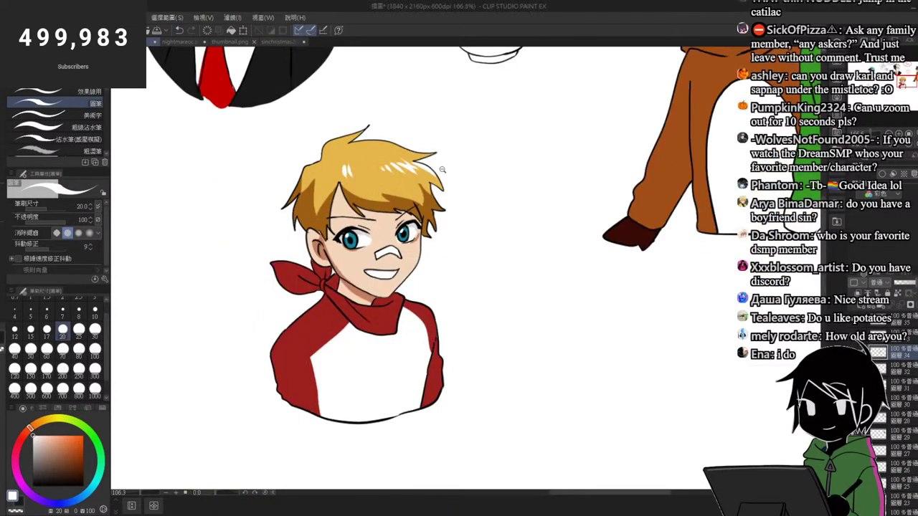
pyautogui.scroll(9, 428, 163)
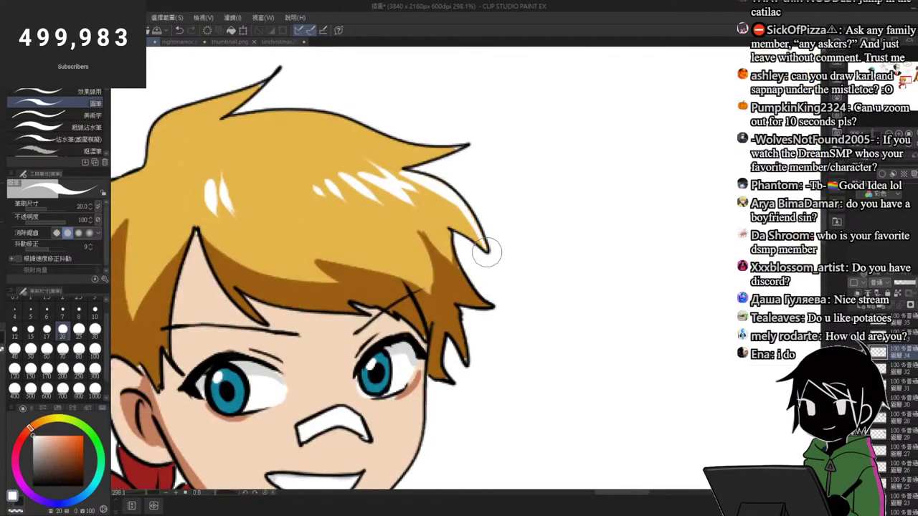
pyautogui.hotkey('ctrl', 'z')
pyautogui.moveTo(263, 118)
pyautogui.mouseDown()
pyautogui.moveTo(337, 121)
pyautogui.moveTo(413, 146)
pyautogui.mouseUp()
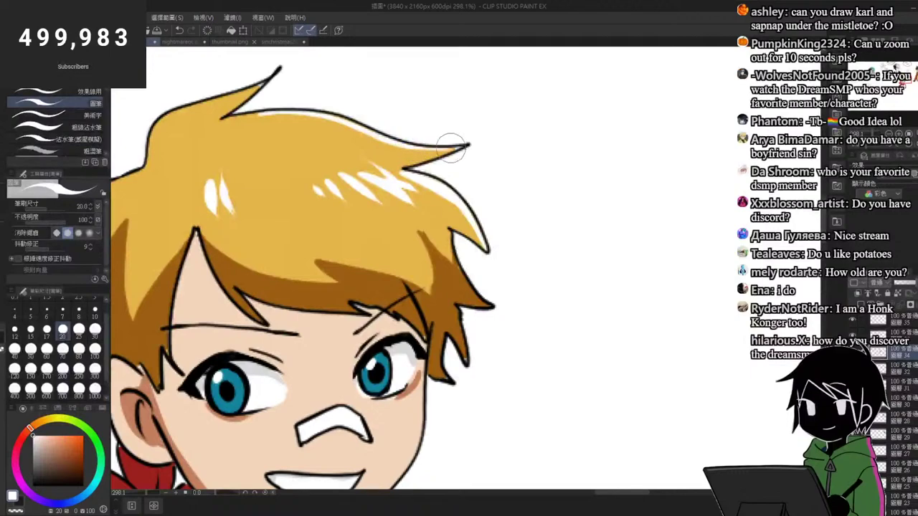
# Step: Extend the white rim highlight down the hair's near edge above the ear, and thicken it along the crown
pyautogui.scroll(-5, 414, 147)
pyautogui.scroll(4, 400, 73)
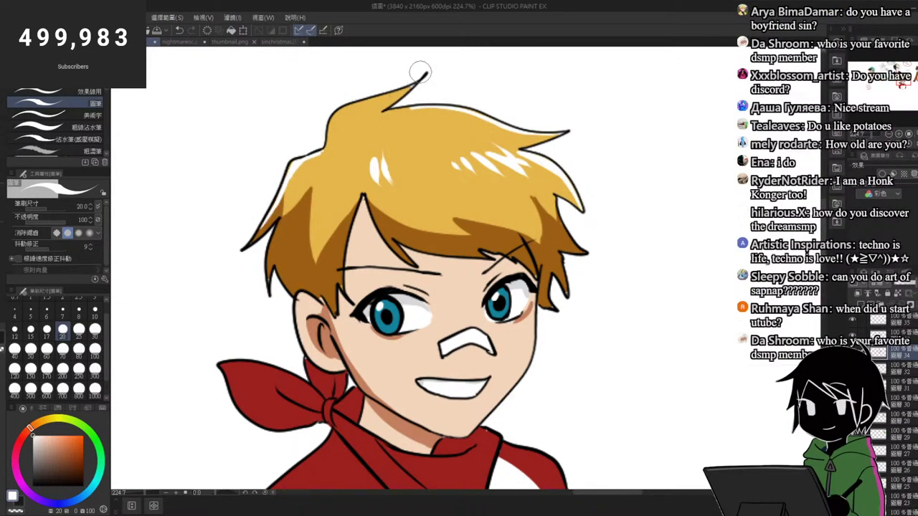
pyautogui.scroll(3, 422, 69)
pyautogui.moveTo(363, 140)
pyautogui.mouseDown()
pyautogui.moveTo(455, 129)
pyautogui.moveTo(387, 131)
pyautogui.moveTo(540, 142)
pyautogui.moveTo(480, 129)
pyautogui.moveTo(603, 173)
pyautogui.moveTo(508, 138)
pyautogui.moveTo(669, 180)
pyautogui.moveTo(554, 154)
pyautogui.moveTo(640, 174)
pyautogui.moveTo(619, 178)
pyautogui.moveTo(701, 171)
pyautogui.mouseUp()
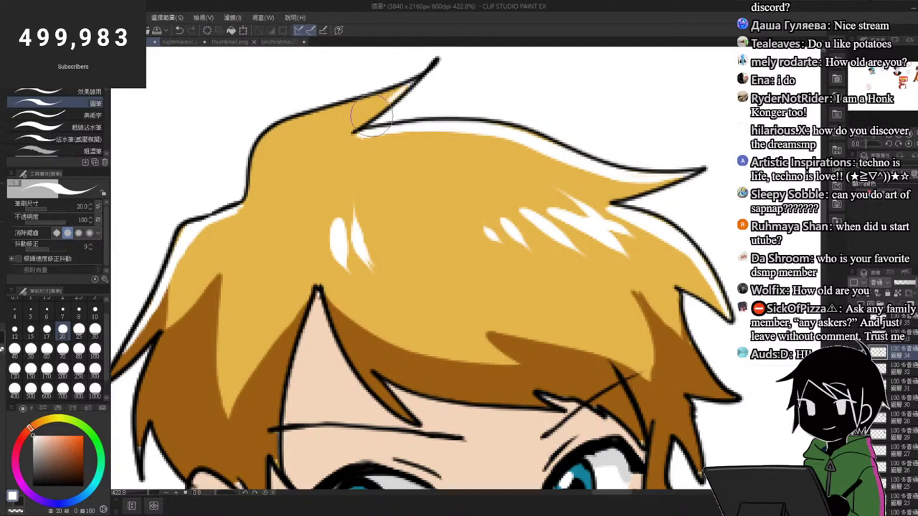
# Step: Paint a white rim highlight along the upper-left edge of the blond character's hair, inside the outline
pyautogui.moveTo(265, 140); pyautogui.dragTo(259, 176)
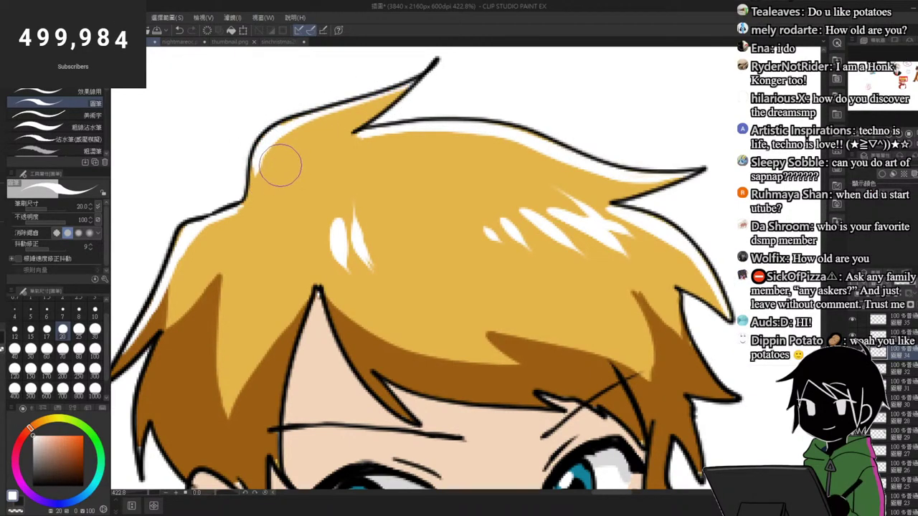
pyautogui.moveTo(261, 147); pyautogui.dragTo(251, 176)
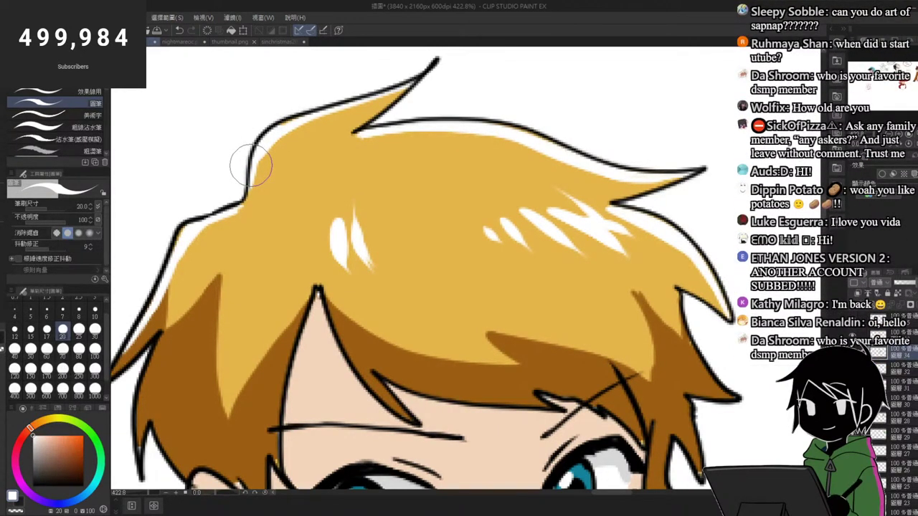
pyautogui.moveTo(276, 168); pyautogui.dragTo(237, 194)
pyautogui.moveTo(322, 129); pyautogui.dragTo(308, 126)
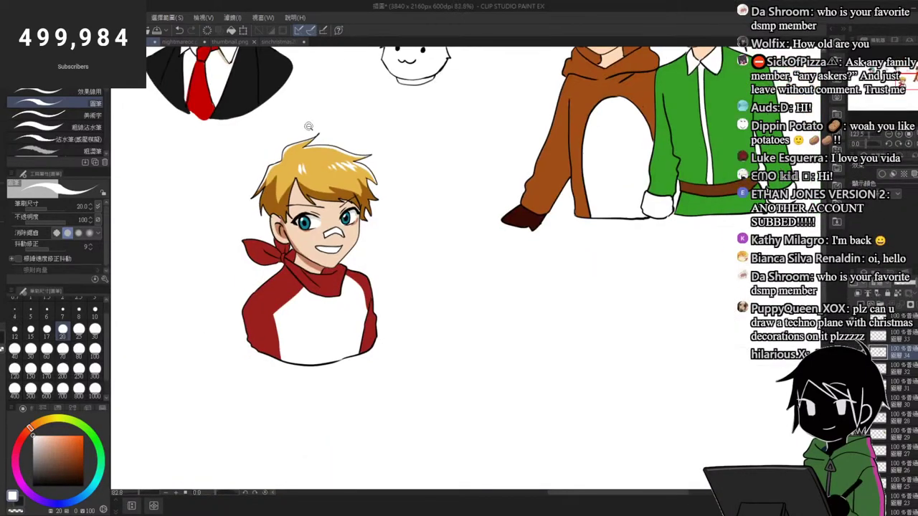
# Step: Add a new layer above the topmost layer and set the drawing colour to black for a new sketch
pyautogui.moveTo(381, 177)
pyautogui.mouseDown()
pyautogui.moveTo(337, 200)
pyautogui.moveTo(377, 162)
pyautogui.moveTo(375, 152)
pyautogui.mouseUp()
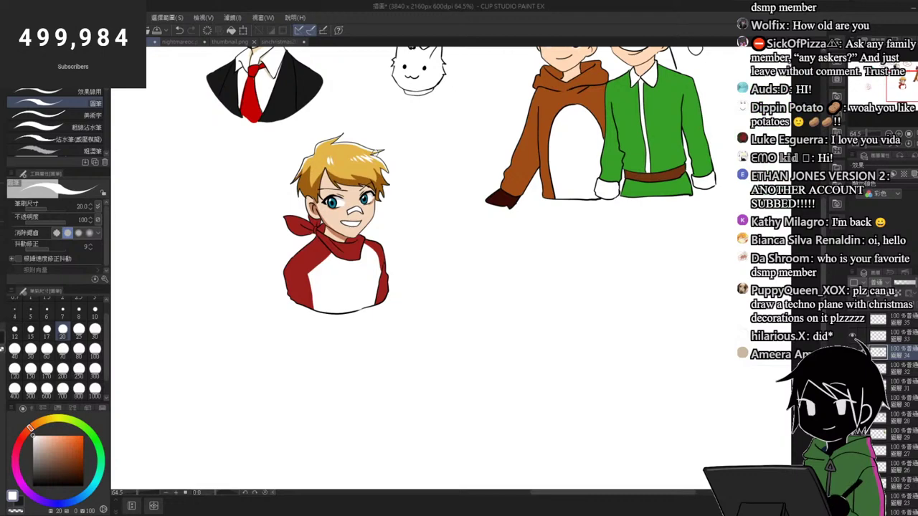
pyautogui.click(895, 319)
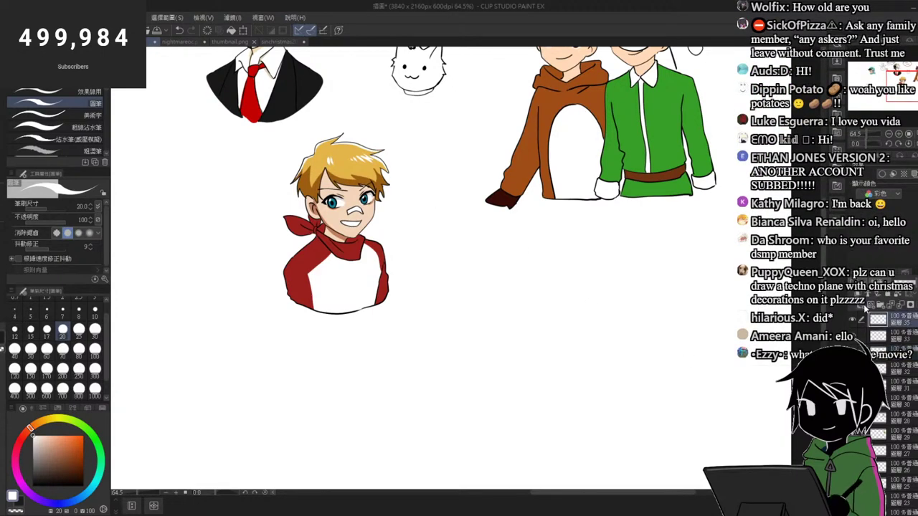
pyautogui.moveTo(476, 291)
pyautogui.mouseDown()
pyautogui.moveTo(473, 350)
pyautogui.moveTo(541, 208)
pyautogui.mouseUp()
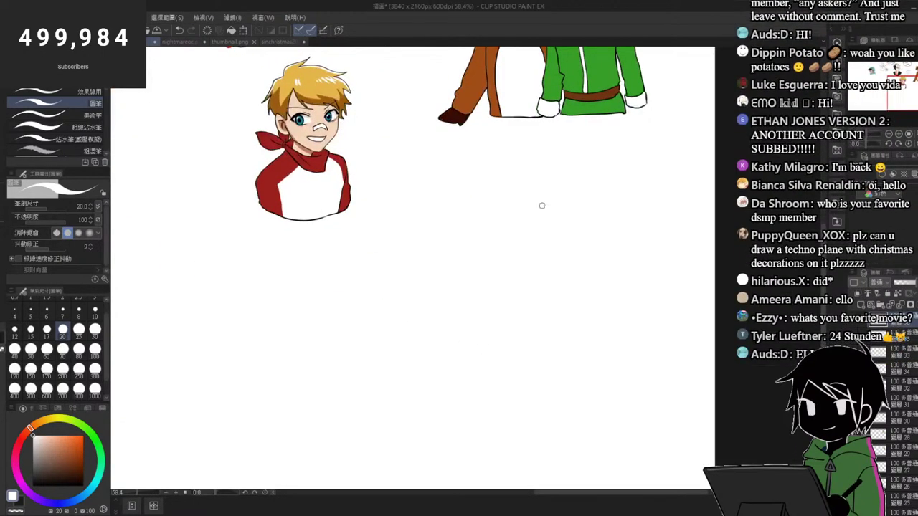
pyautogui.moveTo(59, 461); pyautogui.dragTo(84, 487)
pyautogui.scroll(3, 534, 248)
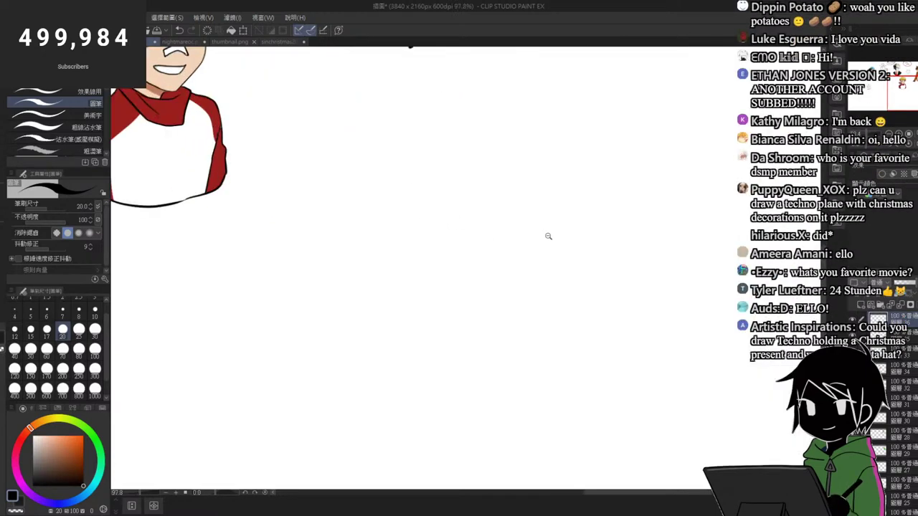
# Step: Draw the left cheek line of a new face, curving down towards the chin, in the empty area below the green-suited character
pyautogui.moveTo(372, 203)
pyautogui.mouseDown()
pyautogui.moveTo(394, 268)
pyautogui.moveTo(468, 297)
pyautogui.mouseUp()
pyautogui.hotkey('ctrl', 'z')
pyautogui.scroll(5, 534, 237)
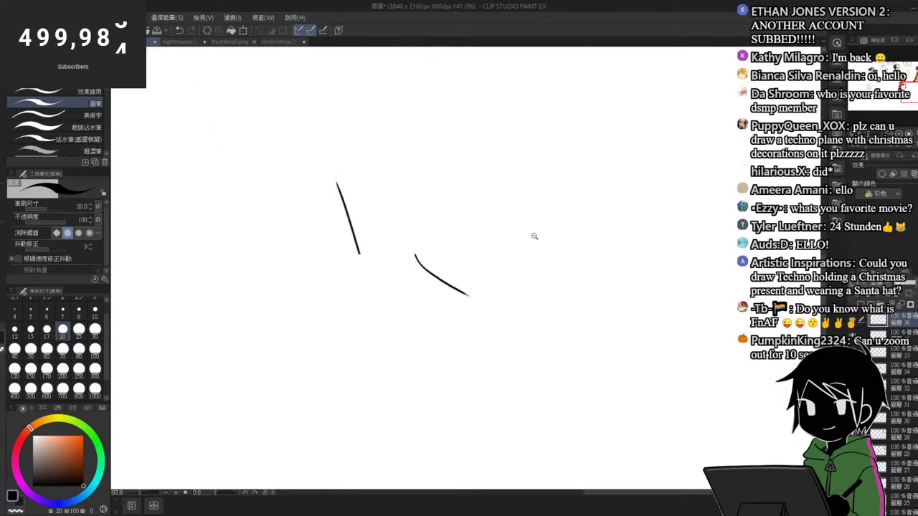
pyautogui.moveTo(383, 365)
pyautogui.mouseDown()
pyautogui.moveTo(408, 378)
pyautogui.moveTo(476, 323)
pyautogui.mouseUp()
pyautogui.hotkey('ctrl', 'z')
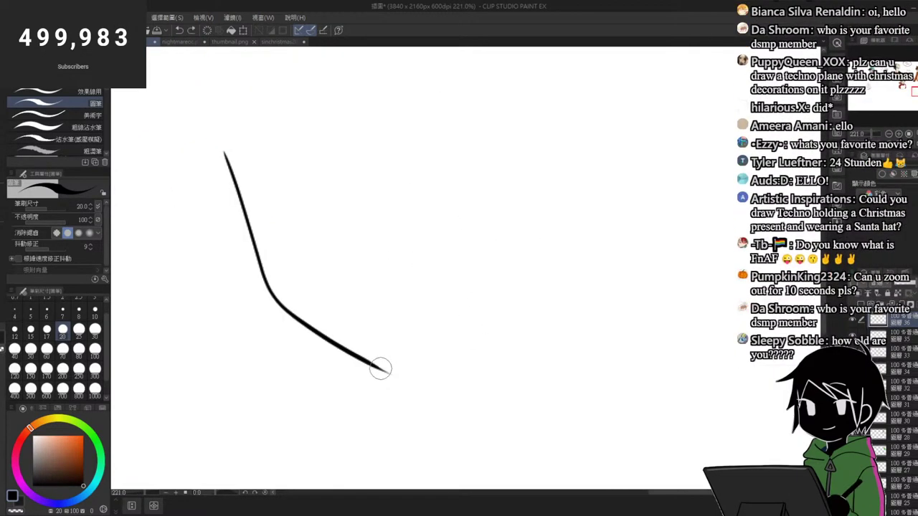
# Step: Draw the rounded chin and the right jaw line rising to ear height, redoing the stroke until it flows
pyautogui.moveTo(379, 367)
pyautogui.mouseDown()
pyautogui.moveTo(437, 369)
pyautogui.moveTo(509, 286)
pyautogui.mouseUp()
pyautogui.hotkey('ctrl', 'z')
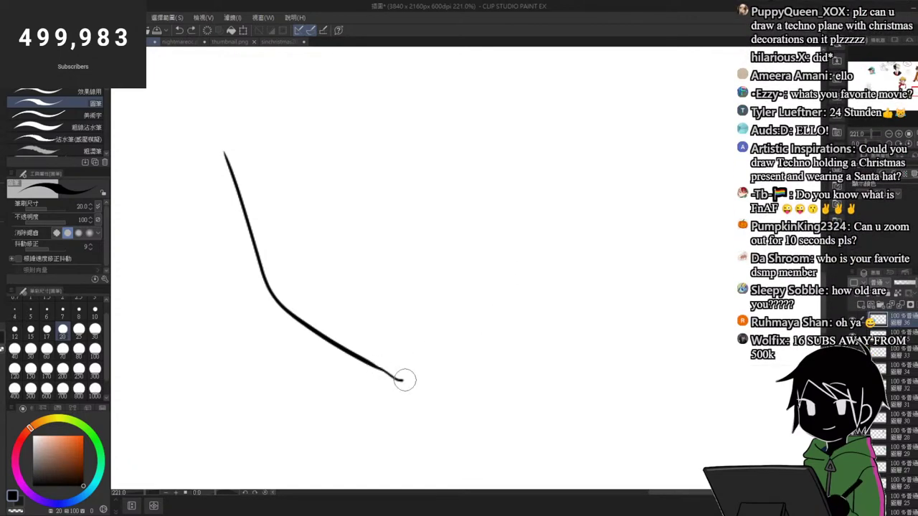
pyautogui.moveTo(404, 379)
pyautogui.mouseDown()
pyautogui.moveTo(429, 372)
pyautogui.moveTo(486, 321)
pyautogui.moveTo(521, 251)
pyautogui.mouseUp()
pyautogui.hotkey('ctrl', 'z')
pyautogui.moveTo(380, 369)
pyautogui.mouseDown()
pyautogui.moveTo(413, 375)
pyautogui.moveTo(462, 341)
pyautogui.moveTo(514, 280)
pyautogui.moveTo(541, 198)
pyautogui.moveTo(529, 242)
pyautogui.mouseUp()
pyautogui.scroll(-3, 393, 321)
pyautogui.scroll(3, 446, 273)
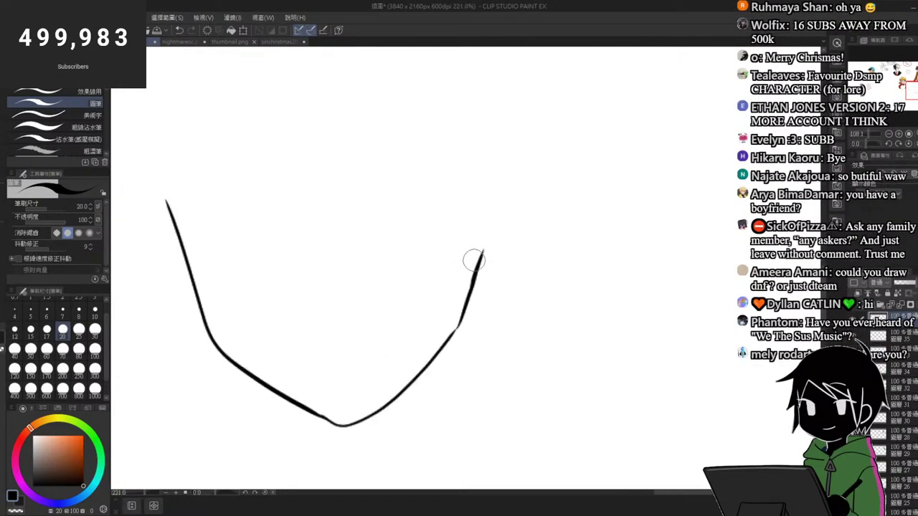
# Step: Draw the curved outer contour of the ear at the upper end of the right jaw line
pyautogui.moveTo(484, 193)
pyautogui.mouseDown()
pyautogui.moveTo(502, 172)
pyautogui.moveTo(506, 260)
pyautogui.mouseUp()
pyautogui.hotkey('ctrl', 'z')
pyautogui.moveTo(489, 217)
pyautogui.mouseDown()
pyautogui.moveTo(482, 307)
pyautogui.moveTo(501, 303)
pyautogui.moveTo(483, 312)
pyautogui.mouseUp()
pyautogui.hotkey('ctrl', 'z')
pyautogui.hotkey('ctrl', 'z')
pyautogui.moveTo(489, 215)
pyautogui.mouseDown()
pyautogui.moveTo(505, 301)
pyautogui.moveTo(460, 321)
pyautogui.mouseUp()
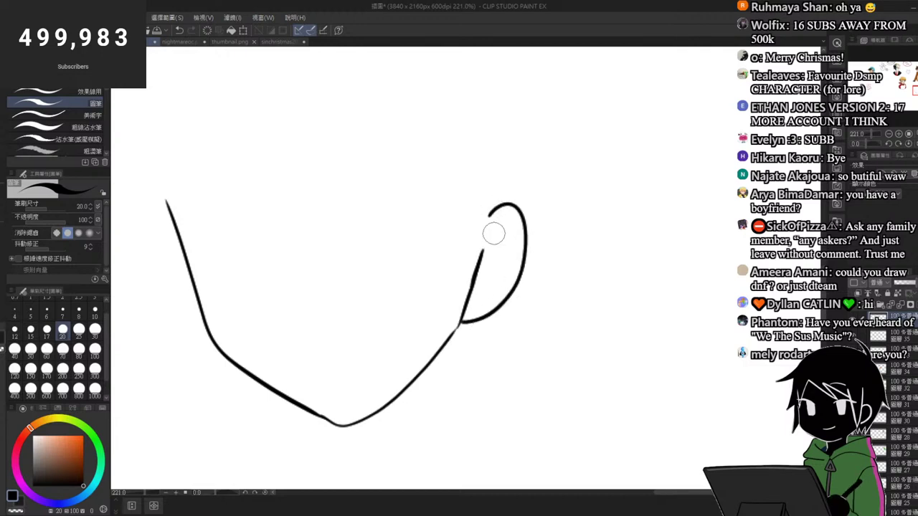
# Step: Draw the inner fold lines inside the ear
pyautogui.moveTo(483, 250)
pyautogui.mouseDown()
pyautogui.moveTo(509, 233)
pyautogui.moveTo(492, 235)
pyautogui.moveTo(501, 265)
pyautogui.moveTo(476, 296)
pyautogui.mouseUp()
pyautogui.hotkey('ctrl', 'z')
pyautogui.scroll(-4, 472, 296)
pyautogui.scroll(2, 479, 276)
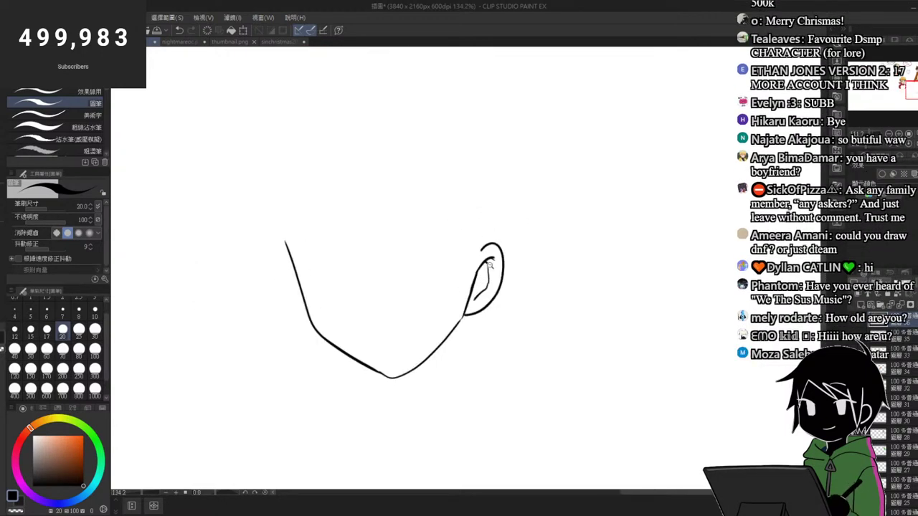
pyautogui.scroll(1, 471, 291)
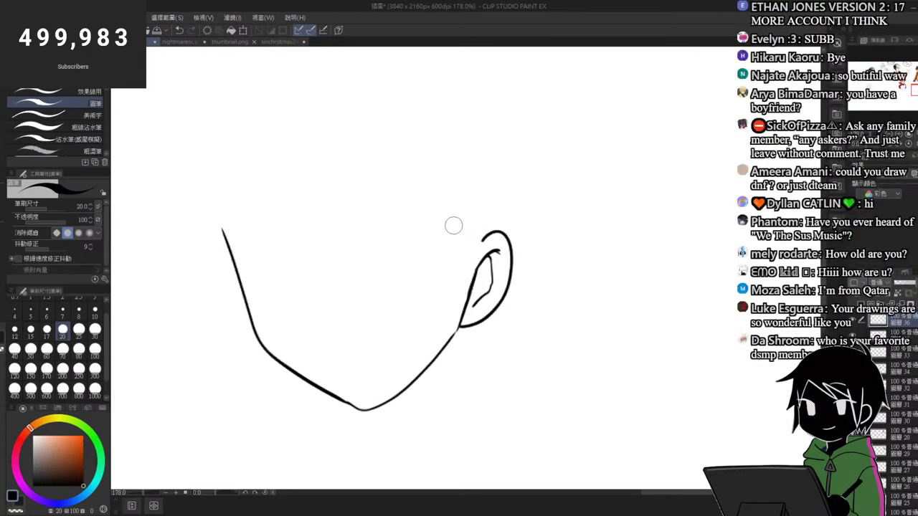
pyautogui.press('e')
pyautogui.scroll(-3, 344, 244)
pyautogui.press('p')
pyautogui.scroll(1, 352, 227)
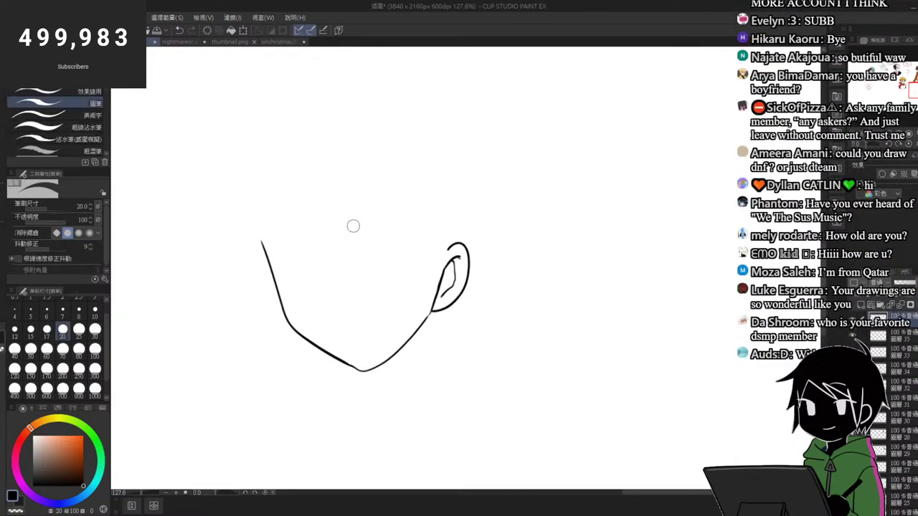
pyautogui.scroll(1, 355, 237)
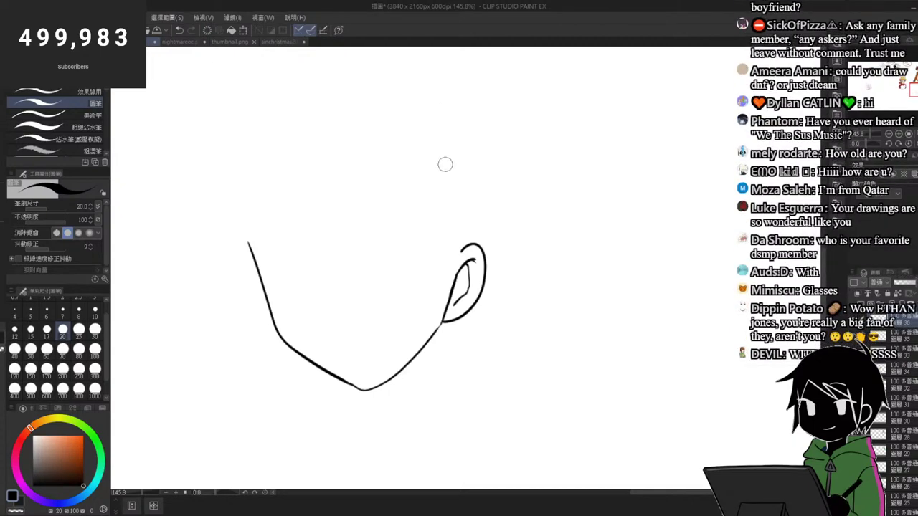
pyautogui.scroll(-2, 463, 155)
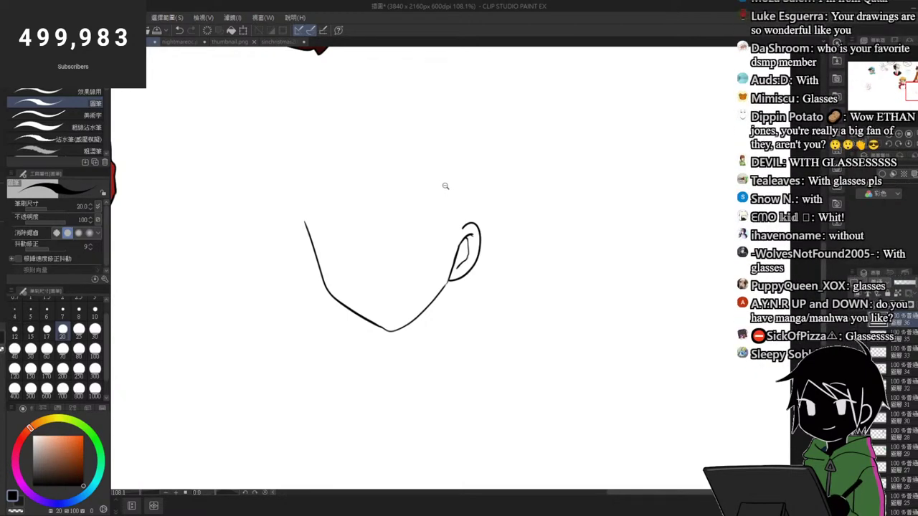
pyautogui.click(446, 187)
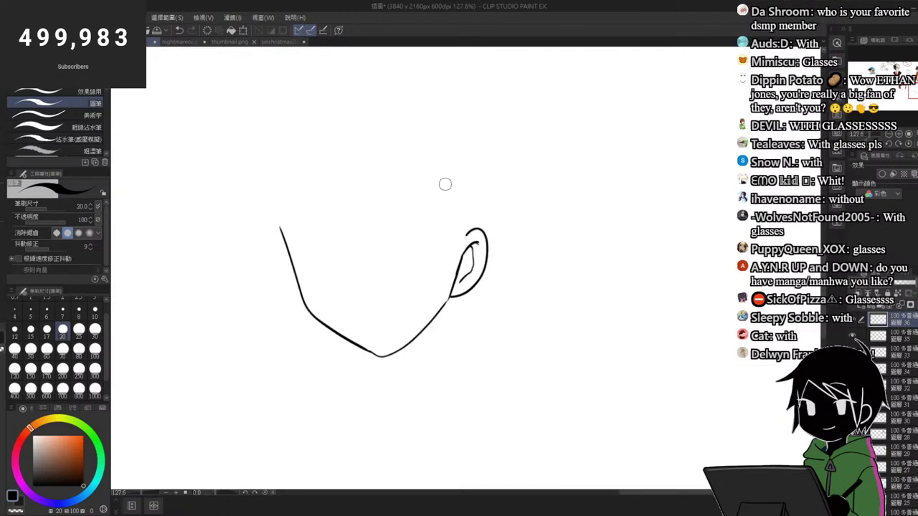
pyautogui.click(445, 184)
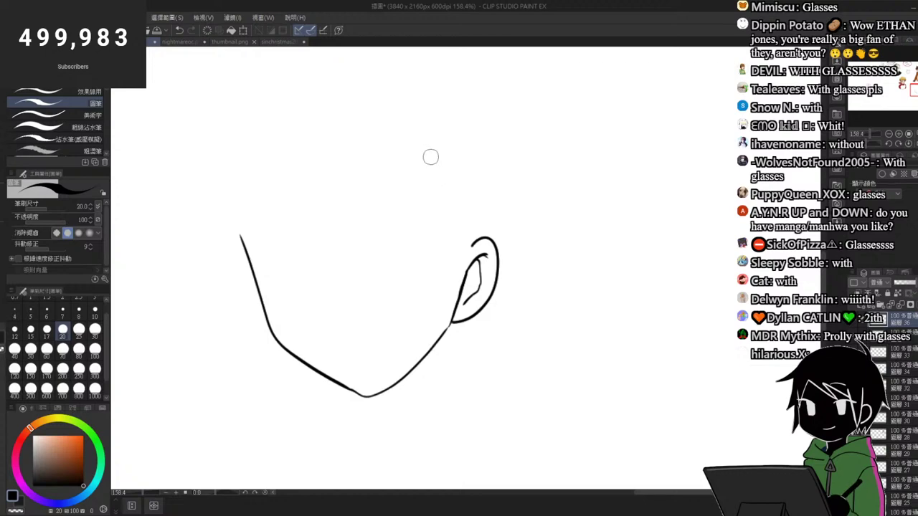
pyautogui.click(356, 206)
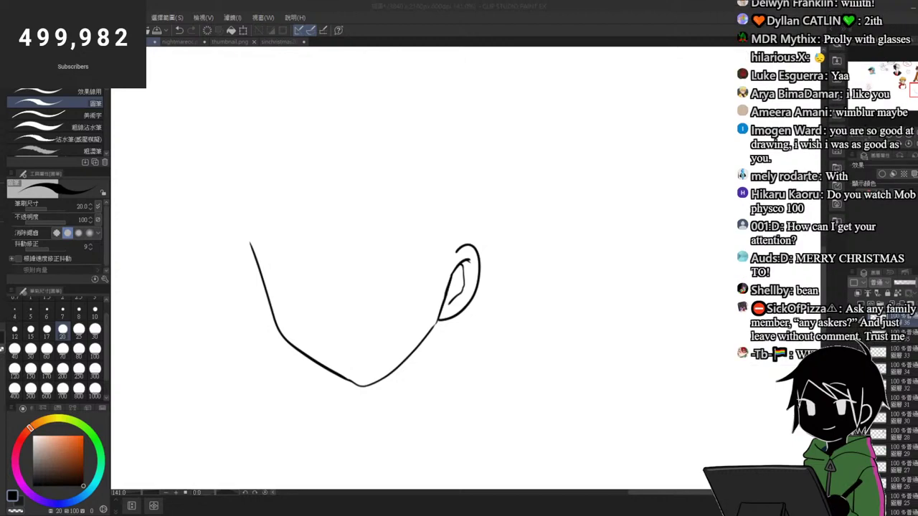
# Step: Draw the fringe over the forehead, with pointed locks in the middle and strands reaching the ear and the left cheek
pyautogui.moveTo(283, 171)
pyautogui.mouseDown()
pyautogui.moveTo(340, 211)
pyautogui.moveTo(317, 166)
pyautogui.moveTo(369, 247)
pyautogui.mouseUp()
pyautogui.hotkey('ctrl', 'z')
pyautogui.moveTo(352, 213); pyautogui.dragTo(439, 237)
pyautogui.moveTo(399, 193); pyautogui.dragTo(442, 231)
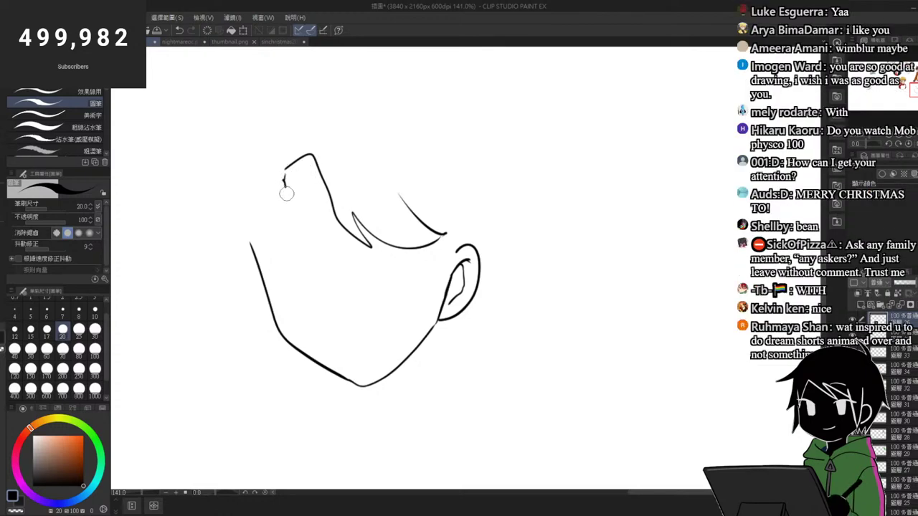
pyautogui.moveTo(286, 194); pyautogui.dragTo(279, 260)
pyautogui.moveTo(226, 173)
pyautogui.mouseDown()
pyautogui.moveTo(246, 160)
pyautogui.moveTo(276, 174)
pyautogui.moveTo(264, 236)
pyautogui.mouseUp()
pyautogui.hotkey('ctrl', 'z')
pyautogui.hotkey('ctrl', 'z')
pyautogui.moveTo(228, 188); pyautogui.dragTo(201, 262)
pyautogui.hotkey('ctrl', 'z')
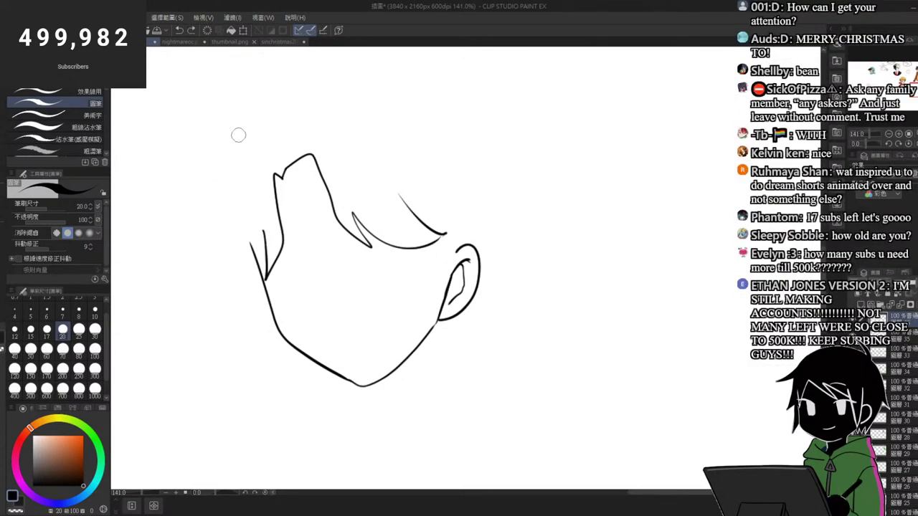
pyautogui.moveTo(238, 135)
pyautogui.mouseDown()
pyautogui.moveTo(189, 160)
pyautogui.moveTo(215, 158)
pyautogui.moveTo(198, 186)
pyautogui.moveTo(200, 228)
pyautogui.mouseUp()
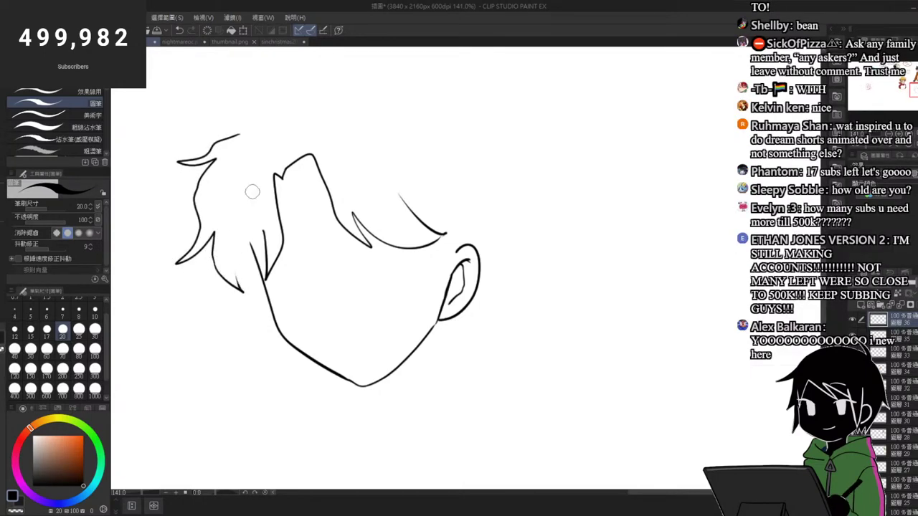
pyautogui.hotkey('ctrl', 'z')
pyautogui.moveTo(248, 141)
pyautogui.mouseDown()
pyautogui.moveTo(178, 201)
pyautogui.moveTo(228, 185)
pyautogui.moveTo(205, 277)
pyautogui.moveTo(217, 292)
pyautogui.mouseUp()
pyautogui.moveTo(210, 281); pyautogui.dragTo(226, 233)
pyautogui.moveTo(225, 234); pyautogui.dragTo(229, 296)
pyautogui.moveTo(230, 296); pyautogui.dragTo(246, 278)
pyautogui.hotkey('ctrl', 'z')
pyautogui.hotkey('ctrl', 'z')
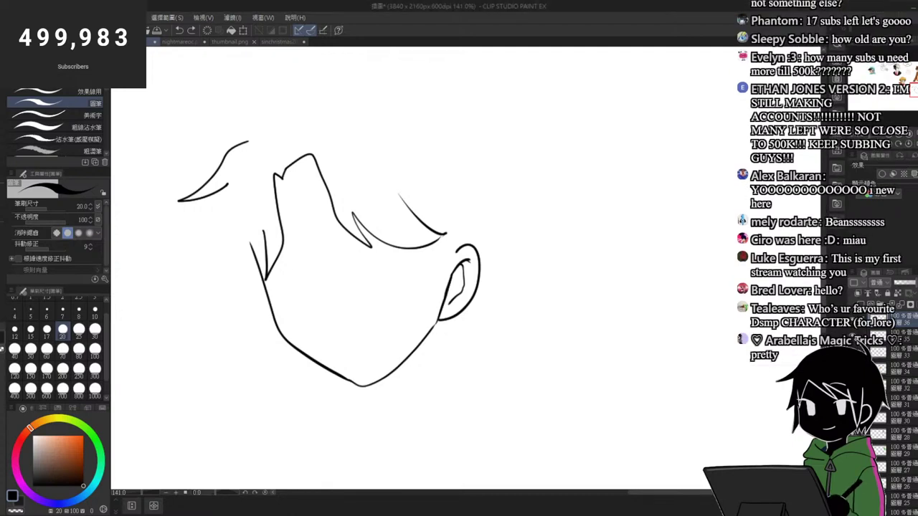
pyautogui.hotkey('ctrl', 'z')
pyautogui.moveTo(244, 146); pyautogui.dragTo(177, 207)
pyautogui.moveTo(230, 181)
pyautogui.mouseDown()
pyautogui.moveTo(211, 211)
pyautogui.moveTo(215, 281)
pyautogui.mouseUp()
pyautogui.moveTo(227, 228)
pyautogui.mouseDown()
pyautogui.moveTo(232, 272)
pyautogui.moveTo(221, 283)
pyautogui.mouseUp()
pyautogui.hotkey('ctrl', 'z')
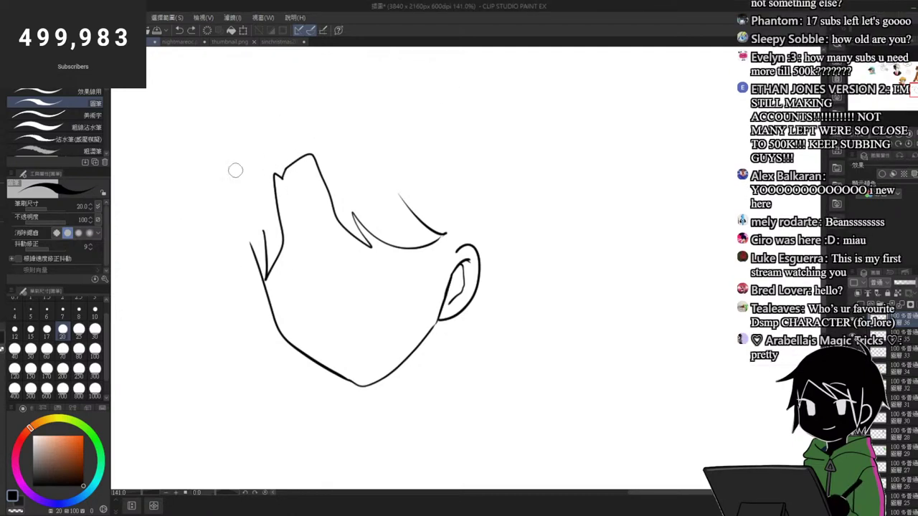
pyautogui.moveTo(238, 150)
pyautogui.mouseDown()
pyautogui.moveTo(170, 213)
pyautogui.moveTo(195, 215)
pyautogui.moveTo(194, 291)
pyautogui.moveTo(246, 289)
pyautogui.moveTo(265, 305)
pyautogui.mouseUp()
pyautogui.hotkey('ctrl', 'z')
pyautogui.hotkey('ctrl', 'z')
pyautogui.hotkey('ctrl', 'z')
pyautogui.hotkey('ctrl', 'z')
pyautogui.hotkey('ctrl', 'z')
pyautogui.hotkey('ctrl', 'z')
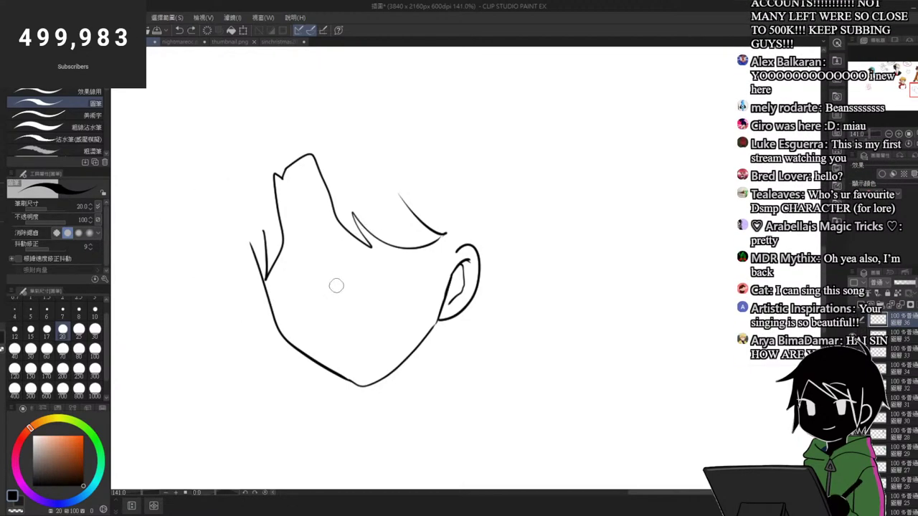
# Step: Draw a short nose mark in the middle of the face and the right eyebrow just under the fringe
pyautogui.moveTo(336, 297); pyautogui.dragTo(334, 309)
pyautogui.hotkey('ctrl', 'z')
pyautogui.moveTo(372, 258); pyautogui.dragTo(438, 242)
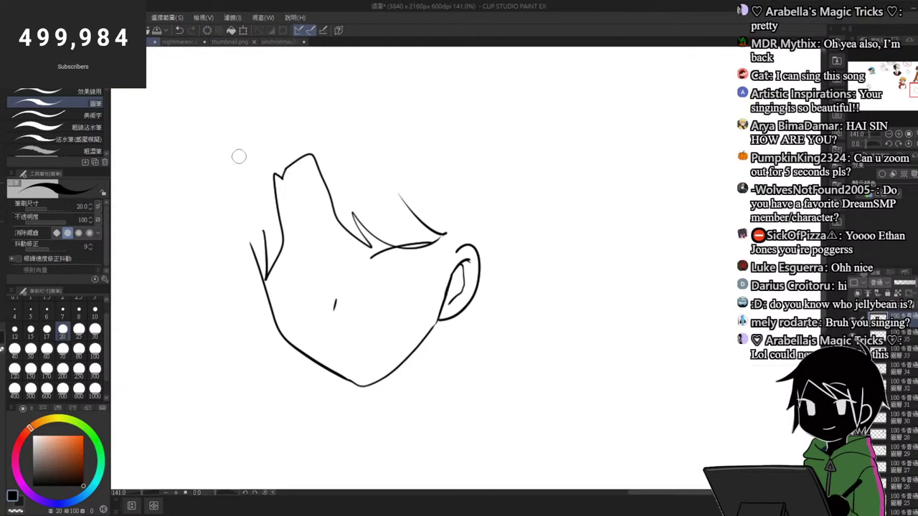
# Step: Draw the spiky outer hair outline on the left side of the head, with pointed locks down to cheek height
pyautogui.moveTo(231, 161)
pyautogui.mouseDown()
pyautogui.moveTo(173, 231)
pyautogui.moveTo(228, 204)
pyautogui.moveTo(168, 220)
pyautogui.mouseUp()
pyautogui.hotkey('ctrl', 'z')
pyautogui.hotkey('ctrl', 'z')
pyautogui.hotkey('ctrl', 'z')
pyautogui.moveTo(218, 202)
pyautogui.mouseDown()
pyautogui.moveTo(194, 289)
pyautogui.moveTo(216, 262)
pyautogui.moveTo(231, 287)
pyautogui.moveTo(218, 316)
pyautogui.mouseUp()
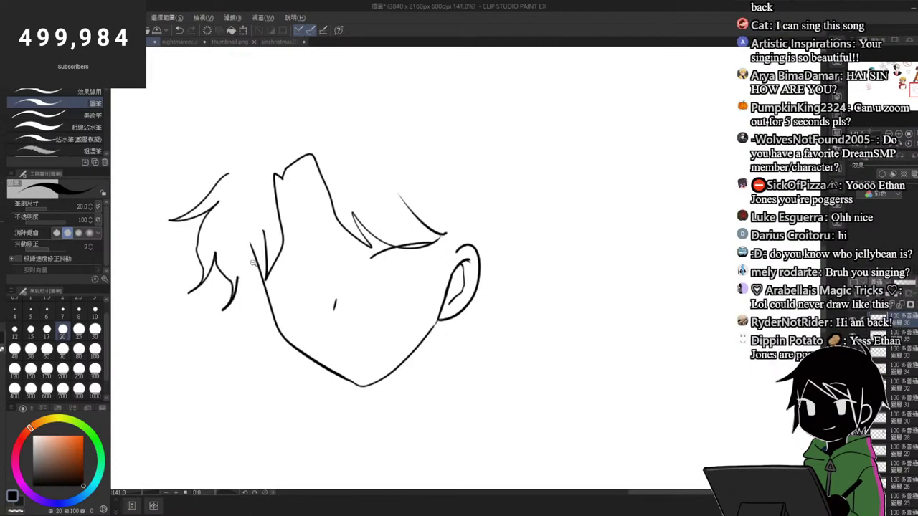
pyautogui.scroll(1, 252, 290)
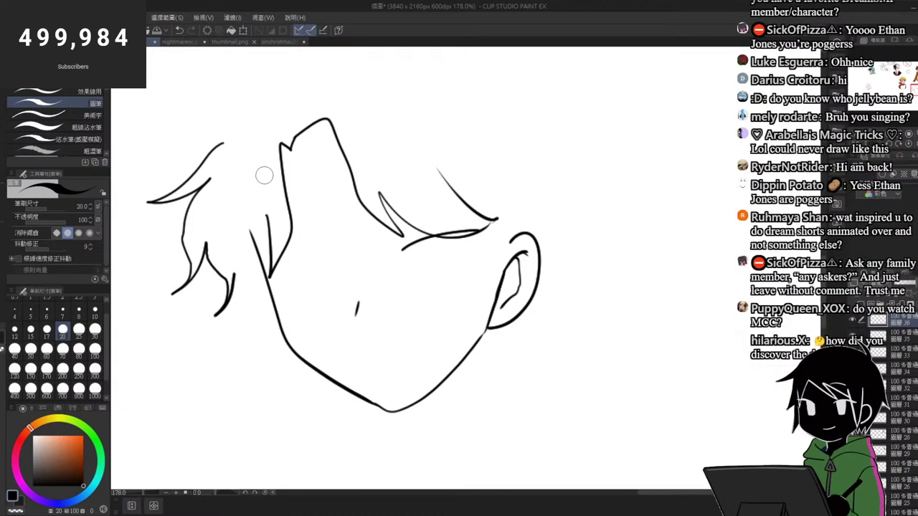
# Step: Erase the lowest left hair tip and redraw it as two pointed locks that join the cheek line
pyautogui.press('e')
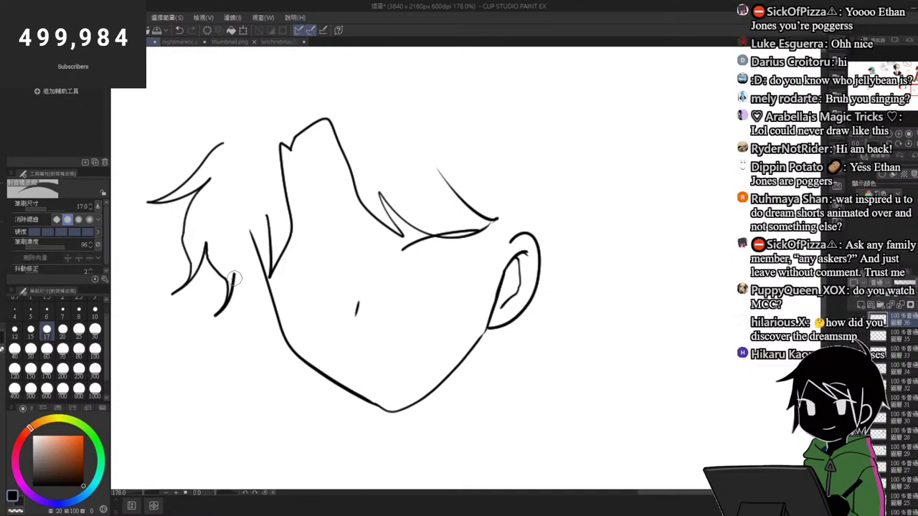
pyautogui.scroll(2, 229, 278)
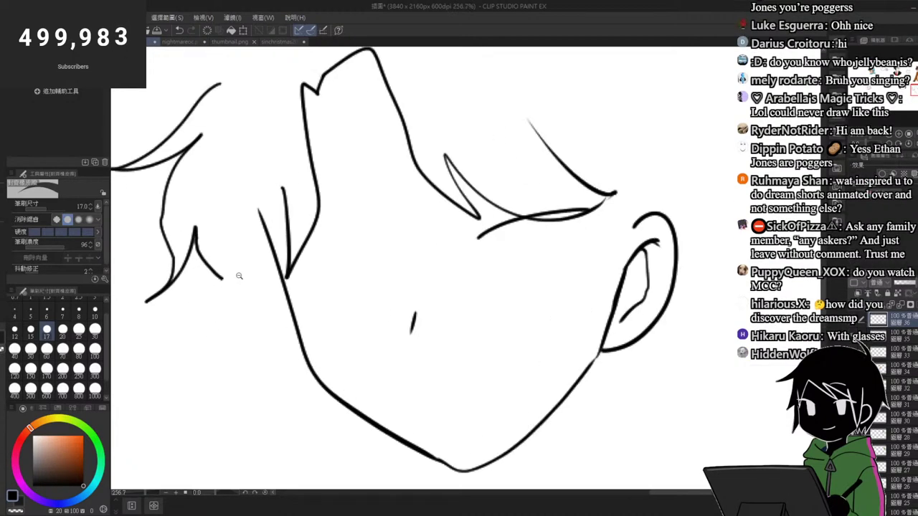
pyautogui.press('p')
pyautogui.moveTo(224, 282)
pyautogui.mouseDown()
pyautogui.moveTo(236, 308)
pyautogui.moveTo(247, 275)
pyautogui.moveTo(288, 328)
pyautogui.mouseUp()
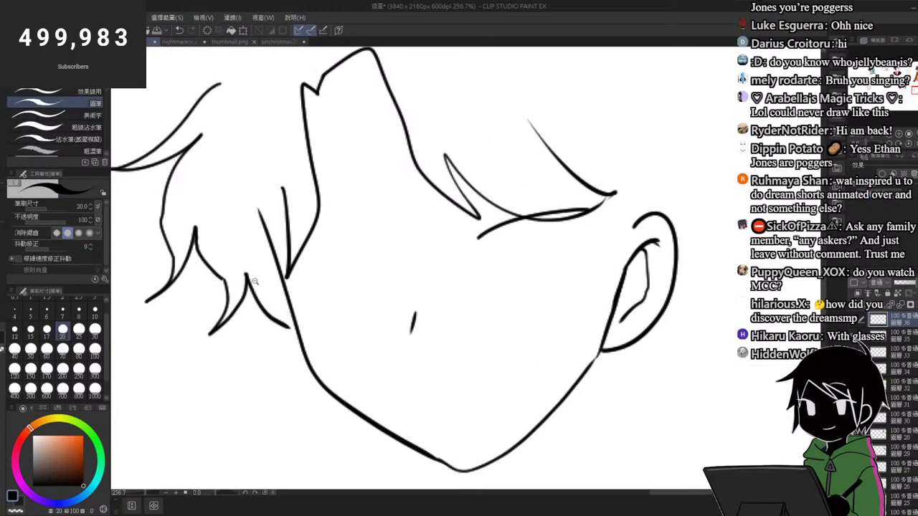
pyautogui.moveTo(256, 280); pyautogui.dragTo(233, 248)
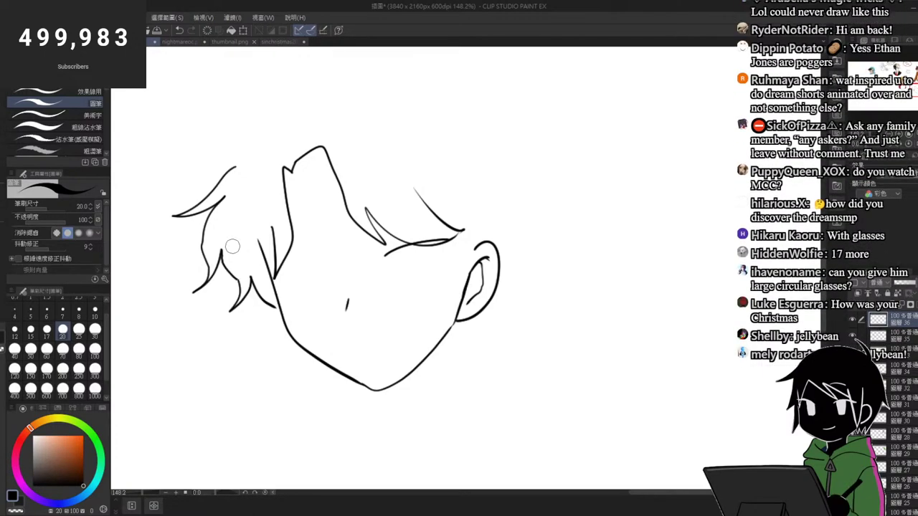
# Step: Clean up the lines at the left temple and draw a short curved hair strand beside the fringe
pyautogui.scroll(3, 269, 276)
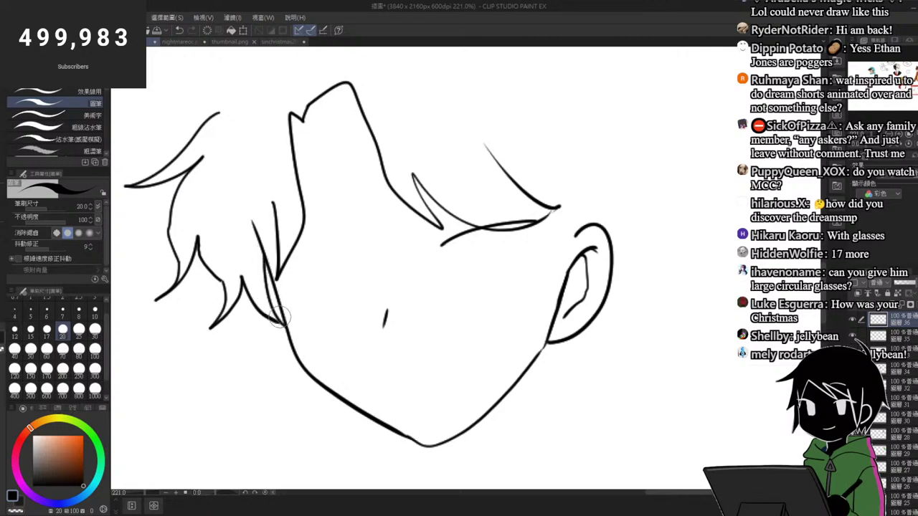
pyautogui.press('e')
pyautogui.press('p')
pyautogui.moveTo(272, 203); pyautogui.dragTo(264, 256)
pyautogui.hotkey('ctrl', 'z')
pyautogui.moveTo(272, 204); pyautogui.dragTo(264, 258)
pyautogui.scroll(-5, 266, 256)
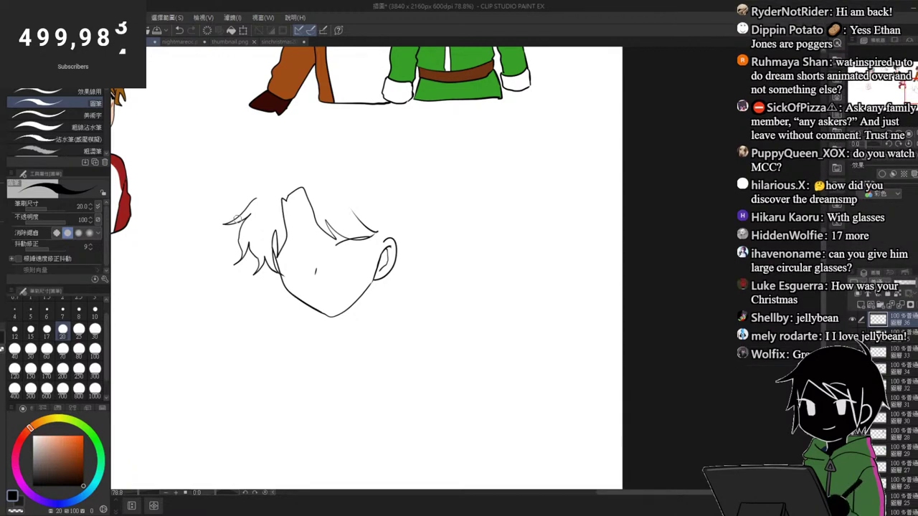
# Step: Examine the new head sketch up close and in relation to the whole group illustration
pyautogui.scroll(3, 313, 169)
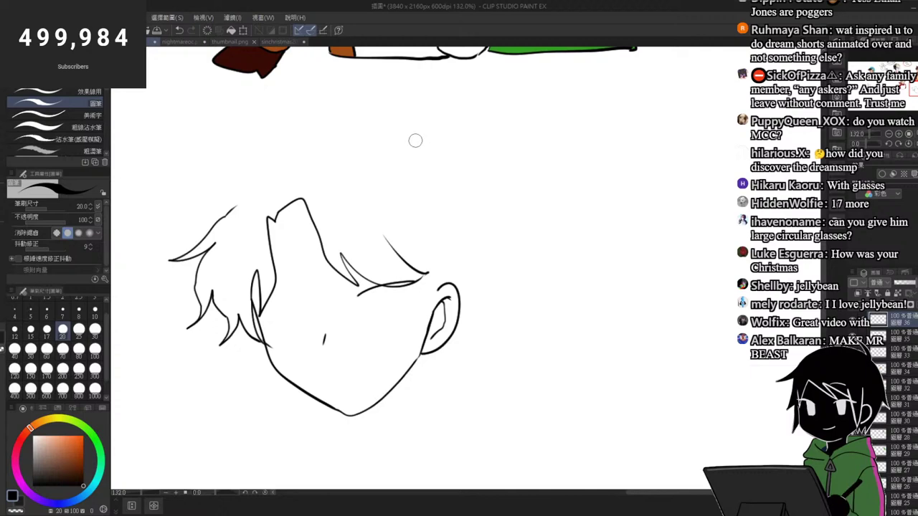
pyautogui.scroll(-4, 365, 126)
pyautogui.scroll(3, 379, 124)
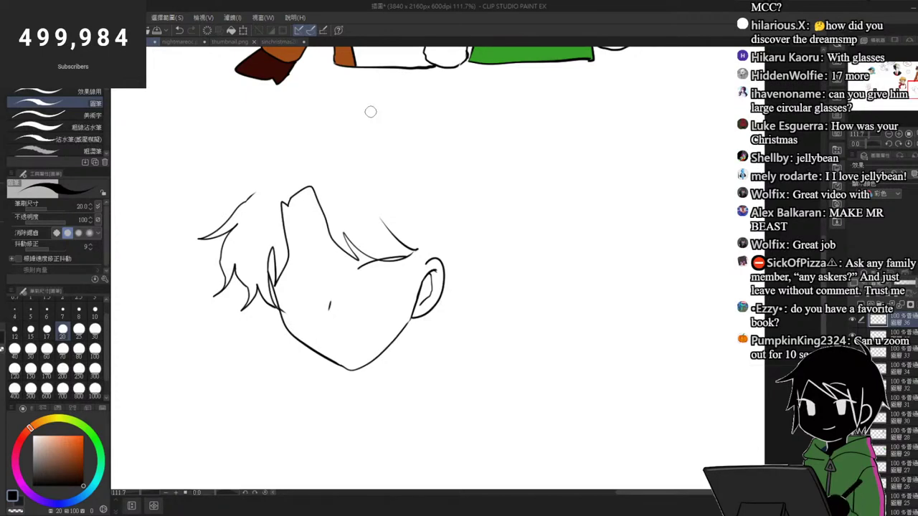
pyautogui.scroll(1, 367, 168)
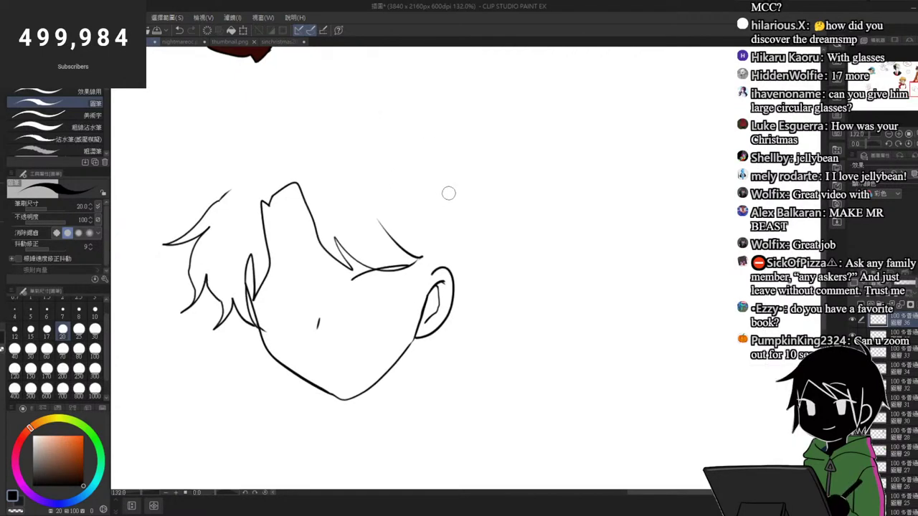
pyautogui.moveTo(440, 203); pyautogui.dragTo(143, 194)
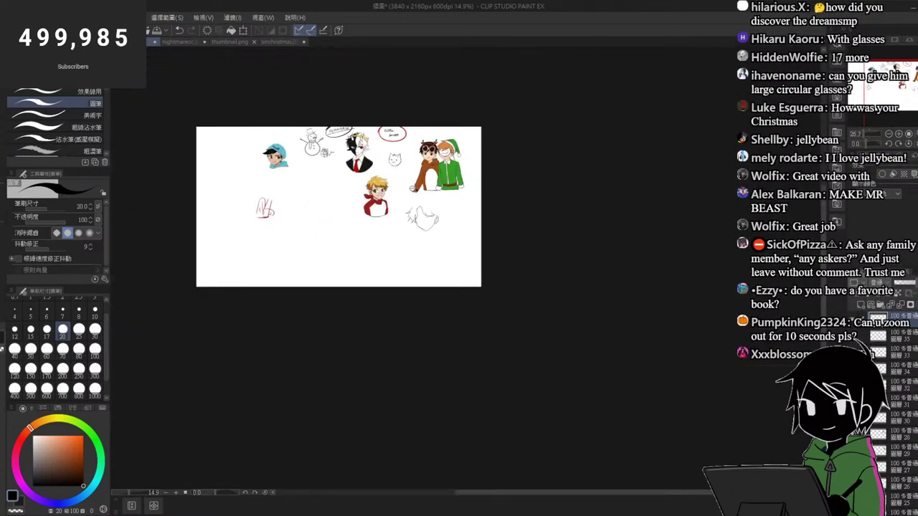
pyautogui.moveTo(405, 162); pyautogui.dragTo(555, 190)
pyautogui.scroll(-2, 555, 189)
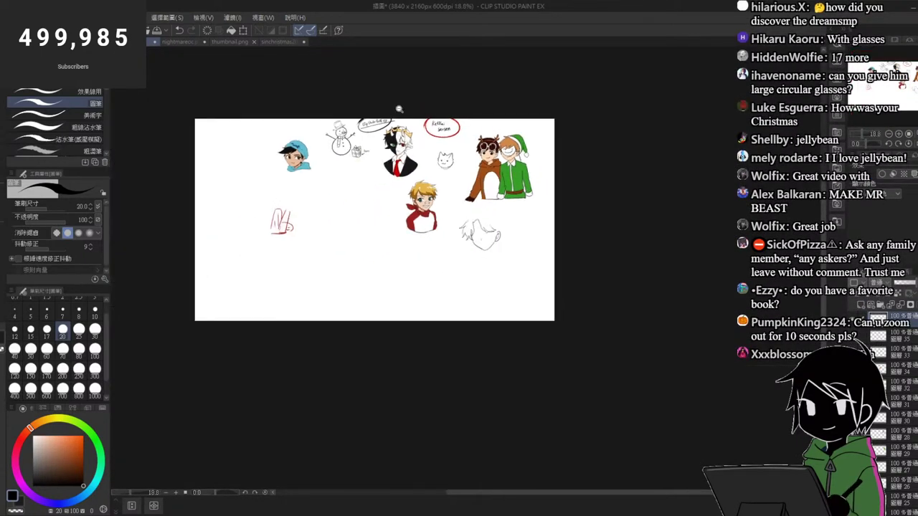
pyautogui.scroll(3, 397, 105)
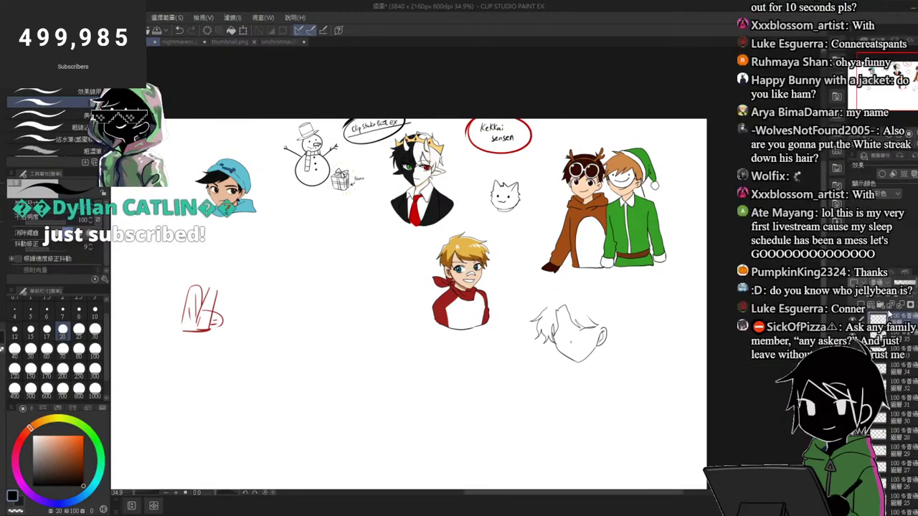
# Step: Group the layers from layer 36 down to layer 22 into a new folder and collapse it
pyautogui.scroll(-10, 907, 419)
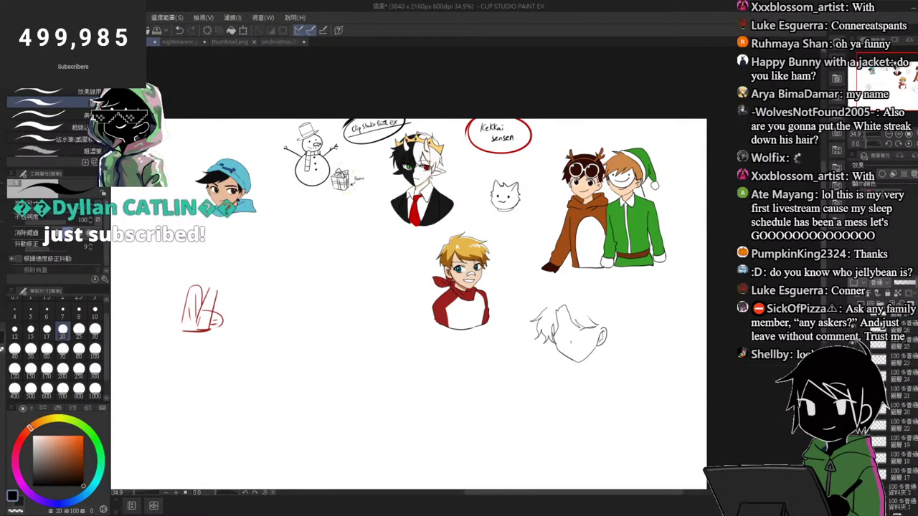
pyautogui.keyDown('shift'); pyautogui.click(906, 423); pyautogui.keyUp('shift')
pyautogui.scroll(5, 907, 419)
pyautogui.scroll(5, 906, 420)
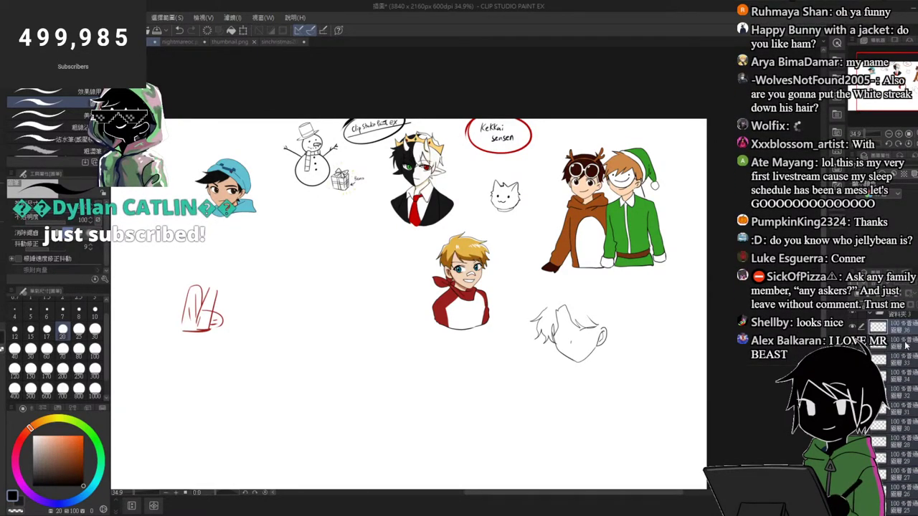
pyautogui.moveTo(907, 420); pyautogui.dragTo(901, 320)
pyautogui.click(870, 319)
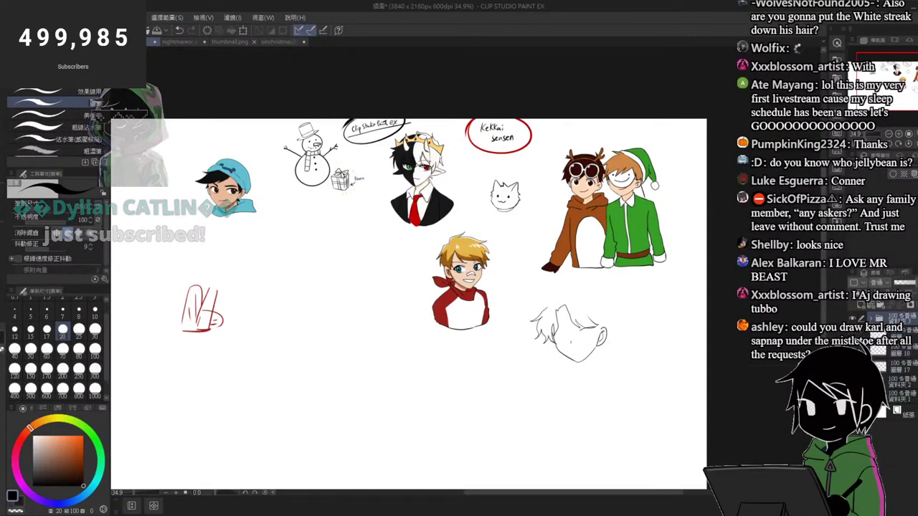
# Step: Swap the visible layer folders to view the earlier drawings in folder 2, and switch back to folder 3
pyautogui.click(852, 318)
pyautogui.click(852, 382)
pyautogui.scroll(-5, 643, 285)
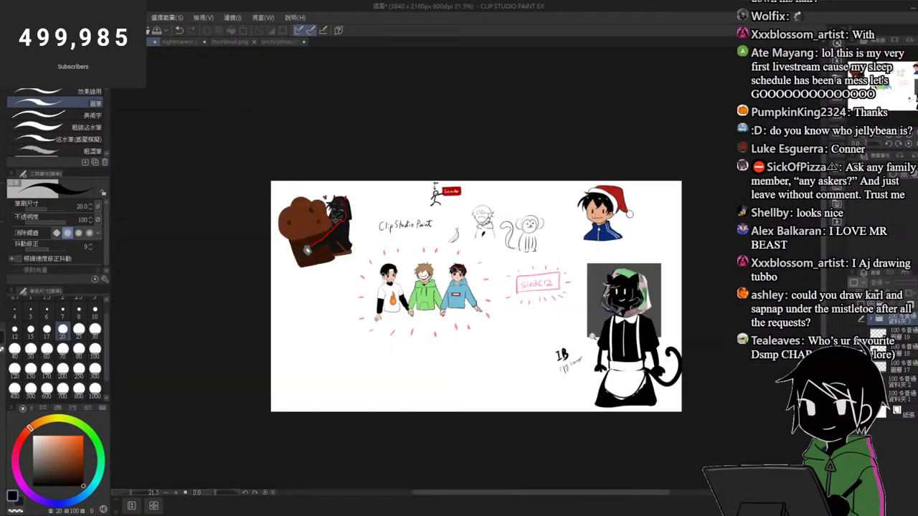
pyautogui.scroll(4, 552, 285)
pyautogui.scroll(-2, 480, 408)
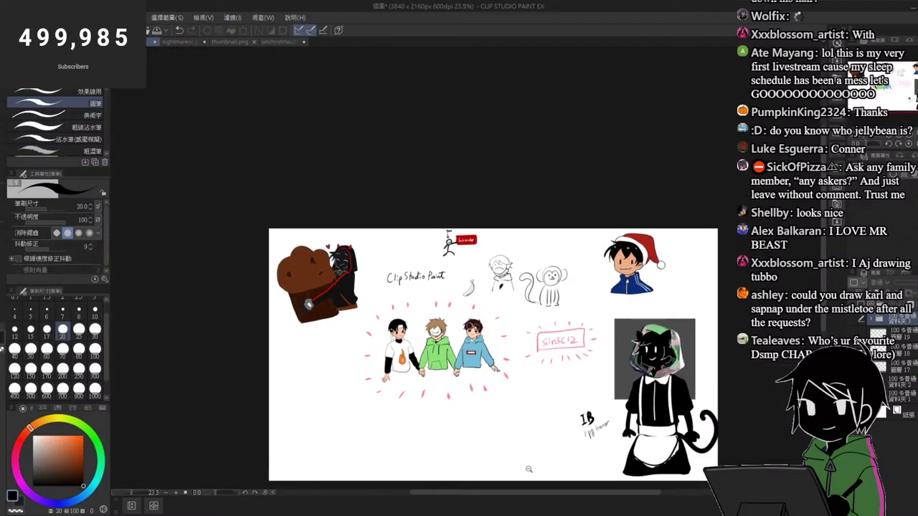
pyautogui.scroll(3, 529, 470)
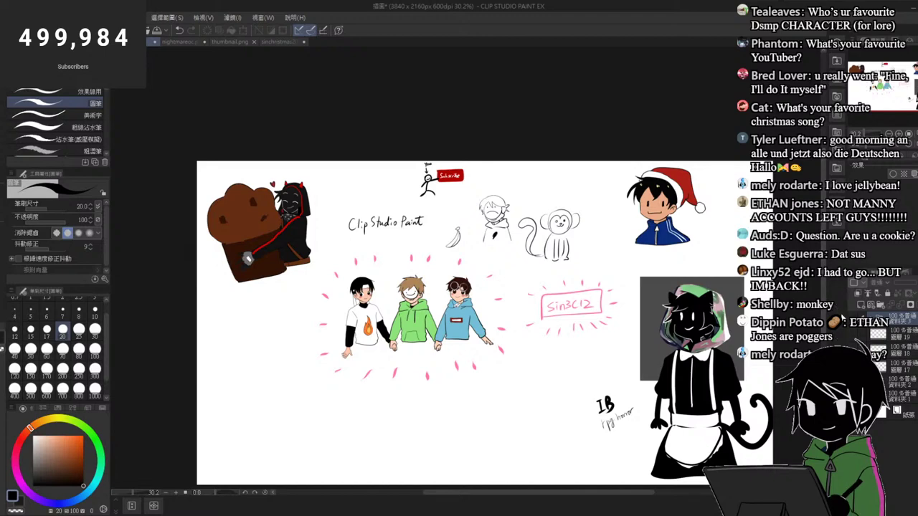
pyautogui.click(854, 383)
pyautogui.click(855, 321)
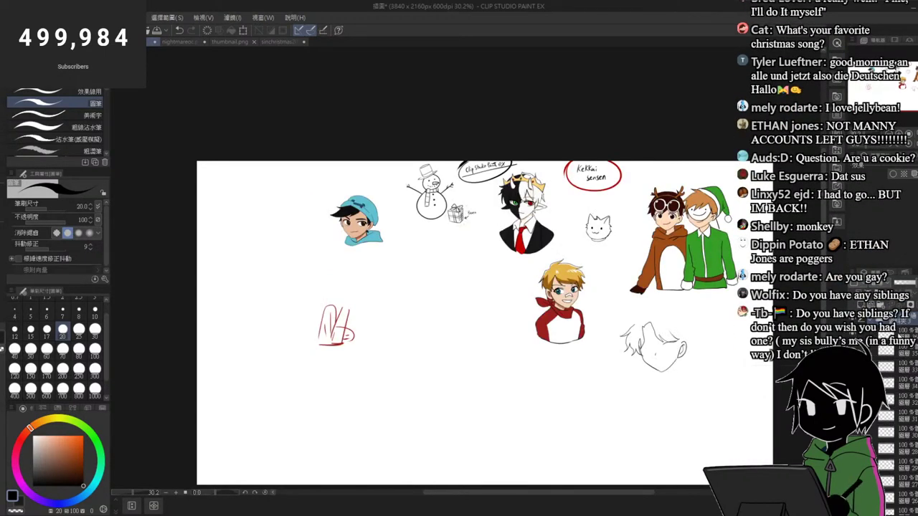
# Step: Make layer 36 in folder 3 the active layer and check layers 35 and 36 by toggling their visibility
pyautogui.click(889, 335)
pyautogui.moveTo(459, 323); pyautogui.dragTo(380, 304)
pyautogui.press('Delete')
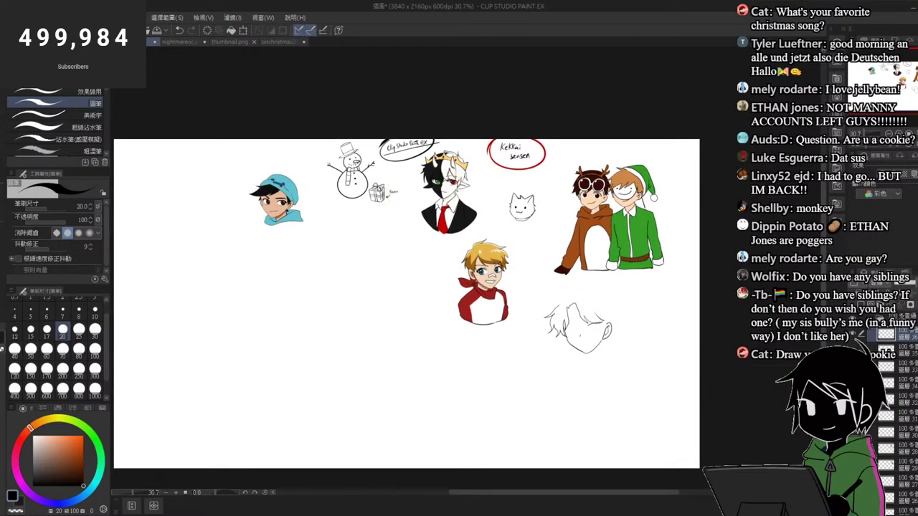
pyautogui.click(852, 350)
pyautogui.click(853, 335)
pyautogui.click(852, 335)
pyautogui.moveTo(713, 336); pyautogui.dragTo(714, 353)
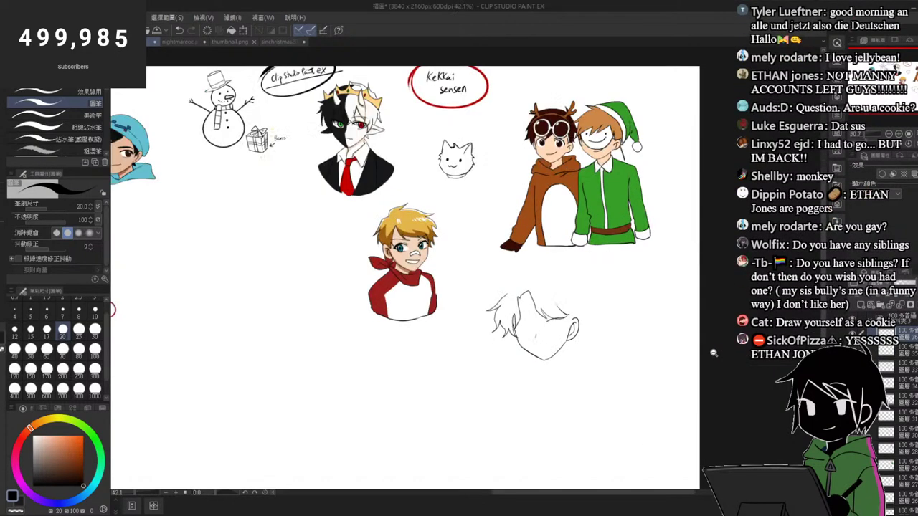
# Step: Draw the right eye's upper lid line and the two curved sides of its iris below the fringe
pyautogui.scroll(2, 713, 353)
pyautogui.scroll(2, 331, 326)
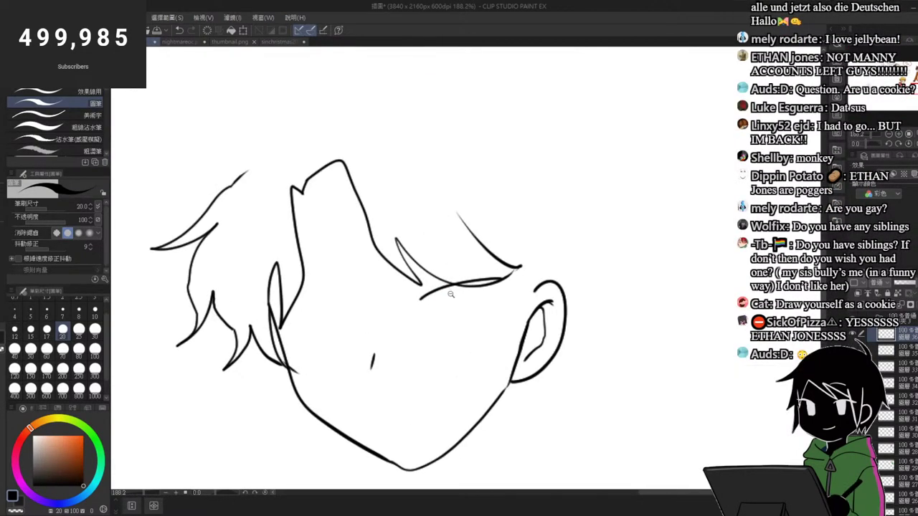
pyautogui.scroll(1, 451, 294)
pyautogui.moveTo(407, 301); pyautogui.dragTo(542, 273)
pyautogui.moveTo(470, 286); pyautogui.dragTo(490, 320)
pyautogui.hotkey('ctrl', 'z')
pyautogui.moveTo(469, 285)
pyautogui.mouseDown()
pyautogui.moveTo(466, 299)
pyautogui.moveTo(488, 322)
pyautogui.mouseUp()
pyautogui.moveTo(506, 285); pyautogui.dragTo(505, 309)
# Step: Draw a long curved brow line above the right eye and a short lower lid line beneath the iris
pyautogui.moveTo(373, 275); pyautogui.dragTo(524, 236)
pyautogui.hotkey('ctrl', 'z')
pyautogui.moveTo(368, 260)
pyautogui.mouseDown()
pyautogui.moveTo(435, 238)
pyautogui.moveTo(551, 232)
pyautogui.mouseUp()
pyautogui.moveTo(449, 333); pyautogui.dragTo(518, 320)
pyautogui.hotkey('ctrl', 'z')
# Step: Thicken the right eye's upper lash line with repeated strokes and add a thin crease above its inner end
pyautogui.moveTo(399, 308); pyautogui.dragTo(540, 276)
pyautogui.hotkey('ctrl', 'z')
pyautogui.moveTo(398, 304); pyautogui.dragTo(413, 299)
pyautogui.moveTo(403, 312)
pyautogui.mouseDown()
pyautogui.moveTo(428, 295)
pyautogui.moveTo(510, 278)
pyautogui.mouseUp()
pyautogui.moveTo(416, 295)
pyautogui.mouseDown()
pyautogui.moveTo(473, 276)
pyautogui.moveTo(543, 272)
pyautogui.mouseUp()
pyautogui.moveTo(402, 304); pyautogui.dragTo(431, 293)
pyautogui.moveTo(525, 275)
pyautogui.mouseDown()
pyautogui.moveTo(551, 276)
pyautogui.moveTo(538, 300)
pyautogui.moveTo(427, 279)
pyautogui.moveTo(391, 294)
pyautogui.mouseUp()
pyautogui.moveTo(425, 298)
pyautogui.mouseDown()
pyautogui.moveTo(384, 337)
pyautogui.moveTo(309, 340)
pyautogui.mouseUp()
pyautogui.moveTo(383, 337); pyautogui.dragTo(423, 309)
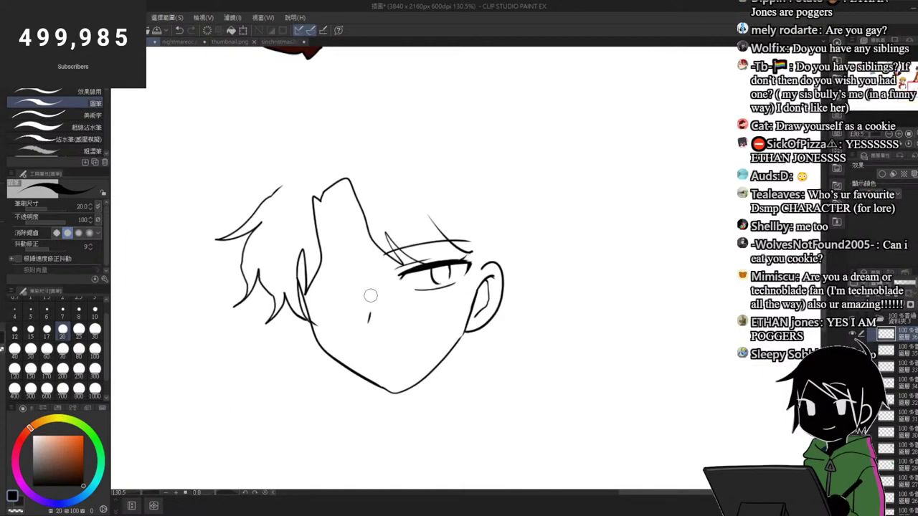
# Step: Erase the nose mark and redraw it as a short stroke in the middle of the face
pyautogui.press('e')
pyautogui.scroll(3, 381, 317)
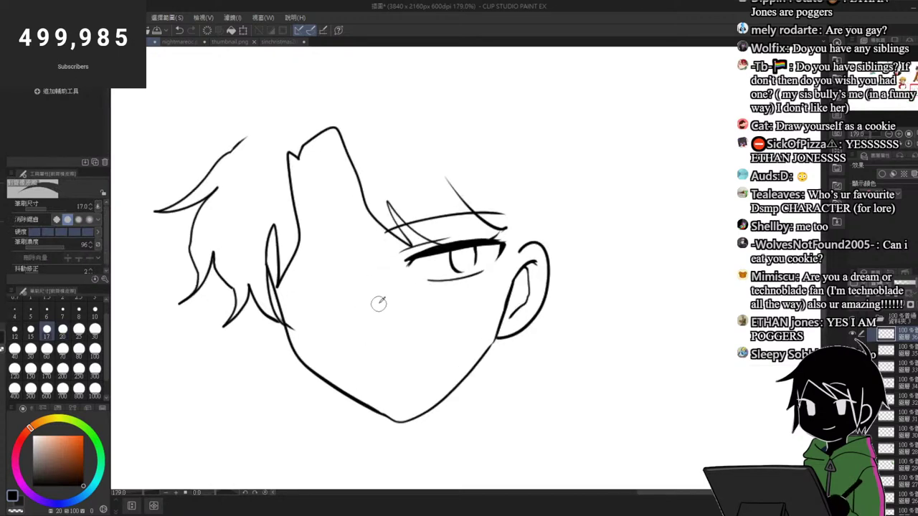
pyautogui.scroll(2, 379, 303)
pyautogui.press('p')
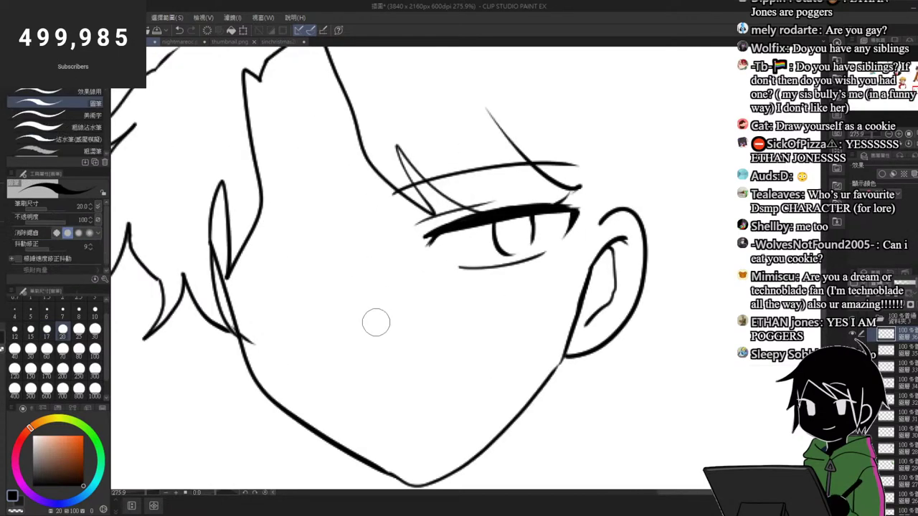
pyautogui.moveTo(376, 330); pyautogui.dragTo(380, 316)
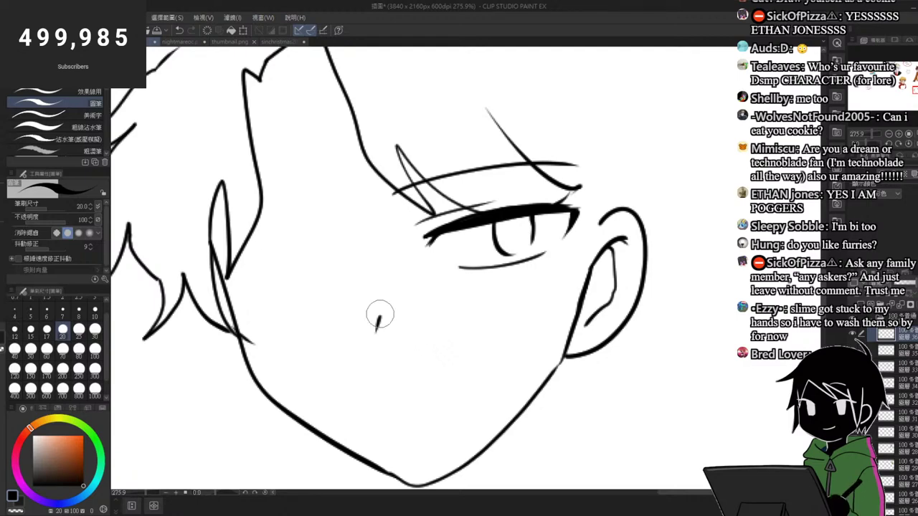
pyautogui.scroll(-5, 429, 292)
pyautogui.scroll(3, 464, 277)
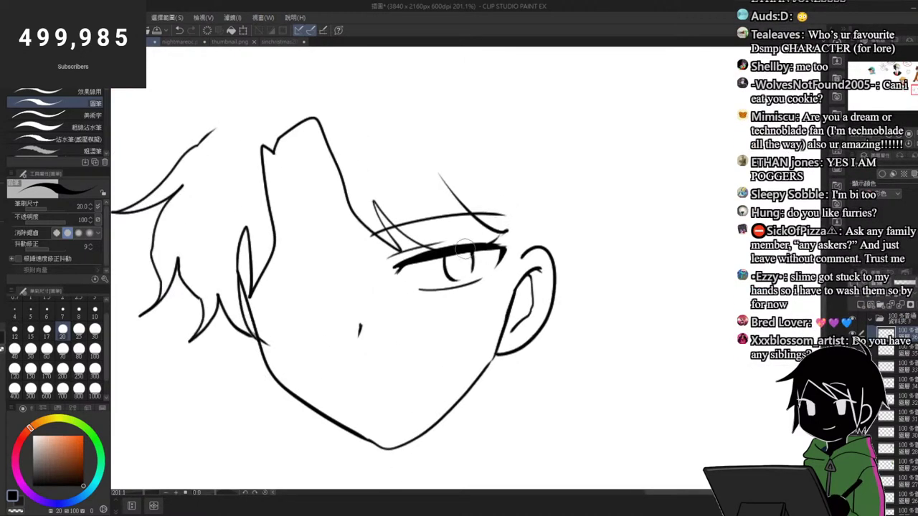
# Step: Trim the lower part of the iris outline in the right eye with the eraser
pyautogui.scroll(3, 468, 252)
pyautogui.press('e')
pyautogui.moveTo(477, 276)
pyautogui.mouseDown()
pyautogui.moveTo(488, 255)
pyautogui.moveTo(477, 255)
pyautogui.moveTo(501, 255)
pyautogui.moveTo(481, 250)
pyautogui.moveTo(493, 261)
pyautogui.moveTo(488, 245)
pyautogui.moveTo(490, 280)
pyautogui.mouseUp()
pyautogui.press('p')
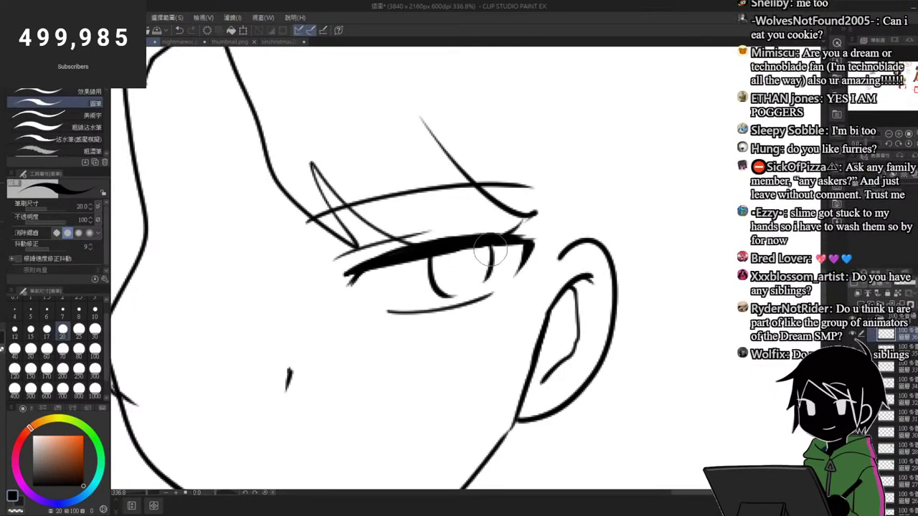
pyautogui.scroll(-5, 474, 289)
pyautogui.scroll(4, 502, 283)
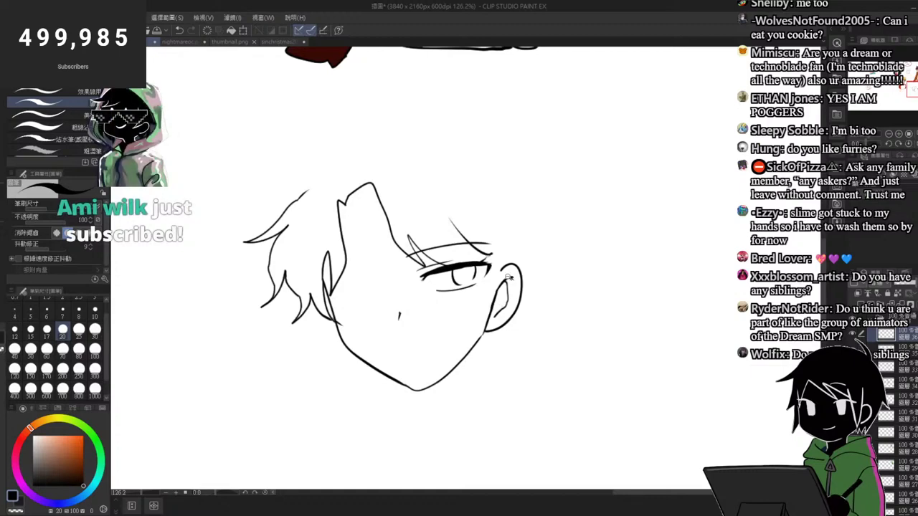
pyautogui.scroll(-1, 496, 294)
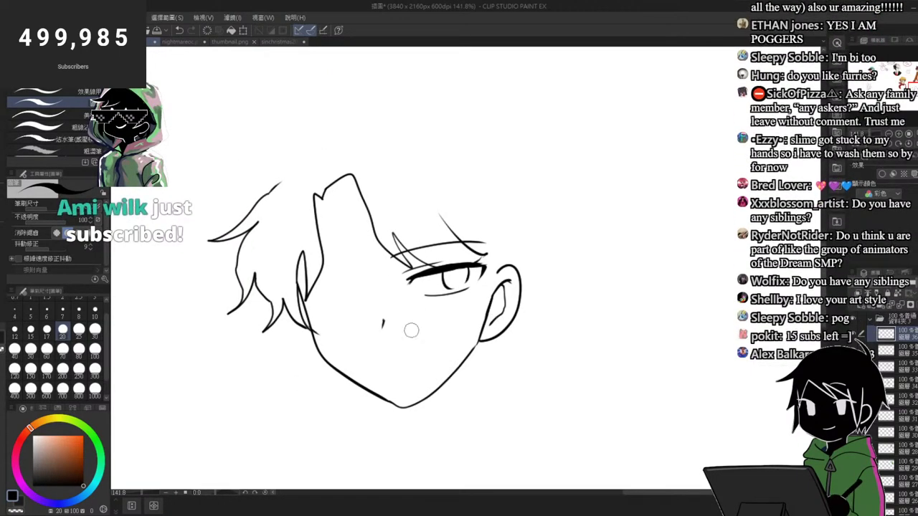
# Step: Draw the closed left eye as a single slightly curved thick line reaching the side hair lock
pyautogui.scroll(3, 404, 329)
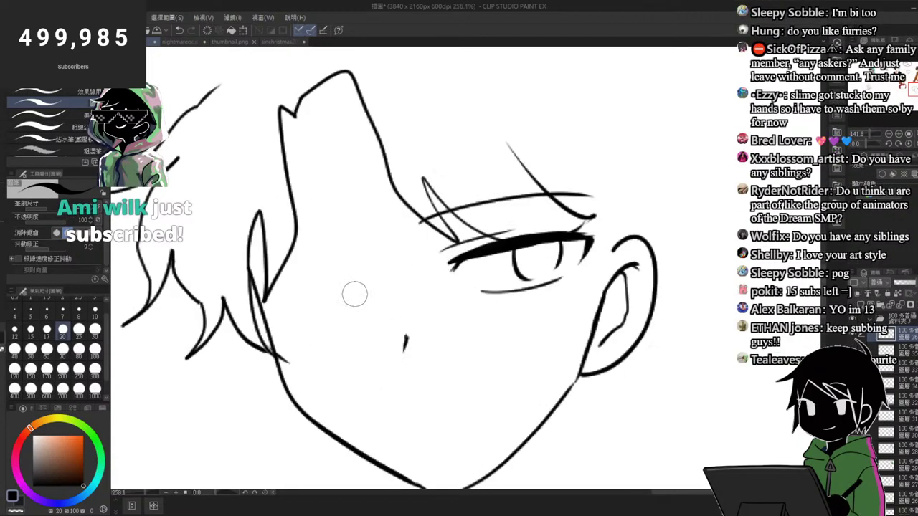
pyautogui.moveTo(368, 283); pyautogui.dragTo(275, 288)
pyautogui.hotkey('ctrl', 'z')
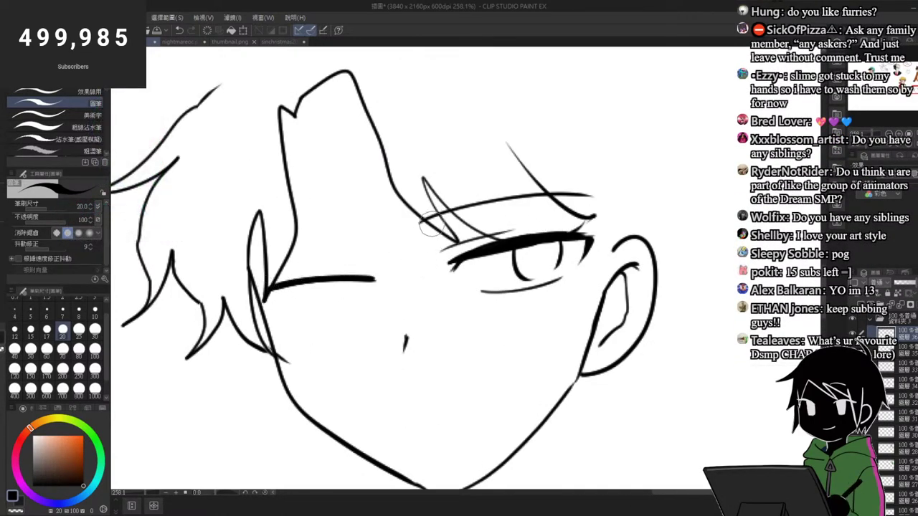
# Step: Erase the long brow line above the right eye where it crosses the fringe
pyautogui.press('e')
pyautogui.moveTo(488, 205); pyautogui.dragTo(427, 217)
pyautogui.moveTo(537, 192); pyautogui.dragTo(556, 203)
# Step: Redraw the broken fringe strands above the right eye so that their outlines are continuous again
pyautogui.scroll(3, 617, 190)
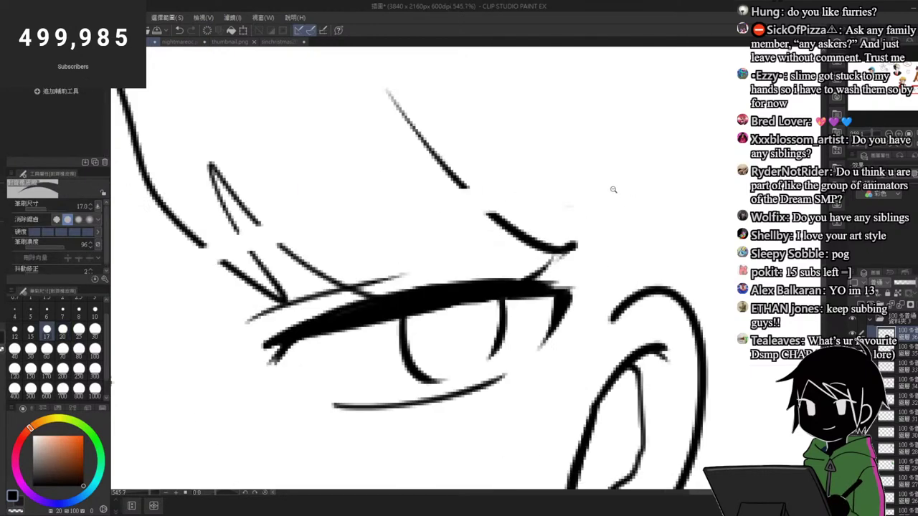
pyautogui.press('p')
pyautogui.moveTo(430, 148); pyautogui.dragTo(567, 243)
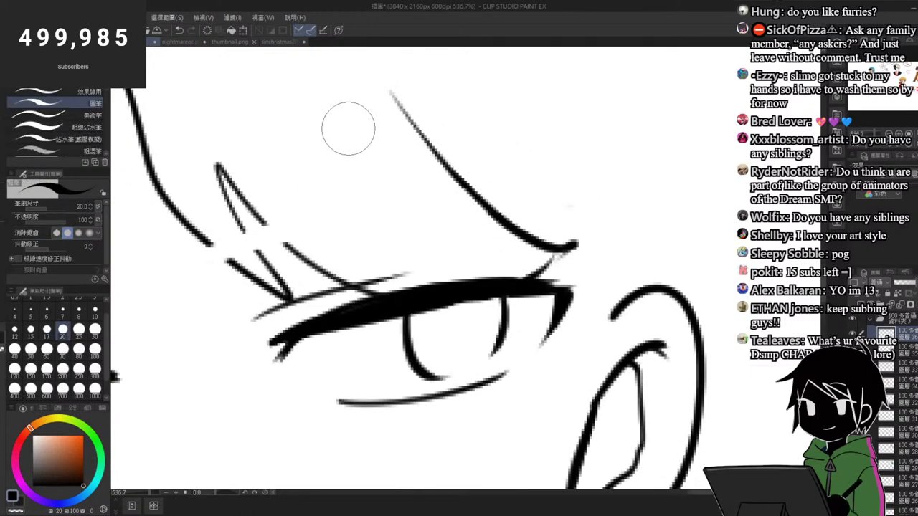
pyautogui.moveTo(257, 214); pyautogui.dragTo(306, 261)
pyautogui.hotkey('ctrl', 'z')
pyautogui.moveTo(223, 200)
pyautogui.mouseDown()
pyautogui.moveTo(232, 226)
pyautogui.moveTo(279, 277)
pyautogui.mouseUp()
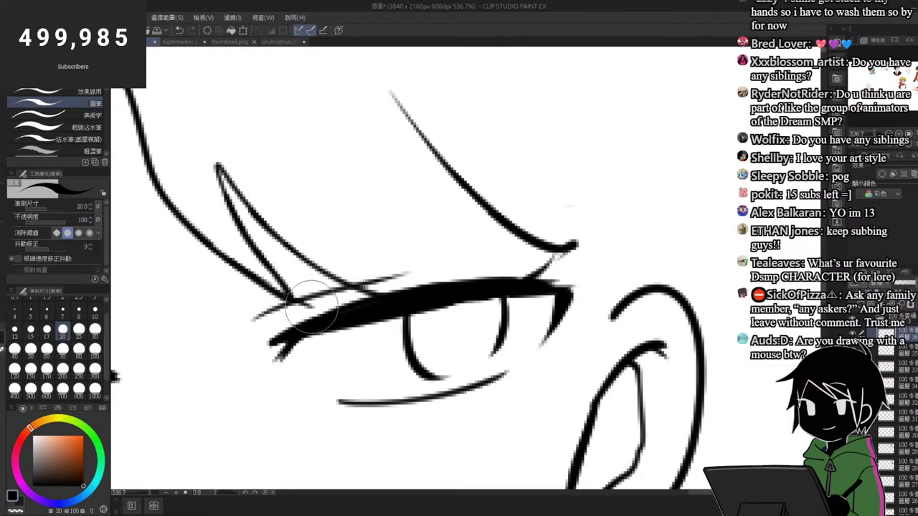
pyautogui.scroll(-5, 257, 178)
pyautogui.scroll(3, 363, 215)
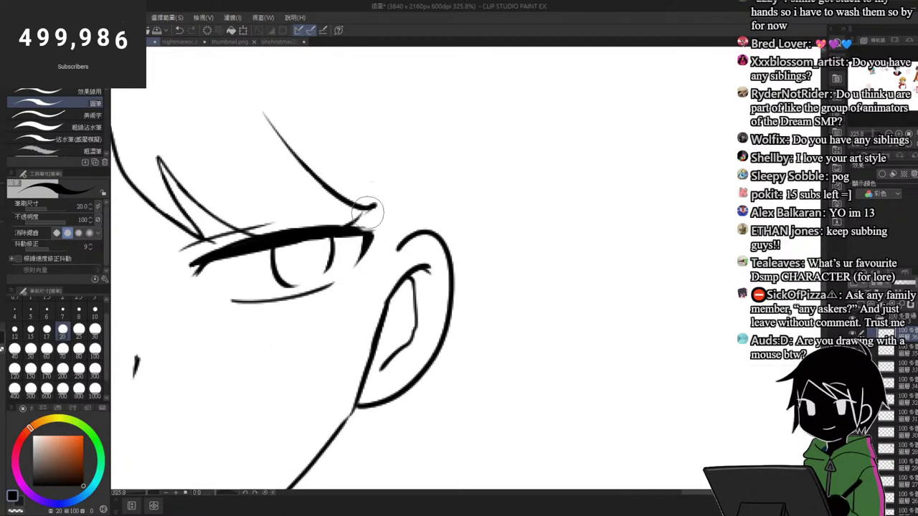
# Step: Flip the canvas view horizontally to check the proportions of the face
pyautogui.scroll(-2, 423, 180)
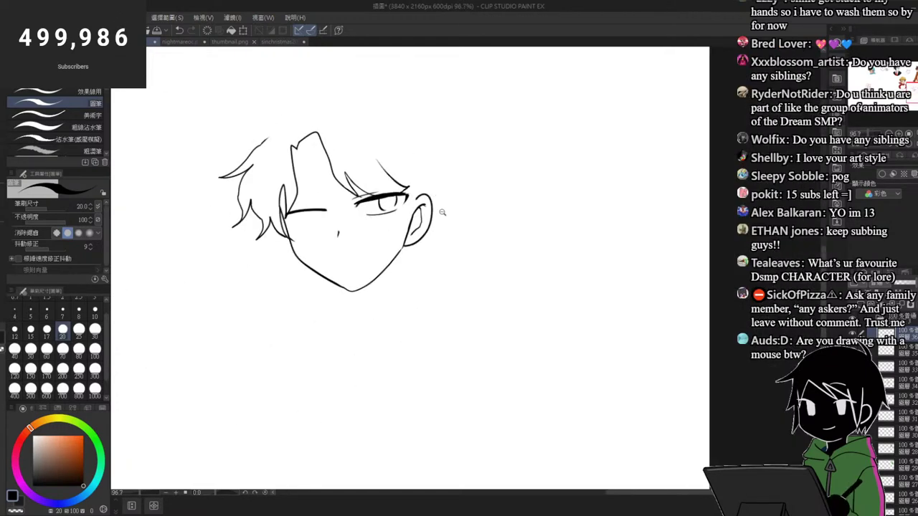
pyautogui.moveTo(439, 217); pyautogui.dragTo(428, 215)
pyautogui.moveTo(394, 173); pyautogui.dragTo(408, 175)
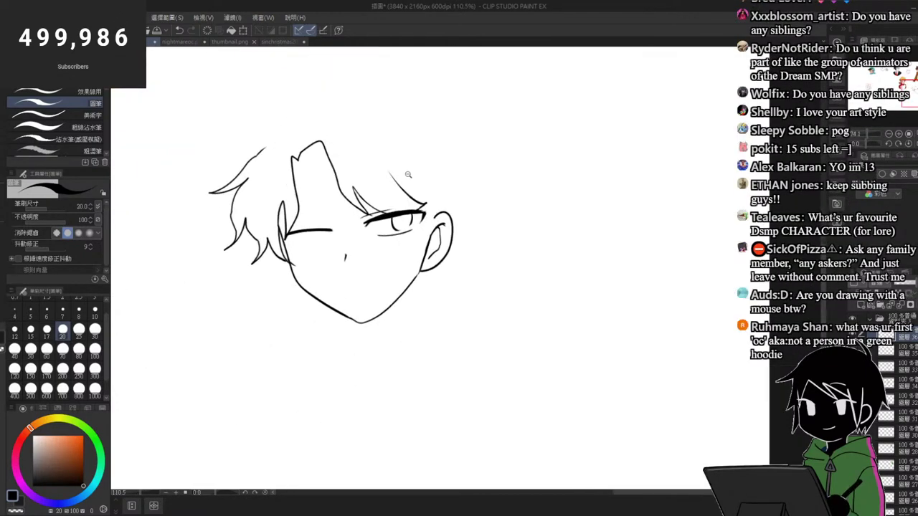
pyautogui.scroll(1, 372, 169)
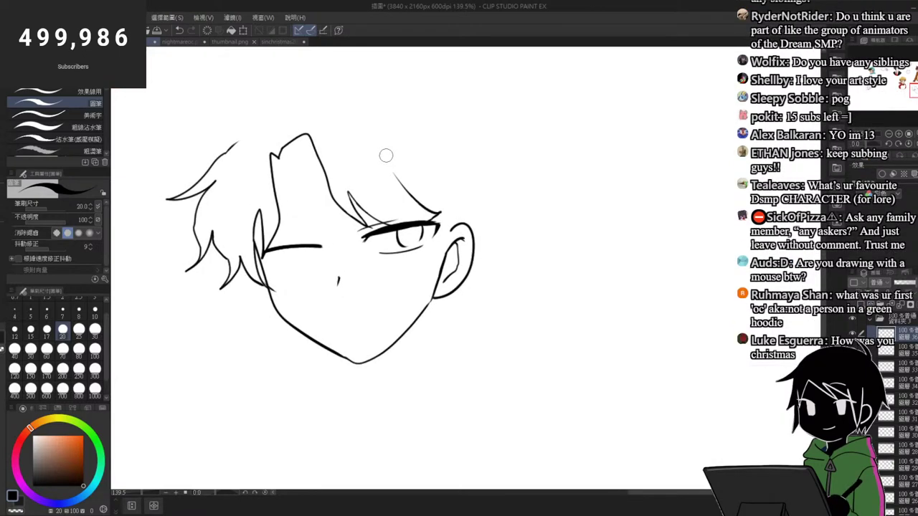
pyautogui.scroll(1, 399, 222)
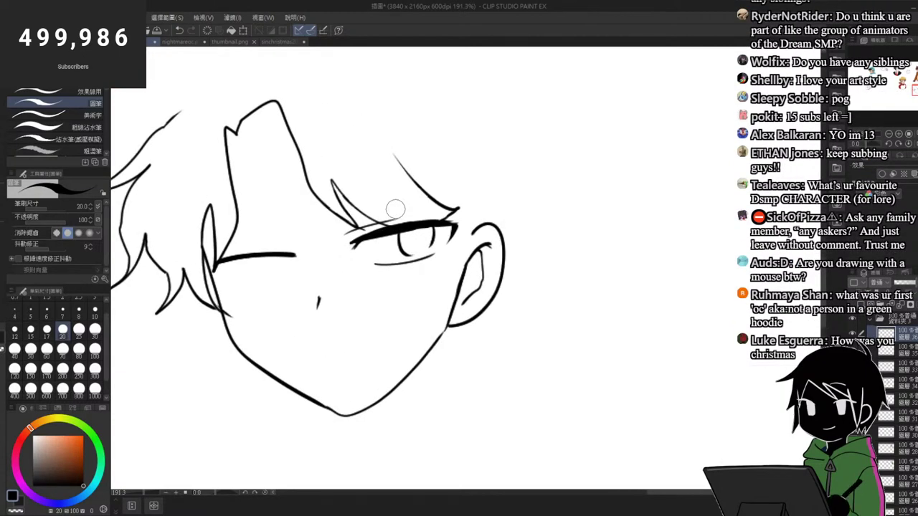
pyautogui.click(910, 144)
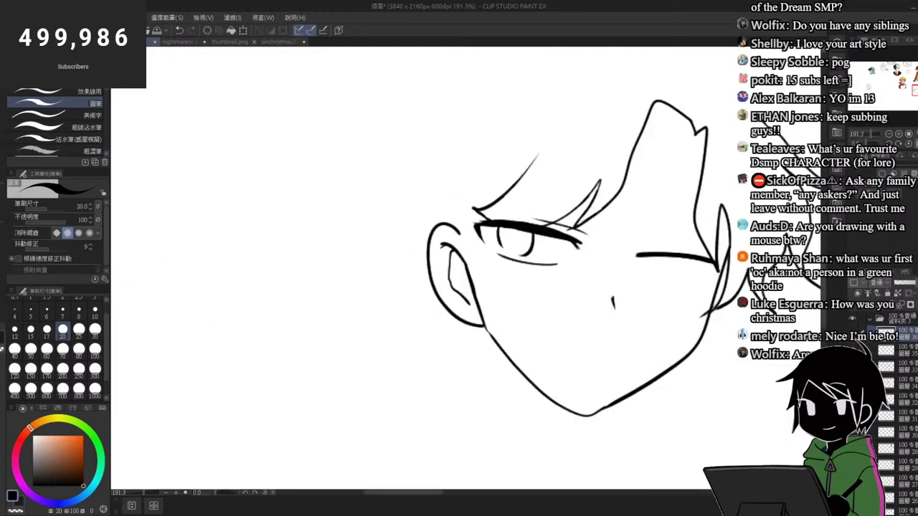
# Step: Open up the closed eye beside the side hair lock by drawing its outer corner and a curved lower lid line
pyautogui.scroll(1, 713, 262)
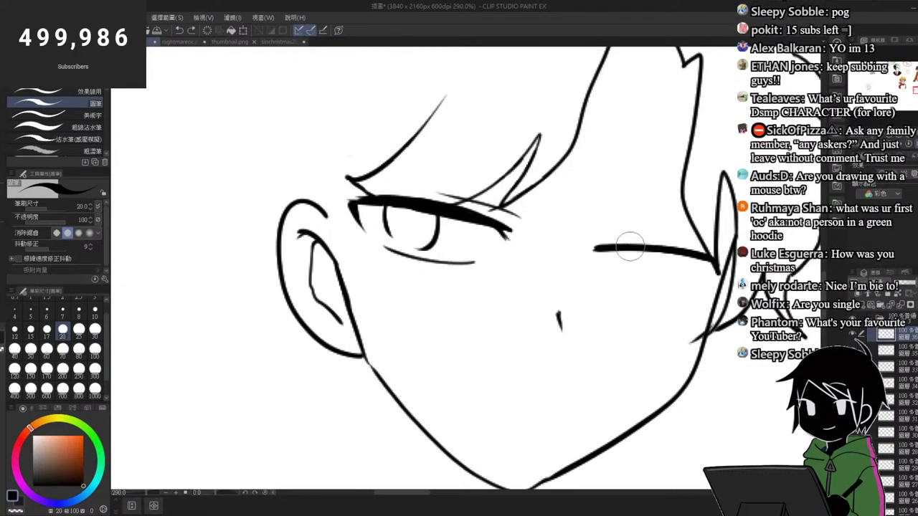
pyautogui.moveTo(707, 256)
pyautogui.mouseDown()
pyautogui.moveTo(724, 268)
pyautogui.moveTo(685, 297)
pyautogui.mouseUp()
pyautogui.moveTo(613, 284); pyautogui.dragTo(671, 295)
pyautogui.hotkey('ctrl', 'z')
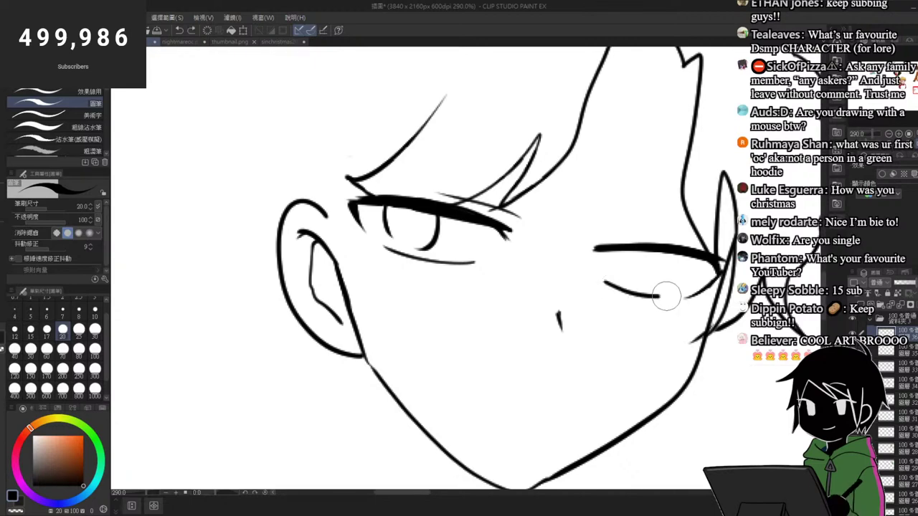
# Step: Erase the inner tips of the upper lash lines on both eyes to shorten them
pyautogui.press('e')
pyautogui.moveTo(601, 243); pyautogui.dragTo(622, 233)
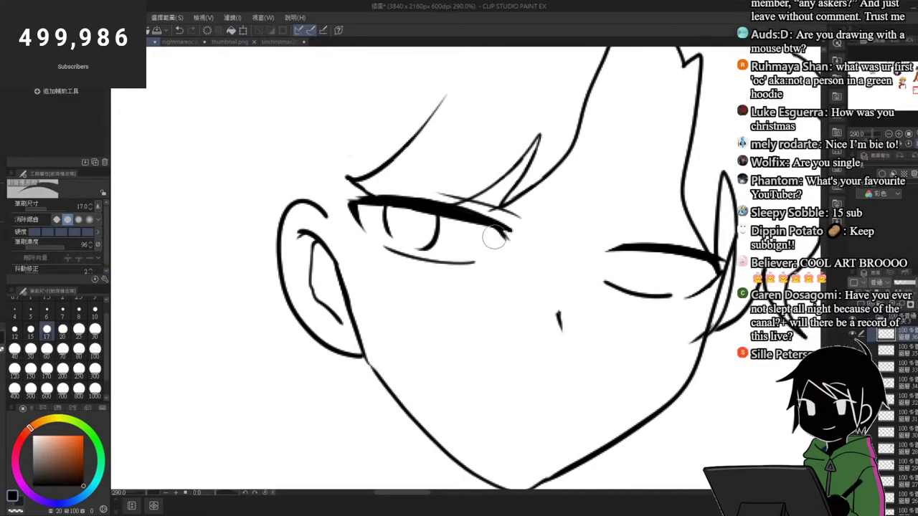
pyautogui.moveTo(495, 239)
pyautogui.mouseDown()
pyautogui.moveTo(434, 227)
pyautogui.moveTo(425, 236)
pyautogui.moveTo(438, 219)
pyautogui.moveTo(437, 239)
pyautogui.moveTo(443, 224)
pyautogui.moveTo(391, 239)
pyautogui.moveTo(406, 246)
pyautogui.moveTo(387, 209)
pyautogui.moveTo(440, 206)
pyautogui.moveTo(421, 255)
pyautogui.mouseUp()
# Step: Draw the eyelid crease and the two sides of the iris on the eye beside the side hair lock
pyautogui.press('p')
pyautogui.hotkey('ctrl', 'z')
pyautogui.moveTo(525, 240); pyautogui.dragTo(549, 241)
pyautogui.moveTo(486, 248)
pyautogui.mouseDown()
pyautogui.moveTo(506, 240)
pyautogui.moveTo(498, 268)
pyautogui.mouseUp()
pyautogui.moveTo(540, 244); pyautogui.dragTo(534, 265)
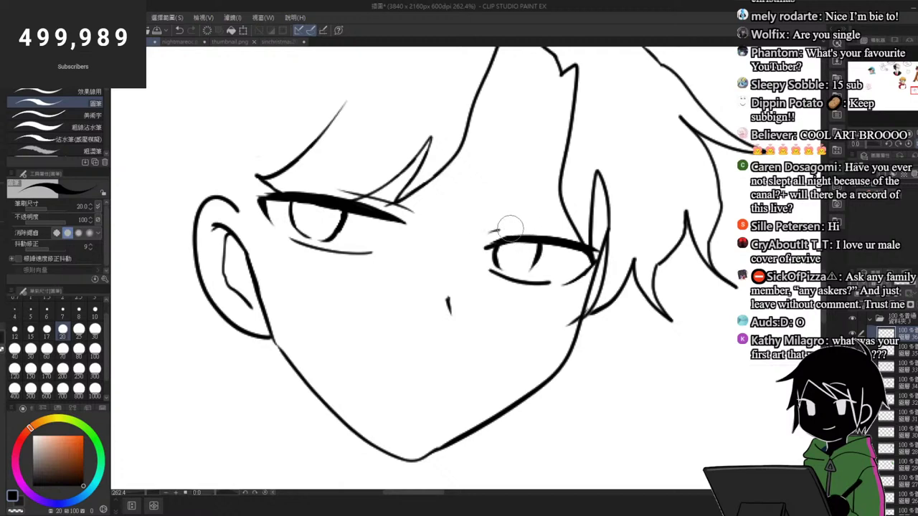
pyautogui.scroll(-2, 511, 265)
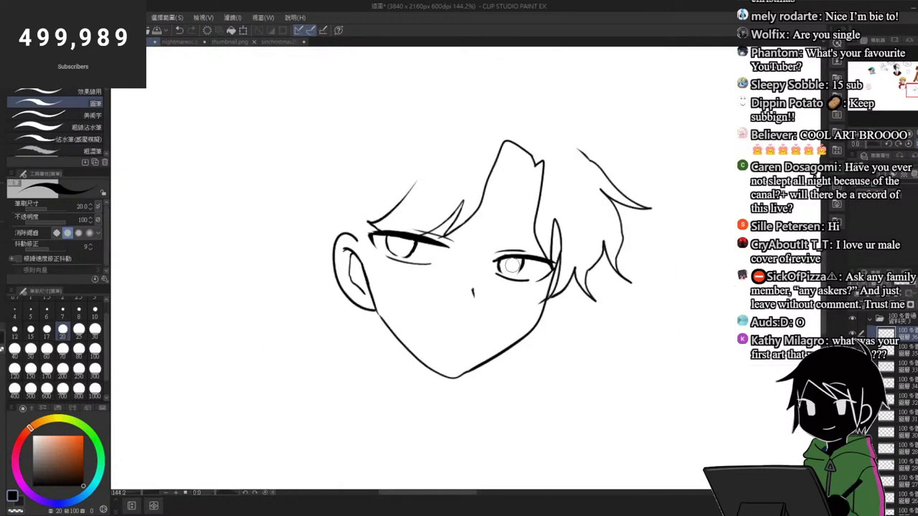
# Step: Flip the canvas view back and close the lower outline of the left eye's iris
pyautogui.press('h')
pyautogui.scroll(2, 683, 266)
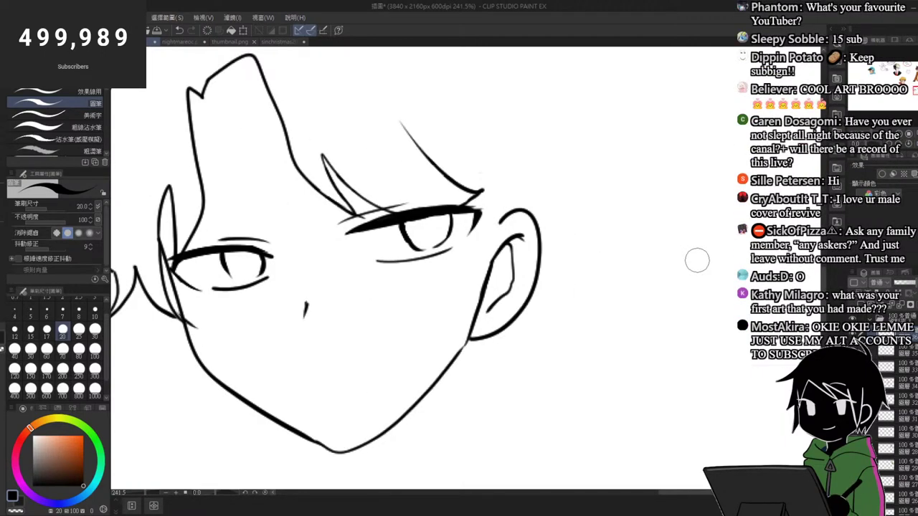
pyautogui.scroll(-2, 649, 277)
pyautogui.scroll(3, 359, 228)
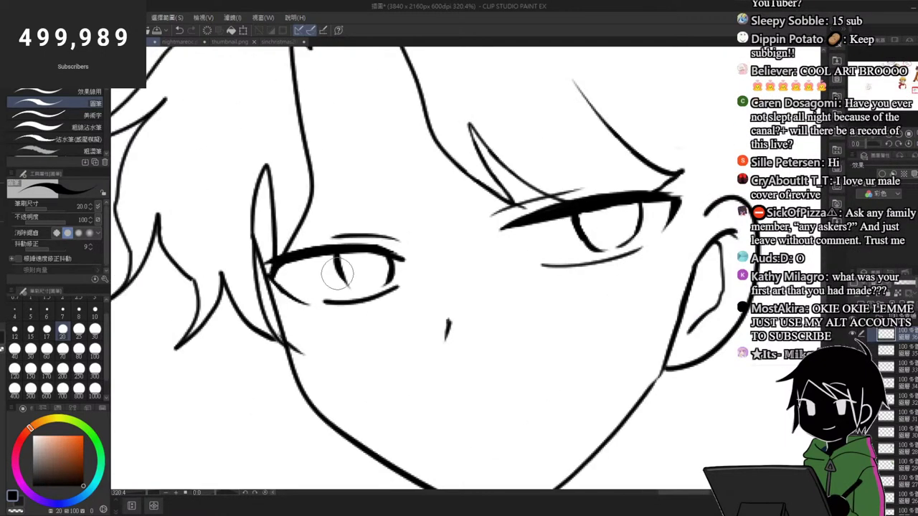
pyautogui.moveTo(336, 260); pyautogui.dragTo(347, 286)
pyautogui.scroll(-2, 367, 292)
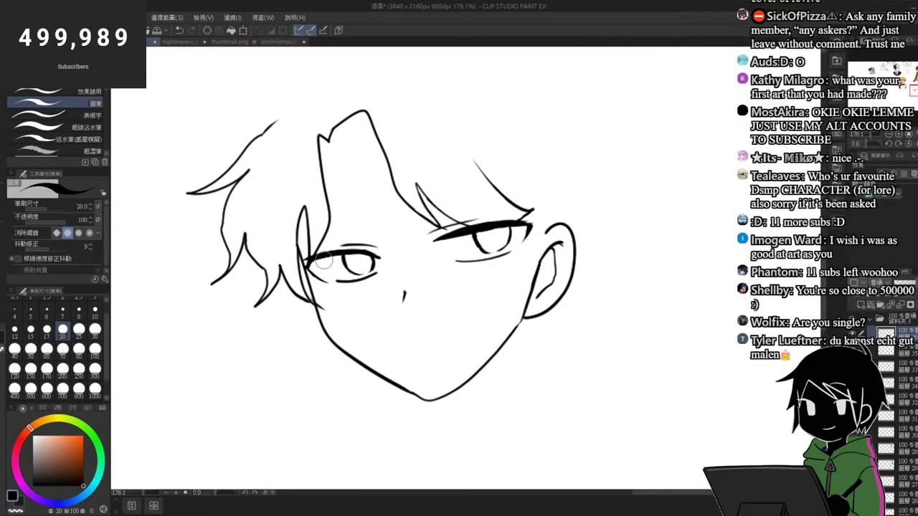
# Step: Draw a thin, gently arched eyebrow high above the right eye, crossing the fringe strands
pyautogui.moveTo(429, 207); pyautogui.dragTo(524, 185)
pyautogui.hotkey('ctrl', 'z')
pyautogui.hotkey('ctrl', 'z')
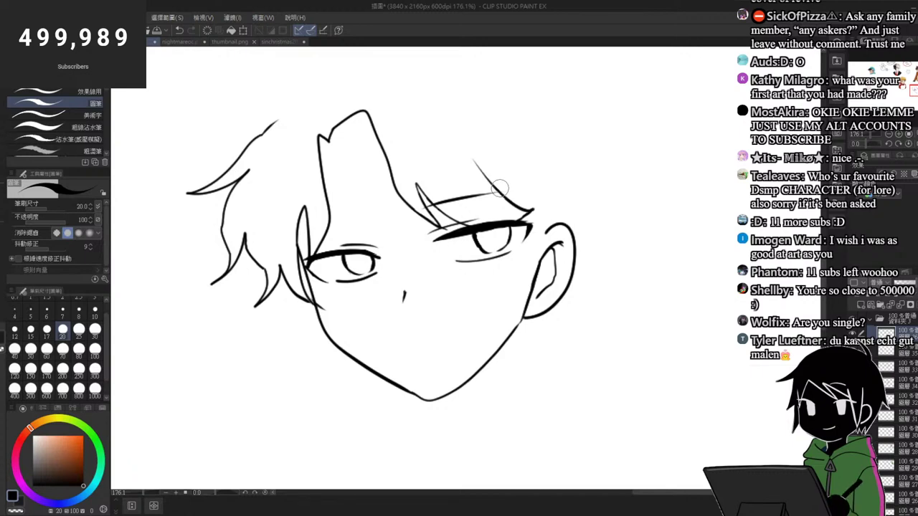
pyautogui.hotkey('ctrl', 'z')
pyautogui.moveTo(423, 206); pyautogui.dragTo(519, 187)
pyautogui.hotkey('ctrl', 'z')
pyautogui.hotkey('ctrl', 'z')
pyautogui.moveTo(416, 201); pyautogui.dragTo(518, 186)
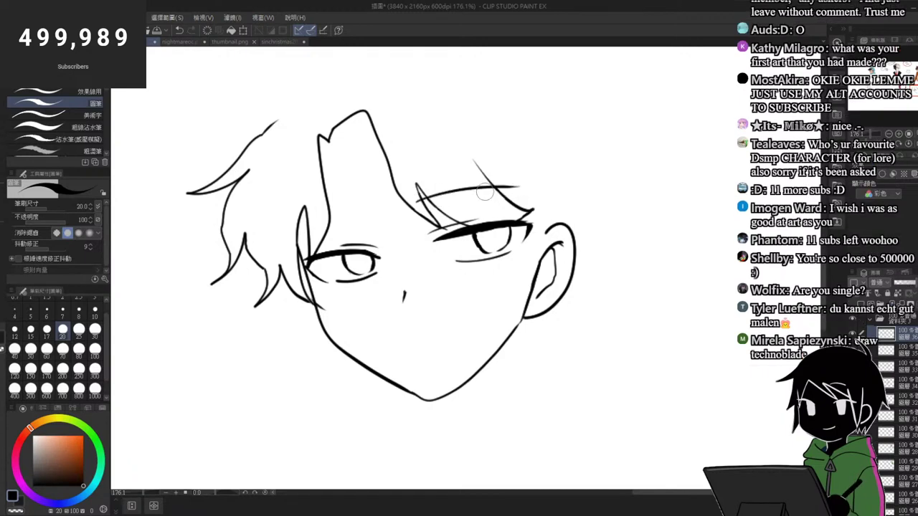
pyautogui.hotkey('ctrl', 'z')
pyautogui.moveTo(417, 201); pyautogui.dragTo(516, 184)
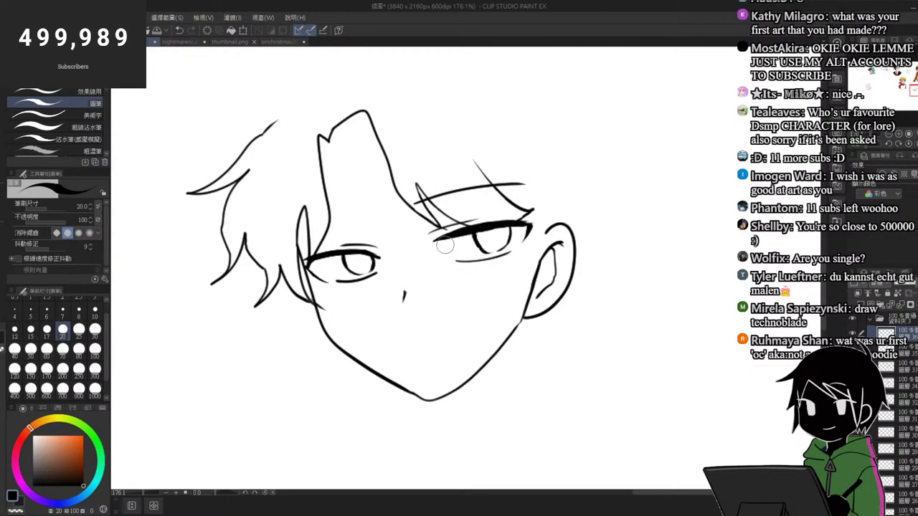
pyautogui.scroll(-6, 419, 274)
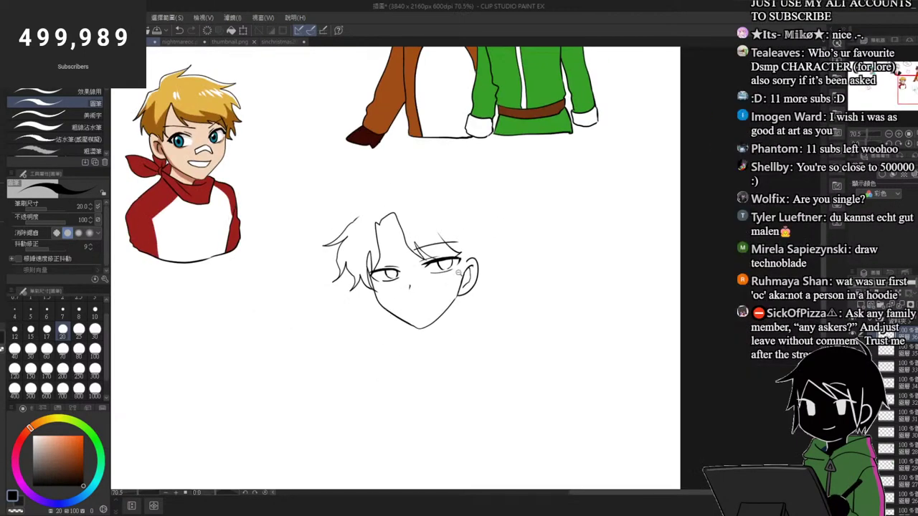
# Step: Draw a thin, nearly horizontal eyebrow above the left eye, crossing the side hair lock and fringe
pyautogui.scroll(7, 399, 252)
pyautogui.moveTo(276, 252); pyautogui.dragTo(343, 243)
pyautogui.hotkey('ctrl', 'z')
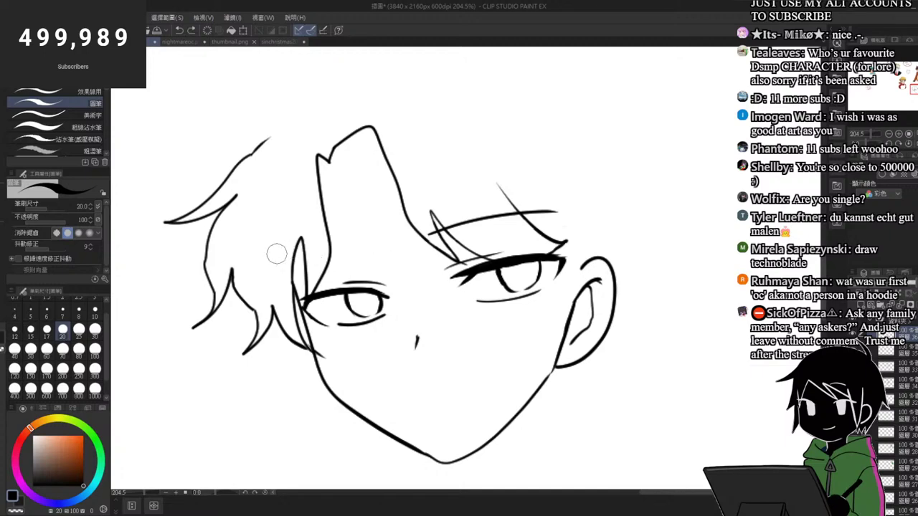
pyautogui.moveTo(269, 256); pyautogui.dragTo(378, 244)
pyautogui.scroll(-5, 305, 164)
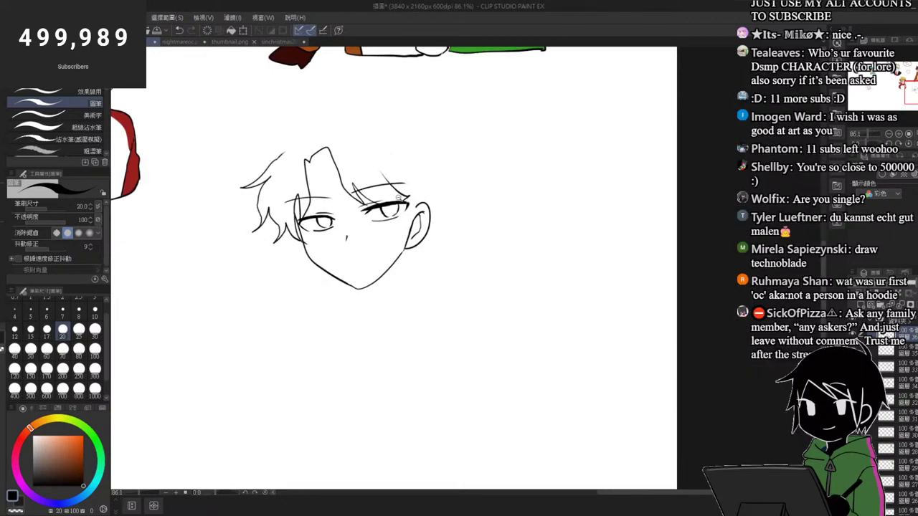
# Step: Thicken the outer part of the left eye's upper lash line where it meets the side hair lock
pyautogui.scroll(4, 398, 194)
pyautogui.scroll(2, 196, 229)
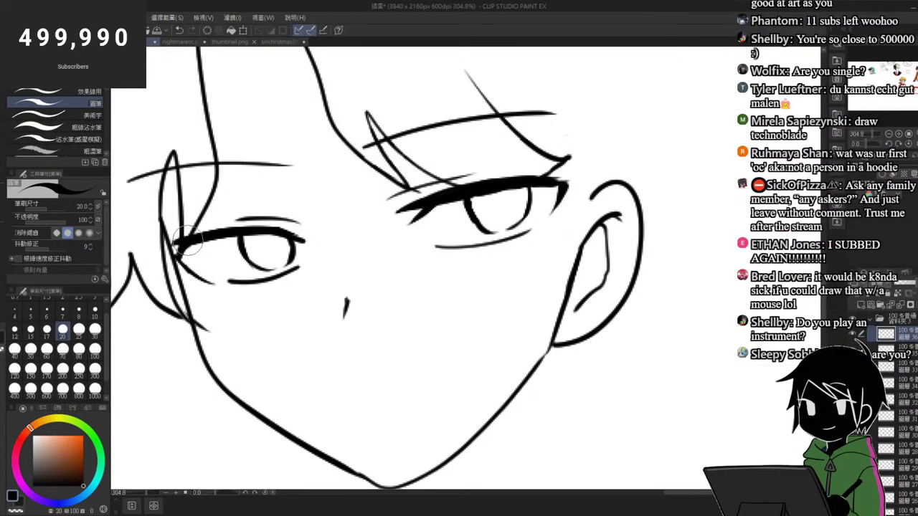
pyautogui.moveTo(183, 236); pyautogui.dragTo(253, 228)
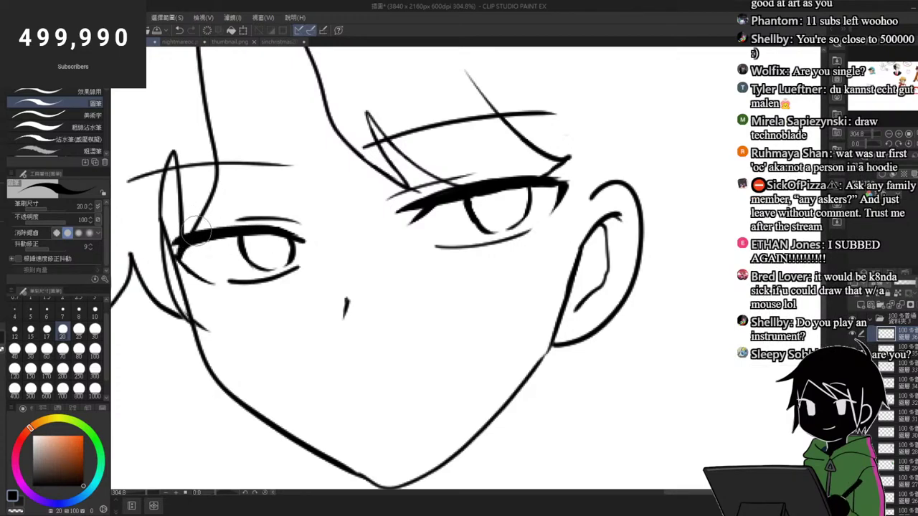
pyautogui.moveTo(177, 241); pyautogui.dragTo(174, 250)
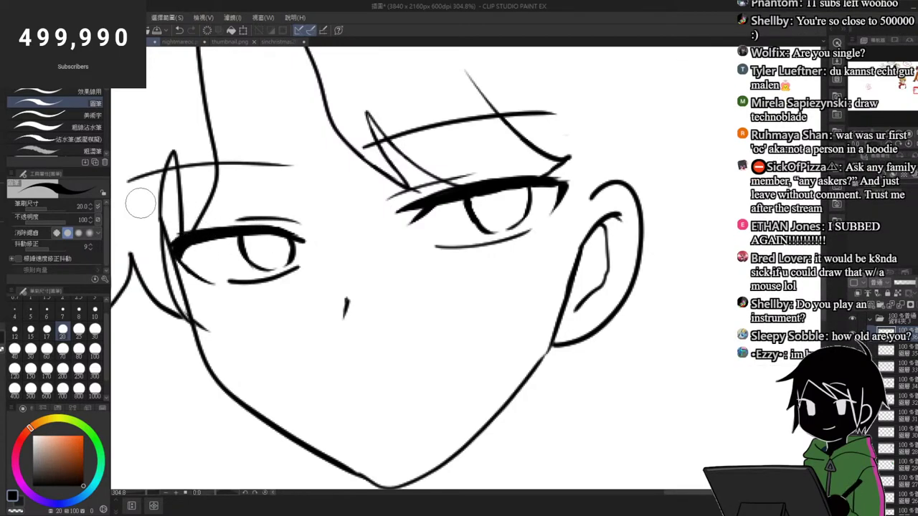
pyautogui.scroll(-6, 185, 240)
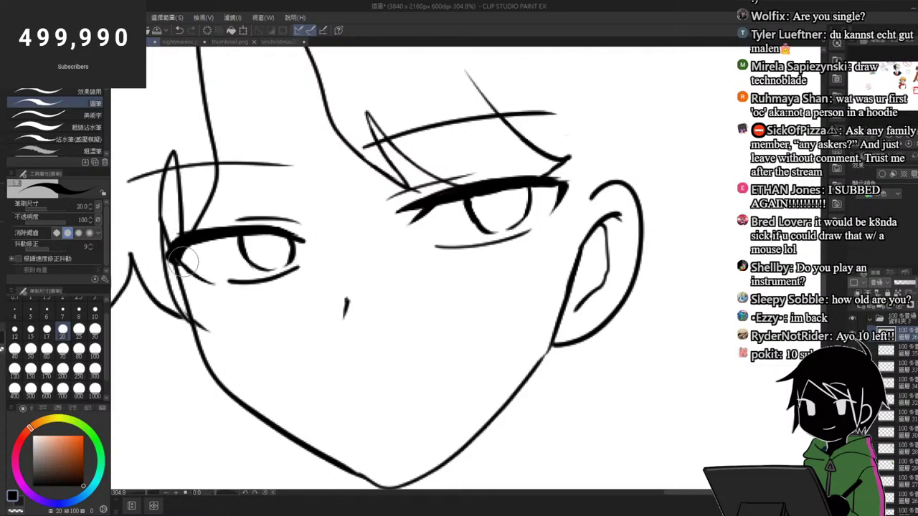
pyautogui.scroll(5, 351, 204)
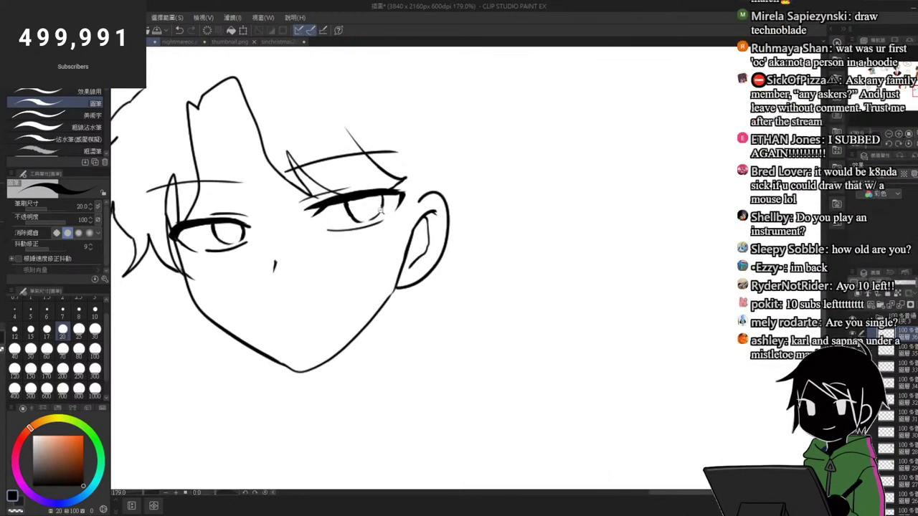
# Step: Replace the nose mark with a new short stroke and erase its upper end to make it smaller
pyautogui.press('e')
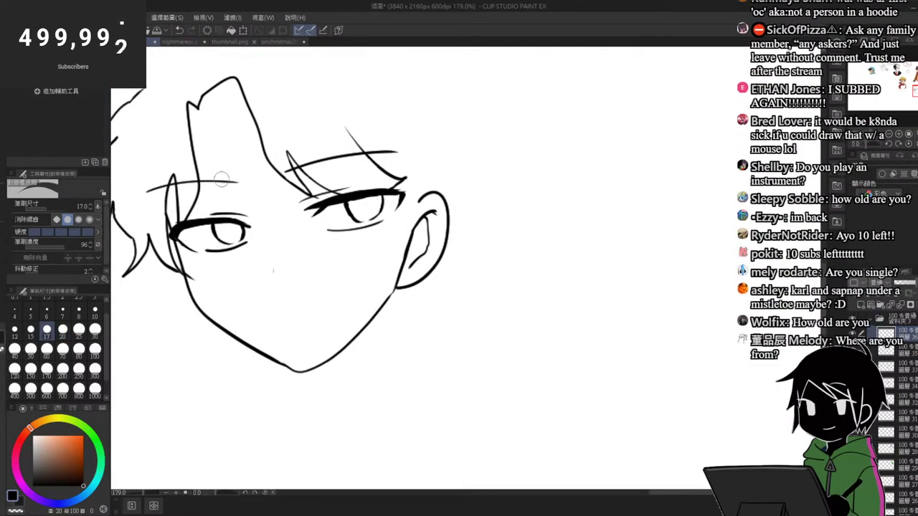
pyautogui.press('p')
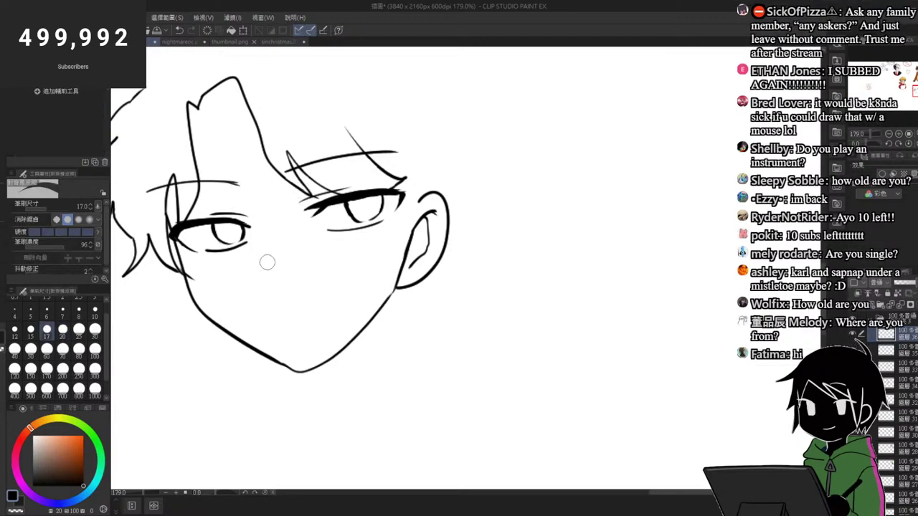
pyautogui.moveTo(268, 256); pyautogui.dragTo(269, 271)
pyautogui.scroll(-2, 373, 262)
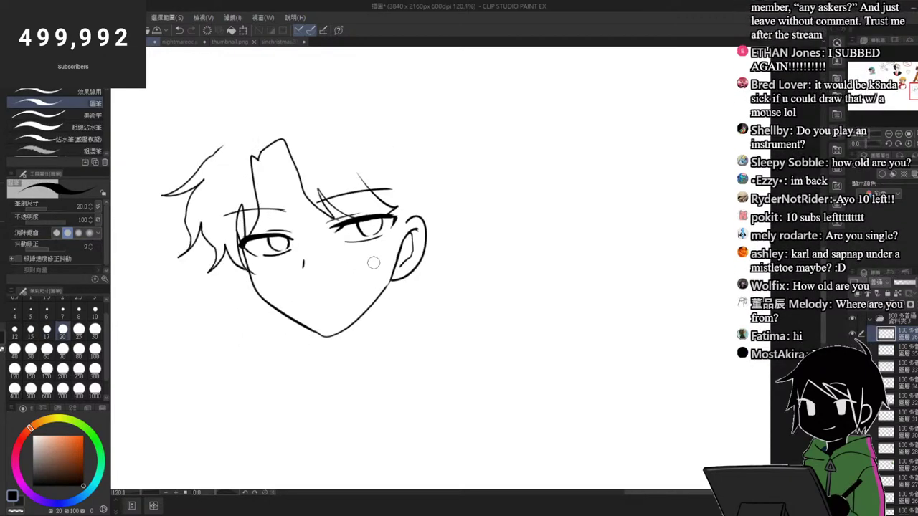
pyautogui.scroll(3, 359, 268)
pyautogui.press('e')
pyautogui.moveTo(297, 237); pyautogui.dragTo(293, 242)
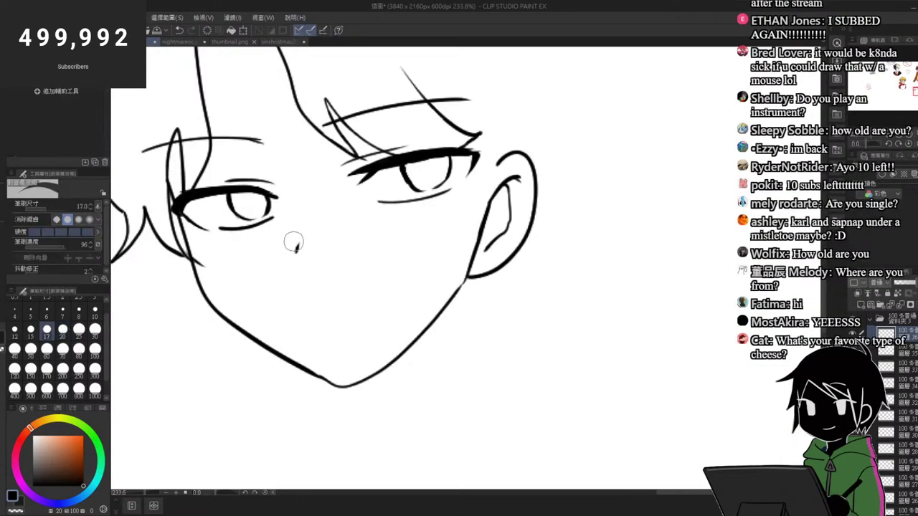
# Step: Draw the mouth as a single slanted smiling line between the nose and the chin
pyautogui.press('p')
pyautogui.moveTo(298, 308); pyautogui.dragTo(384, 279)
pyautogui.hotkey('ctrl', 'z')
pyautogui.hotkey('ctrl', 'z')
pyautogui.scroll(-5, 390, 291)
pyautogui.scroll(3, 394, 221)
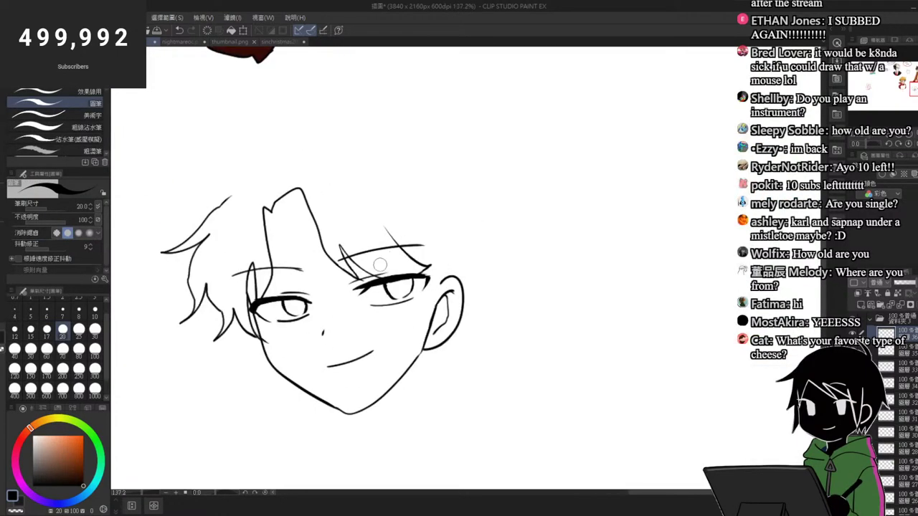
# Step: Erase the right eyebrow and redraw it lower as a line slanting down towards the nose, close above the eye
pyautogui.press('e')
pyautogui.scroll(2, 351, 278)
pyautogui.moveTo(341, 258); pyautogui.dragTo(458, 236)
pyautogui.scroll(3, 423, 250)
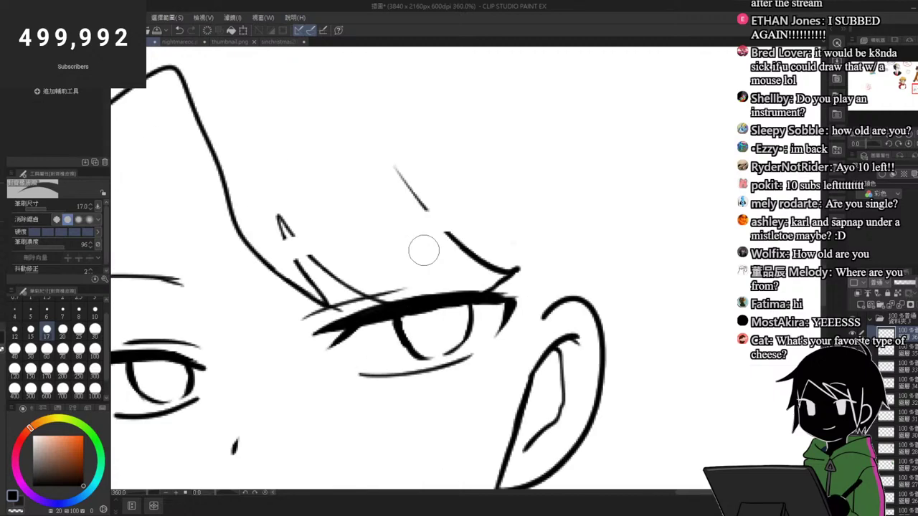
pyautogui.press('p')
pyautogui.moveTo(288, 302); pyautogui.dragTo(486, 243)
pyautogui.hotkey('ctrl', 'z')
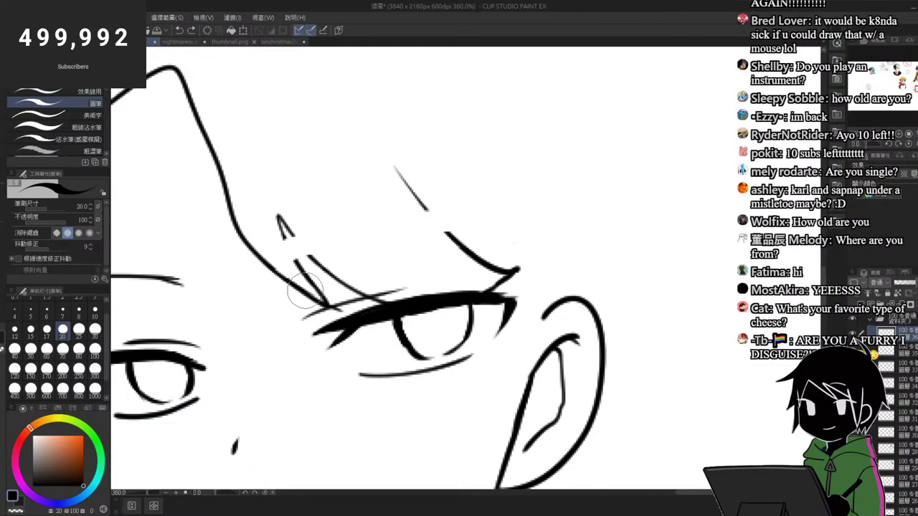
pyautogui.moveTo(309, 290); pyautogui.dragTo(513, 245)
pyautogui.hotkey('ctrl', 'z')
pyautogui.moveTo(281, 307); pyautogui.dragTo(515, 244)
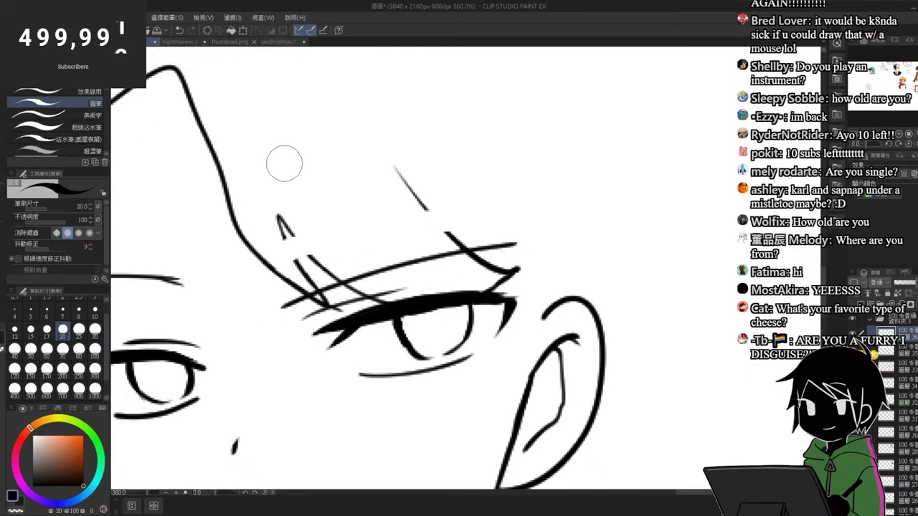
# Step: Reconnect the broken outlines of the fringe strands above the right eye
pyautogui.scroll(1, 279, 218)
pyautogui.press('e')
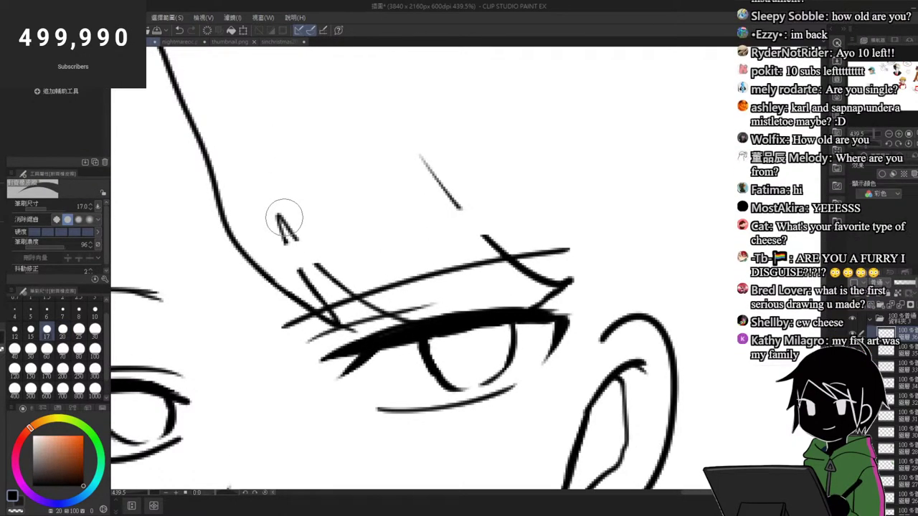
pyautogui.press('p')
pyautogui.moveTo(278, 217); pyautogui.dragTo(304, 278)
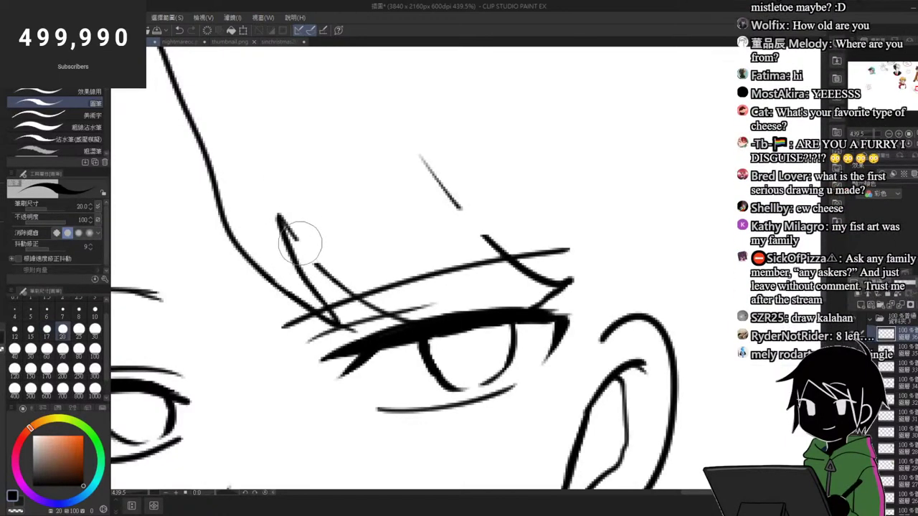
pyautogui.moveTo(294, 235); pyautogui.dragTo(328, 280)
pyautogui.scroll(-5, 312, 238)
pyautogui.scroll(5, 366, 233)
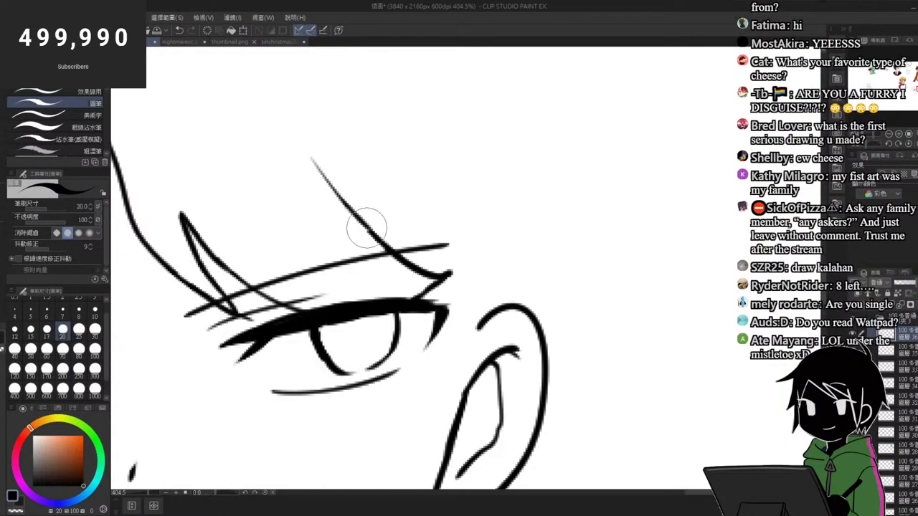
pyautogui.scroll(-4, 384, 215)
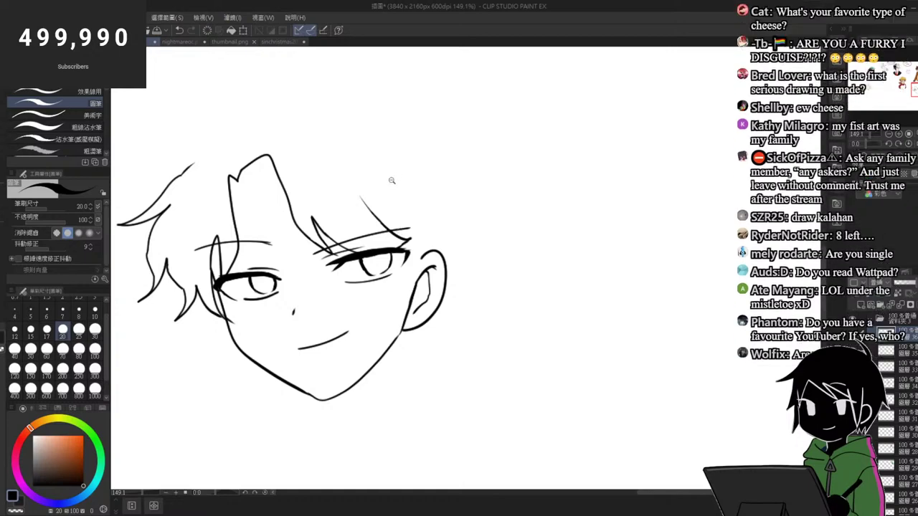
pyautogui.scroll(-2, 391, 179)
# Step: Erase the left eyebrow and redraw the gaps left in the side hair lock and fringe outline
pyautogui.scroll(2, 313, 215)
pyautogui.press('e')
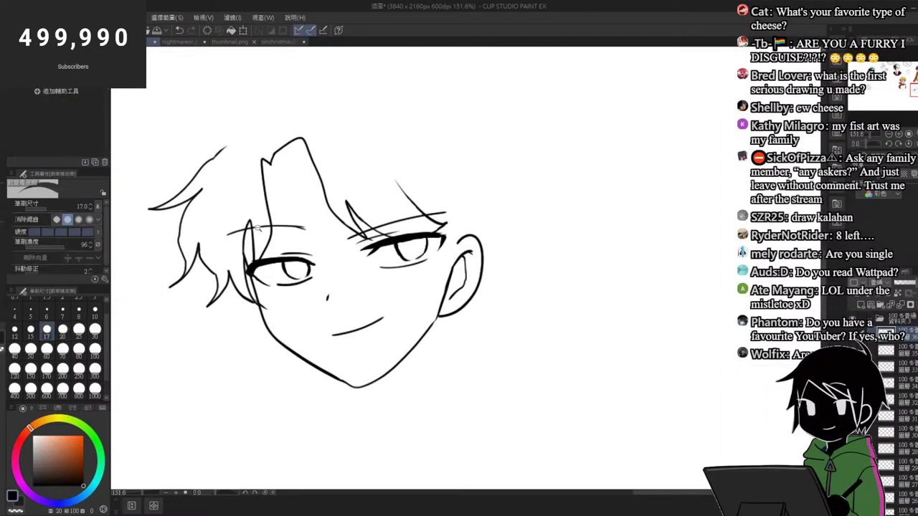
pyautogui.scroll(2, 243, 224)
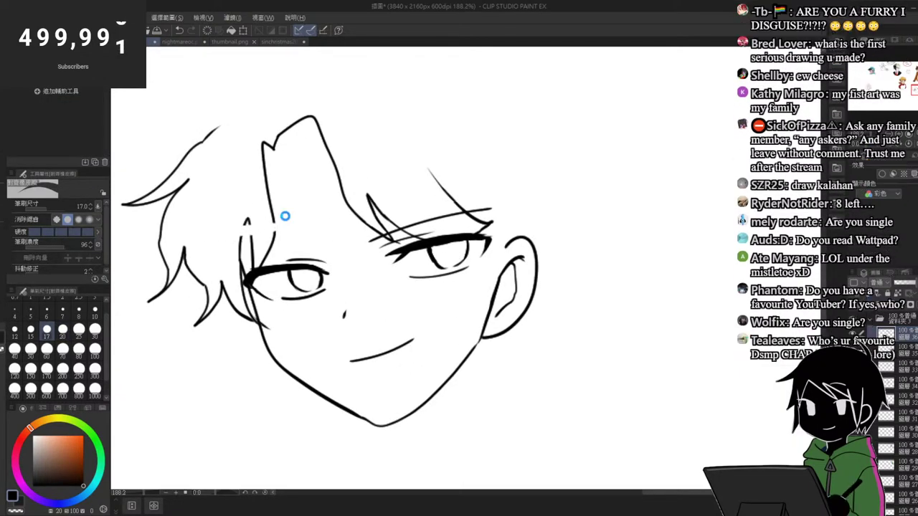
pyautogui.press('p')
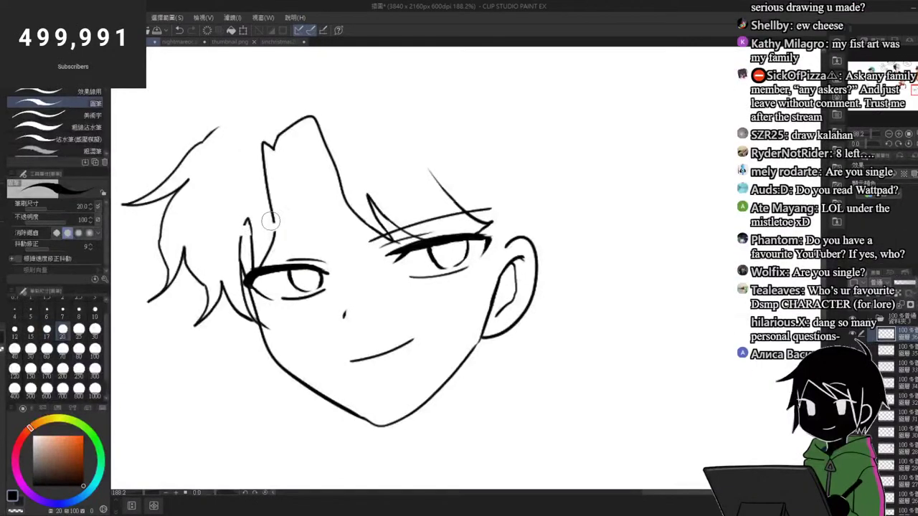
pyautogui.scroll(-2, 243, 232)
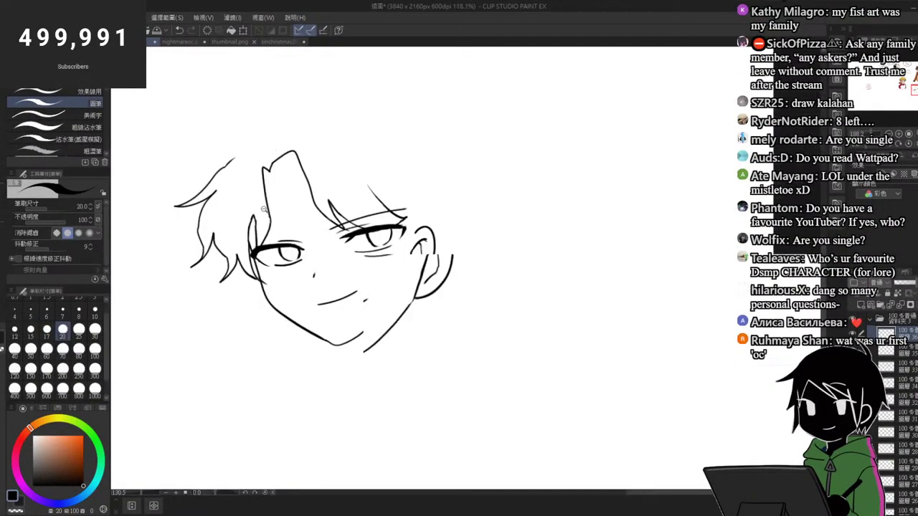
# Step: Draw the left eyebrow as a thin, nearly horizontal line above the eye, crossing the side hair lock
pyautogui.scroll(1, 244, 233)
pyautogui.moveTo(249, 235); pyautogui.dragTo(307, 243)
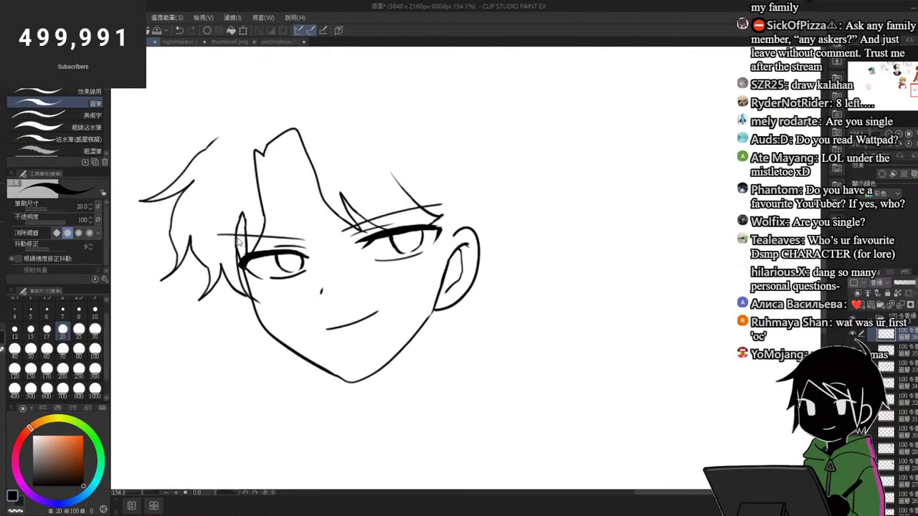
pyautogui.hotkey('ctrl', 'z')
pyautogui.moveTo(220, 235); pyautogui.dragTo(297, 238)
pyautogui.hotkey('ctrl', 'z')
pyautogui.moveTo(214, 238); pyautogui.dragTo(306, 240)
pyautogui.hotkey('ctrl', 'z')
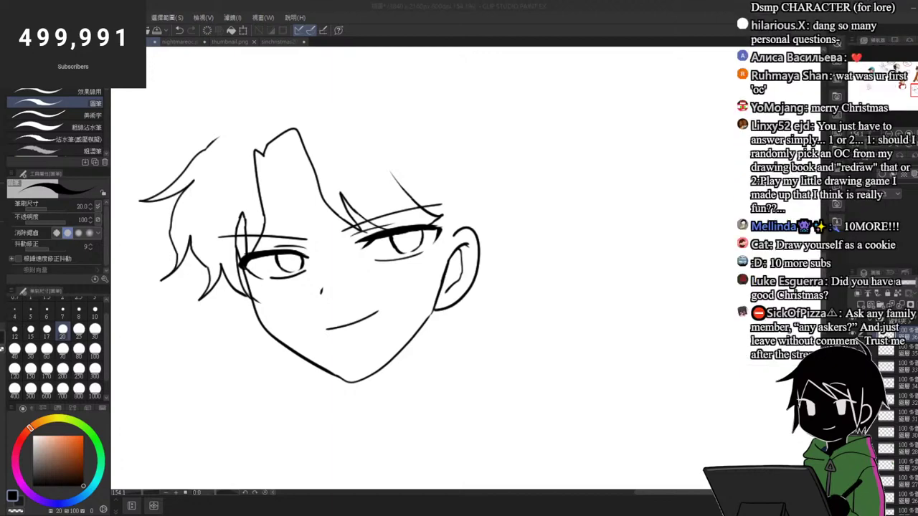
# Step: Outline the hair on the right side of the head, with a pointed tuft and strands reaching down to the ear
pyautogui.scroll(-3, 377, 203)
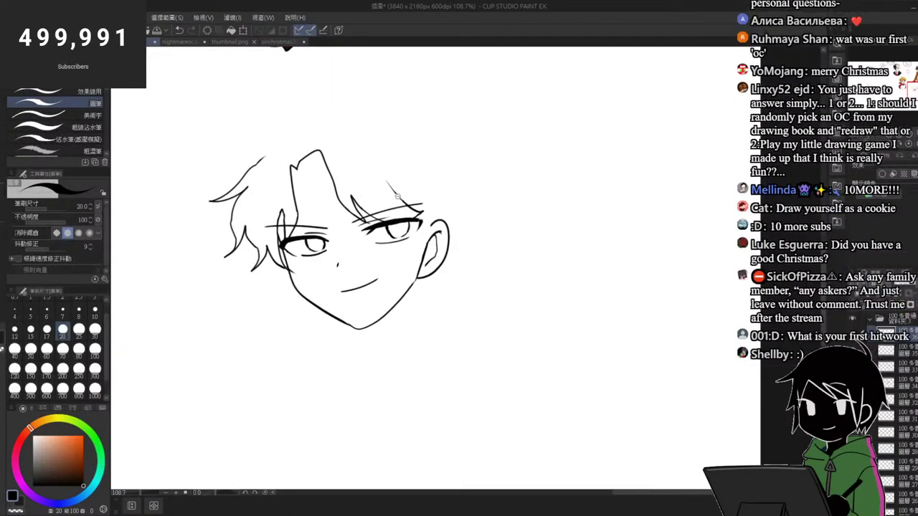
pyautogui.scroll(3, 400, 201)
pyautogui.scroll(-2, 400, 191)
pyautogui.scroll(2, 387, 161)
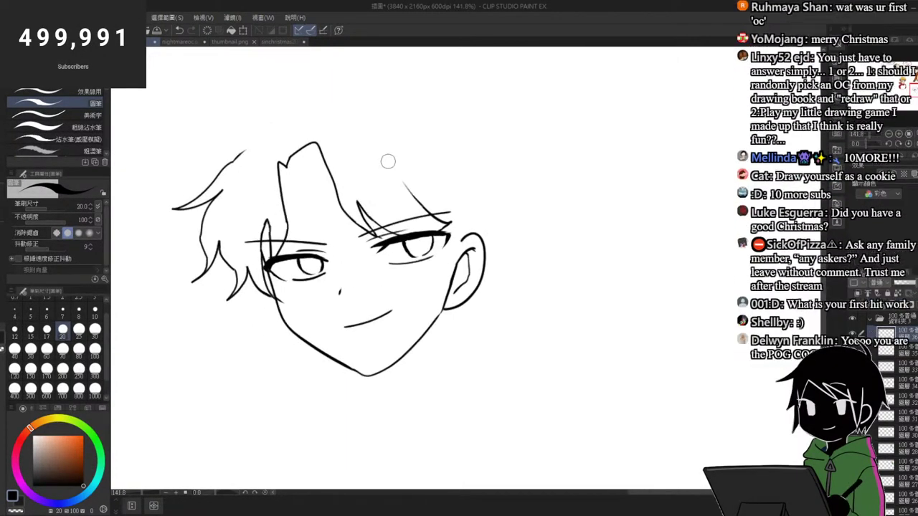
pyautogui.scroll(-2, 268, 165)
pyautogui.scroll(-1, 269, 165)
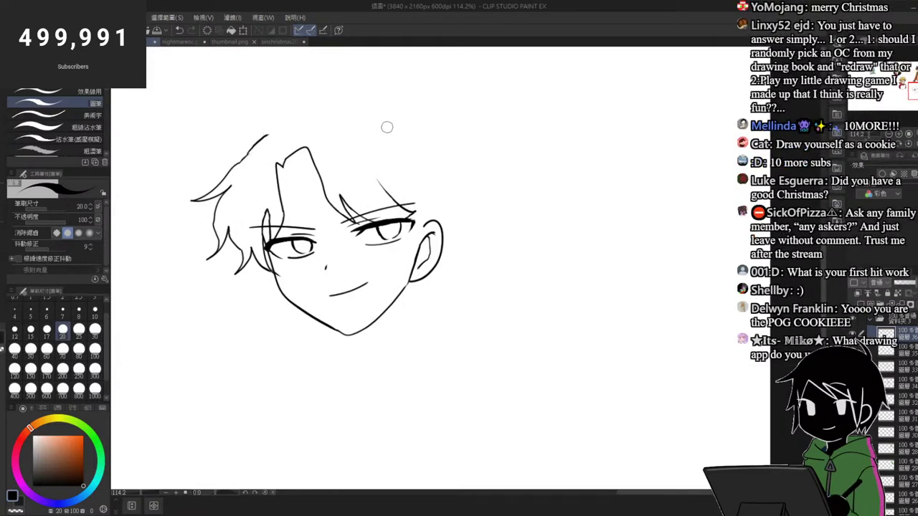
pyautogui.moveTo(386, 127)
pyautogui.mouseDown()
pyautogui.moveTo(451, 156)
pyautogui.moveTo(424, 166)
pyautogui.moveTo(443, 215)
pyautogui.moveTo(436, 202)
pyautogui.moveTo(425, 226)
pyautogui.mouseUp()
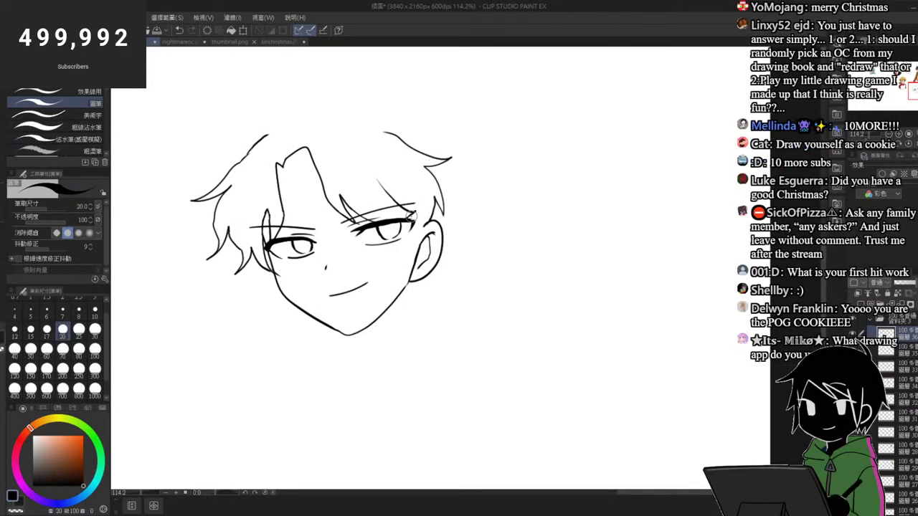
# Step: Erase the upper part of the right-side hair outline and redraw it with a small bump and a longer pointed tuft
pyautogui.scroll(2, 434, 103)
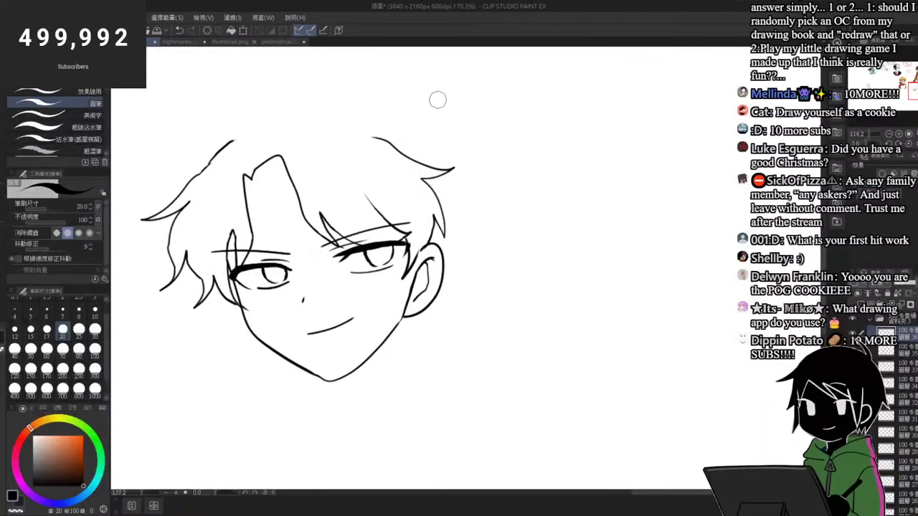
pyautogui.press('e')
pyautogui.moveTo(391, 157)
pyautogui.mouseDown()
pyautogui.moveTo(438, 186)
pyautogui.moveTo(460, 186)
pyautogui.mouseUp()
pyautogui.press('p')
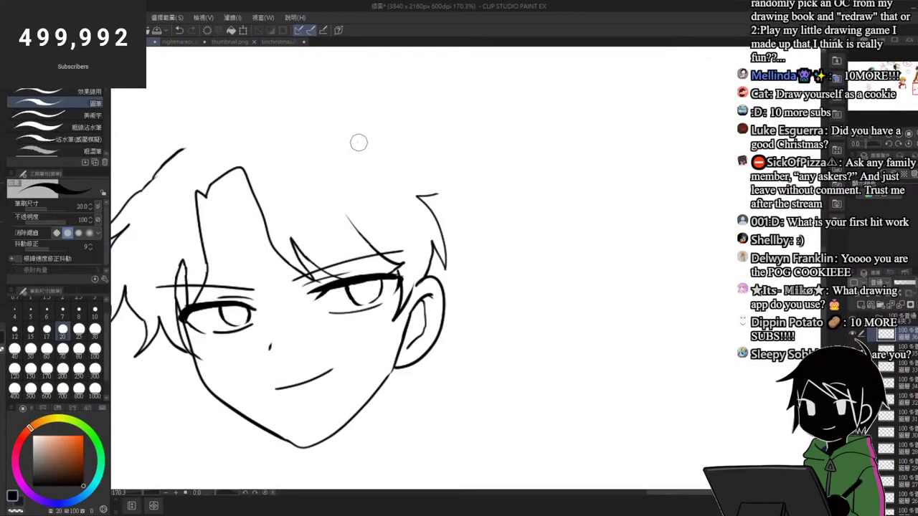
pyautogui.scroll(2, 389, 115)
pyautogui.moveTo(326, 141)
pyautogui.mouseDown()
pyautogui.moveTo(378, 144)
pyautogui.moveTo(476, 215)
pyautogui.mouseUp()
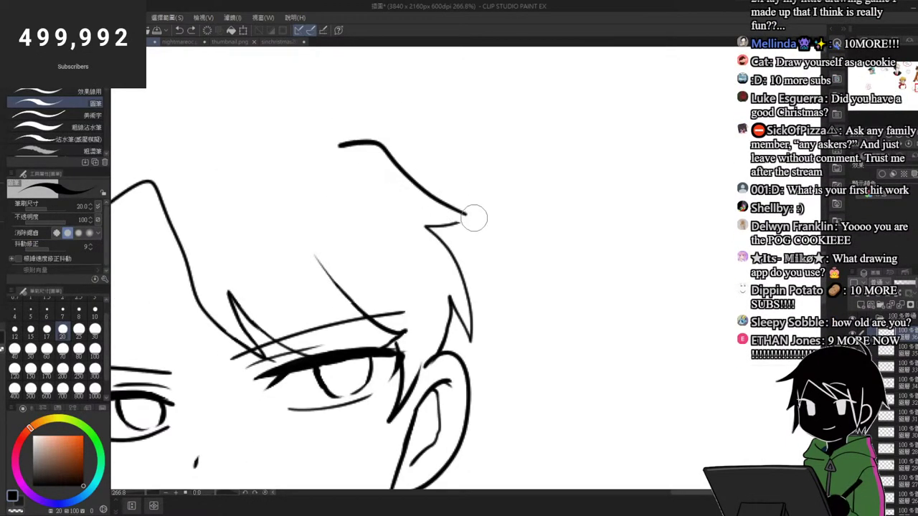
pyautogui.hotkey('ctrl', 'z')
pyautogui.moveTo(324, 141)
pyautogui.mouseDown()
pyautogui.moveTo(492, 213)
pyautogui.moveTo(498, 206)
pyautogui.mouseUp()
pyautogui.hotkey('ctrl', 'z')
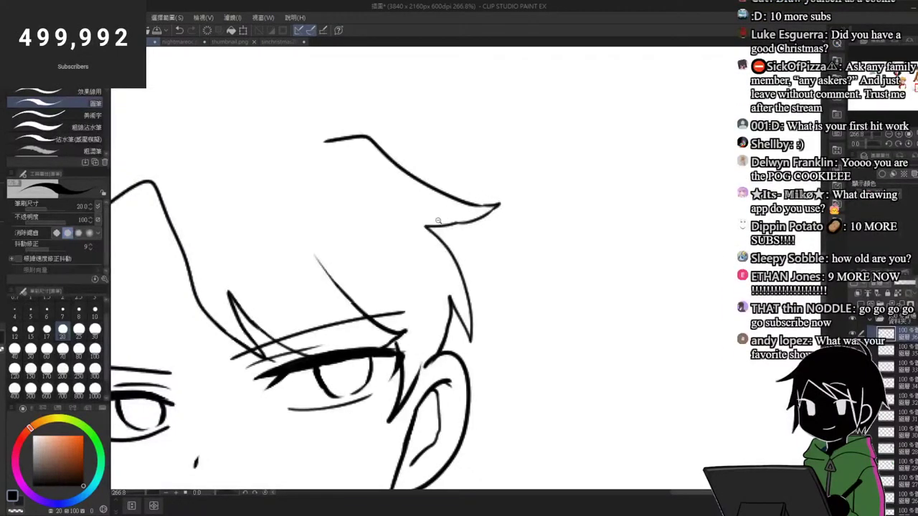
# Step: Draw the top contour of the hair as an arc joining the left and right hair outlines
pyautogui.scroll(-3, 437, 221)
pyautogui.scroll(2, 406, 156)
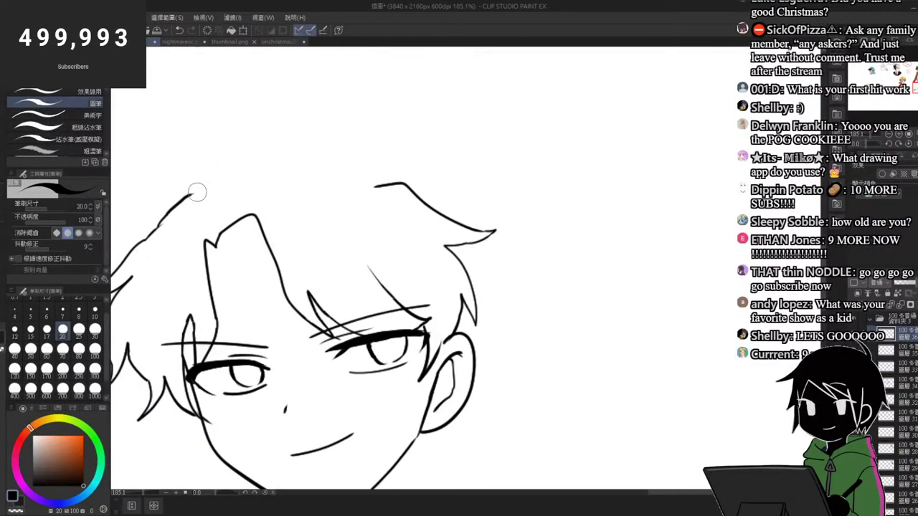
pyautogui.moveTo(197, 192)
pyautogui.mouseDown()
pyautogui.moveTo(250, 167)
pyautogui.moveTo(321, 165)
pyautogui.moveTo(370, 179)
pyautogui.mouseUp()
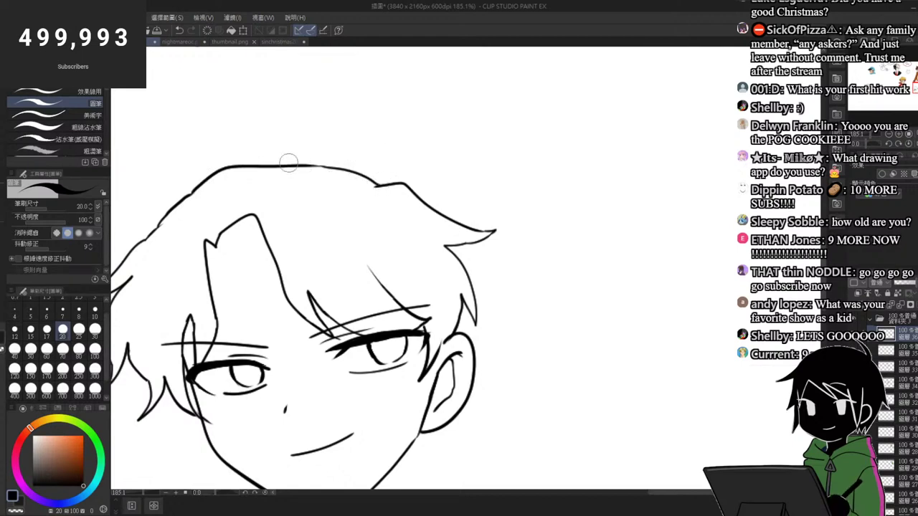
# Step: Draw the headwear's inner edge as a curve just above the hair, from the left side round to behind the right ear
pyautogui.moveTo(144, 227)
pyautogui.mouseDown()
pyautogui.moveTo(178, 170)
pyautogui.moveTo(203, 159)
pyautogui.mouseUp()
pyautogui.hotkey('ctrl', 'z')
pyautogui.moveTo(138, 245)
pyautogui.mouseDown()
pyautogui.moveTo(142, 215)
pyautogui.moveTo(153, 192)
pyautogui.moveTo(254, 146)
pyautogui.mouseUp()
pyautogui.moveTo(158, 194)
pyautogui.mouseDown()
pyautogui.moveTo(204, 171)
pyautogui.moveTo(276, 157)
pyautogui.mouseUp()
pyautogui.hotkey('ctrl', 'z')
pyautogui.moveTo(159, 193); pyautogui.dragTo(241, 167)
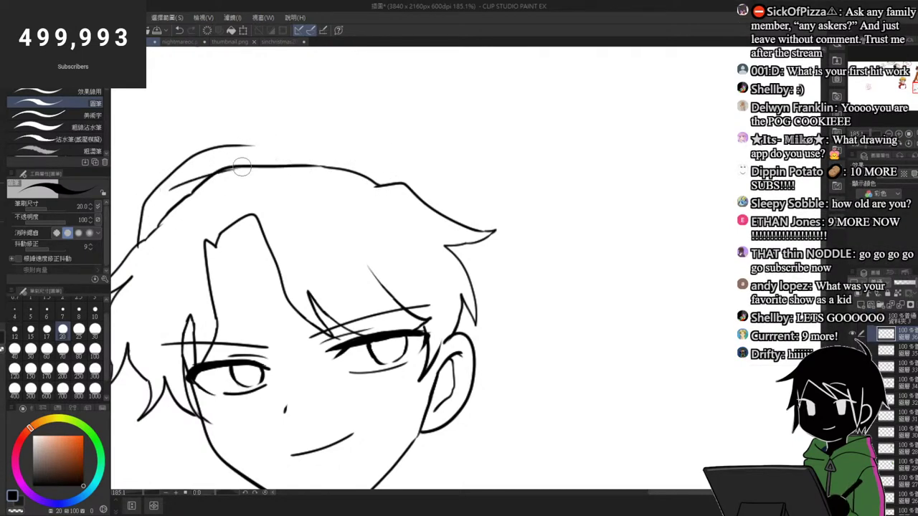
pyautogui.hotkey('ctrl', 'z')
pyautogui.moveTo(159, 193)
pyautogui.mouseDown()
pyautogui.moveTo(232, 167)
pyautogui.moveTo(256, 141)
pyautogui.moveTo(243, 147)
pyautogui.moveTo(379, 150)
pyautogui.moveTo(429, 186)
pyautogui.moveTo(469, 246)
pyautogui.moveTo(485, 285)
pyautogui.moveTo(476, 357)
pyautogui.mouseUp()
# Step: Draw the headwear's rounded outer contour over the head, from the left edge down to behind the right ear
pyautogui.scroll(-6, 481, 252)
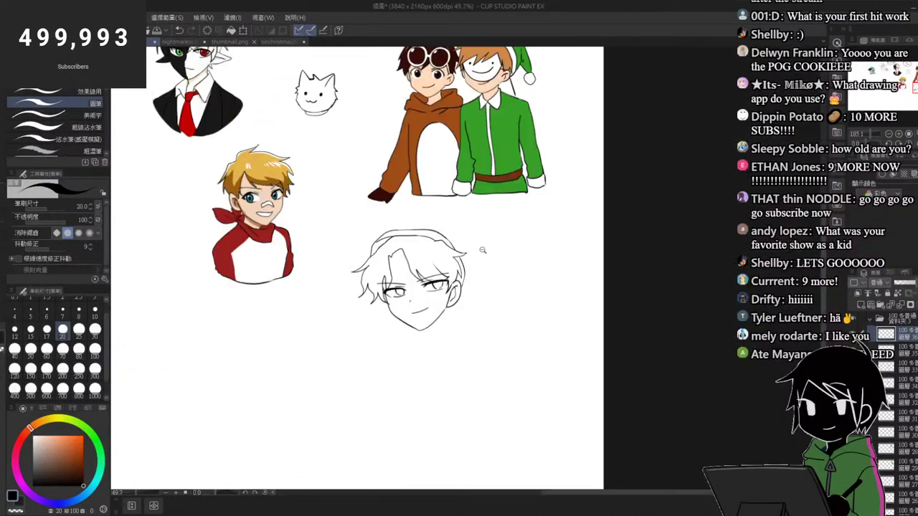
pyautogui.scroll(4, 483, 250)
pyautogui.moveTo(248, 197)
pyautogui.mouseDown()
pyautogui.moveTo(259, 176)
pyautogui.moveTo(341, 131)
pyautogui.moveTo(419, 140)
pyautogui.moveTo(438, 153)
pyautogui.mouseUp()
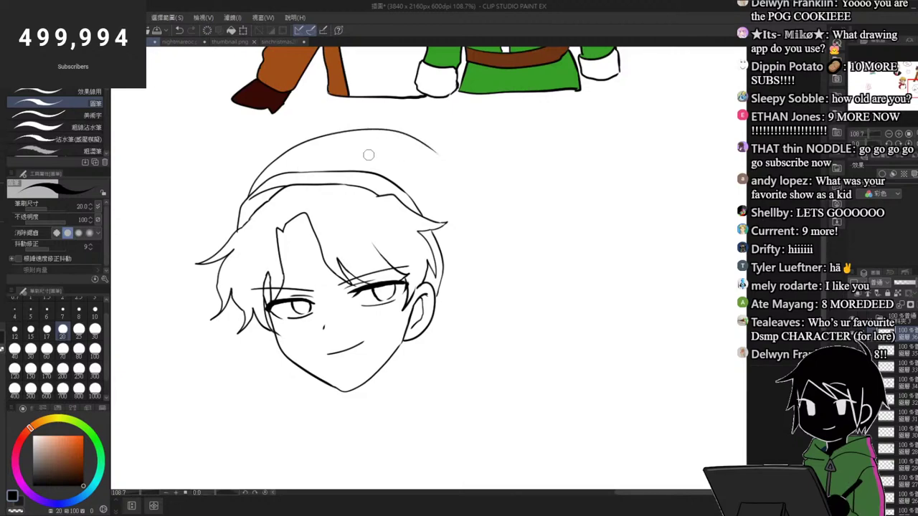
pyautogui.hotkey('ctrl', 'z')
pyautogui.moveTo(248, 197)
pyautogui.mouseDown()
pyautogui.moveTo(300, 148)
pyautogui.moveTo(395, 149)
pyautogui.moveTo(452, 198)
pyautogui.moveTo(463, 220)
pyautogui.mouseUp()
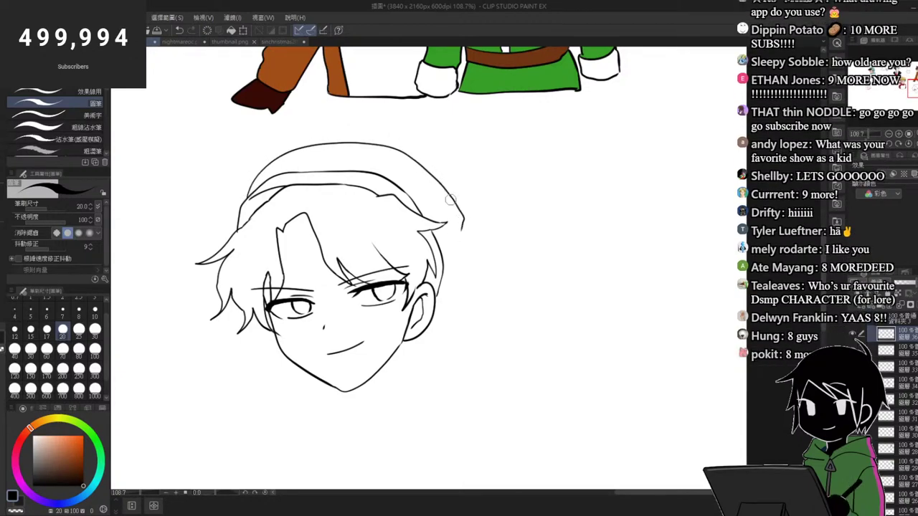
pyautogui.hotkey('ctrl', 'z')
pyautogui.moveTo(252, 192)
pyautogui.mouseDown()
pyautogui.moveTo(334, 148)
pyautogui.moveTo(407, 162)
pyautogui.moveTo(445, 204)
pyautogui.mouseUp()
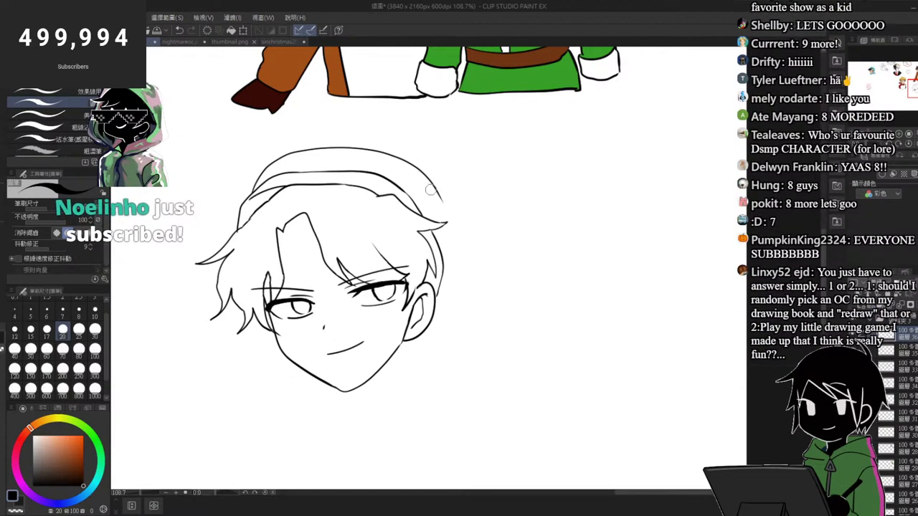
pyautogui.scroll(2, 446, 234)
pyautogui.moveTo(439, 192)
pyautogui.mouseDown()
pyautogui.moveTo(458, 269)
pyautogui.moveTo(453, 305)
pyautogui.moveTo(429, 341)
pyautogui.mouseUp()
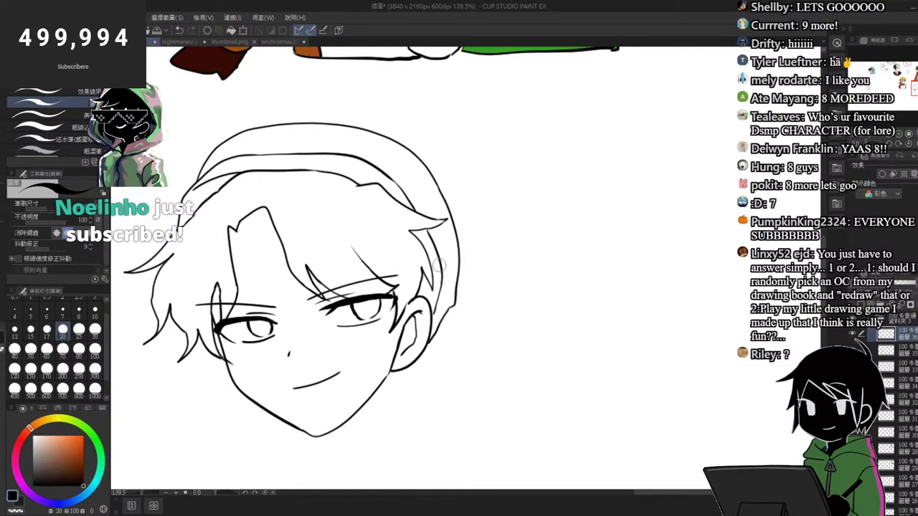
# Step: Erase the upper left hair outline and redraw it with an extra pointed strand sticking out below the headwear
pyautogui.scroll(-5, 440, 264)
pyautogui.scroll(6, 317, 210)
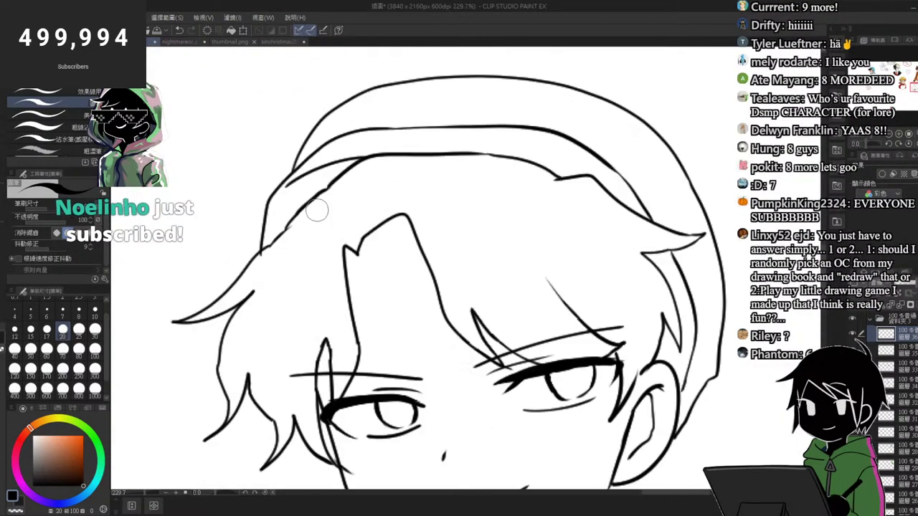
pyautogui.press('e')
pyautogui.moveTo(339, 178); pyautogui.dragTo(258, 236)
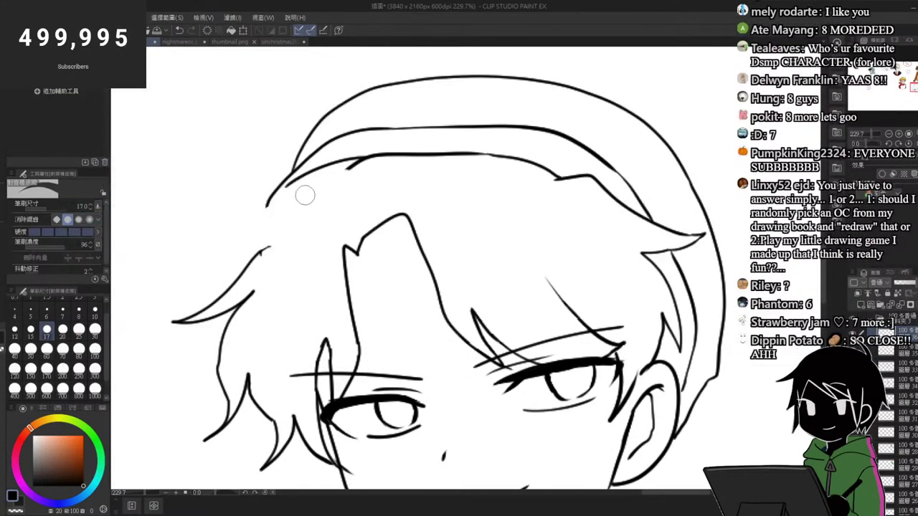
pyautogui.press('p')
pyautogui.moveTo(203, 238)
pyautogui.mouseDown()
pyautogui.moveTo(274, 231)
pyautogui.moveTo(253, 255)
pyautogui.moveTo(272, 245)
pyautogui.moveTo(247, 287)
pyautogui.moveTo(259, 237)
pyautogui.mouseUp()
pyautogui.press('e')
pyautogui.press('p')
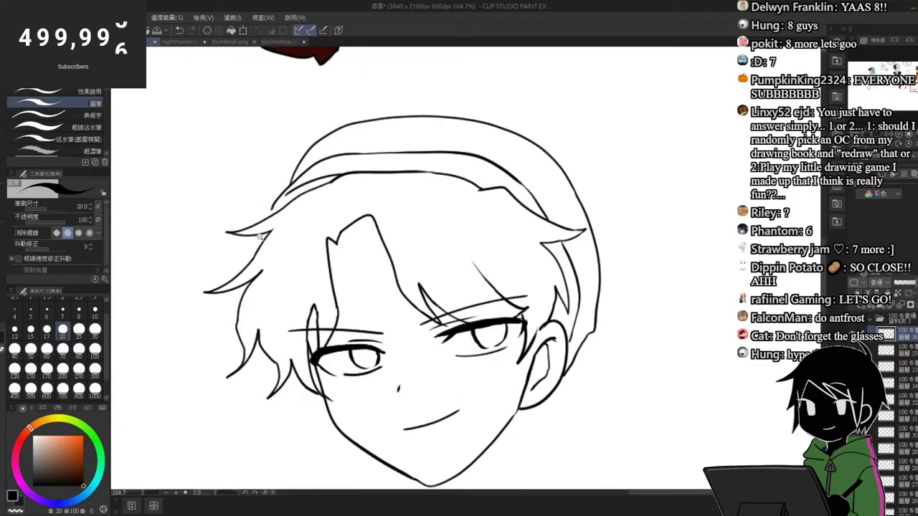
# Step: Add a short jagged hairline stroke inside the peak of the fringe parting
pyautogui.scroll(-2, 262, 236)
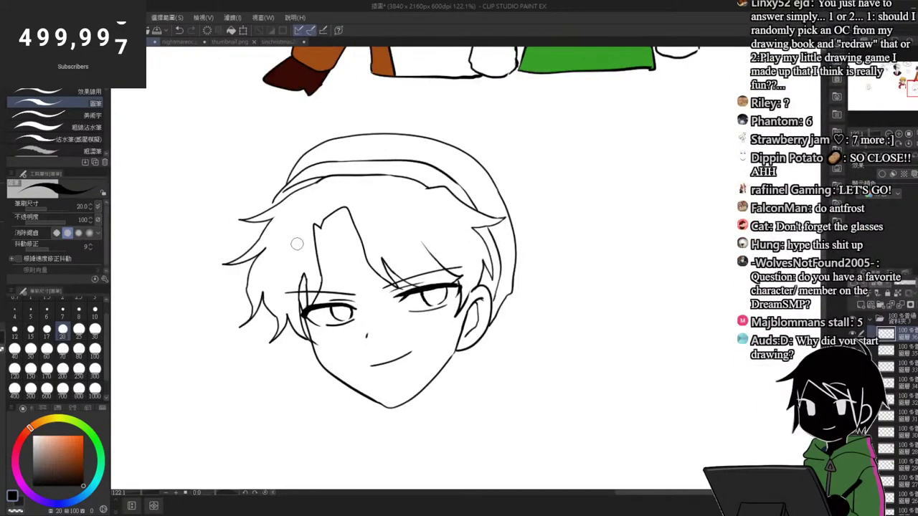
pyautogui.scroll(-2, 297, 244)
pyautogui.scroll(8, 291, 236)
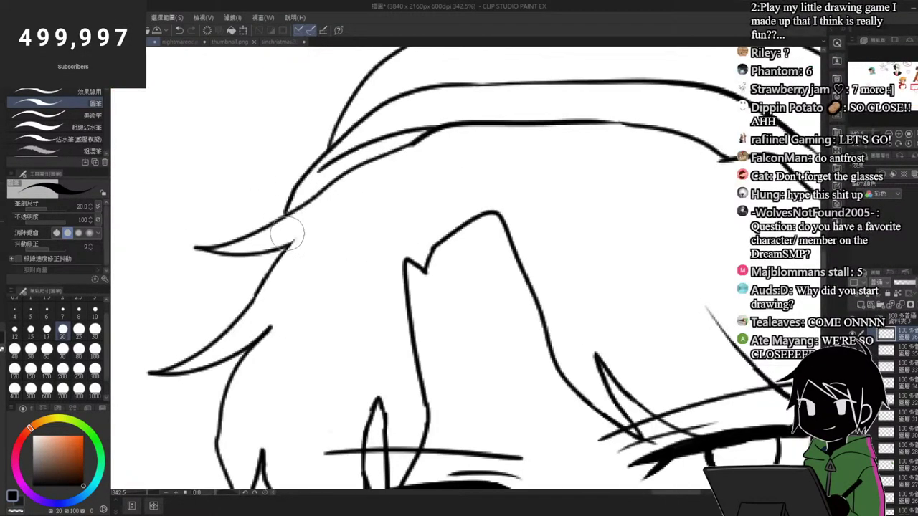
pyautogui.scroll(-4, 293, 226)
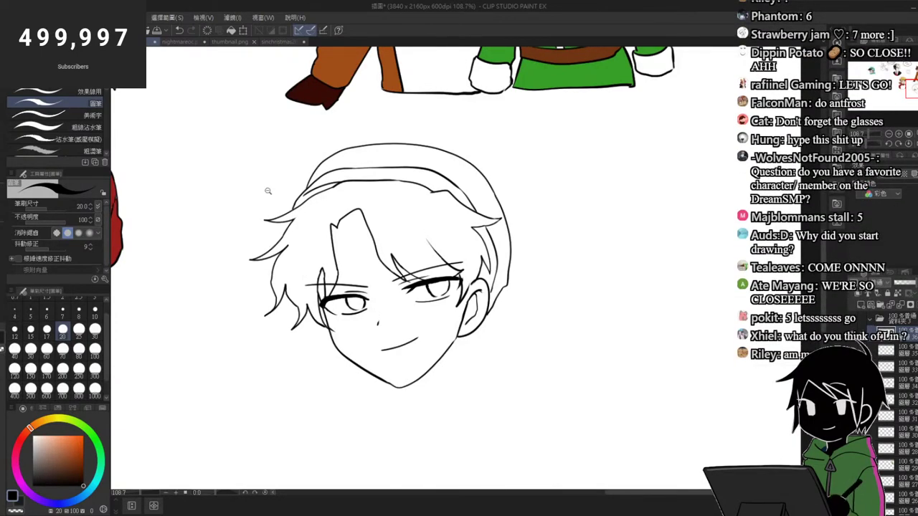
pyautogui.scroll(-1, 267, 191)
pyautogui.scroll(3, 287, 184)
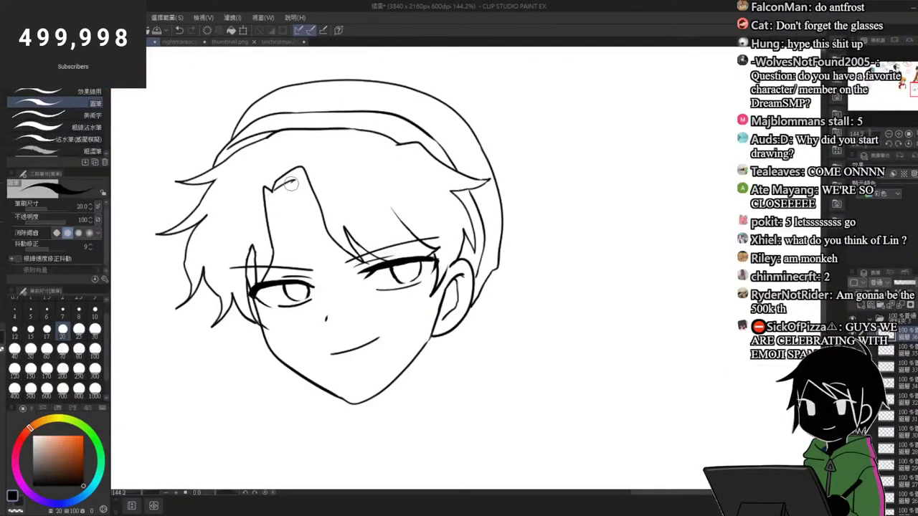
pyautogui.hotkey('ctrl', 'z')
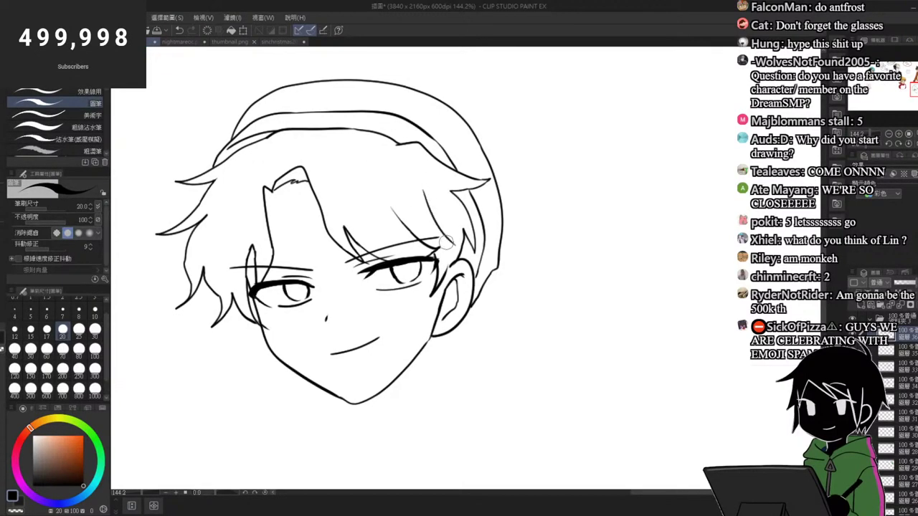
# Step: Draw an inner pointed hair strand on the right side, curving down between the right eyebrow and the ear
pyautogui.moveTo(411, 176); pyautogui.dragTo(441, 233)
pyautogui.hotkey('ctrl', 'z')
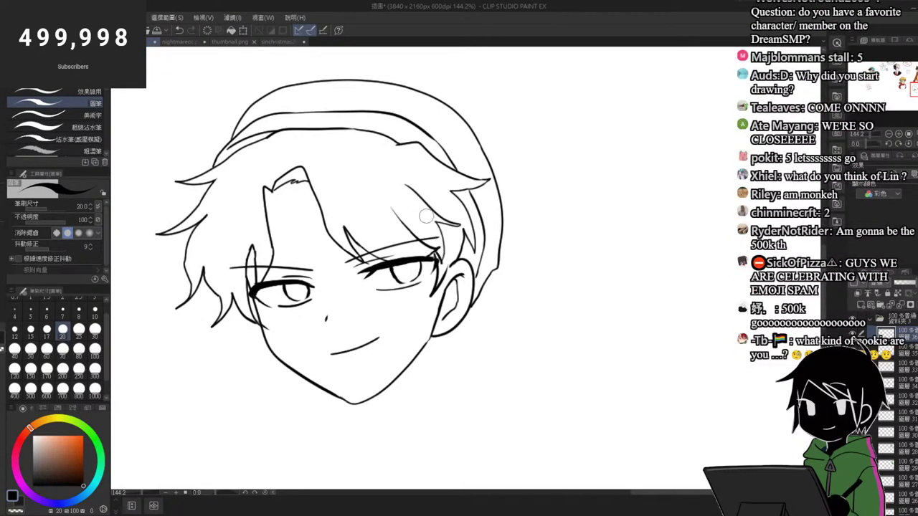
pyautogui.hotkey('ctrl', 'z')
pyautogui.hotkey('ctrl', 'z')
pyautogui.moveTo(408, 187); pyautogui.dragTo(456, 214)
pyautogui.moveTo(456, 214)
pyautogui.mouseDown()
pyautogui.moveTo(439, 223)
pyautogui.moveTo(443, 269)
pyautogui.mouseUp()
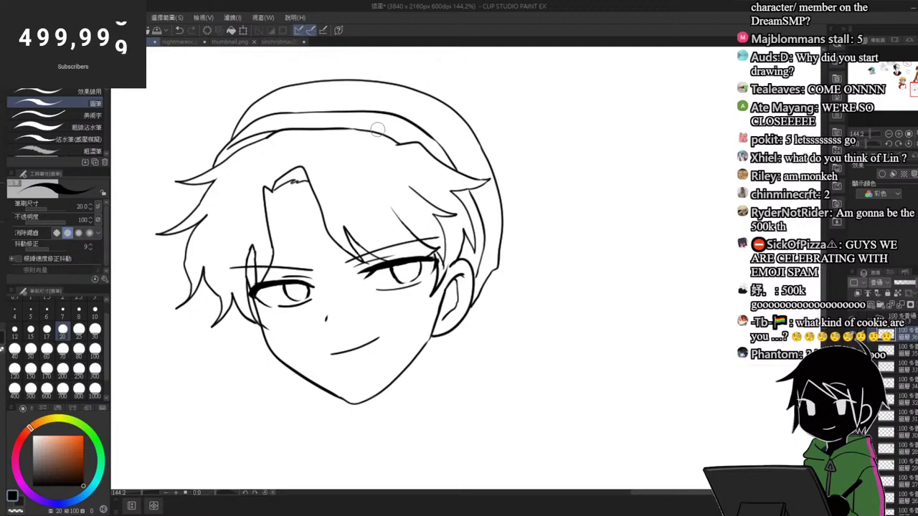
# Step: Draw the neck line down from behind the jaw below the right ear and a short neck stroke under the chin
pyautogui.scroll(-4, 359, 174)
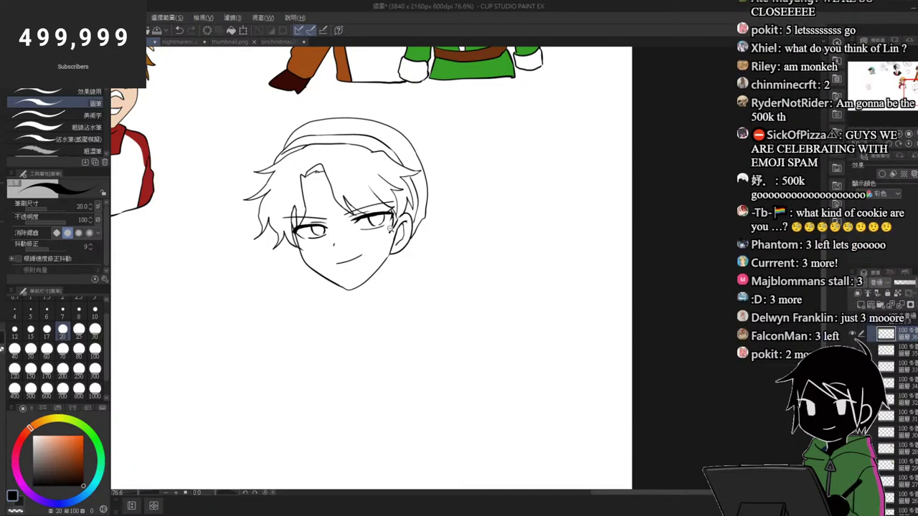
pyautogui.scroll(2, 391, 224)
pyautogui.moveTo(391, 271); pyautogui.dragTo(396, 302)
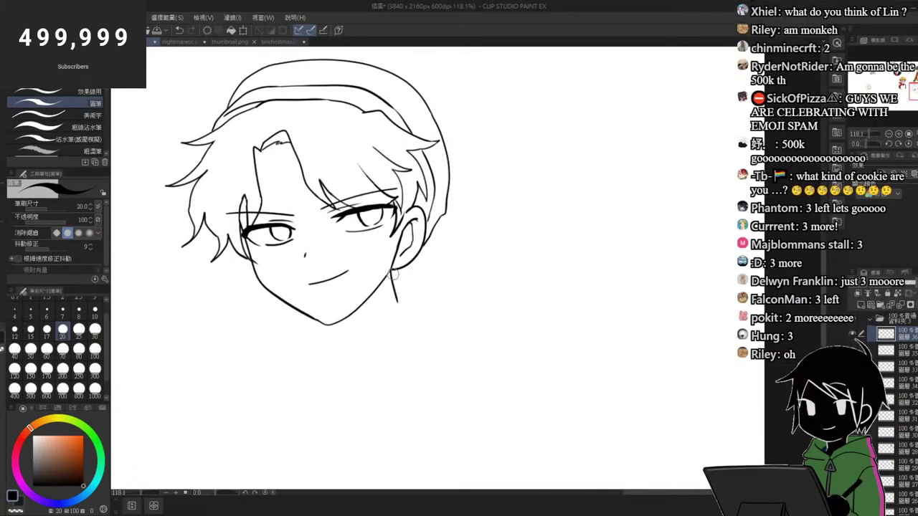
pyautogui.scroll(1, 395, 305)
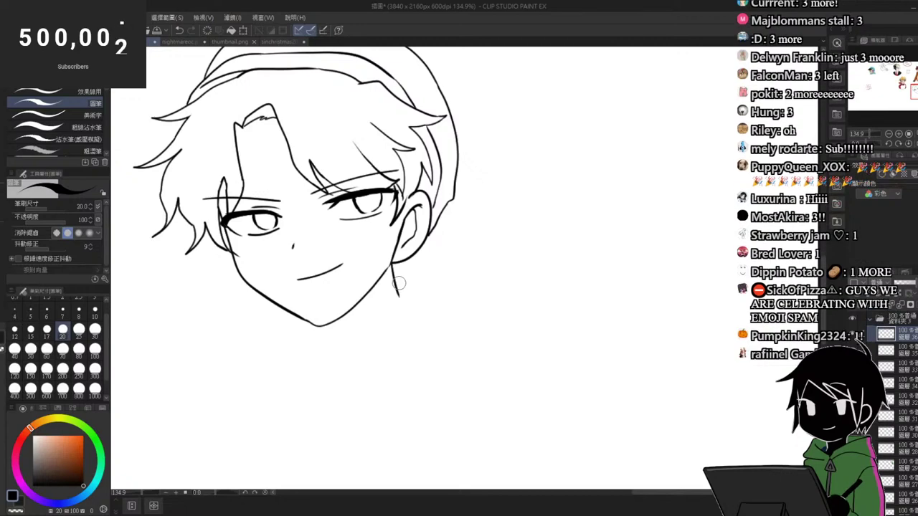
pyautogui.moveTo(367, 339); pyautogui.dragTo(383, 324)
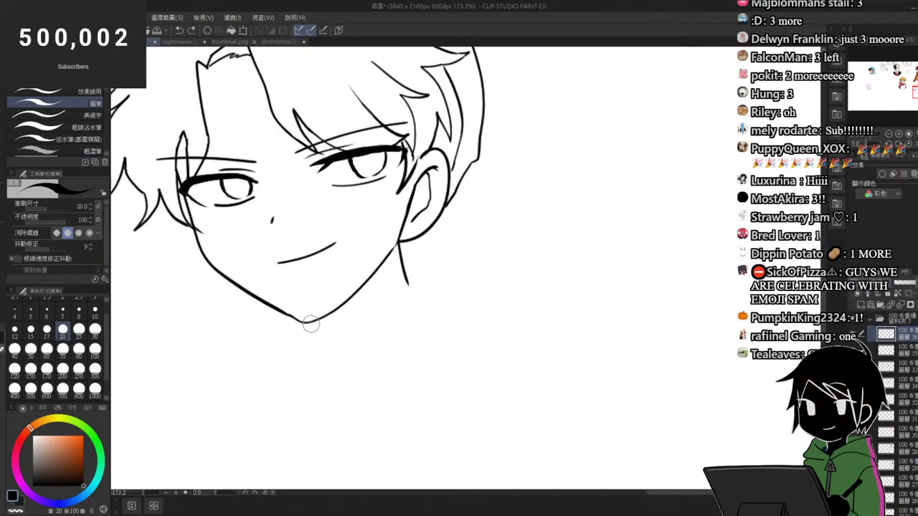
pyautogui.scroll(-3, 371, 265)
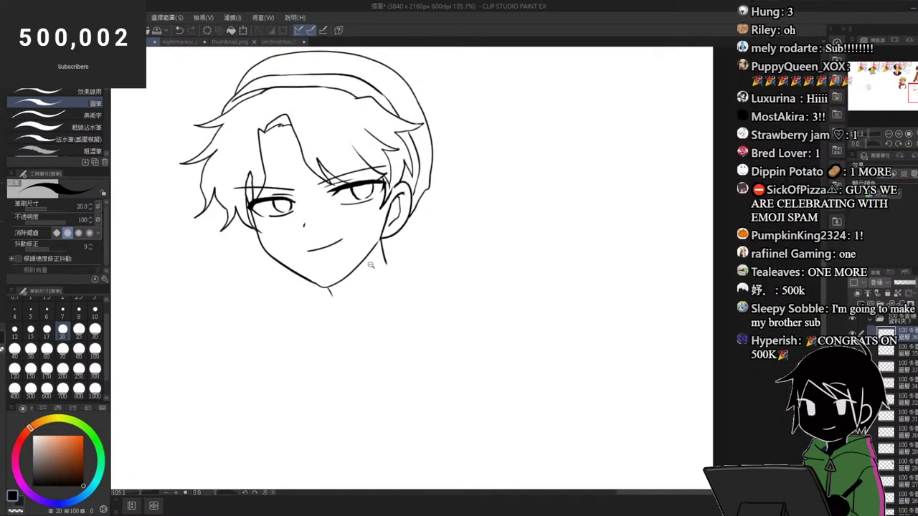
pyautogui.scroll(2, 365, 287)
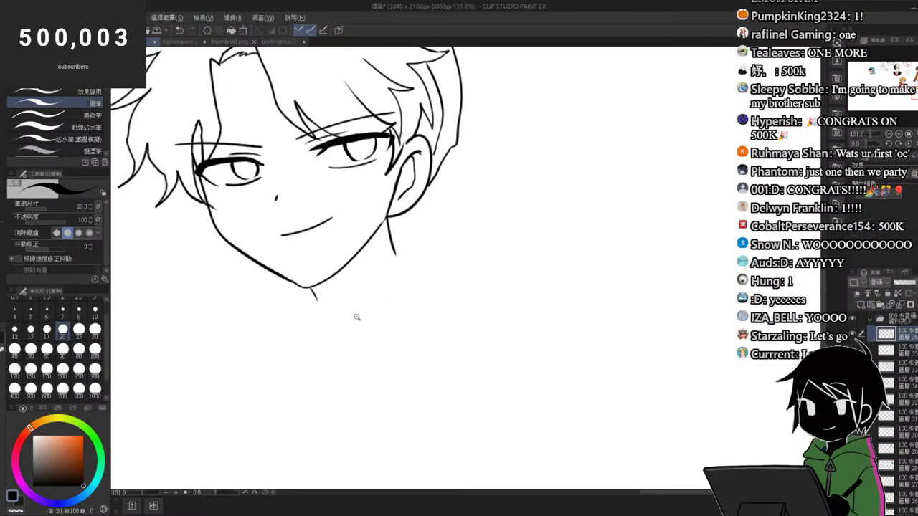
pyautogui.scroll(1, 357, 317)
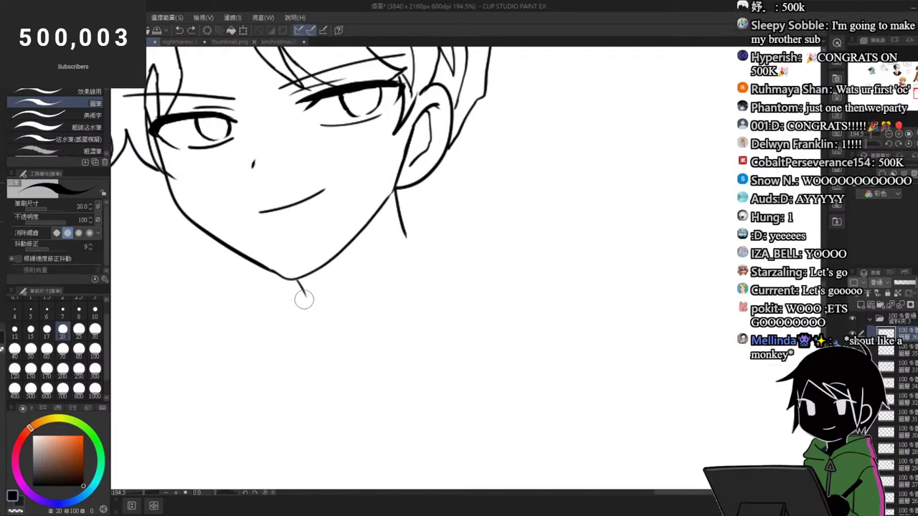
# Step: Draw the high collar's curved upper edge around the neck and its outer edge sloping down on the right
pyautogui.moveTo(302, 298)
pyautogui.mouseDown()
pyautogui.moveTo(392, 243)
pyautogui.moveTo(308, 297)
pyautogui.moveTo(398, 250)
pyautogui.moveTo(411, 210)
pyautogui.moveTo(423, 236)
pyautogui.mouseUp()
pyautogui.hotkey('ctrl', 'z')
pyautogui.scroll(-2, 472, 208)
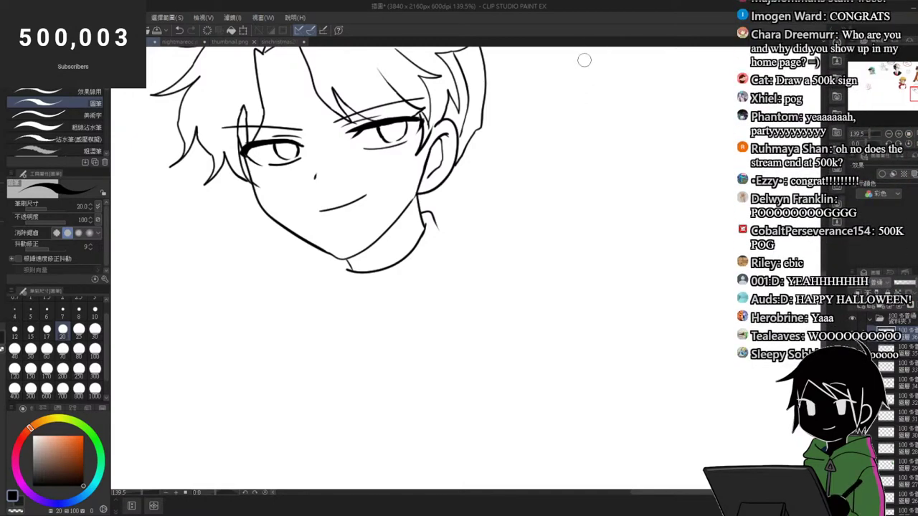
pyautogui.moveTo(435, 222); pyautogui.dragTo(444, 231)
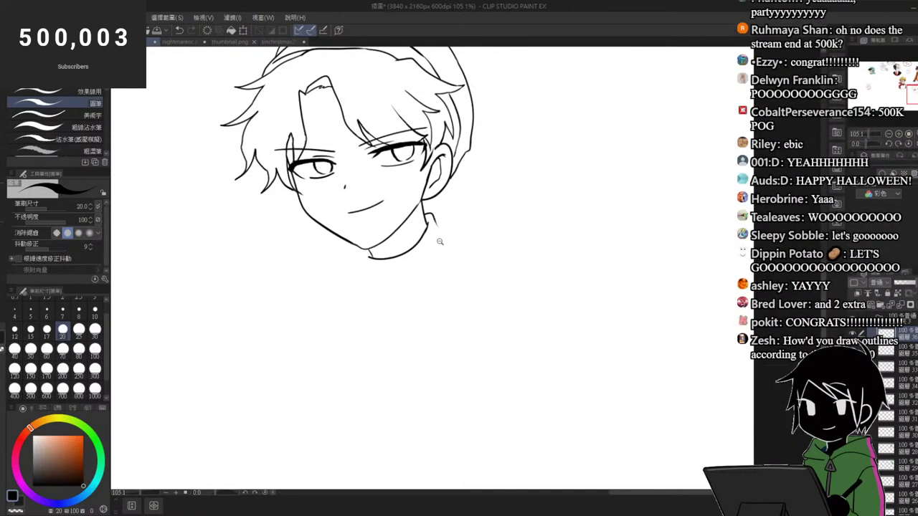
pyautogui.scroll(1, 440, 241)
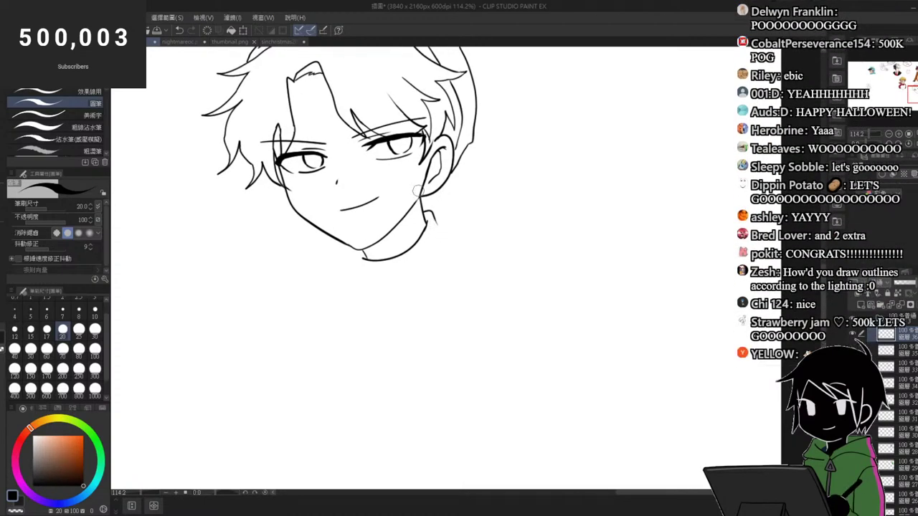
pyautogui.scroll(2, 430, 208)
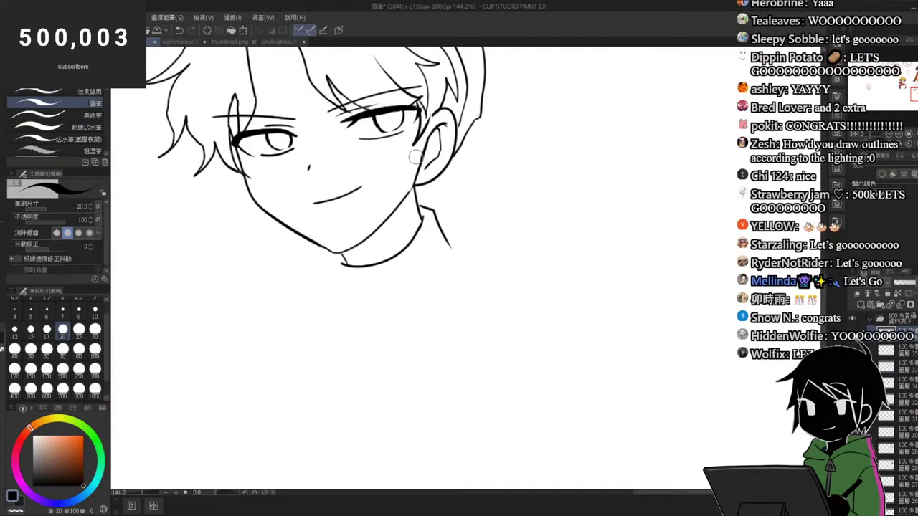
# Step: Draw the high collar's wavy left side and lower edge, and erase the stroke at its lower right side
pyautogui.moveTo(330, 253); pyautogui.dragTo(336, 276)
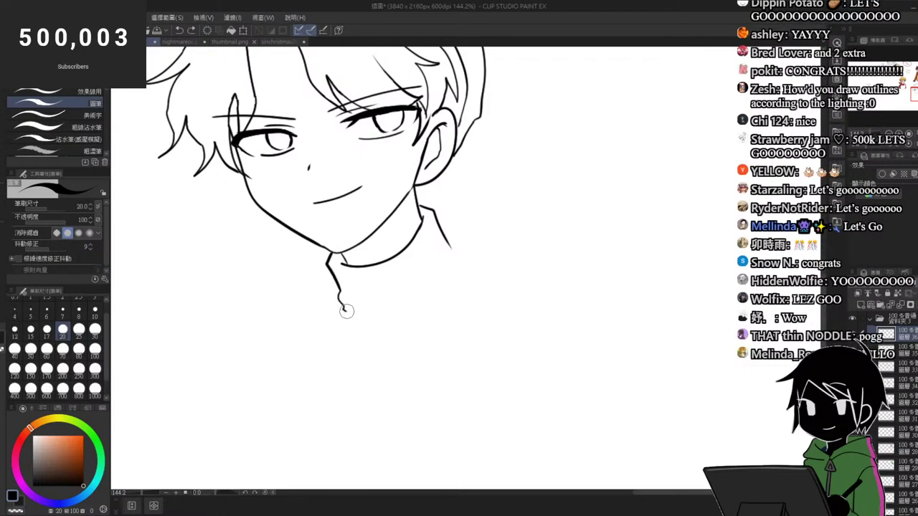
pyautogui.scroll(-2, 387, 315)
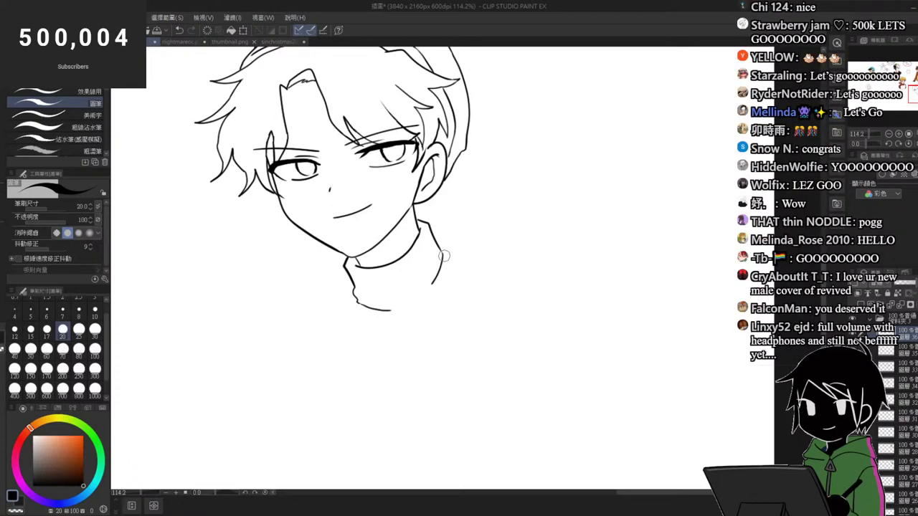
pyautogui.scroll(-4, 432, 276)
pyautogui.scroll(3, 441, 236)
pyautogui.press('e')
pyautogui.moveTo(437, 284); pyautogui.dragTo(434, 300)
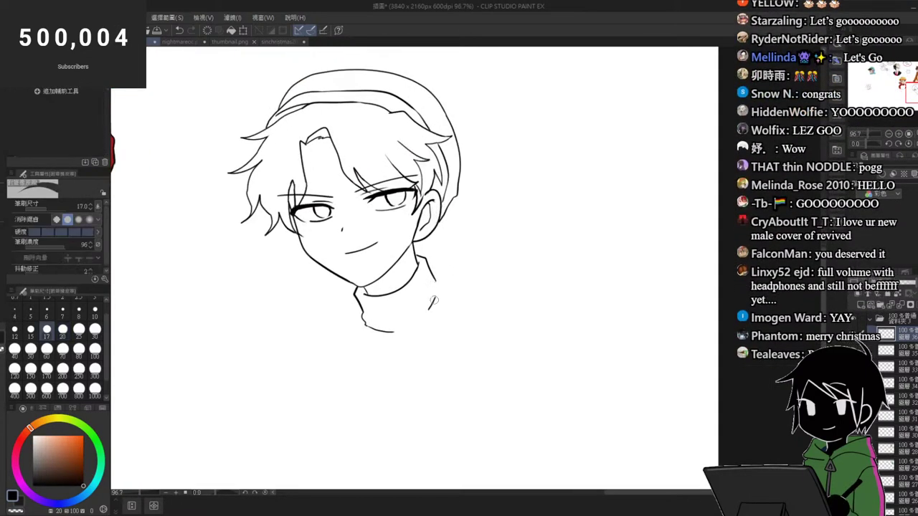
# Step: Apply a slight mesh transform to the line art of the character's head
pyautogui.scroll(-3, 427, 285)
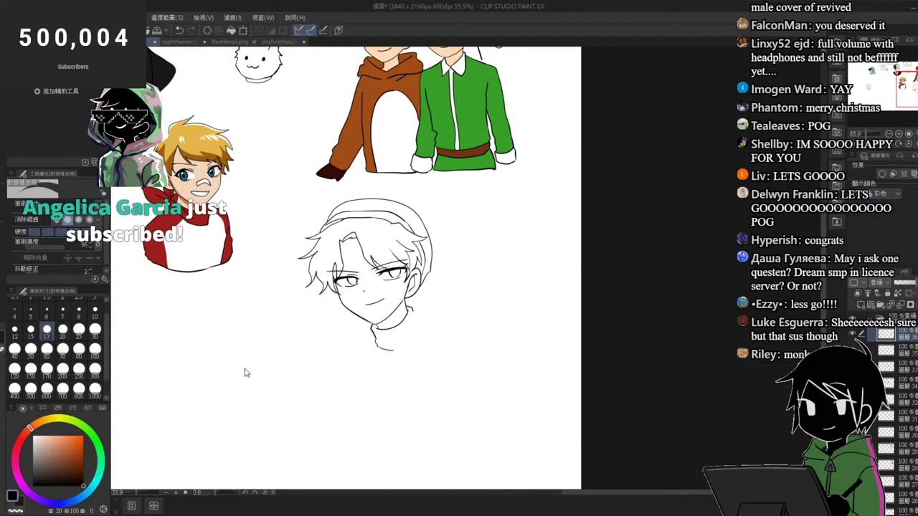
pyautogui.hotkey('ctrl', 't')
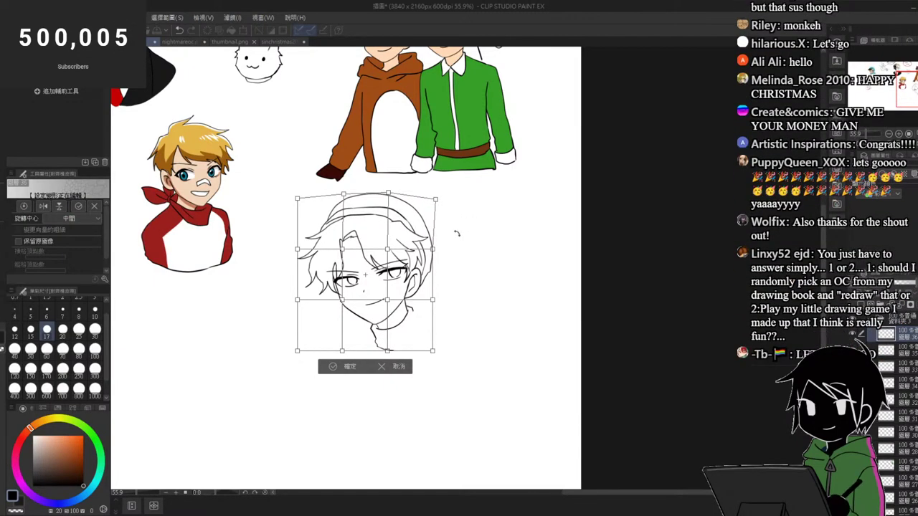
pyautogui.press('Return')
# Step: Draw the coat's long inner lapel edge curving down from the right side of the high collar
pyautogui.scroll(3, 405, 322)
pyautogui.press('p')
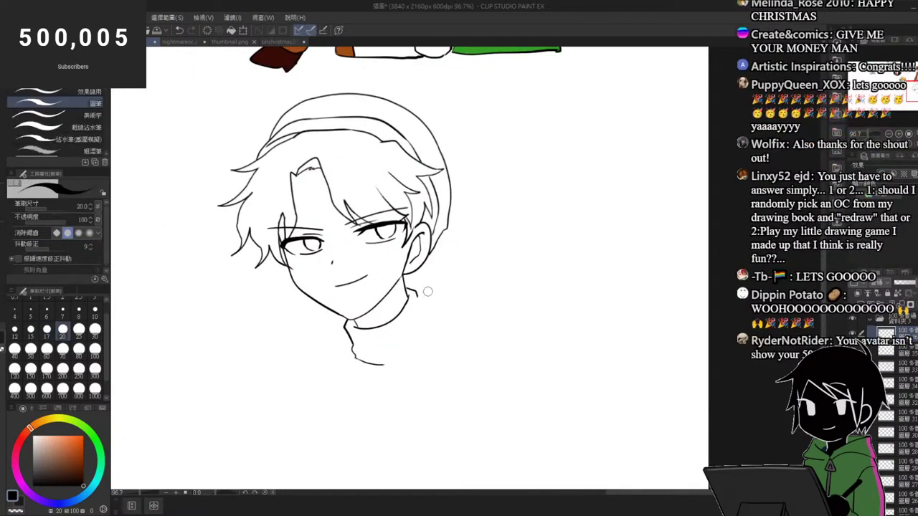
pyautogui.hotkey('ctrl', 'z')
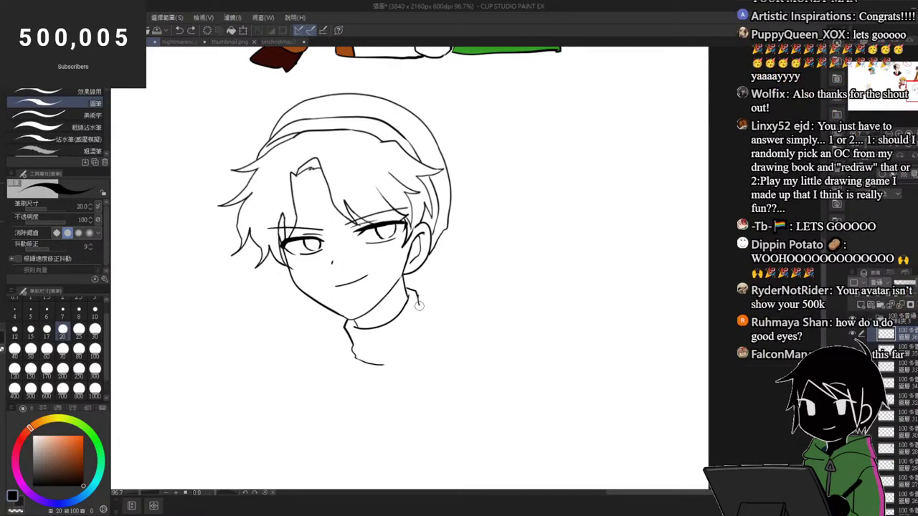
pyautogui.moveTo(419, 299); pyautogui.dragTo(397, 409)
pyautogui.scroll(-2, 412, 287)
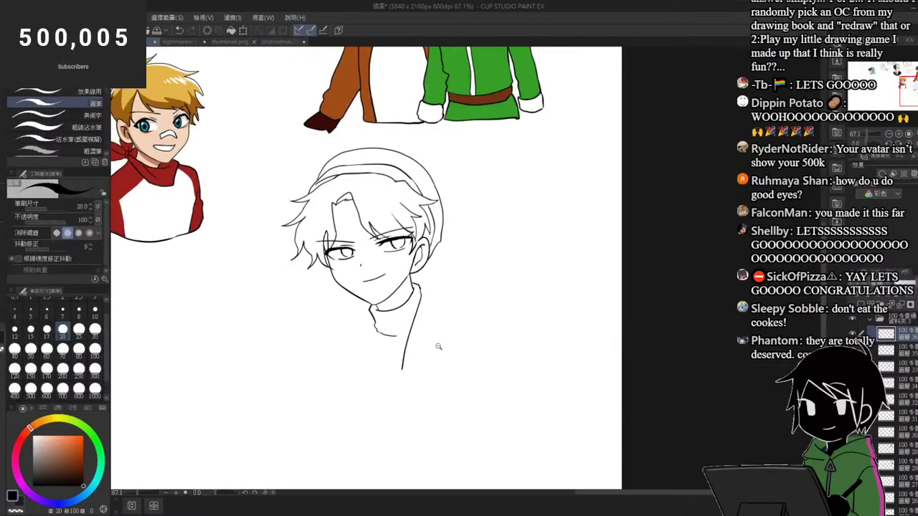
pyautogui.scroll(1, 439, 344)
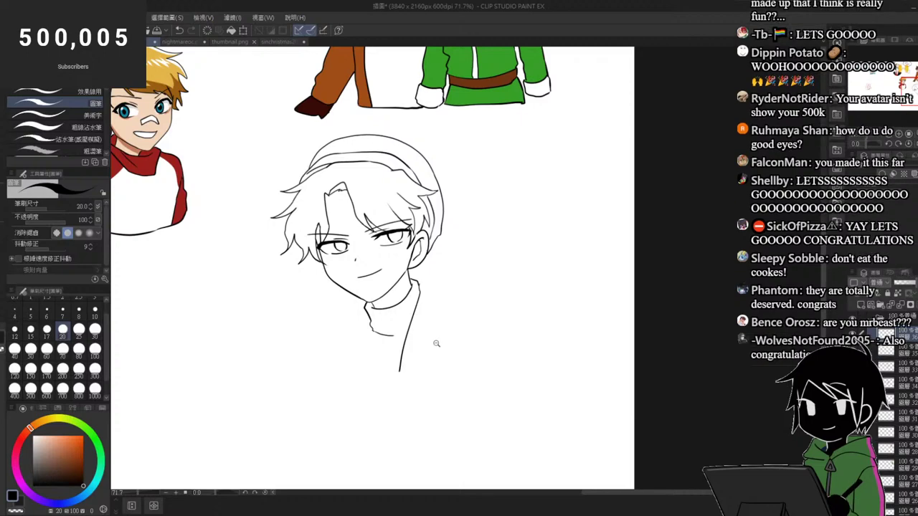
pyautogui.scroll(2, 440, 342)
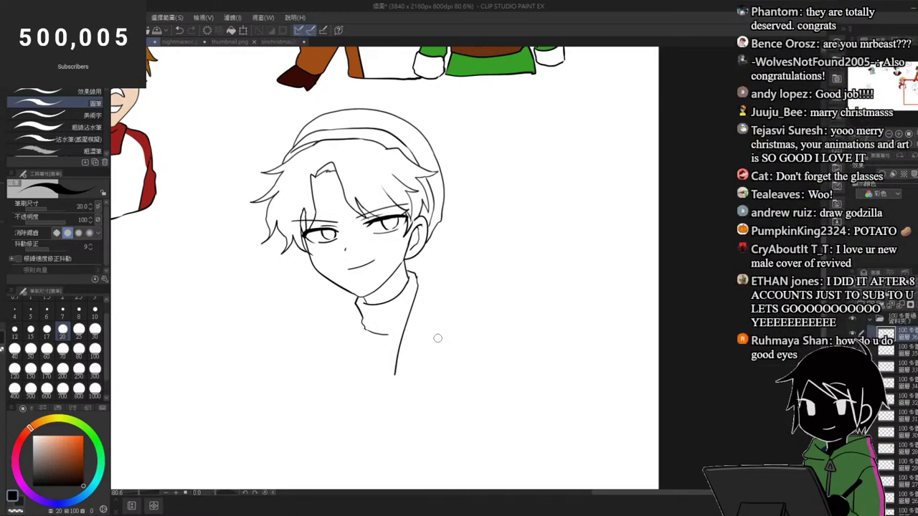
pyautogui.scroll(2, 402, 283)
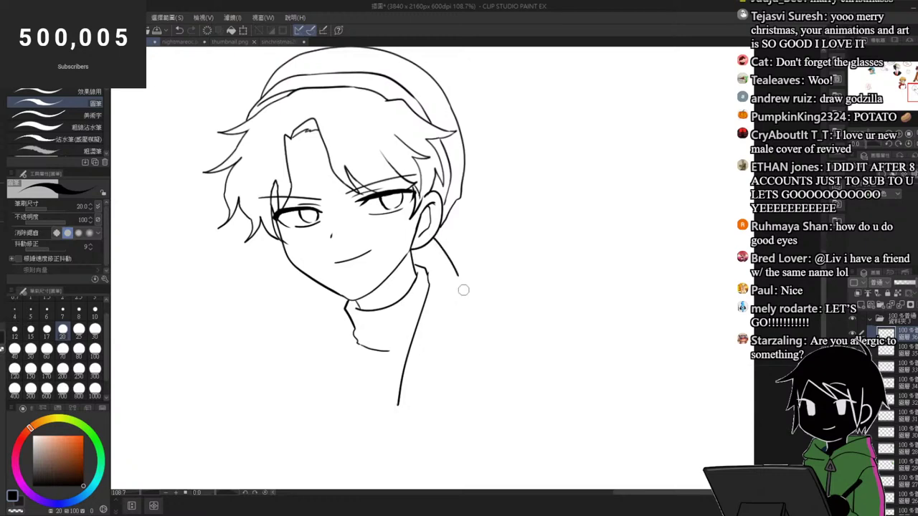
pyautogui.hotkey('ctrl', 'z')
pyautogui.hotkey('ctrl', 'z')
pyautogui.moveTo(434, 246)
pyautogui.mouseDown()
pyautogui.moveTo(463, 281)
pyautogui.moveTo(468, 238)
pyautogui.moveTo(447, 370)
pyautogui.mouseUp()
pyautogui.hotkey('ctrl', 'z')
pyautogui.hotkey('ctrl', 'z')
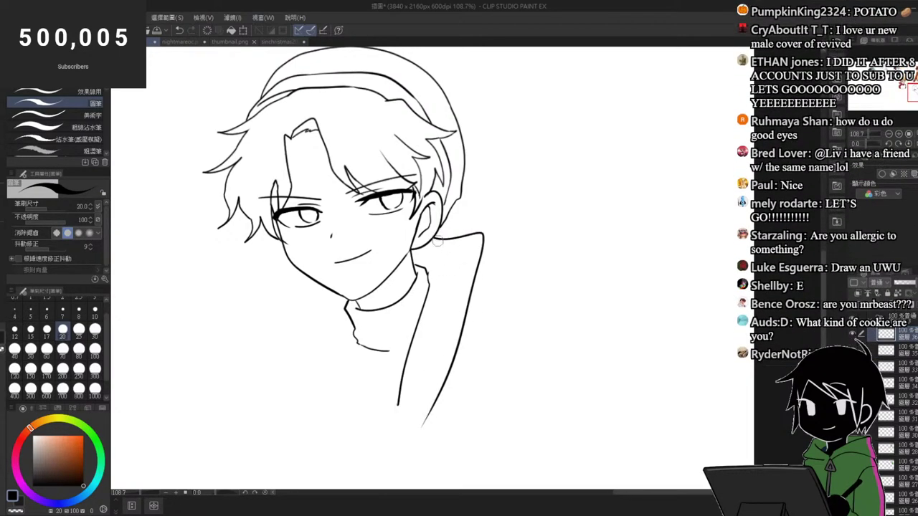
pyautogui.moveTo(432, 241)
pyautogui.mouseDown()
pyautogui.moveTo(475, 208)
pyautogui.moveTo(437, 425)
pyautogui.mouseUp()
pyautogui.hotkey('ctrl', 'z')
# Step: Draw the right lapel's outer edge with a pointed corner below the ear, and extend the collar's lower edge to the lapel
pyautogui.moveTo(420, 251)
pyautogui.mouseDown()
pyautogui.moveTo(452, 382)
pyautogui.moveTo(405, 473)
pyautogui.mouseUp()
pyautogui.moveTo(390, 350); pyautogui.dragTo(409, 348)
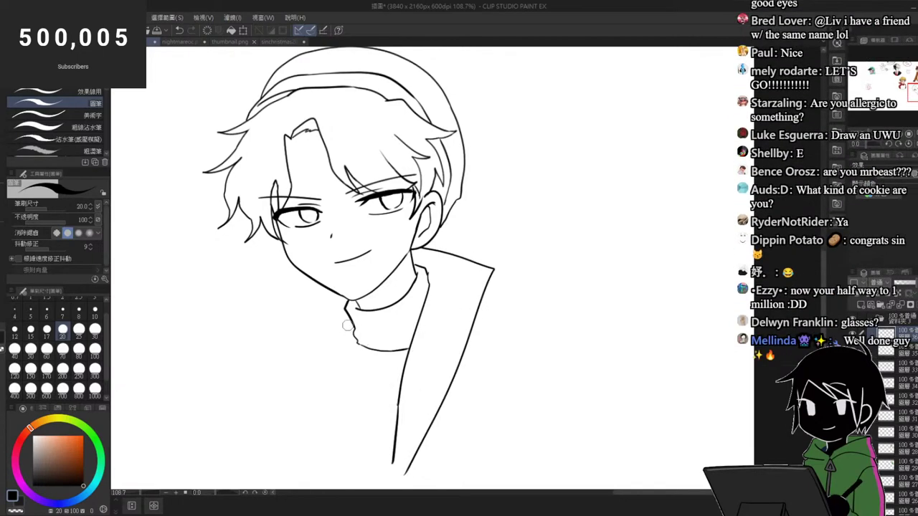
# Step: Draw the left lapel outward from the jaw to a pointed corner and diagonally back down toward the chest
pyautogui.moveTo(304, 281)
pyautogui.mouseDown()
pyautogui.moveTo(240, 371)
pyautogui.moveTo(348, 440)
pyautogui.mouseUp()
pyautogui.hotkey('ctrl', 'z')
pyautogui.moveTo(306, 281)
pyautogui.mouseDown()
pyautogui.moveTo(237, 366)
pyautogui.moveTo(321, 454)
pyautogui.mouseUp()
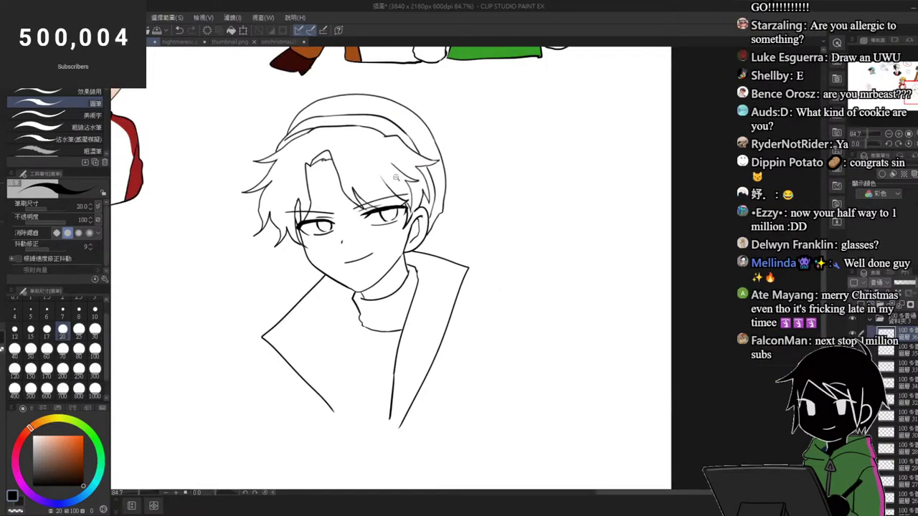
pyautogui.scroll(3, 404, 107)
pyautogui.moveTo(309, 261); pyautogui.dragTo(414, 241)
pyautogui.hotkey('ctrl', 'z')
pyautogui.scroll(-4, 377, 243)
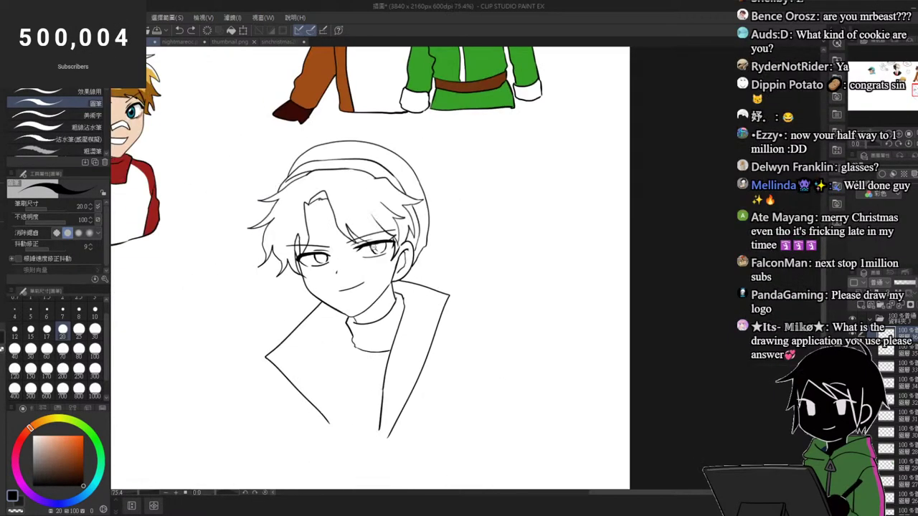
pyautogui.scroll(5, 369, 233)
pyautogui.moveTo(323, 250)
pyautogui.mouseDown()
pyautogui.moveTo(450, 282)
pyautogui.moveTo(326, 243)
pyautogui.moveTo(434, 344)
pyautogui.moveTo(330, 244)
pyautogui.moveTo(314, 318)
pyautogui.moveTo(405, 213)
pyautogui.moveTo(311, 266)
pyautogui.moveTo(401, 358)
pyautogui.moveTo(385, 219)
pyautogui.moveTo(322, 244)
pyautogui.mouseUp()
pyautogui.hotkey('ctrl', 'z')
pyautogui.hotkey('ctrl', 'z')
pyautogui.hotkey('ctrl', 'z')
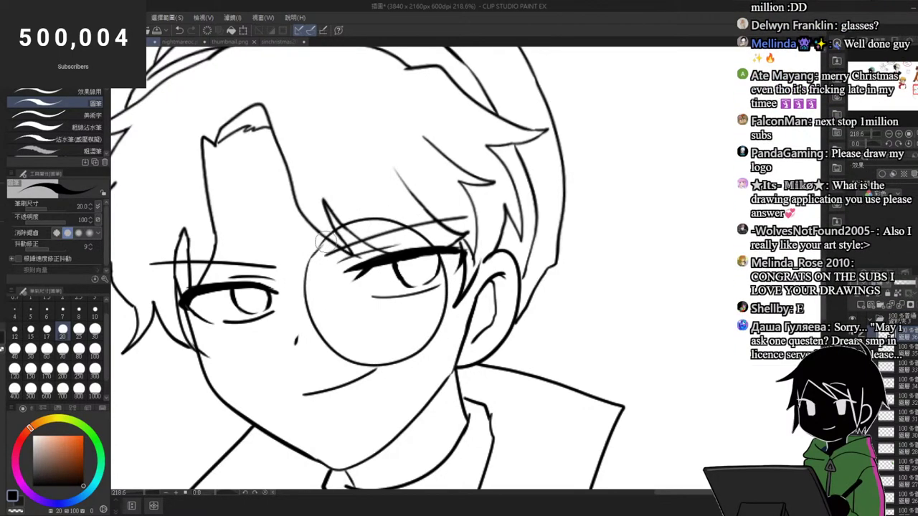
pyautogui.scroll(-5, 479, 259)
pyautogui.scroll(5, 473, 268)
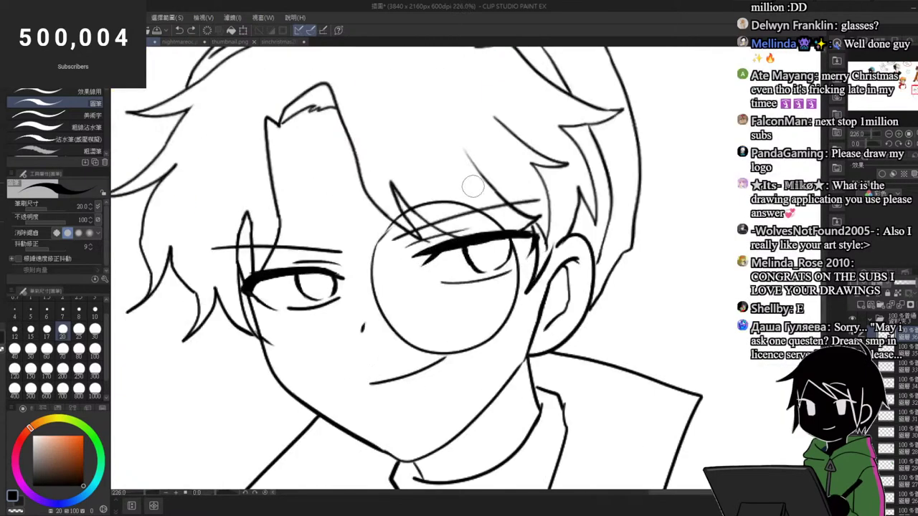
pyautogui.hotkey('ctrl', 'z')
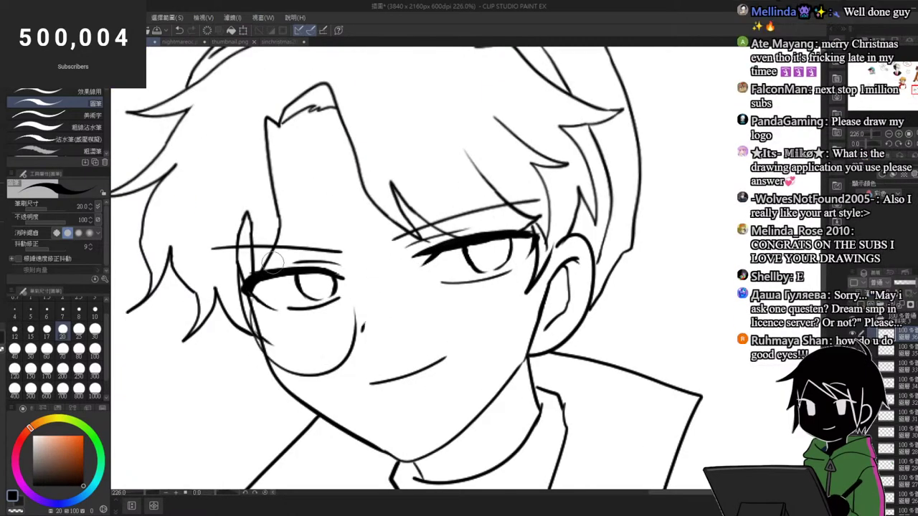
# Step: Draw the lower arcs of two round glasses lenses under the eyes and the upper arc of the right lens
pyautogui.moveTo(312, 374); pyautogui.dragTo(344, 352)
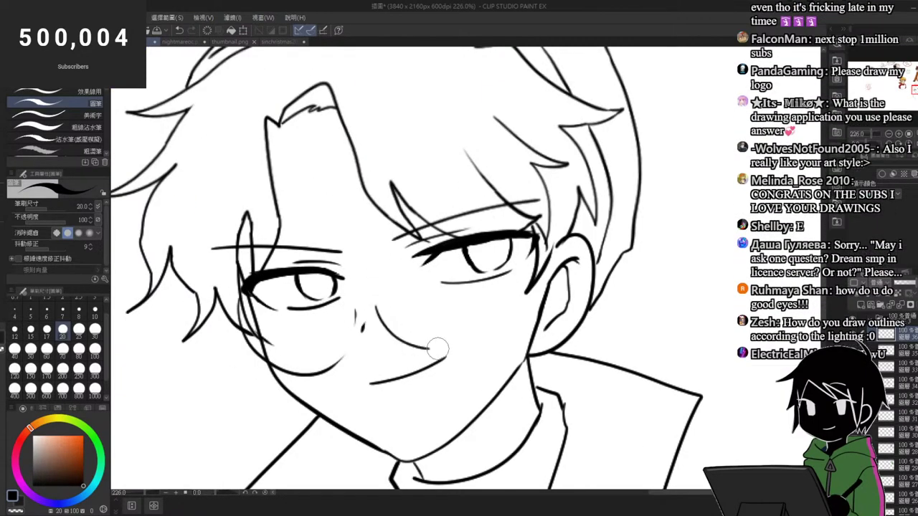
pyautogui.moveTo(385, 303)
pyautogui.mouseDown()
pyautogui.moveTo(418, 340)
pyautogui.moveTo(488, 337)
pyautogui.moveTo(505, 309)
pyautogui.moveTo(512, 264)
pyautogui.moveTo(512, 294)
pyautogui.moveTo(514, 258)
pyautogui.mouseUp()
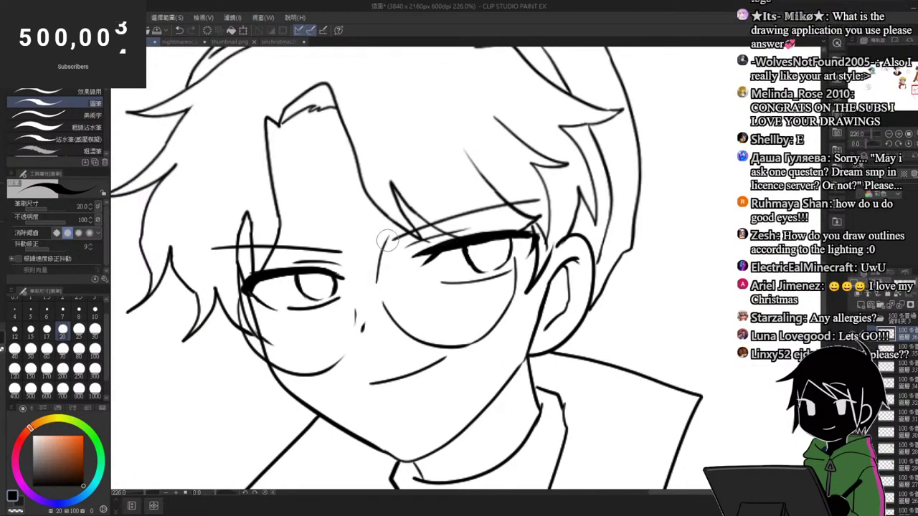
pyautogui.moveTo(378, 288)
pyautogui.mouseDown()
pyautogui.moveTo(419, 205)
pyautogui.moveTo(491, 219)
pyautogui.mouseUp()
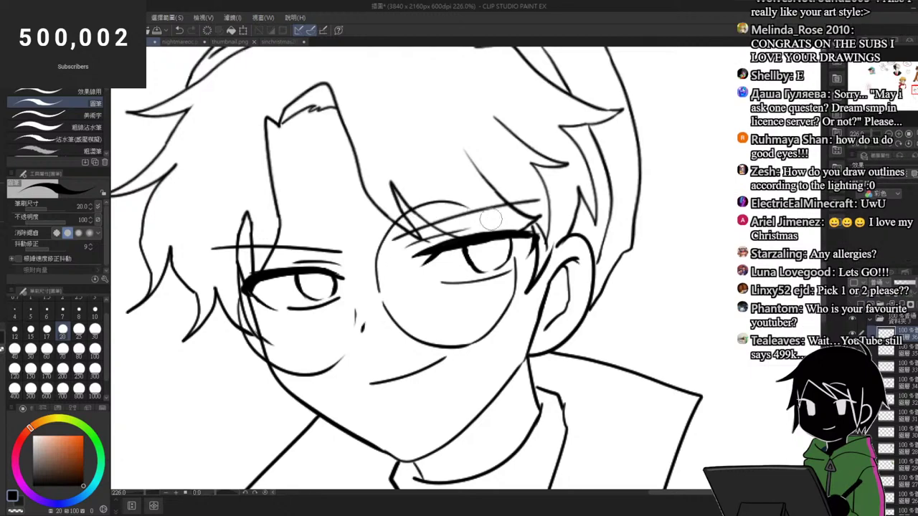
pyautogui.hotkey('ctrl', 'z')
pyautogui.moveTo(378, 289)
pyautogui.mouseDown()
pyautogui.moveTo(451, 199)
pyautogui.moveTo(489, 214)
pyautogui.moveTo(512, 253)
pyautogui.mouseUp()
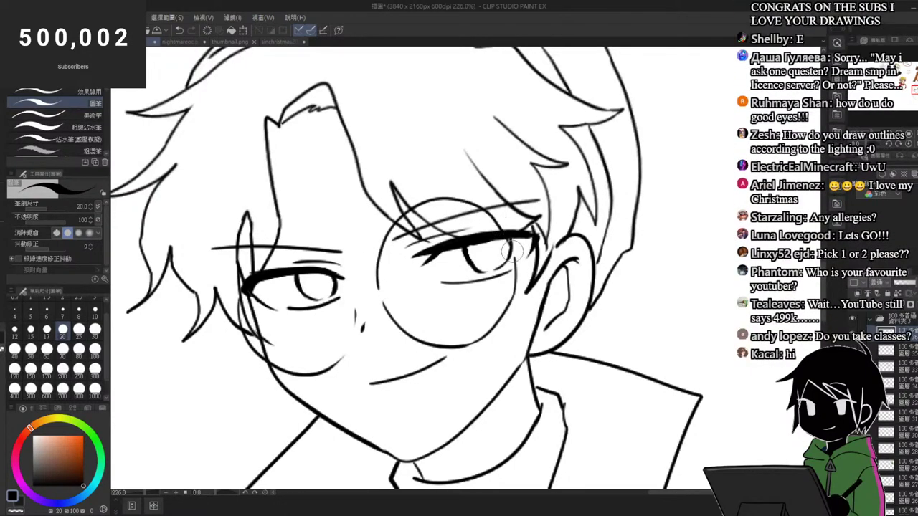
# Step: Draw the left lens's upper arc and outer side, and a short temple arm from the right lens toward the ear
pyautogui.moveTo(238, 288)
pyautogui.mouseDown()
pyautogui.moveTo(273, 255)
pyautogui.moveTo(347, 267)
pyautogui.moveTo(334, 244)
pyautogui.moveTo(348, 278)
pyautogui.mouseUp()
pyautogui.hotkey('ctrl', 'z')
pyautogui.hotkey('ctrl', 'z')
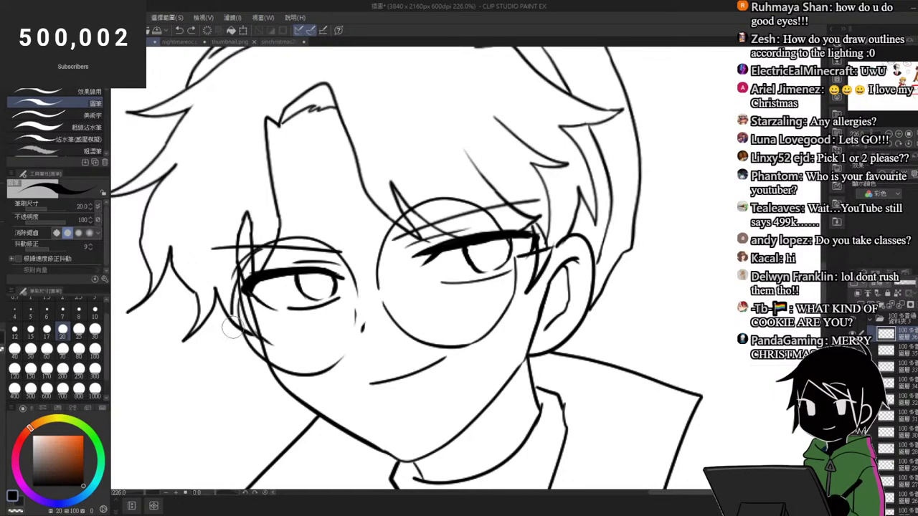
pyautogui.moveTo(240, 252)
pyautogui.mouseDown()
pyautogui.moveTo(237, 335)
pyautogui.moveTo(267, 364)
pyautogui.mouseUp()
pyautogui.scroll(3, 253, 331)
pyautogui.press('e')
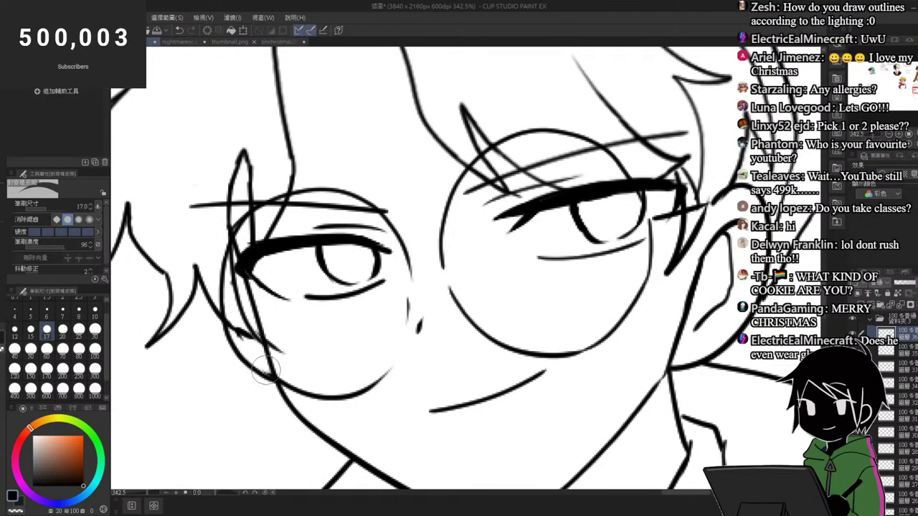
pyautogui.scroll(-5, 251, 348)
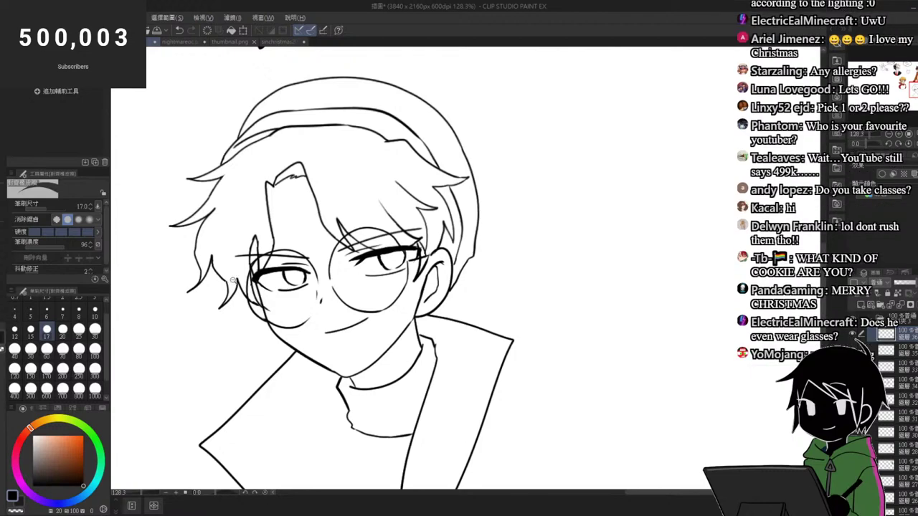
pyautogui.scroll(5, 298, 265)
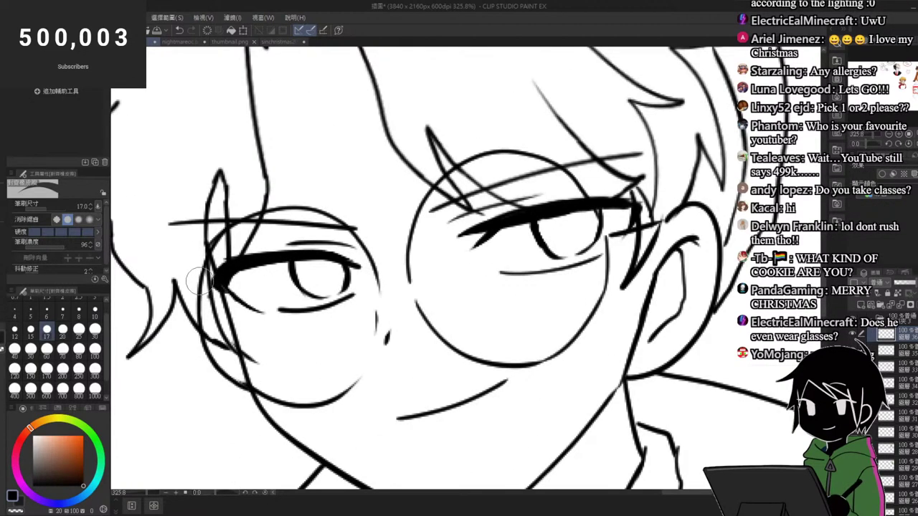
# Step: Redraw the left lens's outer edge as a wider curve from the cheek up over the eyebrow
pyautogui.press('p')
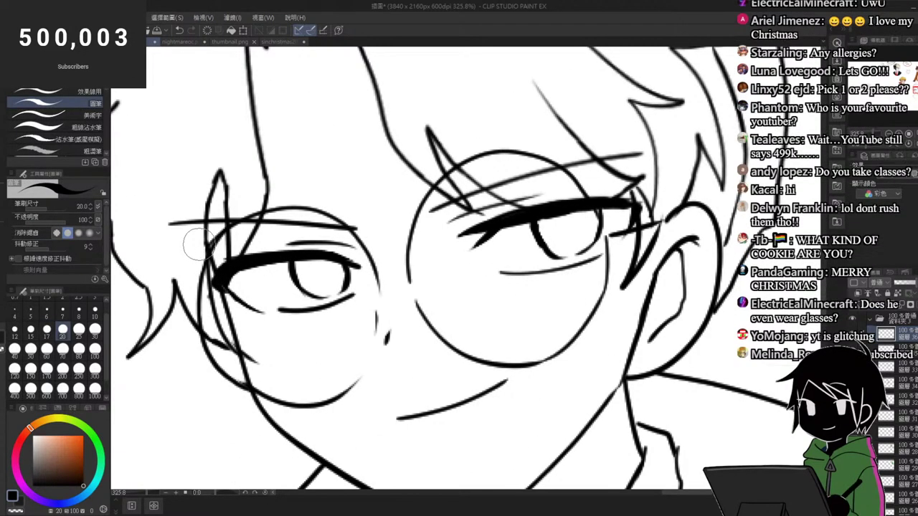
pyautogui.moveTo(205, 303)
pyautogui.mouseDown()
pyautogui.moveTo(196, 277)
pyautogui.moveTo(222, 231)
pyautogui.mouseUp()
pyautogui.hotkey('ctrl', 'z')
pyautogui.moveTo(200, 321)
pyautogui.mouseDown()
pyautogui.moveTo(191, 288)
pyautogui.moveTo(271, 198)
pyautogui.moveTo(360, 234)
pyautogui.mouseUp()
pyautogui.hotkey('ctrl', 'z')
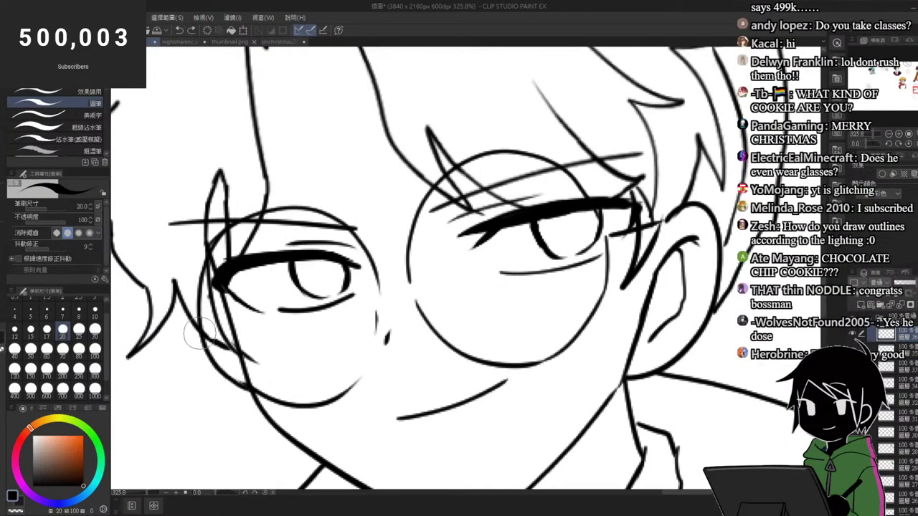
pyautogui.moveTo(197, 334)
pyautogui.mouseDown()
pyautogui.moveTo(206, 240)
pyautogui.moveTo(272, 200)
pyautogui.moveTo(336, 218)
pyautogui.mouseUp()
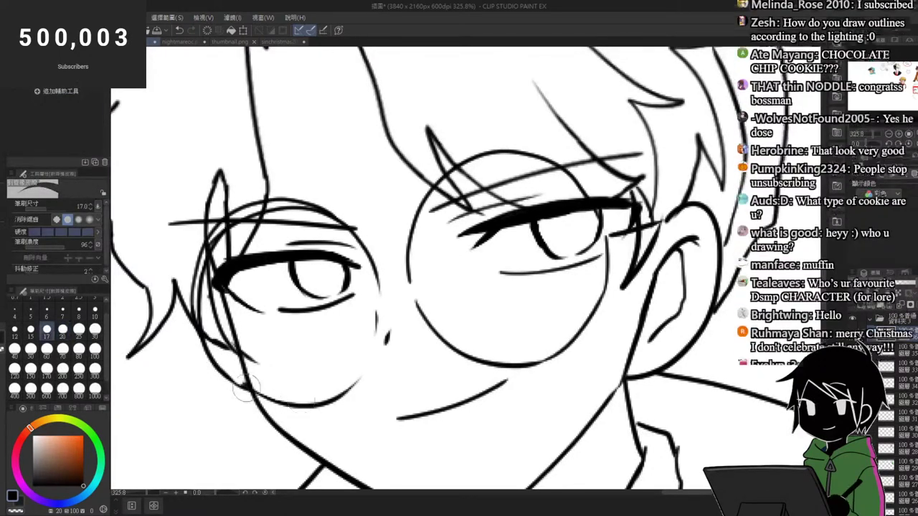
# Step: Erase the left lens's old inner outline so that only the wider curve remains around the eye
pyautogui.press('e')
pyautogui.scroll(5, 199, 293)
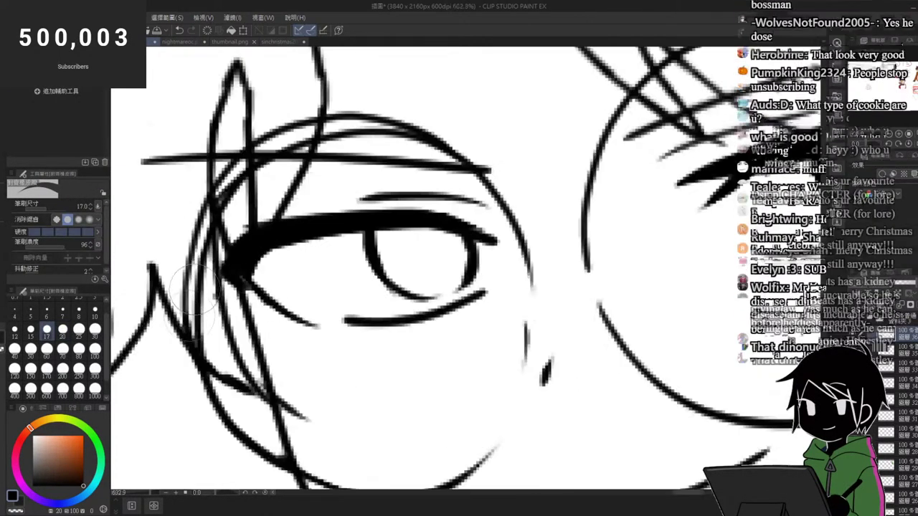
pyautogui.moveTo(197, 329); pyautogui.dragTo(200, 278)
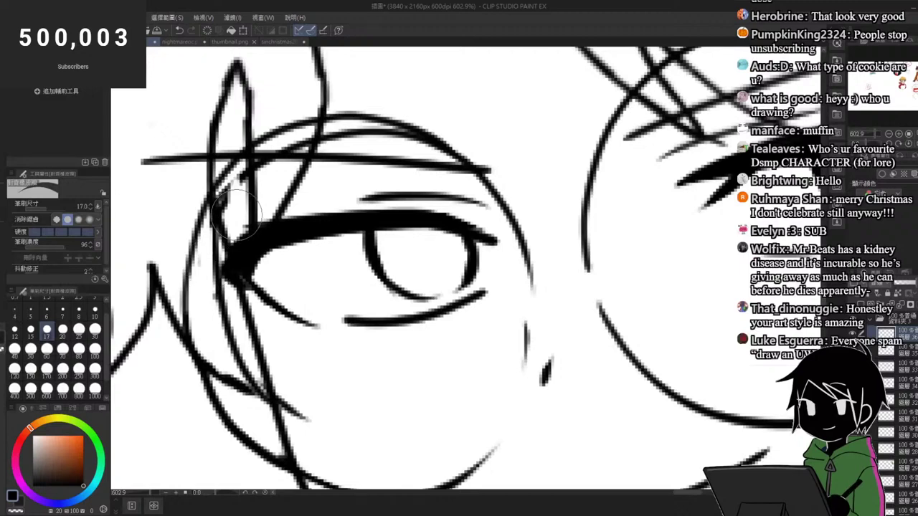
pyautogui.scroll(-3, 286, 157)
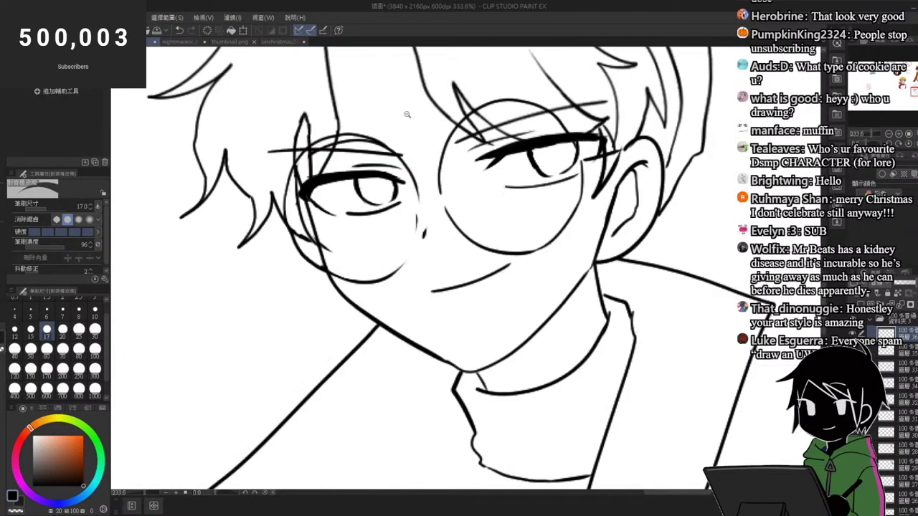
pyautogui.scroll(2, 285, 157)
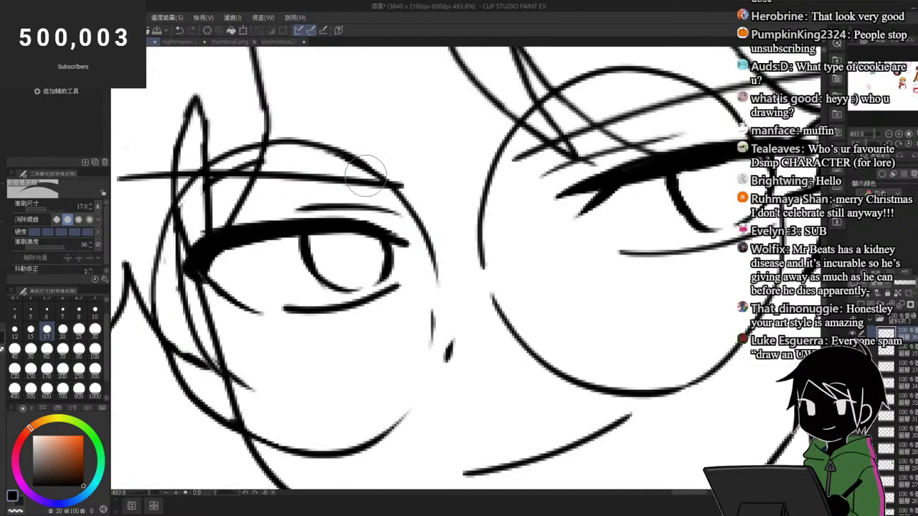
pyautogui.scroll(3, 236, 165)
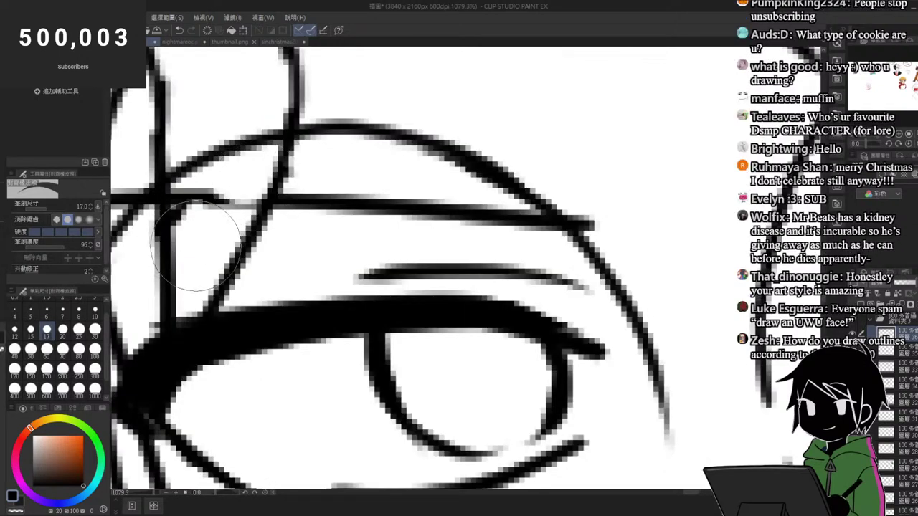
# Step: Draw the small glasses bridge across the nose between the two lenses
pyautogui.press('p')
pyautogui.scroll(-6, 191, 207)
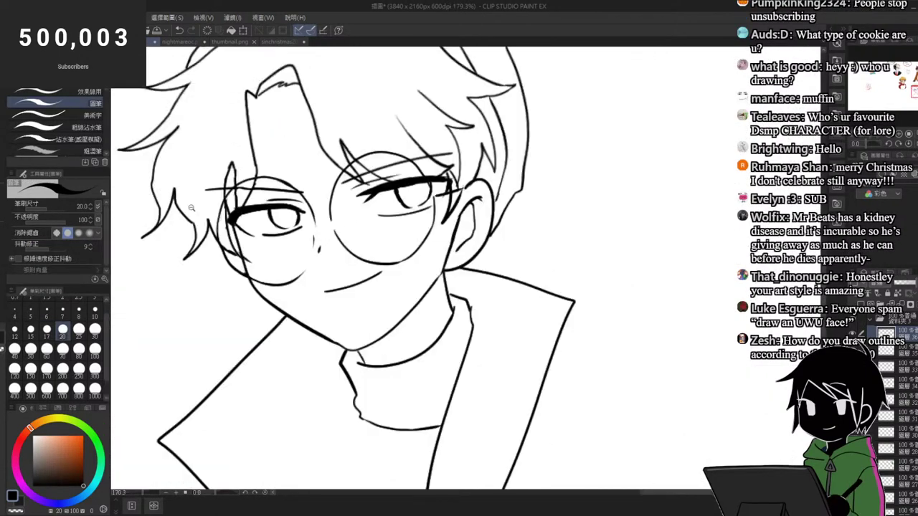
pyautogui.scroll(2, 254, 162)
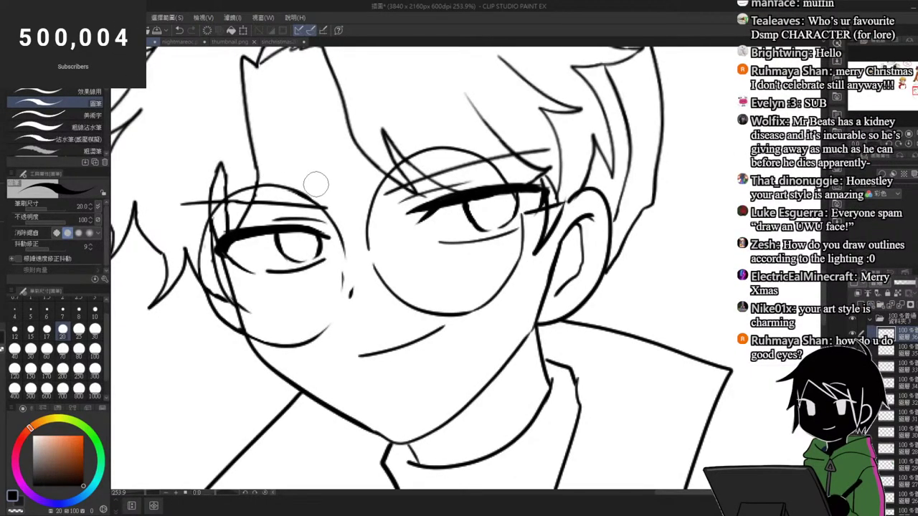
pyautogui.moveTo(327, 185)
pyautogui.mouseDown()
pyautogui.moveTo(290, 176)
pyautogui.moveTo(329, 169)
pyautogui.mouseUp()
pyautogui.scroll(2, 349, 236)
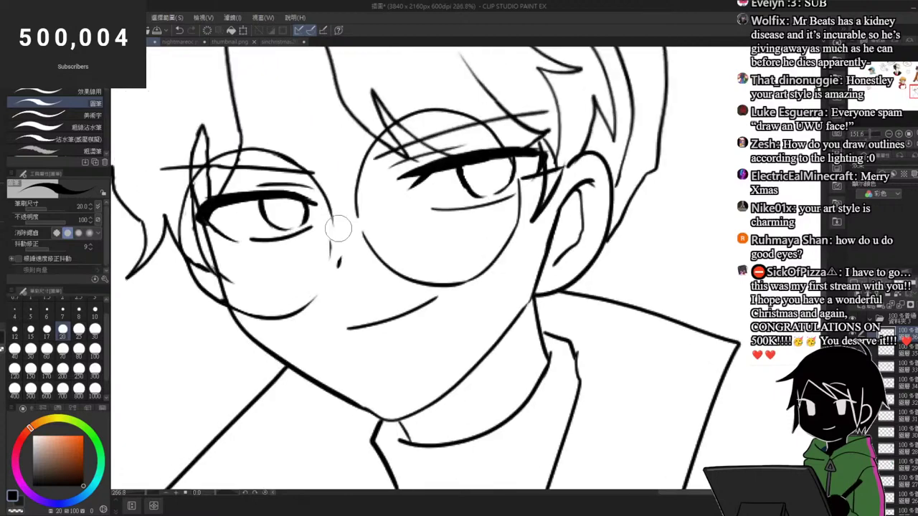
pyautogui.scroll(-2, 356, 215)
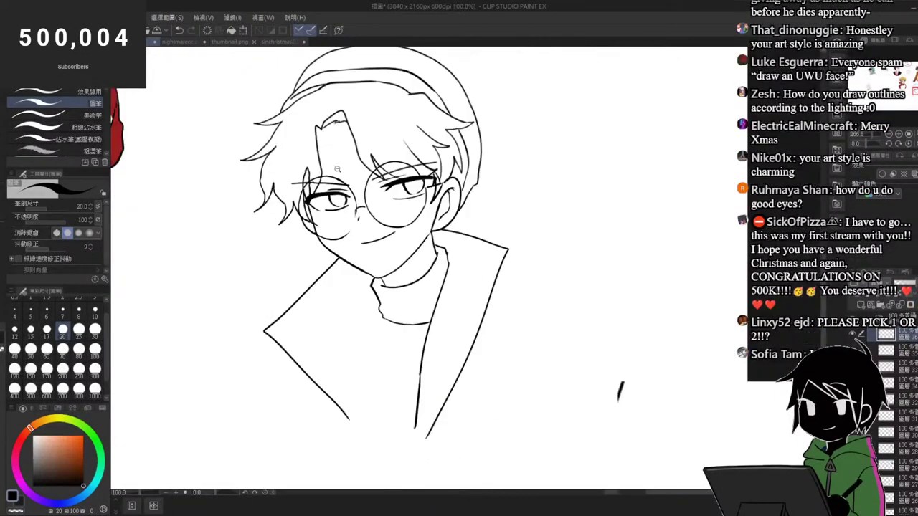
# Step: Doodle a round cat head with pointed ears and an "uwu" face in the empty area beside the red-scarf character
pyautogui.scroll(-5, 609, 309)
pyautogui.scroll(4, 317, 276)
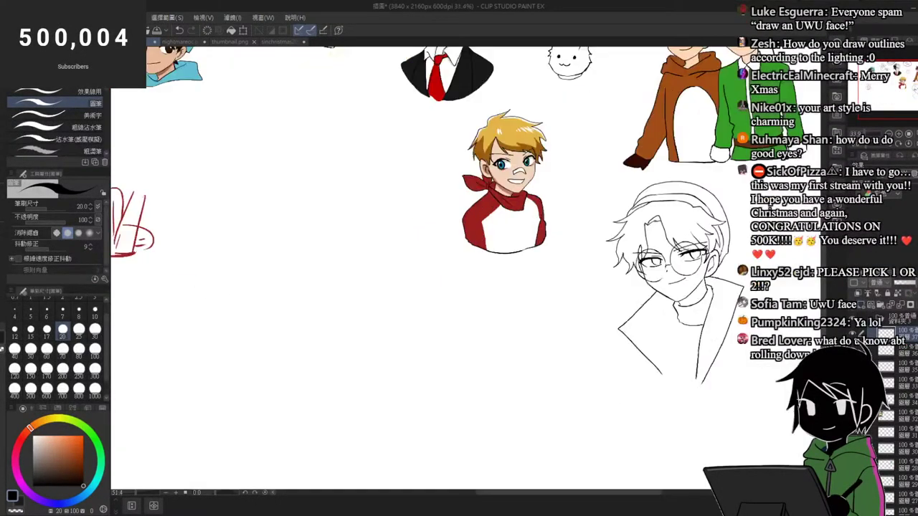
pyautogui.moveTo(320, 276)
pyautogui.mouseDown()
pyautogui.moveTo(342, 276)
pyautogui.moveTo(374, 304)
pyautogui.moveTo(425, 273)
pyautogui.mouseUp()
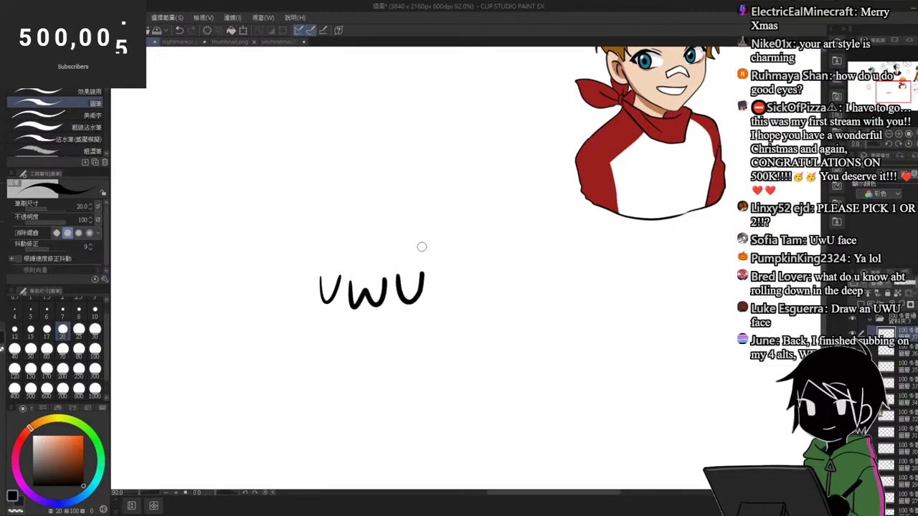
pyautogui.moveTo(308, 253)
pyautogui.mouseDown()
pyautogui.moveTo(400, 328)
pyautogui.moveTo(317, 330)
pyautogui.moveTo(413, 337)
pyautogui.mouseUp()
pyautogui.hotkey('ctrl', 'z')
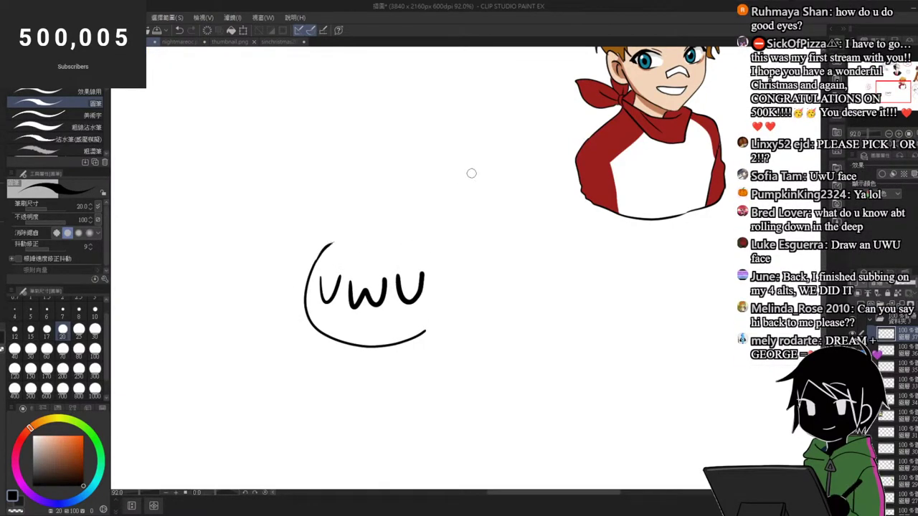
pyautogui.moveTo(409, 229); pyautogui.dragTo(447, 258)
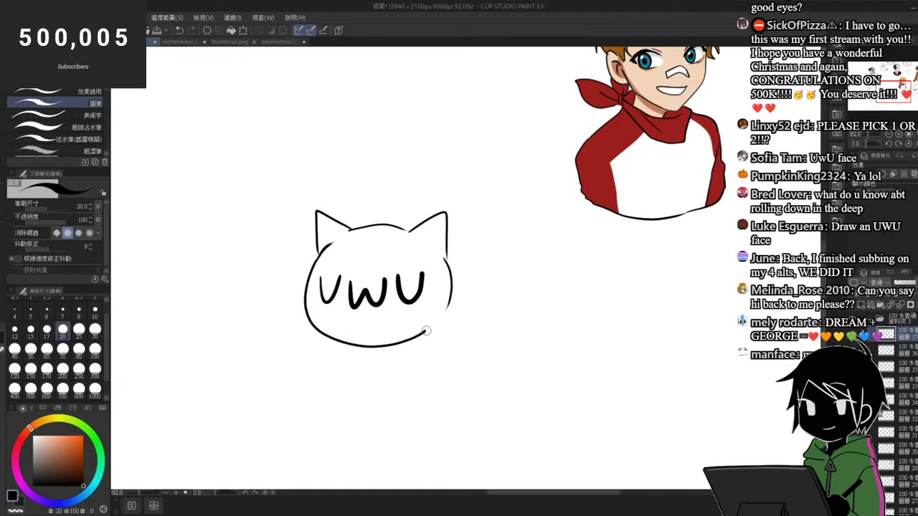
pyautogui.moveTo(425, 331)
pyautogui.mouseDown()
pyautogui.moveTo(447, 305)
pyautogui.moveTo(445, 257)
pyautogui.mouseUp()
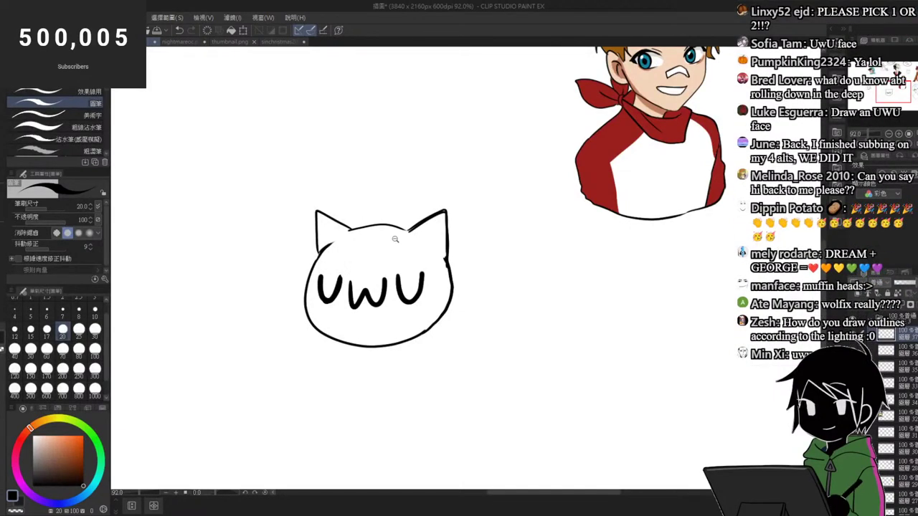
# Step: Return to the glasses character's line-art layer and draw the coat's left inner edge curving down from the collar
pyautogui.scroll(-4, 395, 239)
pyautogui.scroll(2, 465, 256)
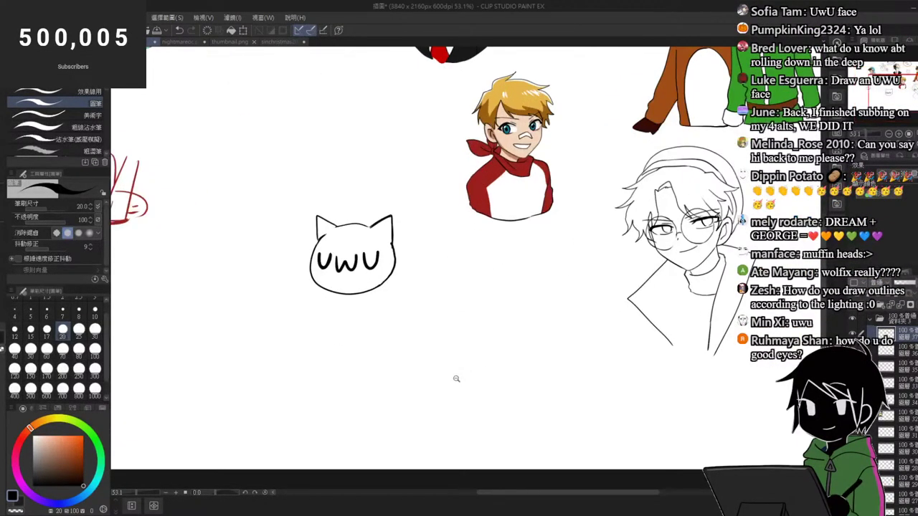
pyautogui.scroll(-4, 456, 377)
pyautogui.scroll(1, 657, 363)
pyautogui.scroll(1, 660, 370)
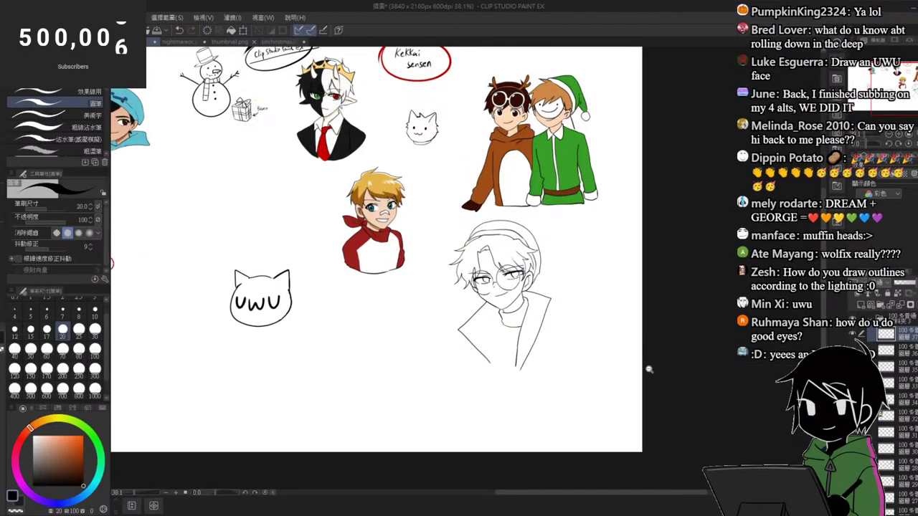
pyautogui.scroll(1, 645, 368)
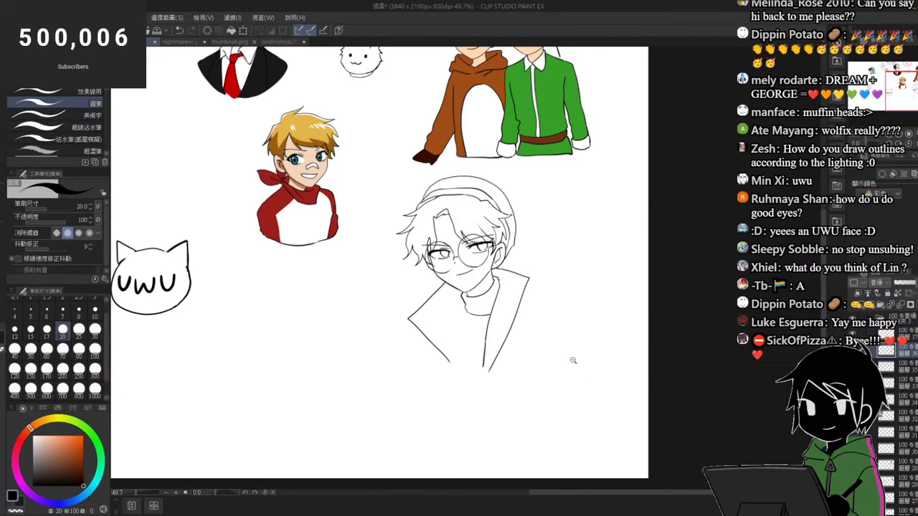
pyautogui.scroll(3, 573, 360)
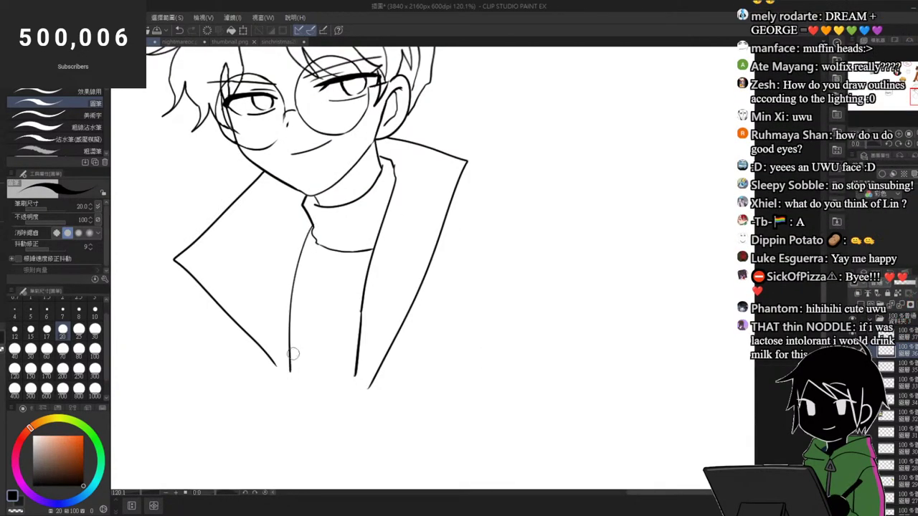
# Step: Draw the shoulder line sloping outward from the right lapel, ending in a small fold bump
pyautogui.scroll(-3, 356, 317)
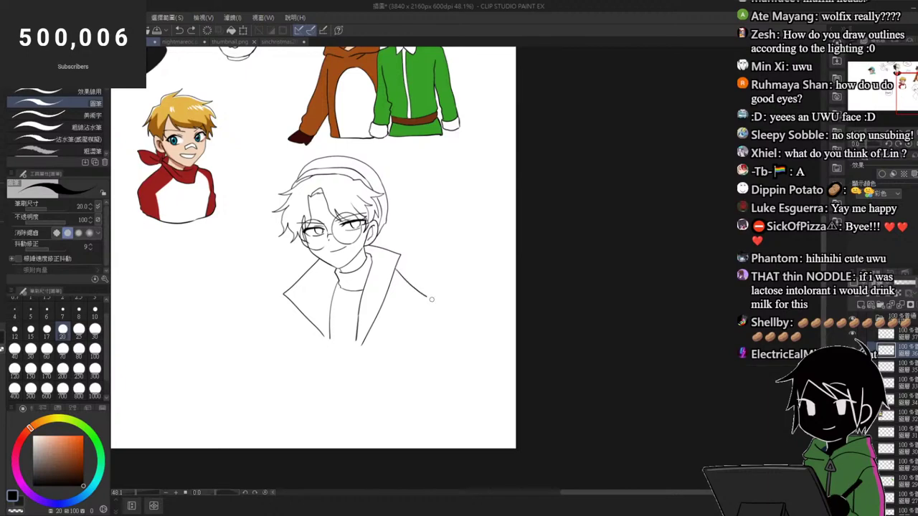
pyautogui.scroll(2, 412, 136)
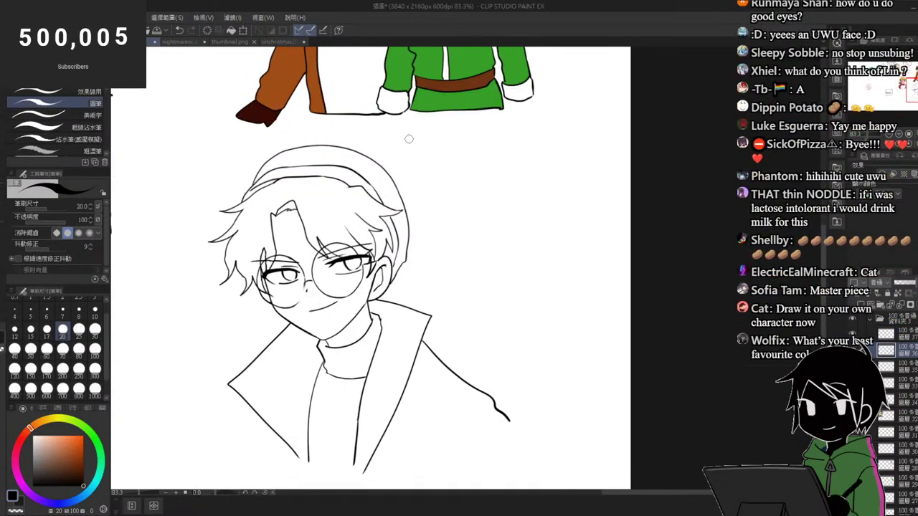
pyautogui.scroll(2, 323, 282)
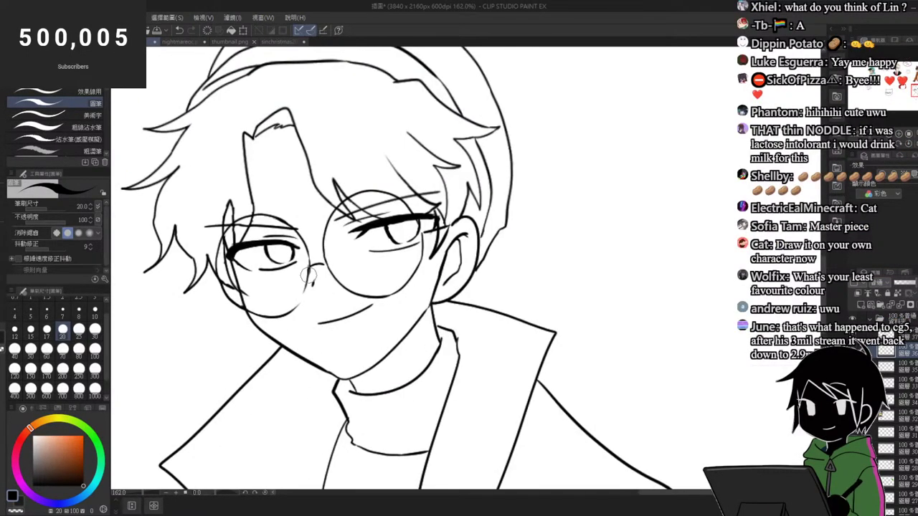
# Step: Add a layer beneath the character's line art and choose a pale peach skin colour with hue 31, saturation 14 and brightness 100
pyautogui.scroll(-3, 308, 276)
pyautogui.scroll(-1, 377, 220)
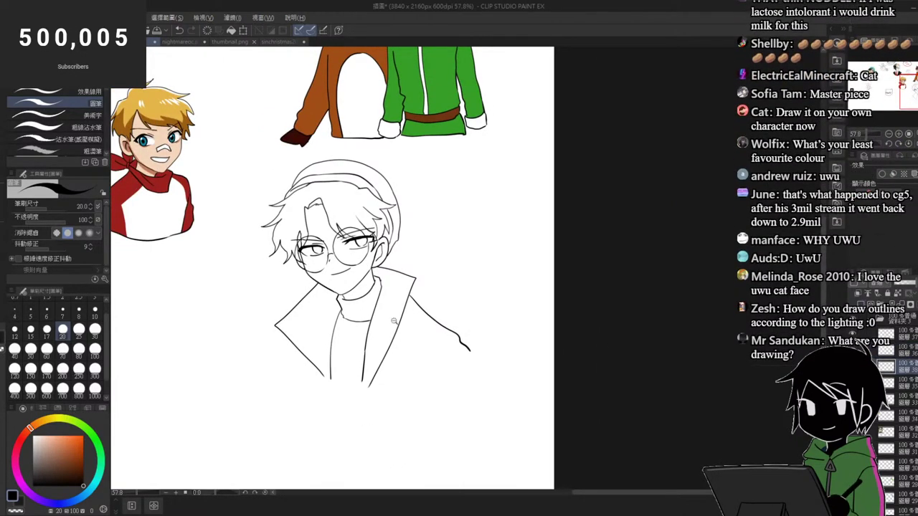
pyautogui.moveTo(365, 288); pyautogui.dragTo(452, 288)
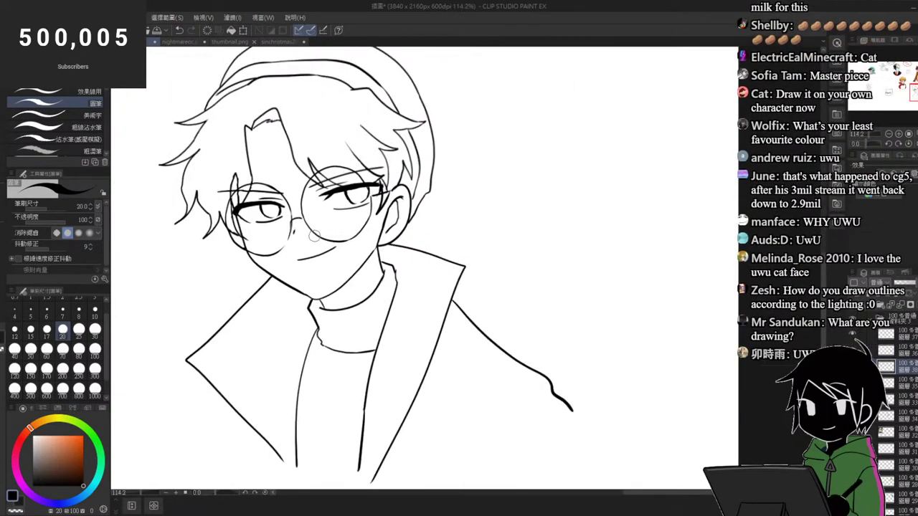
pyautogui.moveTo(38, 432); pyautogui.dragTo(32, 433)
pyautogui.click(47, 436)
pyautogui.click(41, 427)
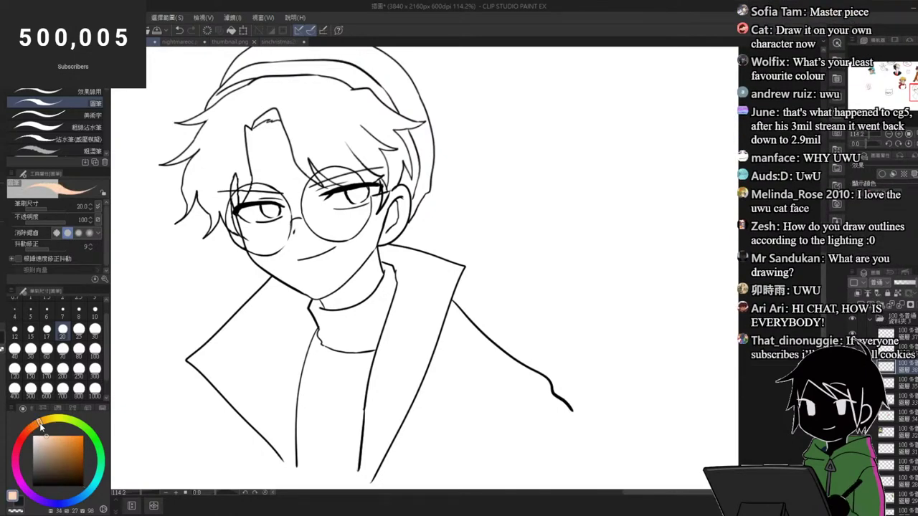
pyautogui.click(39, 438)
pyautogui.moveTo(333, 276); pyautogui.dragTo(278, 276)
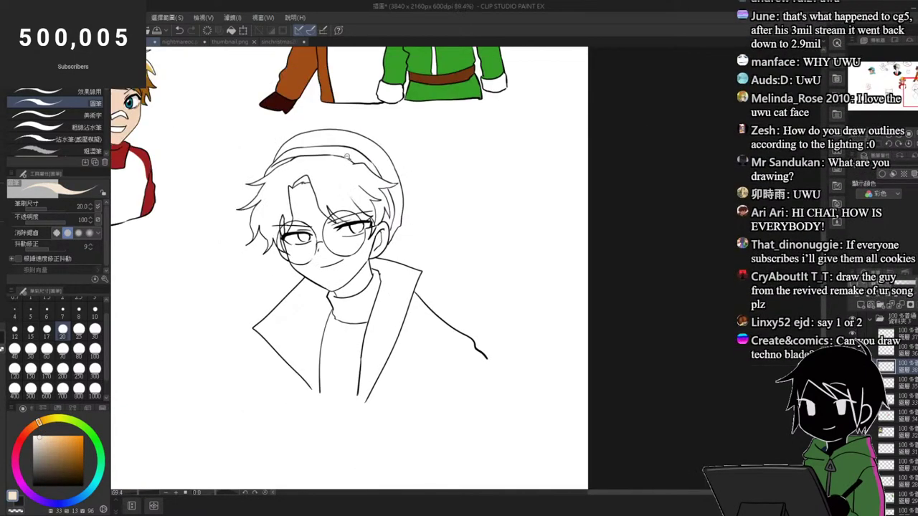
pyautogui.moveTo(321, 137); pyautogui.dragTo(362, 139)
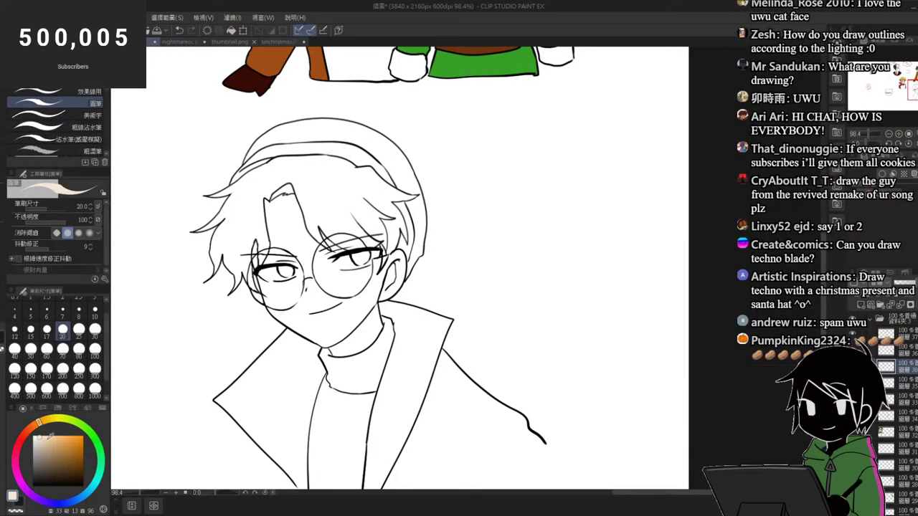
pyautogui.moveTo(49, 435); pyautogui.dragTo(41, 433)
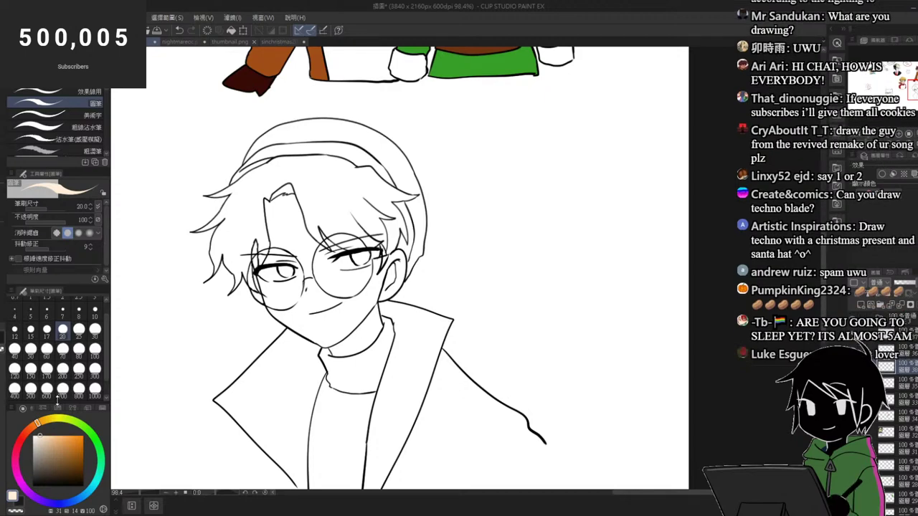
# Step: Set the round pen's brush size to 80 for colouring the skin
pyautogui.click(79, 370)
pyautogui.scroll(2, 316, 260)
pyautogui.click(79, 350)
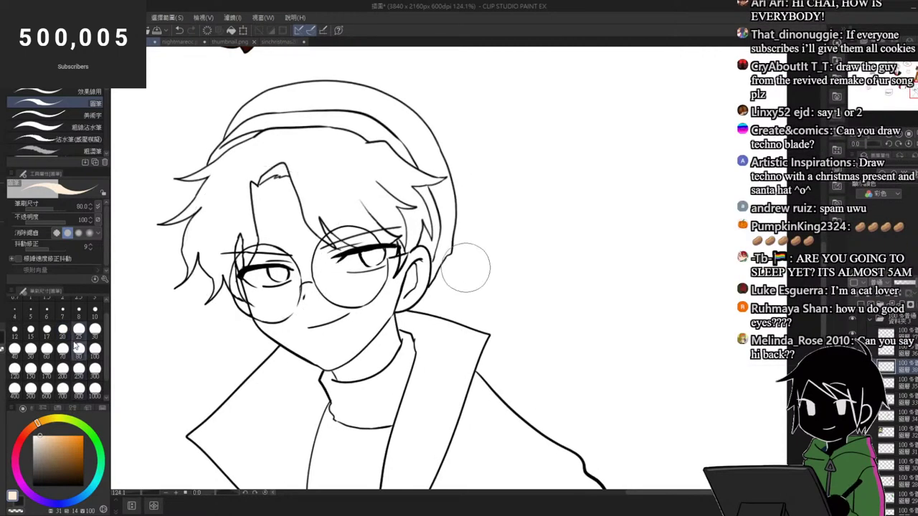
# Step: Paint the face's centre, cheeks and the forehead between the parted bangs in peach with hue 26, saturation 21 and brightness 100
pyautogui.moveTo(312, 260)
pyautogui.mouseDown()
pyautogui.moveTo(315, 277)
pyautogui.moveTo(308, 233)
pyautogui.moveTo(323, 332)
pyautogui.mouseUp()
pyautogui.scroll(1, 311, 237)
pyautogui.moveTo(266, 244); pyautogui.dragTo(287, 312)
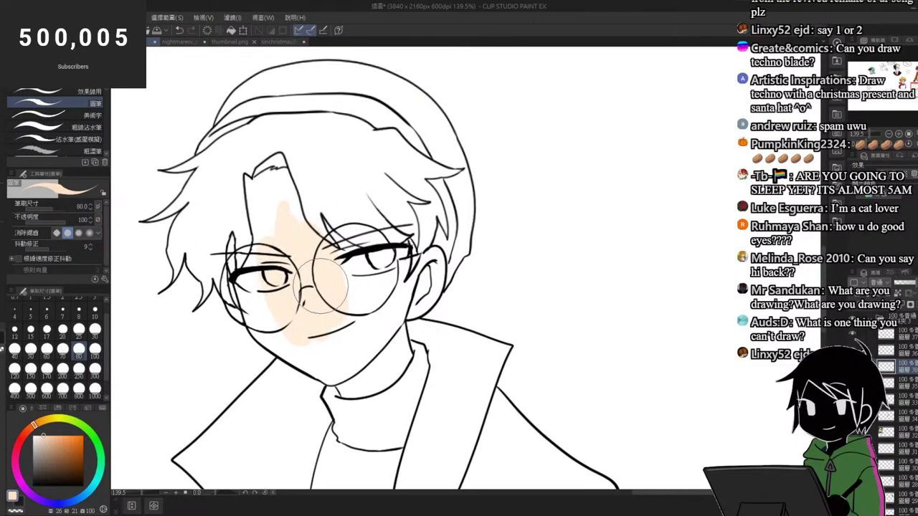
pyautogui.moveTo(347, 252); pyautogui.dragTo(352, 327)
pyautogui.moveTo(273, 226); pyautogui.dragTo(282, 297)
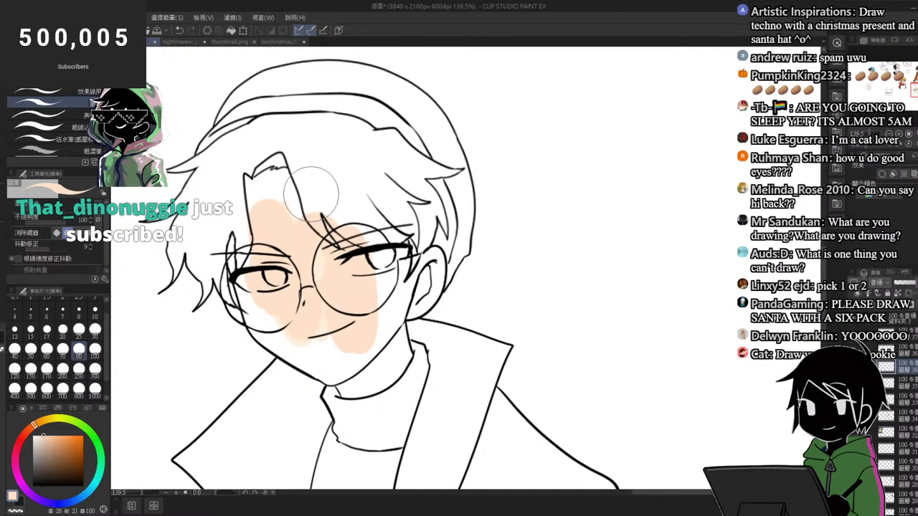
pyautogui.moveTo(319, 219)
pyautogui.mouseDown()
pyautogui.moveTo(278, 230)
pyautogui.moveTo(243, 169)
pyautogui.mouseUp()
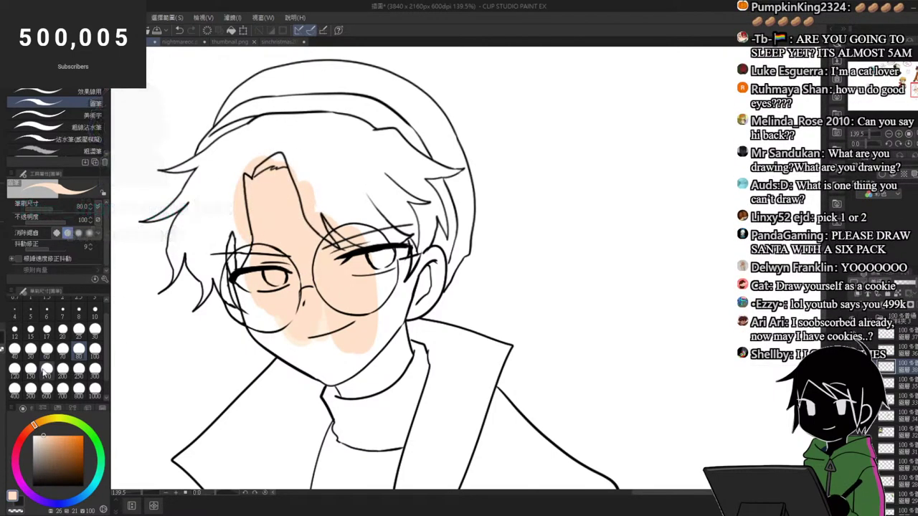
# Step: Paint the cheek beside the ear at brush size 70, and fill the chin, neck and ear with the skin colour
pyautogui.click(63, 329)
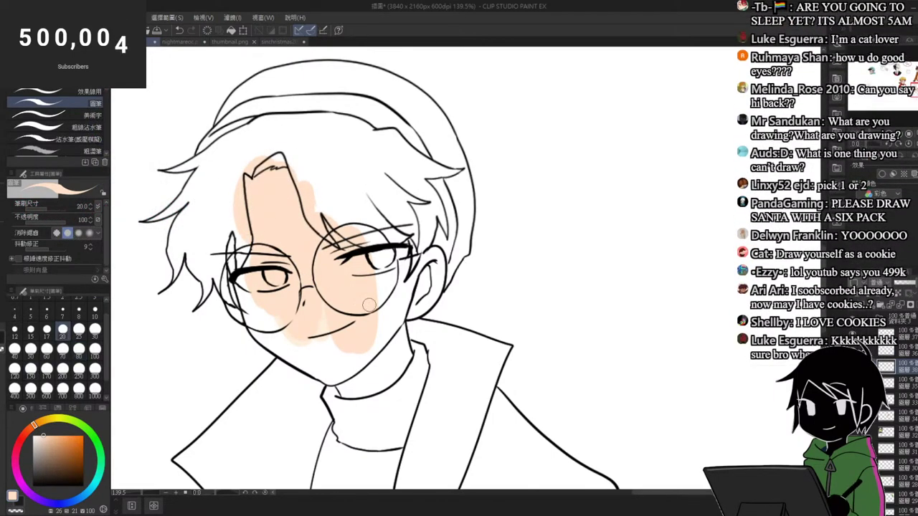
pyautogui.click(63, 348)
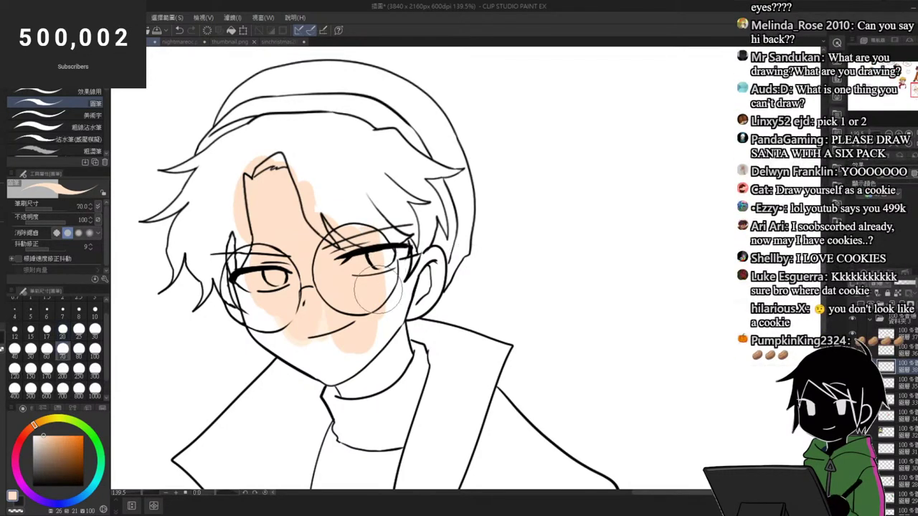
pyautogui.moveTo(378, 290)
pyautogui.mouseDown()
pyautogui.moveTo(396, 234)
pyautogui.moveTo(404, 293)
pyautogui.moveTo(412, 269)
pyautogui.moveTo(382, 320)
pyautogui.mouseUp()
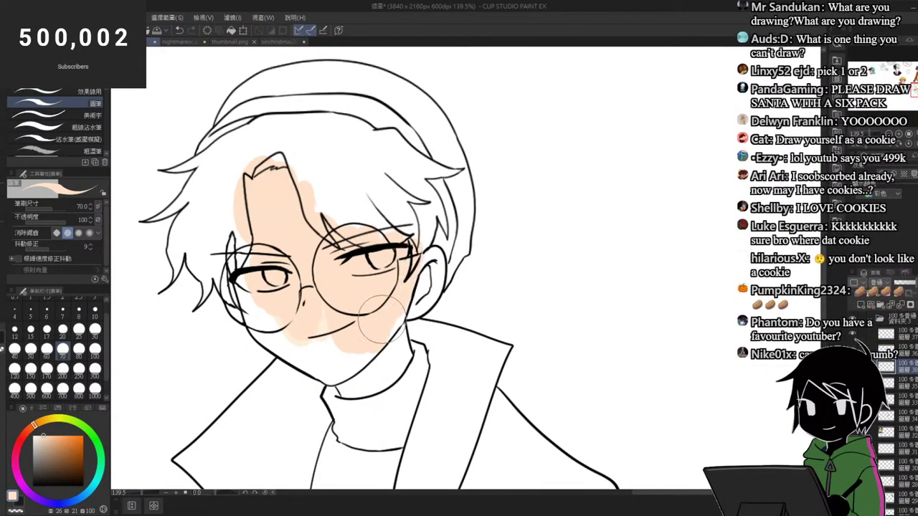
pyautogui.press('g')
pyautogui.click(341, 362)
pyautogui.click(427, 287)
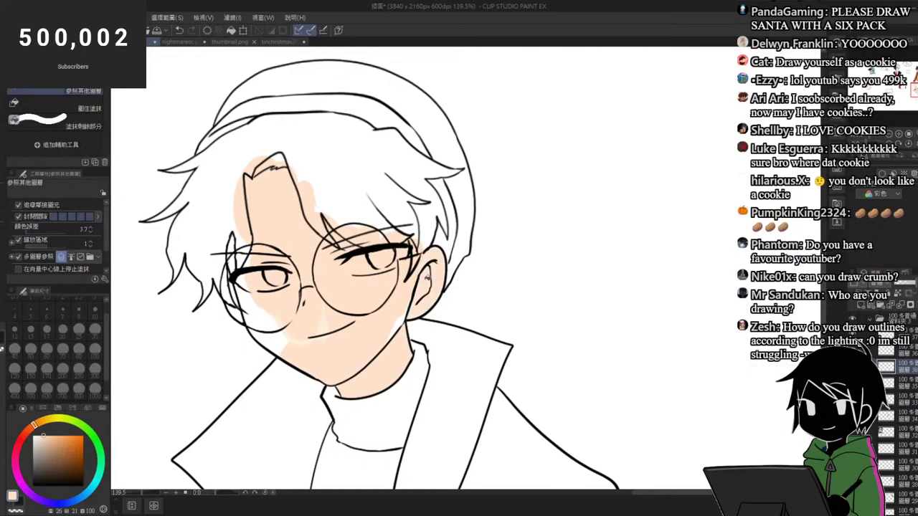
# Step: Paint the remaining white areas of the other cheek and jaw with the skin colour, reducing the brush size to 25 for the edges
pyautogui.press('b')
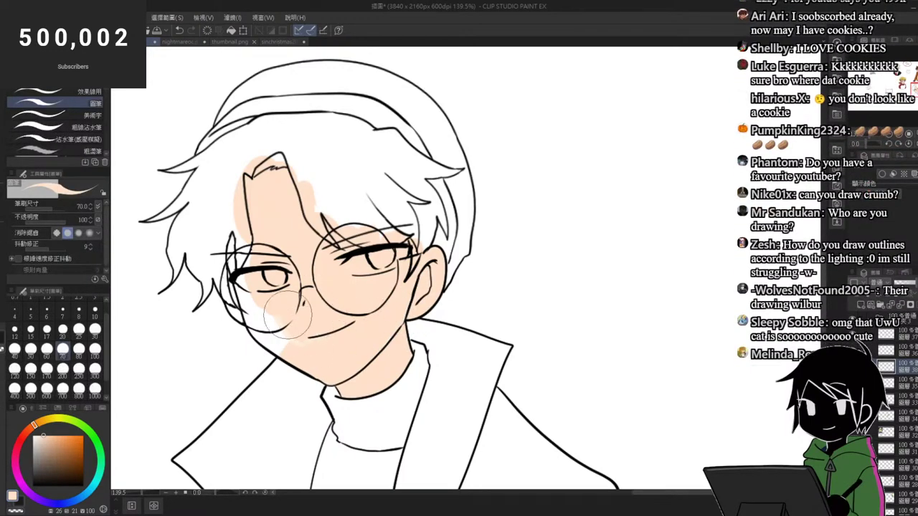
pyautogui.moveTo(259, 294)
pyautogui.mouseDown()
pyautogui.moveTo(288, 292)
pyautogui.moveTo(229, 233)
pyautogui.moveTo(220, 243)
pyautogui.moveTo(228, 313)
pyautogui.moveTo(252, 332)
pyautogui.moveTo(286, 340)
pyautogui.moveTo(288, 364)
pyautogui.moveTo(299, 373)
pyautogui.mouseUp()
pyautogui.click(79, 331)
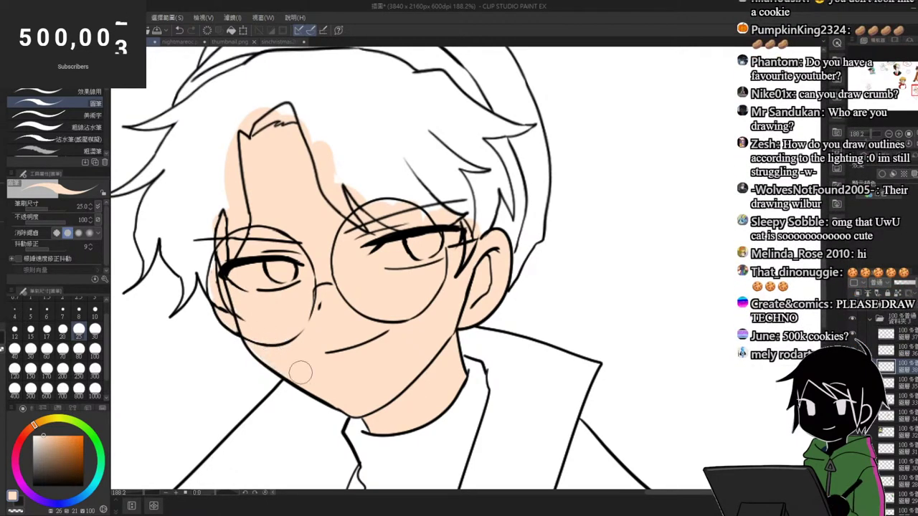
pyautogui.scroll(-3, 363, 322)
pyautogui.scroll(2, 363, 288)
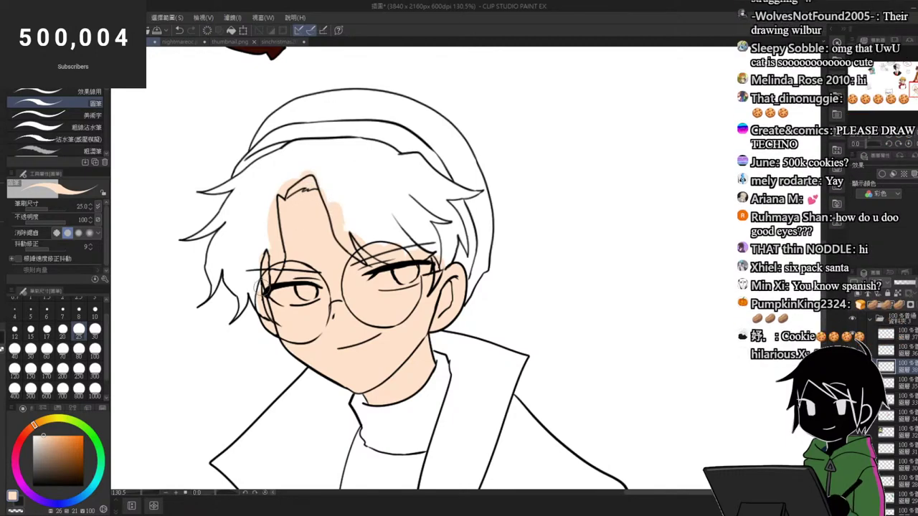
# Step: Fill the hair and the lock above the ear with dark brown at hue 22, saturation 91 and brightness 26
pyautogui.moveTo(79, 448); pyautogui.dragTo(81, 470)
pyautogui.press('g')
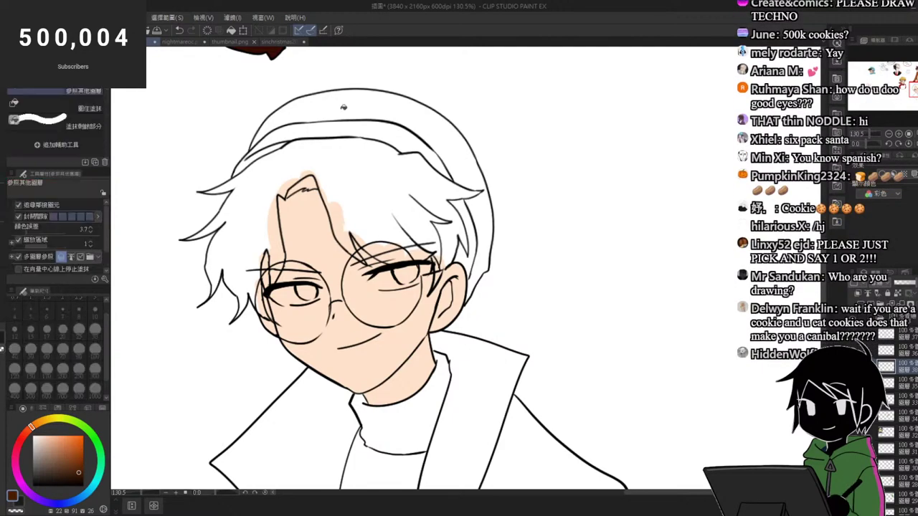
pyautogui.scroll(1, 384, 139)
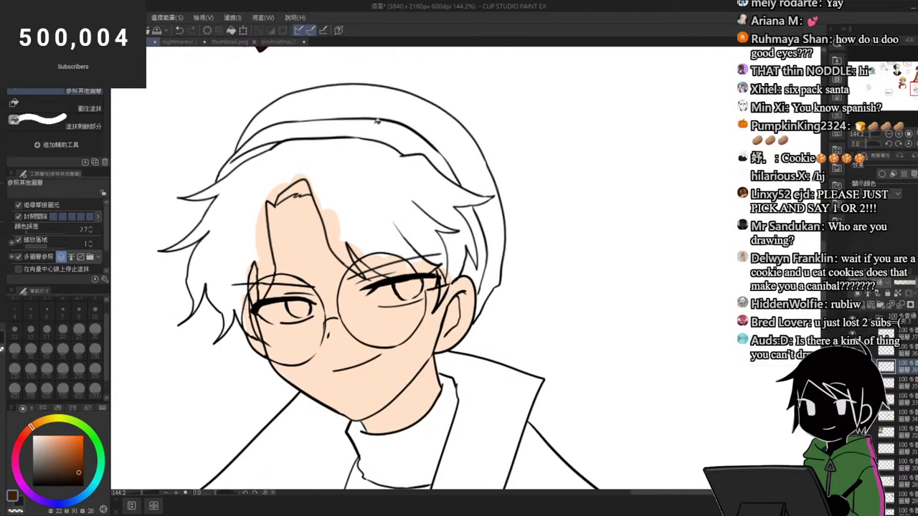
pyautogui.click(377, 176)
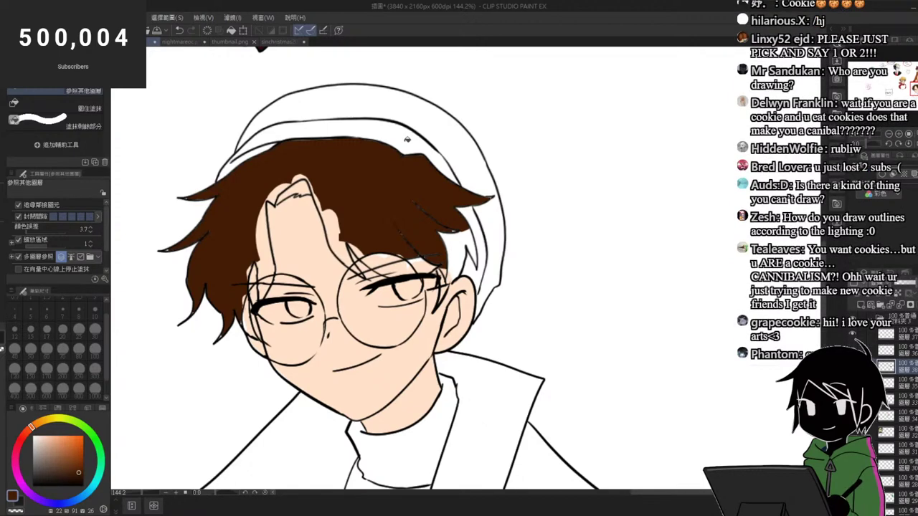
pyautogui.click(457, 247)
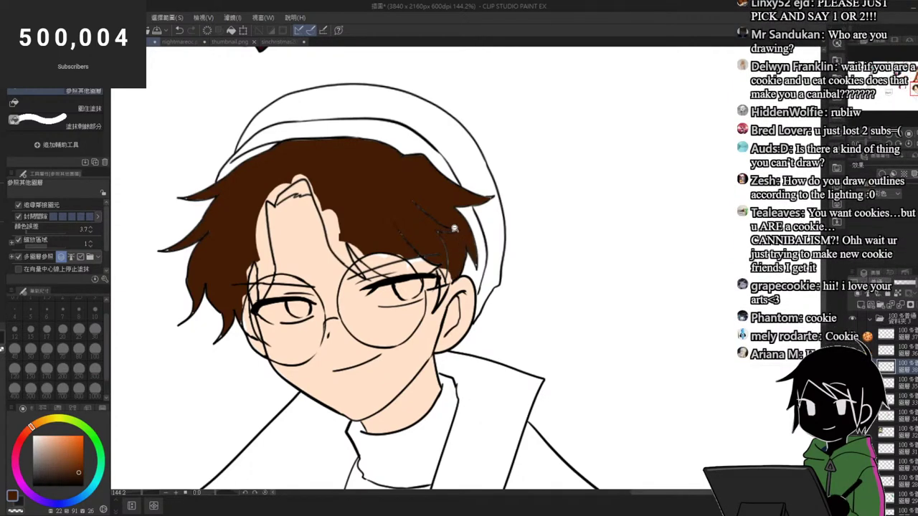
# Step: Fill the skin-coloured overlap in the bangs beside the forehead and the hair area showing through the larger lens with the hair brown
pyautogui.scroll(2, 453, 228)
pyautogui.press('b')
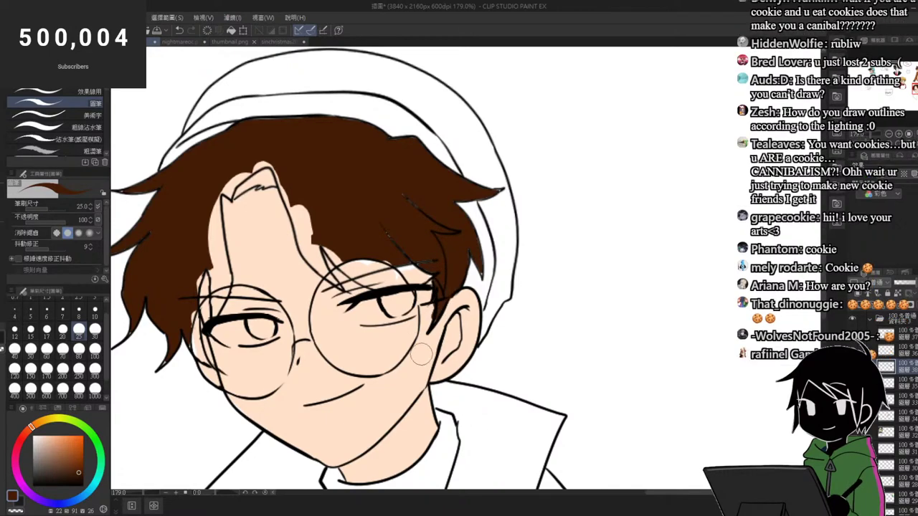
pyautogui.keyDown('alt'); pyautogui.click(427, 319); pyautogui.keyUp('alt')
pyautogui.keyDown('alt'); pyautogui.click(359, 191); pyautogui.keyUp('alt')
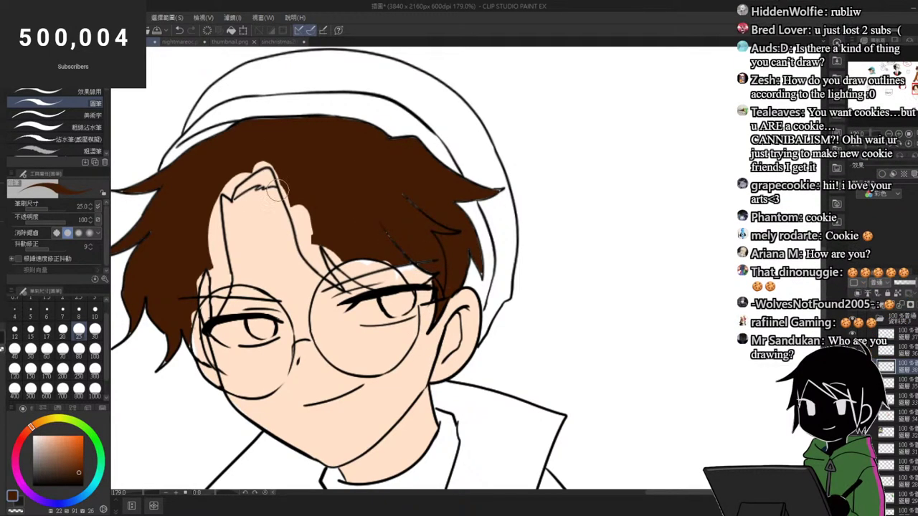
pyautogui.press('g')
pyautogui.click(301, 232)
pyautogui.click(387, 273)
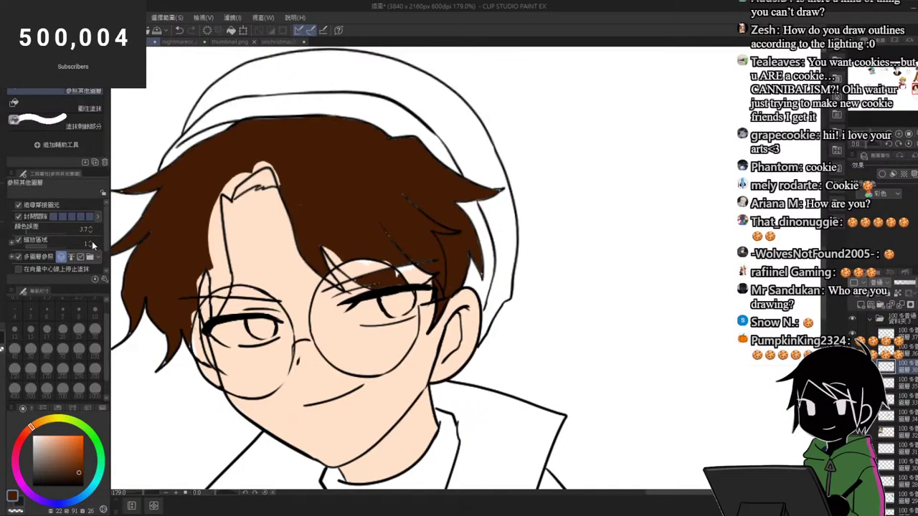
# Step: Set the fill tool's area scaling to 2 and fill the remaining gaps in the bangs on both sides of the forehead
pyautogui.click(91, 242)
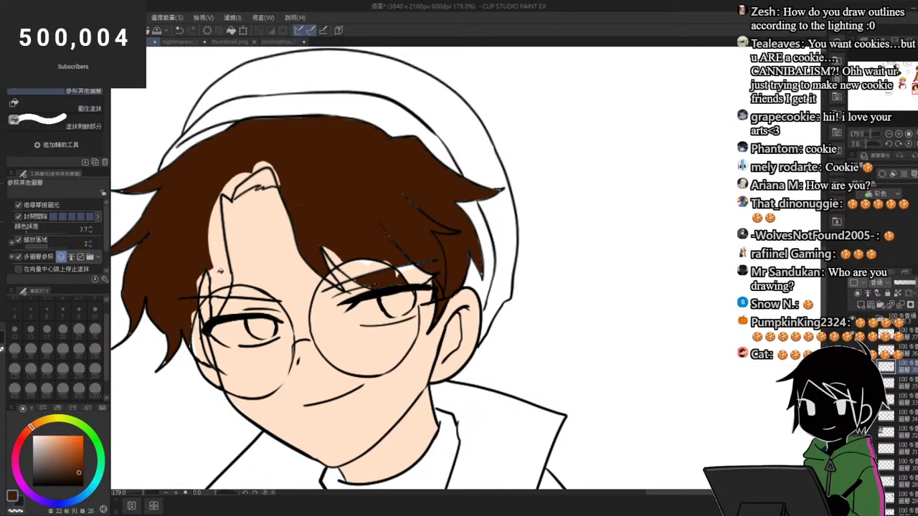
pyautogui.click(222, 271)
pyautogui.moveTo(300, 189); pyautogui.dragTo(241, 191)
pyautogui.moveTo(292, 211); pyautogui.dragTo(337, 215)
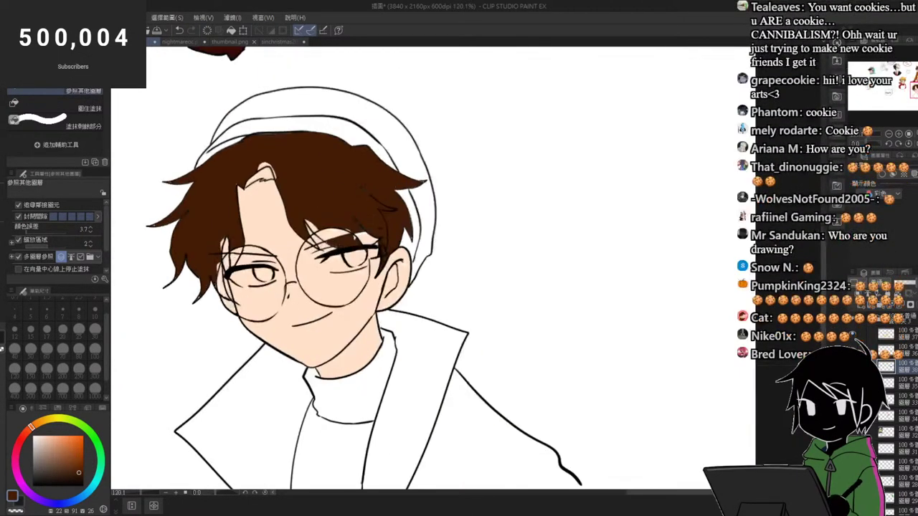
# Step: Paint the peak of the parted hairline dark brown with the round pen at size 25
pyautogui.press('p')
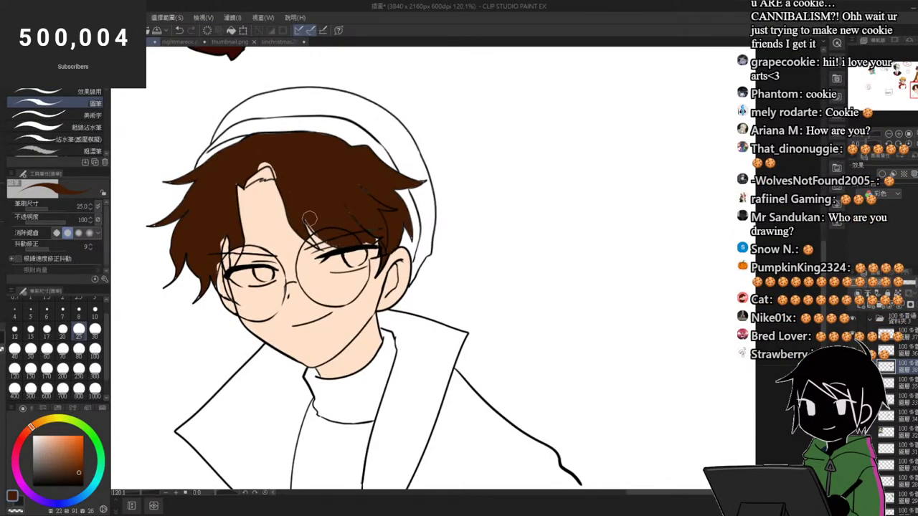
pyautogui.scroll(2, 332, 229)
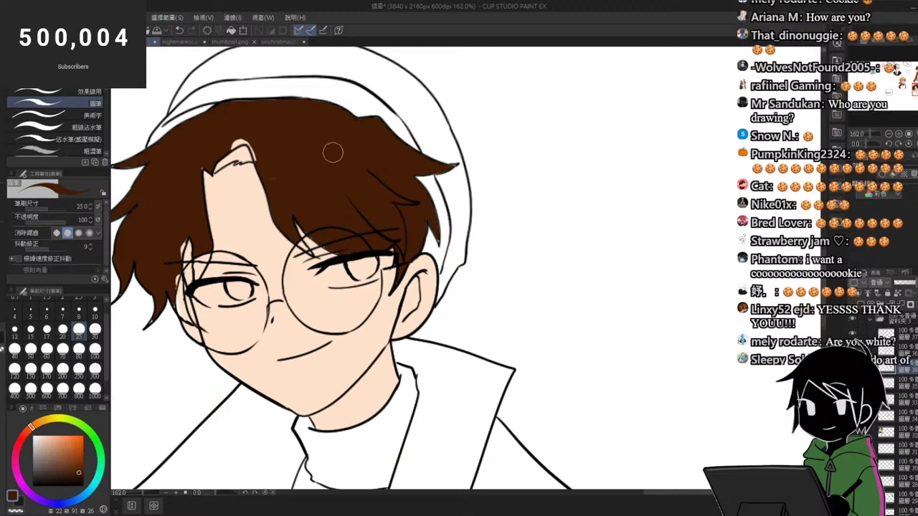
pyautogui.scroll(4, 229, 142)
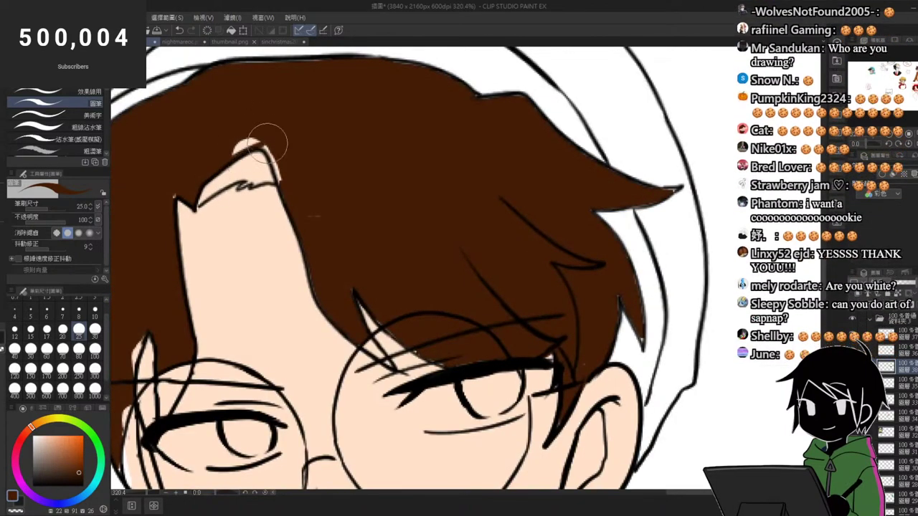
pyautogui.moveTo(208, 196)
pyautogui.mouseDown()
pyautogui.moveTo(208, 172)
pyautogui.moveTo(263, 136)
pyautogui.moveTo(289, 144)
pyautogui.moveTo(247, 167)
pyautogui.moveTo(287, 162)
pyautogui.moveTo(235, 176)
pyautogui.moveTo(298, 188)
pyautogui.mouseUp()
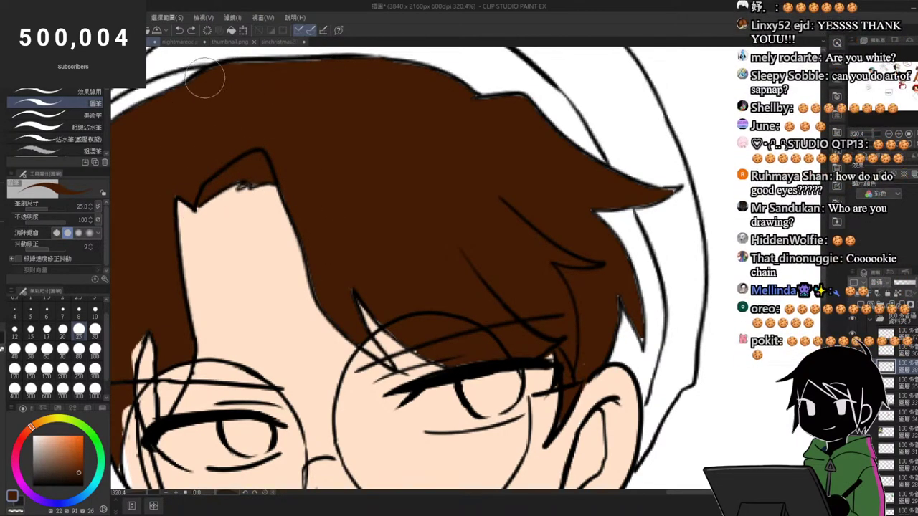
pyautogui.scroll(-3, 308, 120)
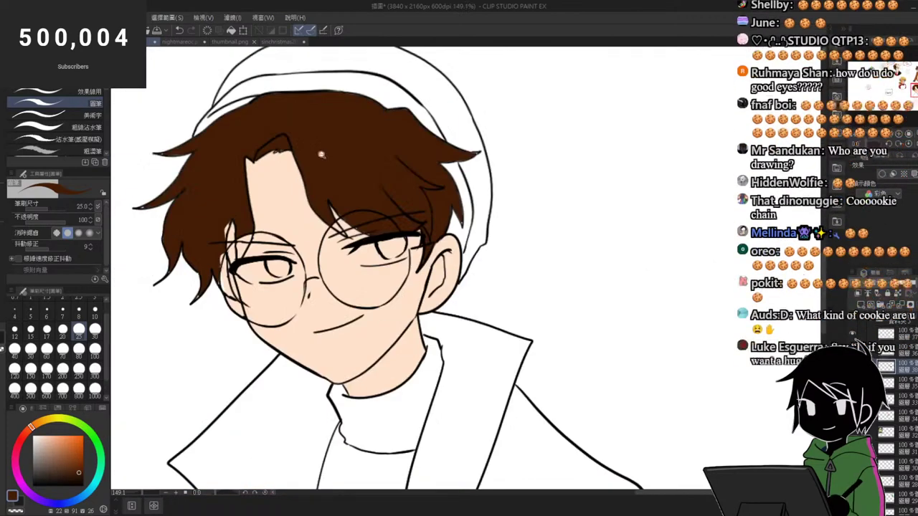
# Step: Touch up the leftover gaps in dark brown between the bang strands over the glasses and along the side lock
pyautogui.scroll(2, 321, 159)
pyautogui.scroll(-4, 359, 261)
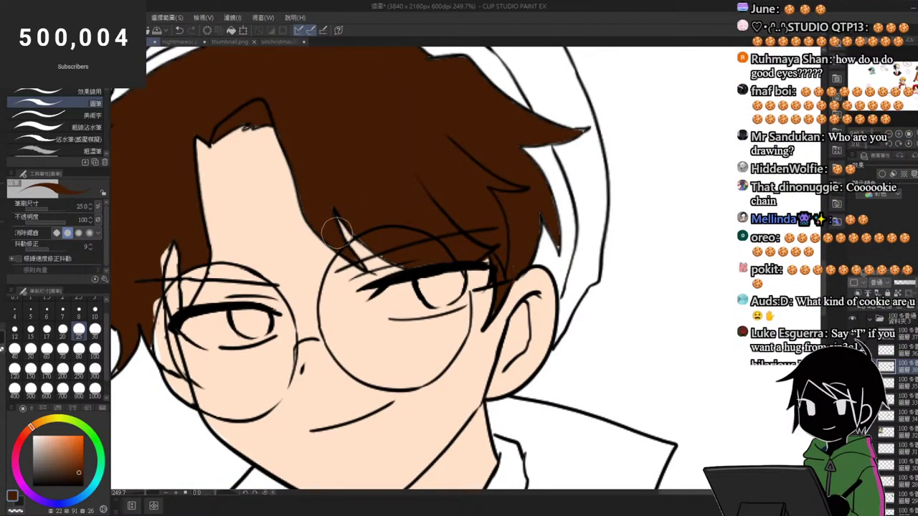
pyautogui.scroll(4, 328, 193)
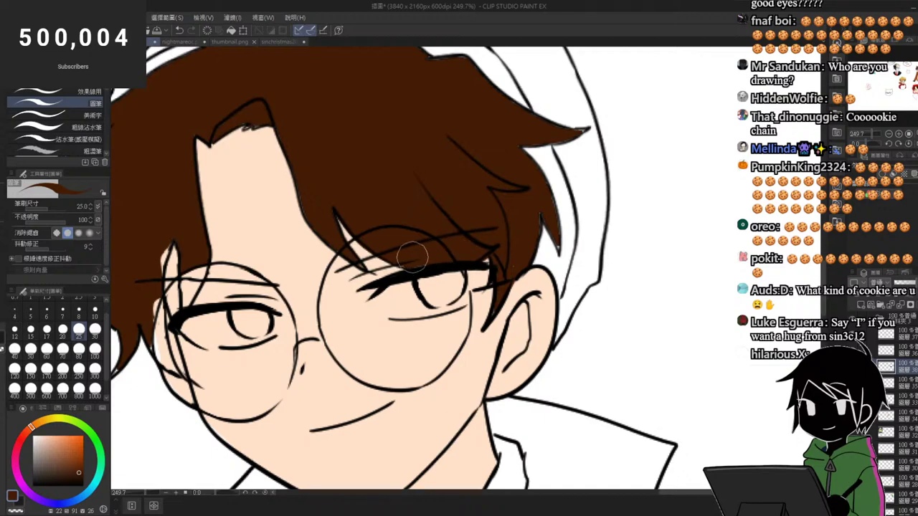
pyautogui.scroll(-2, 558, 245)
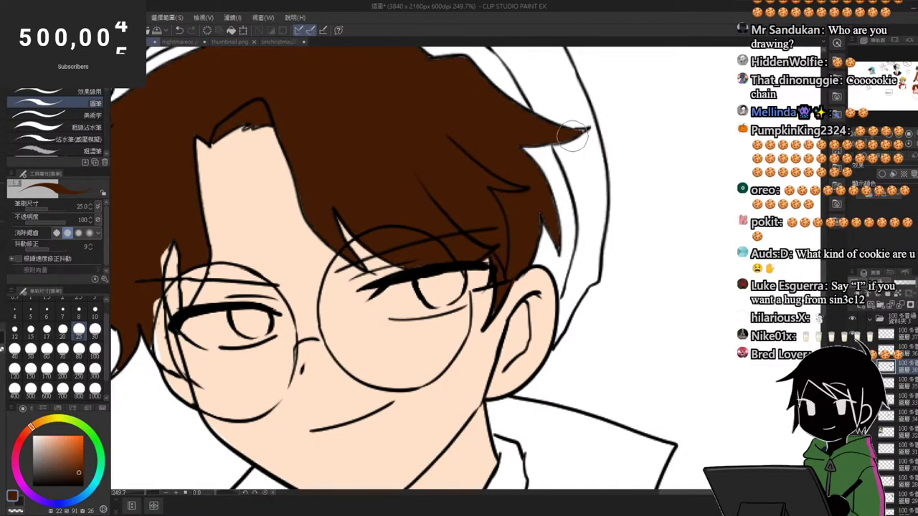
pyautogui.scroll(-2, 430, 229)
pyautogui.scroll(3, 272, 187)
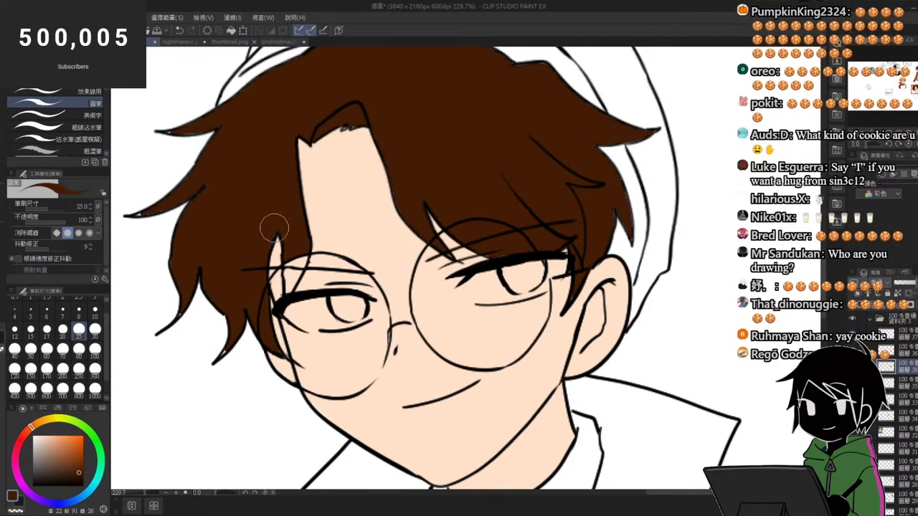
pyautogui.moveTo(288, 271); pyautogui.dragTo(288, 293)
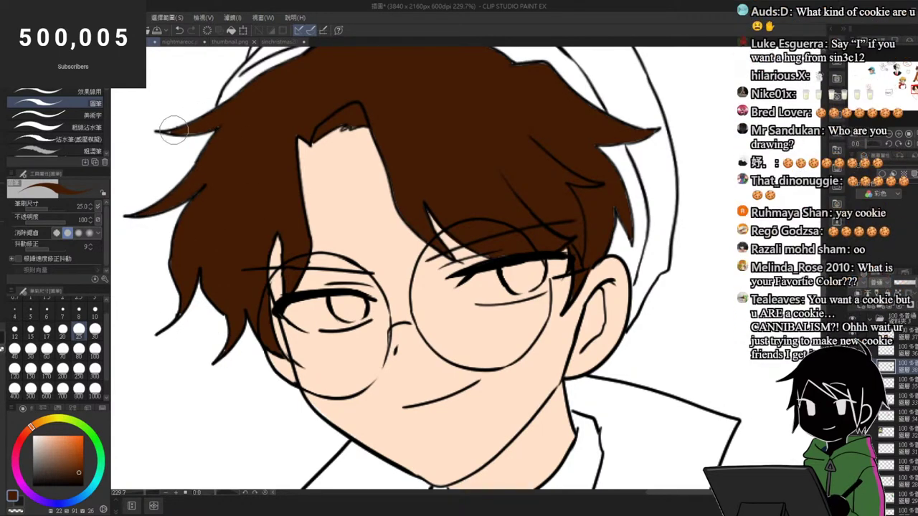
# Step: Choose a dark red and fill the upper band of the glasses character's hat with it
pyautogui.scroll(-4, 261, 206)
pyautogui.scroll(2, 366, 190)
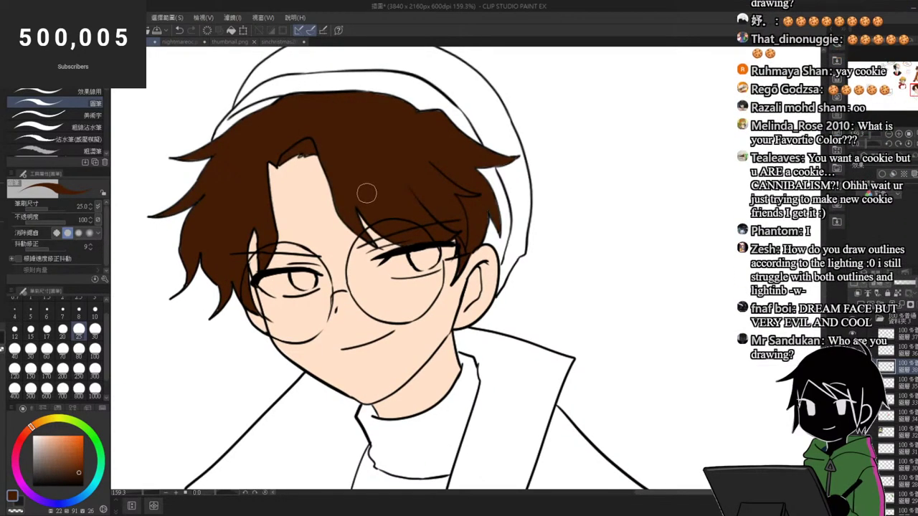
pyautogui.moveTo(446, 228); pyautogui.dragTo(411, 130)
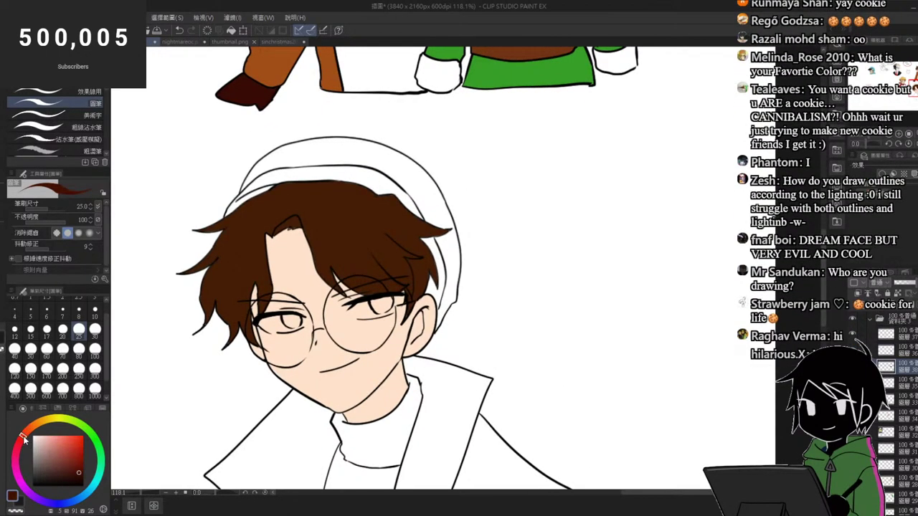
pyautogui.click(75, 464)
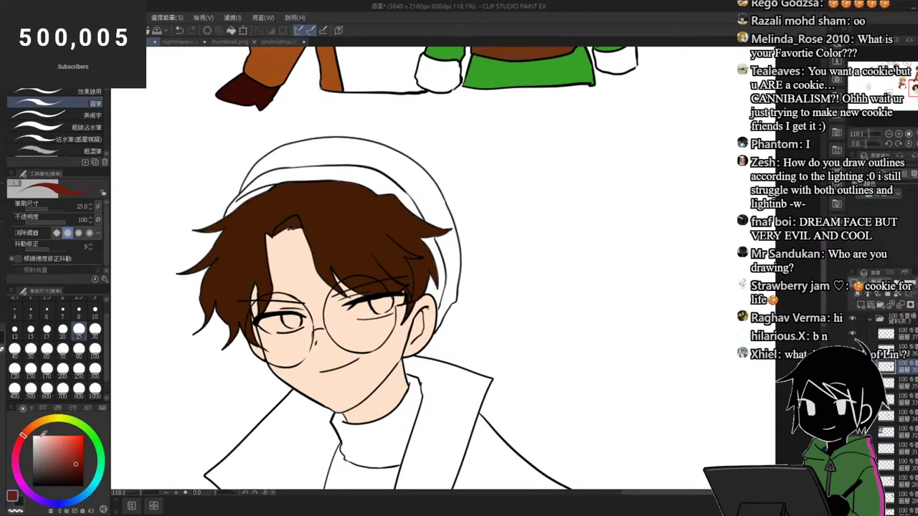
pyautogui.click(78, 467)
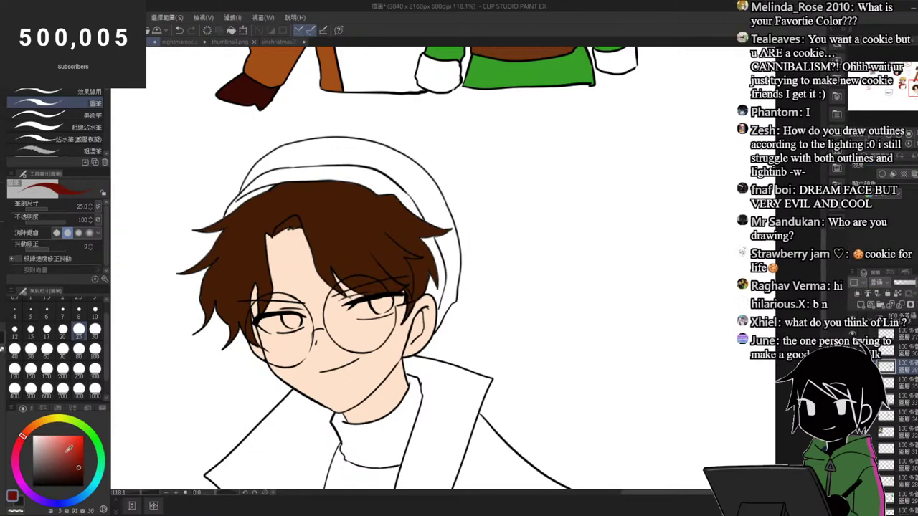
pyautogui.press('g')
pyautogui.scroll(1, 367, 140)
pyautogui.click(381, 170)
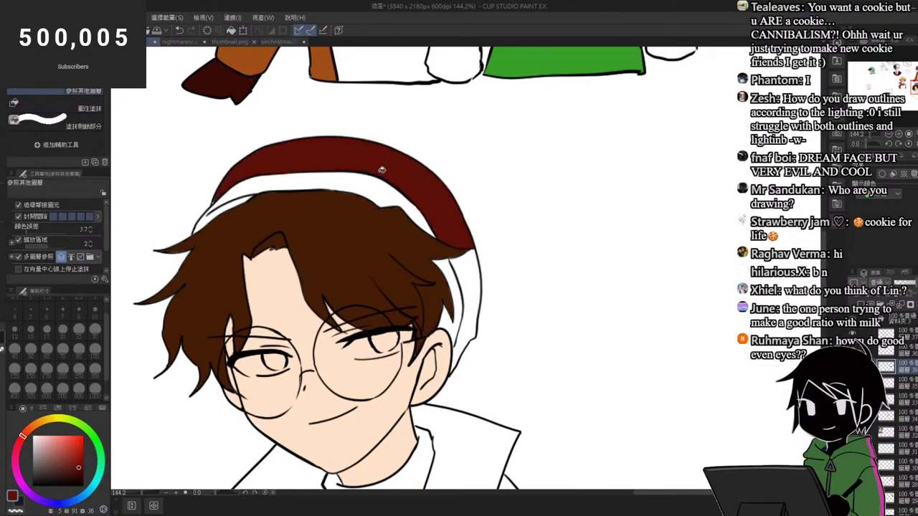
# Step: Fill the hat's brim above the hair and the hat areas behind the side hair and ear in dark red
pyautogui.scroll(-2, 371, 158)
pyautogui.click(379, 184)
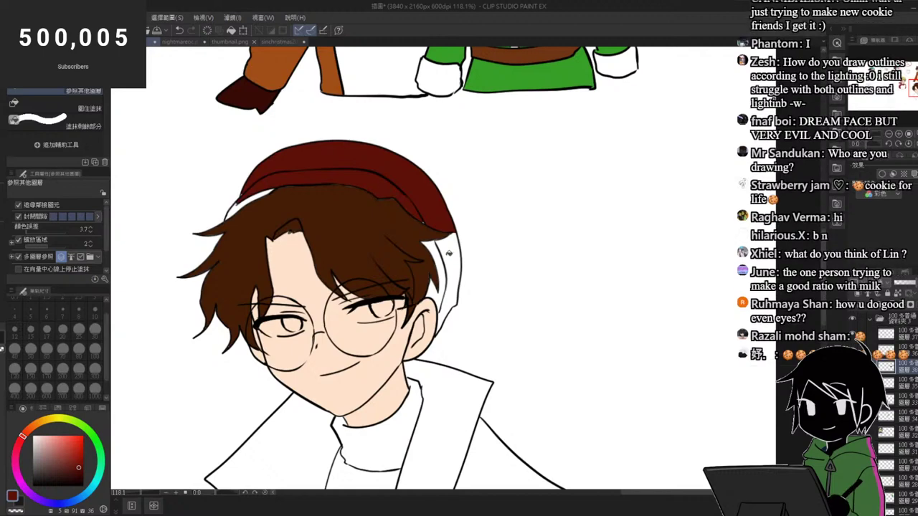
pyautogui.click(448, 254)
pyautogui.click(437, 252)
pyautogui.scroll(2, 395, 241)
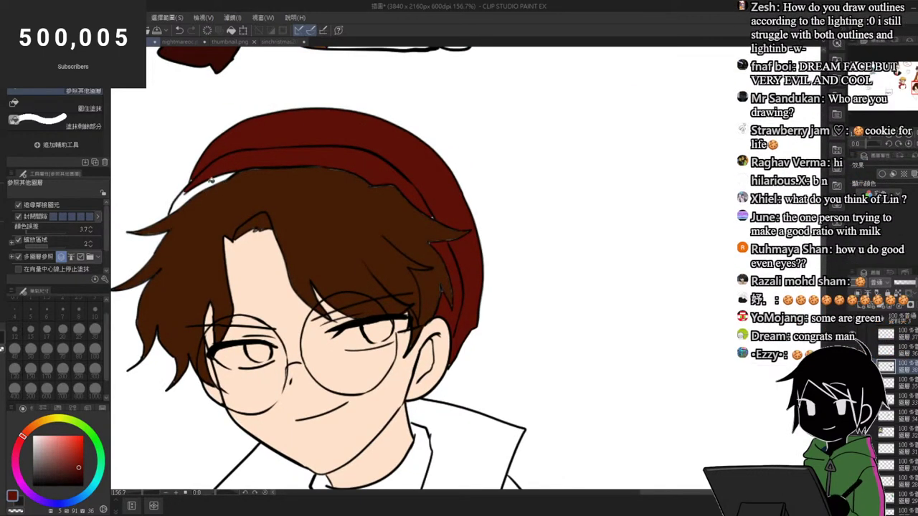
# Step: Fill the leftover white gaps at the tapered end of the brim, above the outward-flicking hair strand, in dark red
pyautogui.scroll(6, 183, 183)
pyautogui.scroll(-5, 287, 233)
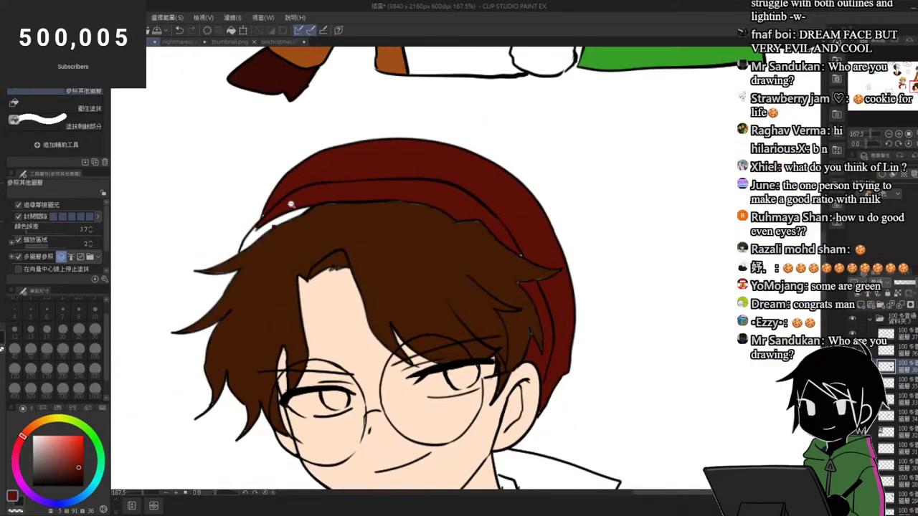
pyautogui.scroll(6, 221, 223)
pyautogui.click(292, 238)
pyautogui.press('p')
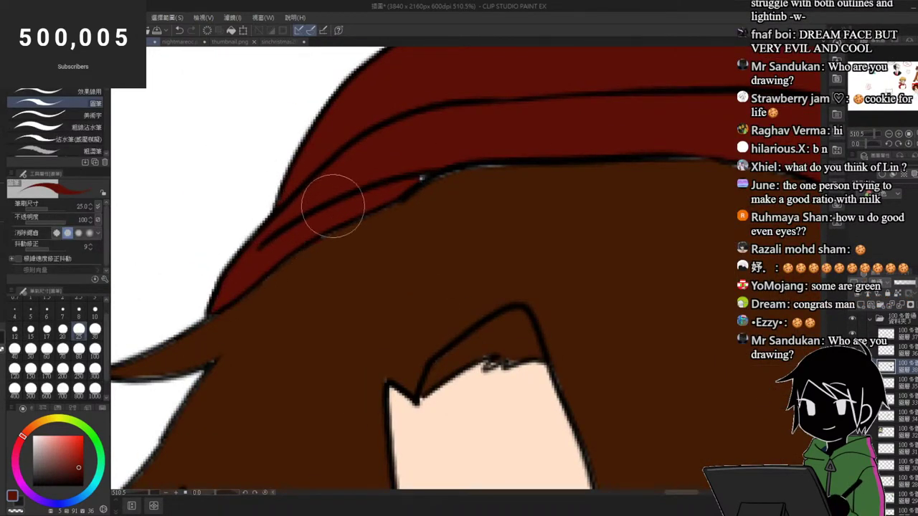
pyautogui.scroll(-6, 776, 154)
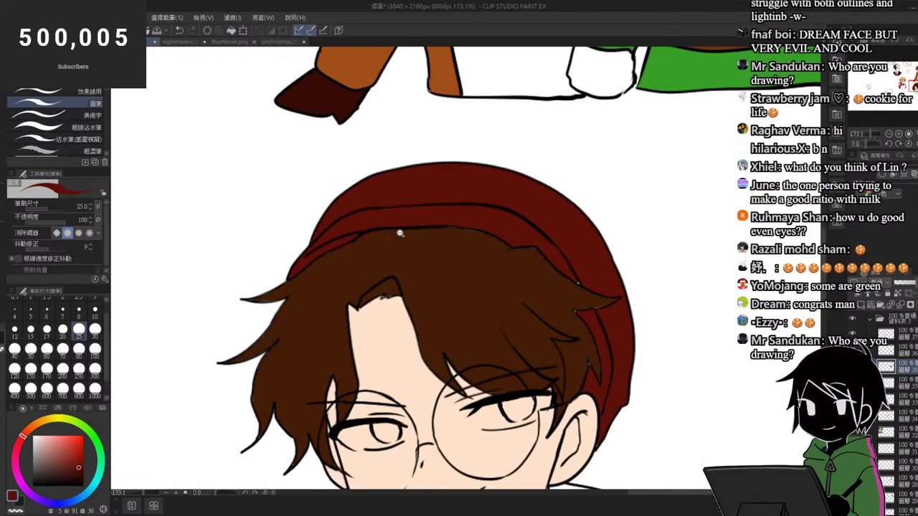
# Step: Shade the hair strands above the larger lens and in front of the ear in a darker brown with the size 25 round pen
pyautogui.scroll(2, 576, 207)
pyautogui.scroll(2, 517, 192)
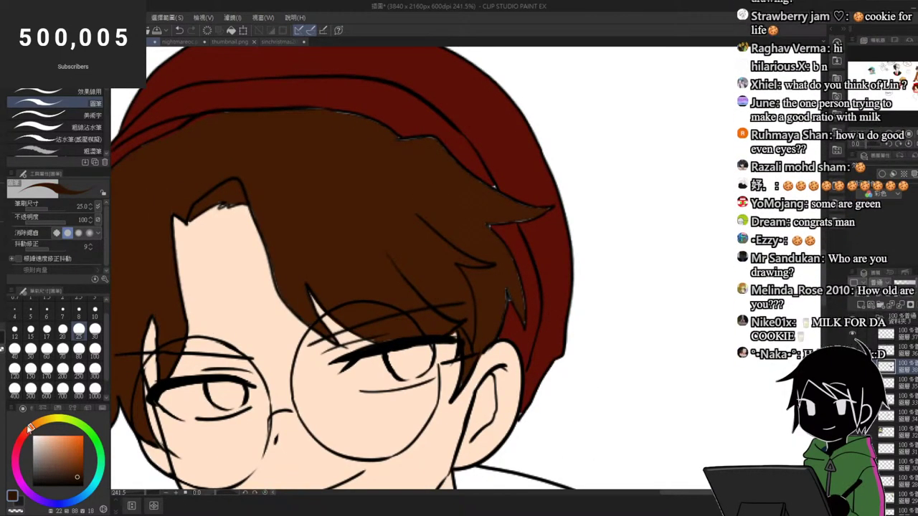
pyautogui.scroll(-2, 389, 176)
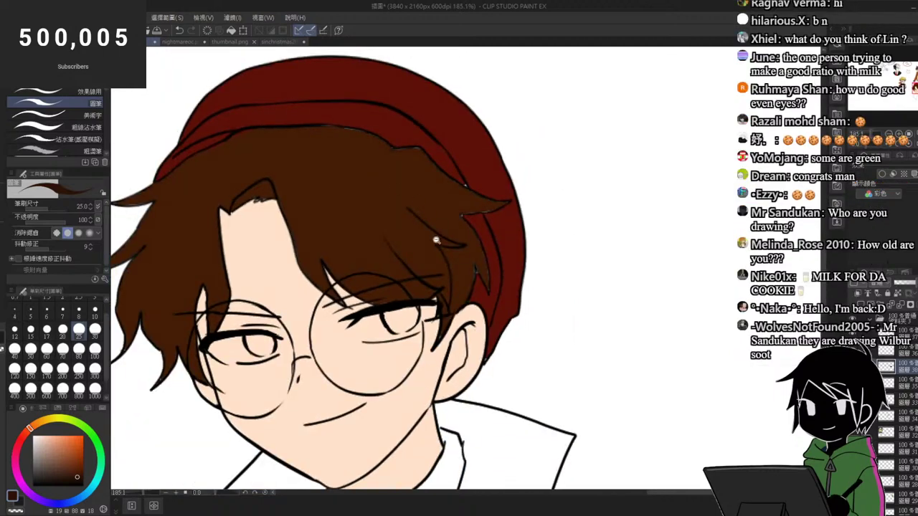
pyautogui.scroll(3, 434, 237)
pyautogui.moveTo(331, 210); pyautogui.dragTo(436, 323)
pyautogui.moveTo(348, 238)
pyautogui.mouseDown()
pyautogui.moveTo(413, 303)
pyautogui.moveTo(449, 357)
pyautogui.moveTo(445, 409)
pyautogui.moveTo(462, 359)
pyautogui.moveTo(459, 380)
pyautogui.moveTo(502, 304)
pyautogui.mouseUp()
pyautogui.scroll(-1, 502, 304)
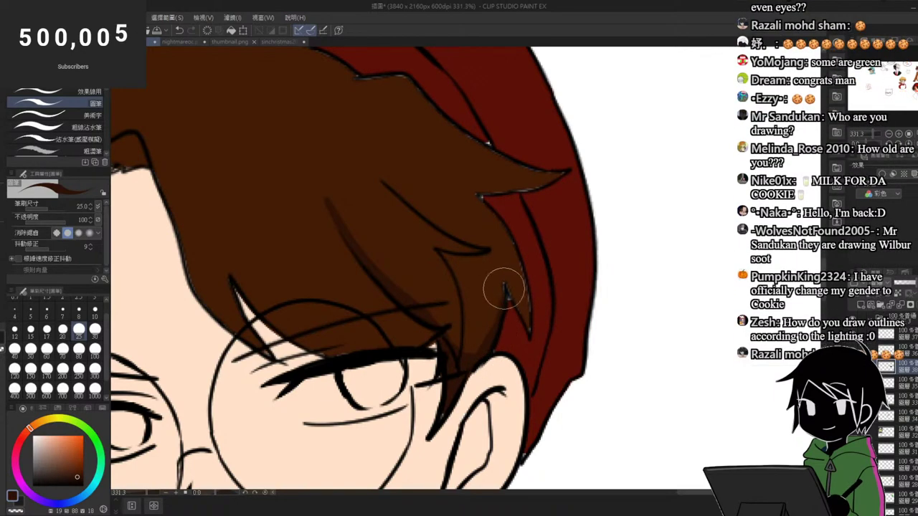
pyautogui.scroll(-2, 502, 307)
pyautogui.scroll(1, 503, 314)
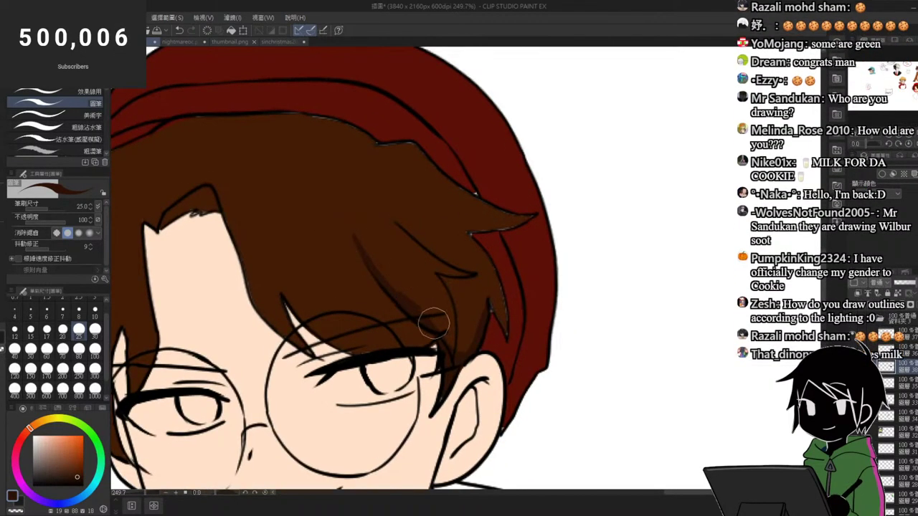
pyautogui.moveTo(422, 313); pyautogui.dragTo(458, 360)
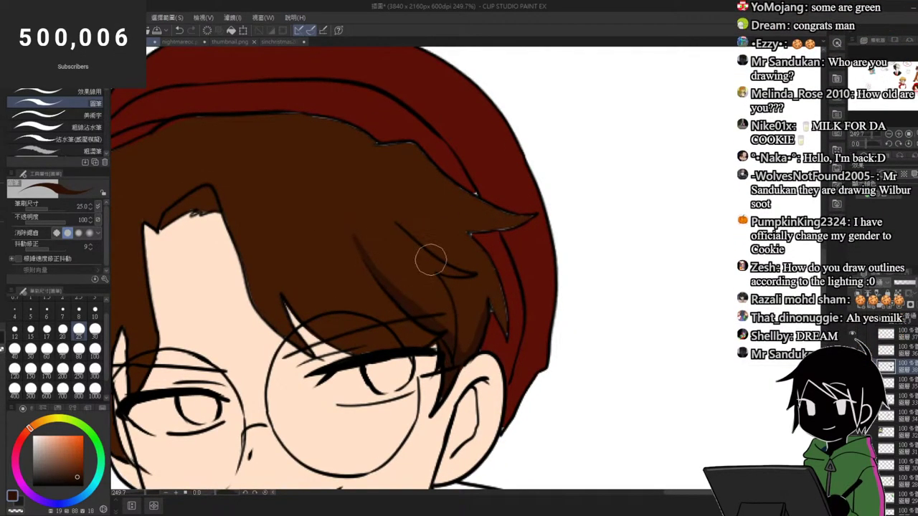
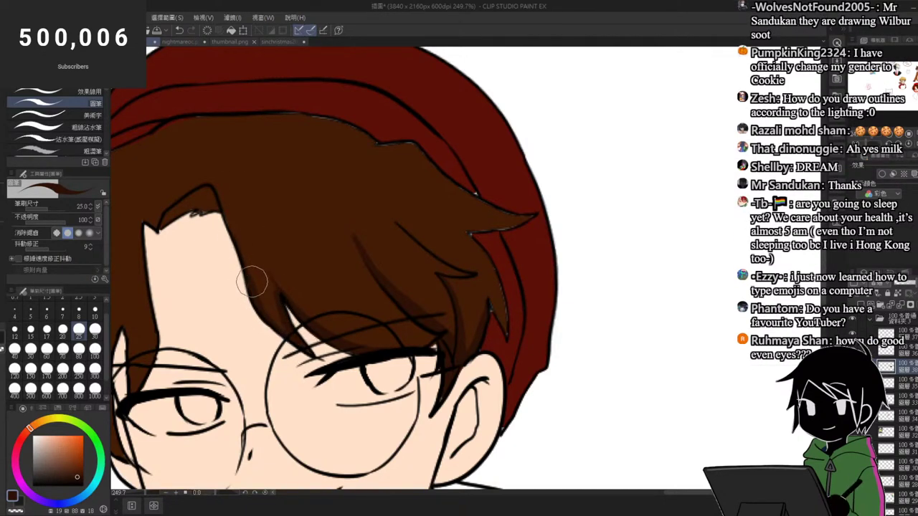
# Step: Add darker brown shading to the long bang beside the forehead, and sample the base hair brown for touch-ups
pyautogui.moveTo(310, 225); pyautogui.dragTo(278, 186)
pyautogui.moveTo(315, 248); pyautogui.dragTo(329, 268)
pyautogui.keyDown('alt'); pyautogui.click(288, 238); pyautogui.keyUp('alt')
pyautogui.scroll(-5, 296, 256)
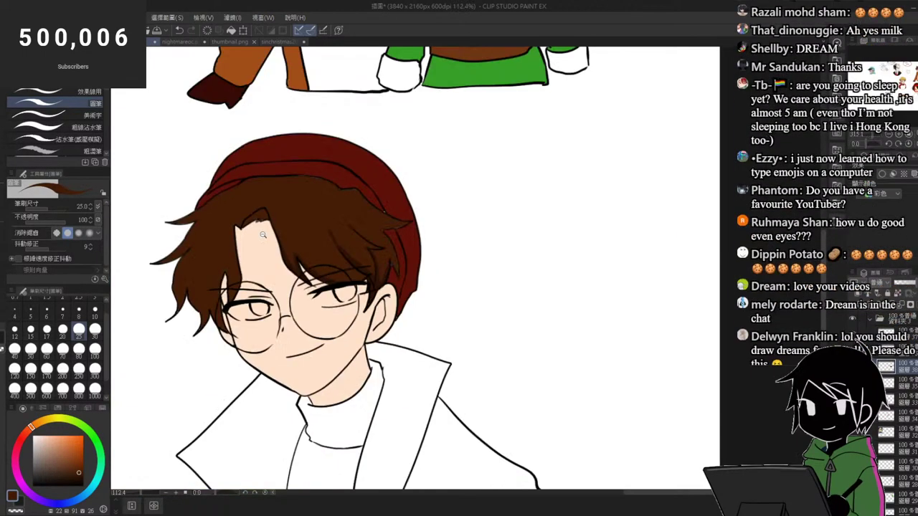
pyautogui.scroll(4, 391, 254)
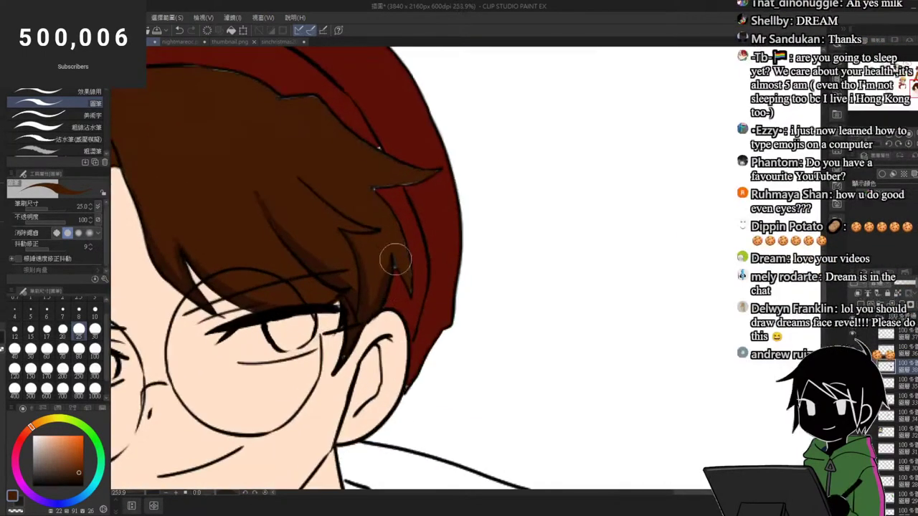
# Step: Sample the darker brown and shade the outer hair tips that overlap the hat and the strands near the ear
pyautogui.keyDown('alt'); pyautogui.click(366, 308); pyautogui.keyUp('alt')
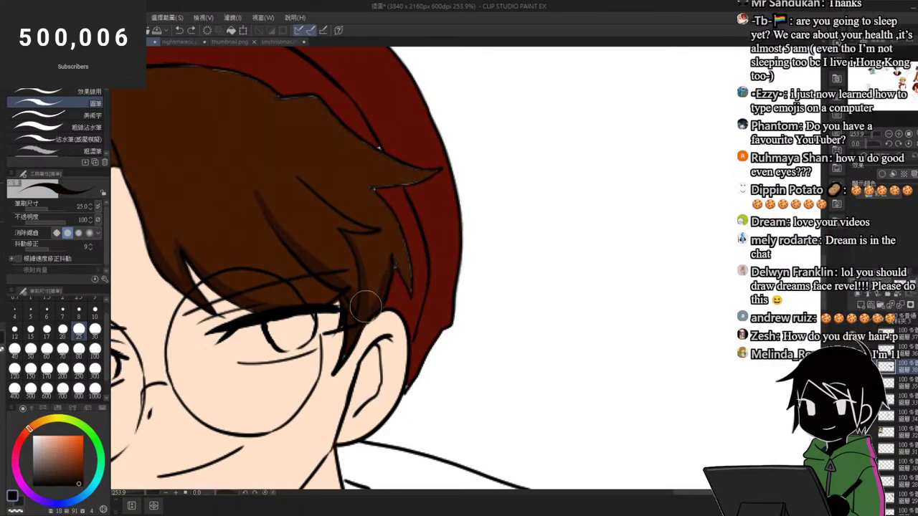
pyautogui.keyDown('alt'); pyautogui.click(366, 305); pyautogui.keyUp('alt')
pyautogui.keyDown('alt'); pyautogui.click(388, 296); pyautogui.keyUp('alt')
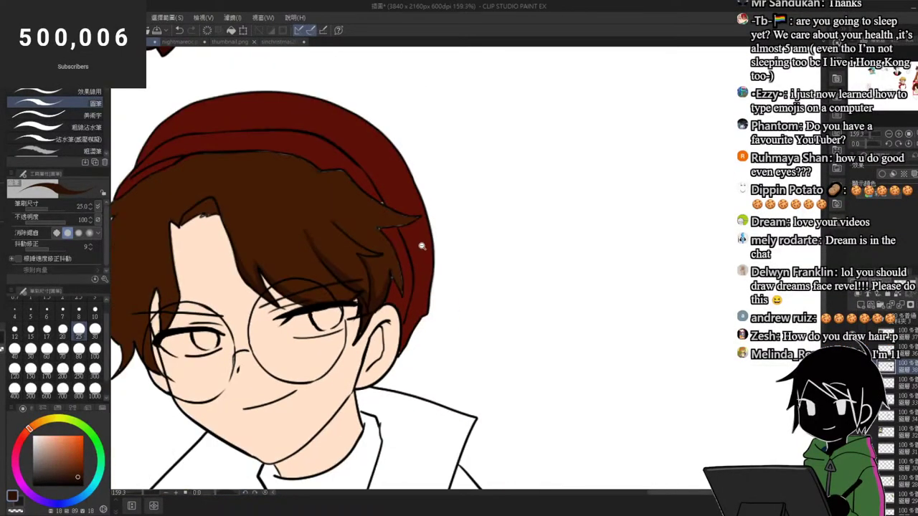
pyautogui.keyDown('ctrl'); pyautogui.click(412, 210); pyautogui.keyUp('ctrl')
pyautogui.keyDown('ctrl'); pyautogui.click(377, 218); pyautogui.keyUp('ctrl')
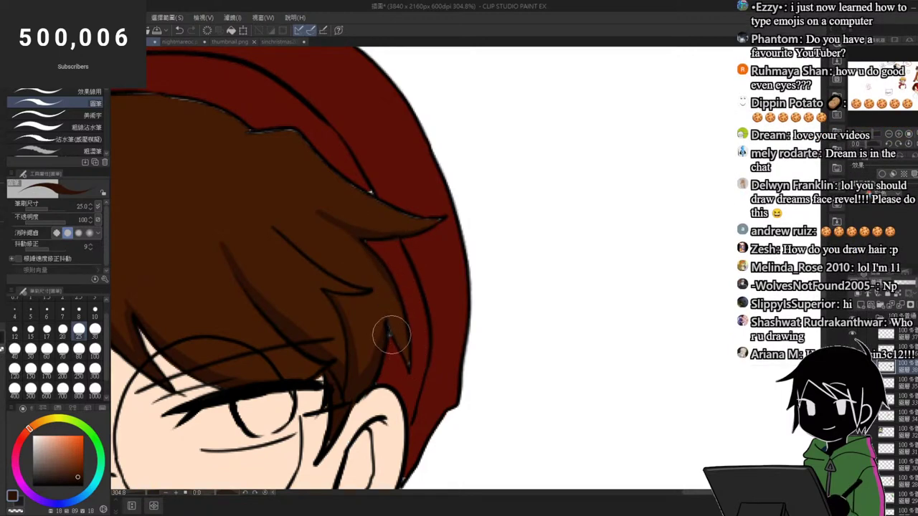
pyautogui.scroll(-3, 392, 282)
pyautogui.scroll(-1, 400, 312)
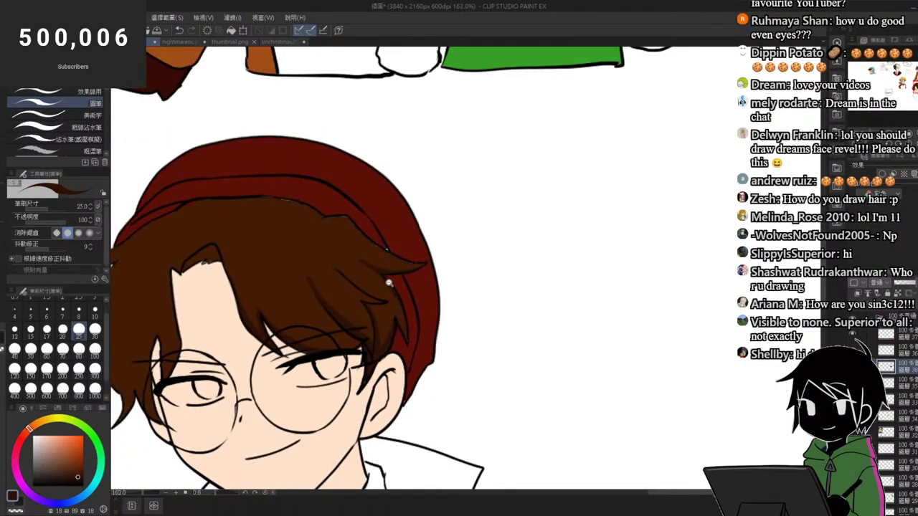
pyautogui.scroll(3, 386, 260)
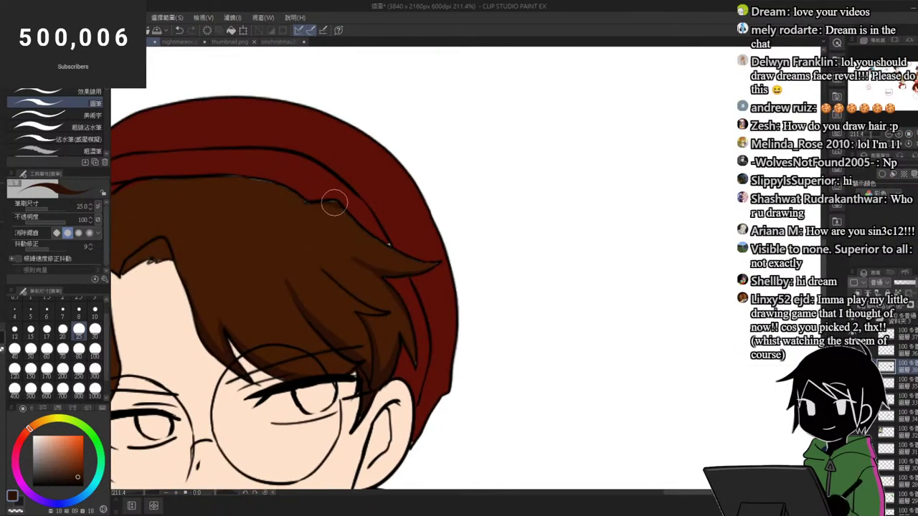
# Step: Touch up the white specks between the hair edge and the brim in the hat's dark red
pyautogui.keyDown('alt'); pyautogui.click(398, 247); pyautogui.keyUp('alt')
pyautogui.scroll(-4, 396, 184)
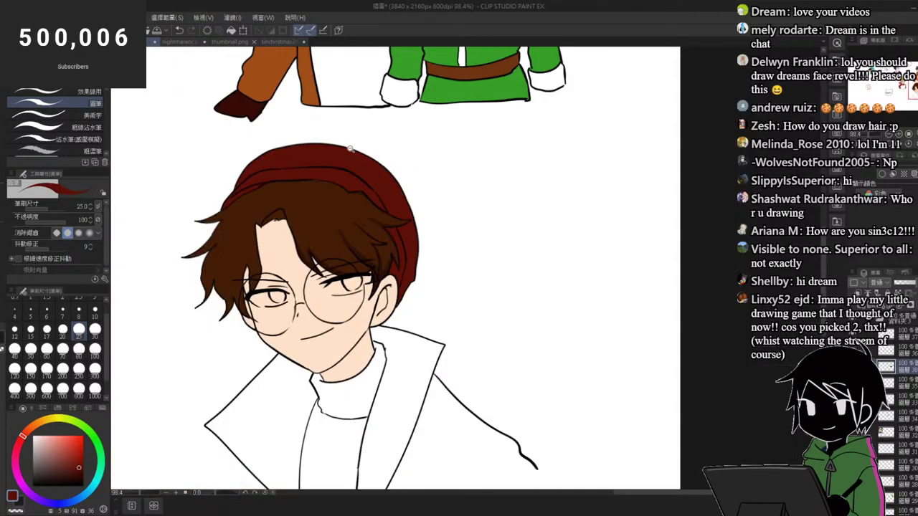
pyautogui.scroll(3, 347, 205)
# Step: Choose a light grey and paint streaks along the bang edges on both sides of the forehead
pyautogui.moveTo(56, 452); pyautogui.dragTo(34, 449)
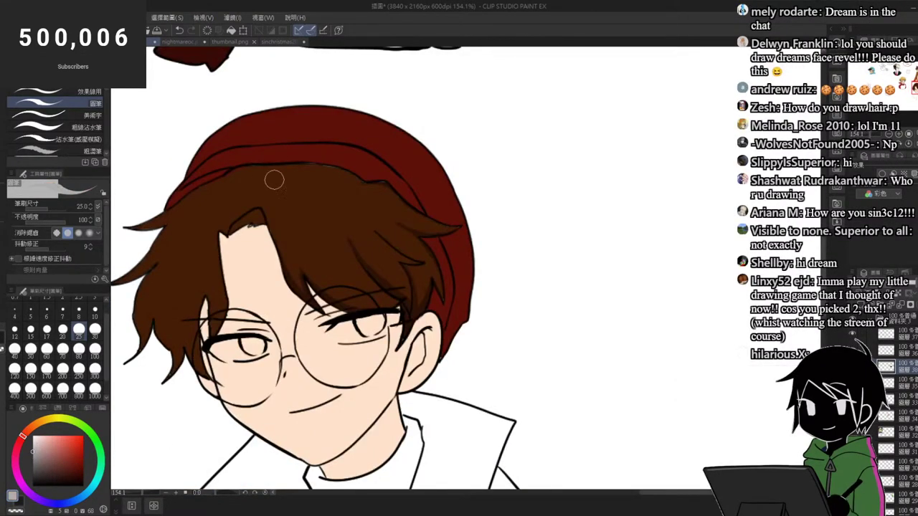
pyautogui.moveTo(271, 206); pyautogui.dragTo(307, 270)
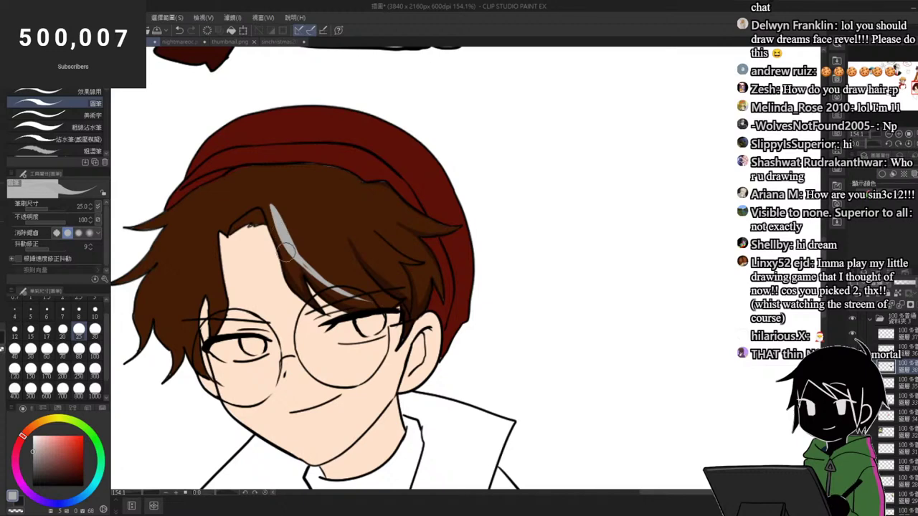
pyautogui.moveTo(278, 229)
pyautogui.mouseDown()
pyautogui.moveTo(326, 283)
pyautogui.moveTo(362, 302)
pyautogui.mouseUp()
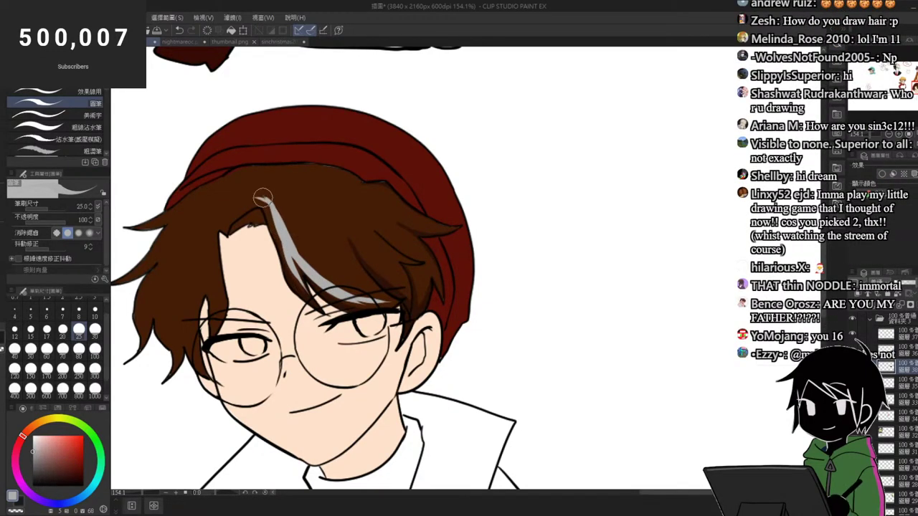
pyautogui.moveTo(215, 258); pyautogui.dragTo(219, 315)
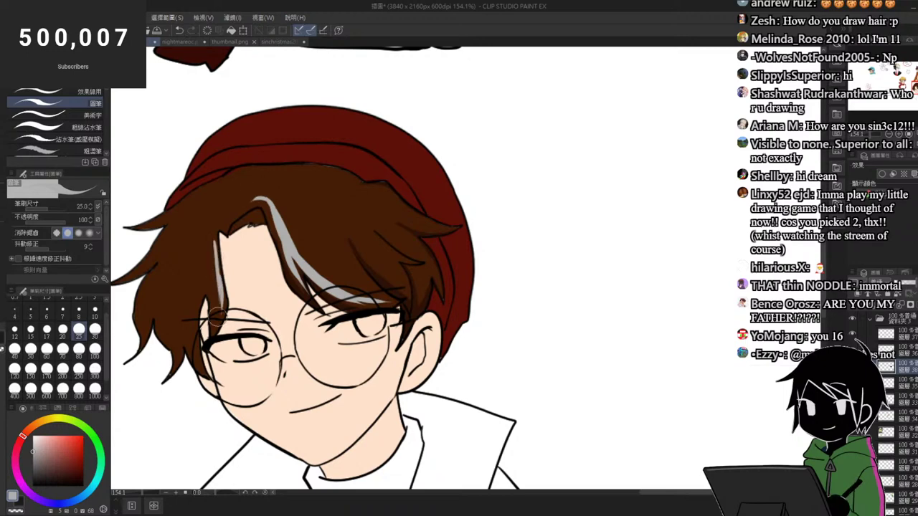
pyautogui.moveTo(223, 228); pyautogui.dragTo(213, 259)
# Step: Widen the grey streak in the long bang over the larger lens with several tapered strands
pyautogui.moveTo(307, 241); pyautogui.dragTo(351, 277)
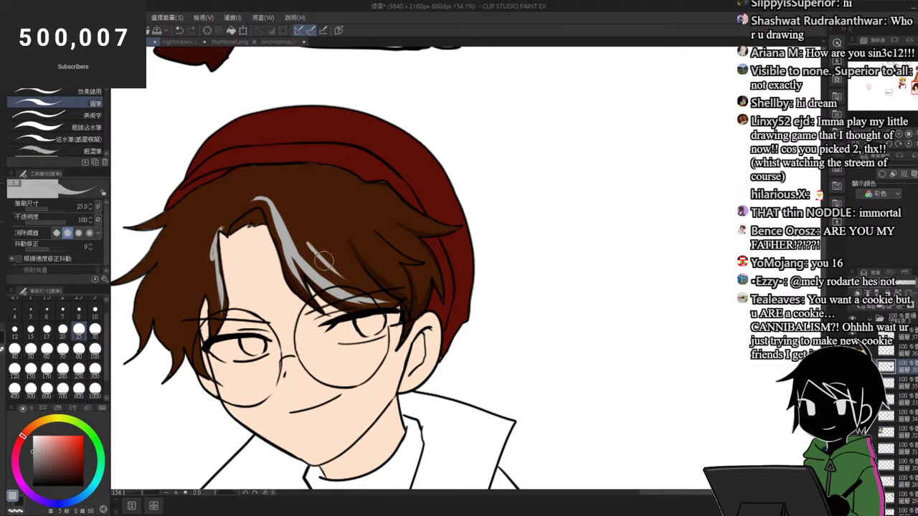
pyautogui.scroll(3, 313, 256)
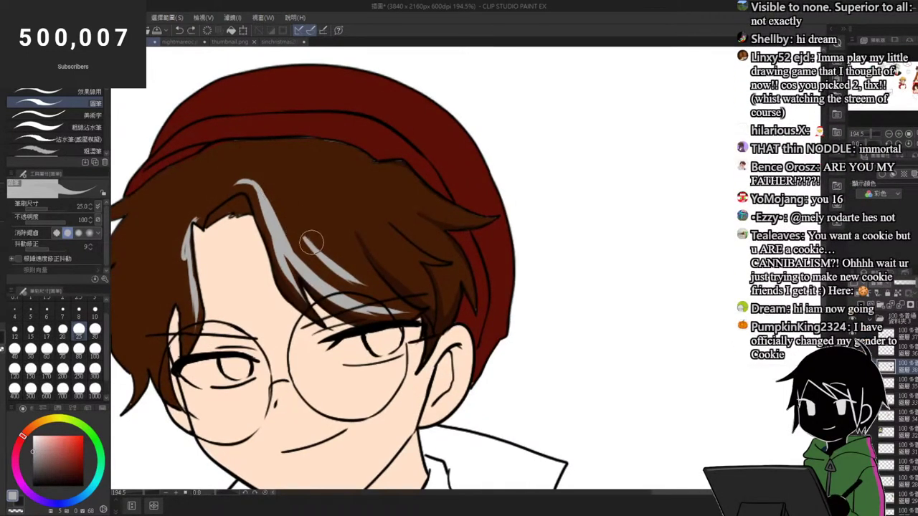
pyautogui.moveTo(292, 217); pyautogui.dragTo(343, 275)
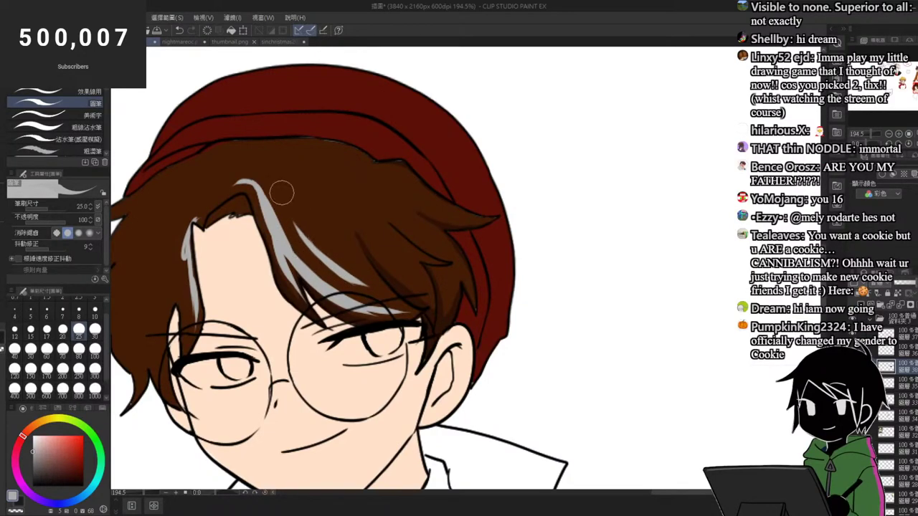
pyautogui.moveTo(292, 241); pyautogui.dragTo(318, 266)
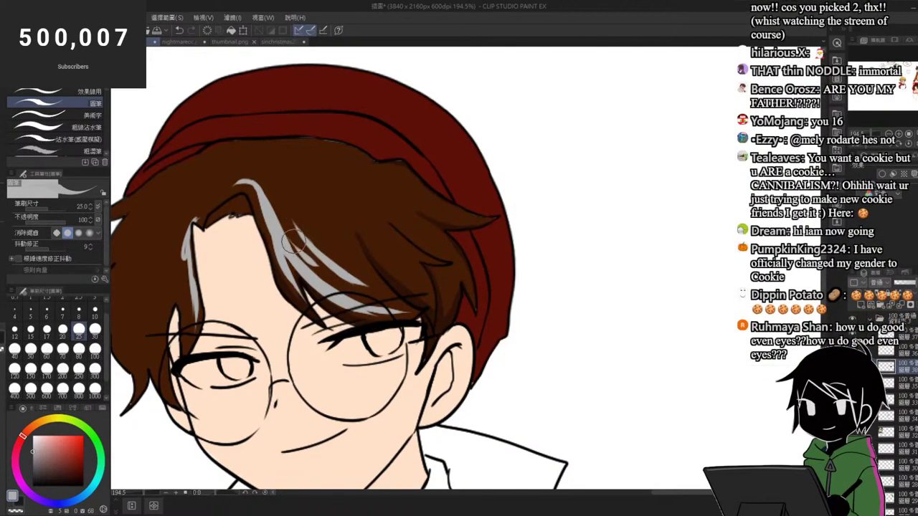
pyautogui.moveTo(279, 229); pyautogui.dragTo(343, 283)
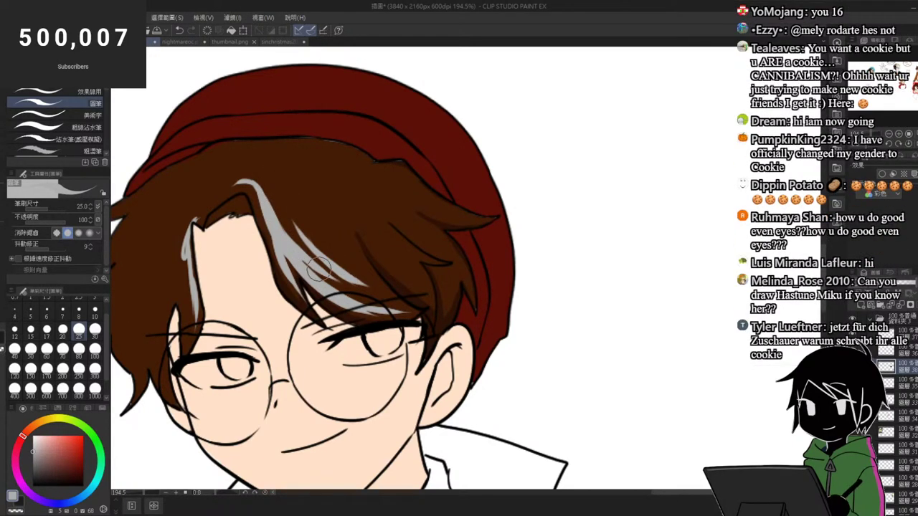
pyautogui.moveTo(315, 232); pyautogui.dragTo(361, 278)
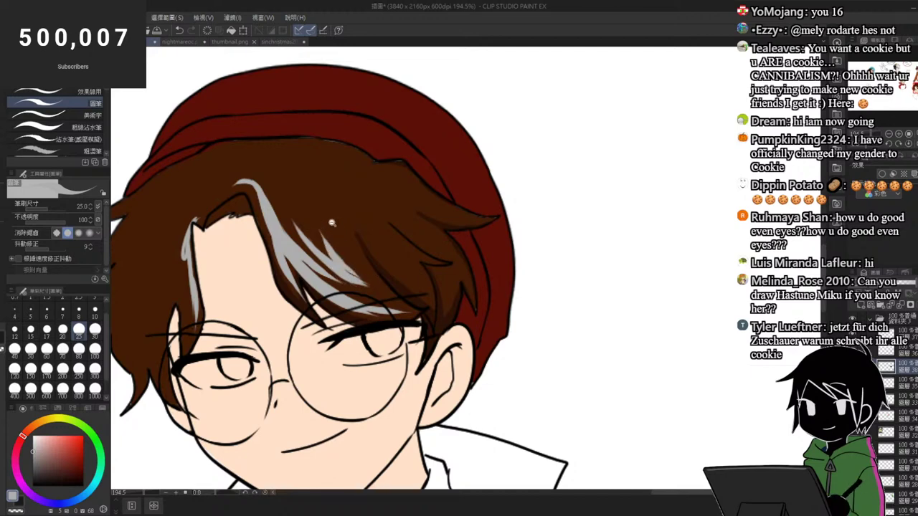
pyautogui.scroll(-5, 331, 223)
pyautogui.scroll(5, 337, 236)
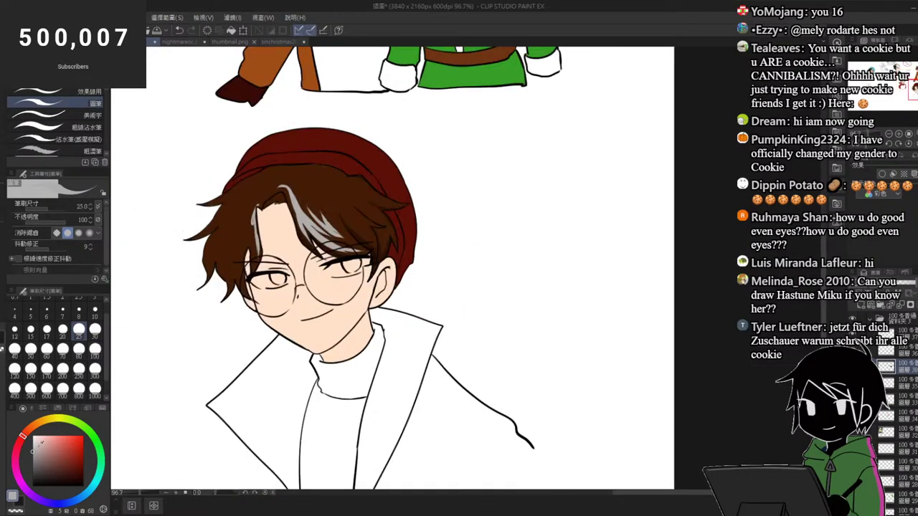
# Step: Paint near-white highlight strands over the grey streak in the long bang above the larger lens
pyautogui.scroll(3, 303, 209)
pyautogui.moveTo(295, 209)
pyautogui.mouseDown()
pyautogui.moveTo(337, 260)
pyautogui.moveTo(308, 222)
pyautogui.moveTo(333, 243)
pyautogui.moveTo(326, 221)
pyautogui.moveTo(364, 251)
pyautogui.mouseUp()
pyautogui.scroll(-5, 344, 223)
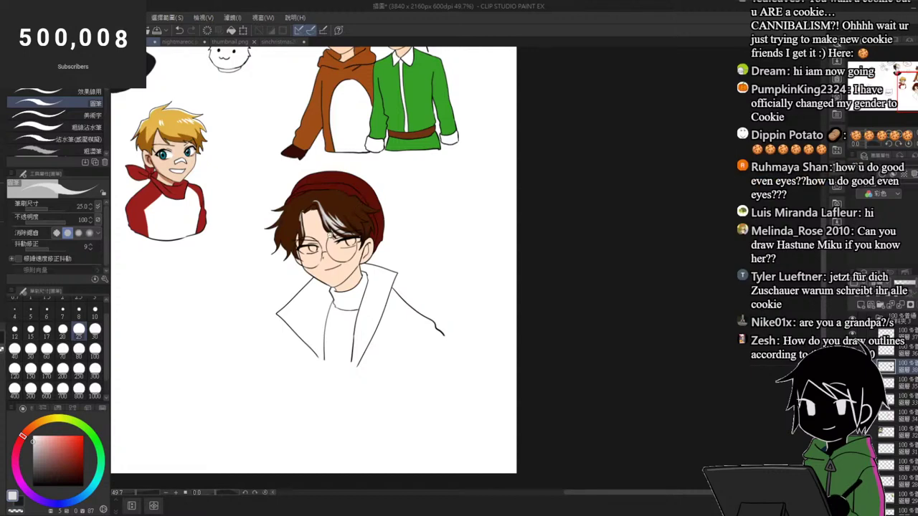
pyautogui.scroll(2, 328, 238)
pyautogui.scroll(3, 312, 210)
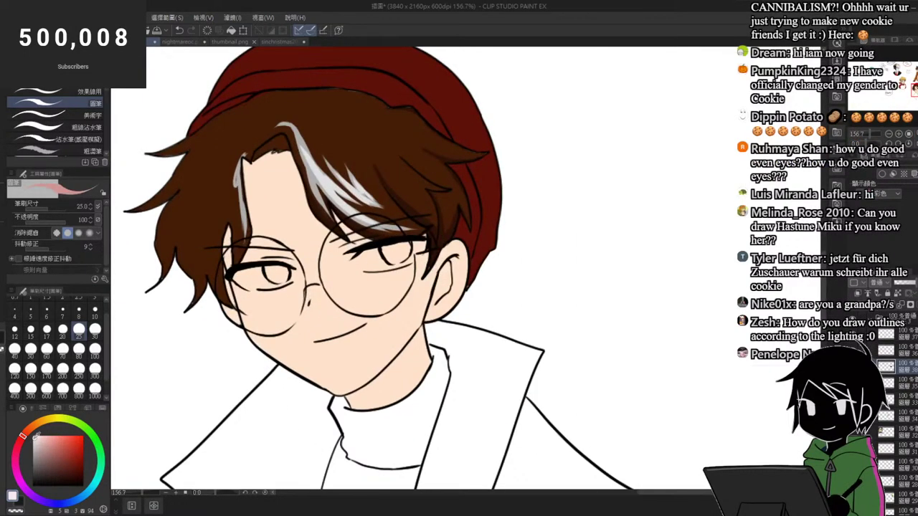
# Step: Paint the whites of both eyes, filling them up to the lash lines and around the iris outlines
pyautogui.scroll(2, 231, 283)
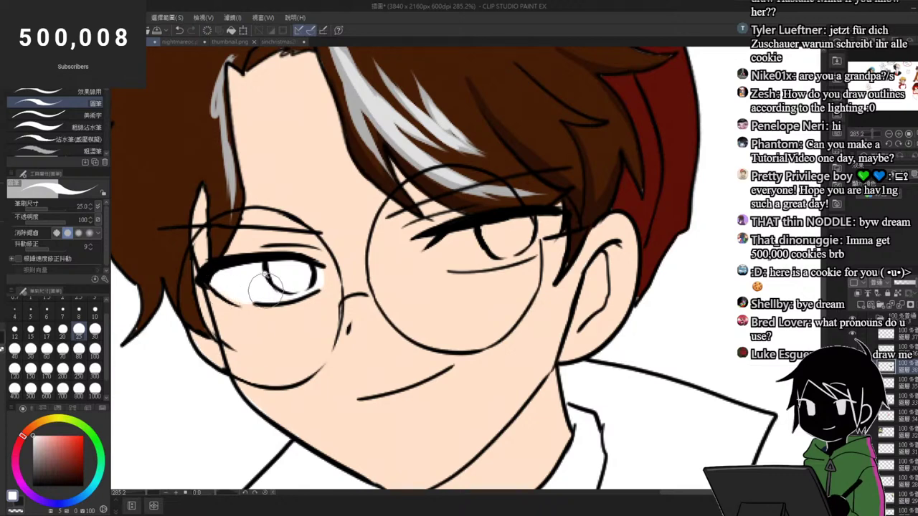
pyautogui.scroll(-6, 276, 272)
pyautogui.scroll(7, 322, 260)
pyautogui.moveTo(352, 215)
pyautogui.mouseDown()
pyautogui.moveTo(393, 197)
pyautogui.moveTo(358, 220)
pyautogui.moveTo(466, 184)
pyautogui.moveTo(438, 184)
pyautogui.moveTo(495, 178)
pyautogui.mouseUp()
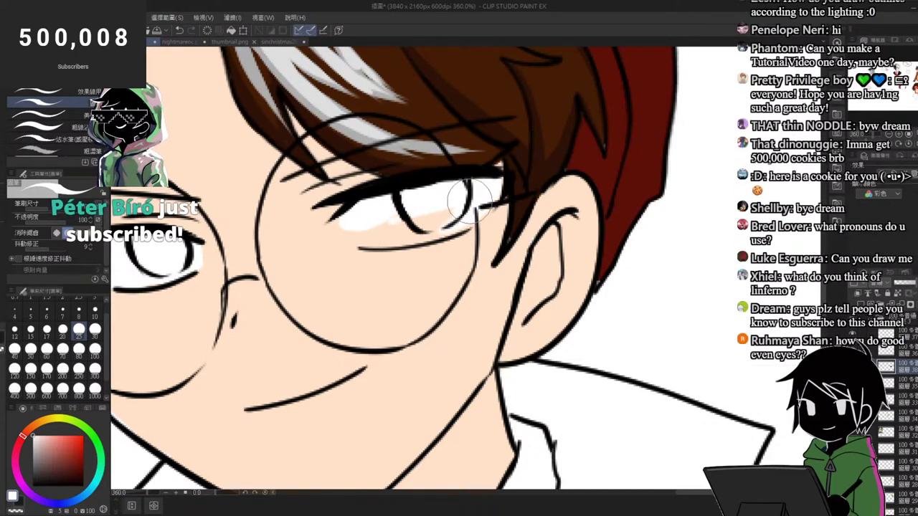
pyautogui.moveTo(396, 231)
pyautogui.mouseDown()
pyautogui.moveTo(446, 229)
pyautogui.moveTo(493, 205)
pyautogui.moveTo(395, 238)
pyautogui.moveTo(351, 230)
pyautogui.mouseUp()
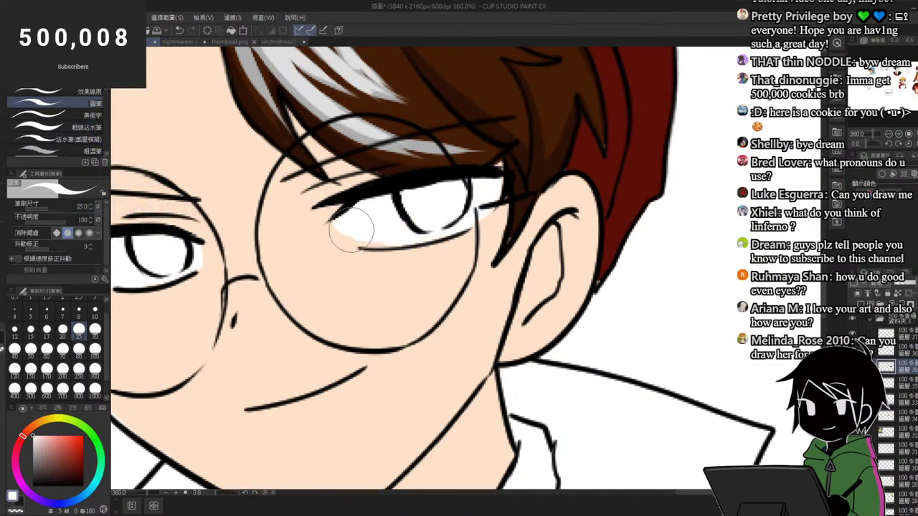
pyautogui.scroll(-2, 358, 236)
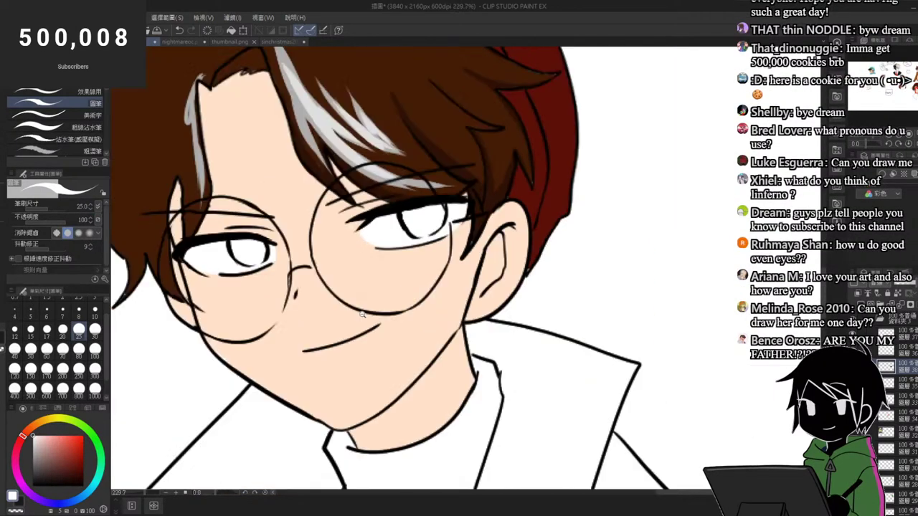
pyautogui.scroll(-4, 362, 314)
pyautogui.scroll(2, 399, 305)
pyautogui.scroll(-2, 366, 278)
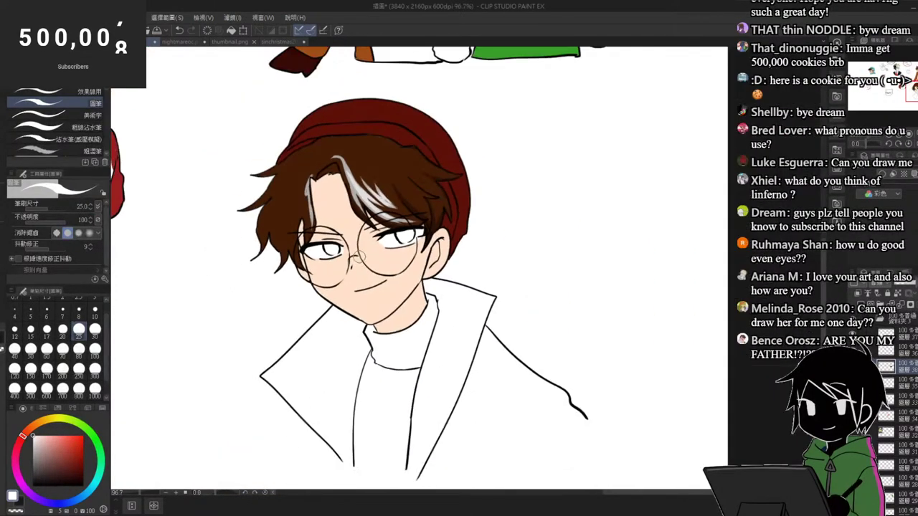
# Step: Sample the grey from the thin streak beside the forehead and add a darker strand to it
pyautogui.scroll(4, 311, 178)
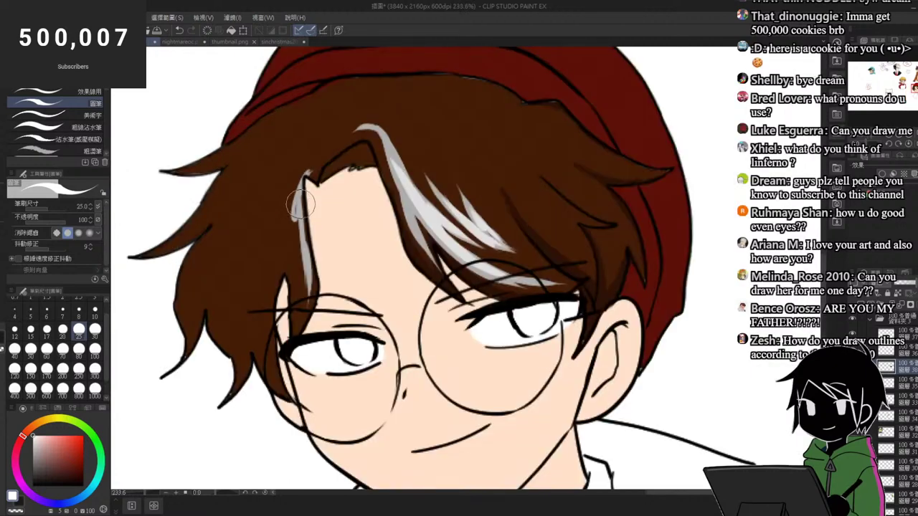
pyautogui.keyDown('alt'); pyautogui.click(300, 230); pyautogui.keyUp('alt')
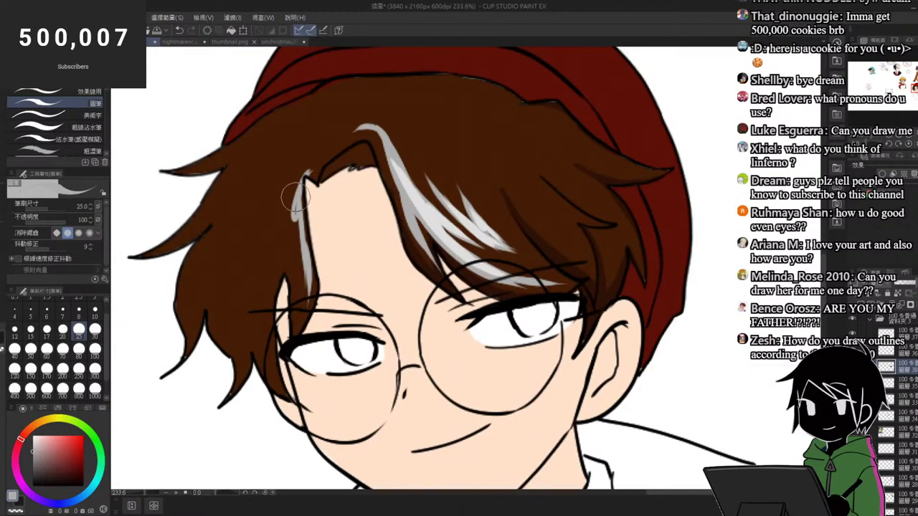
pyautogui.scroll(-8, 304, 170)
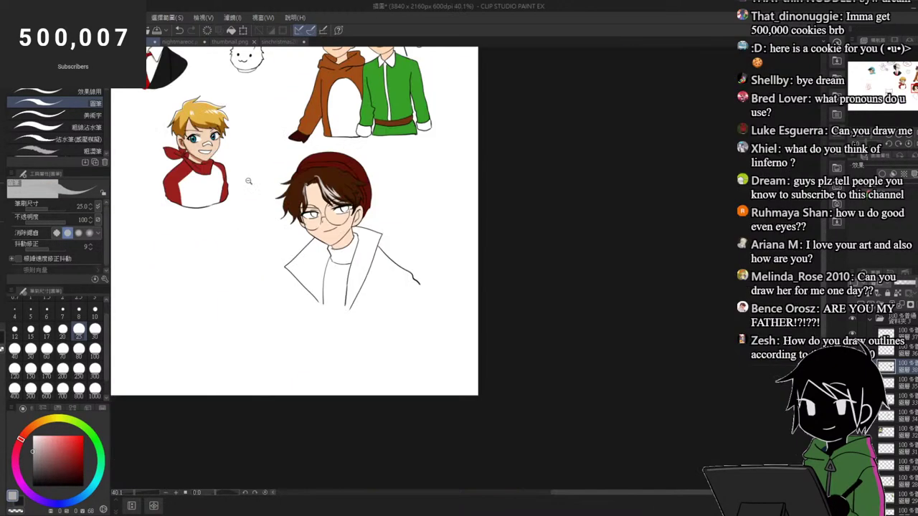
pyautogui.scroll(5, 351, 172)
pyautogui.scroll(-5, 361, 158)
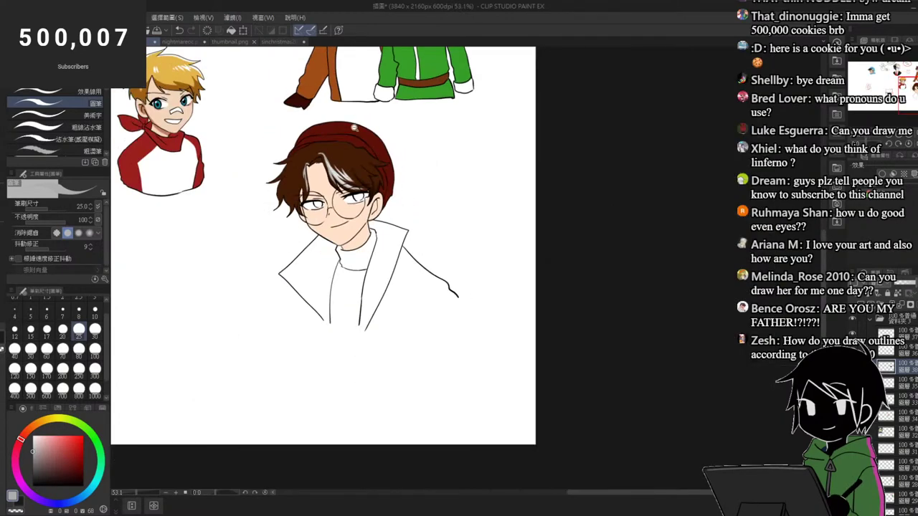
# Step: Sample the dark brown of the hair and touch up its edge along the hat brim and the strands above the ear
pyautogui.scroll(8, 361, 158)
pyautogui.keyDown('alt'); pyautogui.click(328, 179); pyautogui.keyUp('alt')
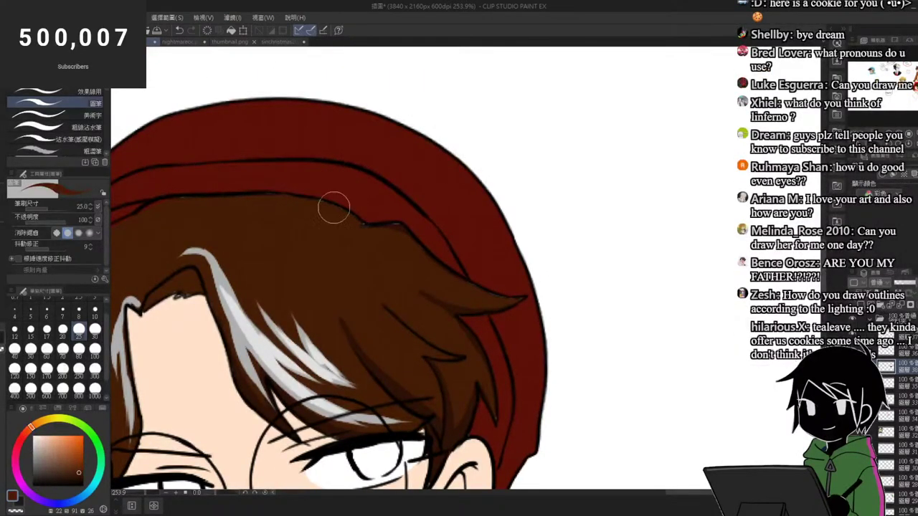
pyautogui.scroll(-4, 352, 219)
pyautogui.scroll(5, 300, 165)
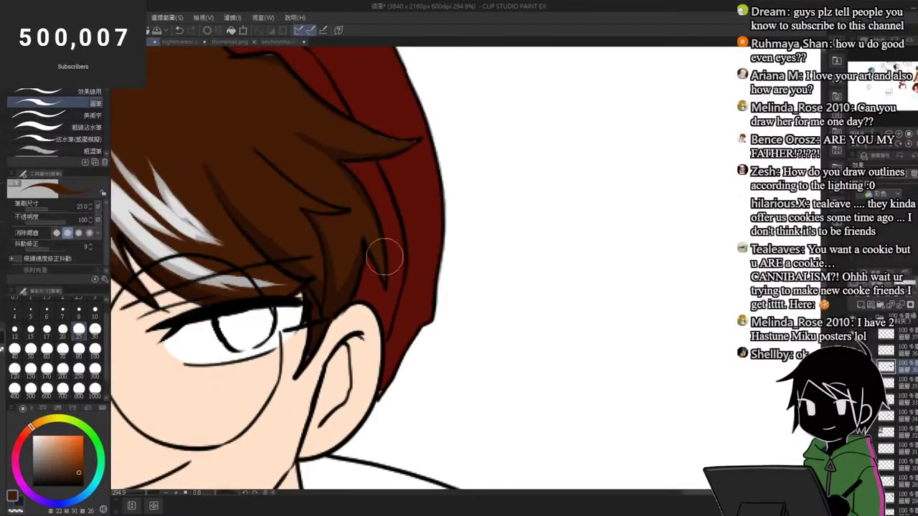
pyautogui.scroll(-5, 380, 271)
pyautogui.scroll(-1, 386, 168)
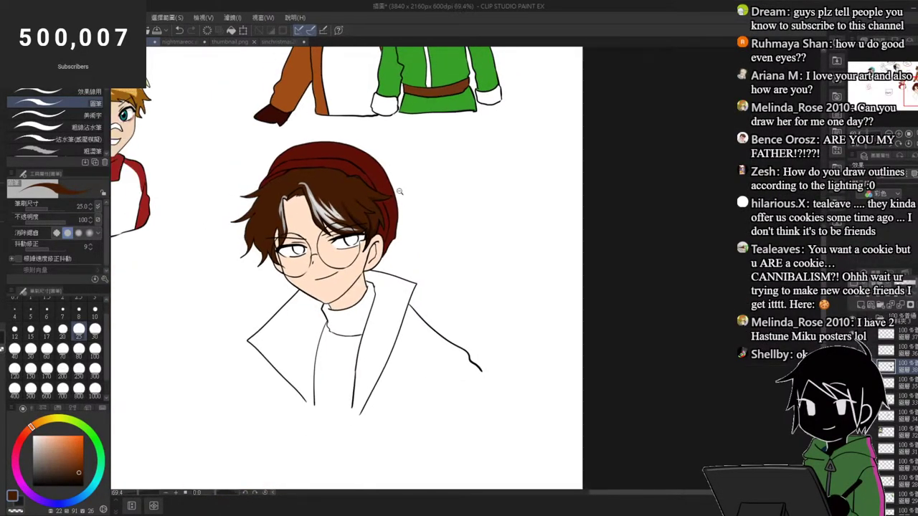
# Step: Choose a slightly brighter dark red based on the hat colour and fill the irises of both eyes
pyautogui.scroll(2, 357, 237)
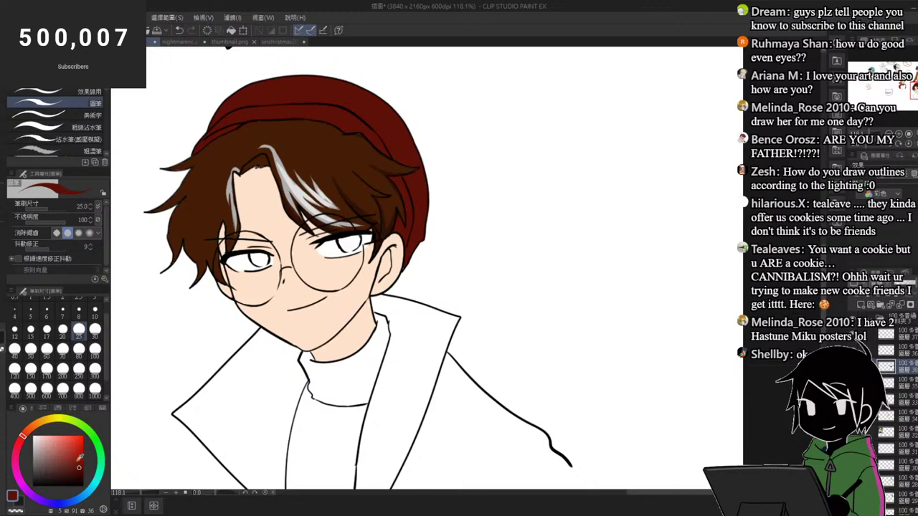
pyautogui.scroll(3, 249, 262)
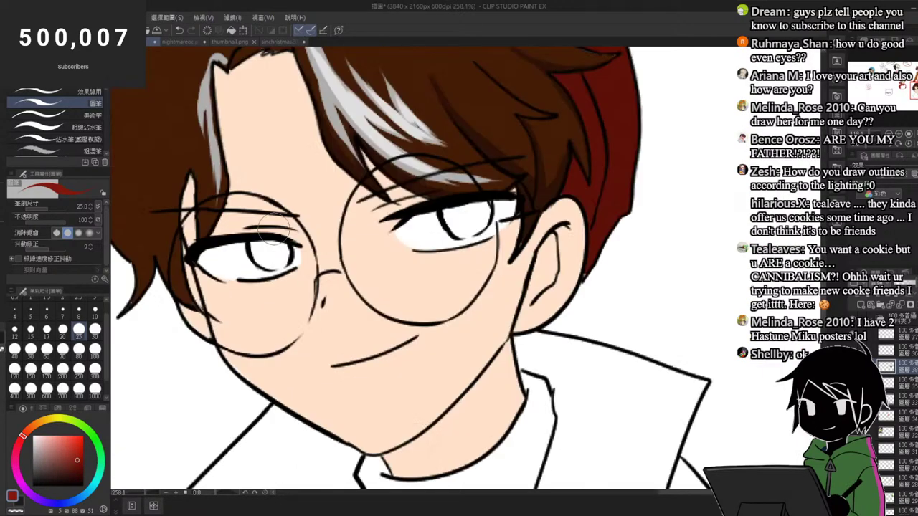
pyautogui.moveTo(265, 248)
pyautogui.mouseDown()
pyautogui.moveTo(276, 257)
pyautogui.moveTo(267, 264)
pyautogui.moveTo(285, 252)
pyautogui.mouseUp()
pyautogui.moveTo(444, 215)
pyautogui.mouseDown()
pyautogui.moveTo(464, 212)
pyautogui.moveTo(474, 223)
pyautogui.moveTo(482, 214)
pyautogui.moveTo(465, 216)
pyautogui.mouseUp()
# Step: Sample black from the line art and paint round pupils in both red irises
pyautogui.keyDown('alt'); pyautogui.click(458, 202); pyautogui.keyUp('alt')
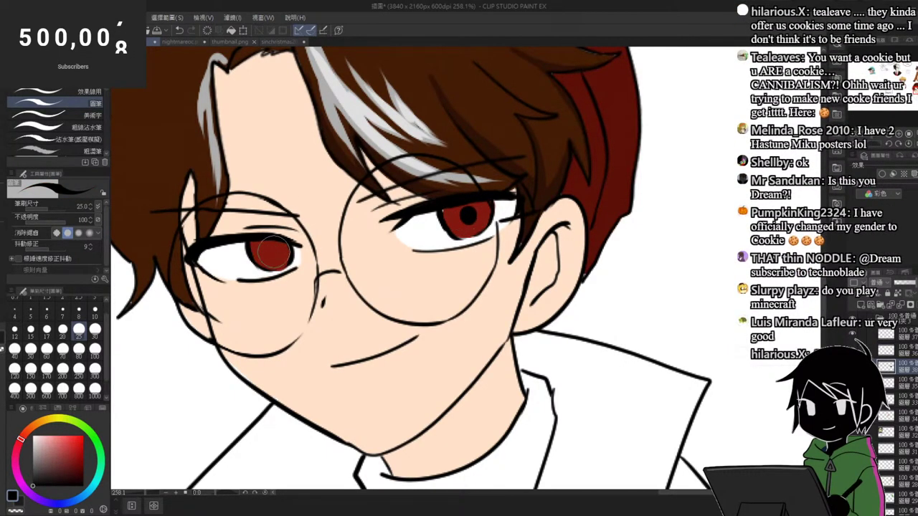
pyautogui.moveTo(273, 251); pyautogui.dragTo(272, 245)
pyautogui.moveTo(468, 211)
pyautogui.mouseDown()
pyautogui.moveTo(463, 218)
pyautogui.moveTo(469, 210)
pyautogui.mouseUp()
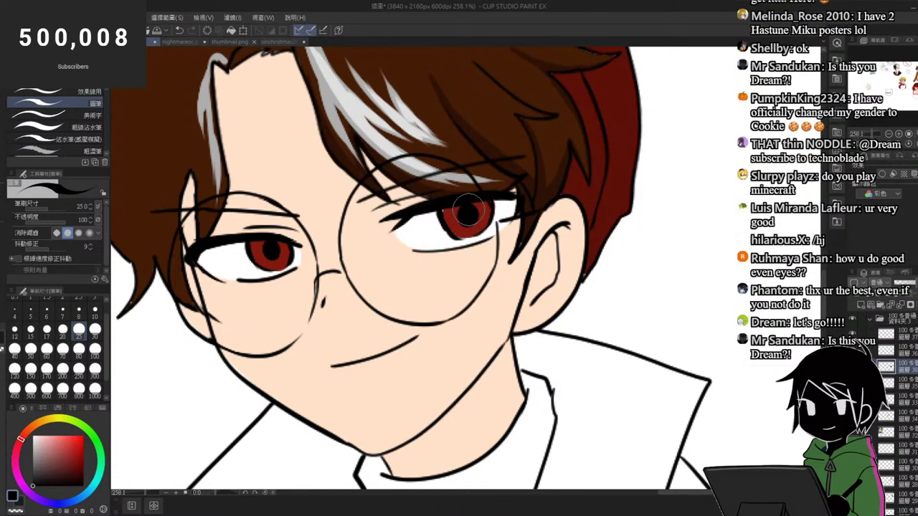
pyautogui.moveTo(270, 251); pyautogui.dragTo(268, 246)
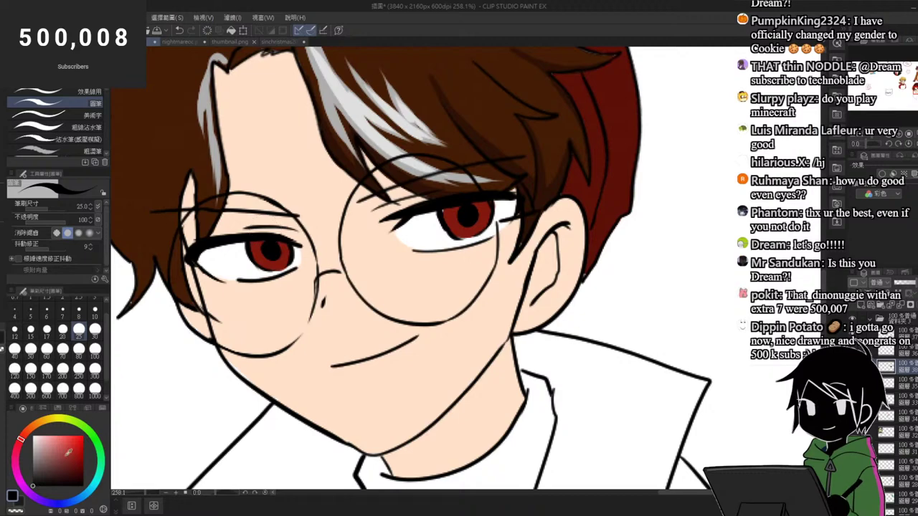
# Step: Choose a pinkish light grey and shade the upper parts of both eye whites beneath the lashes
pyautogui.moveTo(49, 458); pyautogui.dragTo(24, 457)
pyautogui.moveTo(197, 258)
pyautogui.mouseDown()
pyautogui.moveTo(220, 237)
pyautogui.moveTo(202, 257)
pyautogui.moveTo(242, 248)
pyautogui.mouseUp()
pyautogui.click(37, 450)
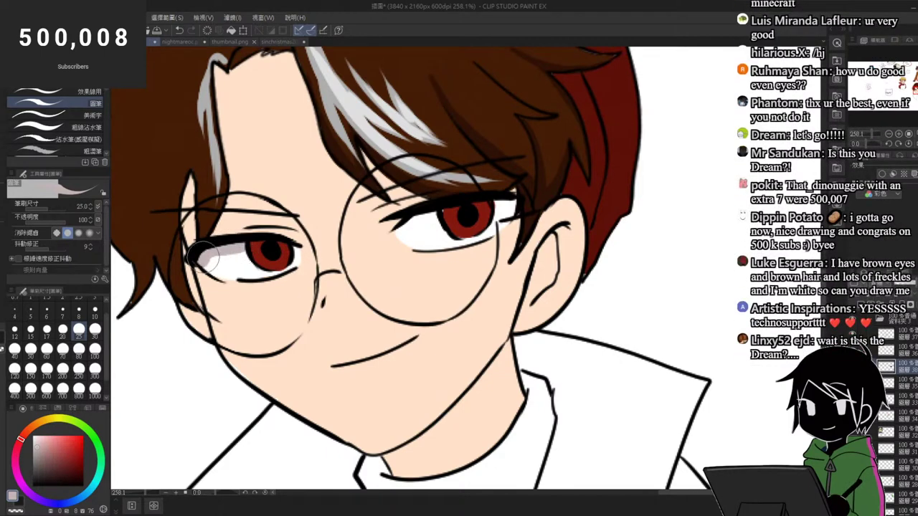
pyautogui.moveTo(413, 210)
pyautogui.mouseDown()
pyautogui.moveTo(397, 233)
pyautogui.moveTo(442, 208)
pyautogui.mouseUp()
pyautogui.moveTo(503, 213)
pyautogui.mouseDown()
pyautogui.moveTo(496, 202)
pyautogui.moveTo(515, 208)
pyautogui.mouseUp()
# Step: Sample white, add a round highlight to each pupil and paint white reflections along the lower rims of the glasses
pyautogui.keyDown('alt'); pyautogui.click(425, 234); pyautogui.keyUp('alt')
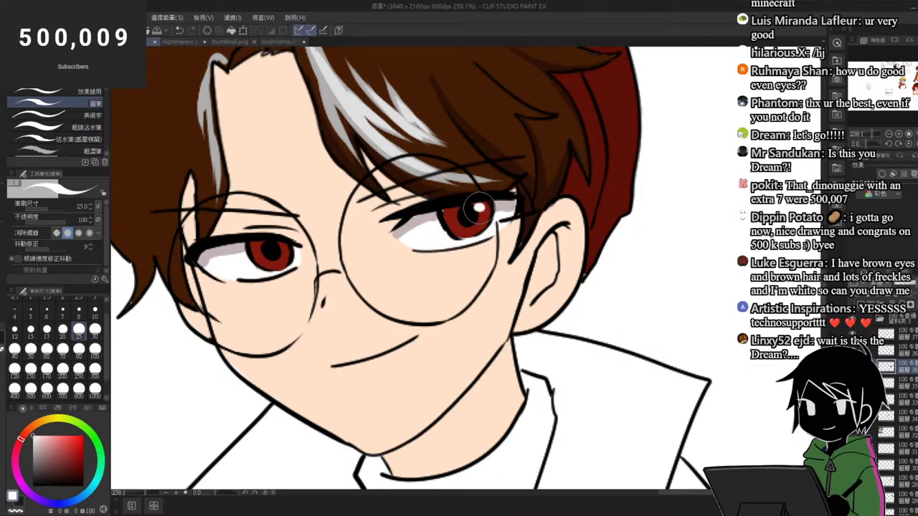
pyautogui.scroll(-5, 276, 226)
pyautogui.scroll(5, 333, 211)
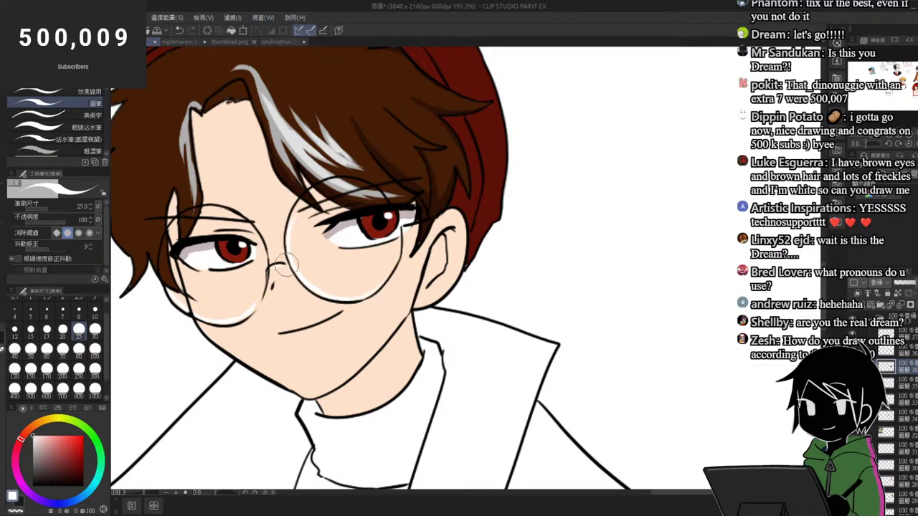
pyautogui.scroll(-5, 313, 218)
pyautogui.scroll(4, 342, 248)
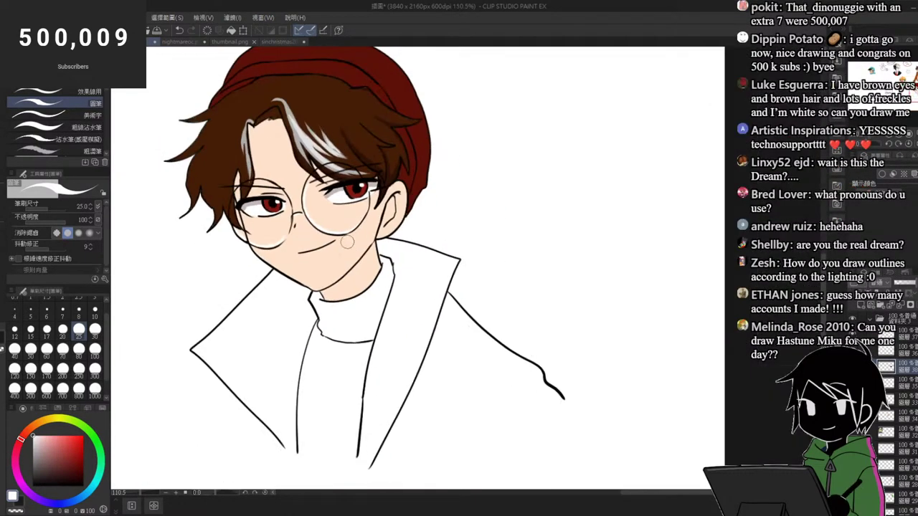
# Step: Choose a muted orange-brown skin shadow, draw its edge diagonally across the neck and fill the area under the jaw
pyautogui.keyDown('alt'); pyautogui.click(338, 256); pyautogui.keyUp('alt')
pyautogui.moveTo(33, 430); pyautogui.dragTo(28, 429)
pyautogui.moveTo(44, 438); pyautogui.dragTo(58, 450)
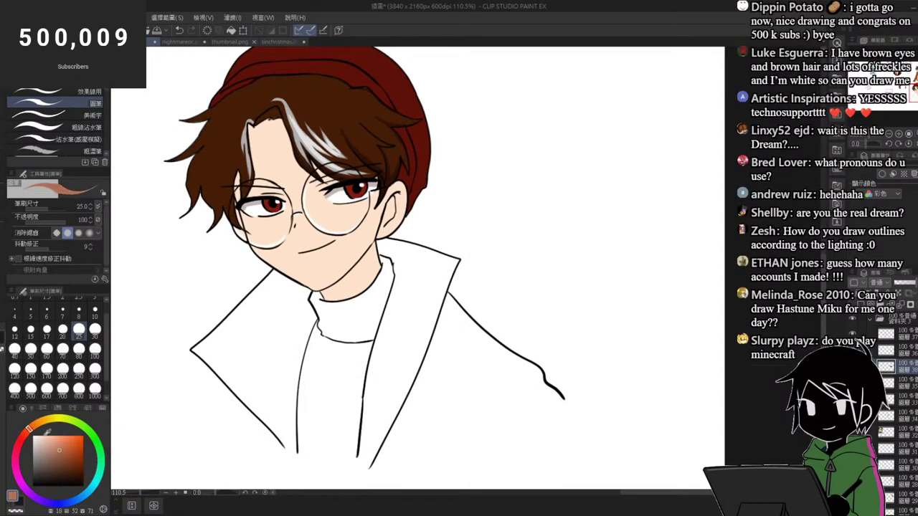
pyautogui.scroll(2, 351, 271)
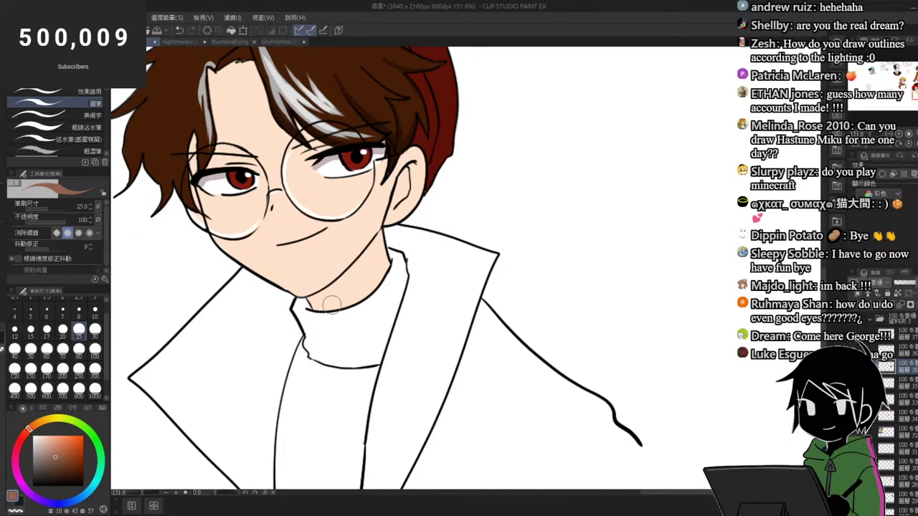
pyautogui.moveTo(380, 240); pyautogui.dragTo(331, 310)
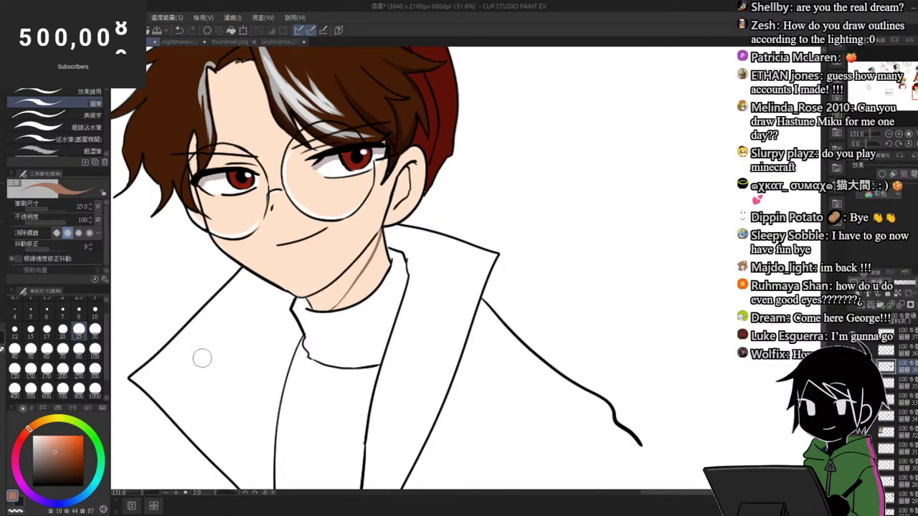
pyautogui.press('g')
pyautogui.click(347, 289)
# Step: Shade the inside of the ear with the same orange-brown shadow colour
pyautogui.press('p')
pyautogui.moveTo(394, 204); pyautogui.dragTo(399, 179)
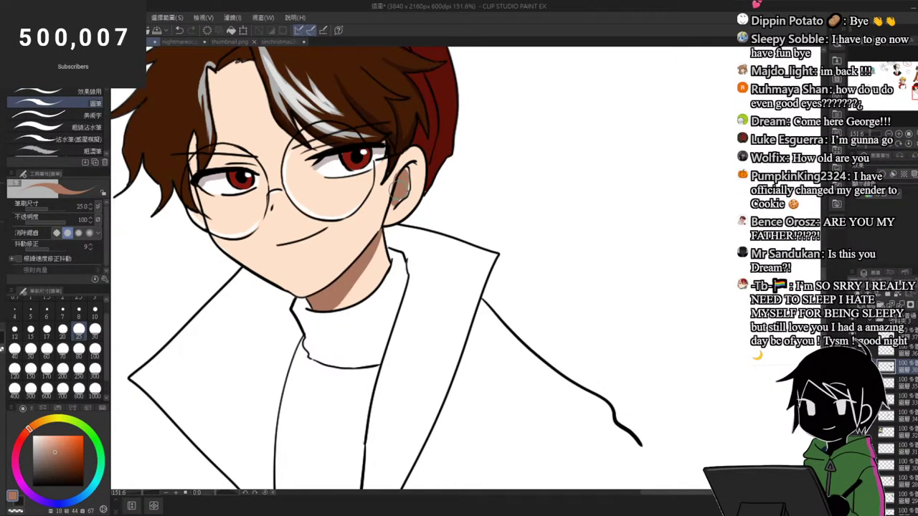
pyautogui.moveTo(390, 201); pyautogui.dragTo(407, 185)
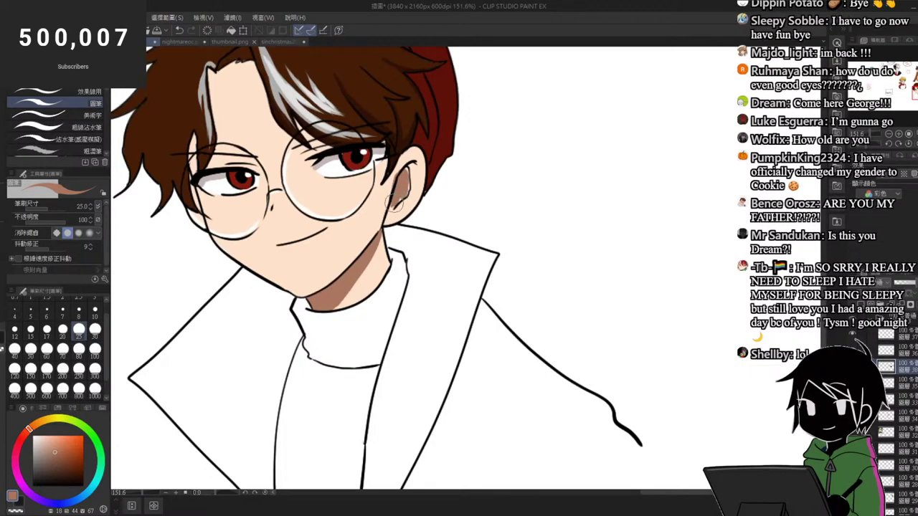
pyautogui.scroll(-5, 391, 211)
pyautogui.scroll(2, 406, 268)
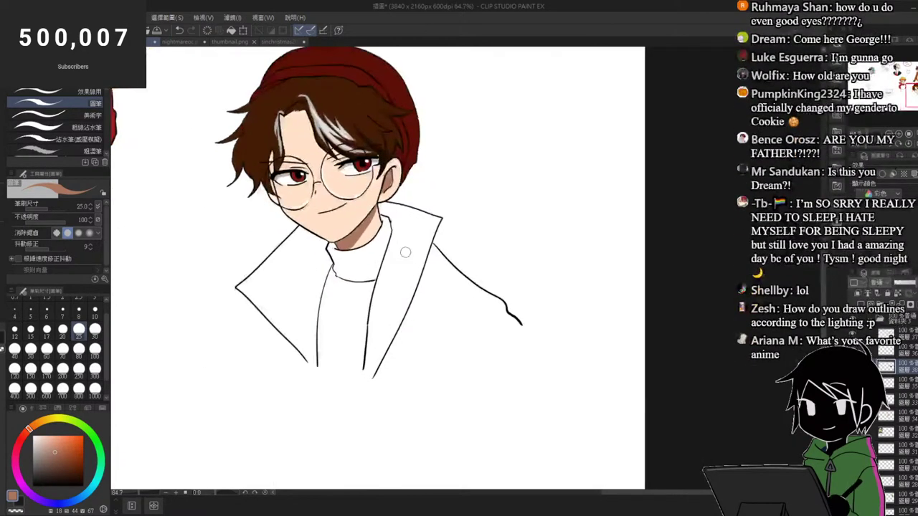
# Step: Choose a mustard yellow and draw a curved line closing the open bottom of the turtleneck between the coat edges
pyautogui.scroll(2, 407, 228)
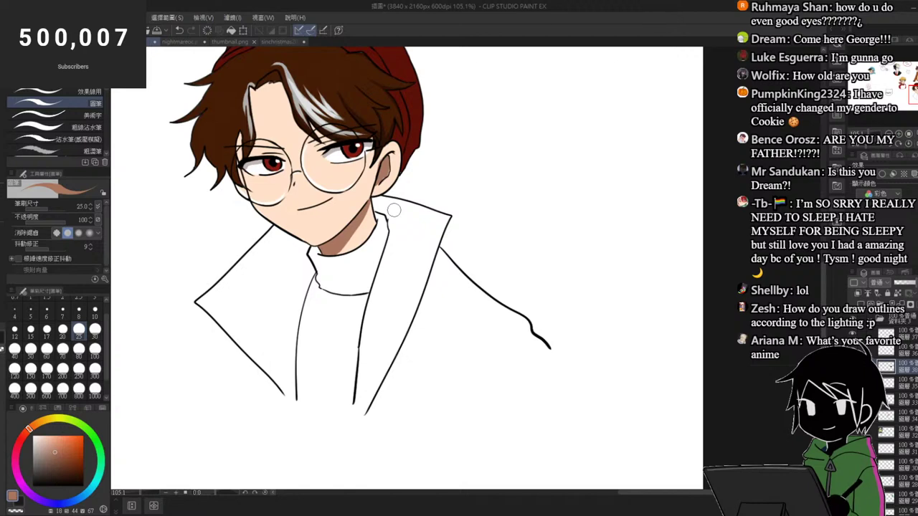
pyautogui.scroll(-3, 393, 210)
pyautogui.scroll(2, 393, 210)
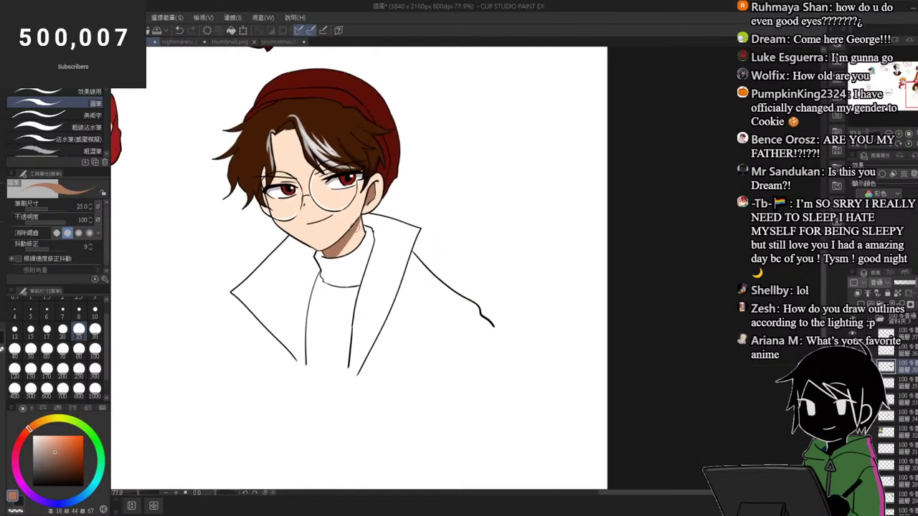
pyautogui.scroll(1, 371, 242)
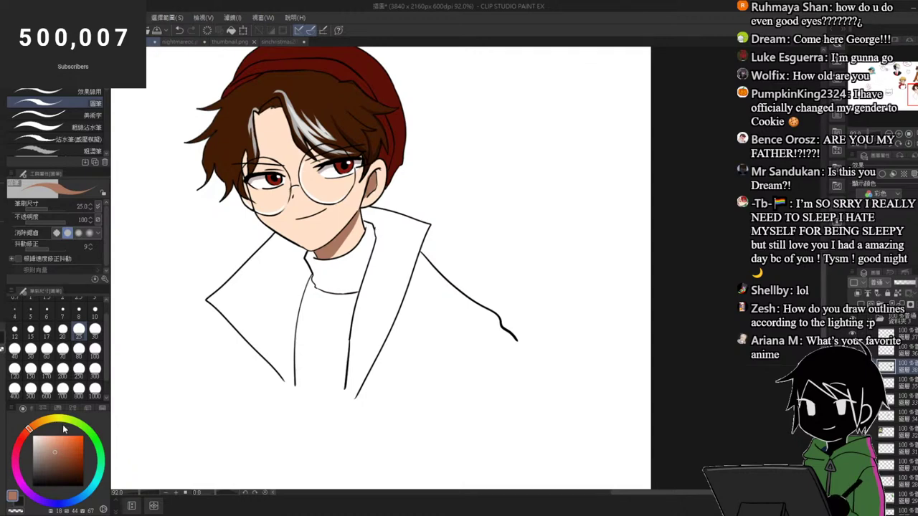
pyautogui.click(47, 427)
pyautogui.click(63, 441)
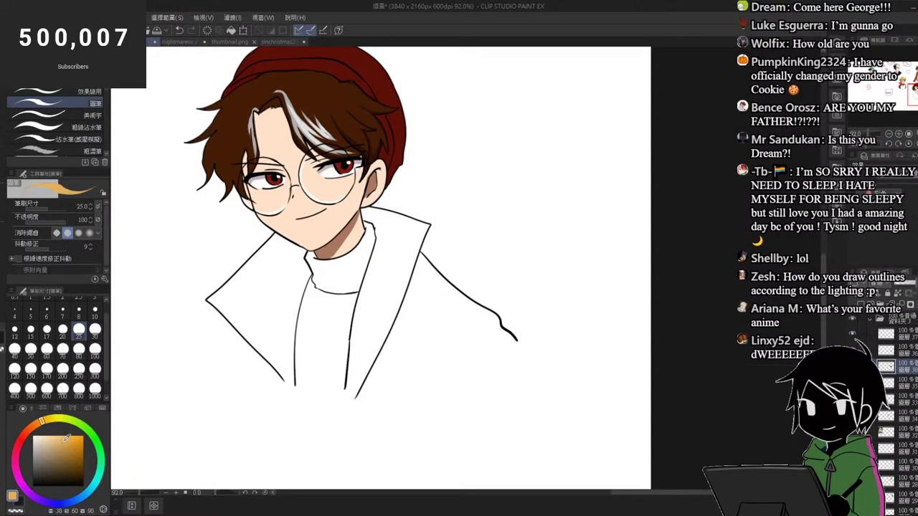
pyautogui.scroll(4, 312, 372)
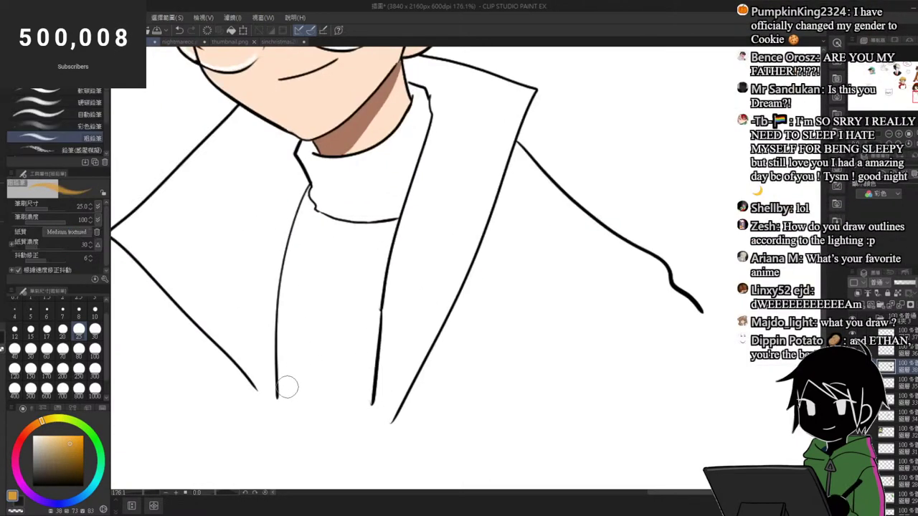
pyautogui.moveTo(284, 393); pyautogui.dragTo(344, 402)
pyautogui.hotkey('ctrl', 'z')
pyautogui.moveTo(278, 395); pyautogui.dragTo(365, 408)
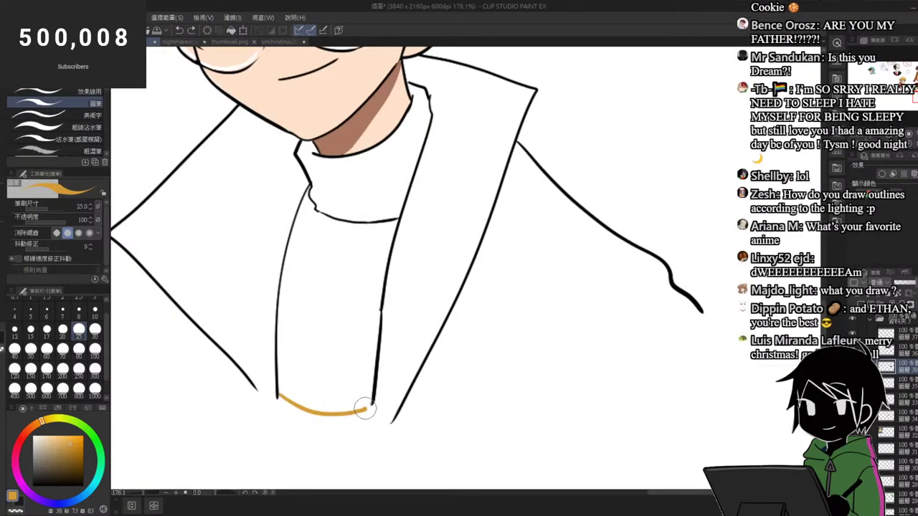
# Step: Fill the turtleneck's body and folded collar with the mustard yellow
pyautogui.scroll(-3, 348, 322)
pyautogui.press('g')
pyautogui.click(356, 295)
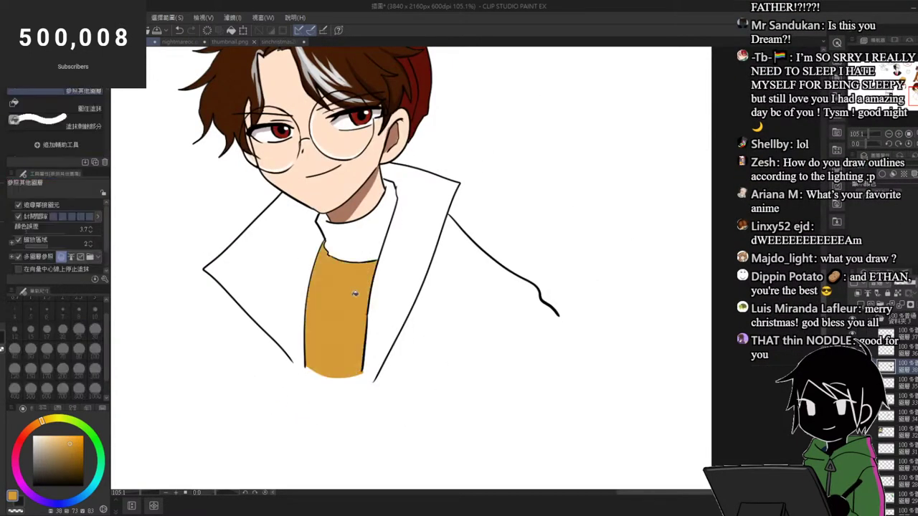
pyautogui.scroll(-3, 385, 311)
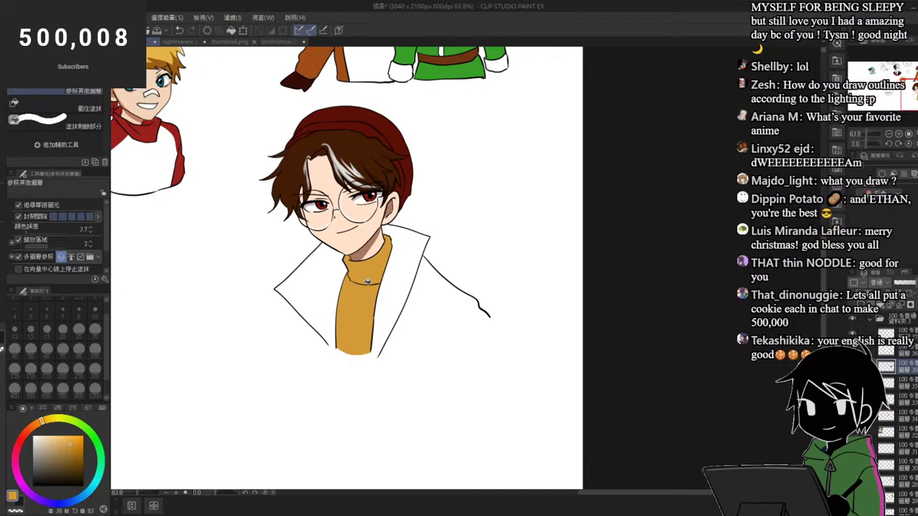
# Step: Choose a reddish brown and draw lines closing the open lower edges of both lapels and the coat's shoulder
pyautogui.scroll(4, 342, 340)
pyautogui.click(43, 432)
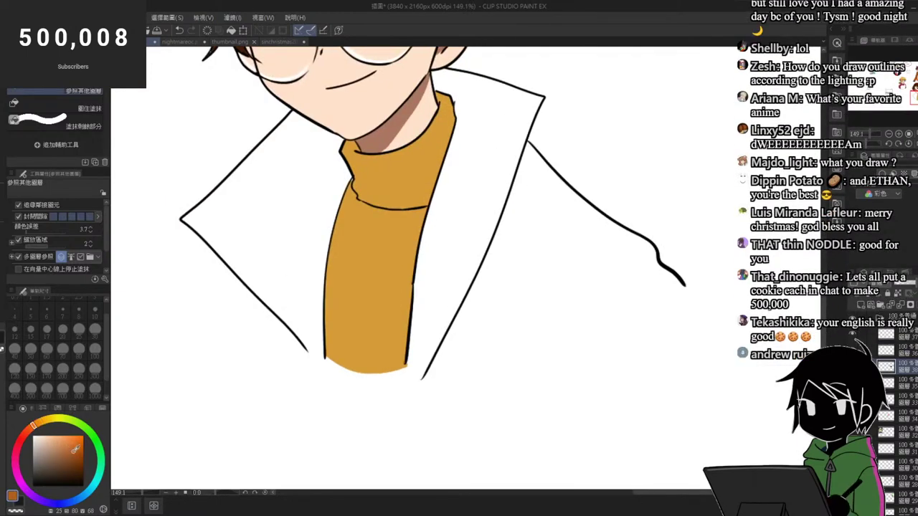
pyautogui.moveTo(75, 449); pyautogui.dragTo(69, 445)
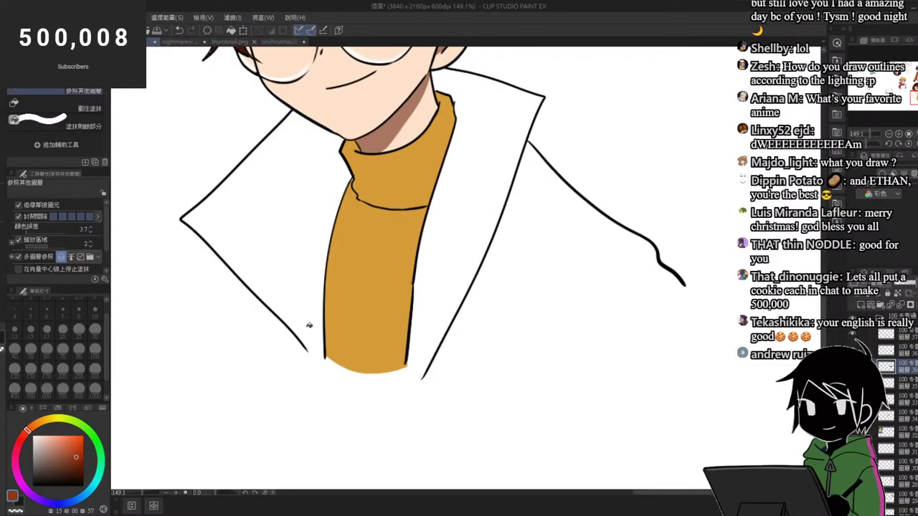
pyautogui.press('p')
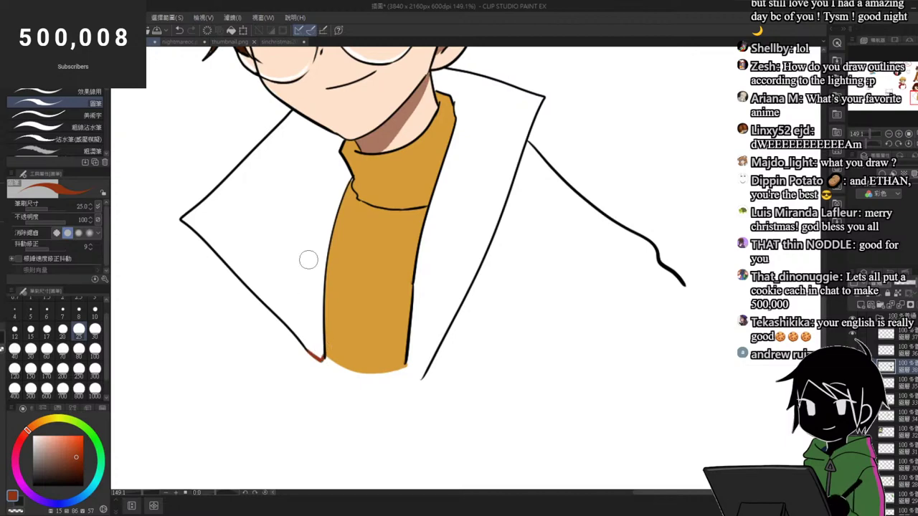
pyautogui.scroll(-3, 416, 378)
pyautogui.scroll(2, 486, 354)
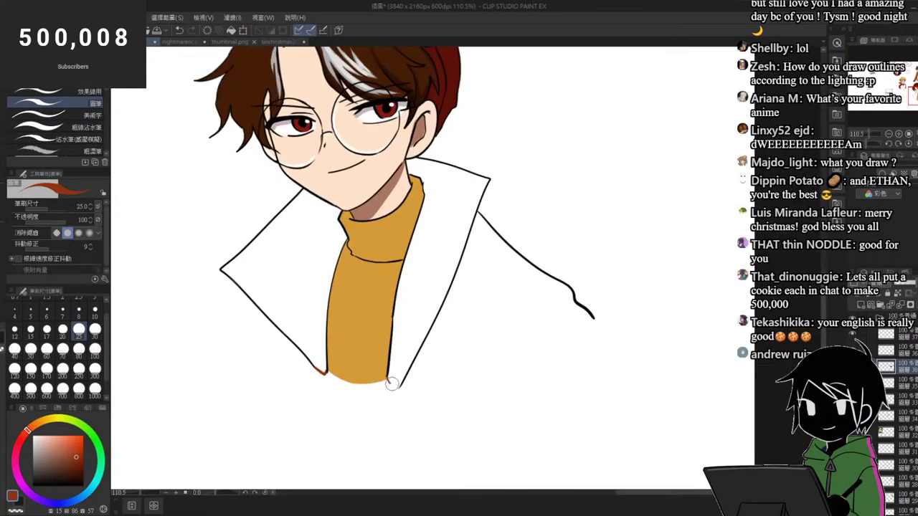
pyautogui.moveTo(392, 384)
pyautogui.mouseDown()
pyautogui.moveTo(491, 362)
pyautogui.moveTo(594, 317)
pyautogui.mouseUp()
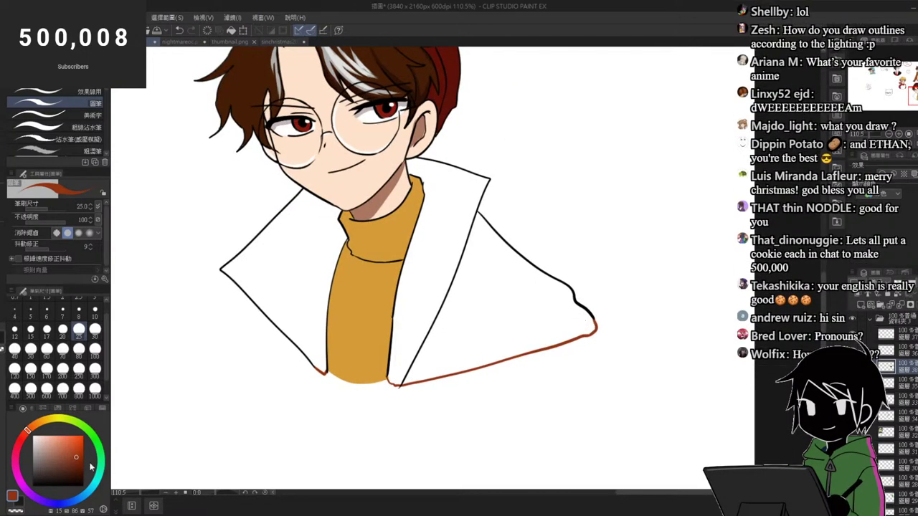
# Step: Choose a dark reddish brown and fill both lapels and the shoulder of the coat
pyautogui.click(24, 434)
pyautogui.click(72, 469)
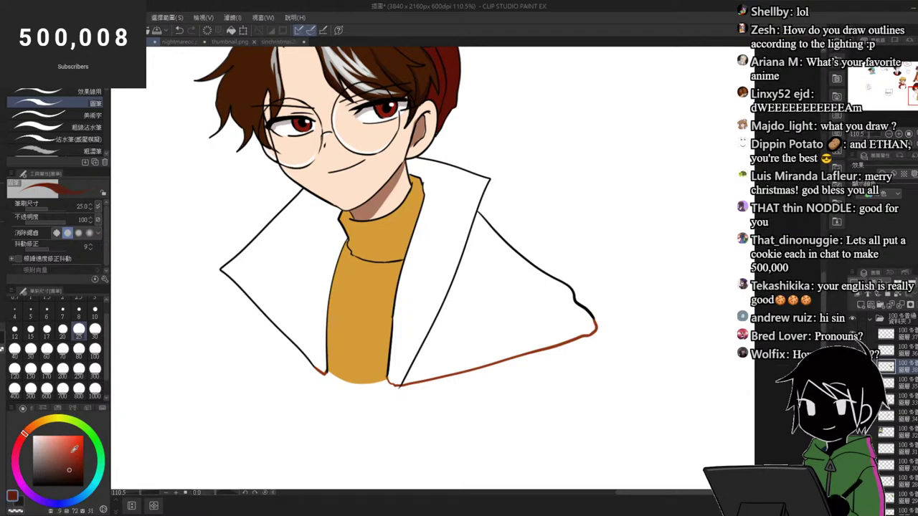
pyautogui.press('g')
pyautogui.click(475, 308)
pyautogui.click(432, 303)
pyautogui.click(297, 305)
pyautogui.scroll(-3, 340, 366)
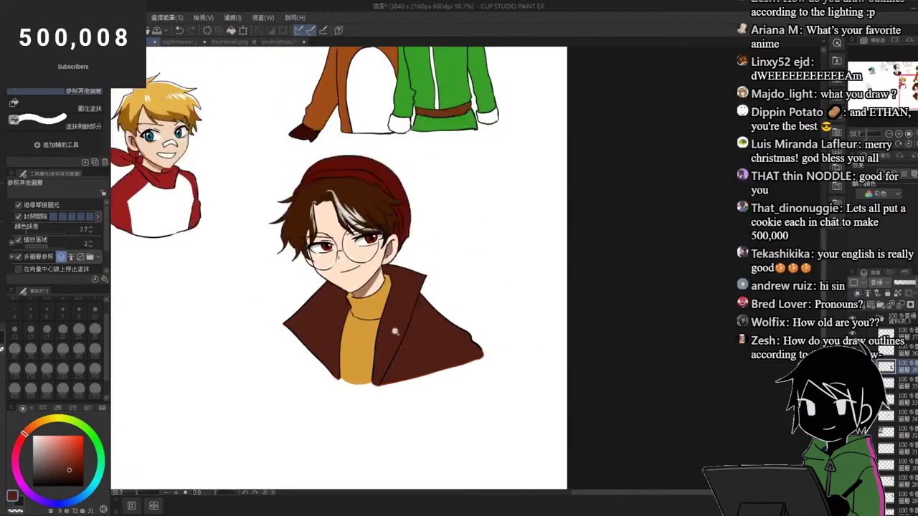
# Step: Choose a darker orange-brown based on the turtleneck colour and draw short rib lines down its folded collar
pyautogui.moveTo(394, 331); pyautogui.dragTo(408, 316)
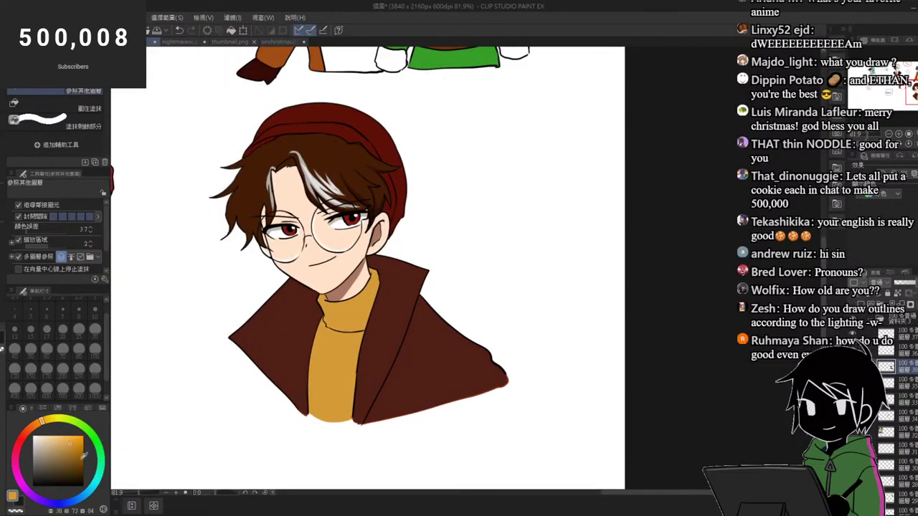
pyautogui.click(35, 428)
pyautogui.press('p')
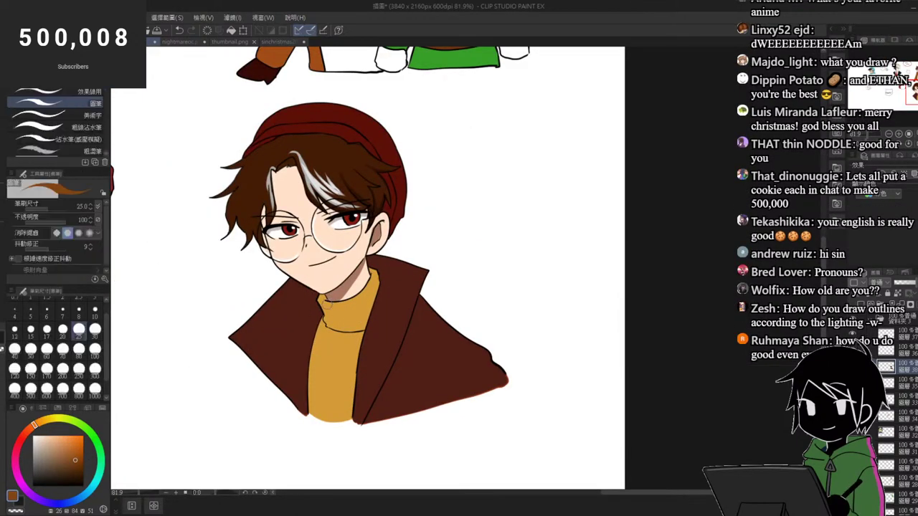
pyautogui.scroll(2, 345, 287)
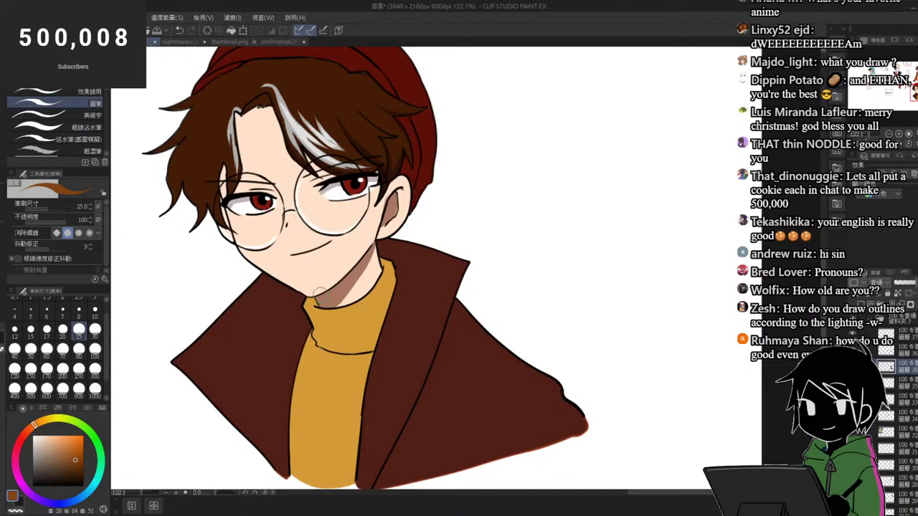
pyautogui.moveTo(347, 305); pyautogui.dragTo(360, 322)
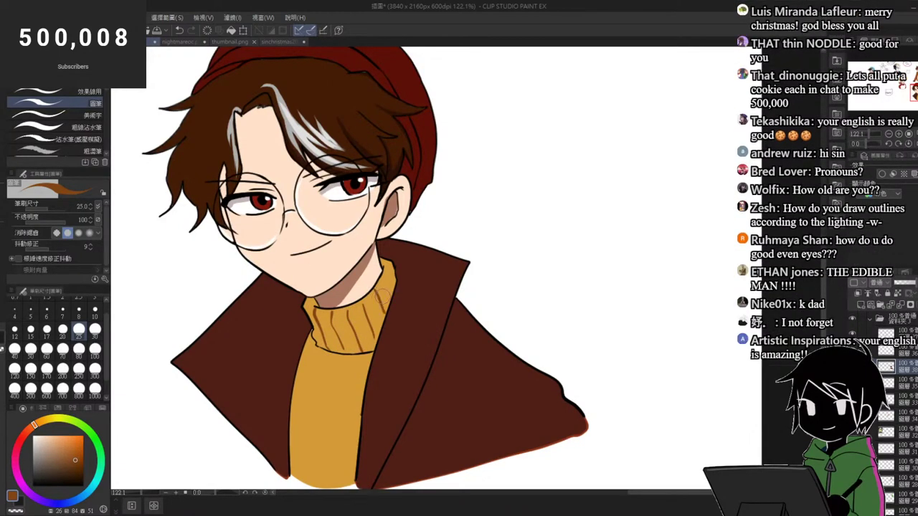
pyautogui.scroll(-2, 379, 274)
pyautogui.scroll(1, 378, 370)
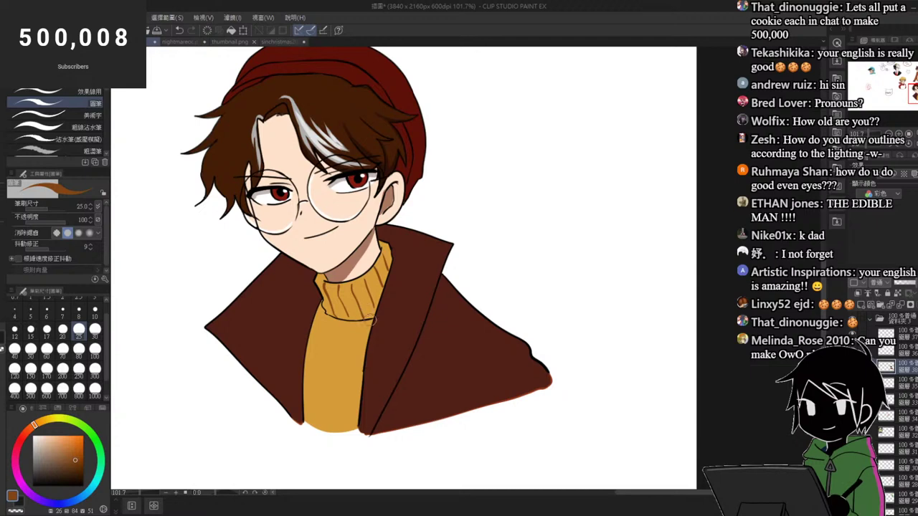
# Step: Draw long, slightly curved vertical rib lines down the body of the turtleneck
pyautogui.moveTo(363, 322); pyautogui.dragTo(350, 417)
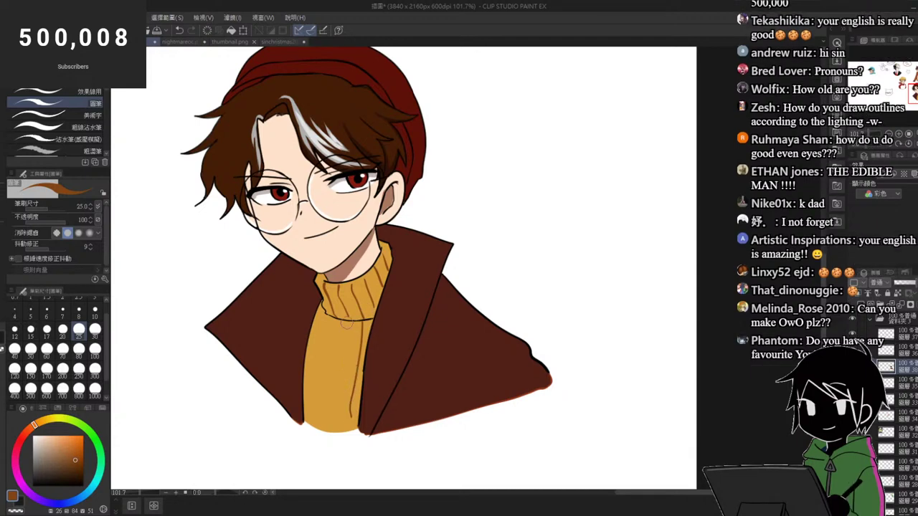
pyautogui.hotkey('ctrl', 'z')
pyautogui.moveTo(368, 321)
pyautogui.mouseDown()
pyautogui.moveTo(350, 419)
pyautogui.moveTo(342, 367)
pyautogui.mouseUp()
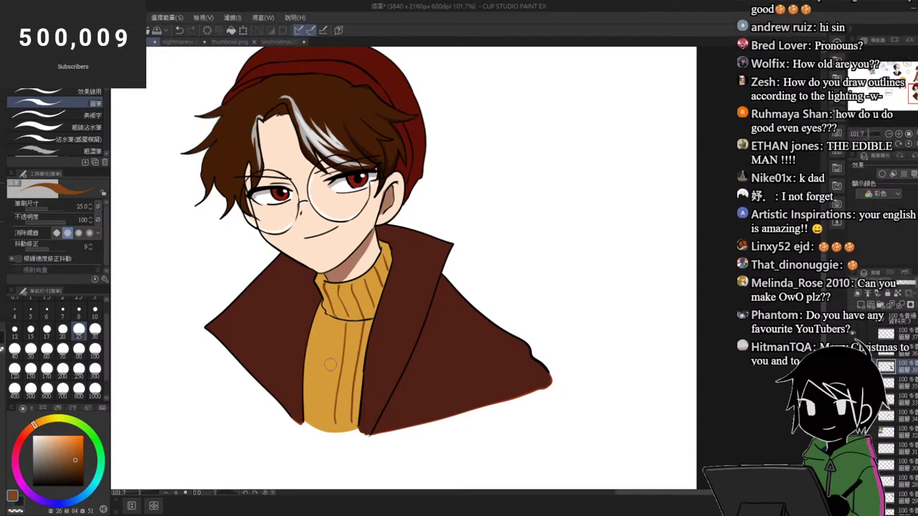
pyautogui.moveTo(337, 322); pyautogui.dragTo(319, 404)
pyautogui.scroll(-3, 341, 301)
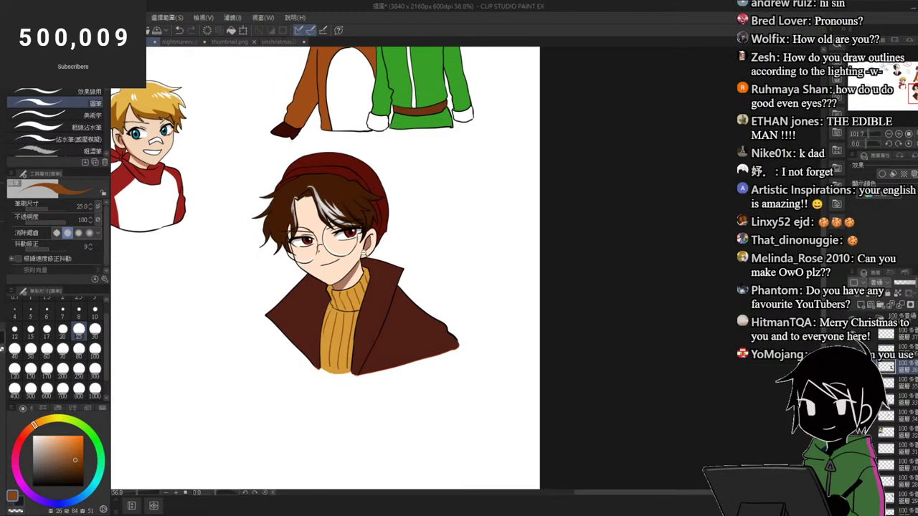
pyautogui.scroll(1, 343, 280)
# Step: Choose a very dark reddish brown, outline a pointed shadow on the lapel beneath the chin and fill it along the turtleneck
pyautogui.keyDown('alt'); pyautogui.click(280, 326); pyautogui.keyUp('alt')
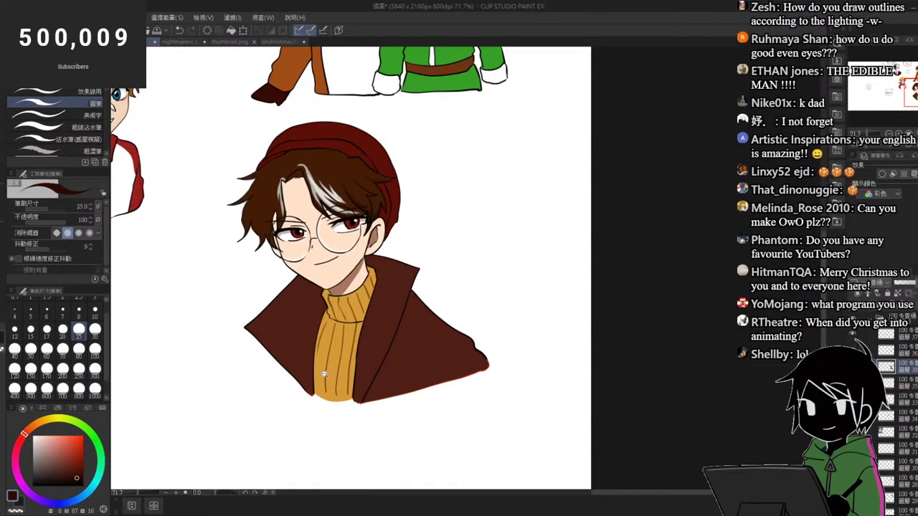
pyautogui.scroll(5, 325, 375)
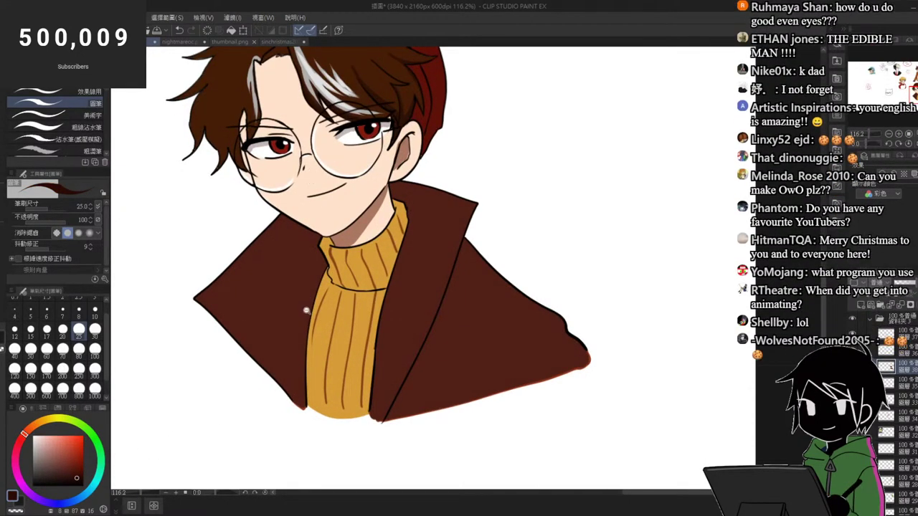
pyautogui.scroll(2, 309, 179)
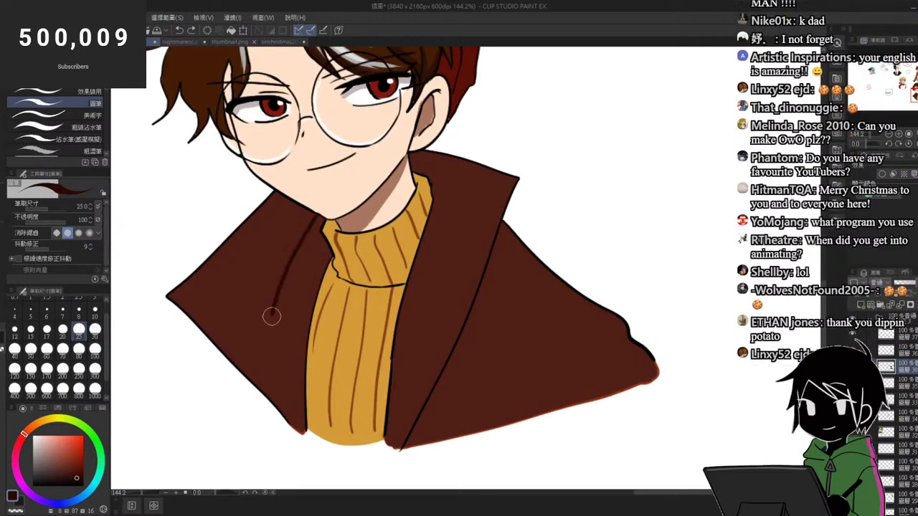
pyautogui.moveTo(306, 237); pyautogui.dragTo(304, 423)
pyautogui.press('g')
pyautogui.click(313, 279)
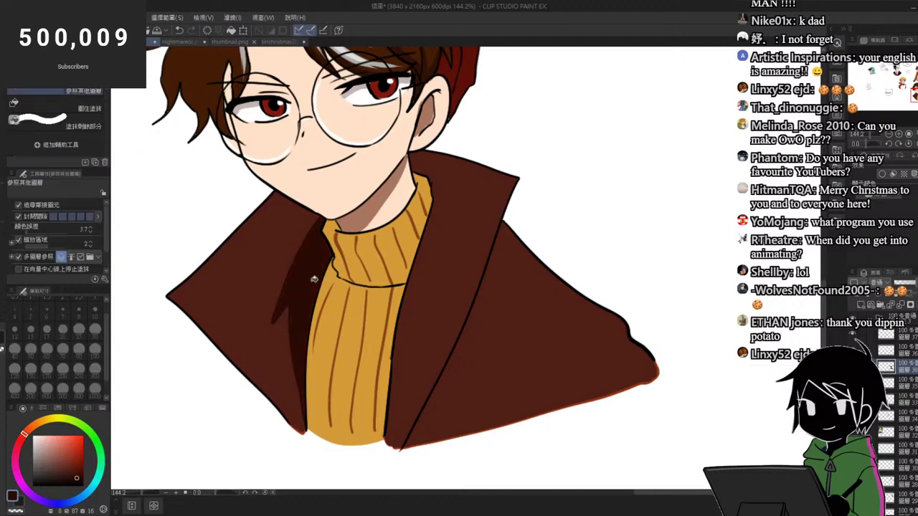
pyautogui.scroll(-3, 302, 358)
pyautogui.scroll(4, 299, 337)
pyautogui.press('b')
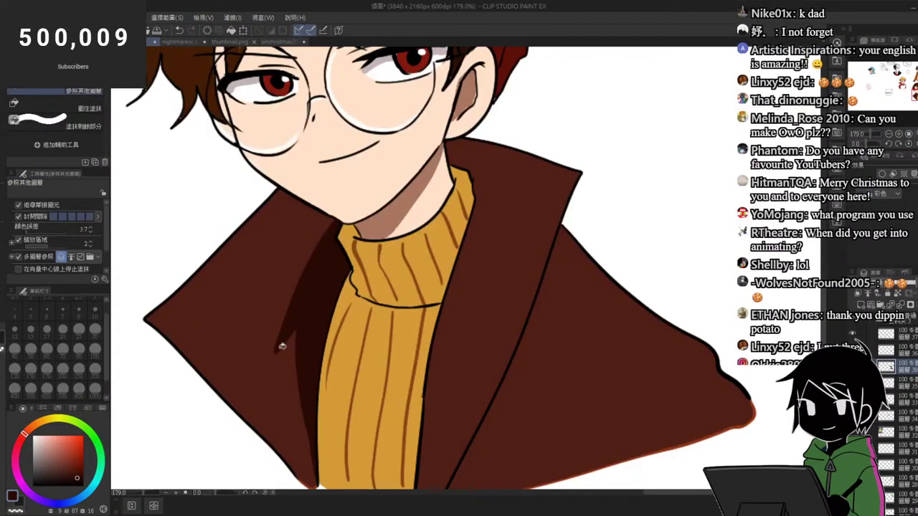
pyautogui.scroll(-4, 280, 376)
pyautogui.scroll(-1, 285, 371)
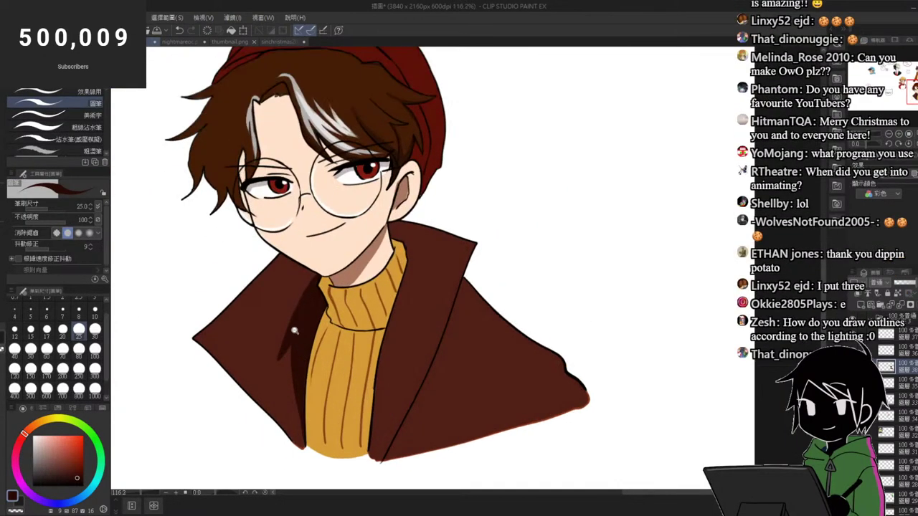
pyautogui.scroll(-2, 388, 269)
# Step: Choose a very dark brown and shade the hair around the parting beneath the white streak
pyautogui.scroll(4, 318, 172)
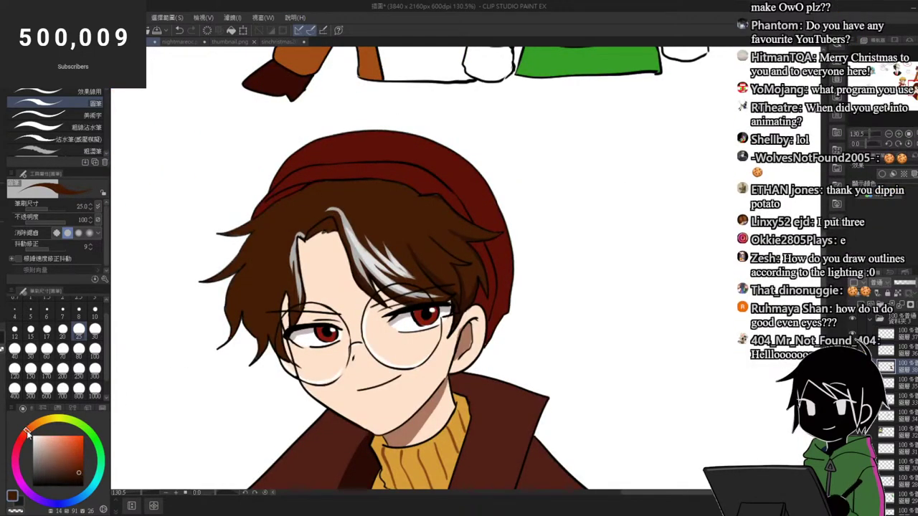
pyautogui.scroll(2, 343, 160)
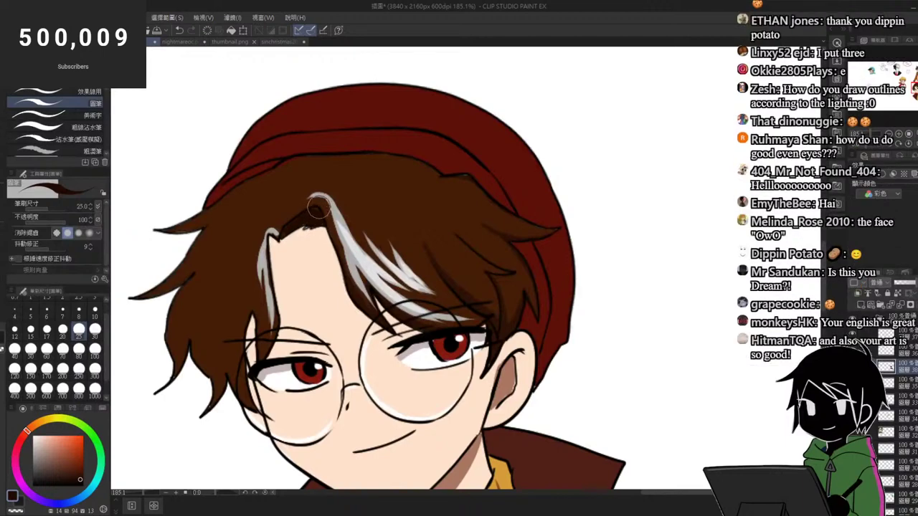
pyautogui.scroll(-5, 333, 212)
pyautogui.scroll(3, 387, 187)
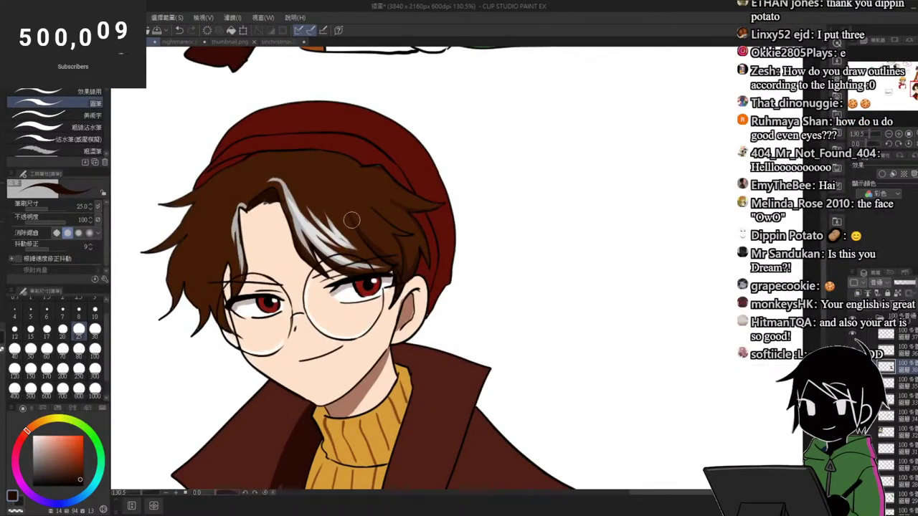
# Step: Examine the glasses character's face and hair shading up close and in the context of the surrounding drawings
pyautogui.scroll(-3, 258, 203)
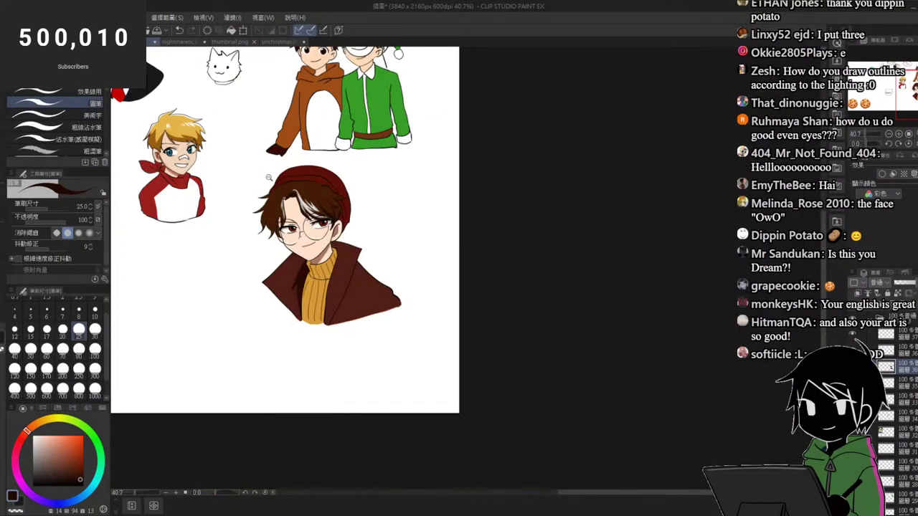
pyautogui.scroll(5, 298, 212)
pyautogui.scroll(-3, 297, 213)
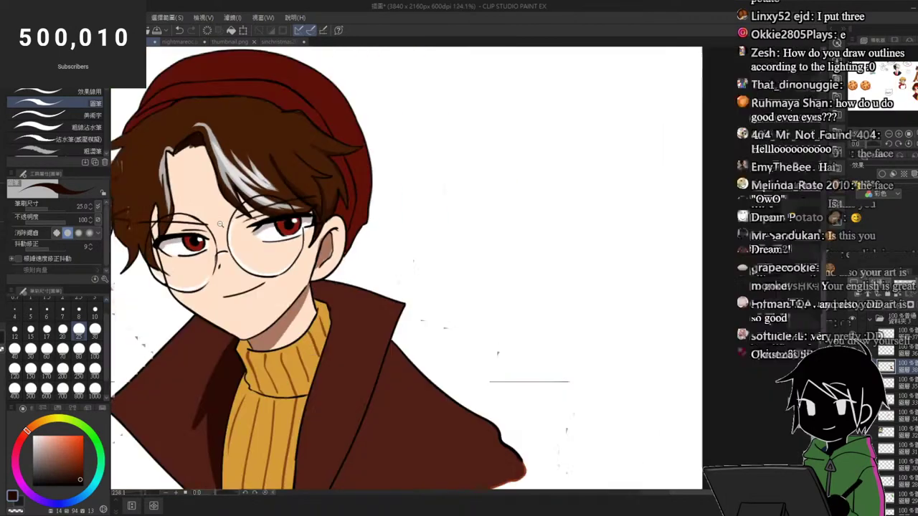
pyautogui.scroll(2, 179, 253)
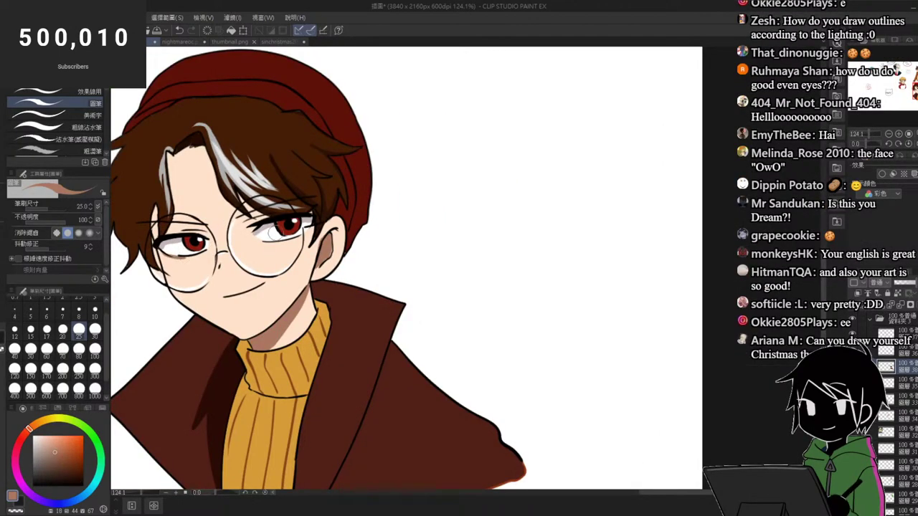
pyautogui.scroll(-3, 328, 242)
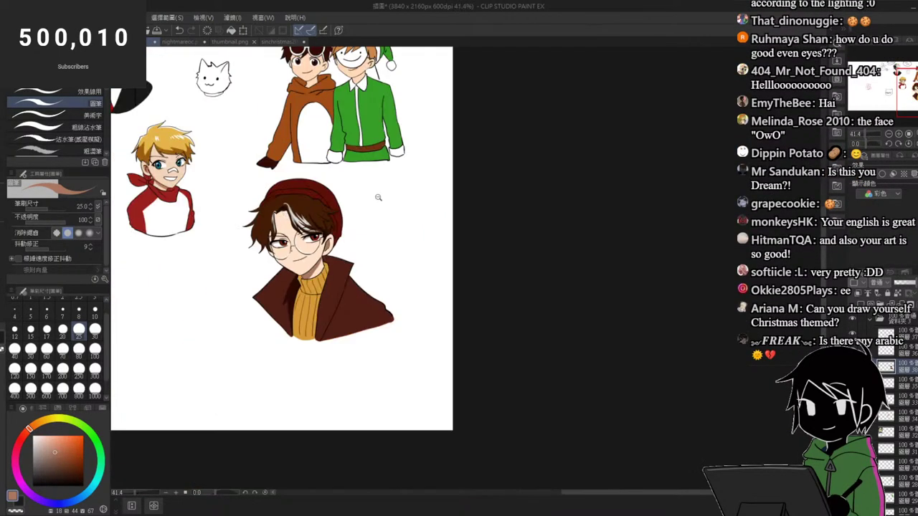
pyautogui.scroll(2, 324, 249)
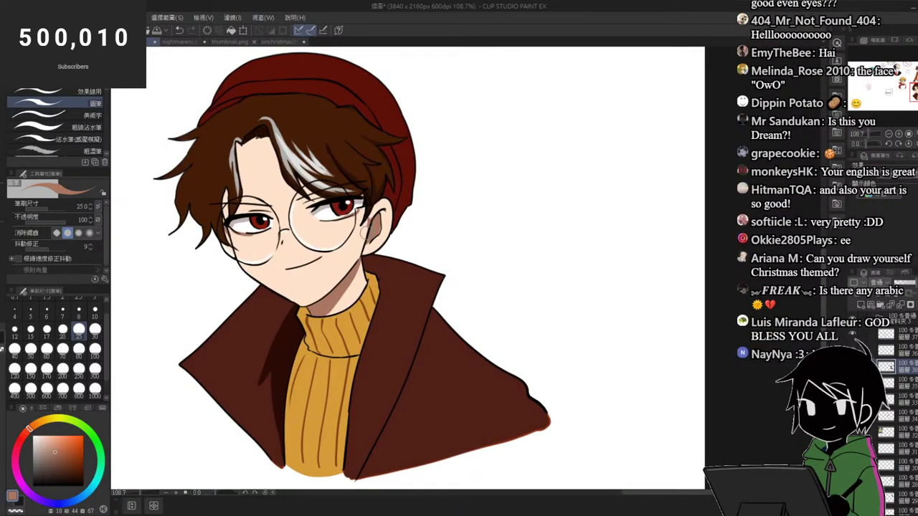
pyautogui.scroll(-3, 323, 243)
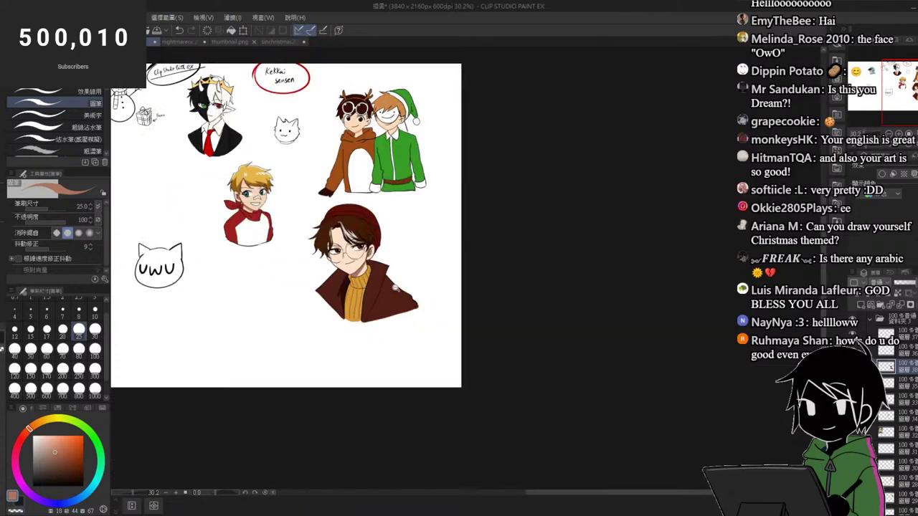
pyautogui.scroll(3, 342, 174)
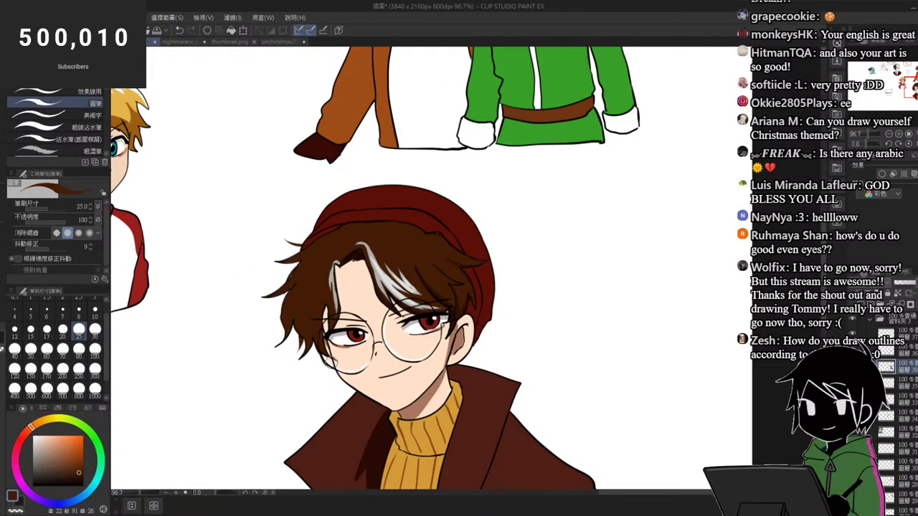
pyautogui.scroll(-3, 463, 282)
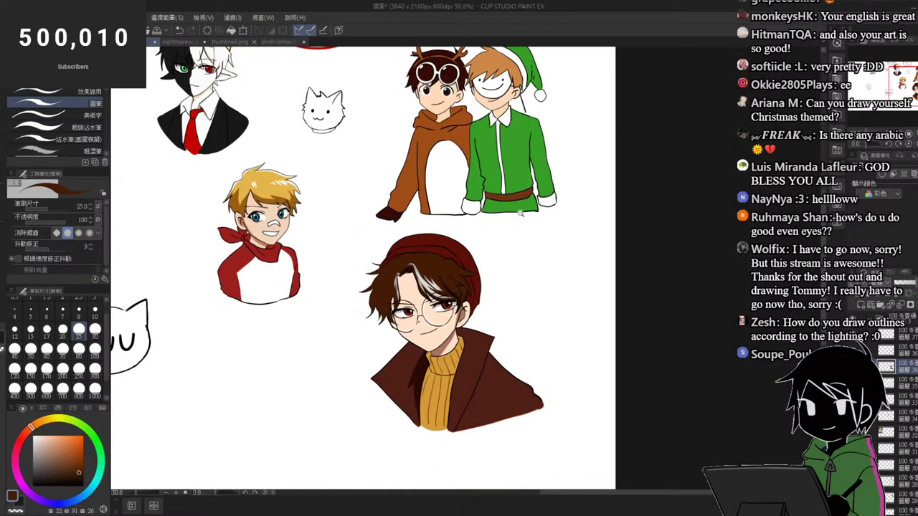
# Step: Choose a very dark red based on the beanie colour and paint a shadow along the beanie's outer edge behind the ear
pyautogui.scroll(3, 480, 249)
pyautogui.keyDown('alt'); pyautogui.click(480, 249); pyautogui.keyUp('alt')
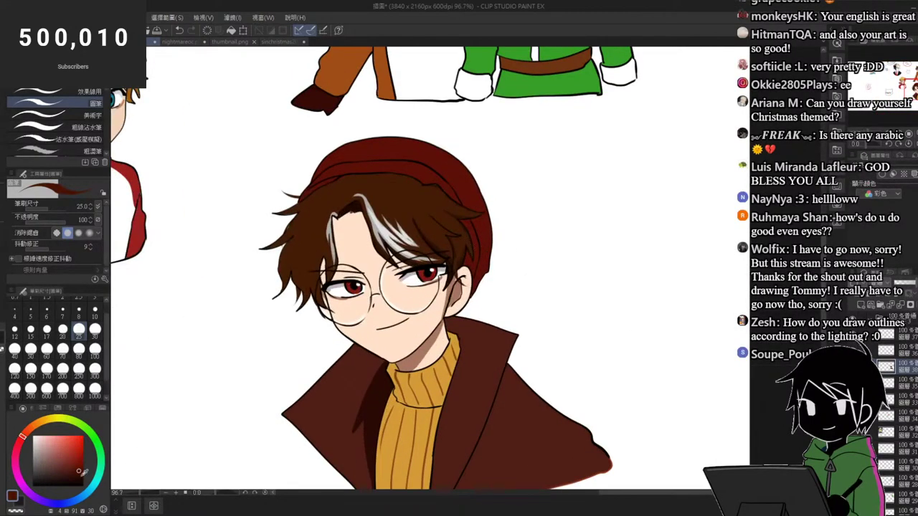
pyautogui.scroll(3, 480, 249)
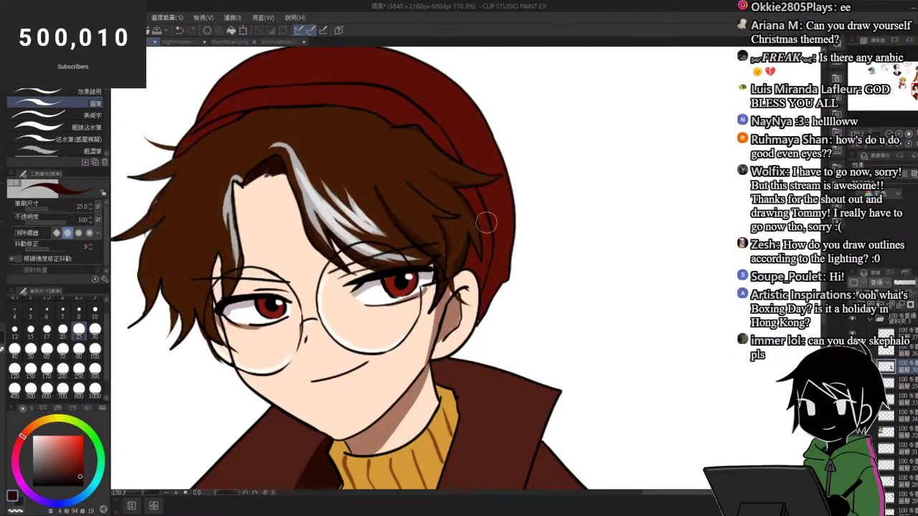
pyautogui.scroll(2, 506, 247)
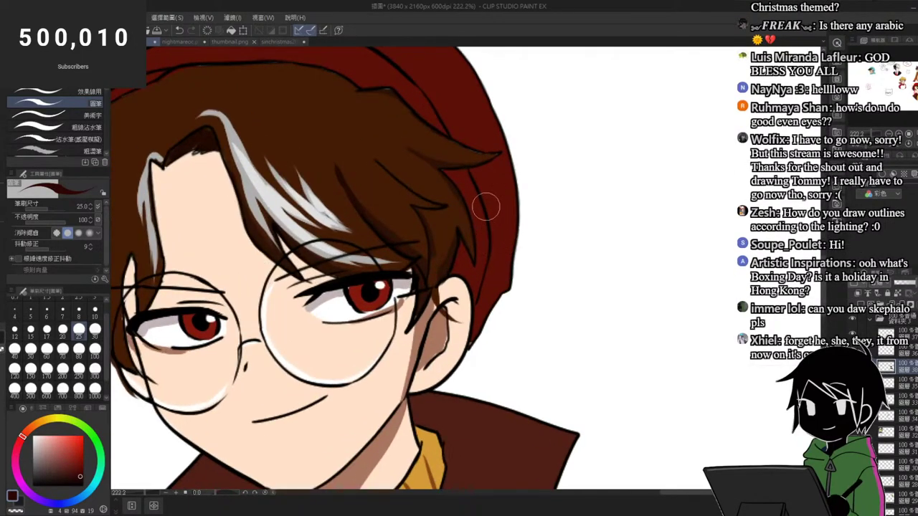
pyautogui.moveTo(489, 285)
pyautogui.mouseDown()
pyautogui.moveTo(505, 264)
pyautogui.moveTo(481, 286)
pyautogui.moveTo(475, 281)
pyautogui.moveTo(513, 208)
pyautogui.mouseUp()
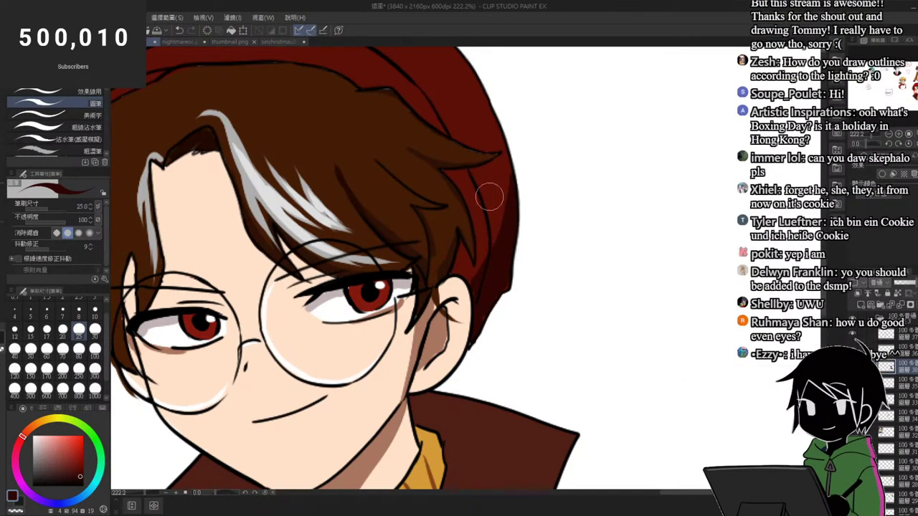
pyautogui.scroll(-2, 489, 197)
pyautogui.scroll(-4, 498, 215)
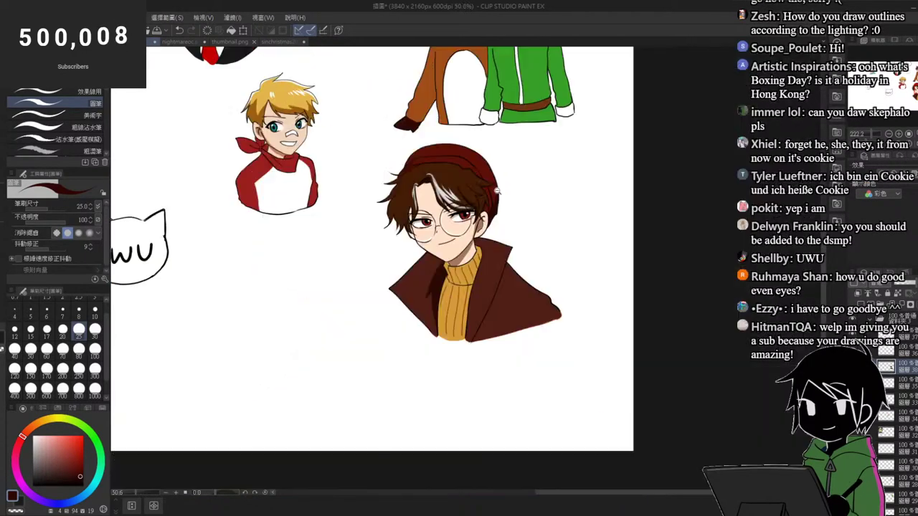
pyautogui.scroll(2, 506, 204)
pyautogui.scroll(-1, 521, 244)
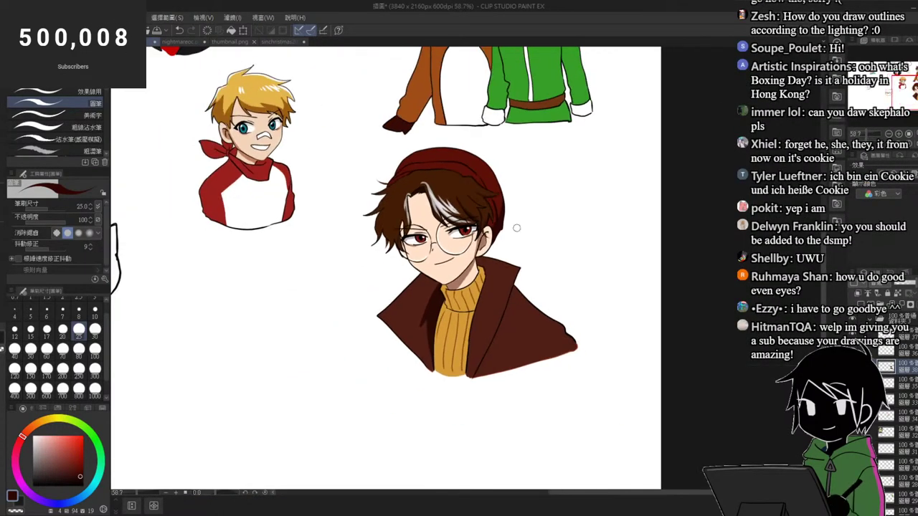